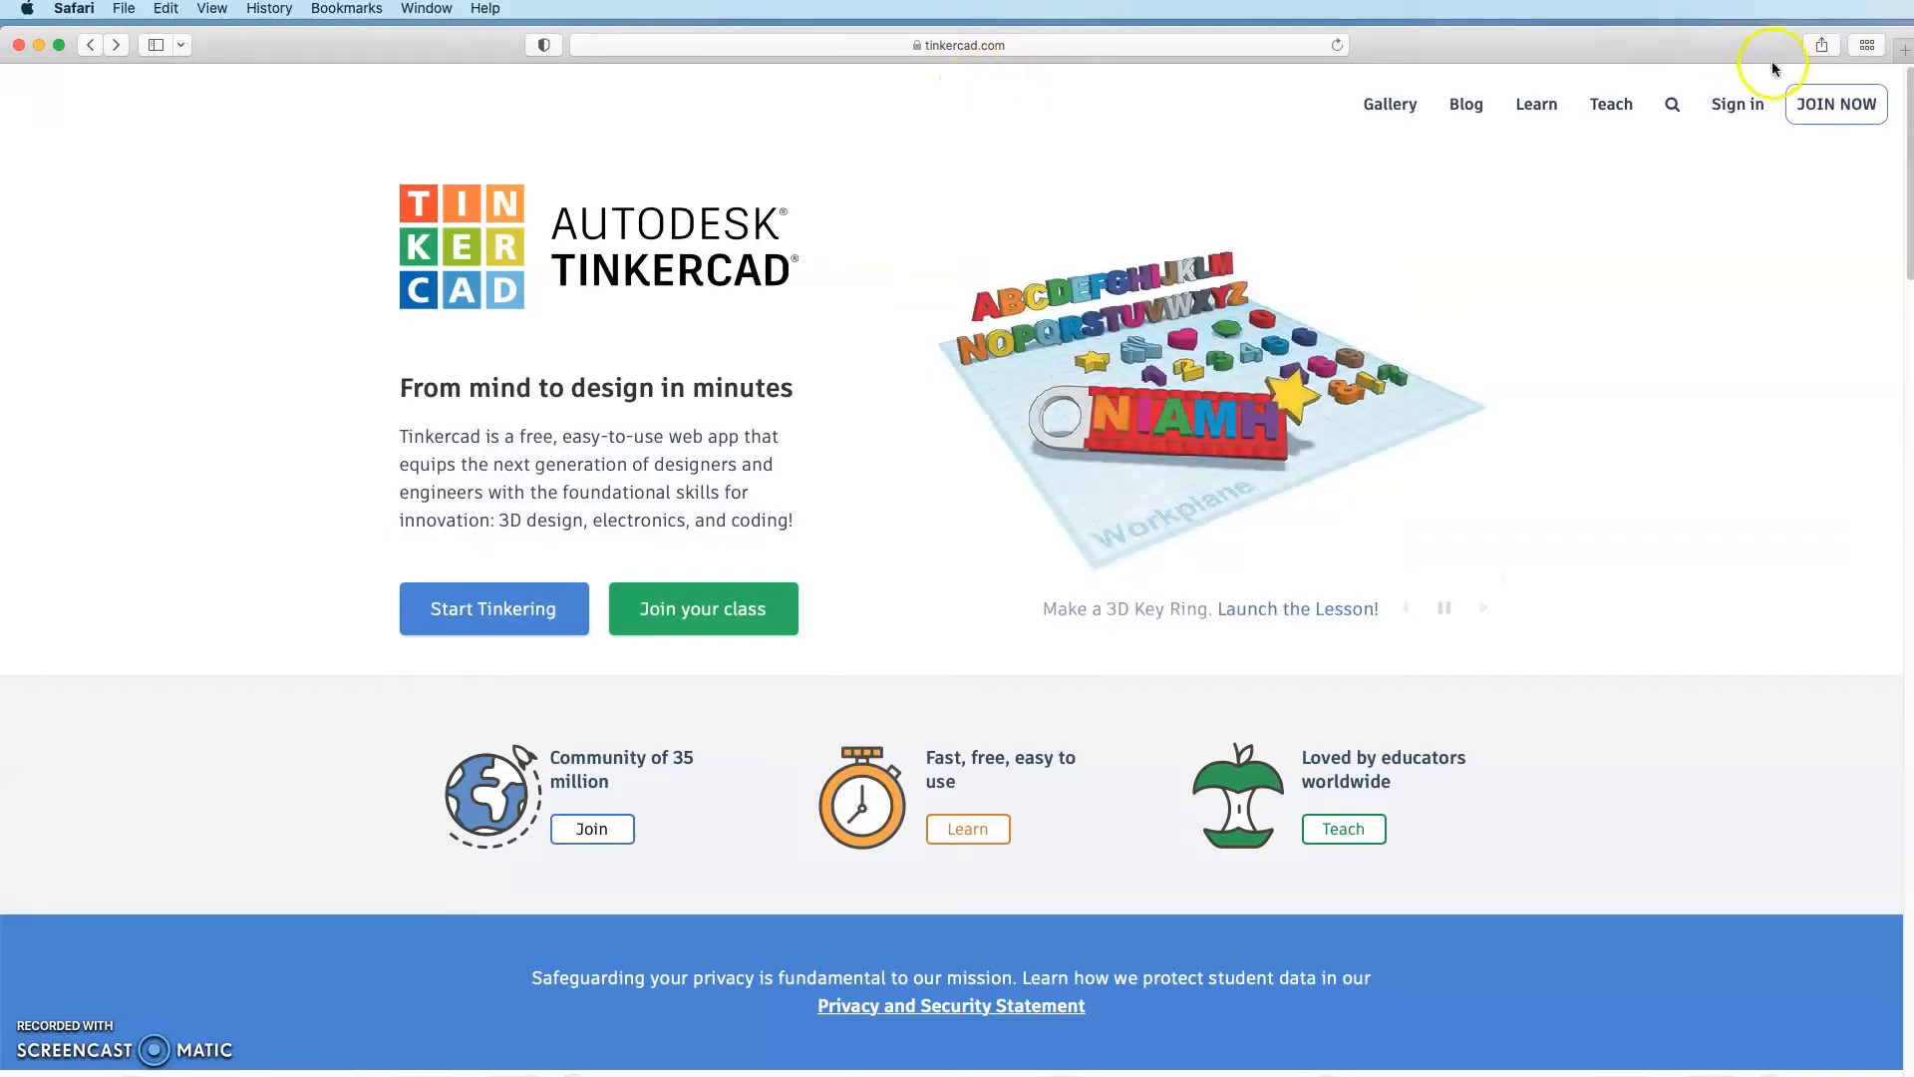
Step: Go to the account-creation page, choose a personal account, then return to the Tinkercad homepage
left_click(1844, 104)
left_click(1057, 520)
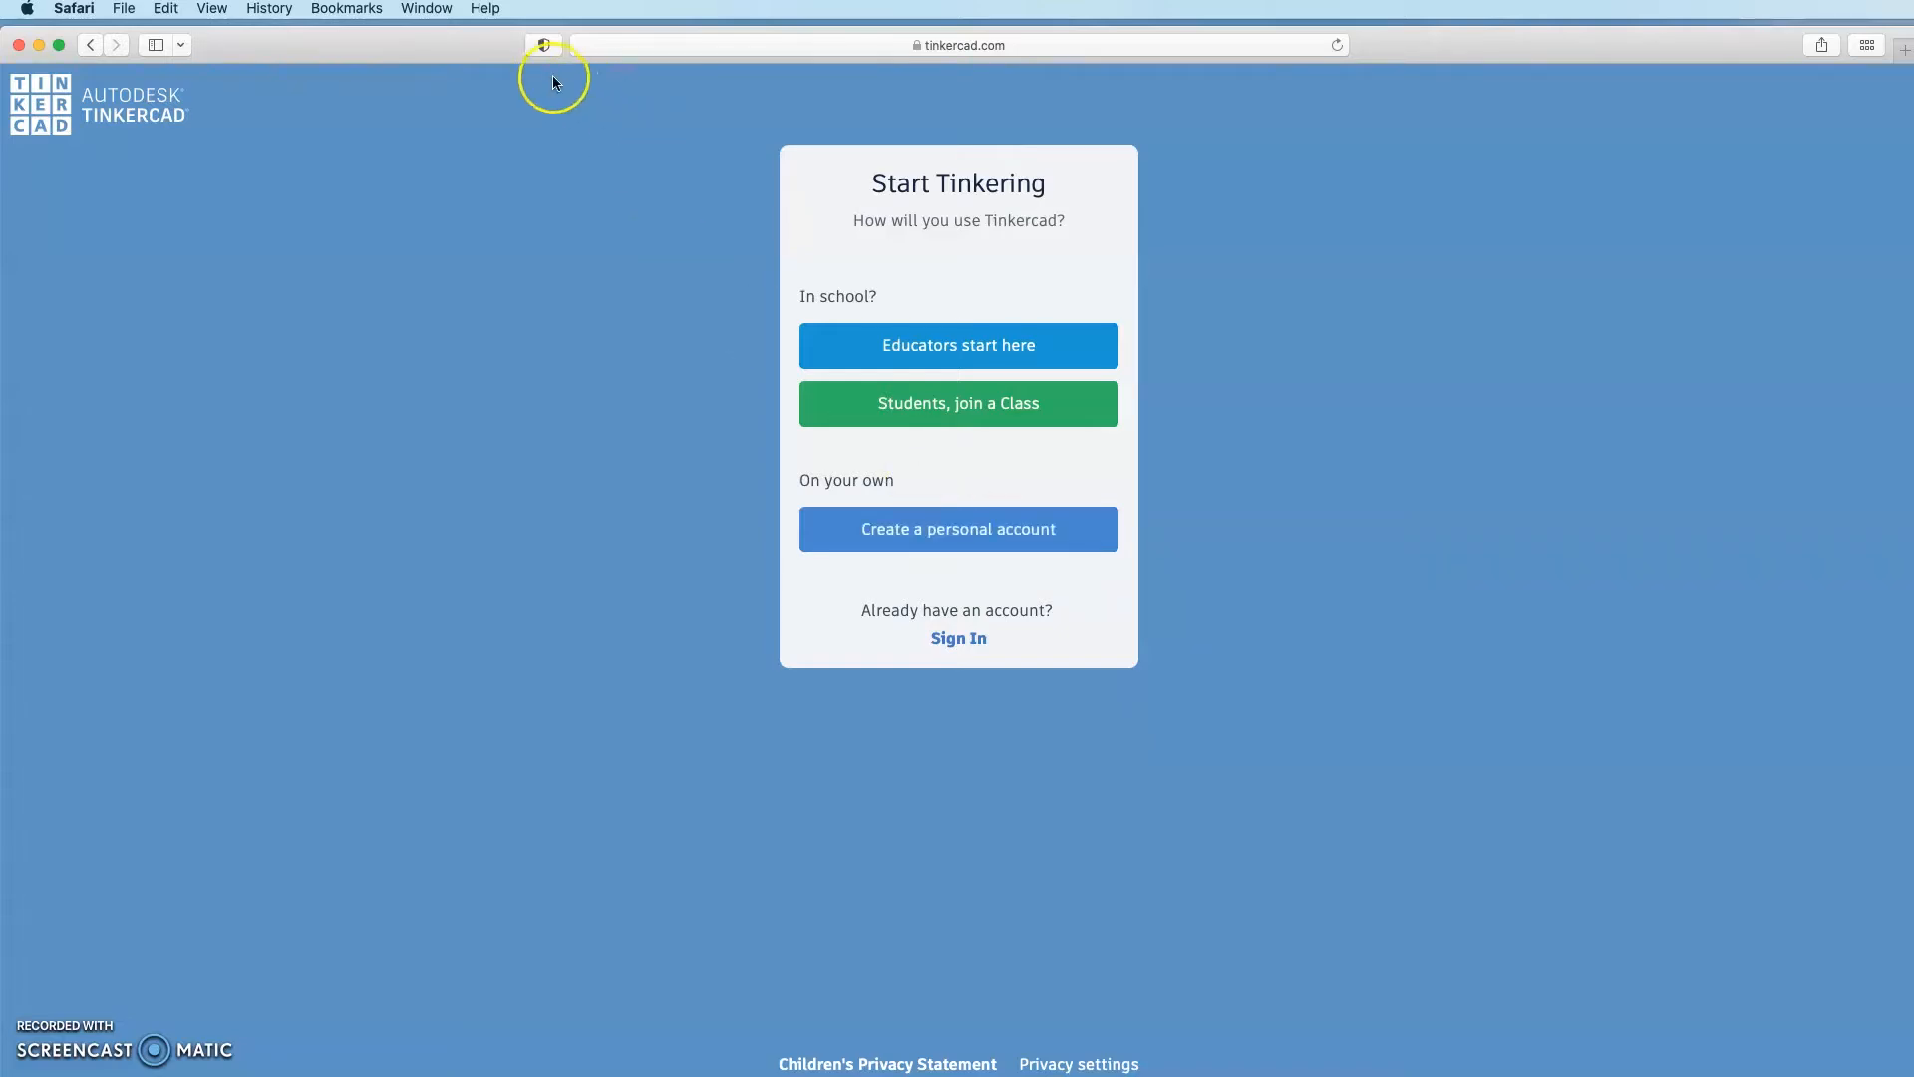
left_click(87, 46)
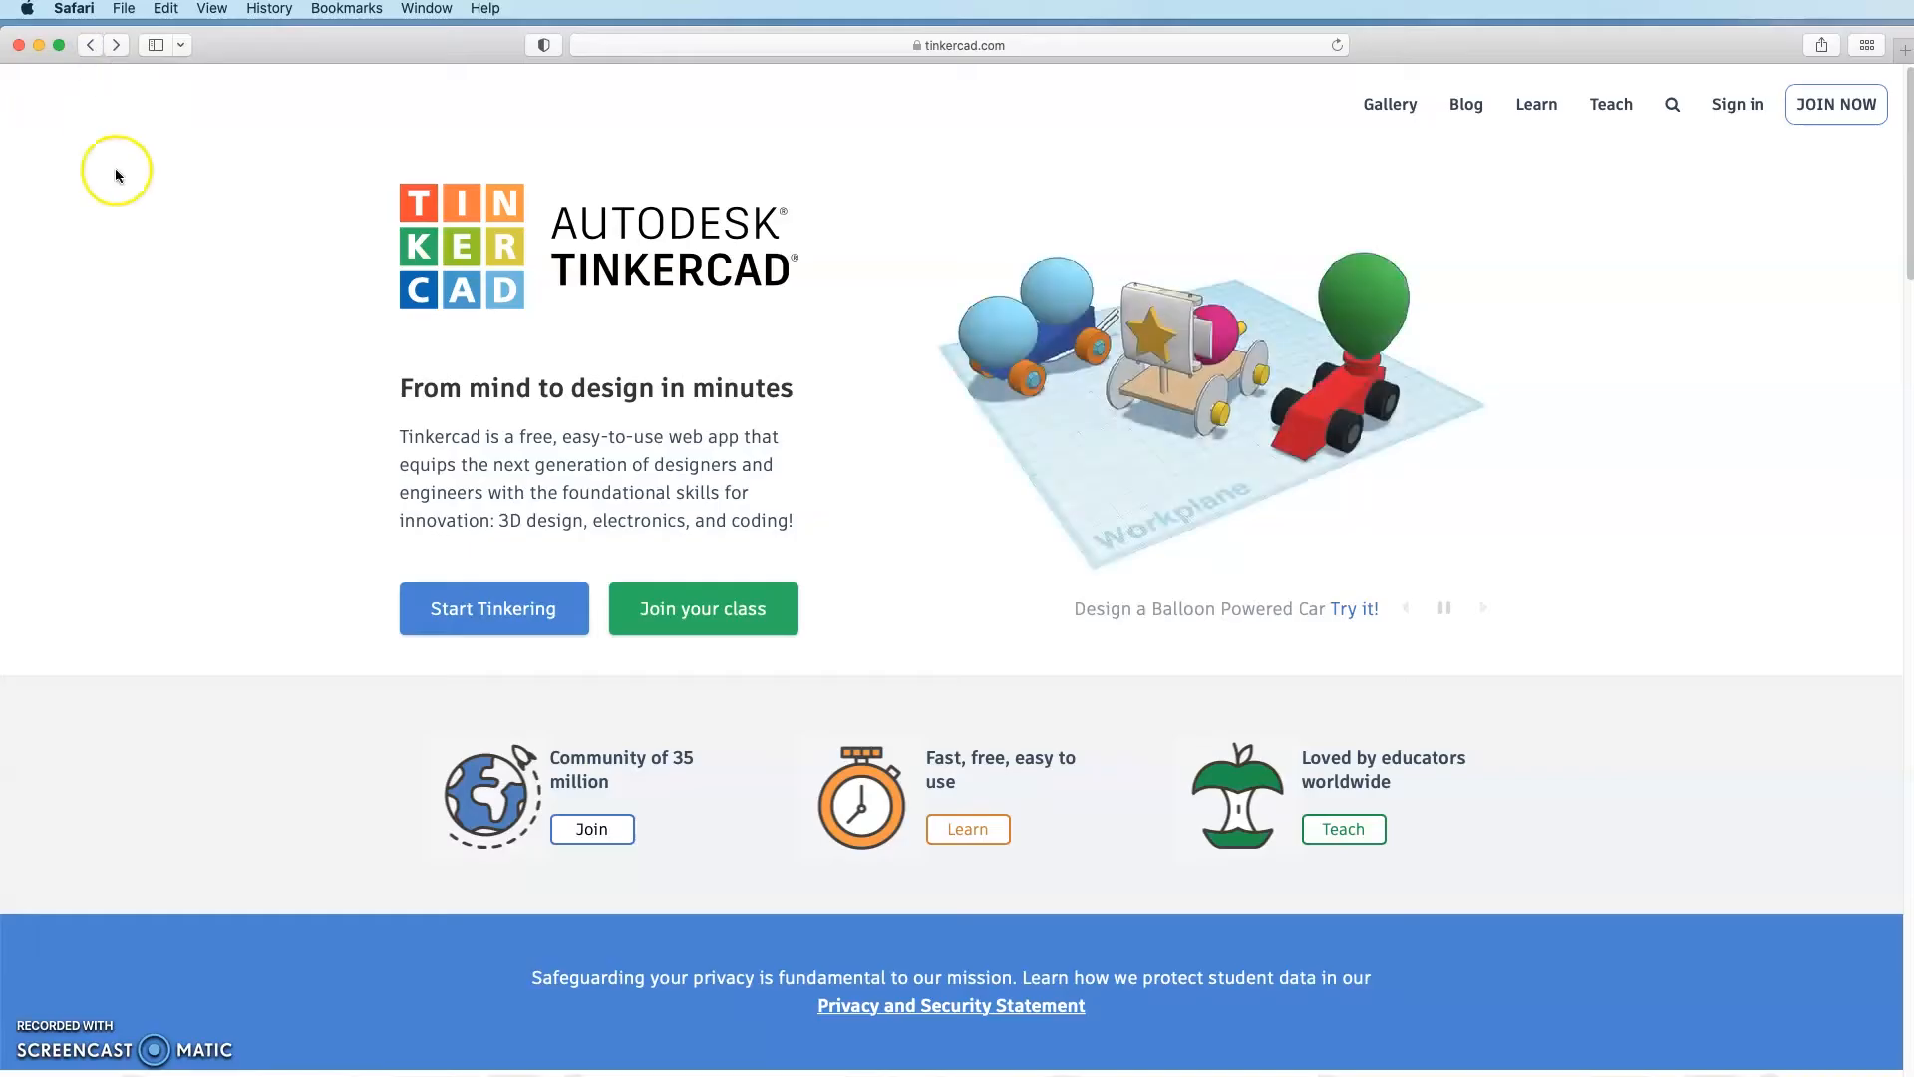
Step: Sign in with the Autodesk account email and password, declining to save the password
left_click(1730, 112)
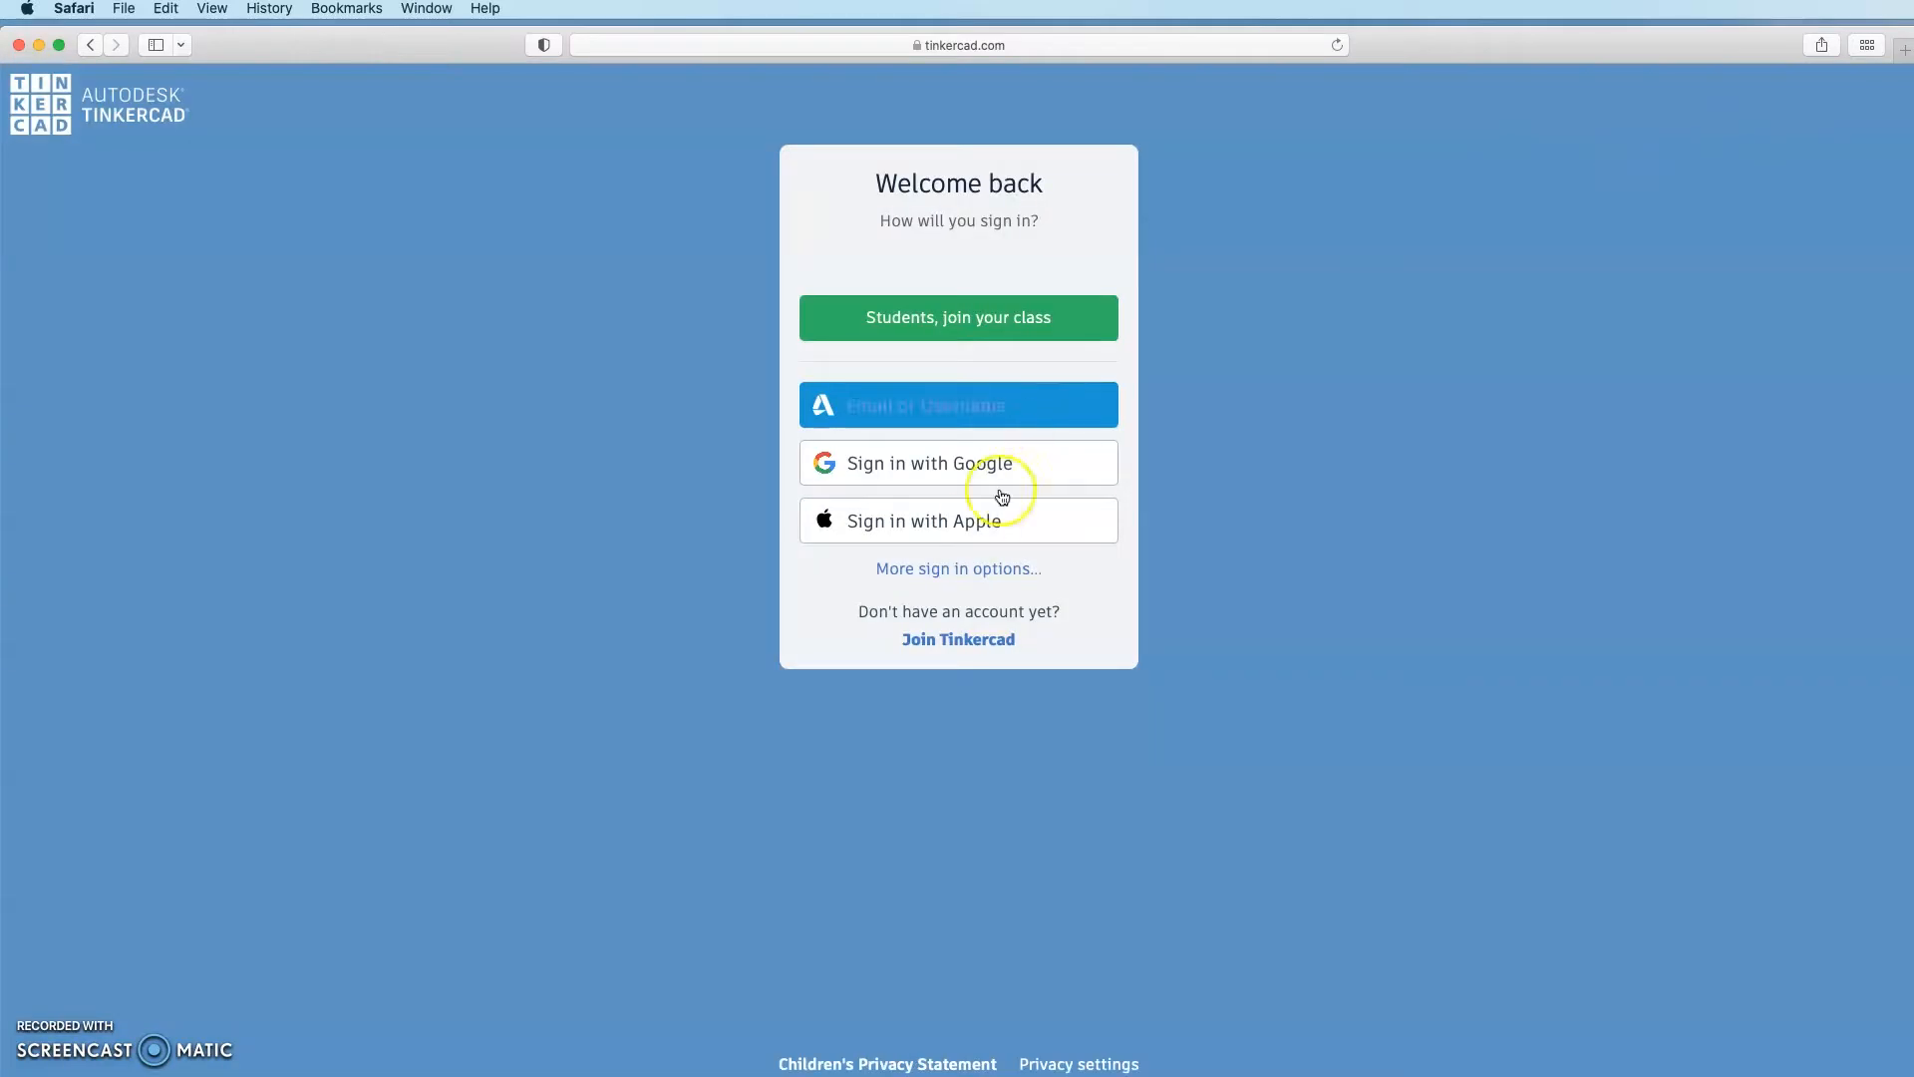
left_click(994, 423)
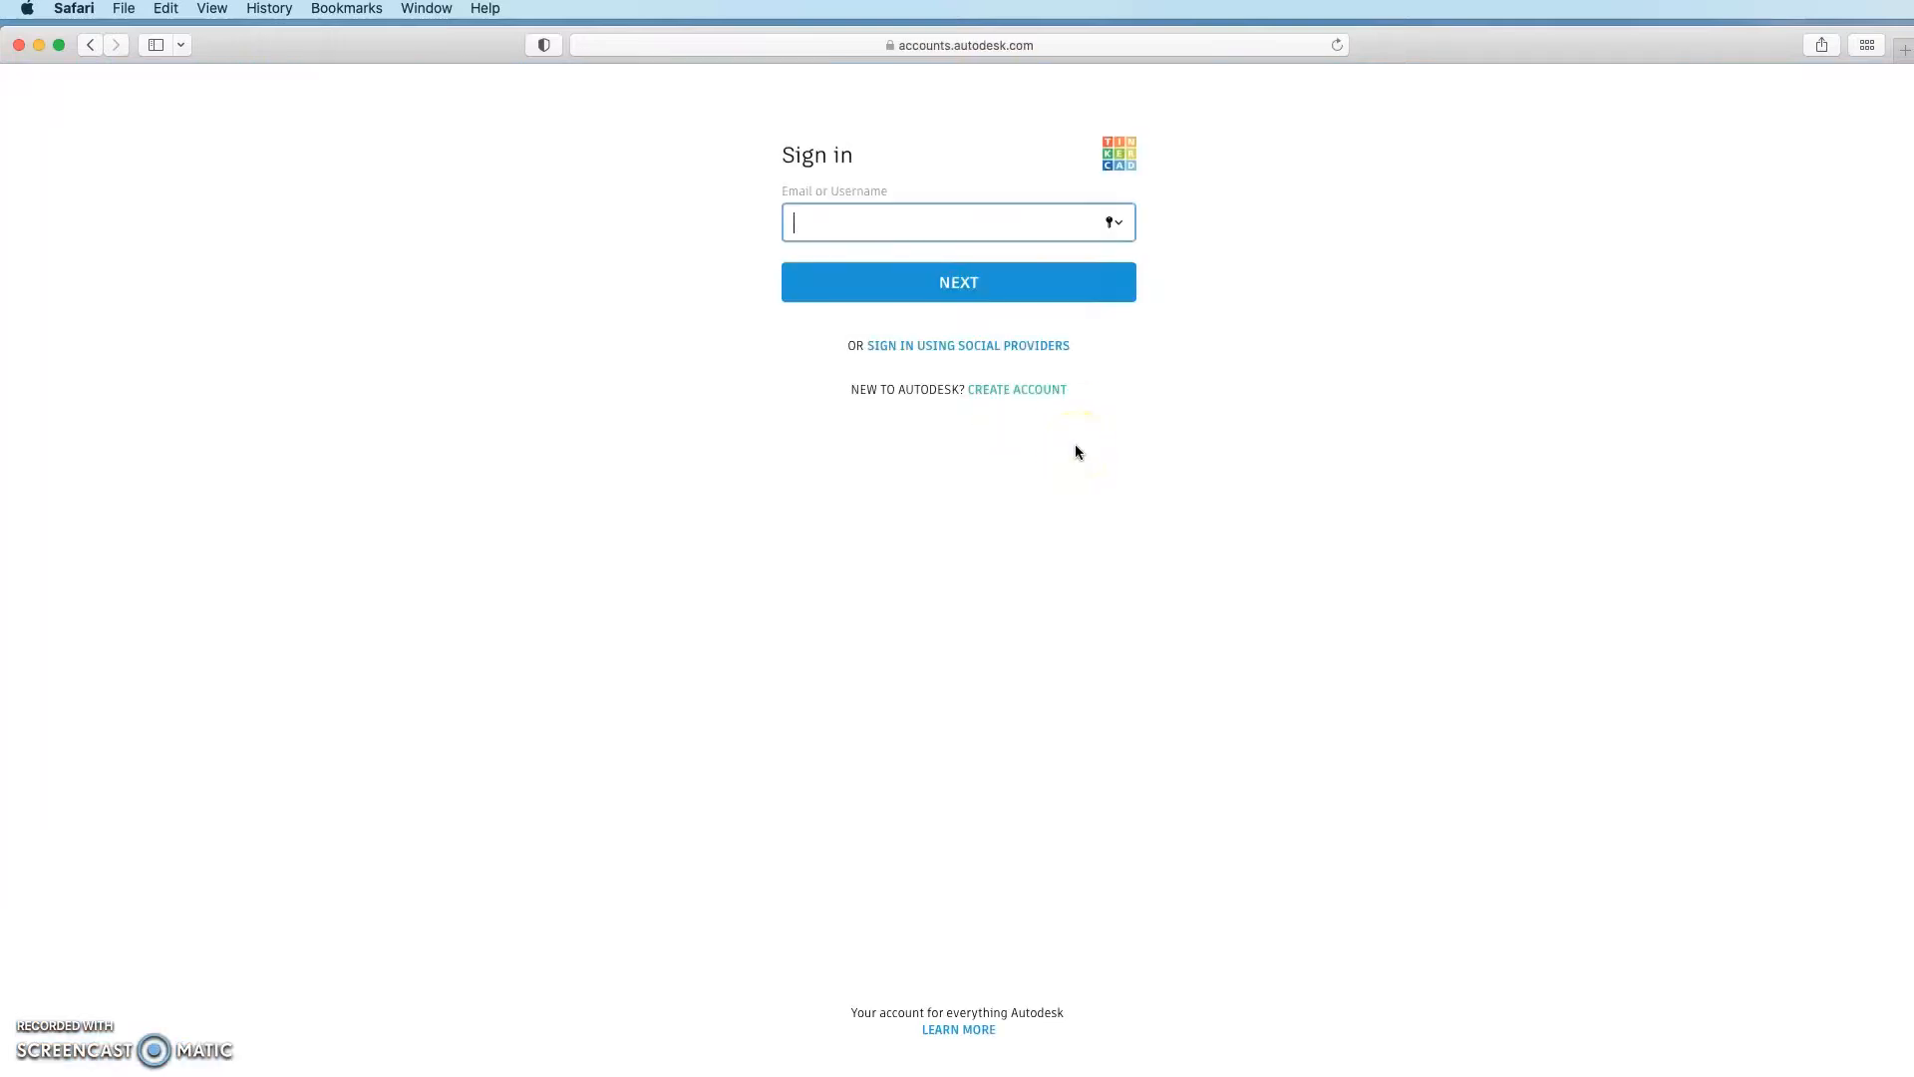
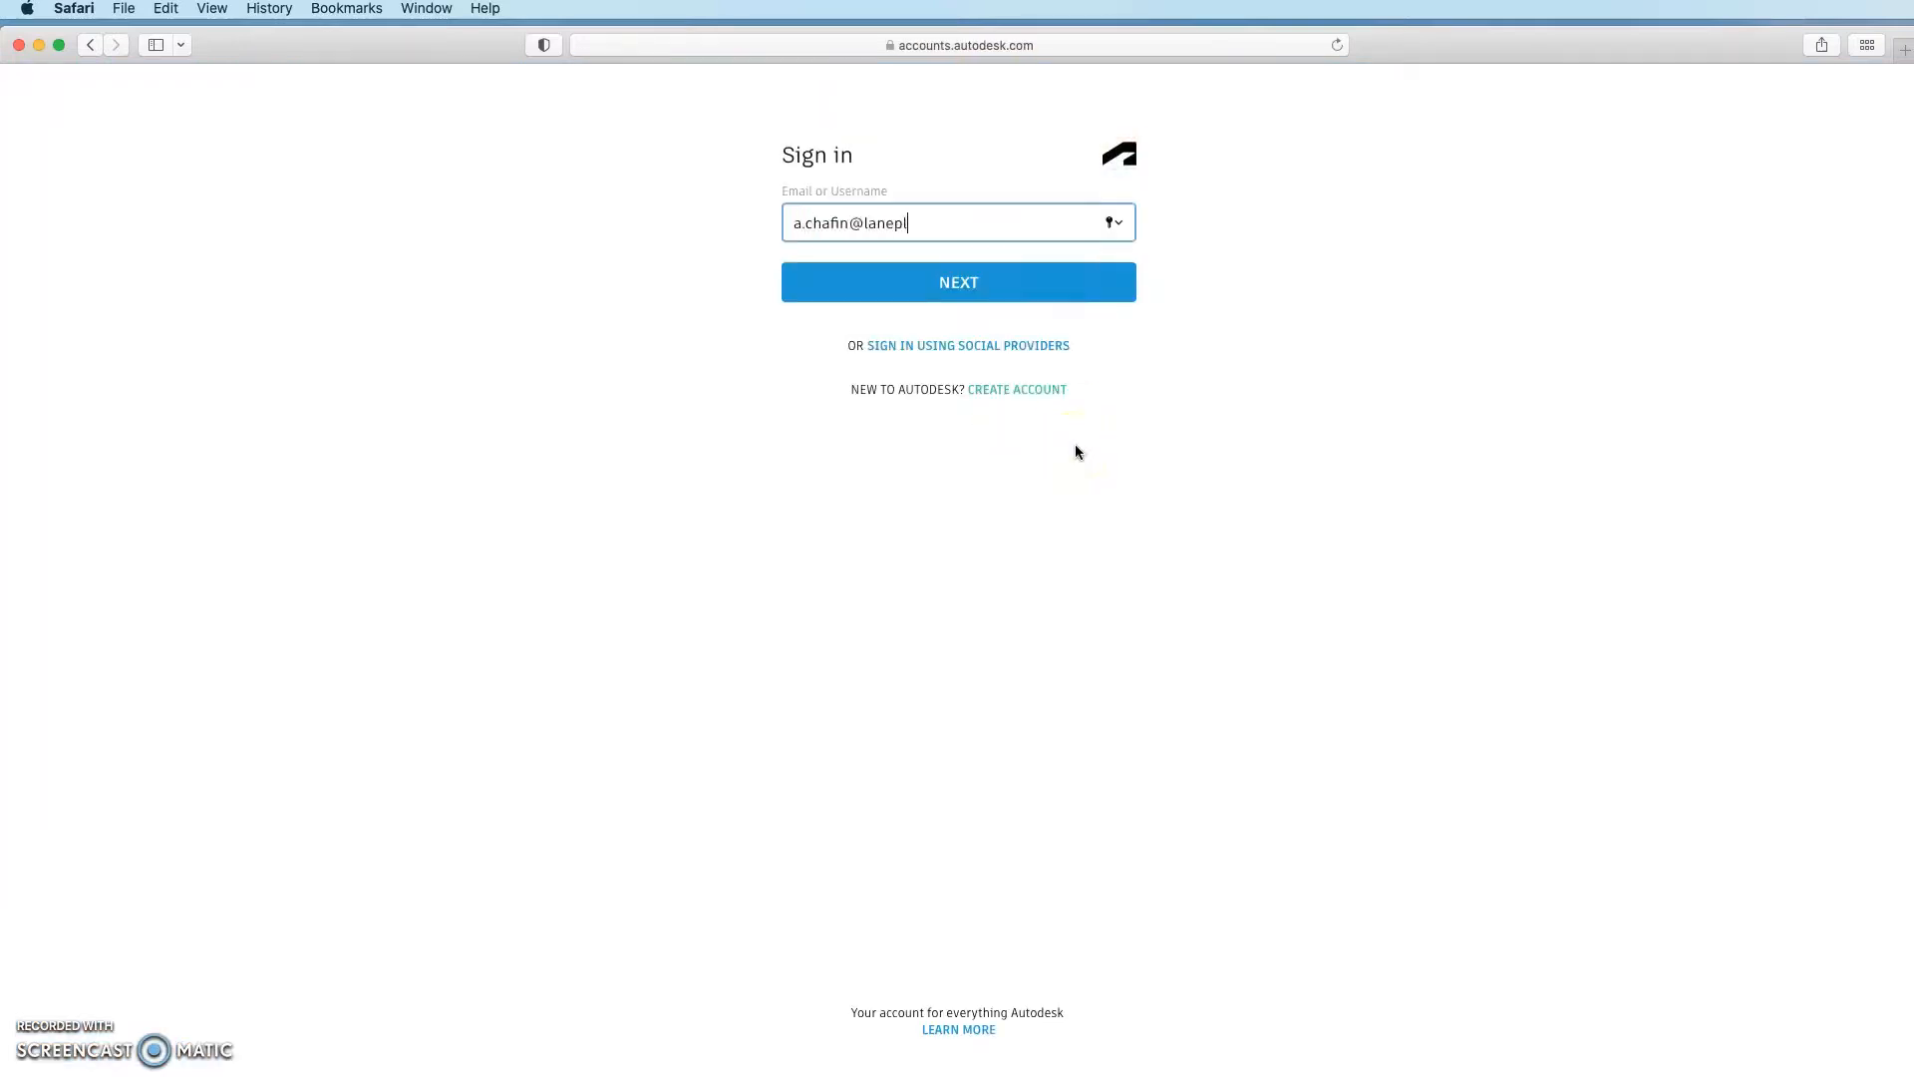
key("Return")
type("••••••••")
key("Return")
left_click(1071, 171)
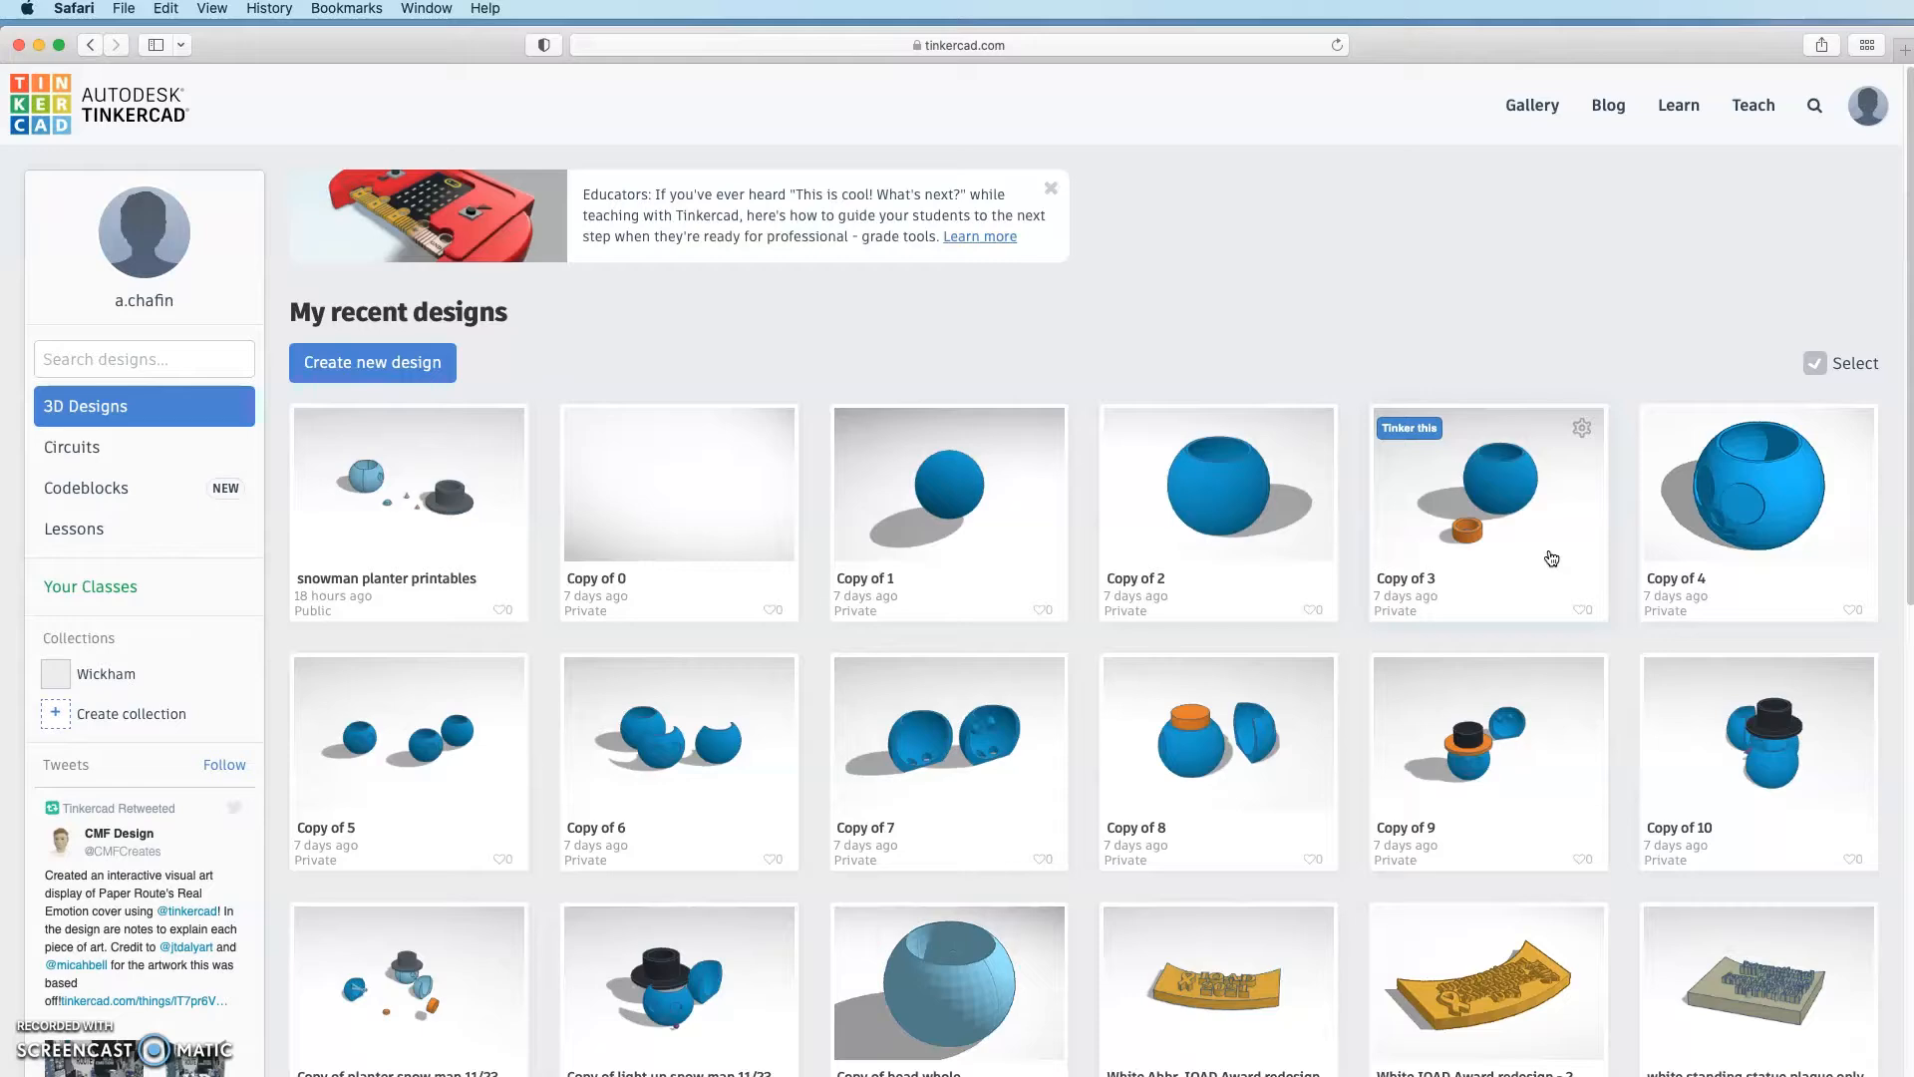
Step: Create a blank design, dismiss the notes tip, and name it 'Snowman Planter'
left_click(350, 366)
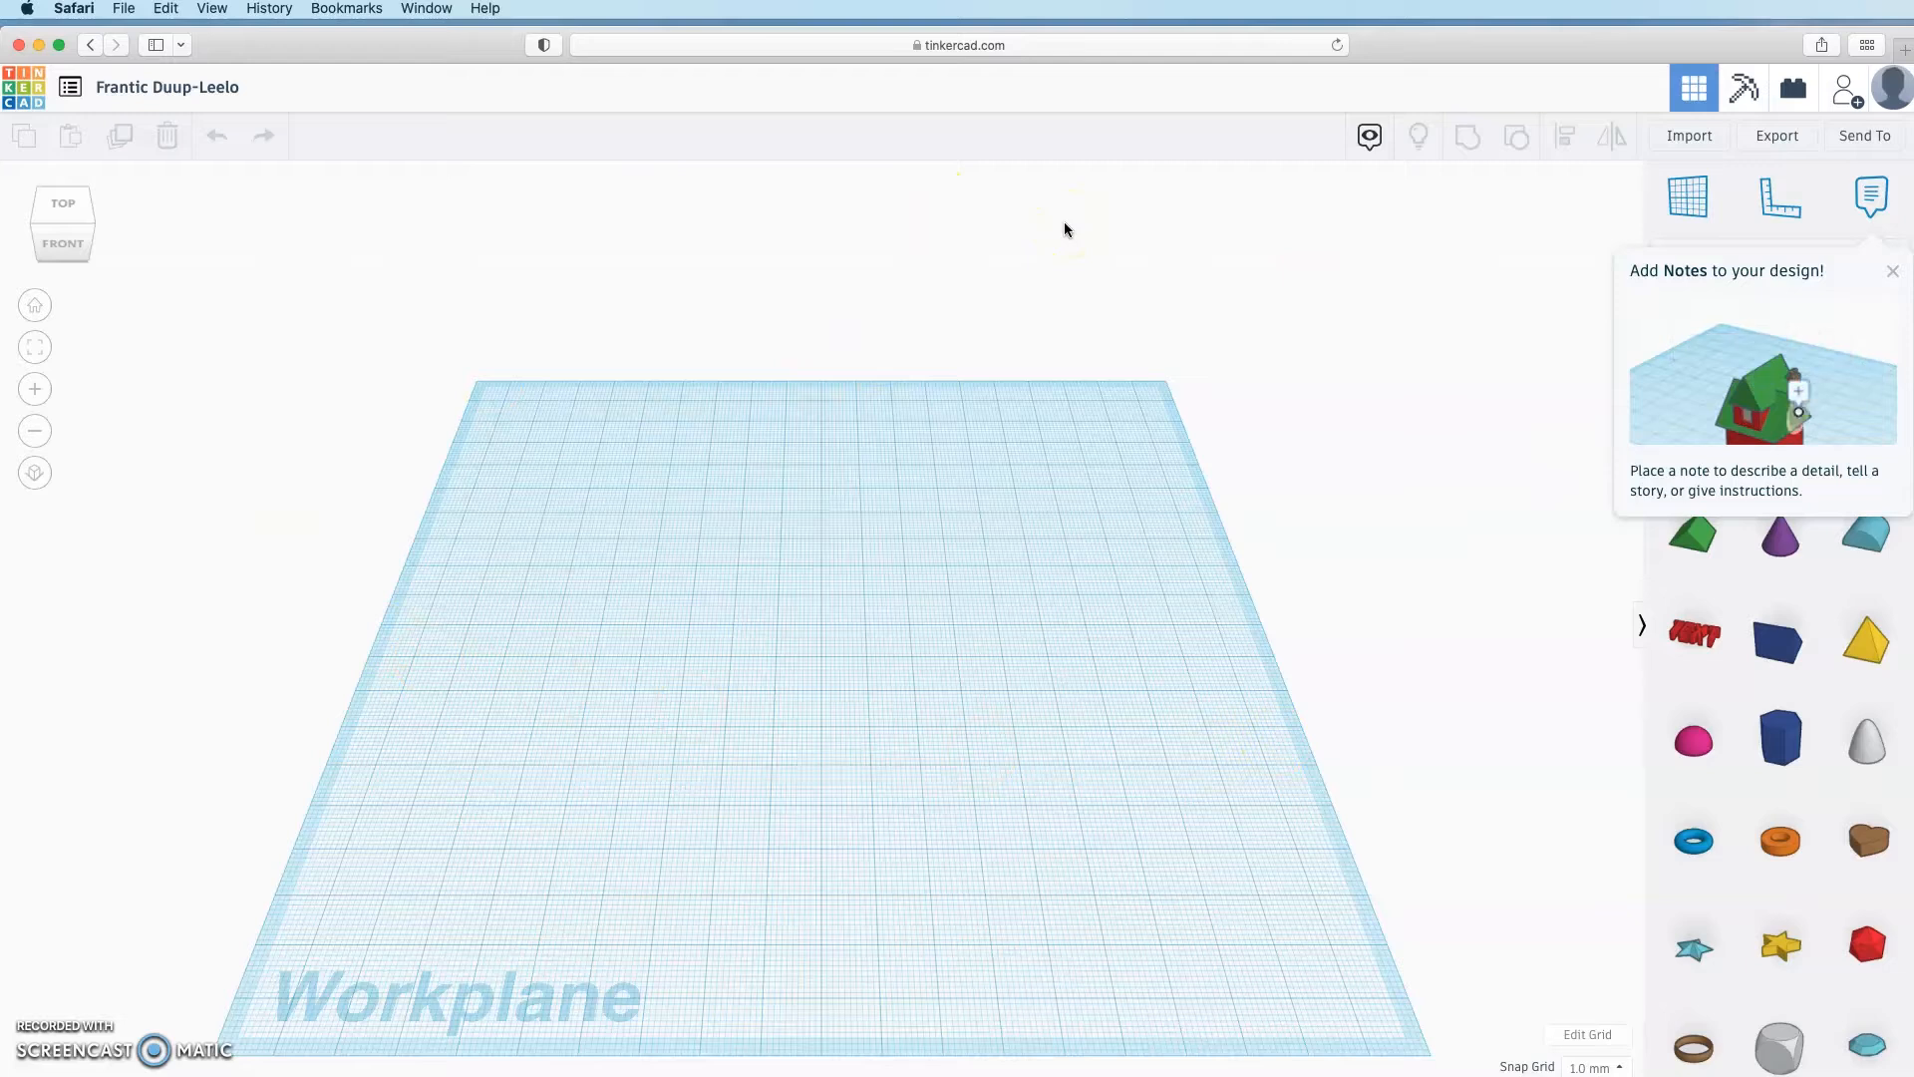
left_click(1892, 272)
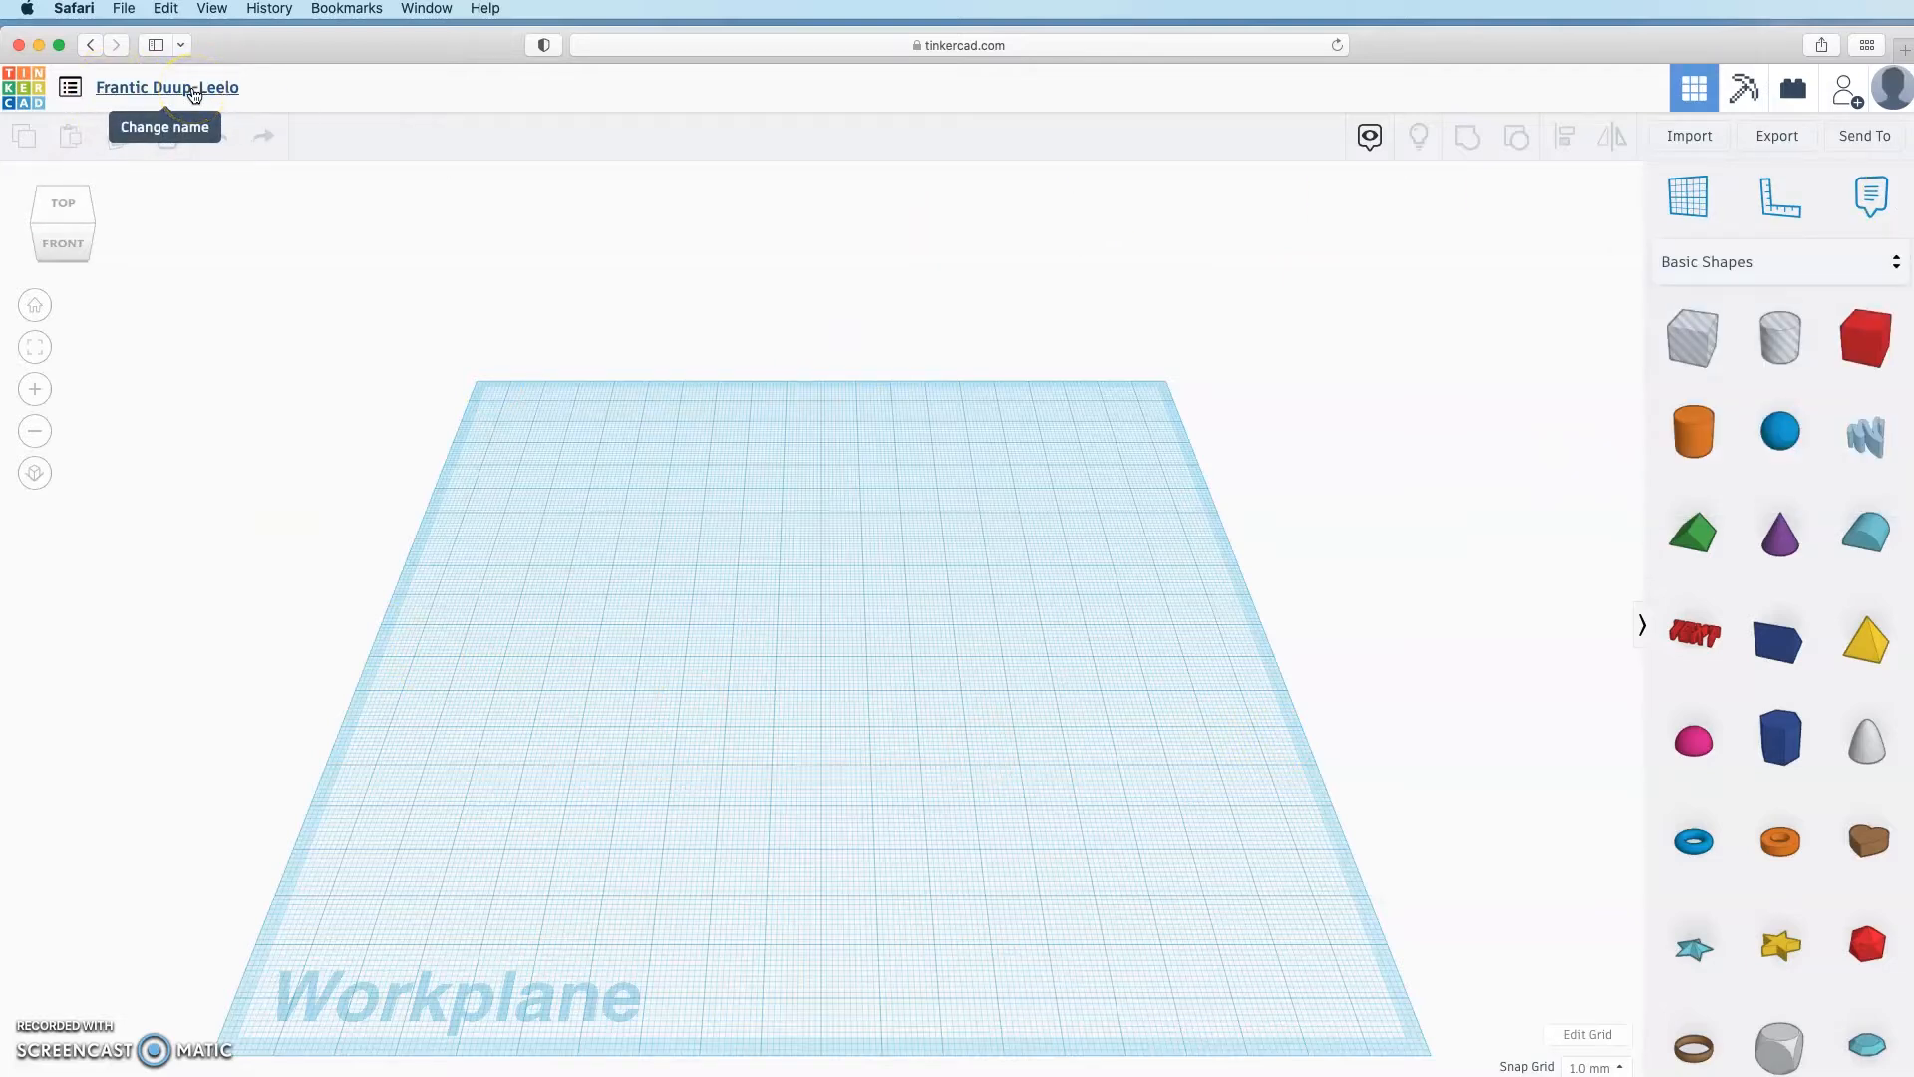
left_click(194, 91)
type("Snowman Planter")
key("Return")
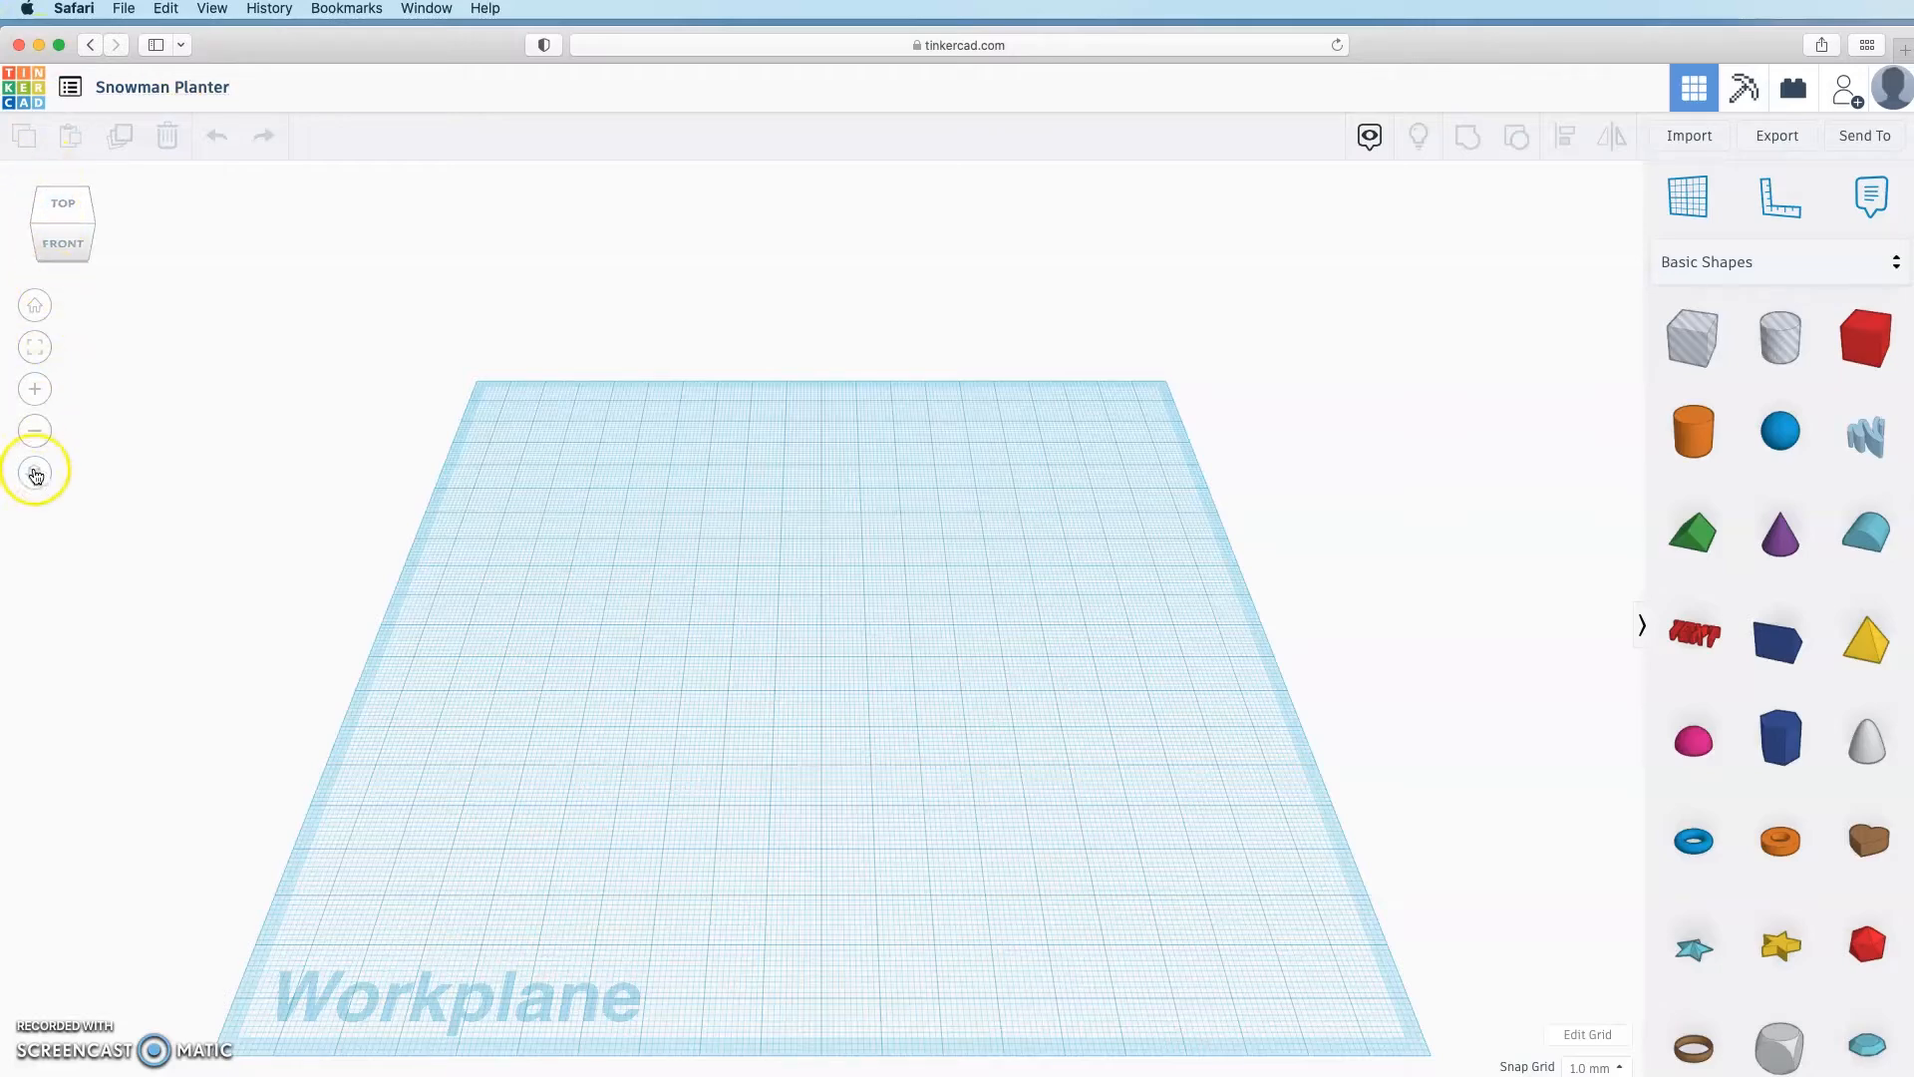
left_click(62, 249)
left_click_drag(63, 249, 8, 235)
left_click(105, 229)
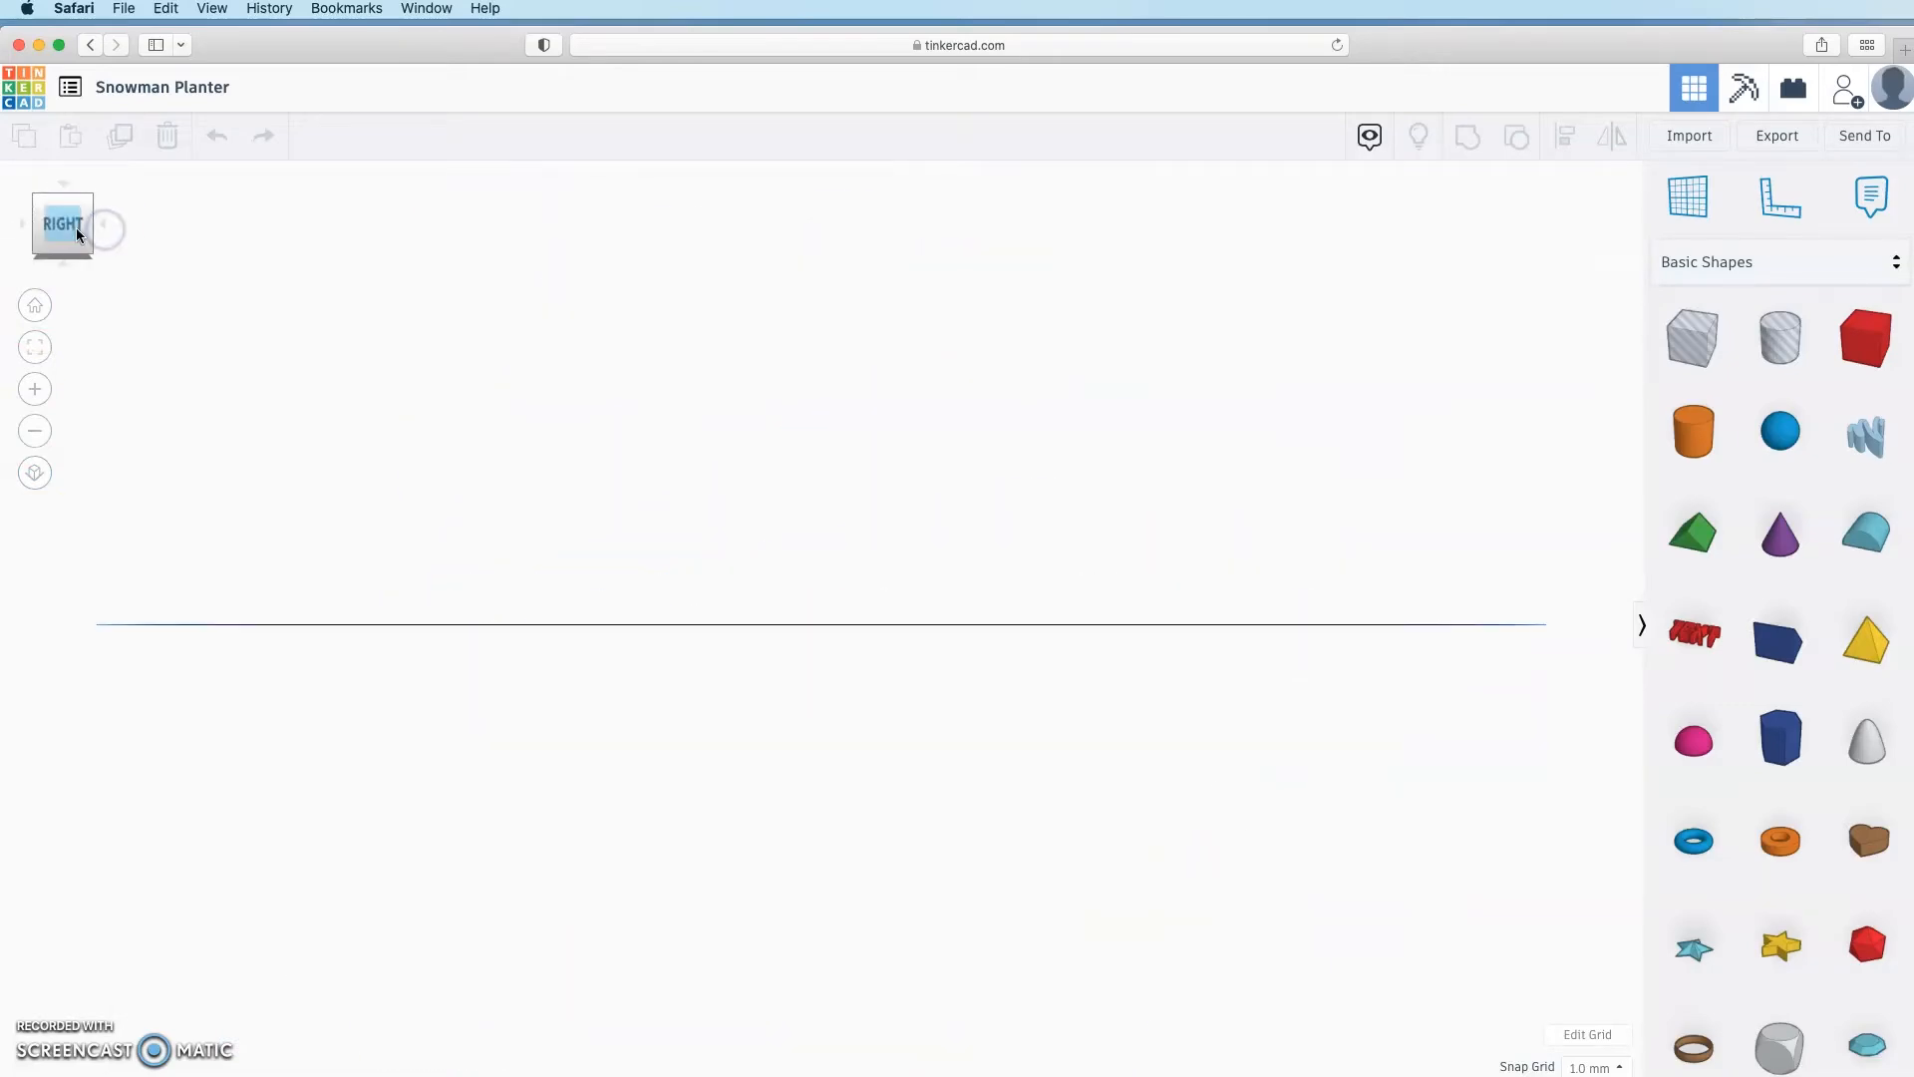
left_click(62, 270)
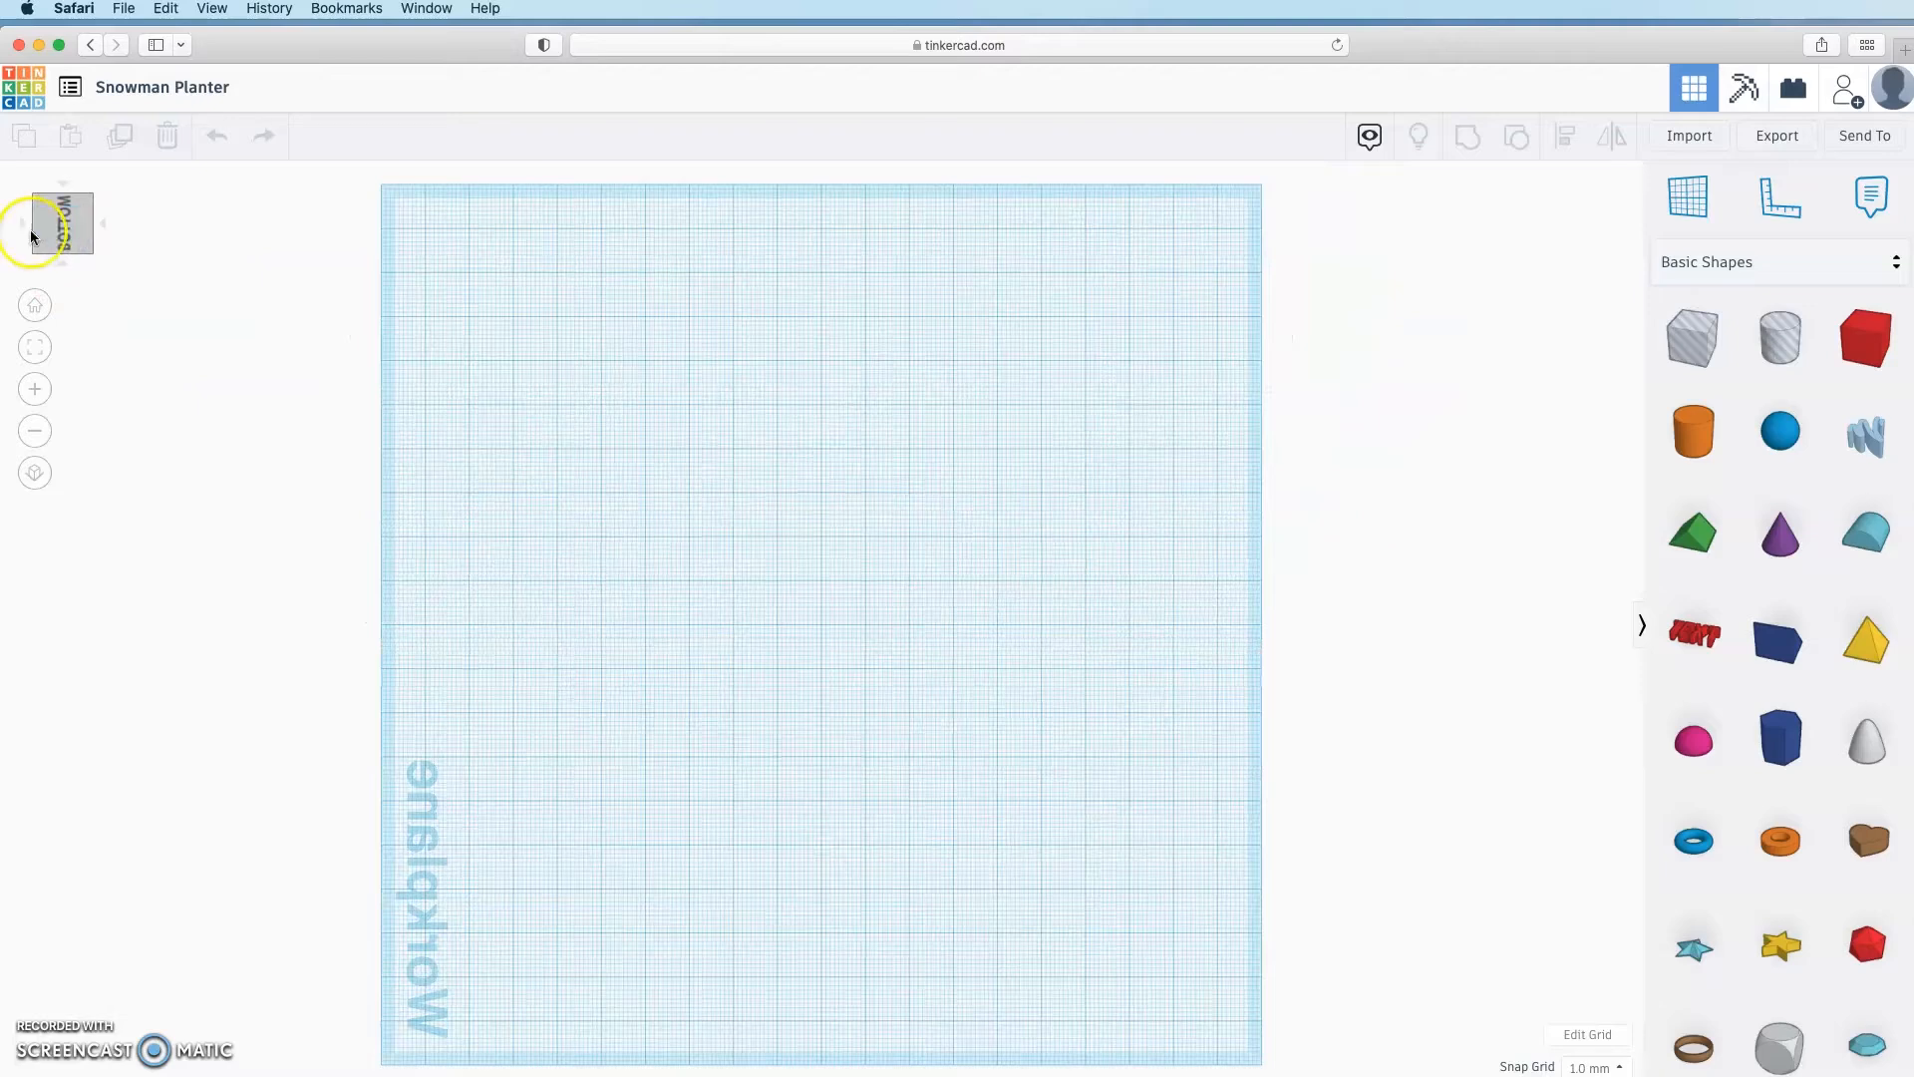
left_click(28, 229)
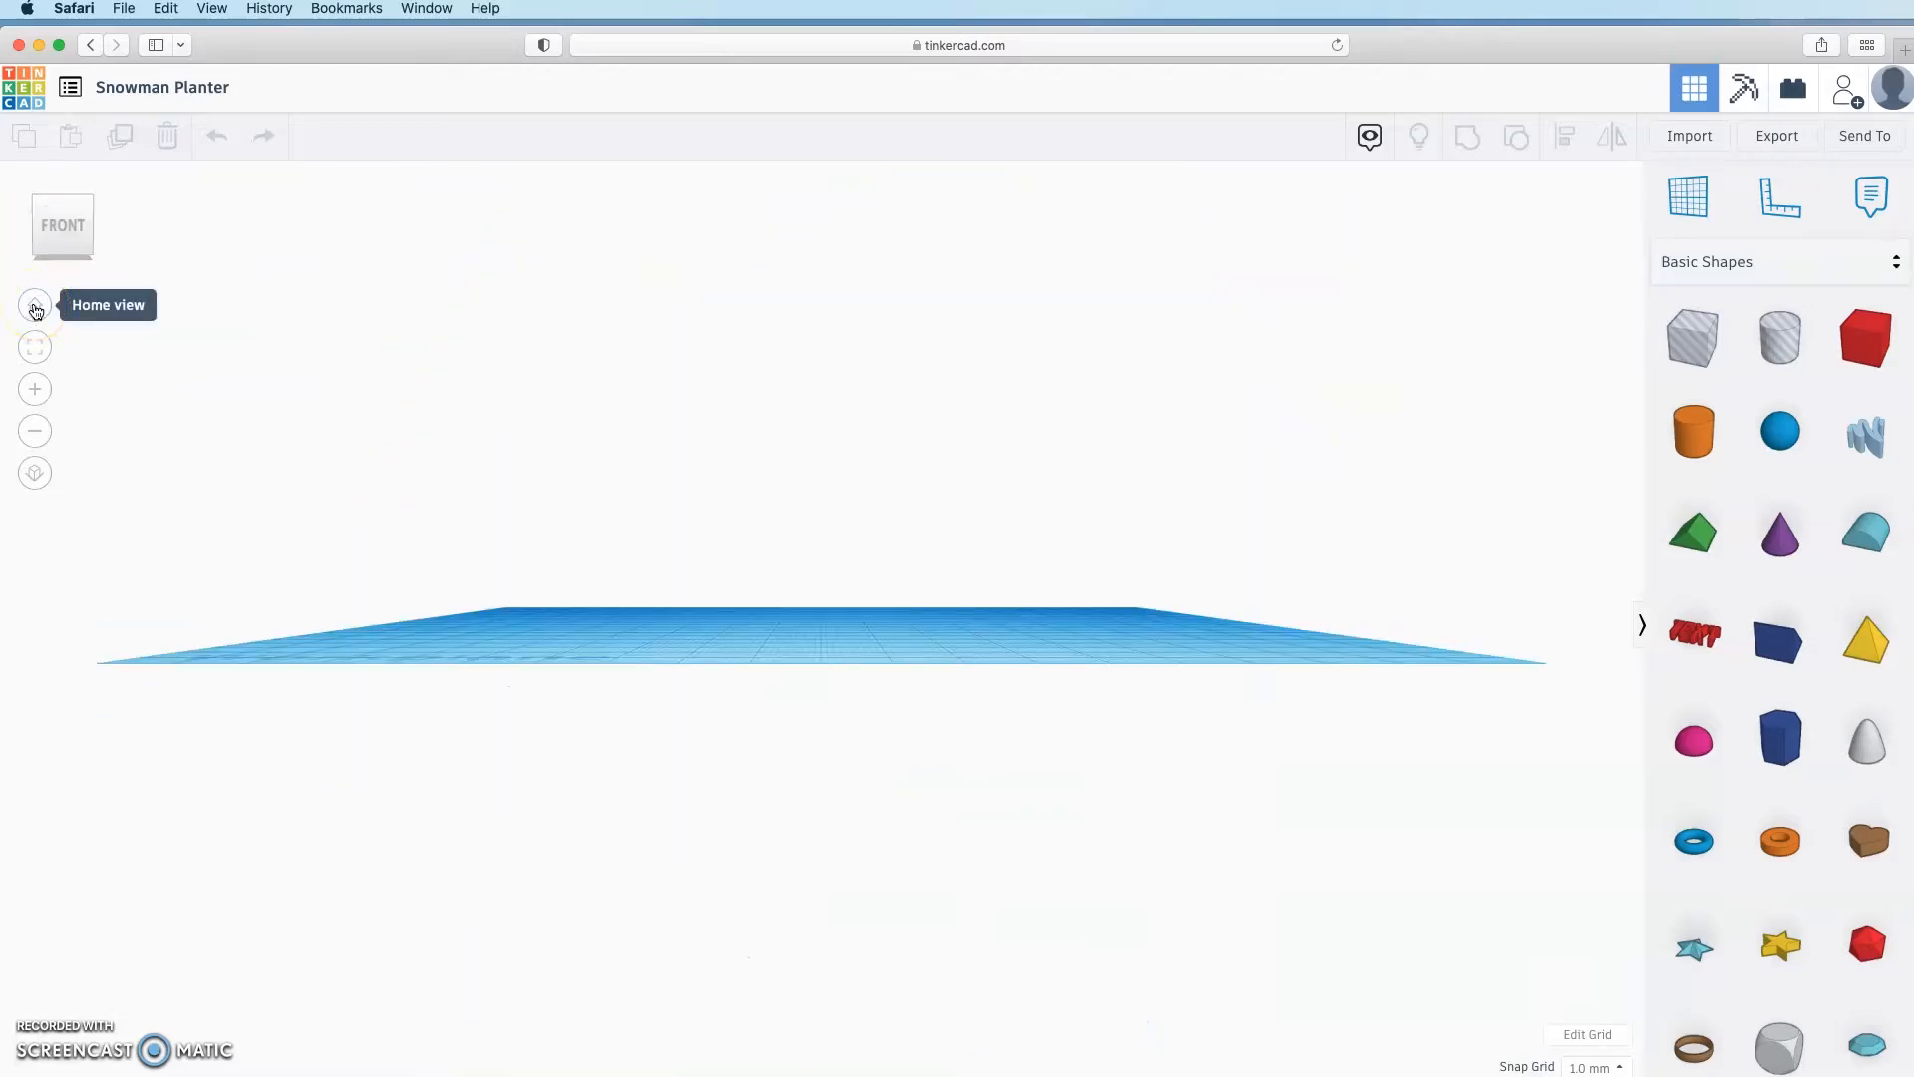
left_click(35, 307)
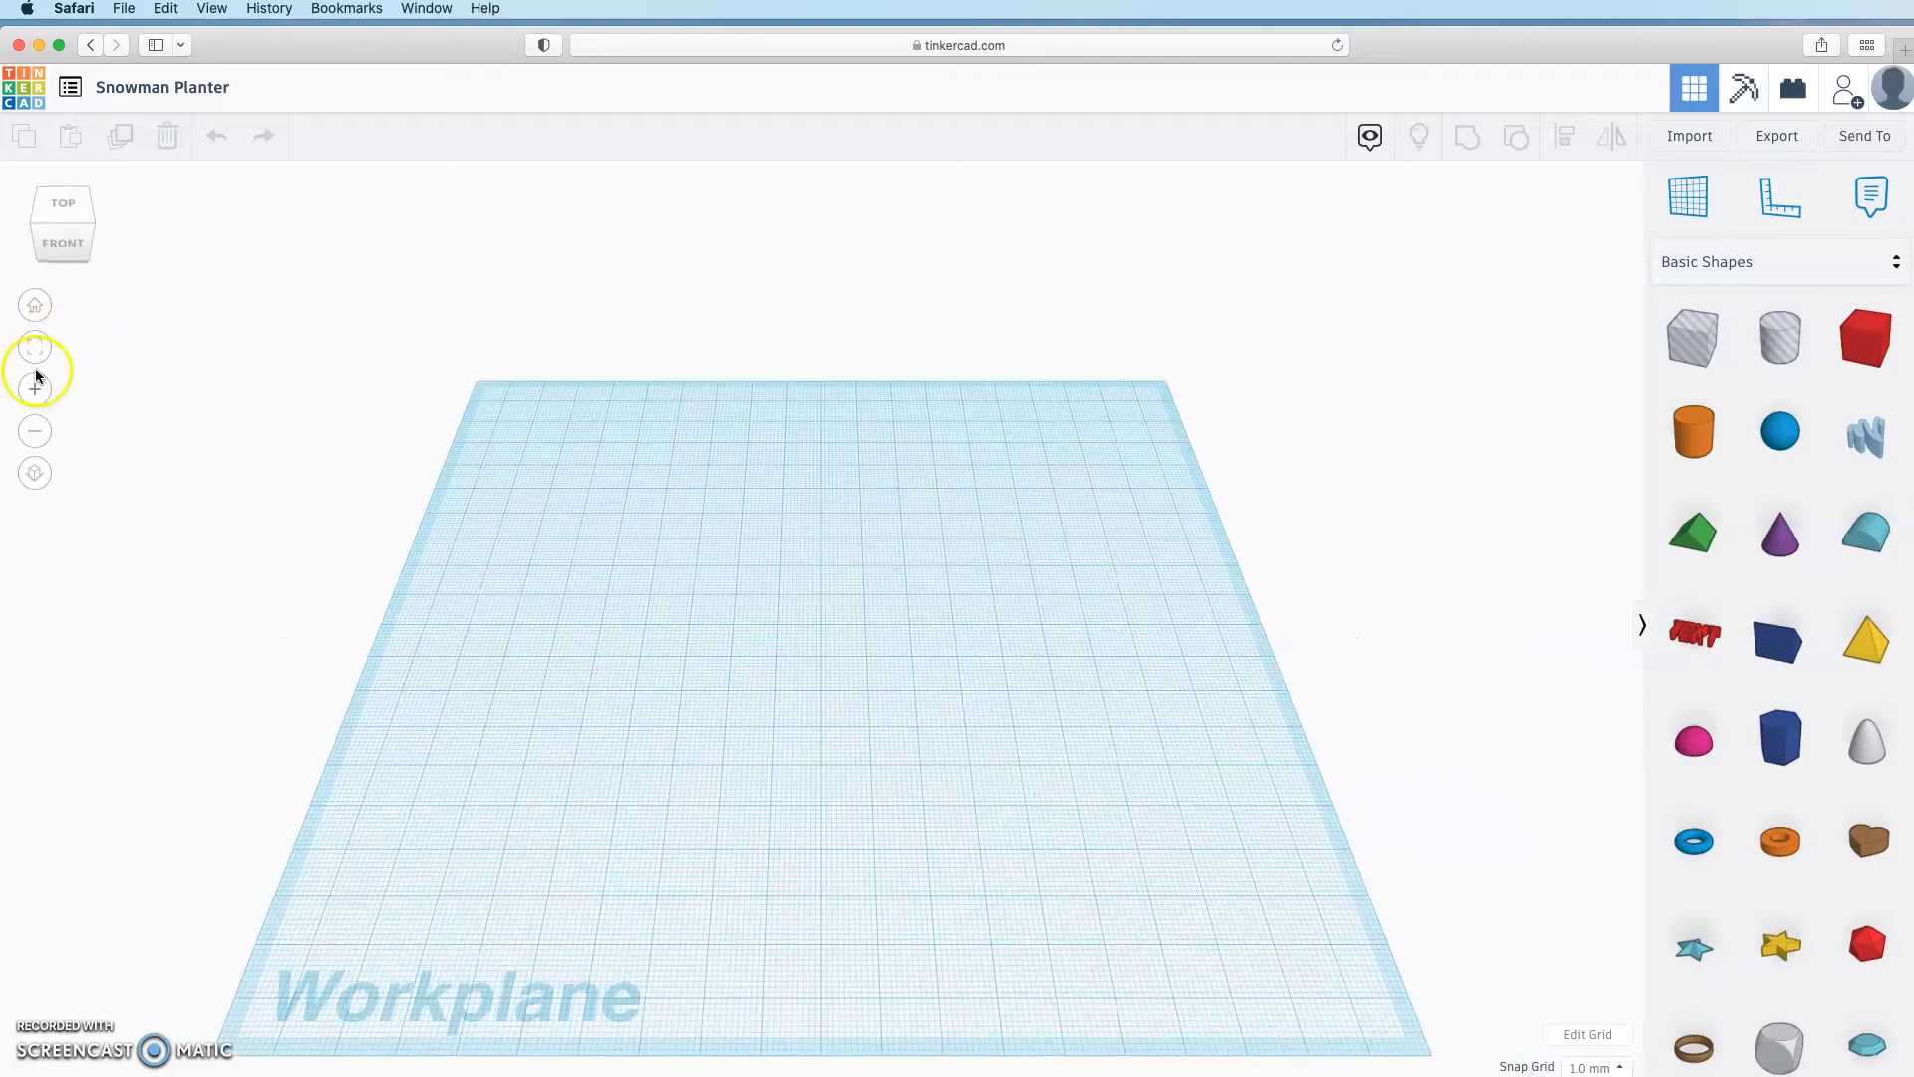
left_click(39, 351)
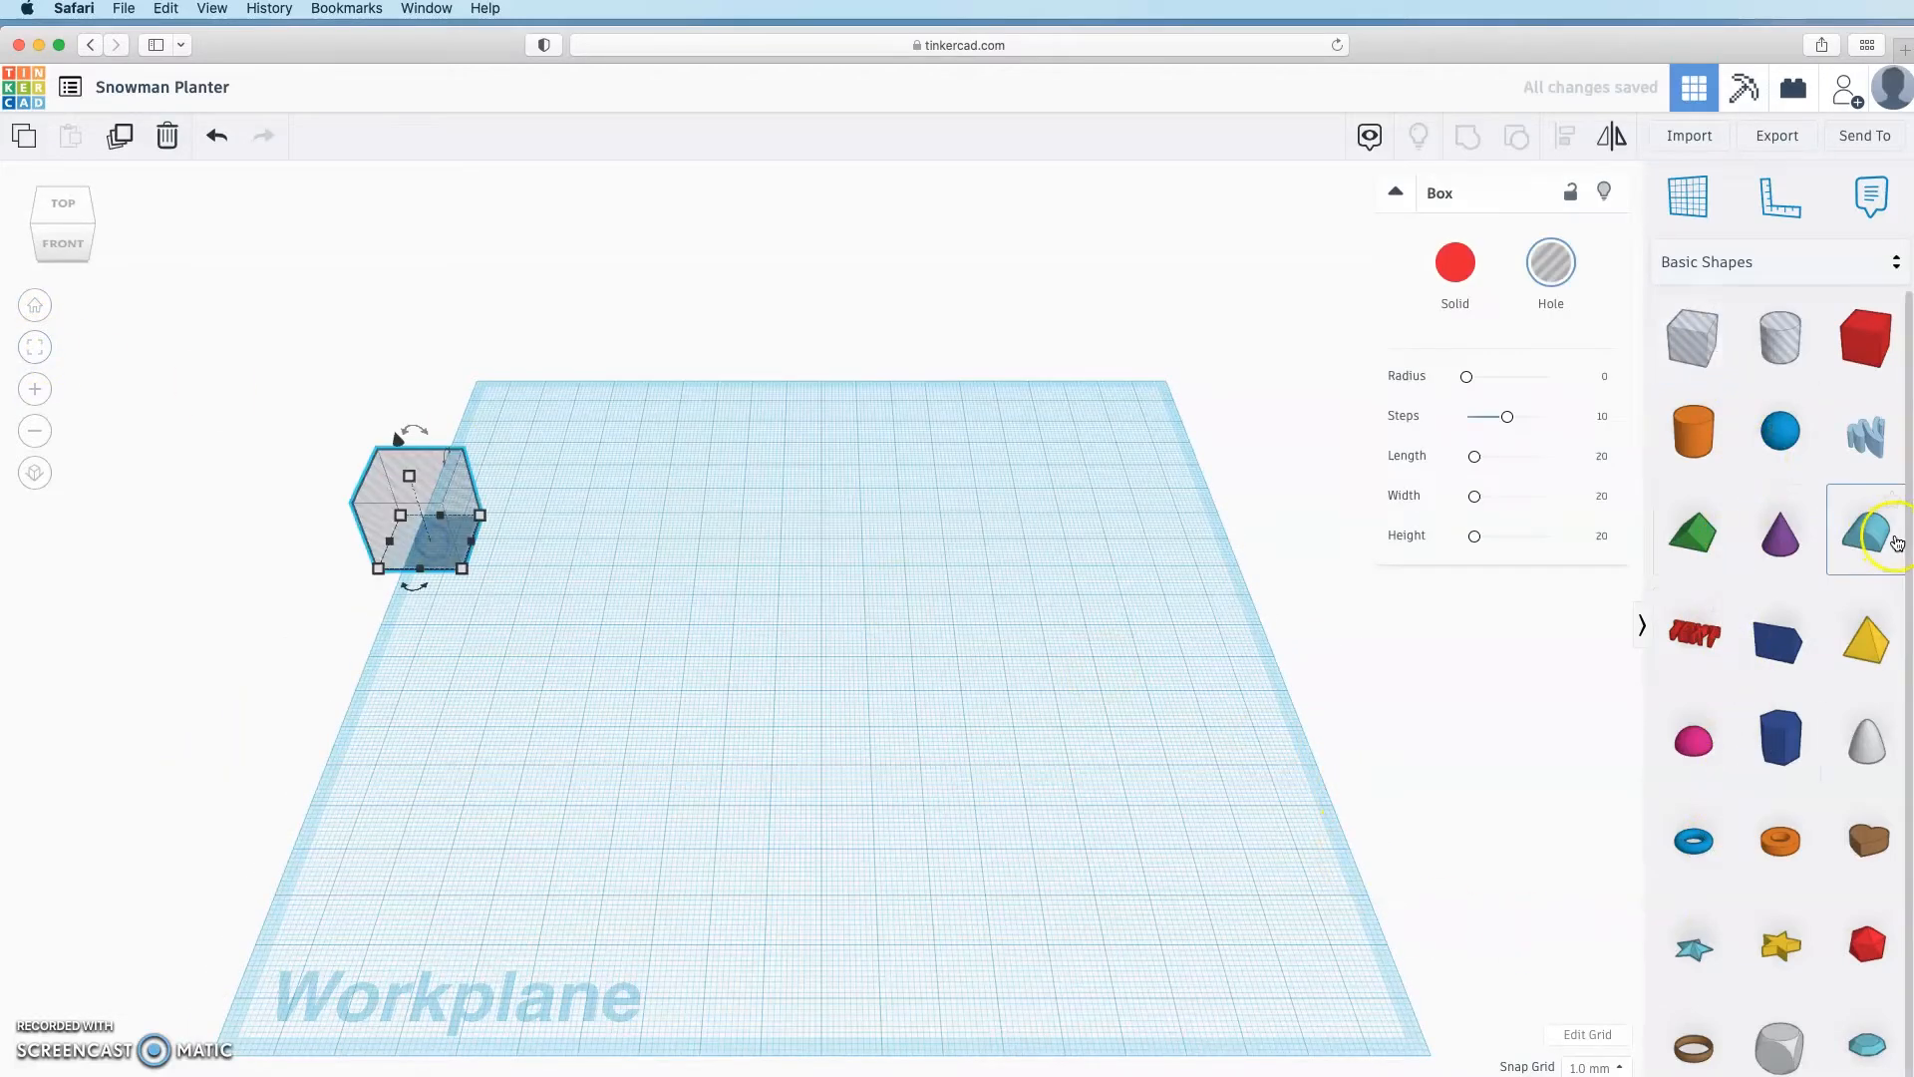
left_click_drag(1897, 543, 1059, 828)
left_click(35, 346)
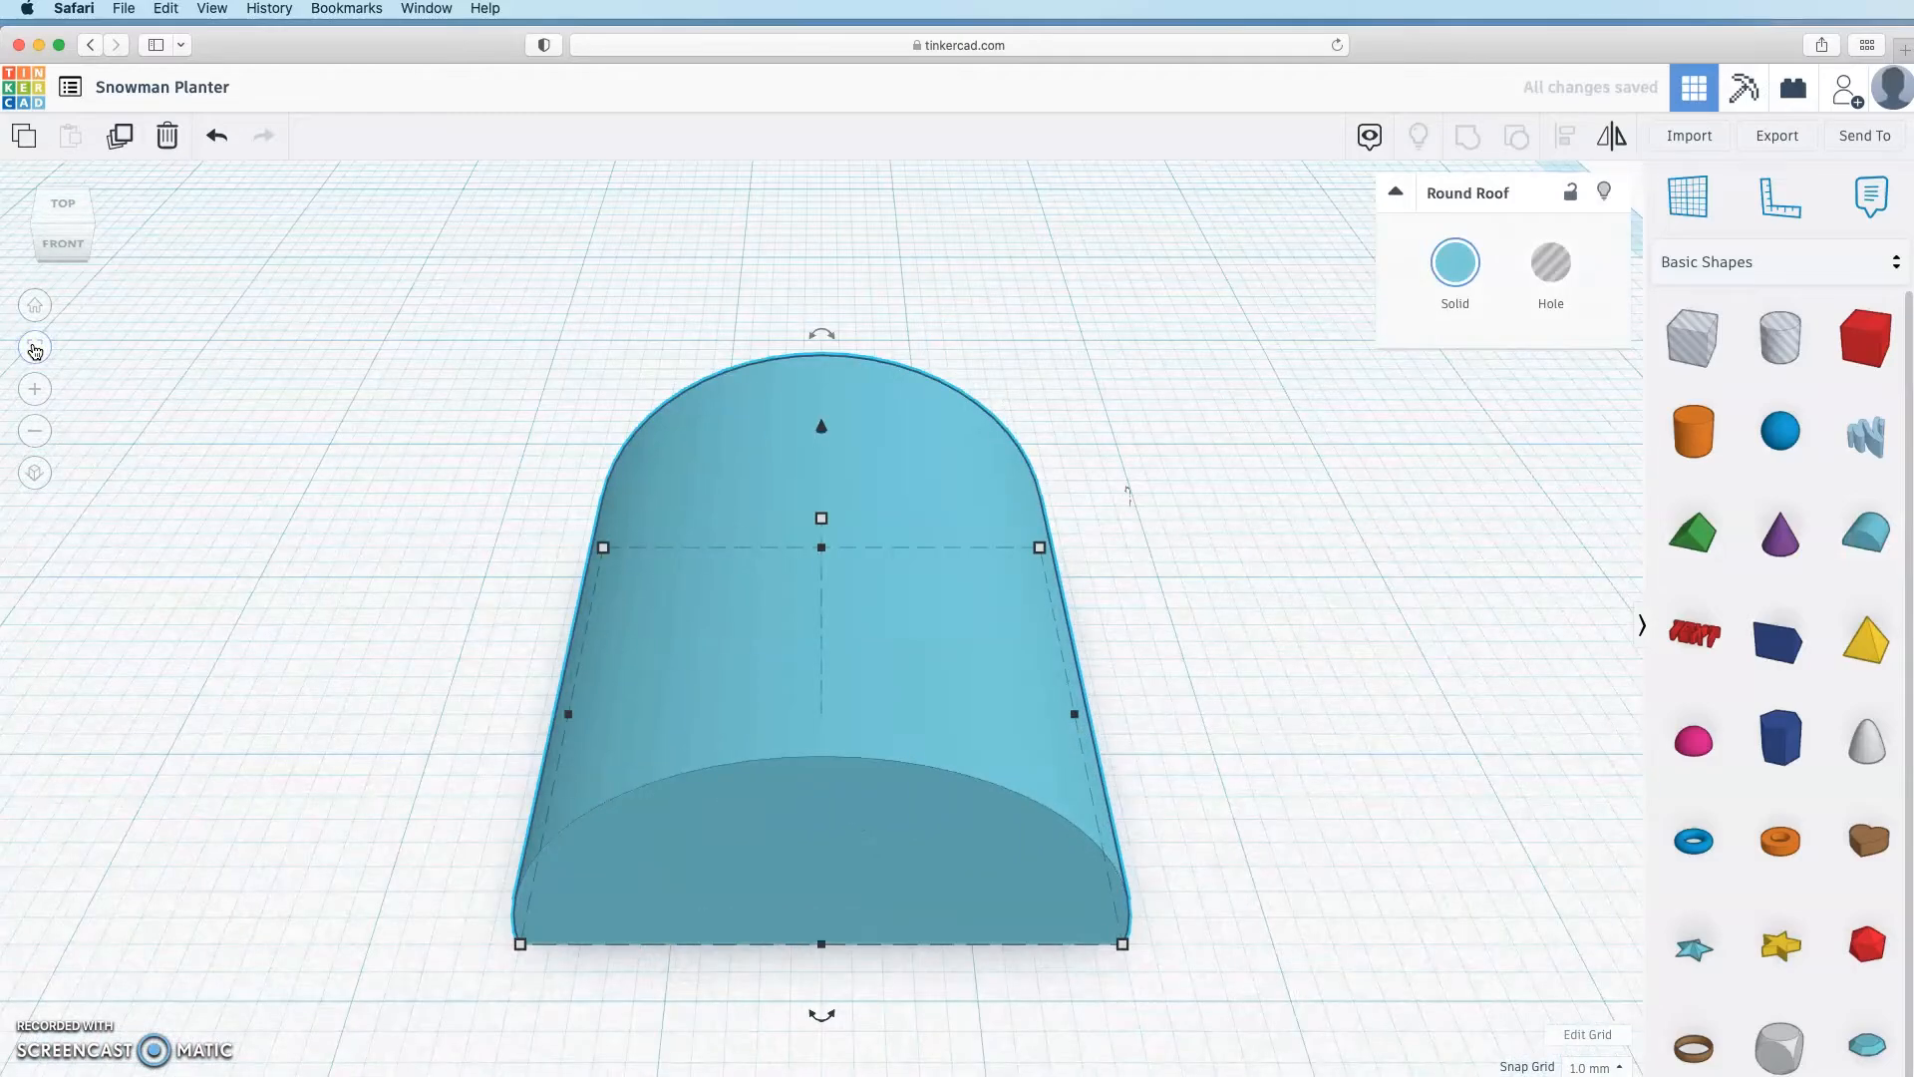
left_click(217, 135)
left_click(35, 431)
left_click(35, 391)
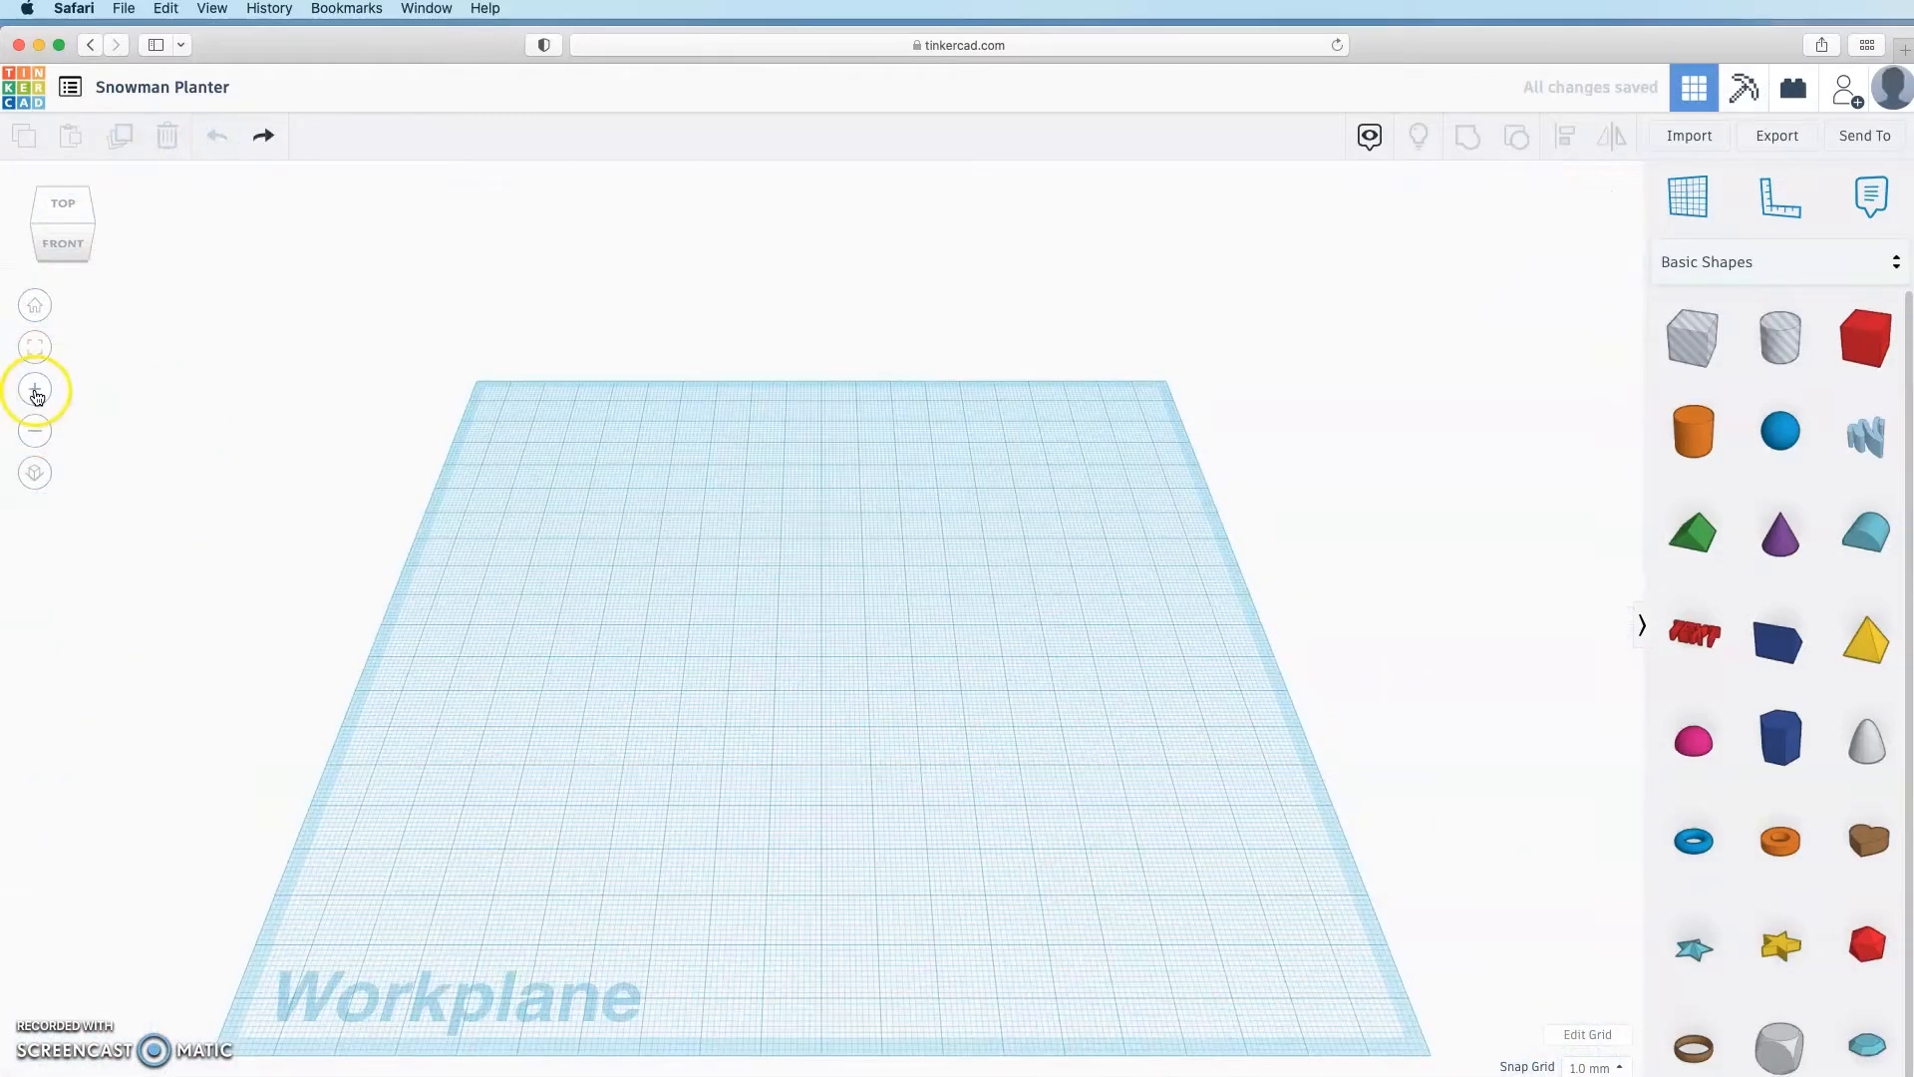
left_click(35, 432)
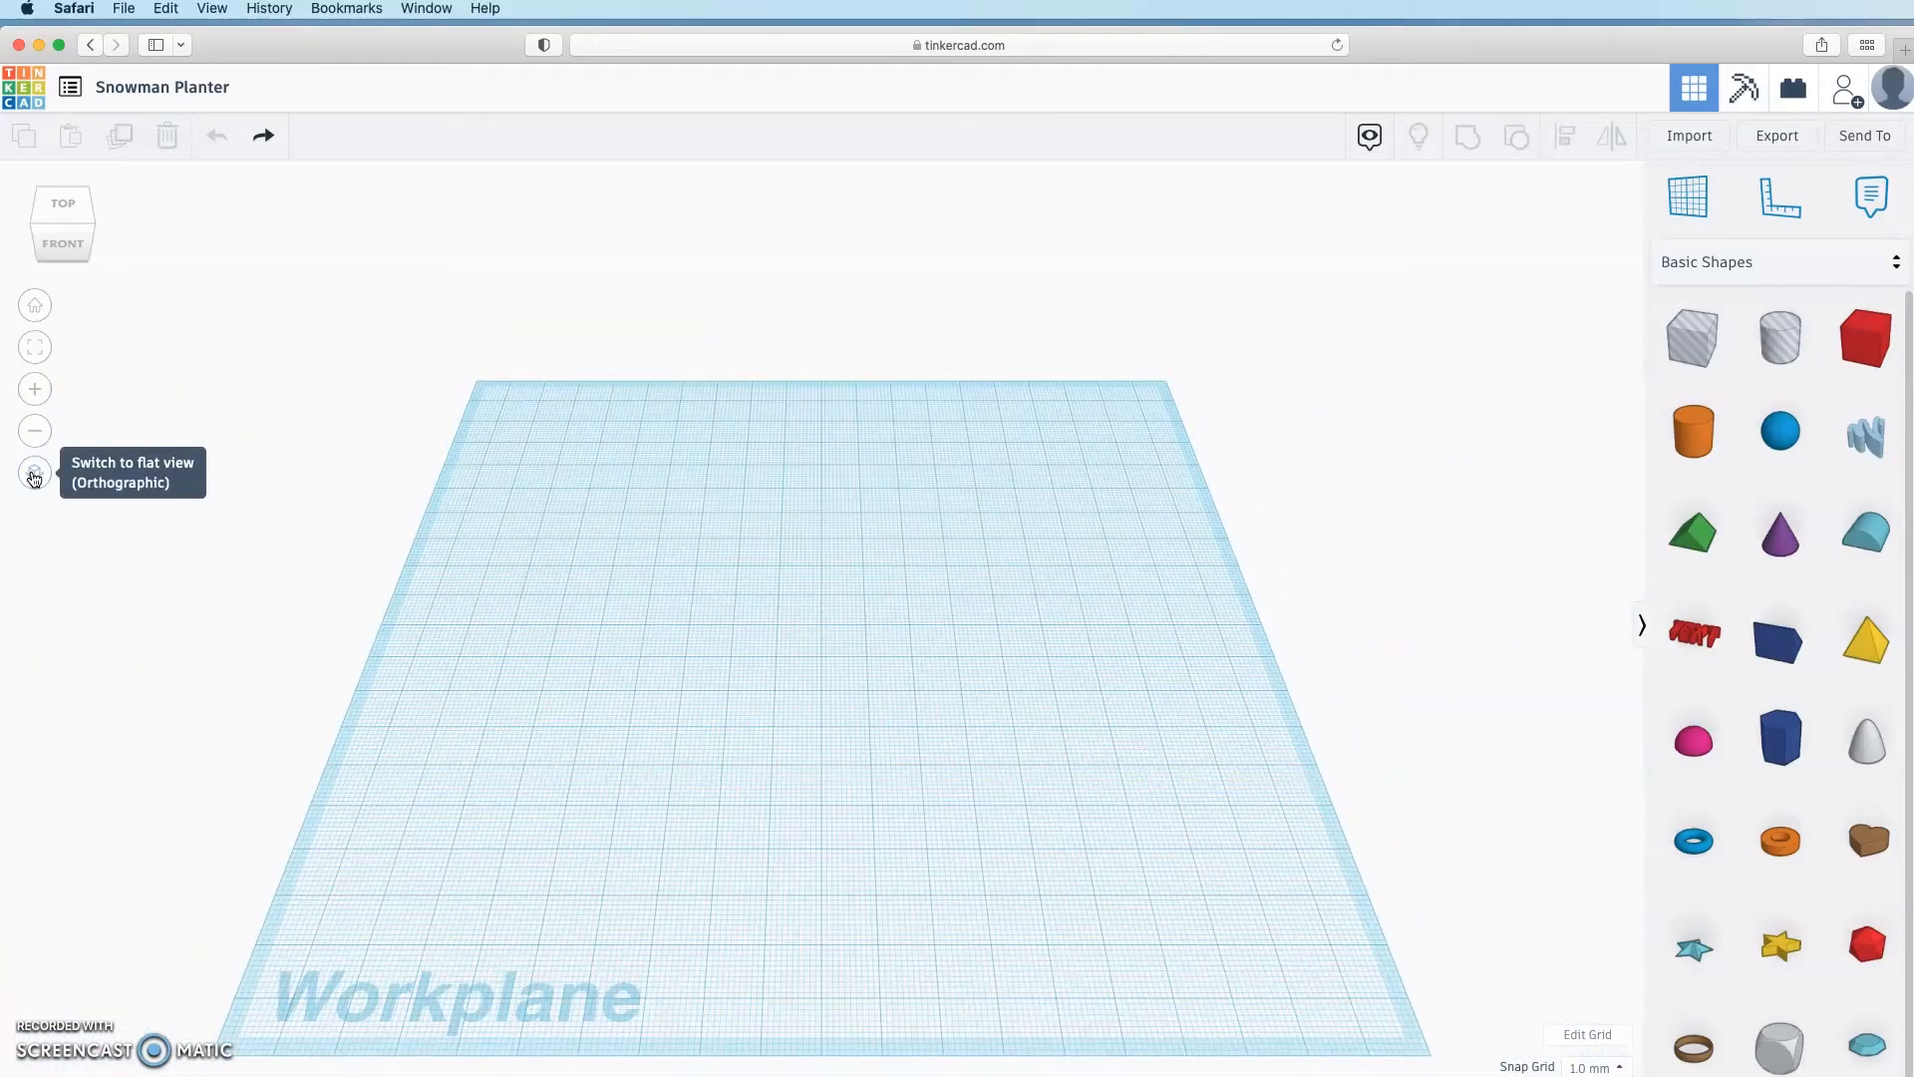
left_click(33, 474)
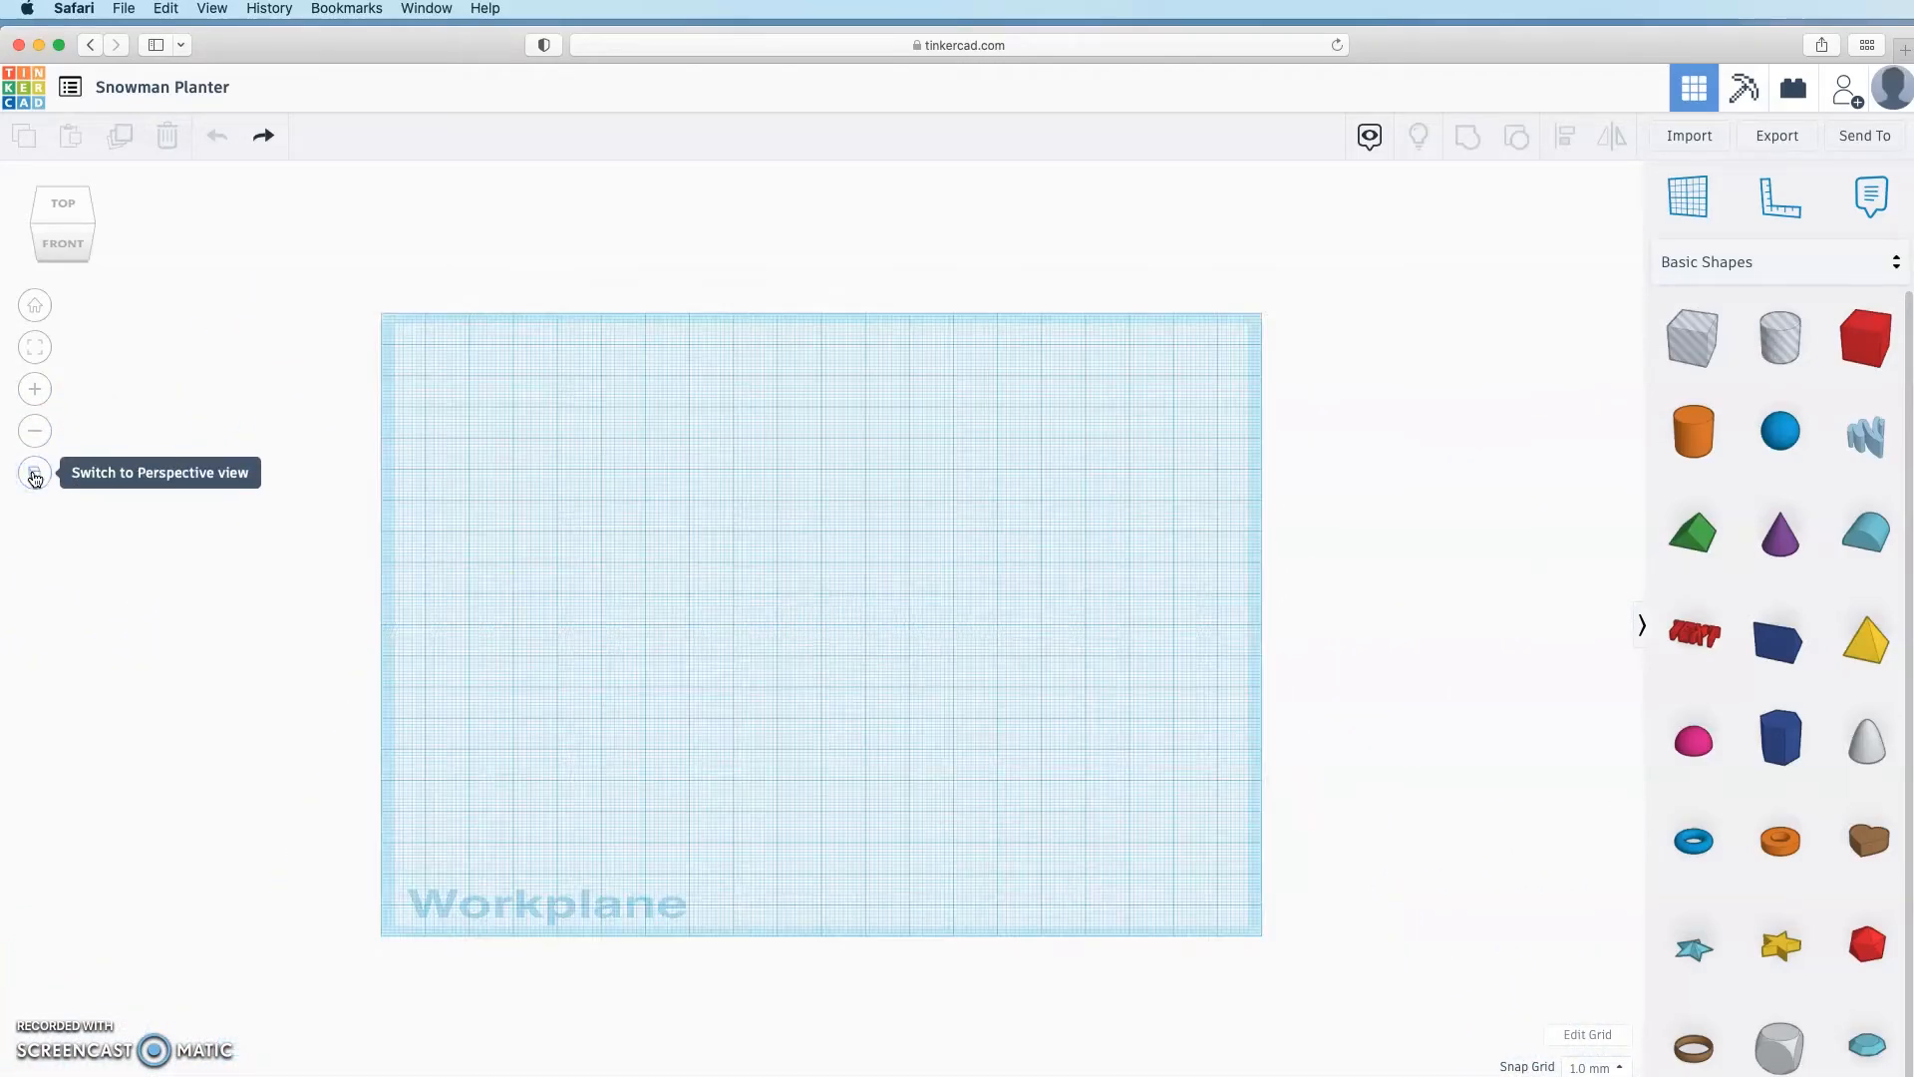
left_click(35, 305)
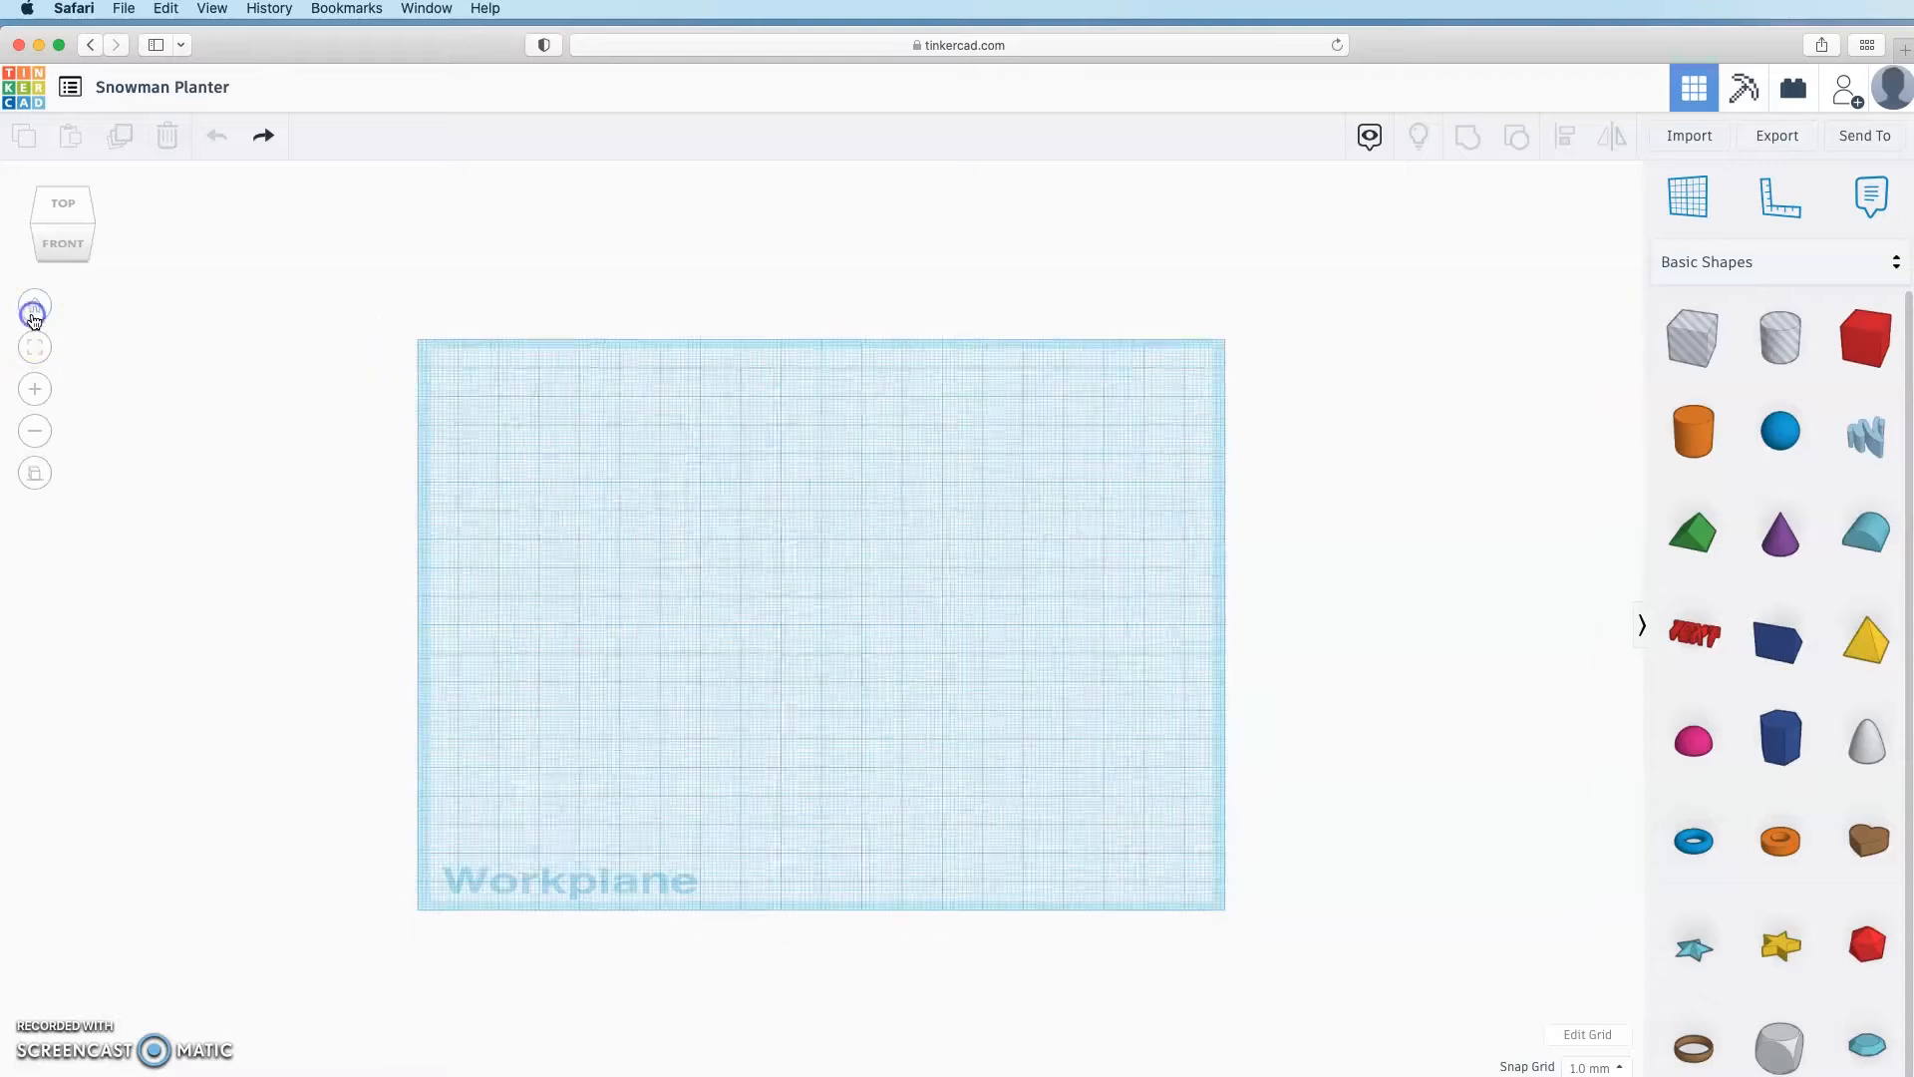
left_click(35, 473)
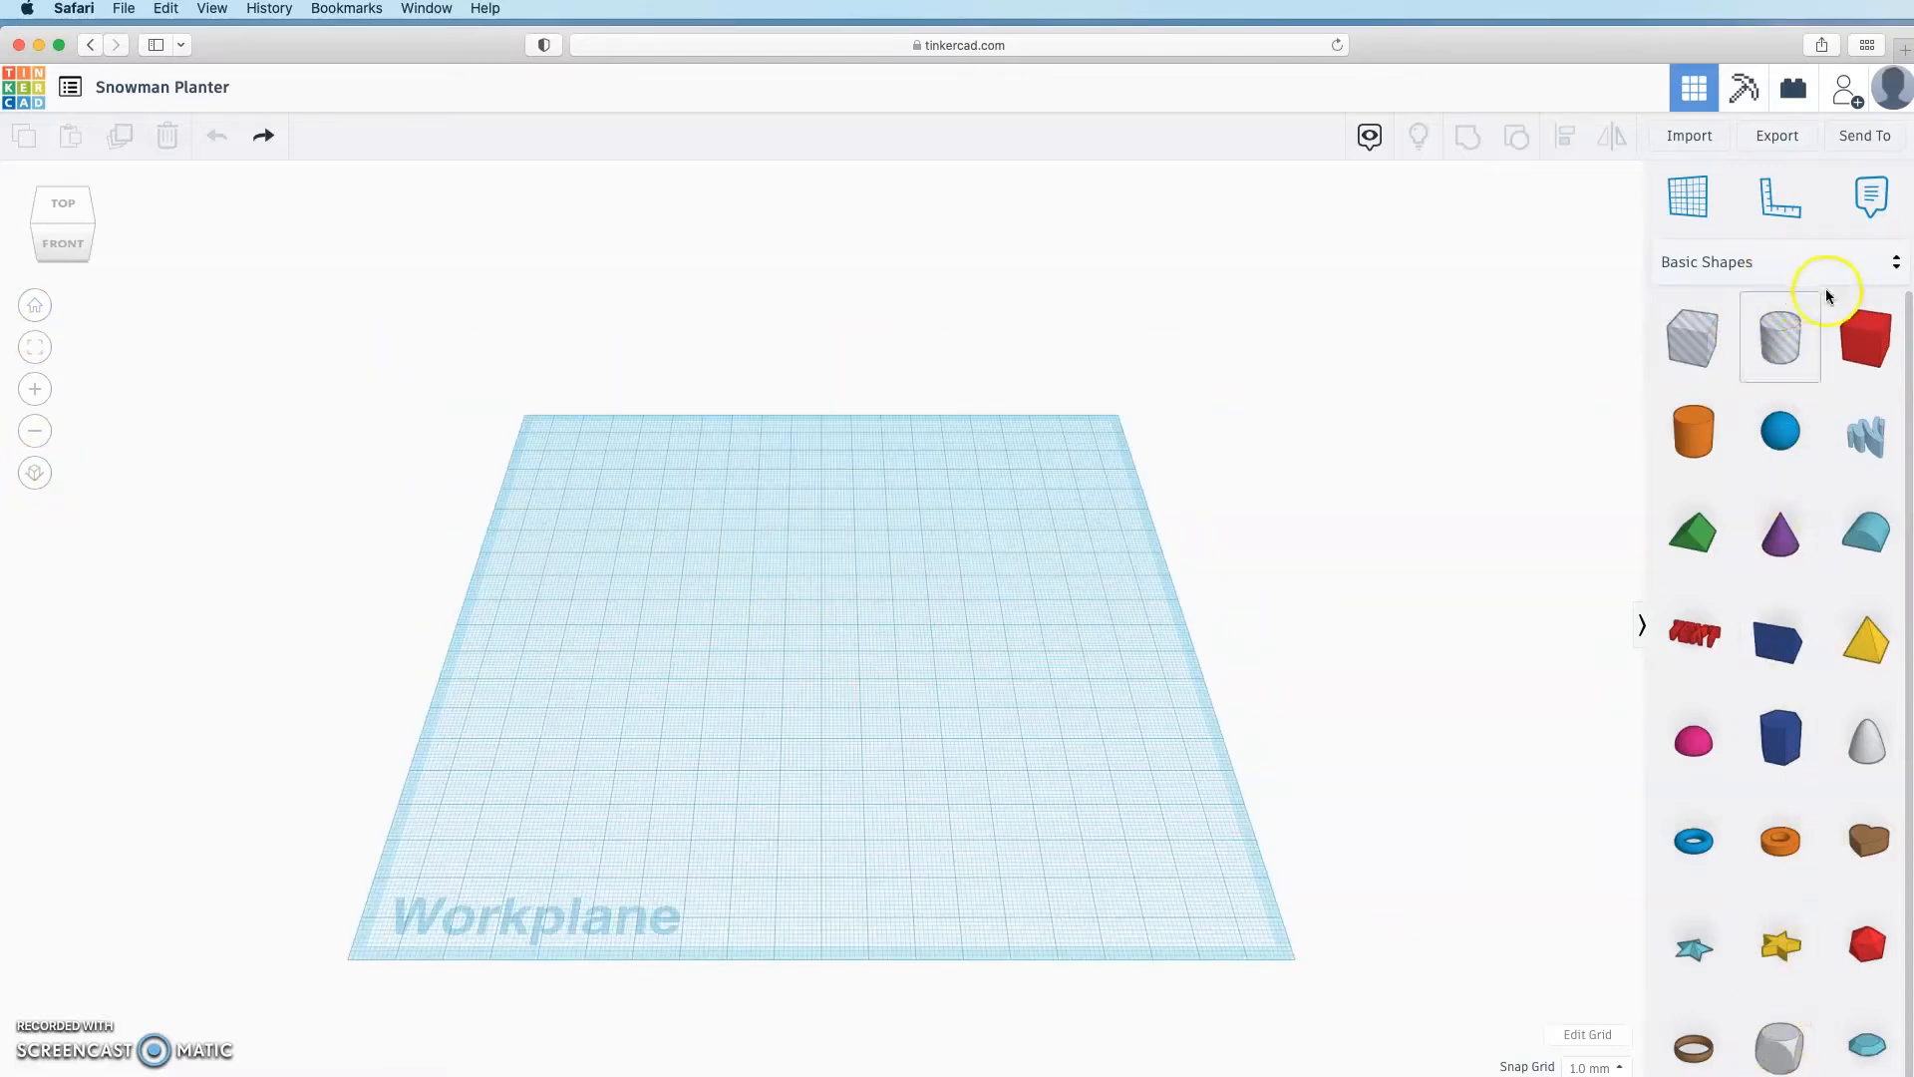
left_click(1883, 264)
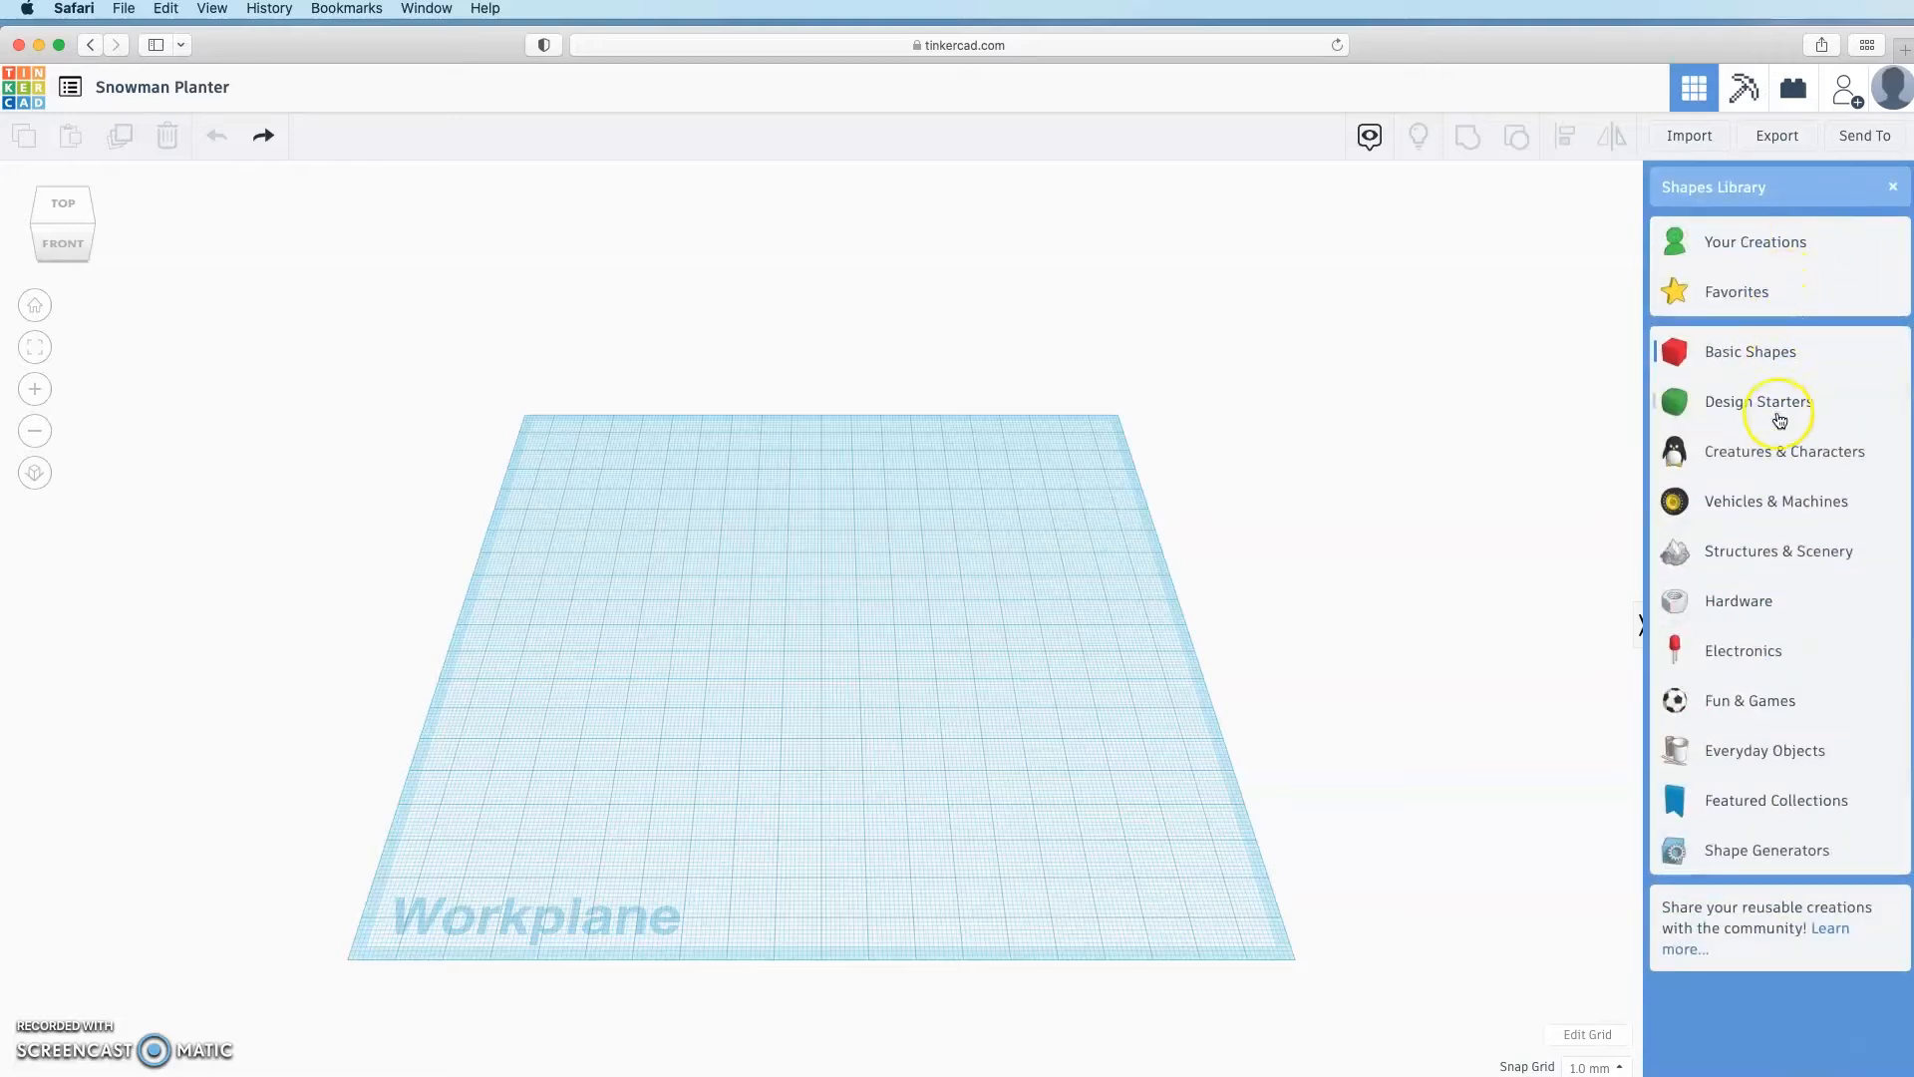
left_click(1746, 355)
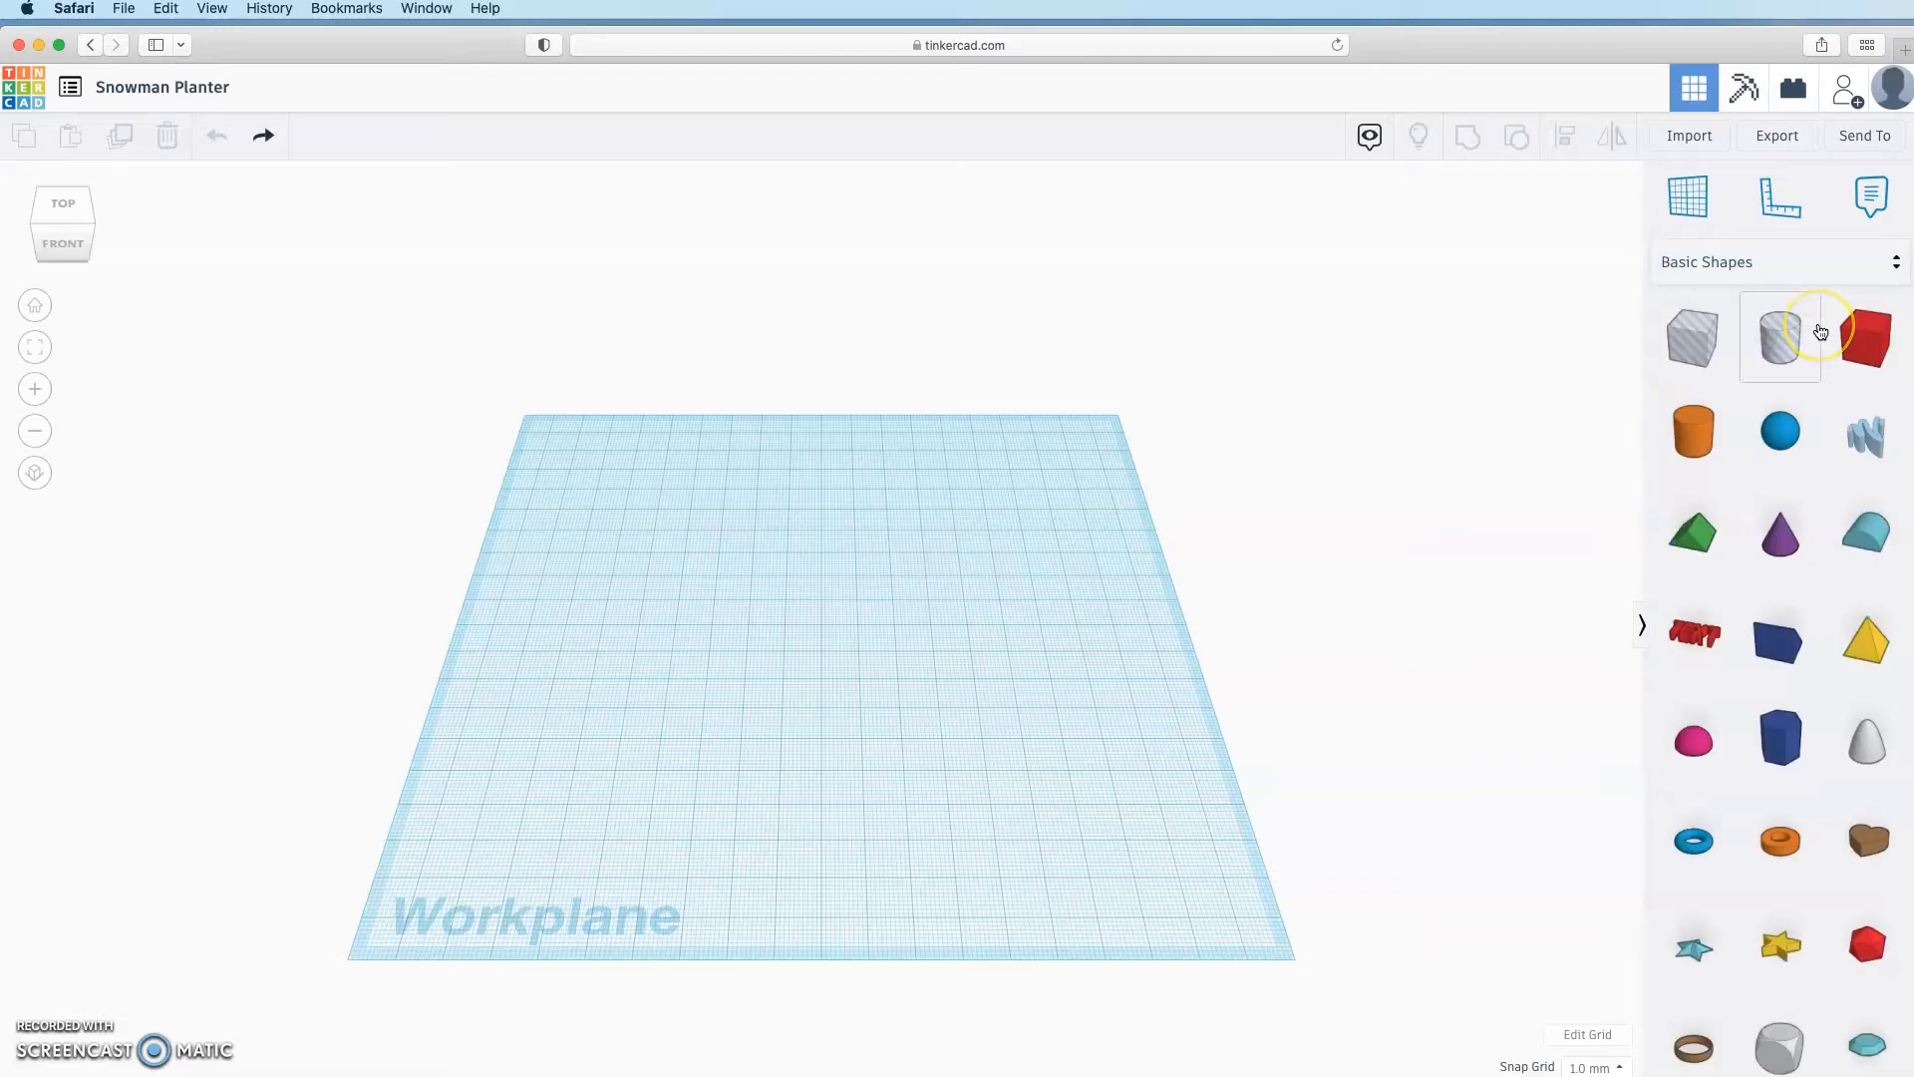
left_click(1709, 211)
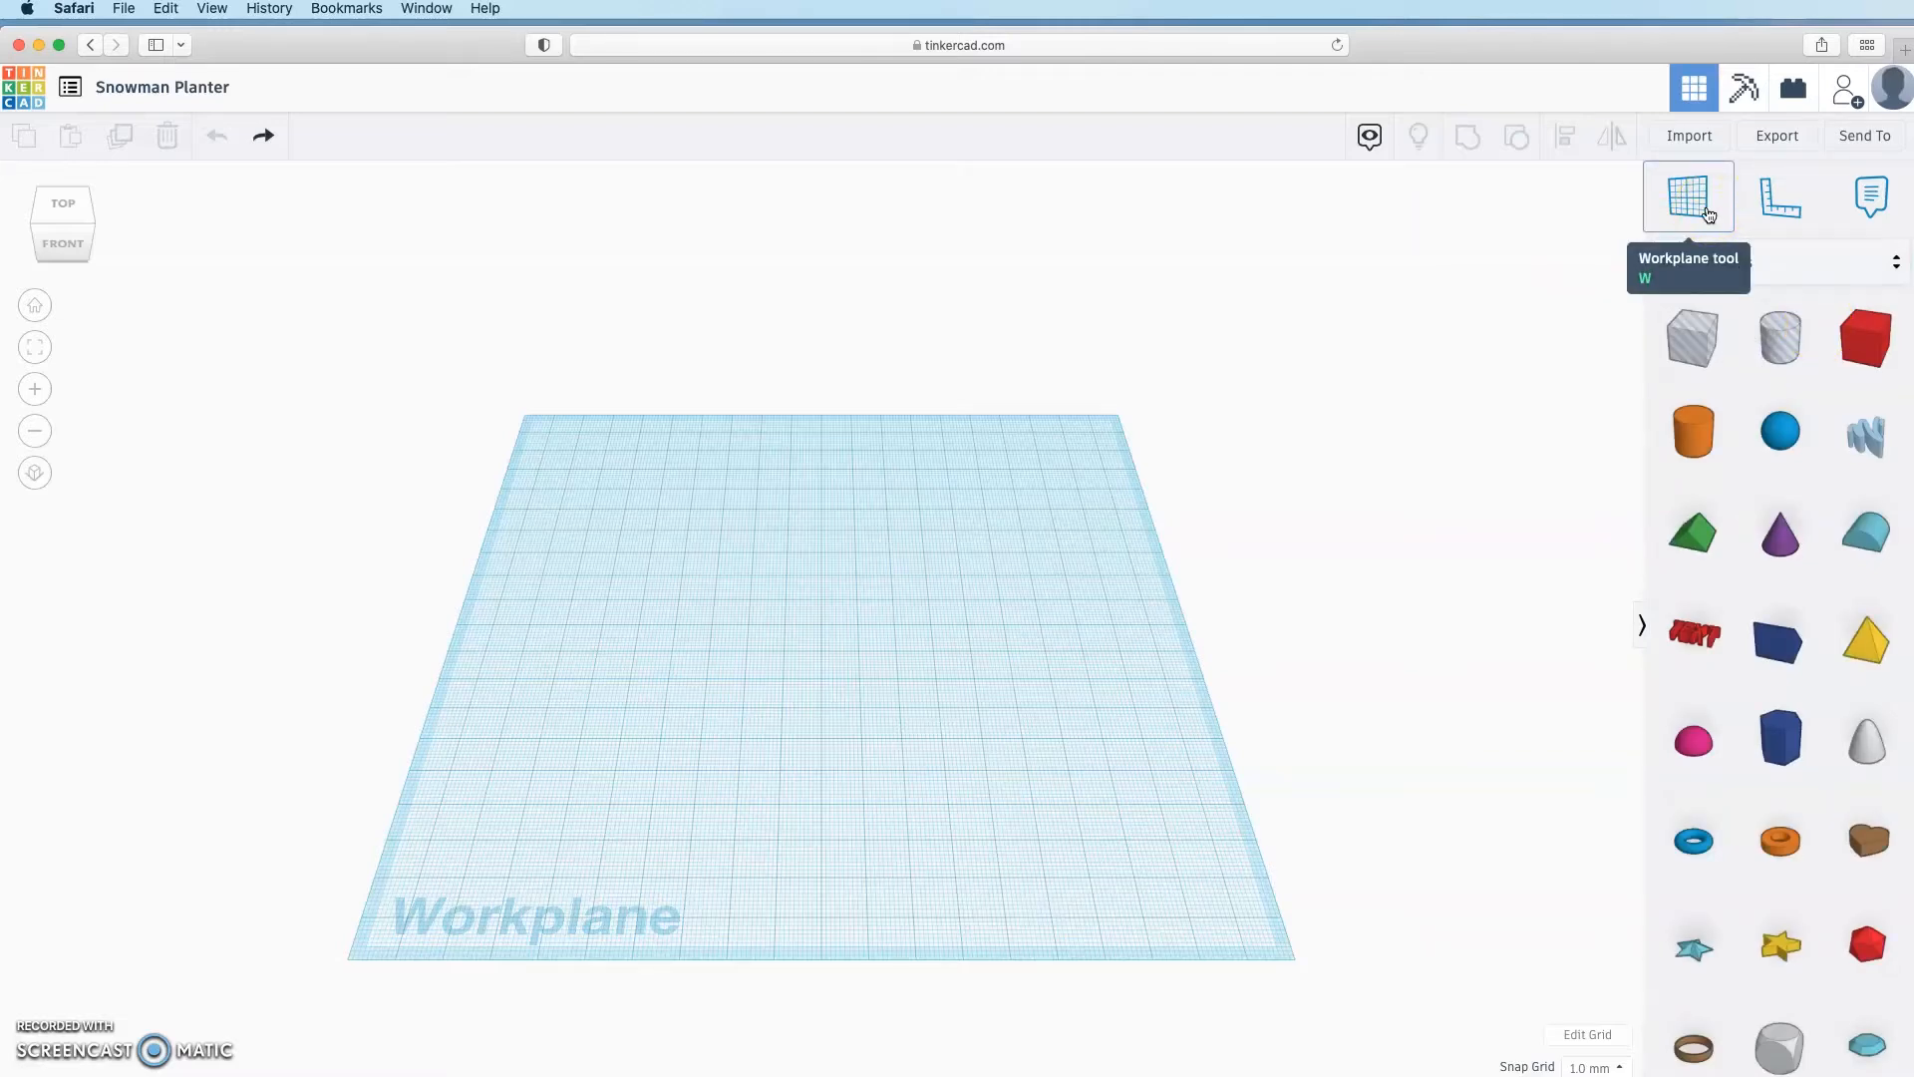
Step: Leave a single orange cylinder at the middle of the workplane, deleting the extra one
left_click(1709, 437)
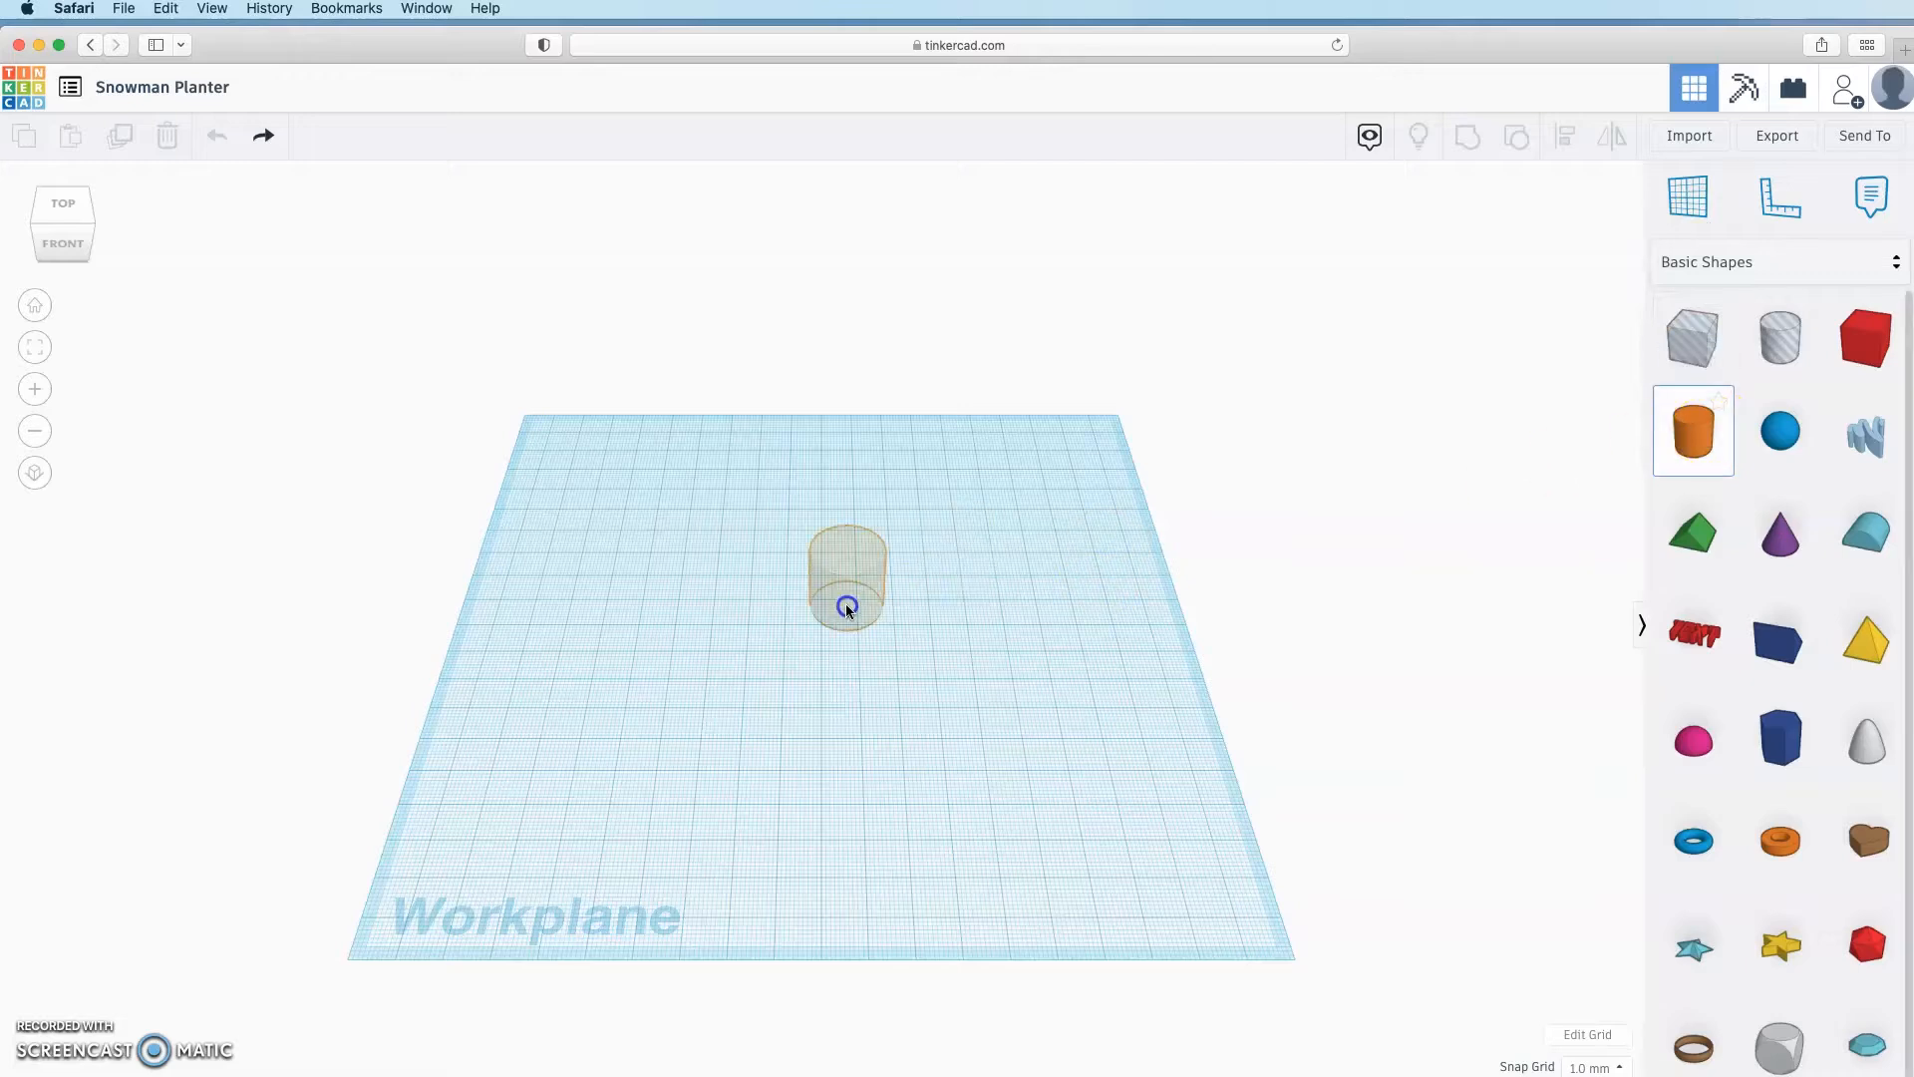
left_click(846, 601)
left_click(1688, 204)
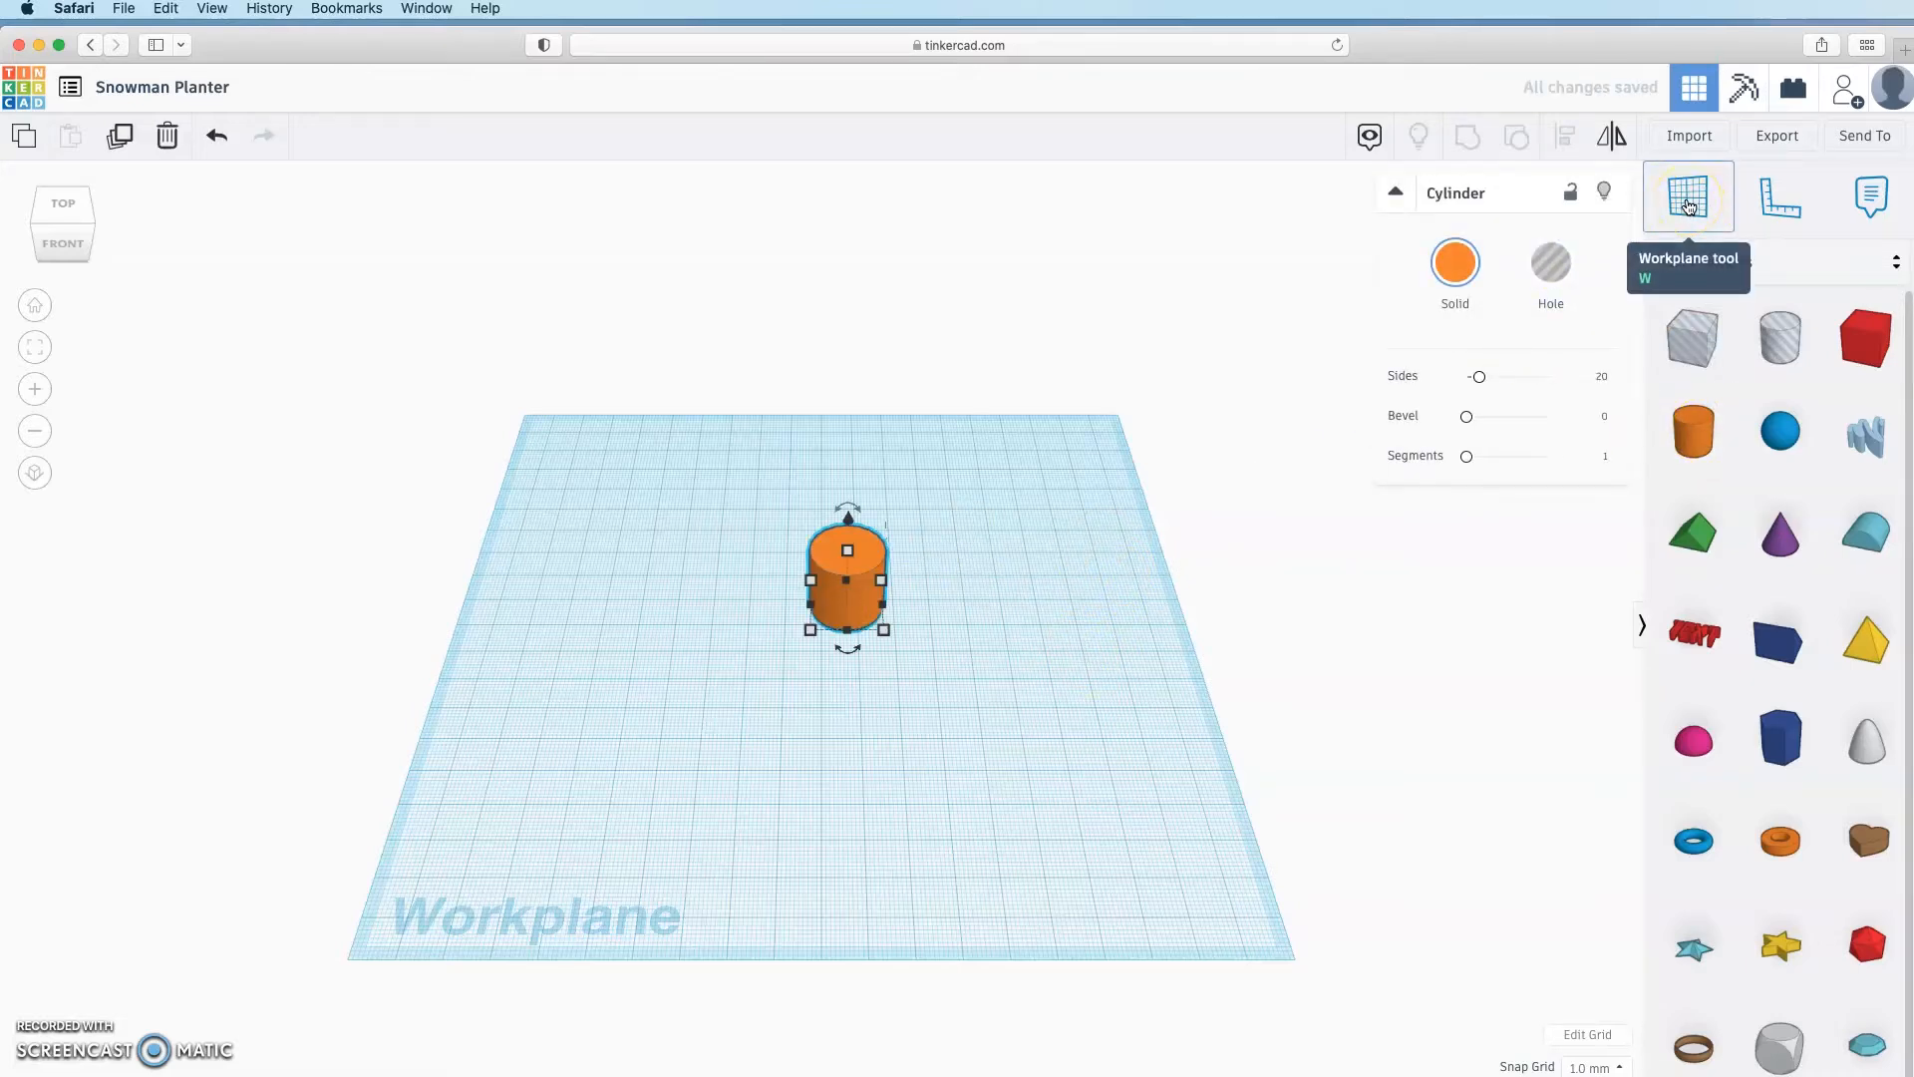
left_click(1692, 428)
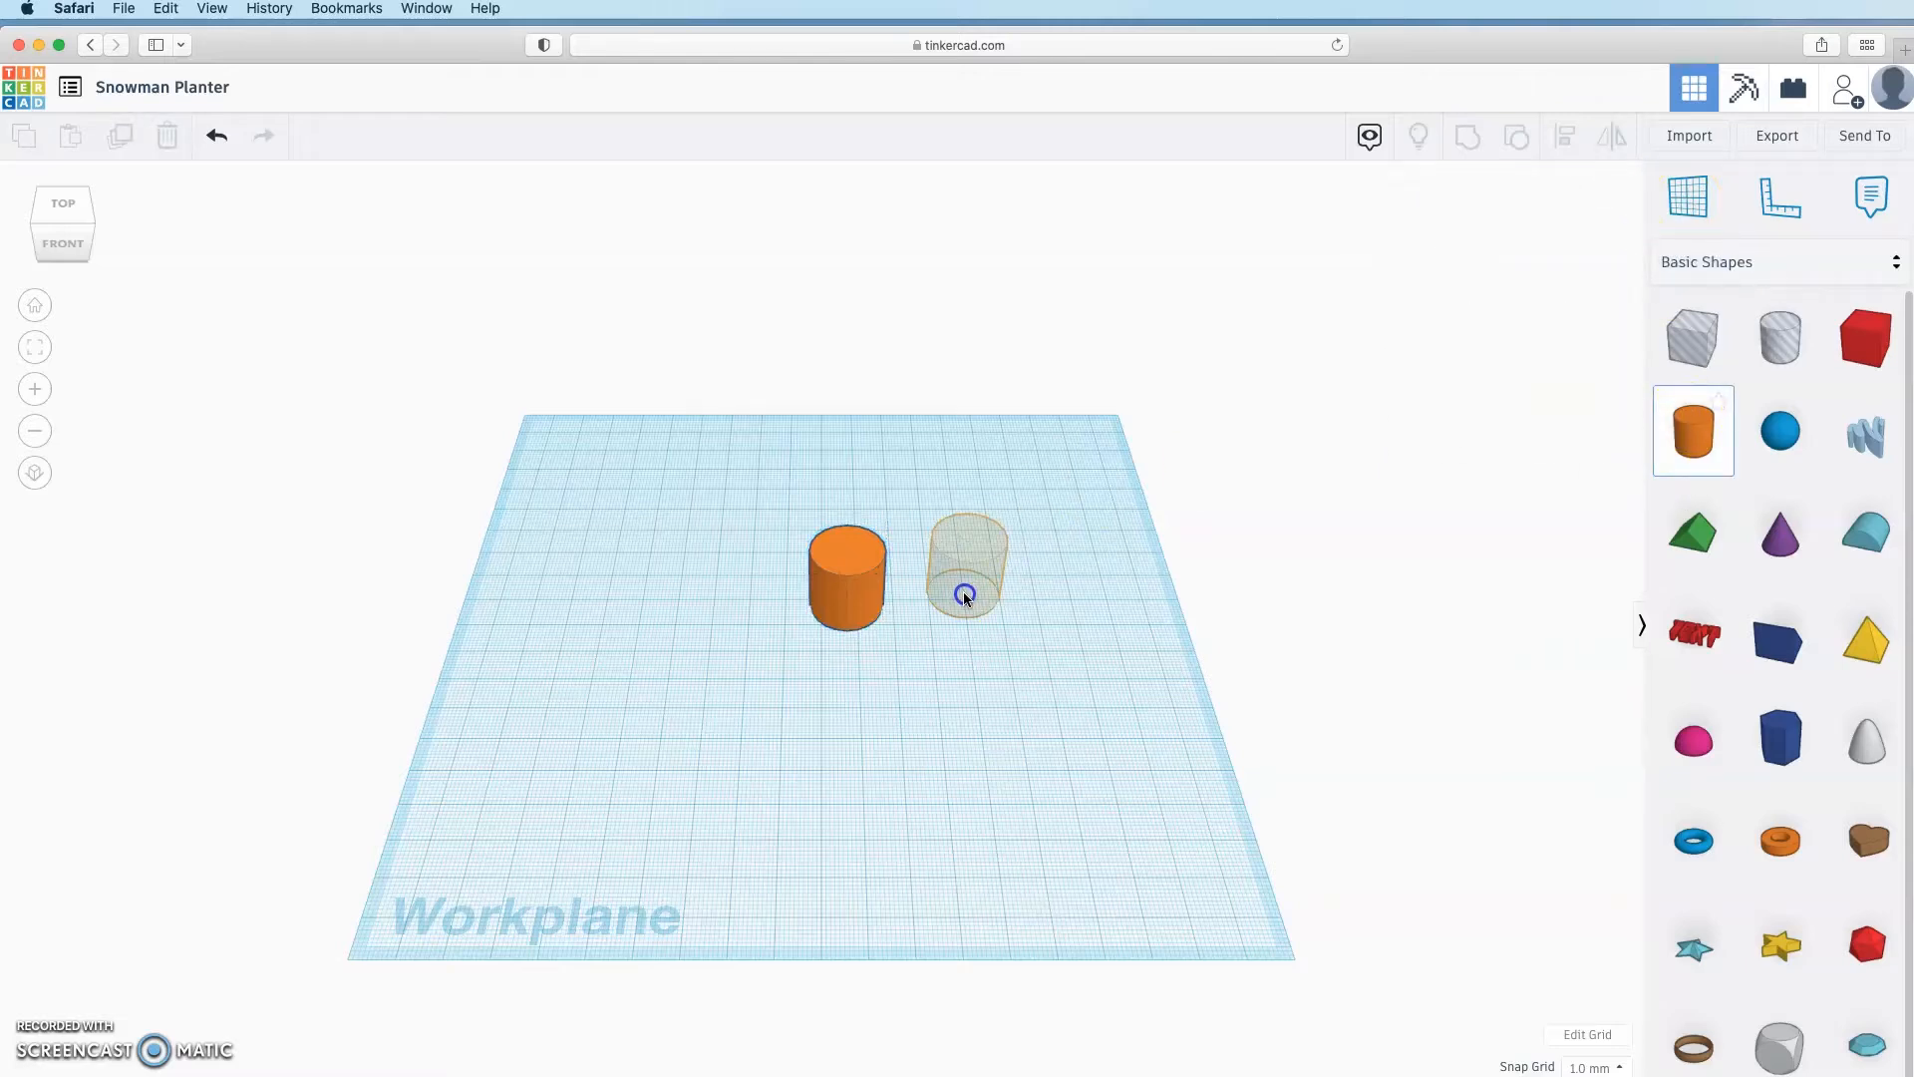
left_click(1019, 618)
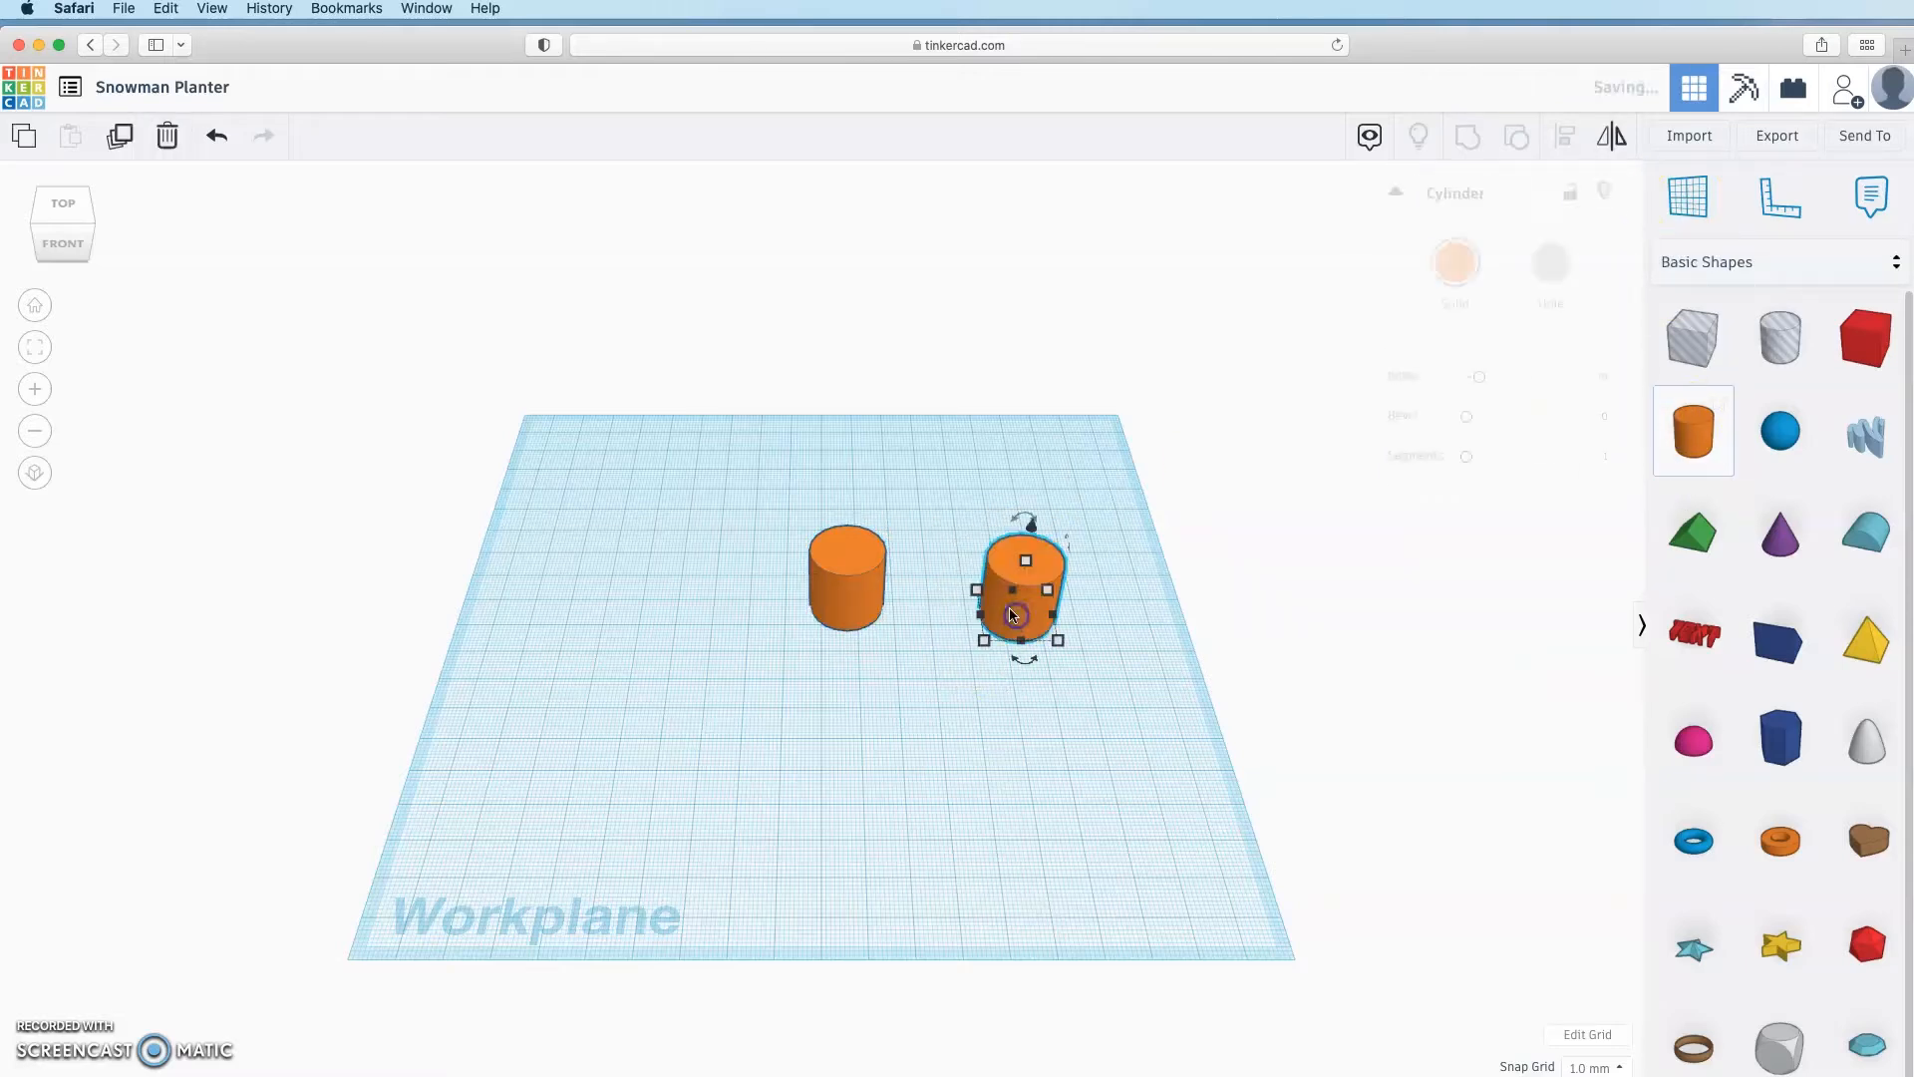
left_click(848, 596)
key("Delete")
left_click_drag(997, 596, 806, 605)
left_click(1013, 546)
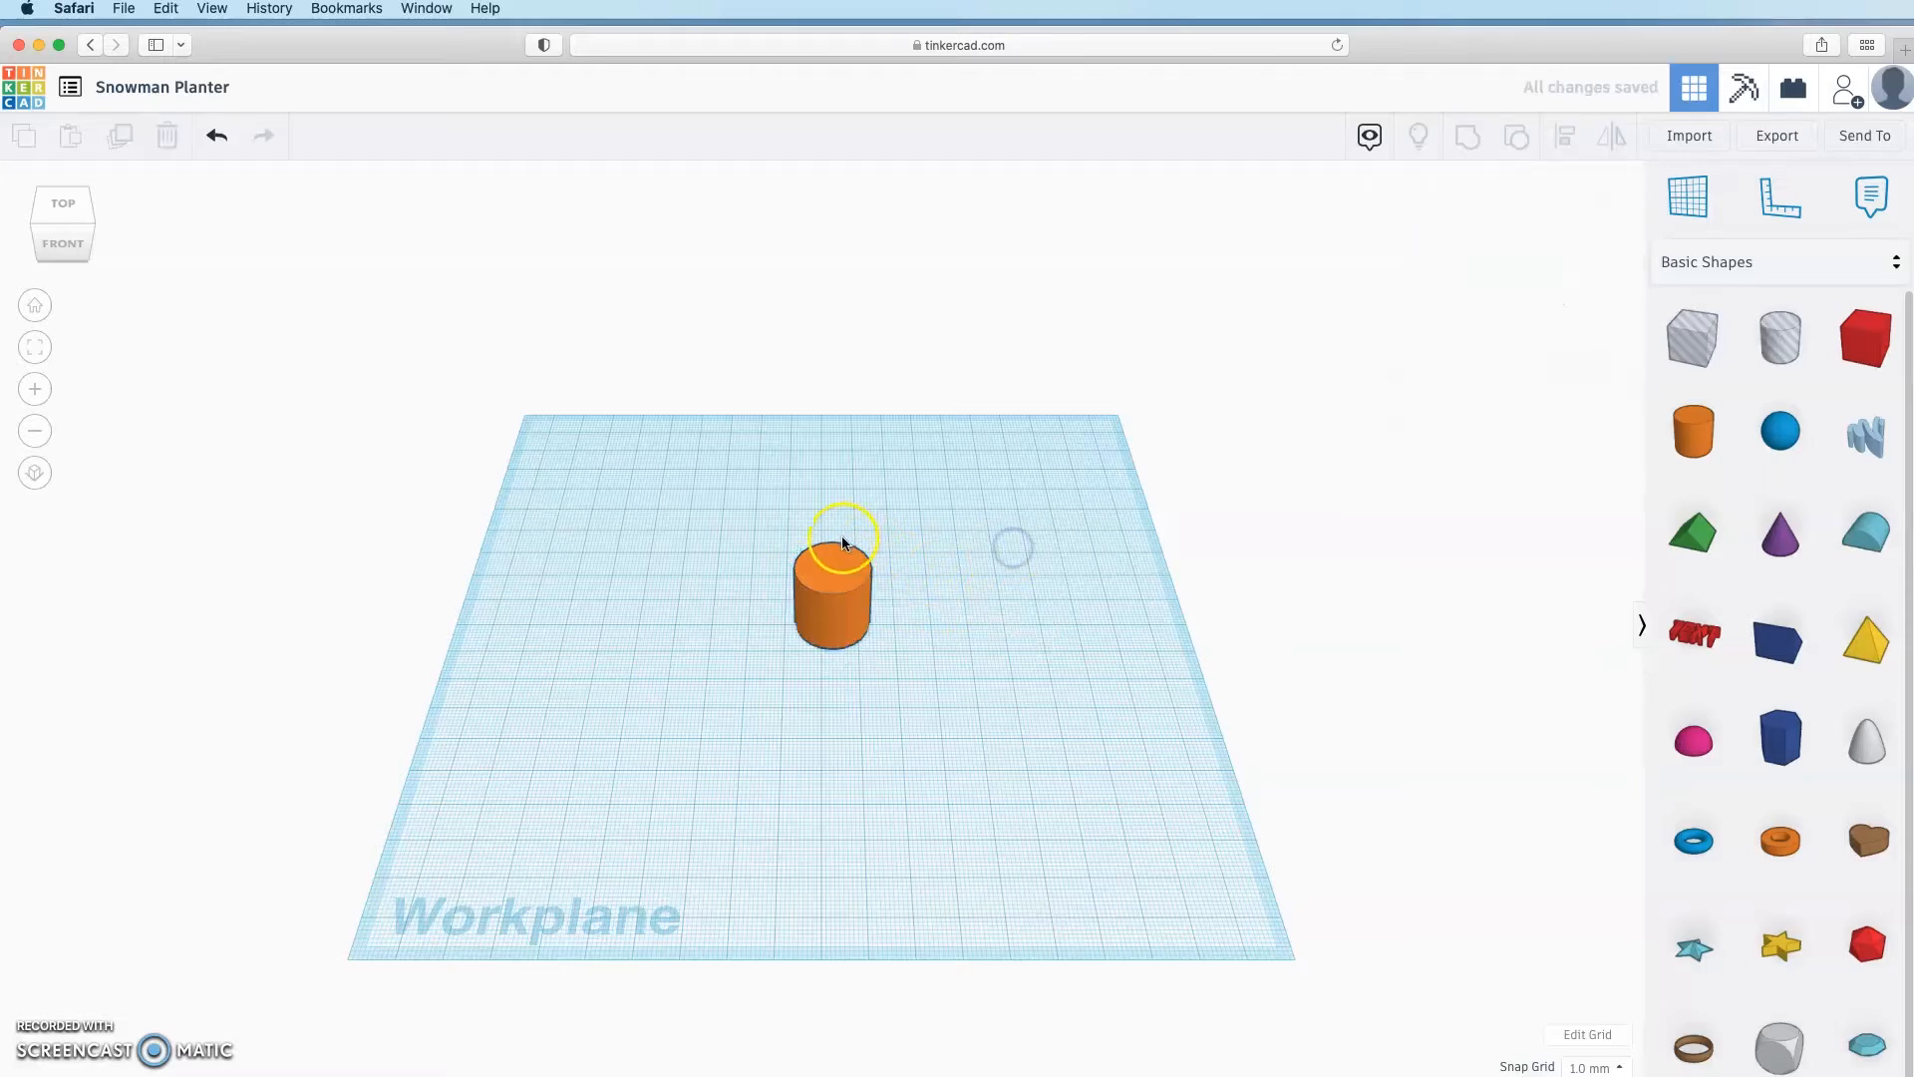
Step: Set a workplane on the cylinder's top and drop a cone onto it
left_click(1689, 209)
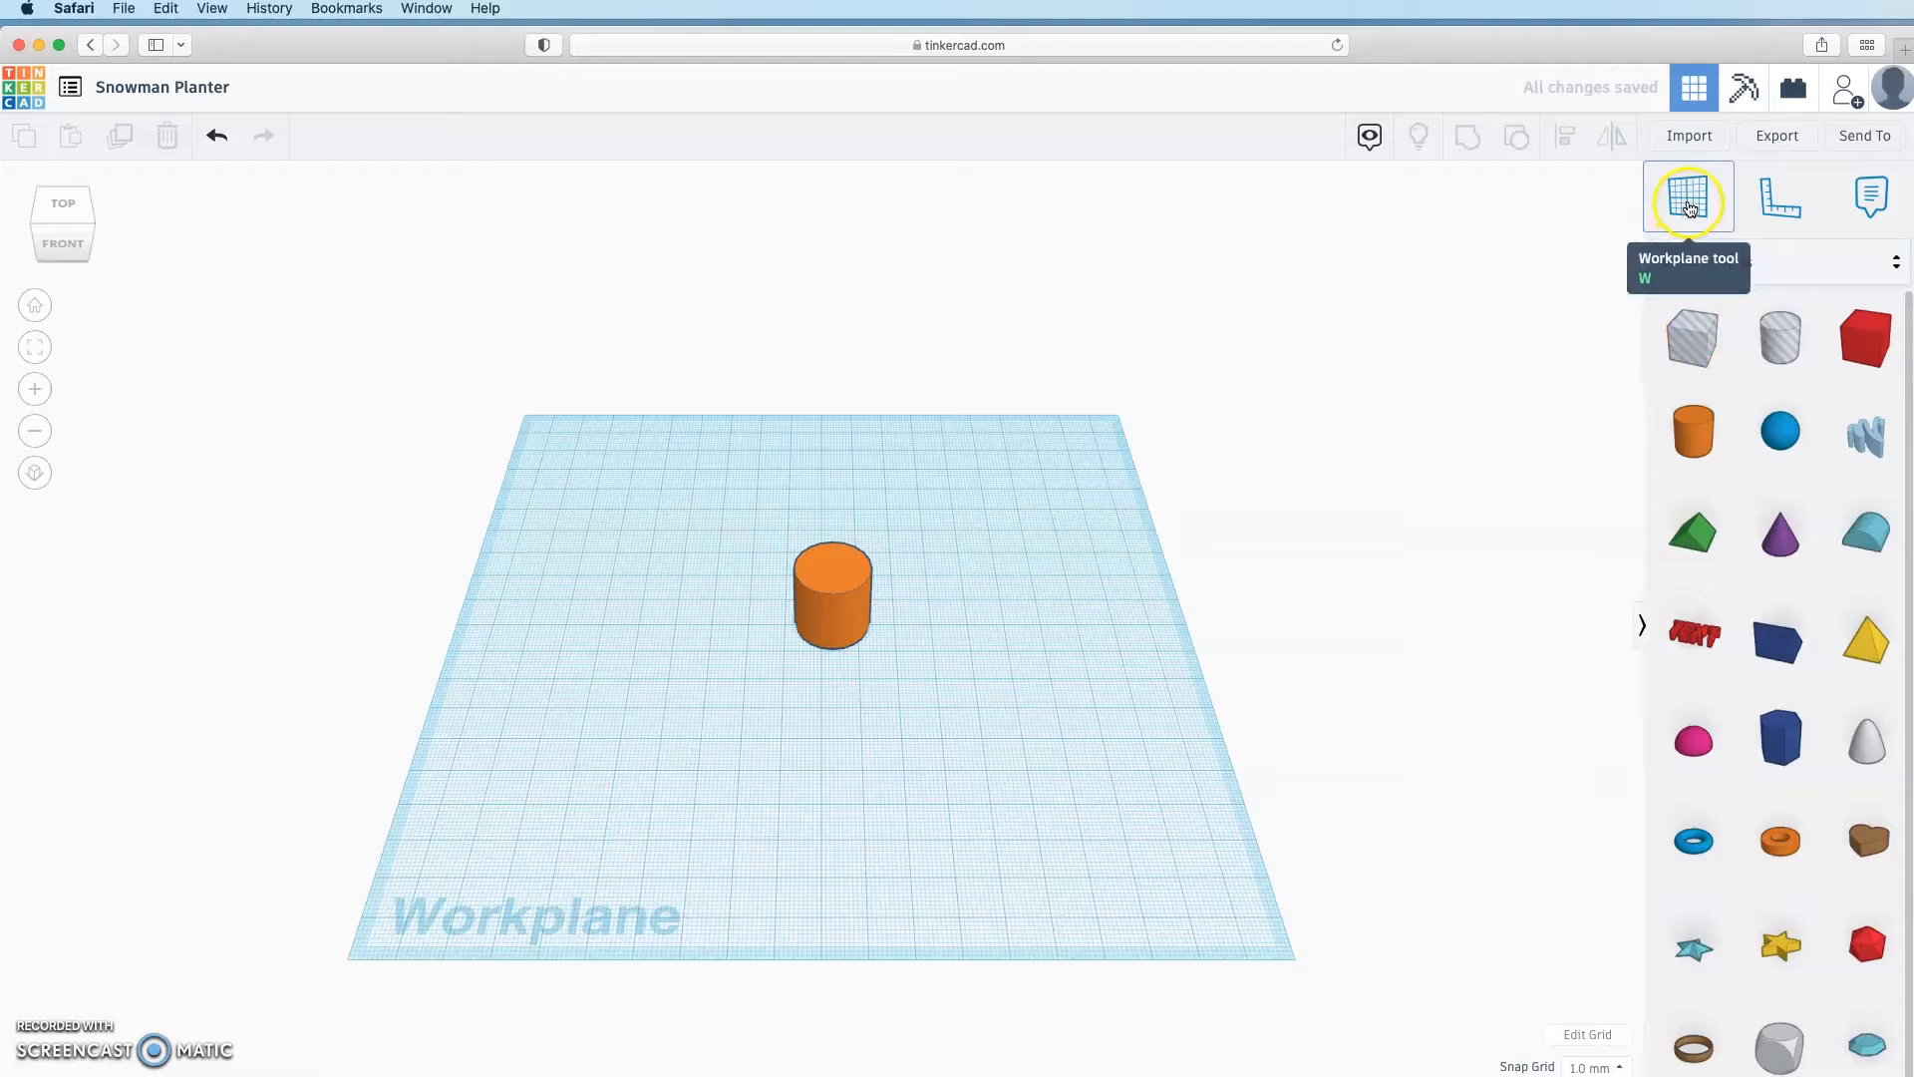
left_click(827, 568)
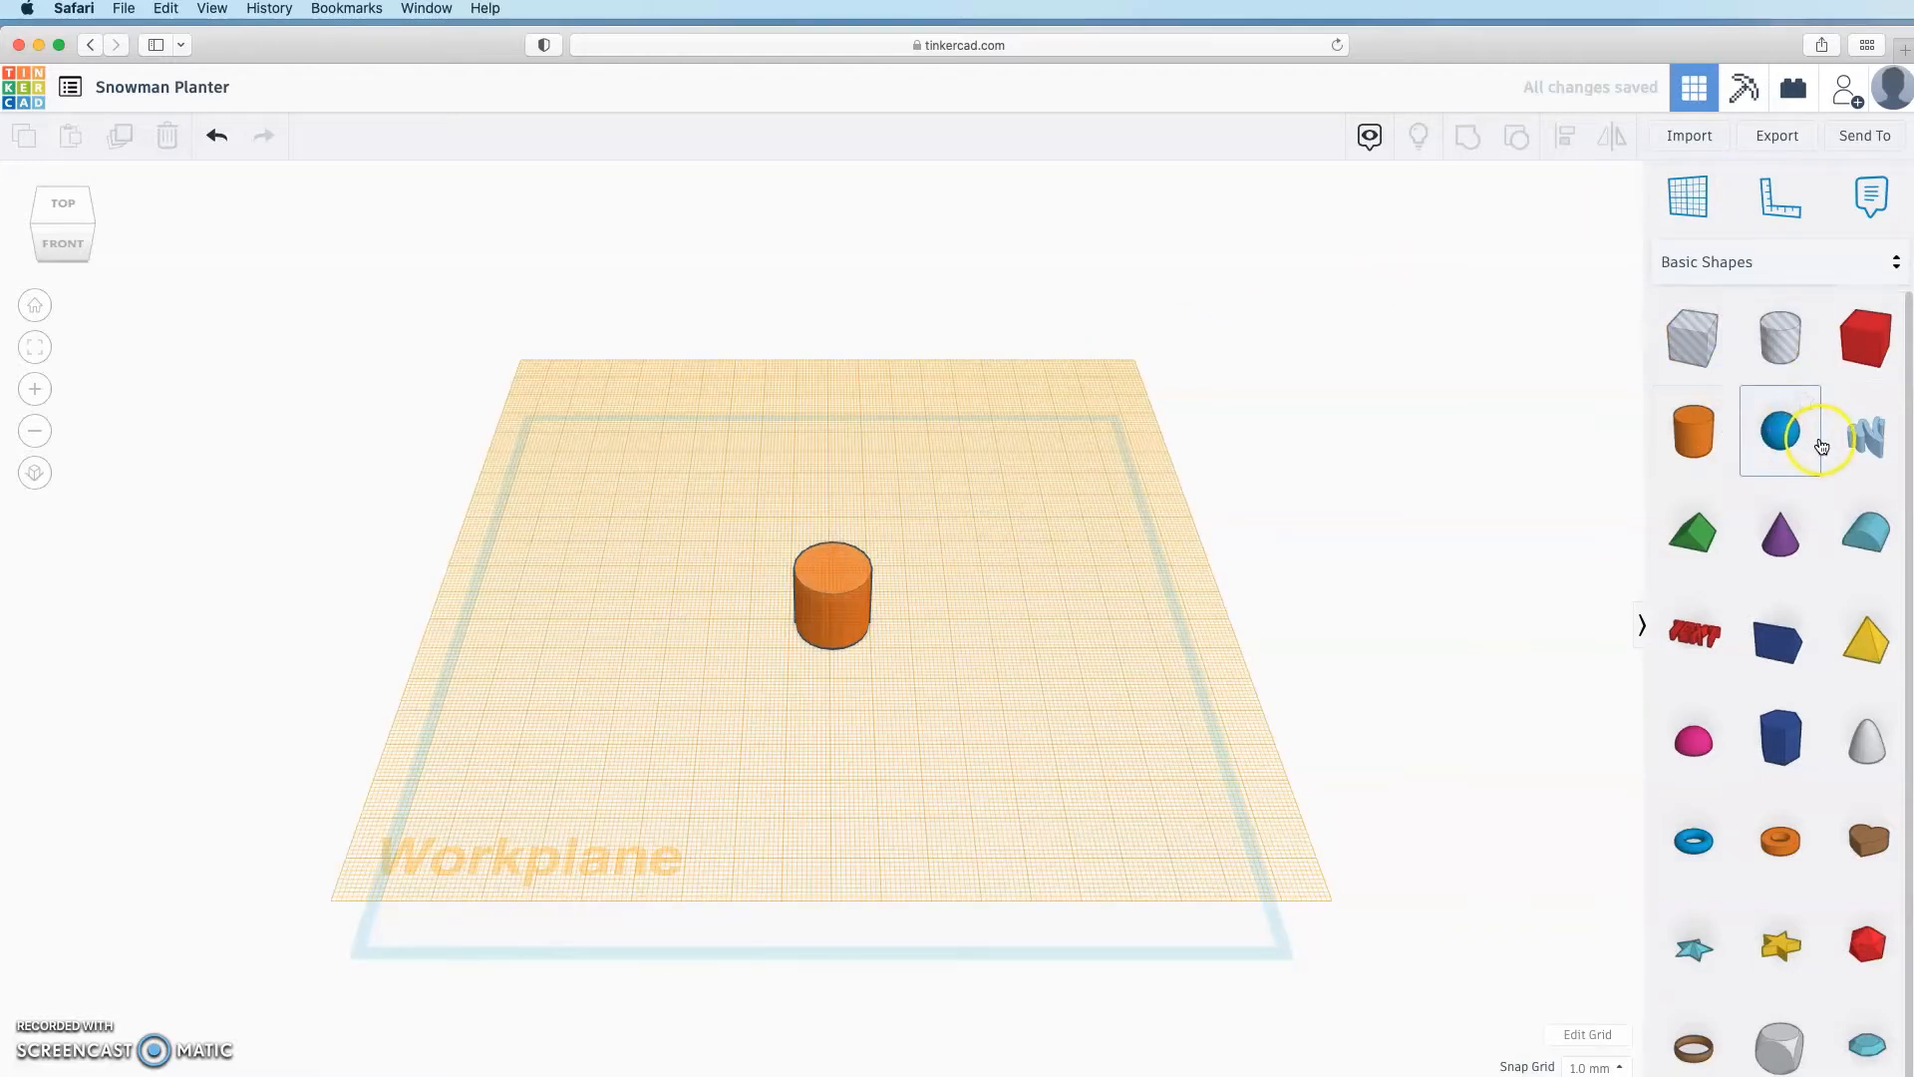
left_click_drag(1781, 533, 833, 568)
left_click(1111, 654)
right_click_drag(1111, 654, 1037, 624)
Step: Restore the default workplane and select both the cone and cylinder
key("w")
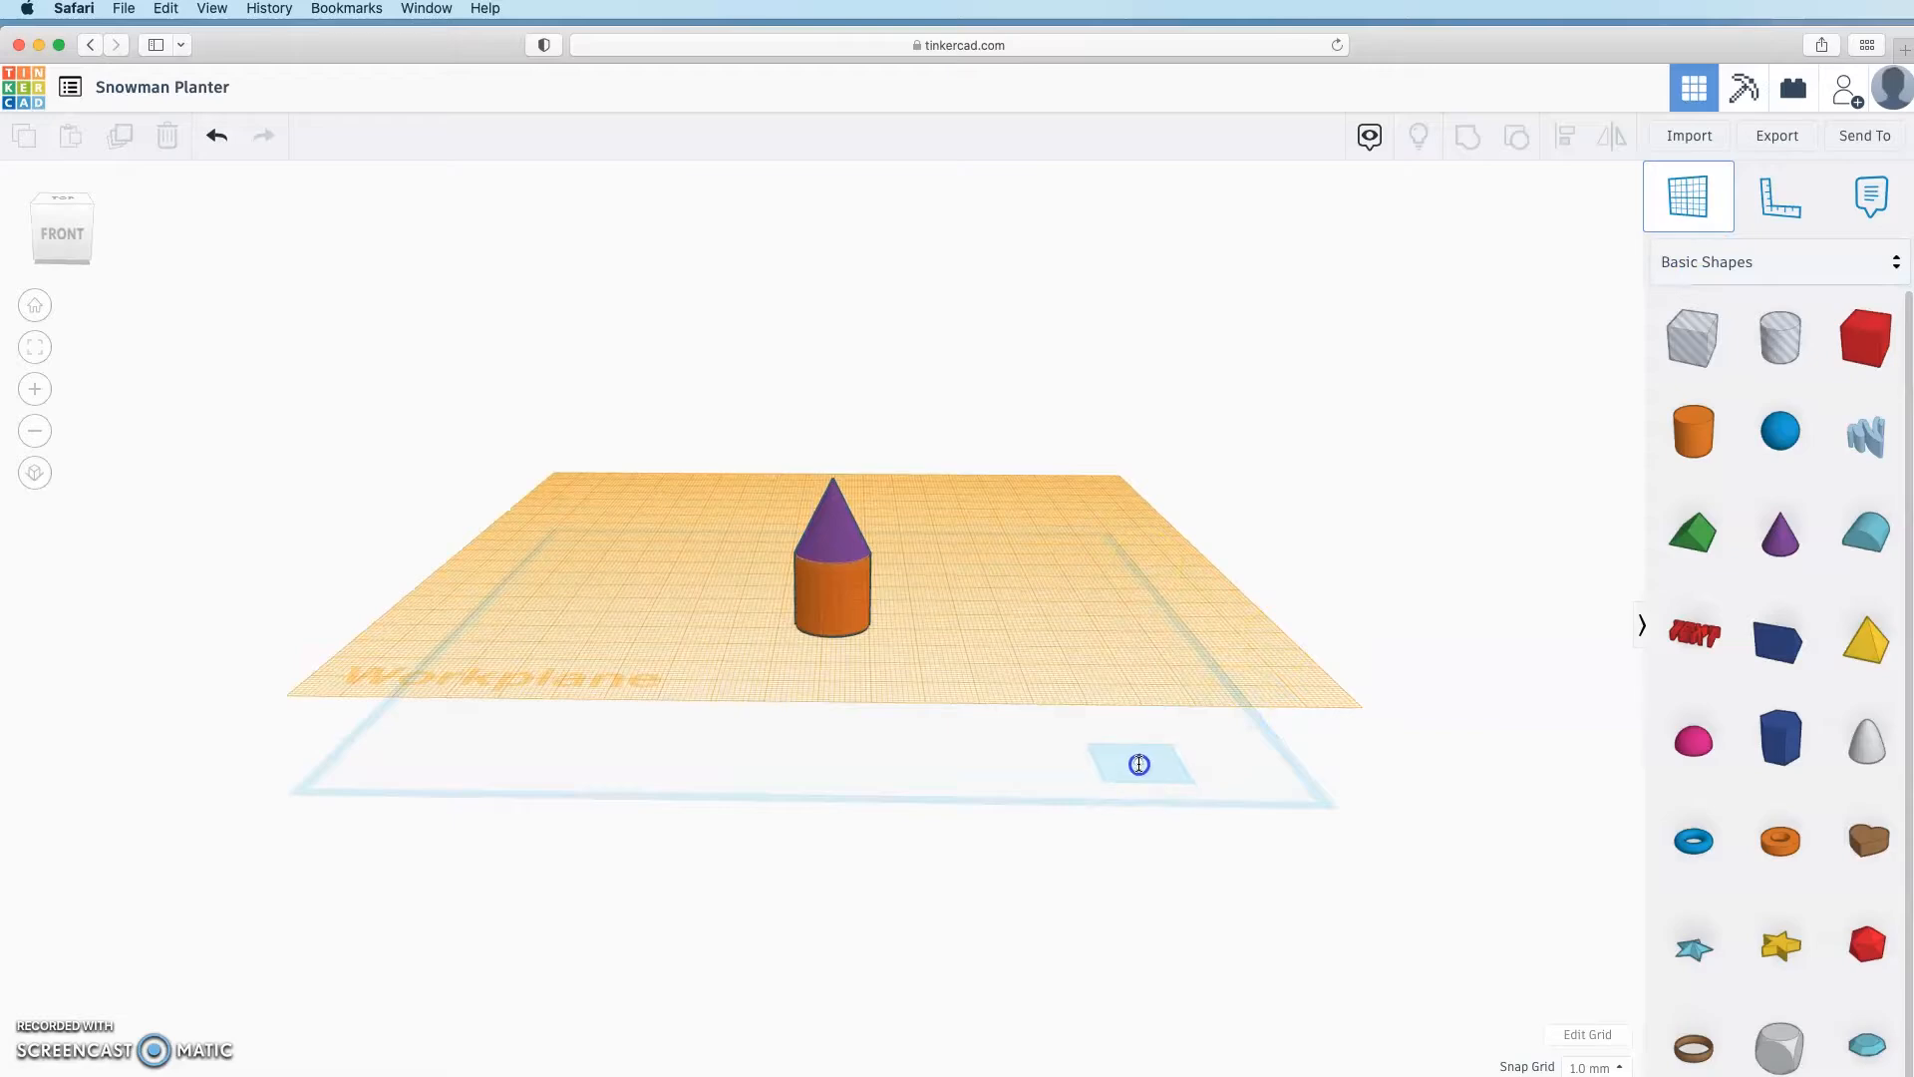
left_click(1139, 763)
right_click_drag(1137, 765, 1133, 834)
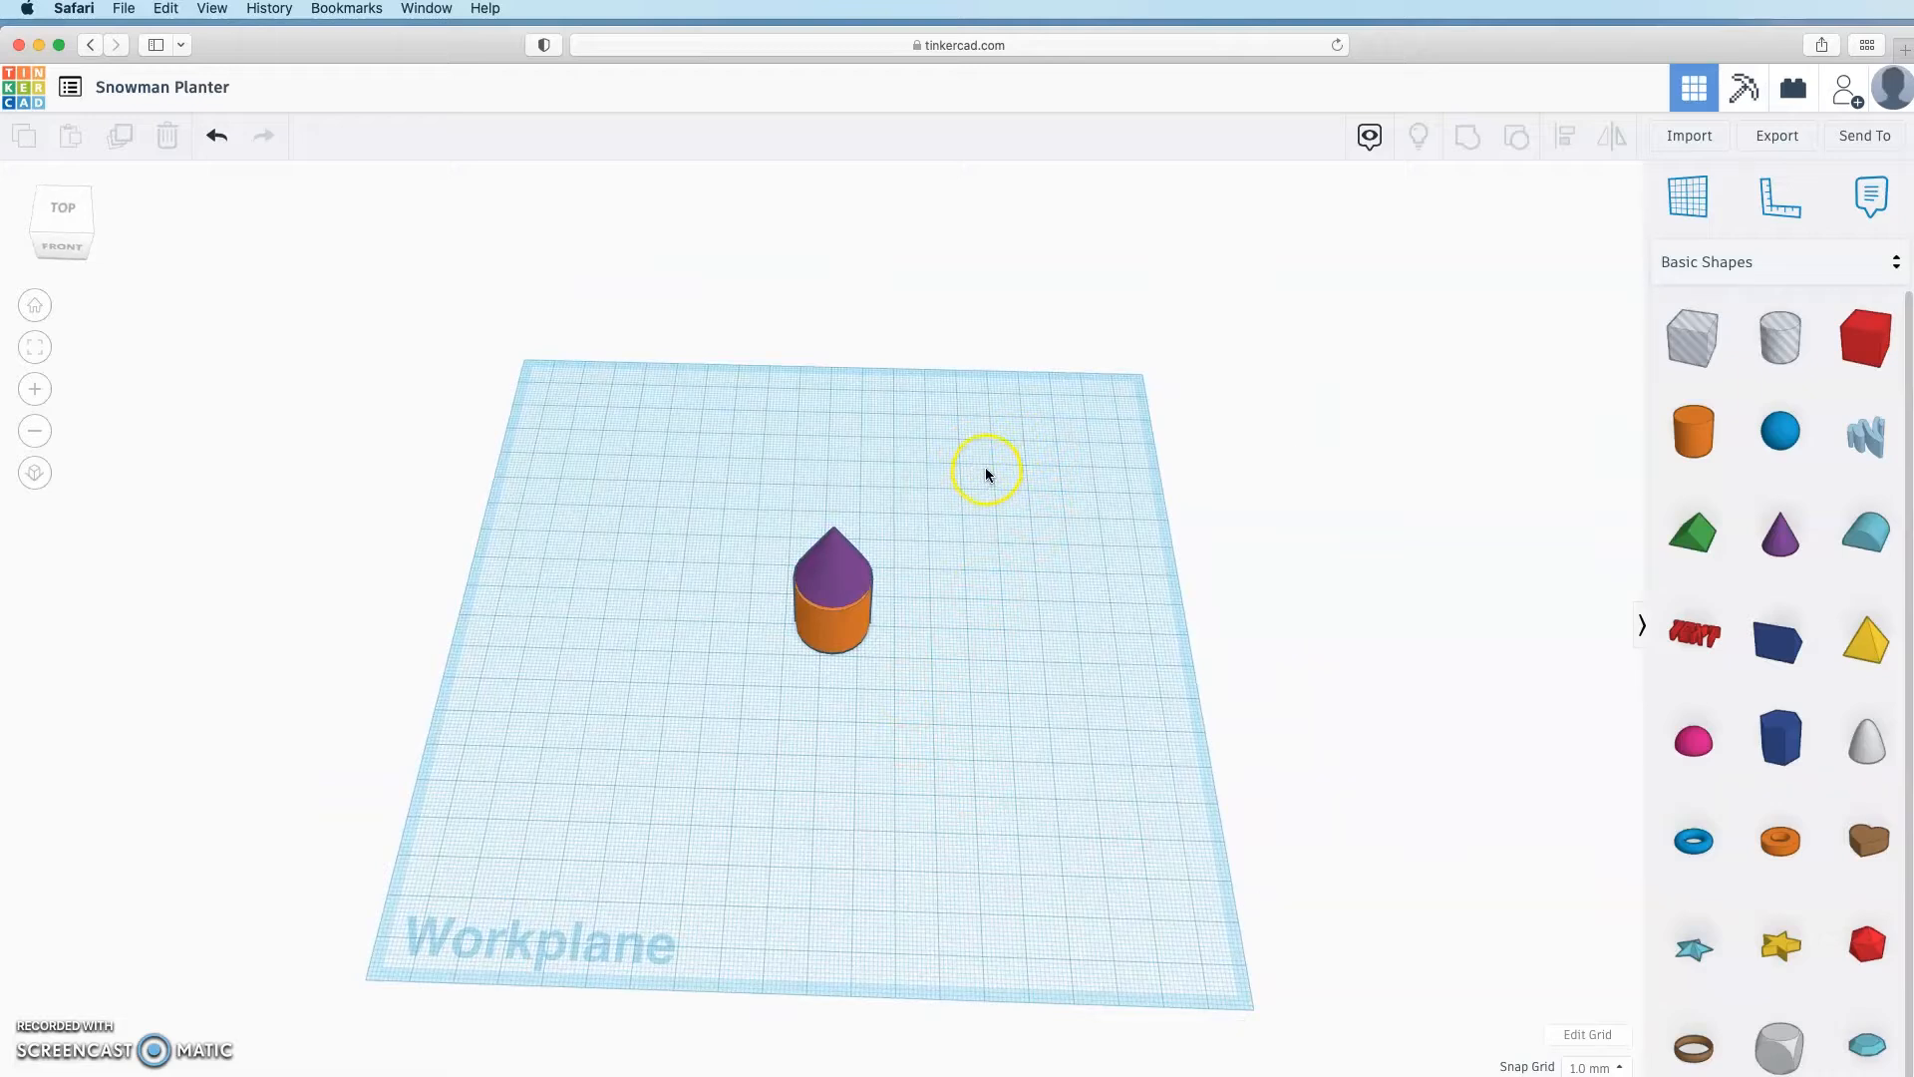
left_click_drag(985, 472, 707, 802)
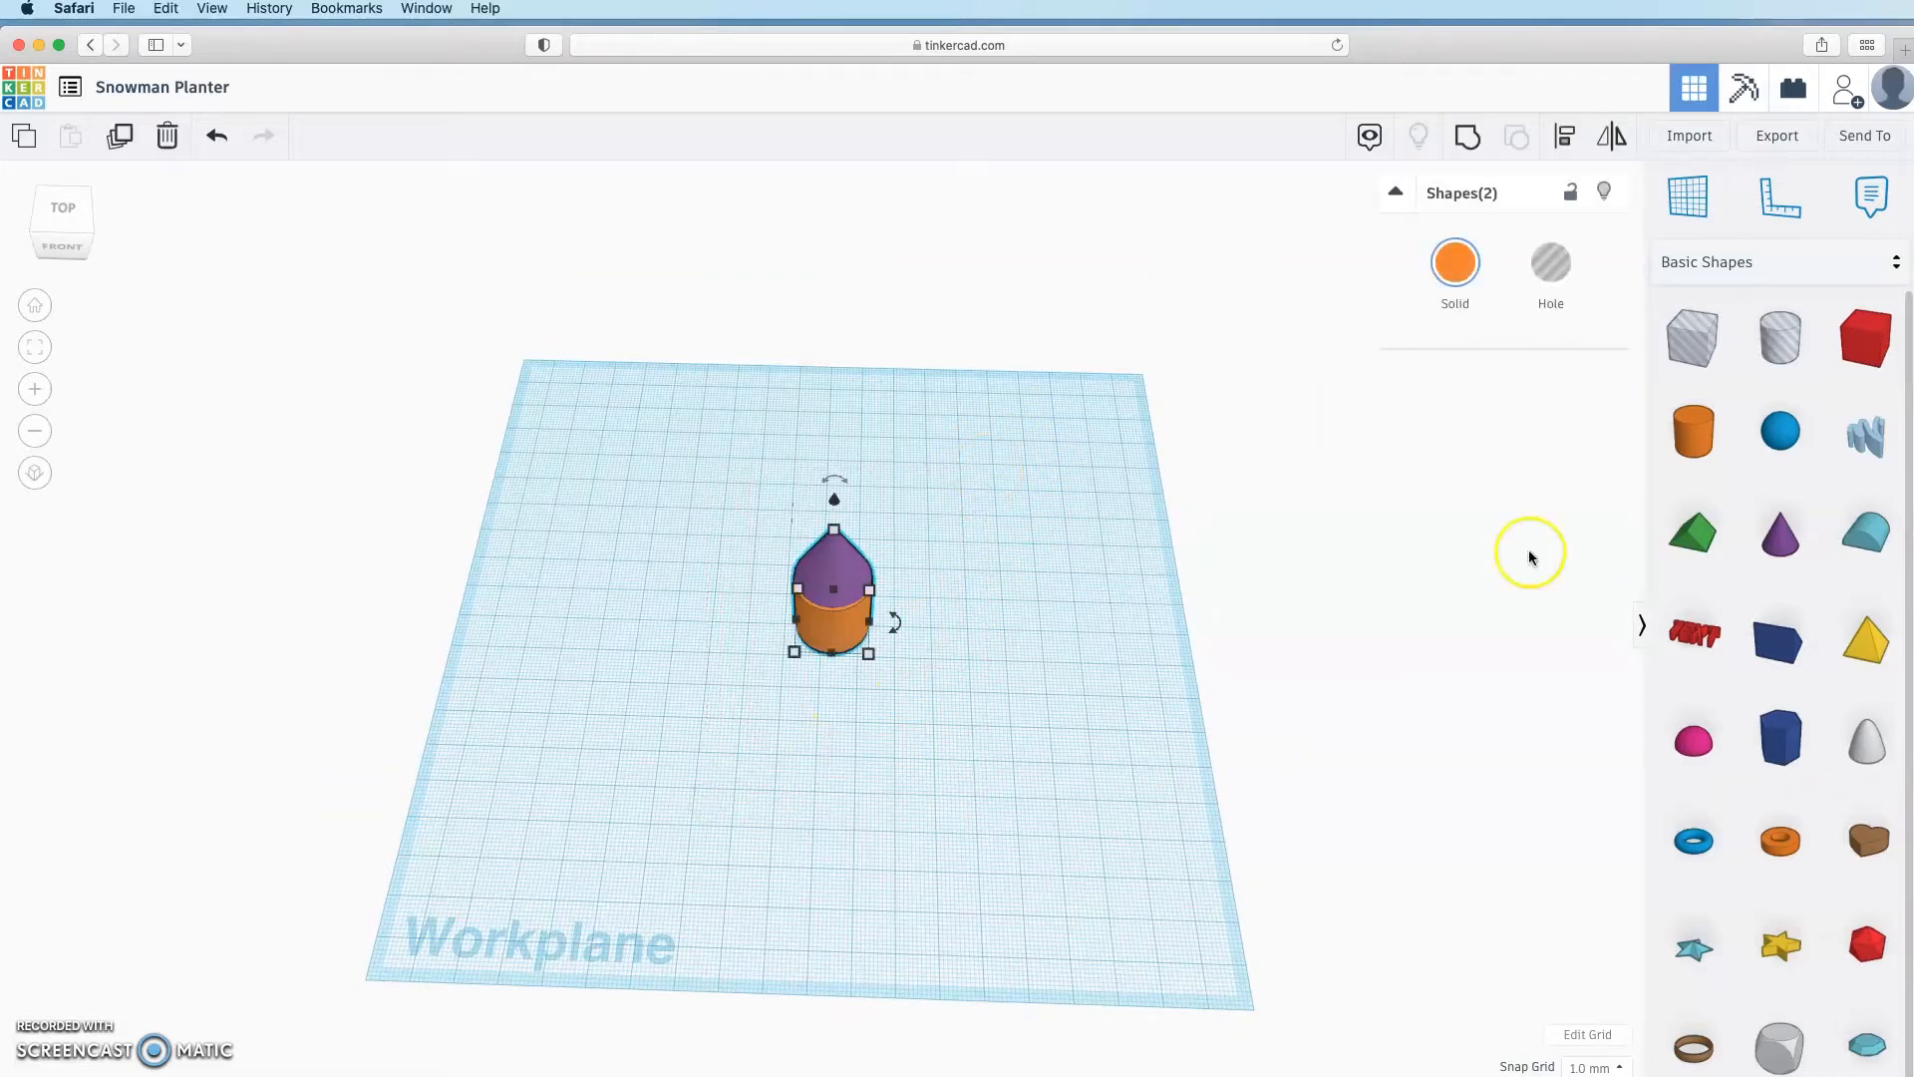
Step: Align the cone and cylinder on their centres along both axes
left_click(1569, 142)
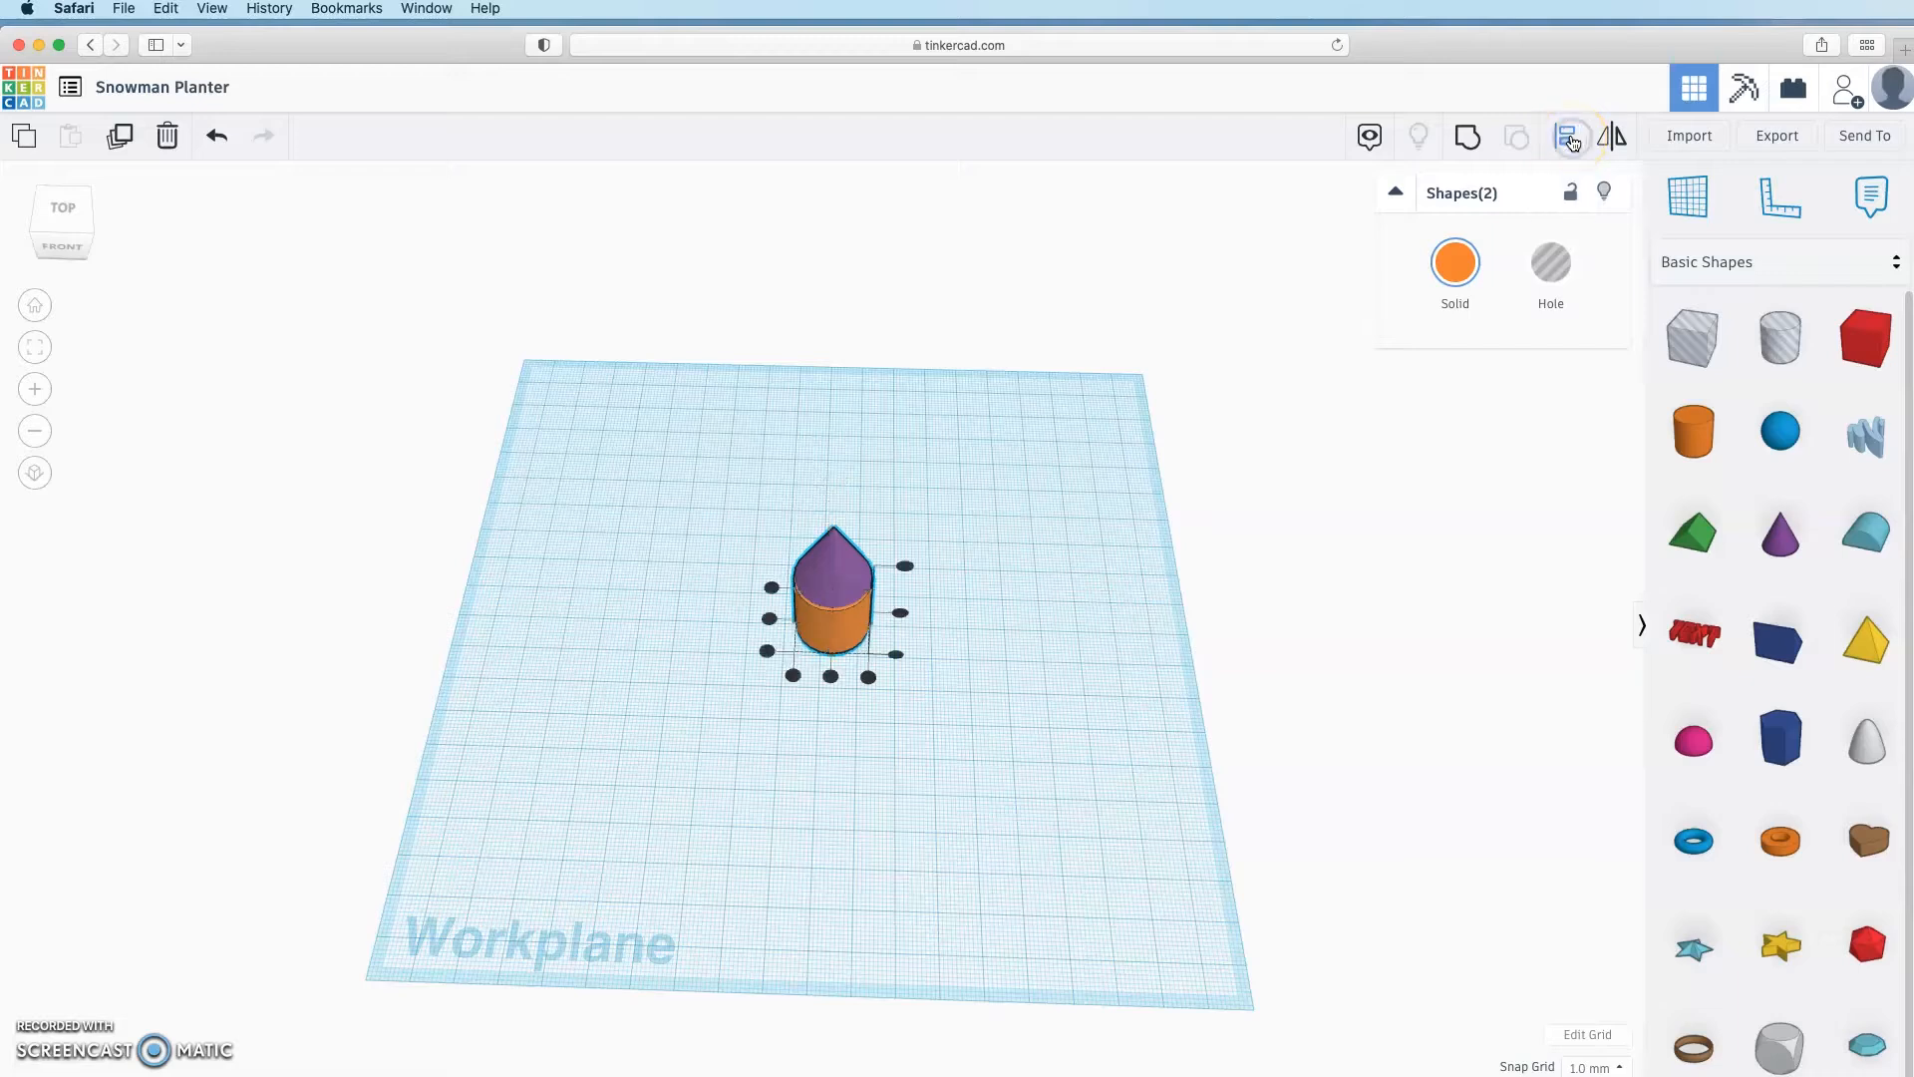
left_click(841, 666)
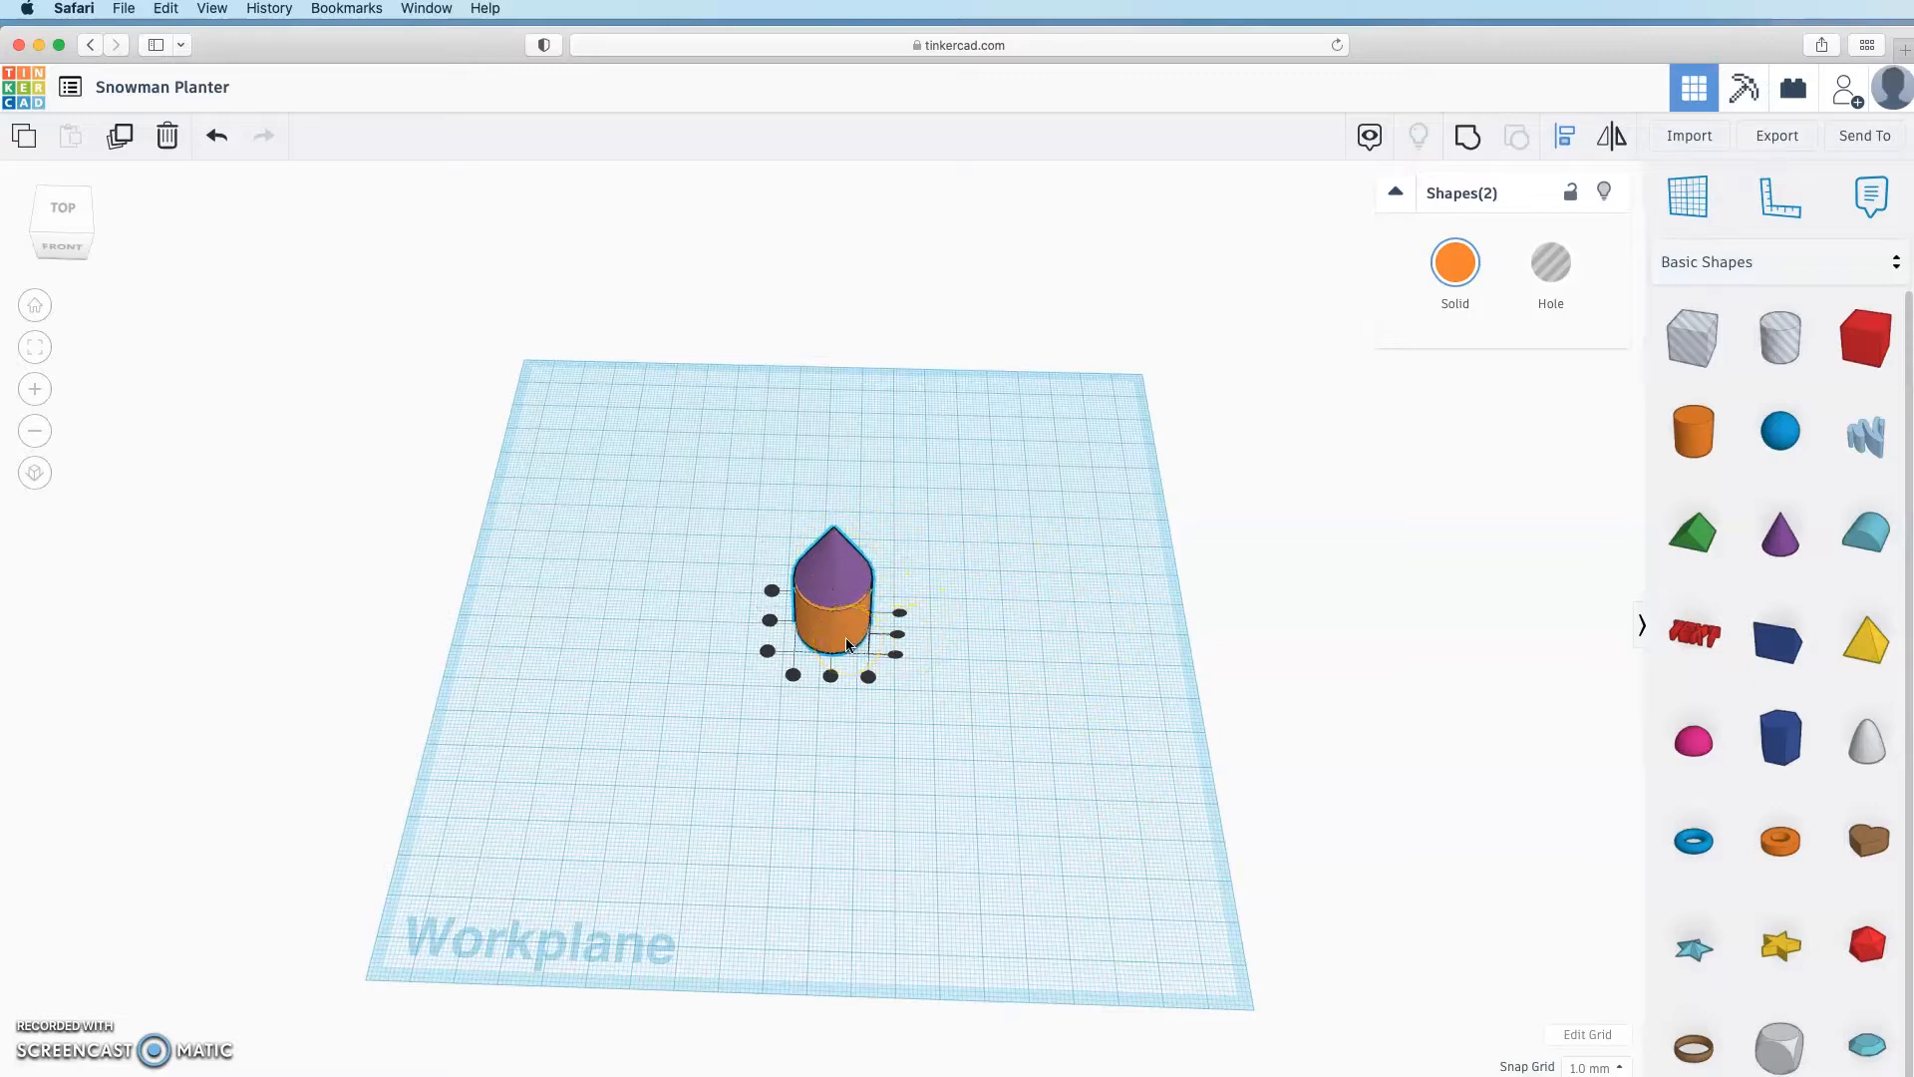
left_click(770, 621)
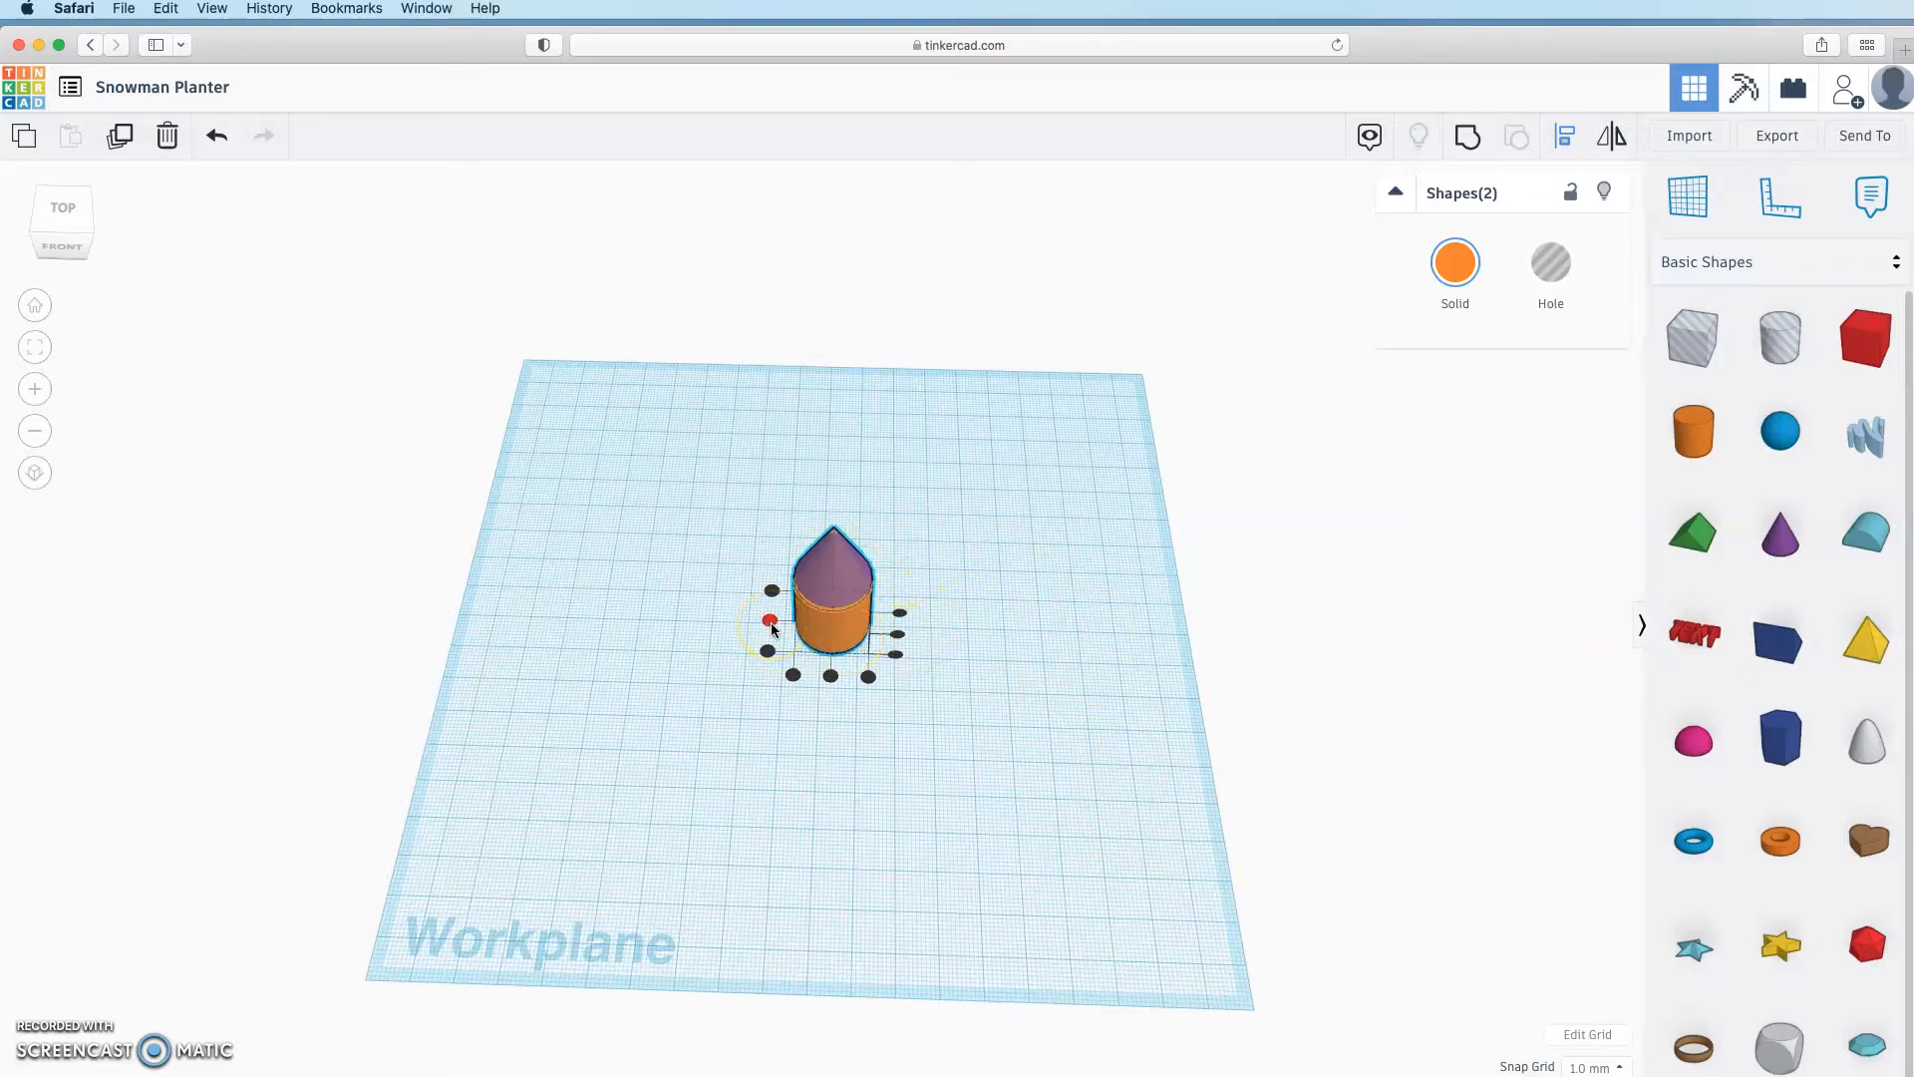
left_click(771, 625)
left_click(833, 674)
right_click_drag(1045, 812, 992, 701)
scroll(923, 705, "down", 5)
scroll(923, 705, "up", 8)
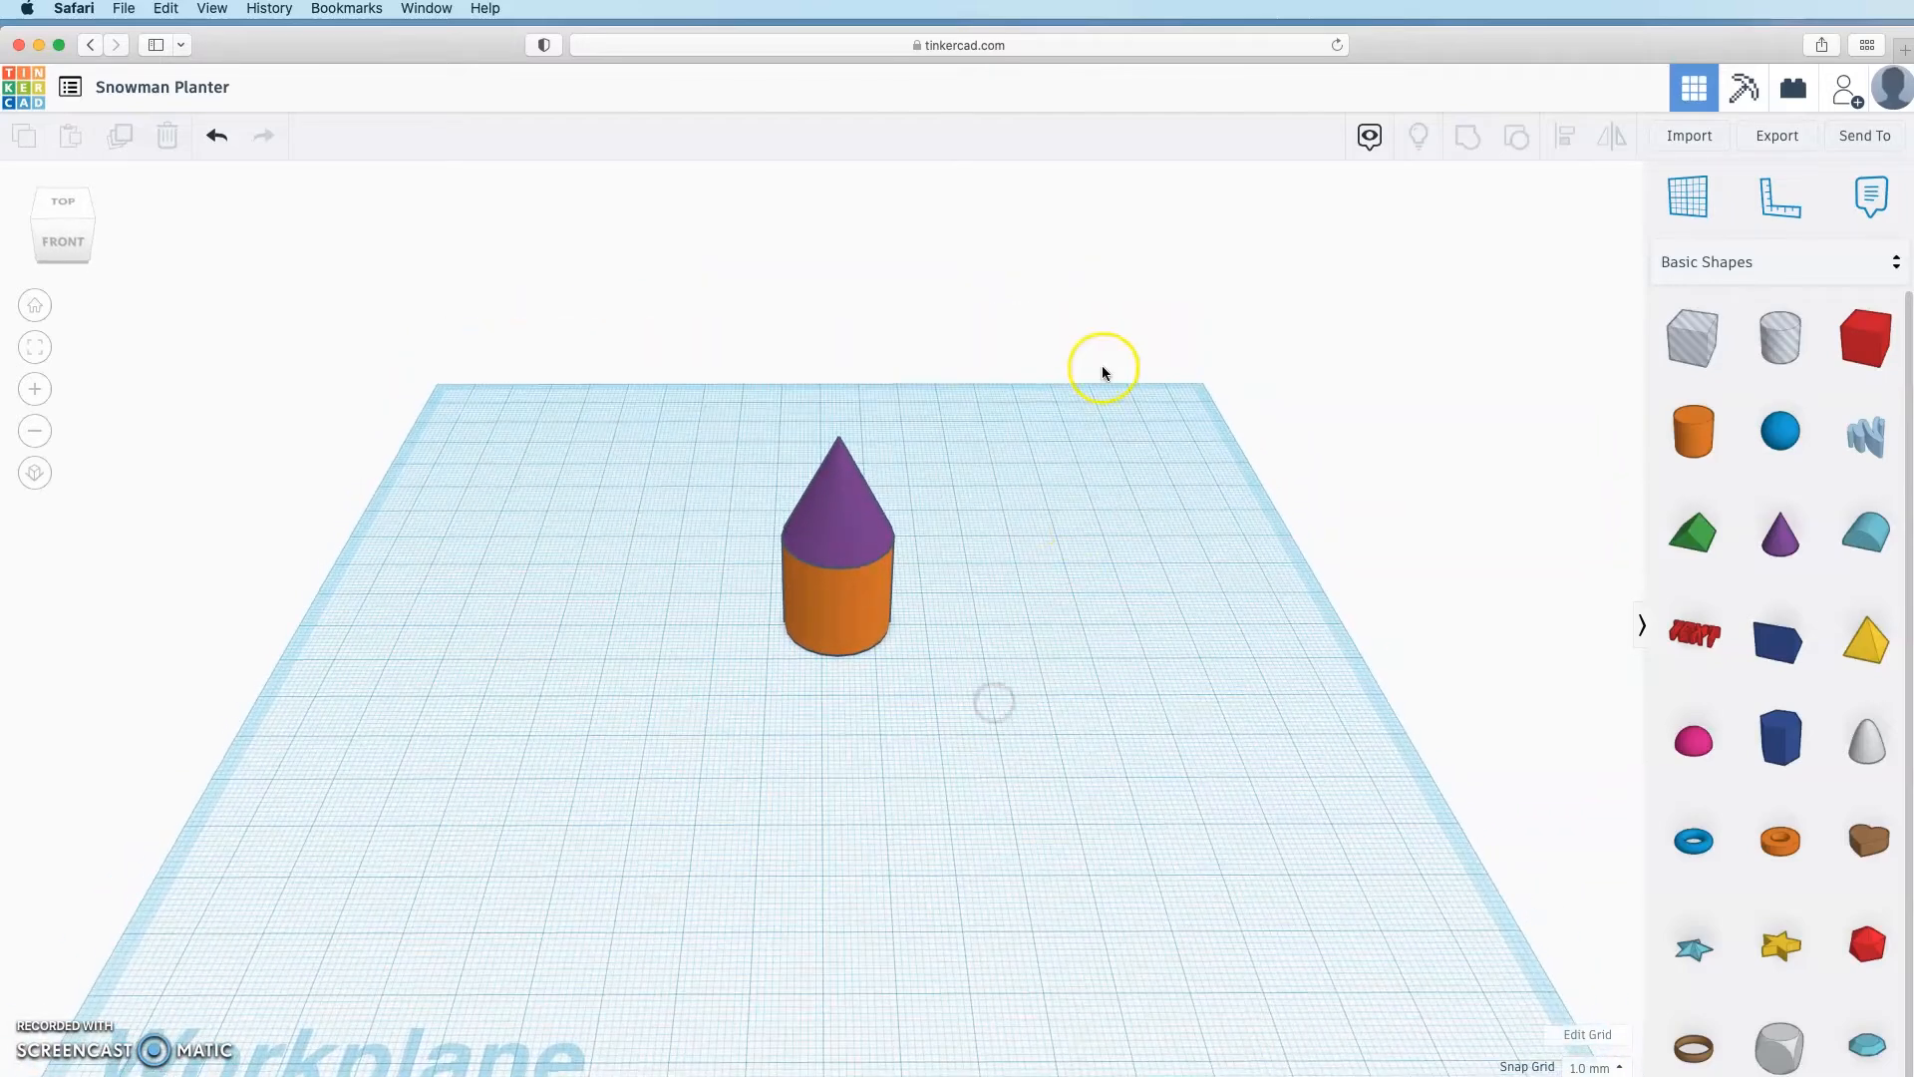
Step: Group the cone and cylinder into one orange shape and inspect it from a low angle
left_click_drag(1079, 382, 654, 773)
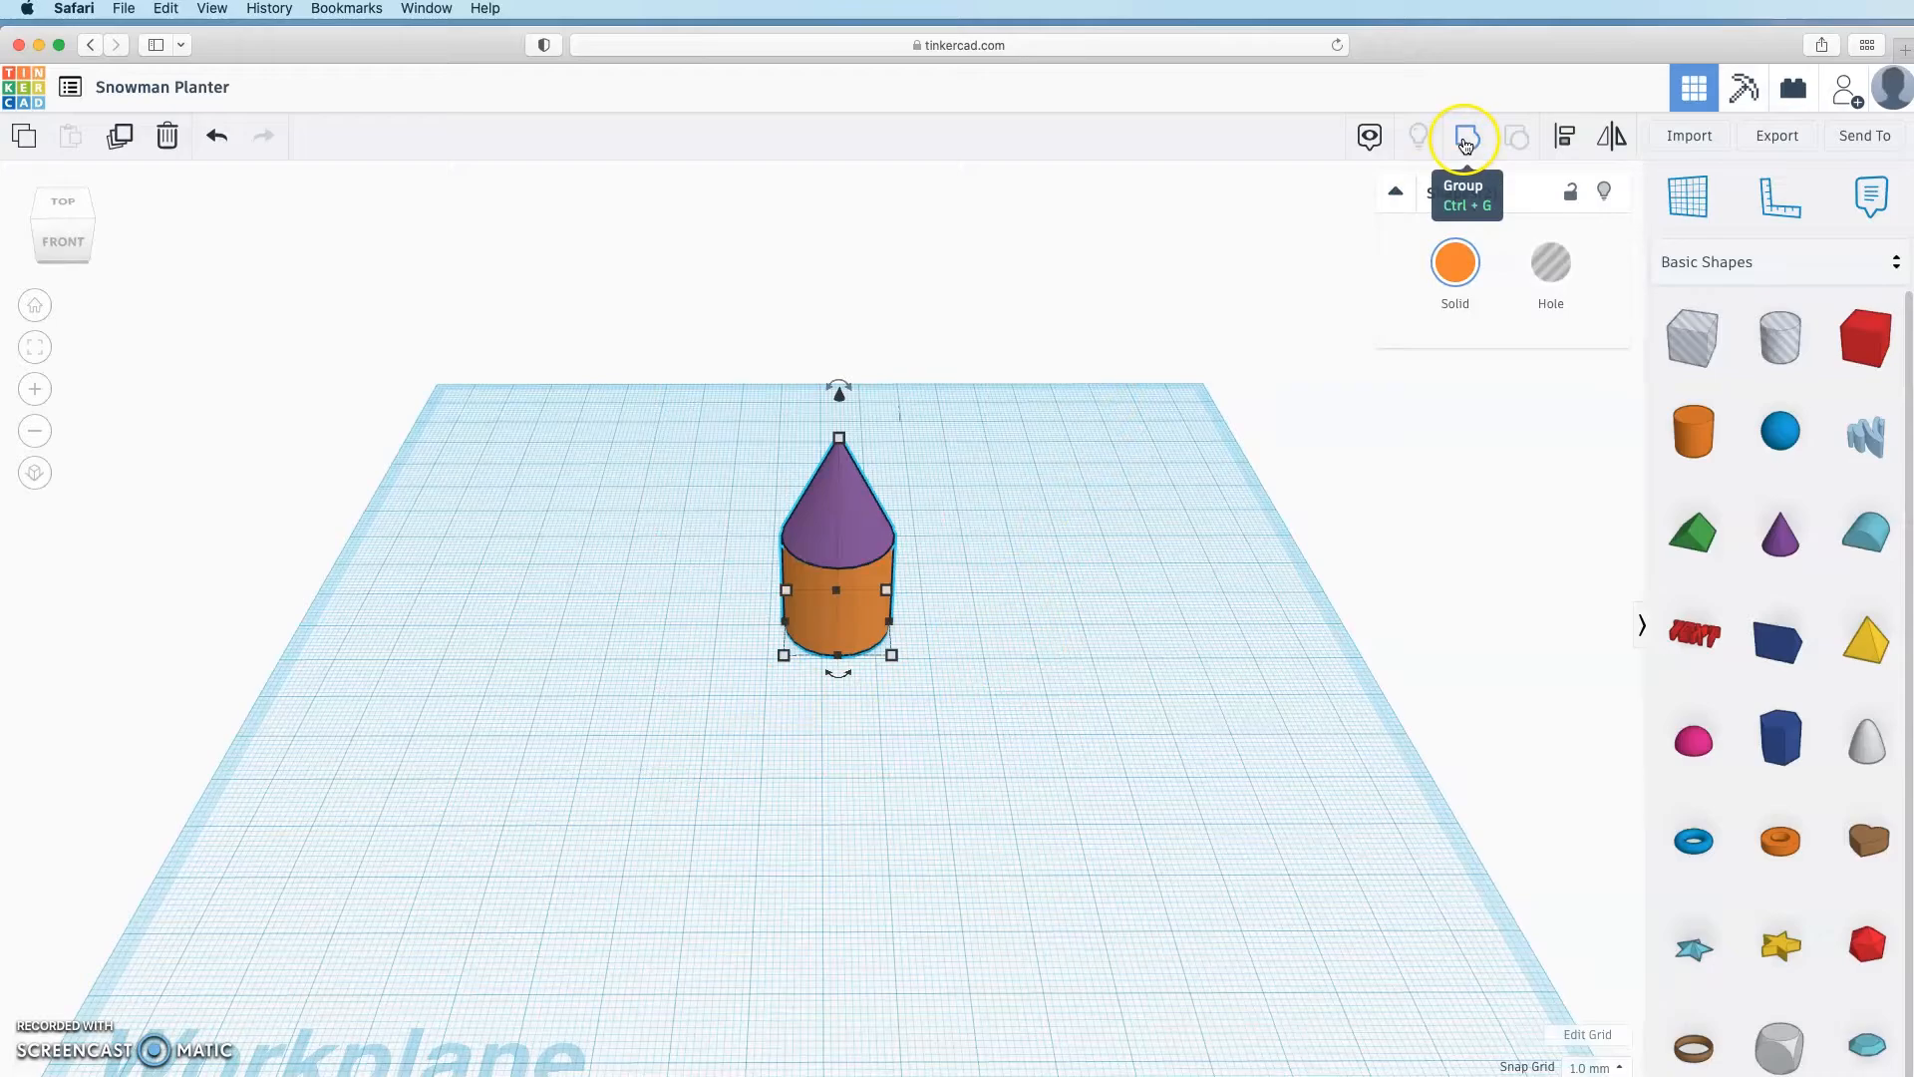
left_click(1465, 146)
left_click(948, 811)
right_click_drag(948, 812, 1107, 735)
scroll(1002, 641, "up", 5)
scroll(1107, 735, "up", 5)
scroll(1107, 735, "down", 5)
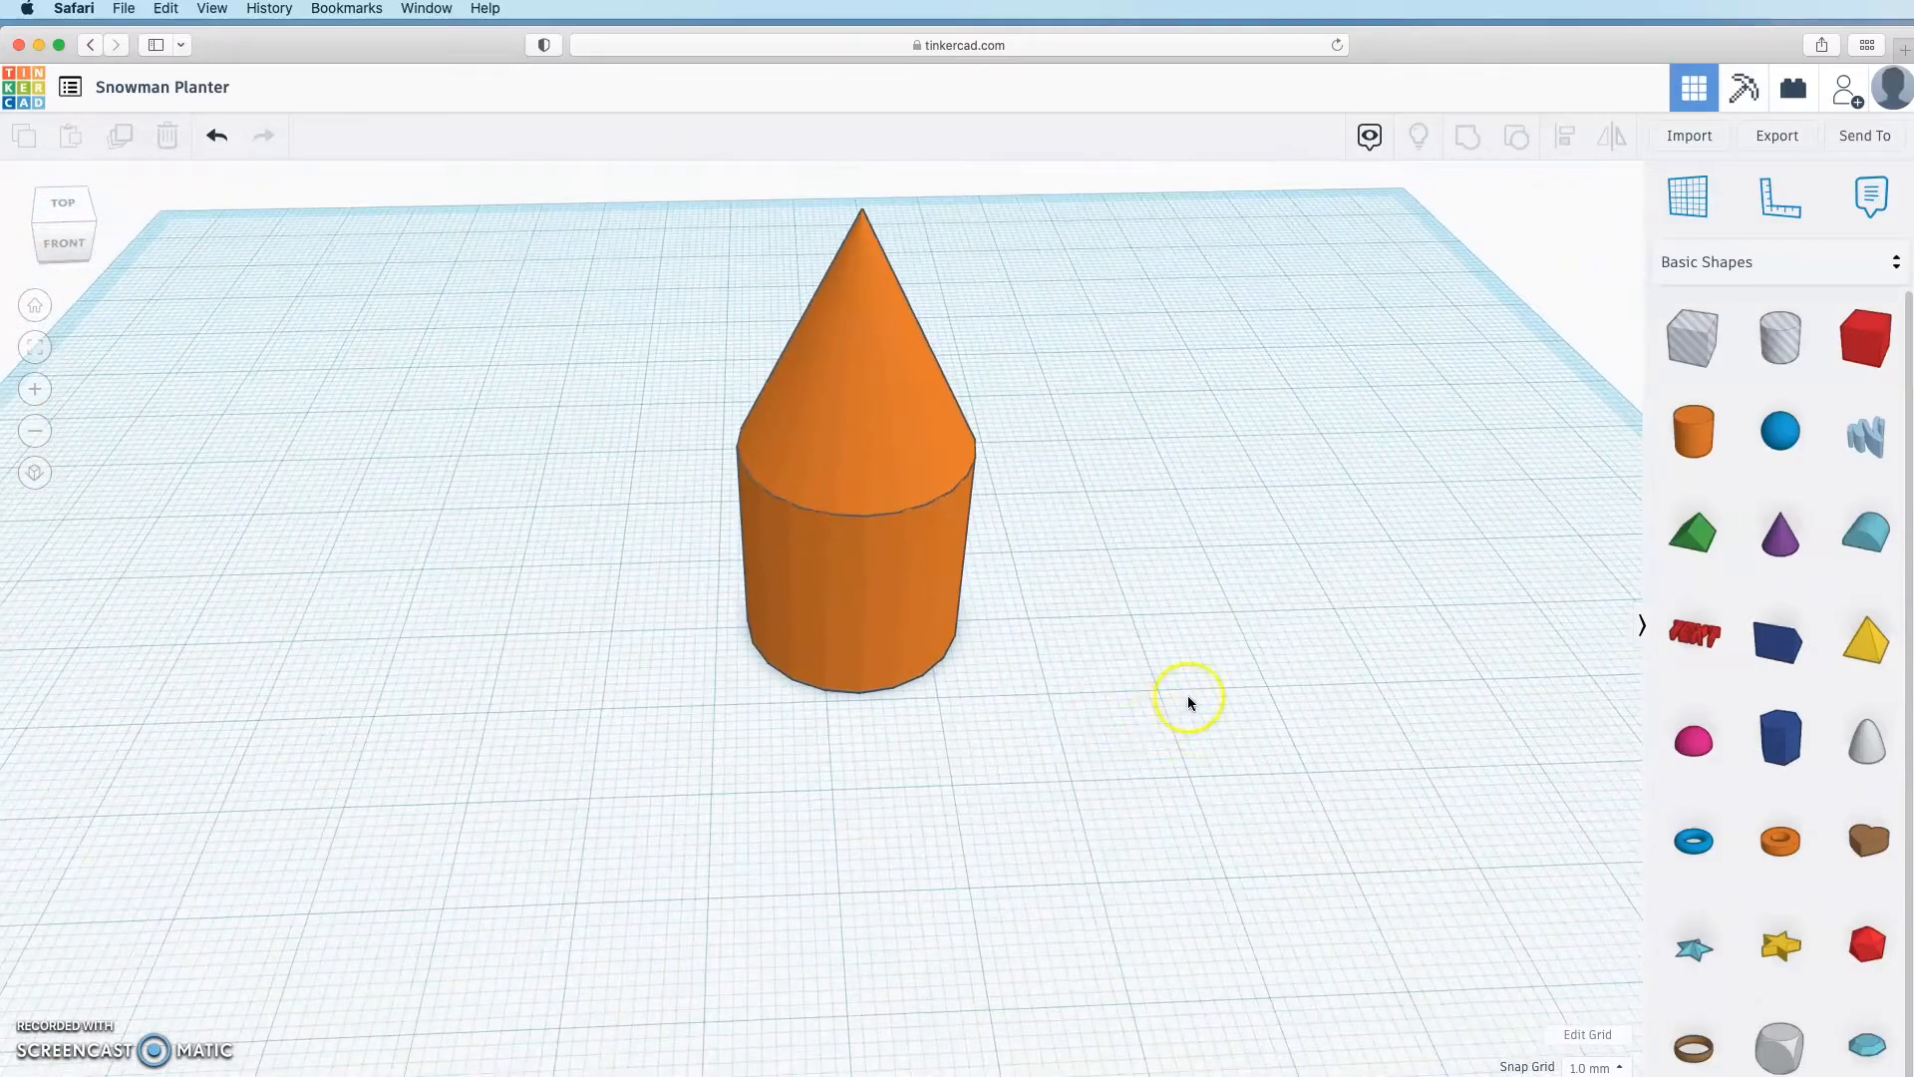
scroll(1403, 496, "down", 3)
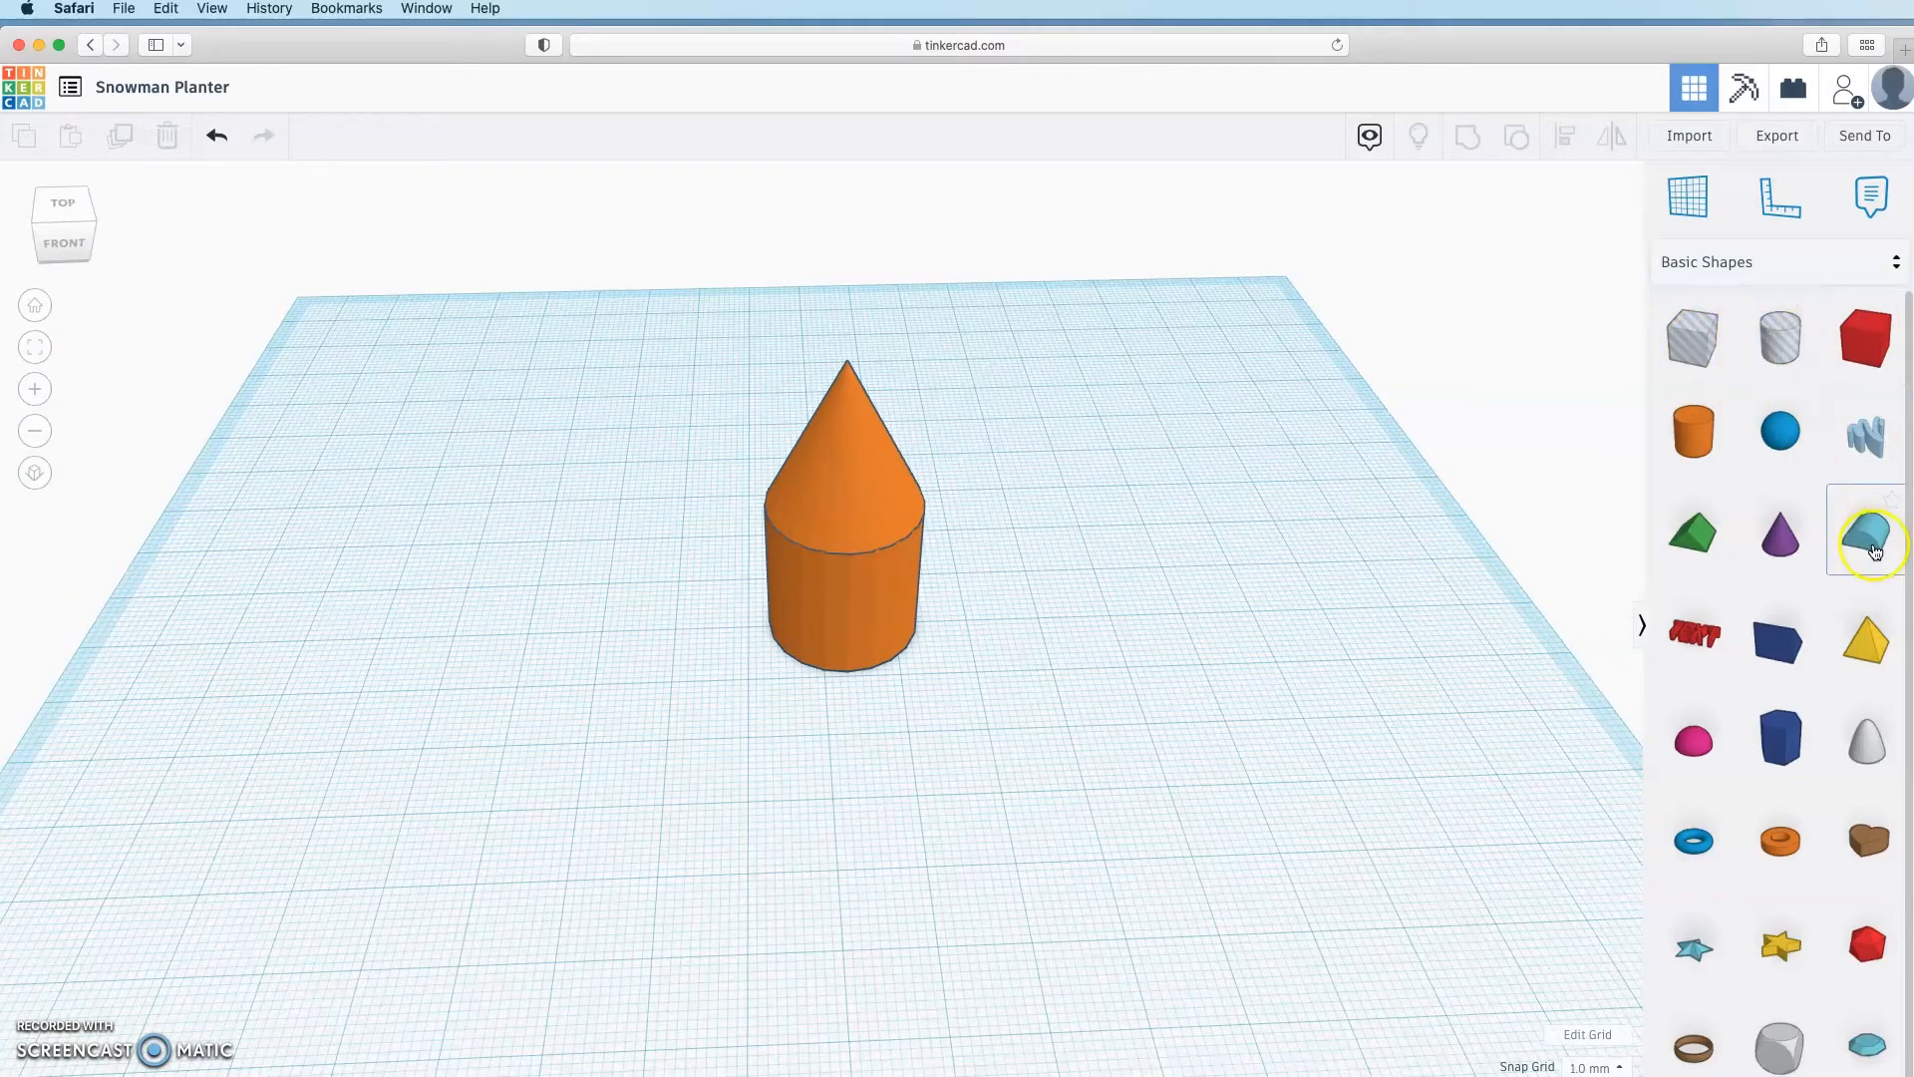
Step: Place a paraboloid hole against the cone shape and group it to cut the orange shape
left_click_drag(1878, 755, 910, 642)
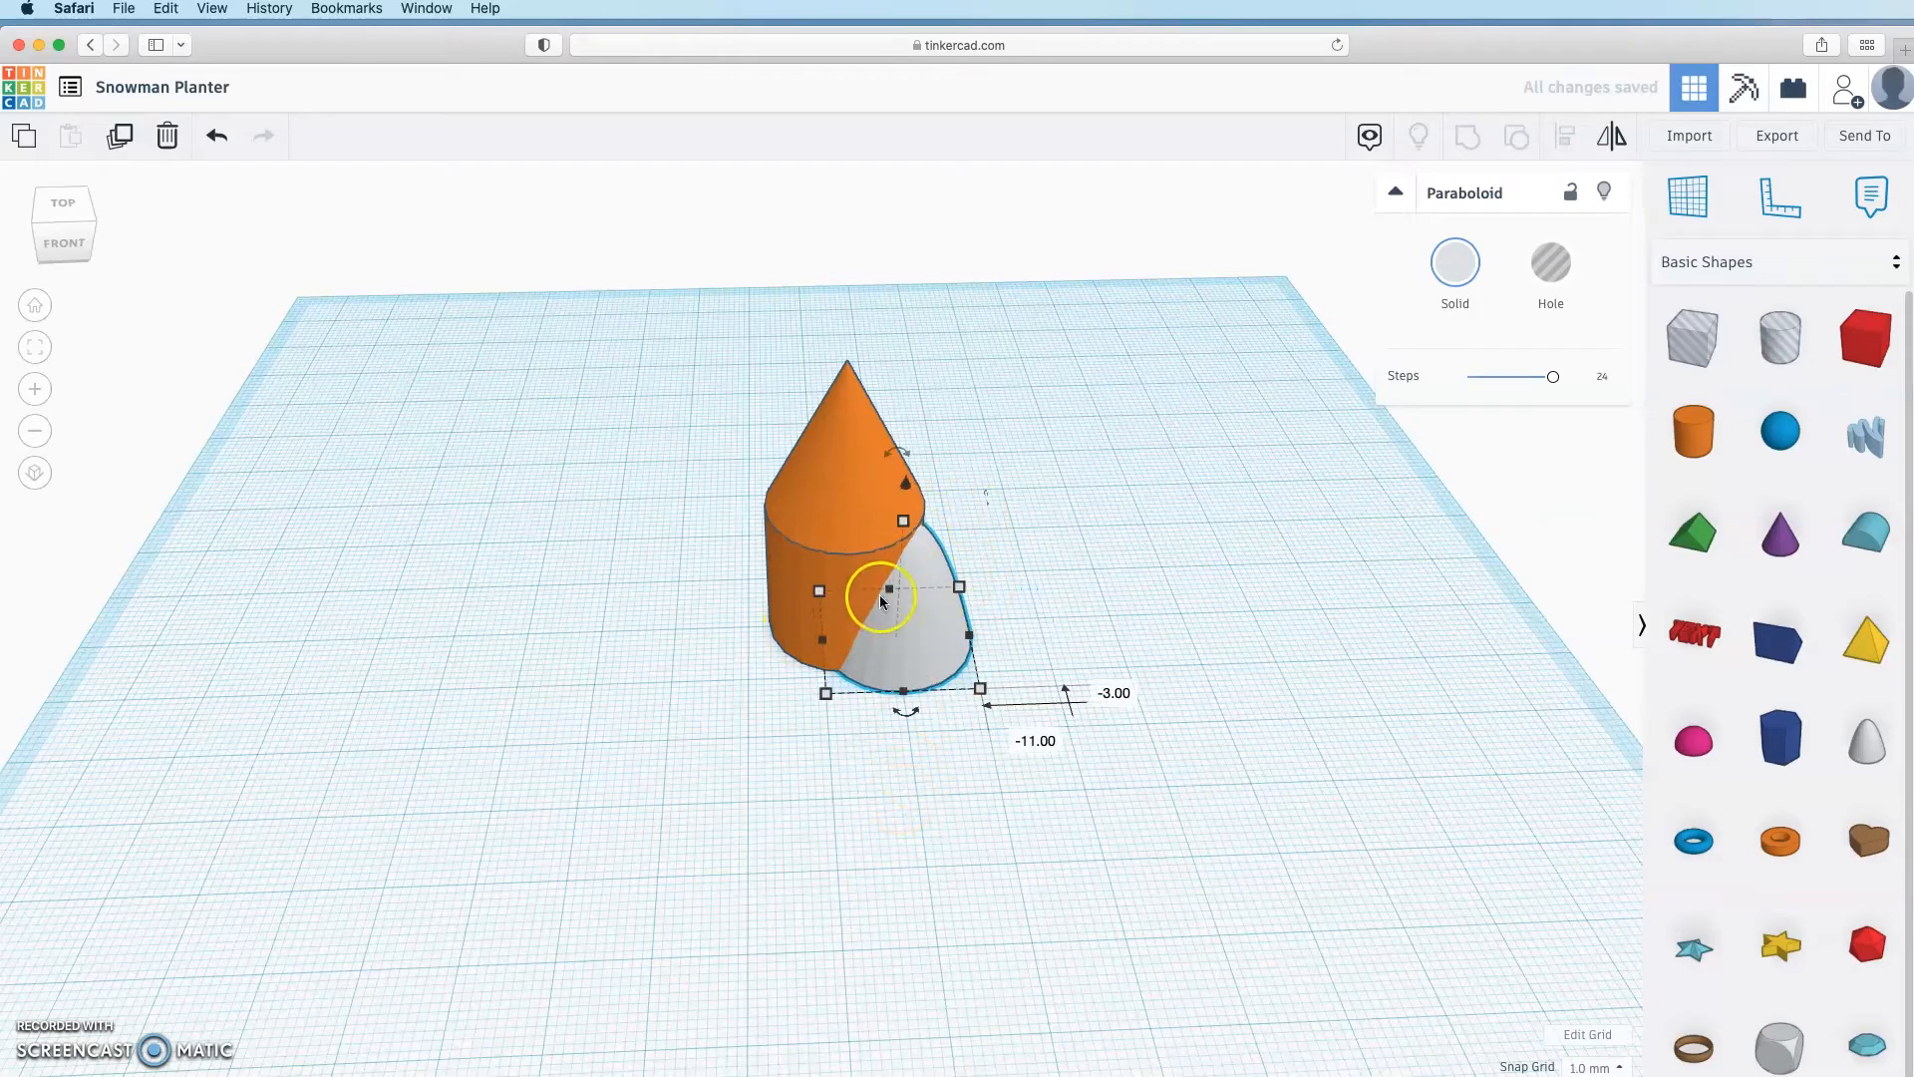
left_click(936, 639)
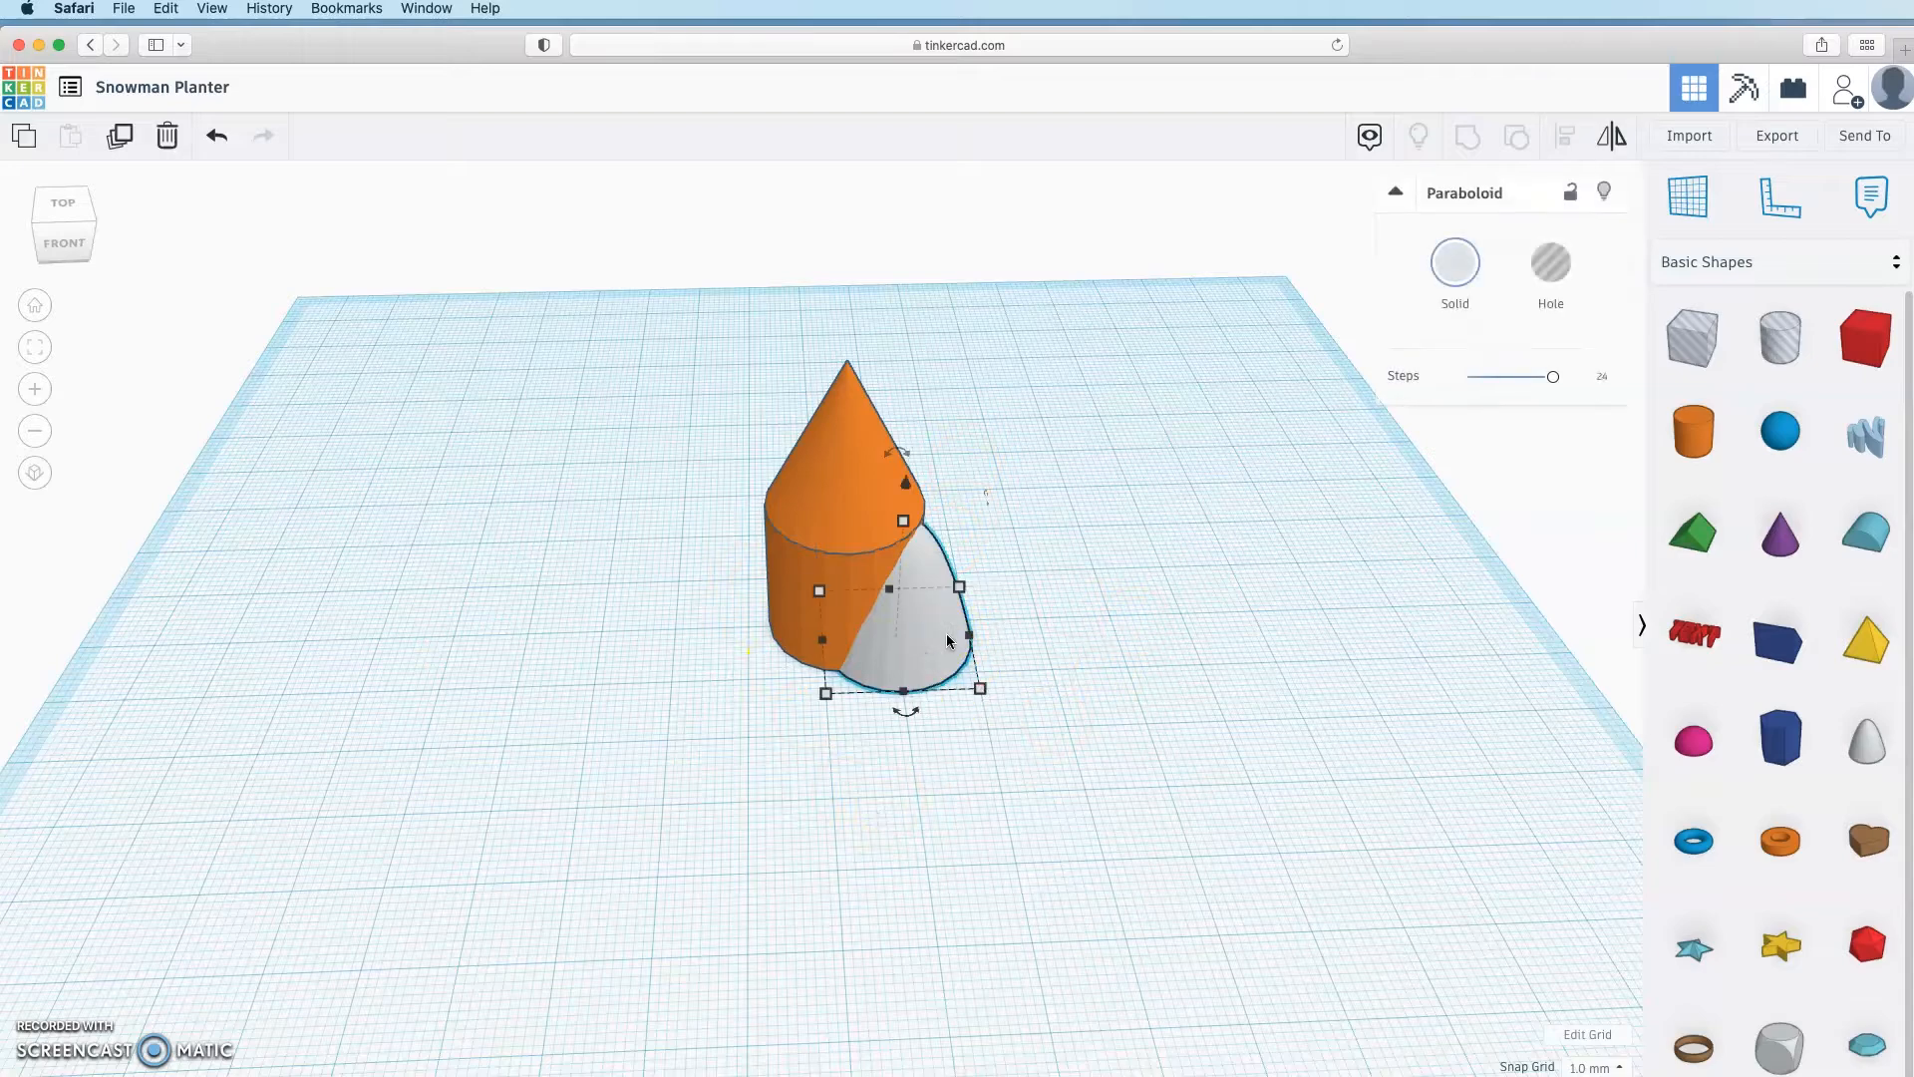
left_click(1558, 275)
left_click(1561, 277)
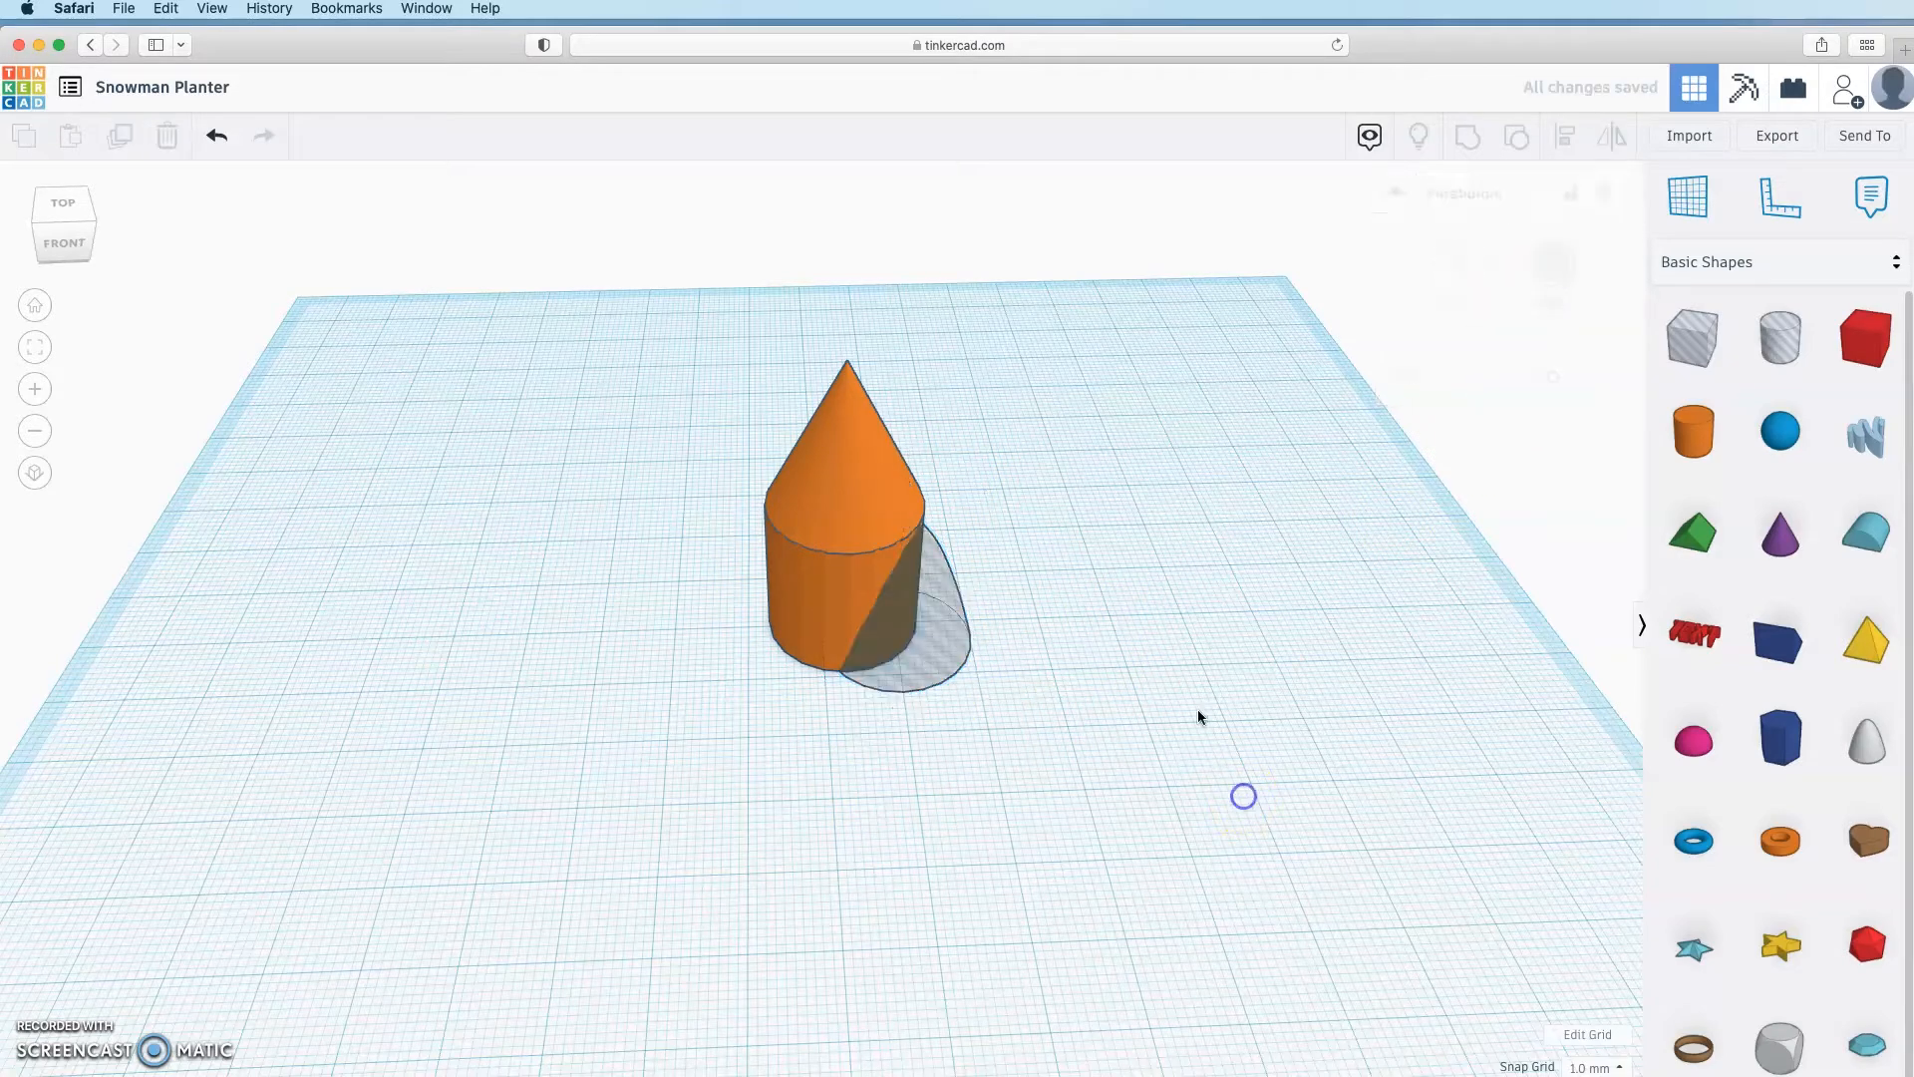
left_click_drag(1239, 322, 560, 812)
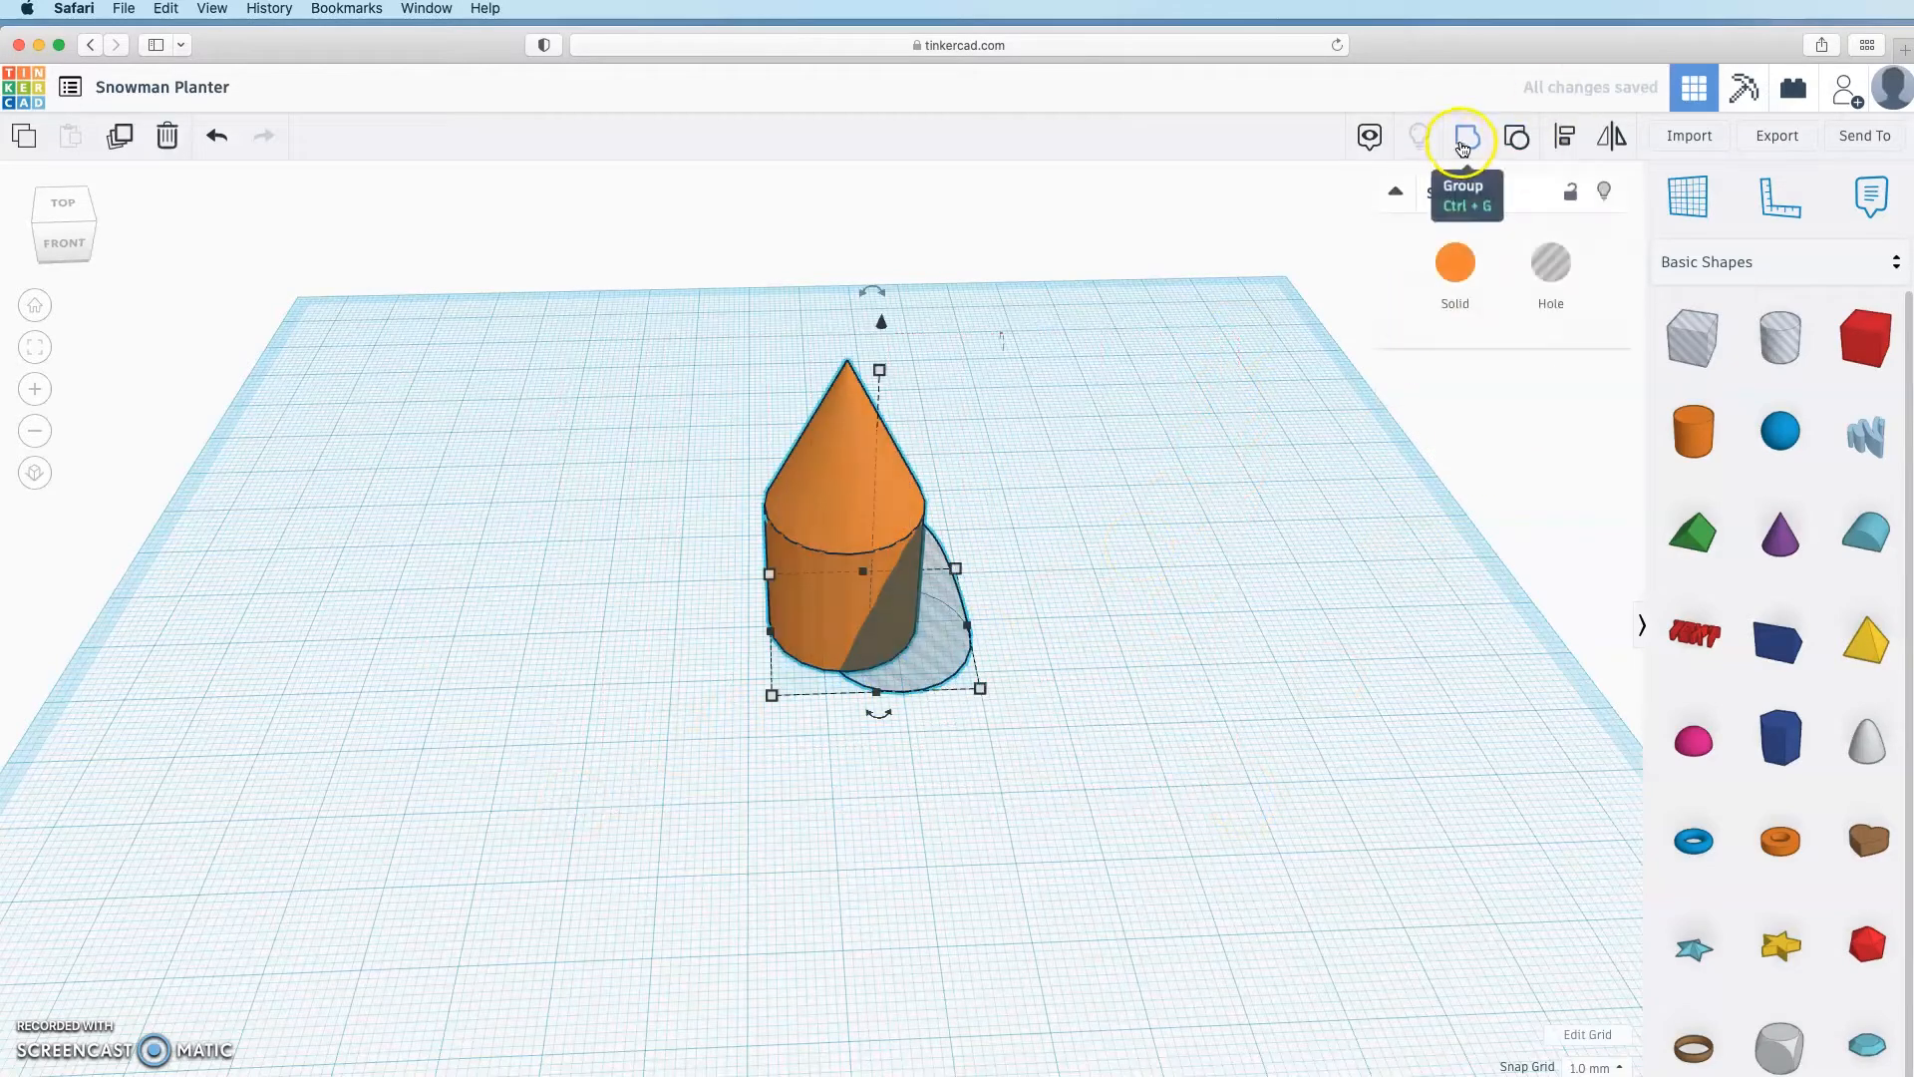
left_click(1459, 150)
right_click_drag(1248, 644, 1211, 615)
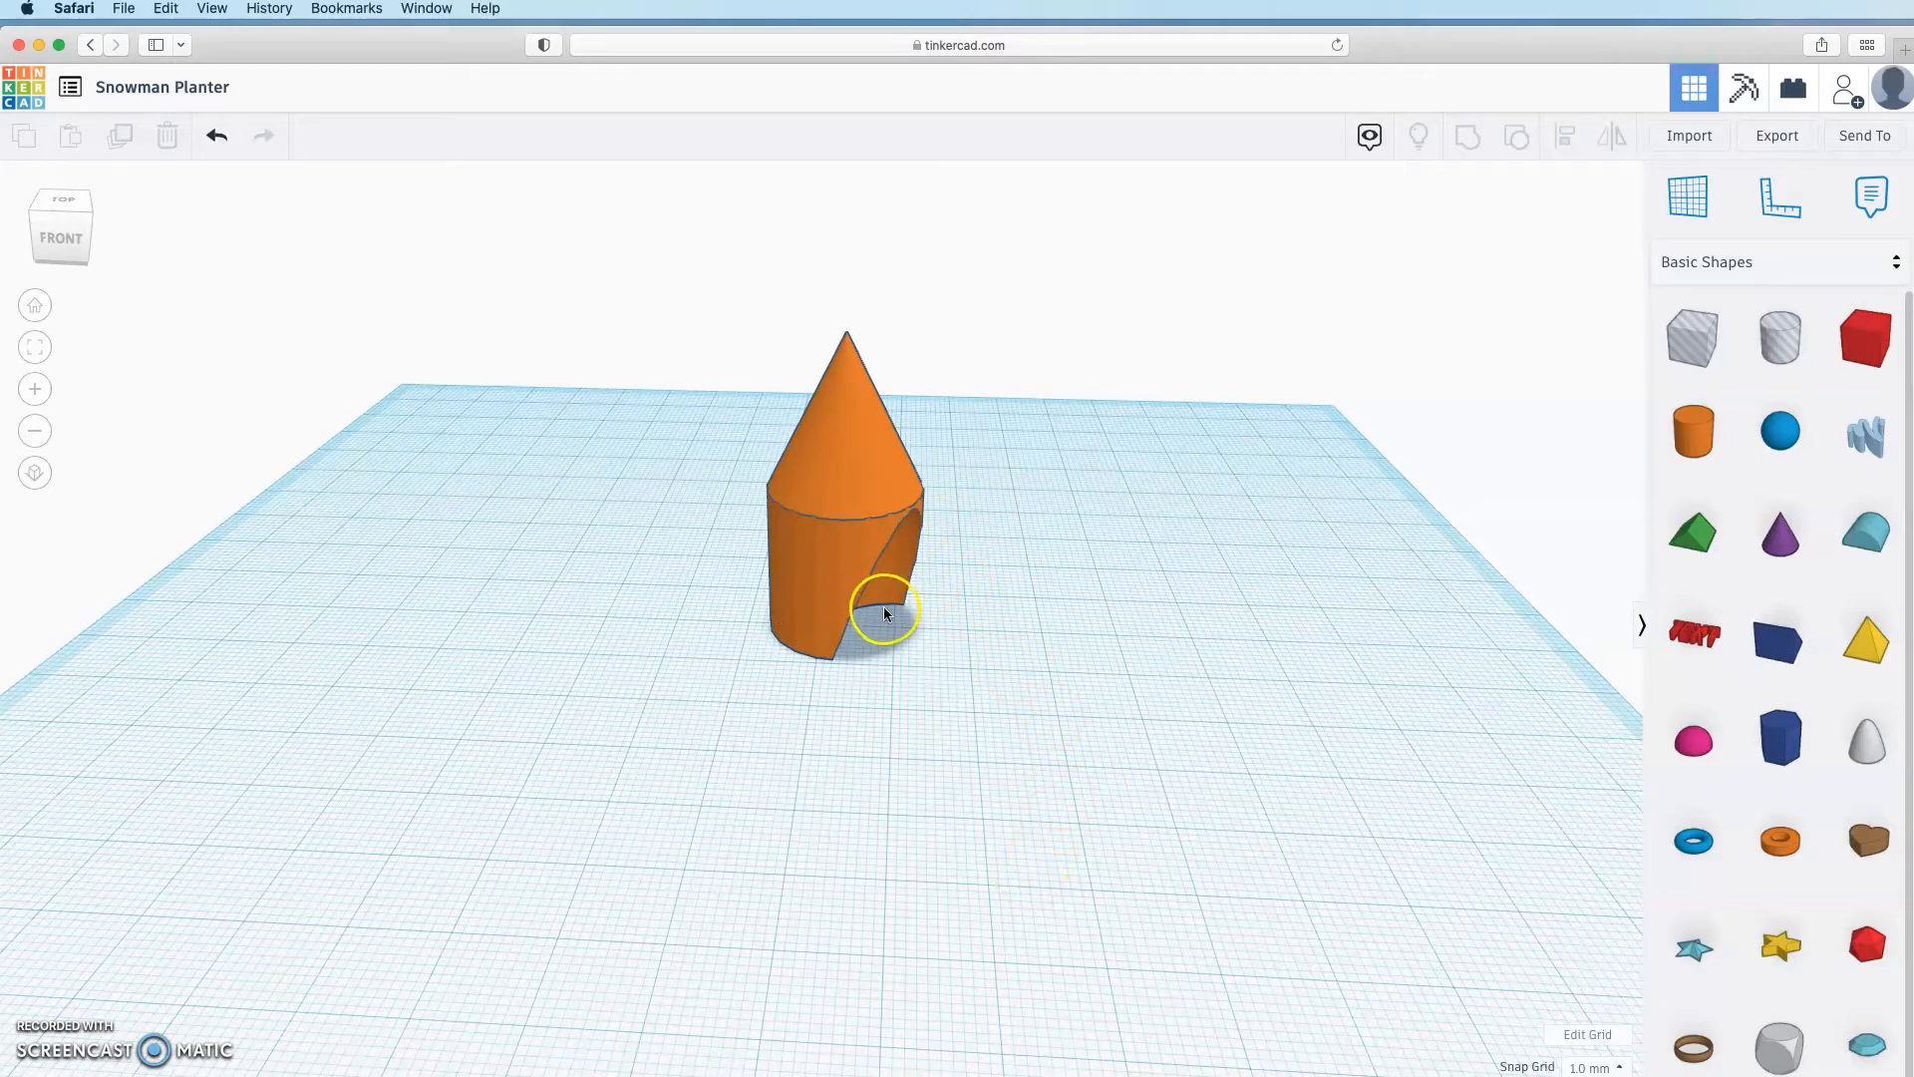
Step: Ungroup the cut, move the paraboloid hole beside the cylinder, and add a 3D Text shape
left_click(874, 463)
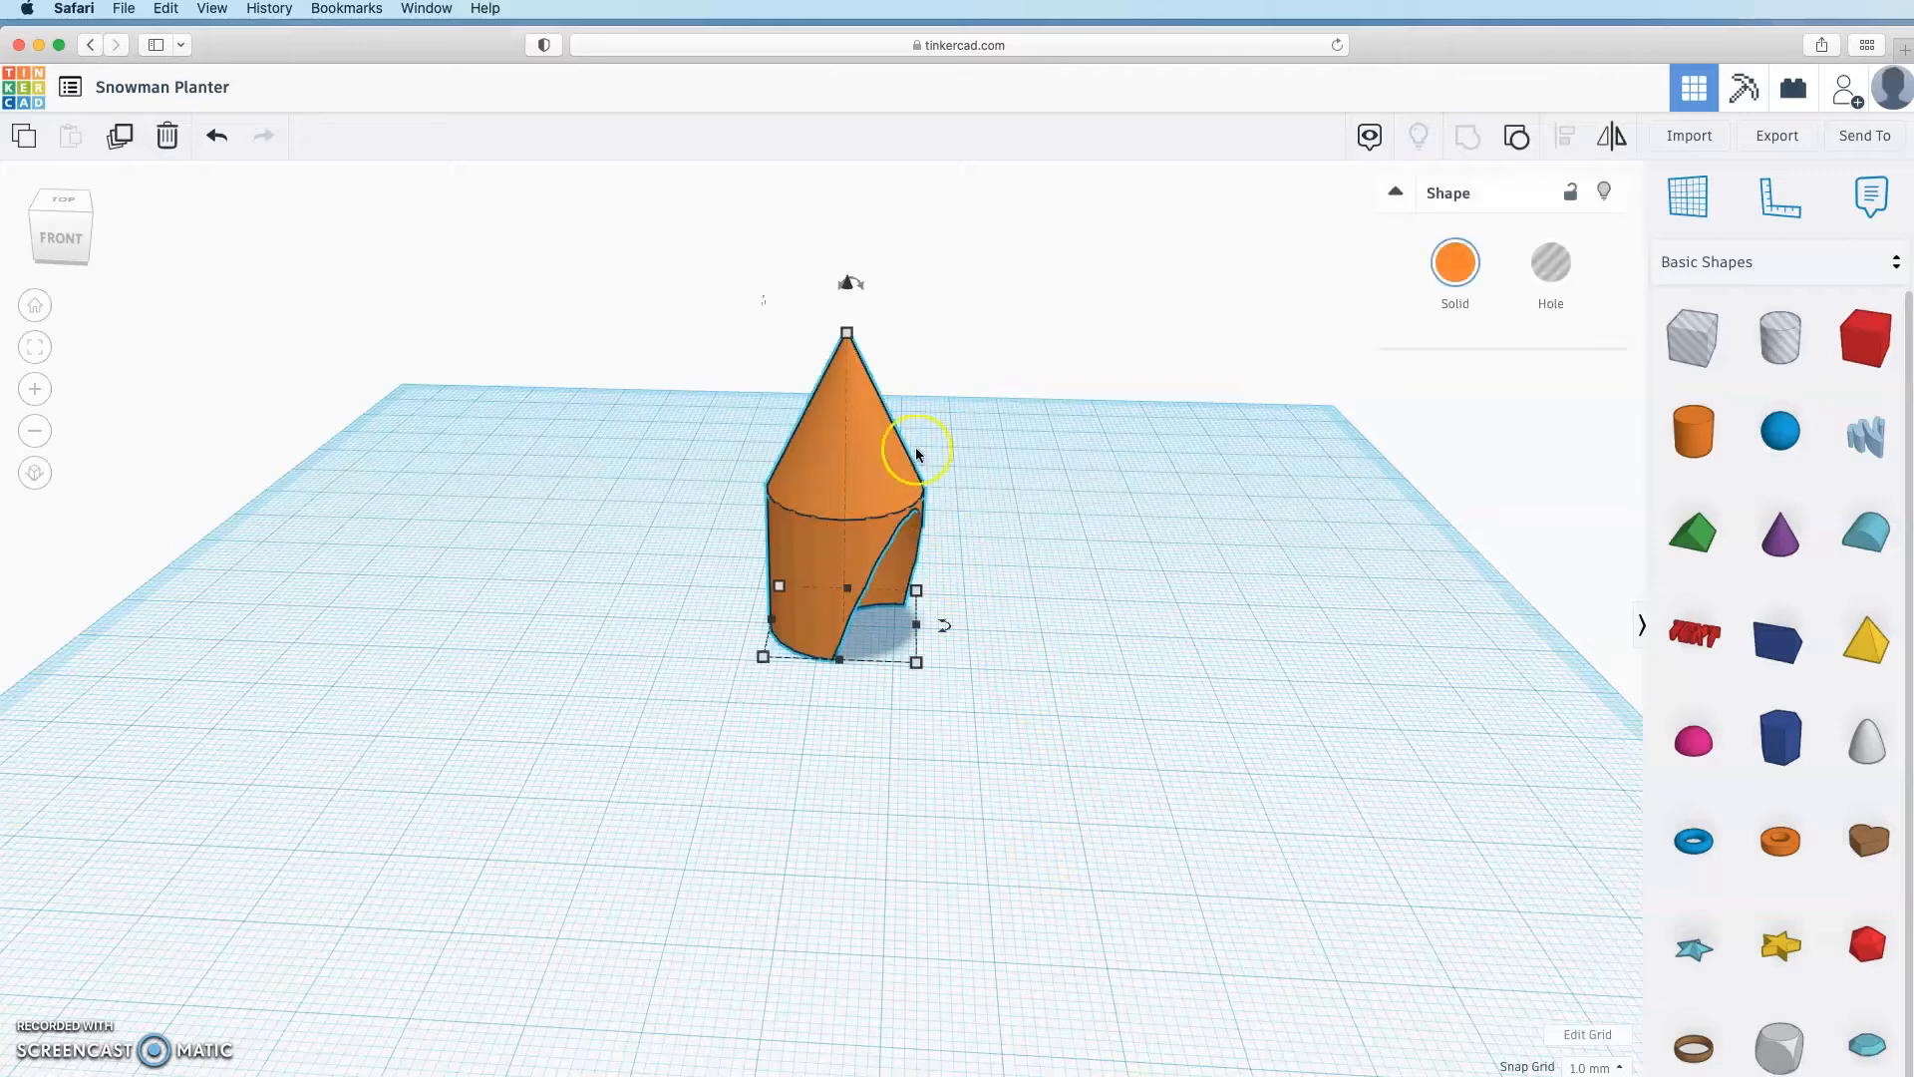
left_click(1516, 139)
left_click(1314, 725)
left_click_drag(934, 645, 983, 619)
left_click(1403, 728)
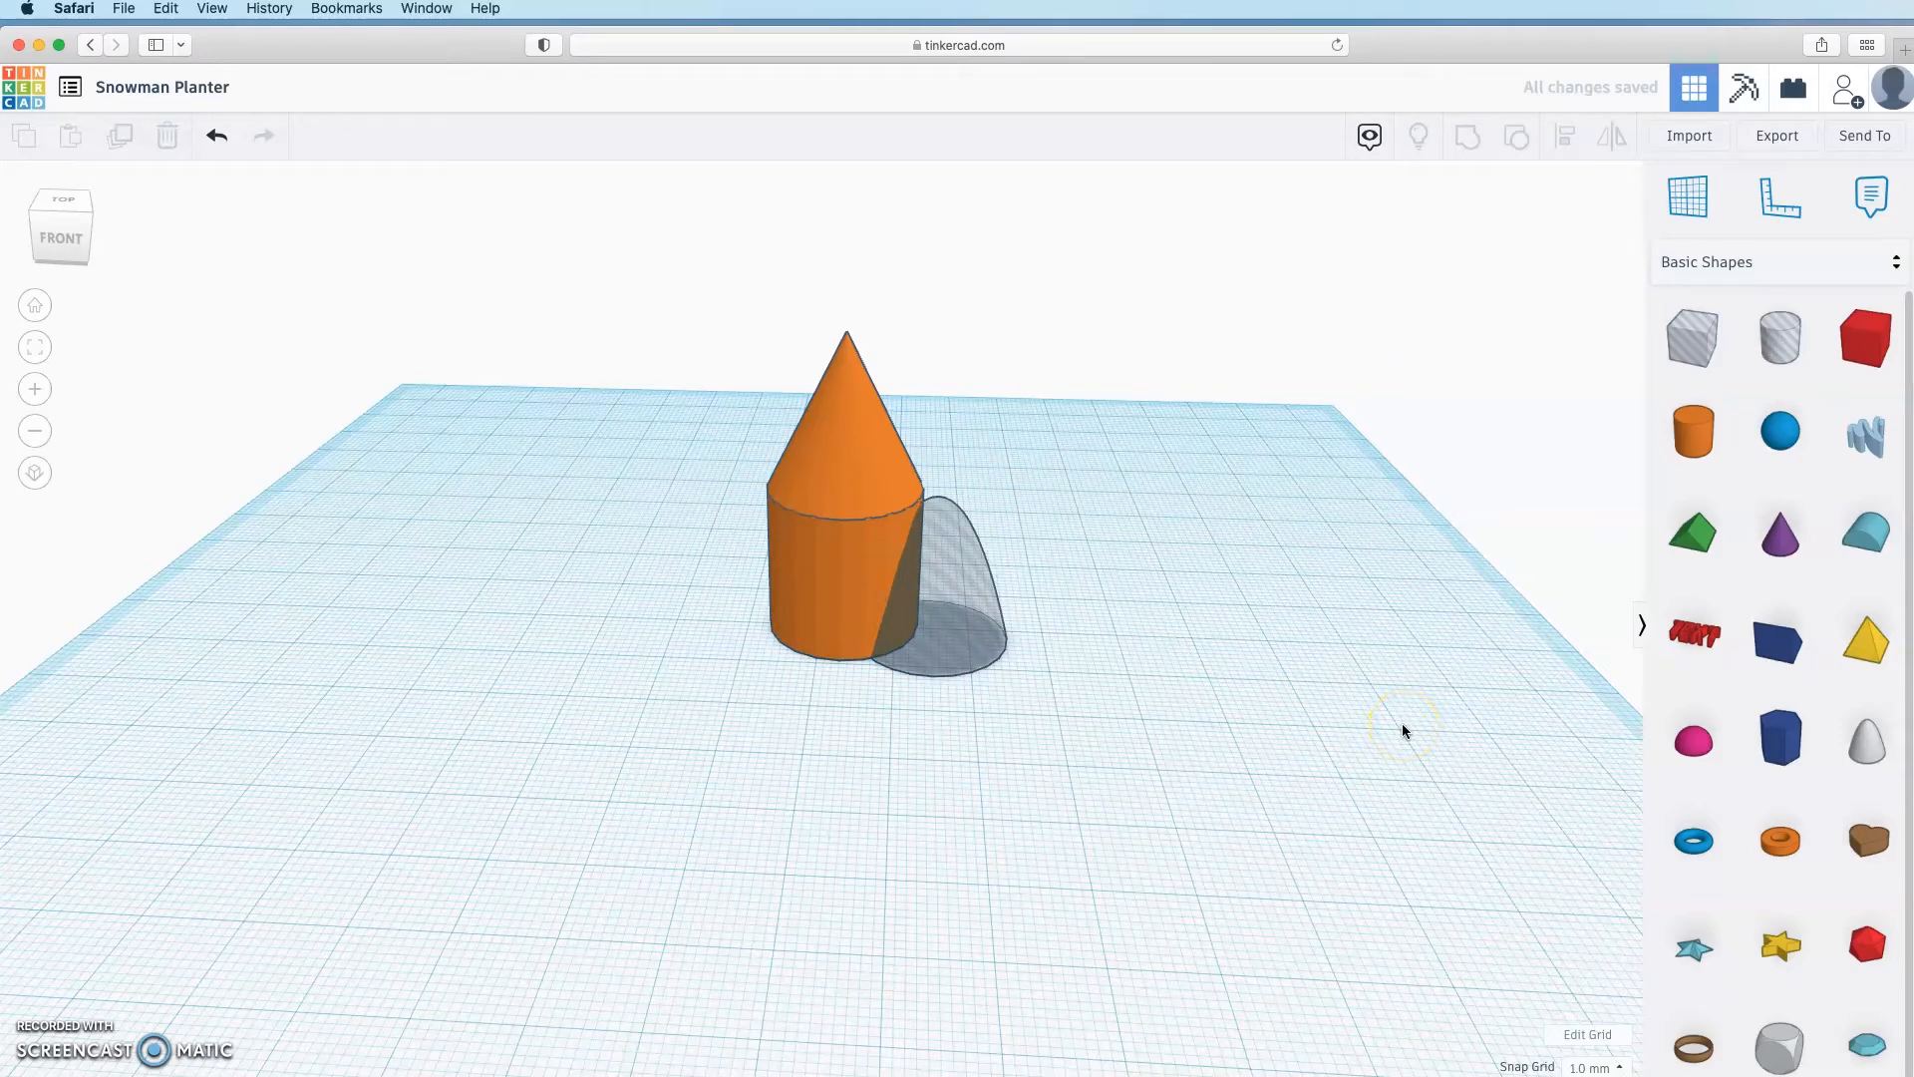
left_click_drag(1694, 634, 947, 879)
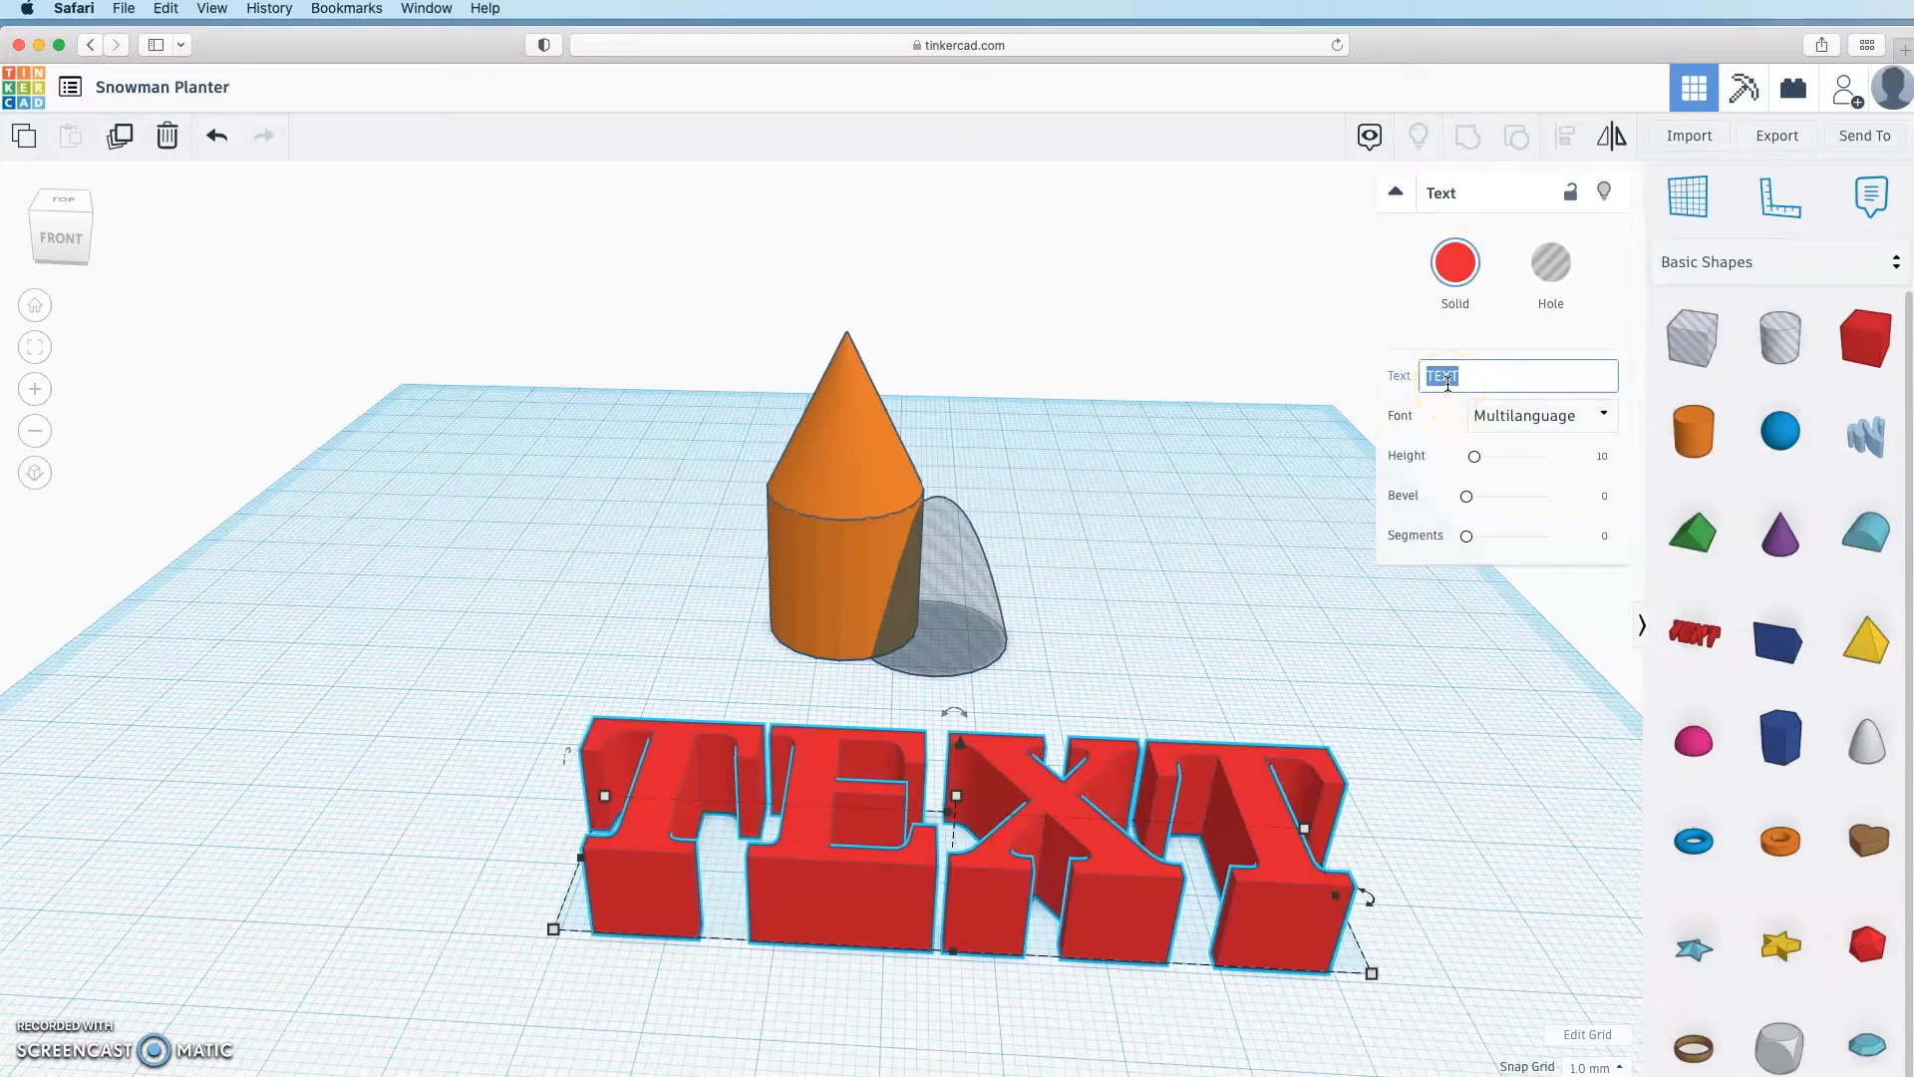
Step: Make the text read 'Hi!', widen it to 44.53, and turn it into a hole
type("Hi!")
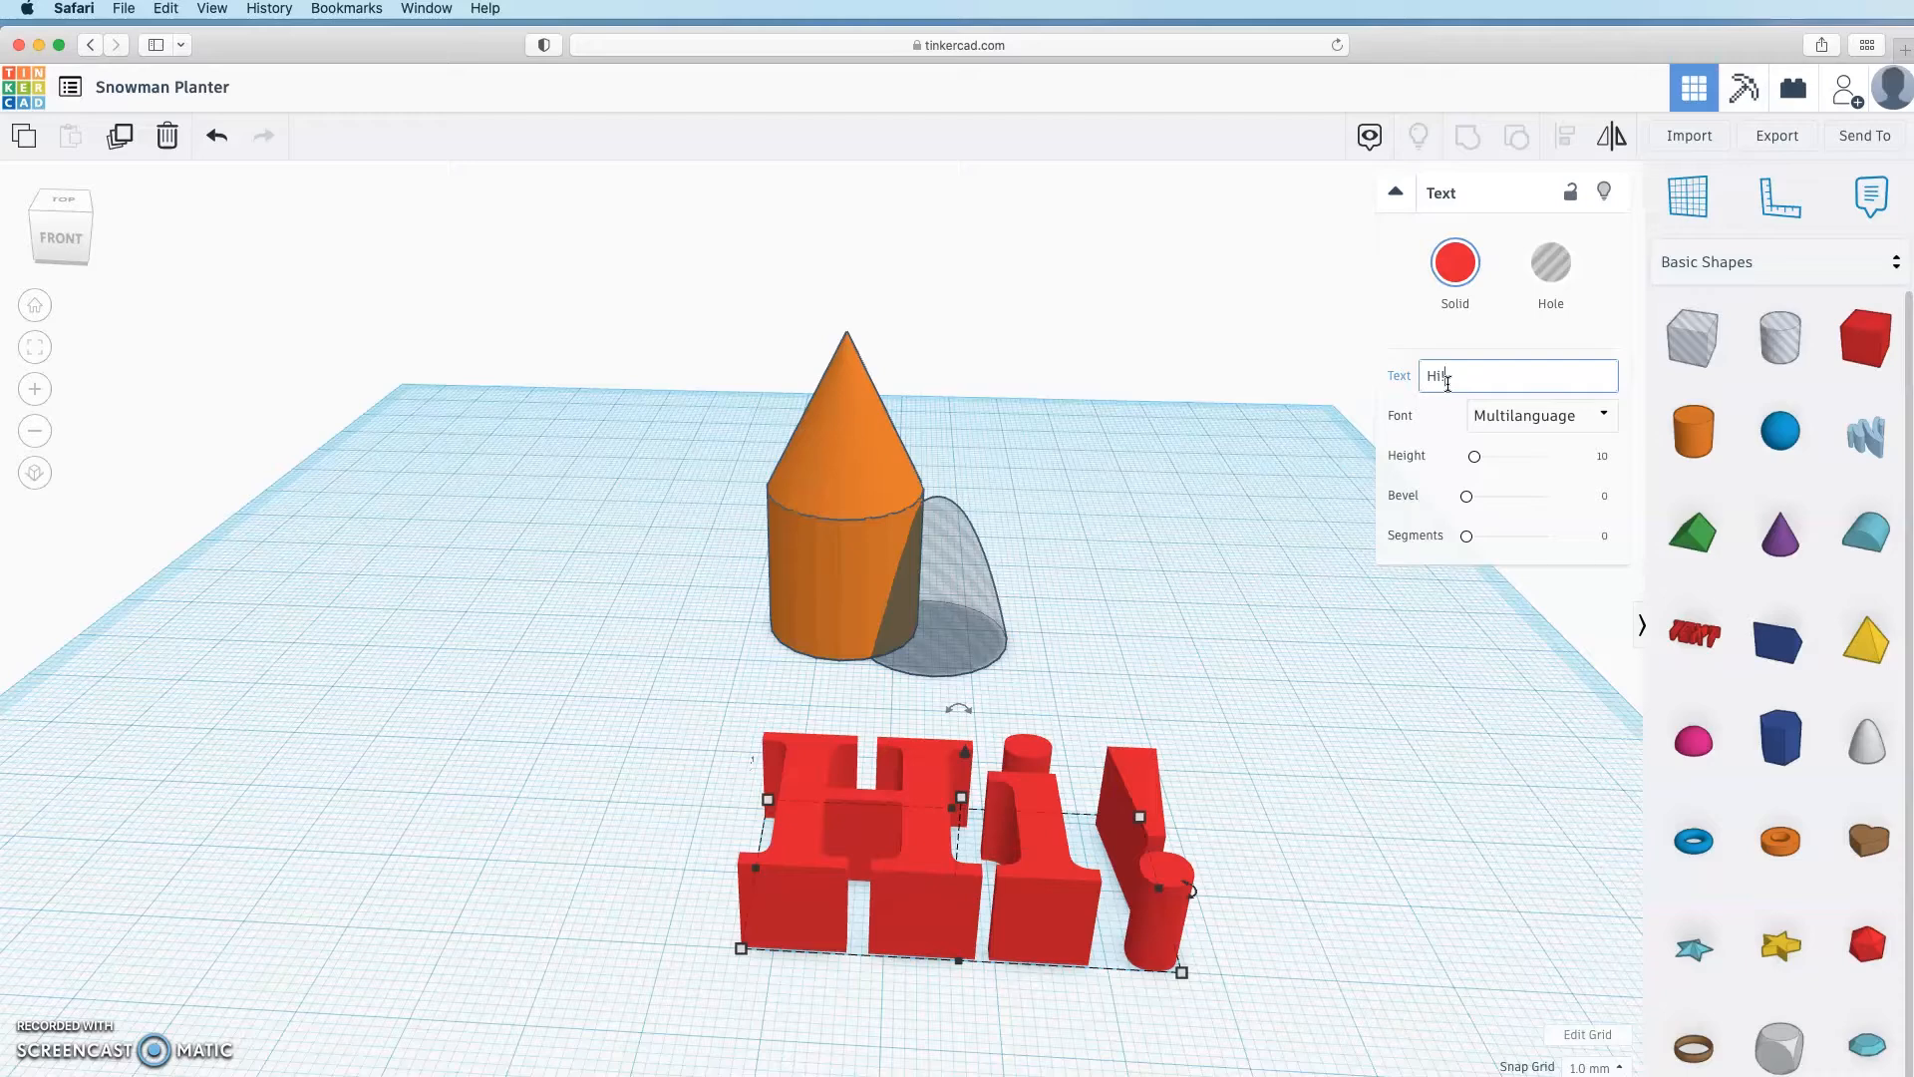
left_click(953, 927)
left_click(946, 810)
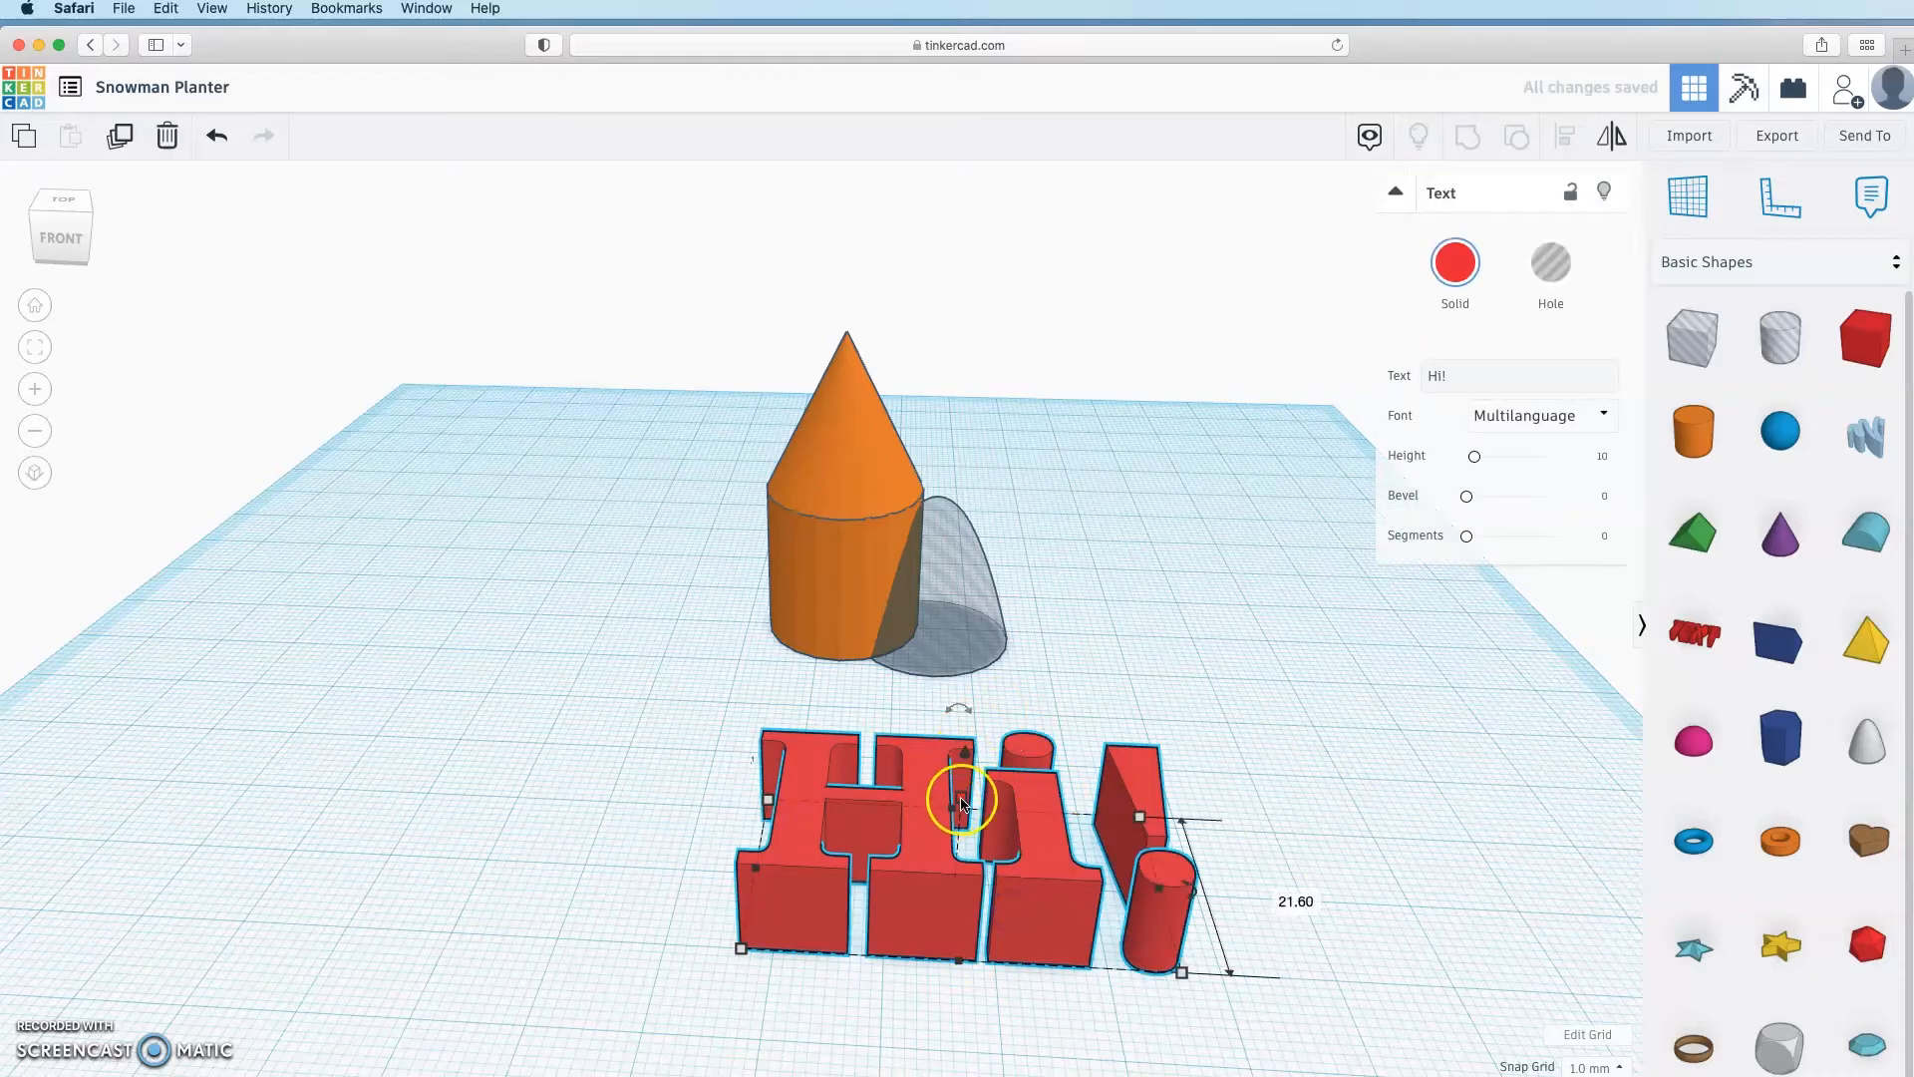
mouse_move(963, 802)
left_mouse_down()
mouse_move(962, 618)
mouse_move(962, 810)
left_mouse_up()
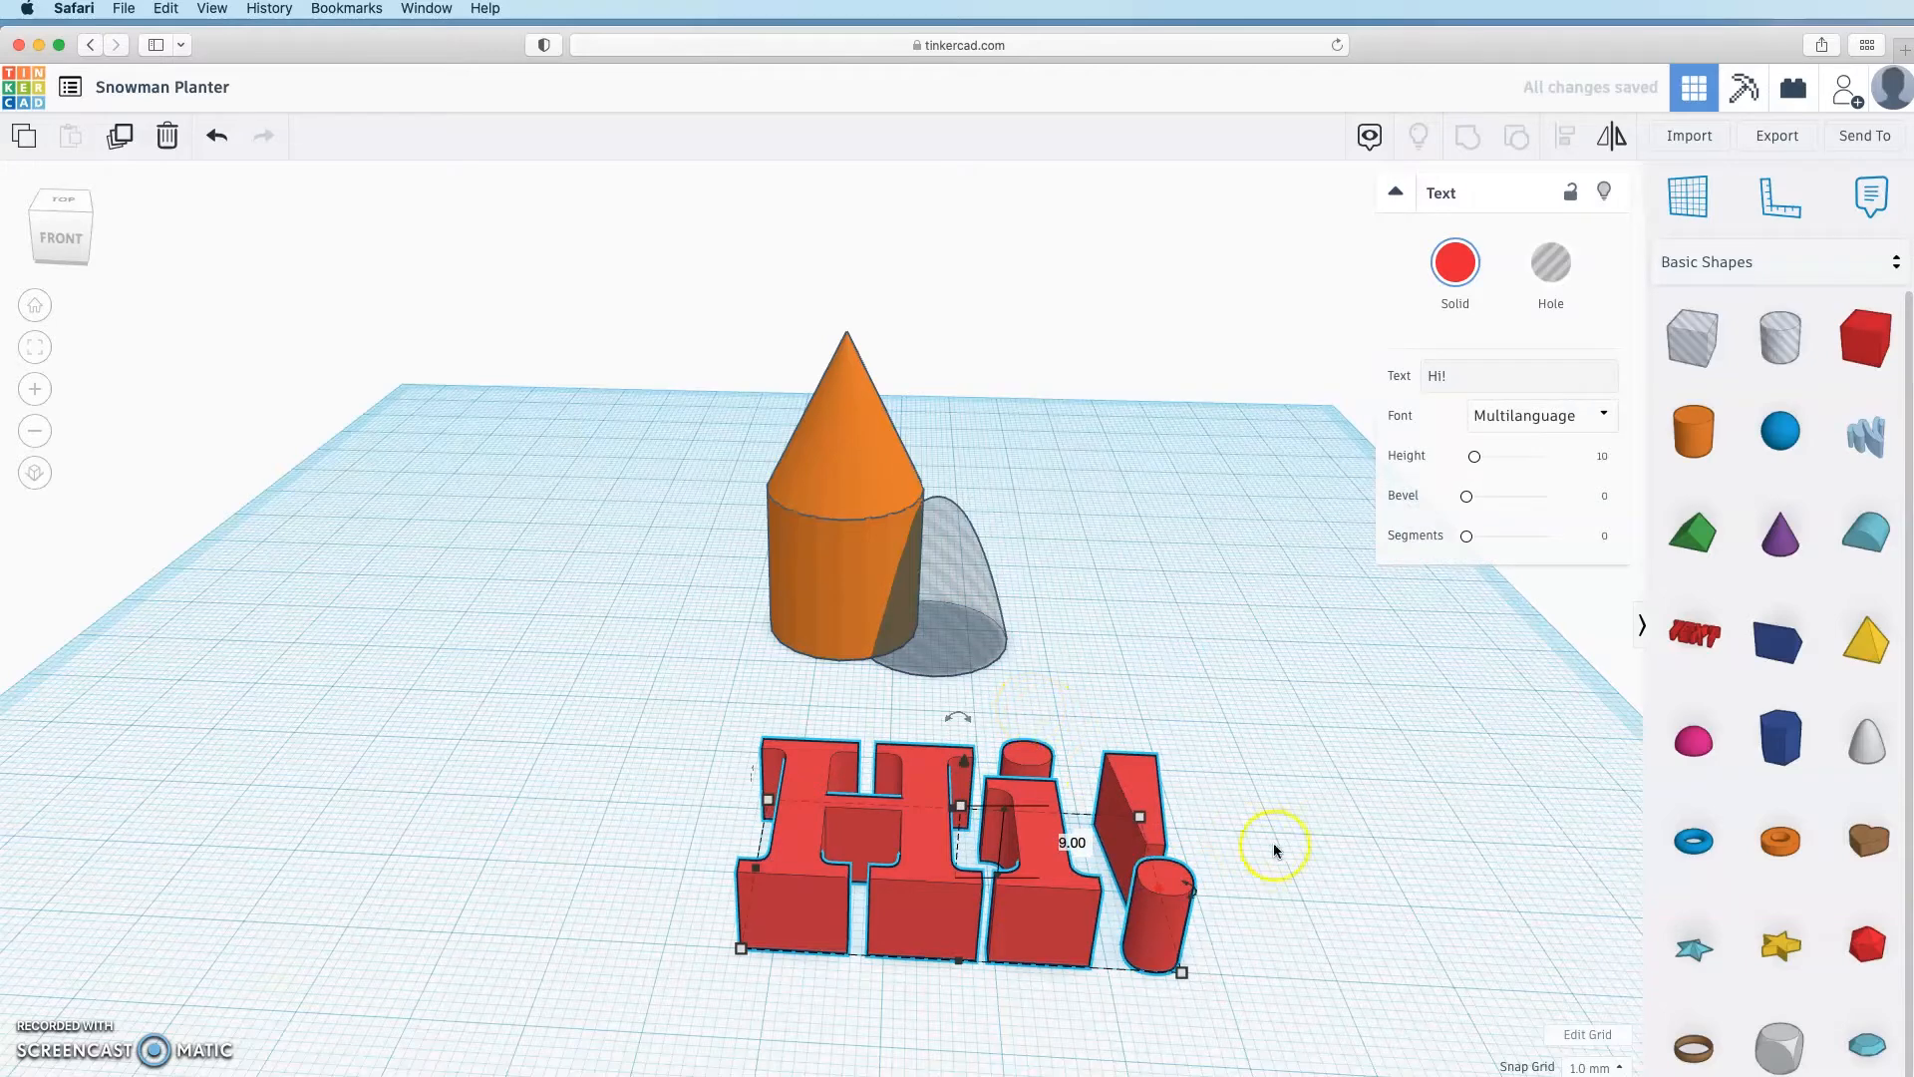
left_click_drag(755, 873, 701, 895)
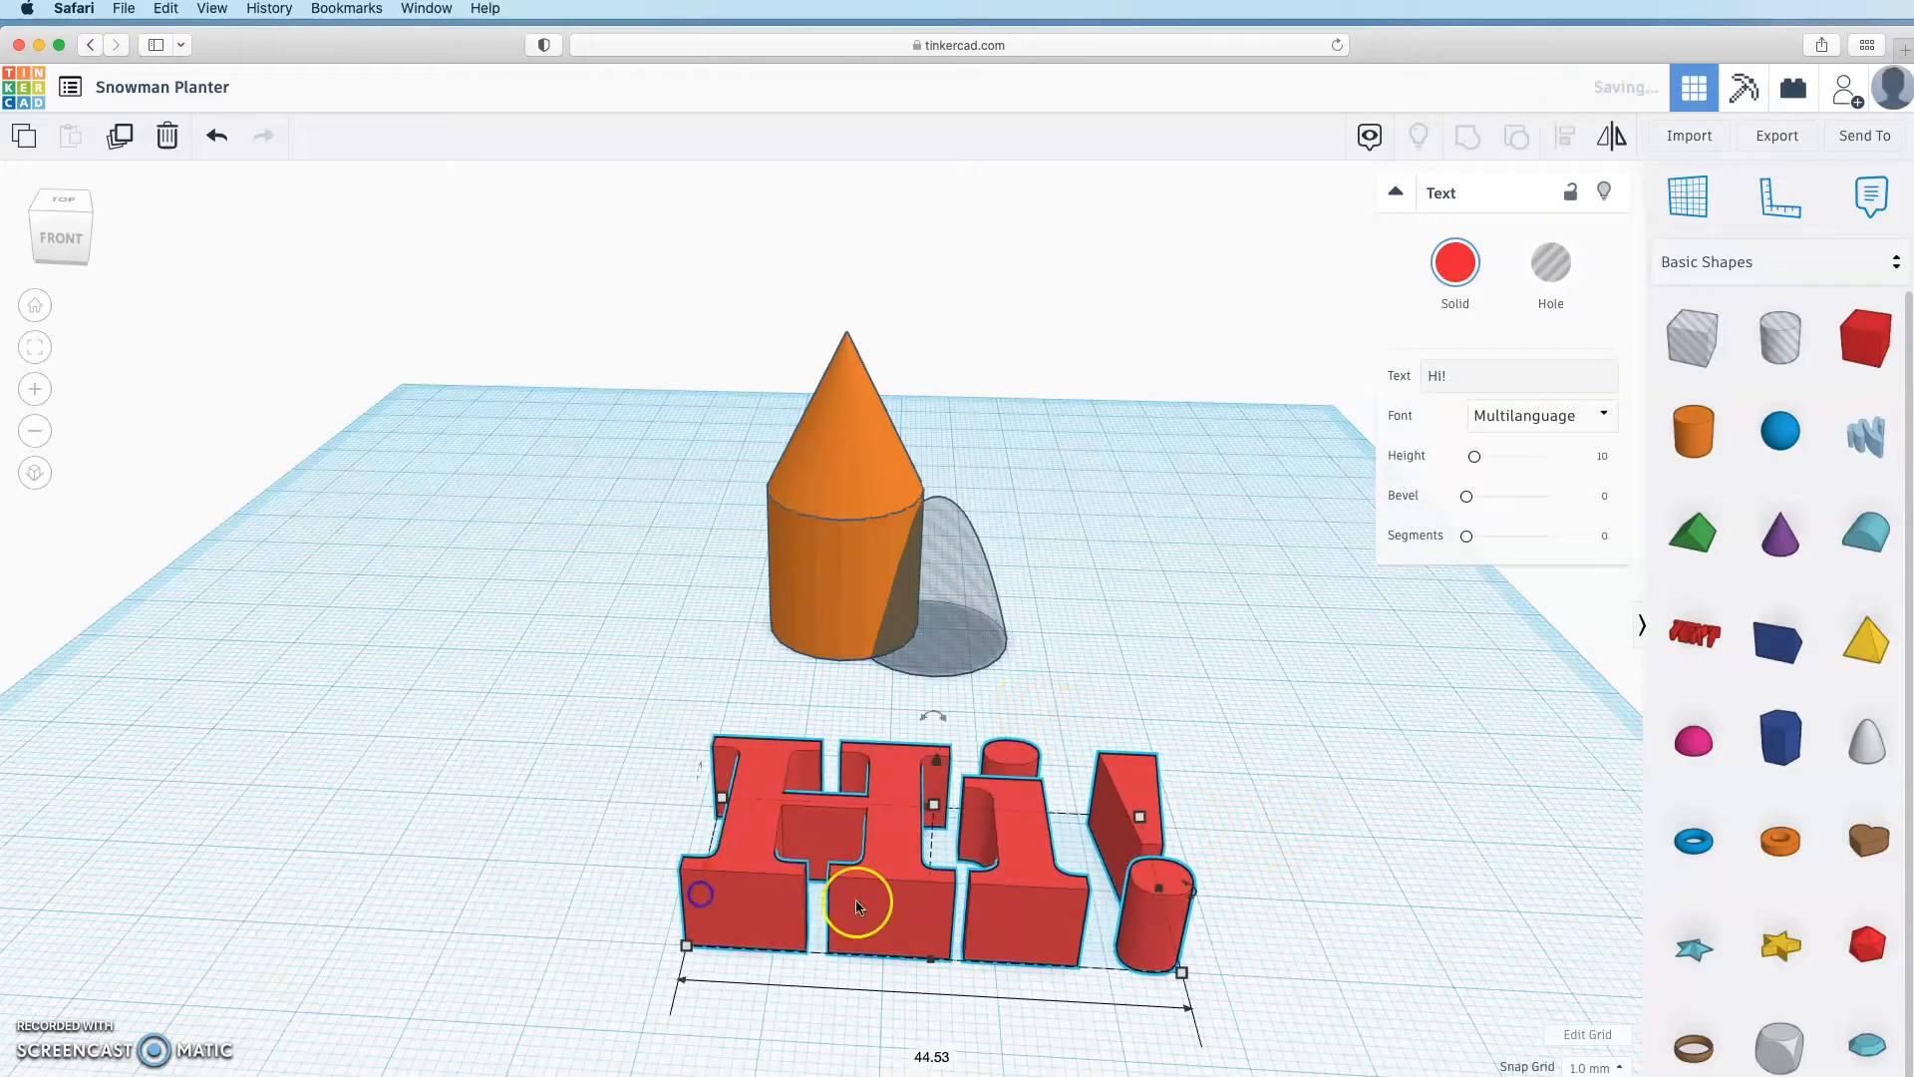
left_click(1552, 263)
left_click(1045, 812)
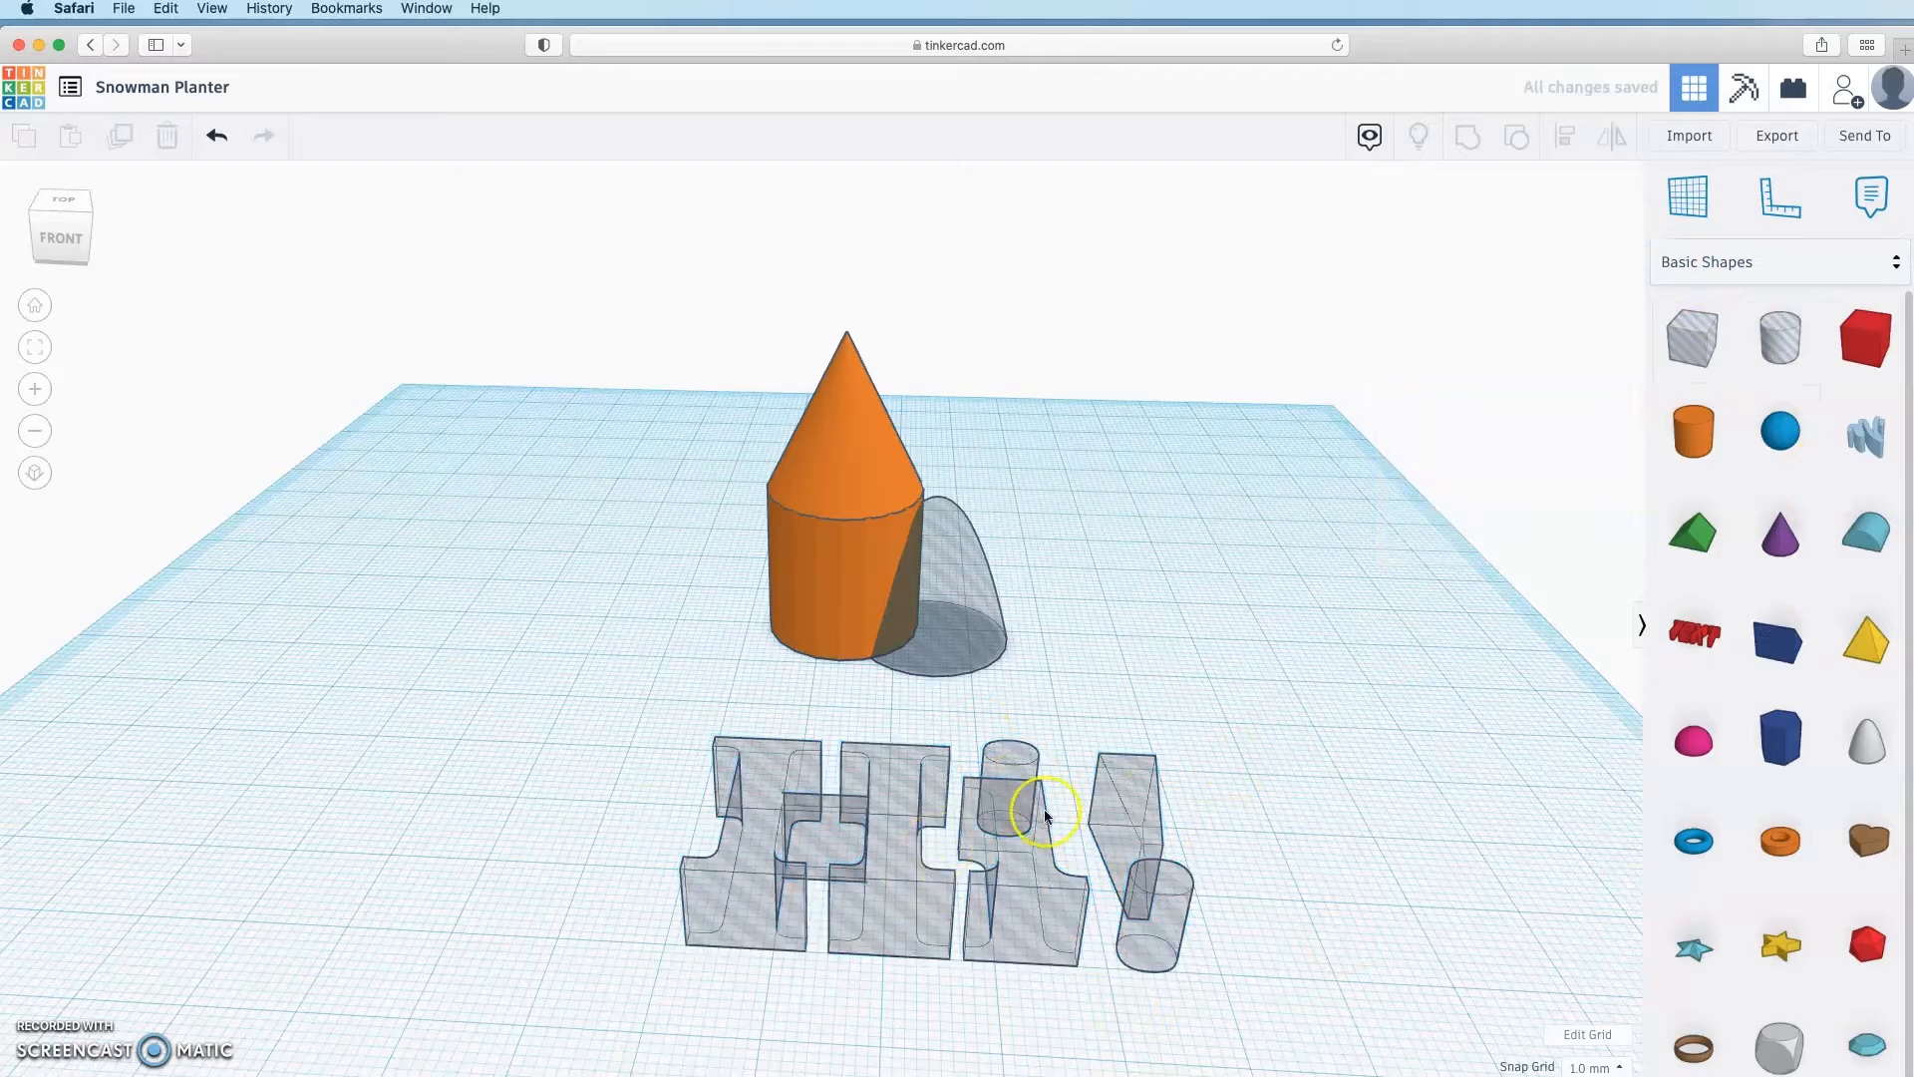
Step: Add a red box under the text, stretched to 92.00 long and 7.00 high
left_click_drag(1866, 339, 551, 855)
left_click_drag(663, 933, 1418, 963)
right_click_drag(1187, 967, 1087, 906)
left_click_drag(599, 843, 522, 874)
left_click_drag(613, 608, 628, 760)
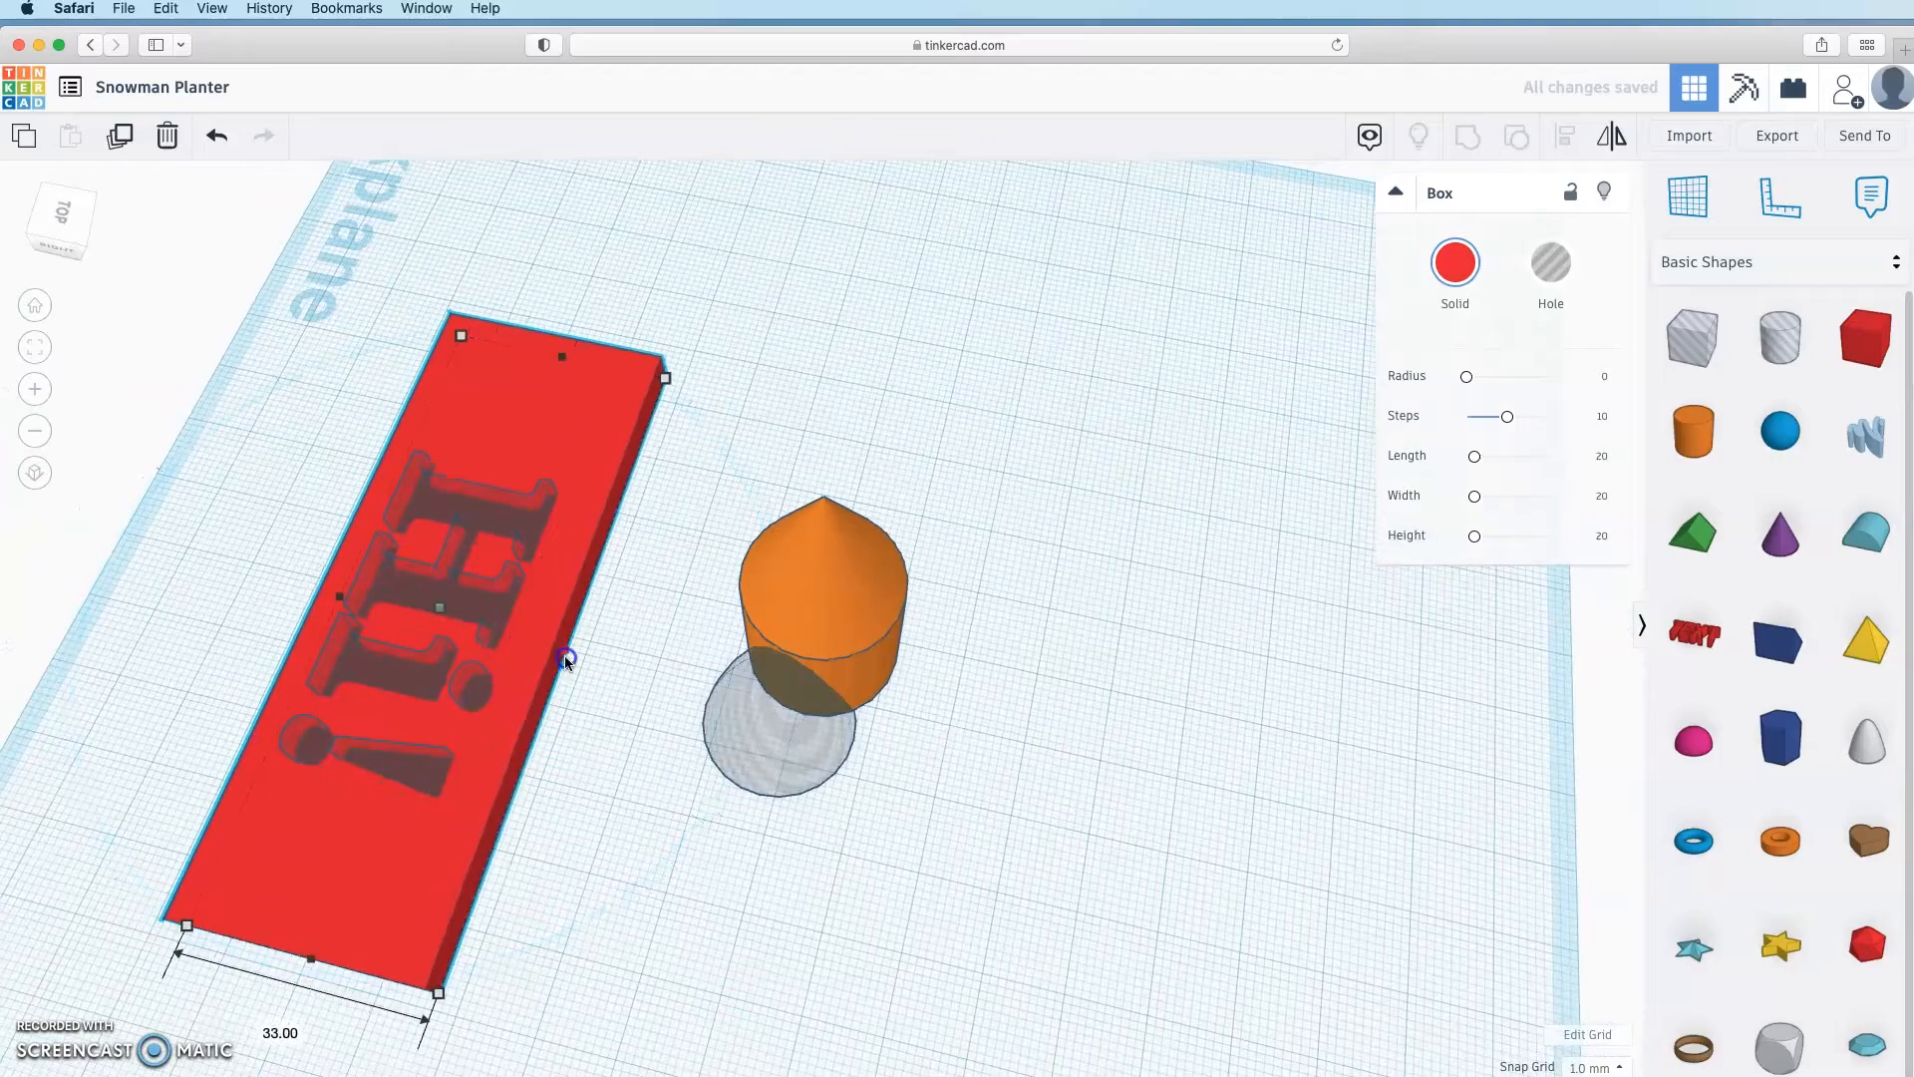
scroll(1311, 802, "up", 5)
scroll(1311, 803, "down", 10)
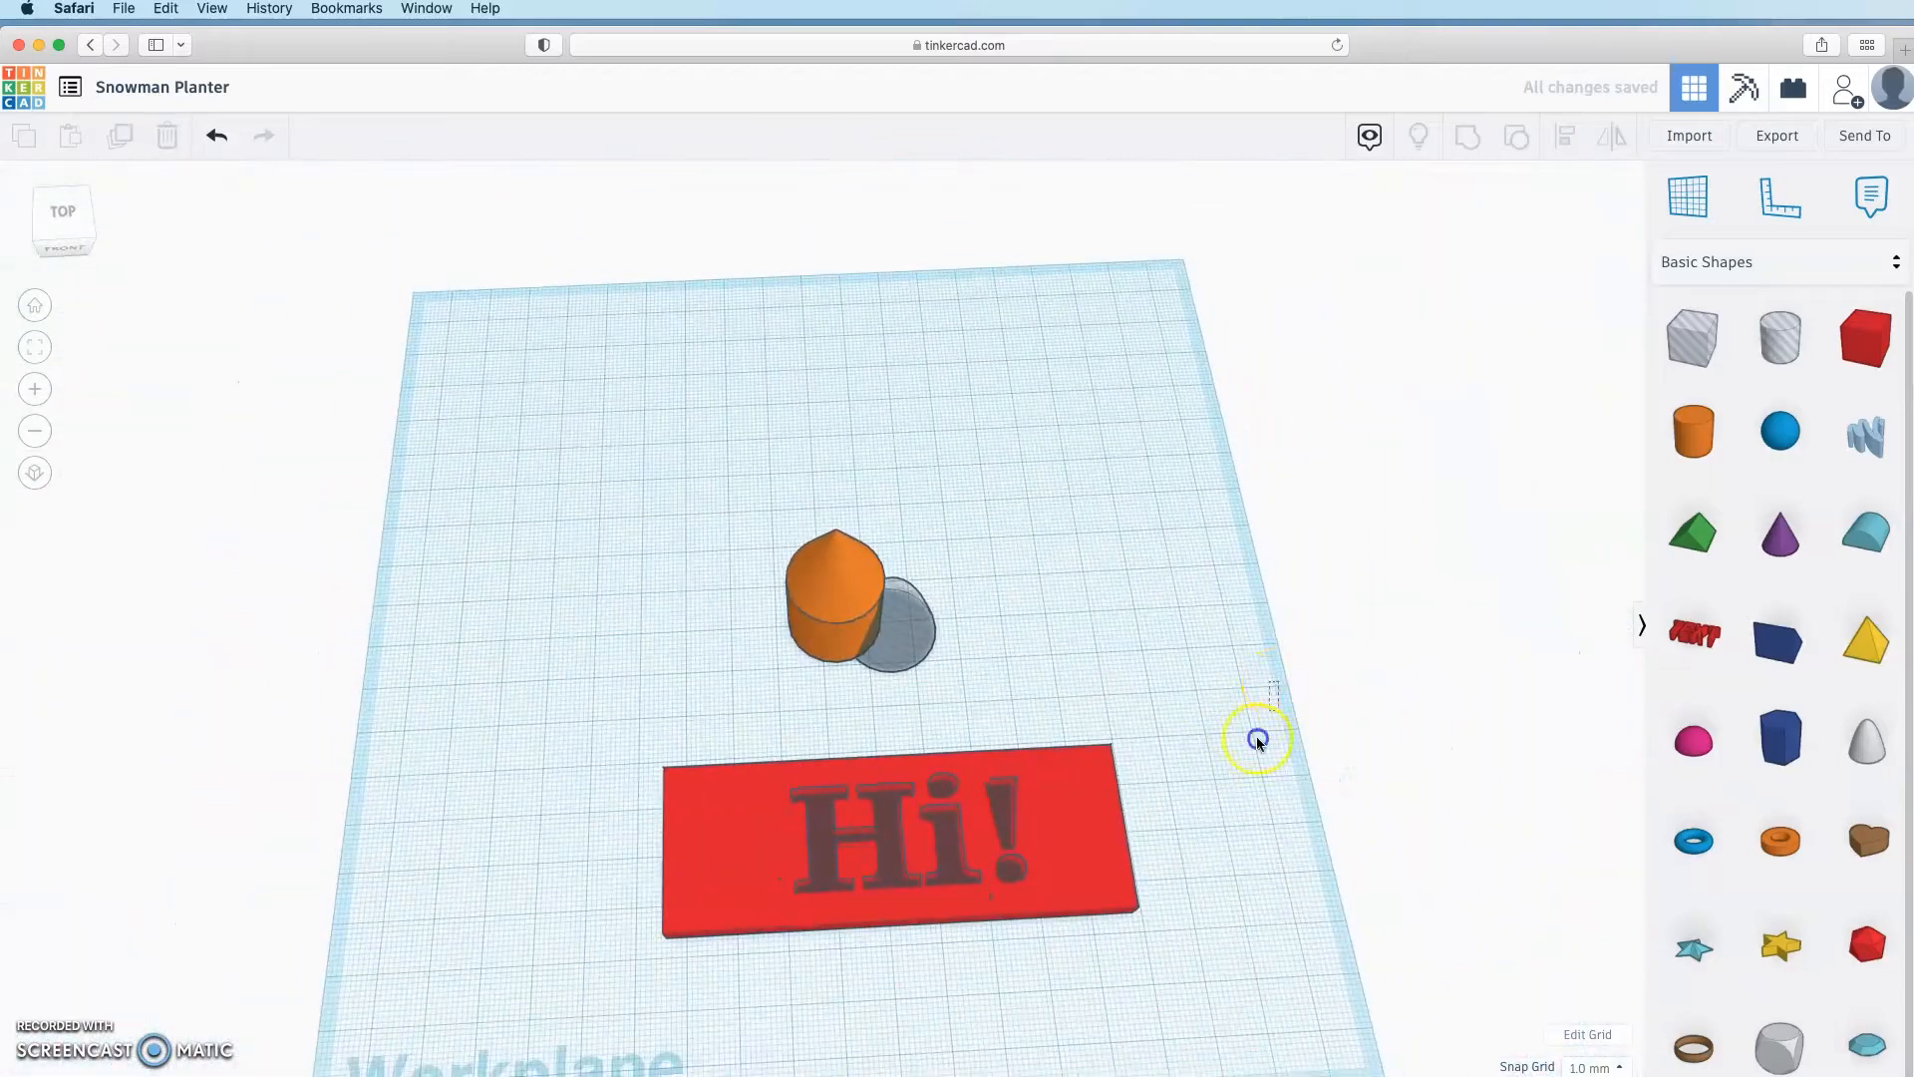
Step: Group the box with the Hi! hole to carve the word into the plate
left_click_drag(1278, 684, 564, 985)
left_click(1466, 135)
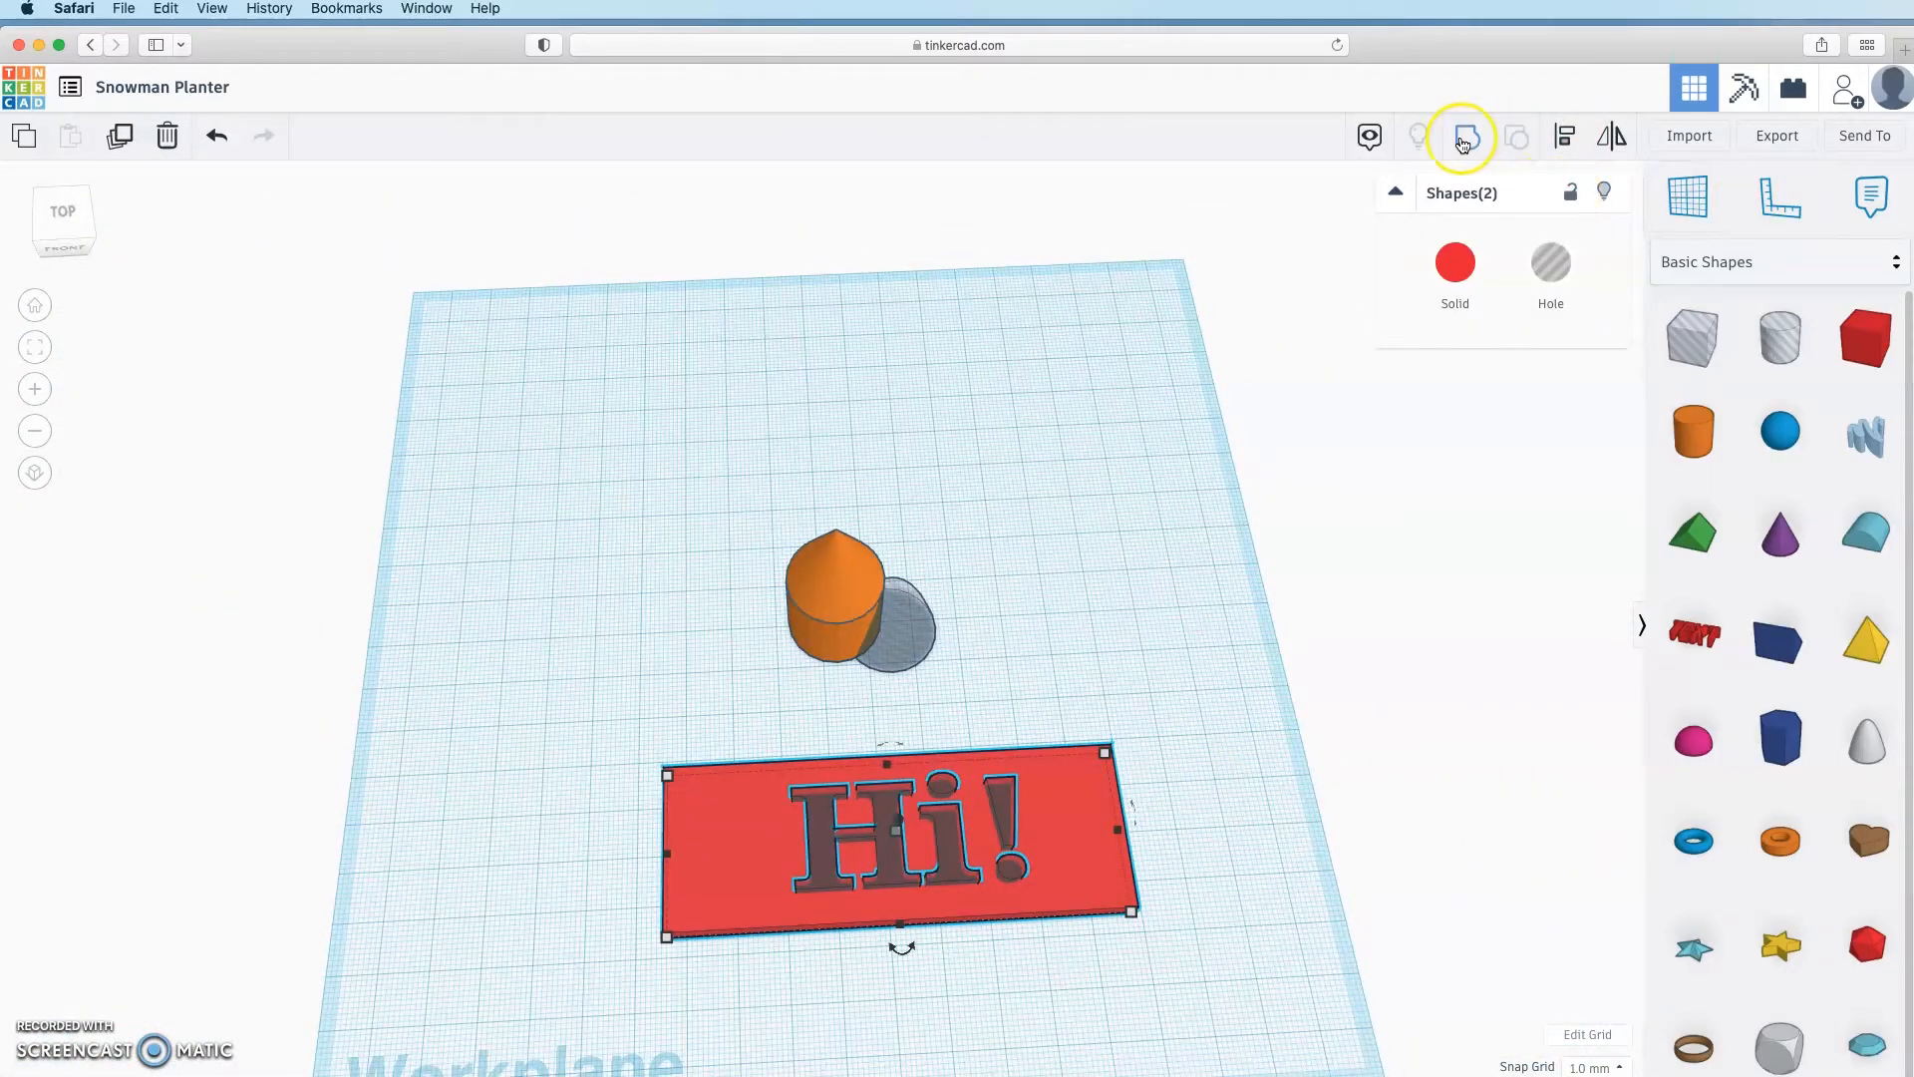
left_click(1578, 693)
right_click_drag(1283, 873, 1266, 965)
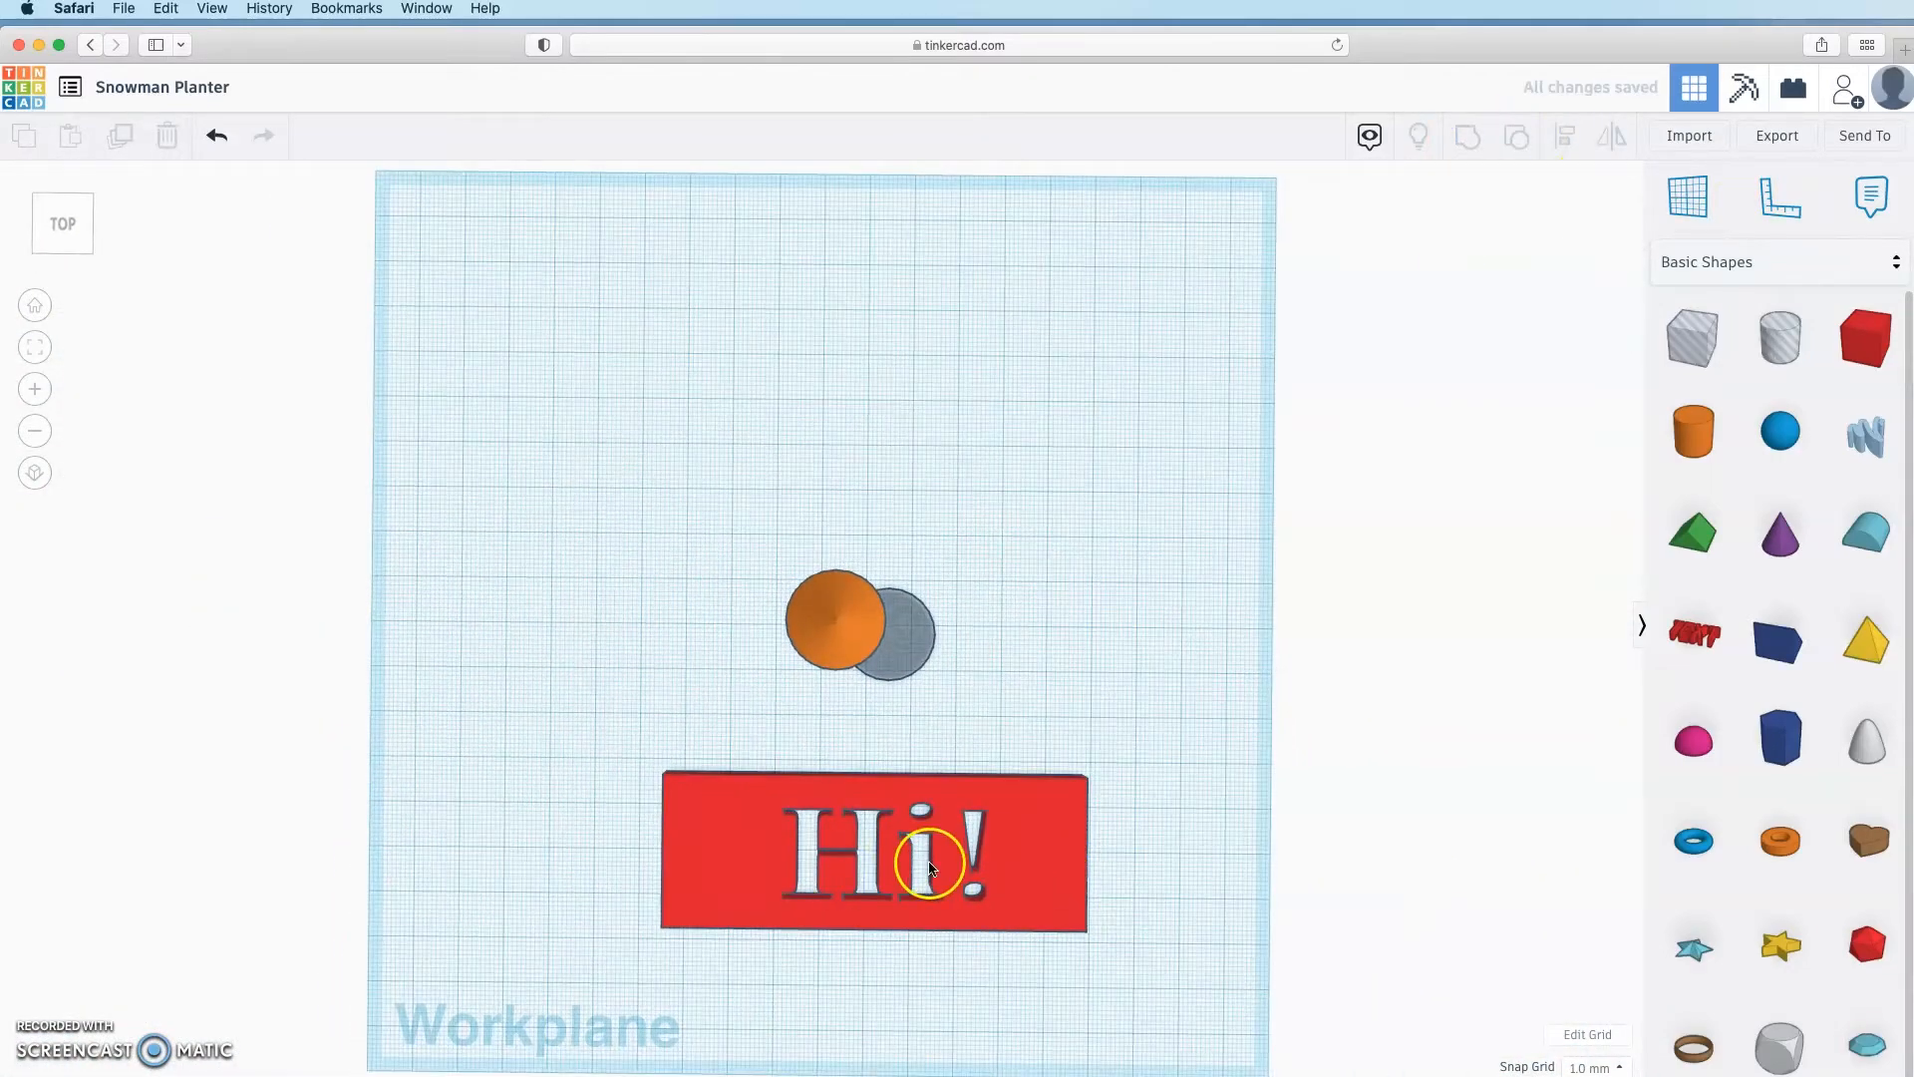
right_click_drag(1213, 856, 1205, 760)
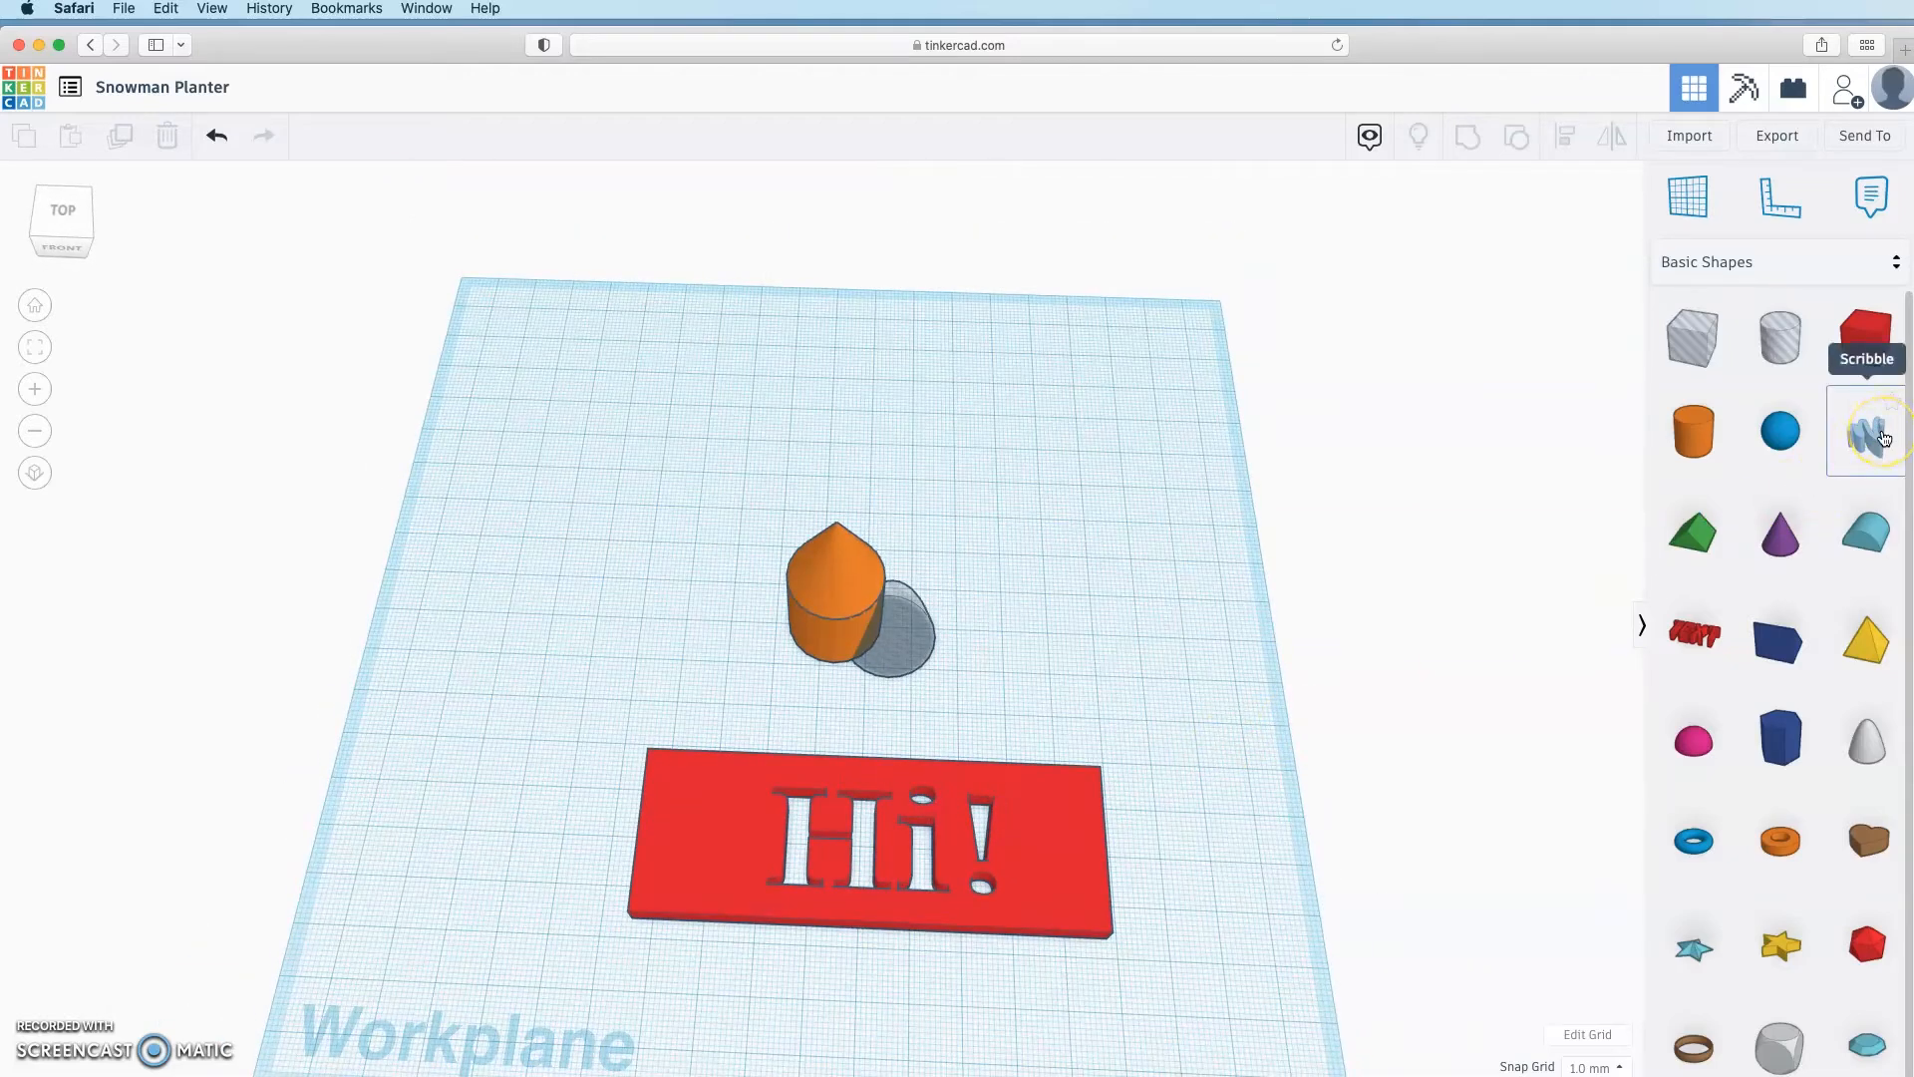
Step: Draw a closed freehand outline in the Scribble editor, cutting and redrawing part, then finish
mouse_move(1883, 438)
left_mouse_down()
mouse_move(1122, 492)
mouse_move(979, 447)
left_mouse_up()
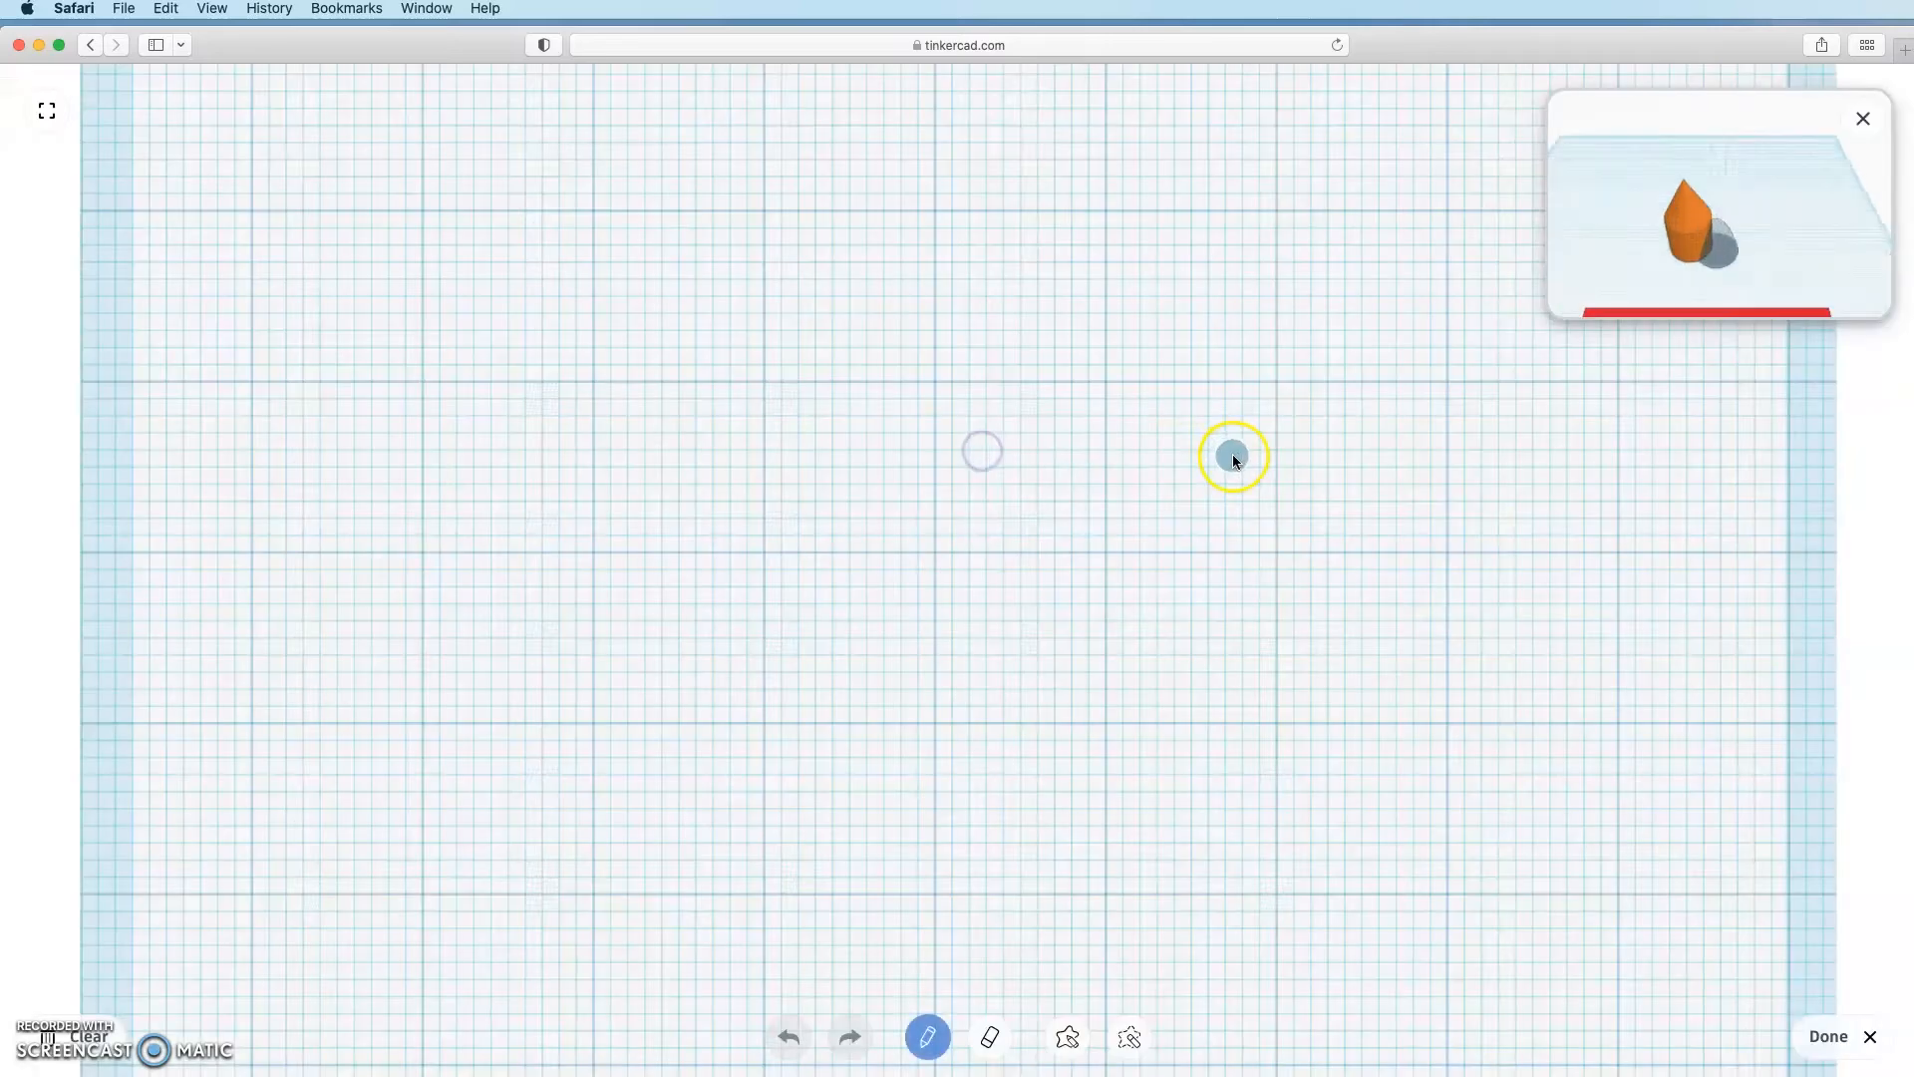
mouse_move(538, 464)
left_mouse_down()
mouse_move(602, 395)
mouse_move(787, 387)
mouse_move(1145, 560)
mouse_move(440, 538)
mouse_move(527, 469)
left_mouse_up()
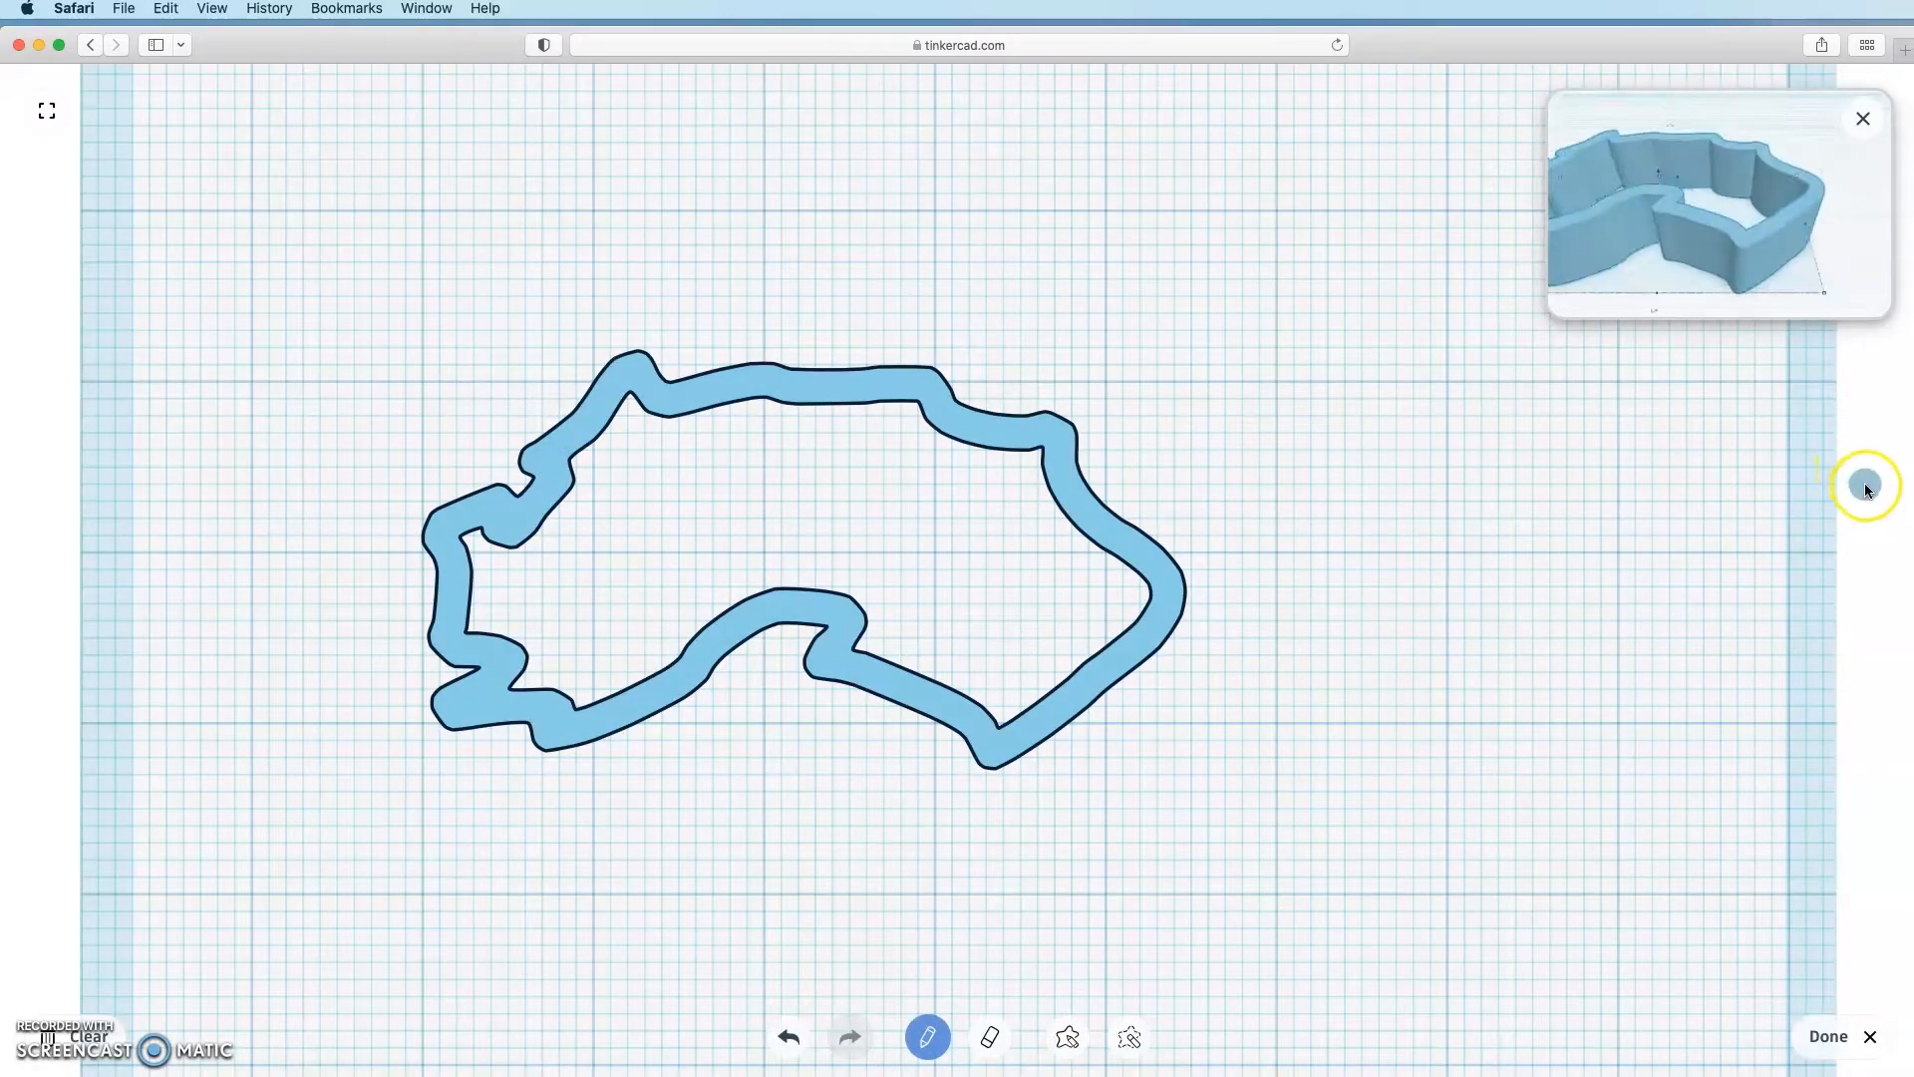
left_click(1129, 1037)
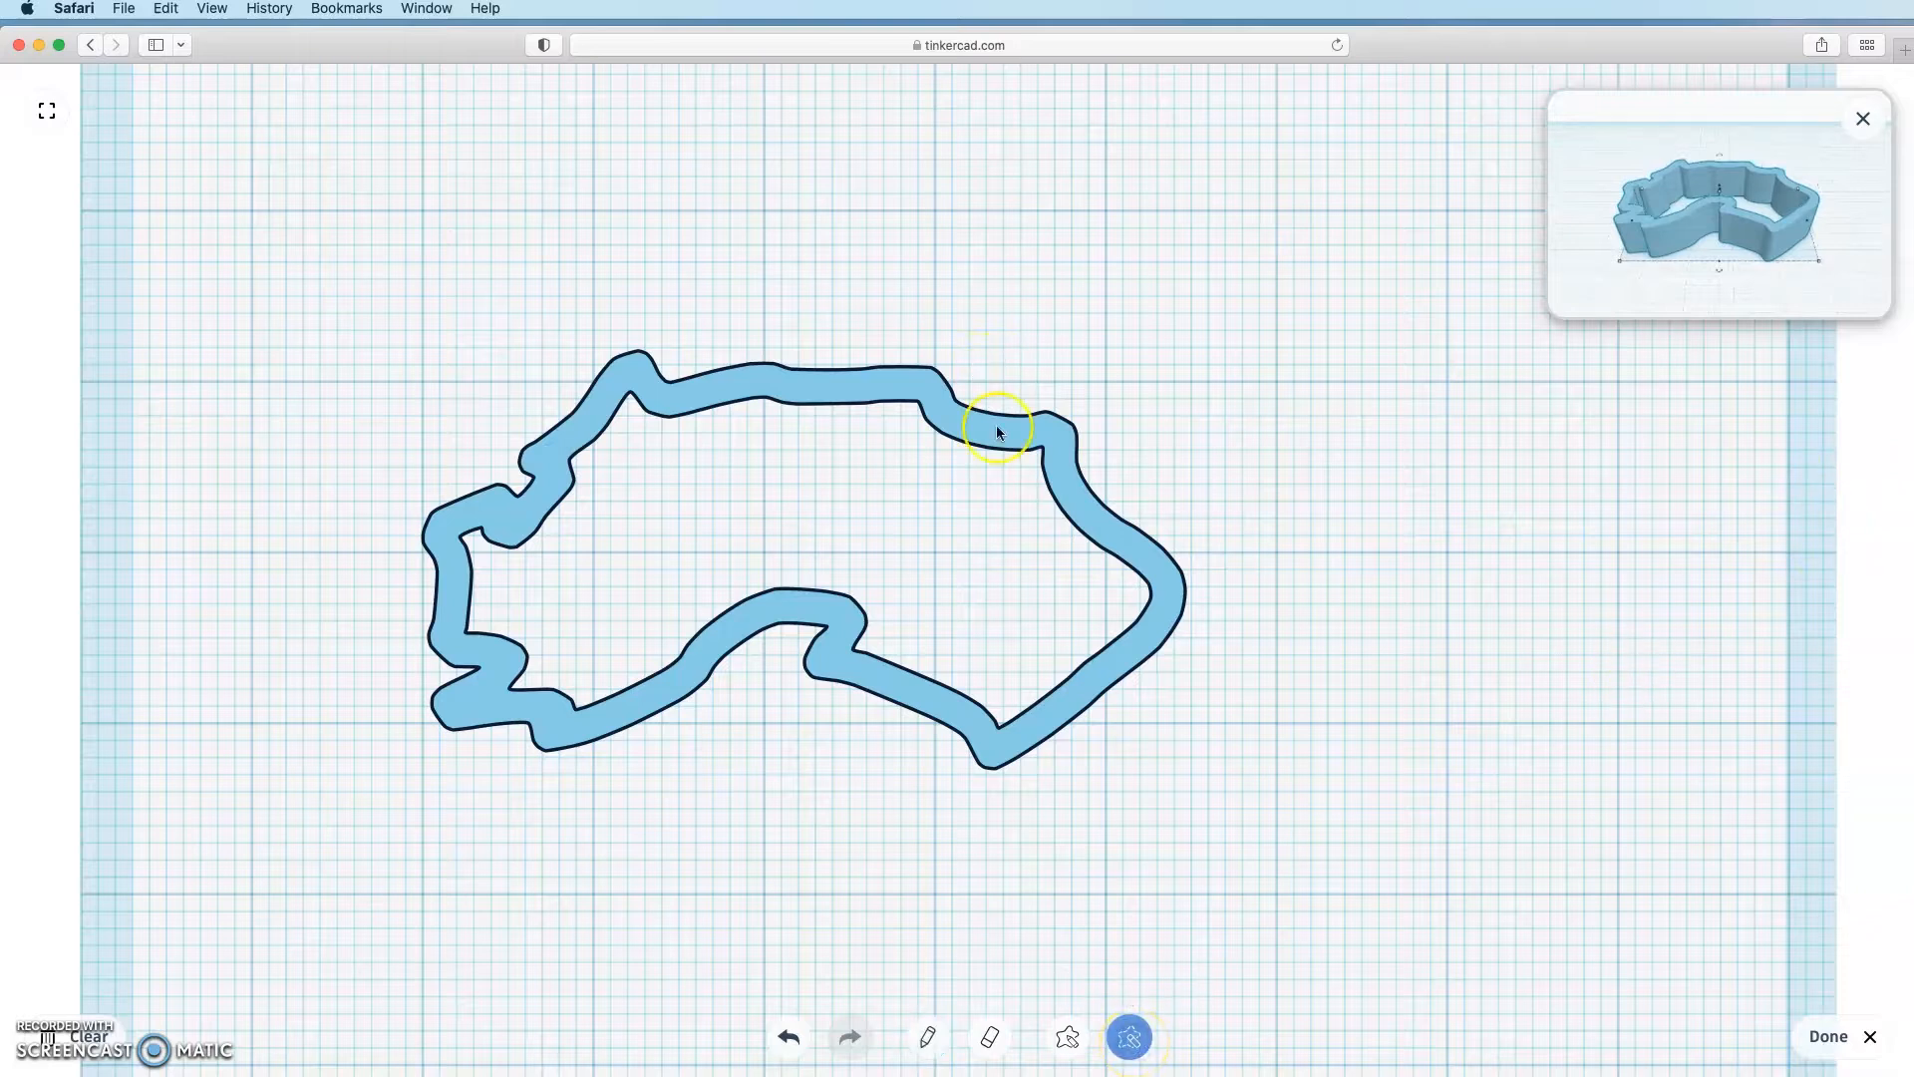
mouse_move(1007, 443)
left_mouse_down()
mouse_move(1077, 476)
mouse_move(1026, 414)
mouse_move(1167, 333)
mouse_move(1091, 501)
left_mouse_up()
left_click(990, 1037)
left_click(932, 1037)
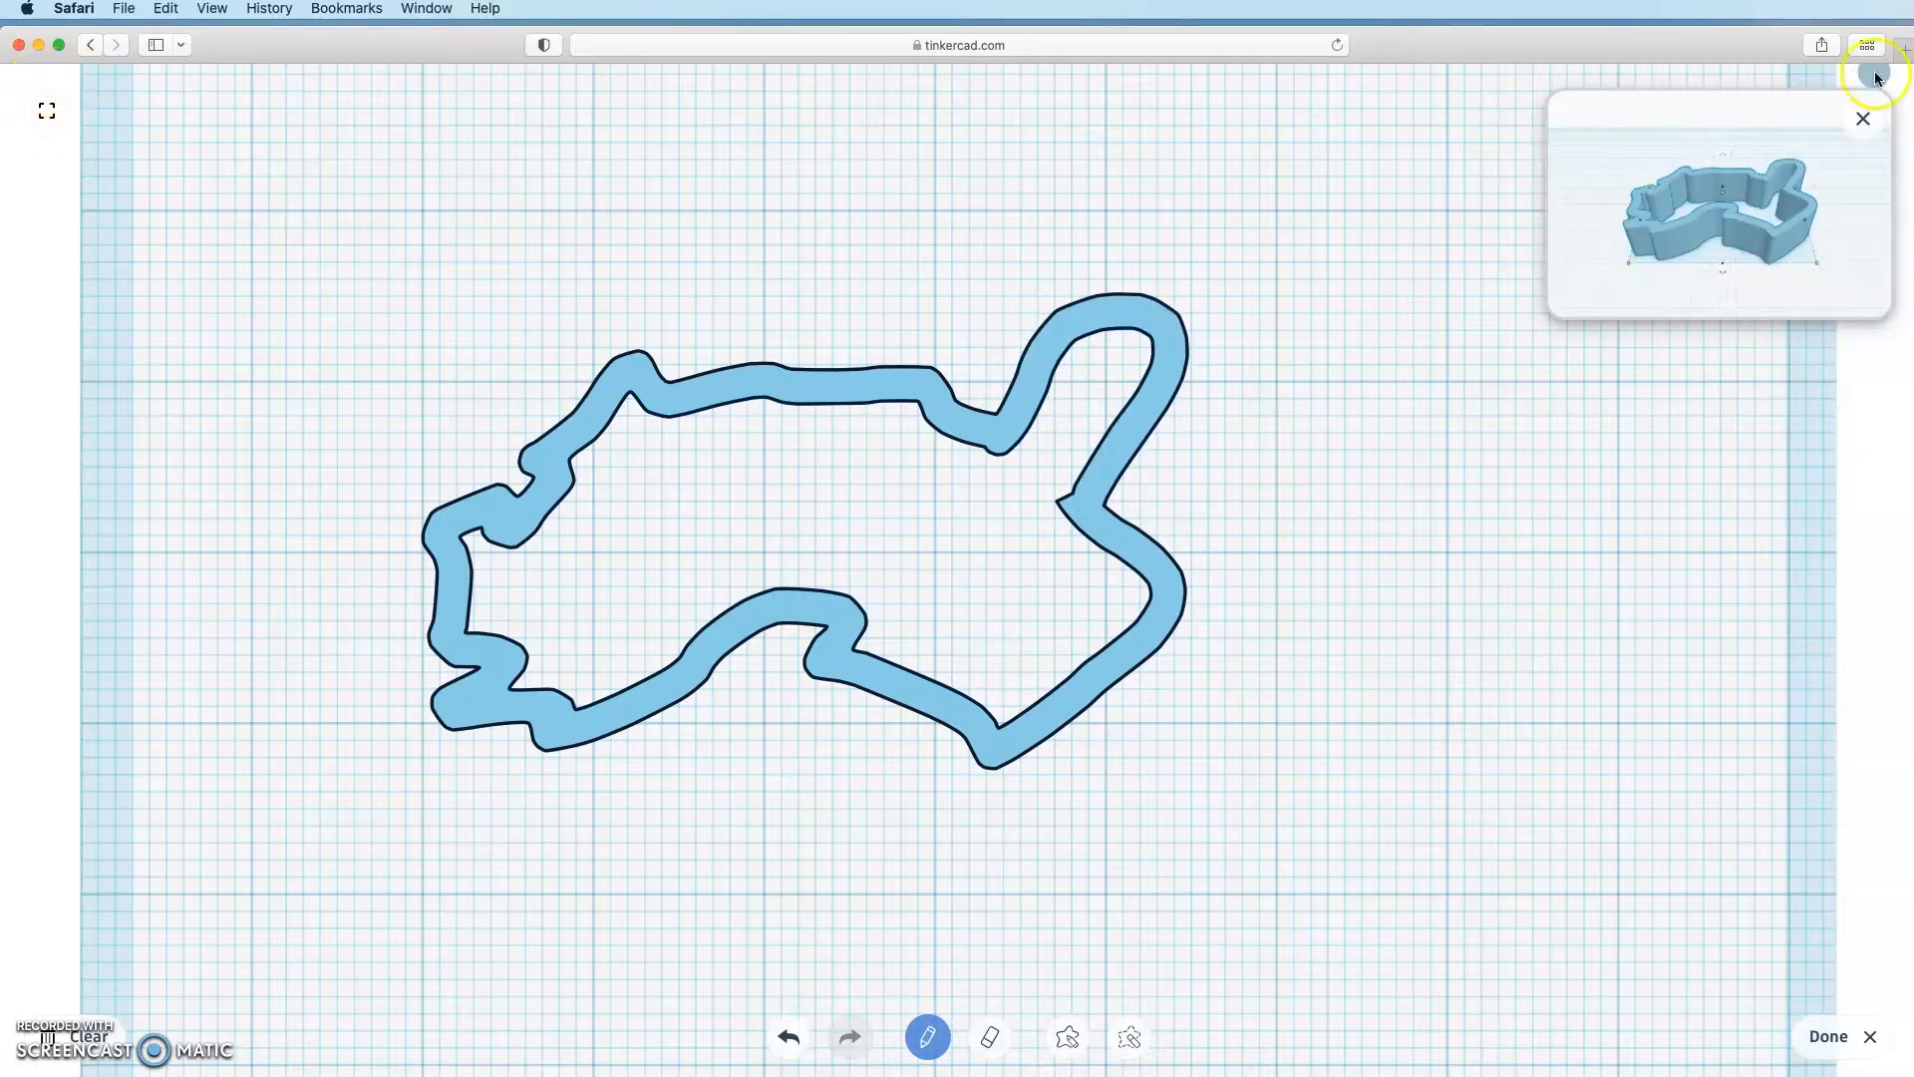
left_click(1863, 120)
left_click(1829, 1036)
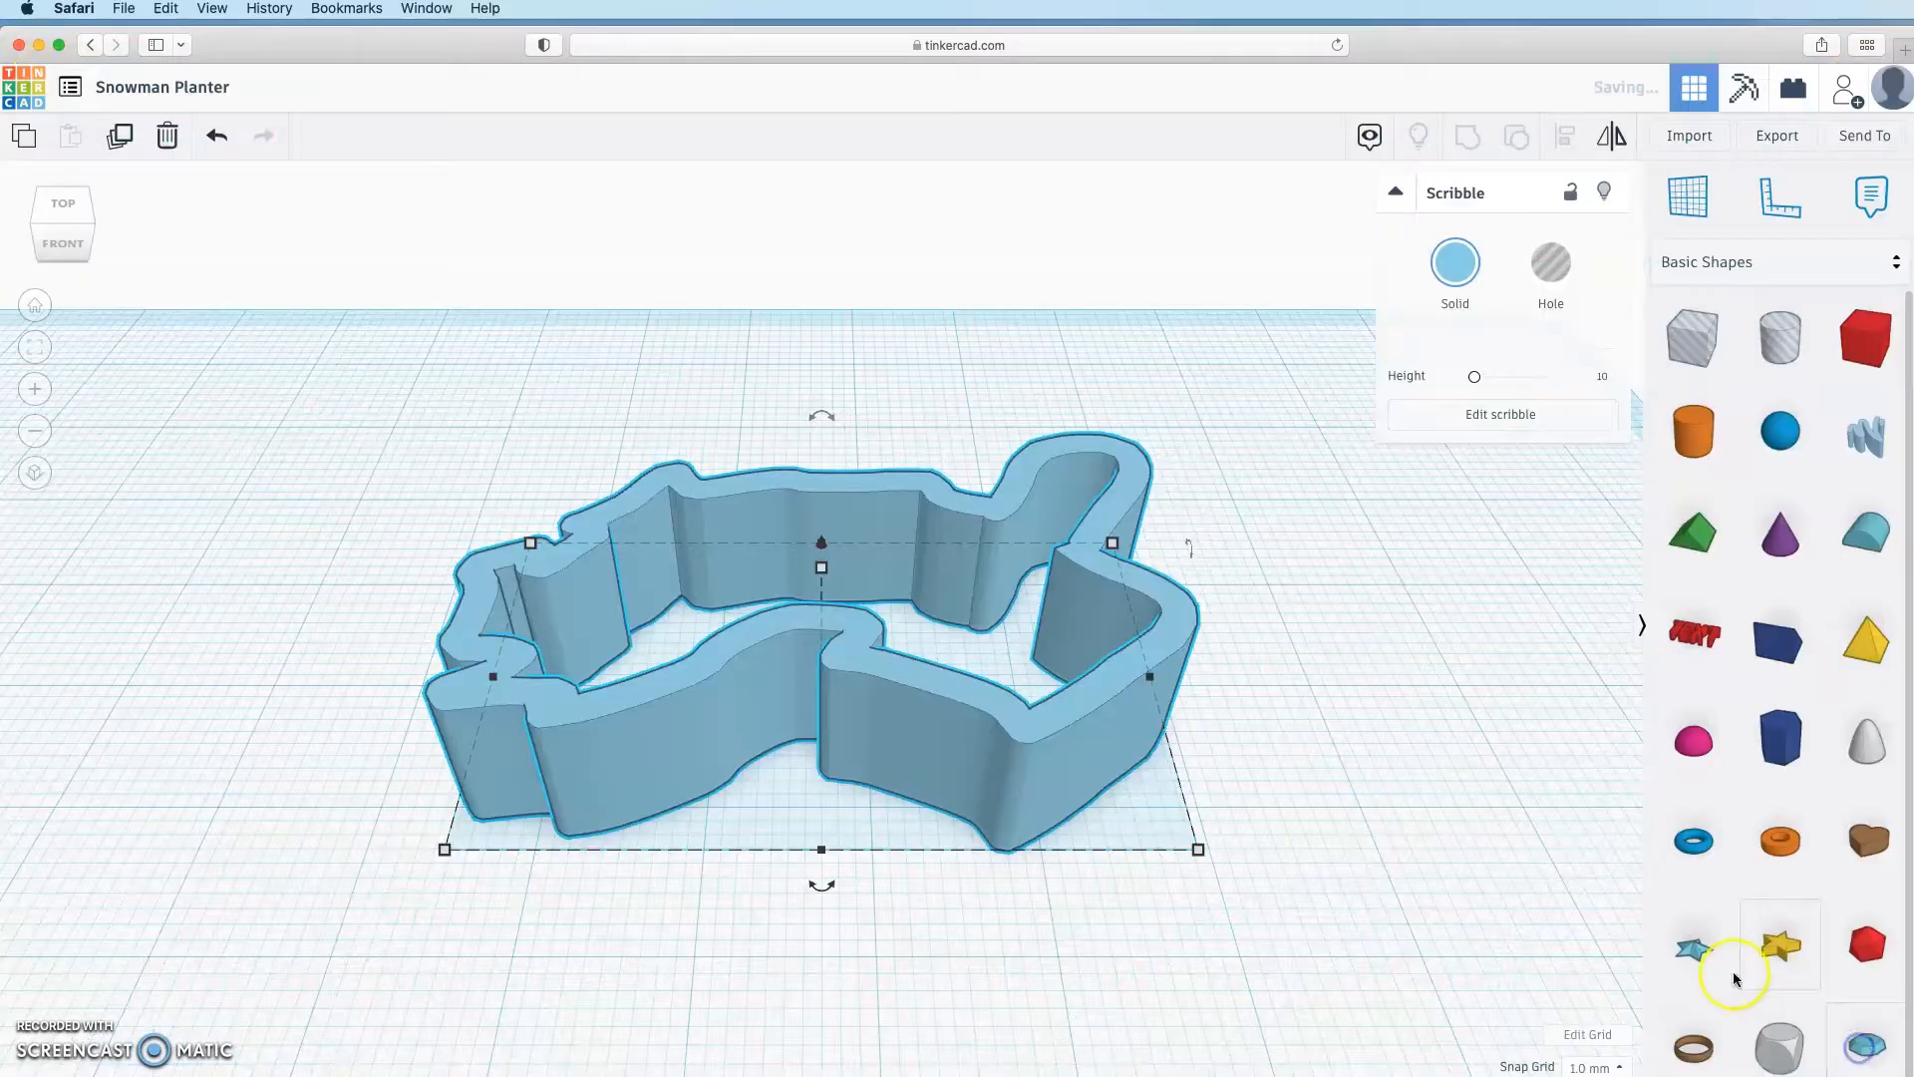
Step: Make the scribble 11.00 tall and narrower, leaving the workplane empty afterwards
left_click(693, 738)
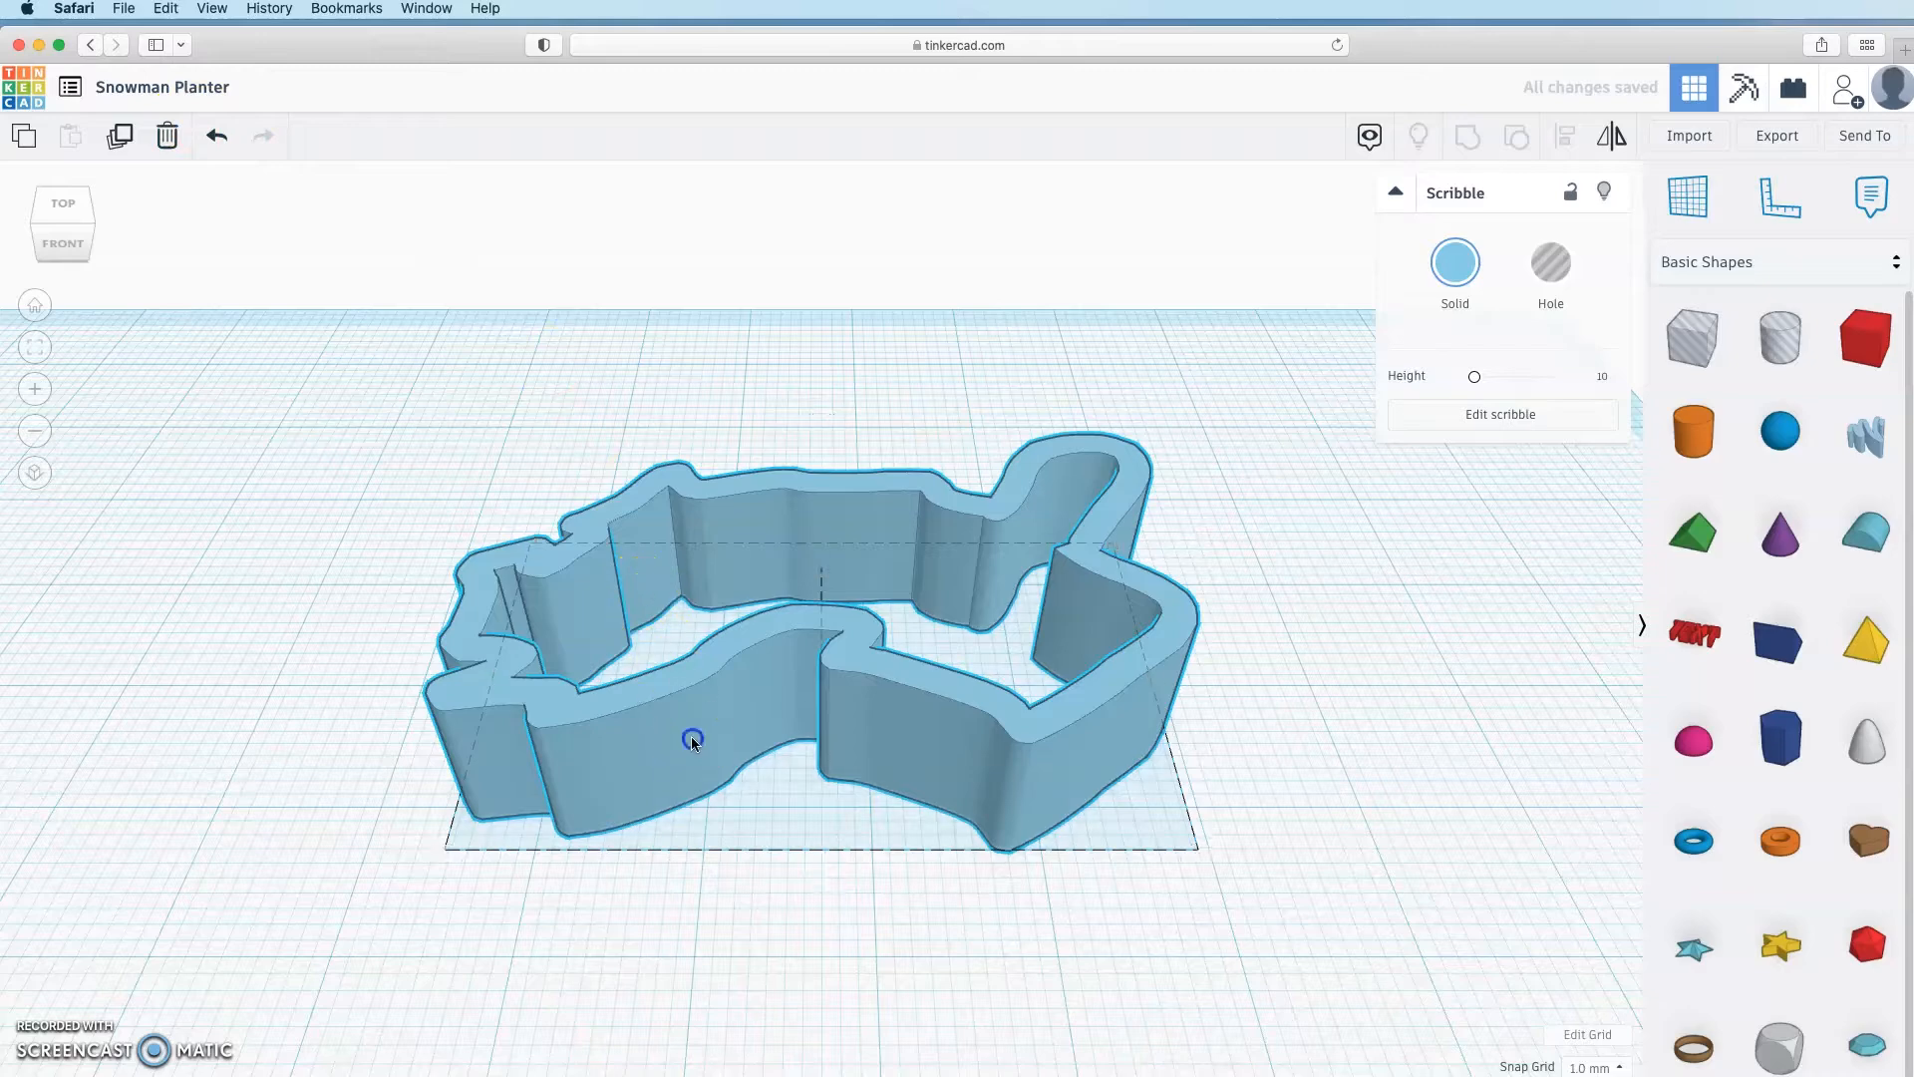
mouse_move(842, 579)
left_mouse_down()
mouse_move(833, 465)
mouse_move(850, 542)
mouse_move(893, 556)
left_mouse_up()
mouse_move(1176, 859)
left_mouse_down()
mouse_move(1260, 858)
mouse_move(910, 877)
mouse_move(1260, 859)
mouse_move(1103, 860)
left_mouse_up()
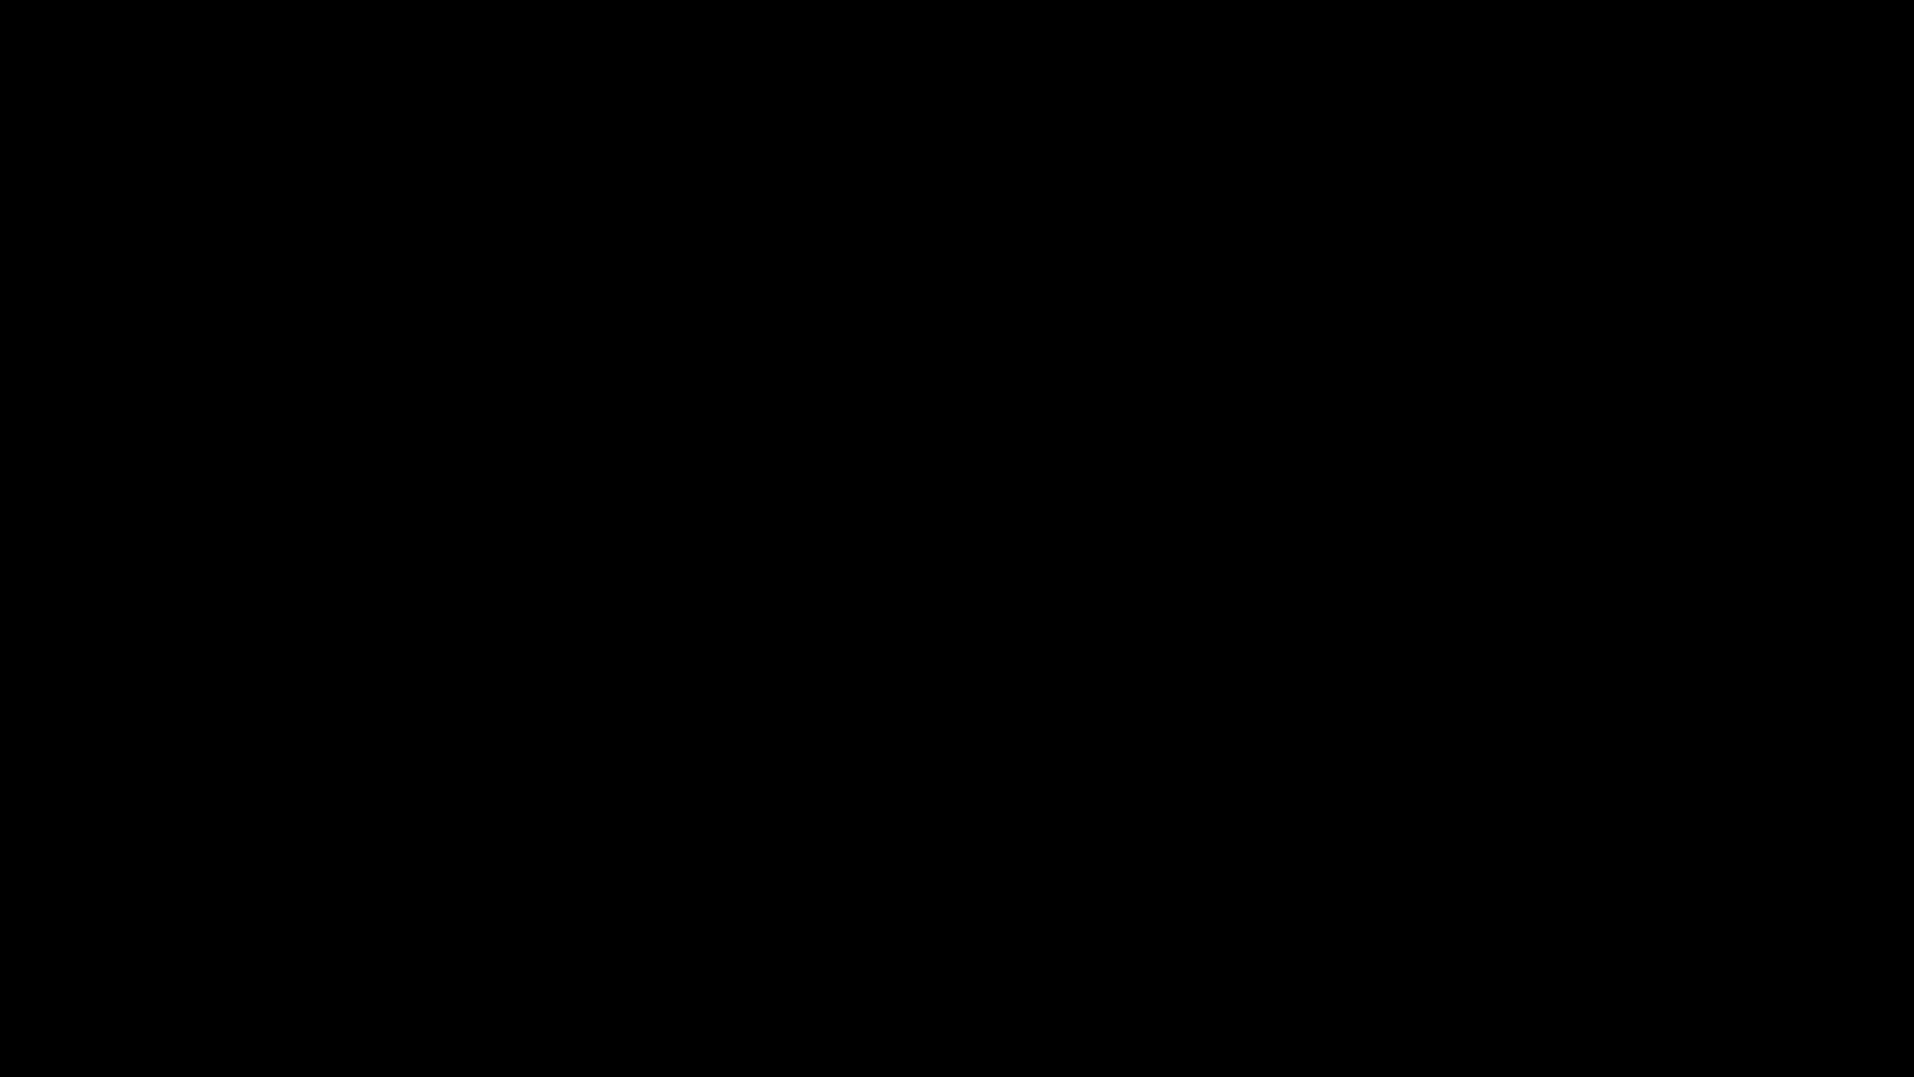
left_click(586, 903)
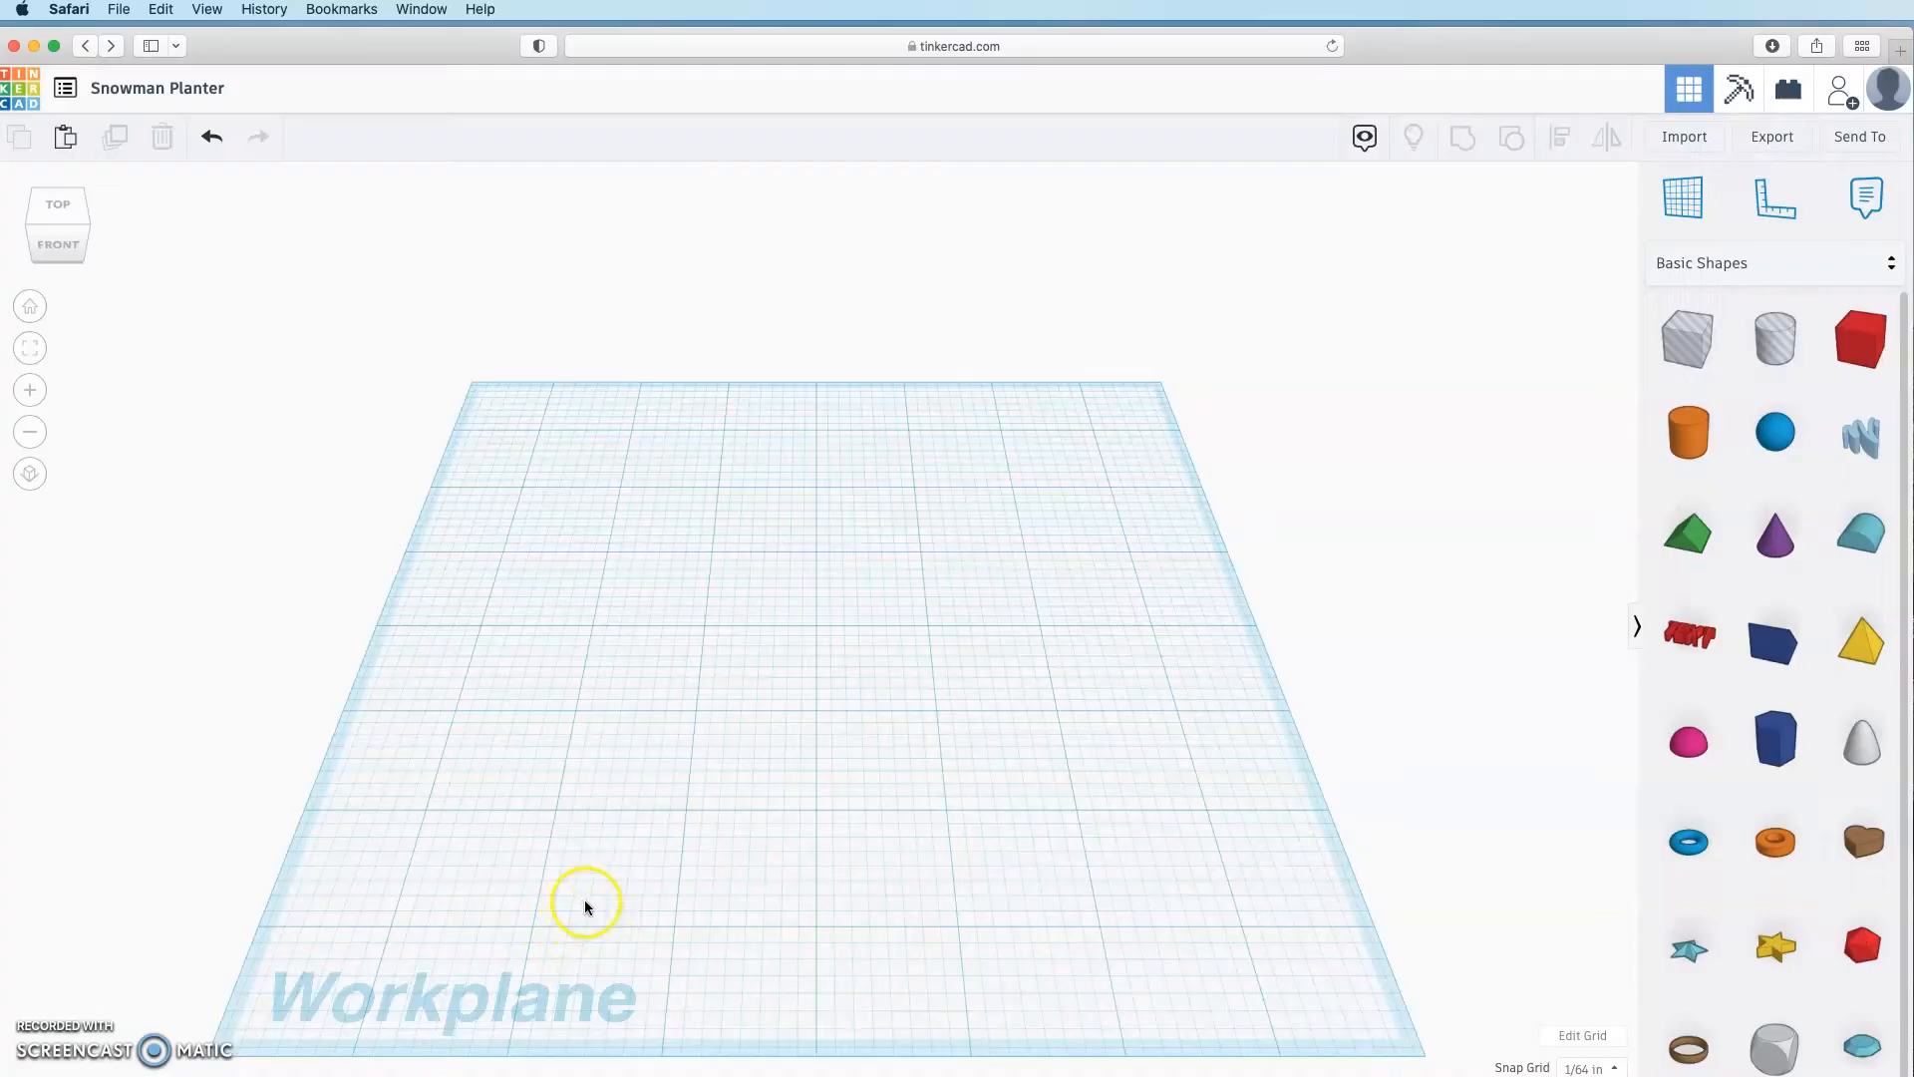
Step: Set the grid units to Inches and update the grid
left_click(1574, 1037)
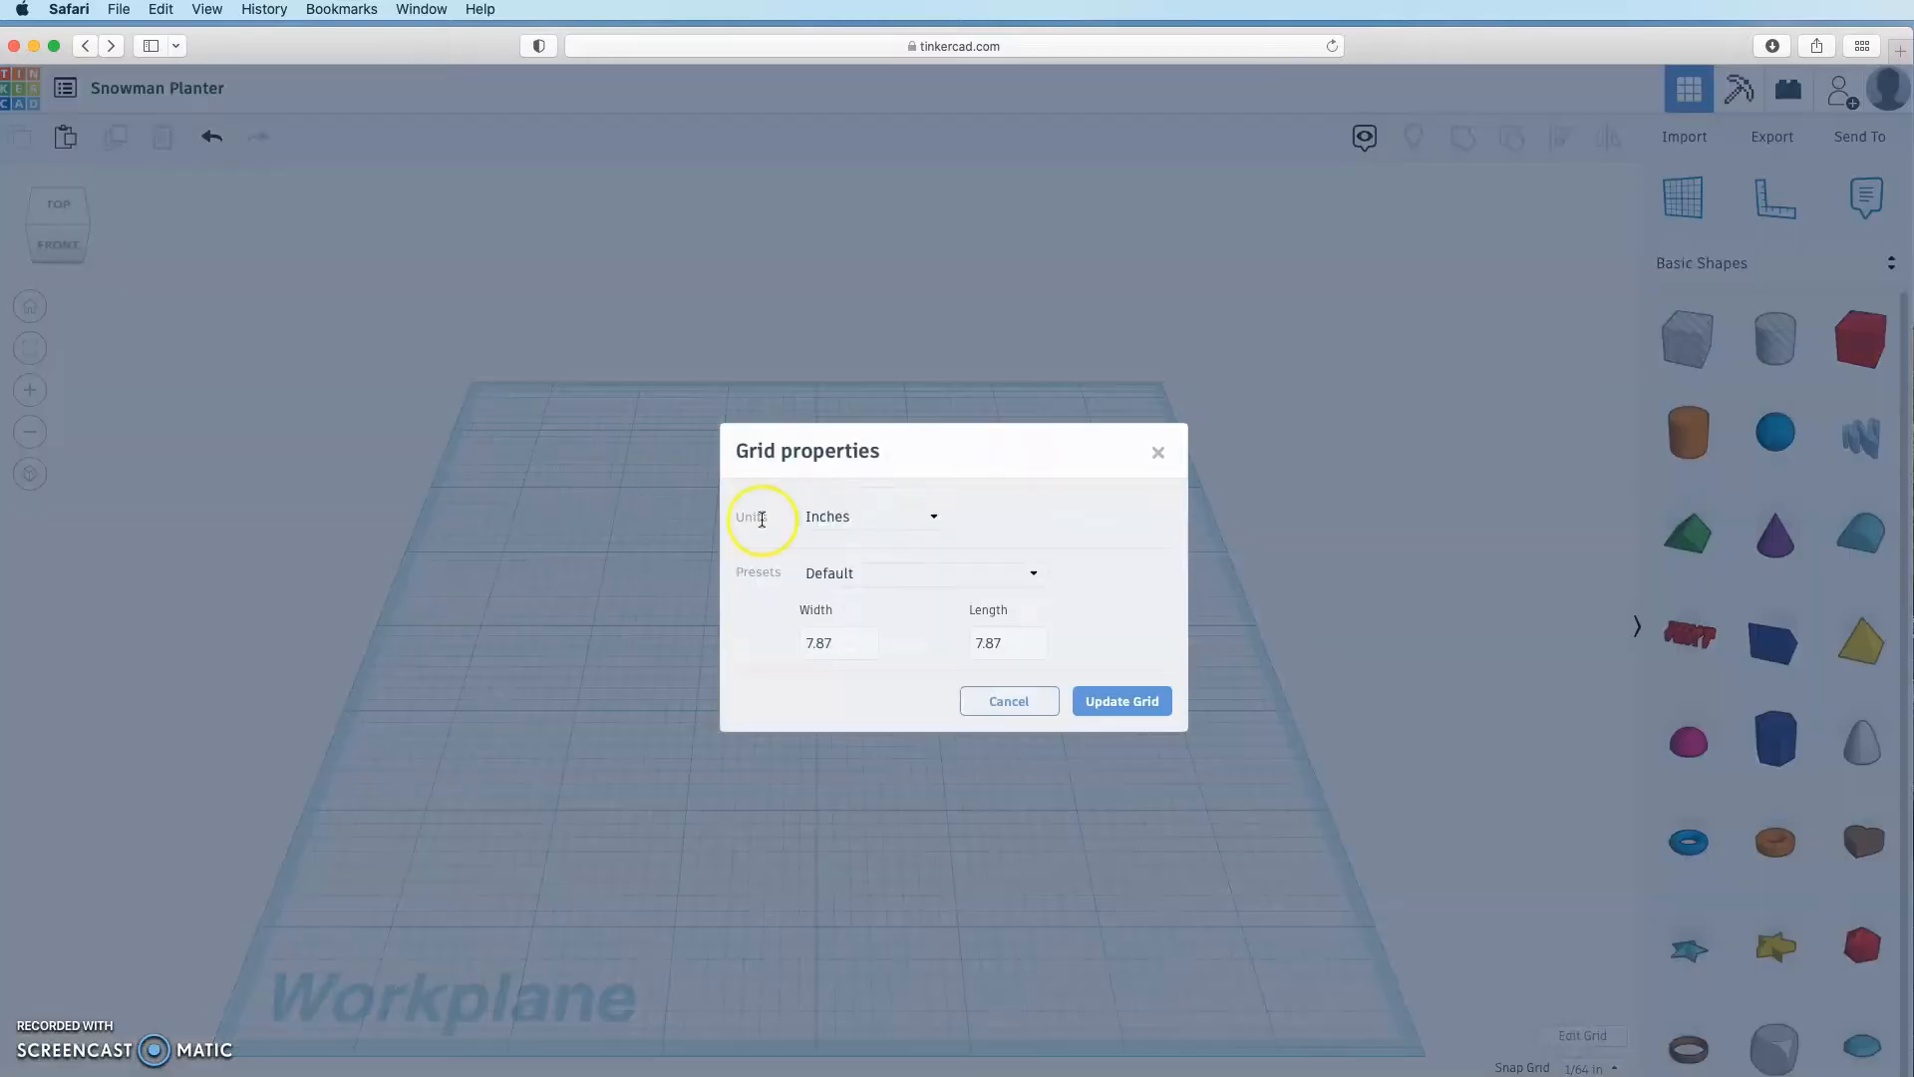
left_click(849, 517)
left_click(829, 583)
left_click(1133, 704)
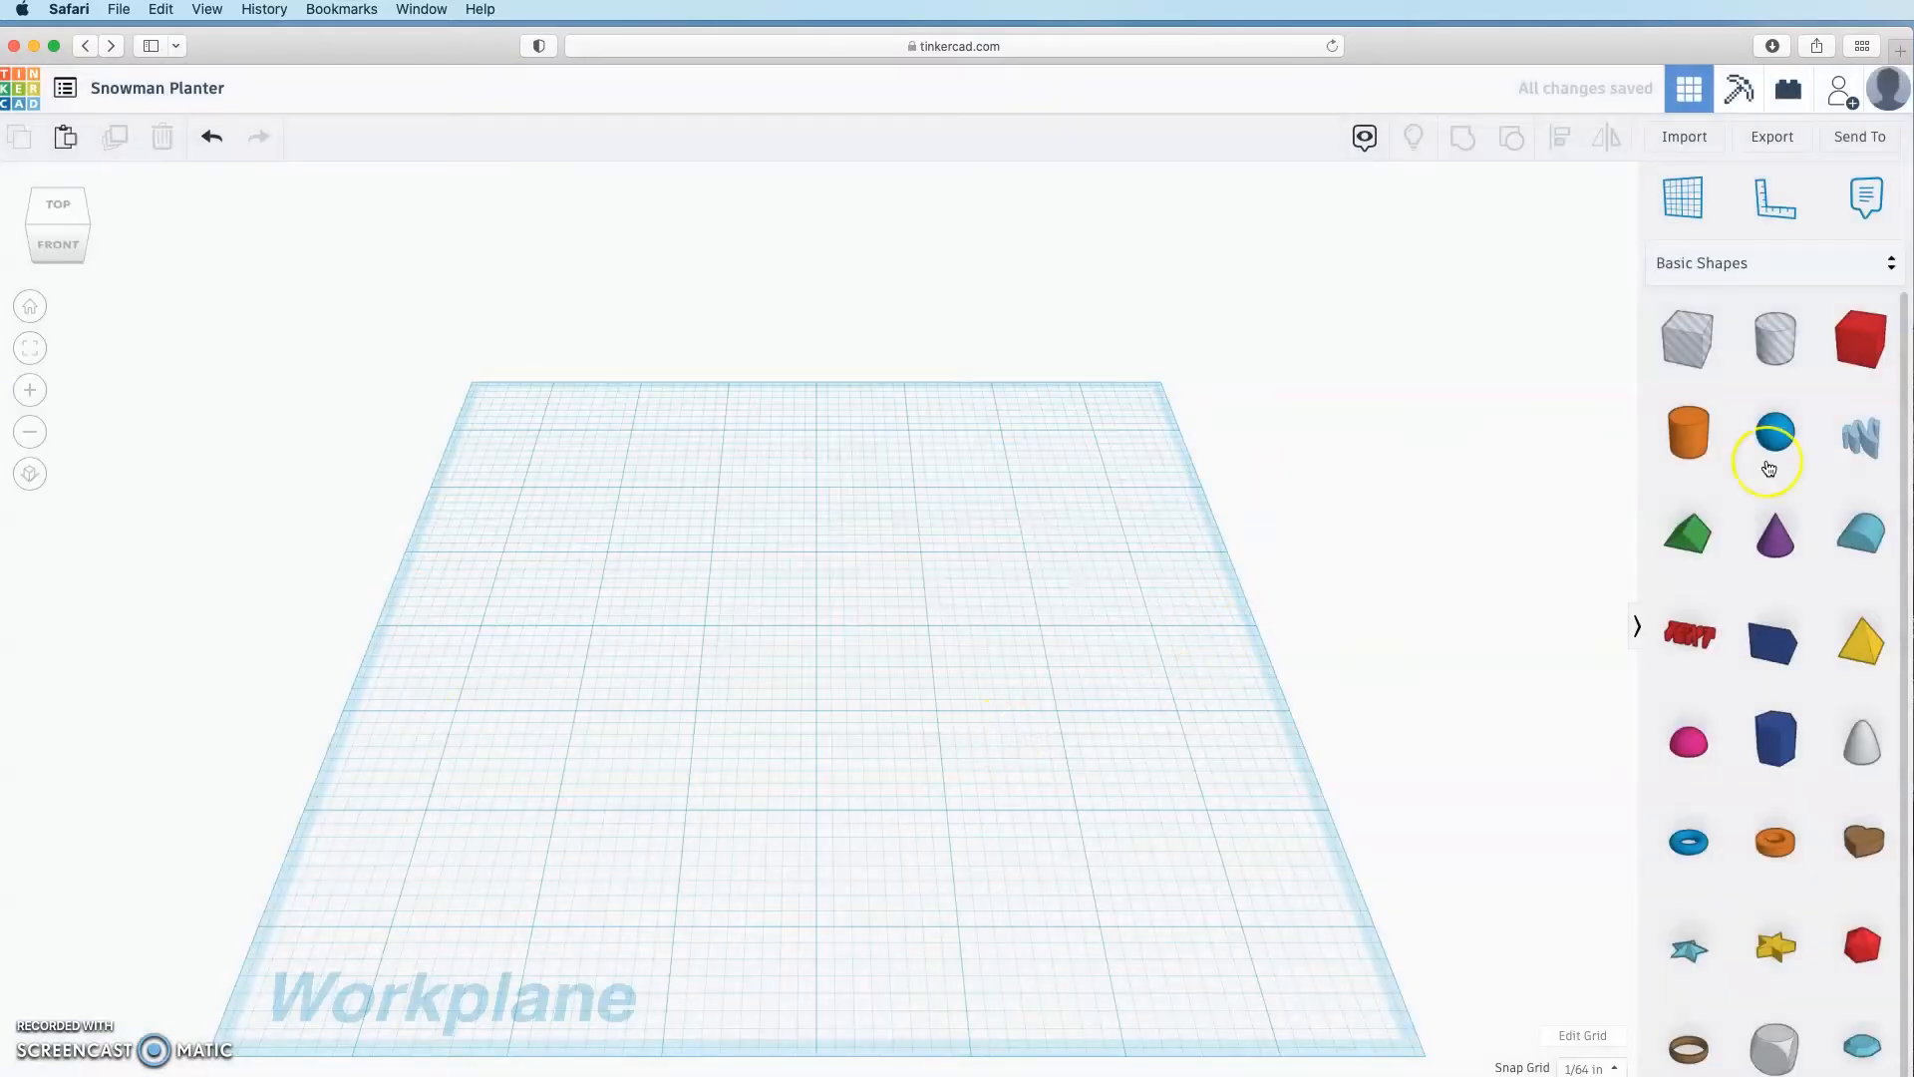
Step: Add a sphere and size it 6 × 6 × 6 inches
left_click_drag(1769, 468, 818, 650)
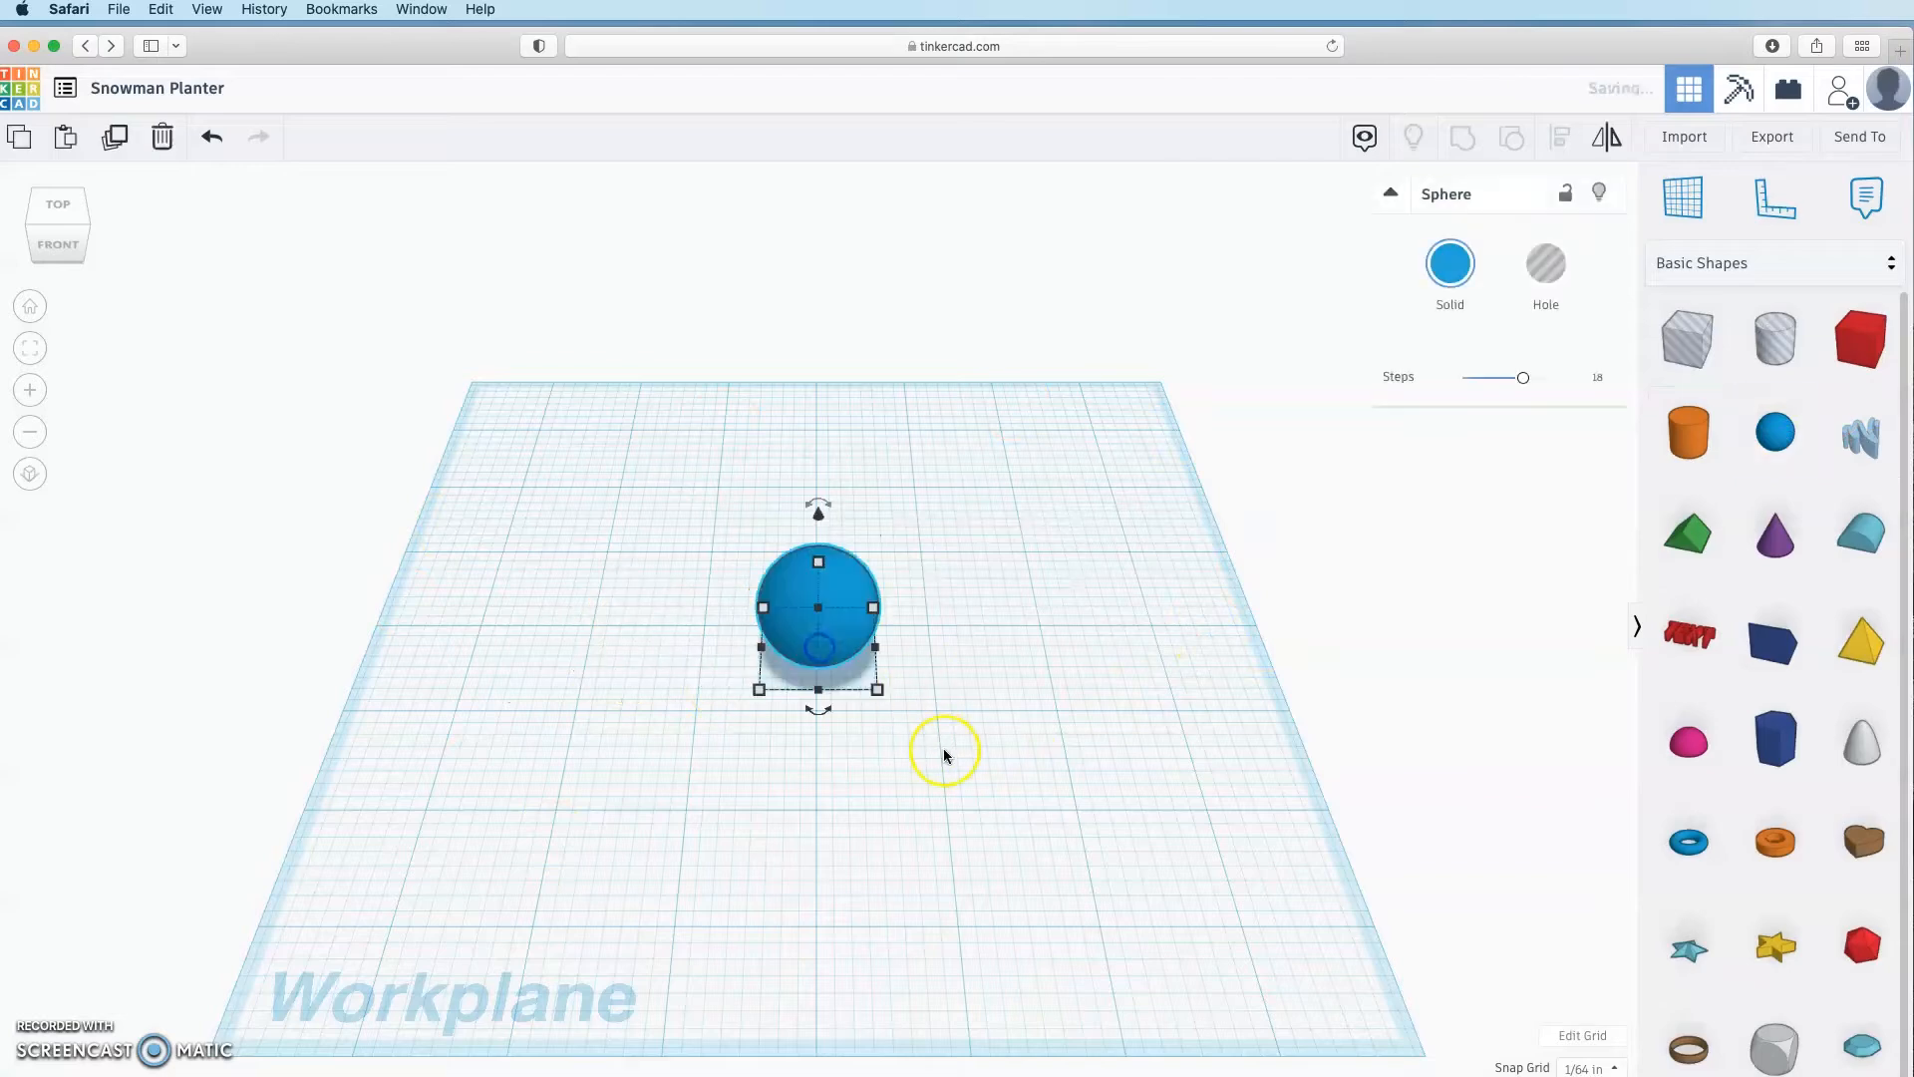
left_click(881, 691)
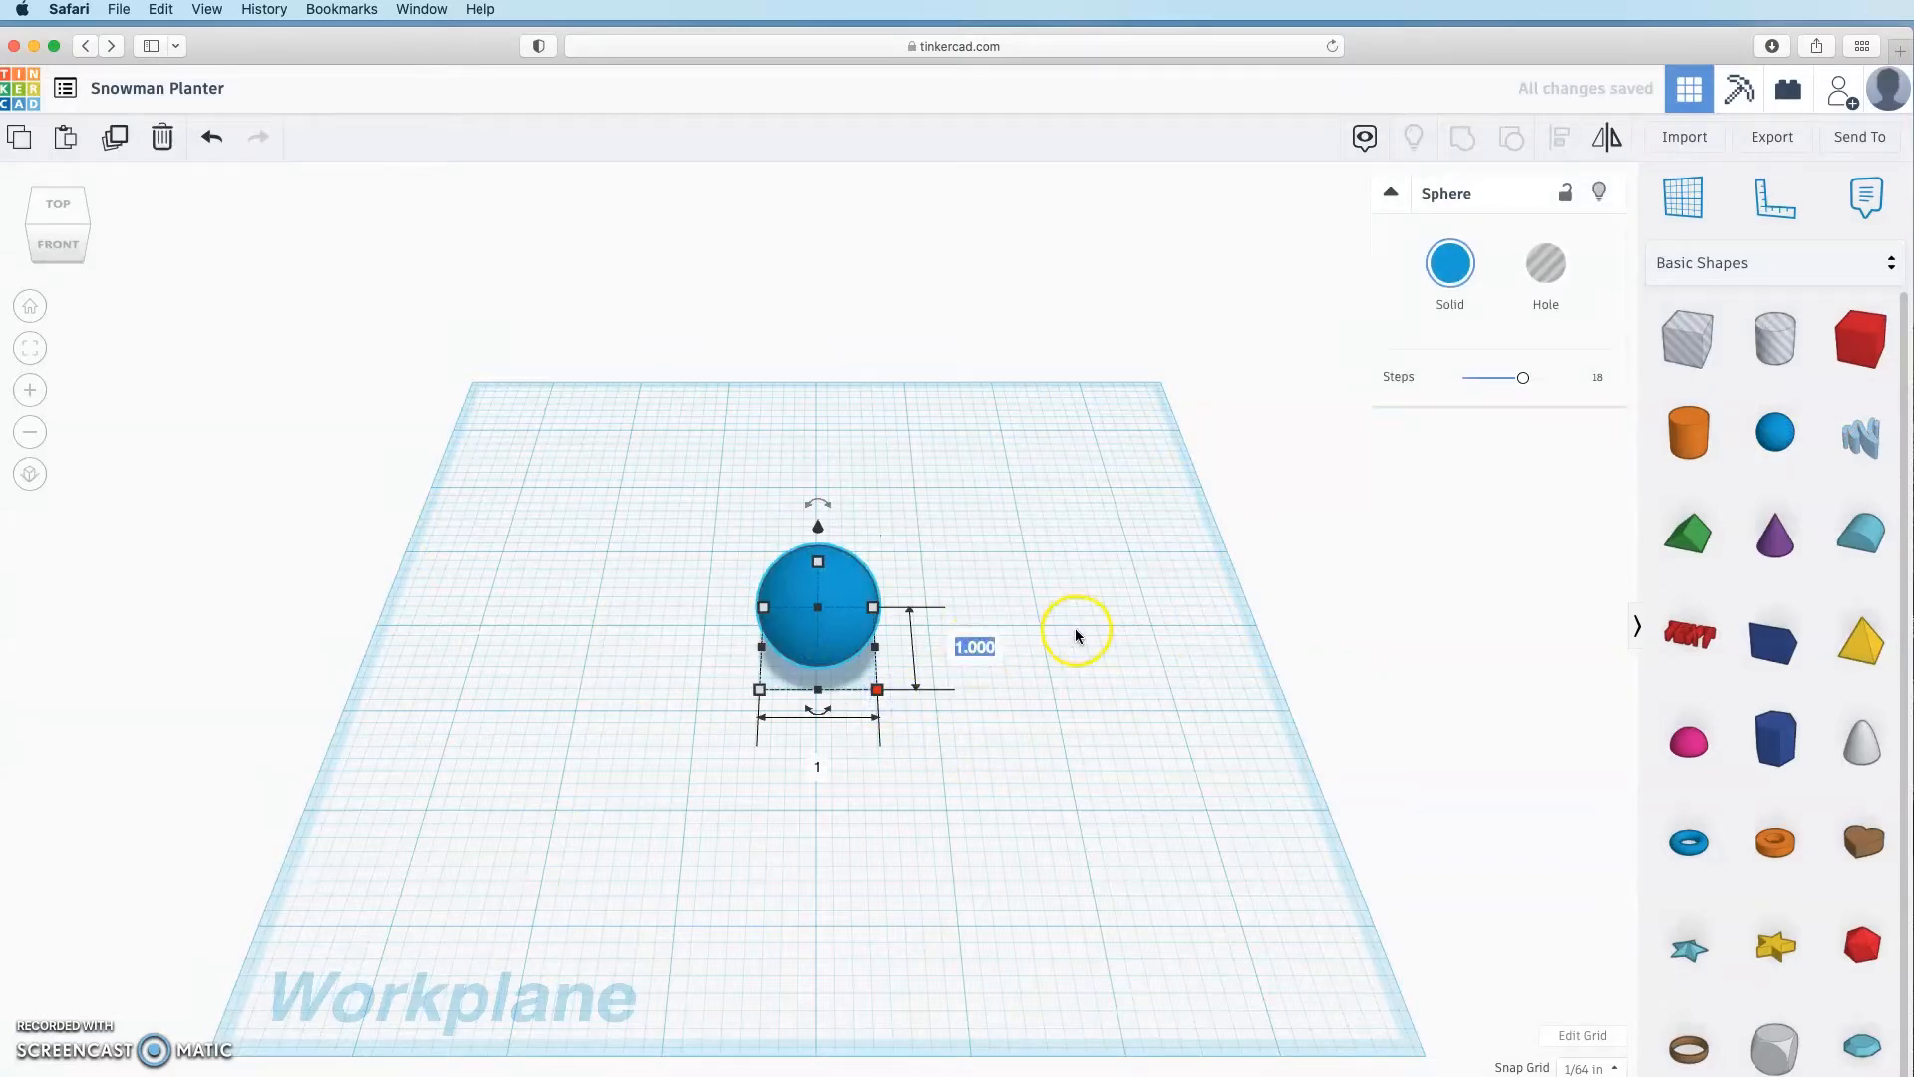
type("6")
left_click(819, 813)
left_click(918, 856)
type("6")
left_click(966, 791)
left_click(908, 871)
type("6")
left_click(988, 852)
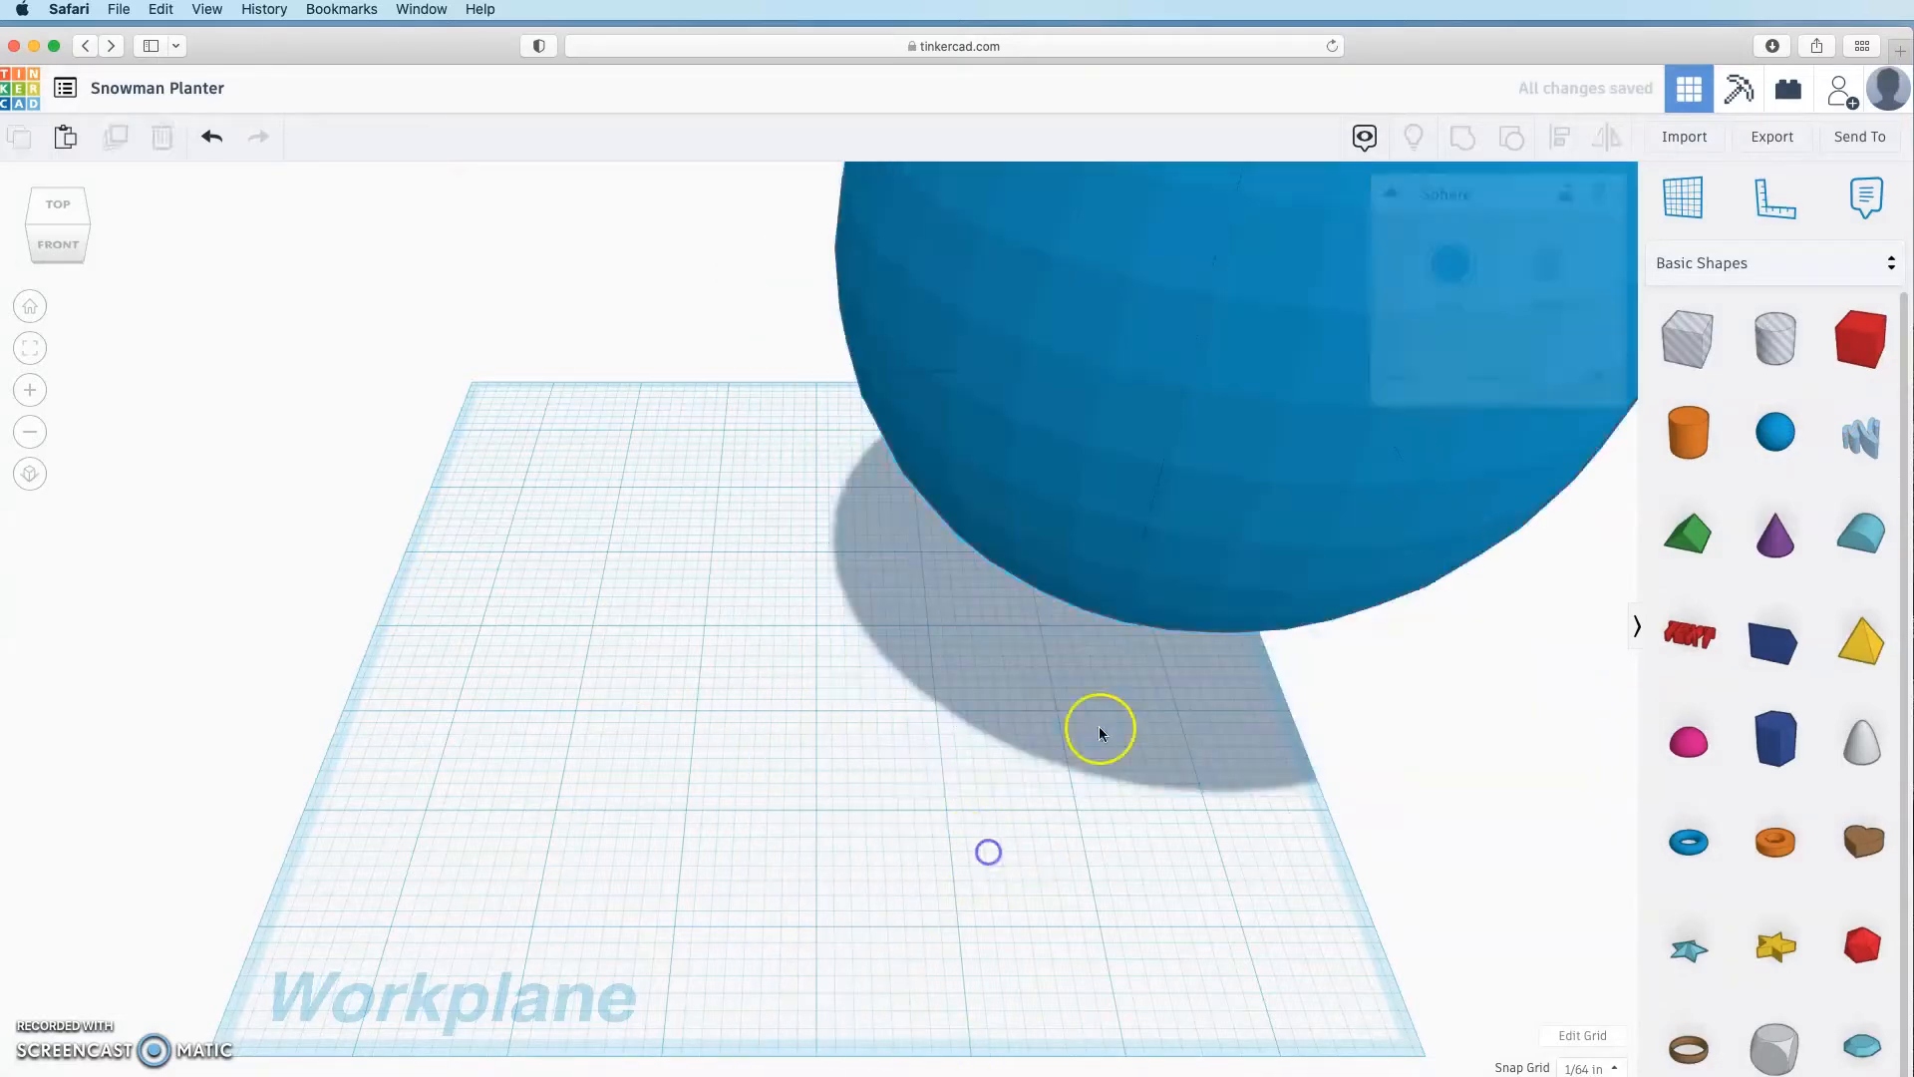
Step: Give the sphere 24 steps, centre it on the workplane, and duplicate it
left_click_drag(1121, 525, 880, 542)
left_click_drag(1521, 378, 1693, 379)
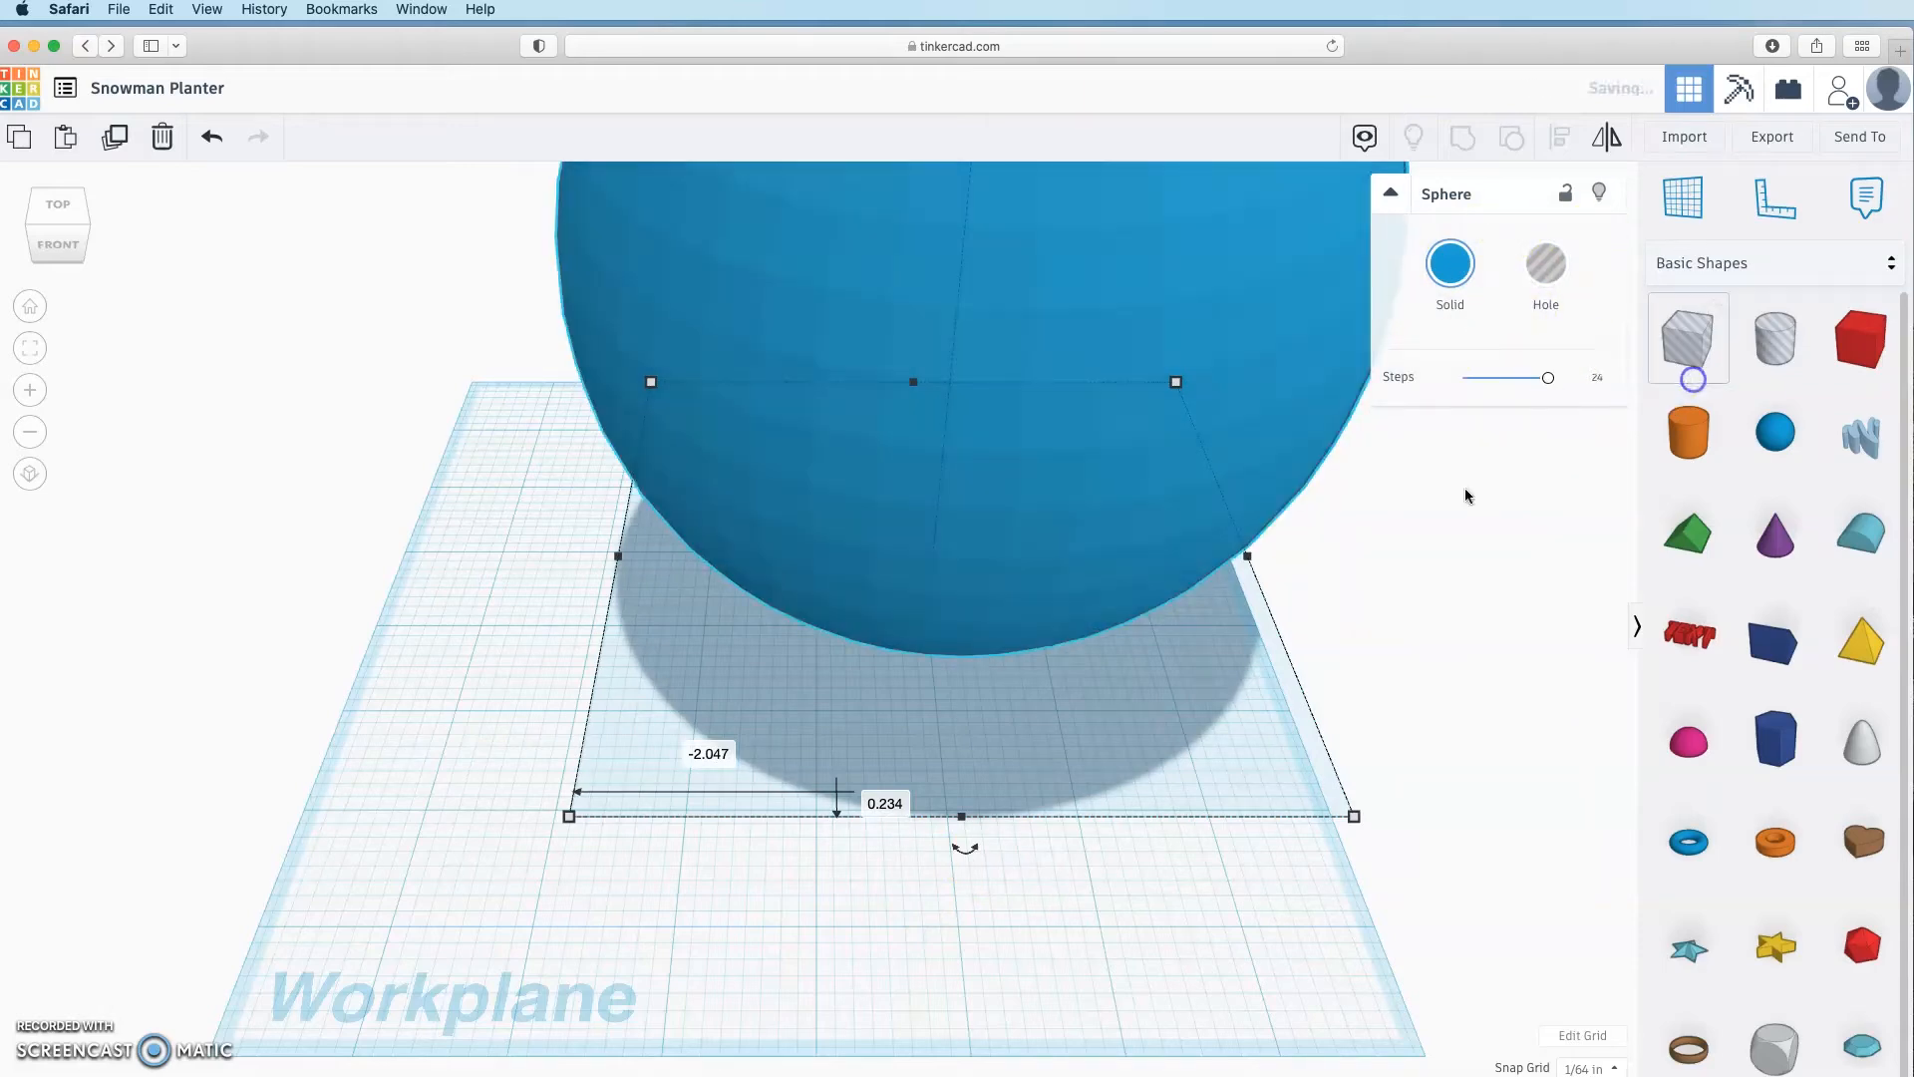
left_click(1175, 738)
left_click_drag(1082, 463, 980, 501)
scroll(1131, 616, "down", 5)
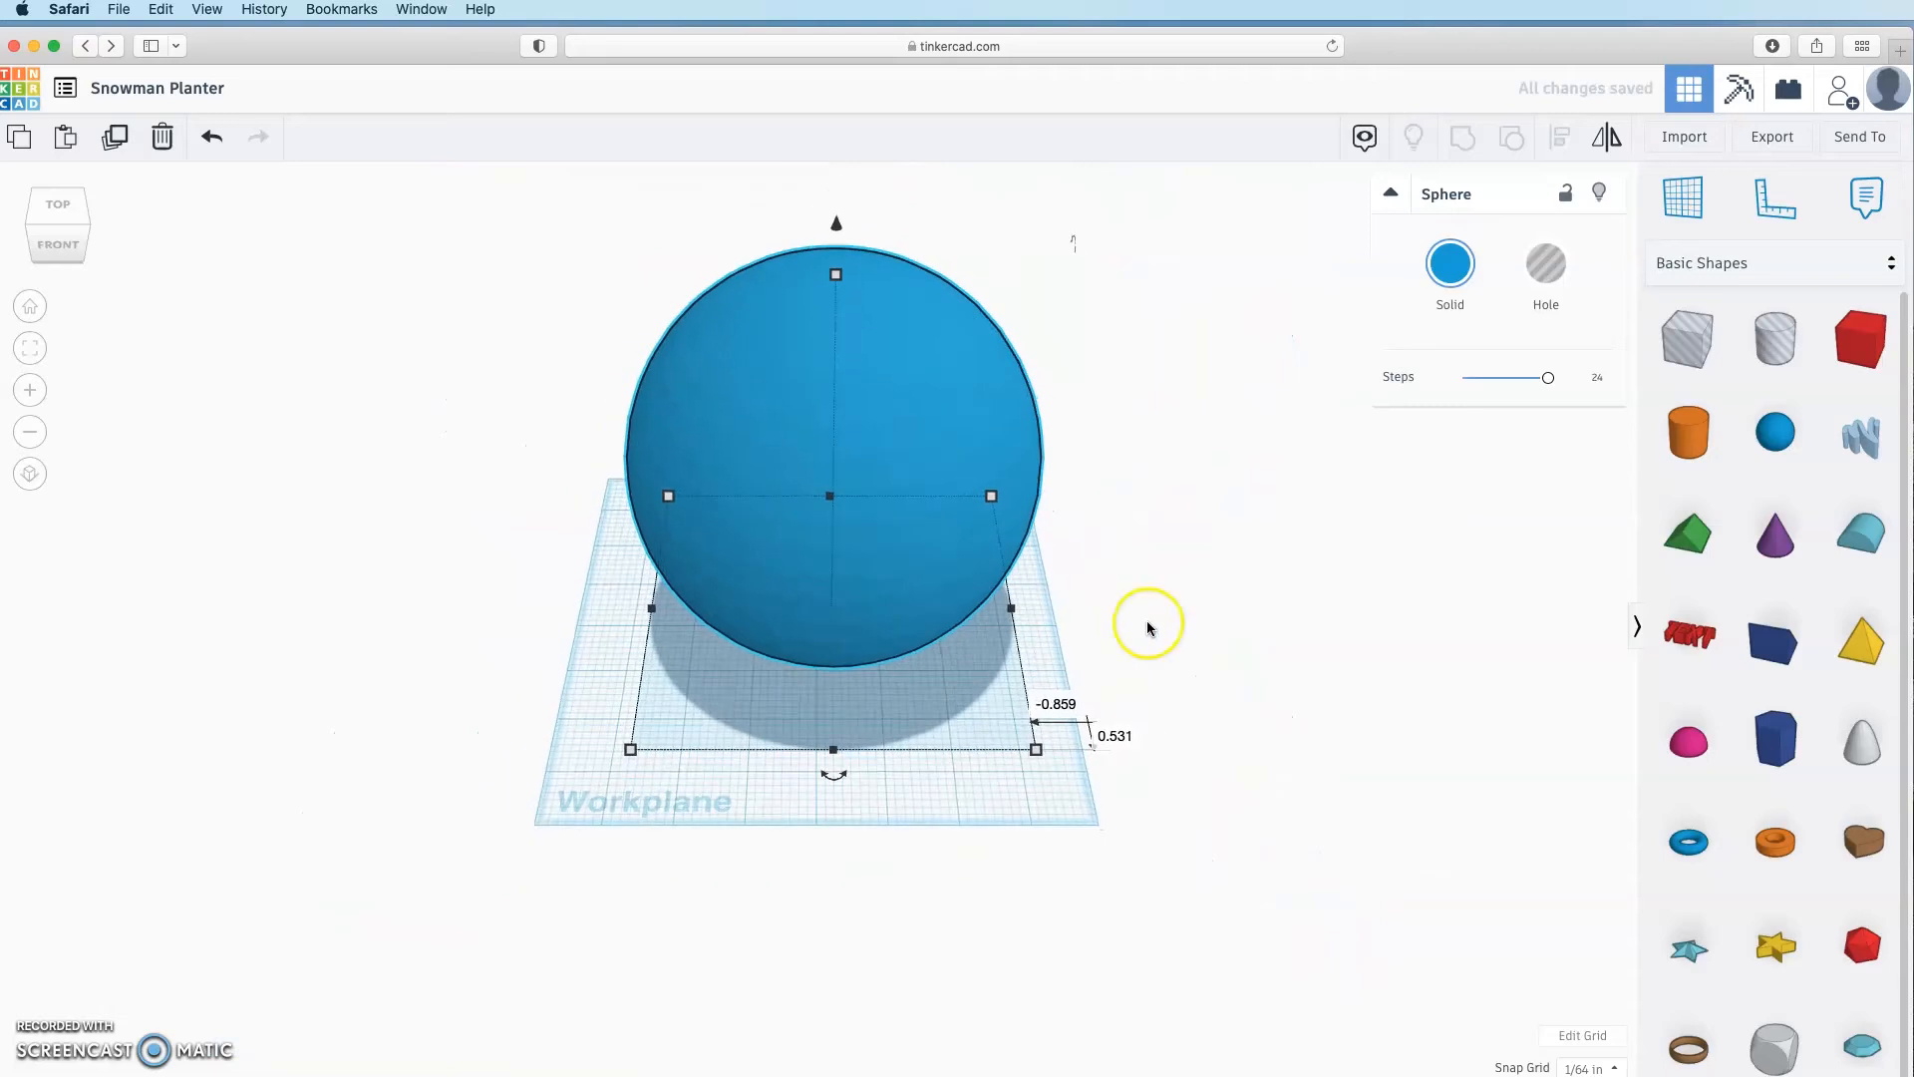
left_click(115, 139)
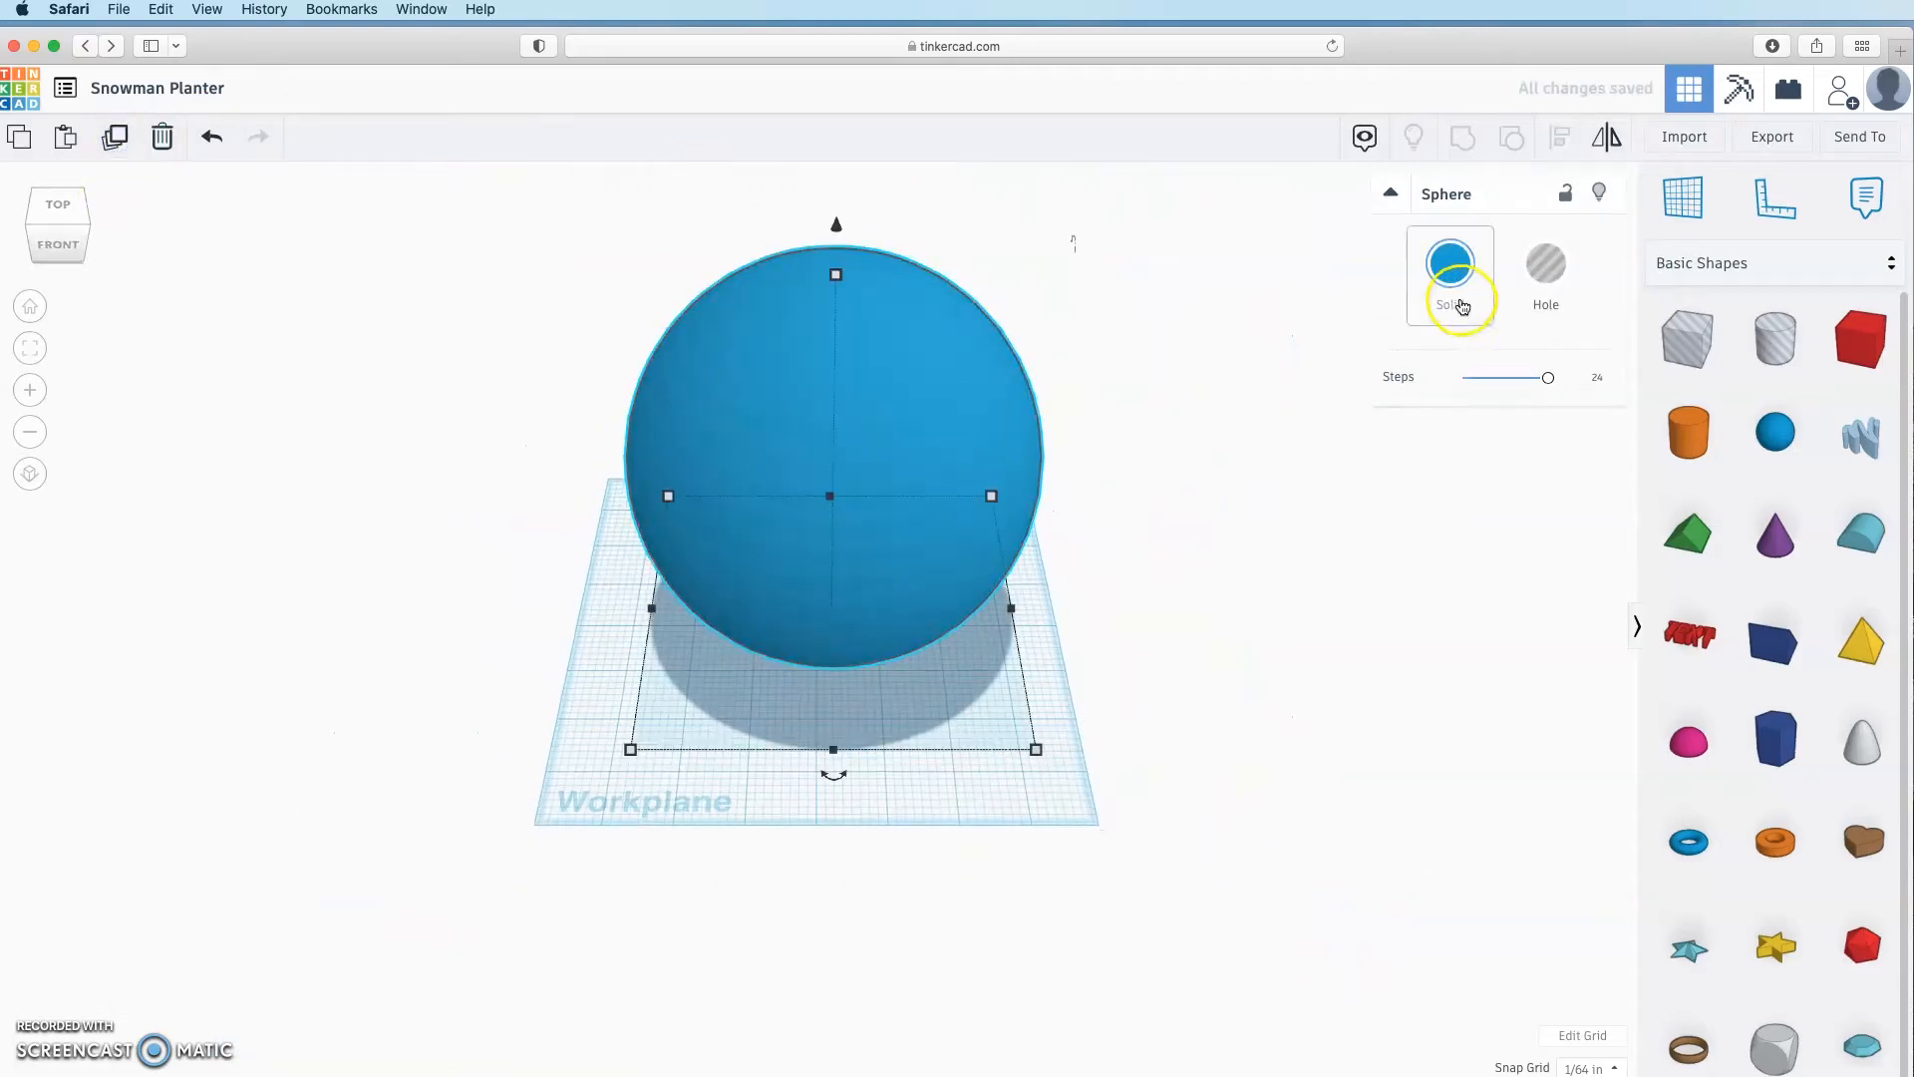
Step: Turn the sphere copy into a hole and resize it to 5 inches
left_click(1546, 264)
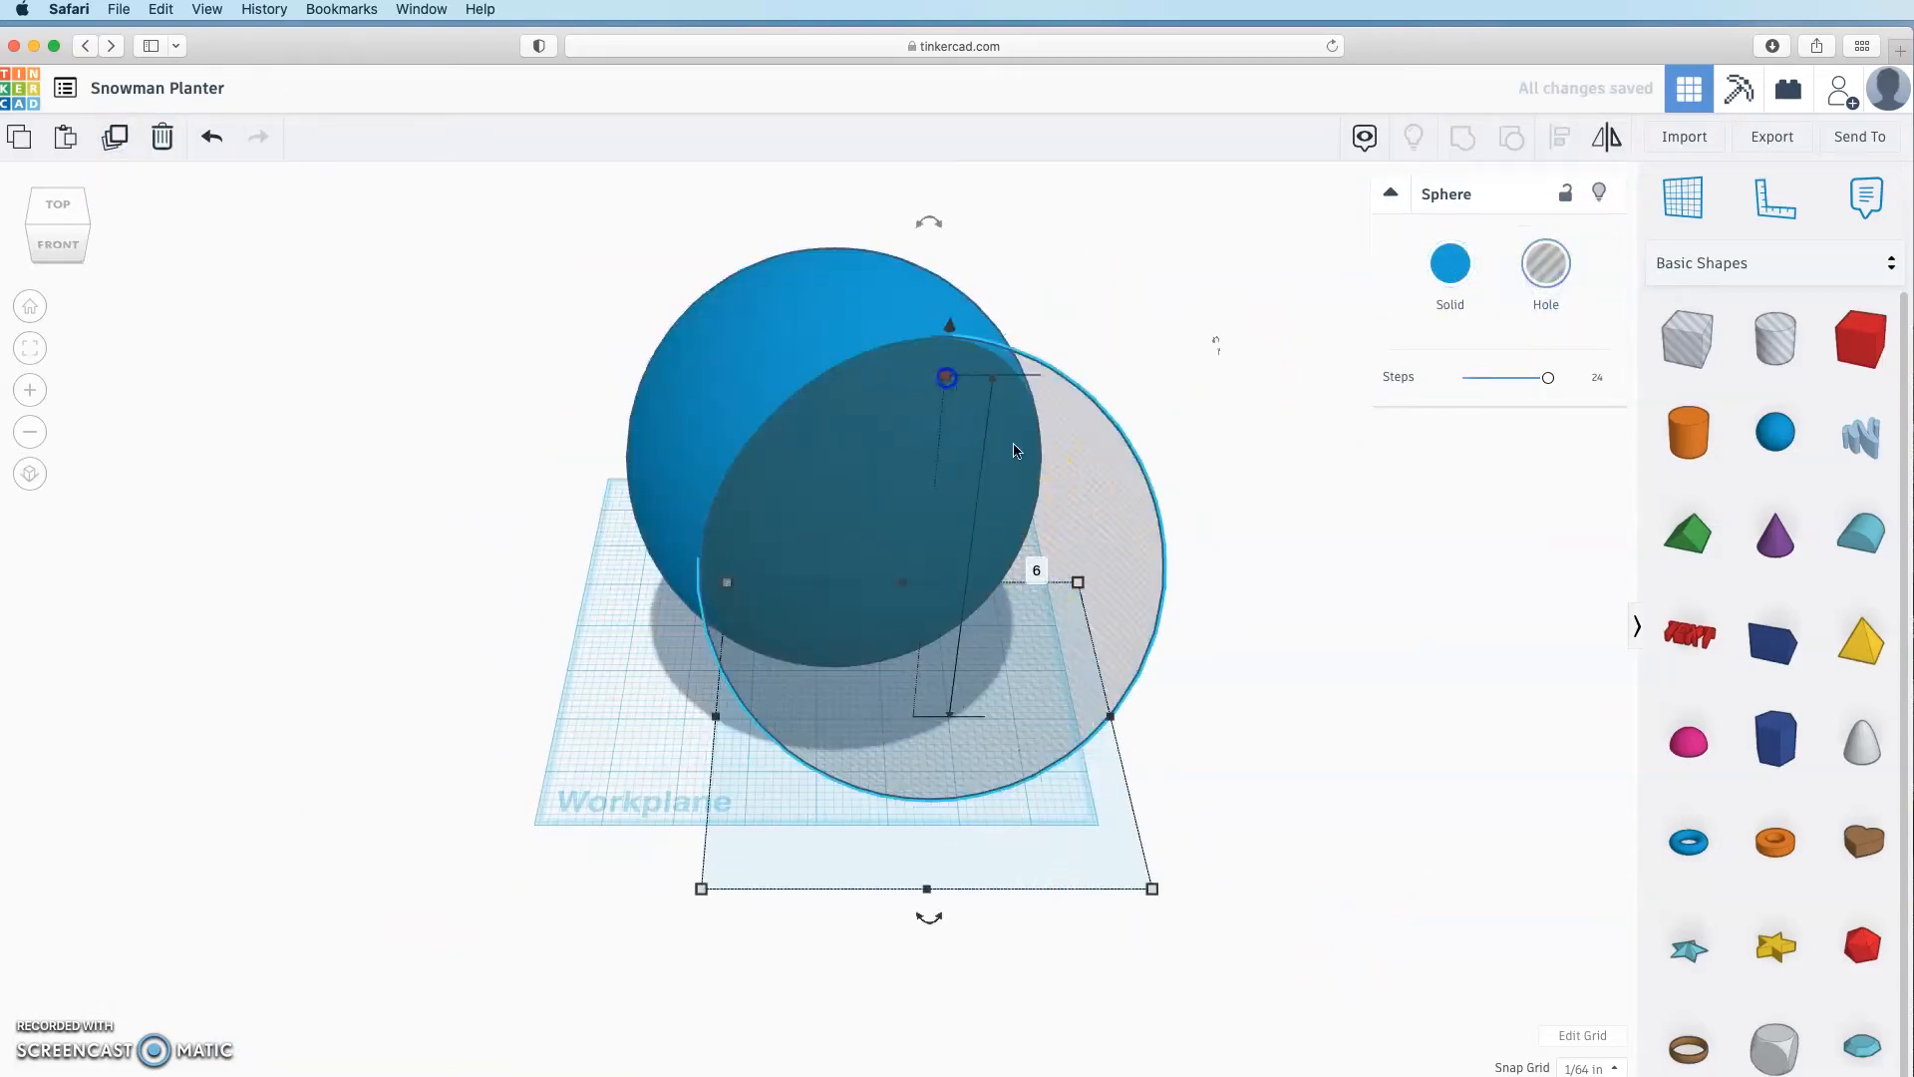
left_click(1040, 576)
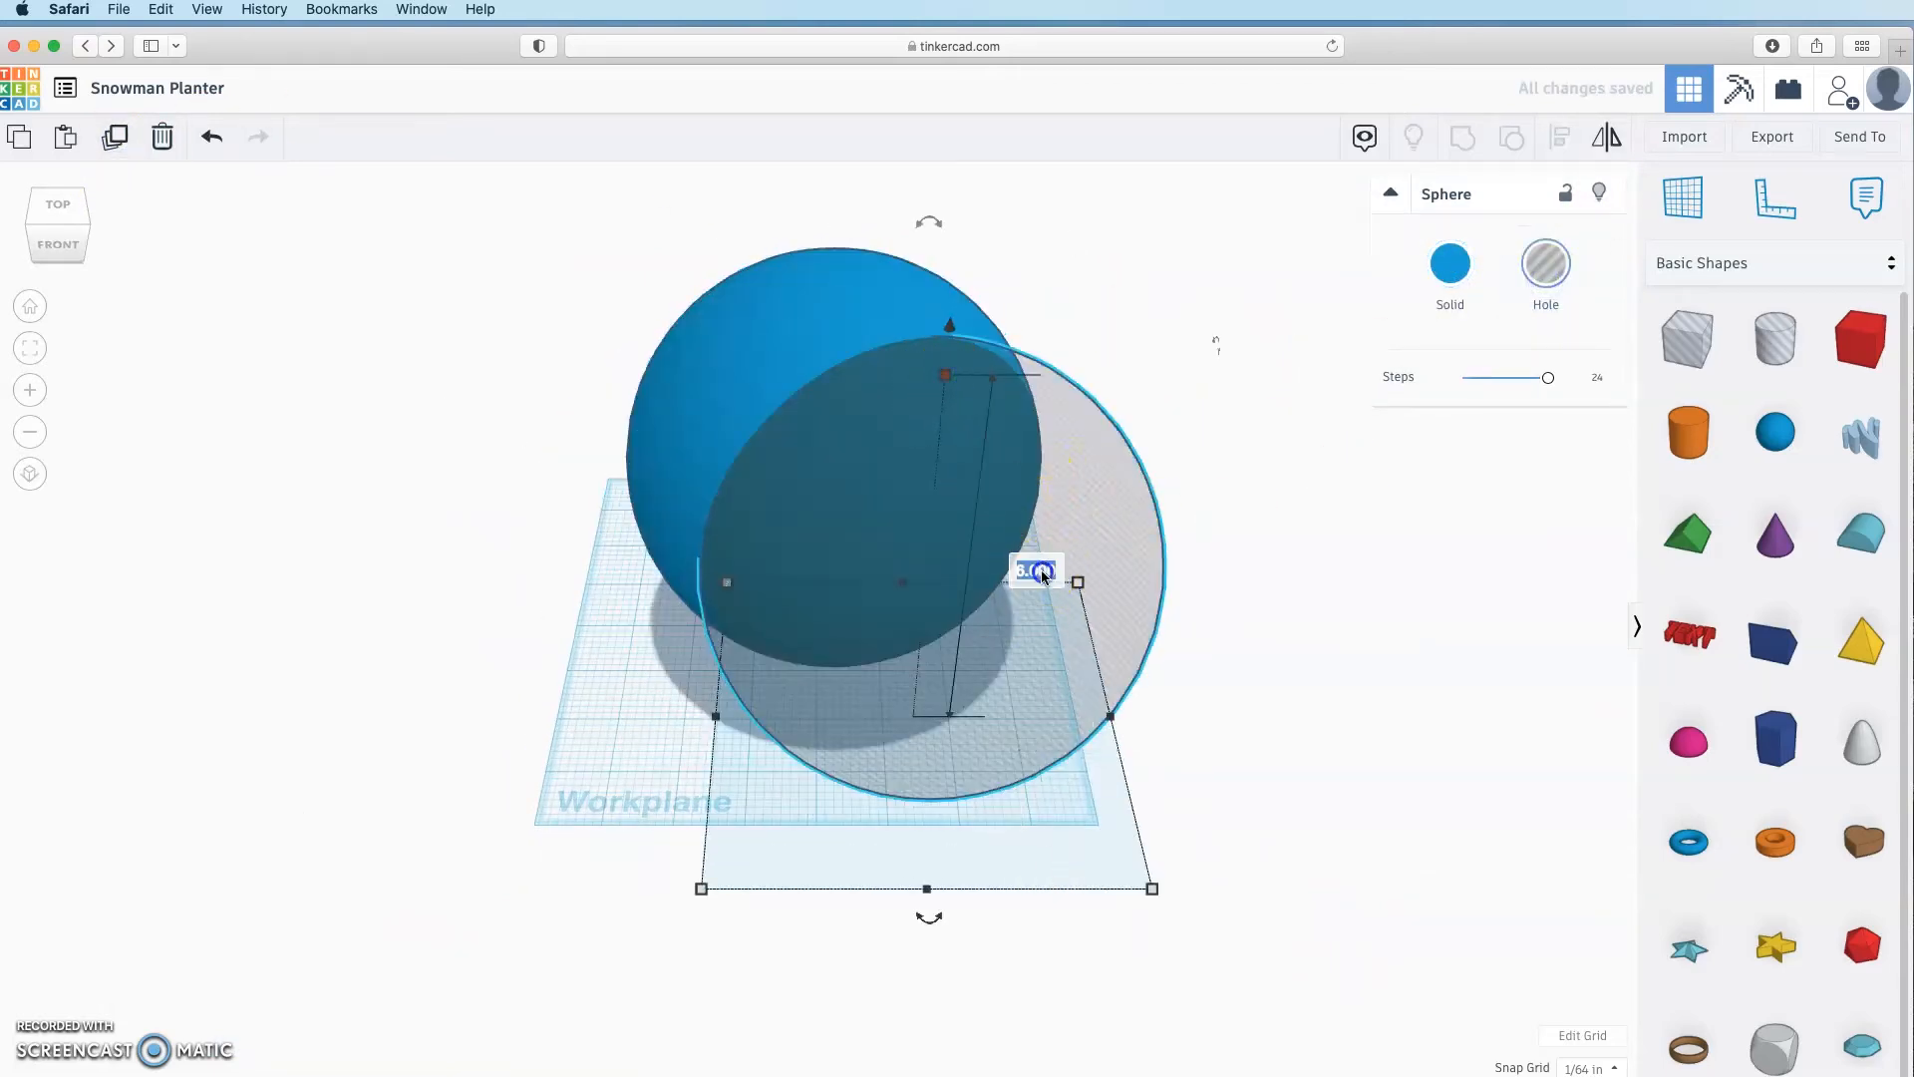
left_click(1151, 889)
left_click(1218, 716)
type("5")
key("Return")
key("Return")
left_click_drag(977, 608, 1004, 495)
left_click(1078, 392)
left_click(1151, 584)
type("5")
key("Return")
left_click(1396, 569)
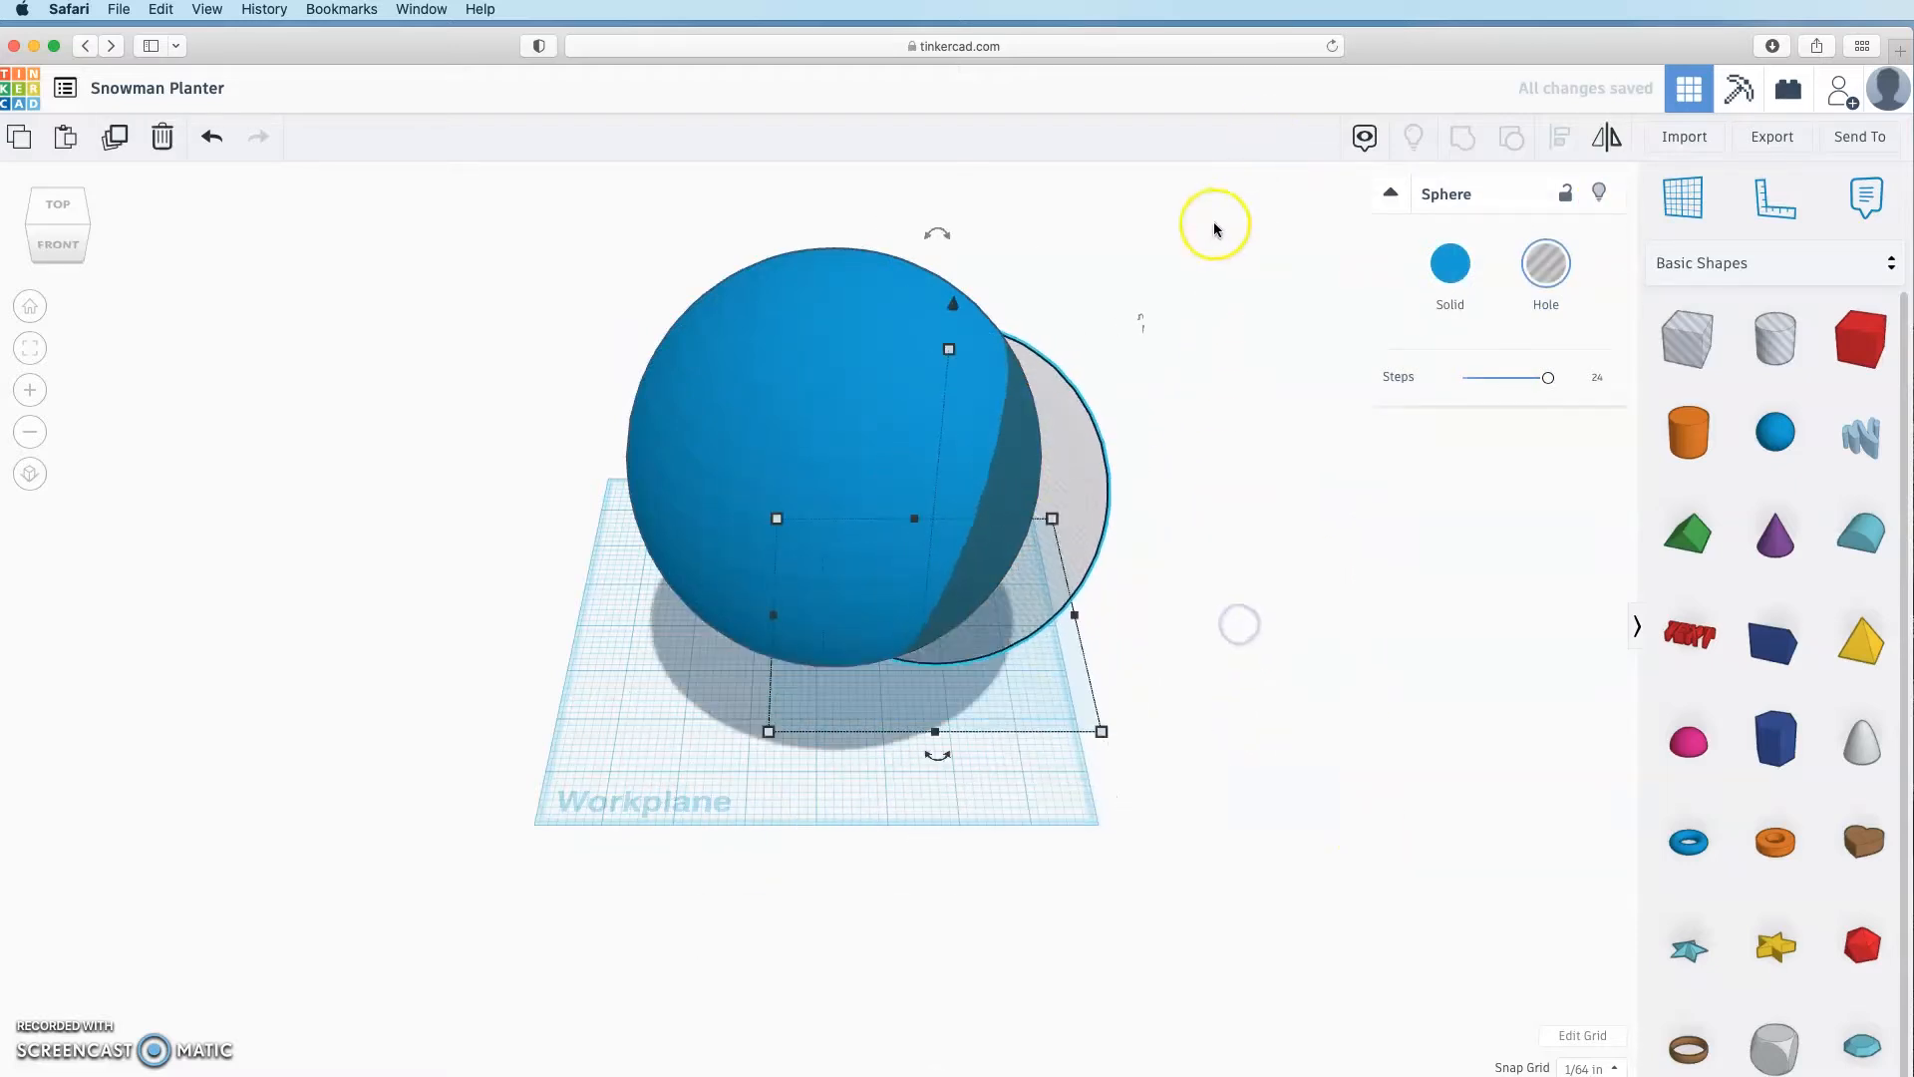
Step: Align the 5-inch hole sphere centred and flush with the top of the 6-inch sphere
left_click_drag(1215, 224, 421, 839)
key("l")
left_click(868, 783)
left_click(1204, 406)
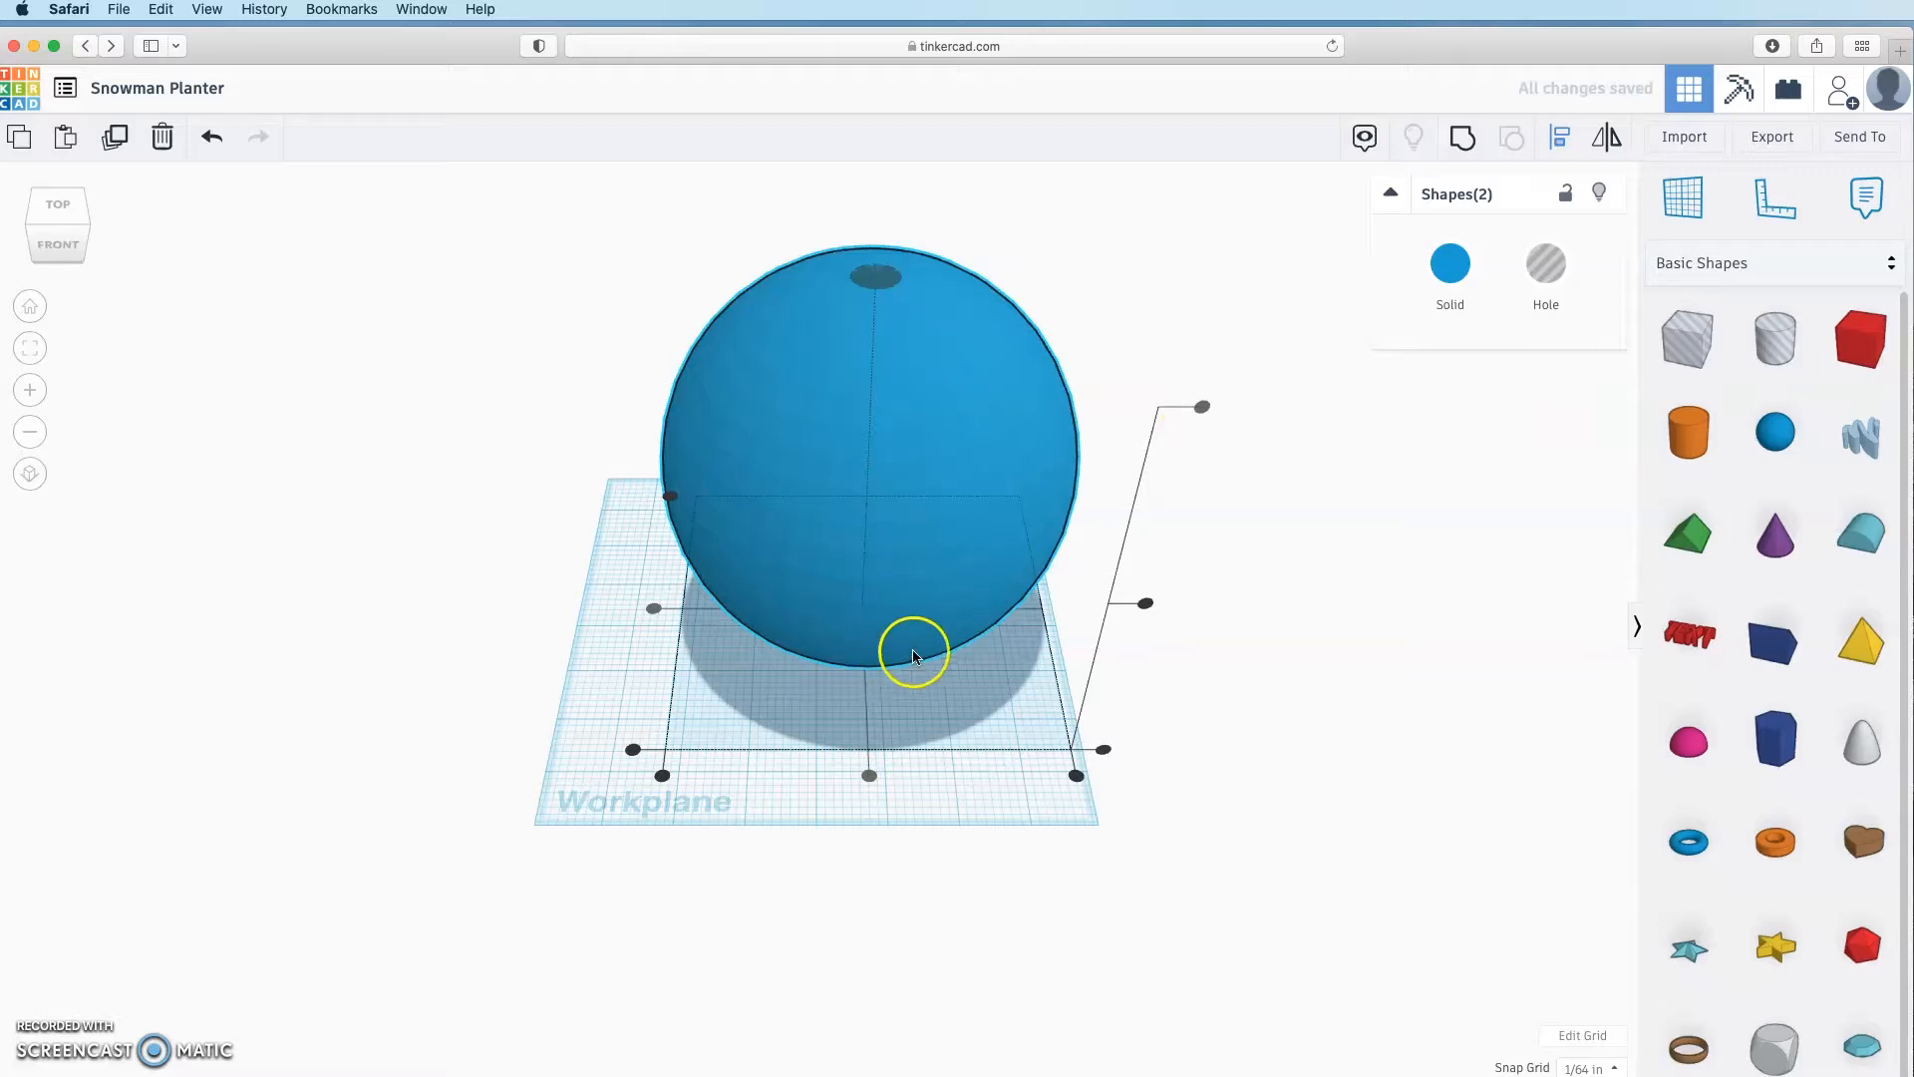
left_click(1328, 626)
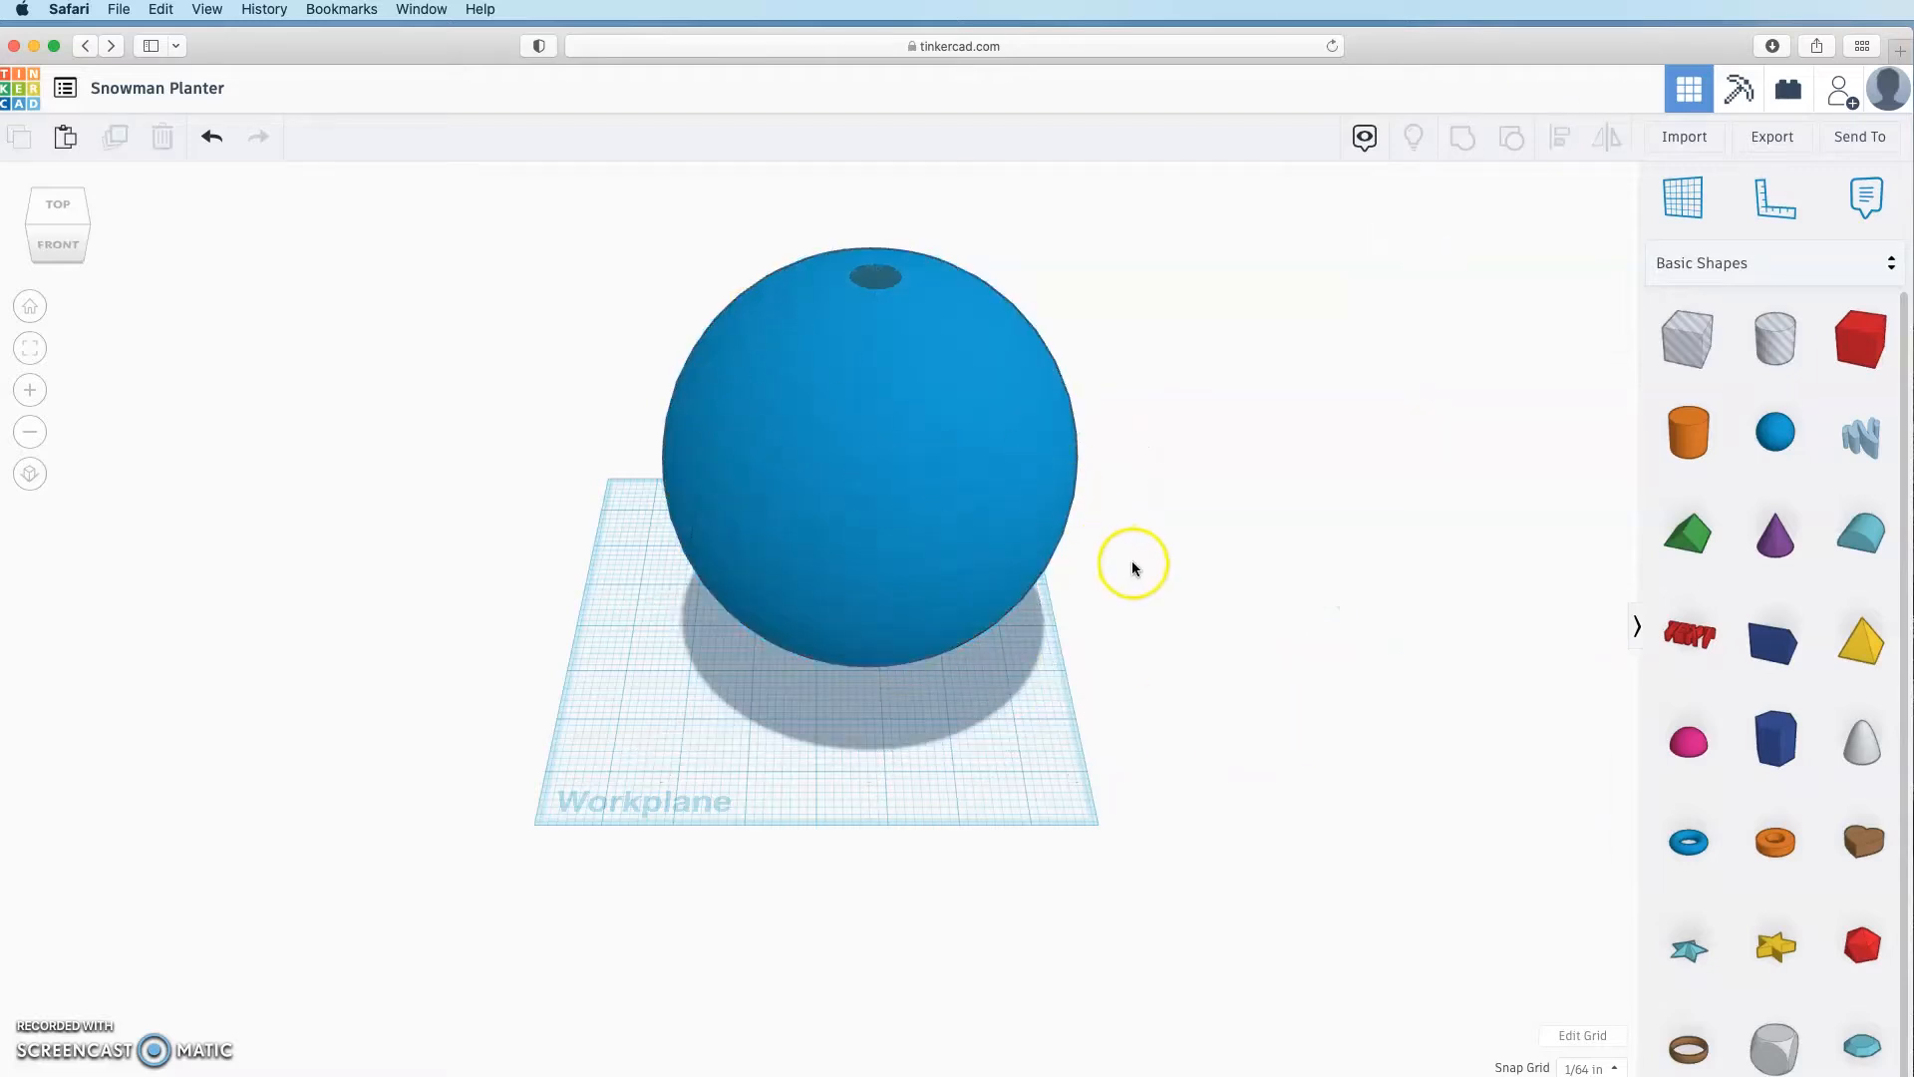
Step: Group the two spheres into one hollow sphere
right_click_drag(1158, 641, 1312, 290)
left_click_drag(1296, 243, 439, 869)
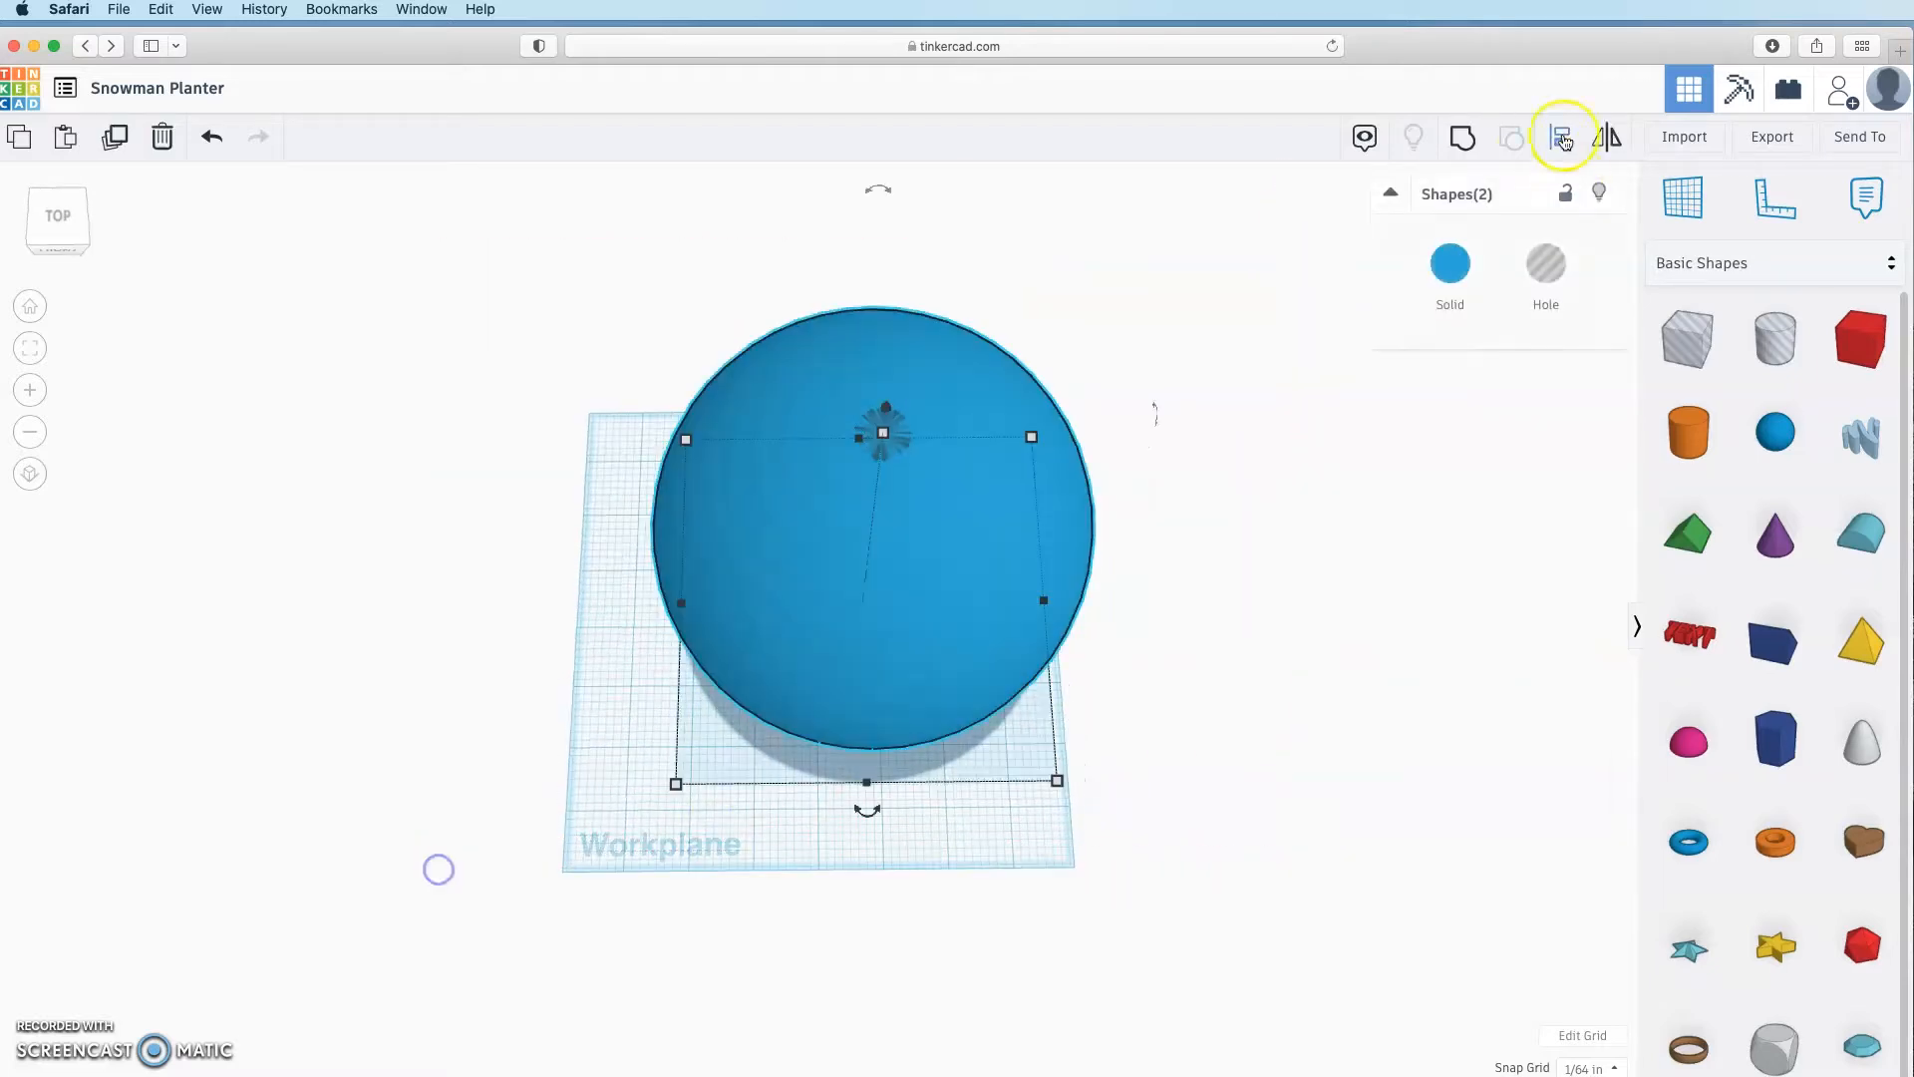
left_click(1463, 138)
left_click(1266, 658)
right_click_drag(1264, 678, 1298, 566)
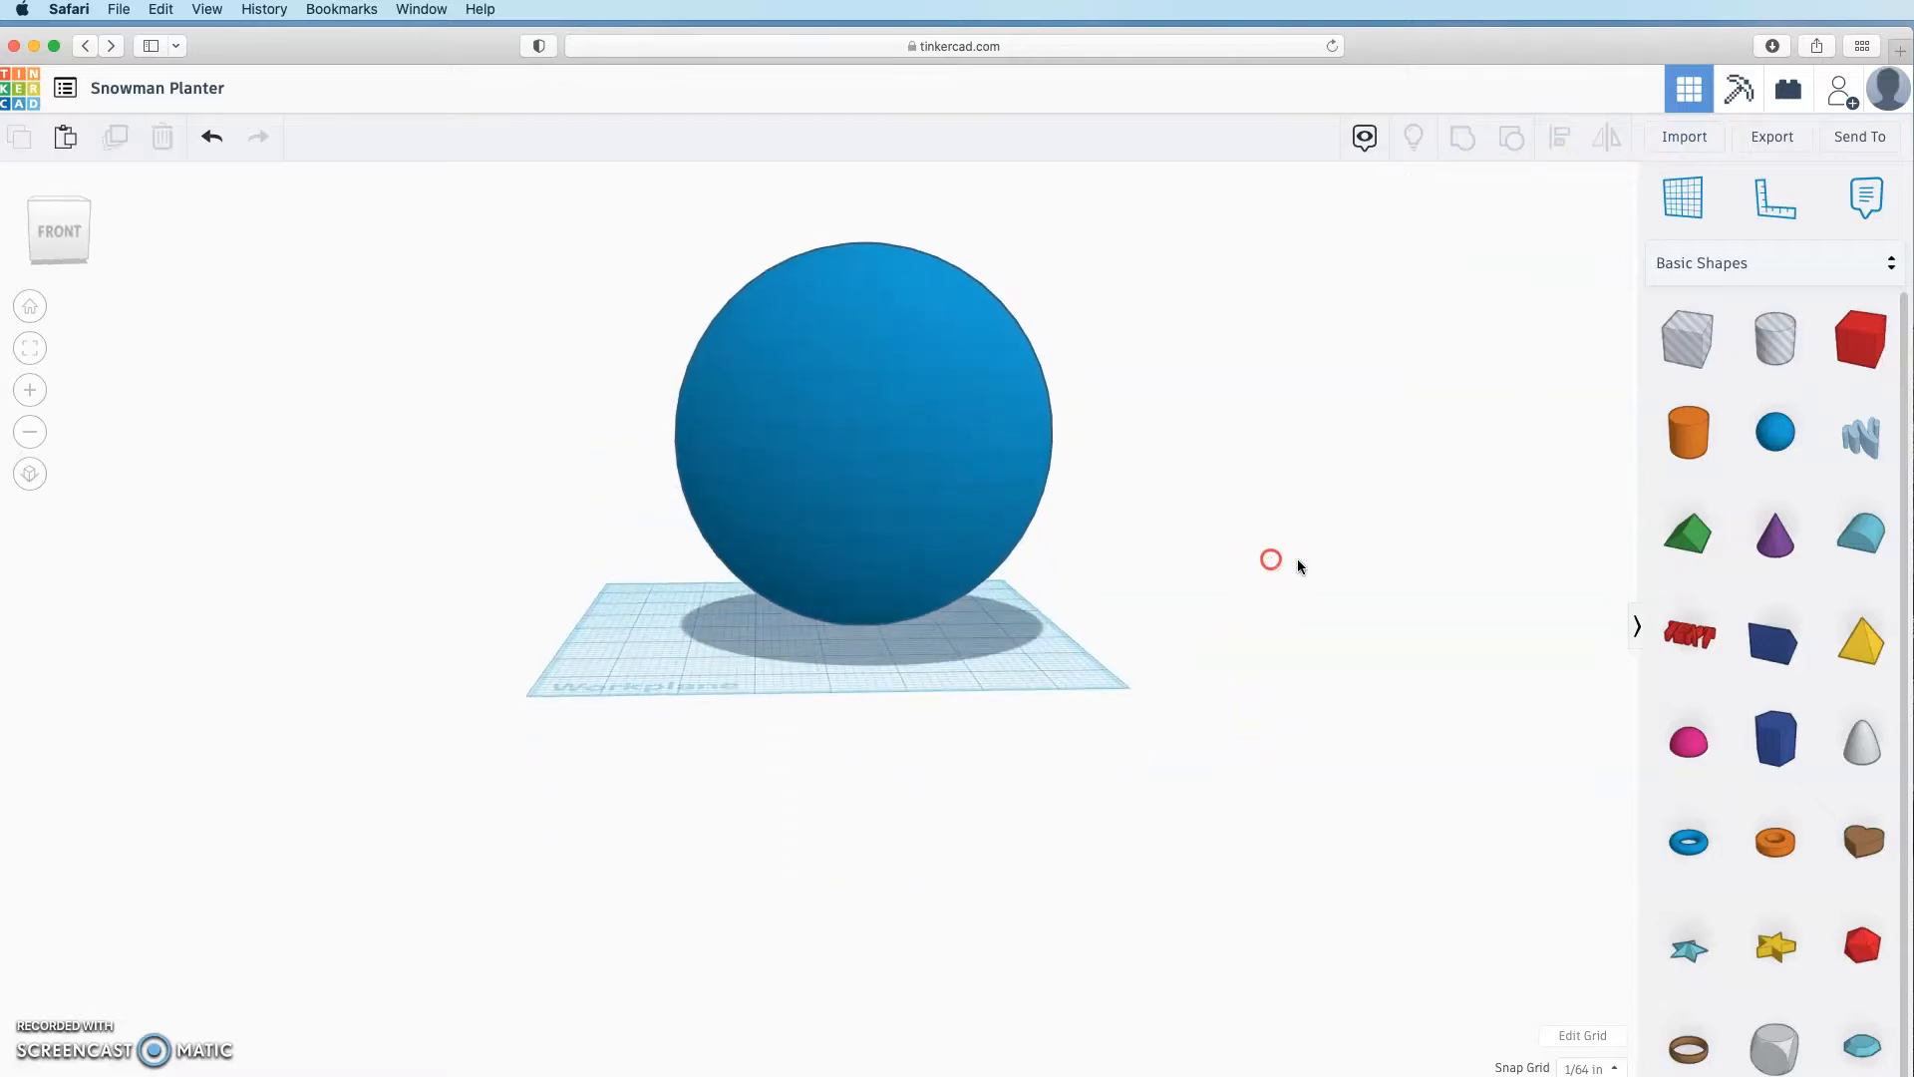
Step: Add a Box hole beside the sphere and size it 8 × 8
left_click_drag(1685, 339, 1002, 638)
right_click_drag(888, 735, 963, 698)
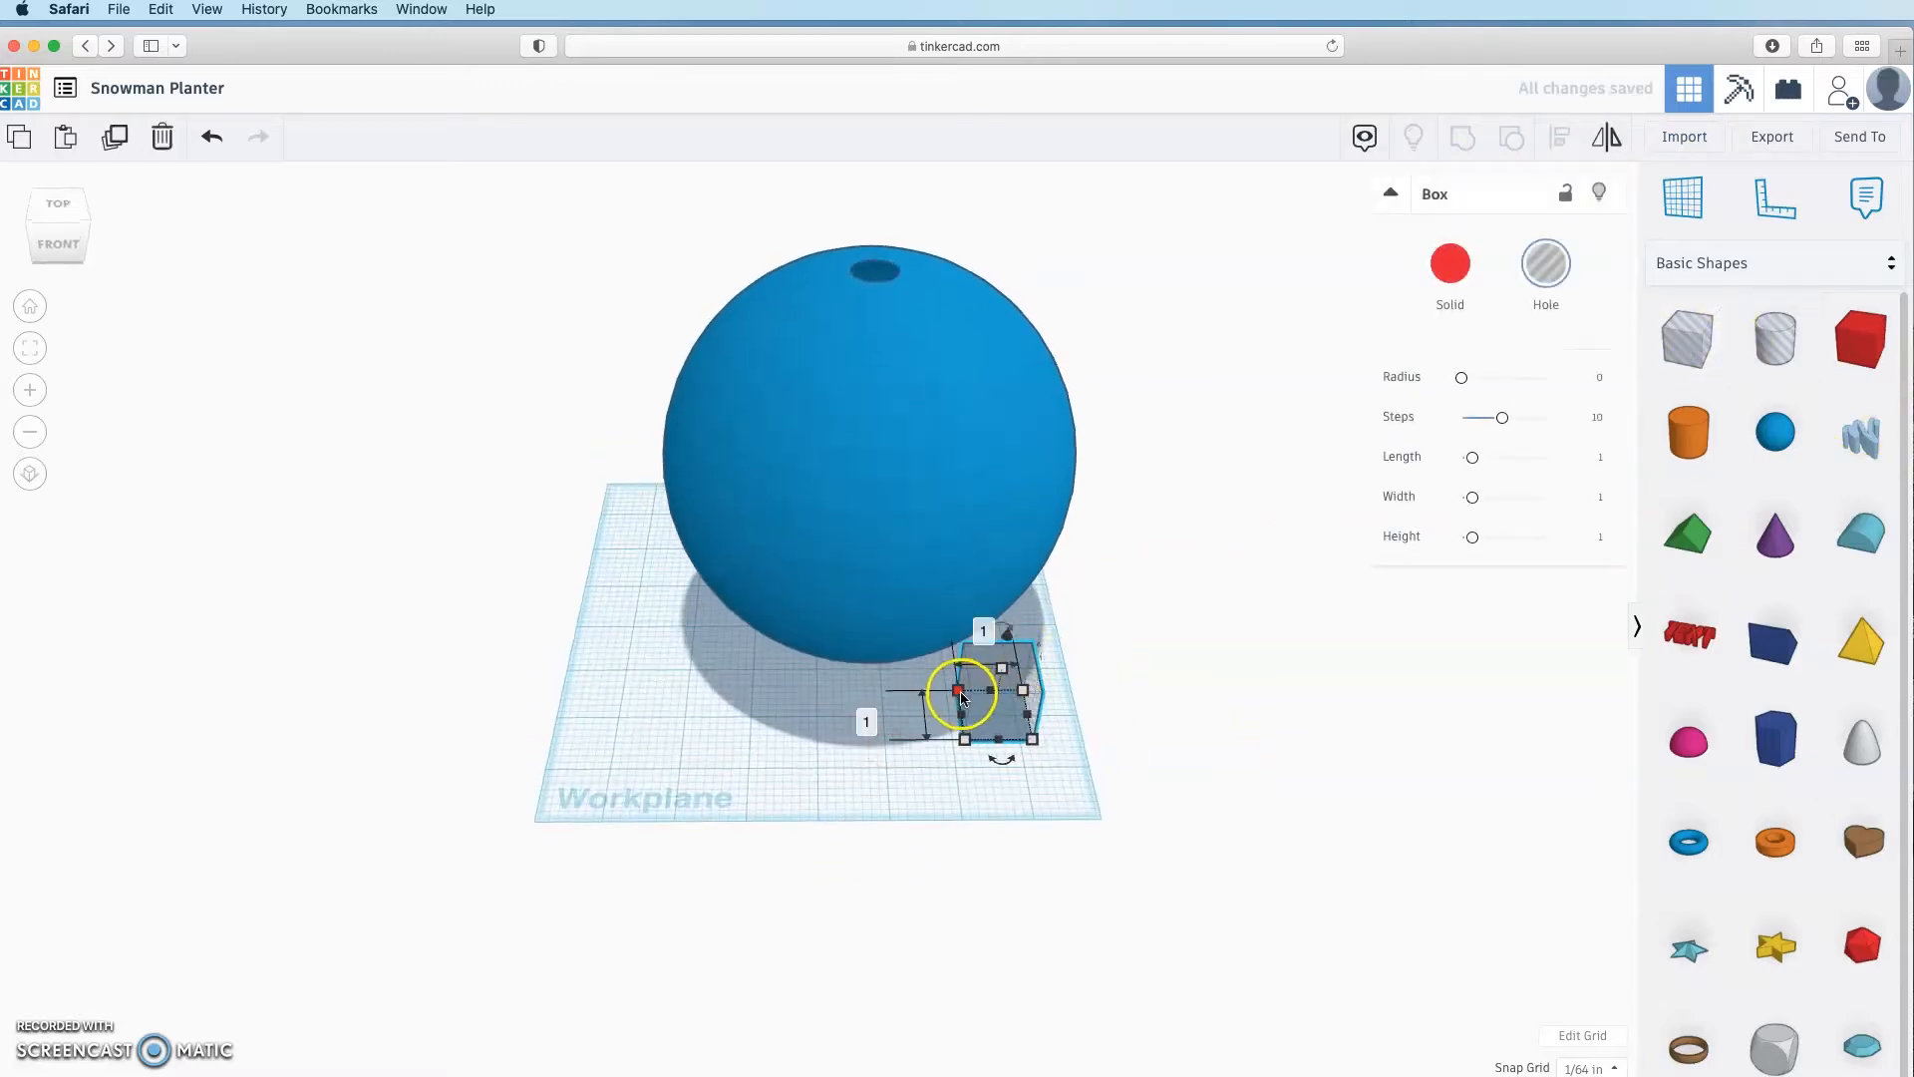
left_click(982, 628)
type("8")
key("Tab")
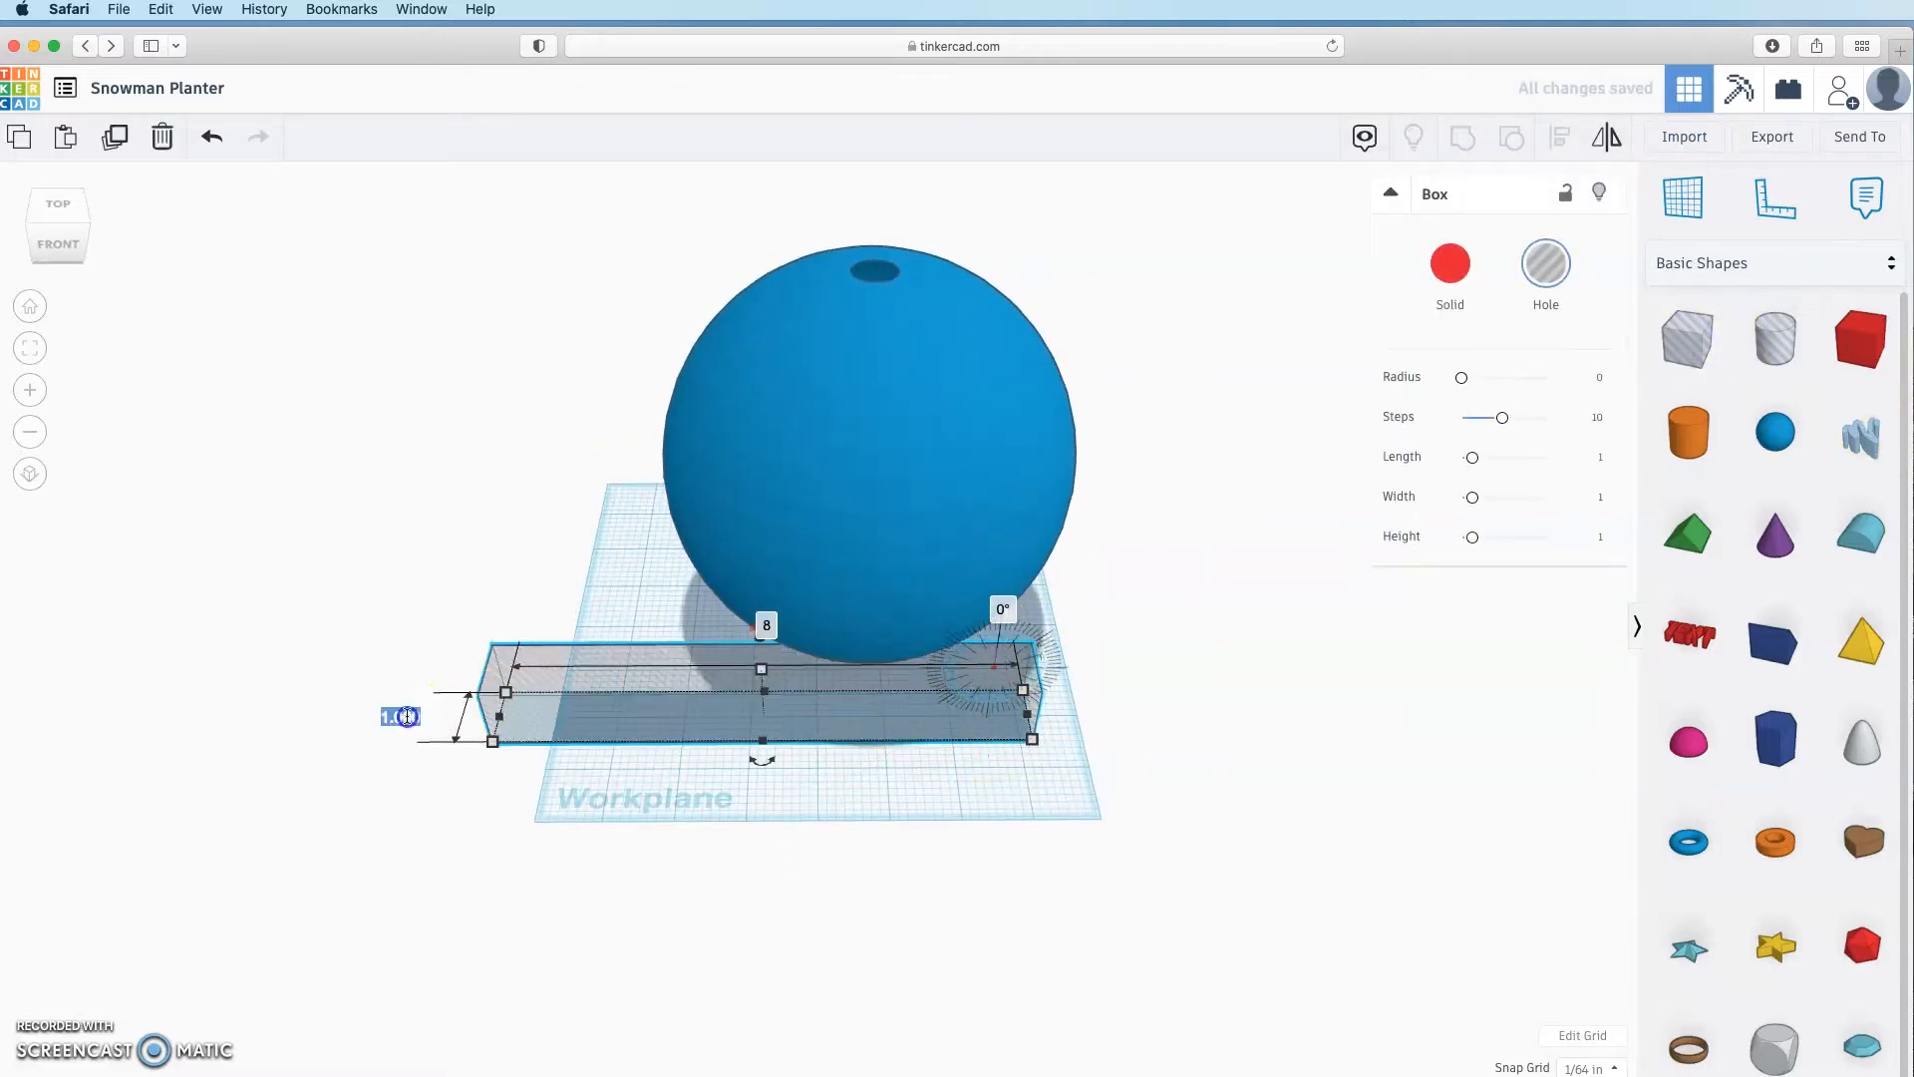
type("8")
key("Return")
Step: Align the box hole centred under the sphere, using the sphere as reference
left_click(1024, 472)
left_click(615, 692, "shift")
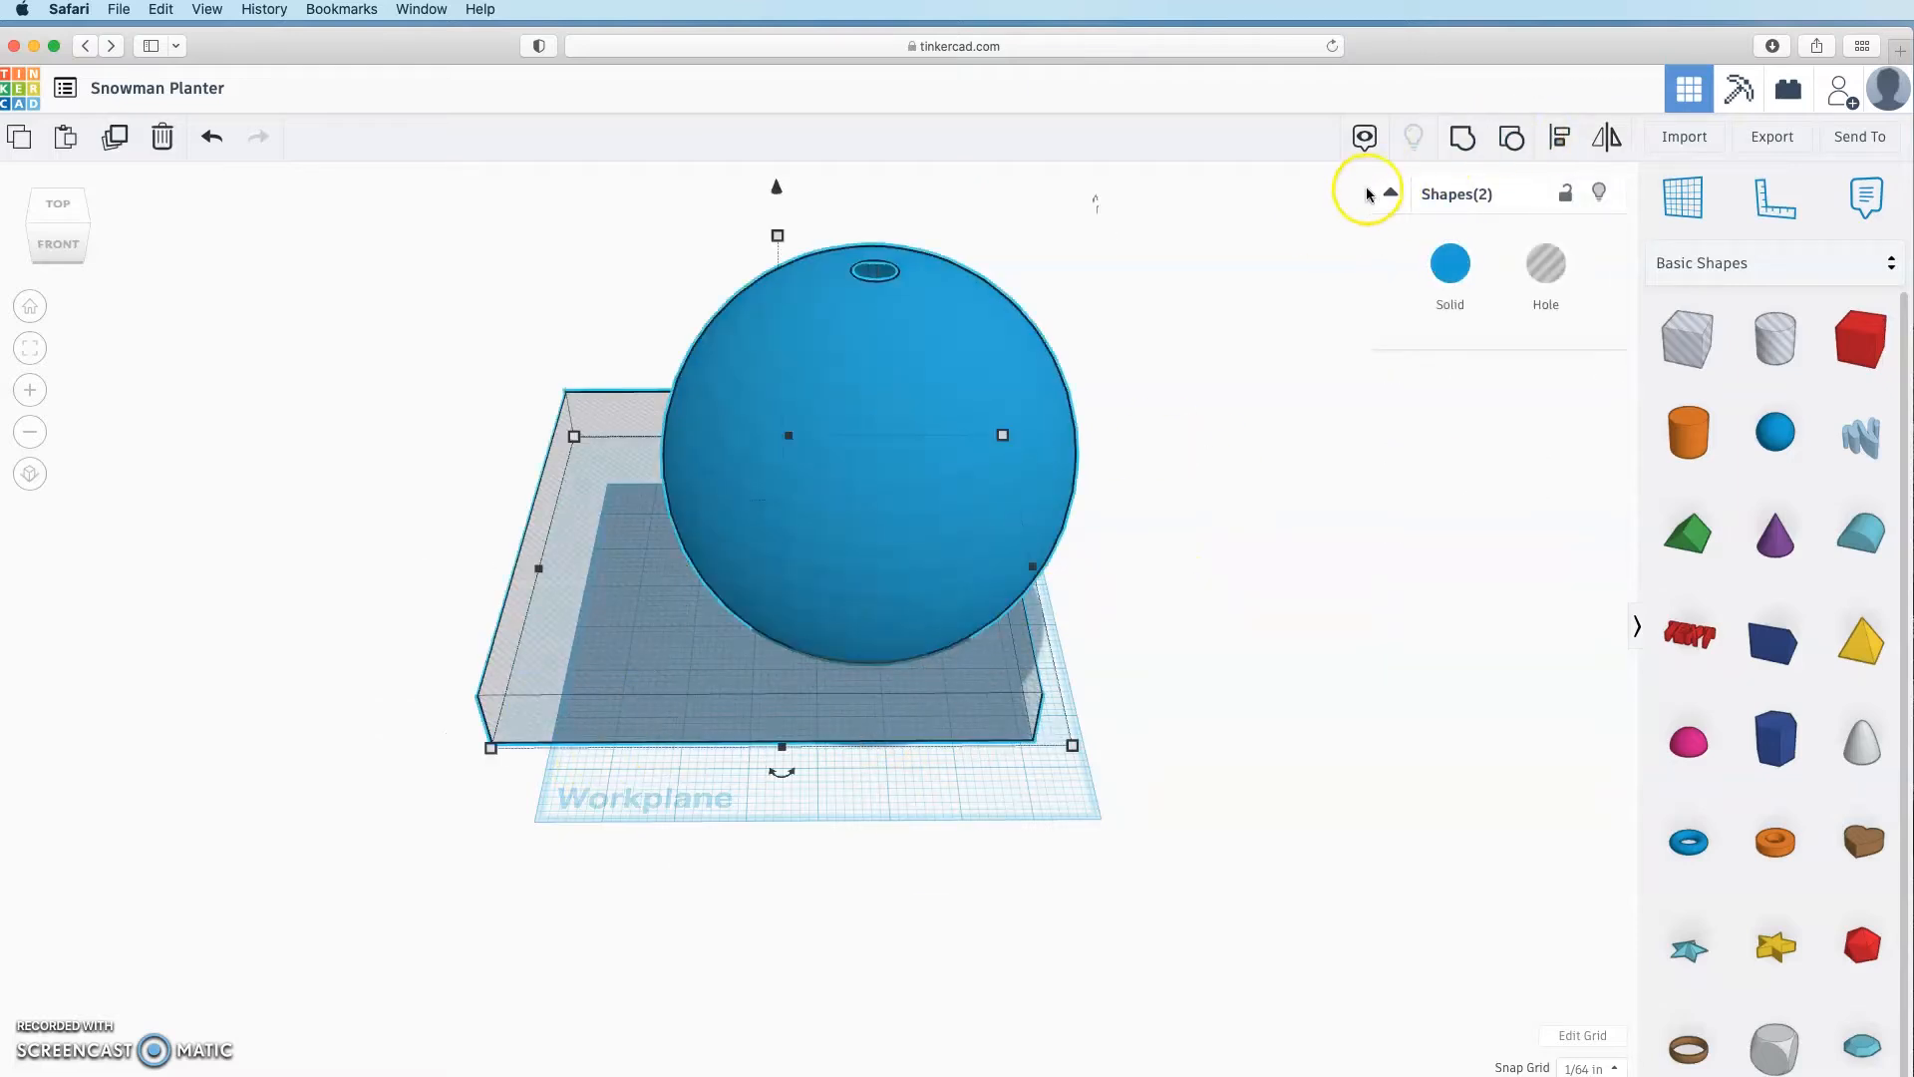
left_click(1557, 140)
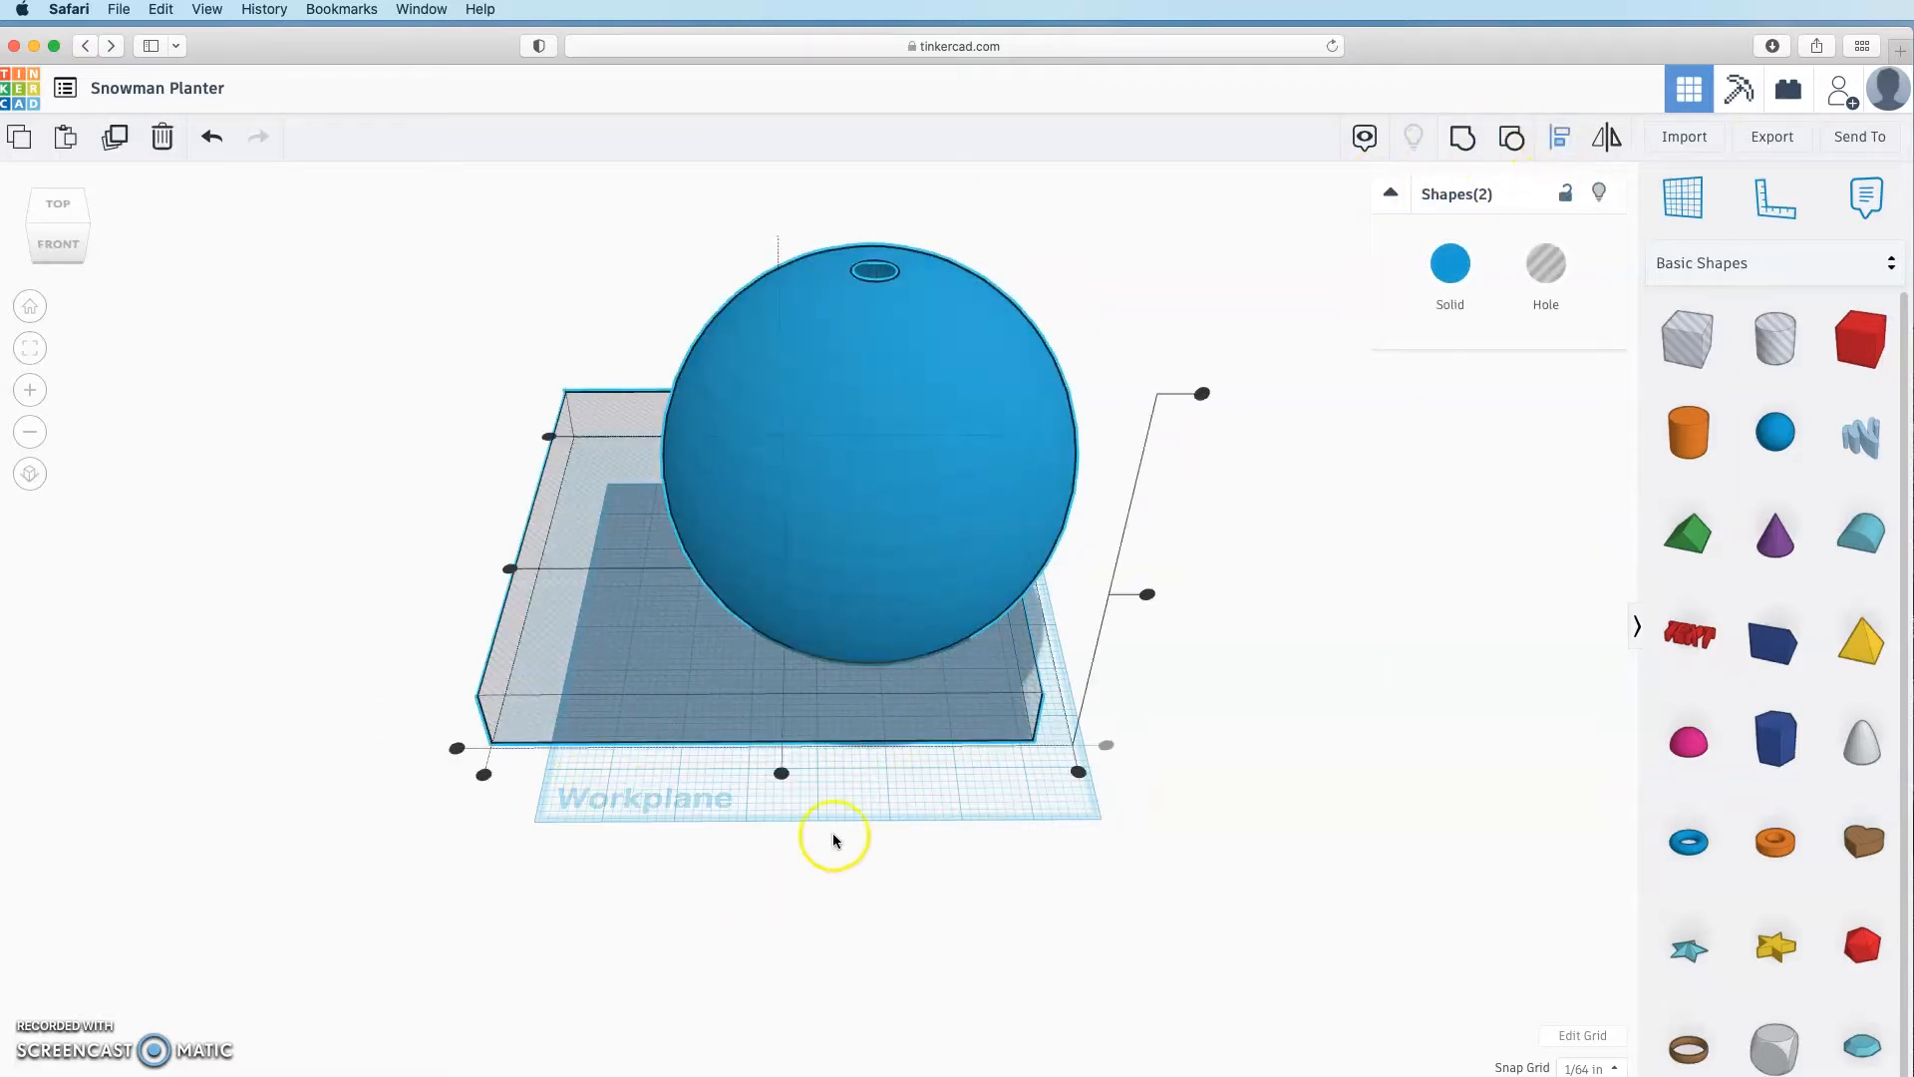
left_click(979, 478)
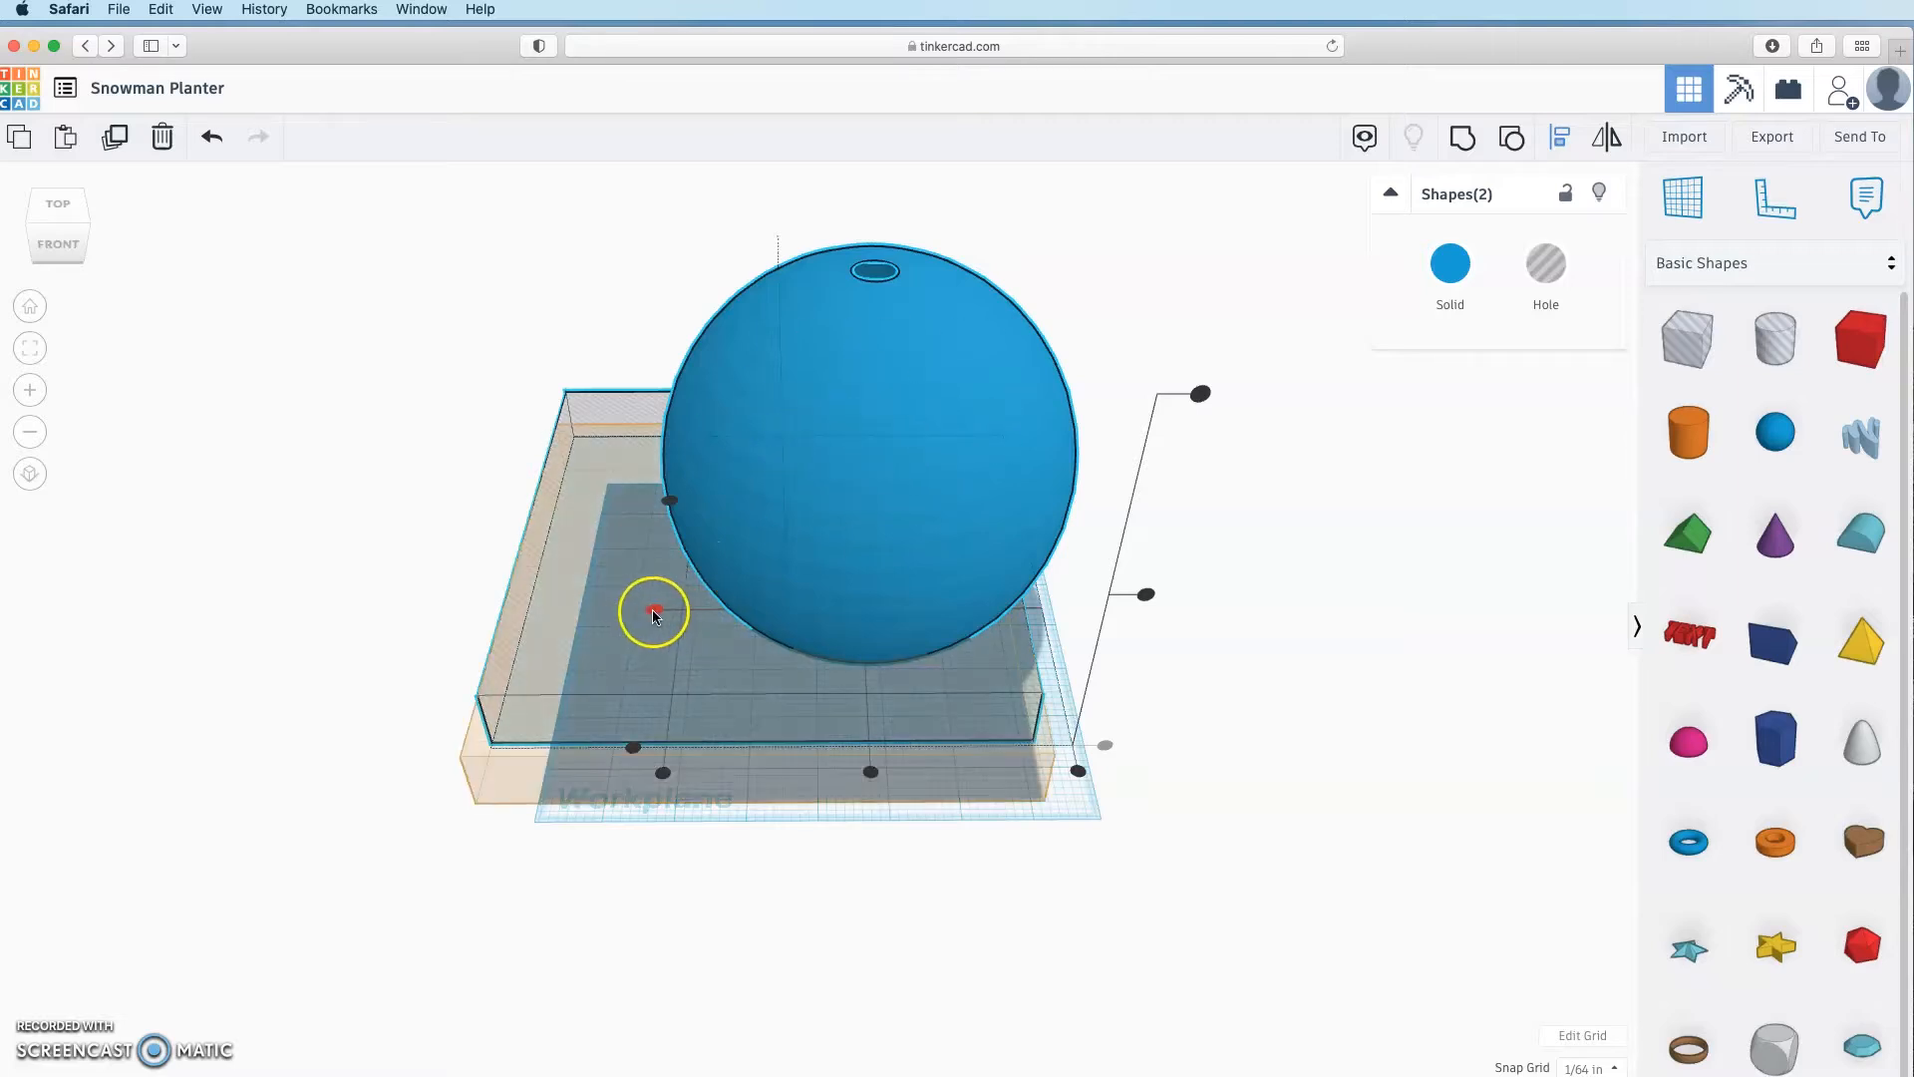
left_click(654, 612)
left_click(869, 772)
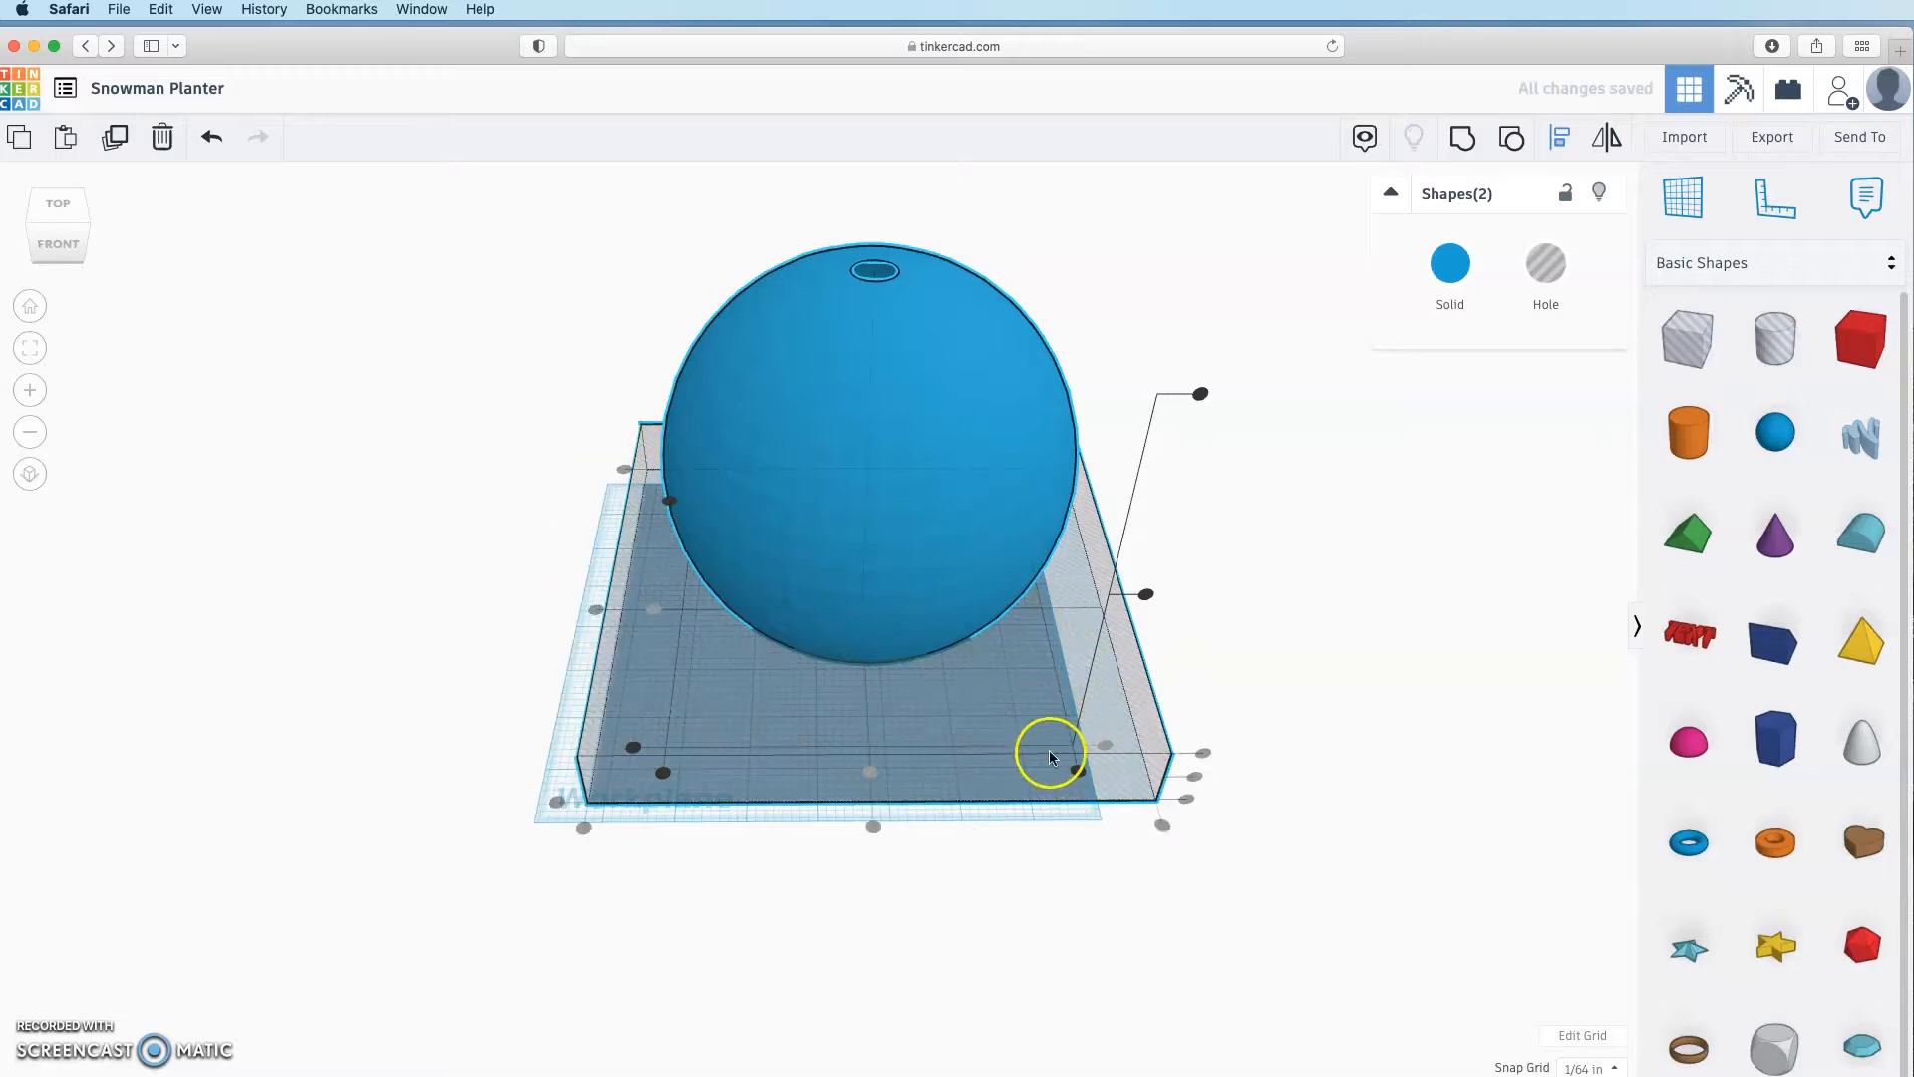
left_click(949, 485)
right_click_drag(1348, 889, 1204, 800)
left_click(1204, 800)
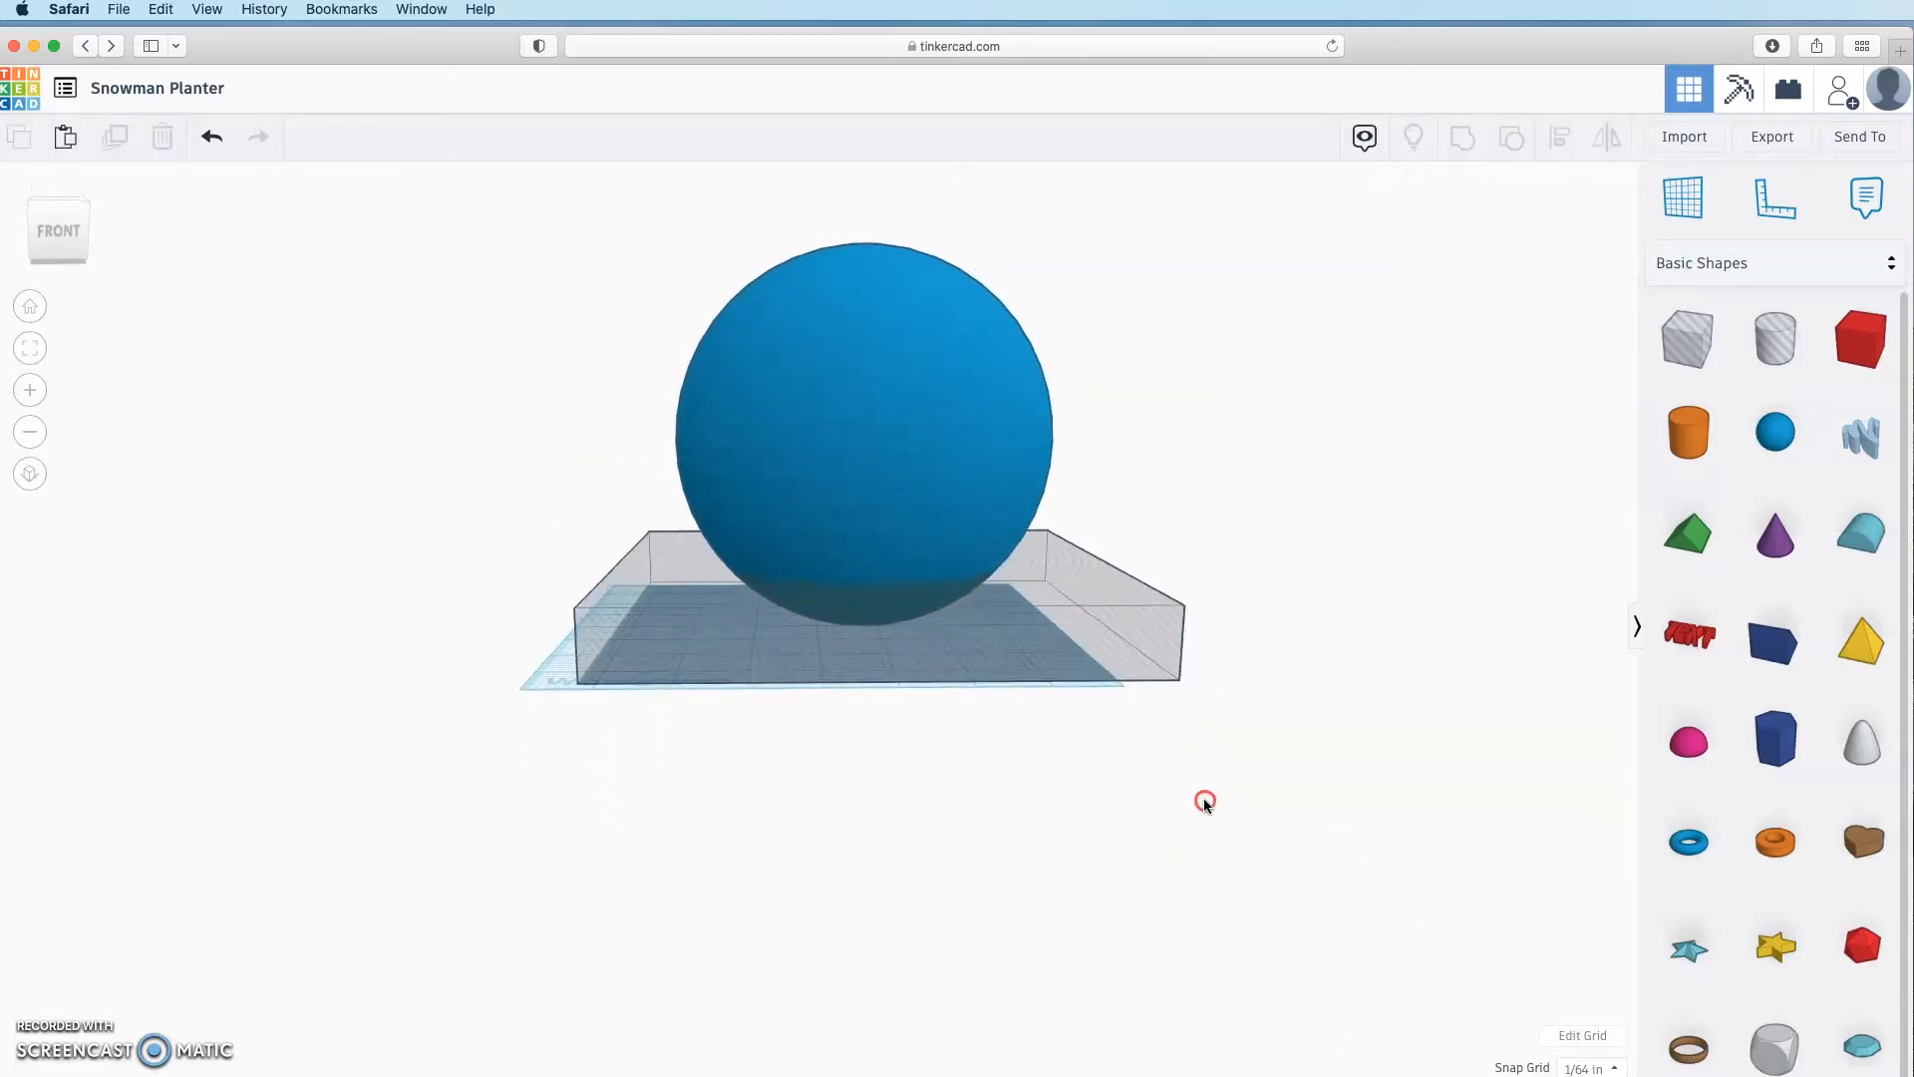
Step: Set the box hole's height to 0.5
left_click(1092, 615)
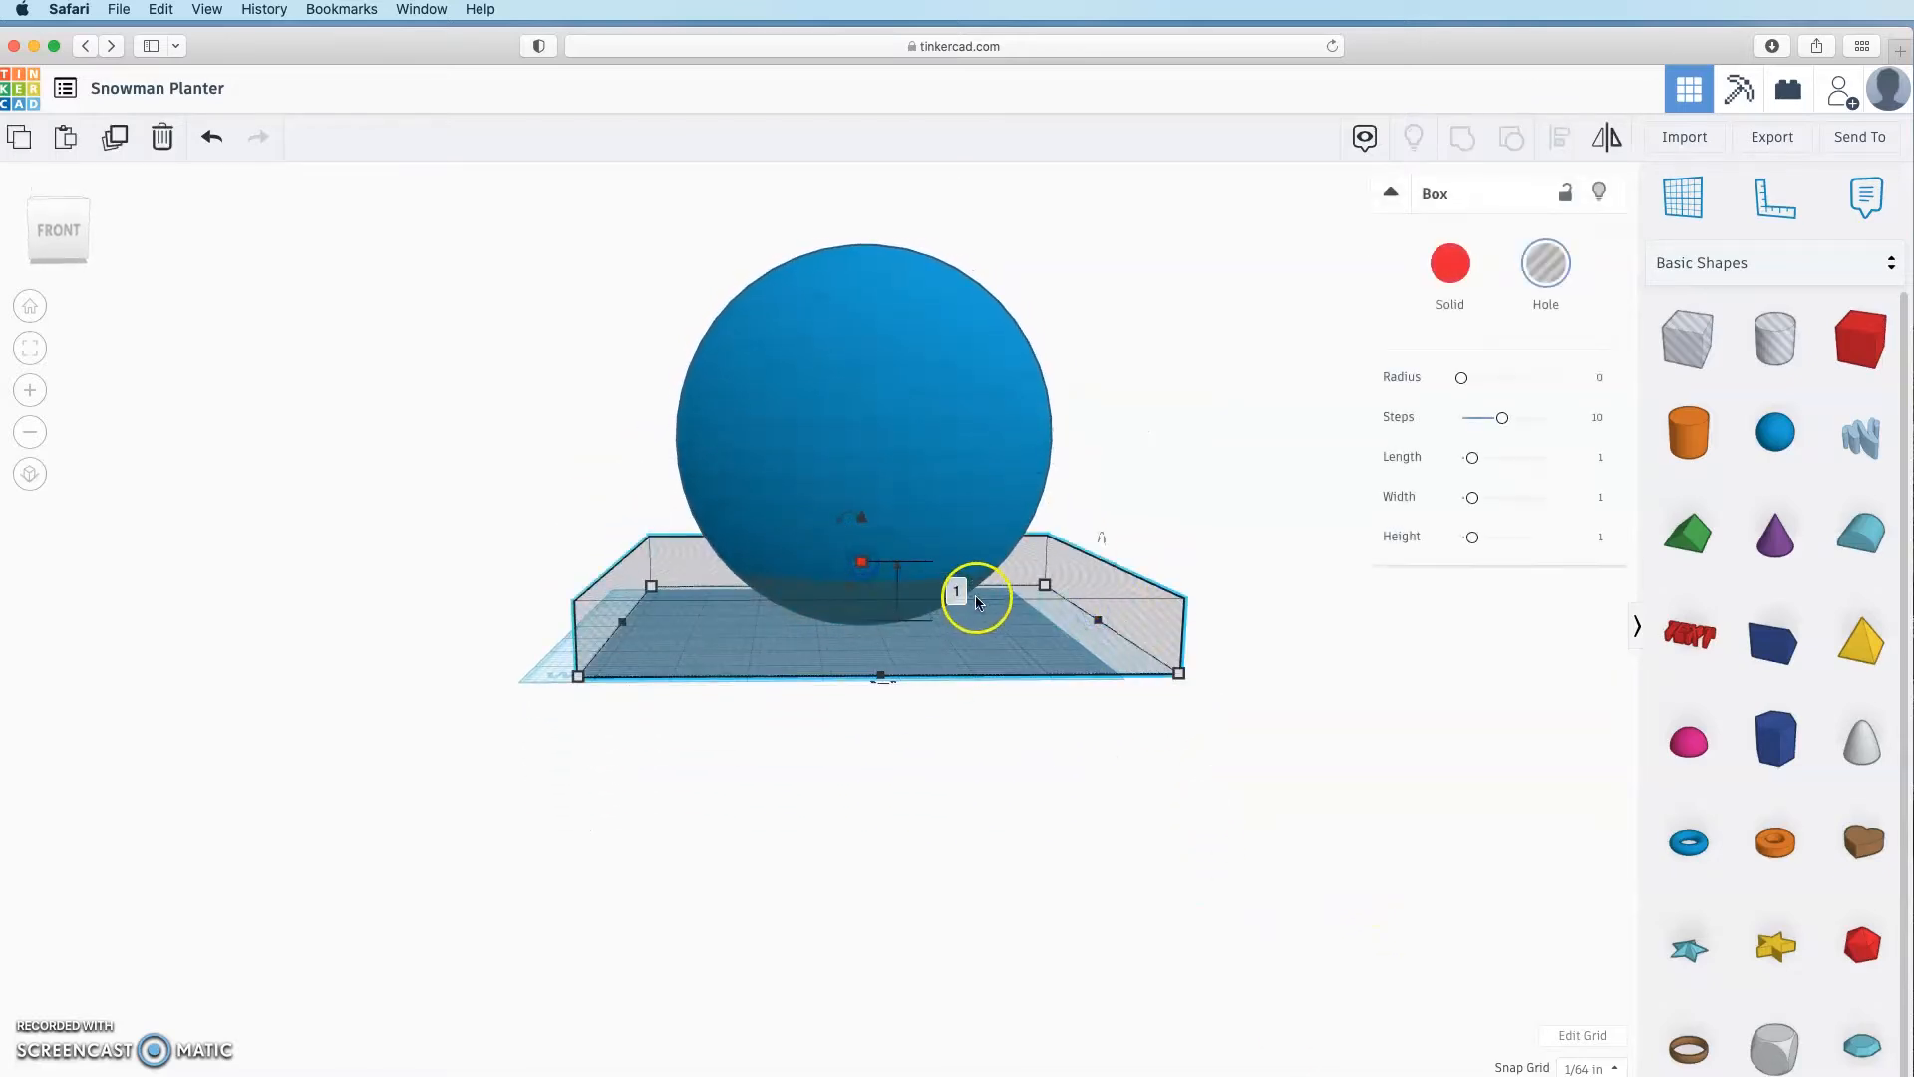
left_click(965, 597)
type("0.5")
key("Return")
left_click(1061, 871)
right_click_drag(1117, 865, 1186, 1051)
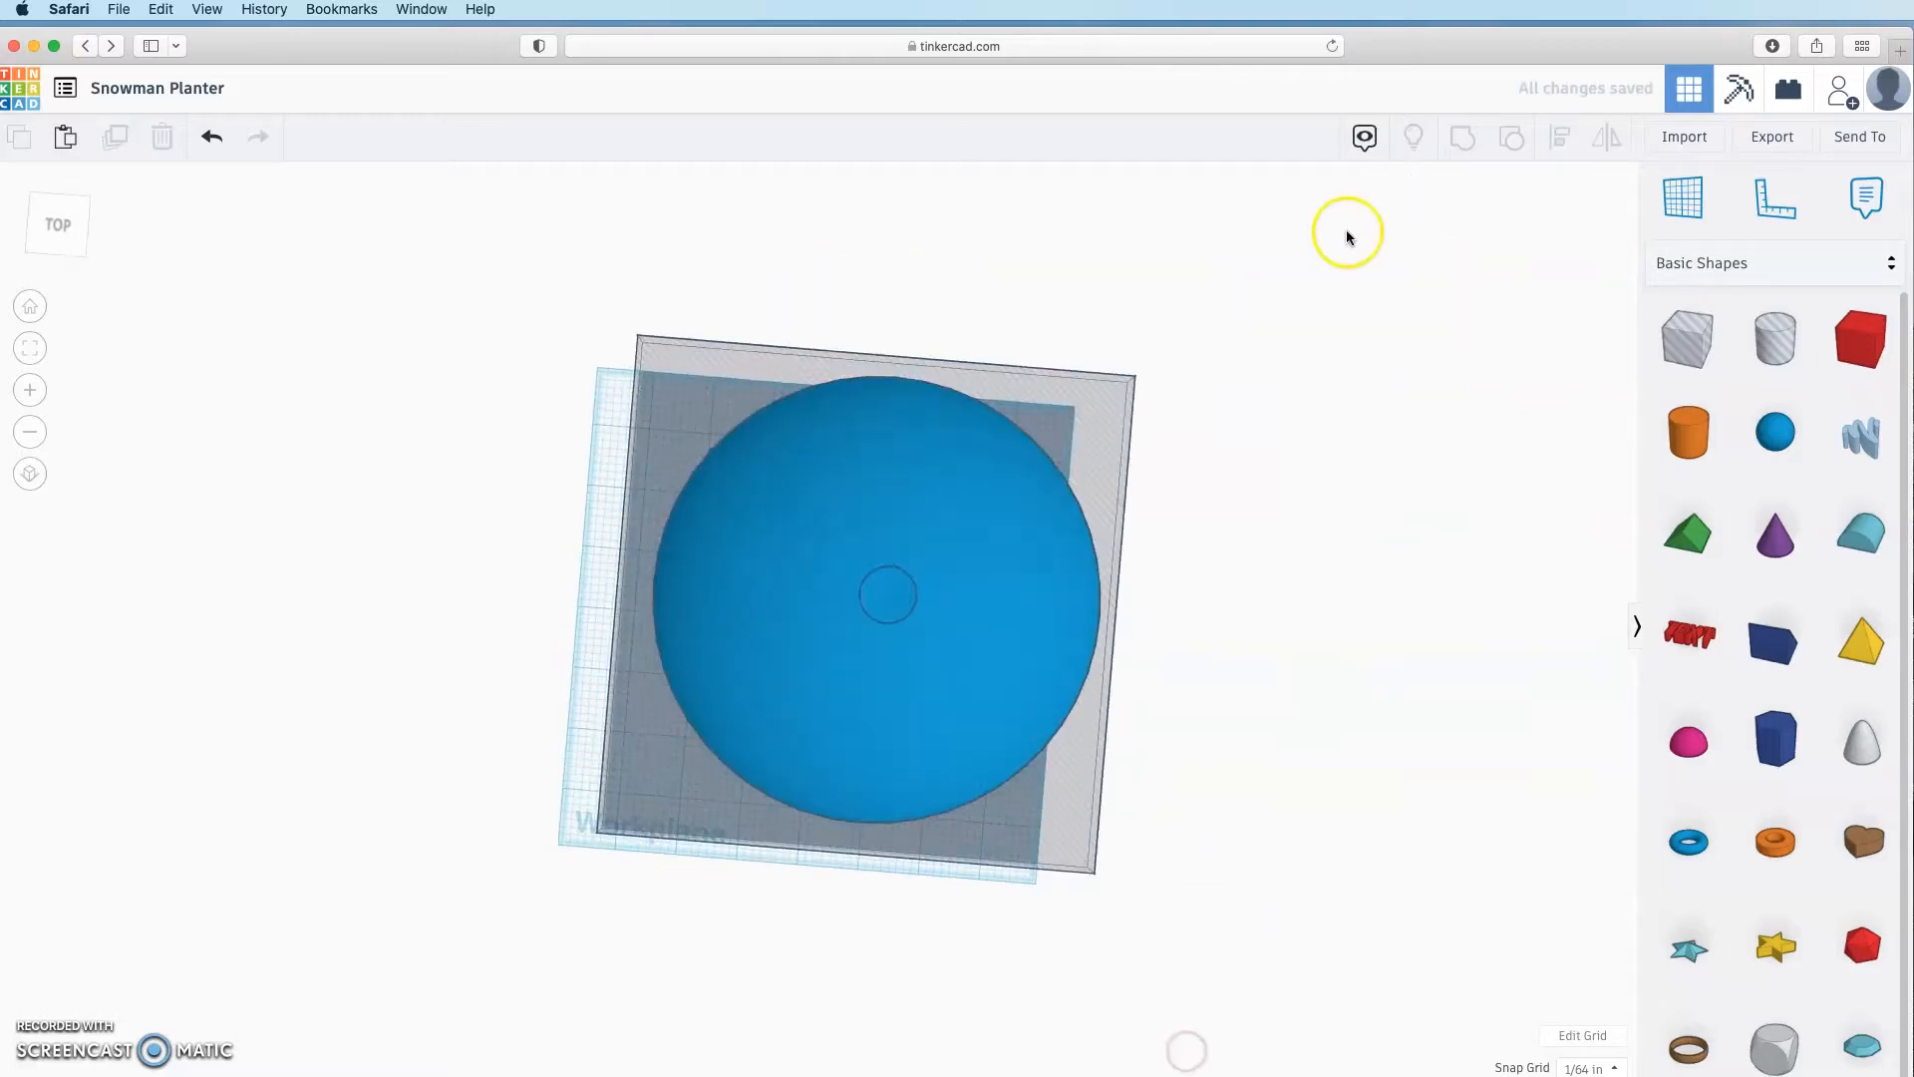
Step: Group the box hole with the sphere to cut its bottom flat
left_click_drag(390, 943, 1408, 332)
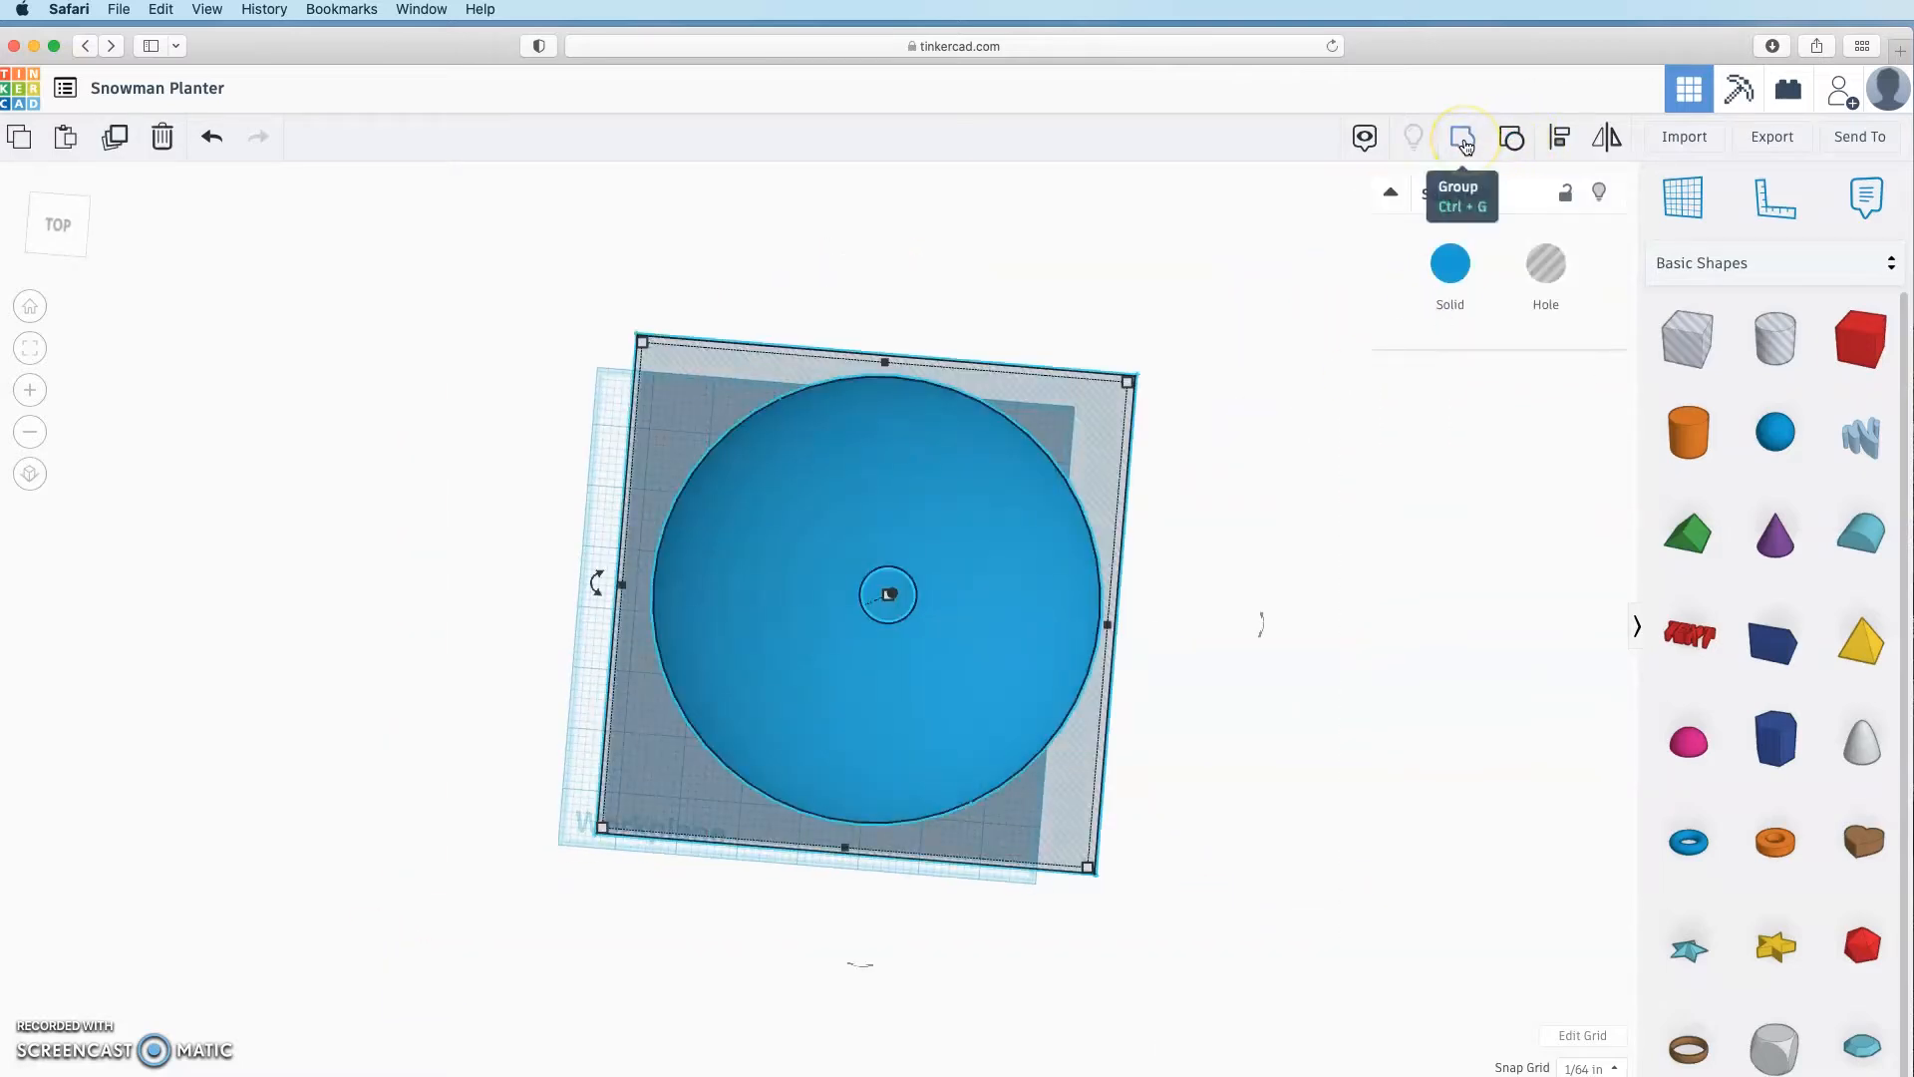
left_click(1462, 140)
left_click(1346, 767)
right_click_drag(1346, 767, 1376, 478)
right_click_drag(1228, 666, 1180, 795)
left_click(894, 499)
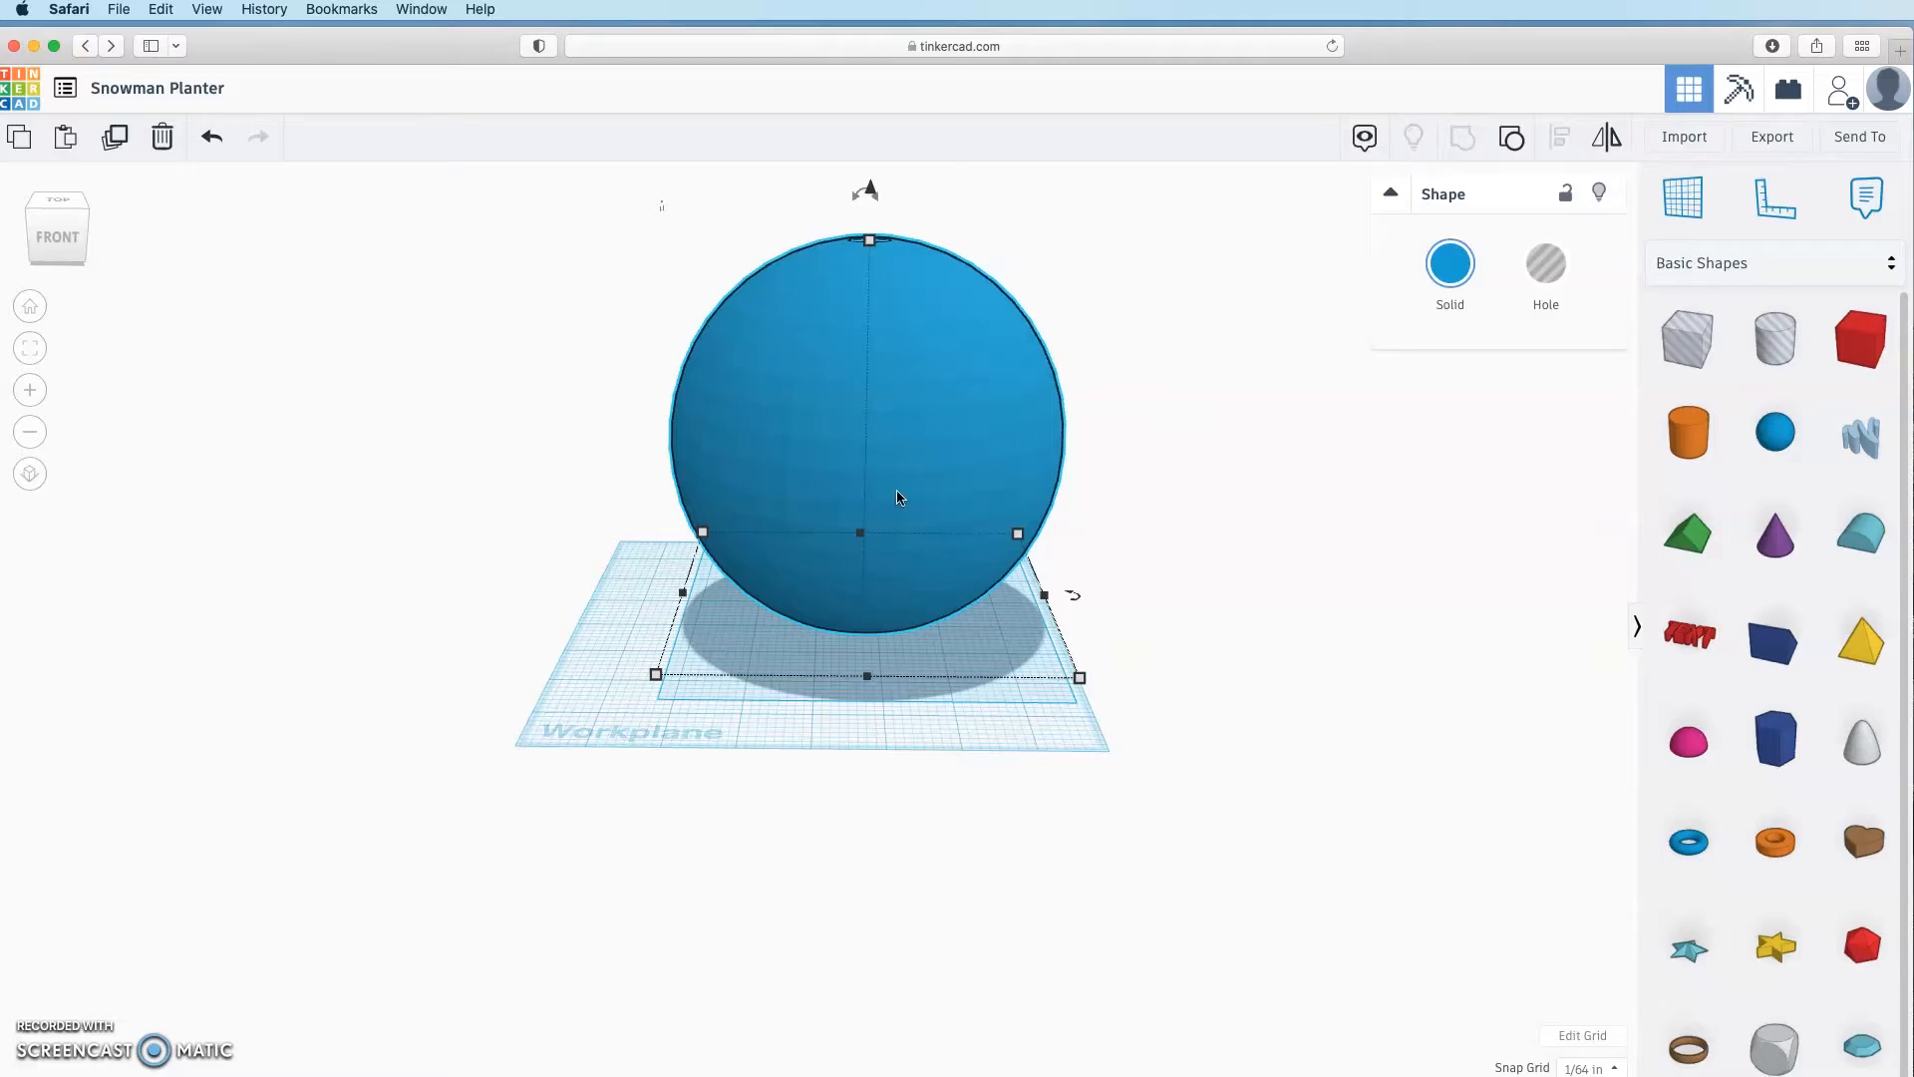
left_click(1143, 781)
right_click_drag(1105, 700, 1143, 781)
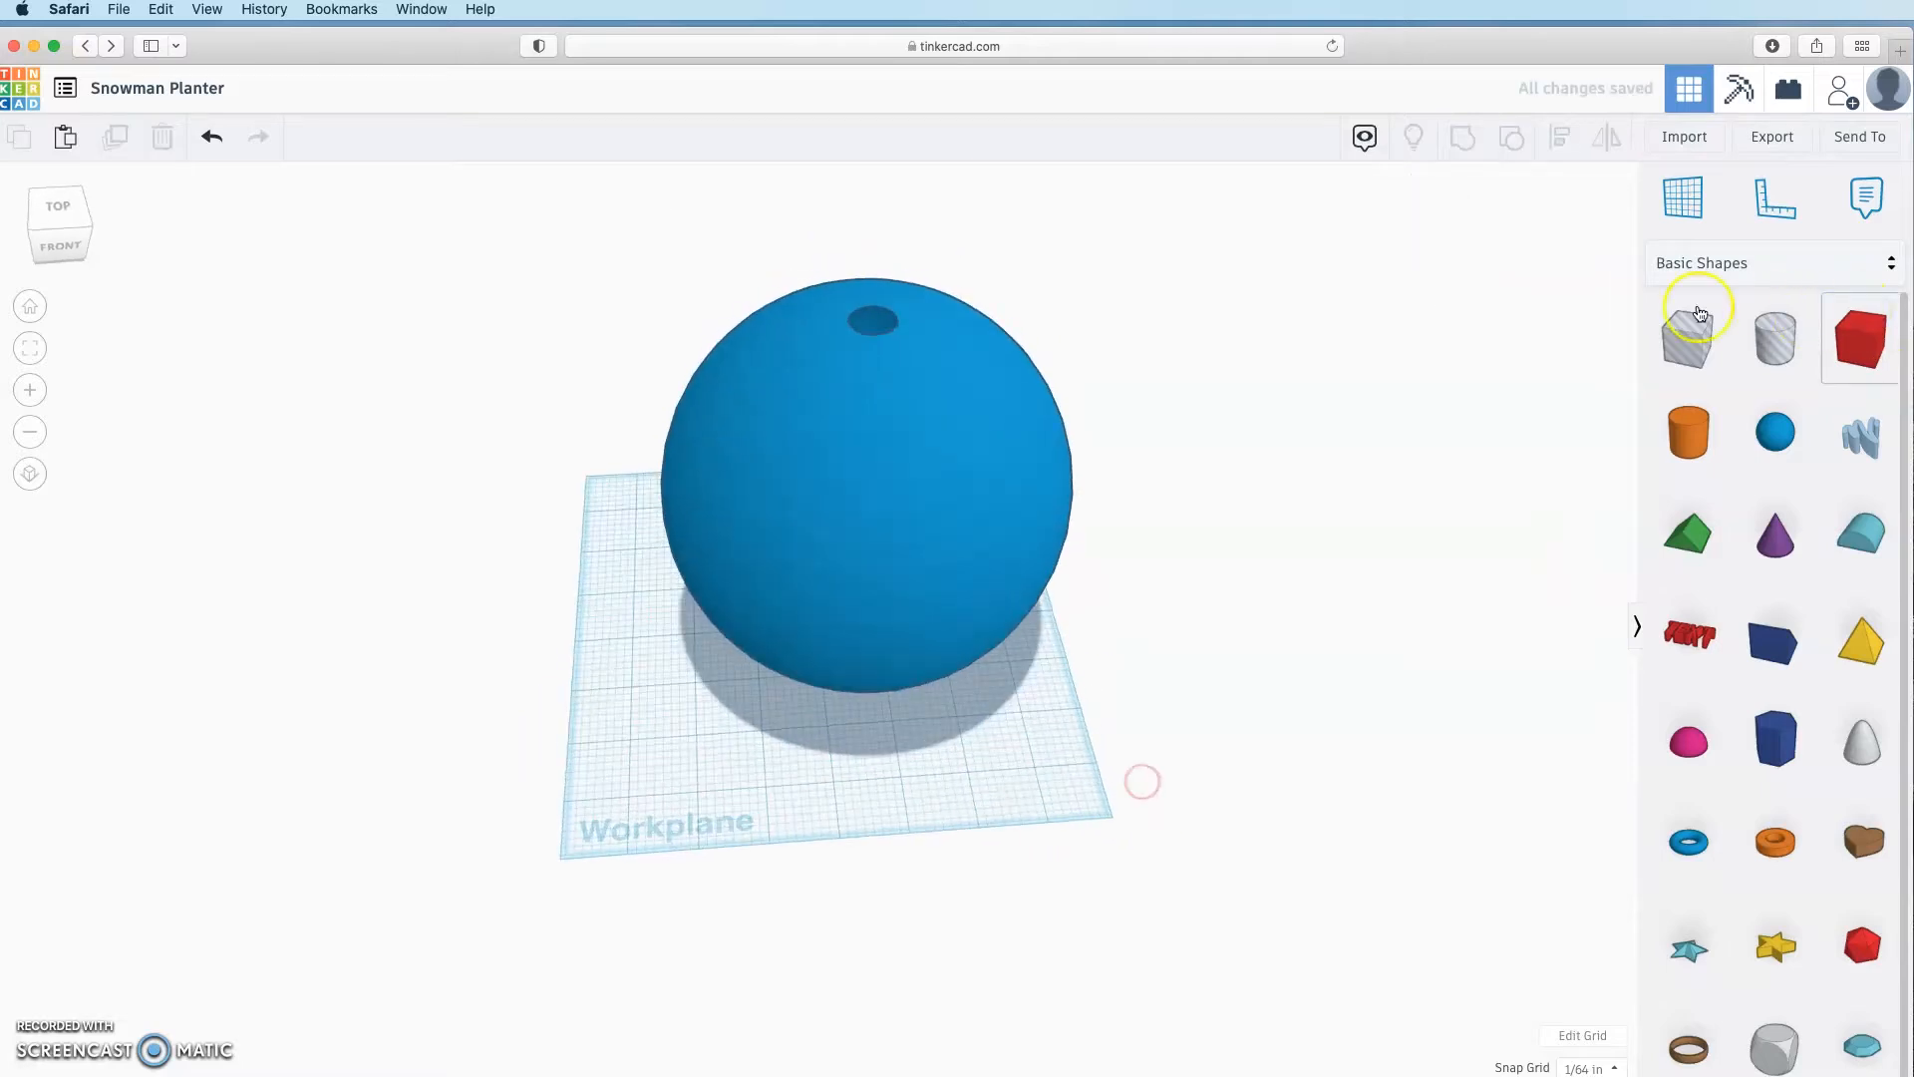
Step: Add a second Box hole sized 8 × 8 beside the sphere
left_click_drag(1701, 314, 1090, 825)
left_click(1002, 636)
type("8")
key("Tab")
type("8")
key("Return")
Step: Align the box hole centred on the sphere
left_click(1007, 498, "shift")
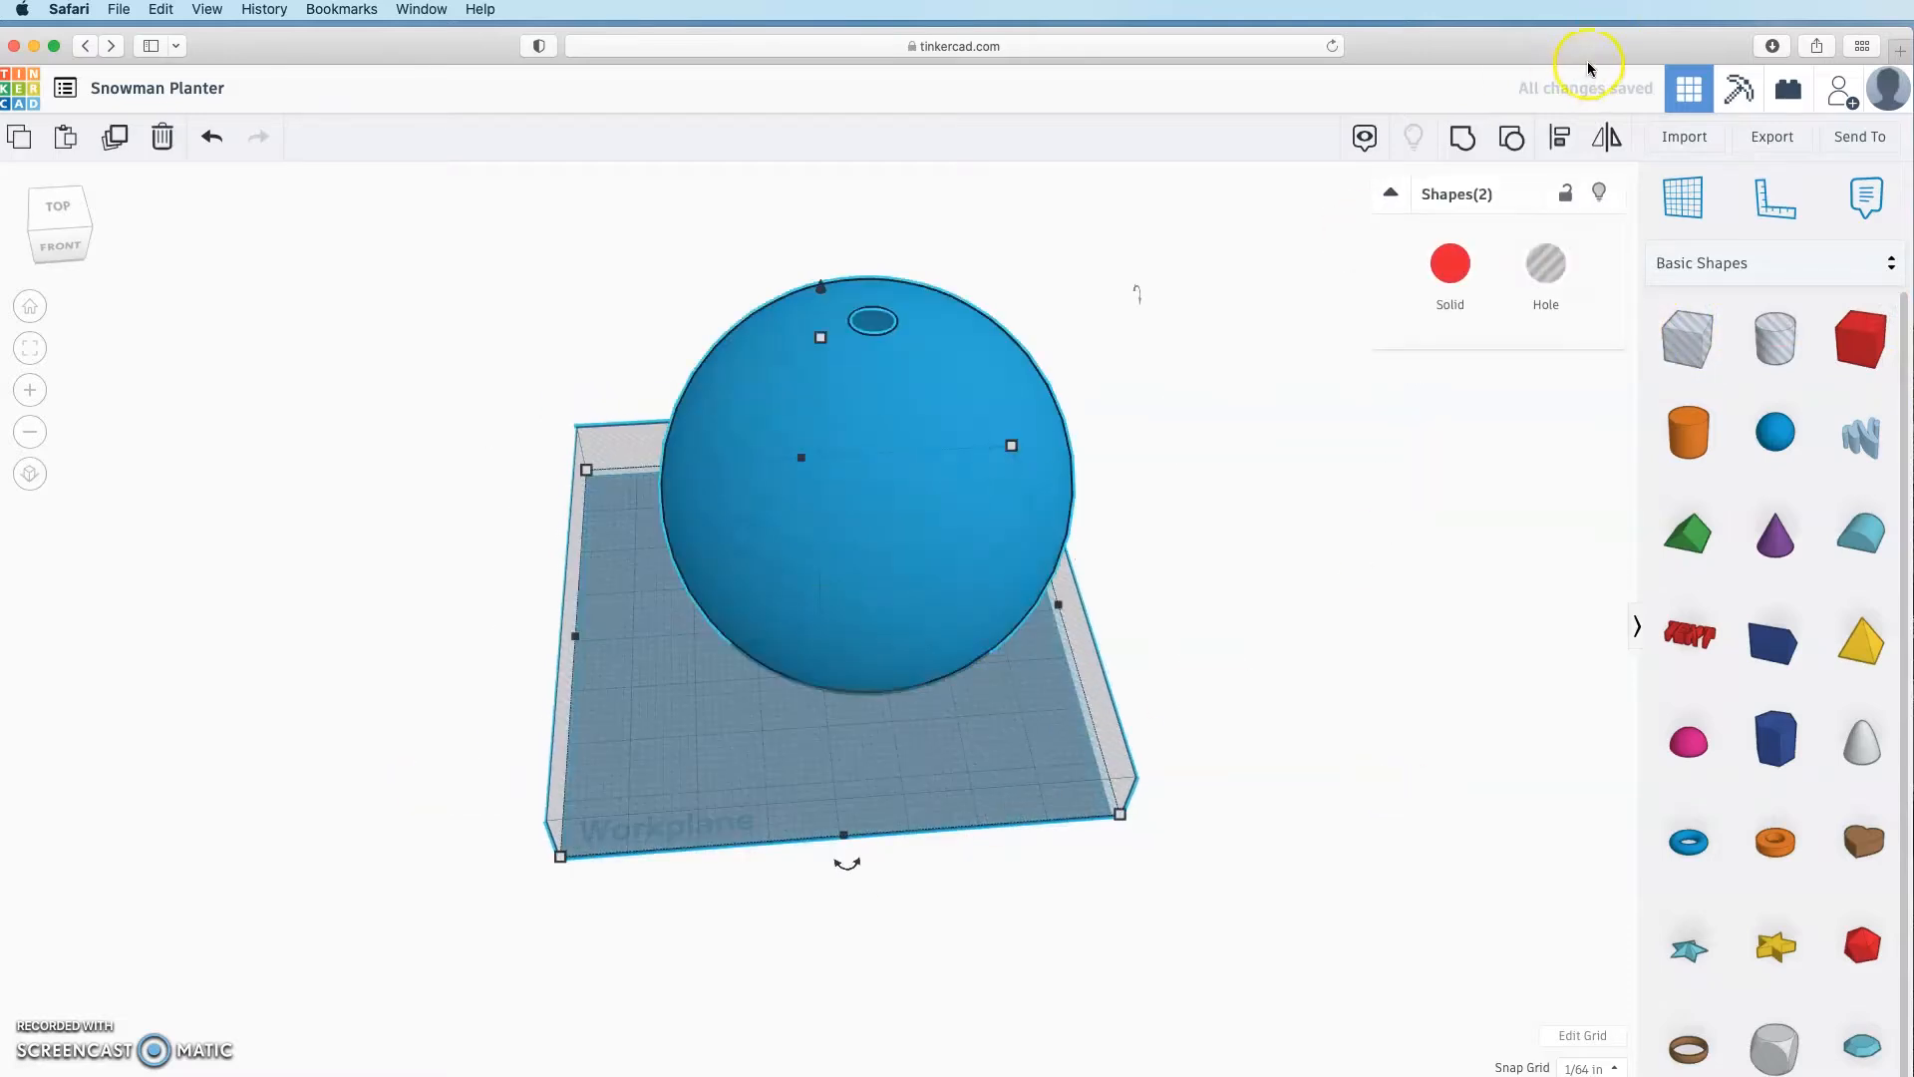
left_click(1562, 150)
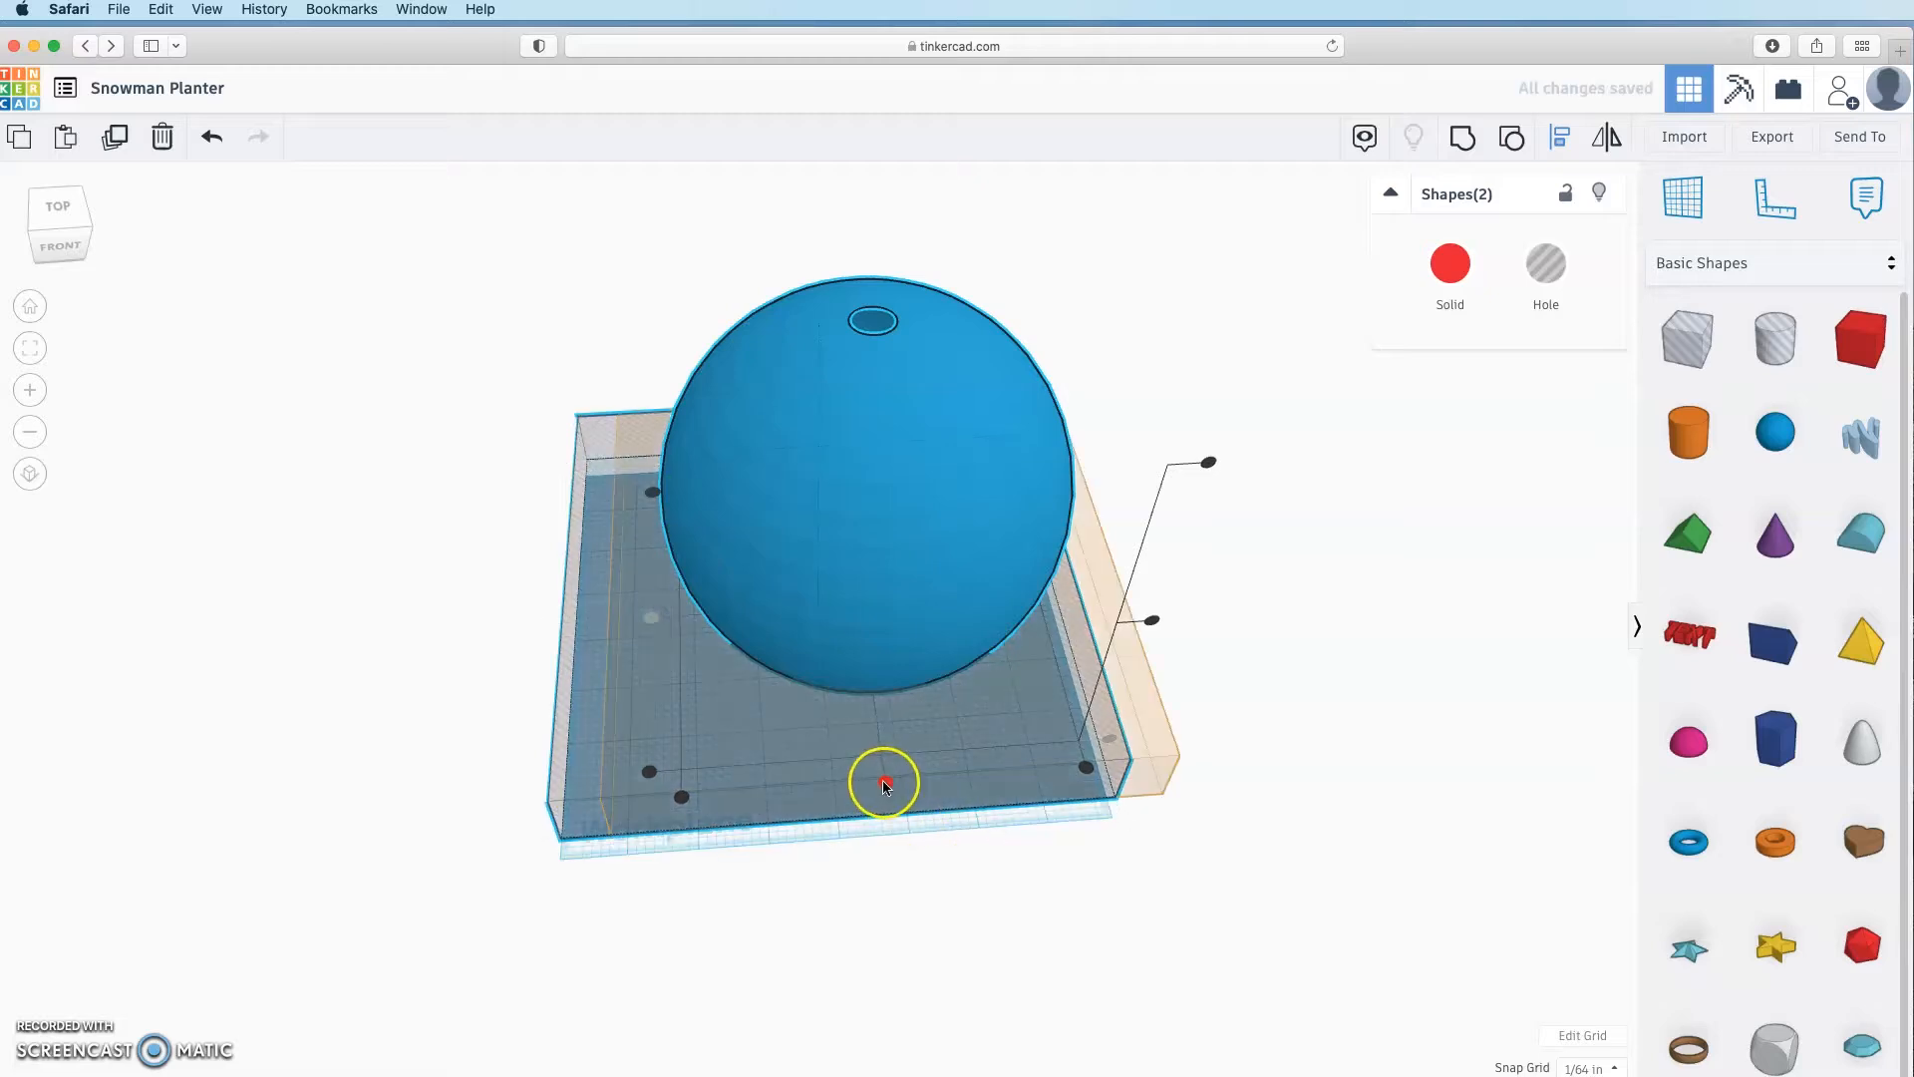
left_click(885, 782)
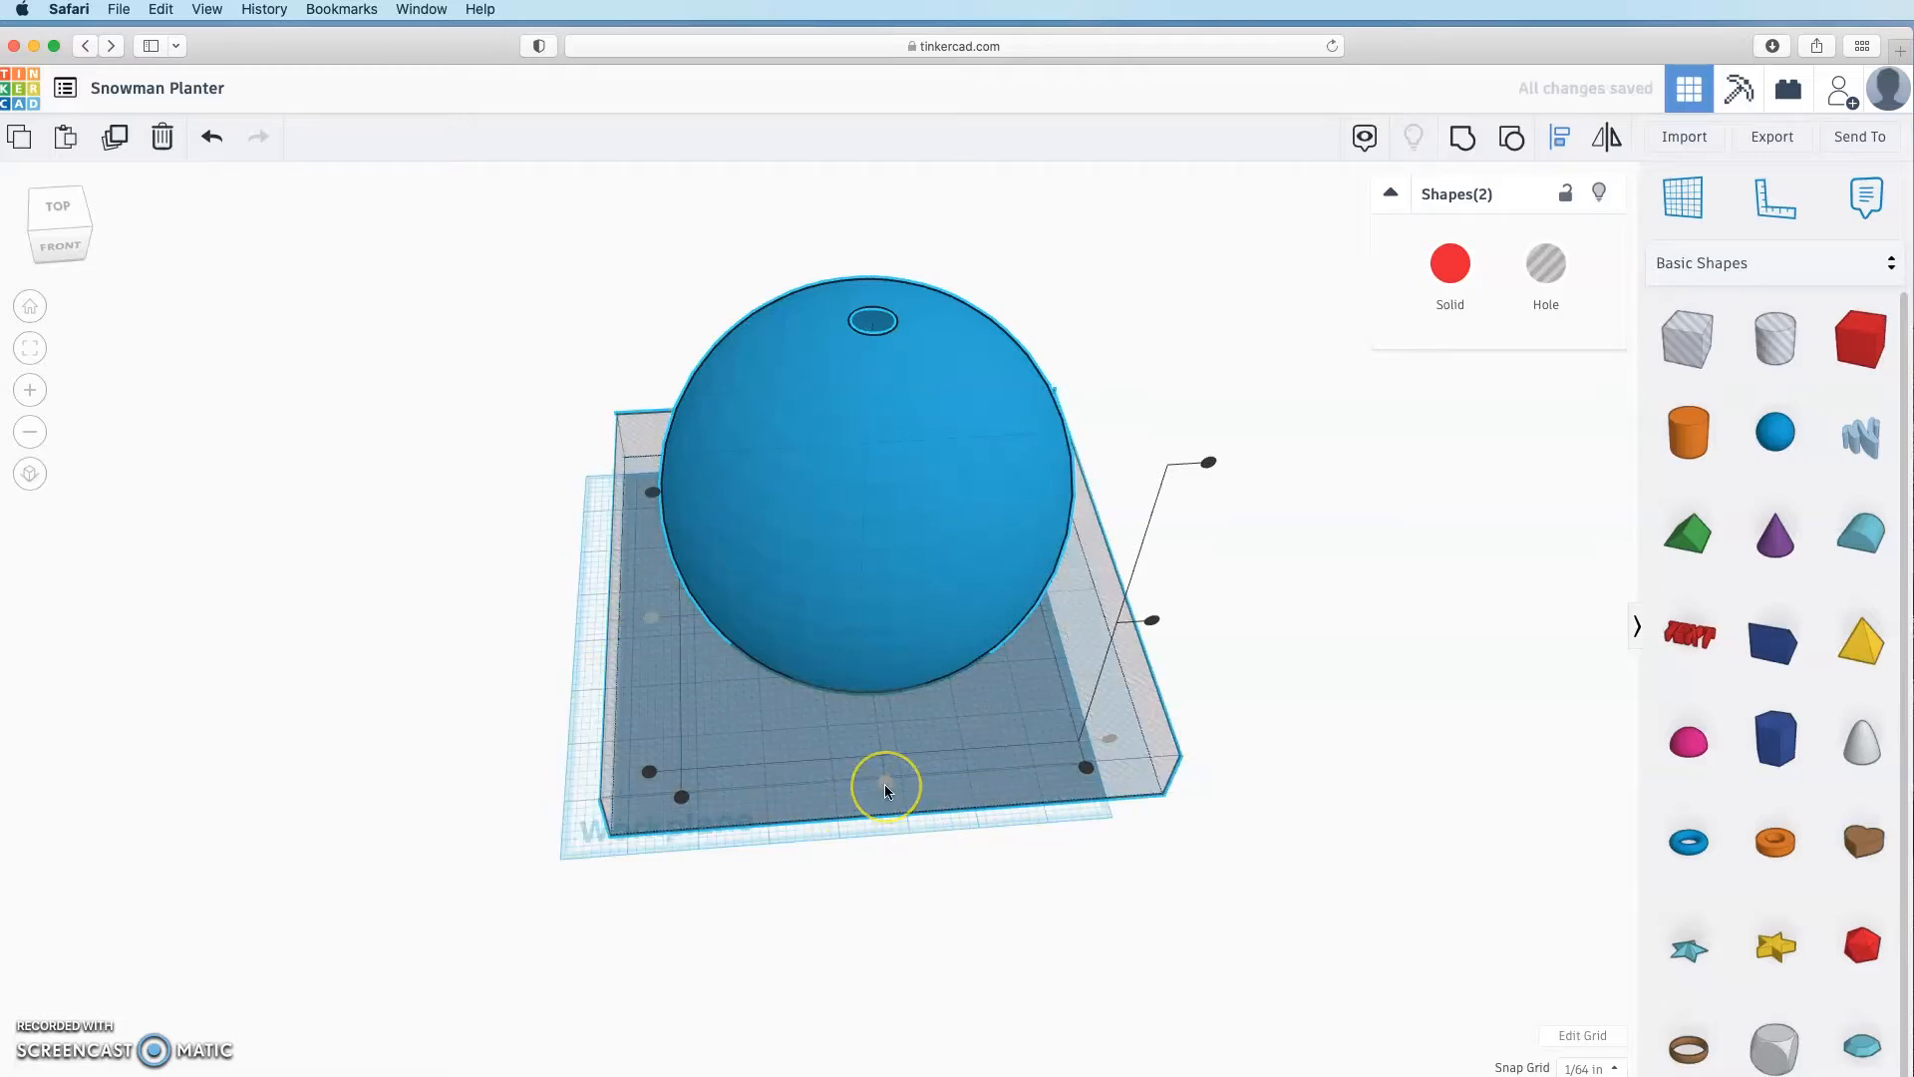
left_click(835, 795)
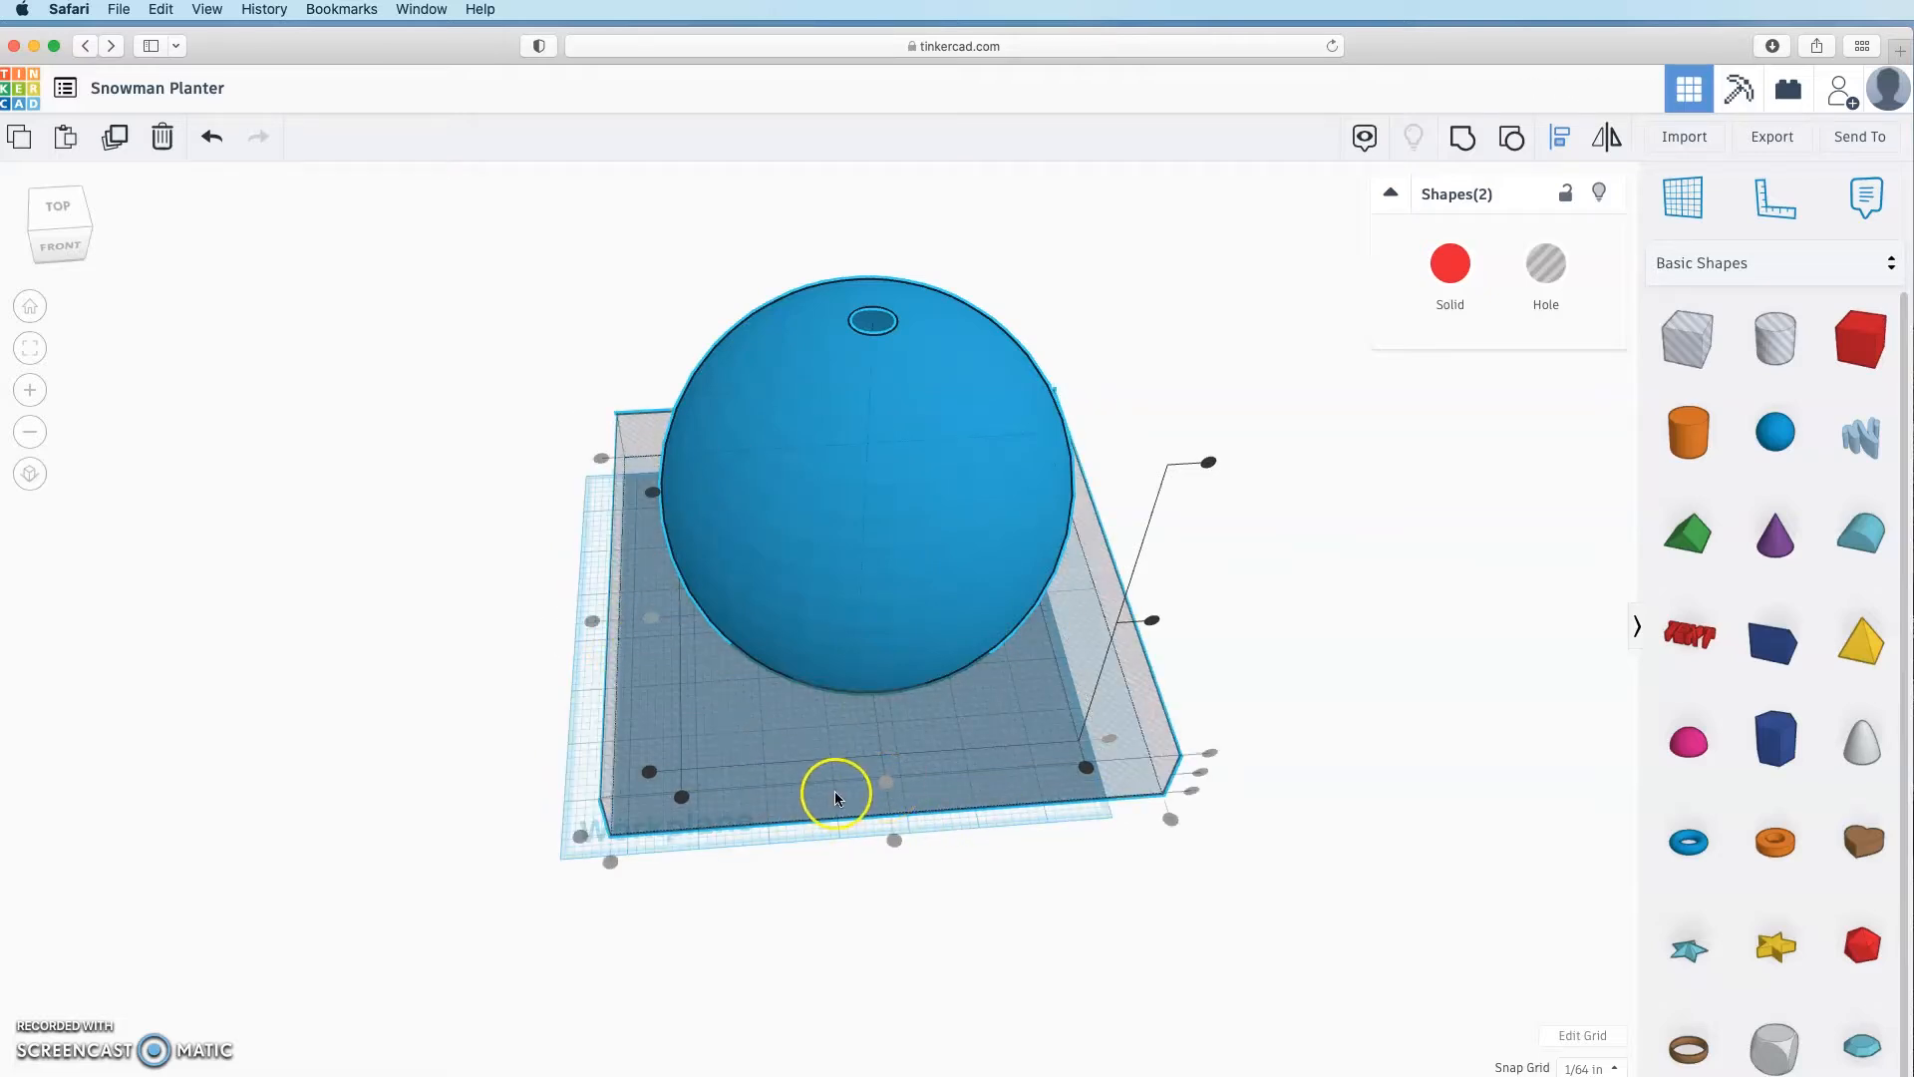
left_click(1212, 466)
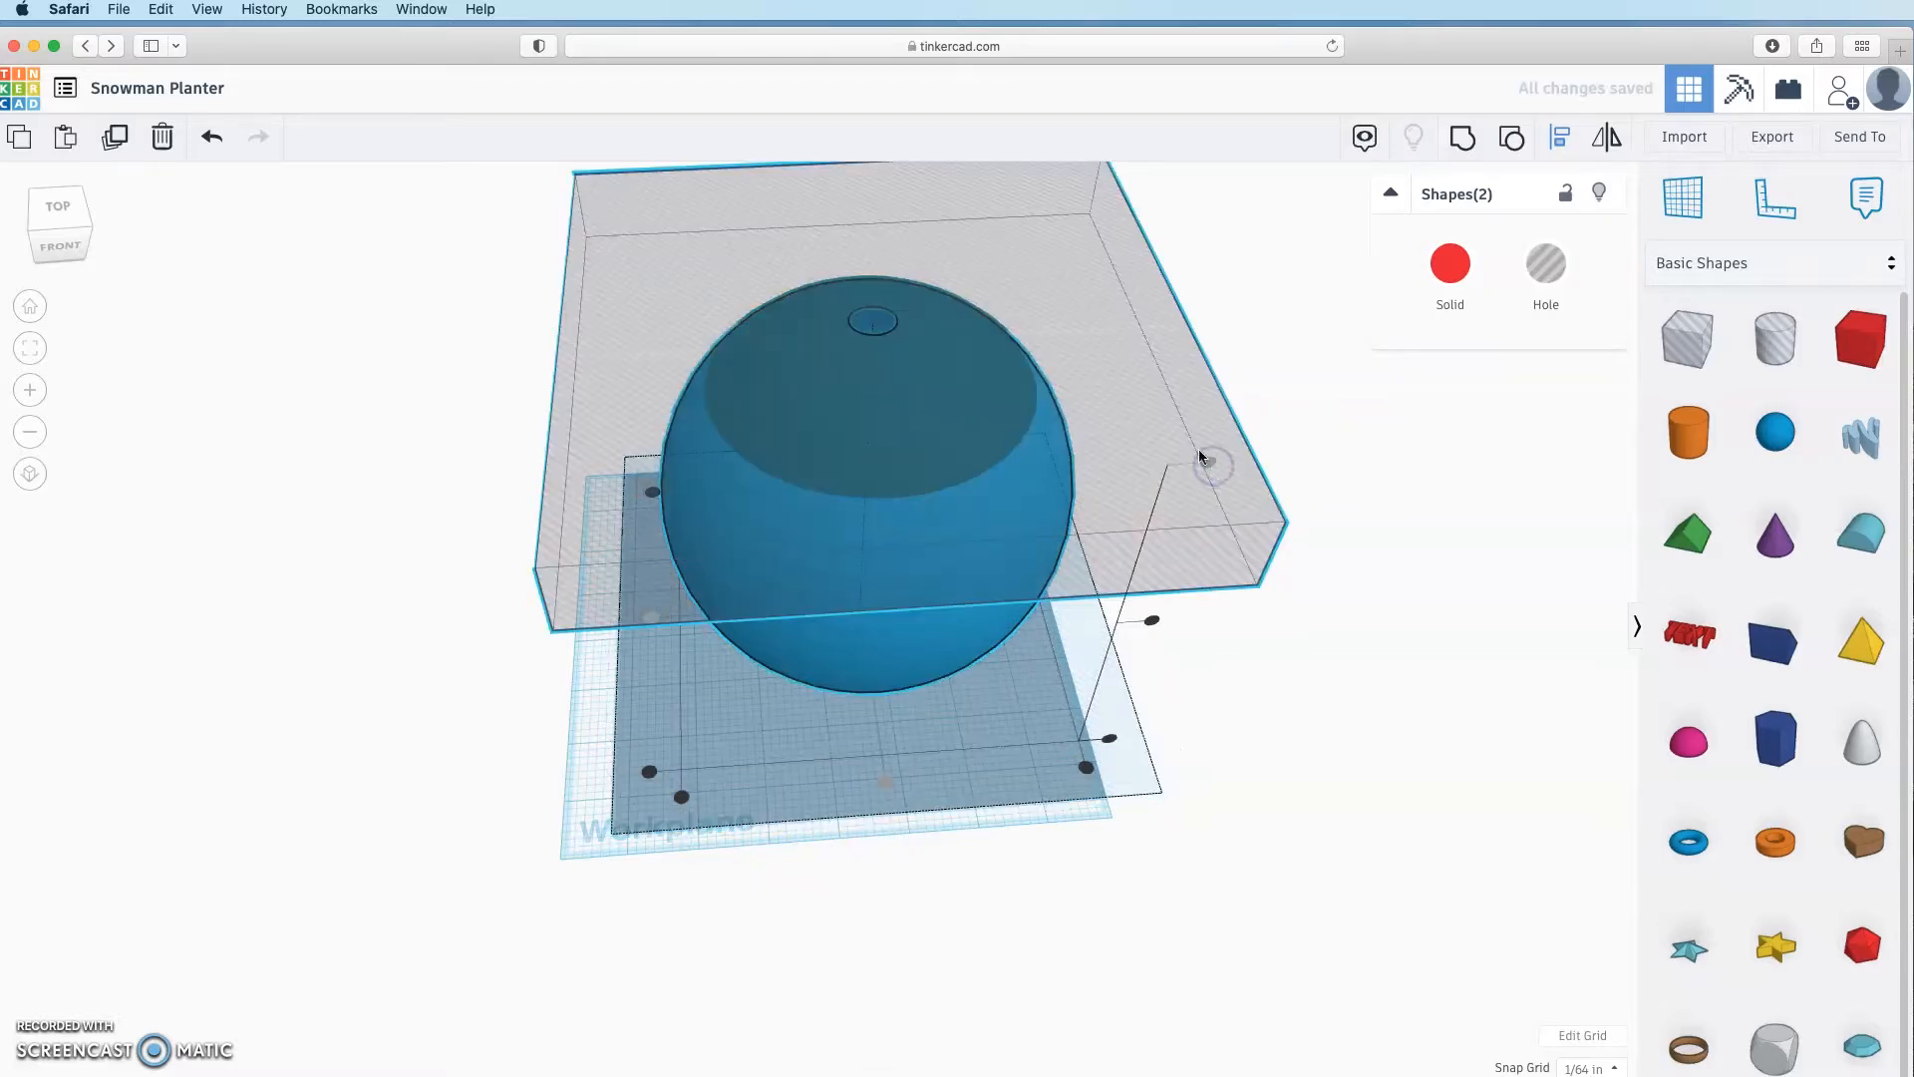
left_click(1303, 799)
right_click_drag(1303, 799, 1281, 734)
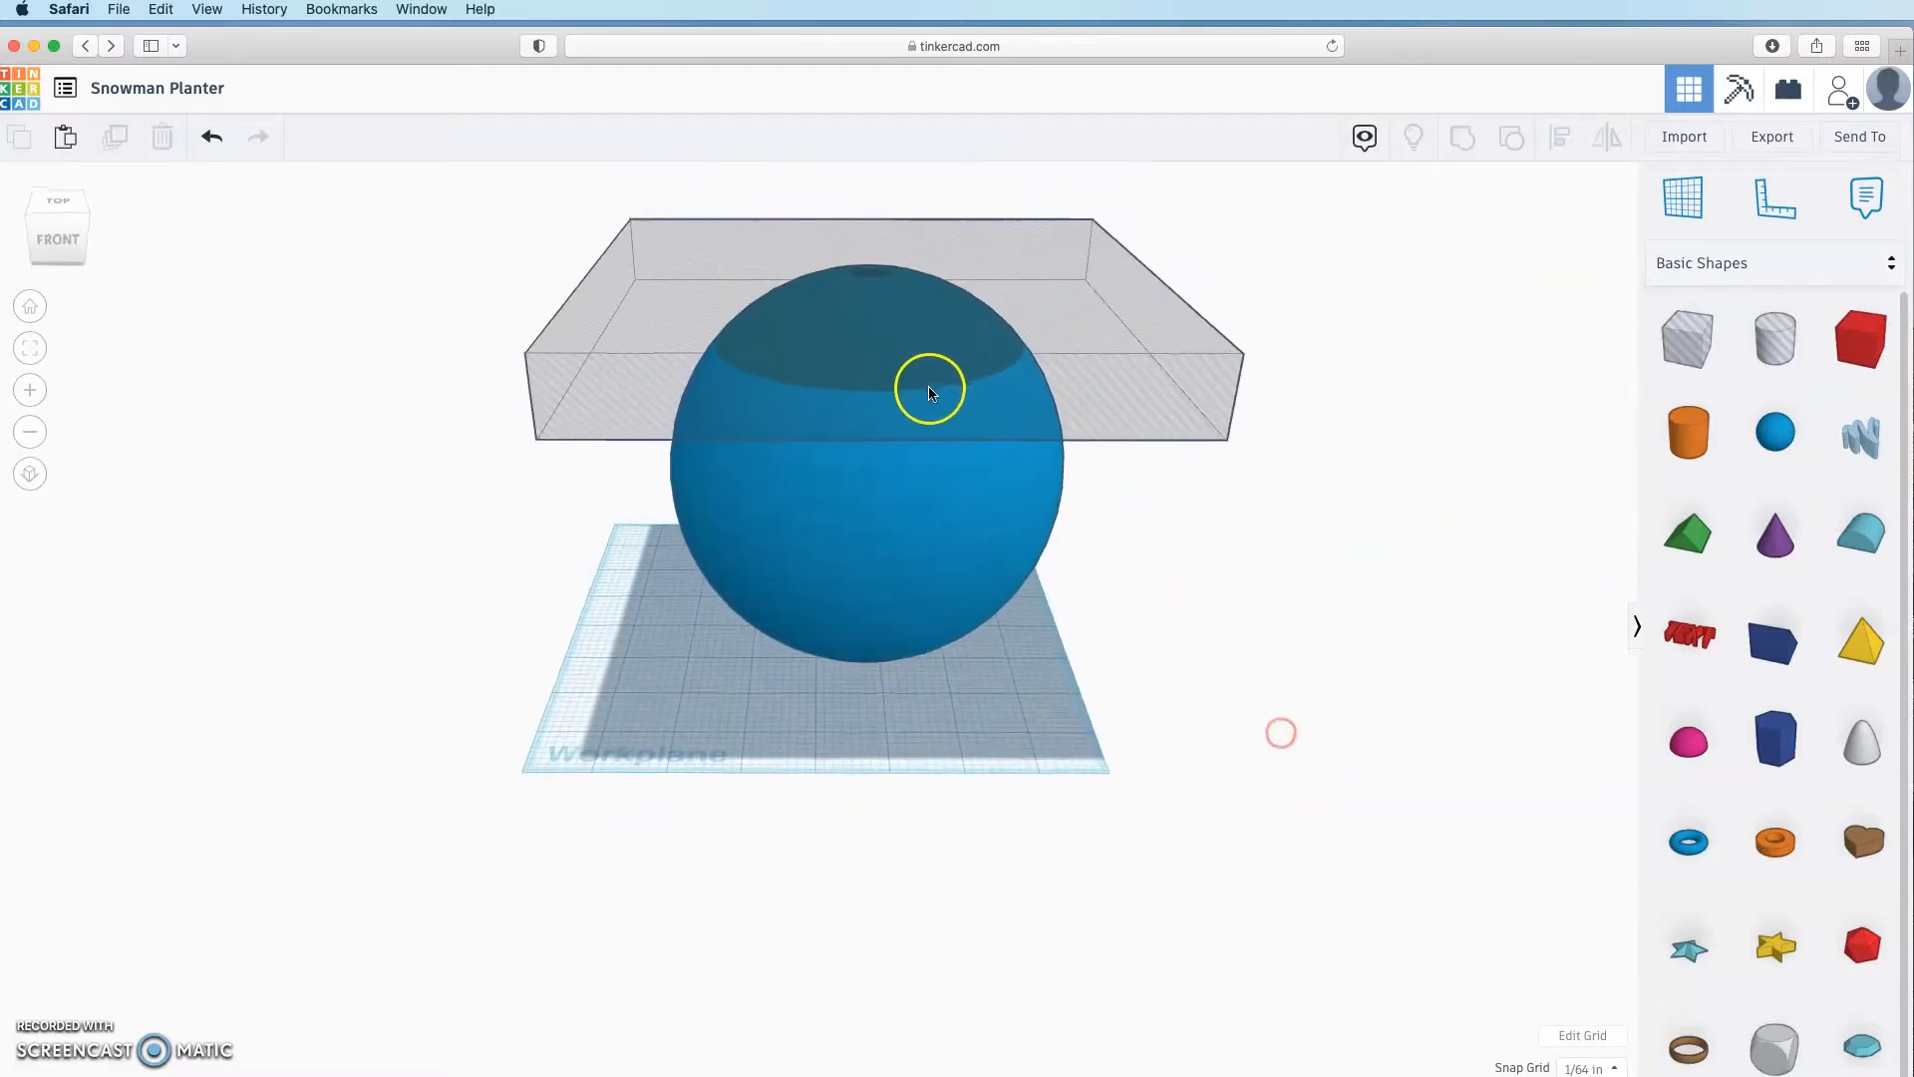
Step: Set the snap grid to 1/64 in and give the box hole a height of 1.5
left_click(1103, 432)
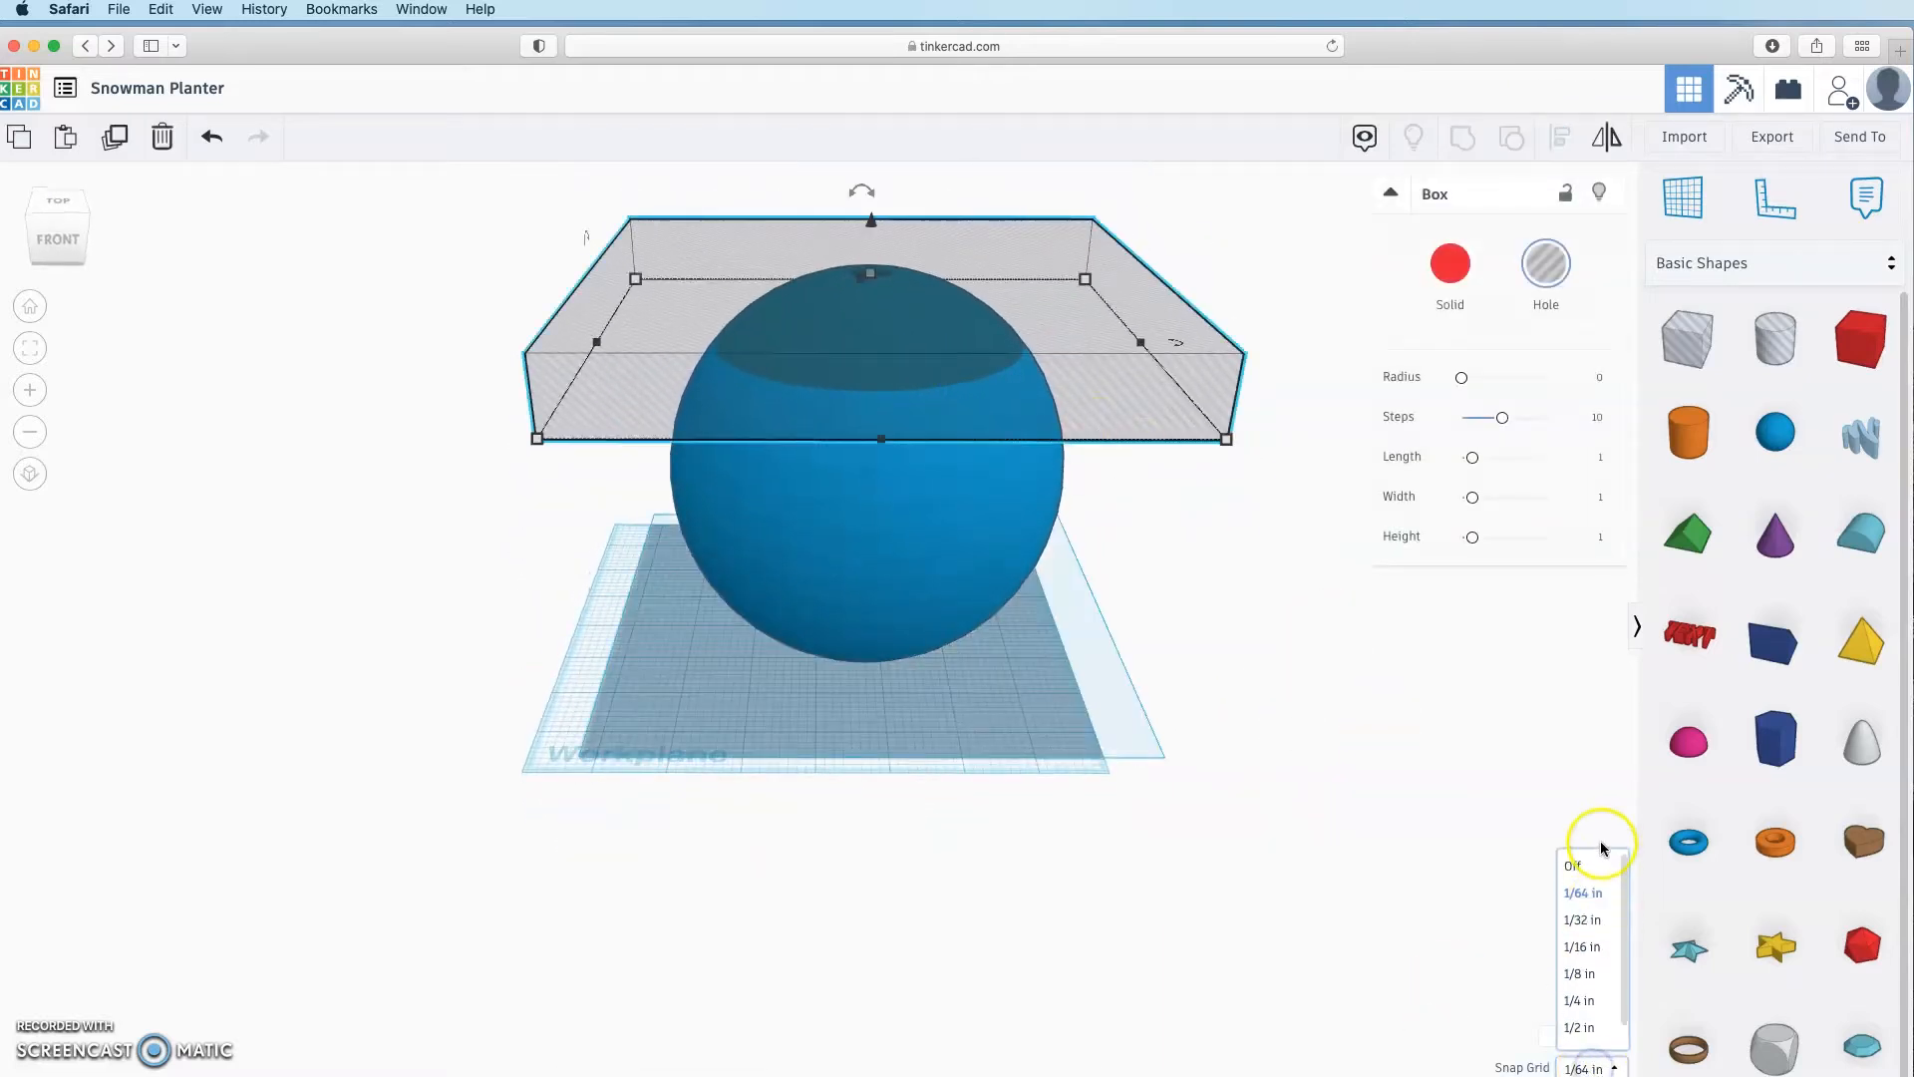
left_click(1595, 895)
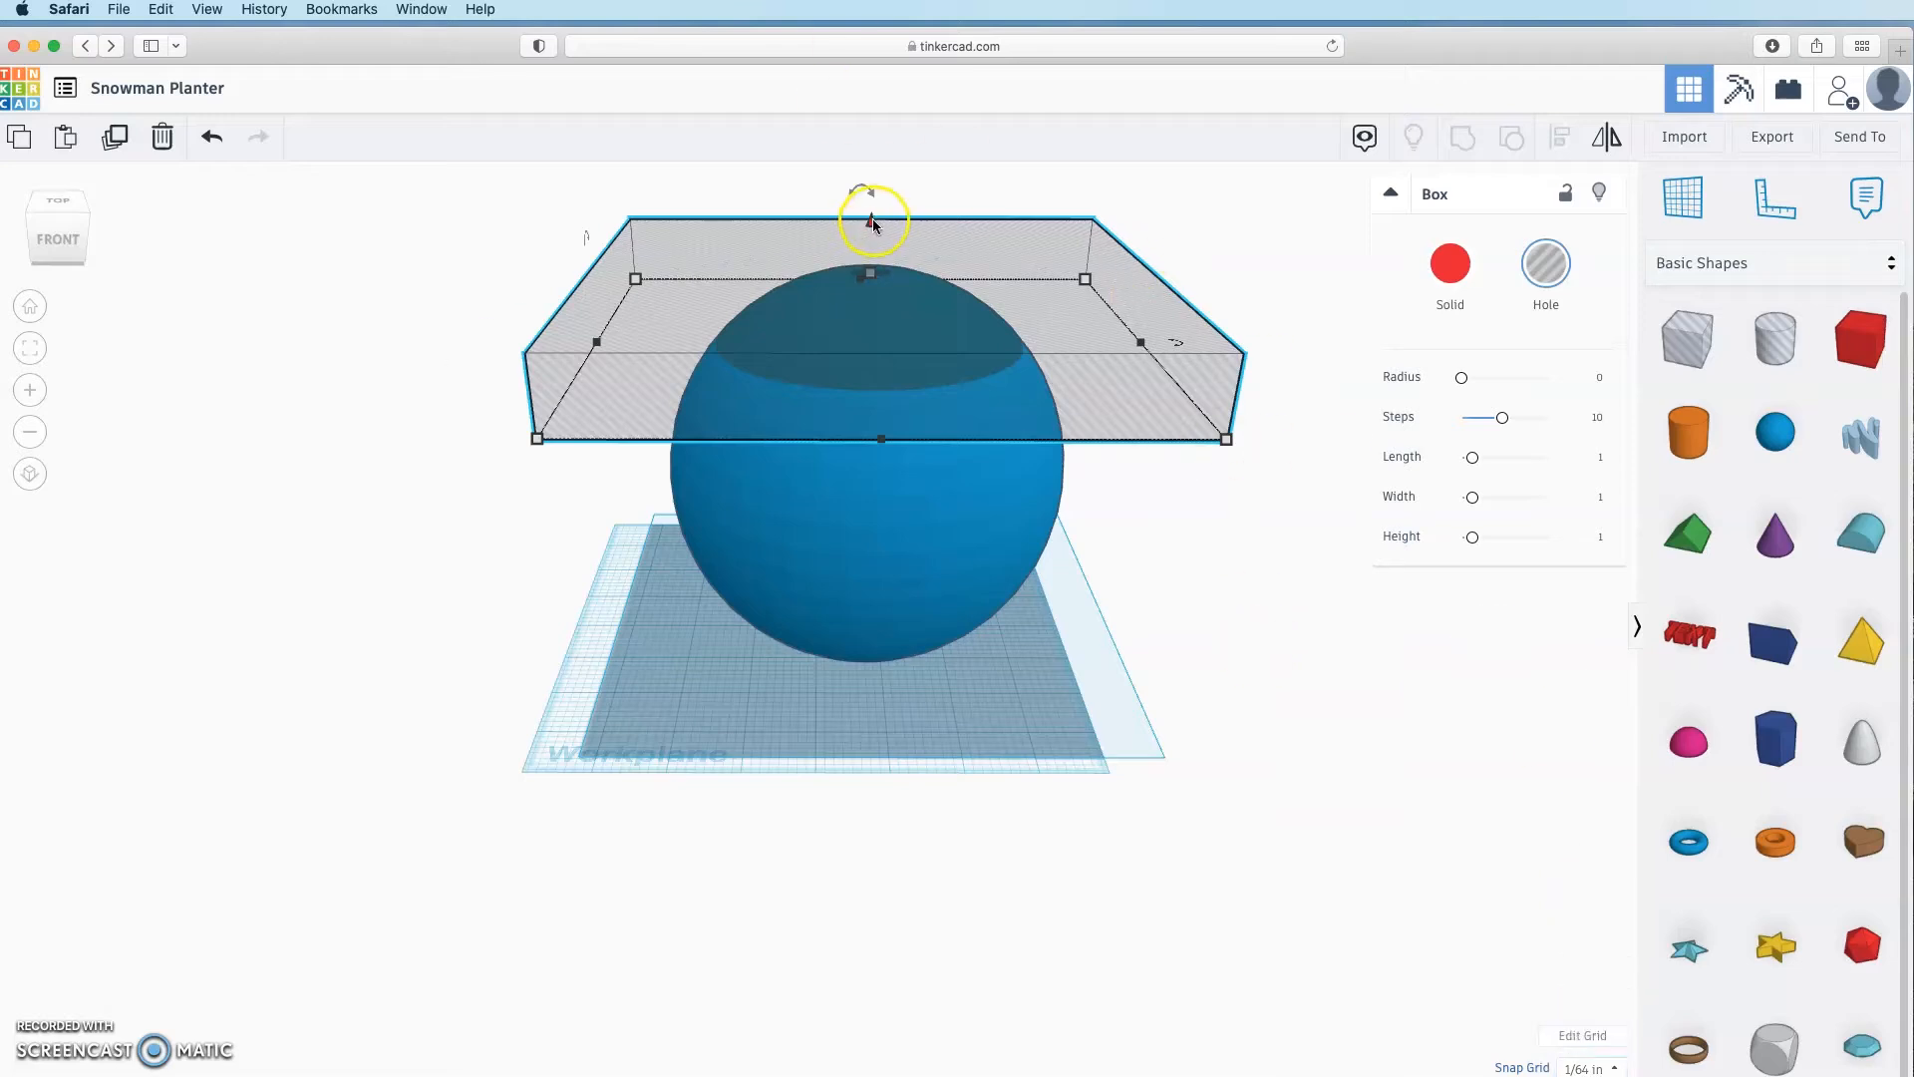
left_click_drag(873, 223, 874, 222)
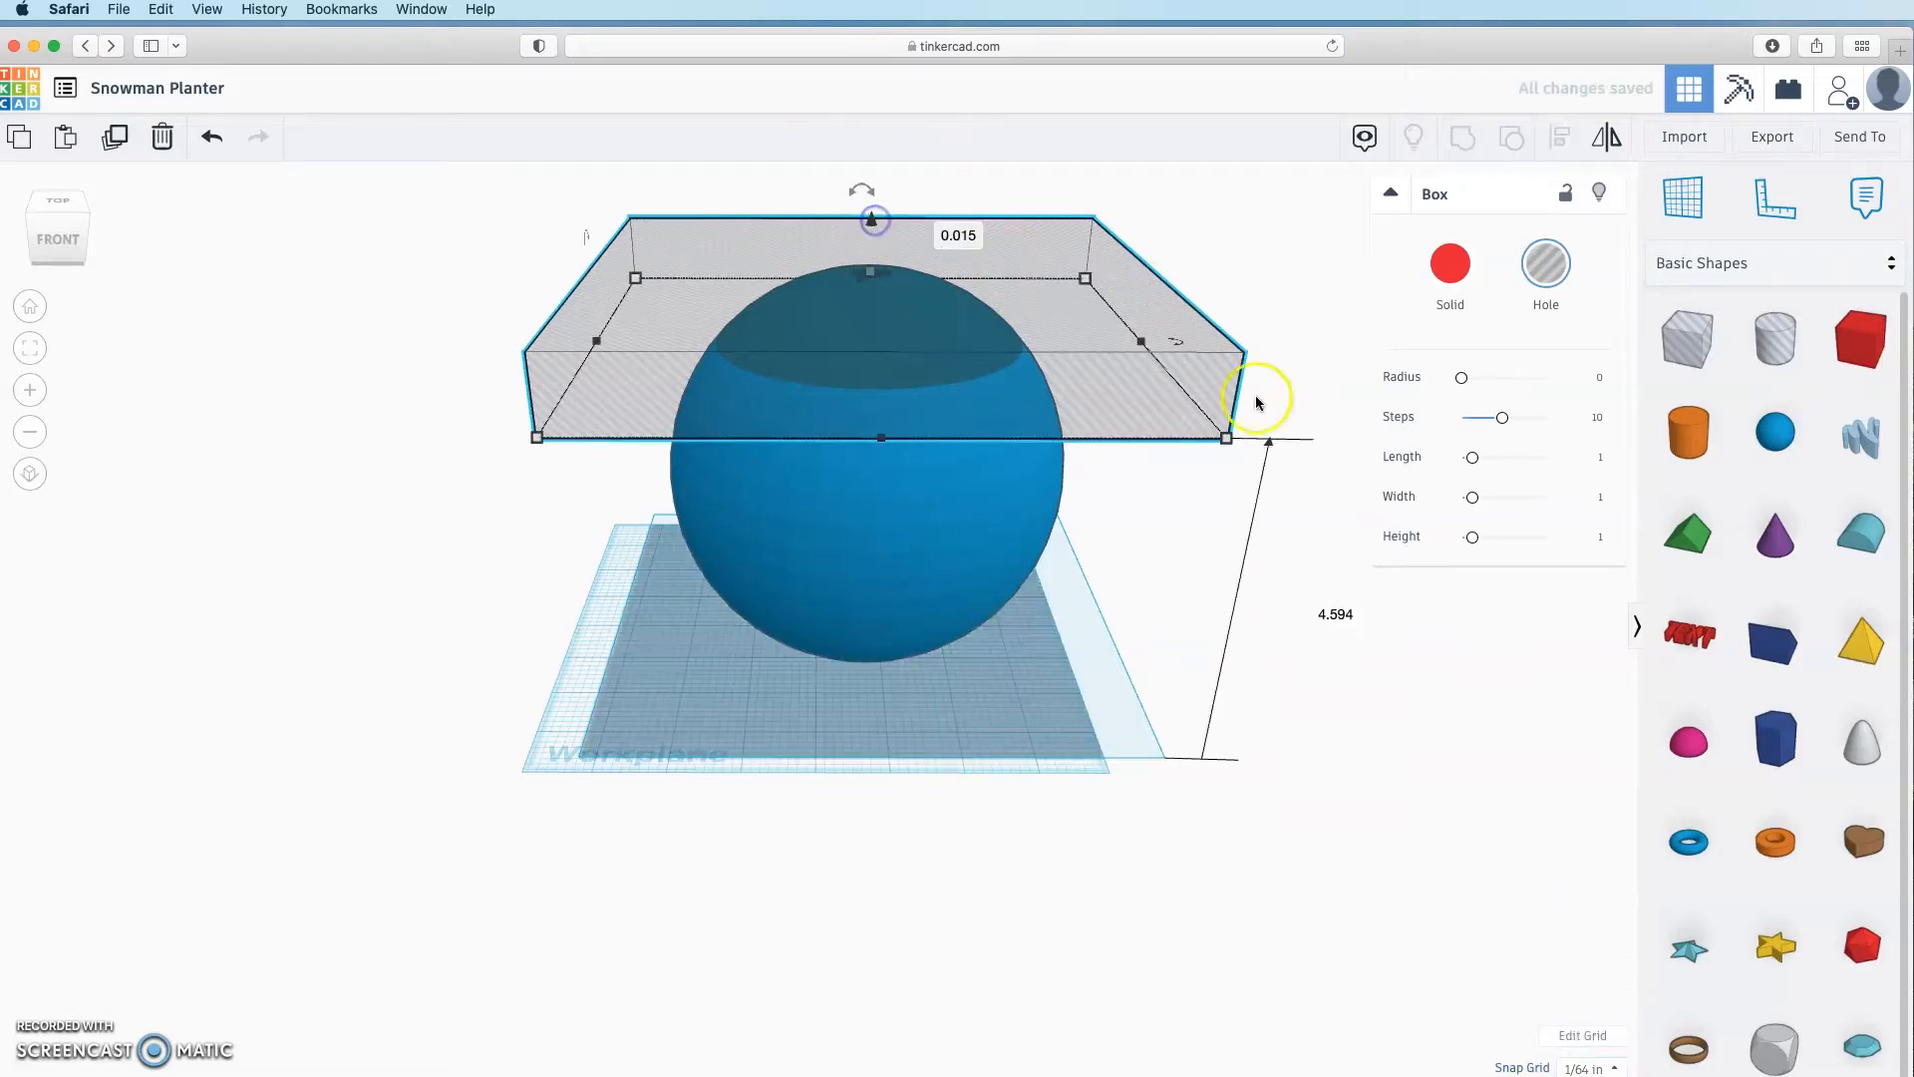
left_click(872, 275)
left_click(1150, 377)
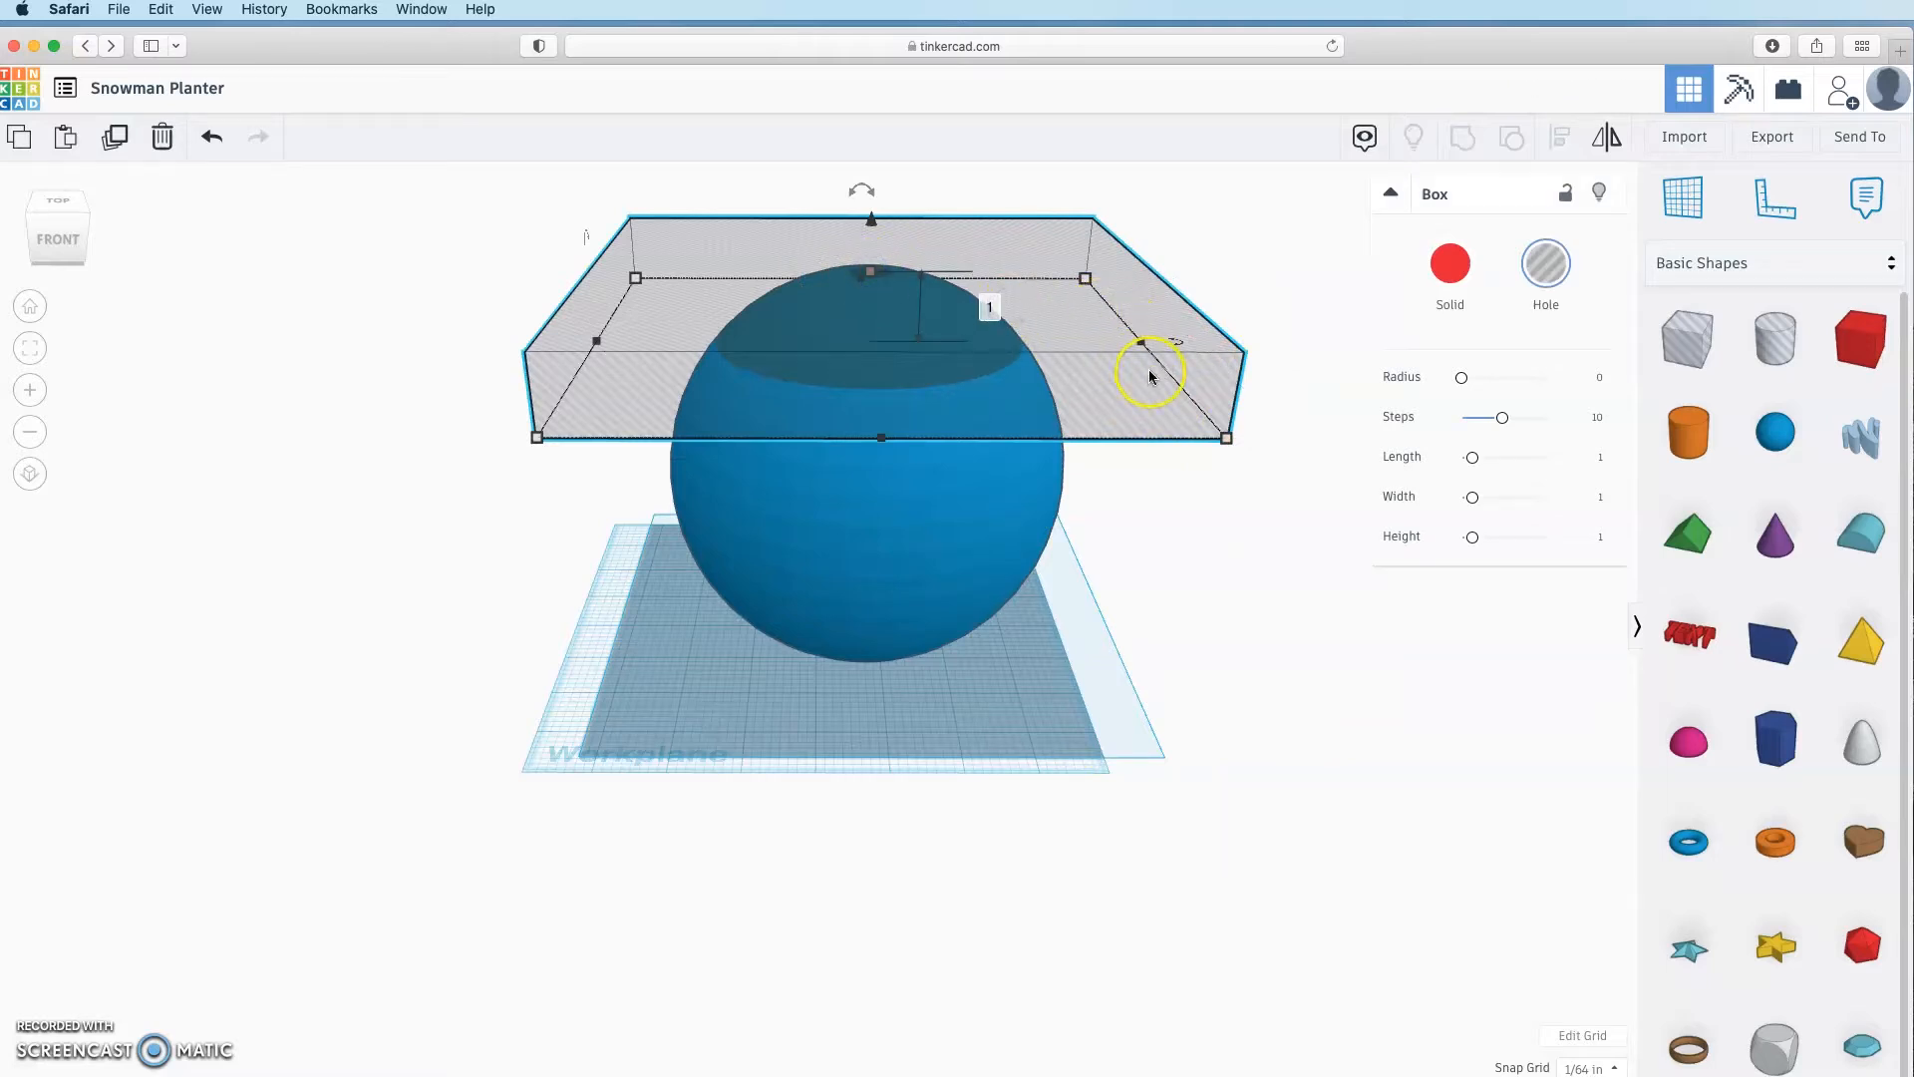
left_click(870, 271)
left_click(1000, 311)
type("1.5")
key("Return")
Step: Realign the box hole, raise it about 4.078 in over the sphere, and group them
key("super+a")
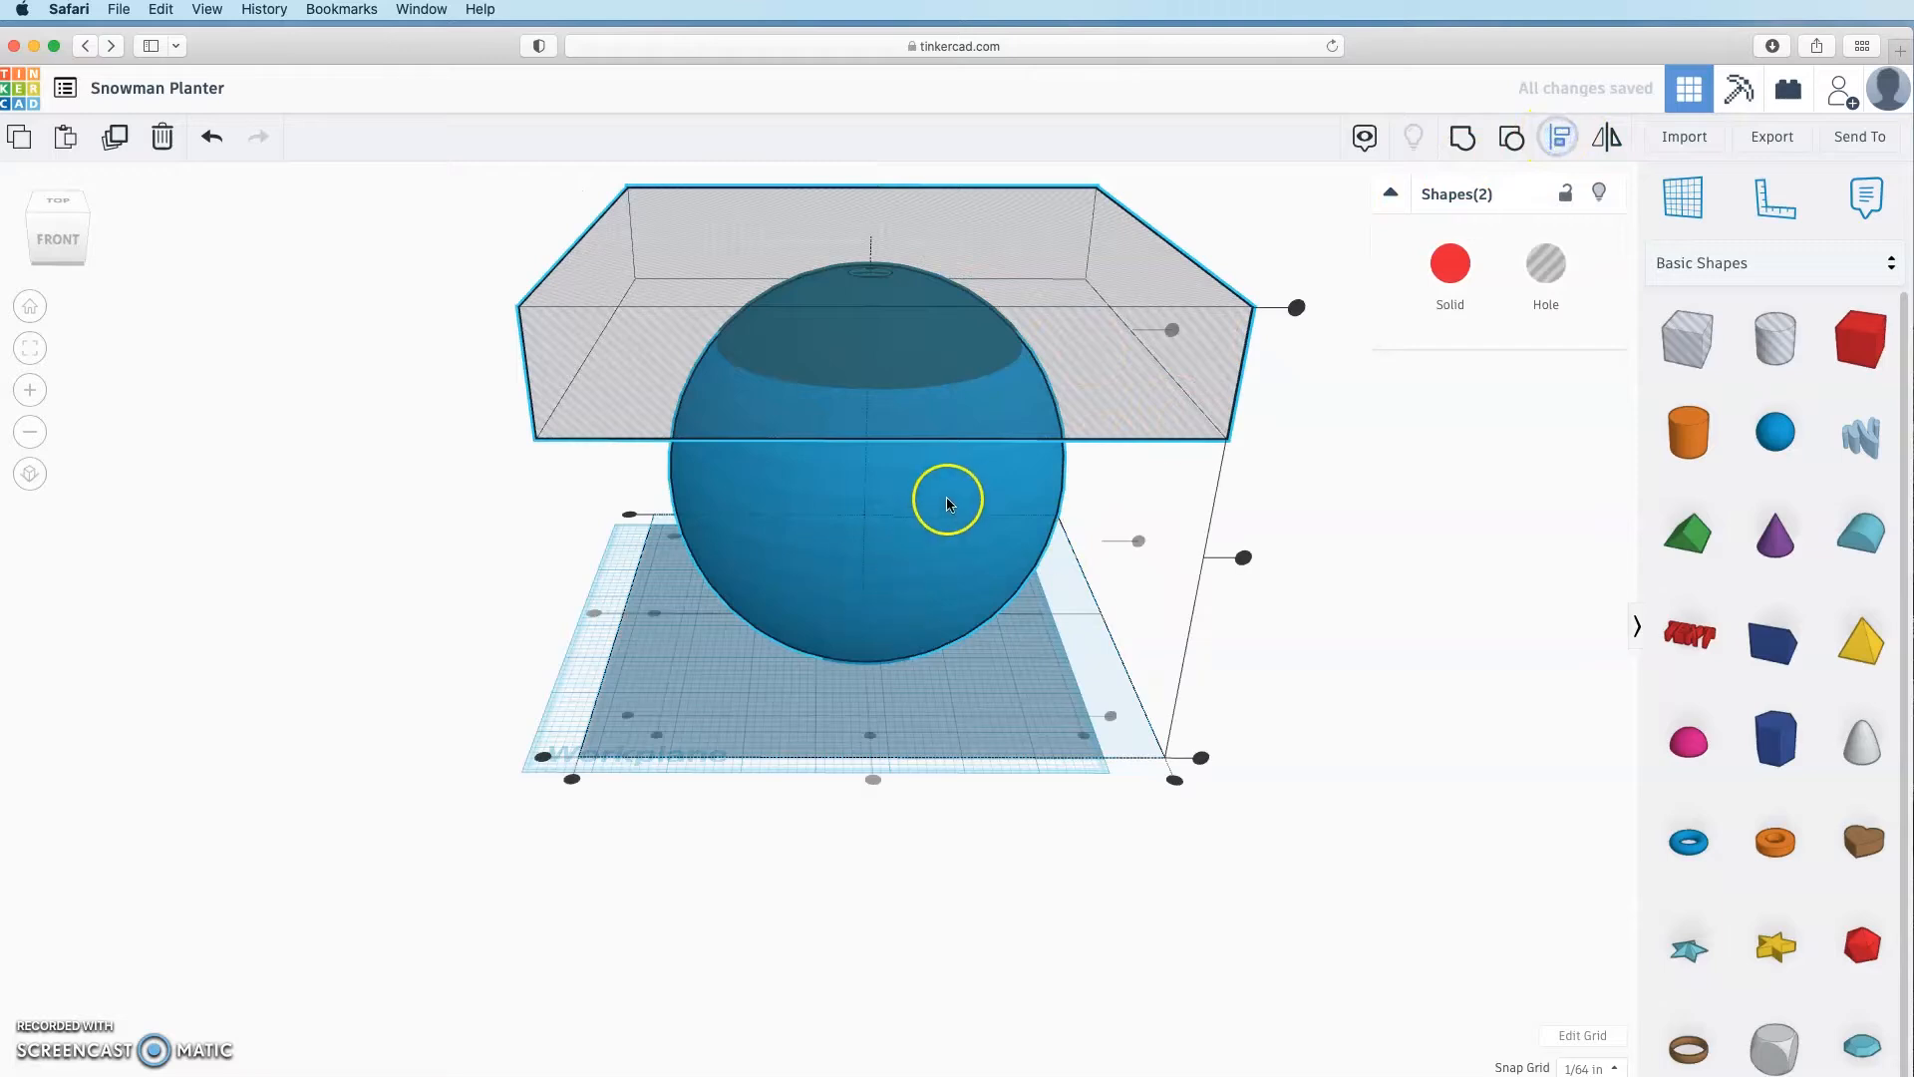
left_click(1176, 335)
left_click(1342, 548)
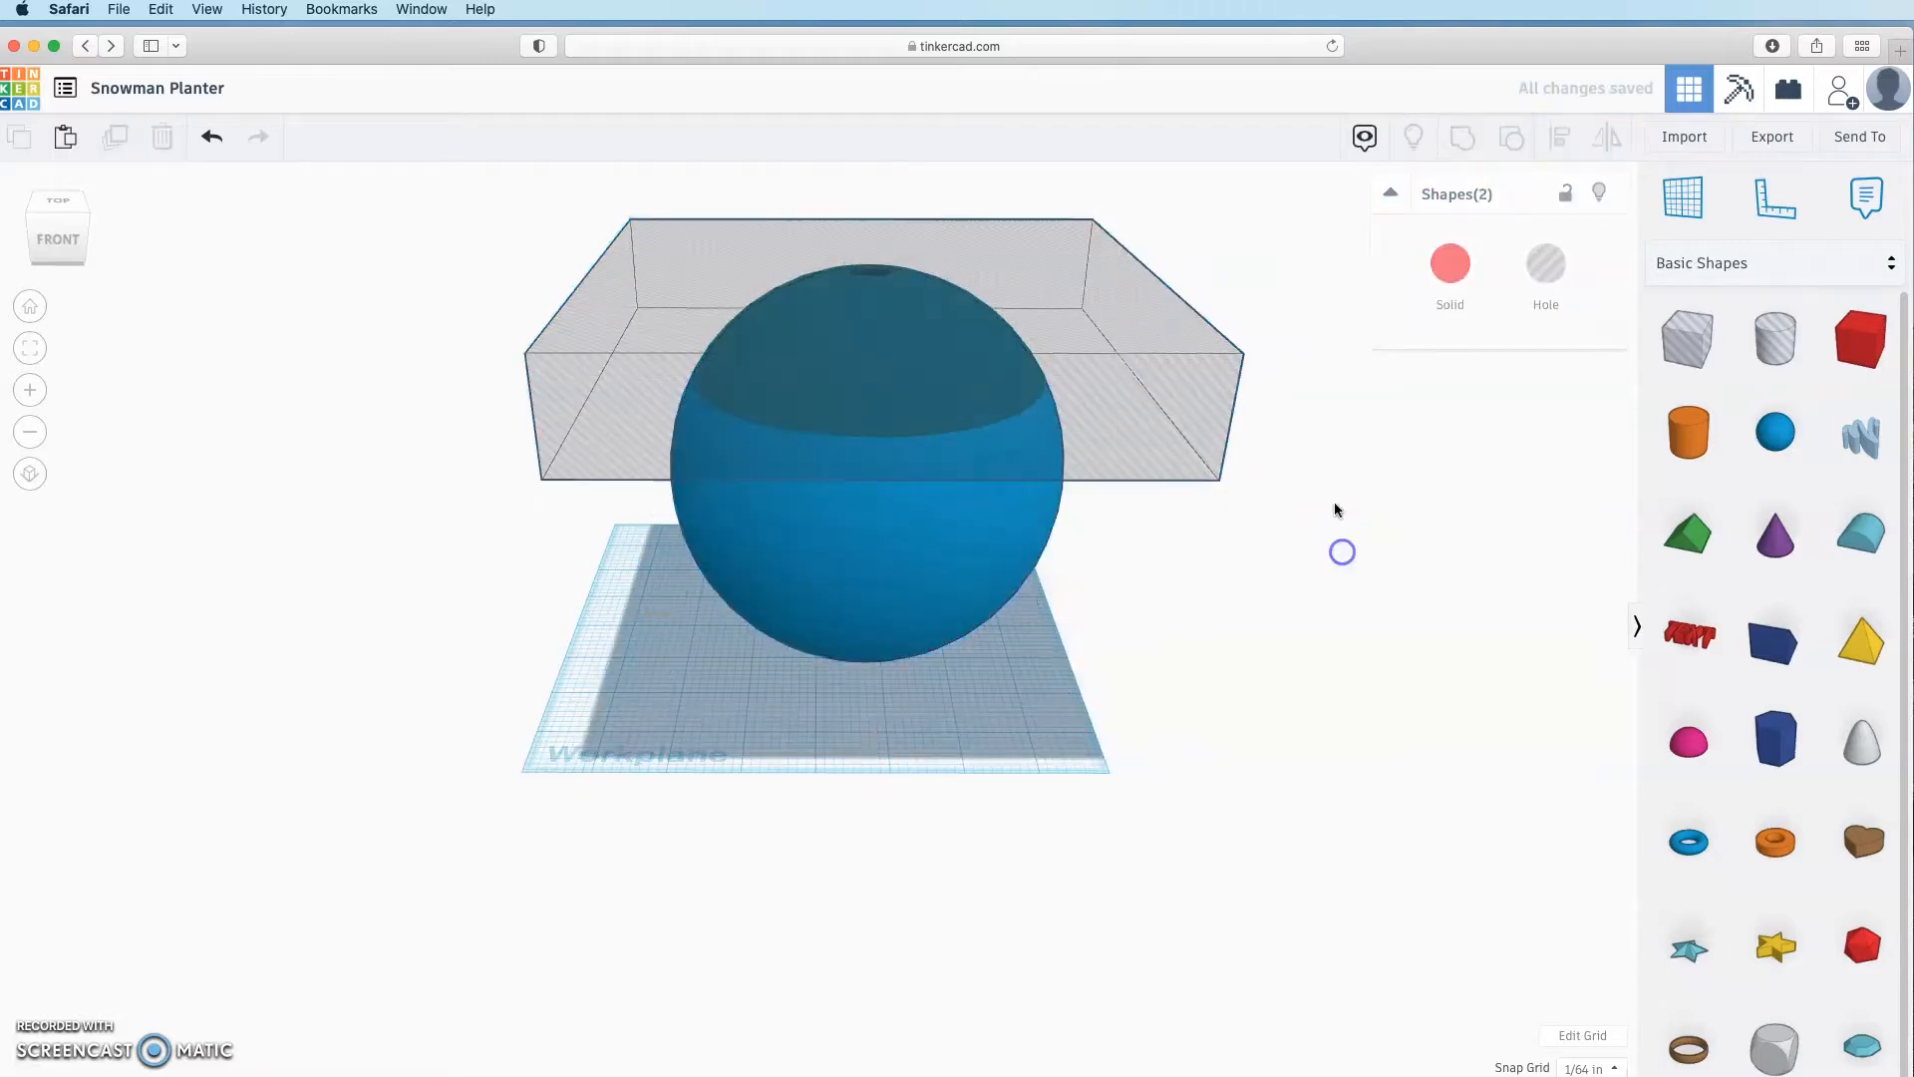
left_click(962, 339)
left_click_drag(877, 217, 867, 204)
right_click_drag(1326, 558, 1316, 667)
left_click_drag(1282, 415, 978, 592)
left_click(1179, 576)
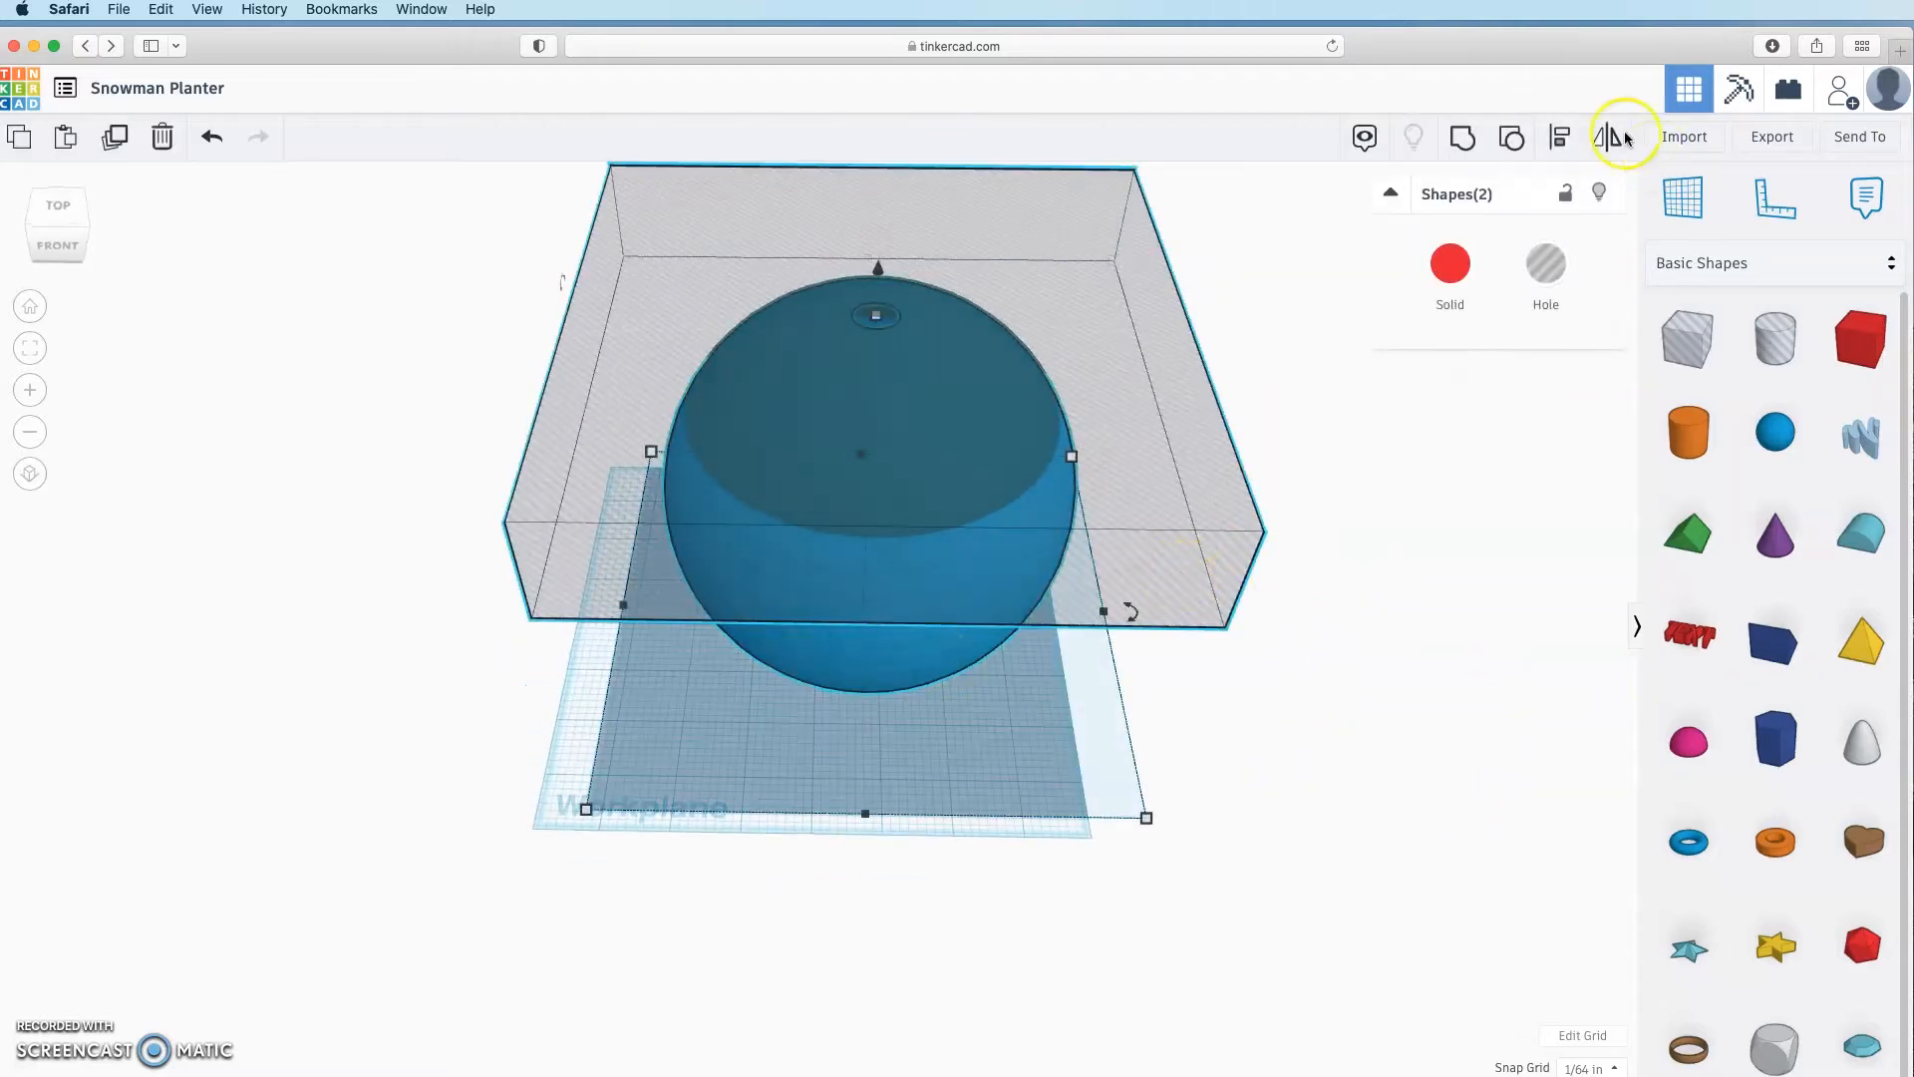
left_click(1460, 140)
Step: View the gray reference cup's dimension note, then collapse it
left_click(1263, 552)
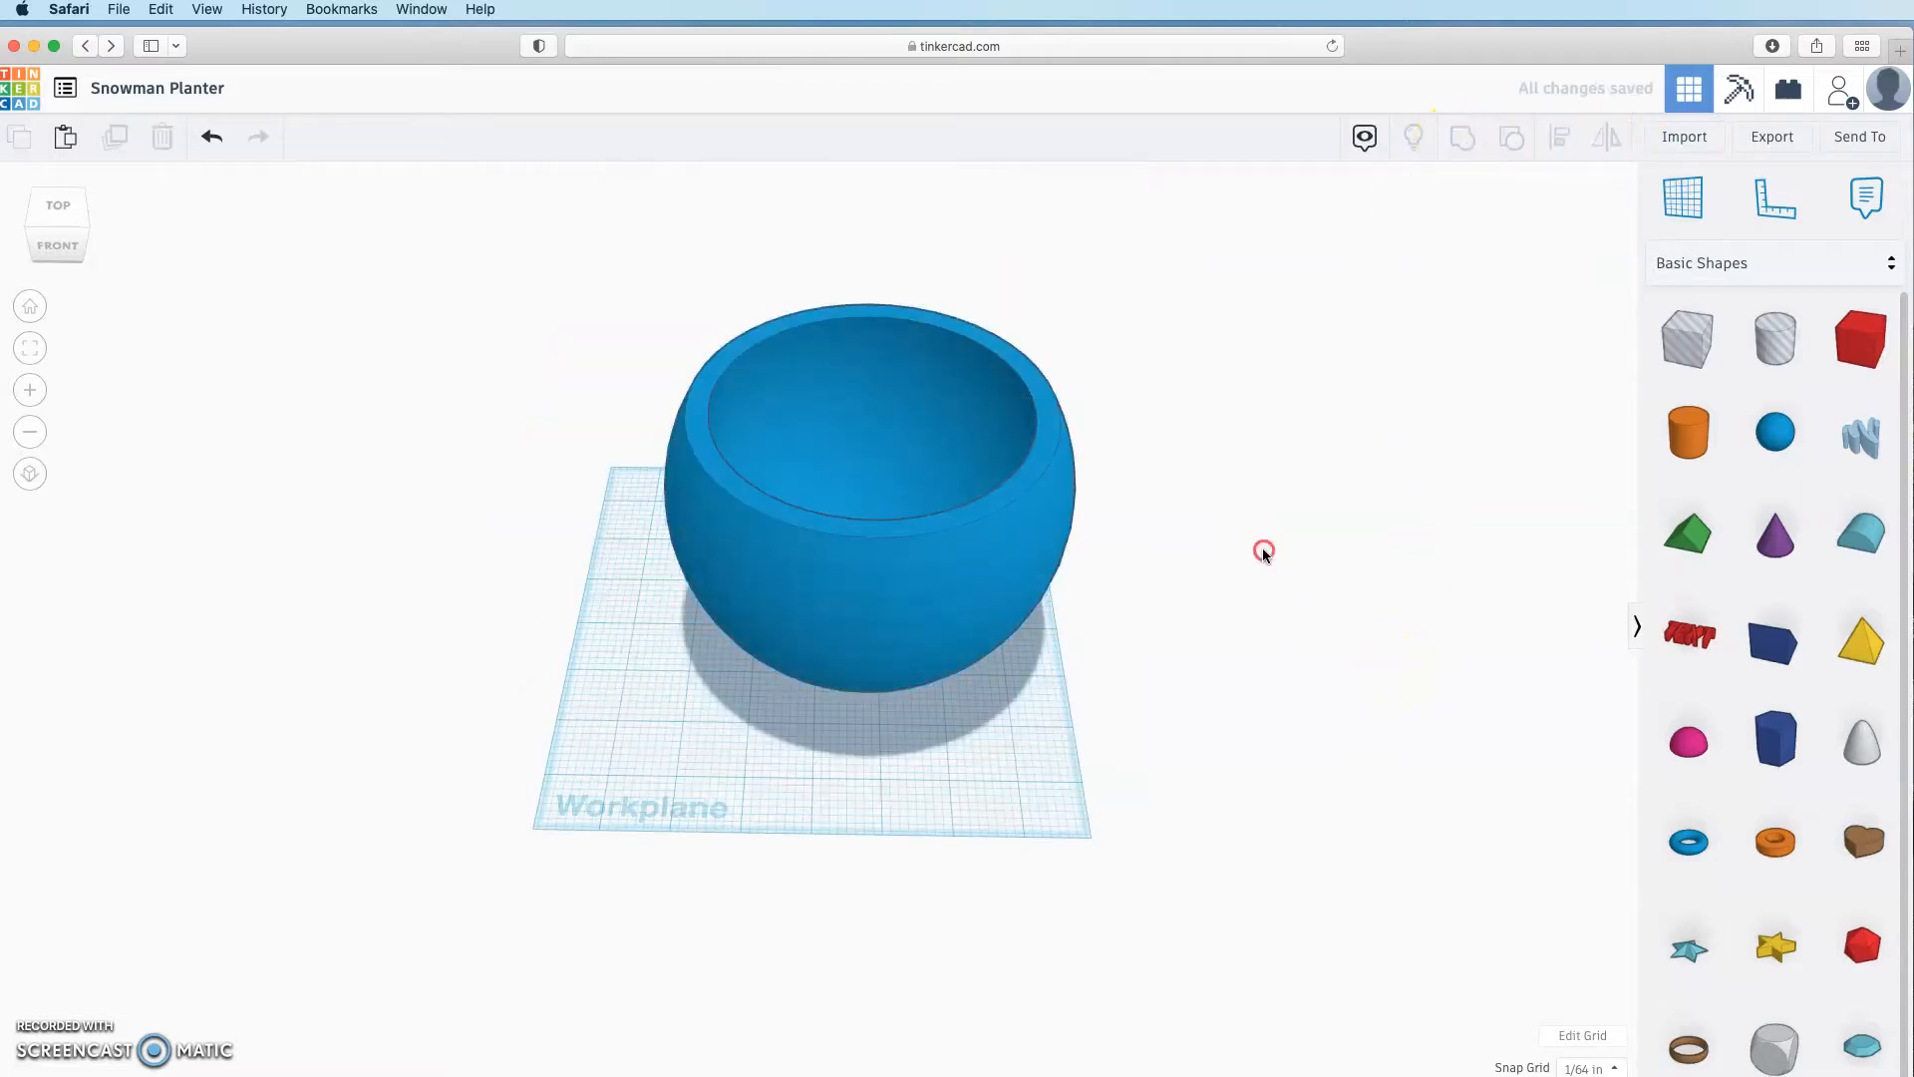
right_click_drag(1263, 552, 991, 628)
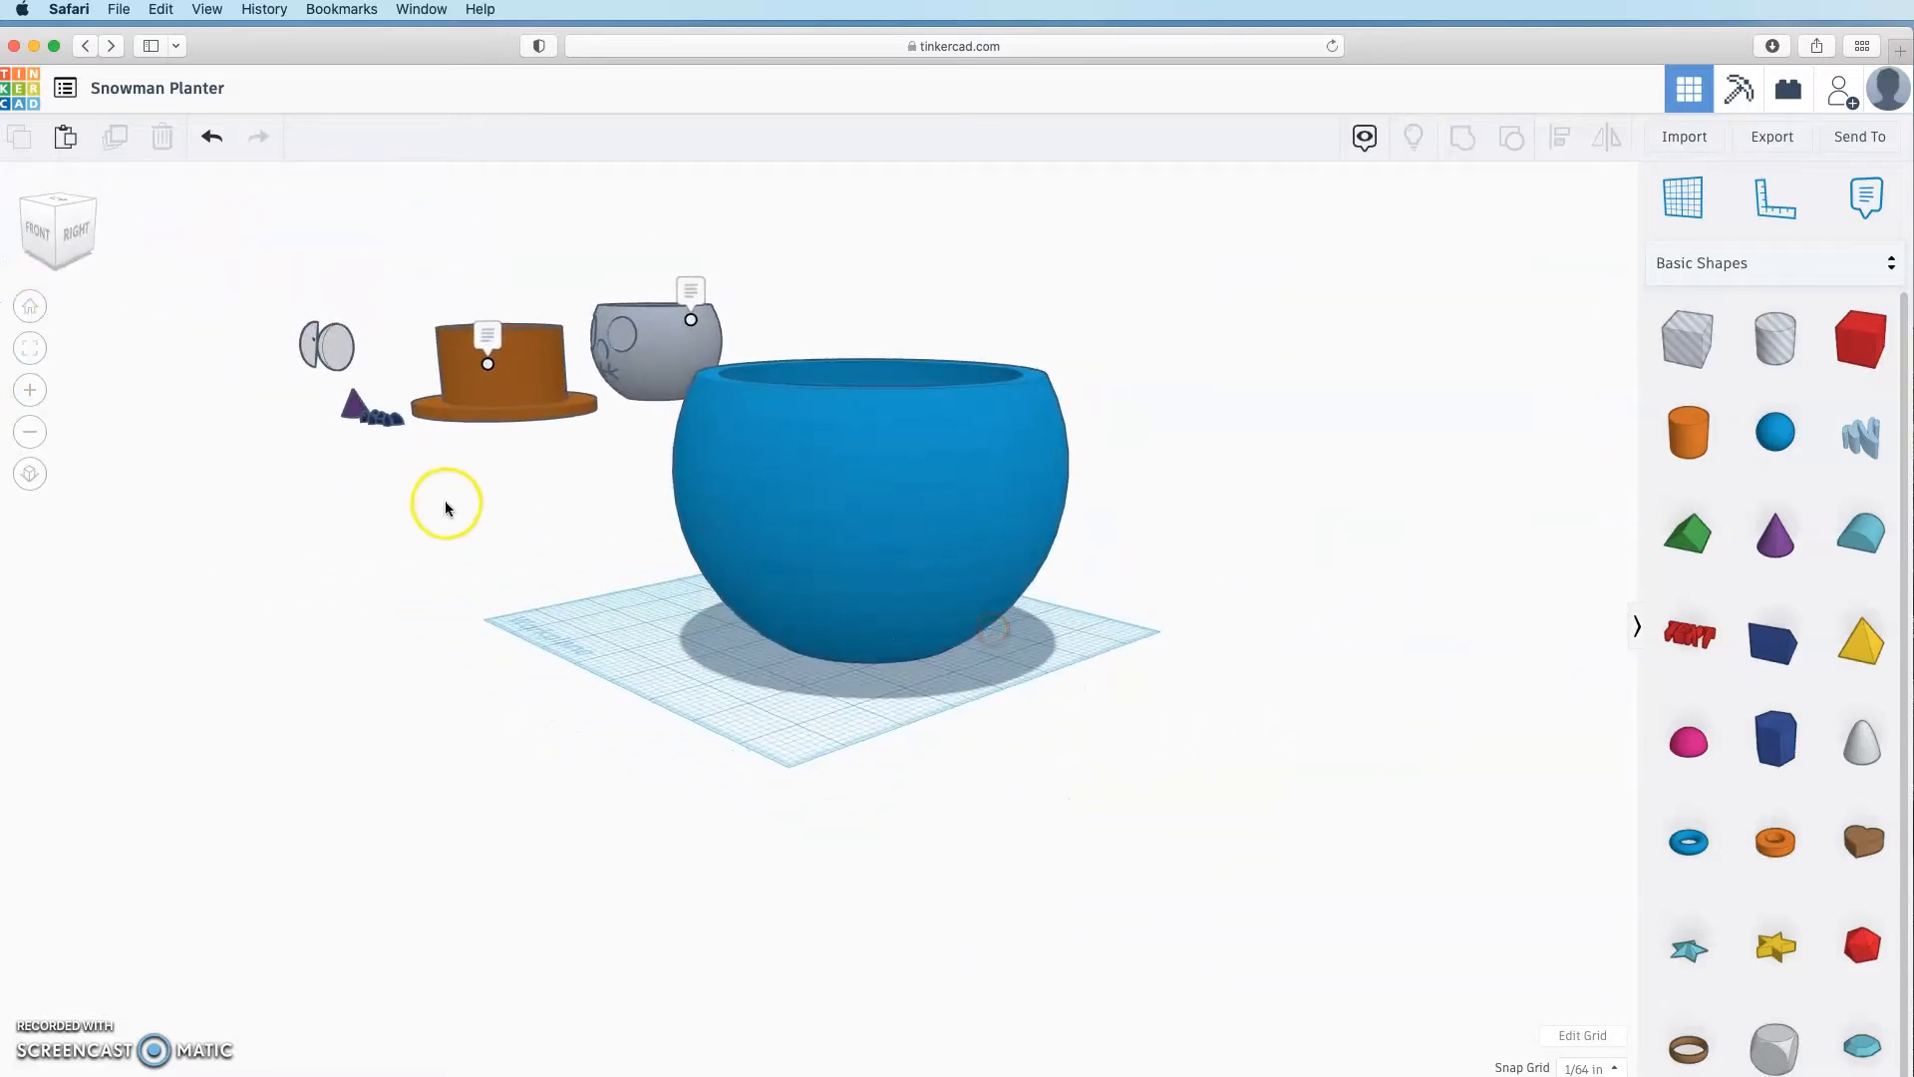
right_click_drag(445, 508, 291, 504)
scroll(291, 505, "down", 5)
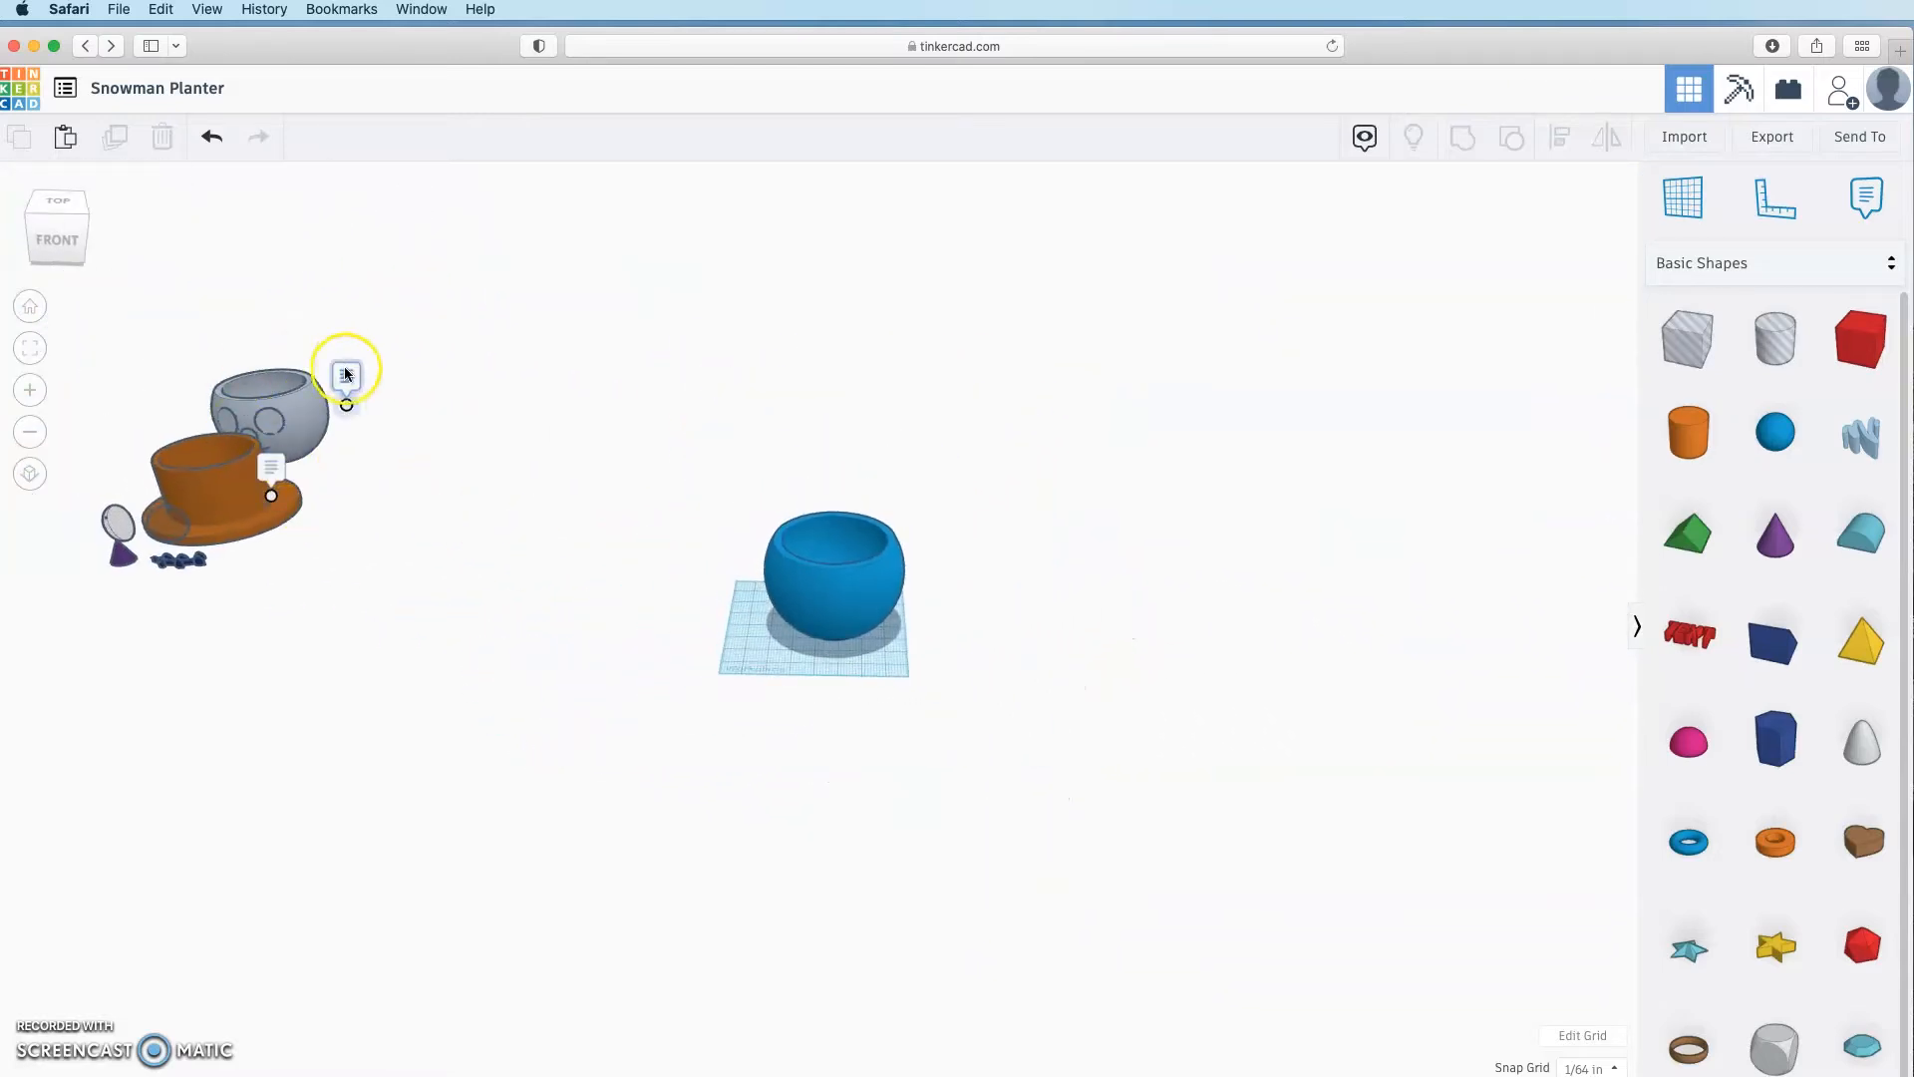
left_click(345, 375)
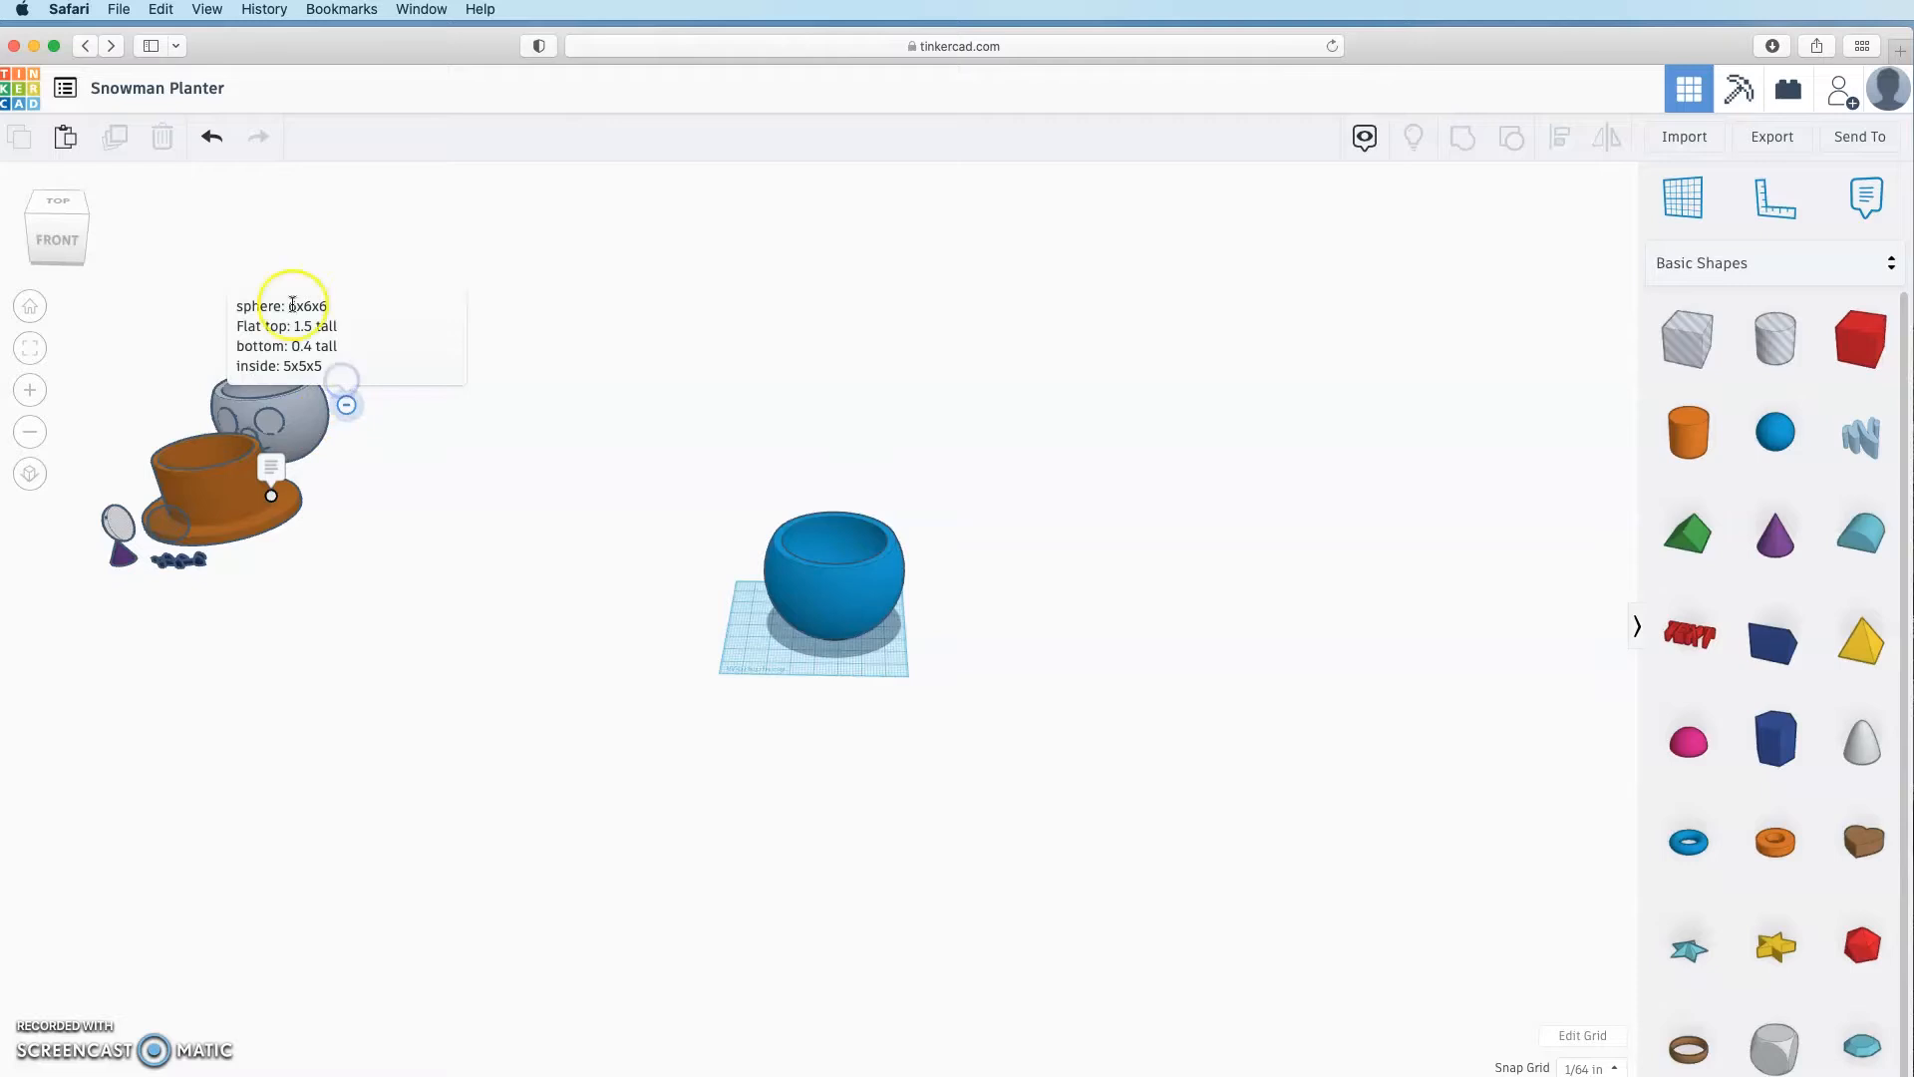
left_click(344, 408)
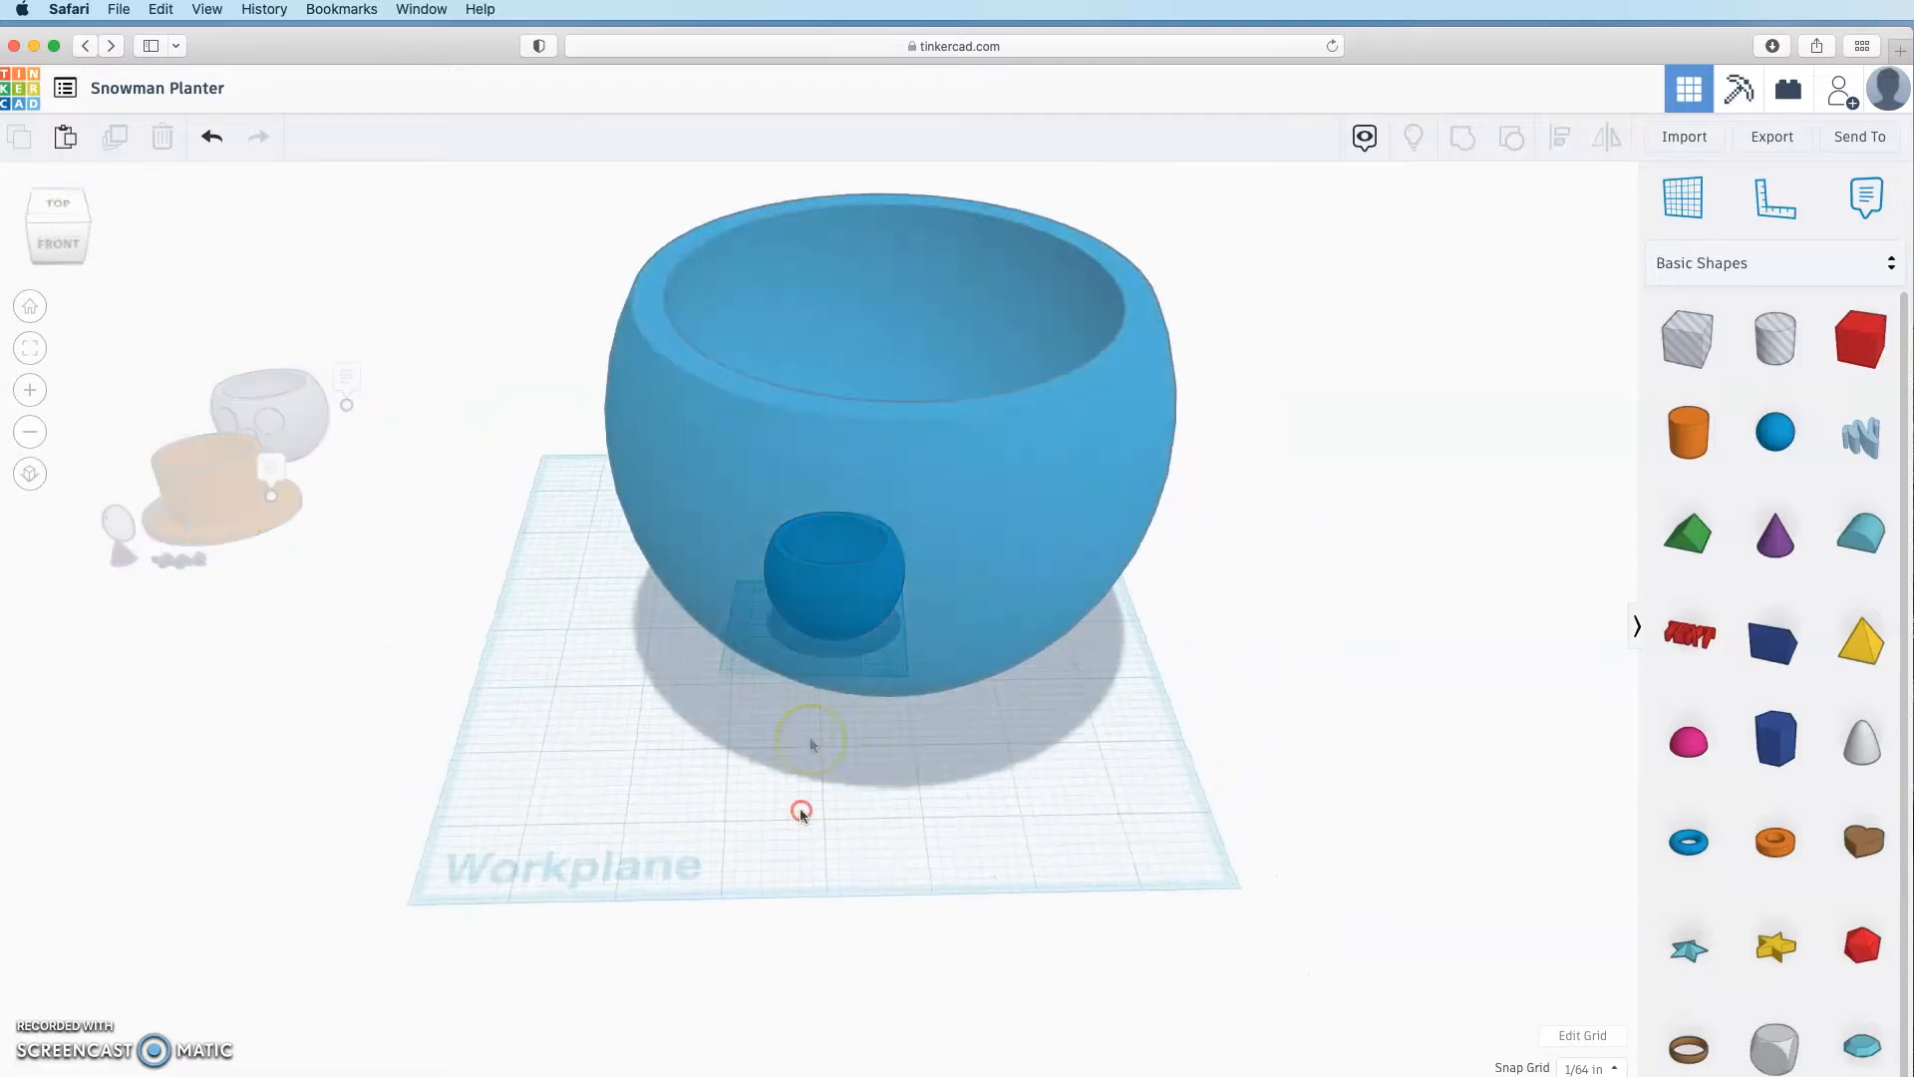
Step: Drag the bowl toward the back of the workplane
mouse_move(799, 810)
right_mouse_down()
mouse_move(786, 911)
mouse_move(829, 667)
mouse_move(824, 744)
mouse_move(798, 781)
right_mouse_up()
scroll(798, 781, "down", 5)
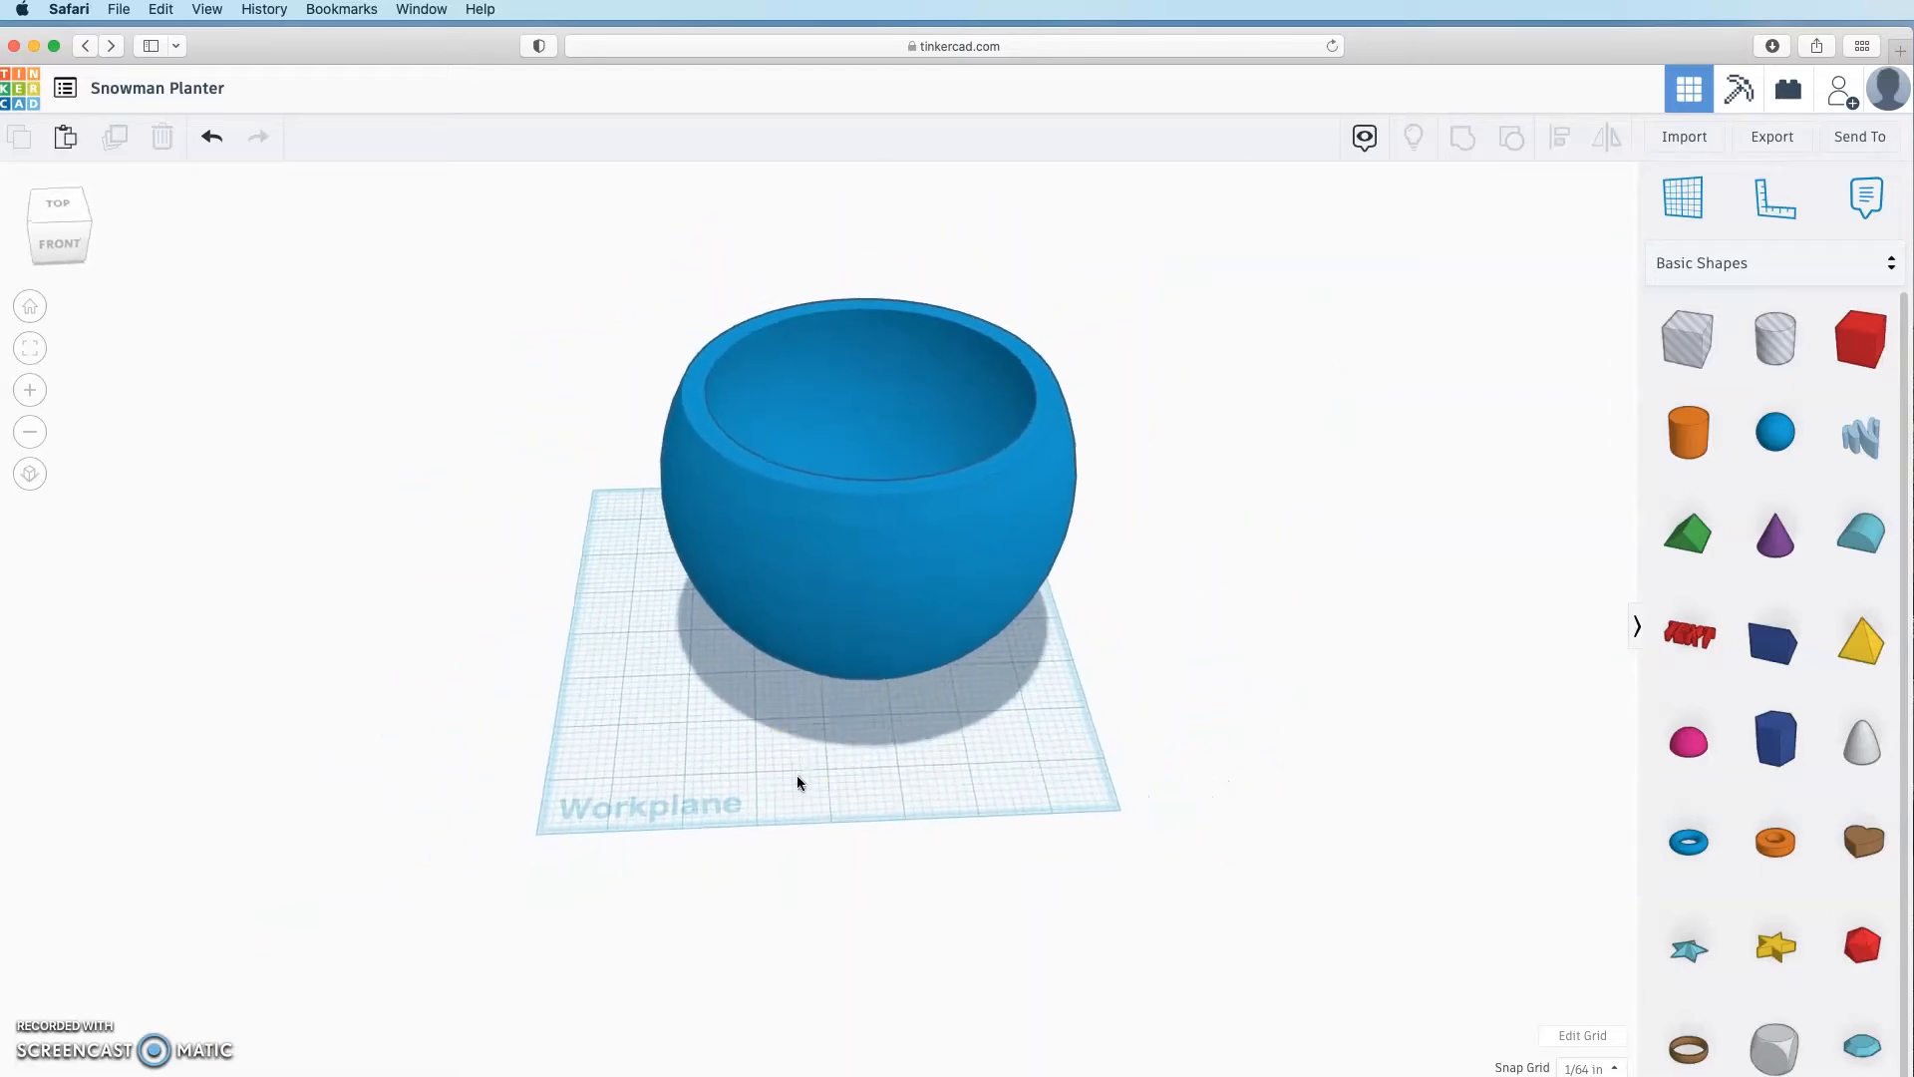
left_click_drag(837, 452, 1000, 339)
Step: Place a pink Half Sphere and size it 1.6 × 1.6
left_click(1188, 645)
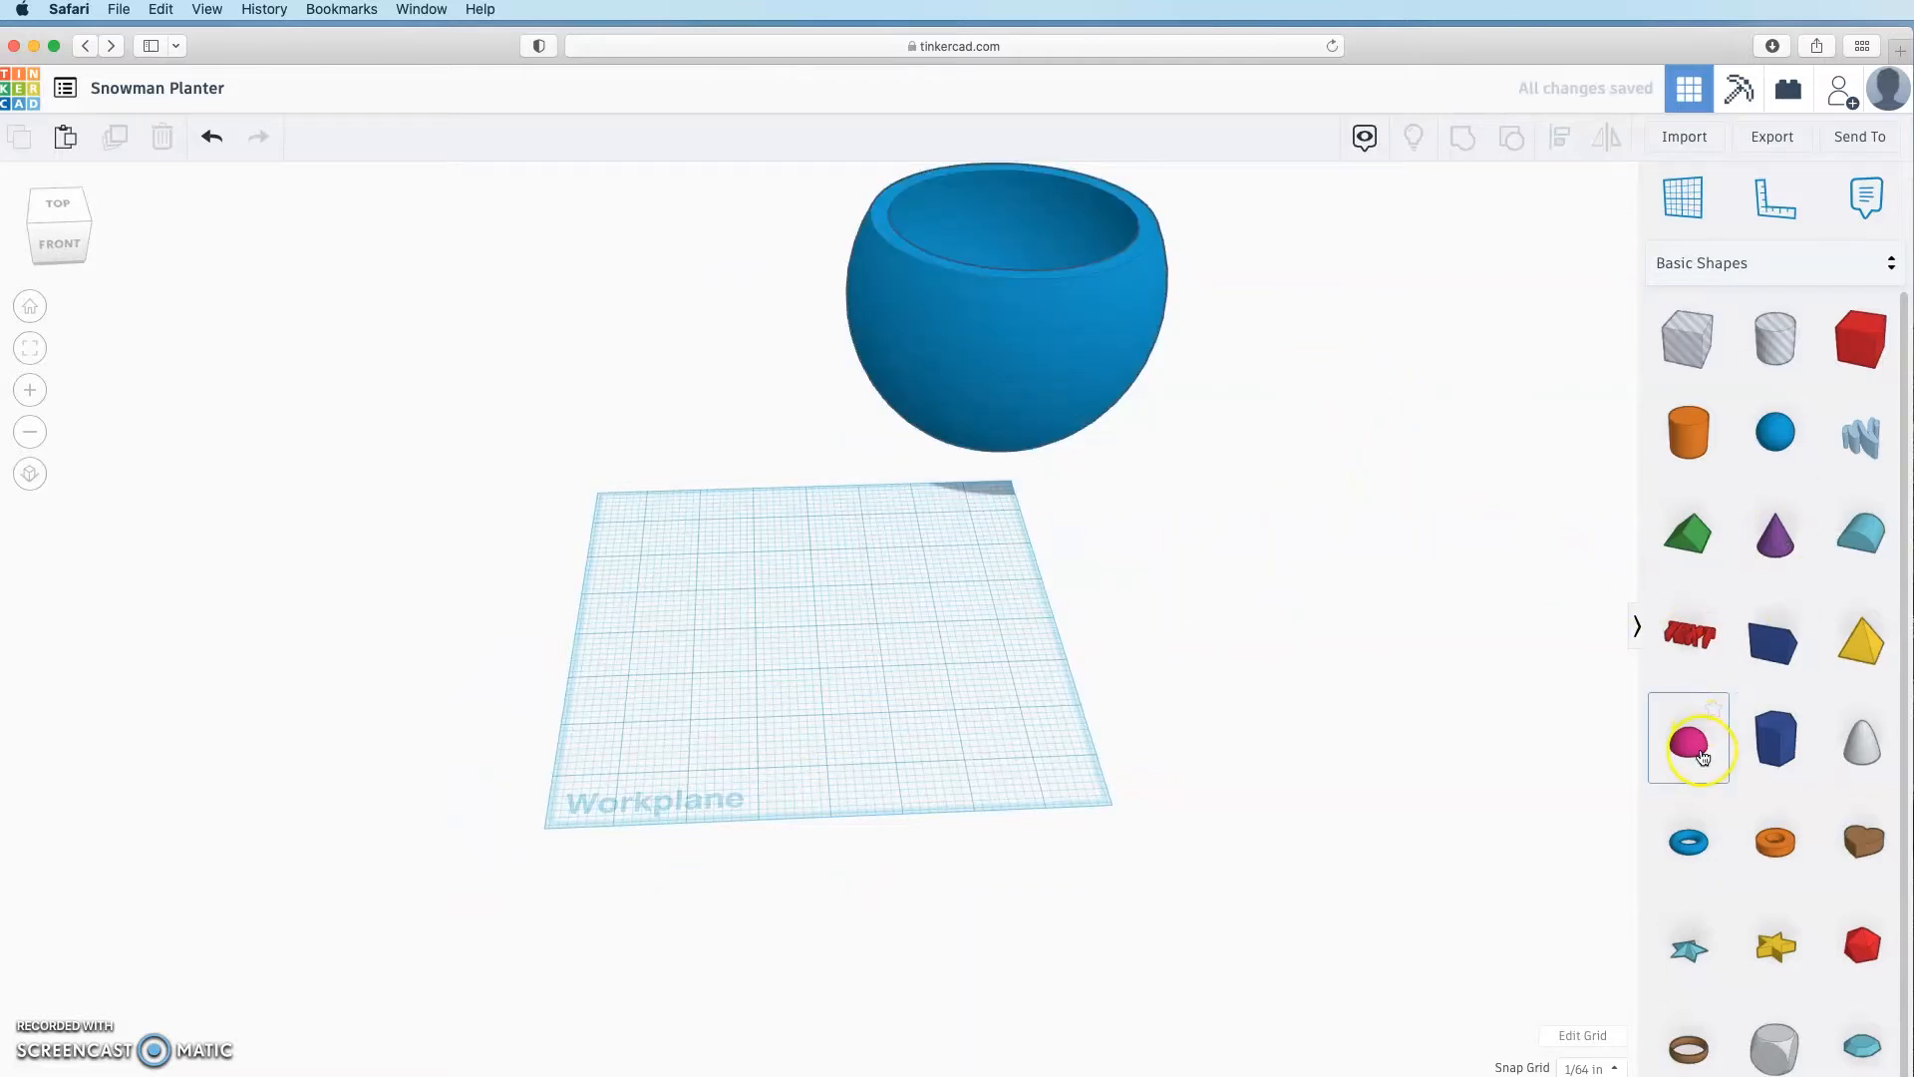
left_click_drag(1701, 750, 748, 705)
left_click(818, 724)
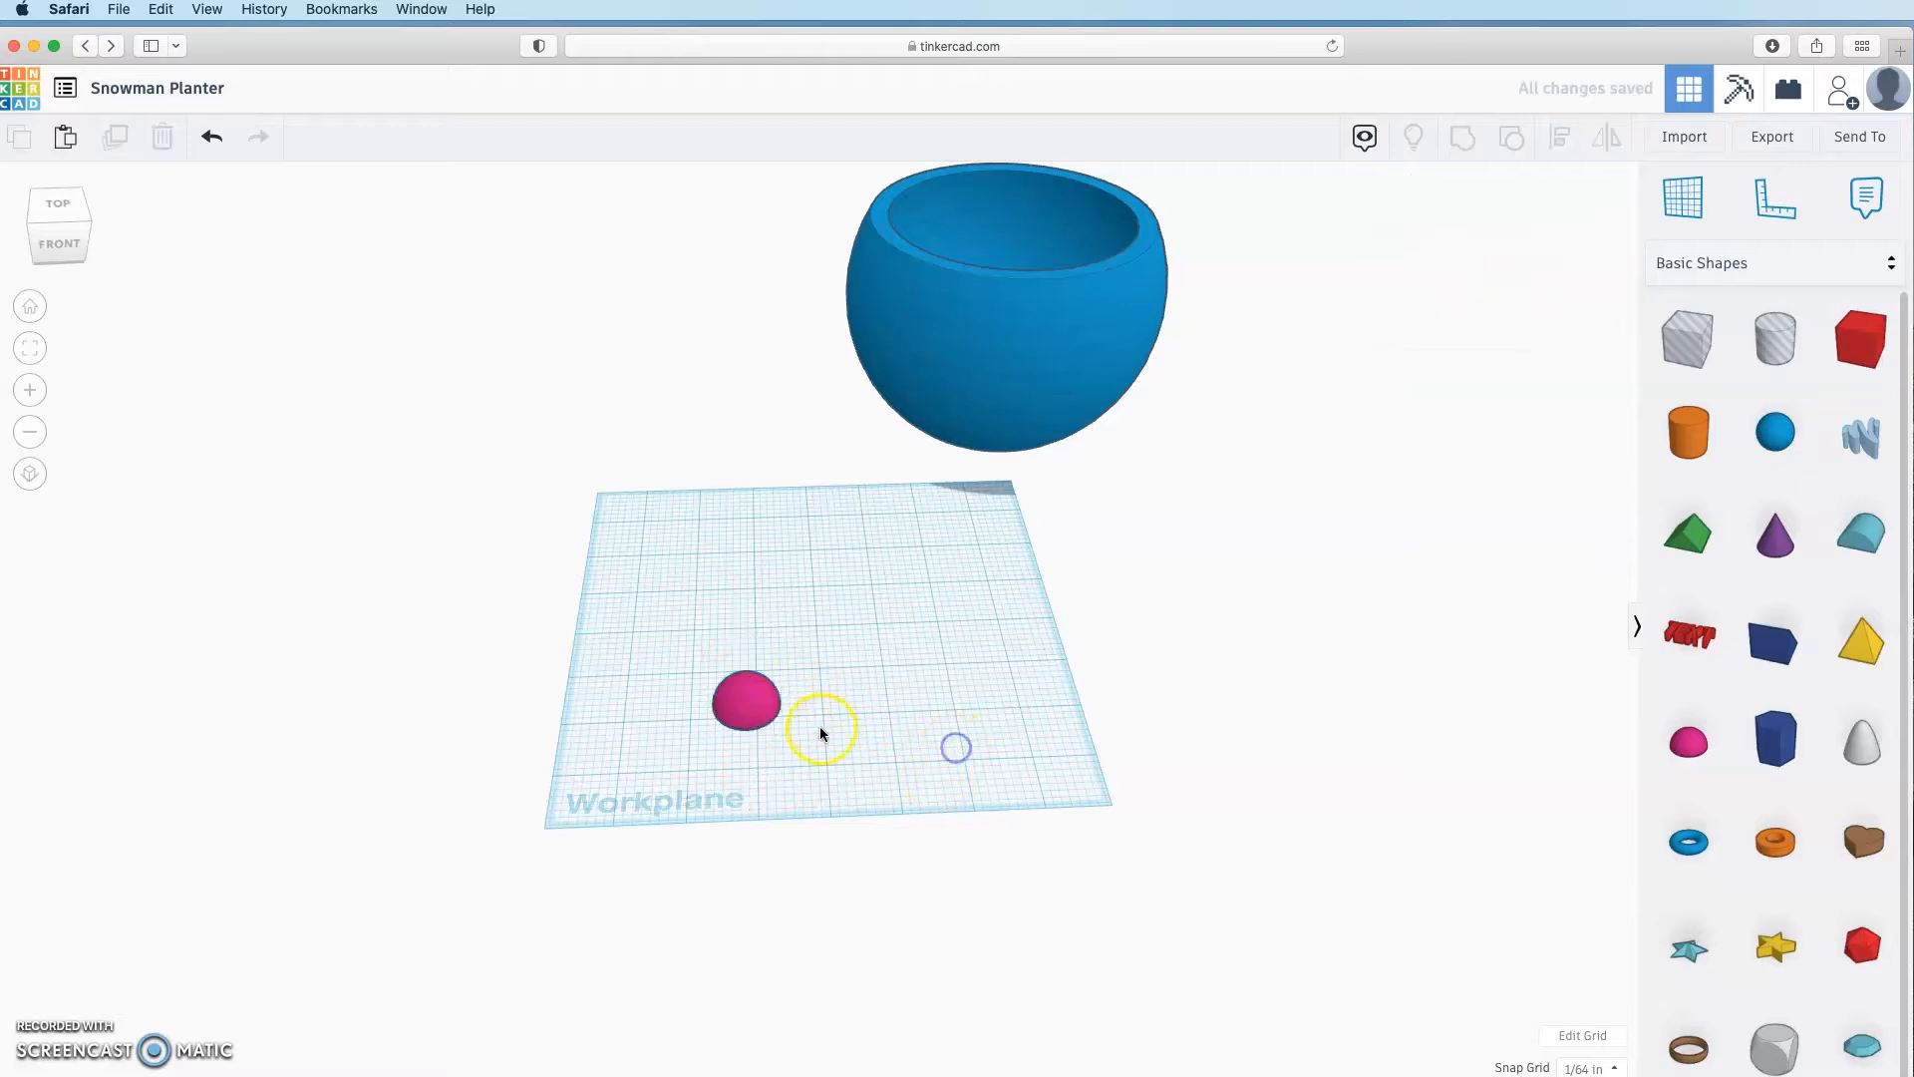
left_click(757, 728)
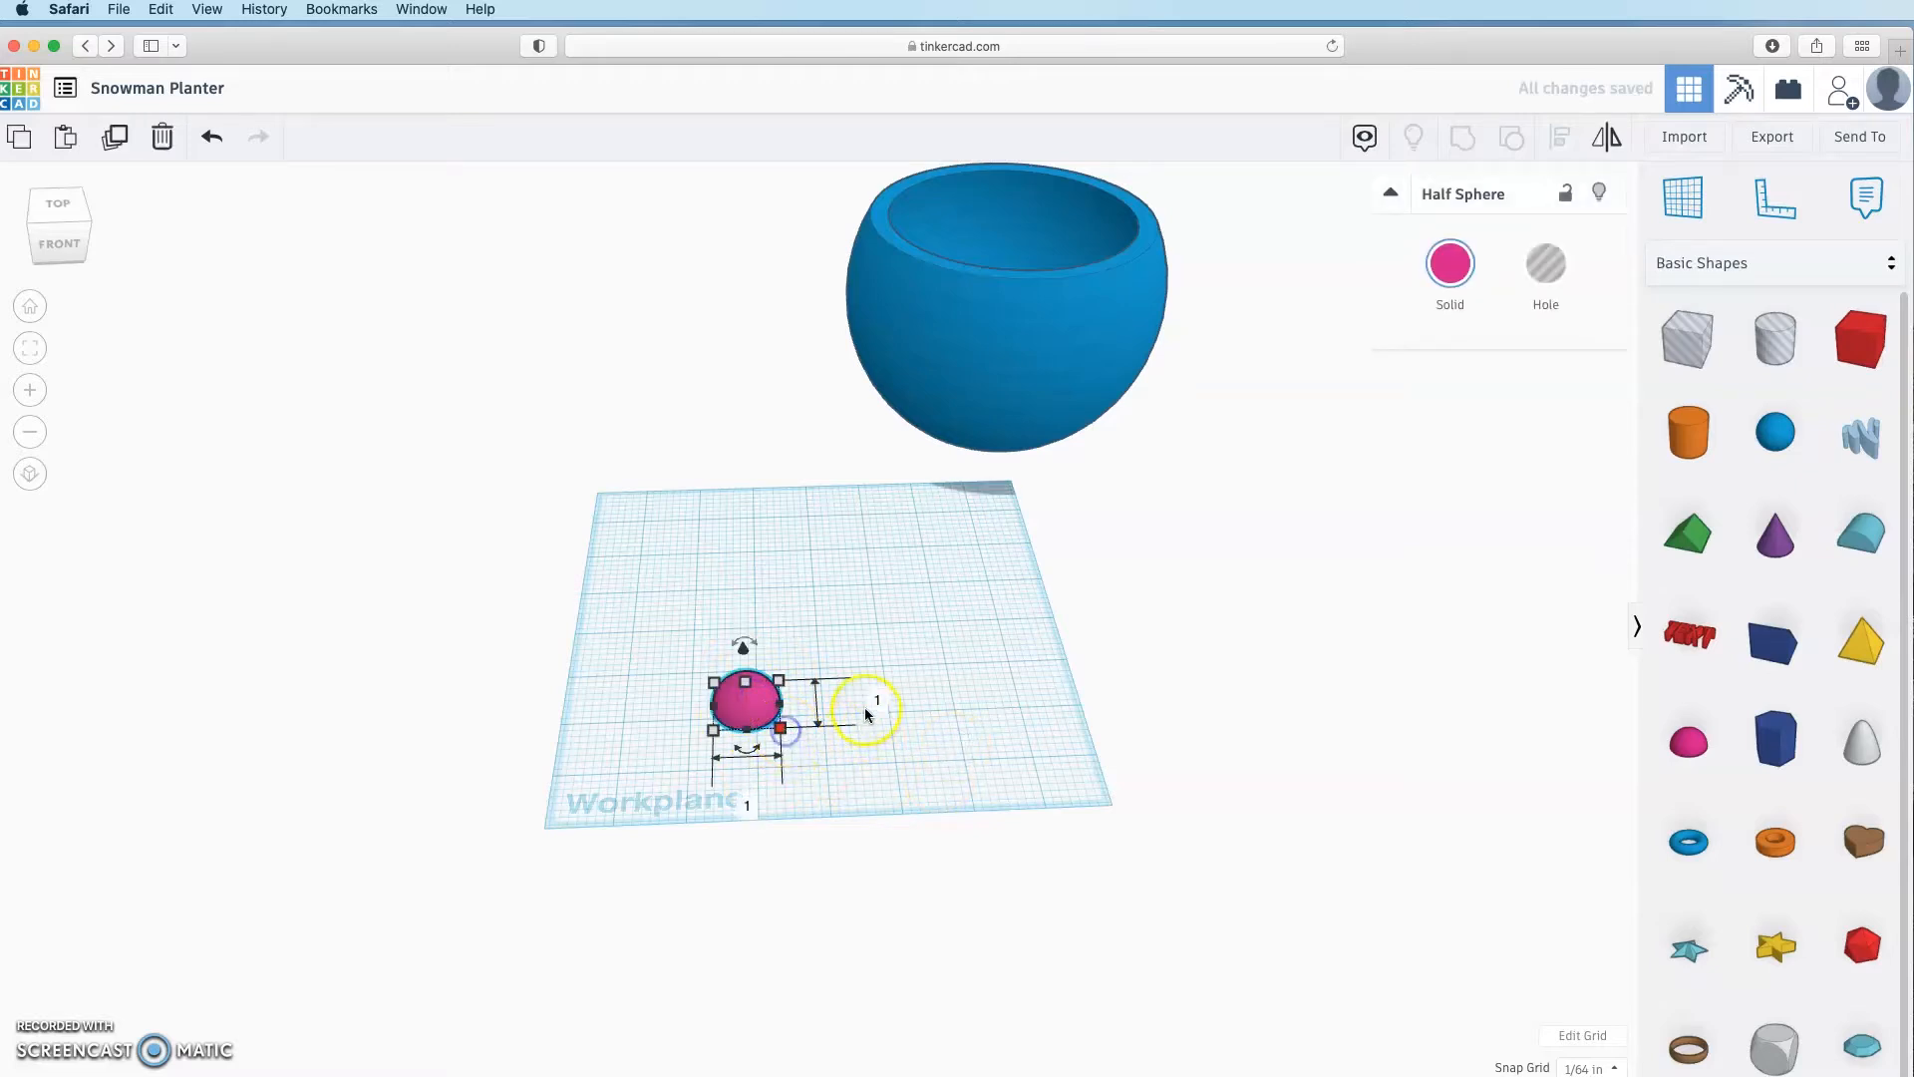
key("Tab")
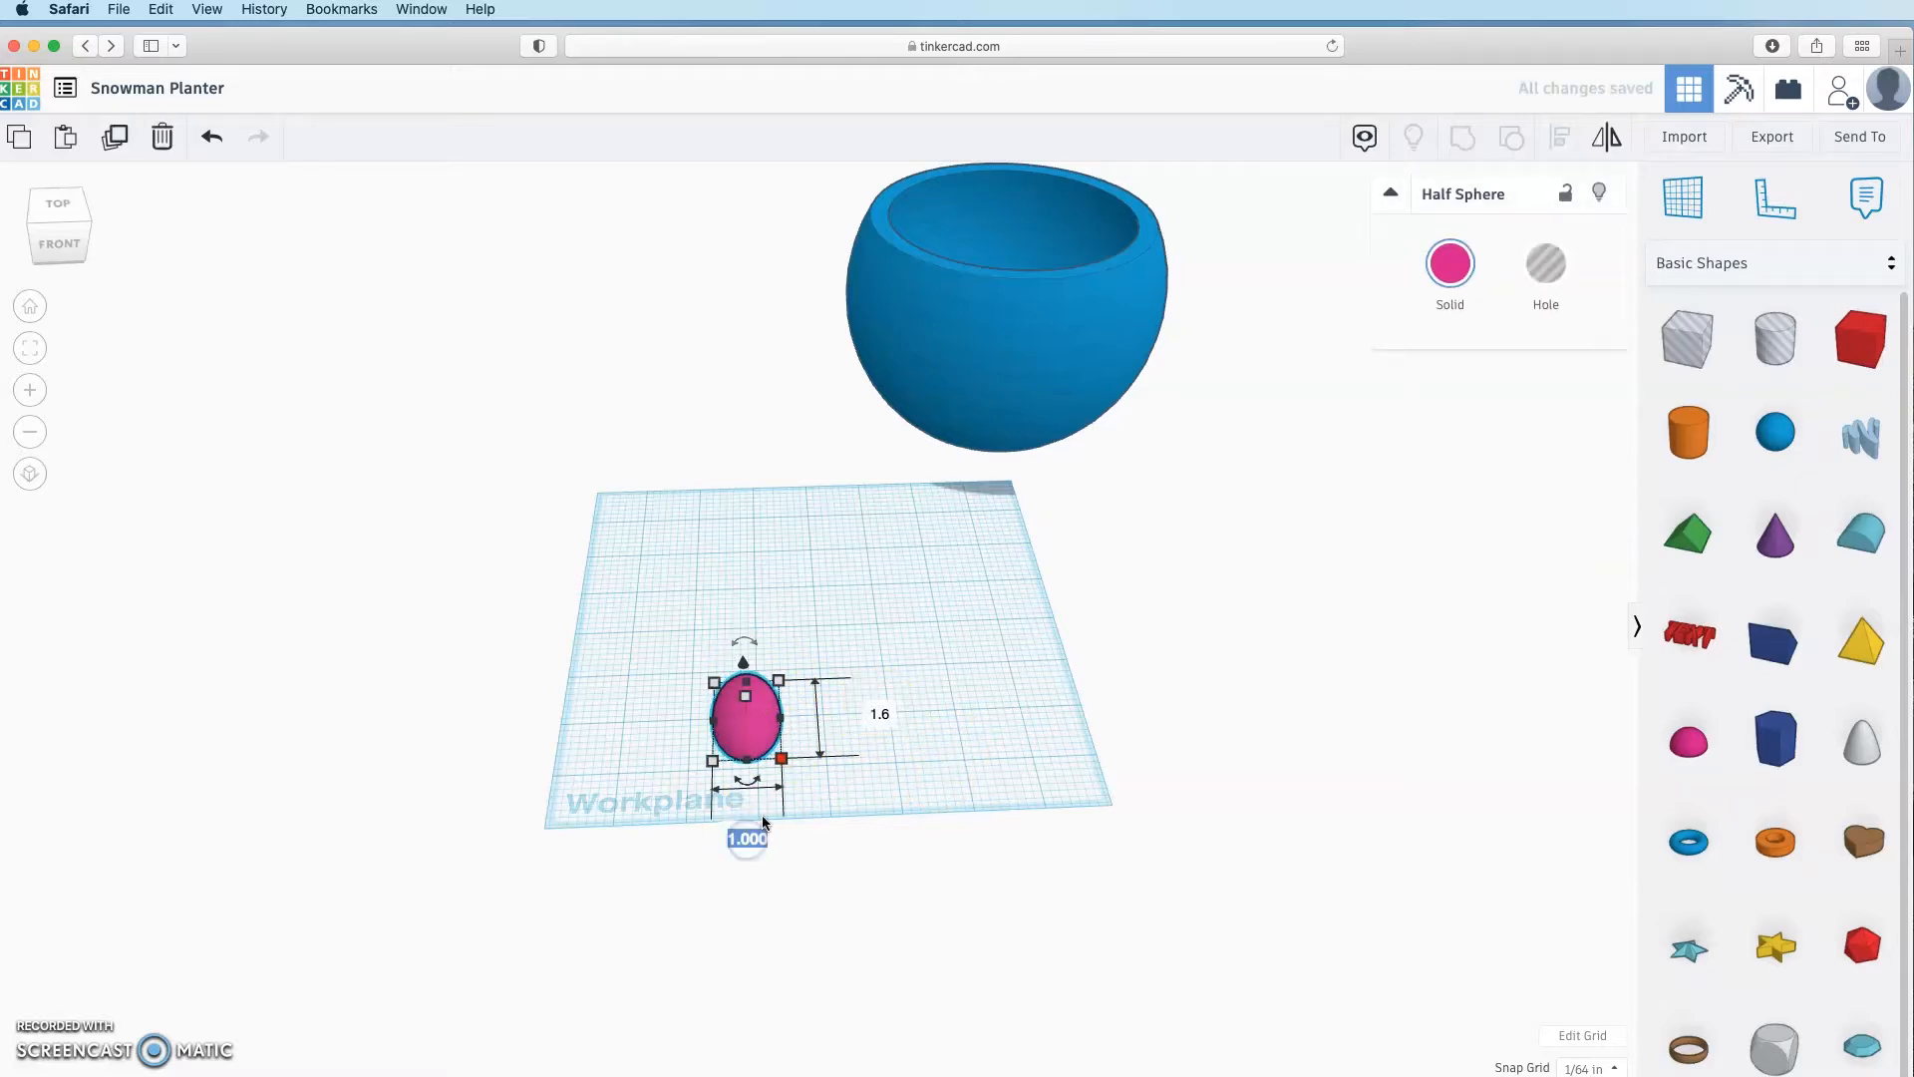
type("1.6")
key("Return")
right_click_drag(761, 815, 957, 613)
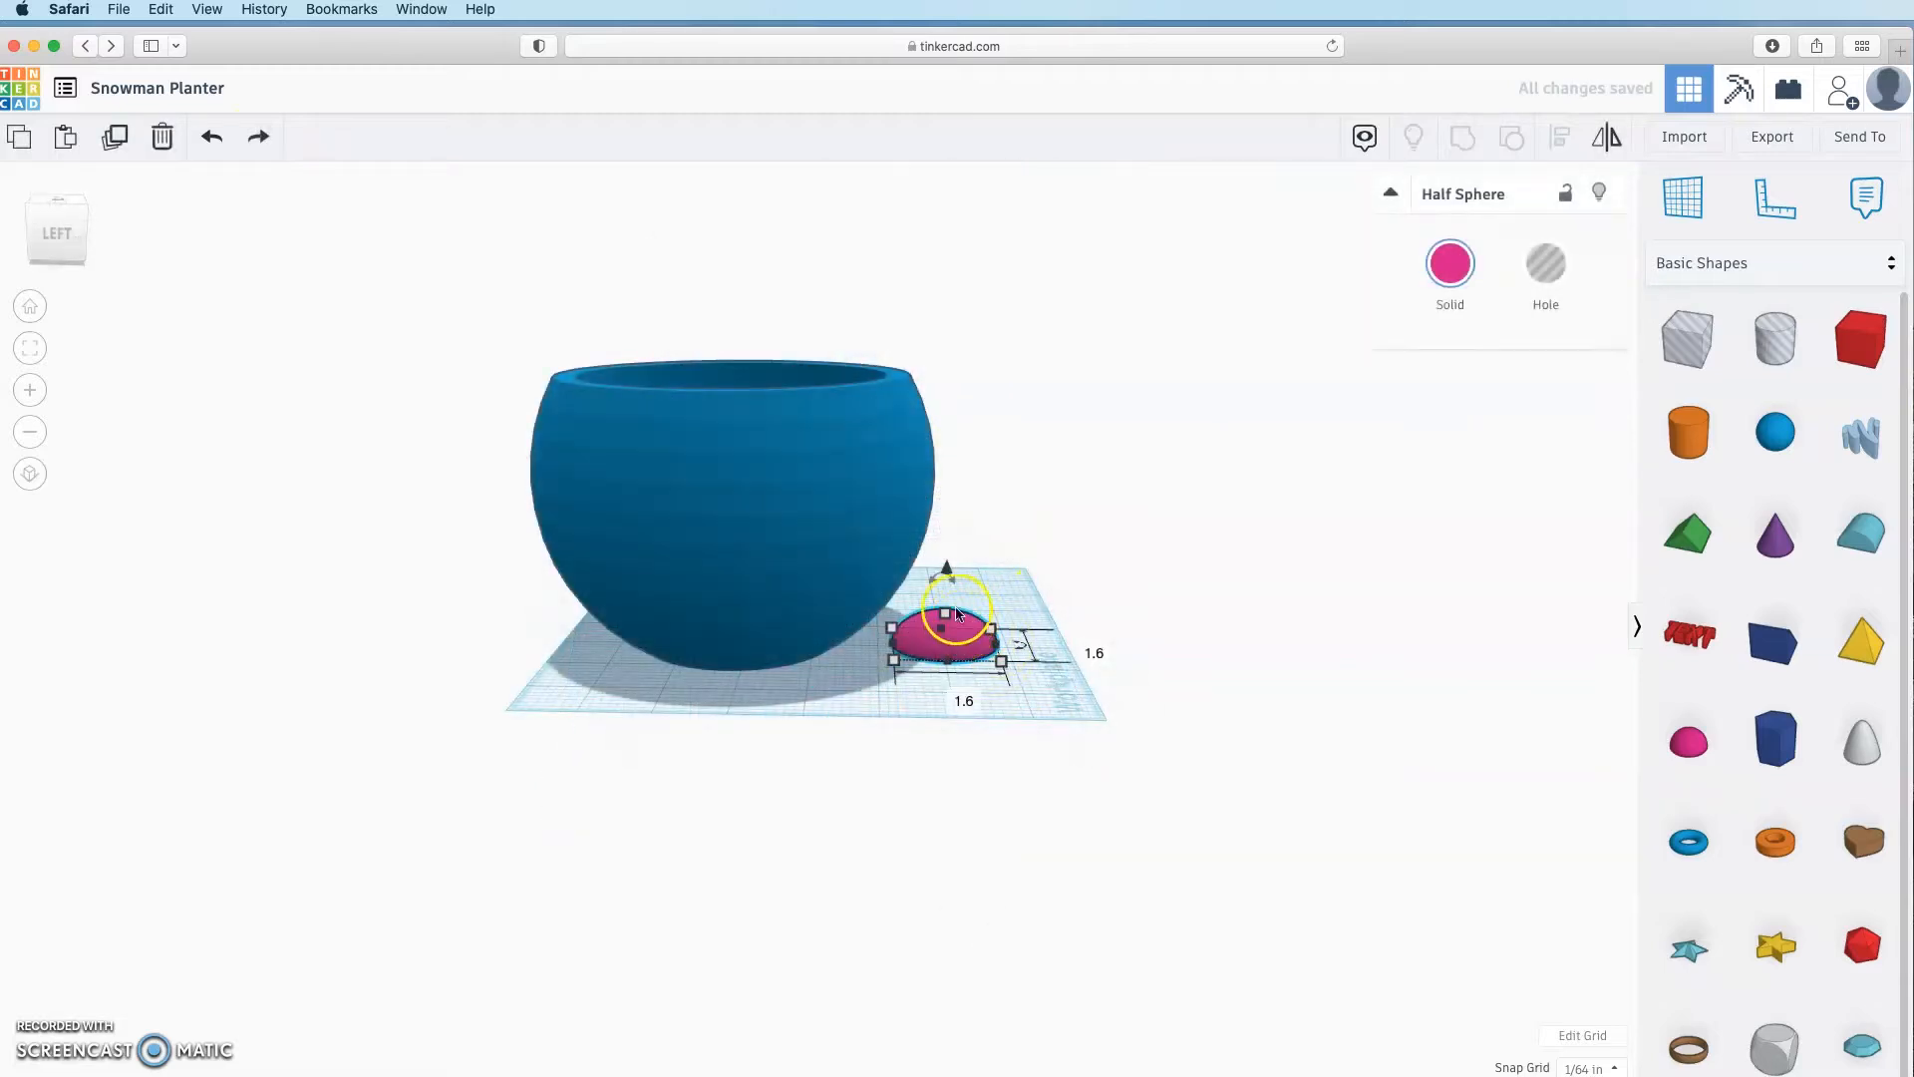
Step: Tip the half sphere 90° onto its side and lift it off the workplane
left_click_drag(945, 577, 1022, 622)
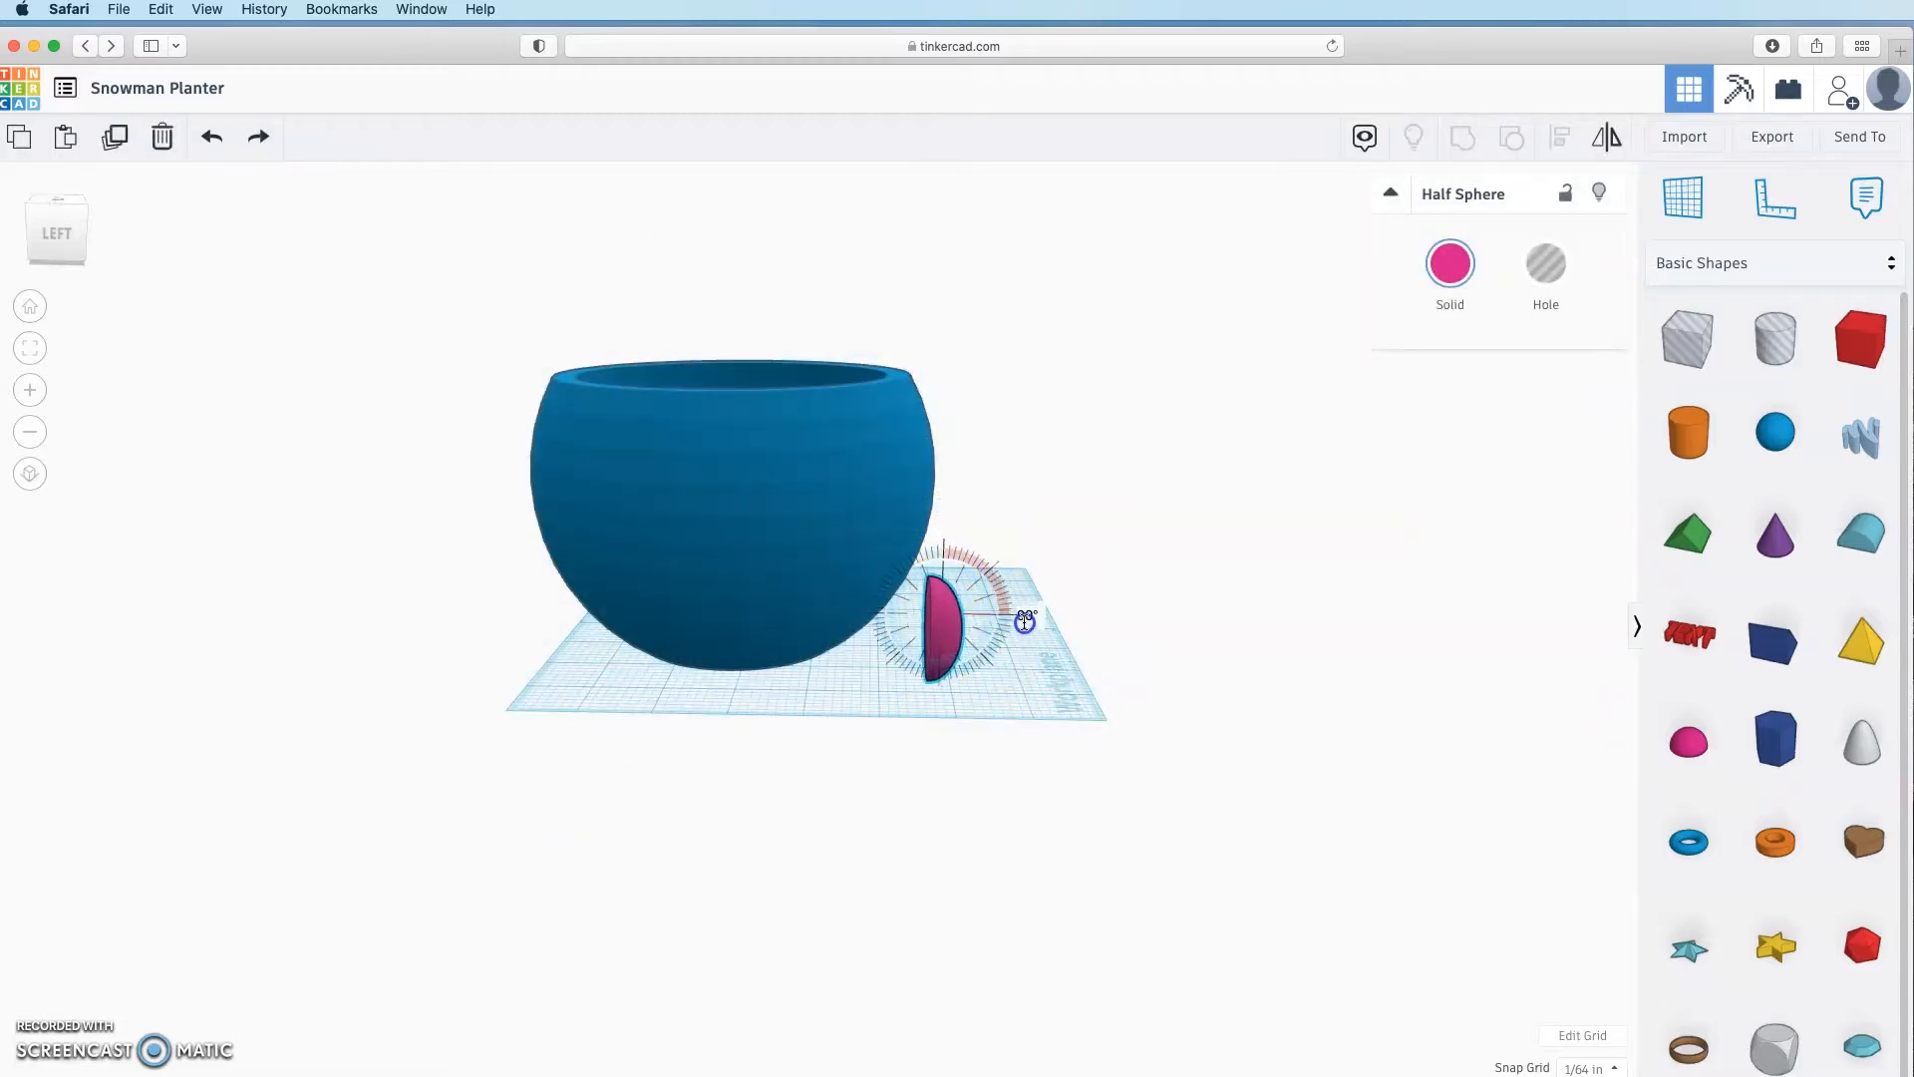
left_click(1060, 719)
right_click_drag(1060, 718, 863, 783)
left_click(731, 659)
left_click_drag(733, 558, 731, 406)
right_click_drag(809, 613, 537, 696)
Step: Align the half sphere against the bowl's wall and raise it to about 2.203 in
left_click(646, 494)
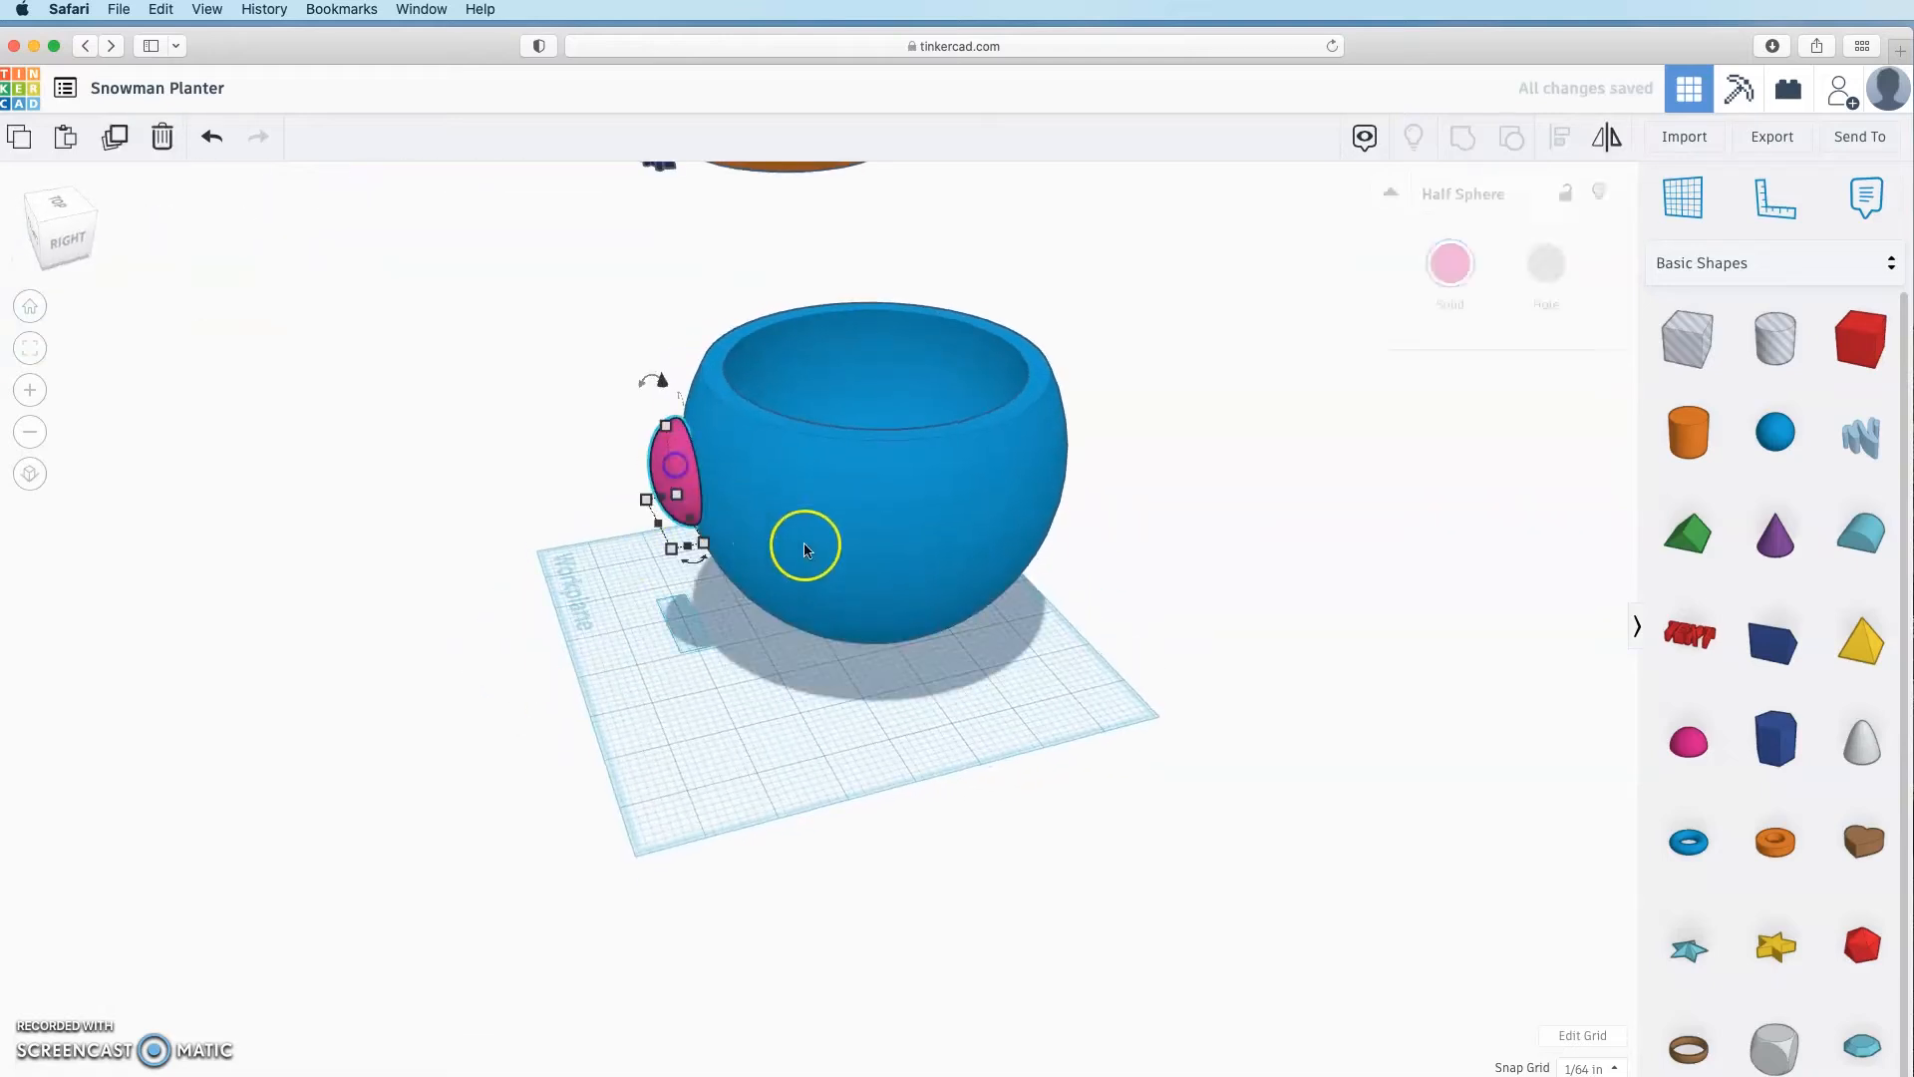
left_click(865, 514, "shift")
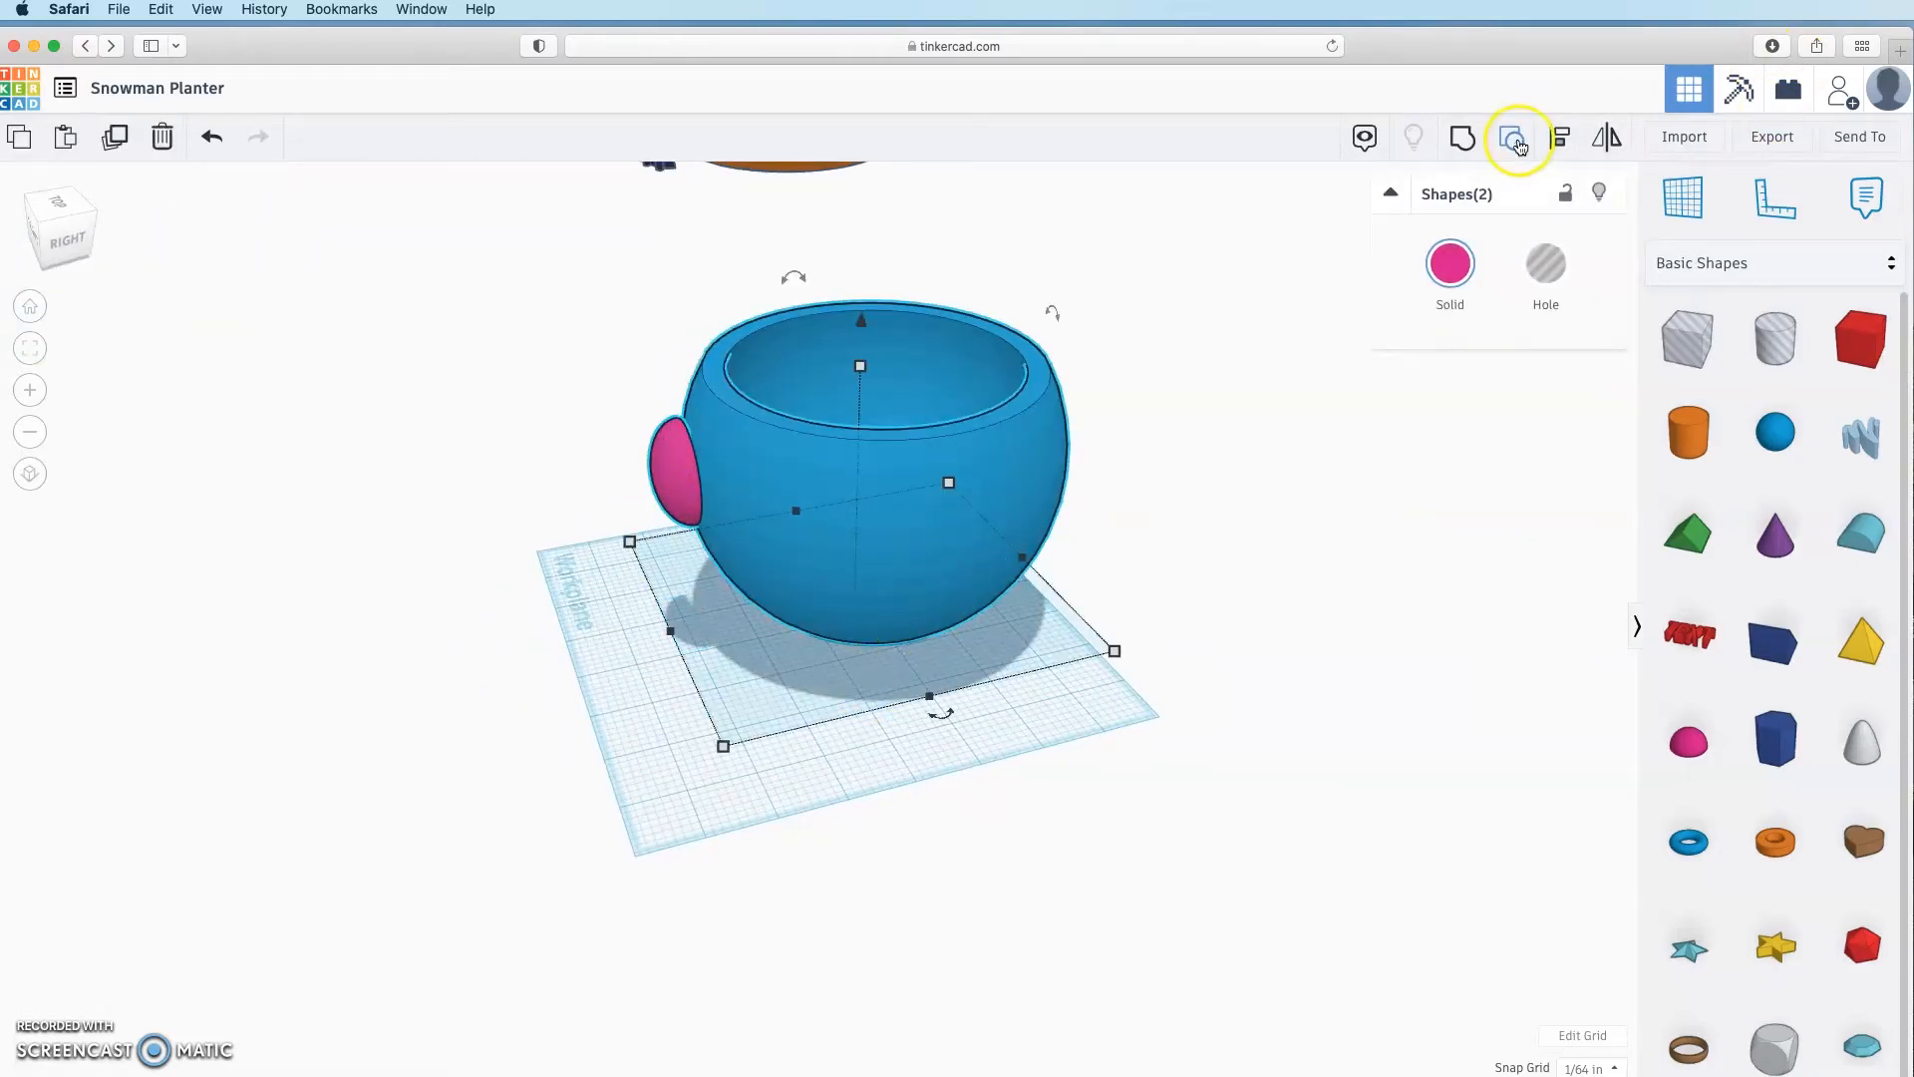
left_click(1566, 142)
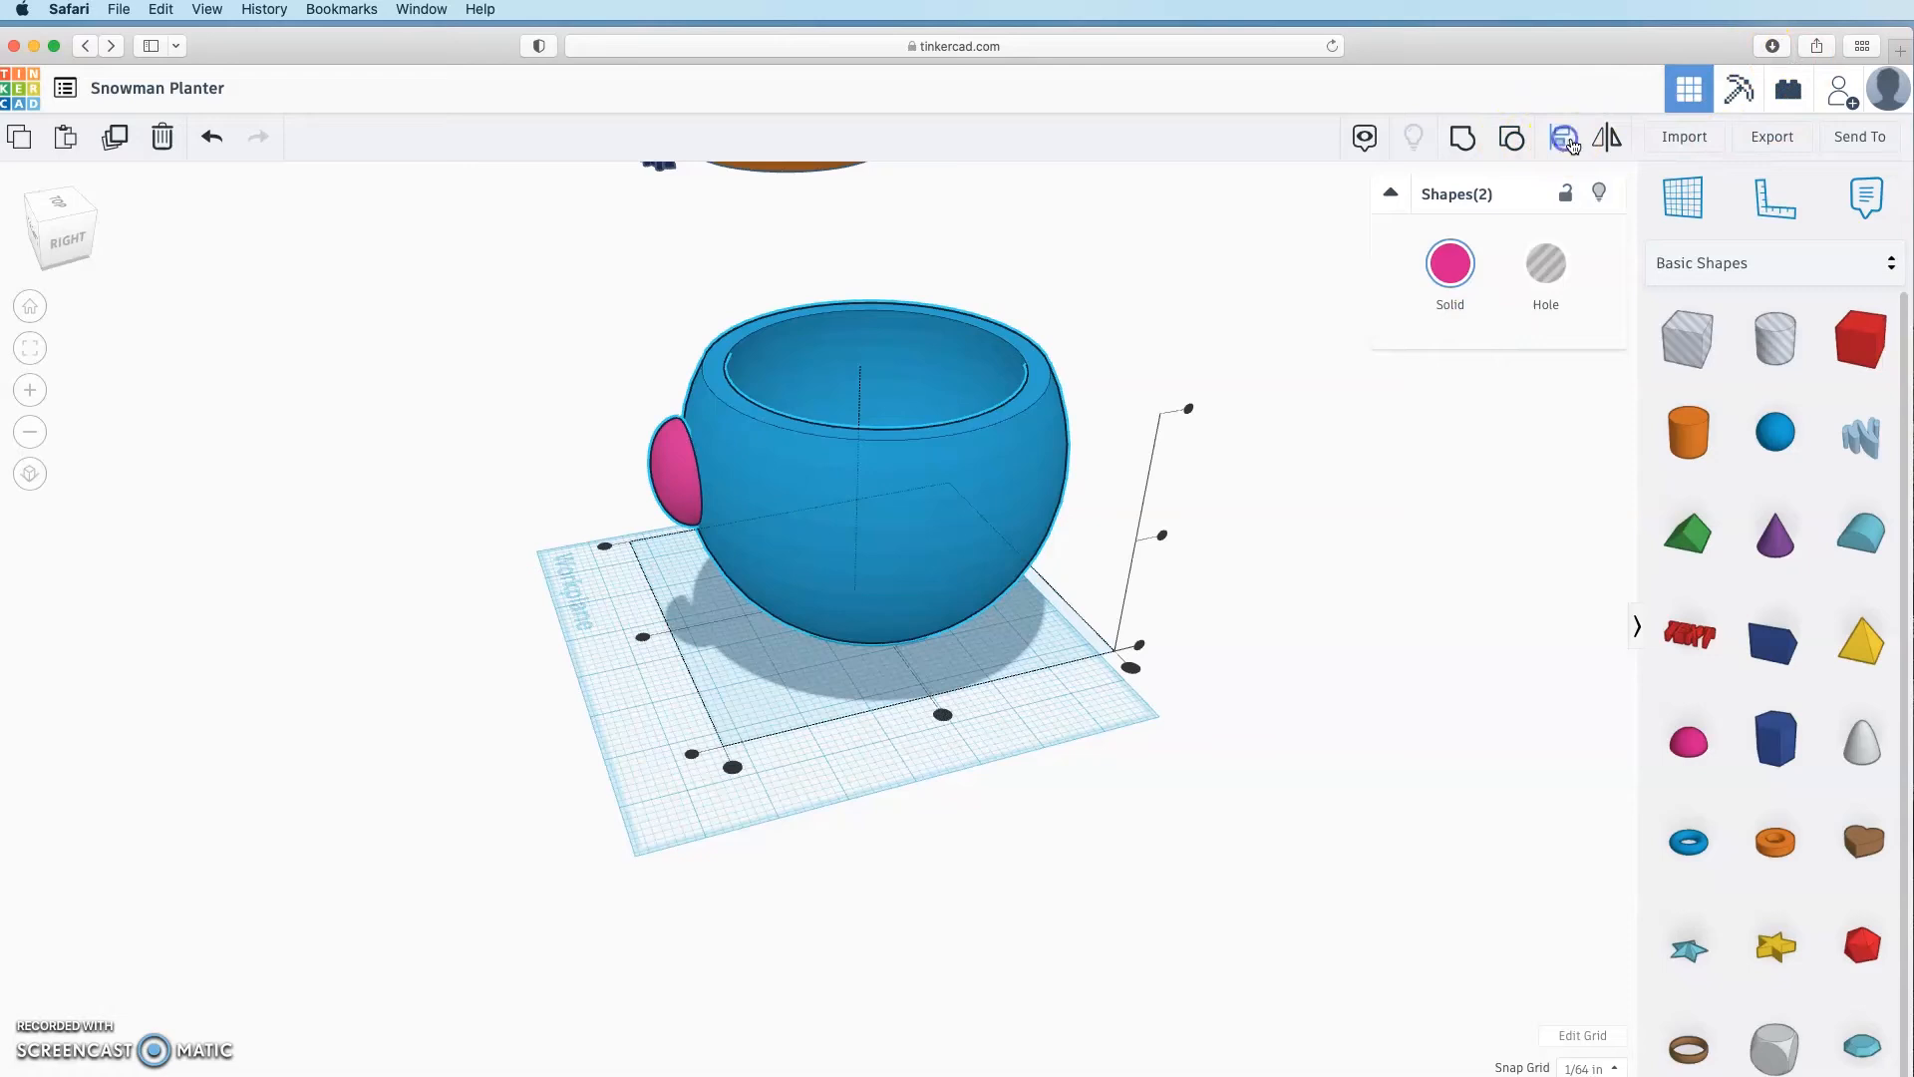
left_click(938, 488)
left_click(671, 632)
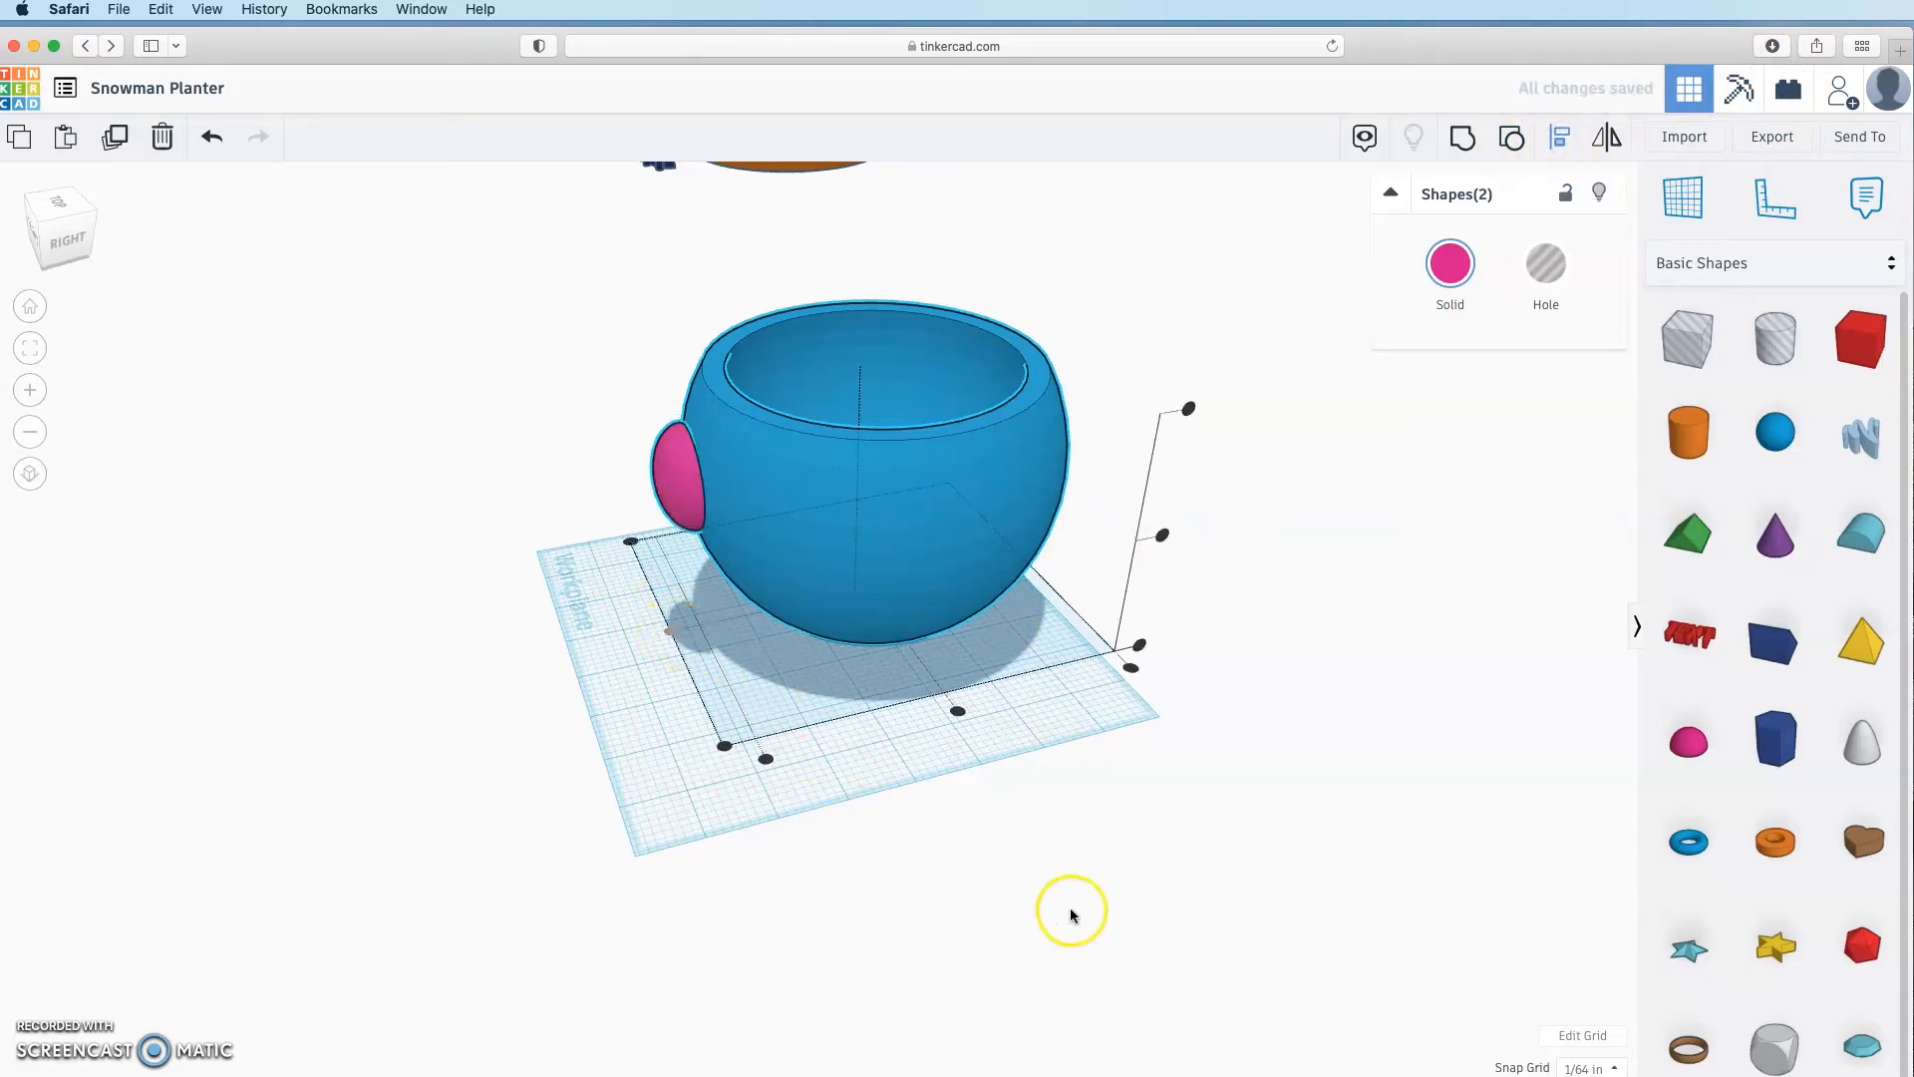
left_click(1098, 886)
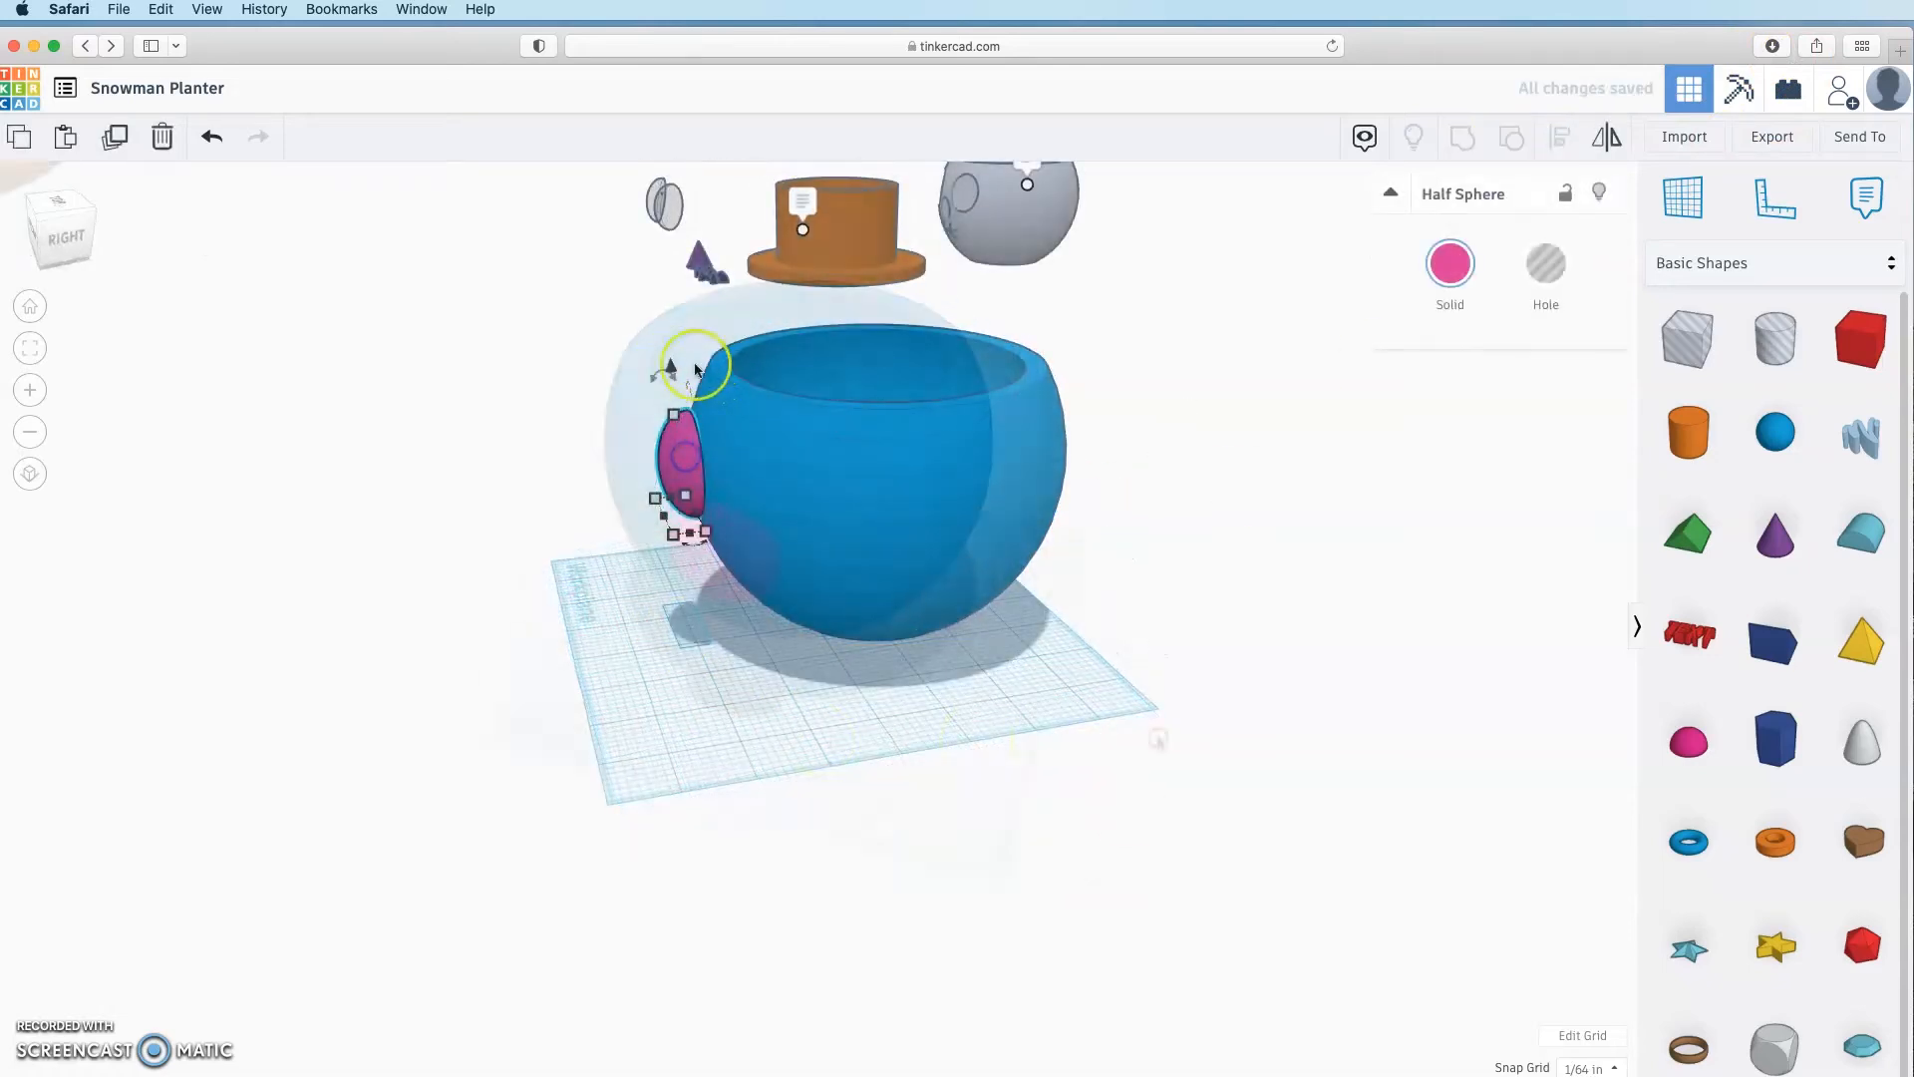
left_click_drag(671, 370, 671, 341)
right_click_drag(648, 592, 618, 658)
left_click(589, 590)
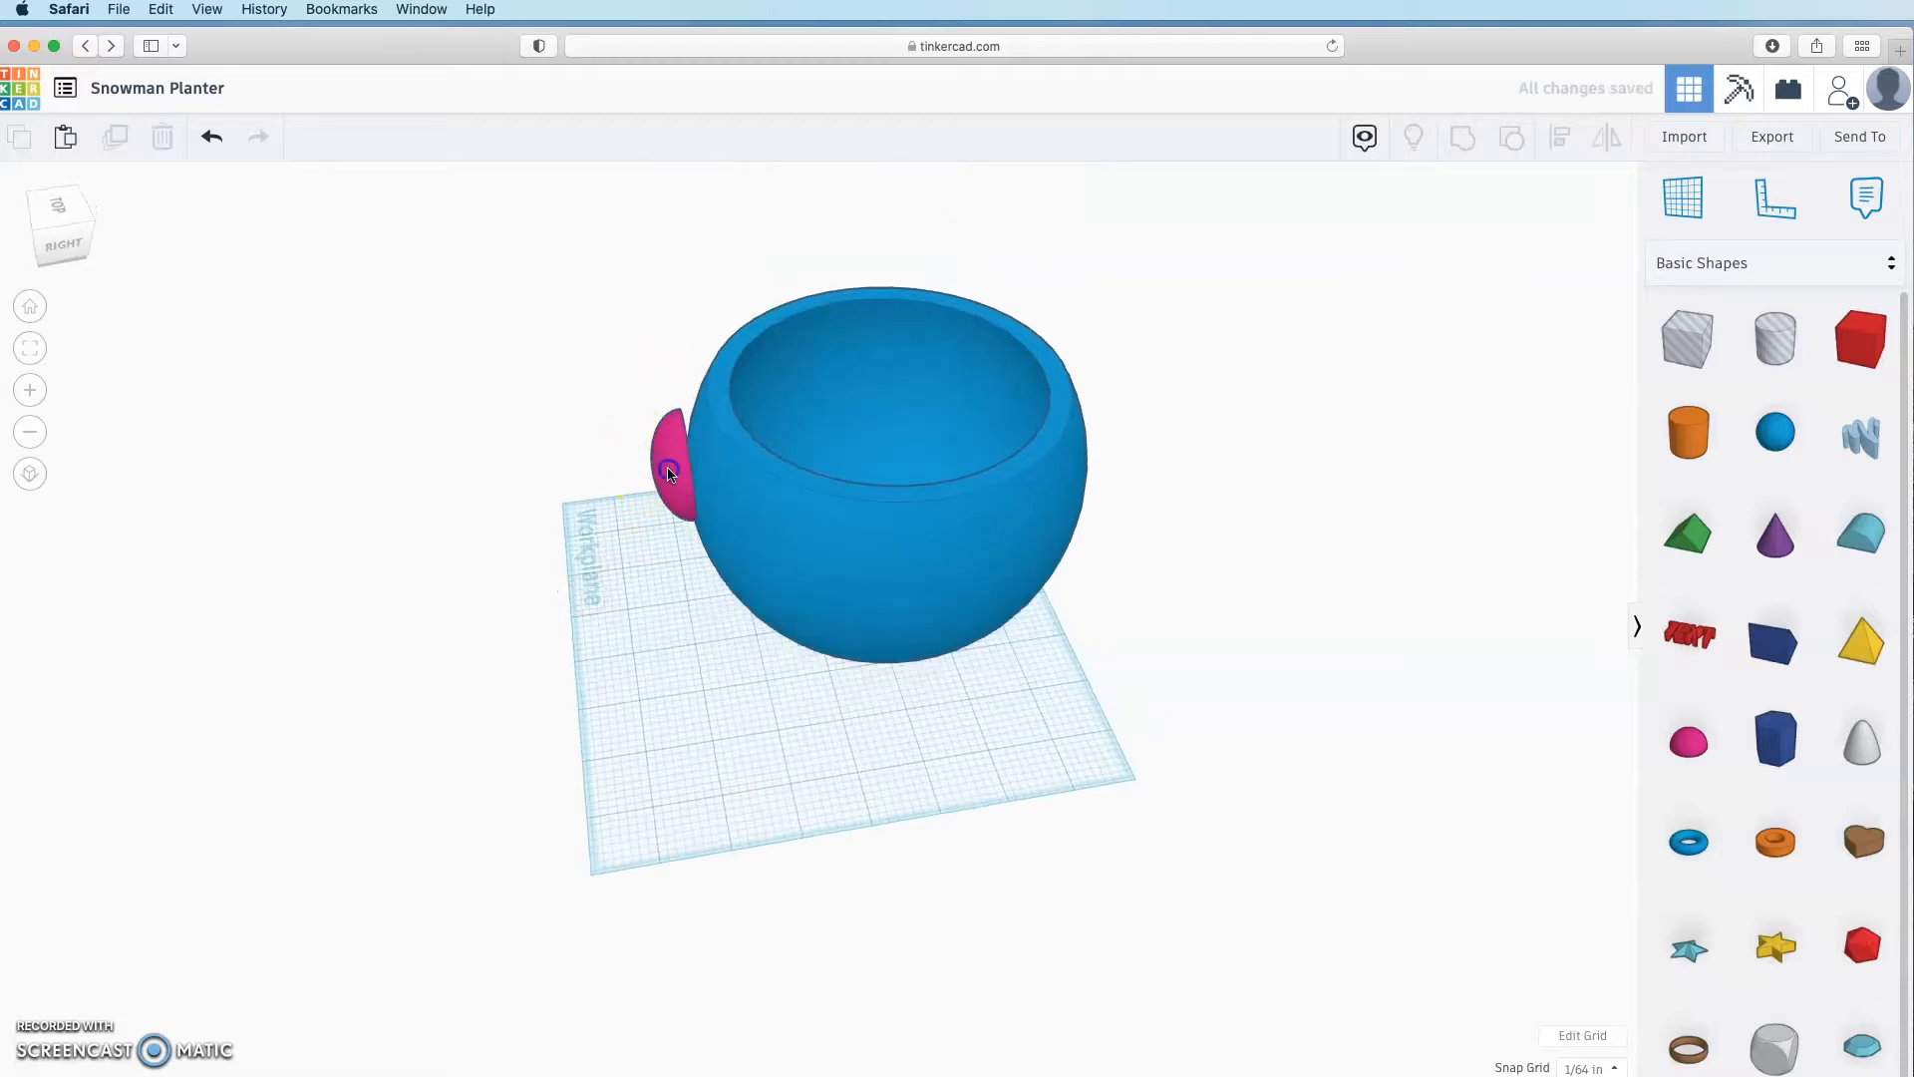
Step: Nudge the pink half sphere into the bowl wall and tilt it 11°
left_click(668, 472)
key("Right")
key("Right")
key("Right")
key("Right")
key("Right")
key("Right")
key("Right")
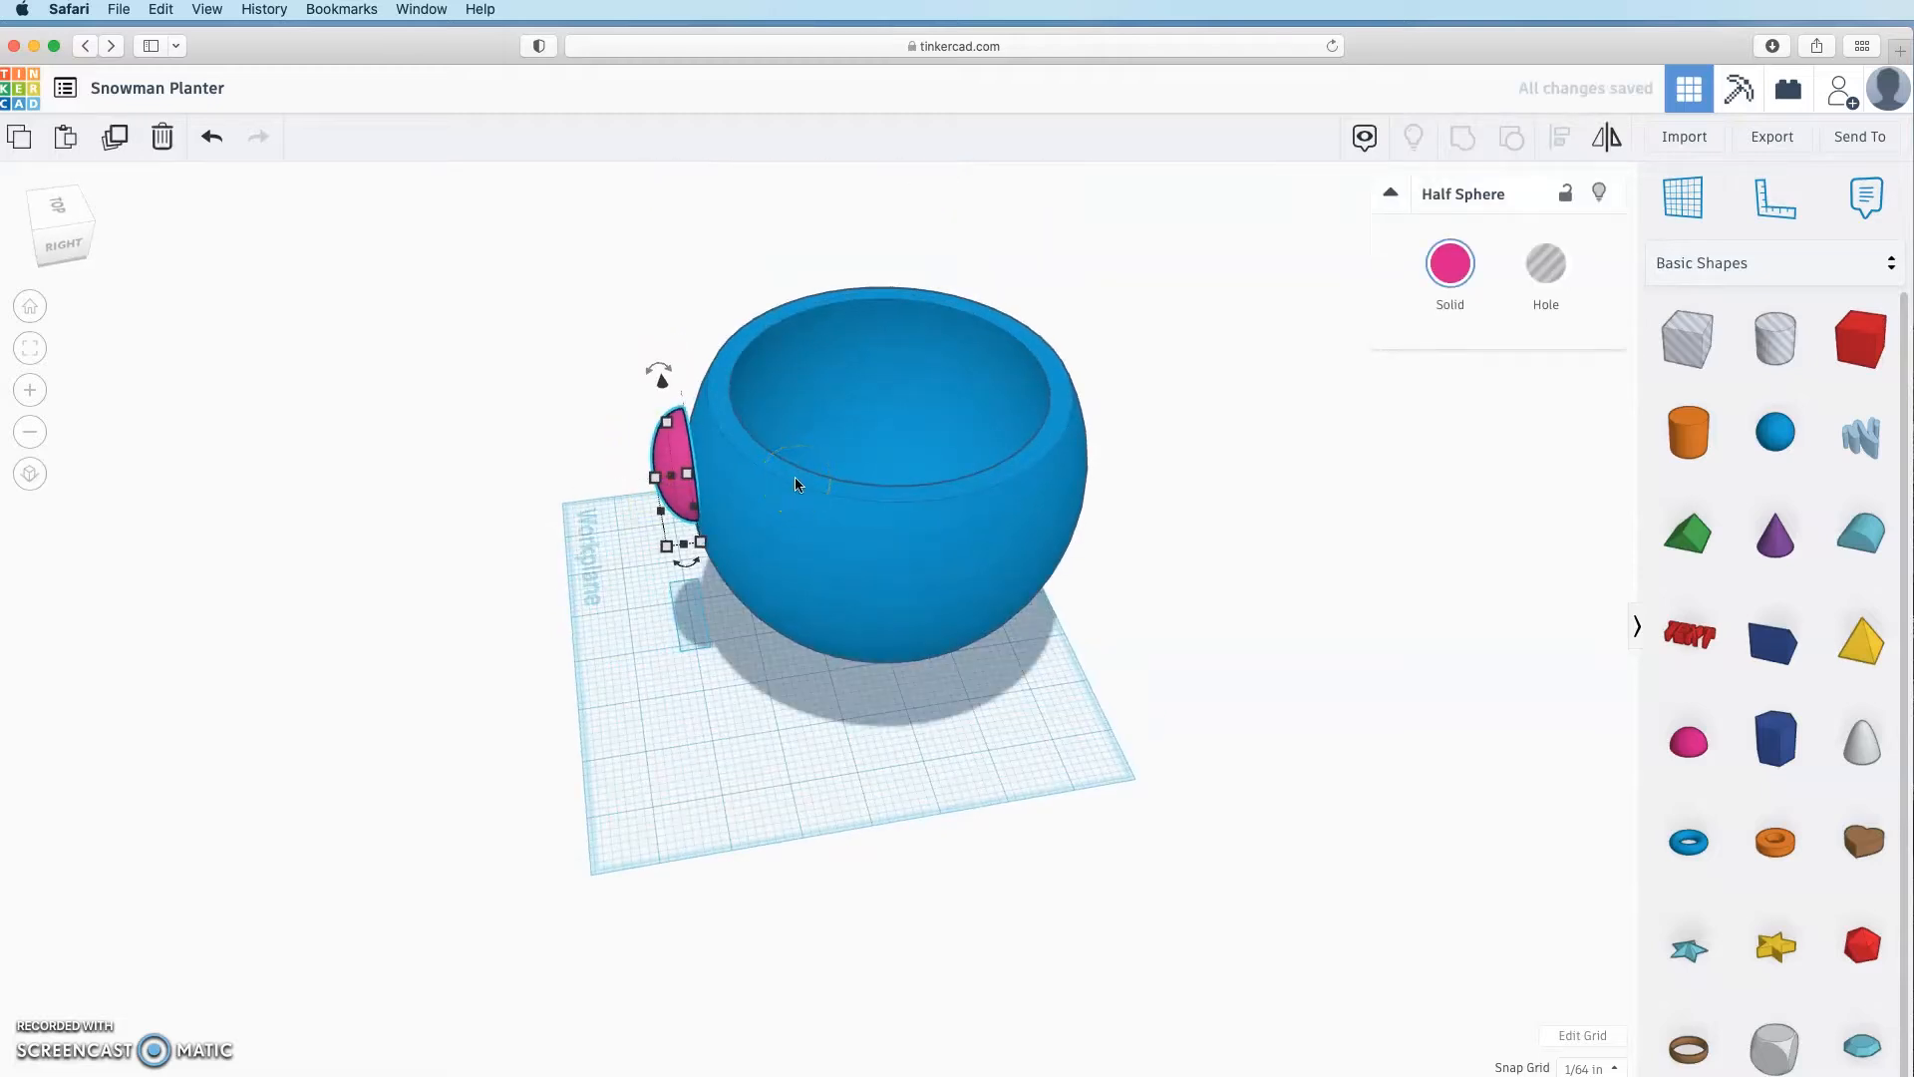
key("Left")
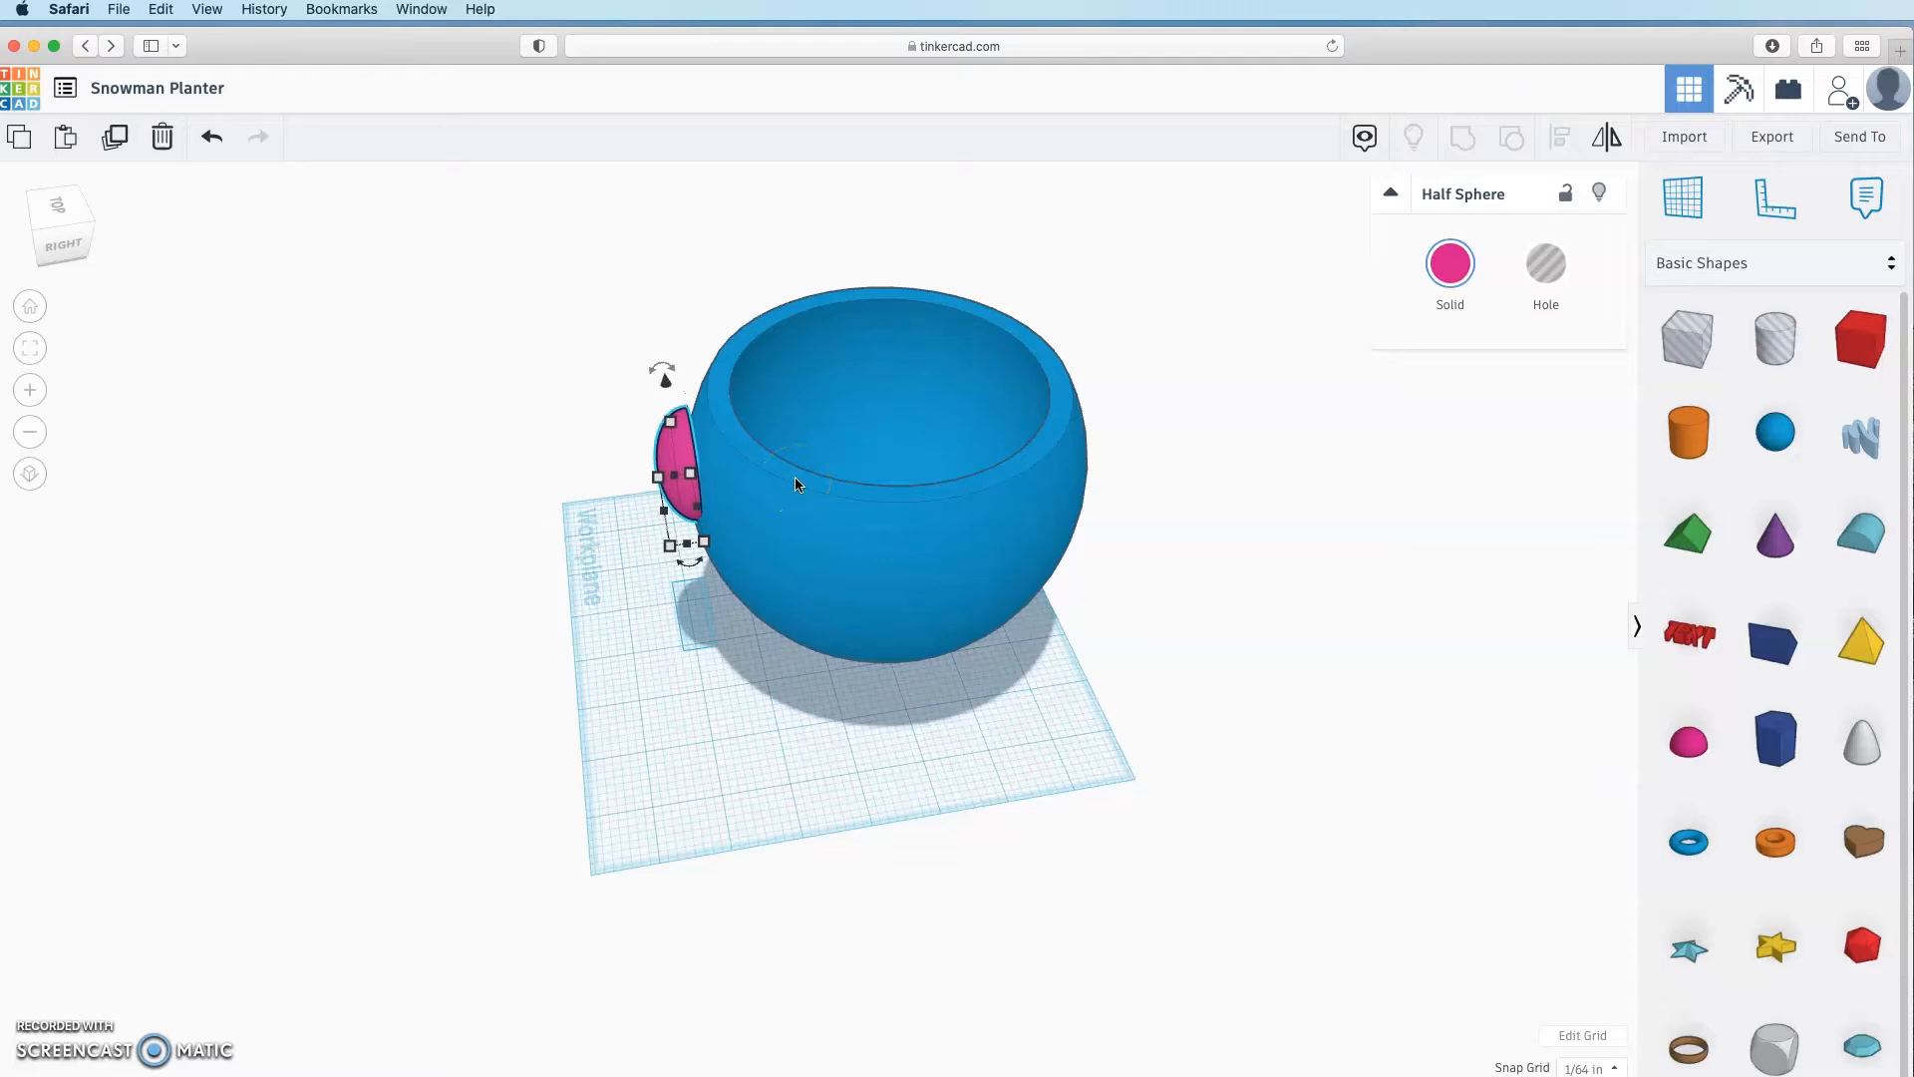
scroll(530, 440, "down", 1)
scroll(530, 439, "up", 5)
right_click_drag(530, 440, 445, 460)
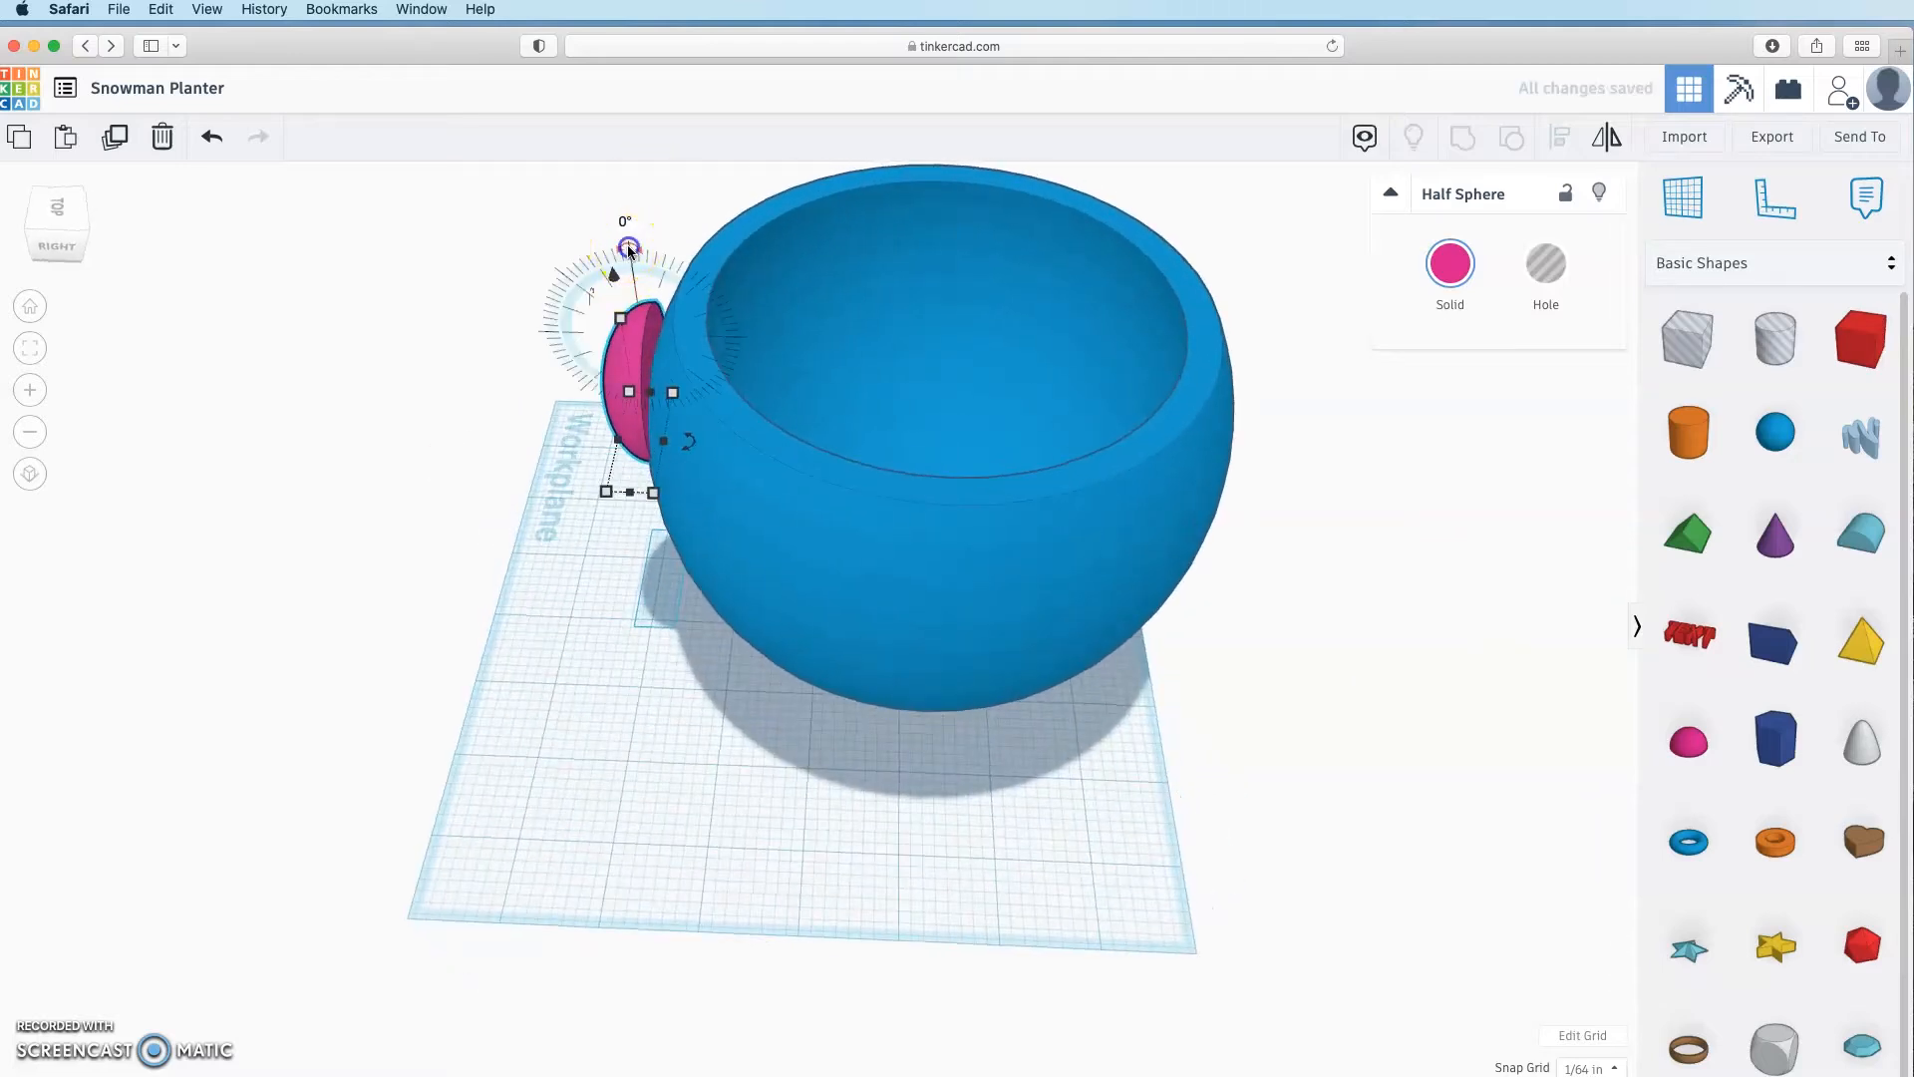
left_click_drag(630, 249, 650, 251)
right_click_drag(662, 450, 675, 388)
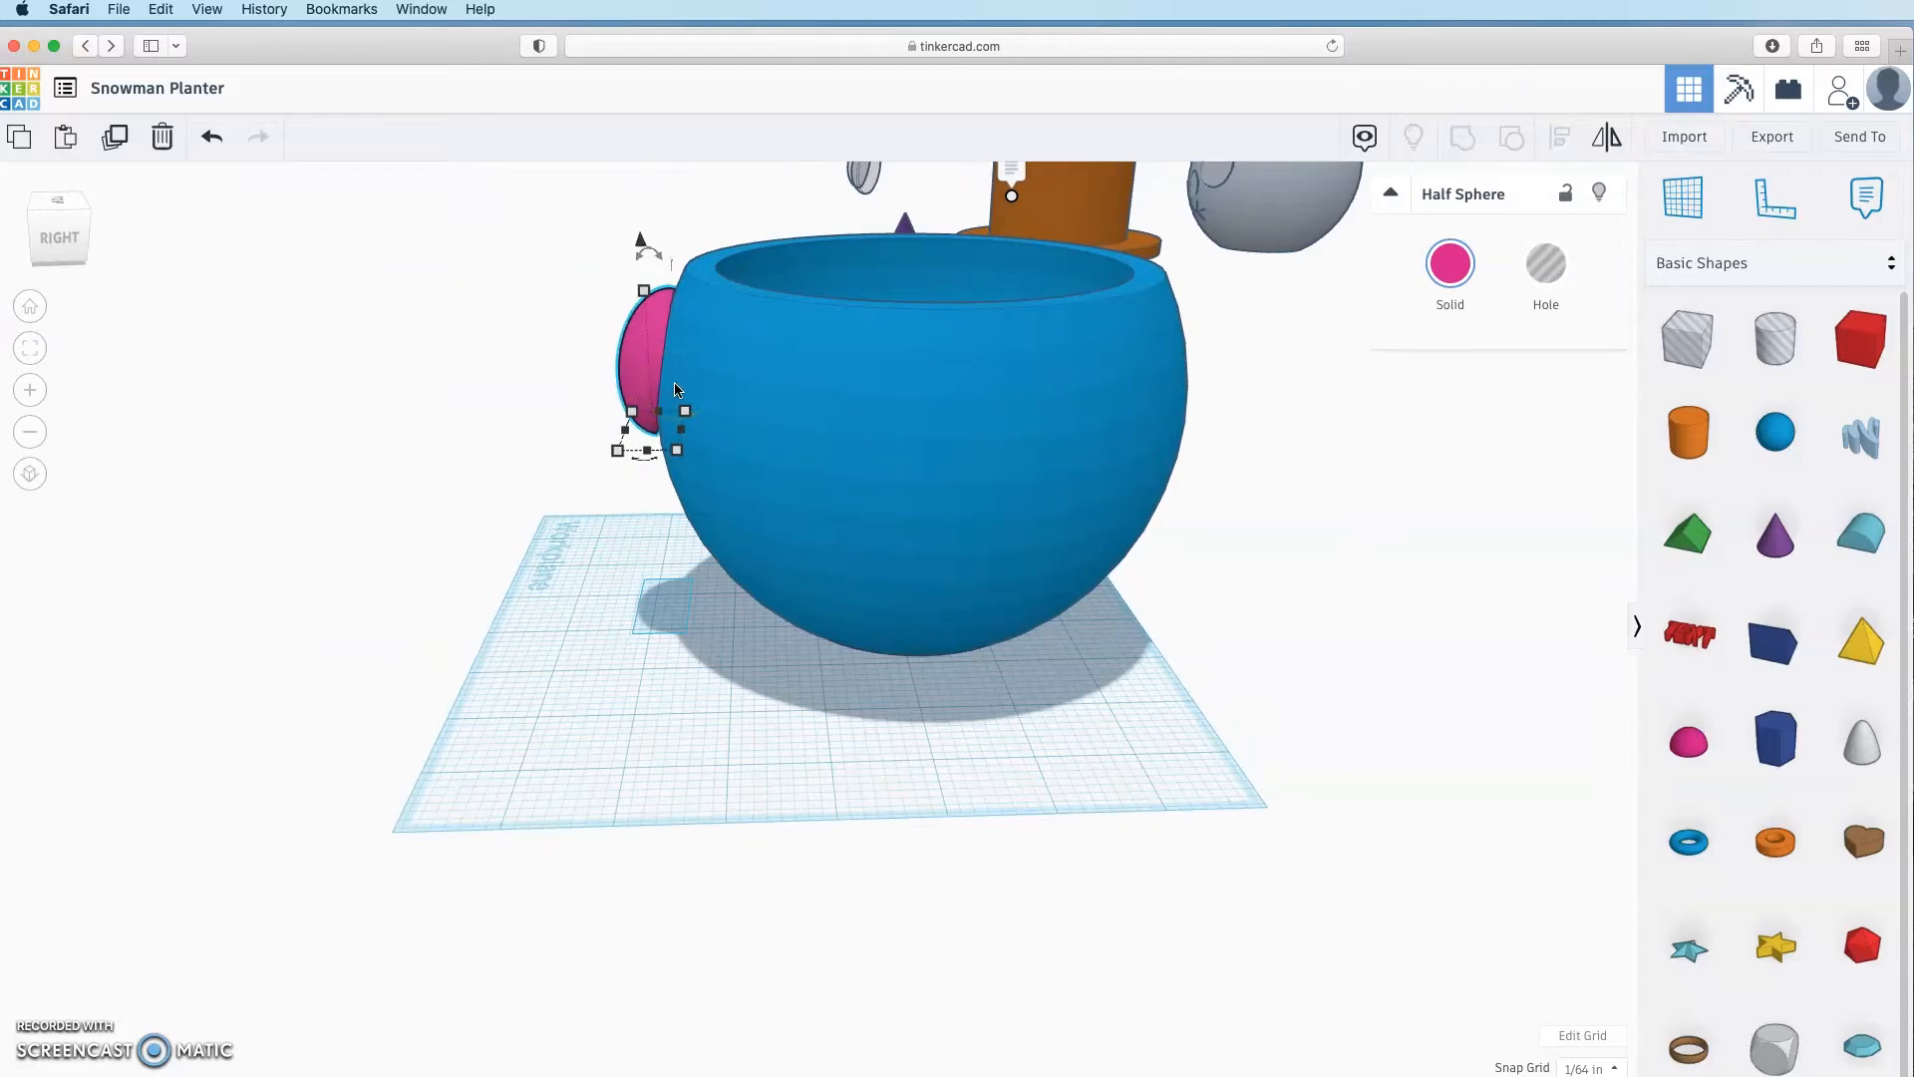
Step: Duplicate the half sphere, shift the copy left, and select both eyes
left_click(641, 632)
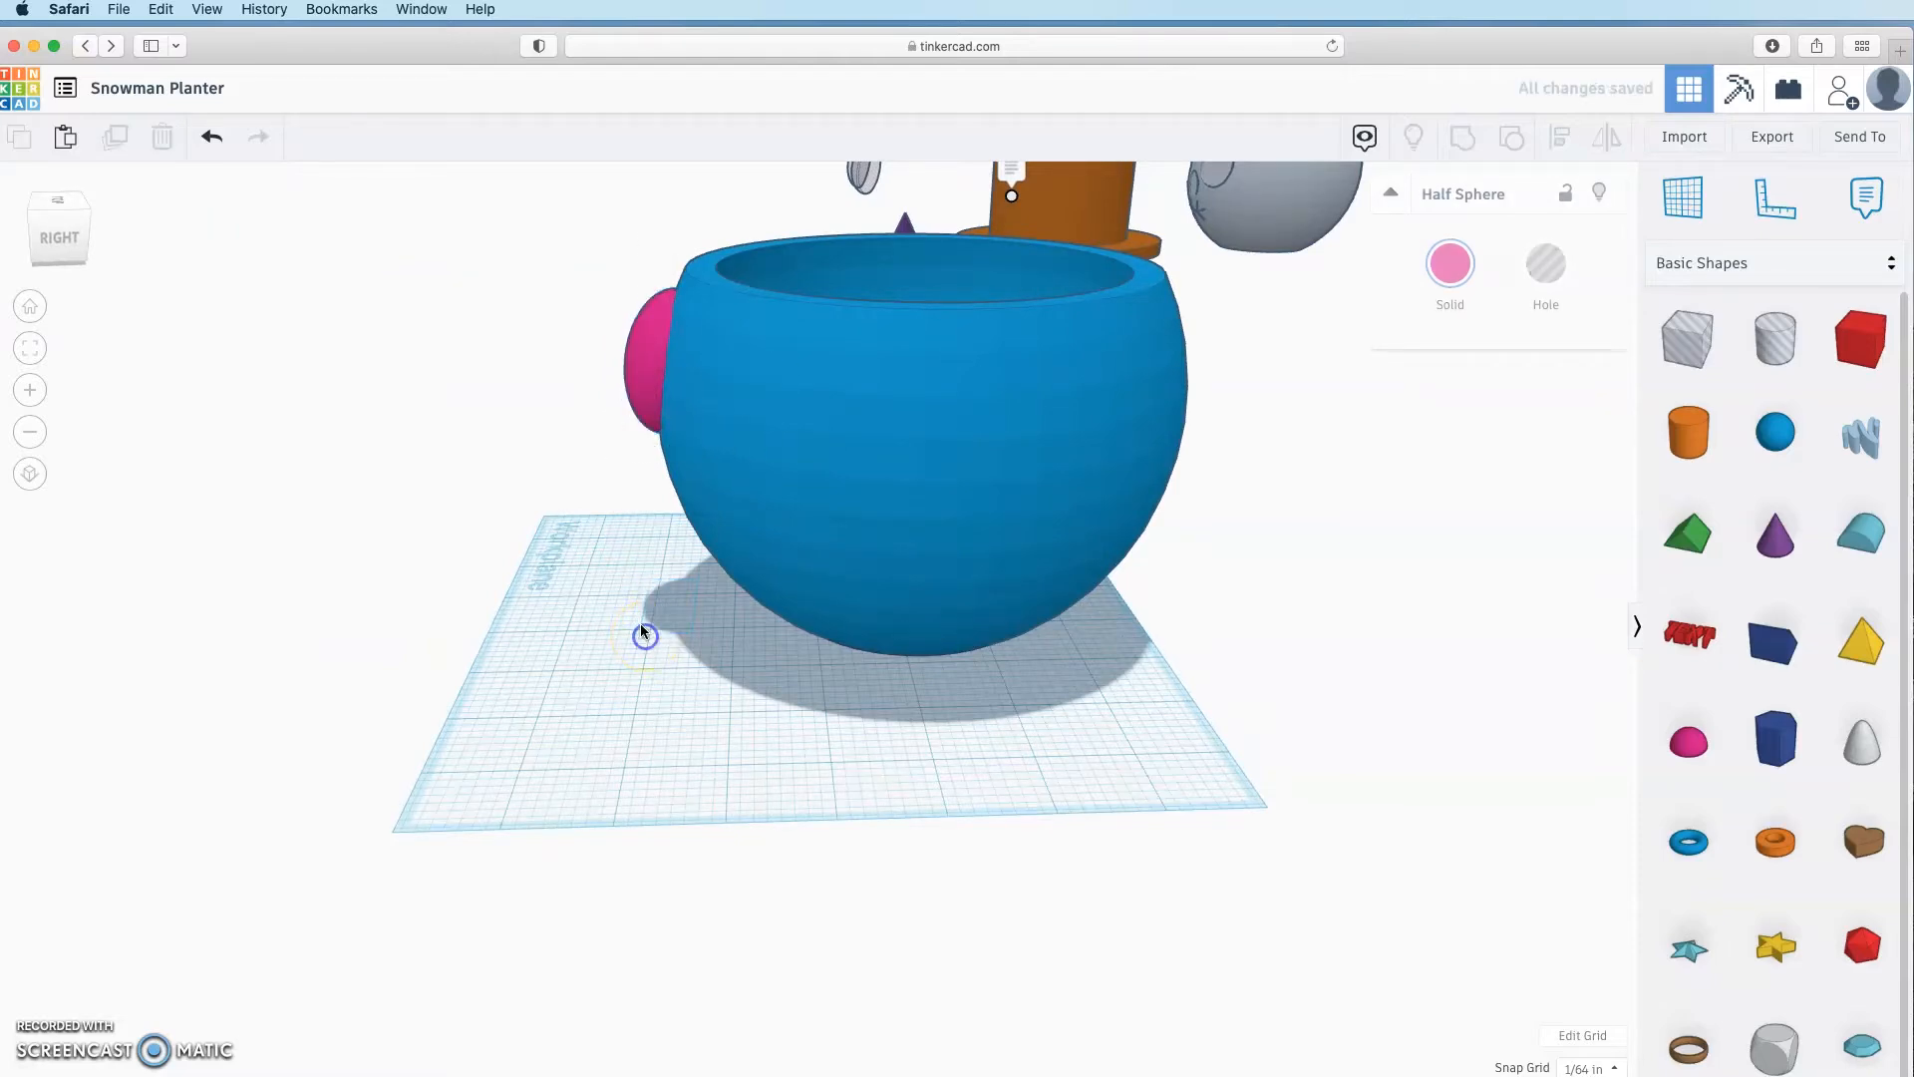
right_click_drag(641, 632, 1480, 563)
right_click_drag(1479, 564, 974, 540)
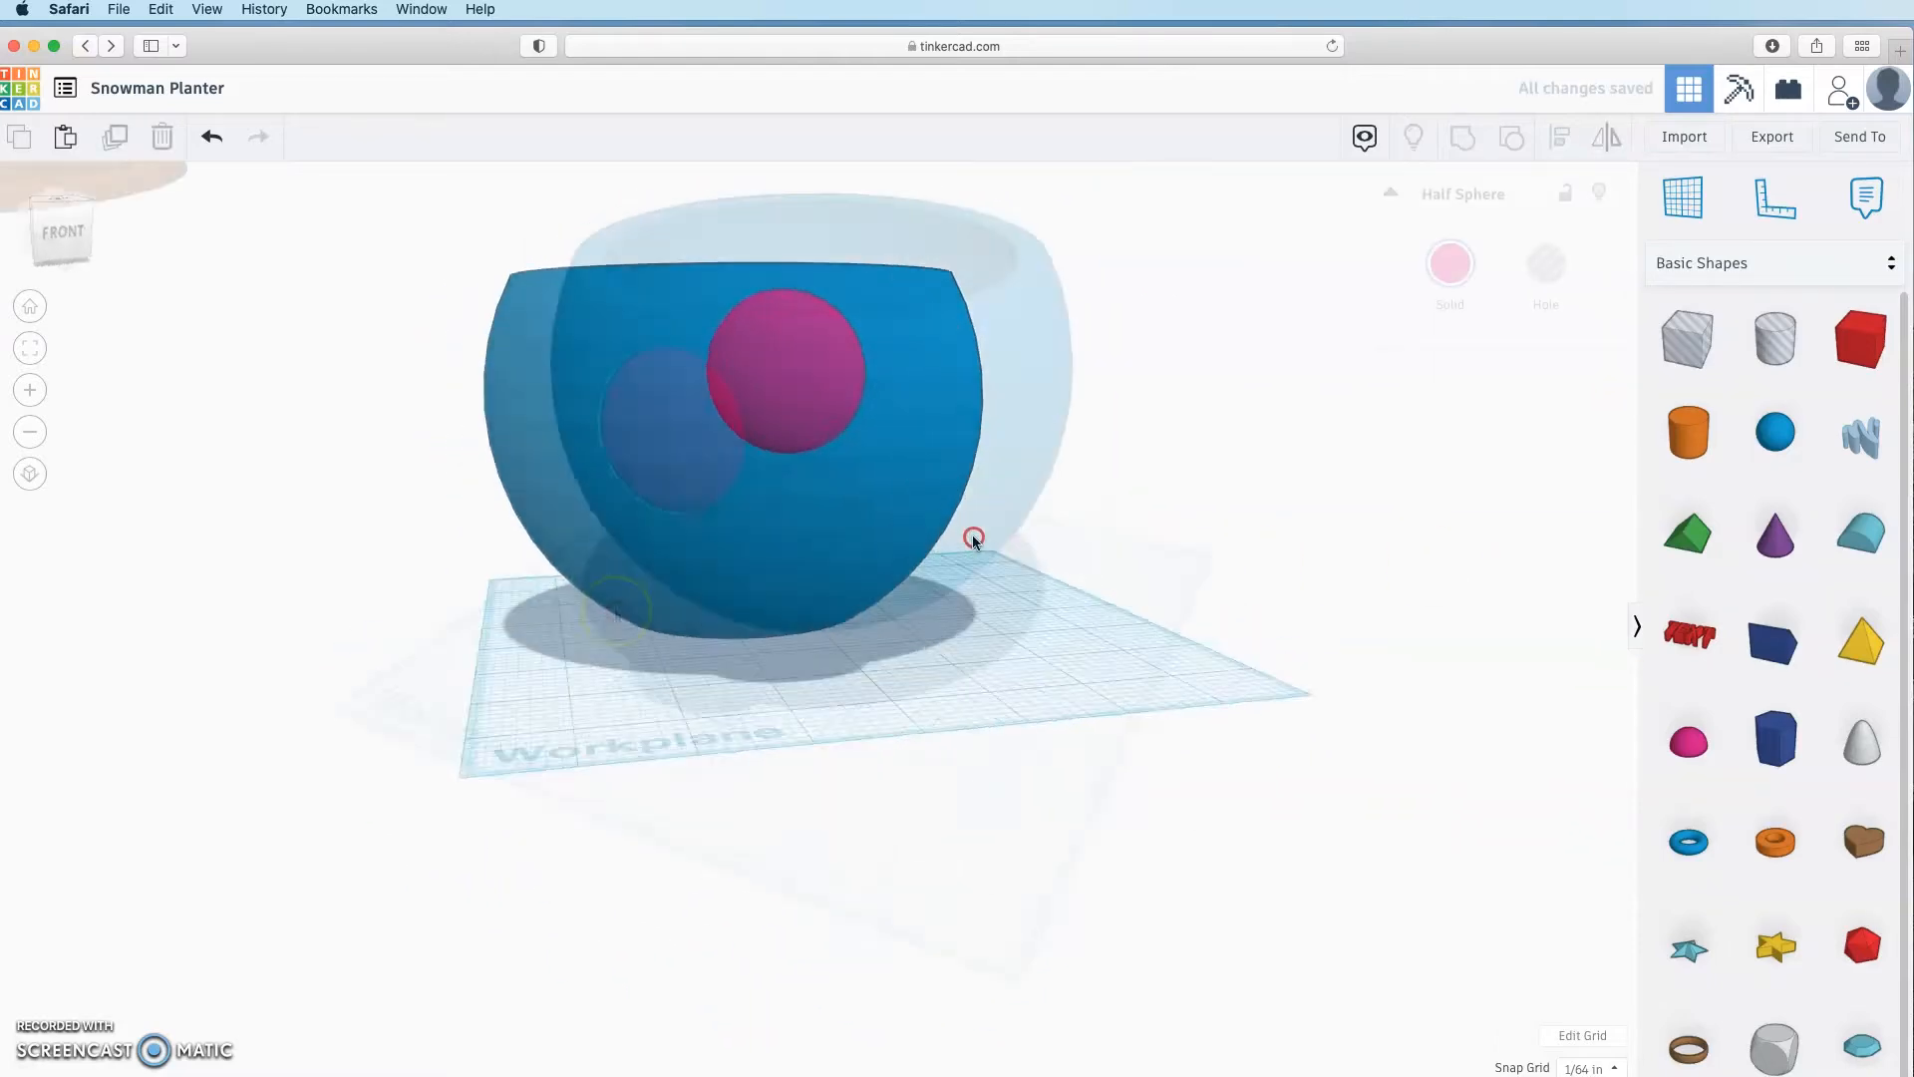
right_click_drag(974, 539, 547, 602)
mouse_move(1063, 603)
right_mouse_down()
mouse_move(970, 659)
mouse_move(1131, 630)
mouse_move(1068, 629)
right_mouse_up()
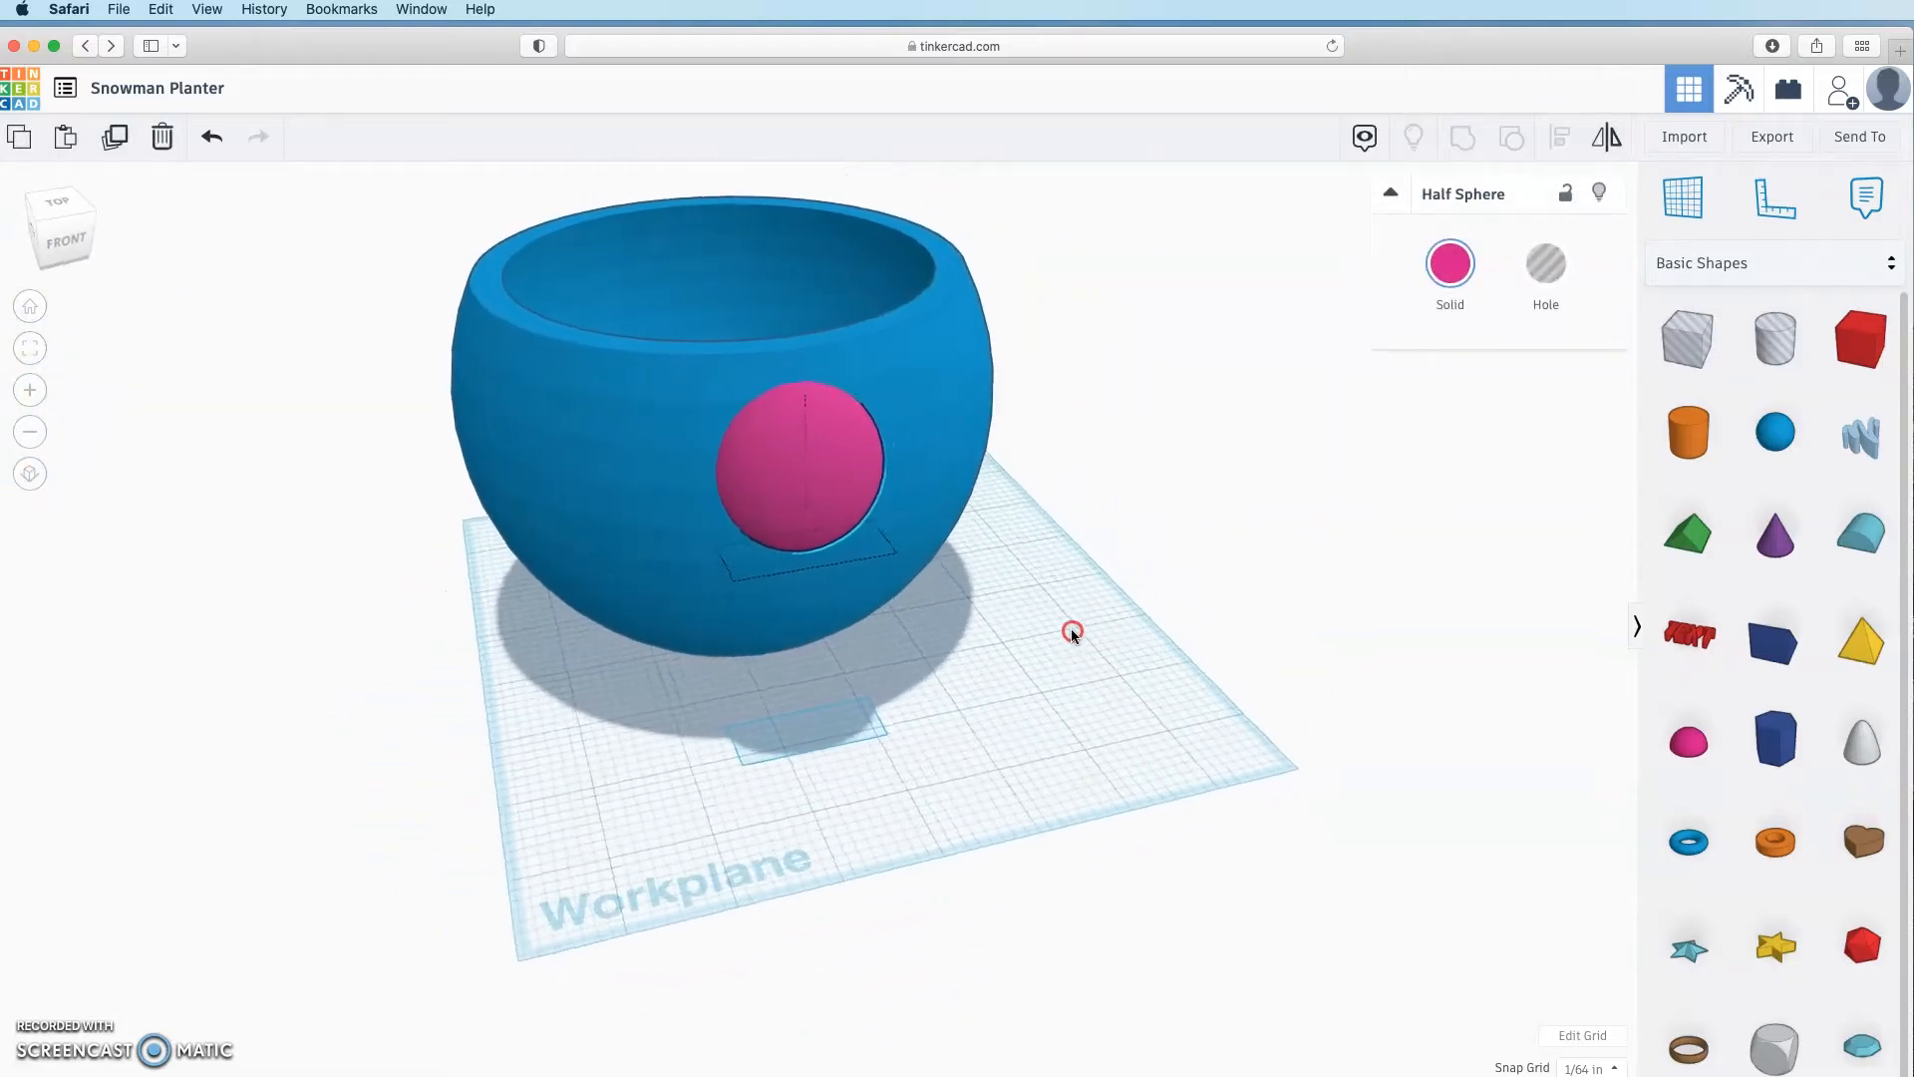
left_click(853, 498)
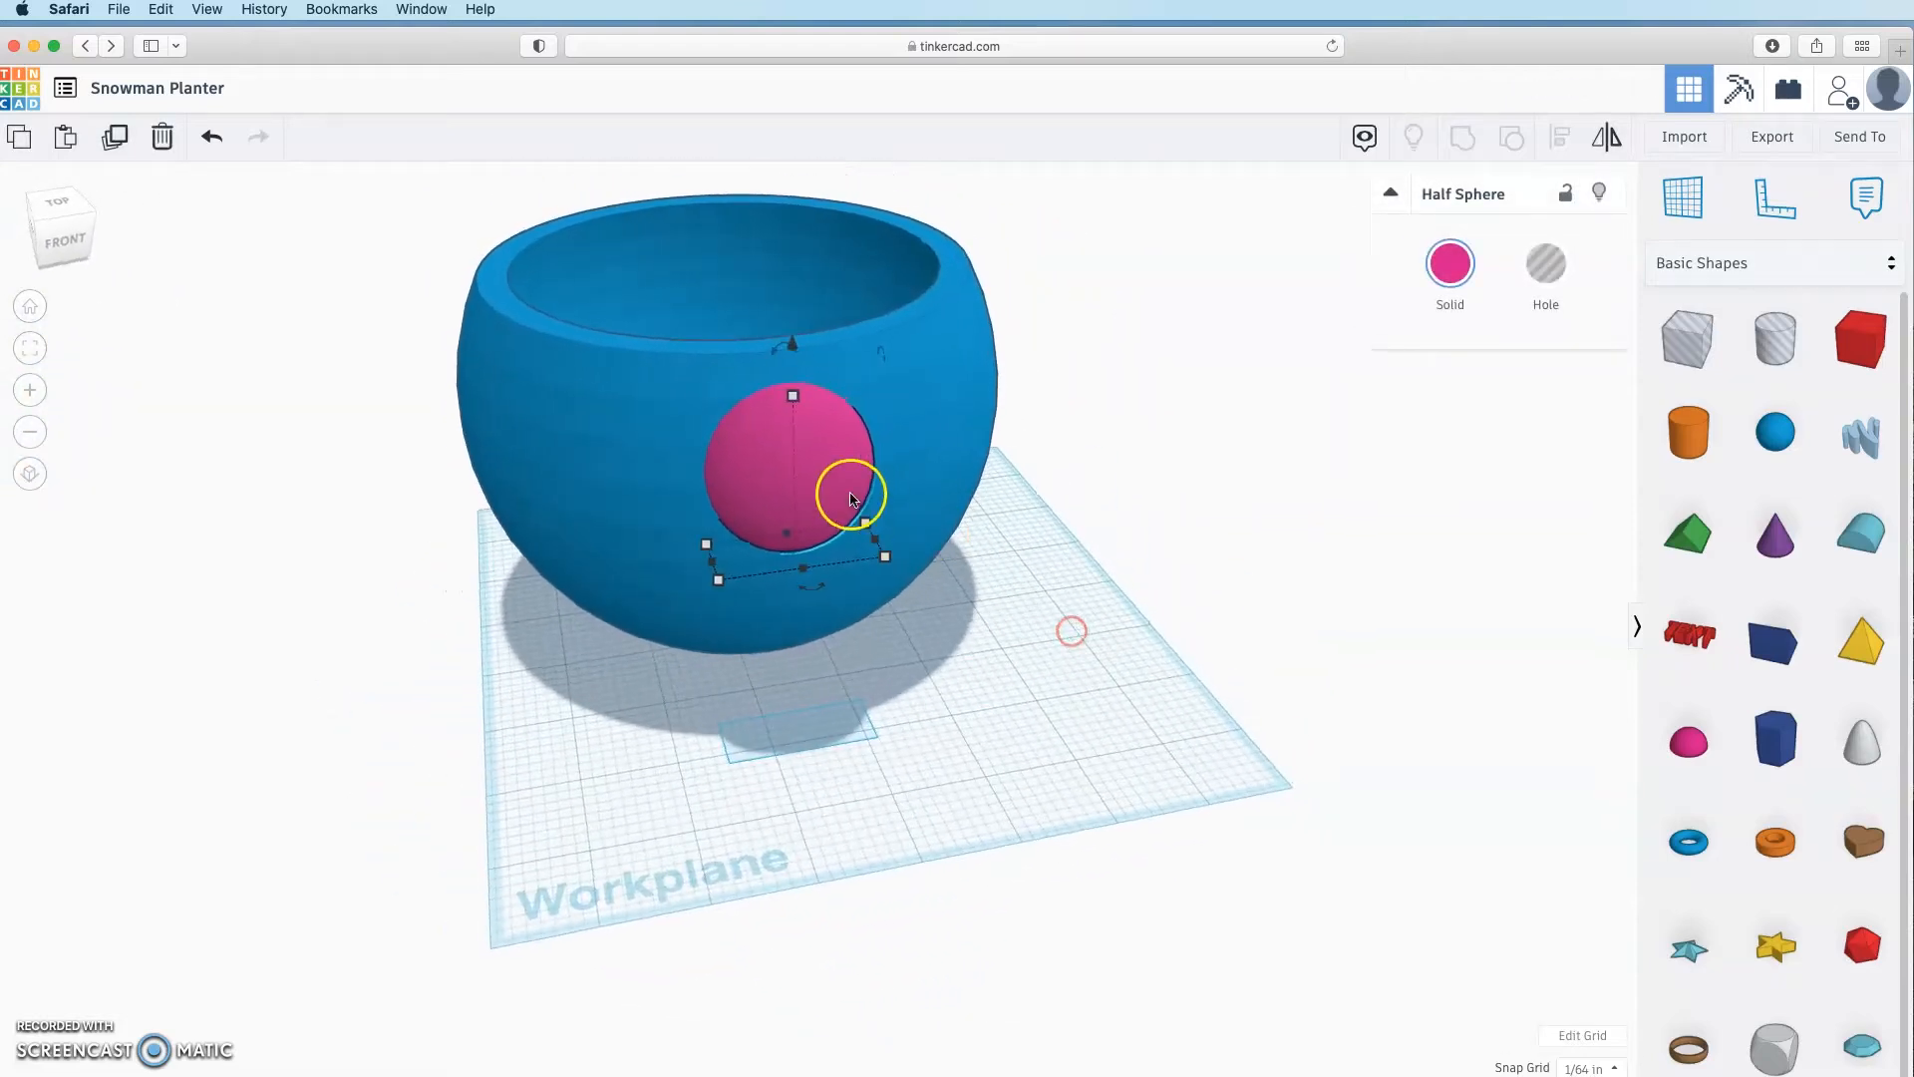
left_click(121, 141)
key("Left")
key("Left")
key("Left")
key("Left")
key("Left")
key("Left")
key("Left")
key("Left")
key("Left")
key("Left")
key("Left")
key("Left")
key("Left")
key("Left")
key("Left")
key("Left")
key("Left")
key("Left")
key("Left")
key("Left")
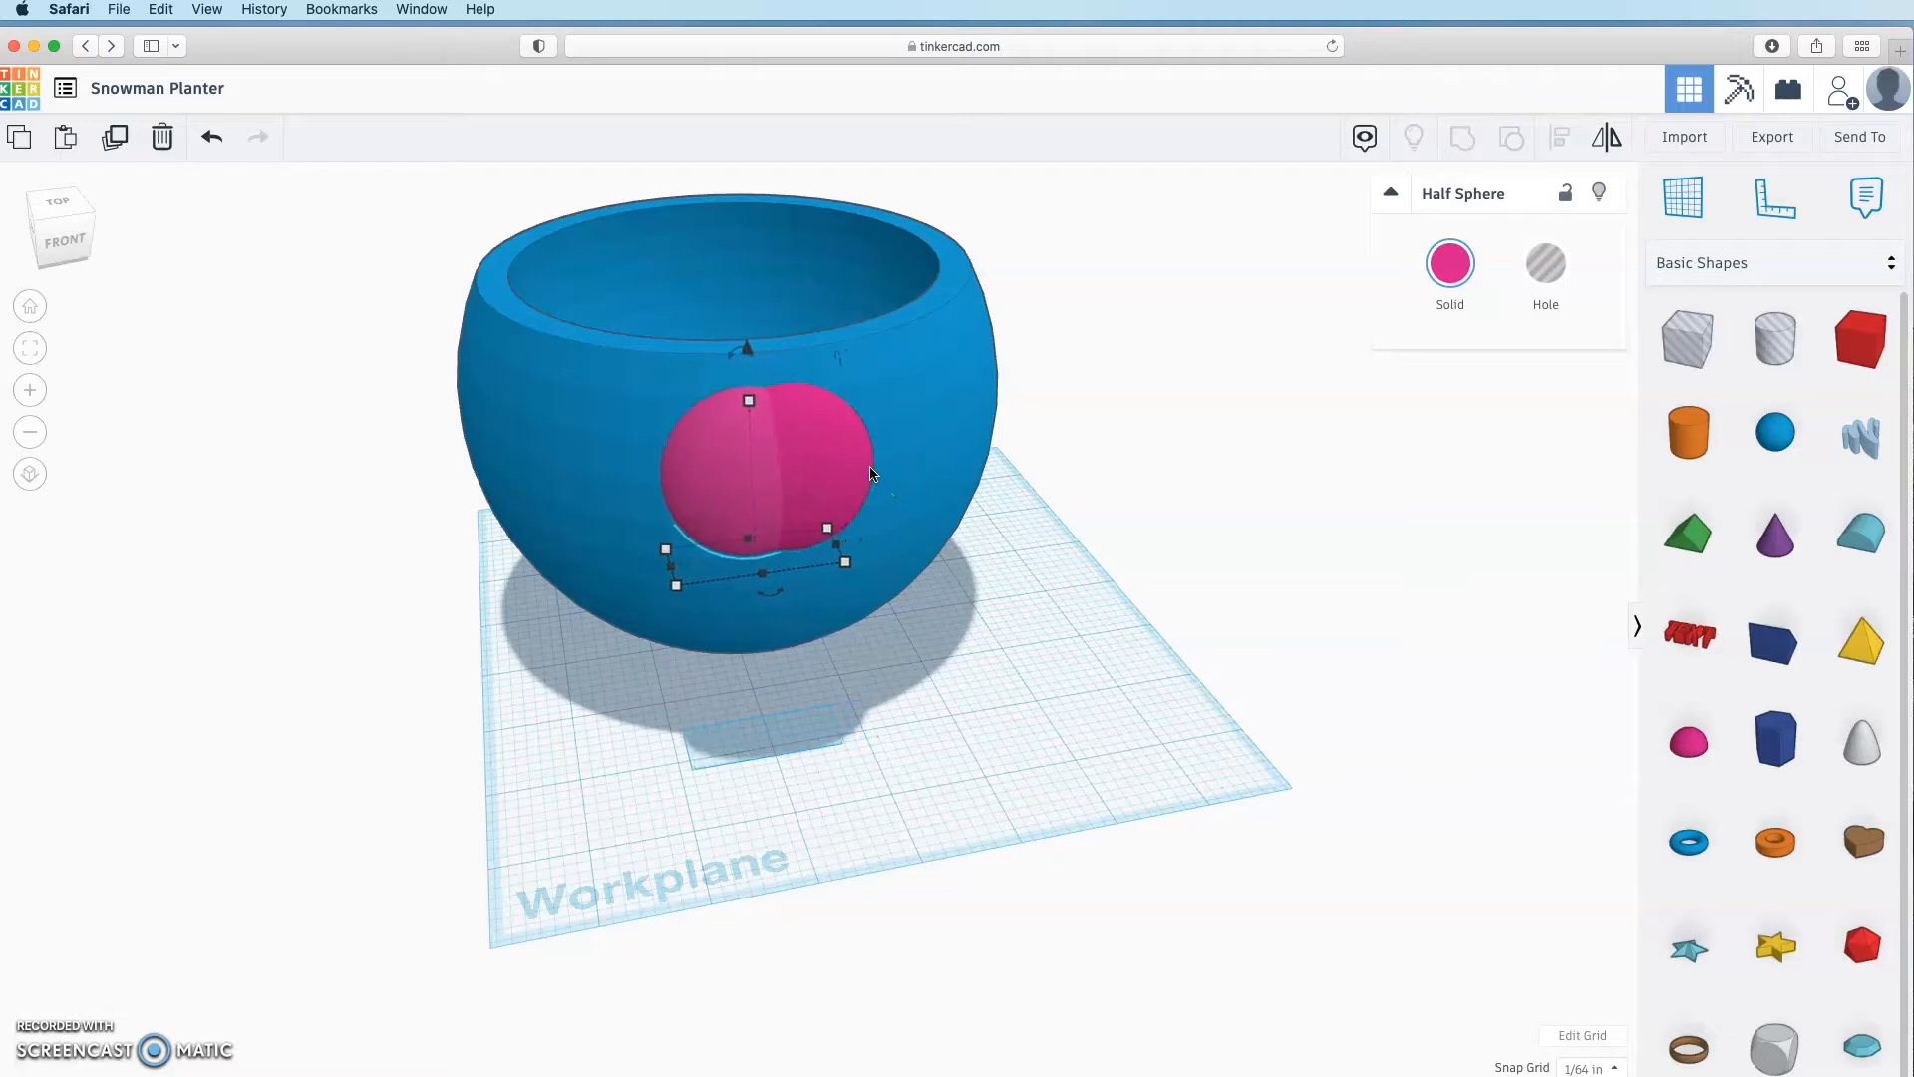
key("Left")
key("Left")
key("Left")
key("Left")
key("Left")
key("Left")
key("Left")
key("Left")
key("Left")
key("Left")
key("Left")
key("Left")
key("Left")
key("Left")
key("Left")
key("Left")
key("Left")
key("Left")
key("Left")
key("Left")
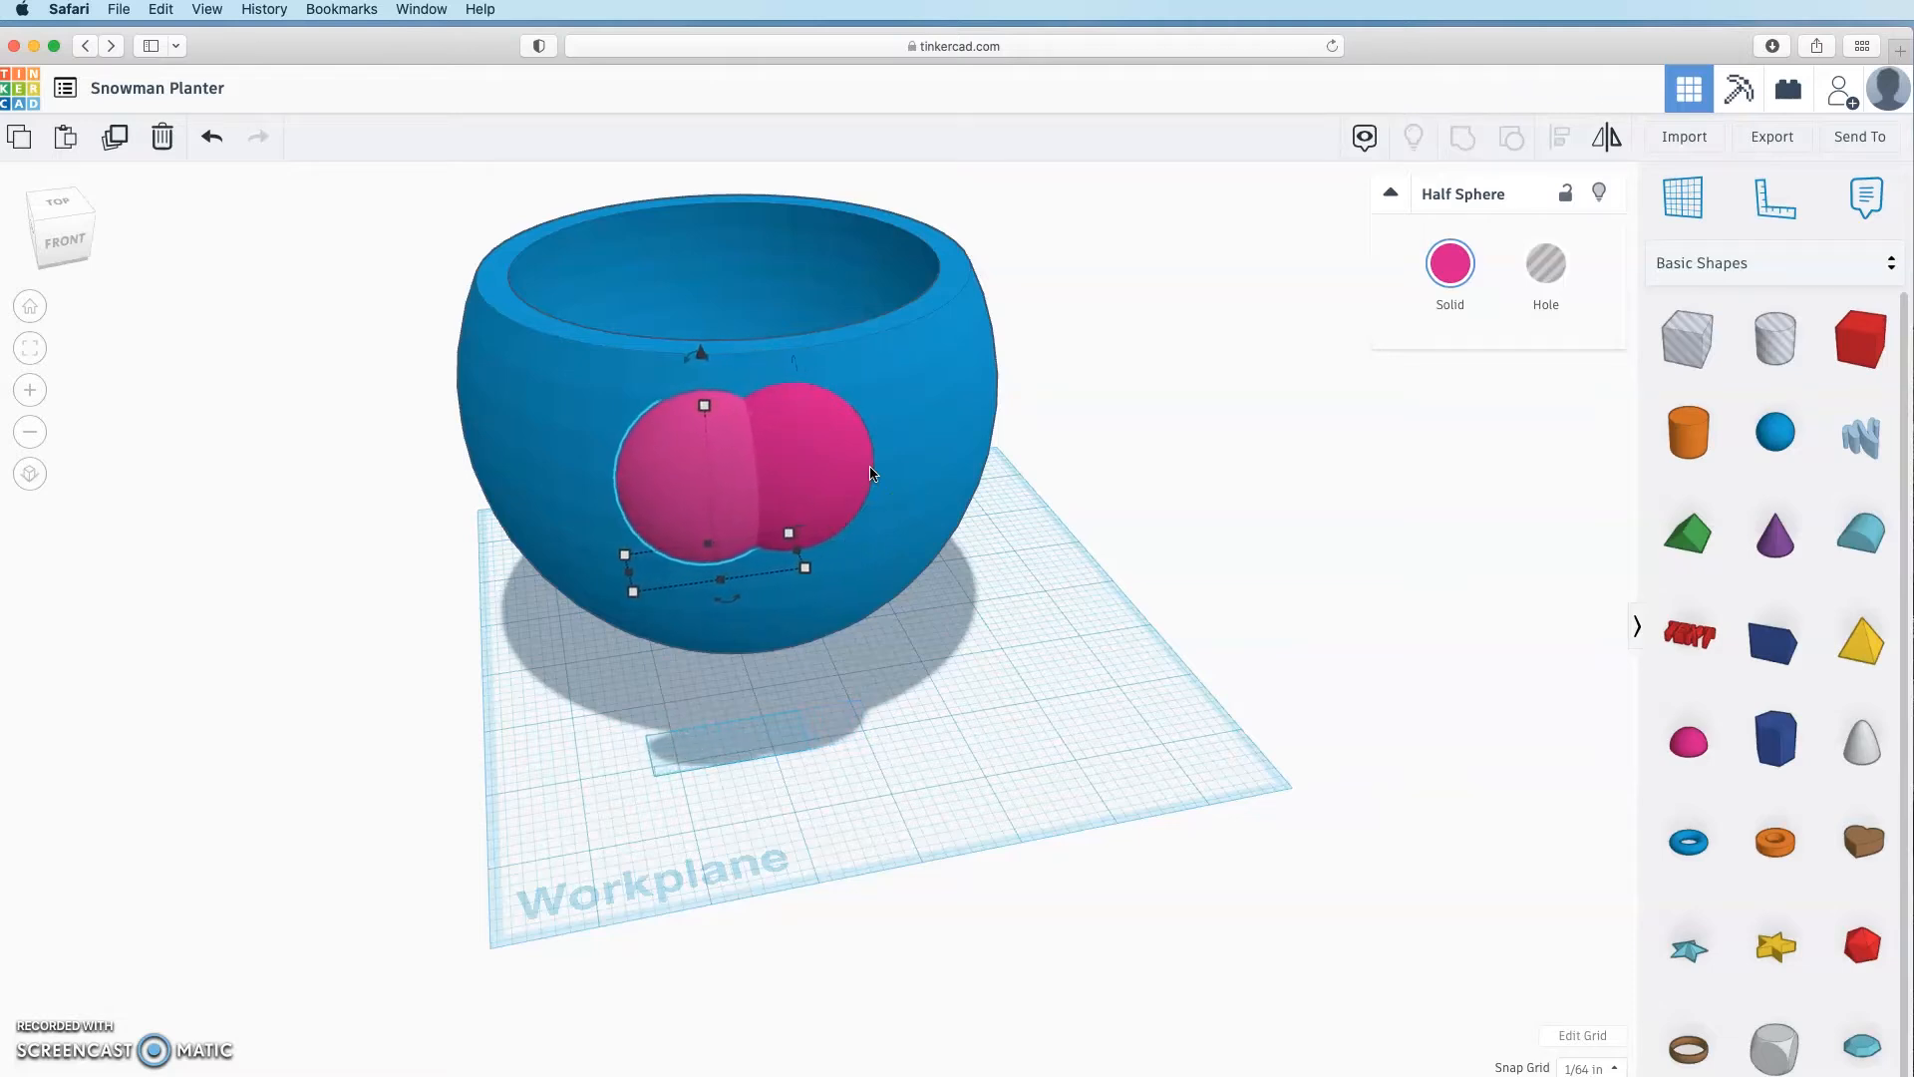
key("Left")
key("Left")
key("Left")
key("Left")
key("Left")
key("Left")
key("Left")
key("Left")
left_click(863, 514, "shift")
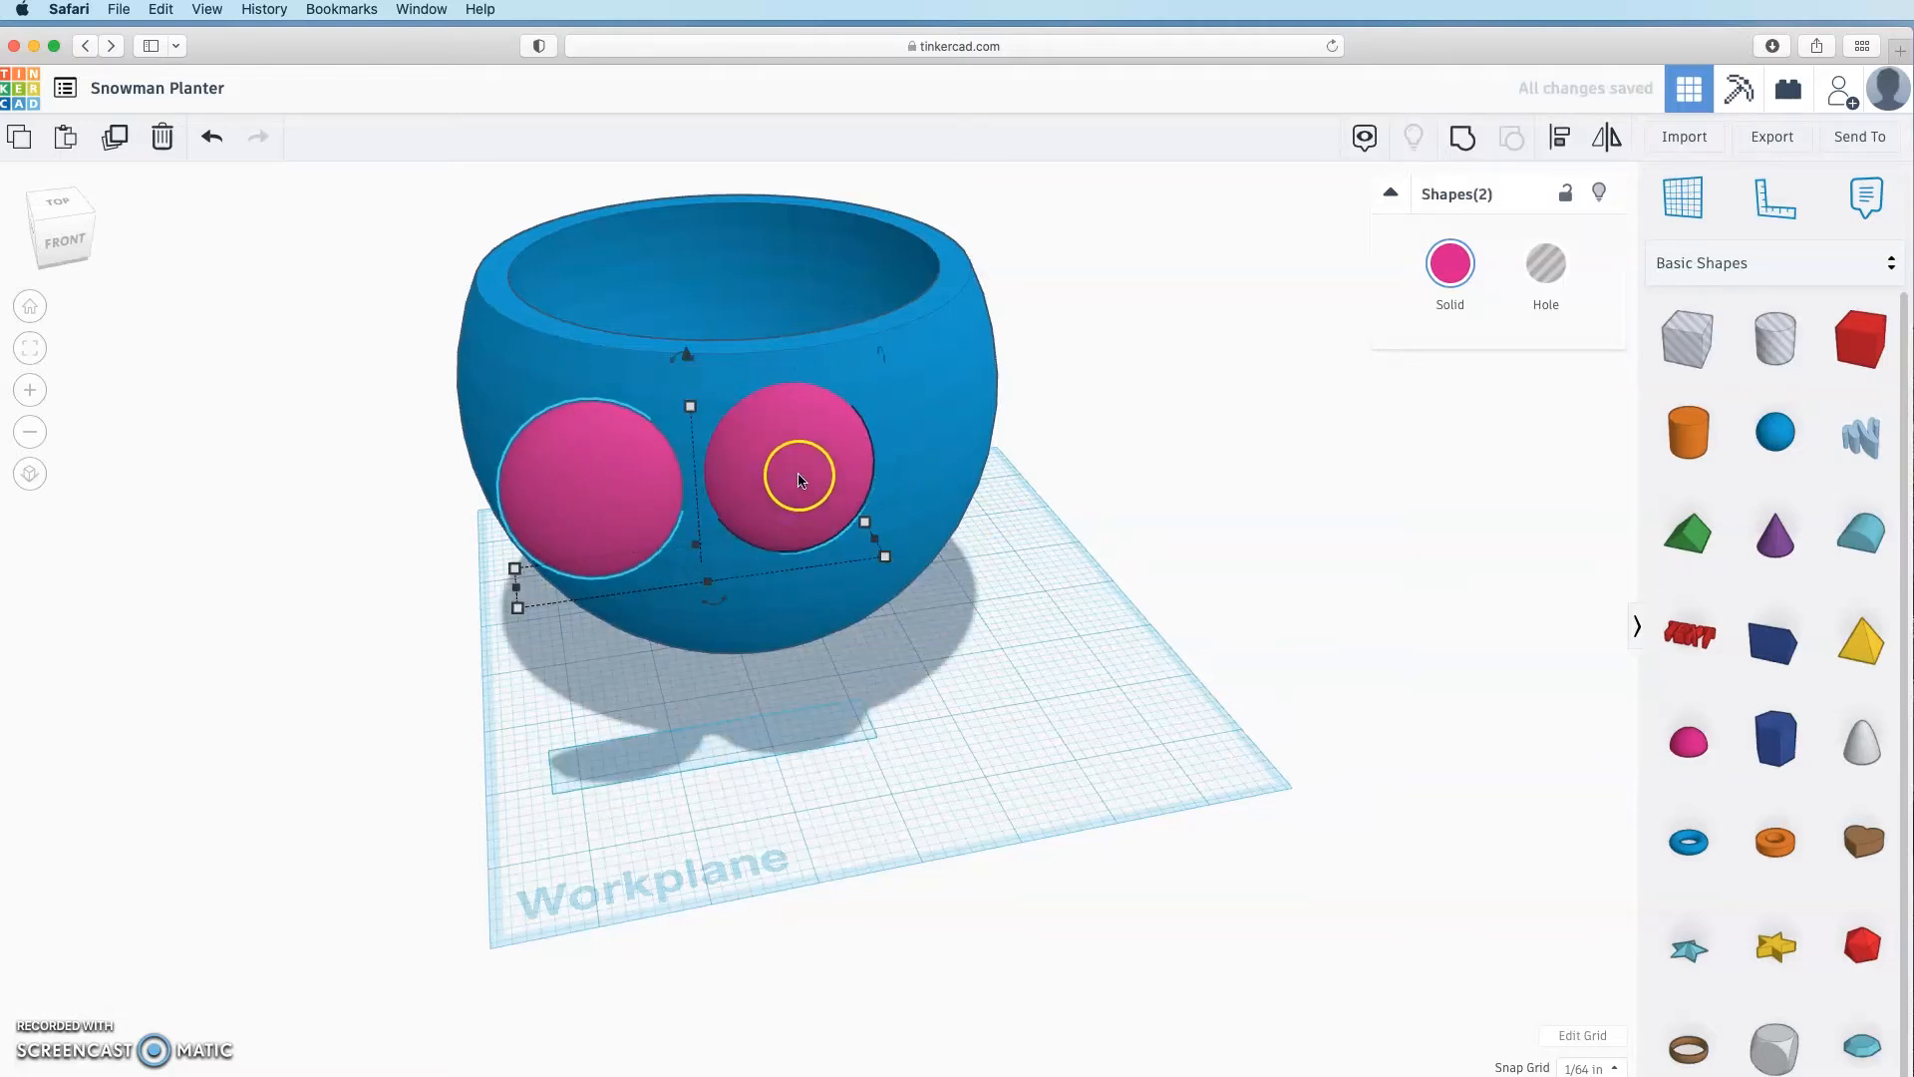
Step: Line up the two pink spheres with each other using Align
left_click(1561, 141)
right_click_drag(773, 770, 769, 810)
left_click(466, 596)
left_click(1003, 516)
left_click(833, 509)
left_click(638, 528, "shift")
left_click(1559, 139)
left_click(916, 779)
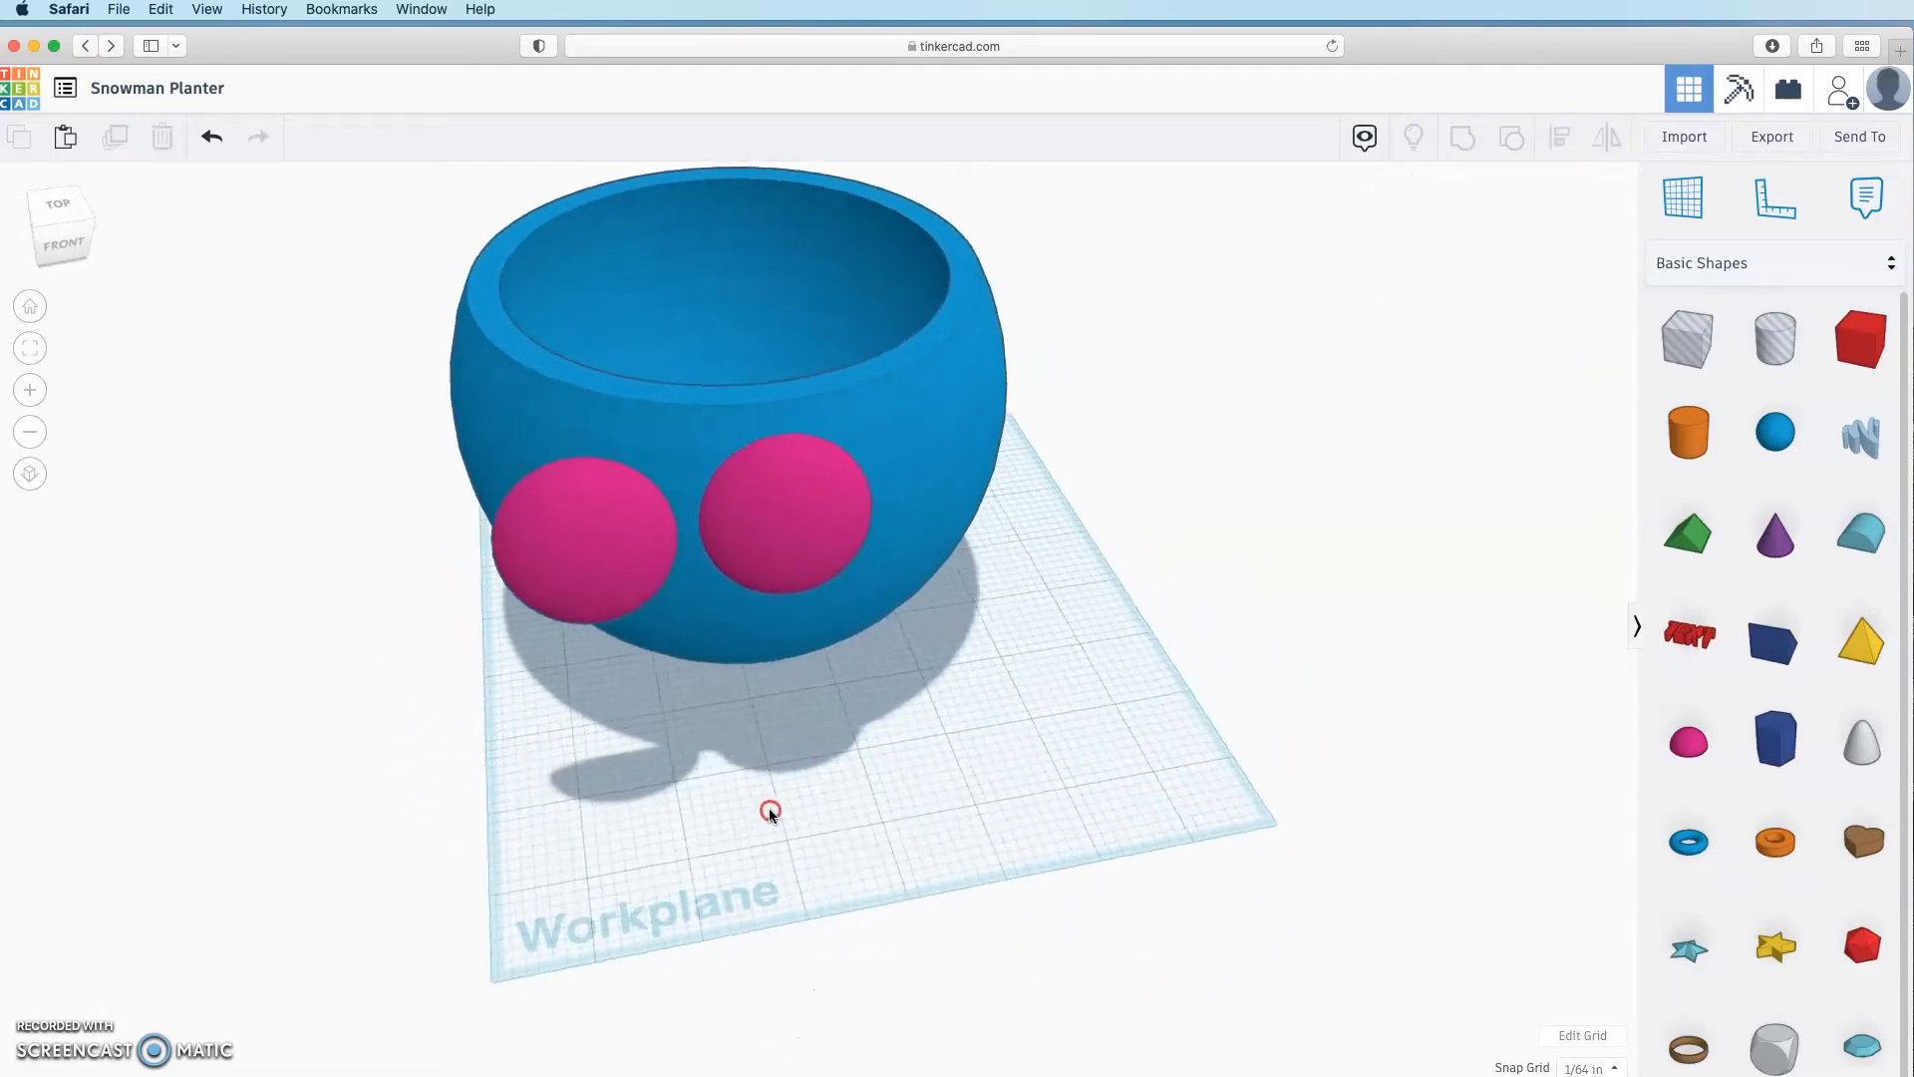
Step: Nudge the right sphere to the right and realign the pair
left_click(761, 538)
key("Right")
key("Right")
key("Right")
key("Right")
key("Right")
key("Right")
key("Right")
key("Right")
key("Right")
key("Right")
key("Right")
key("Right")
key("Right")
key("Right")
key("Right")
key("Right")
key("Right")
key("Right")
key("Right")
key("Right")
left_click(598, 533, "shift")
left_click(1559, 138)
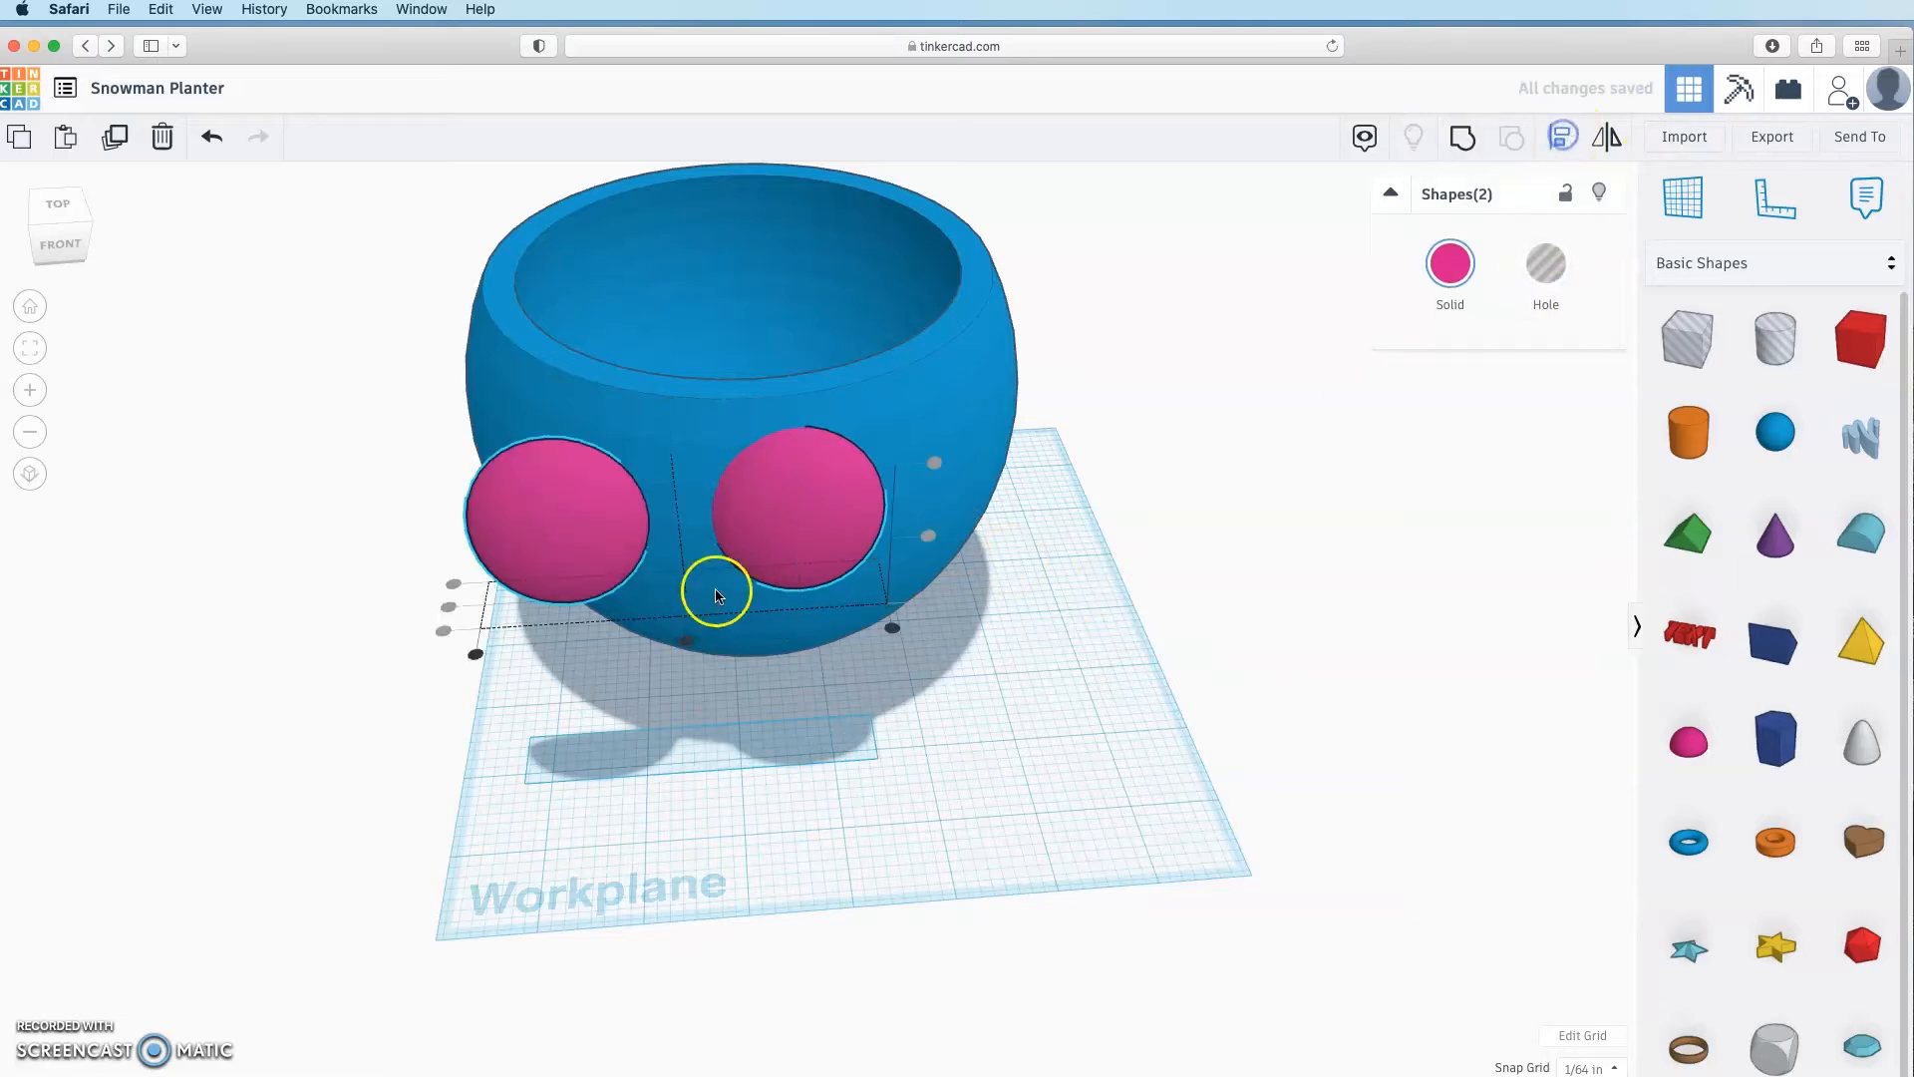
left_click(867, 800)
Step: Group the two pink spheres and centre the group on the bowl
right_click_drag(1037, 617, 913, 638)
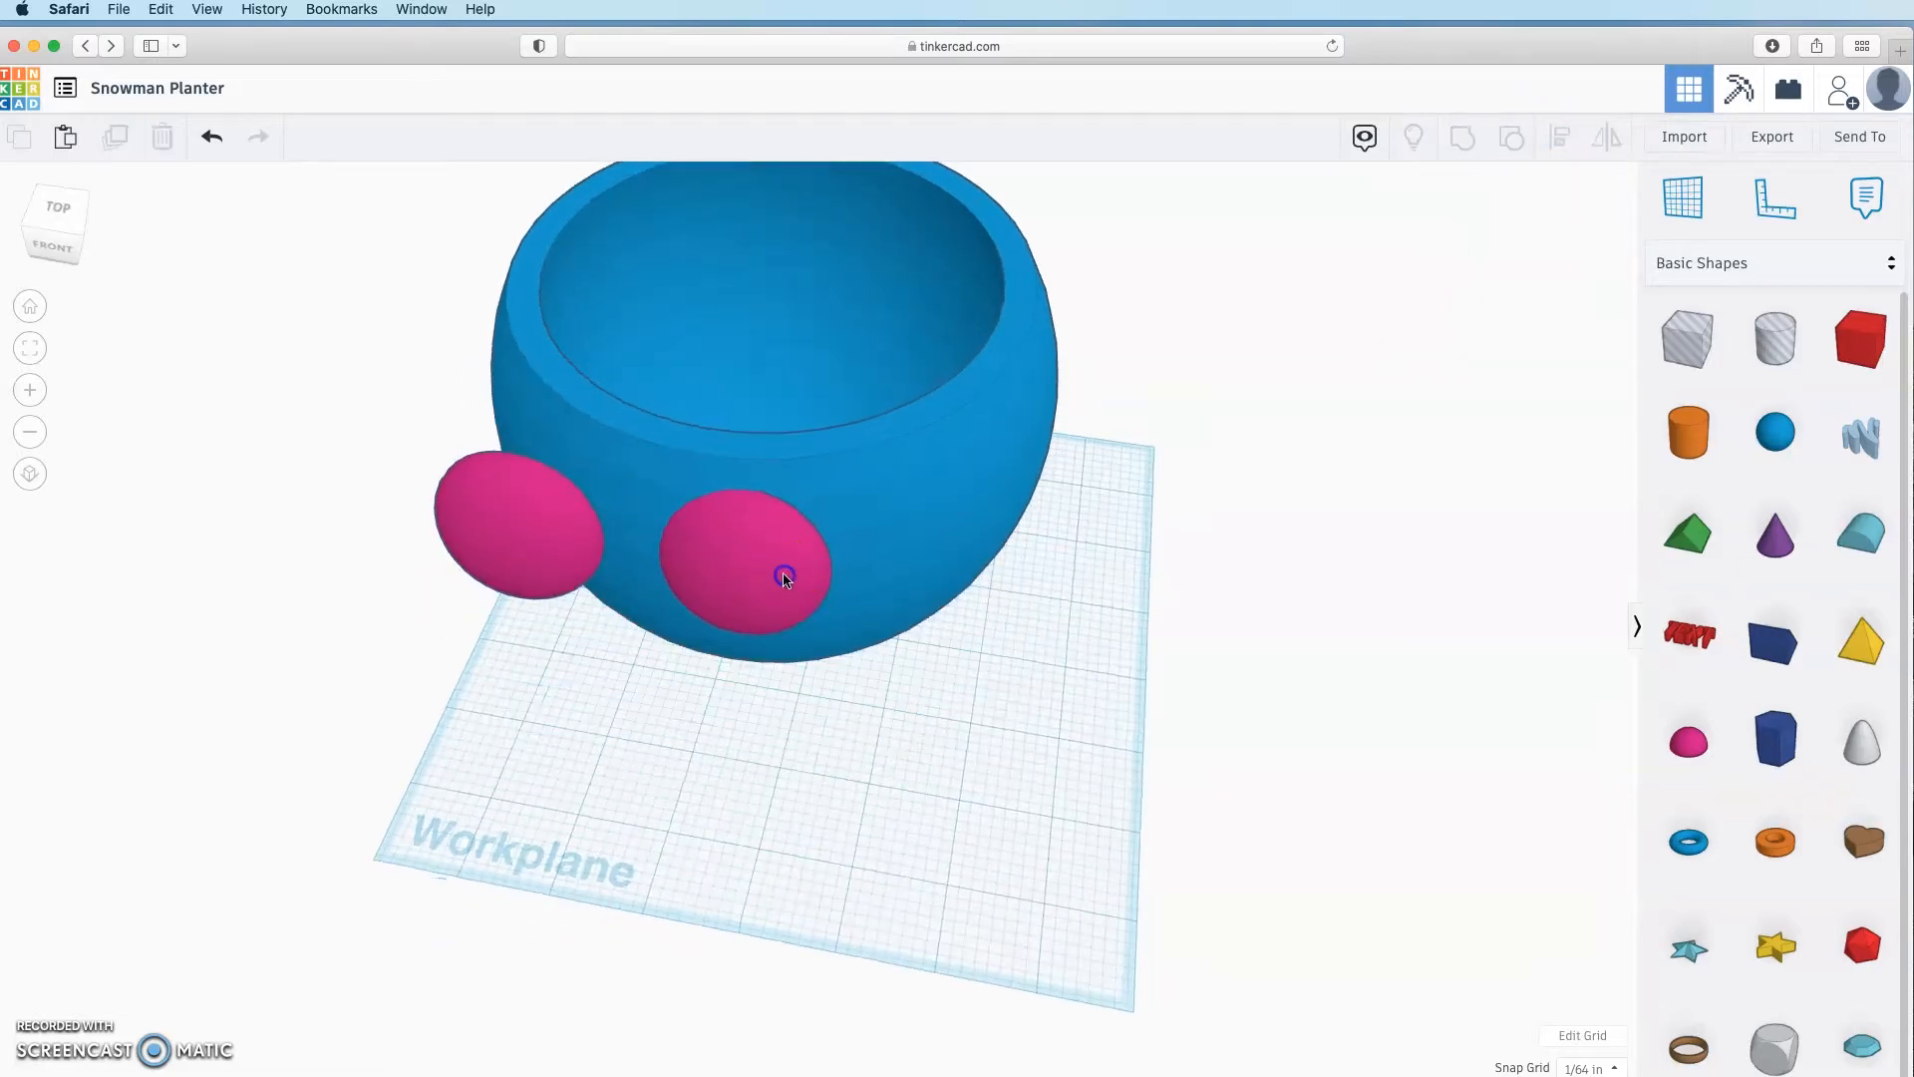
left_click(781, 572)
left_click(537, 551, "shift")
left_click(1462, 138)
left_click(1030, 739)
left_click(805, 606)
left_click(969, 463, "shift")
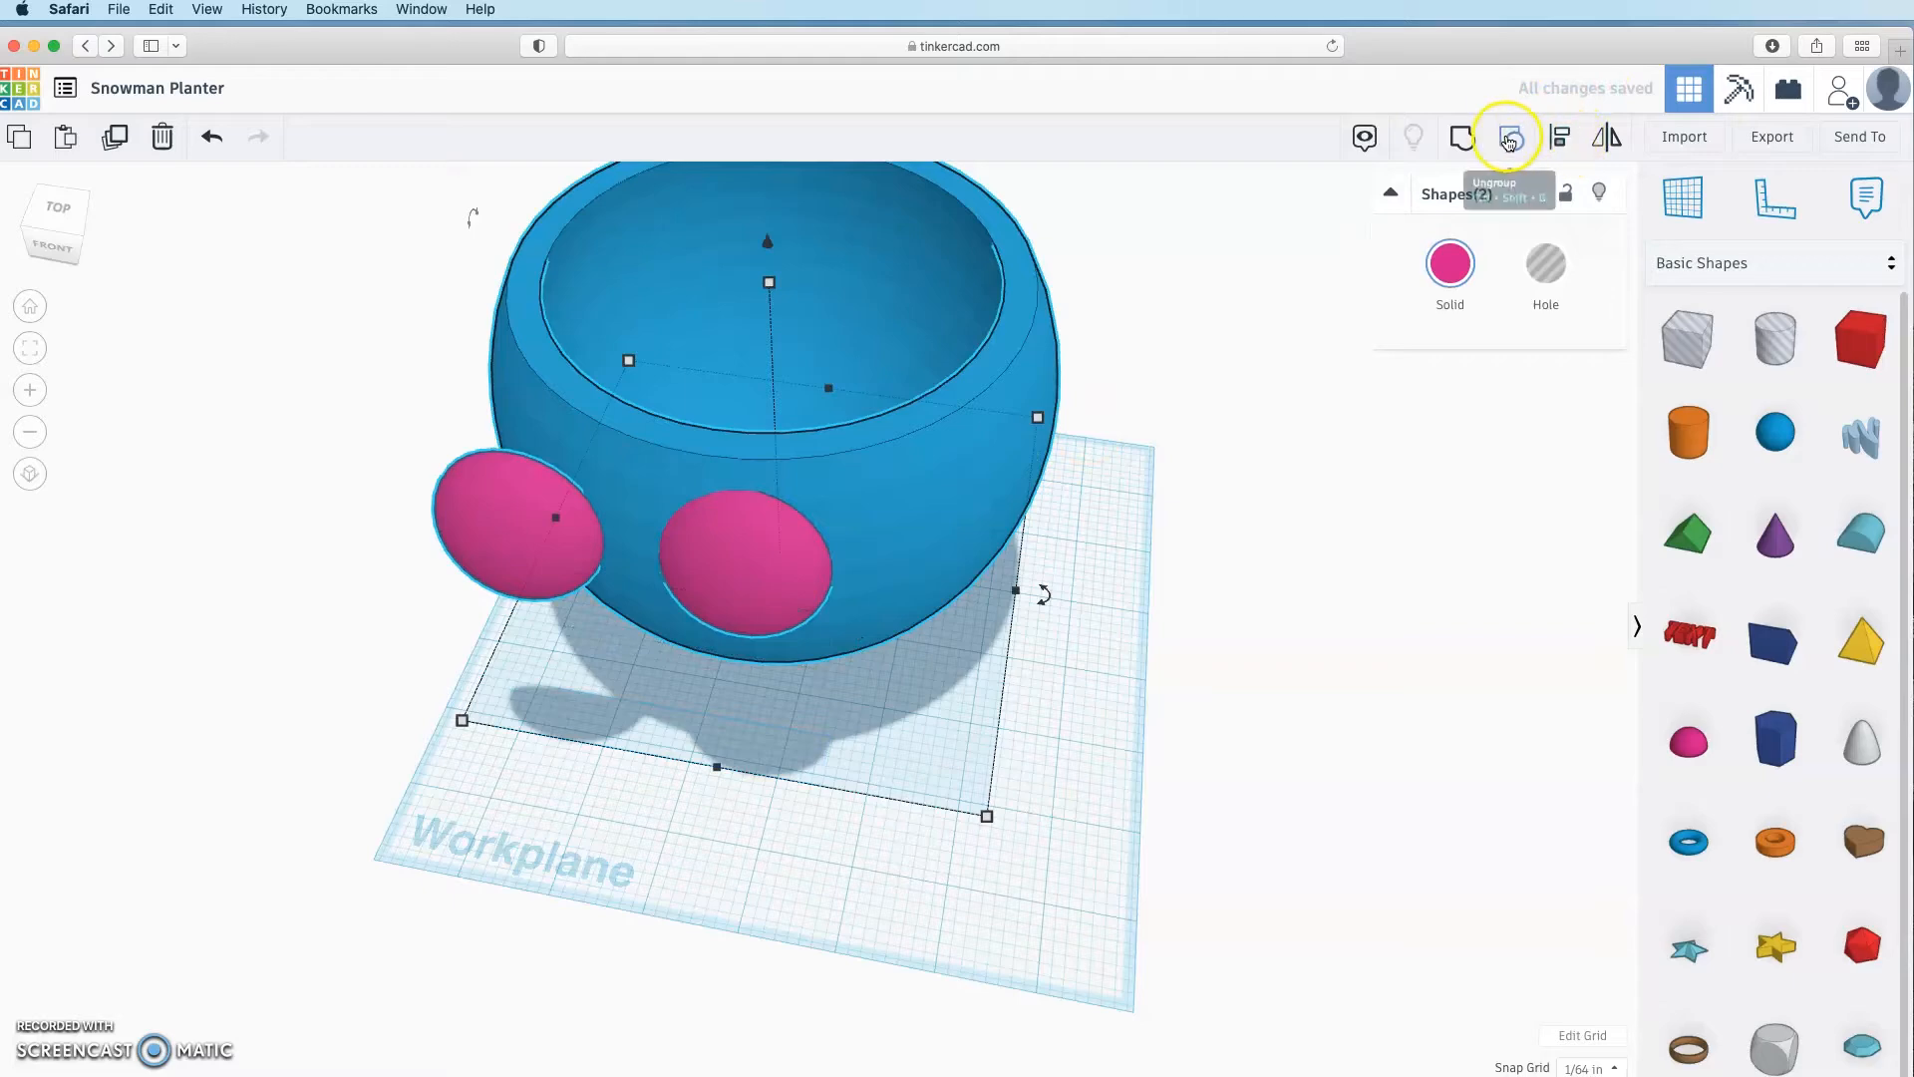
left_click(1559, 138)
left_click(718, 768)
left_click(877, 773)
Step: Ungroup the eyes and tilt the first half sphere about 15° to follow the bowl
right_click_drag(942, 683, 910, 627)
left_click(842, 434)
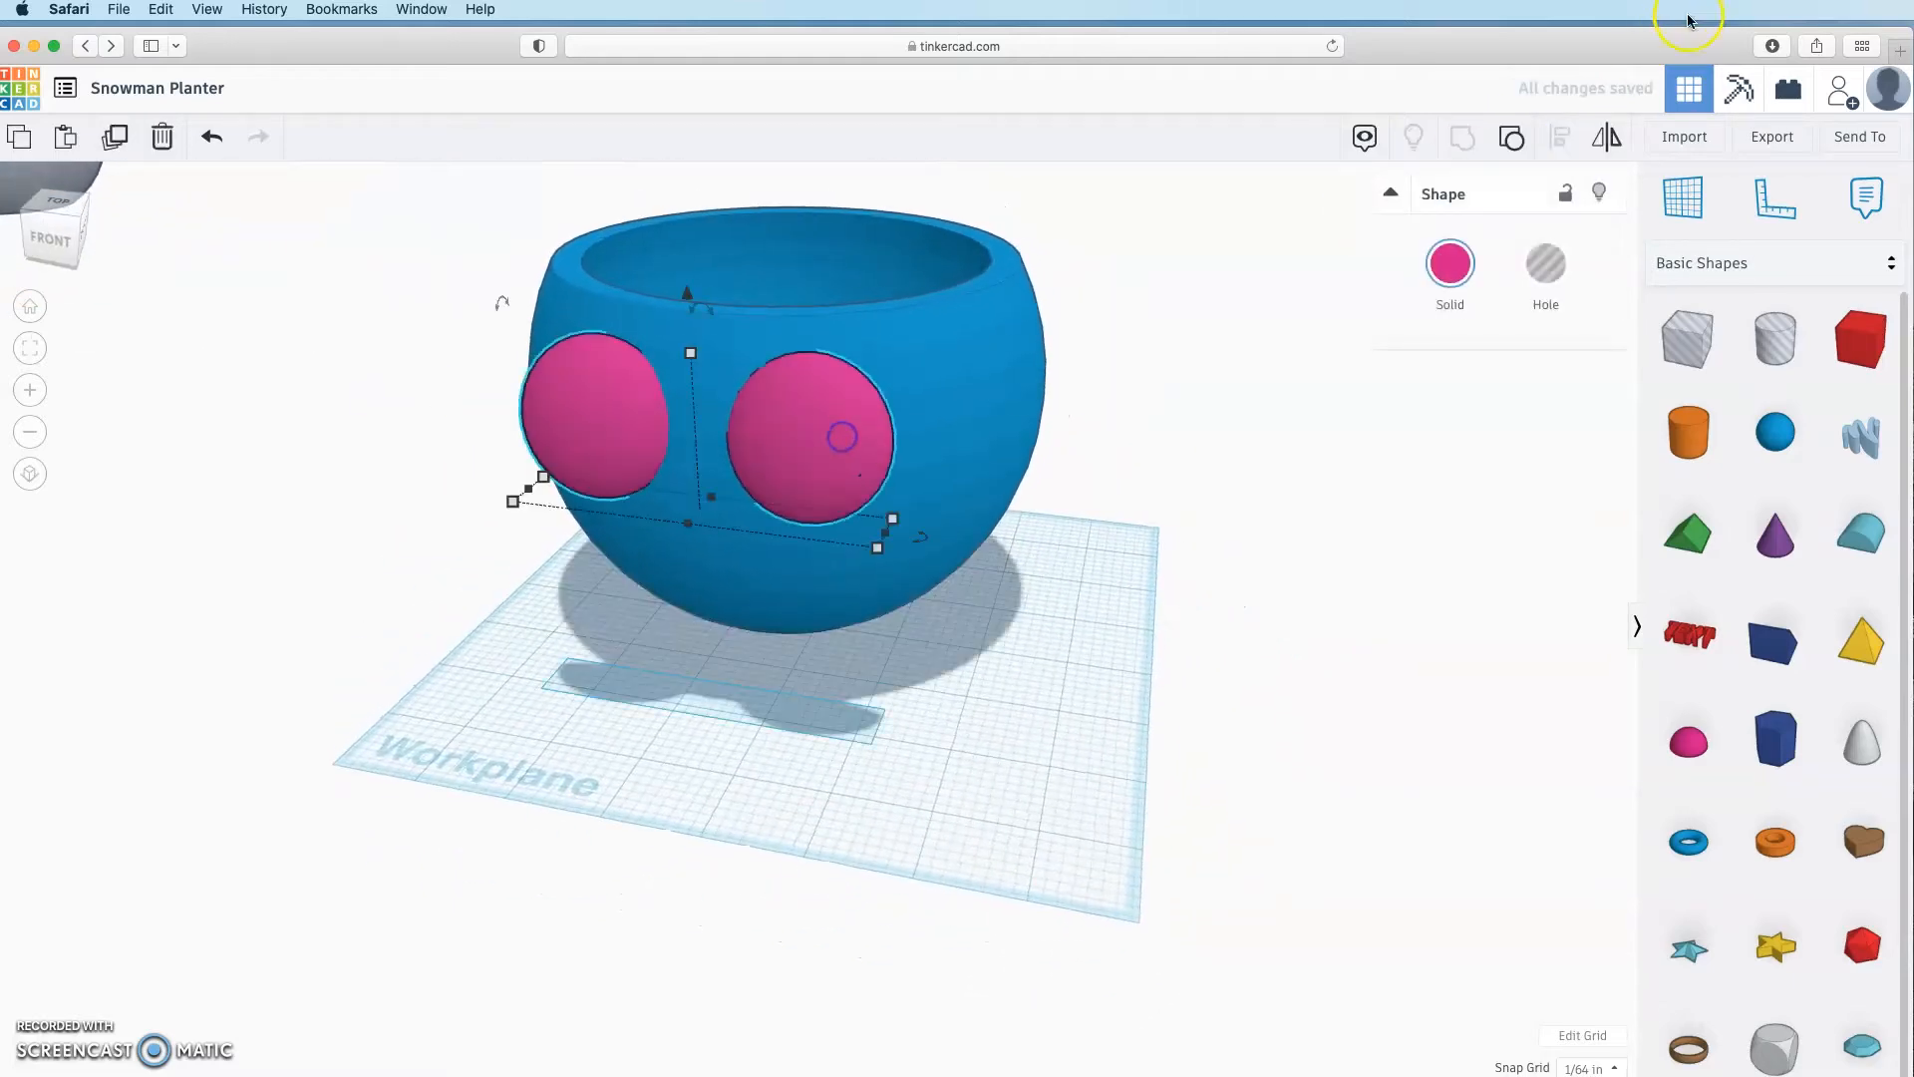
left_click(1516, 146)
left_click(1154, 628)
left_click(829, 448)
right_click_drag(927, 638, 700, 714)
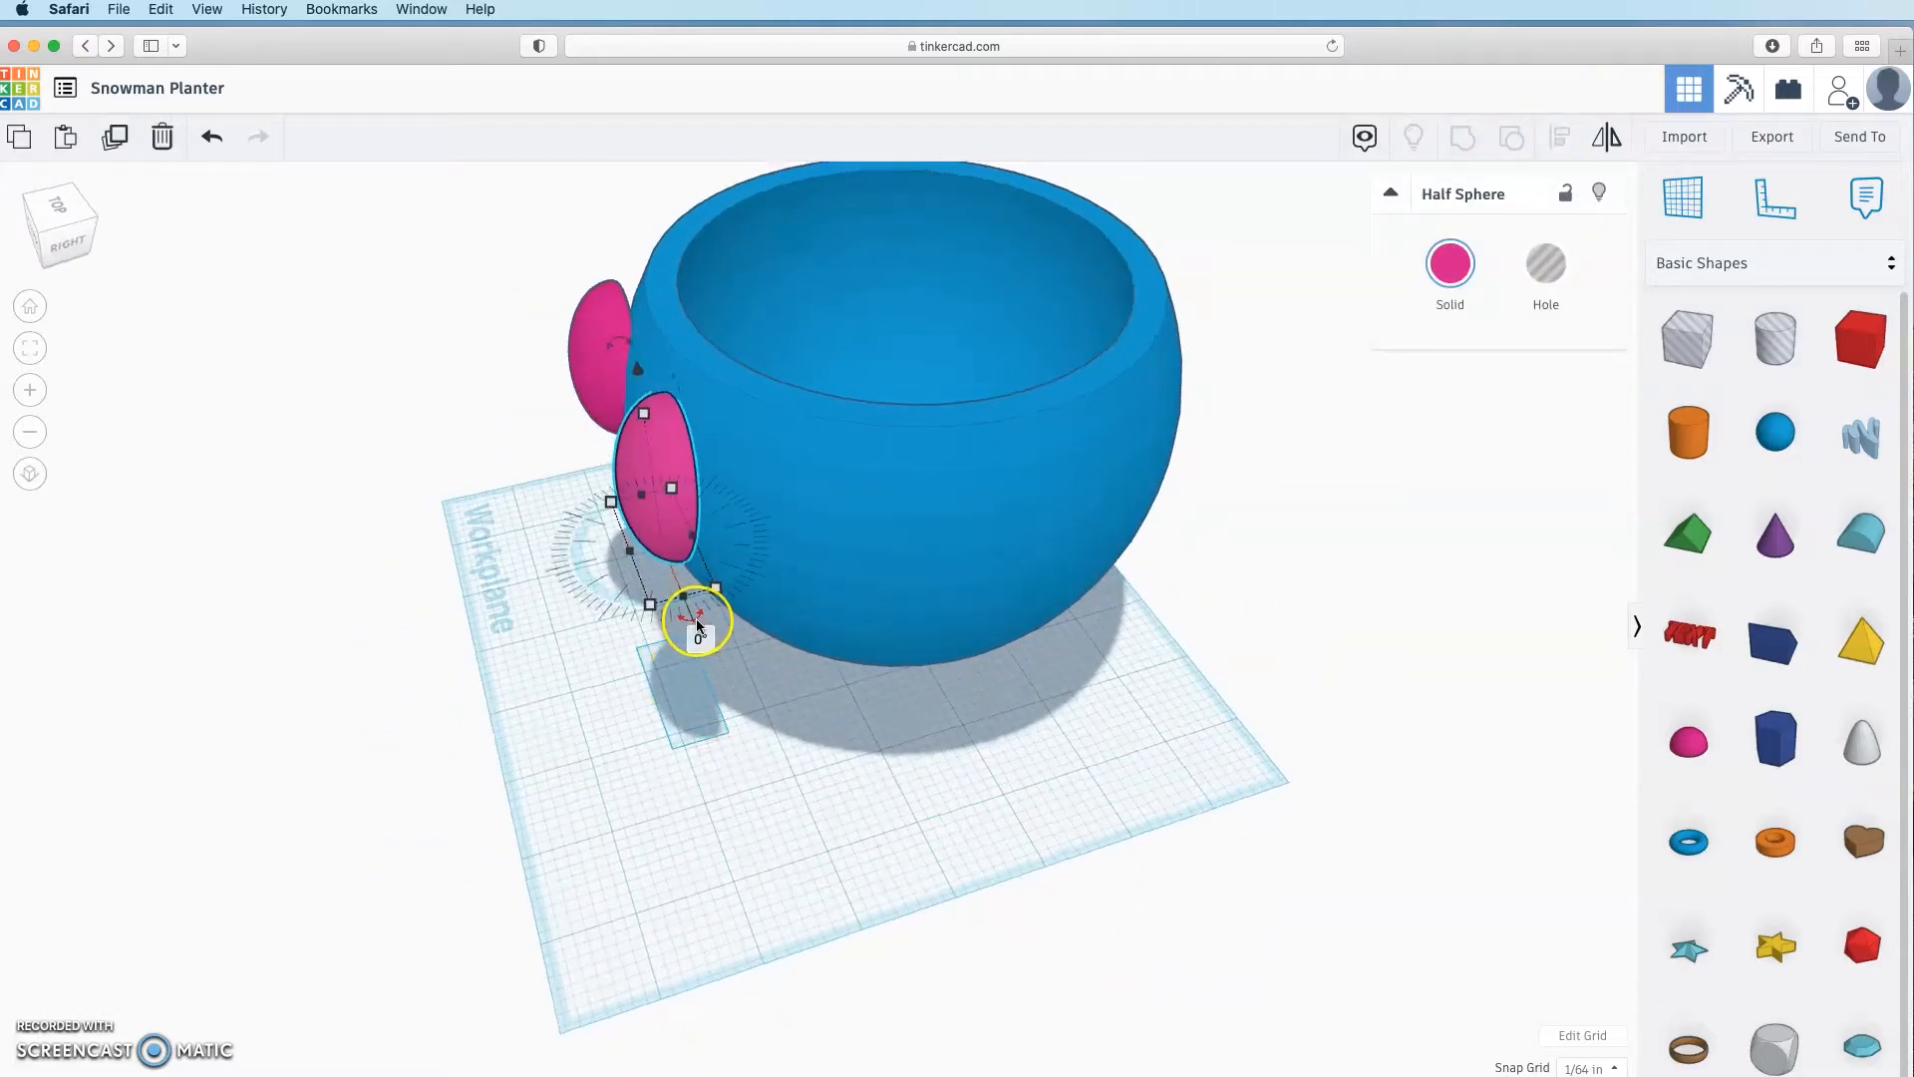
left_click_drag(696, 626, 782, 684)
left_click(744, 720)
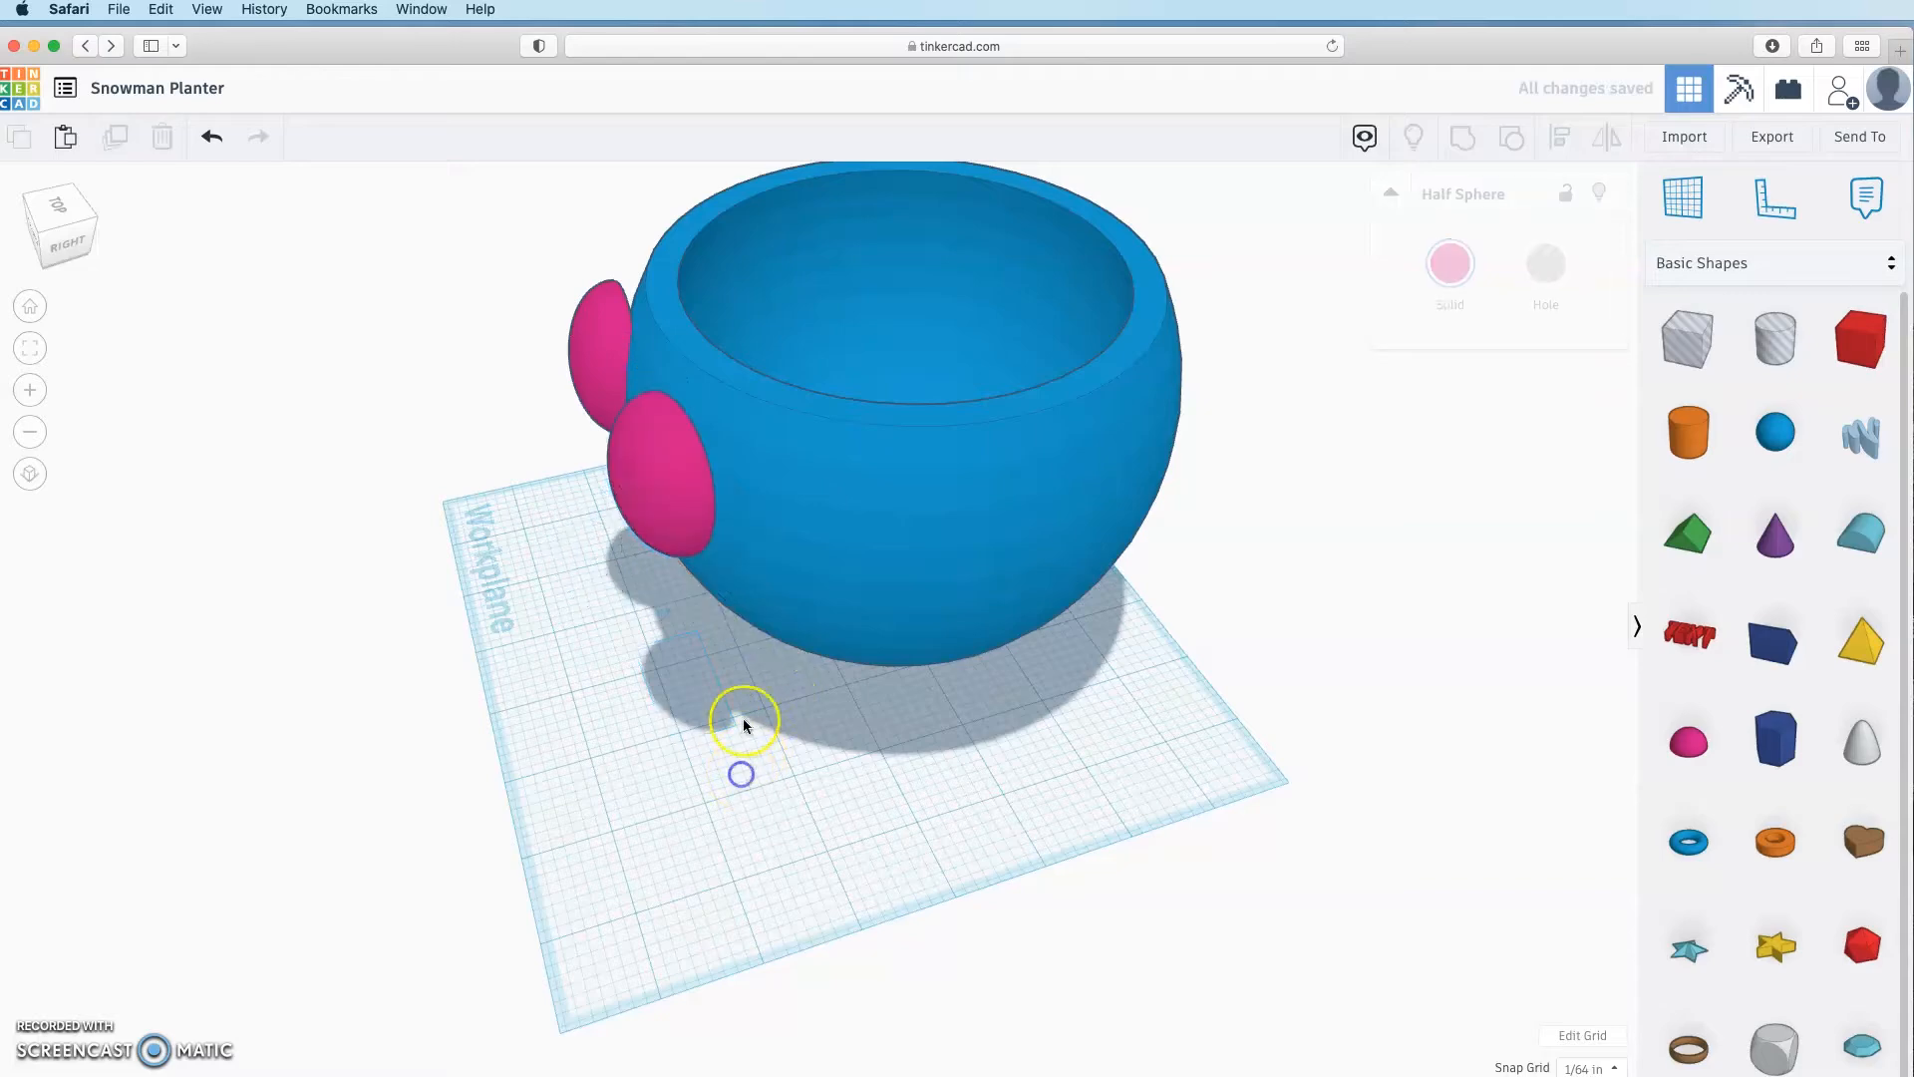
Step: Tilt the second half sphere about 15° to match the bowl's curve
right_click_drag(744, 719, 1540, 643)
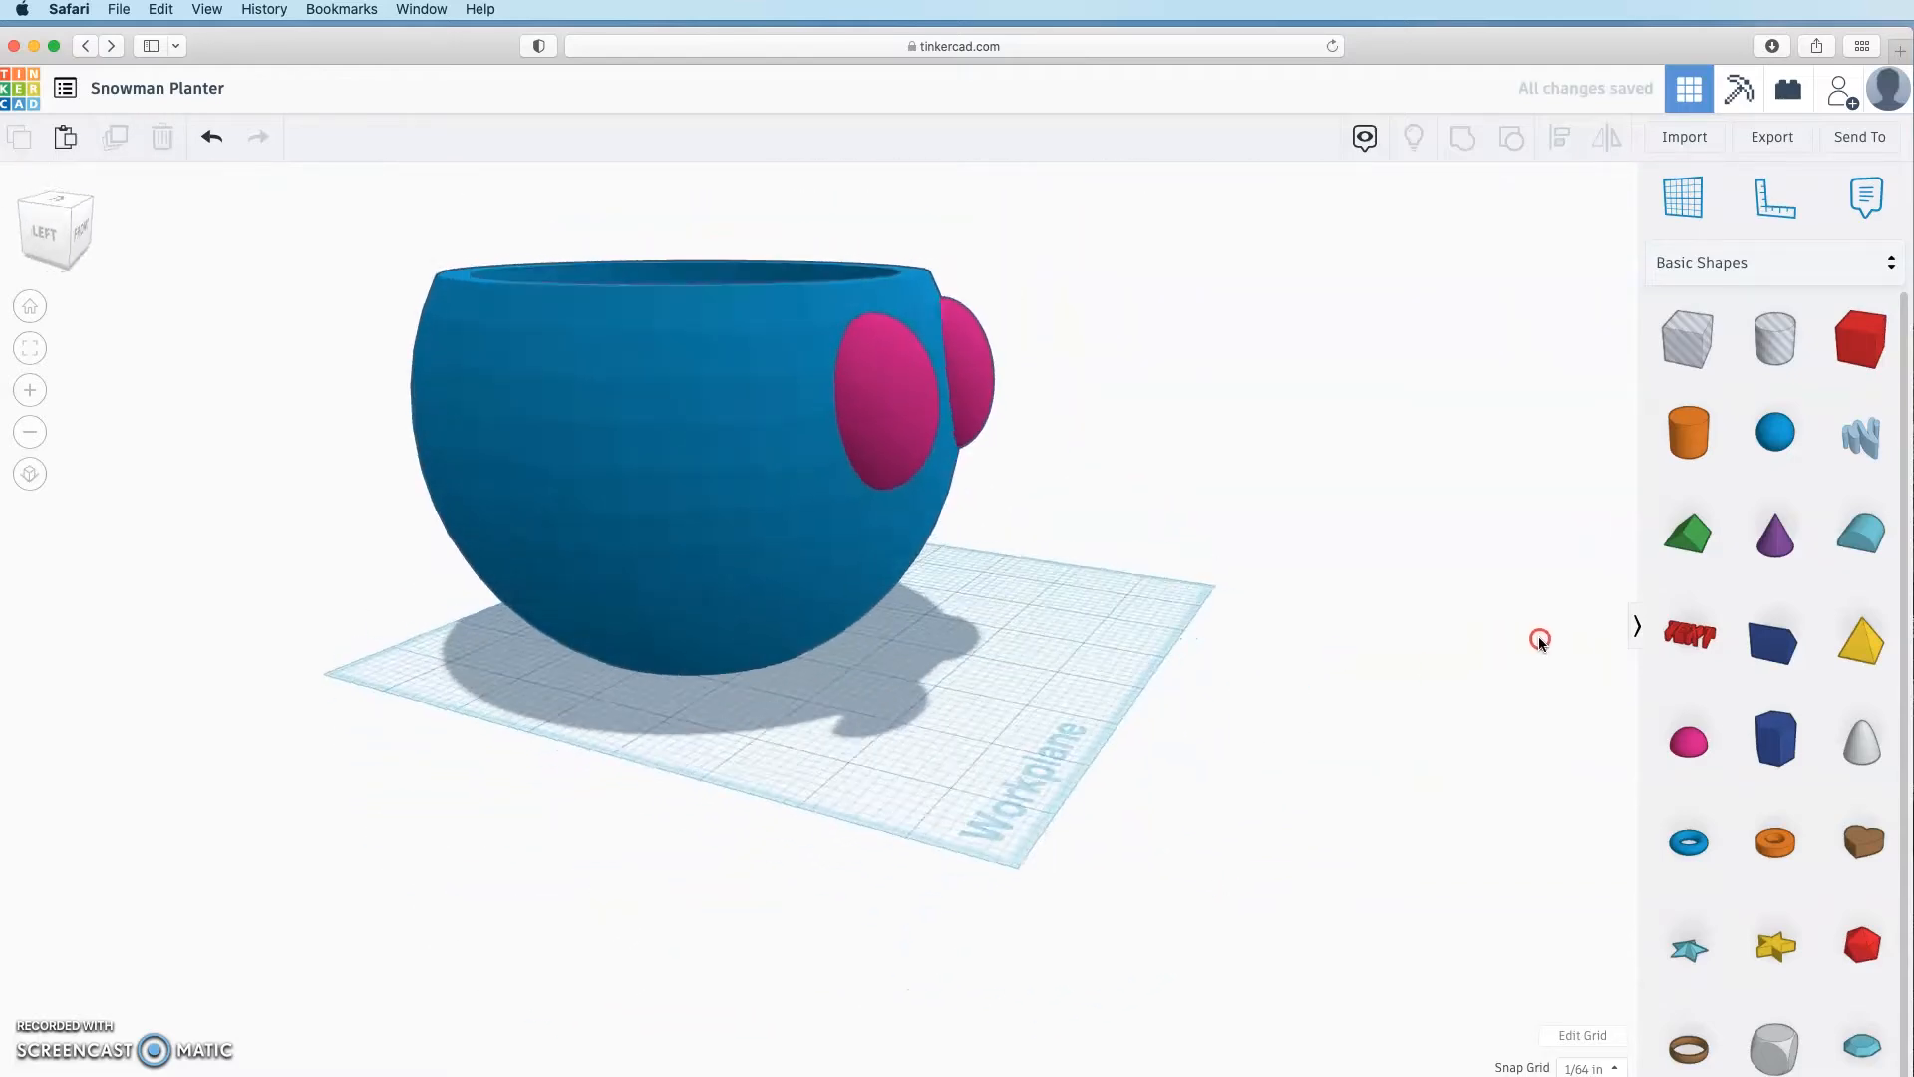
left_click(894, 449)
right_click_drag(944, 675, 1041, 764)
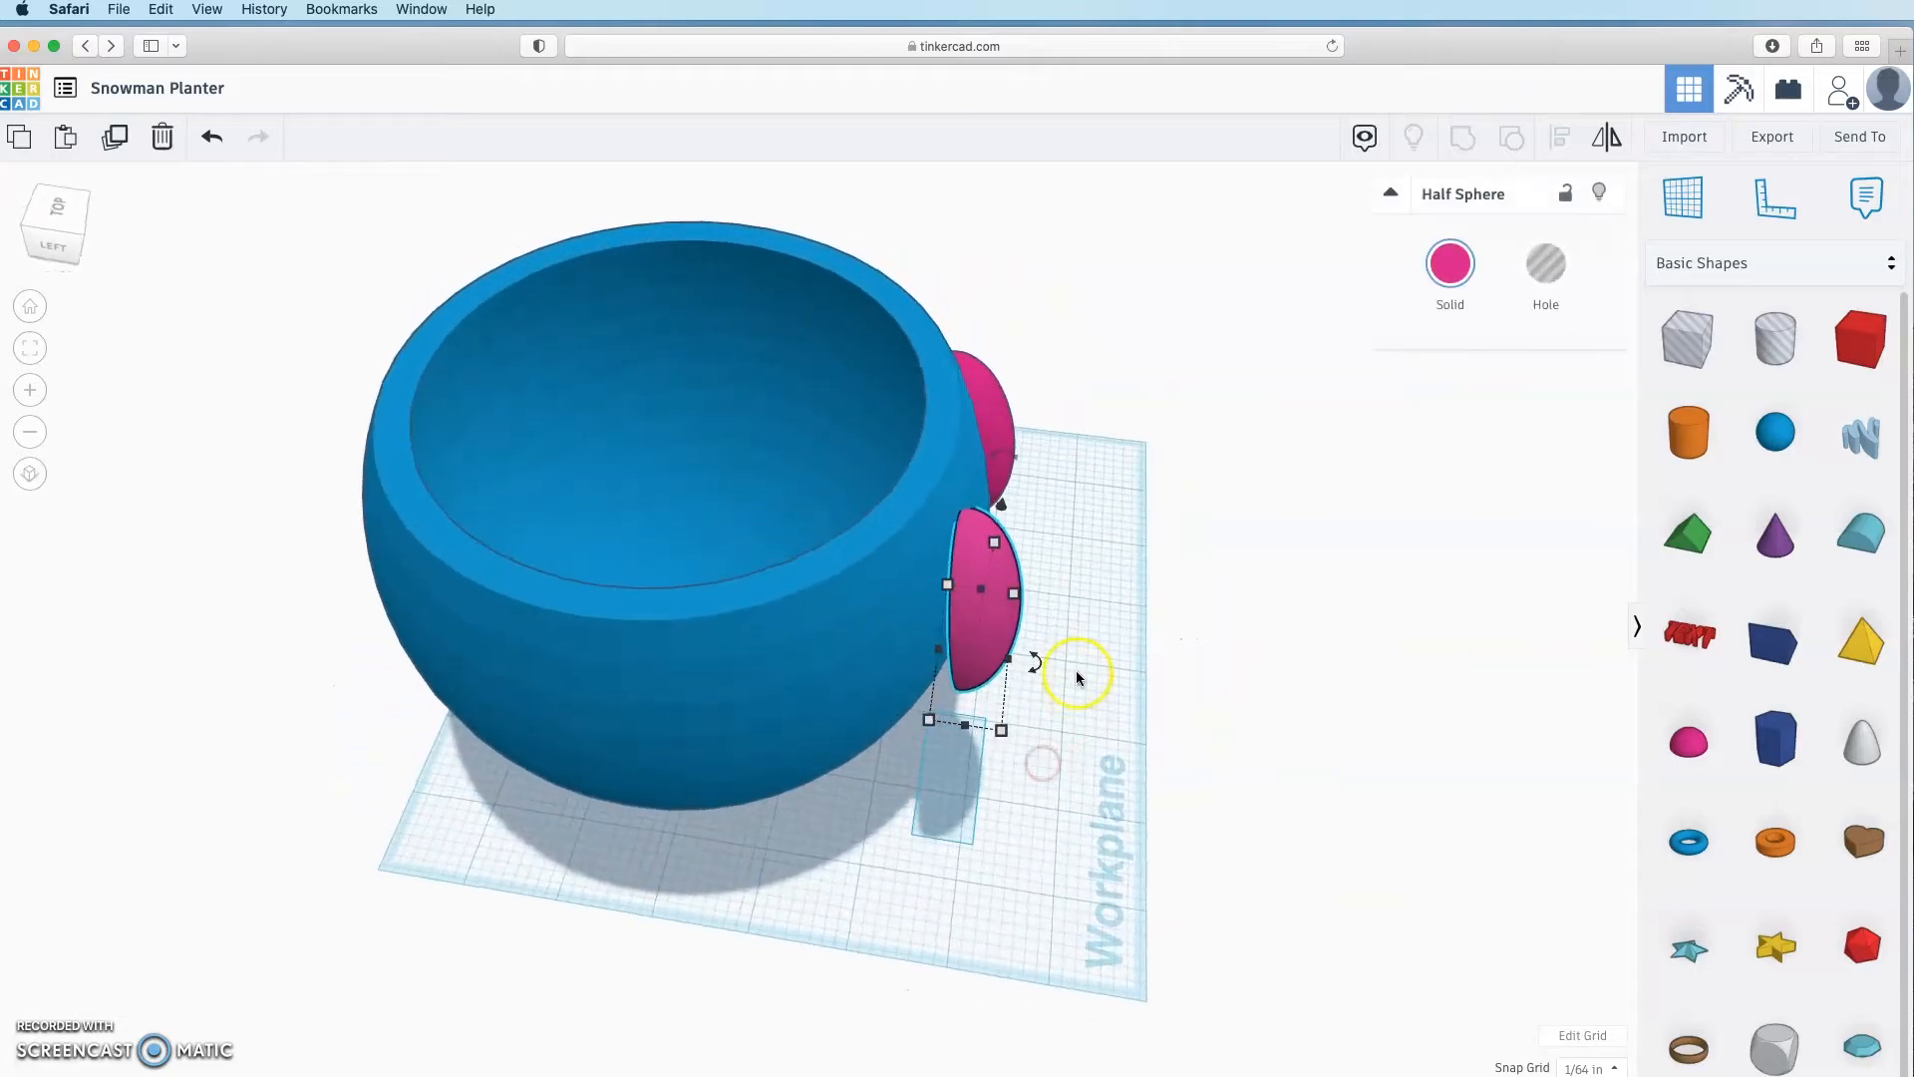
left_click_drag(1042, 670, 1091, 698)
right_click_drag(1214, 747, 1247, 684)
left_click(1276, 502)
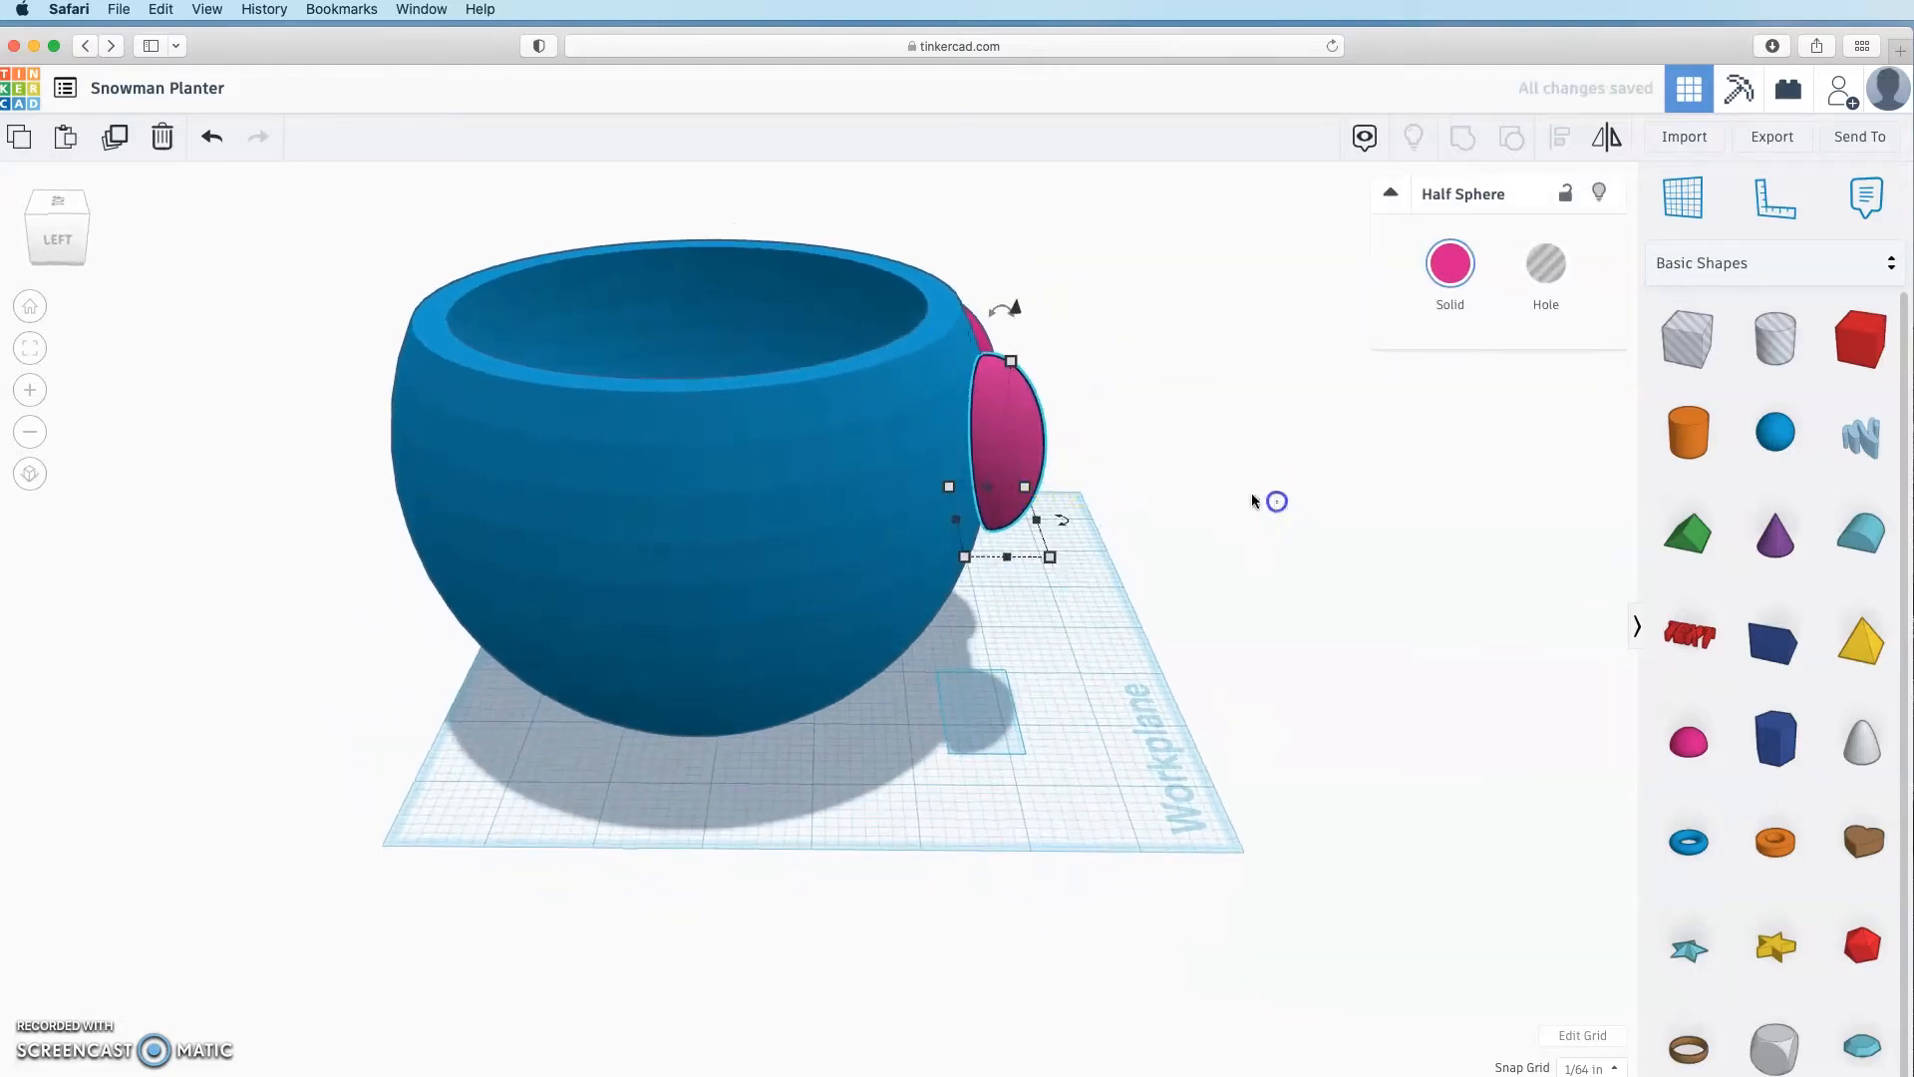
left_click(1004, 455)
Step: Make both half spheres holes and group them with the bowl
right_click_drag(1391, 667, 726, 603)
left_click(894, 449, "shift")
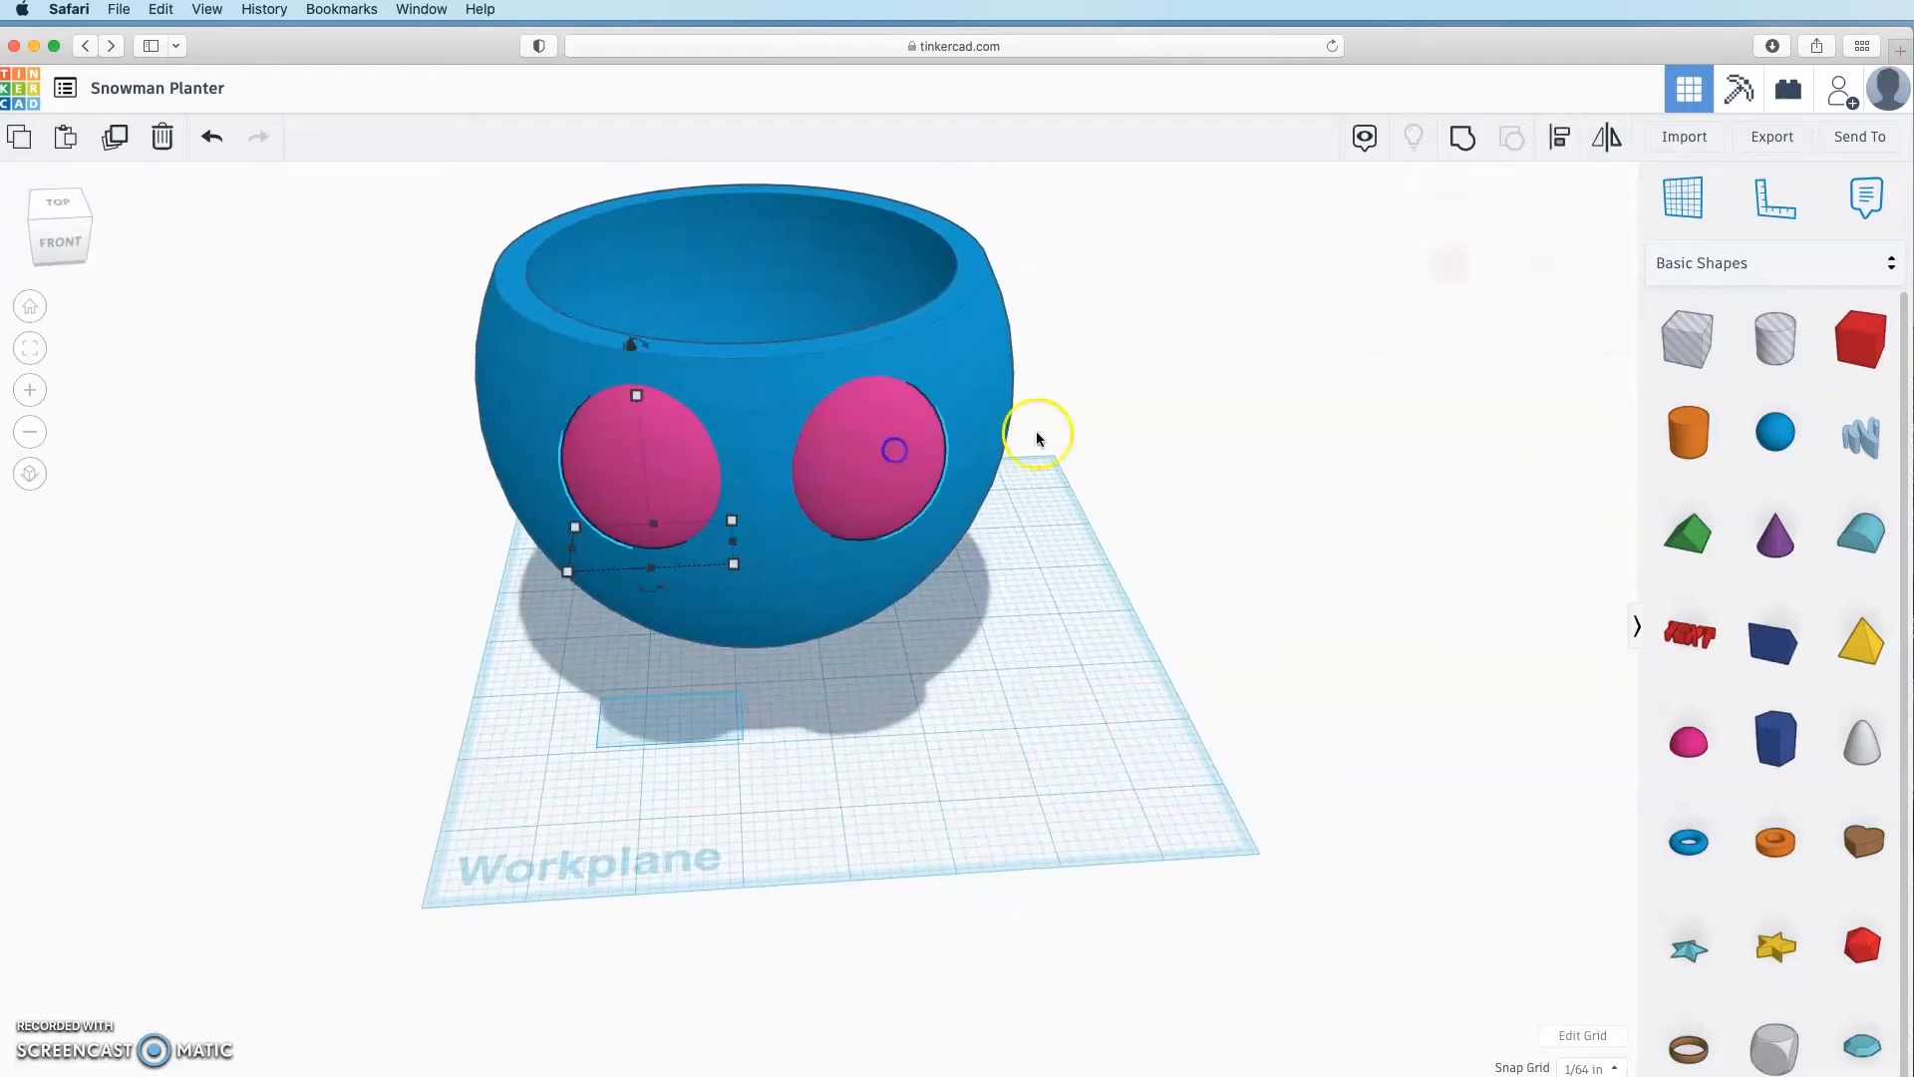
left_click(1536, 266)
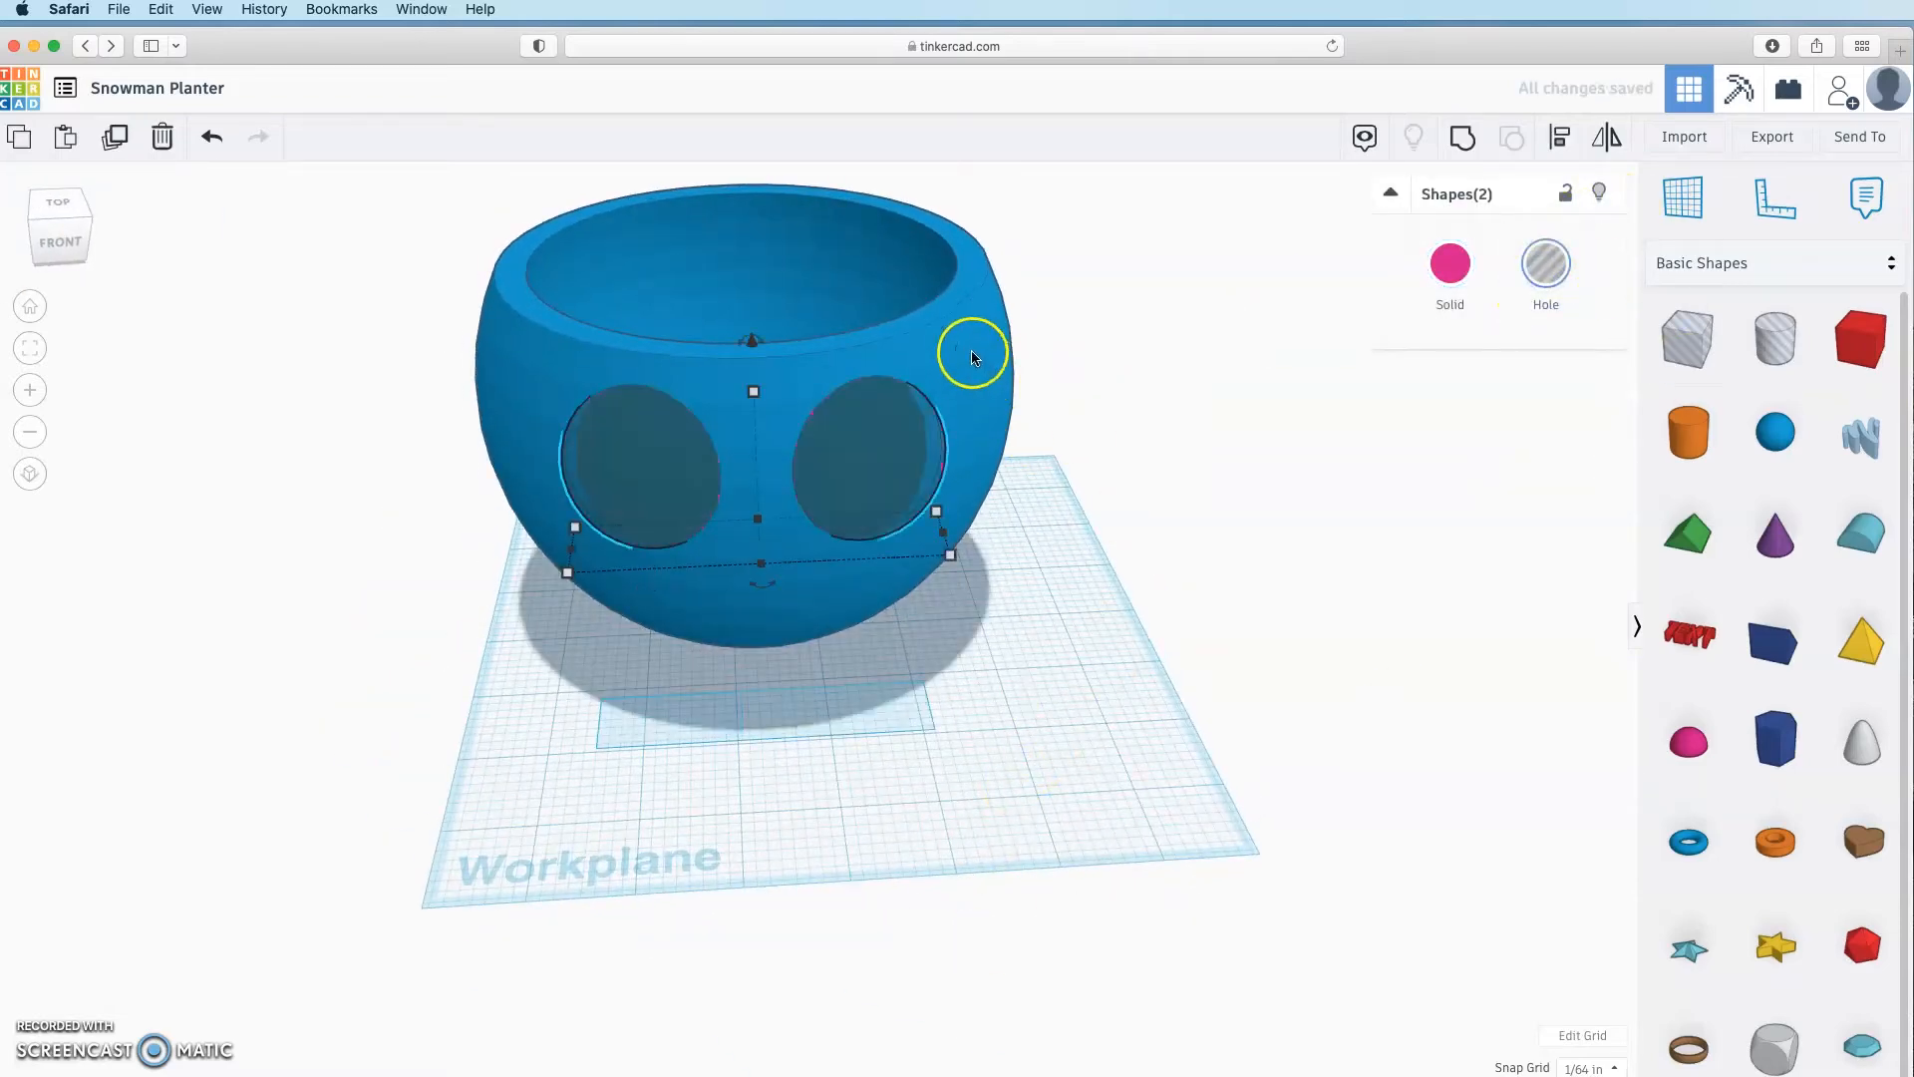
left_click(878, 275, "shift")
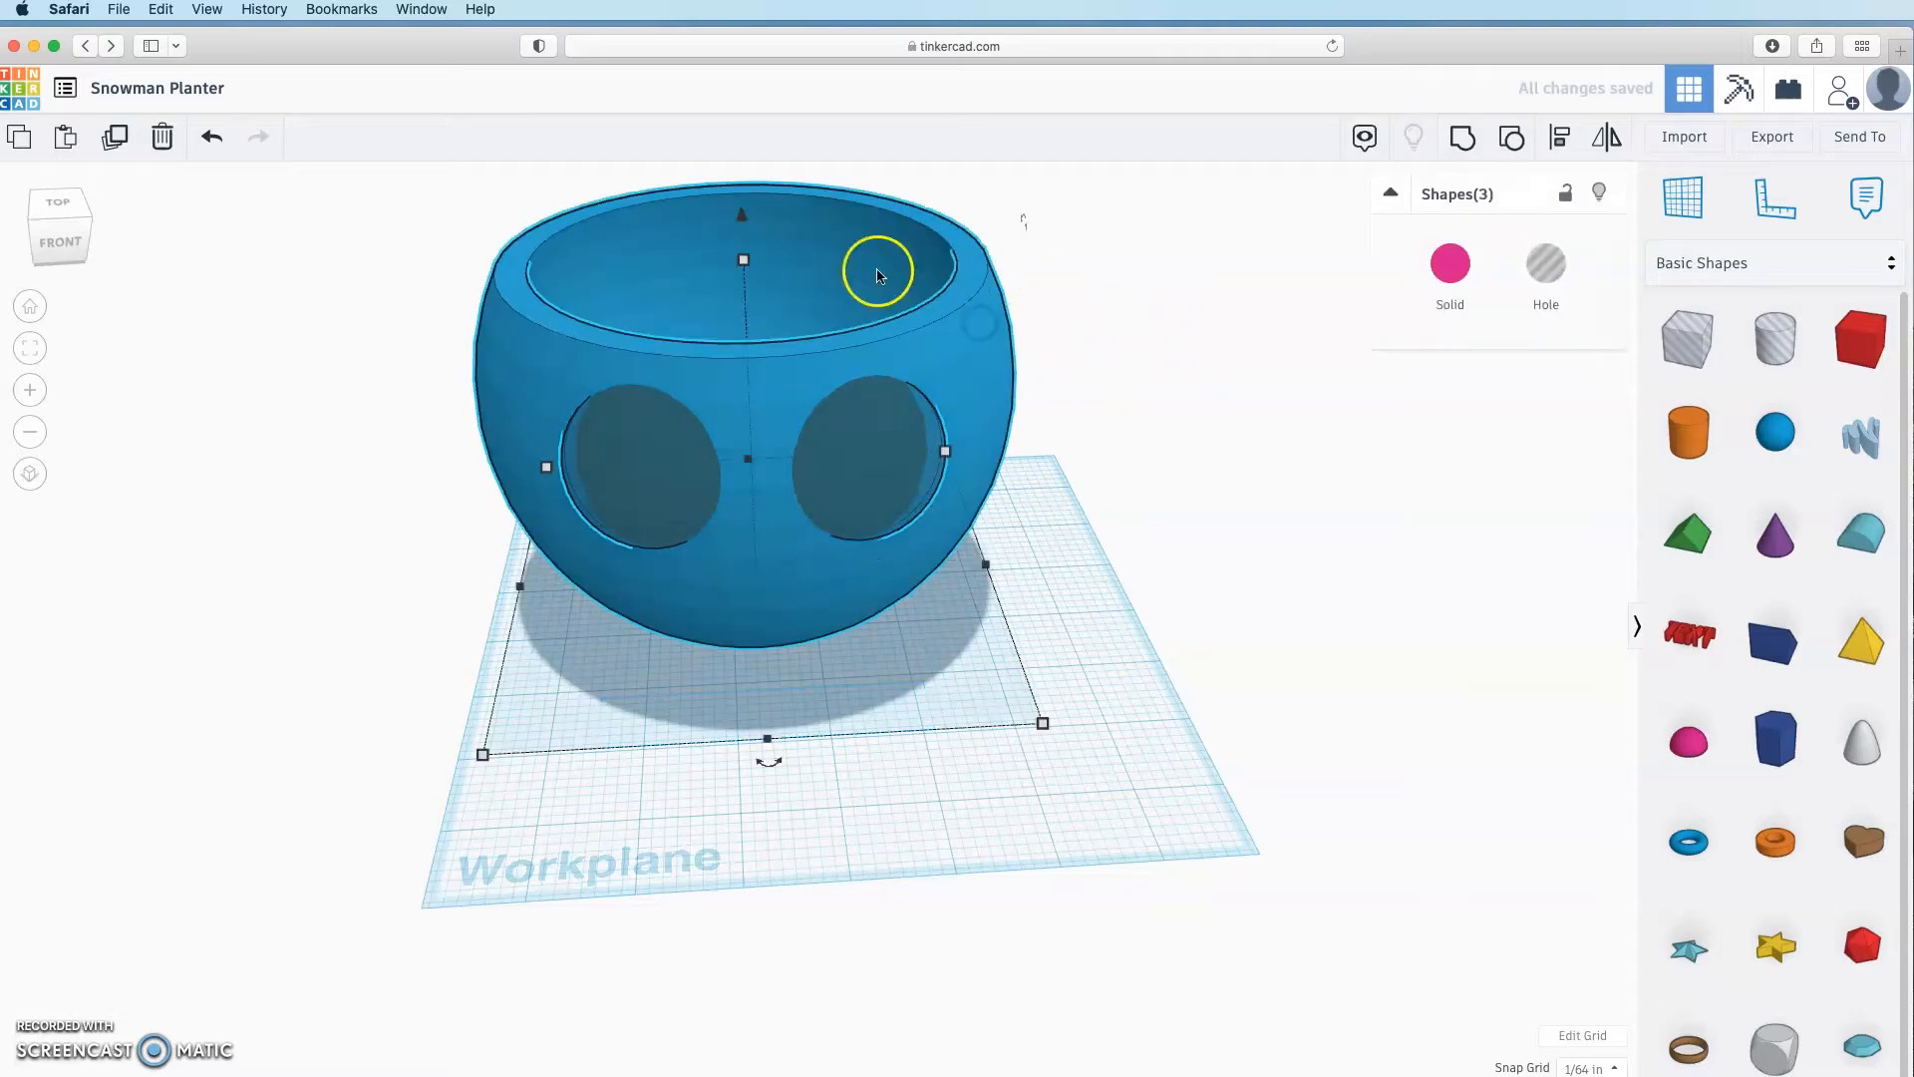
left_click(1460, 140)
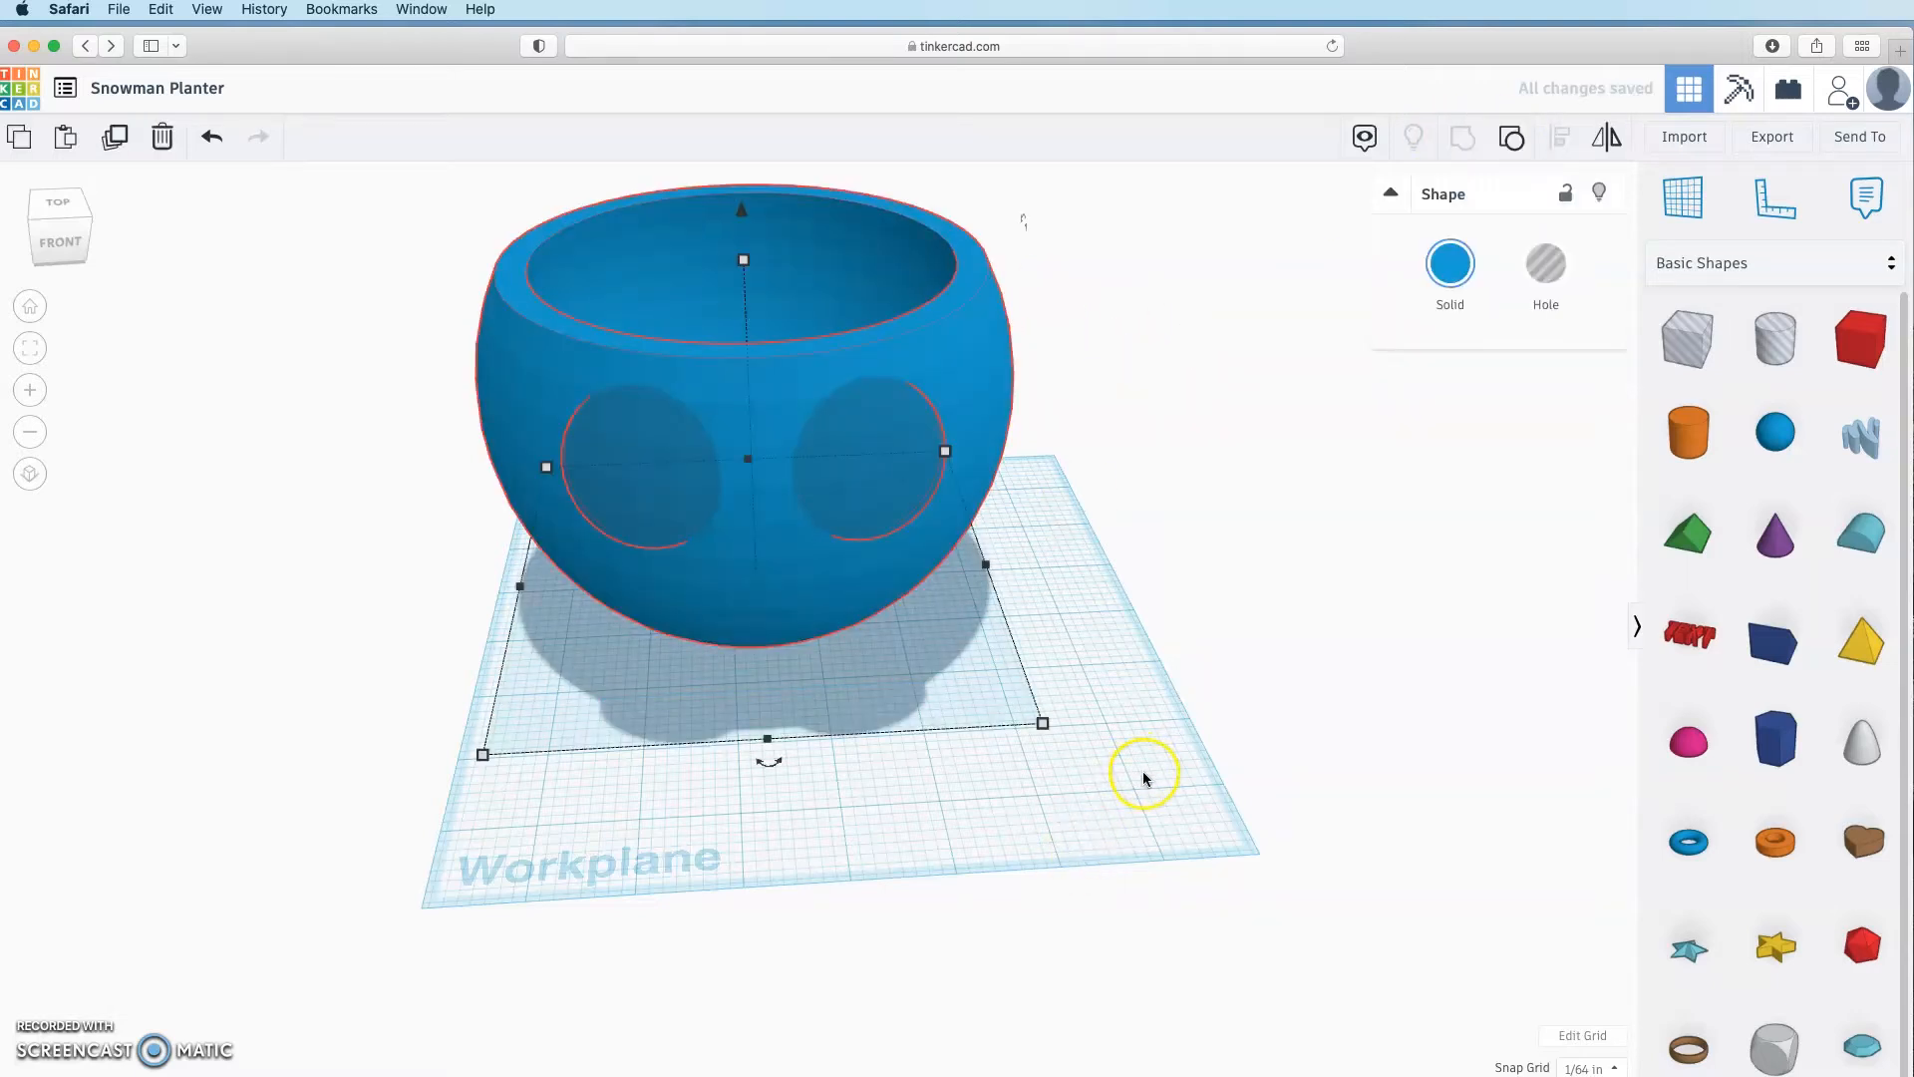
left_click(1146, 656)
Step: Undo the grouping and rotate one eye hole about 5°
mouse_move(1085, 641)
right_mouse_down()
mouse_move(748, 632)
mouse_move(1109, 636)
right_mouse_up()
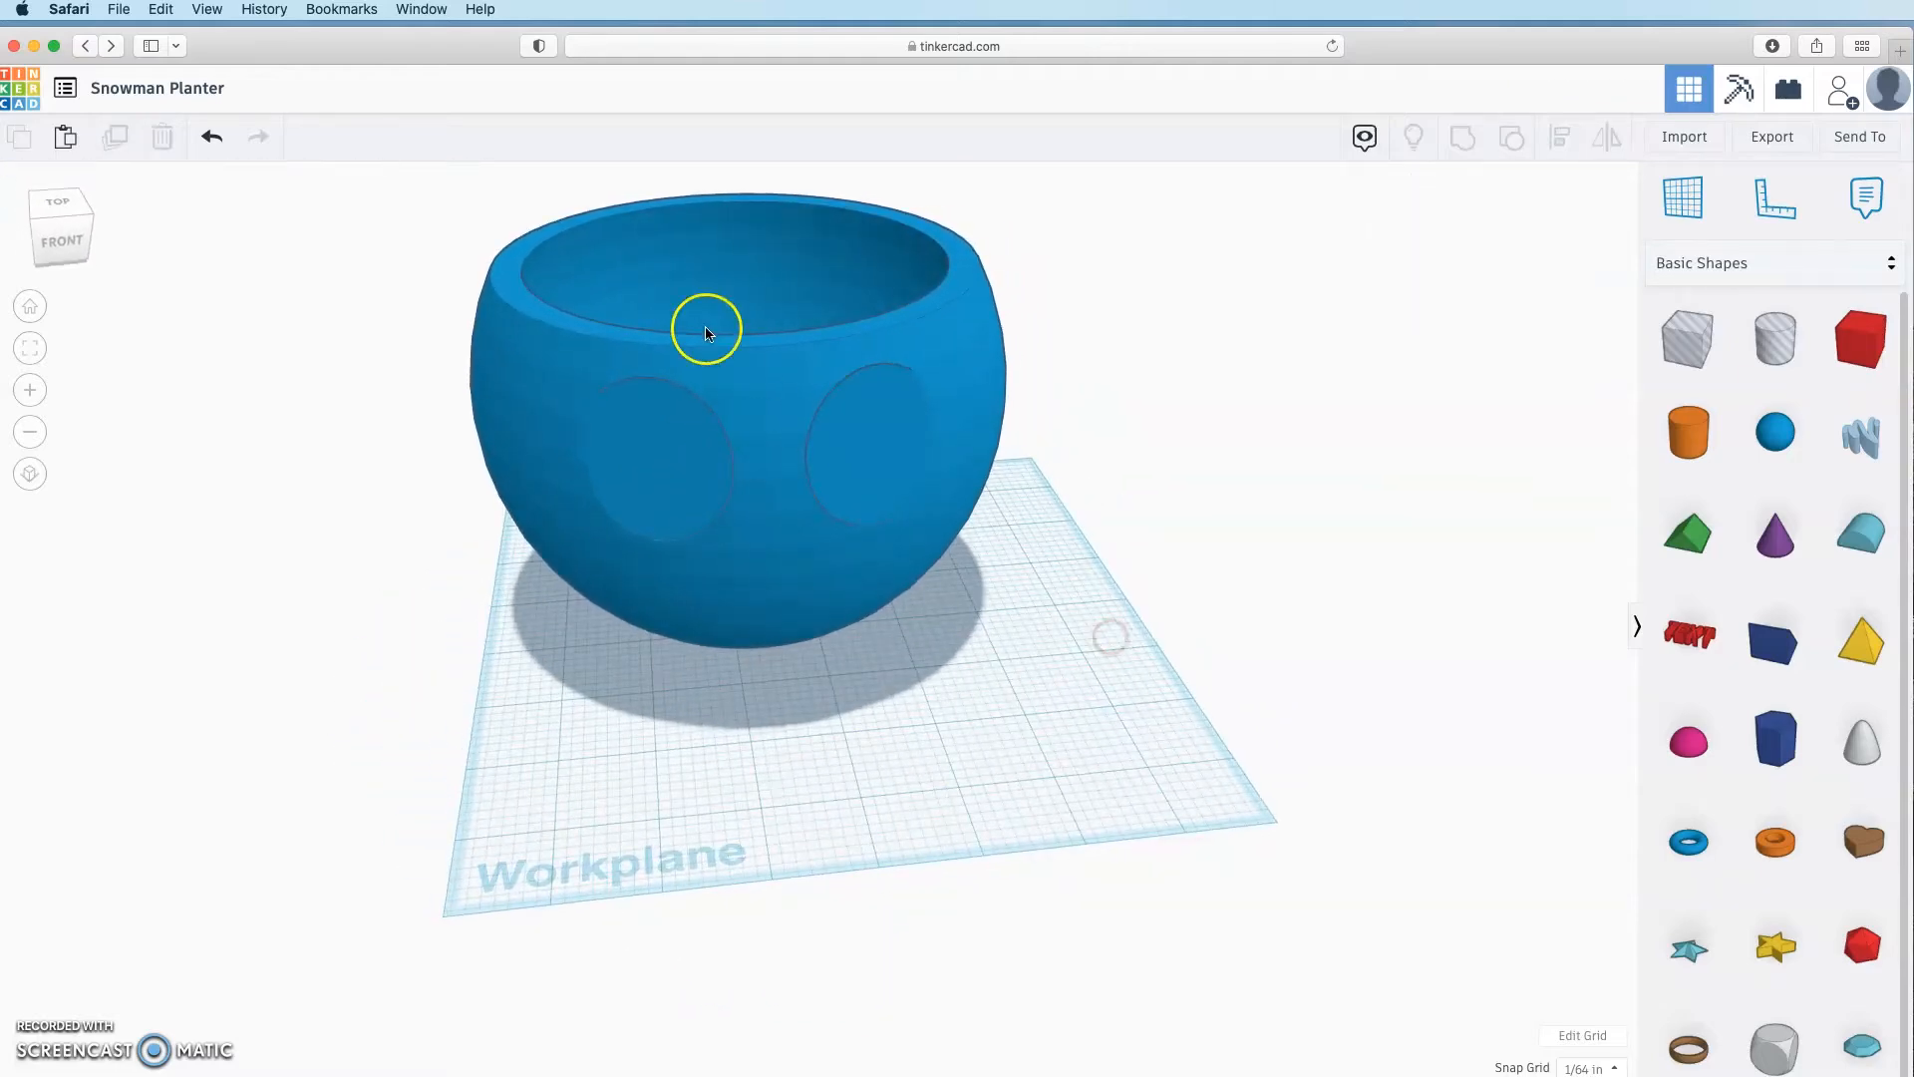
left_click(214, 139)
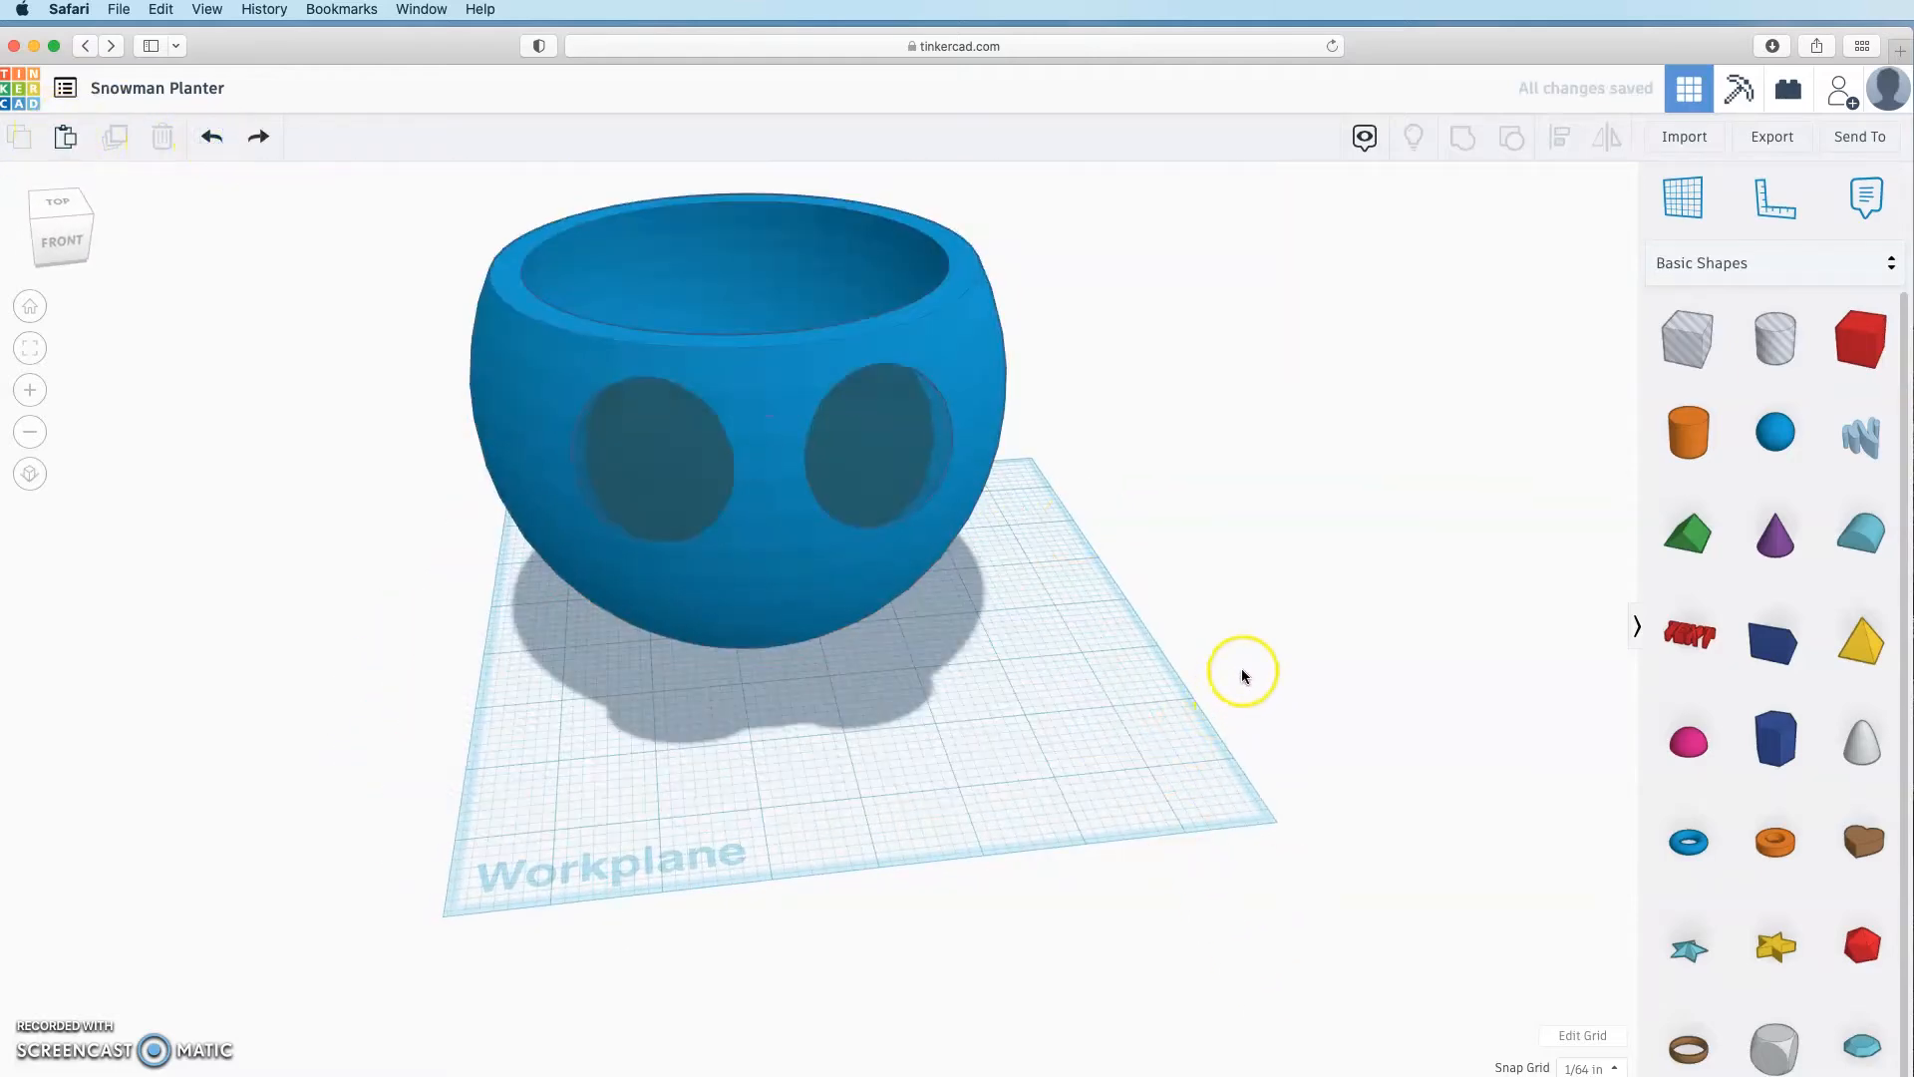
right_click_drag(1239, 671, 1163, 720)
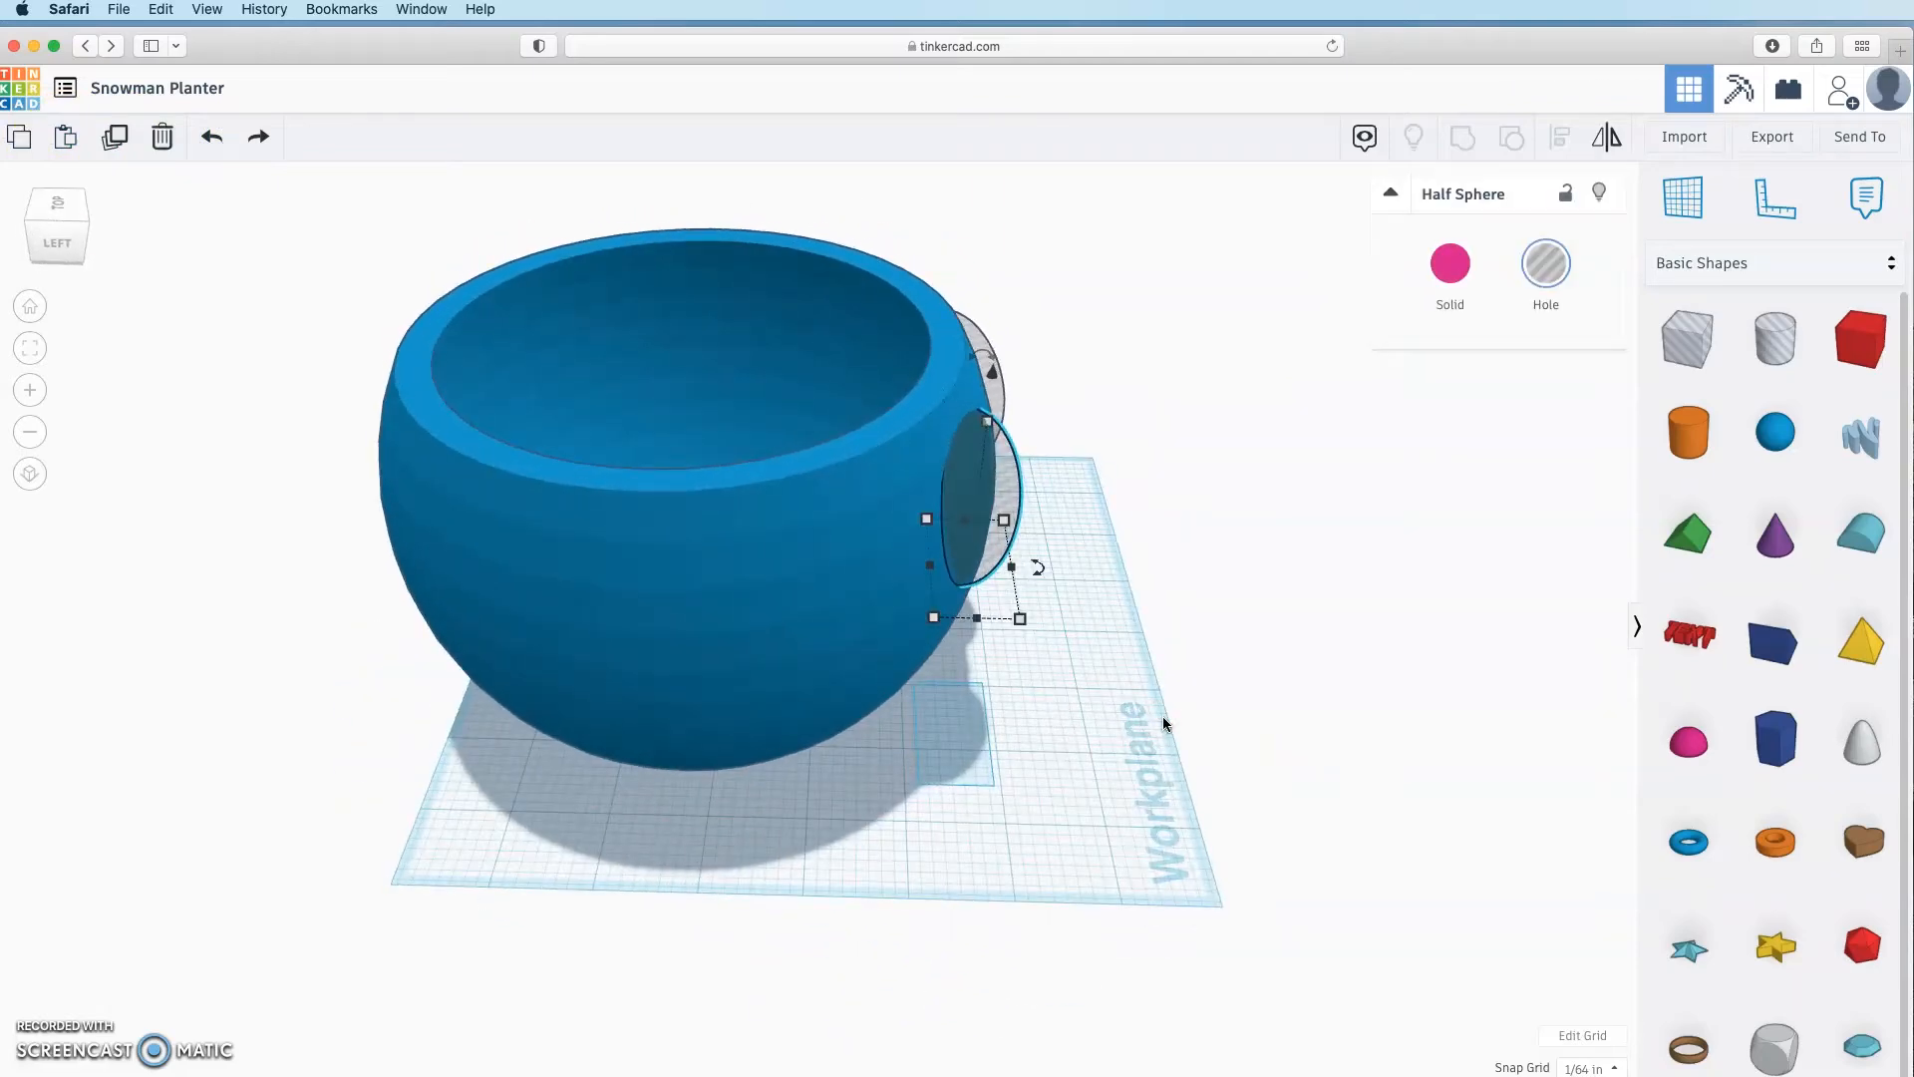
left_click(1038, 568)
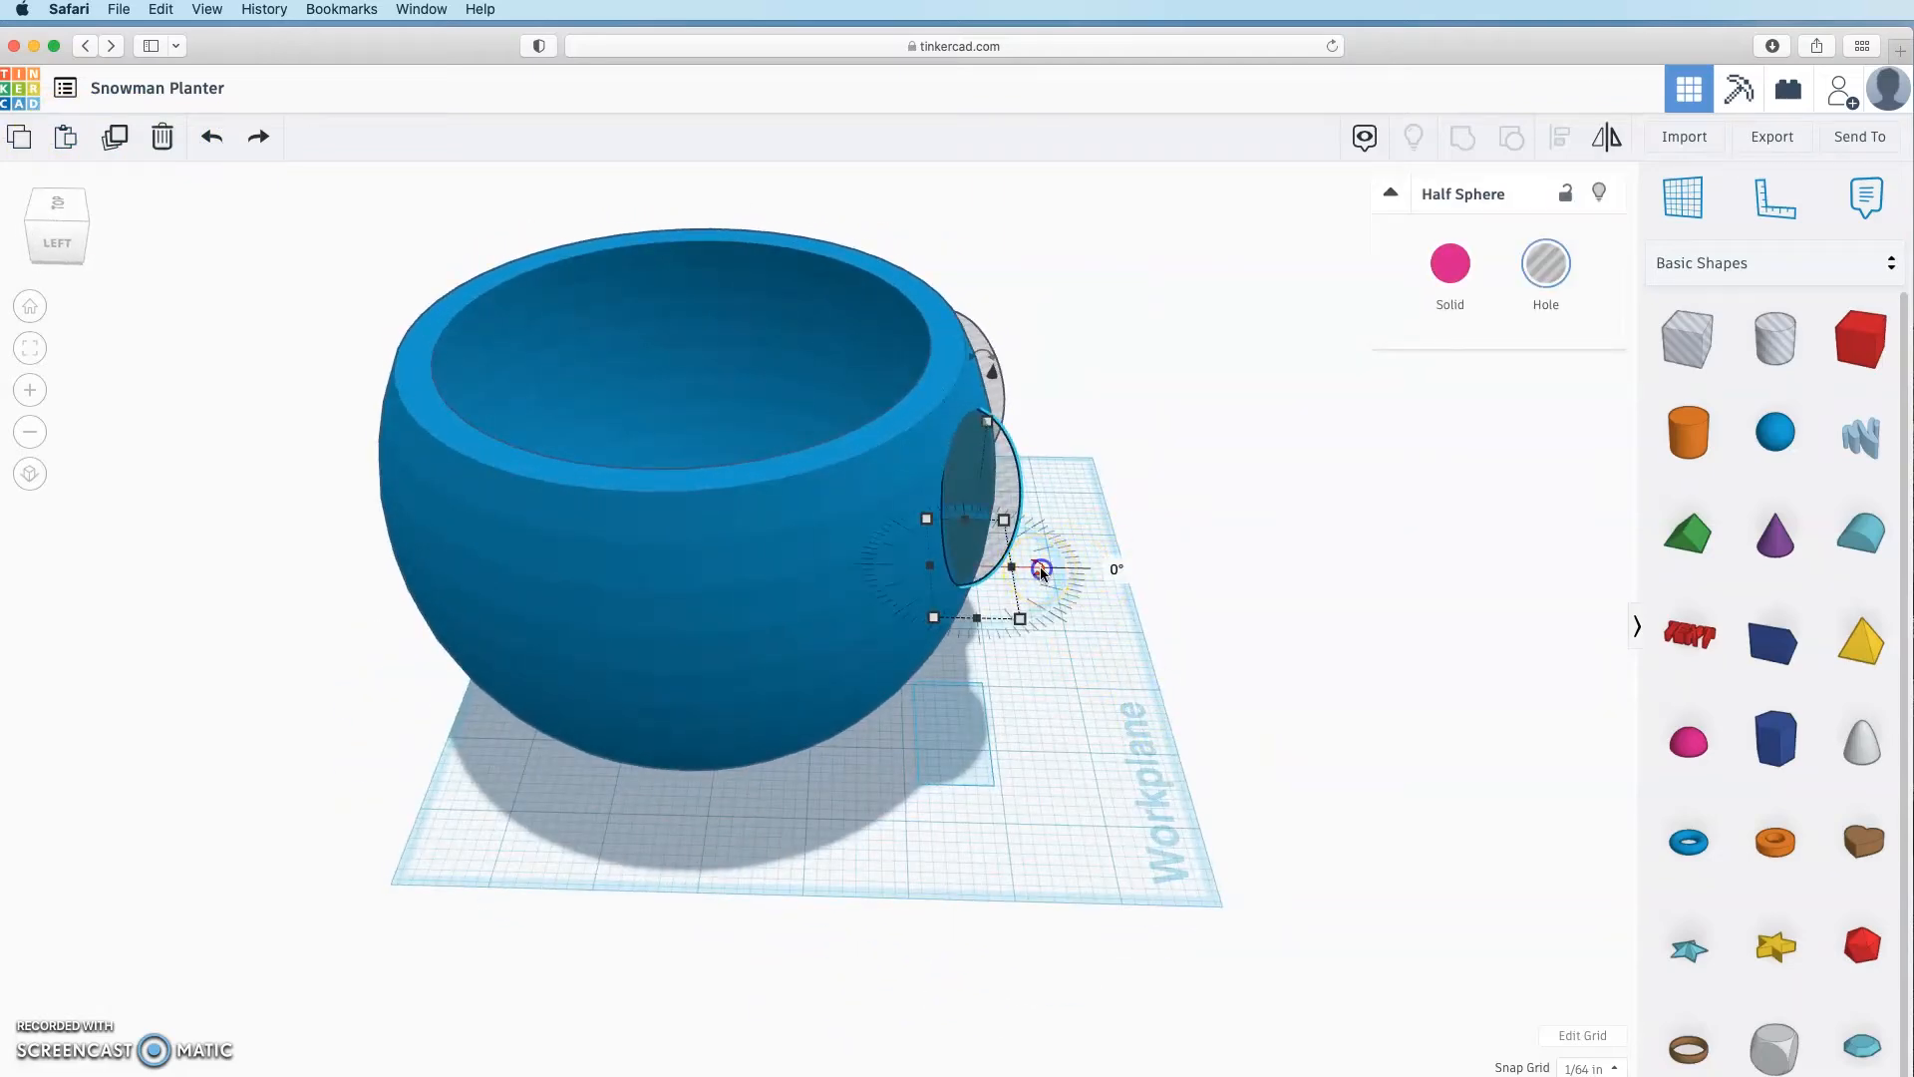
left_click_drag(1041, 572, 1081, 576)
right_click_drag(1081, 576, 867, 649)
left_click_drag(866, 650, 869, 656)
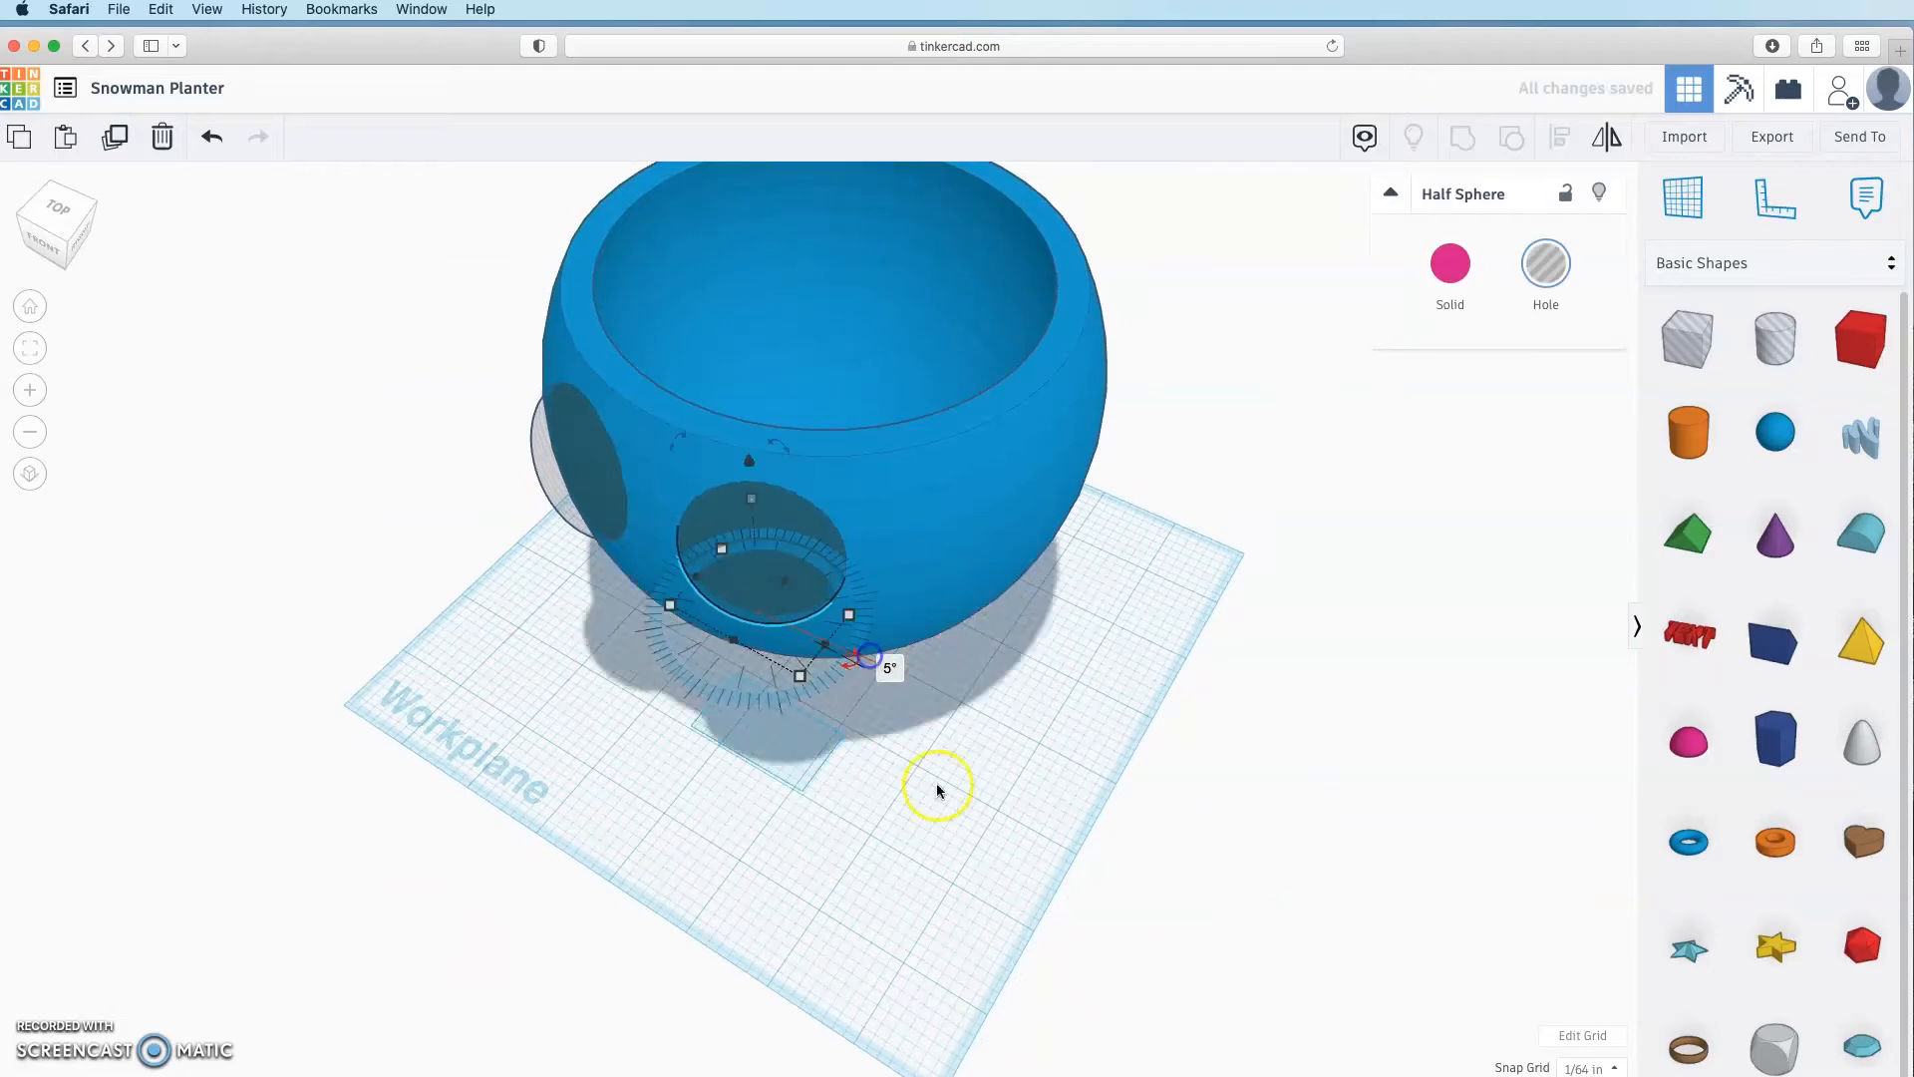
left_click(1332, 806)
Step: Select all and regroup the bowl with both eye holes
right_click_drag(937, 788, 957, 937)
key("super+a")
left_click(1462, 137)
left_click(1471, 675)
right_click_drag(1204, 813, 804, 674)
right_click_drag(804, 674, 776, 681)
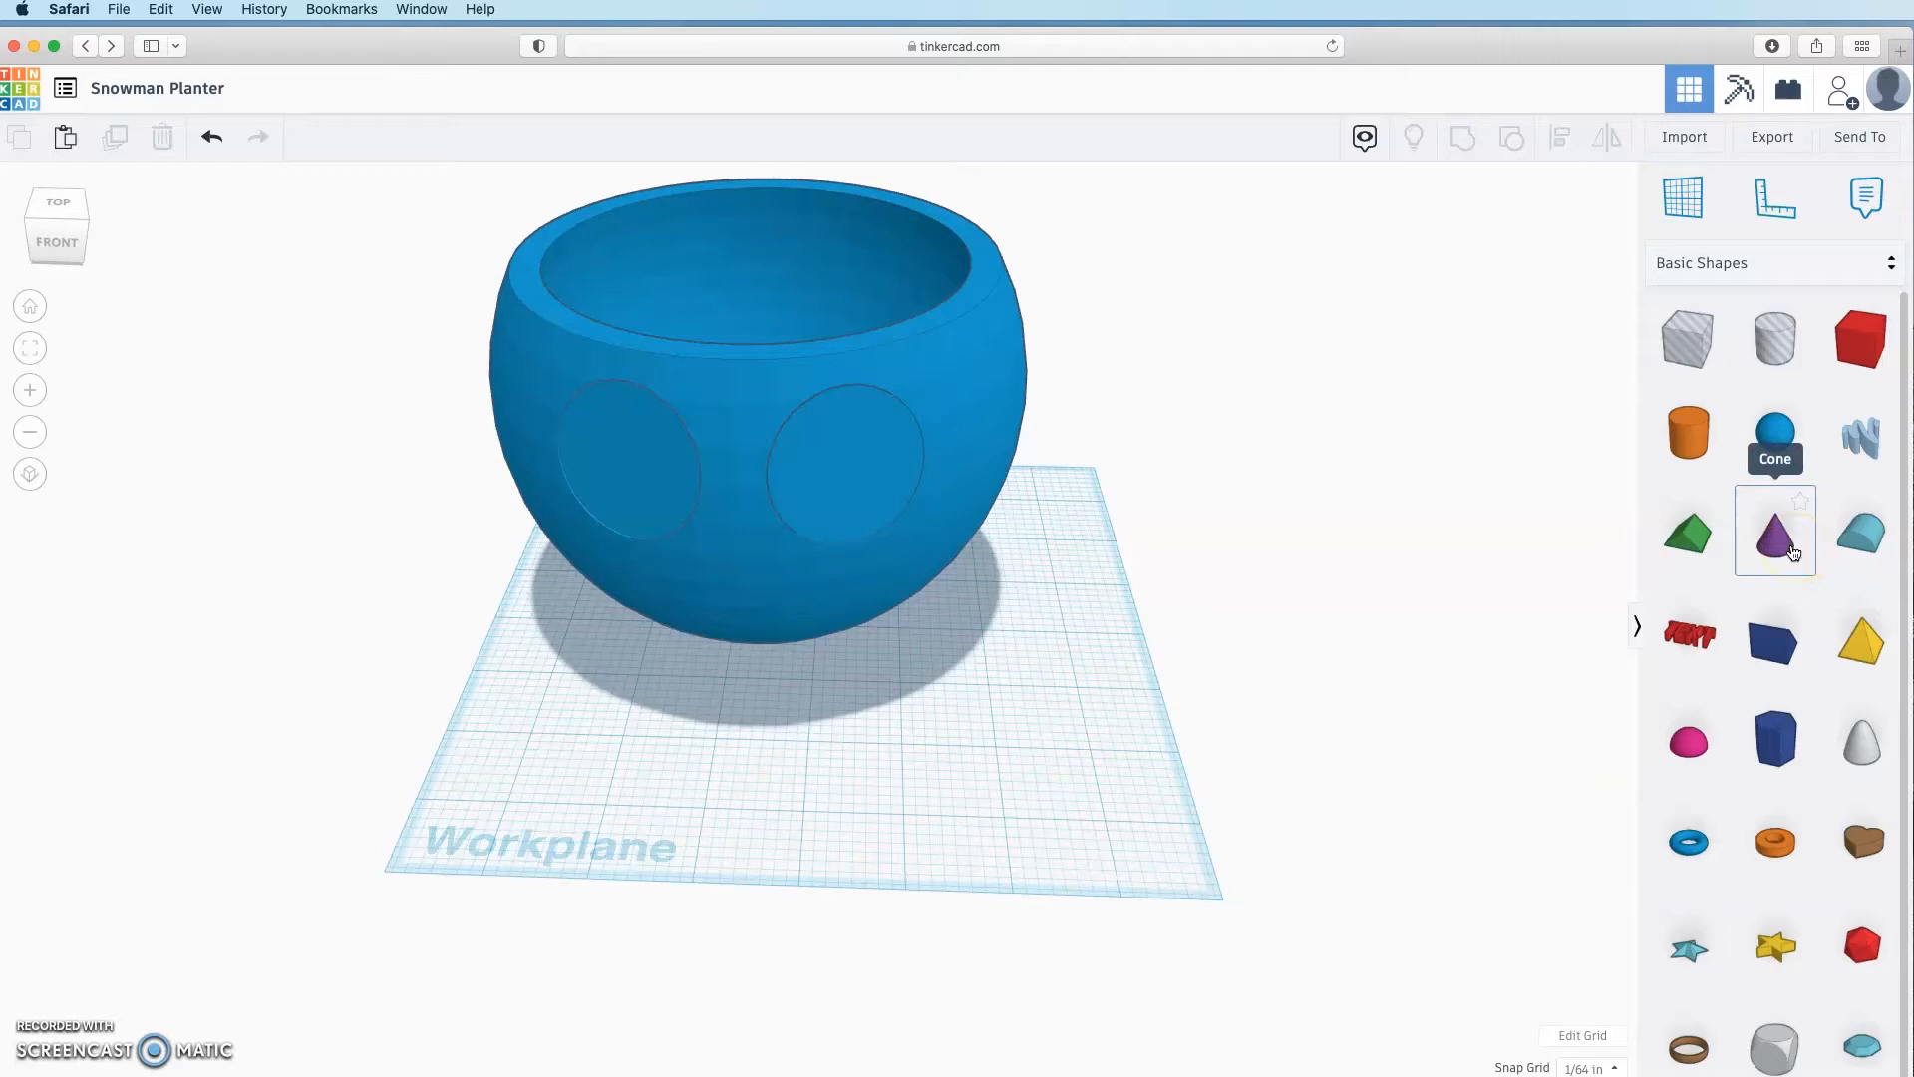
Step: Place a cone on the workplane and set its width and depth to 0.75
left_click_drag(1785, 548, 784, 777)
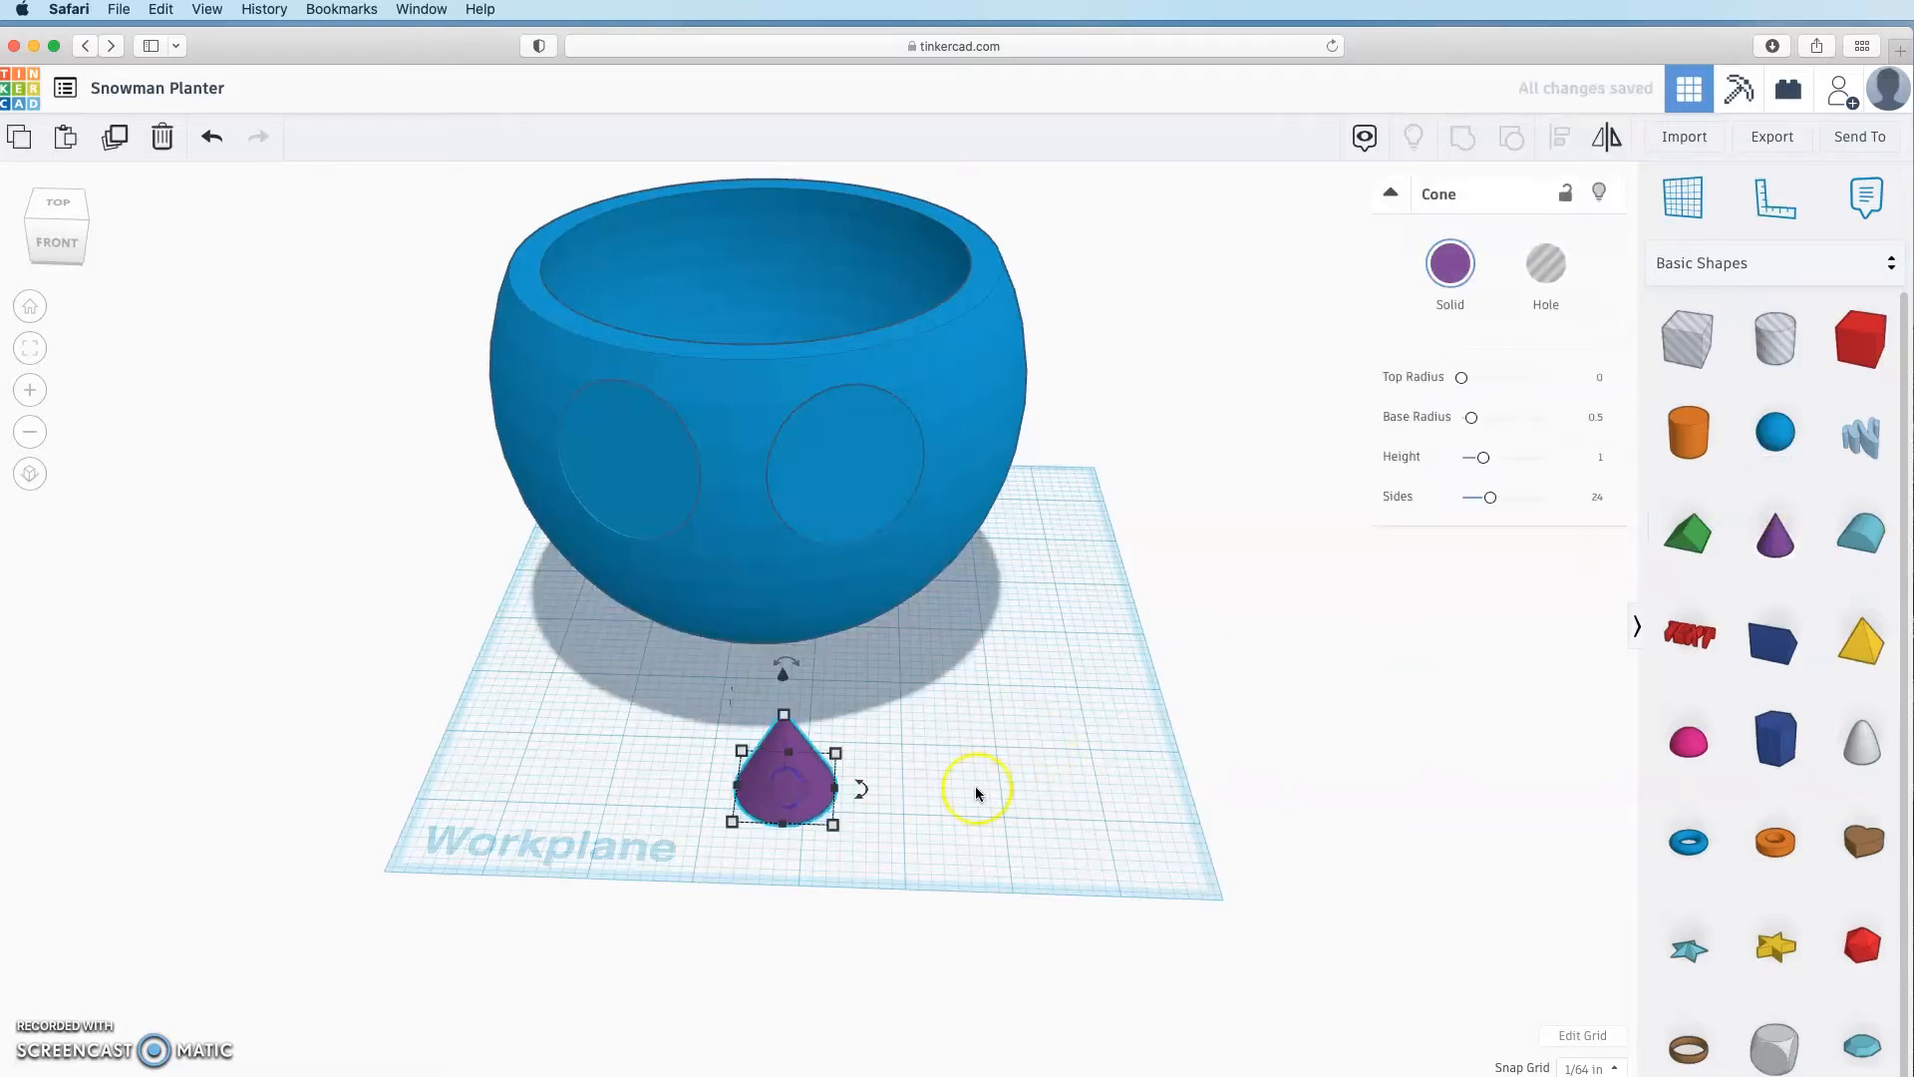
left_click(784, 717)
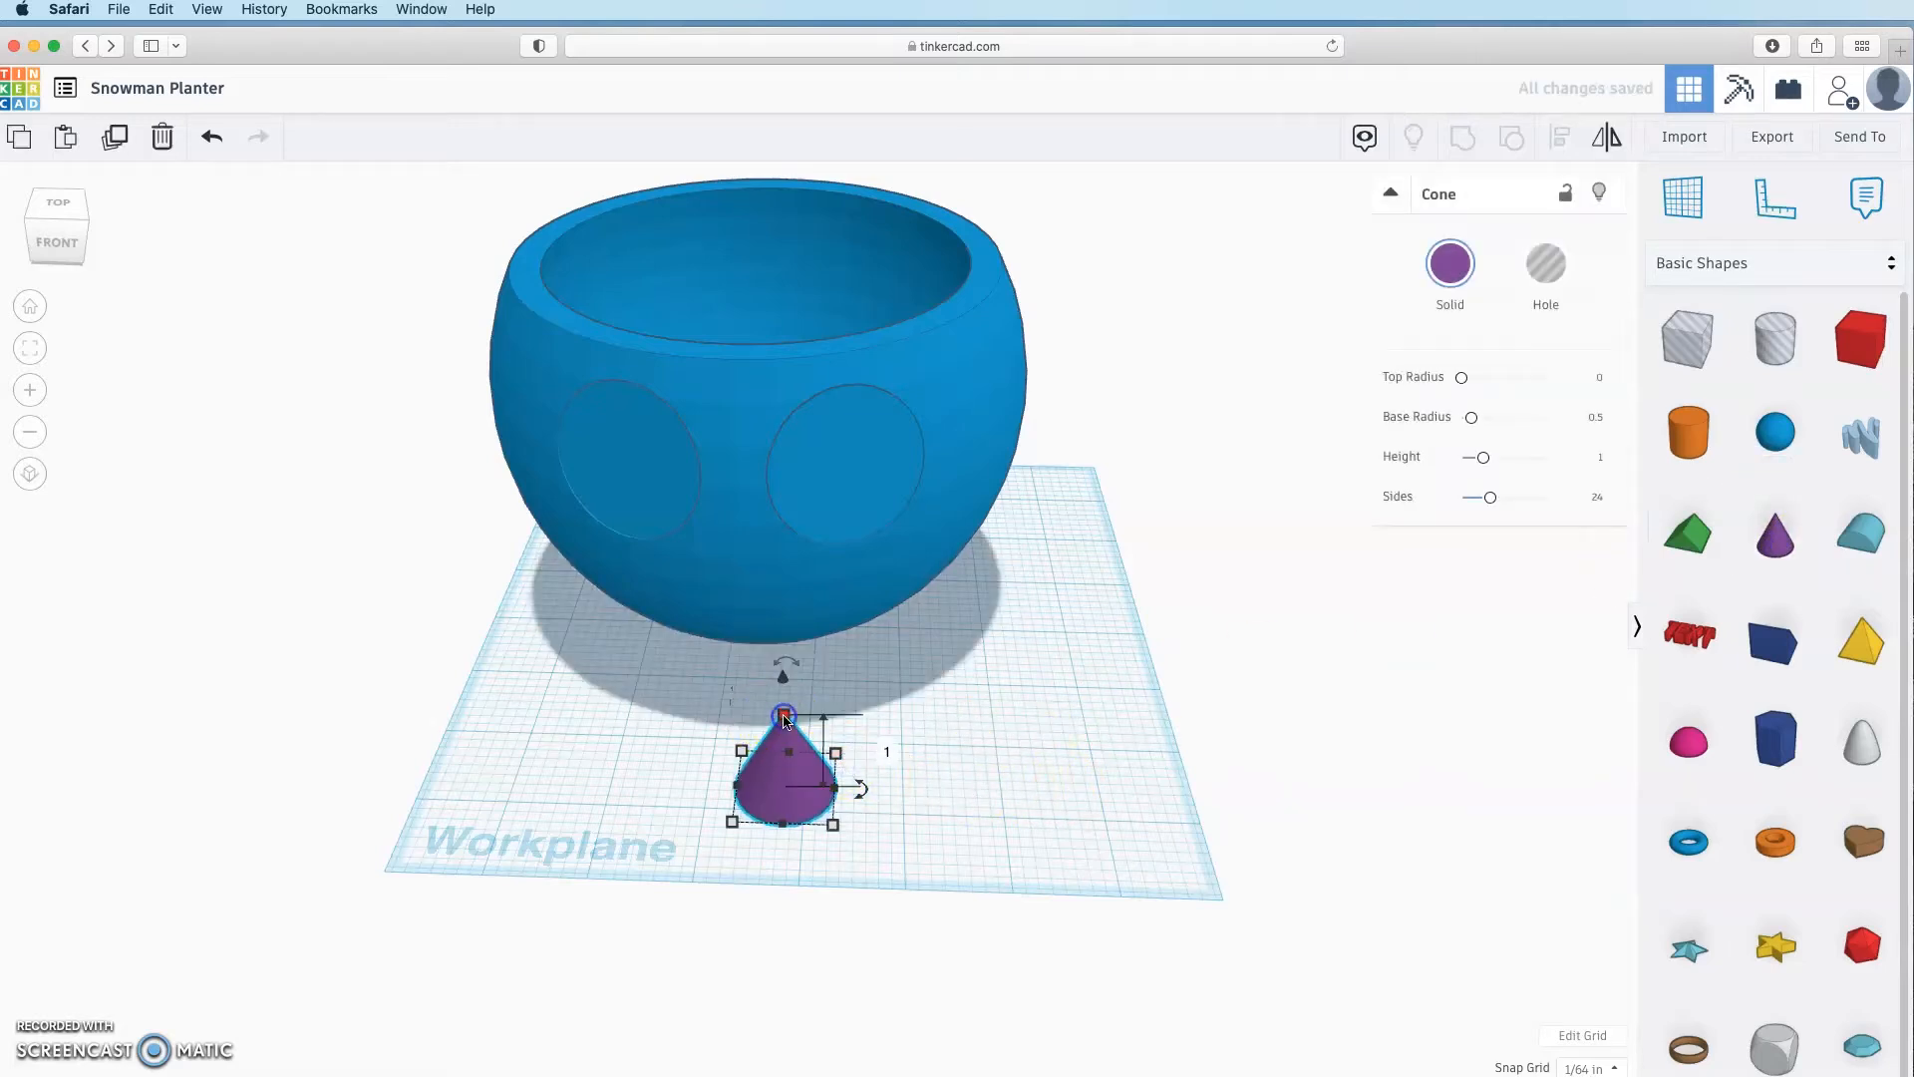
left_click(1125, 769)
left_click(810, 783)
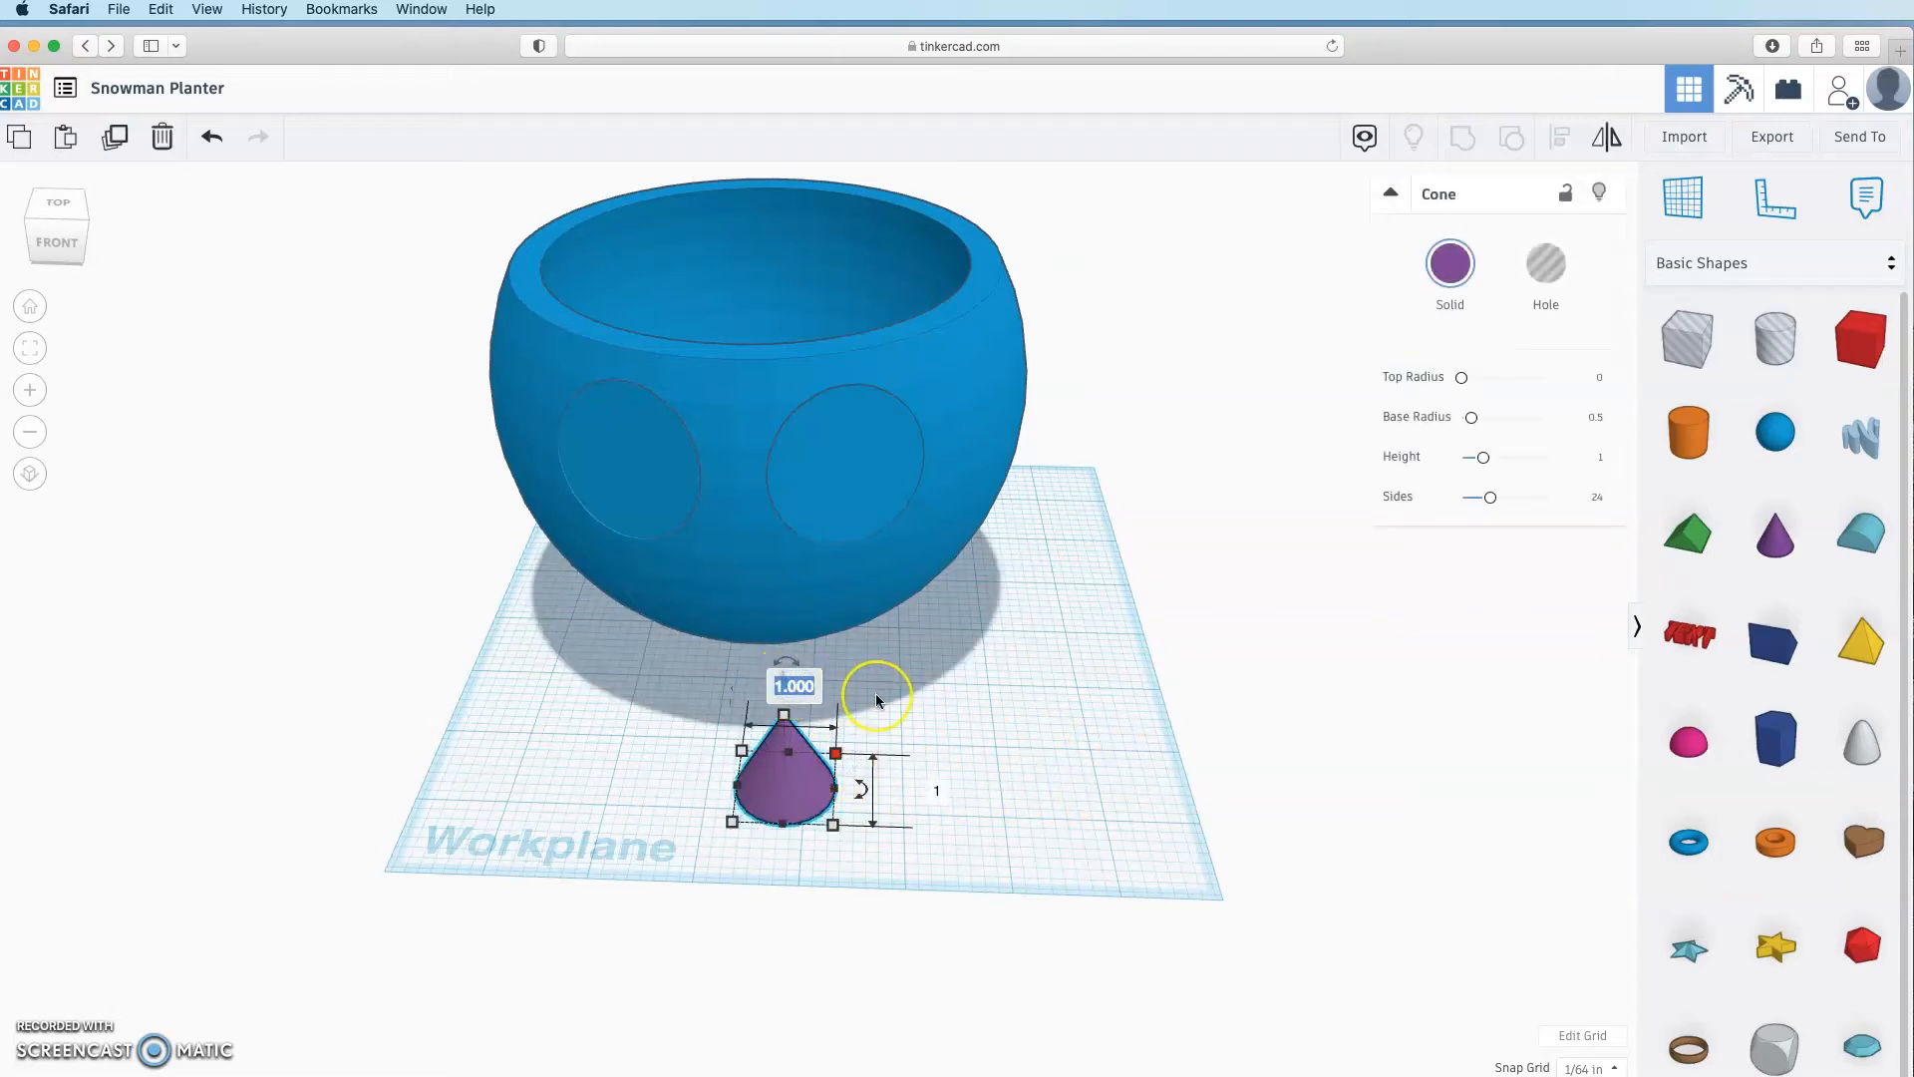
type("0.75")
key("Return")
left_click(937, 791)
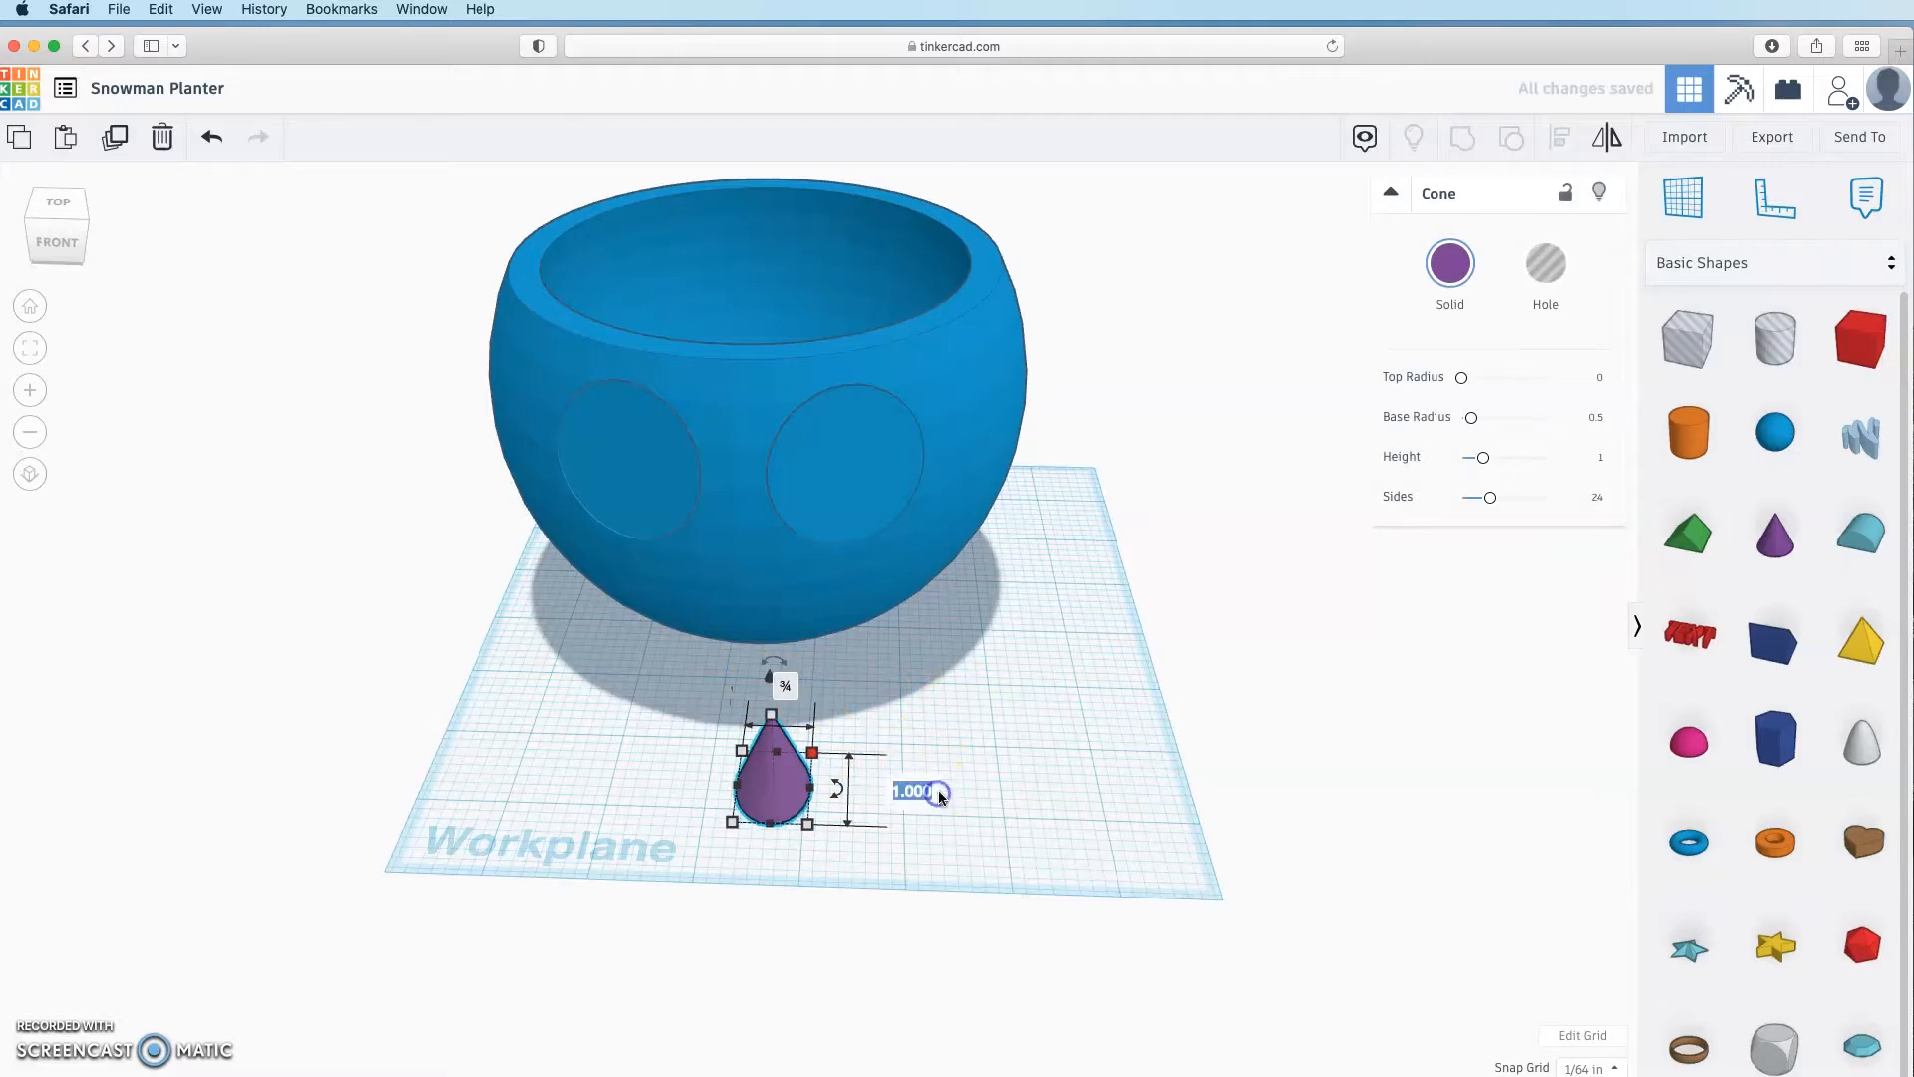
type("0.75")
key("Return")
left_click(1100, 830)
left_click(772, 748)
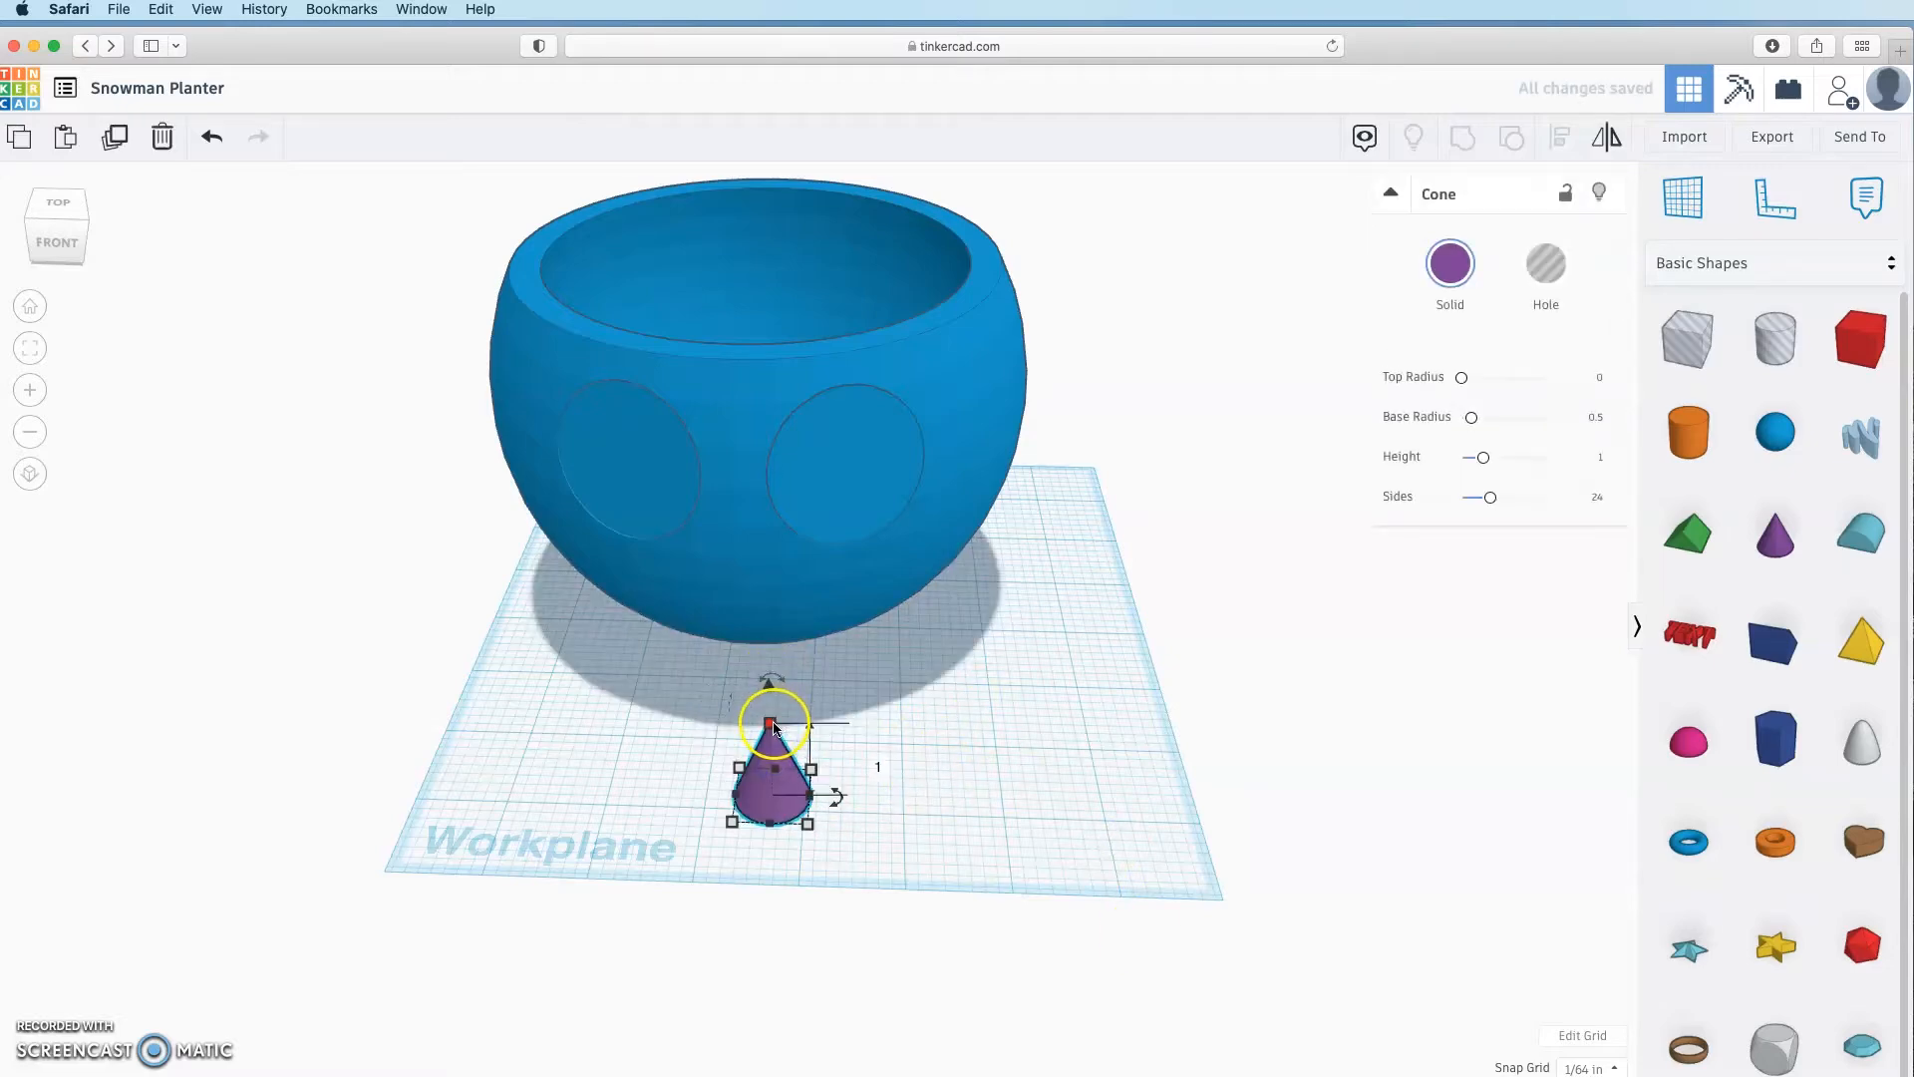
left_click(1055, 701)
Step: Tip the purple cone onto its side, about 86°
right_click_drag(850, 834, 610, 733)
left_click(611, 733)
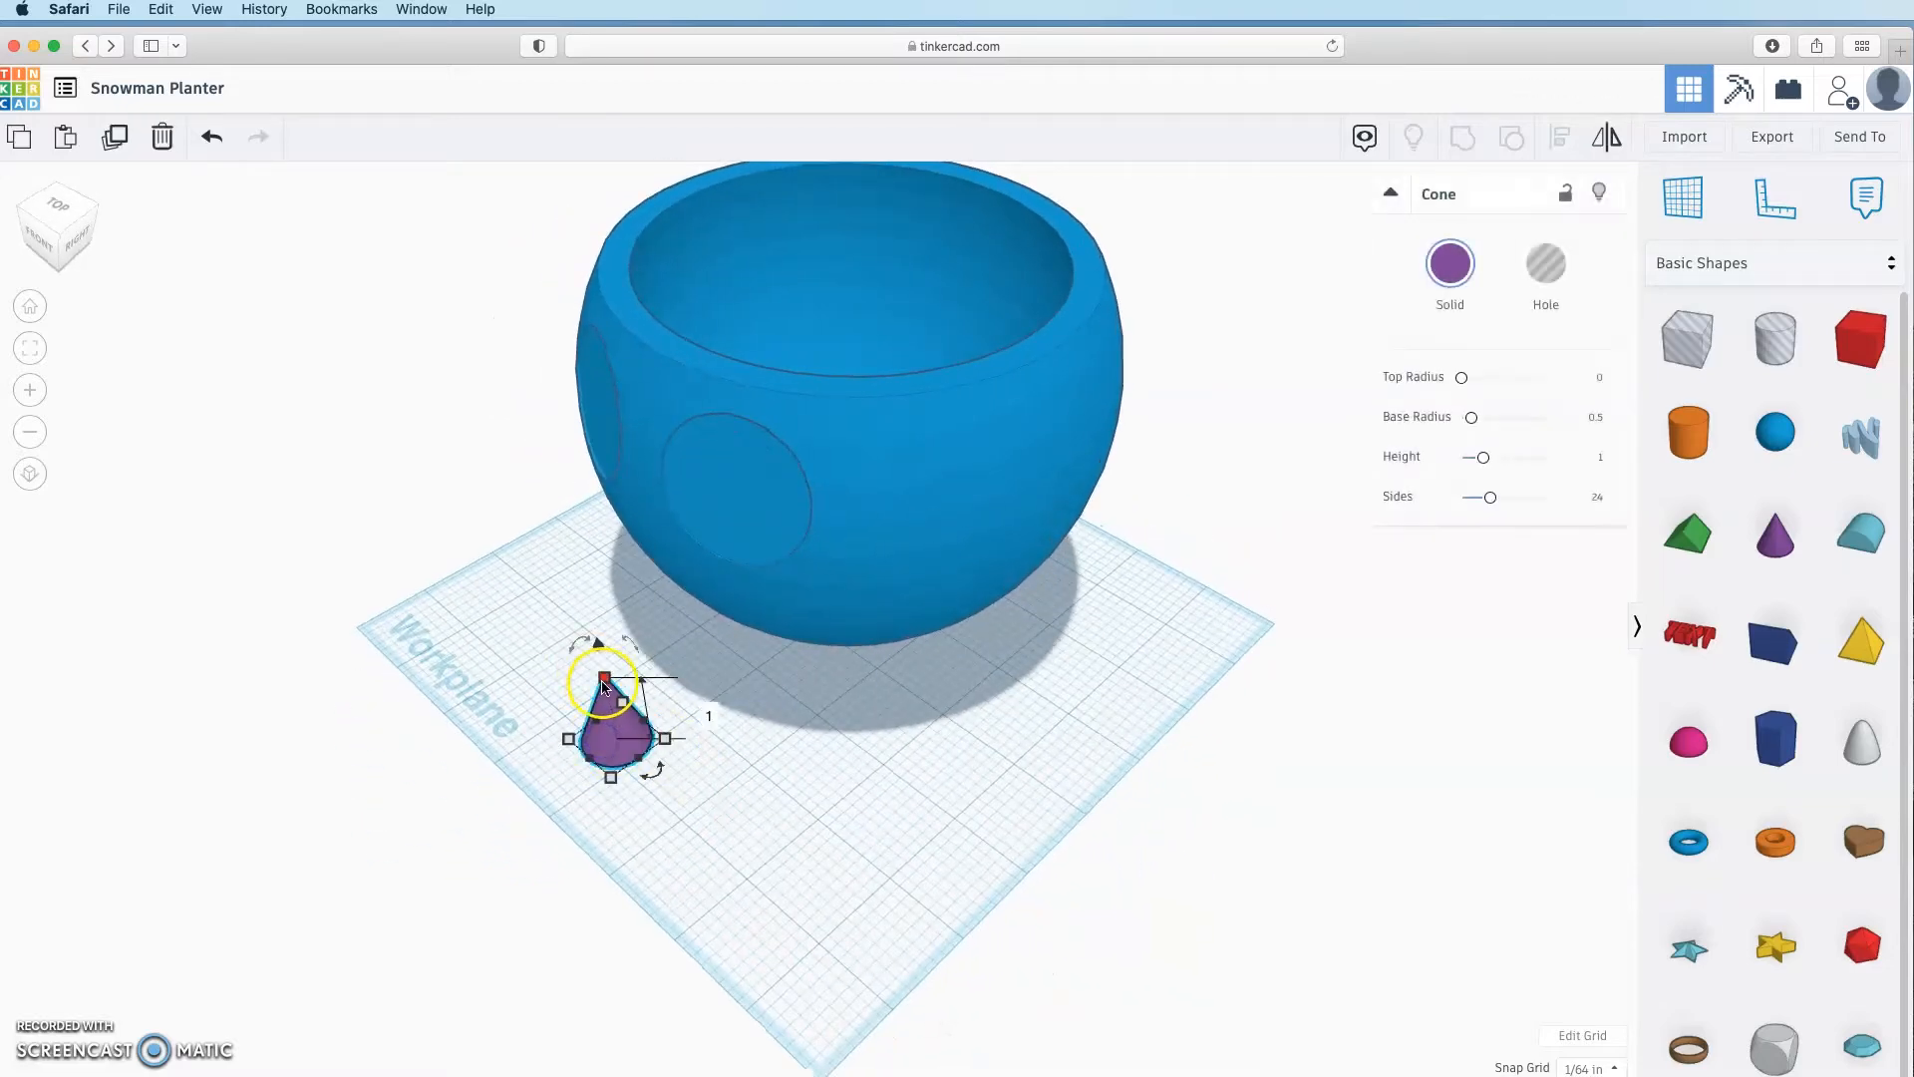
left_click(917, 847)
right_click_drag(917, 847, 1091, 744)
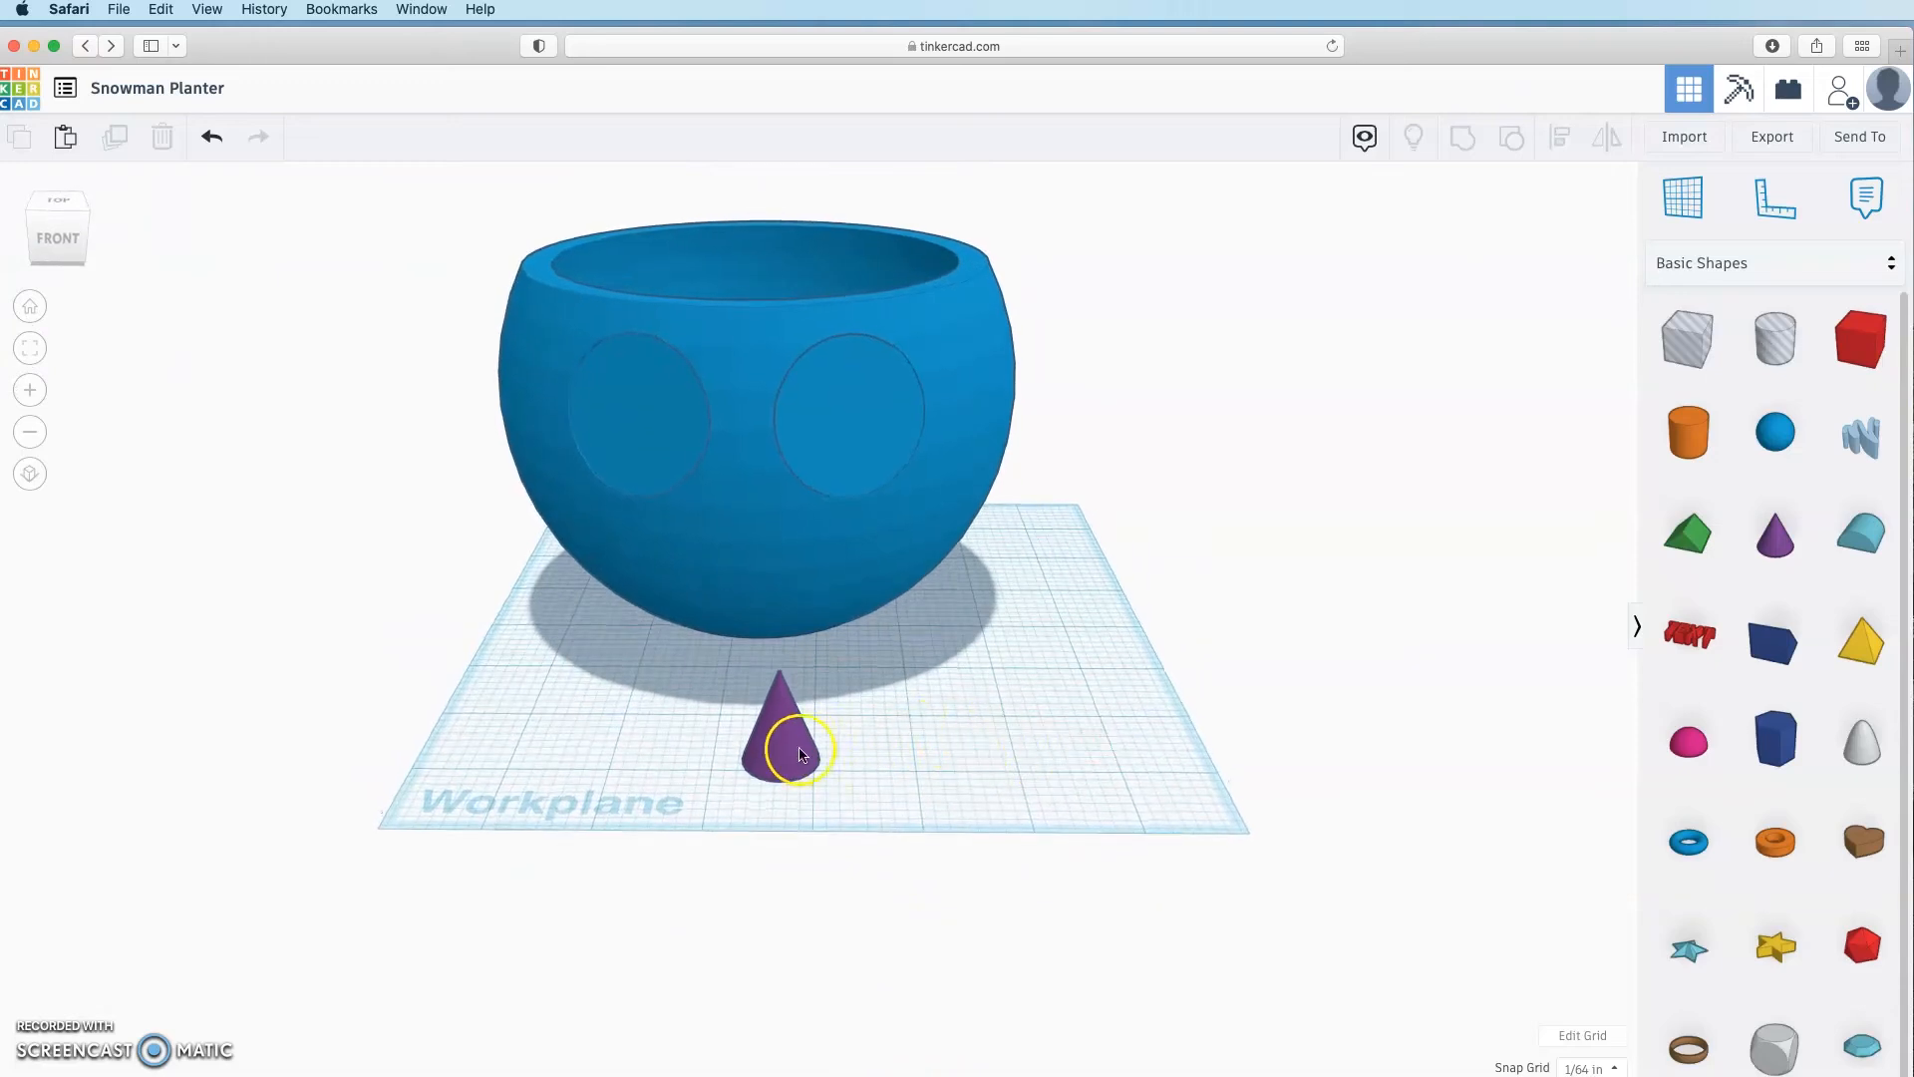
left_click(800, 754)
right_click_drag(944, 744, 568, 782)
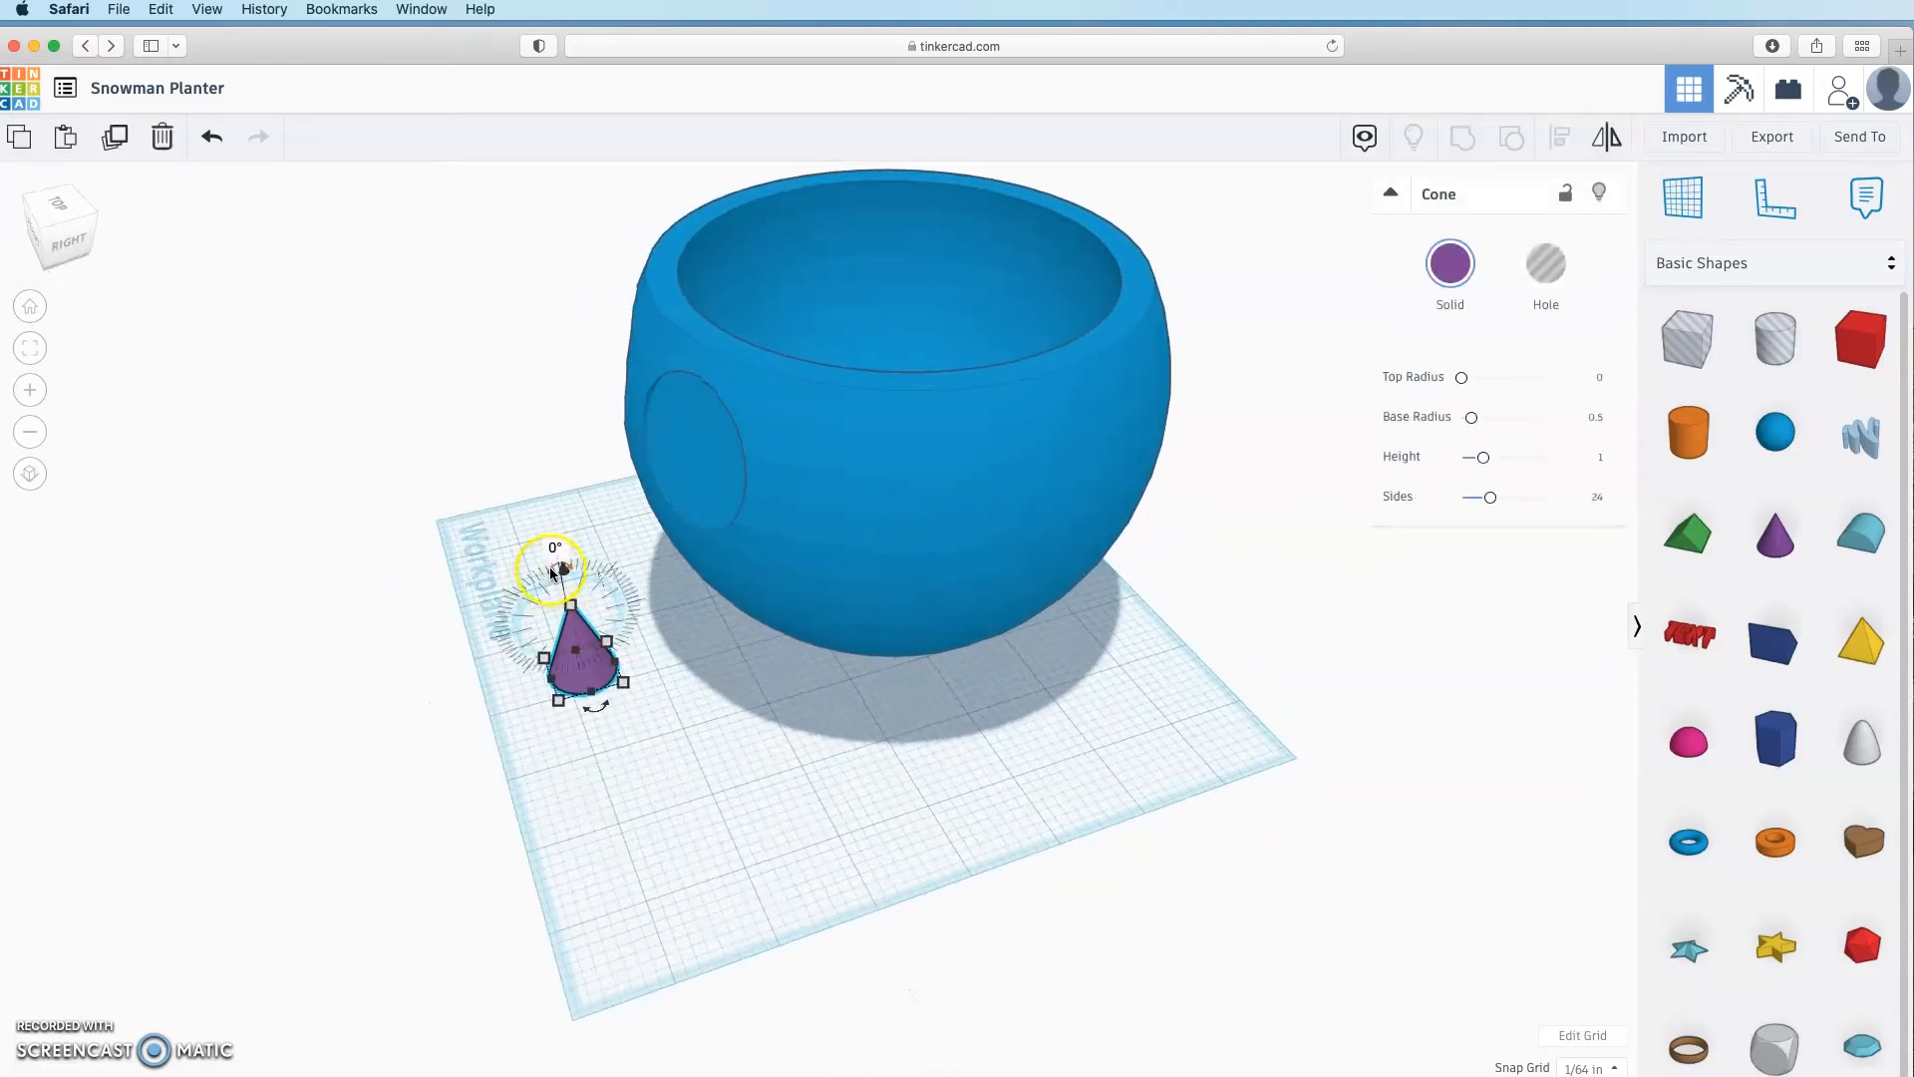
left_click_drag(555, 572, 436, 639)
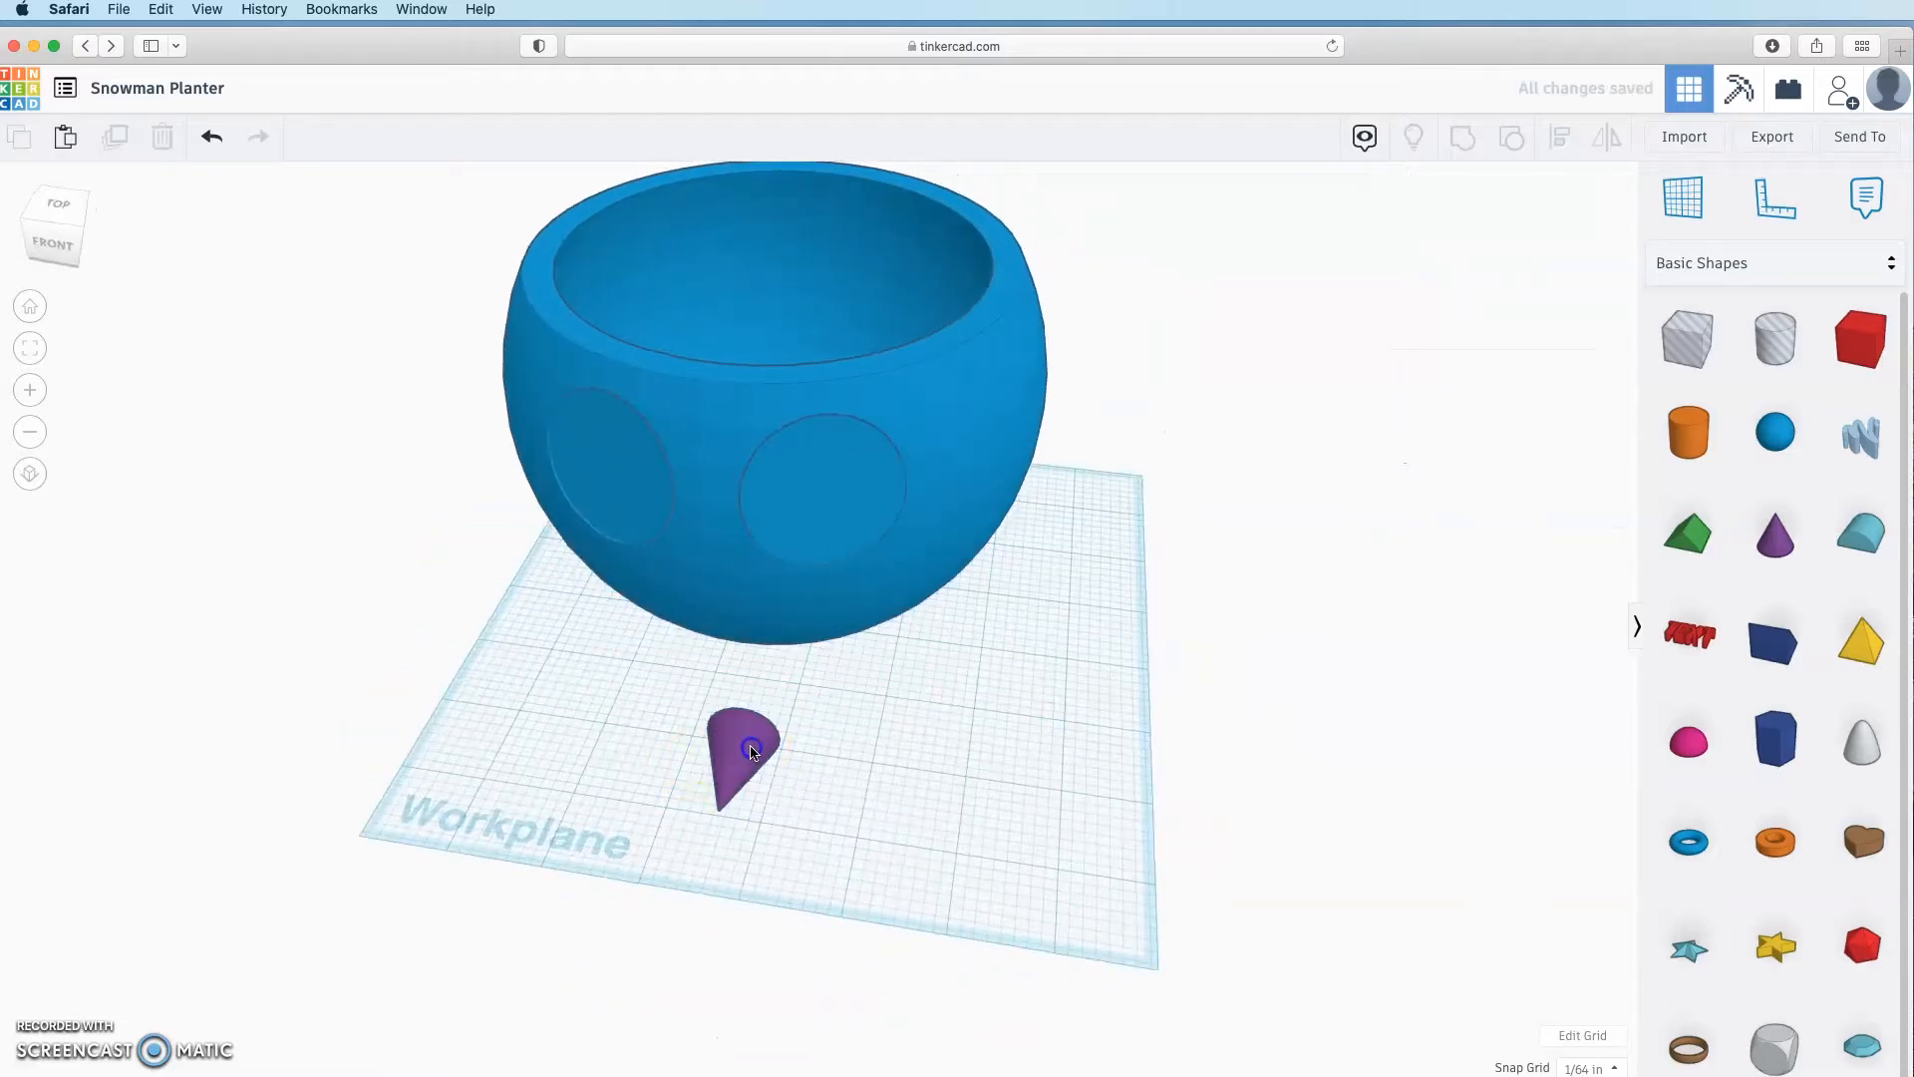
Step: Set the cone against the bowl's front wall and select it with the bowl
left_click_drag(735, 760, 684, 547)
right_click_drag(684, 547, 938, 469)
left_click_drag(937, 469, 923, 459)
right_click_drag(923, 460, 966, 428)
left_click(1035, 449, "shift")
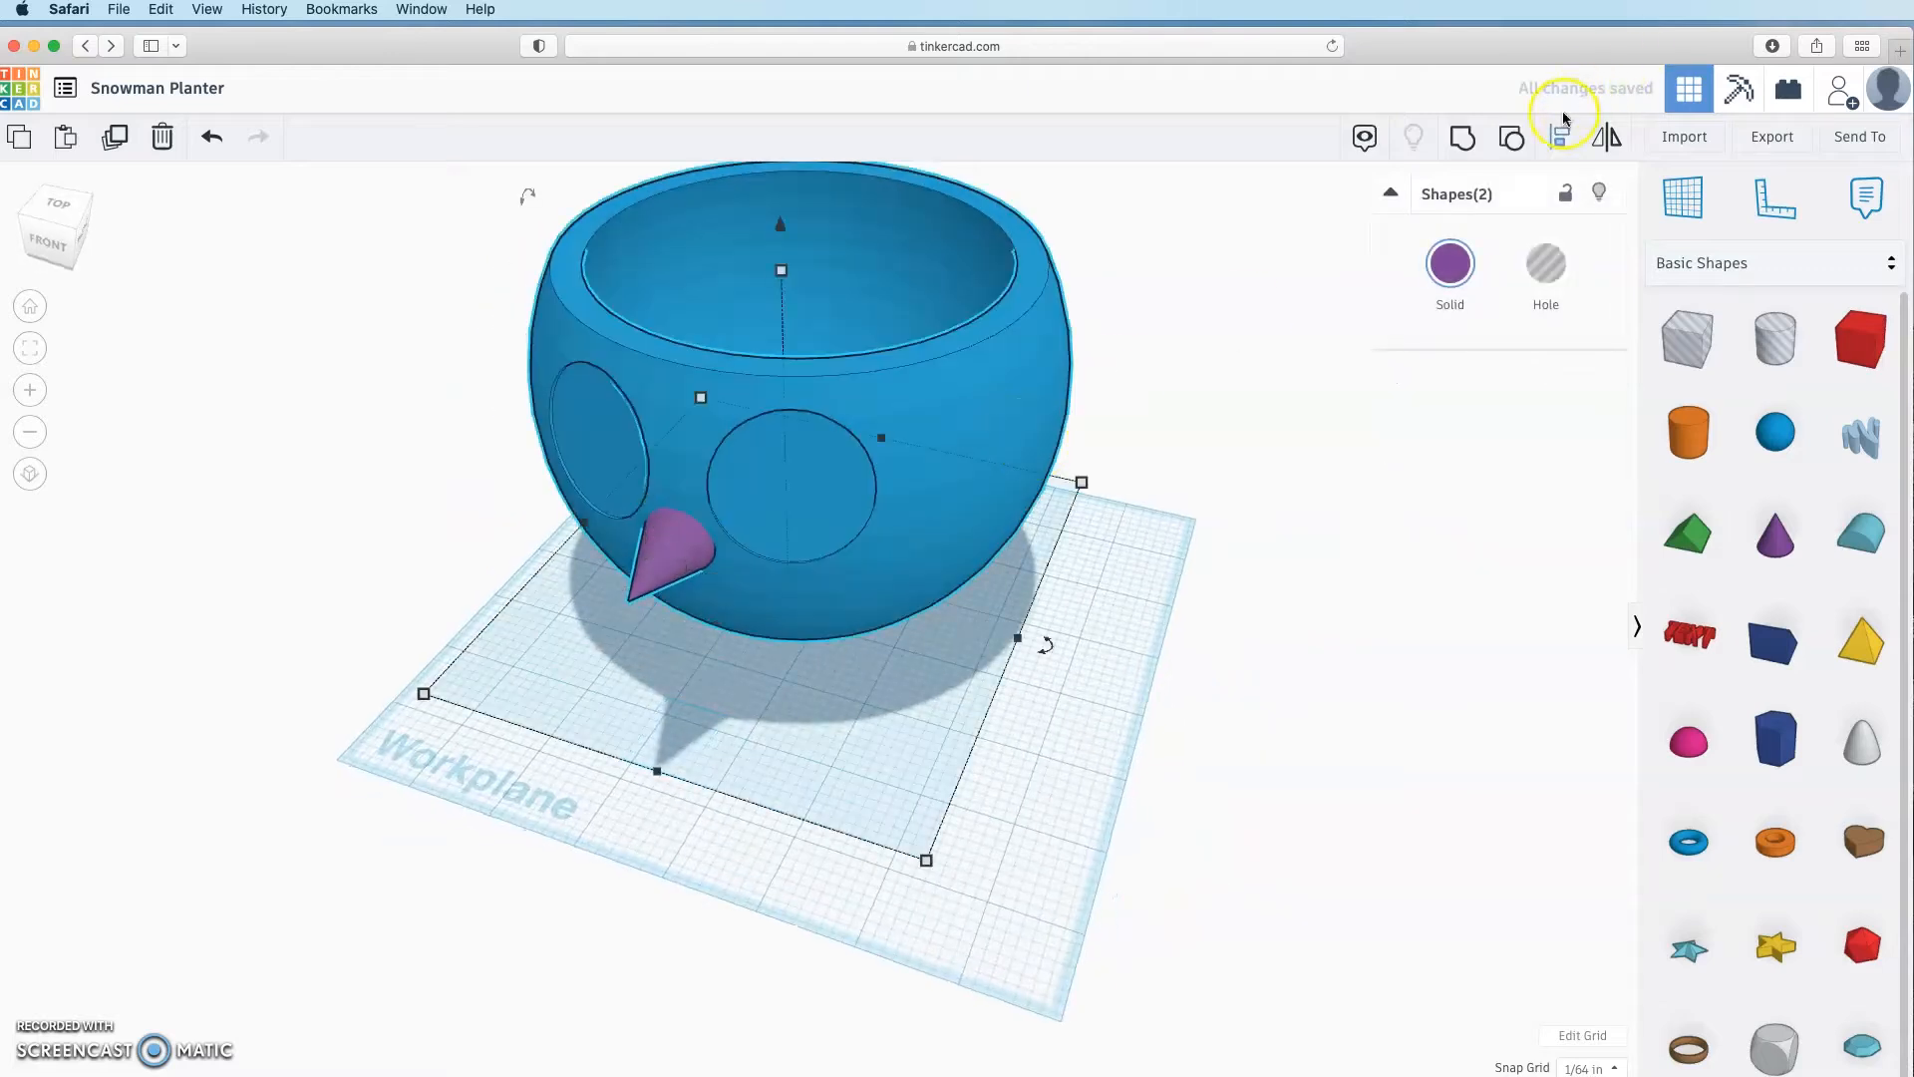
Step: Centre the cone on the bowl with Align and lower it slightly
left_click(1578, 143)
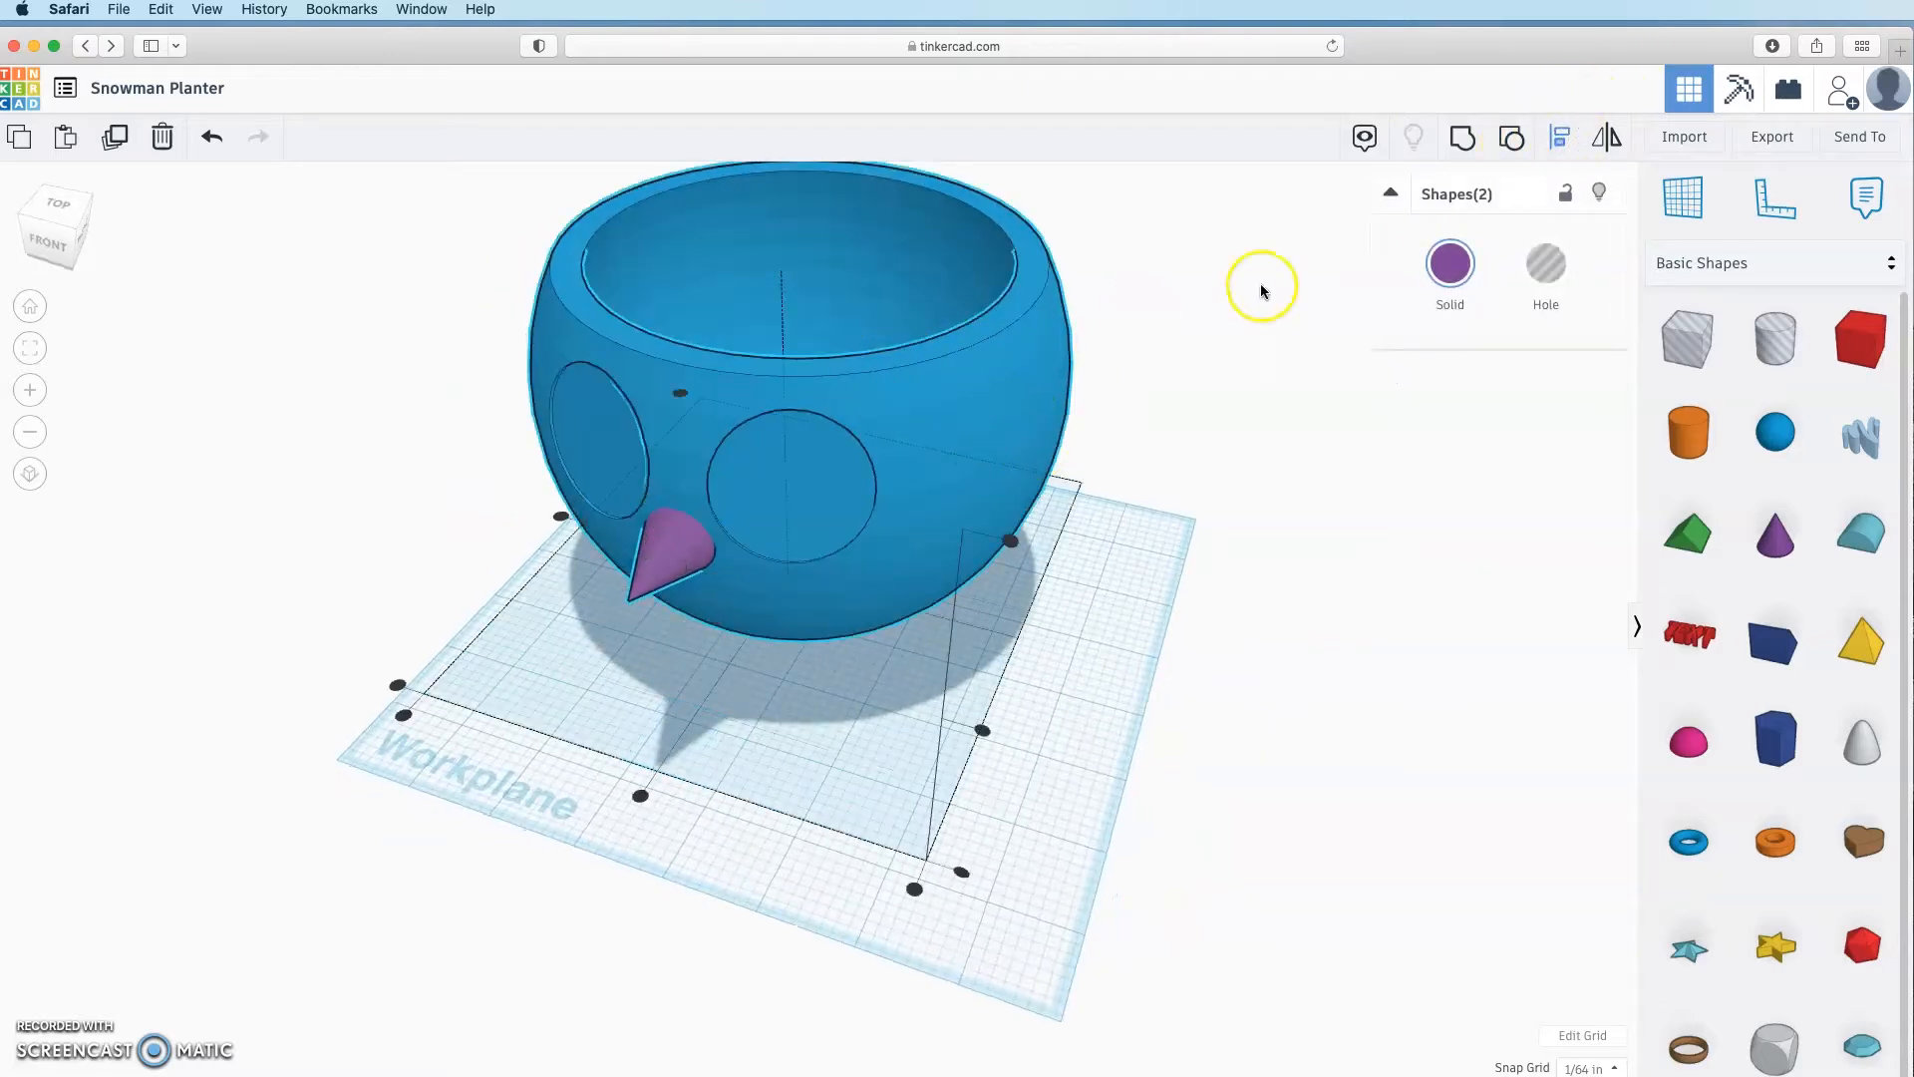
left_click(957, 374)
left_click(684, 734)
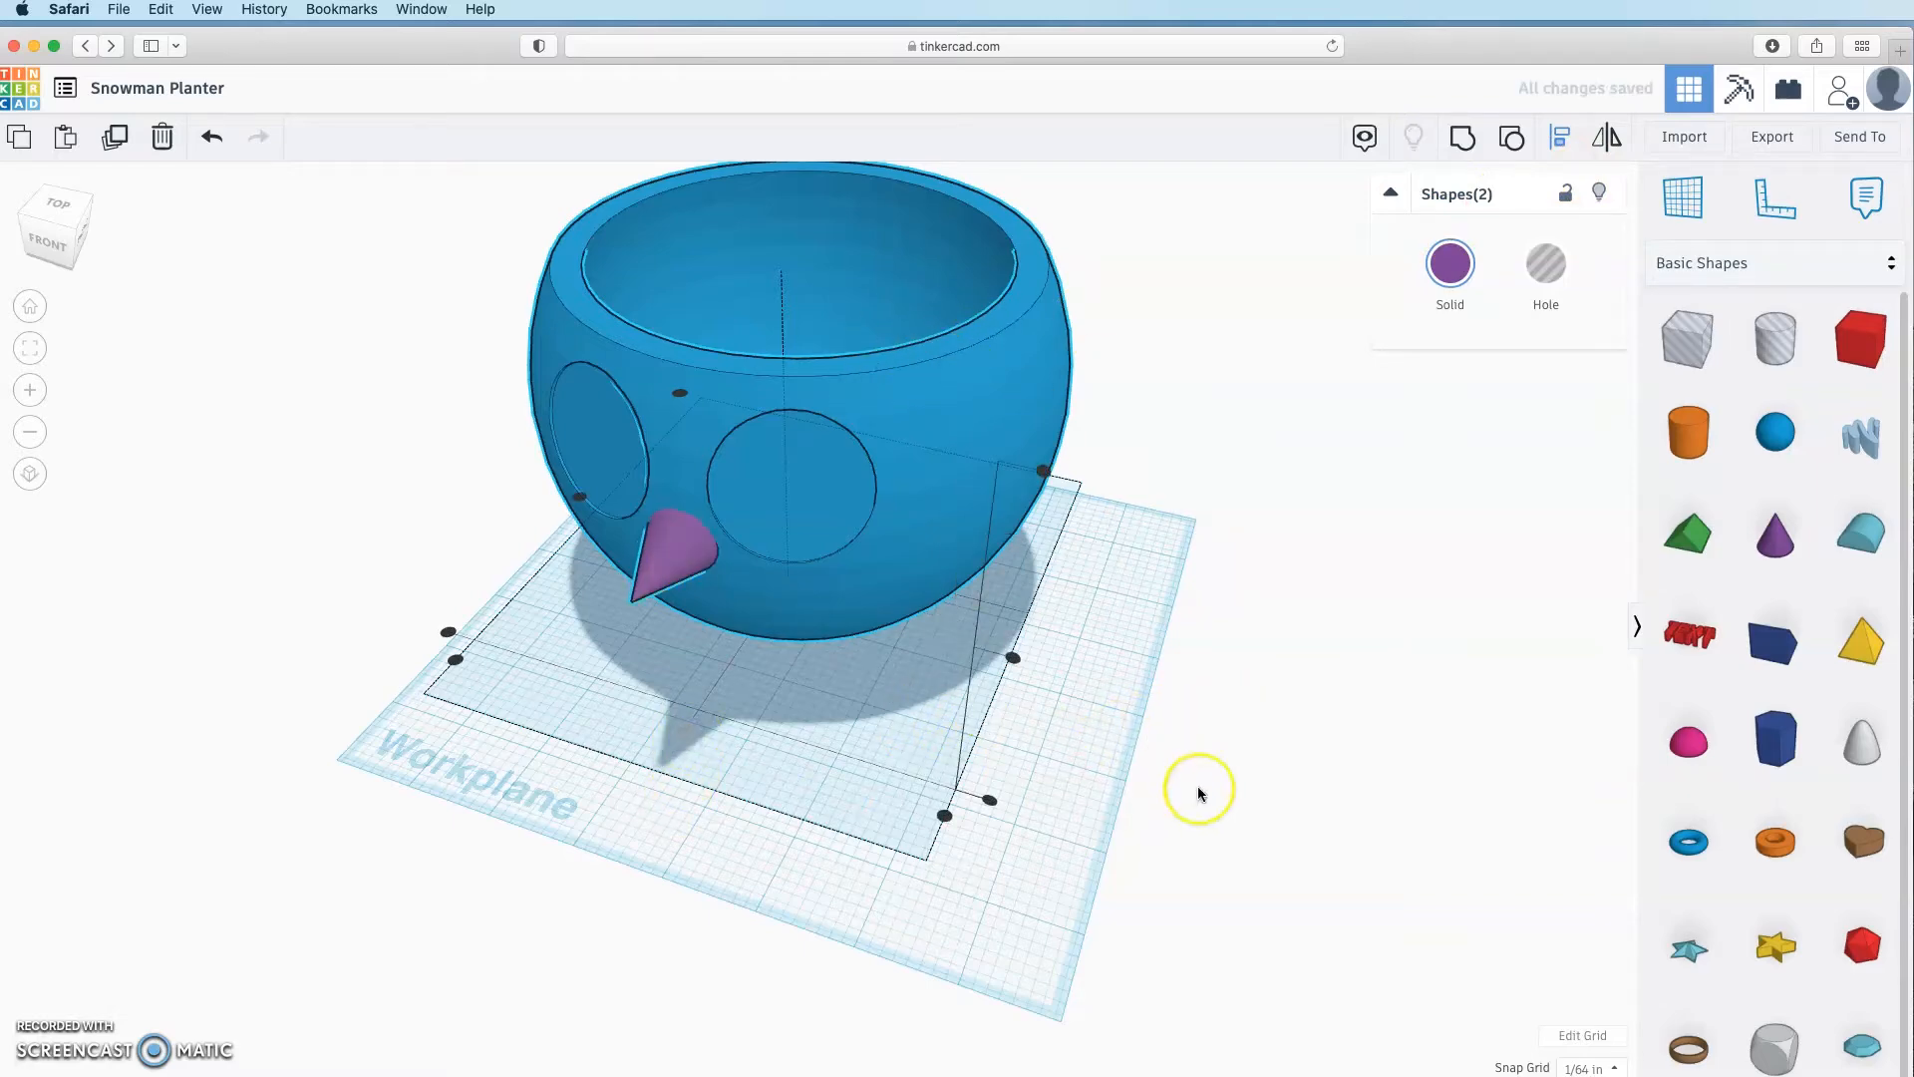
left_click(1198, 785)
right_click_drag(1185, 779, 1134, 729)
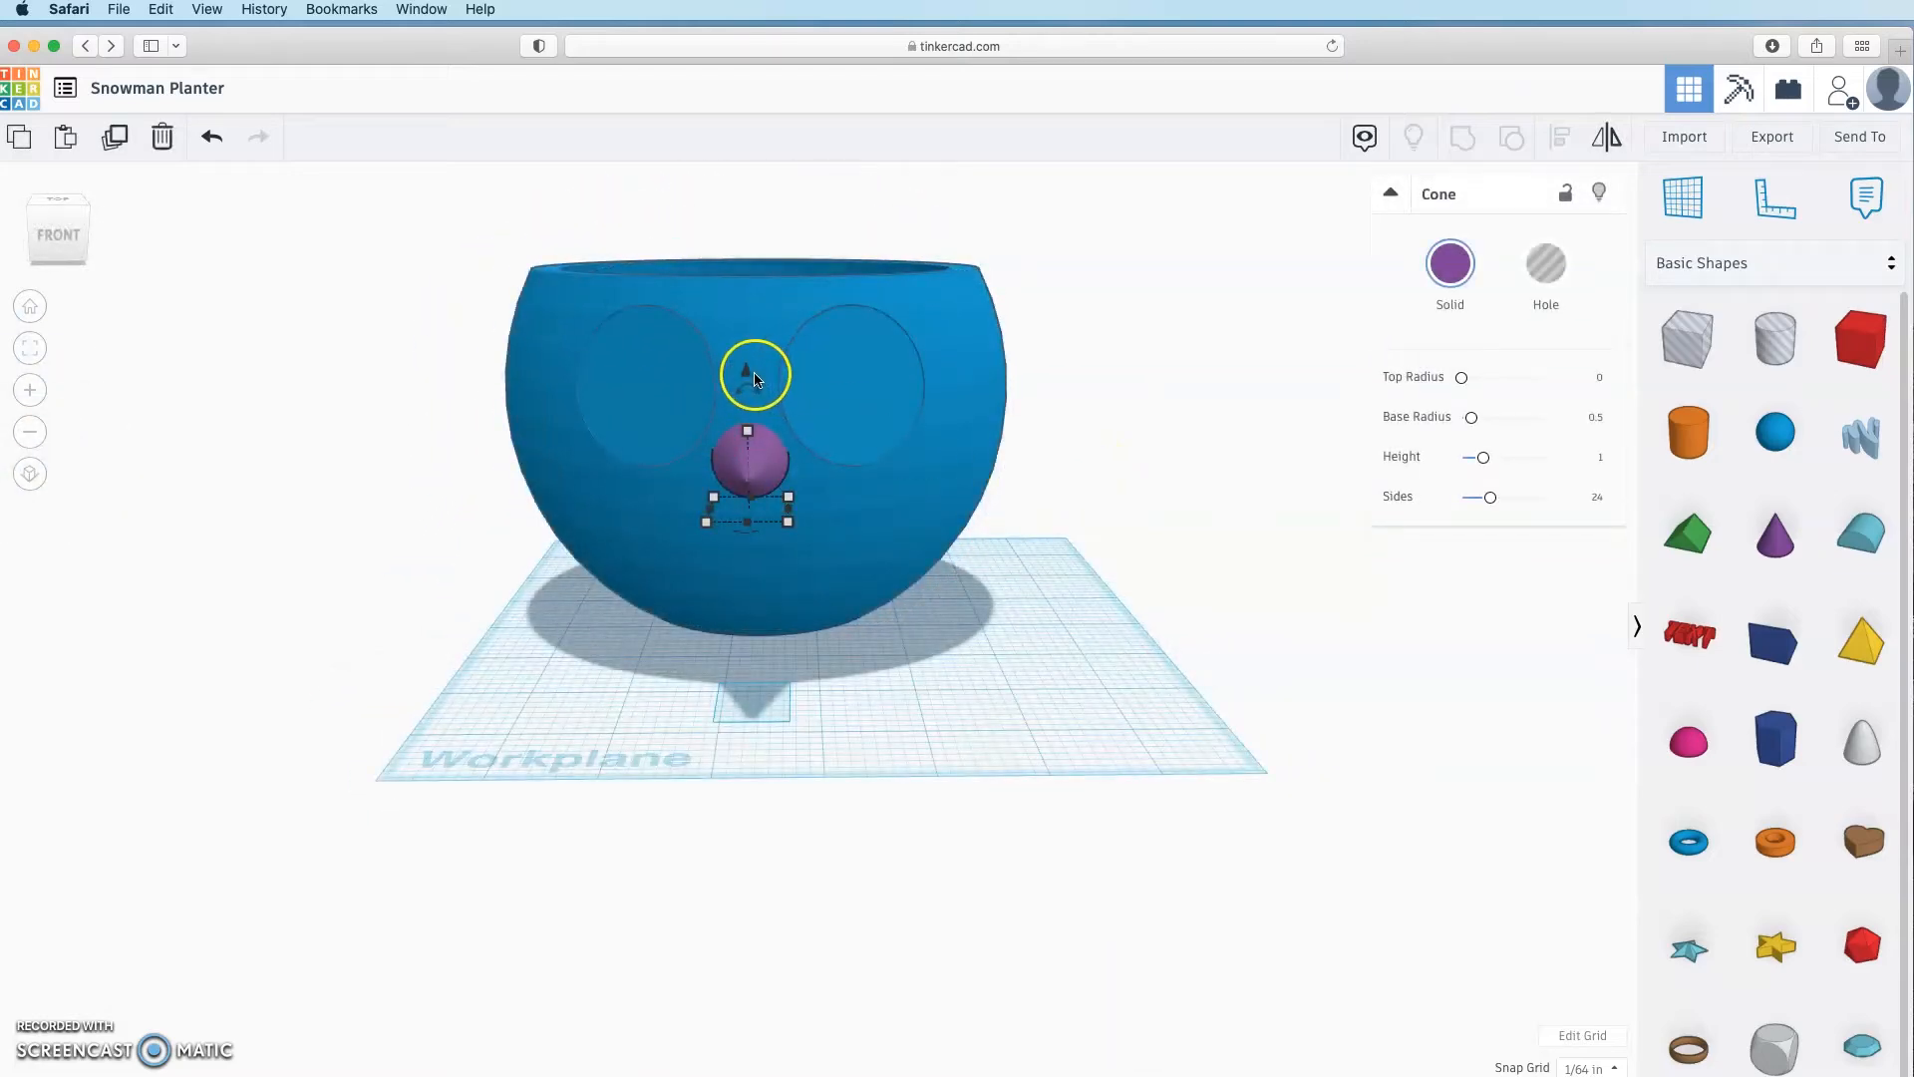
left_click_drag(748, 372, 747, 384)
left_click(969, 623)
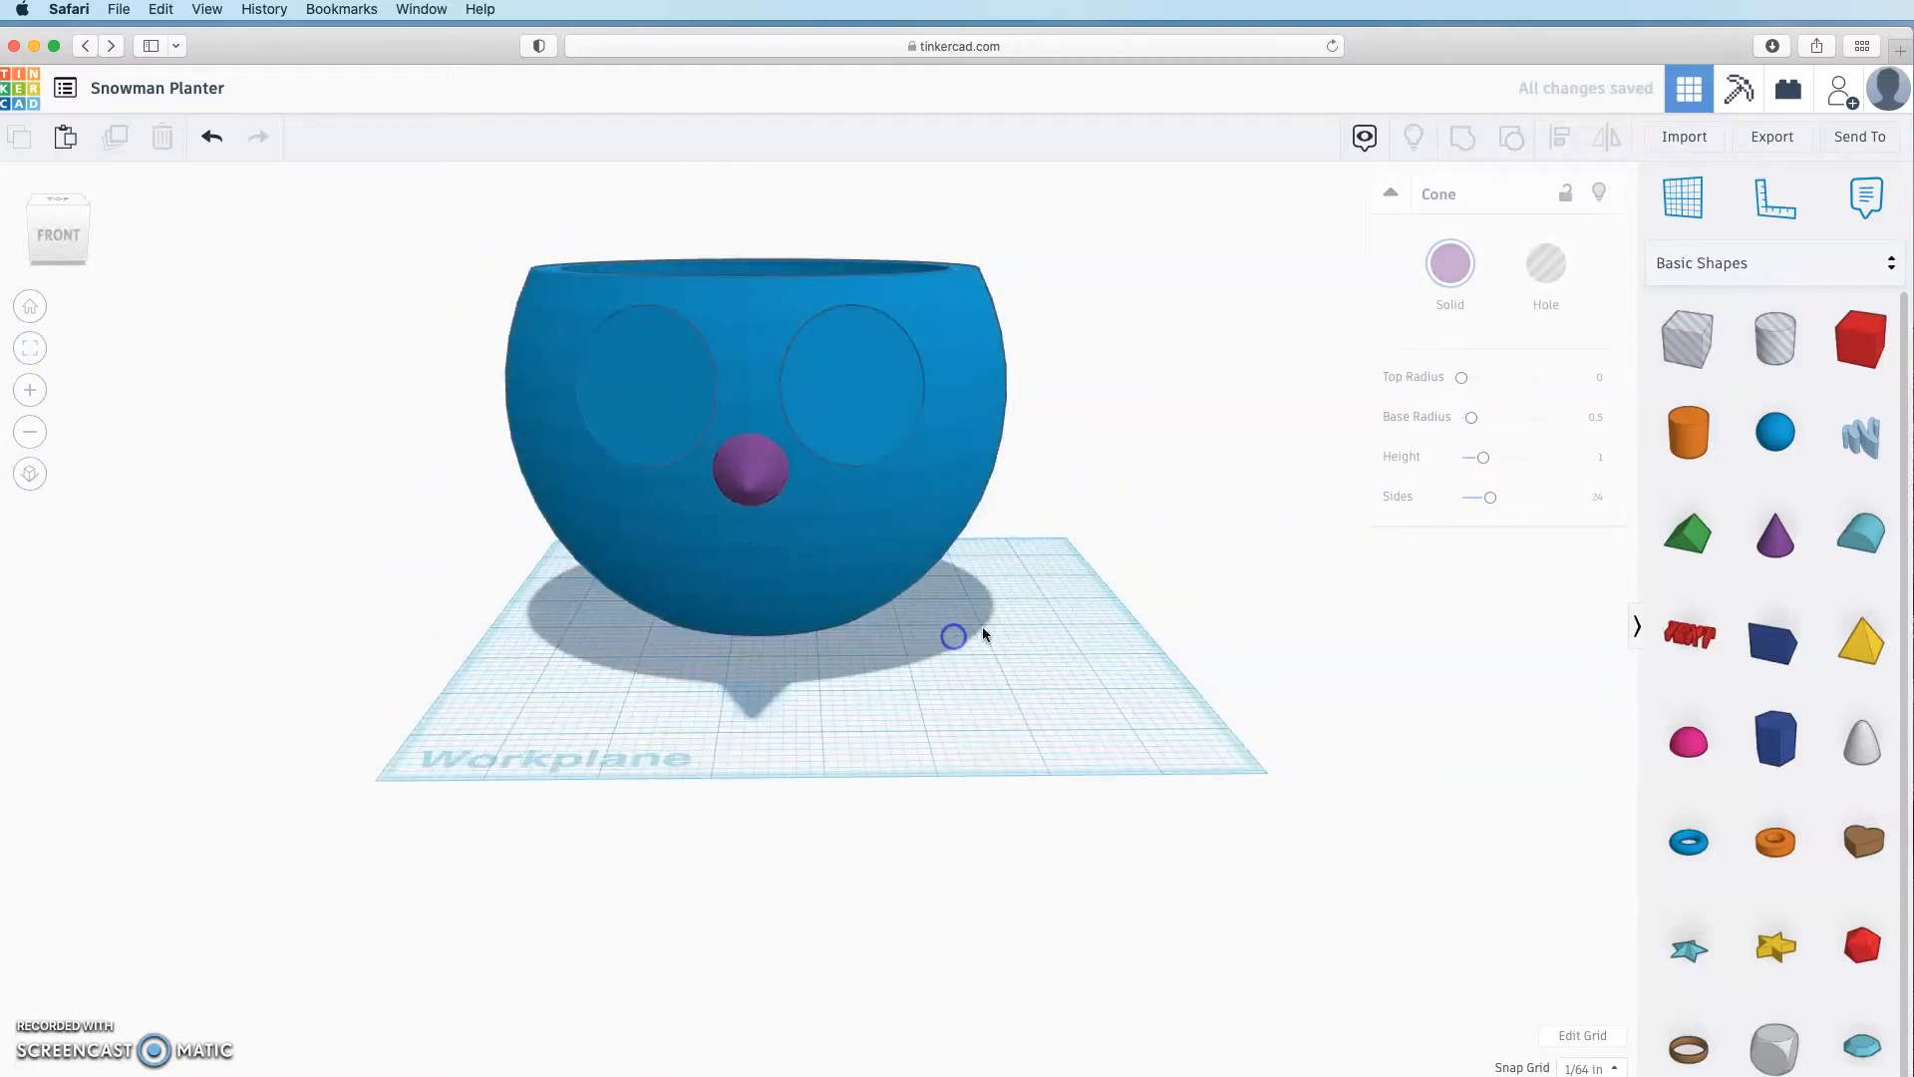
Step: Tilt the cone nose about 10° and nudge it closer to the bowl
right_click_drag(983, 627, 588, 558)
left_click(630, 456)
right_click_drag(555, 496, 607, 607)
left_click_drag(572, 392, 452, 325)
scroll(491, 439, "up", 3)
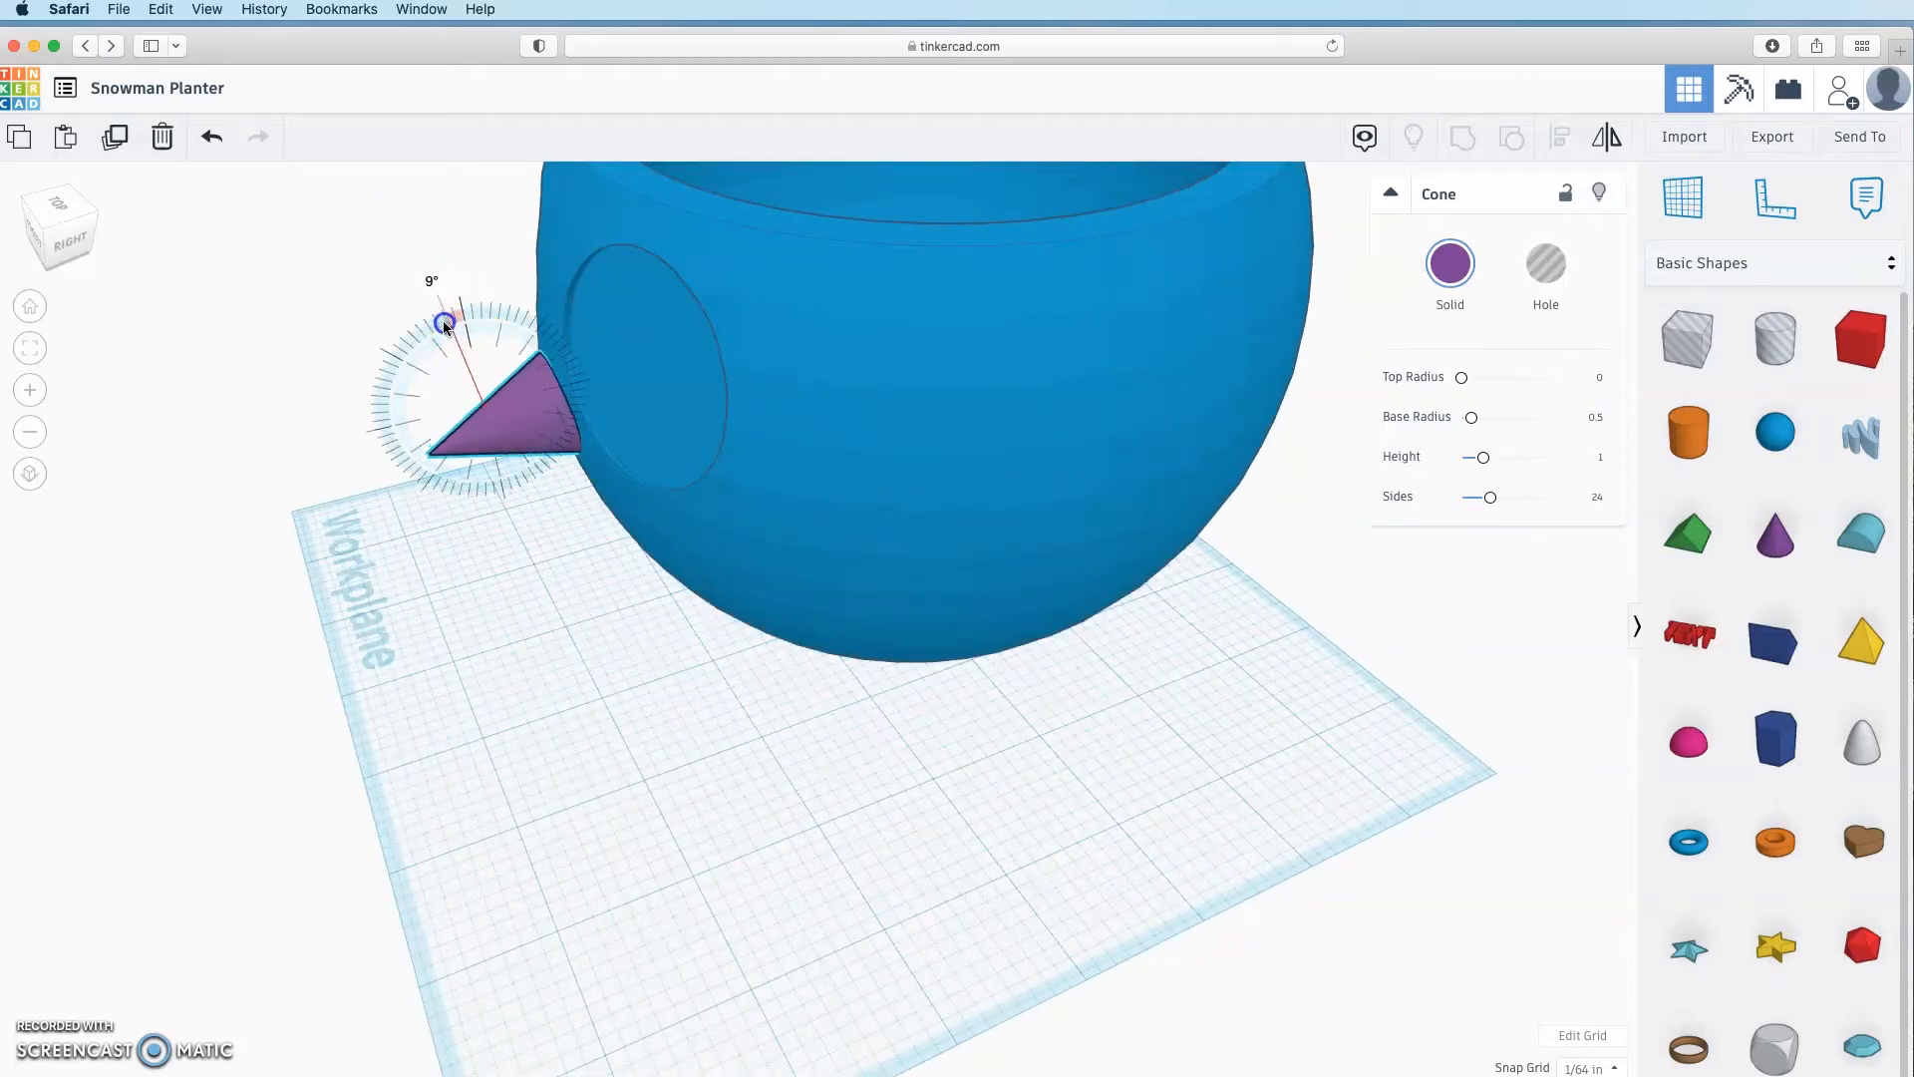
left_click_drag(444, 327, 444, 329)
left_click(638, 632)
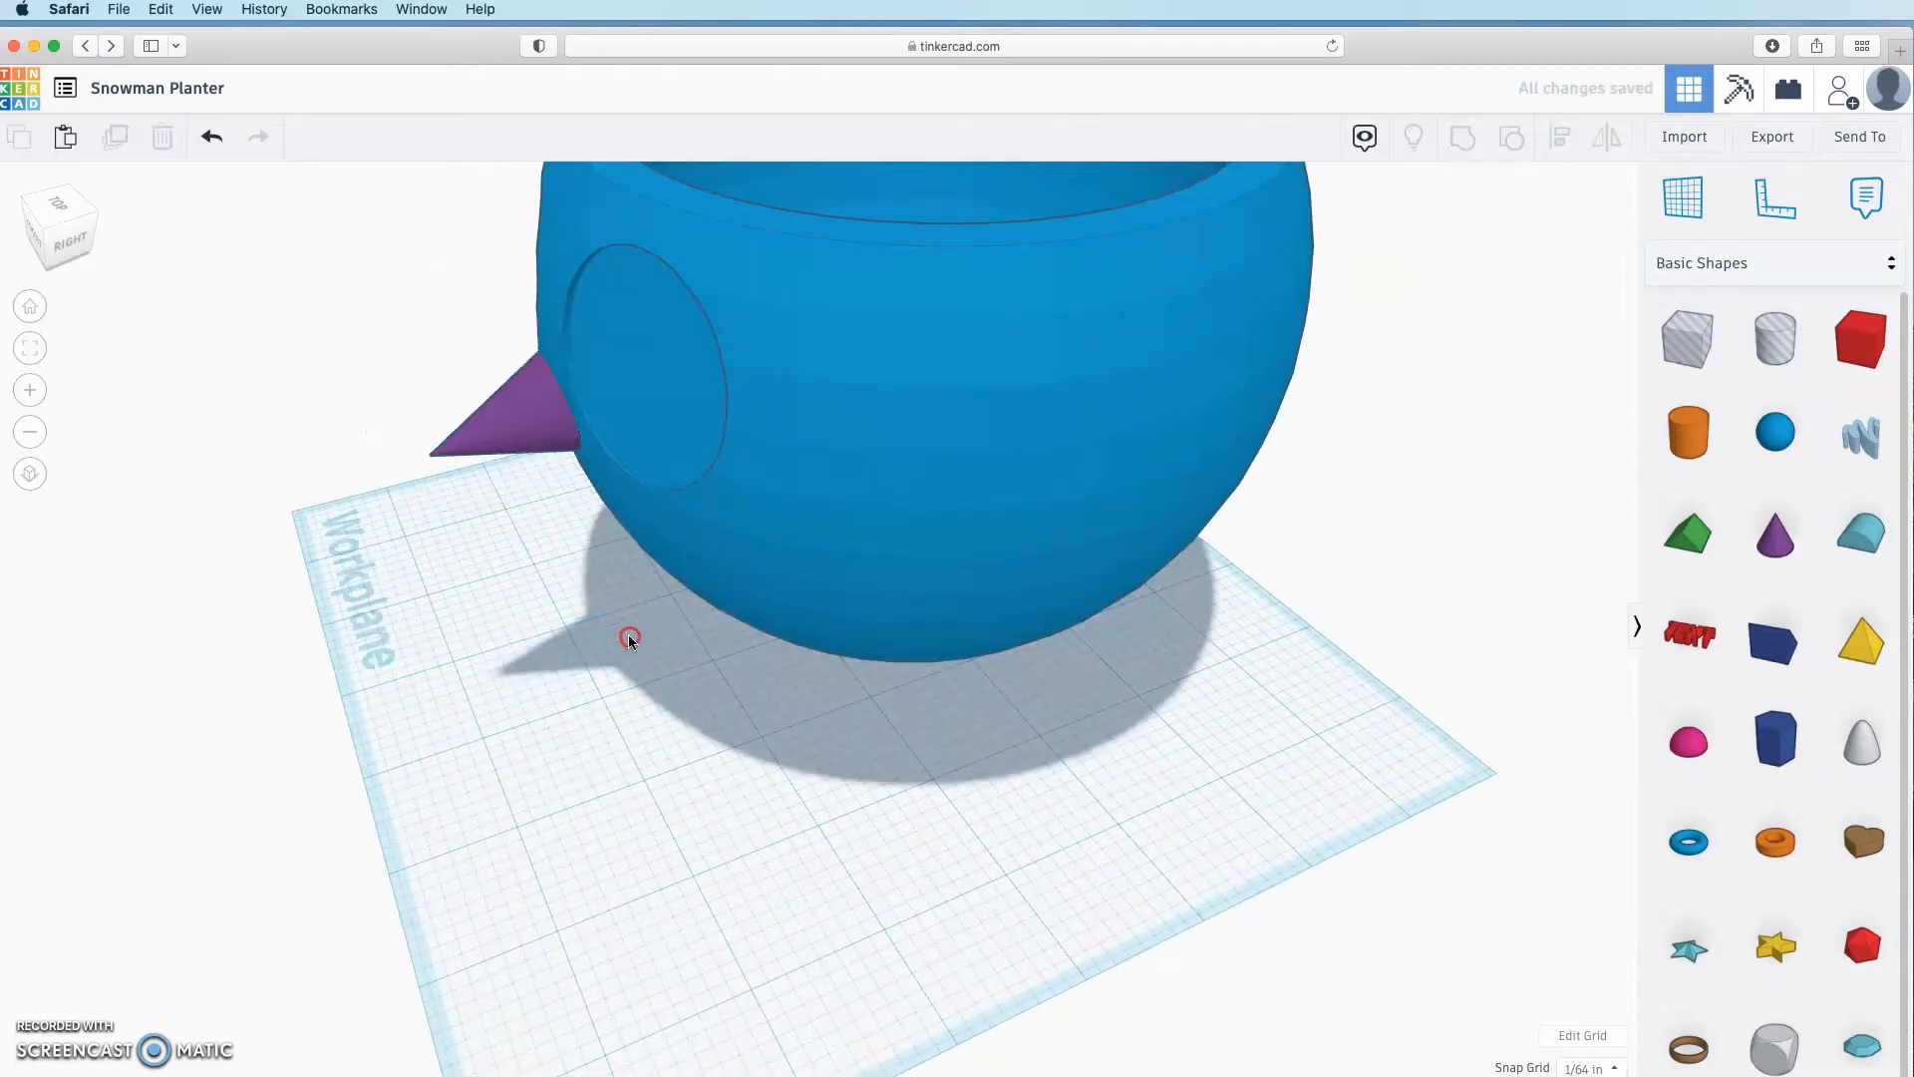
right_click_drag(628, 634, 628, 693)
left_click(503, 485)
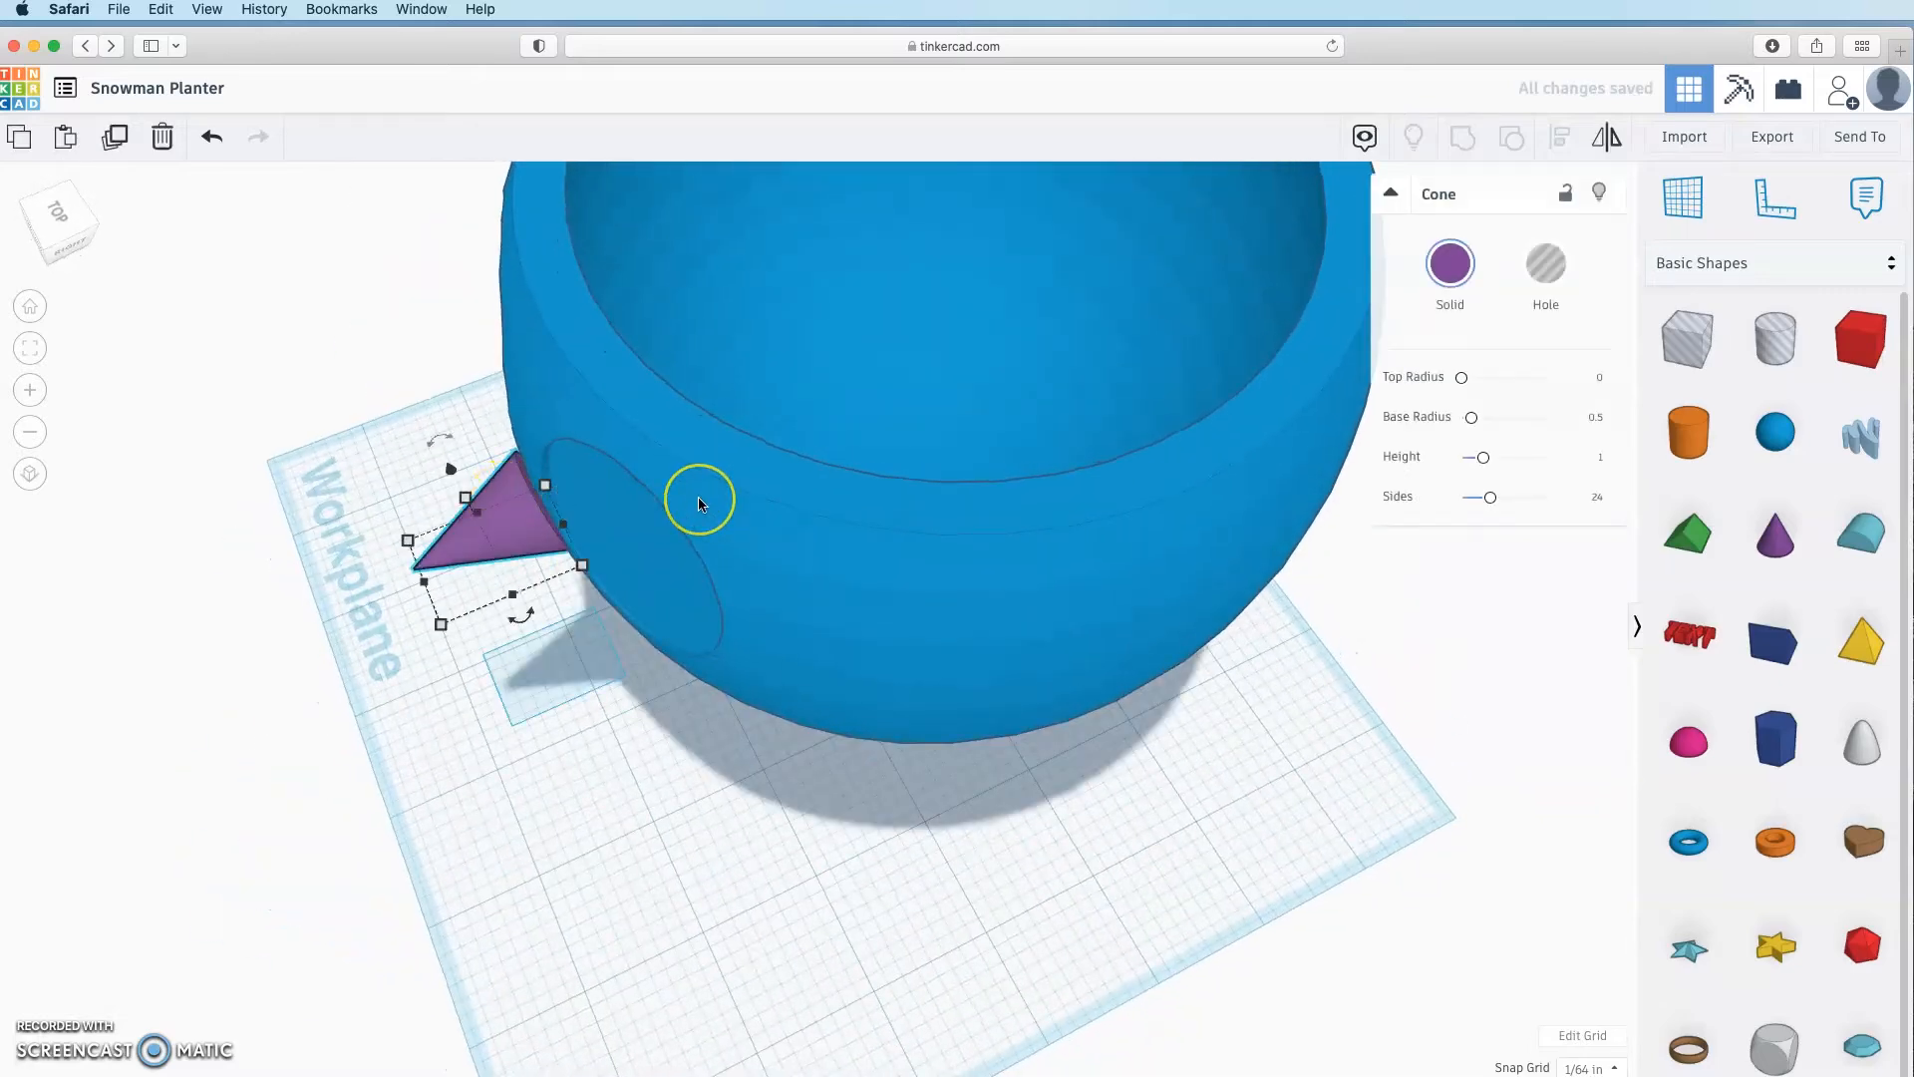
key("Right")
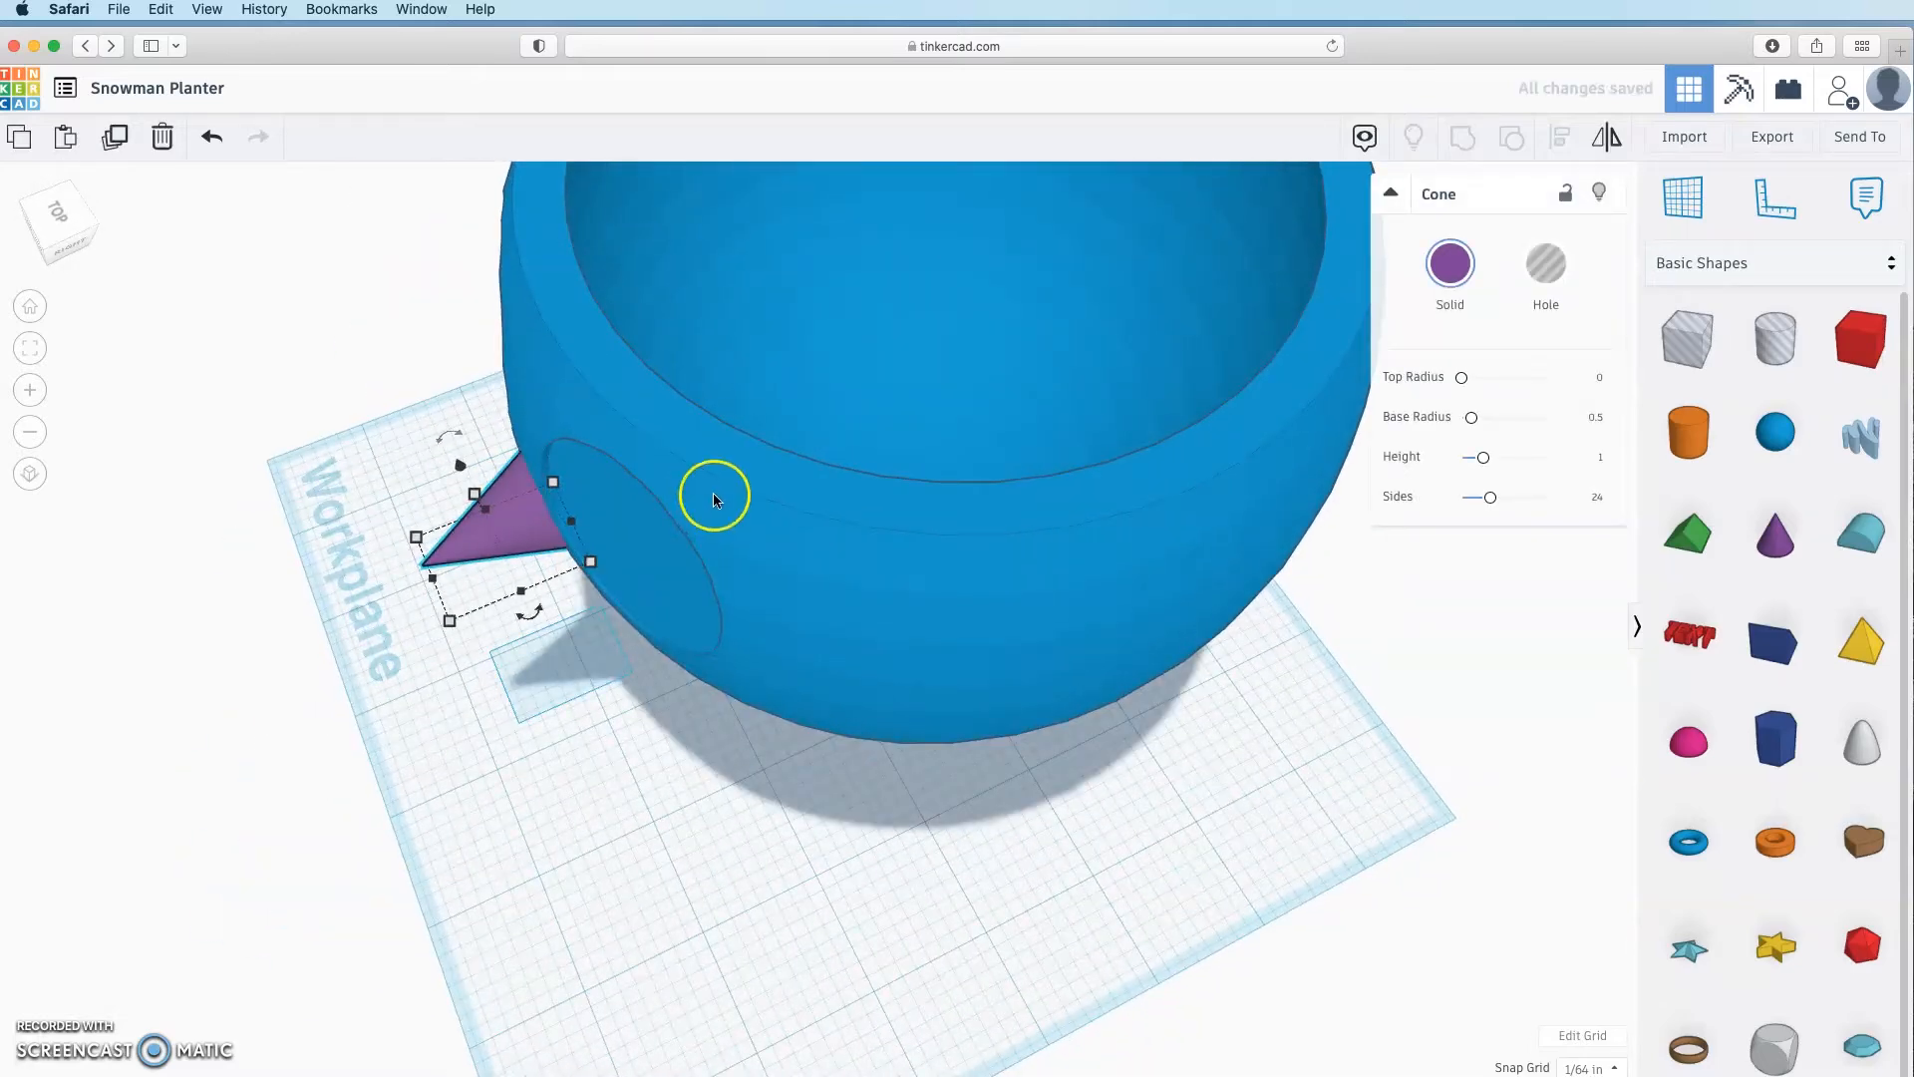
left_click(628, 695)
right_click_drag(628, 695, 868, 714)
Step: Drop a copy of the cone on the workplane's left and ungroup the bowl
left_click(626, 528)
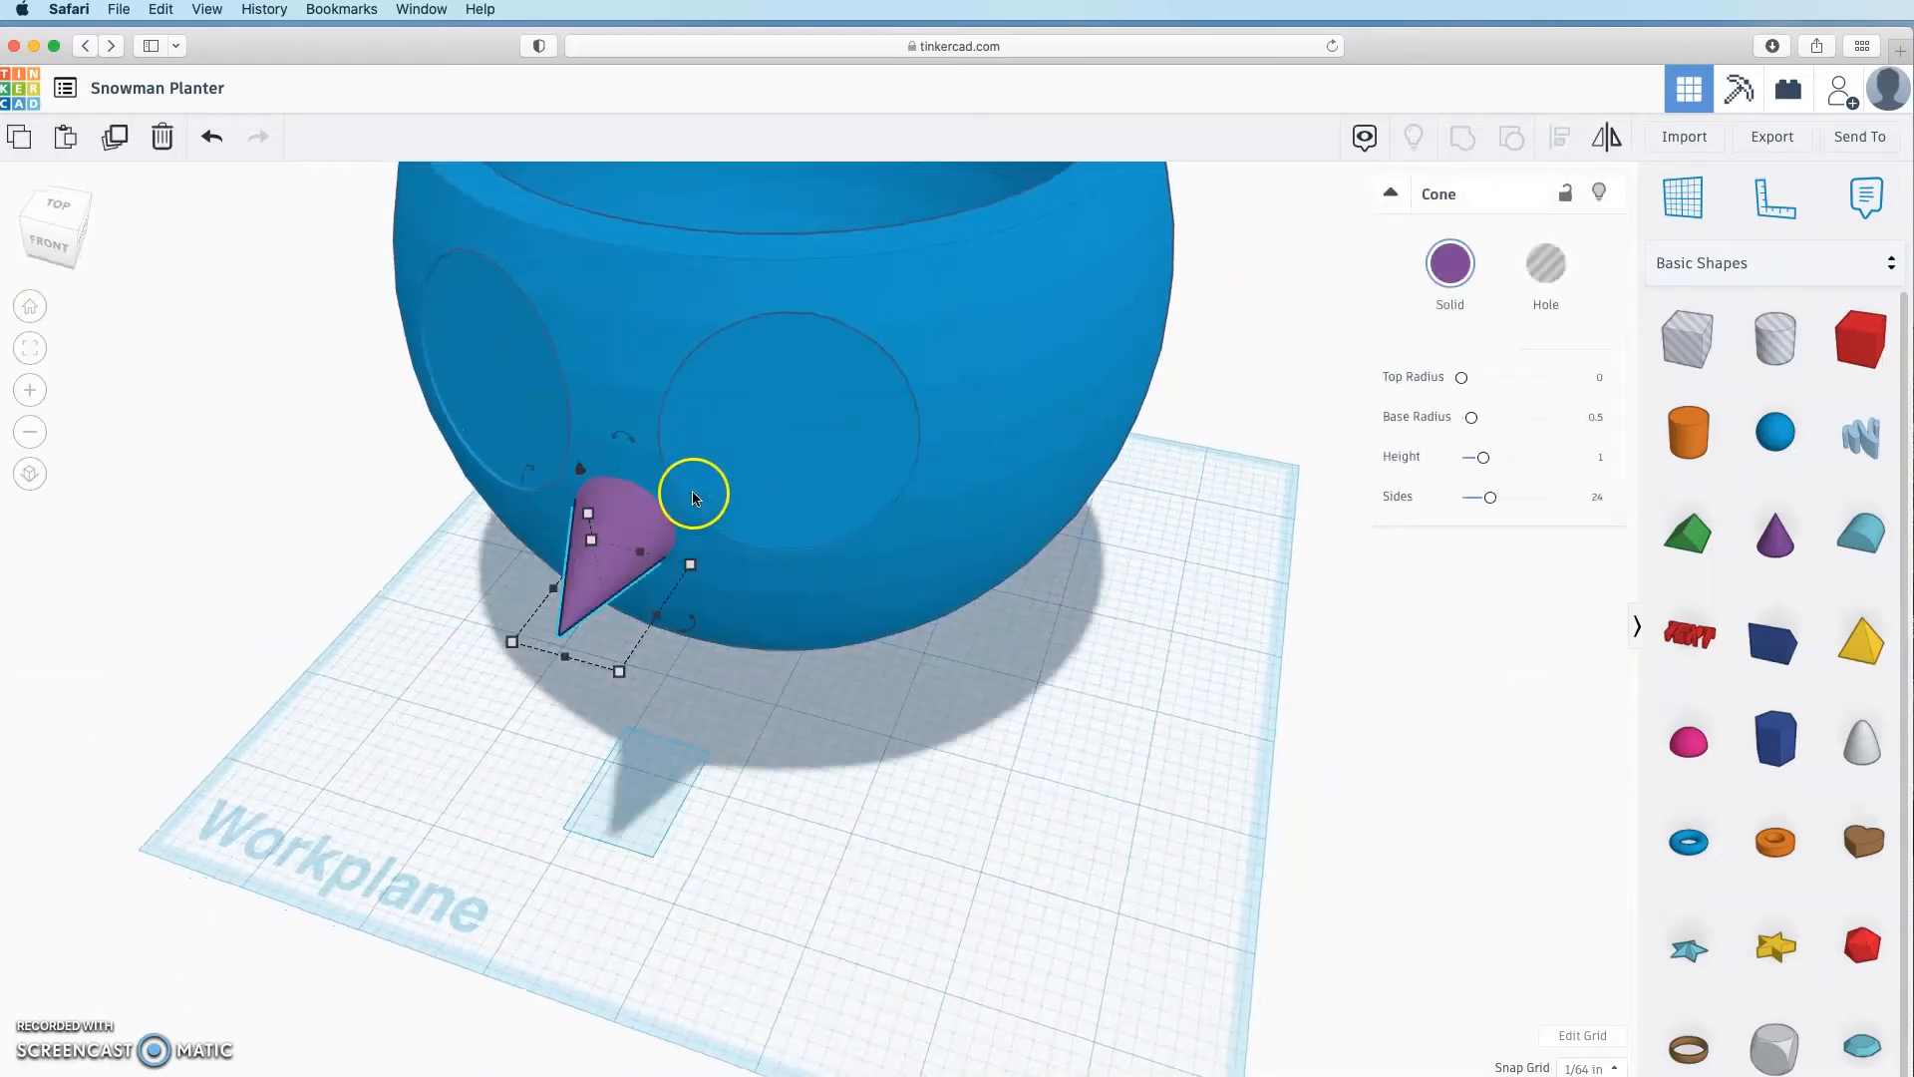
left_click_drag(628, 534, 274, 698)
left_click(1019, 351)
left_click(1514, 138)
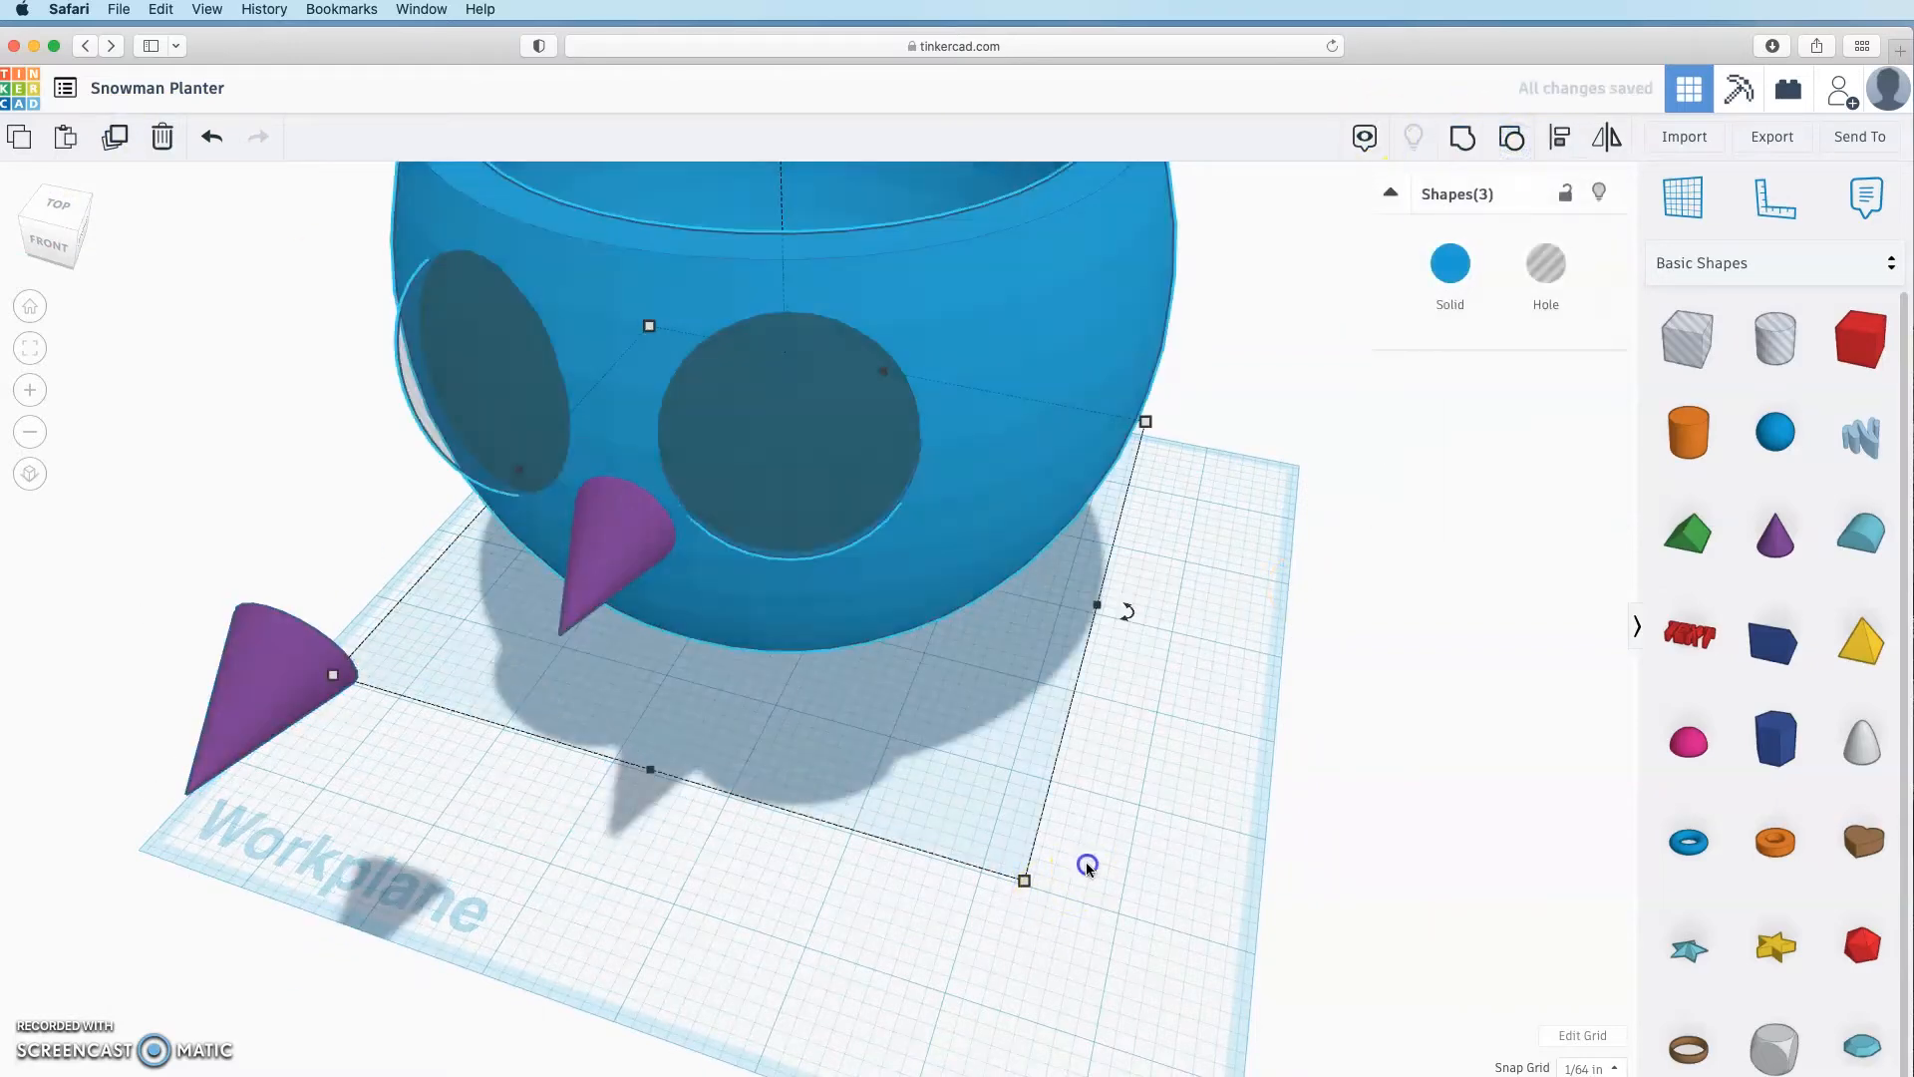
Step: Group the two eye holes and align them with the nose cone
left_click(1087, 863)
left_click(797, 436)
left_click(418, 389, "shift")
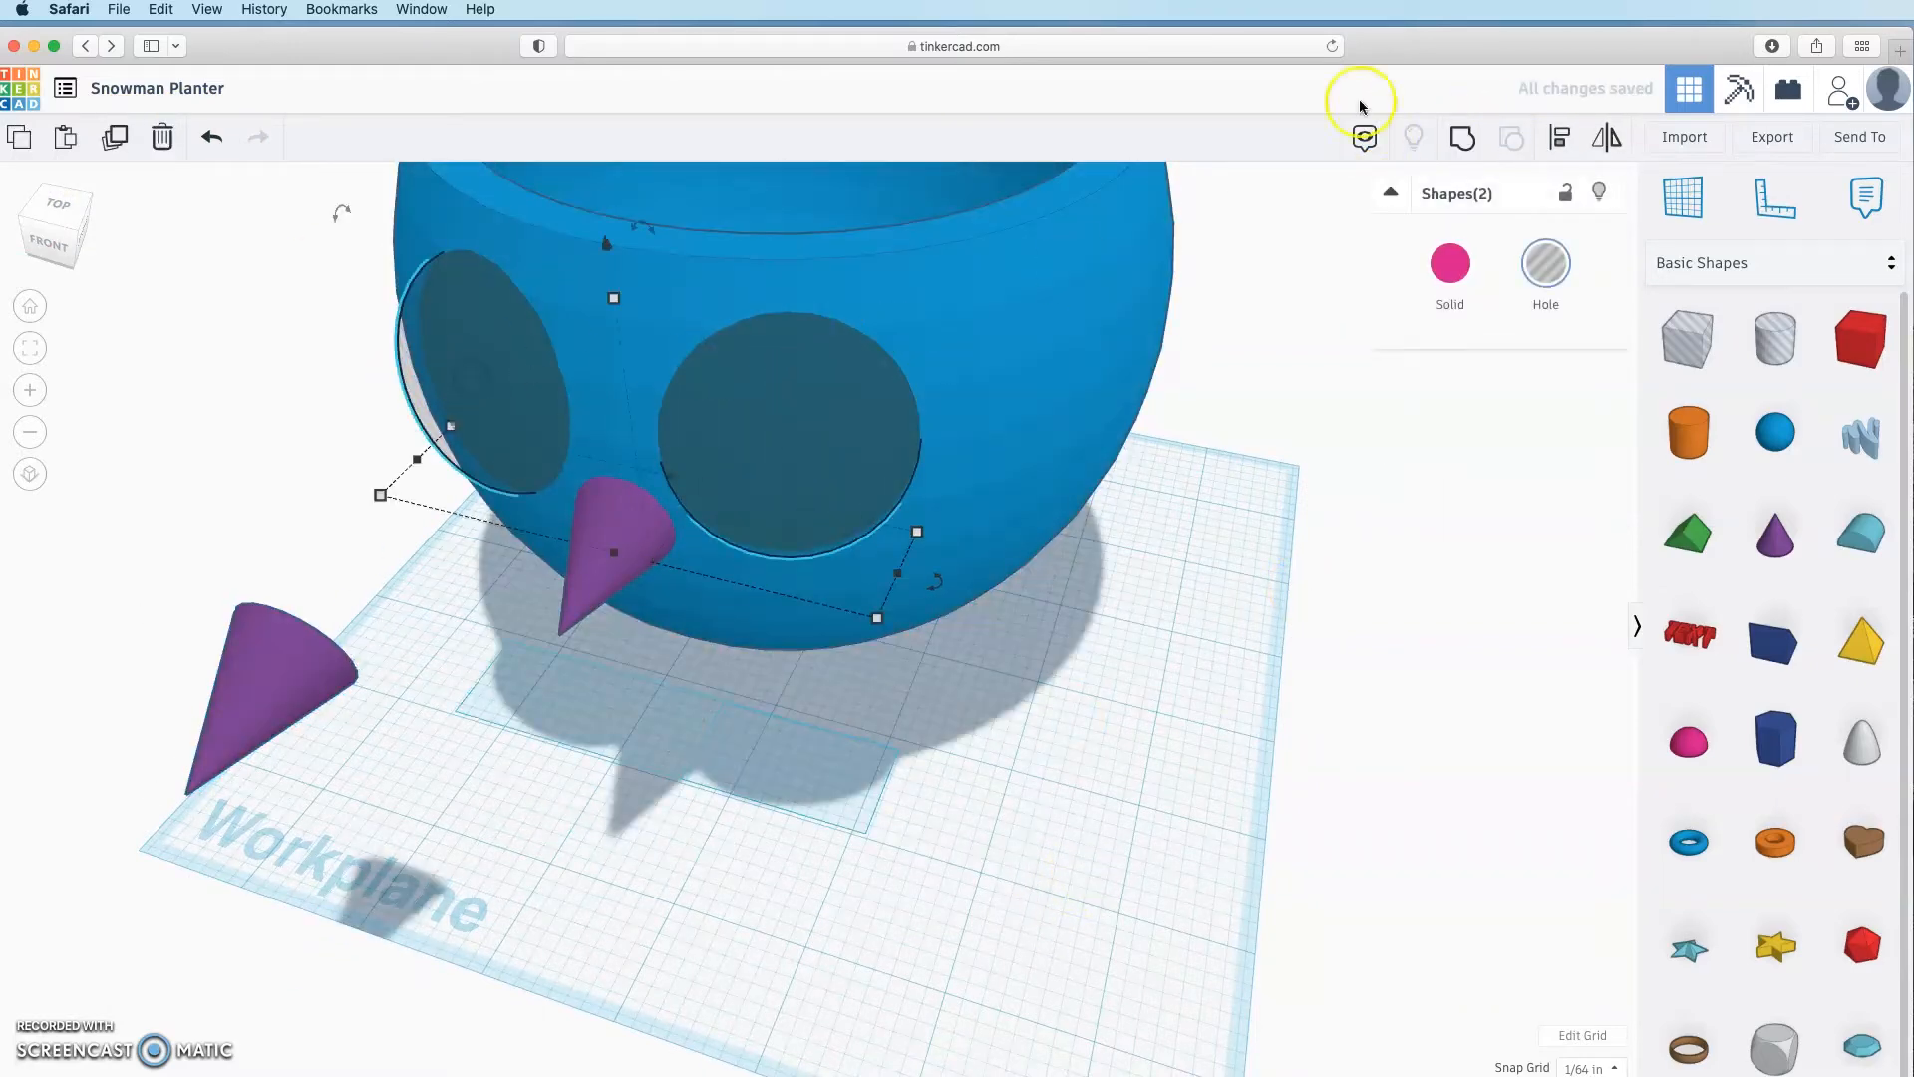
left_click(1463, 138)
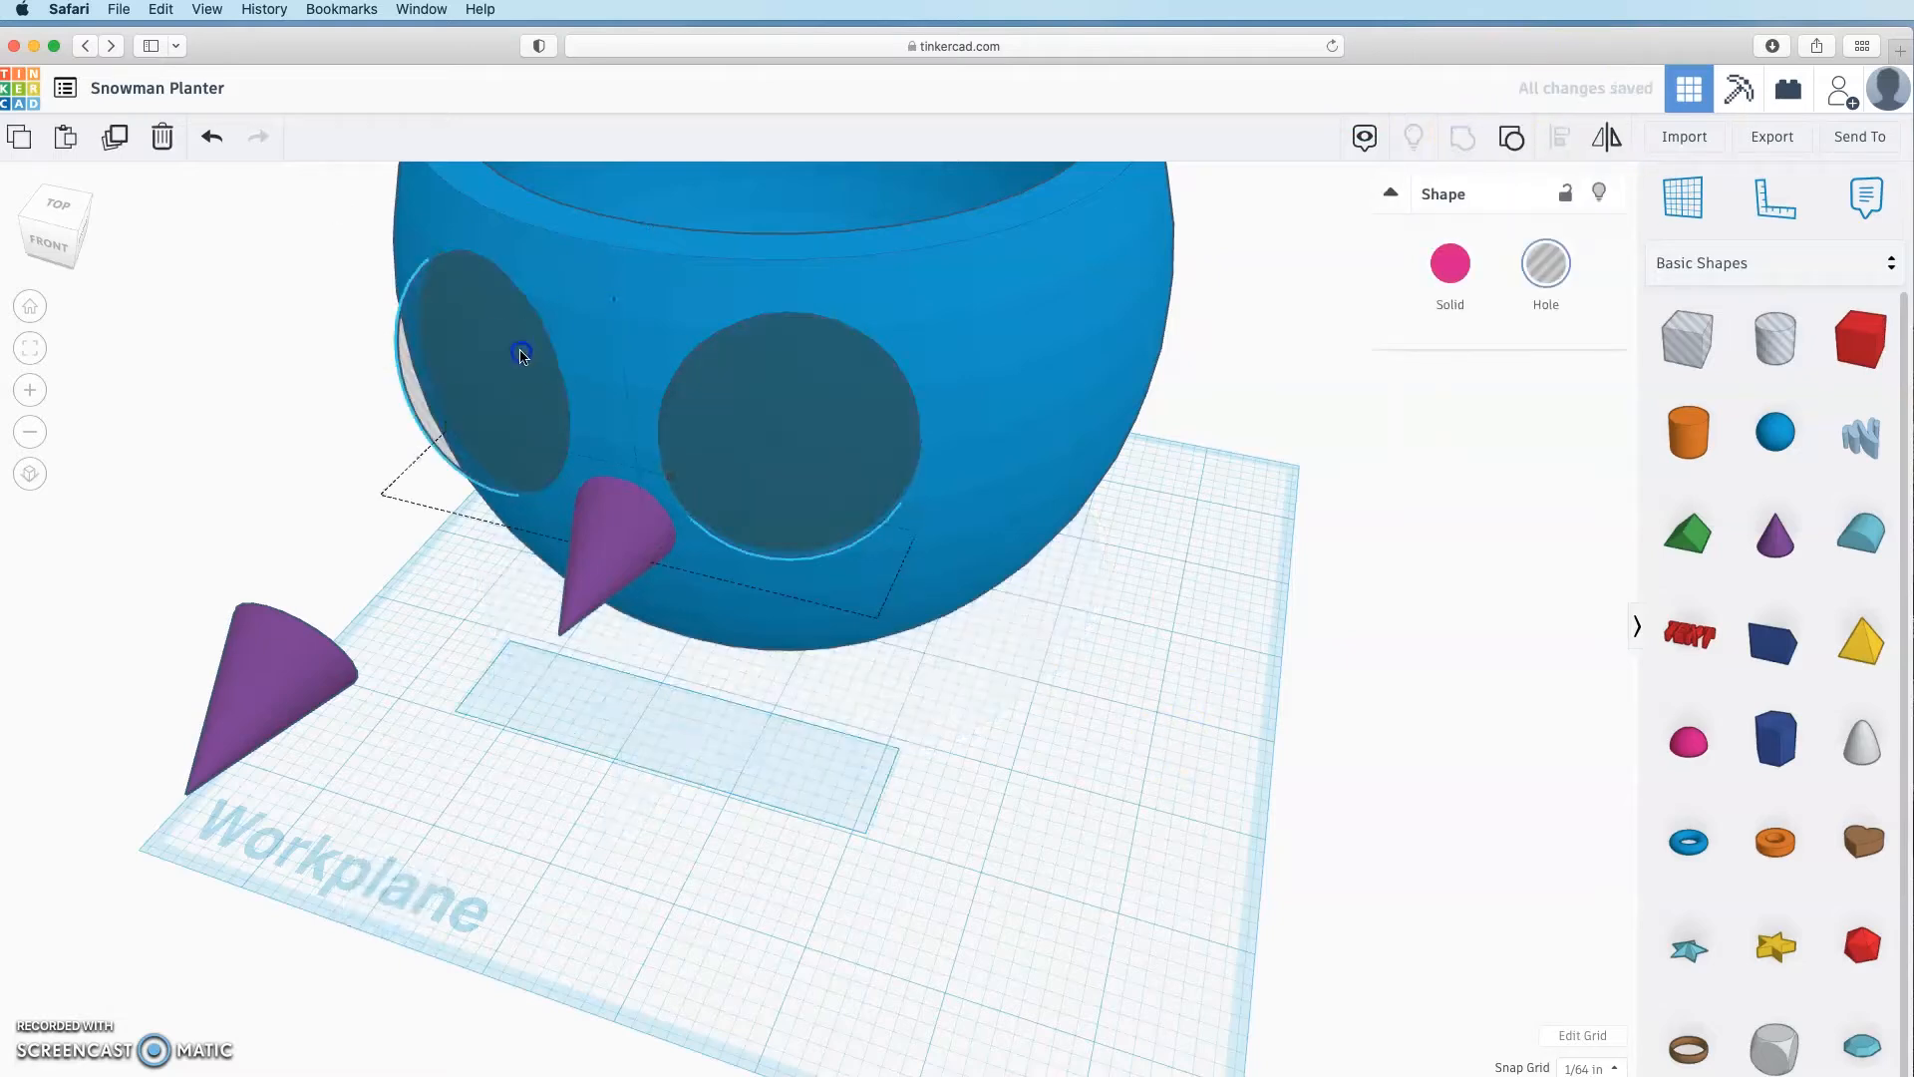
left_click(414, 454)
left_click(500, 377)
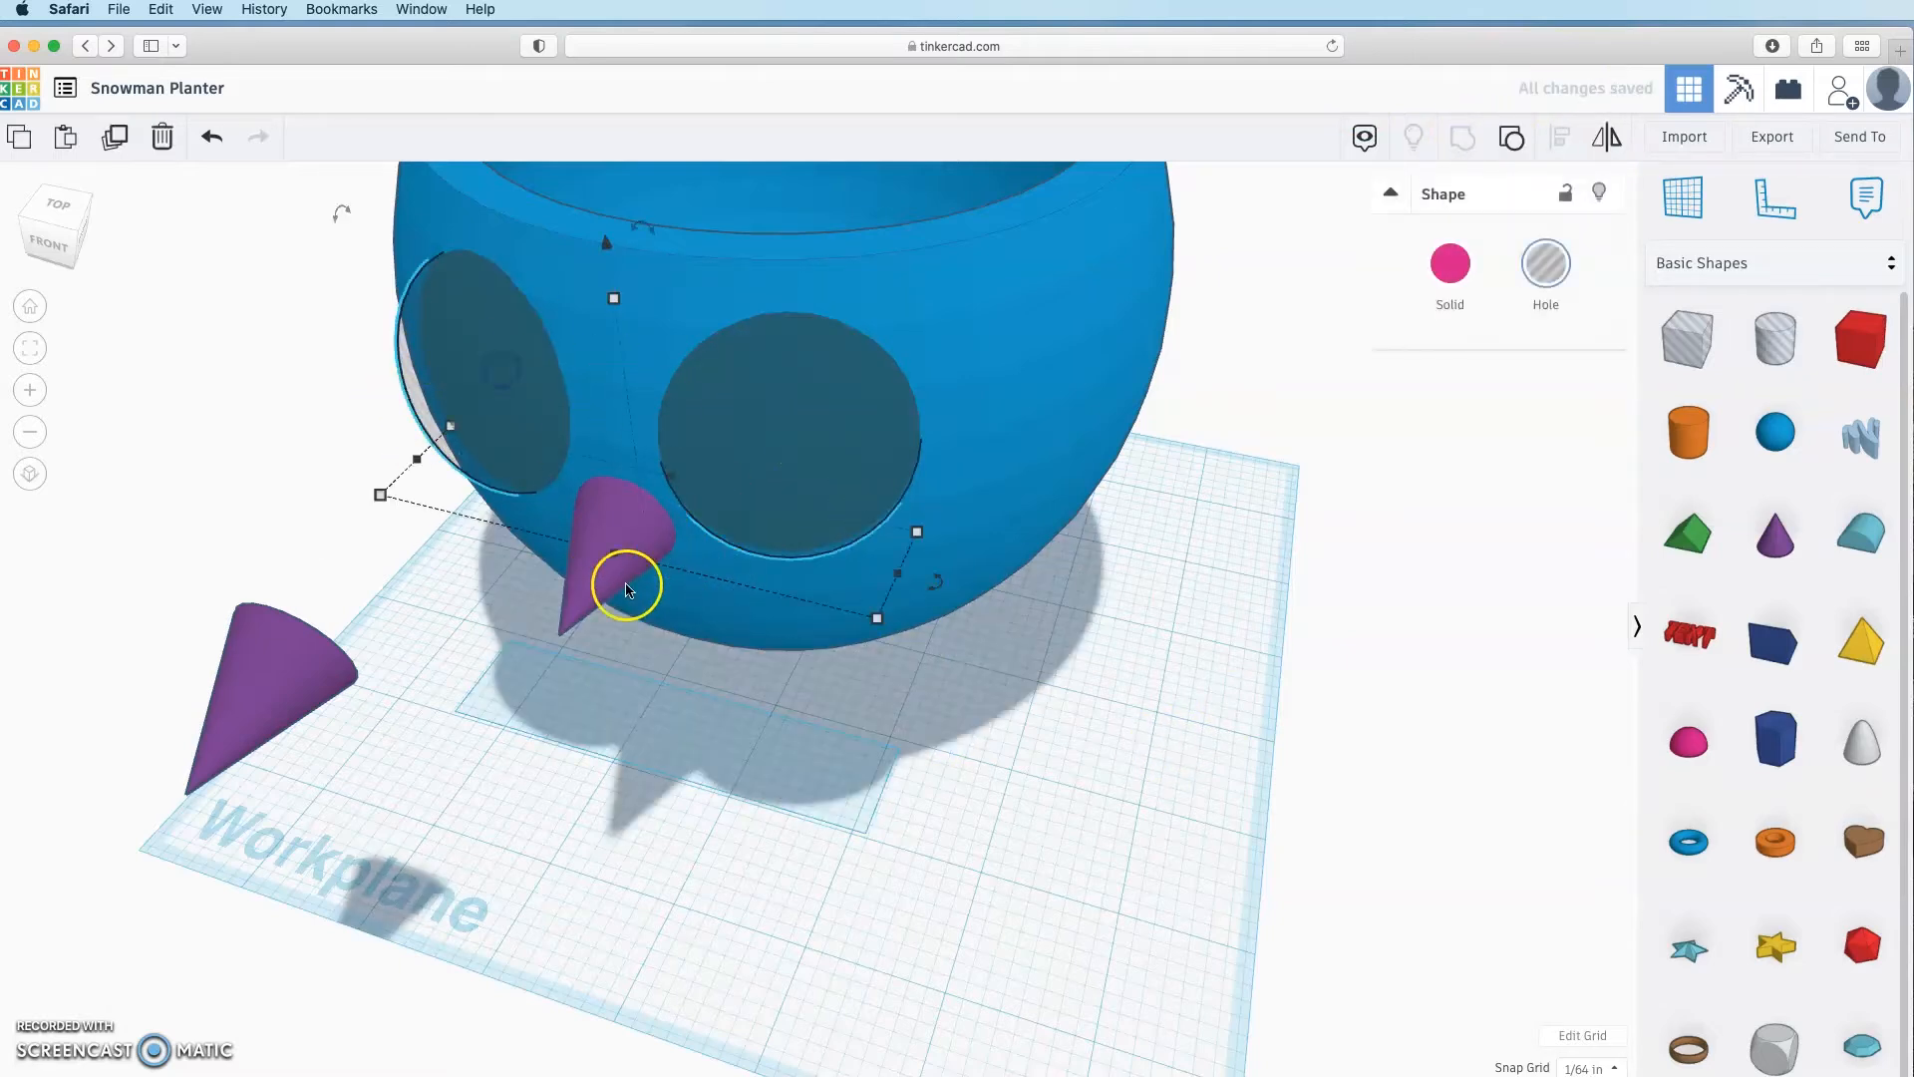
left_click(628, 574, "shift")
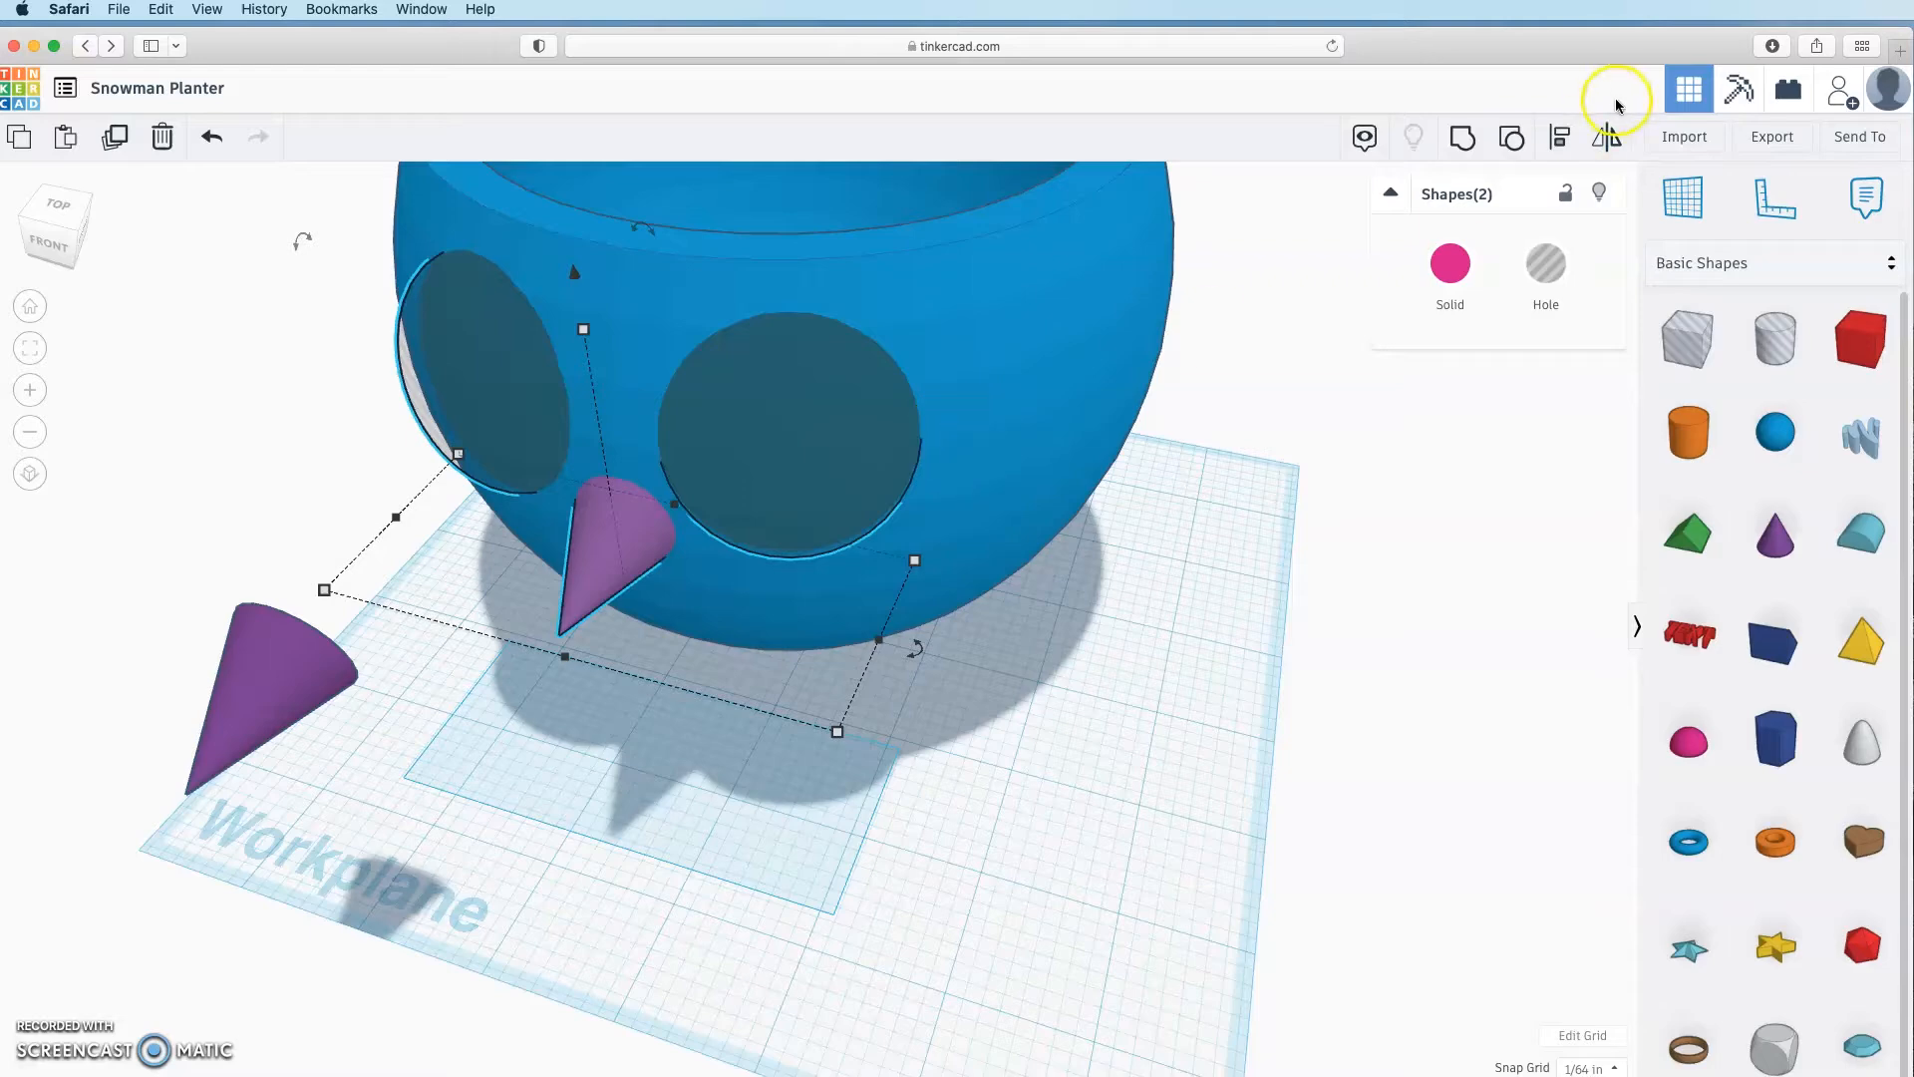
left_click(1560, 137)
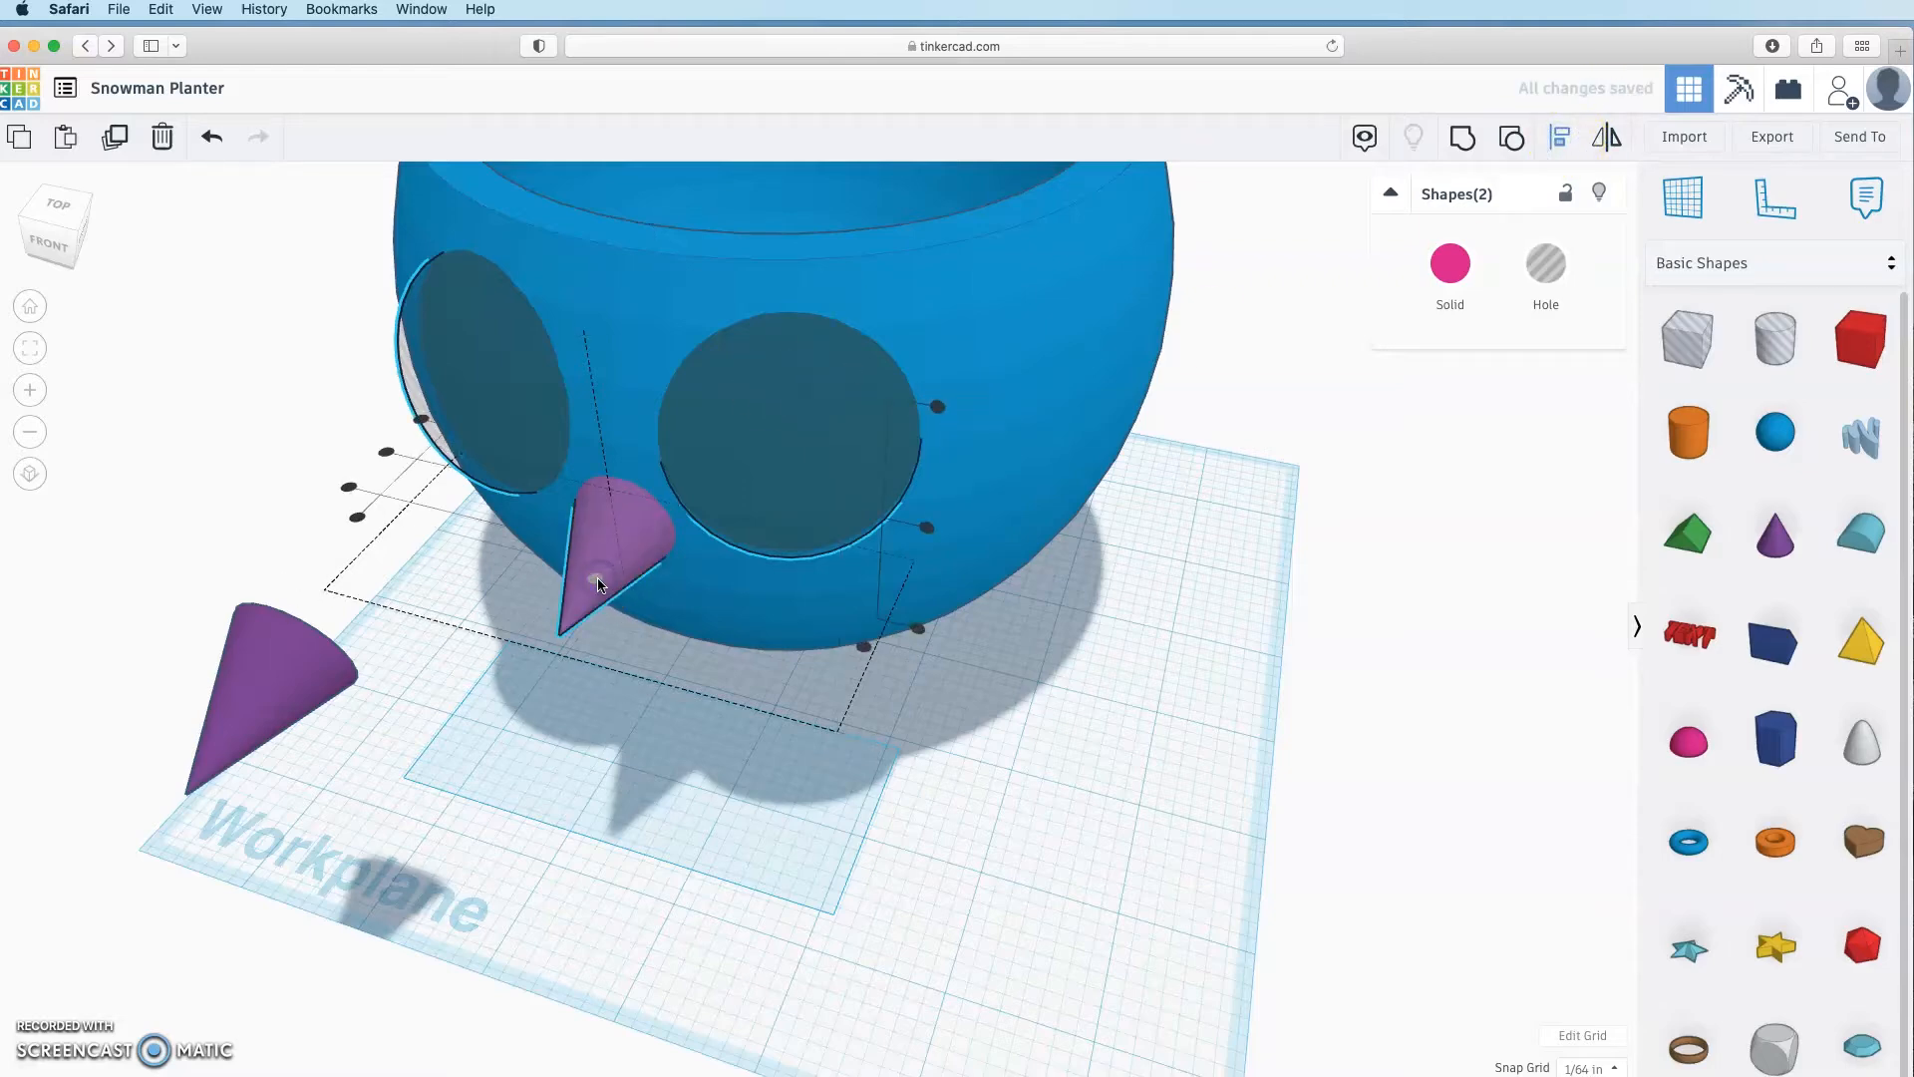
left_click(901, 763)
Step: Group the eye-hole pair back into the bowl
mouse_move(907, 730)
right_mouse_down()
mouse_move(1025, 685)
mouse_move(903, 726)
right_mouse_up()
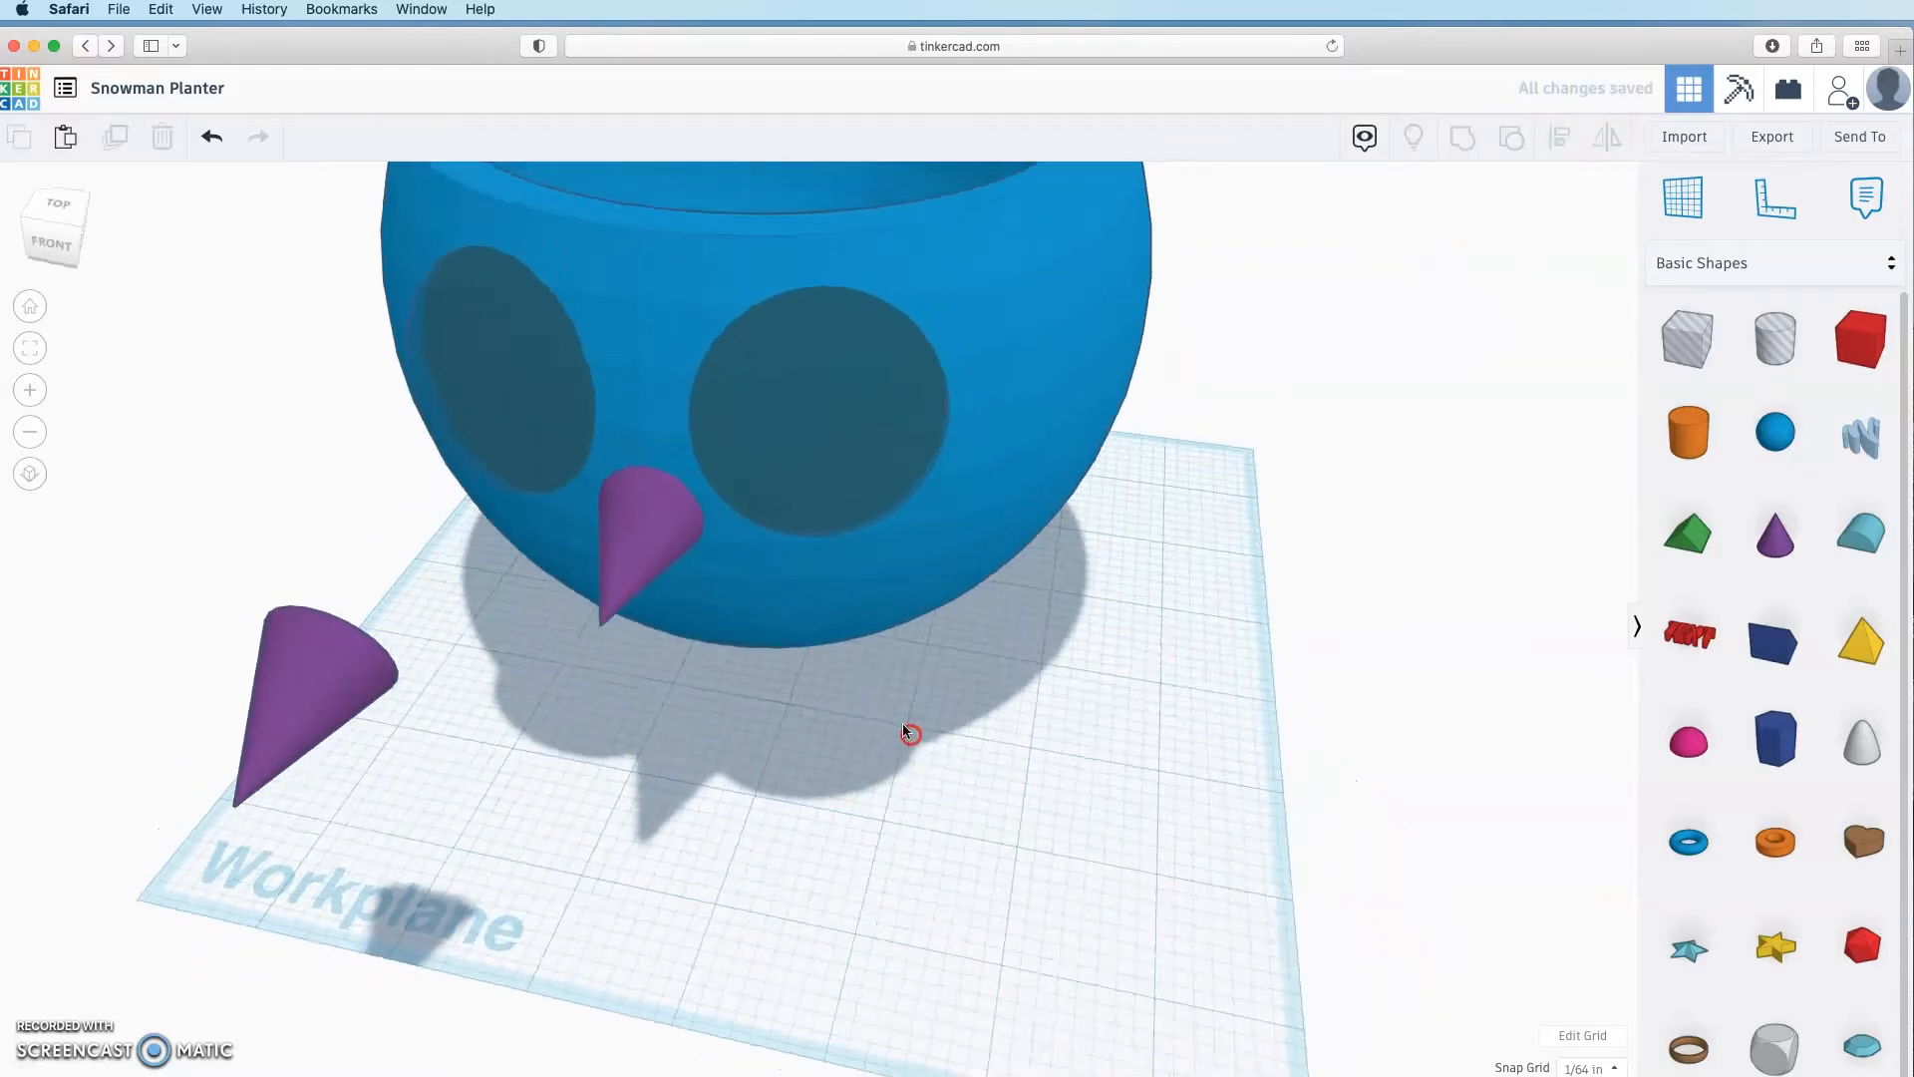
left_click(474, 380)
left_click(1030, 273, "shift")
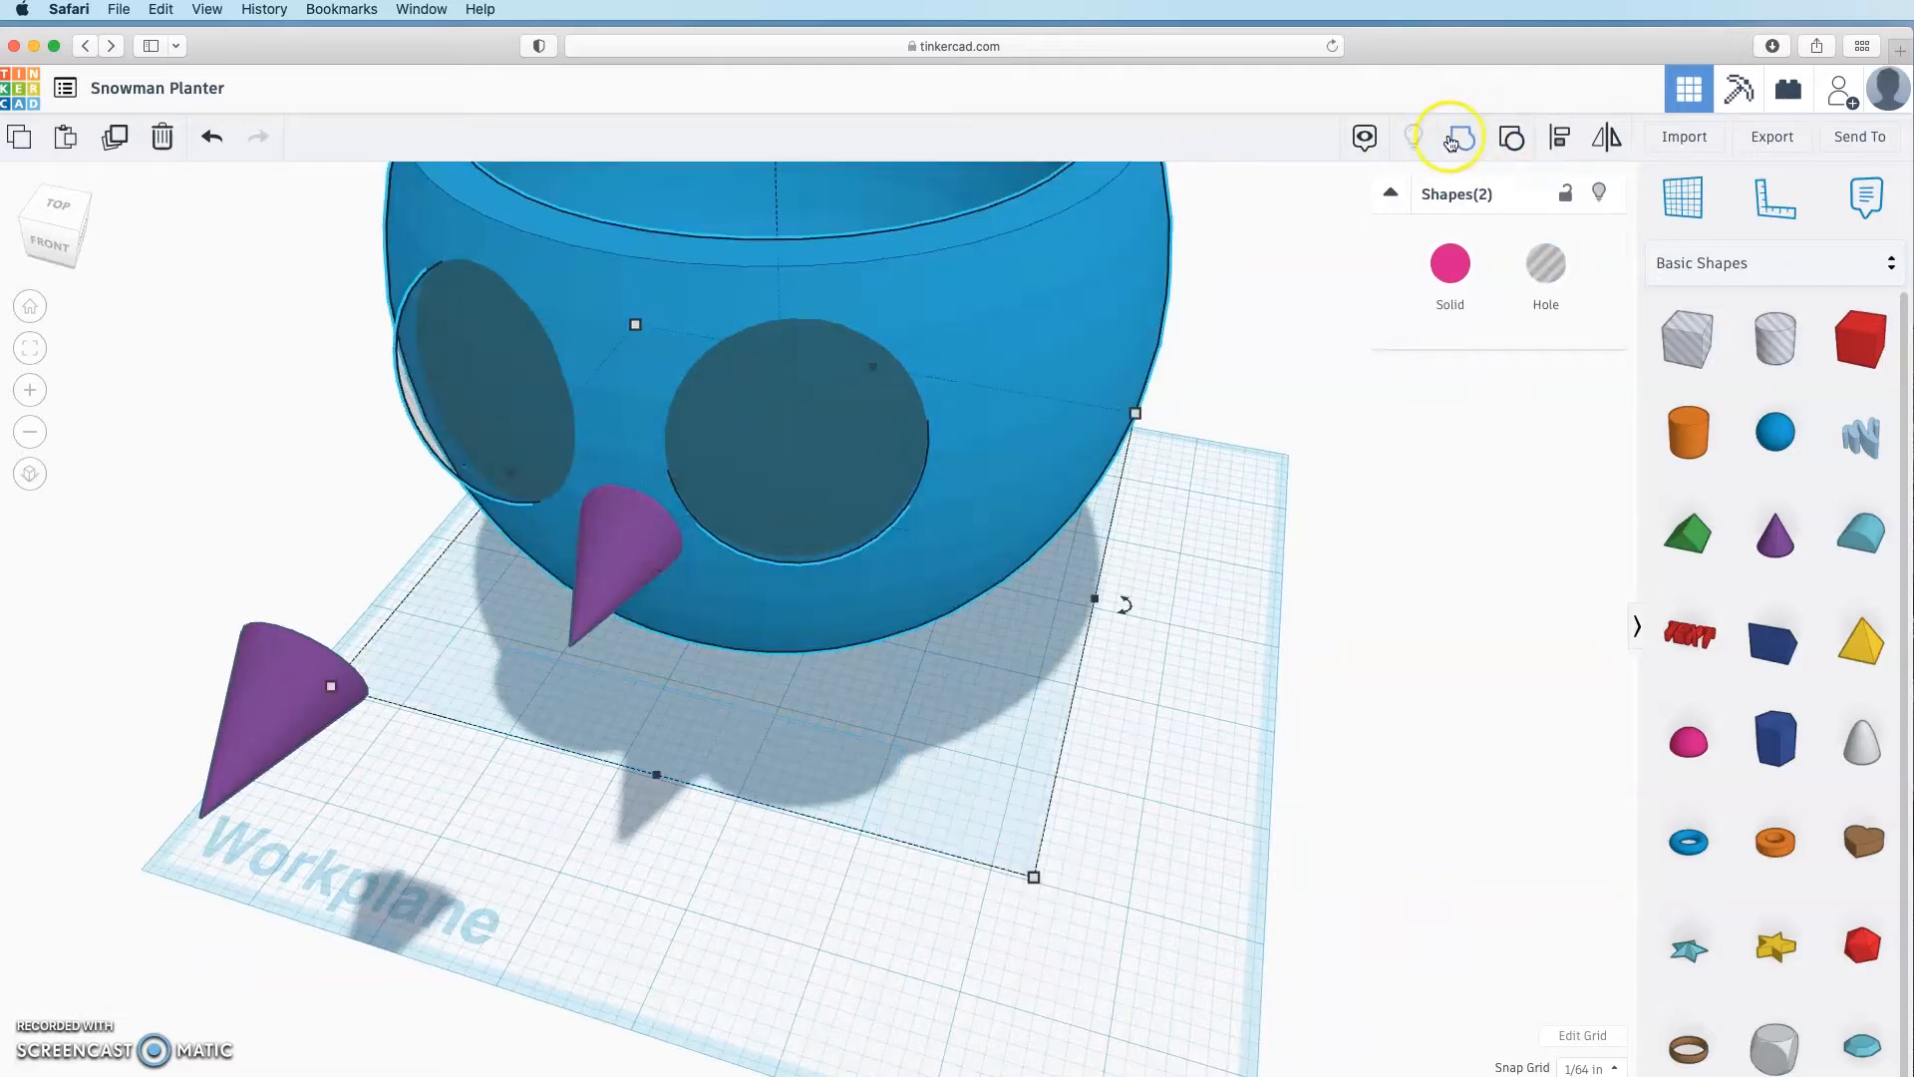
key("ctrl+g")
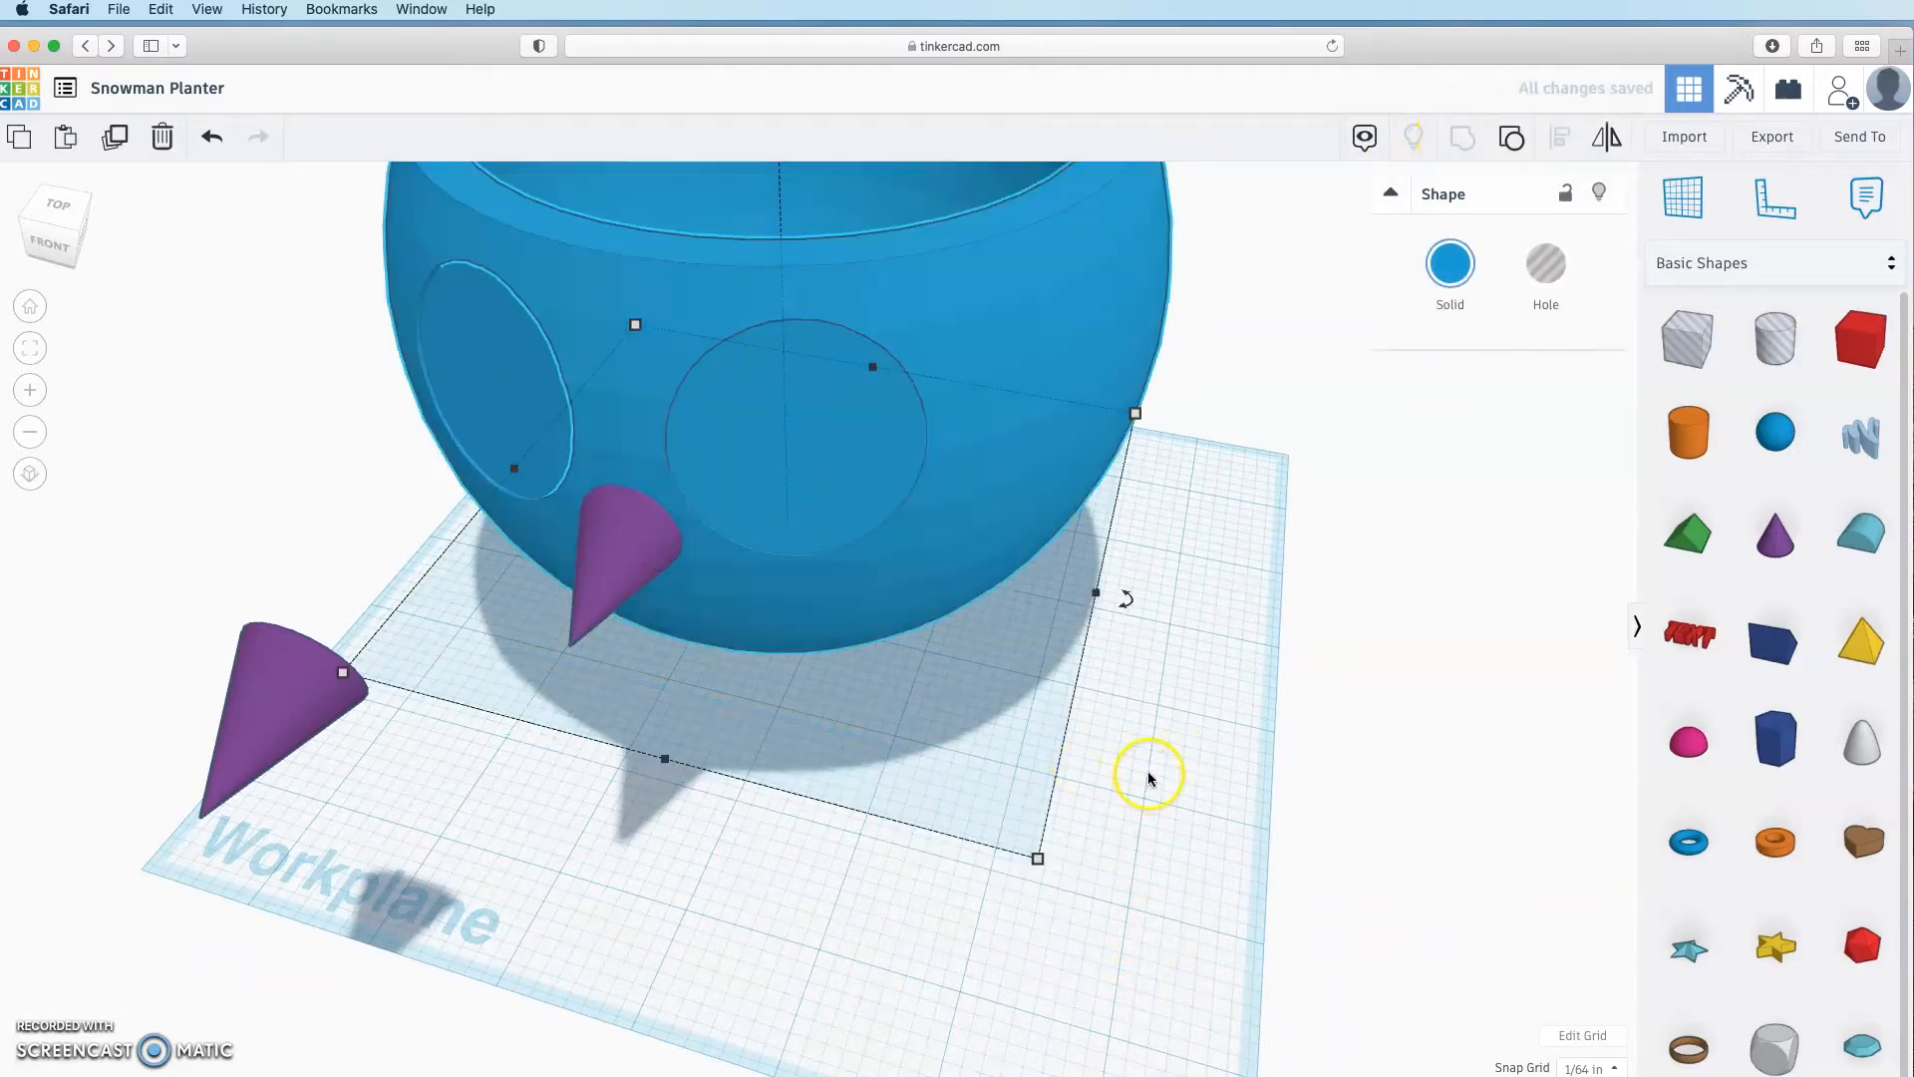
Step: Make the nose cone a hole and group it with the bowl
left_click(632, 535)
left_click(1547, 264)
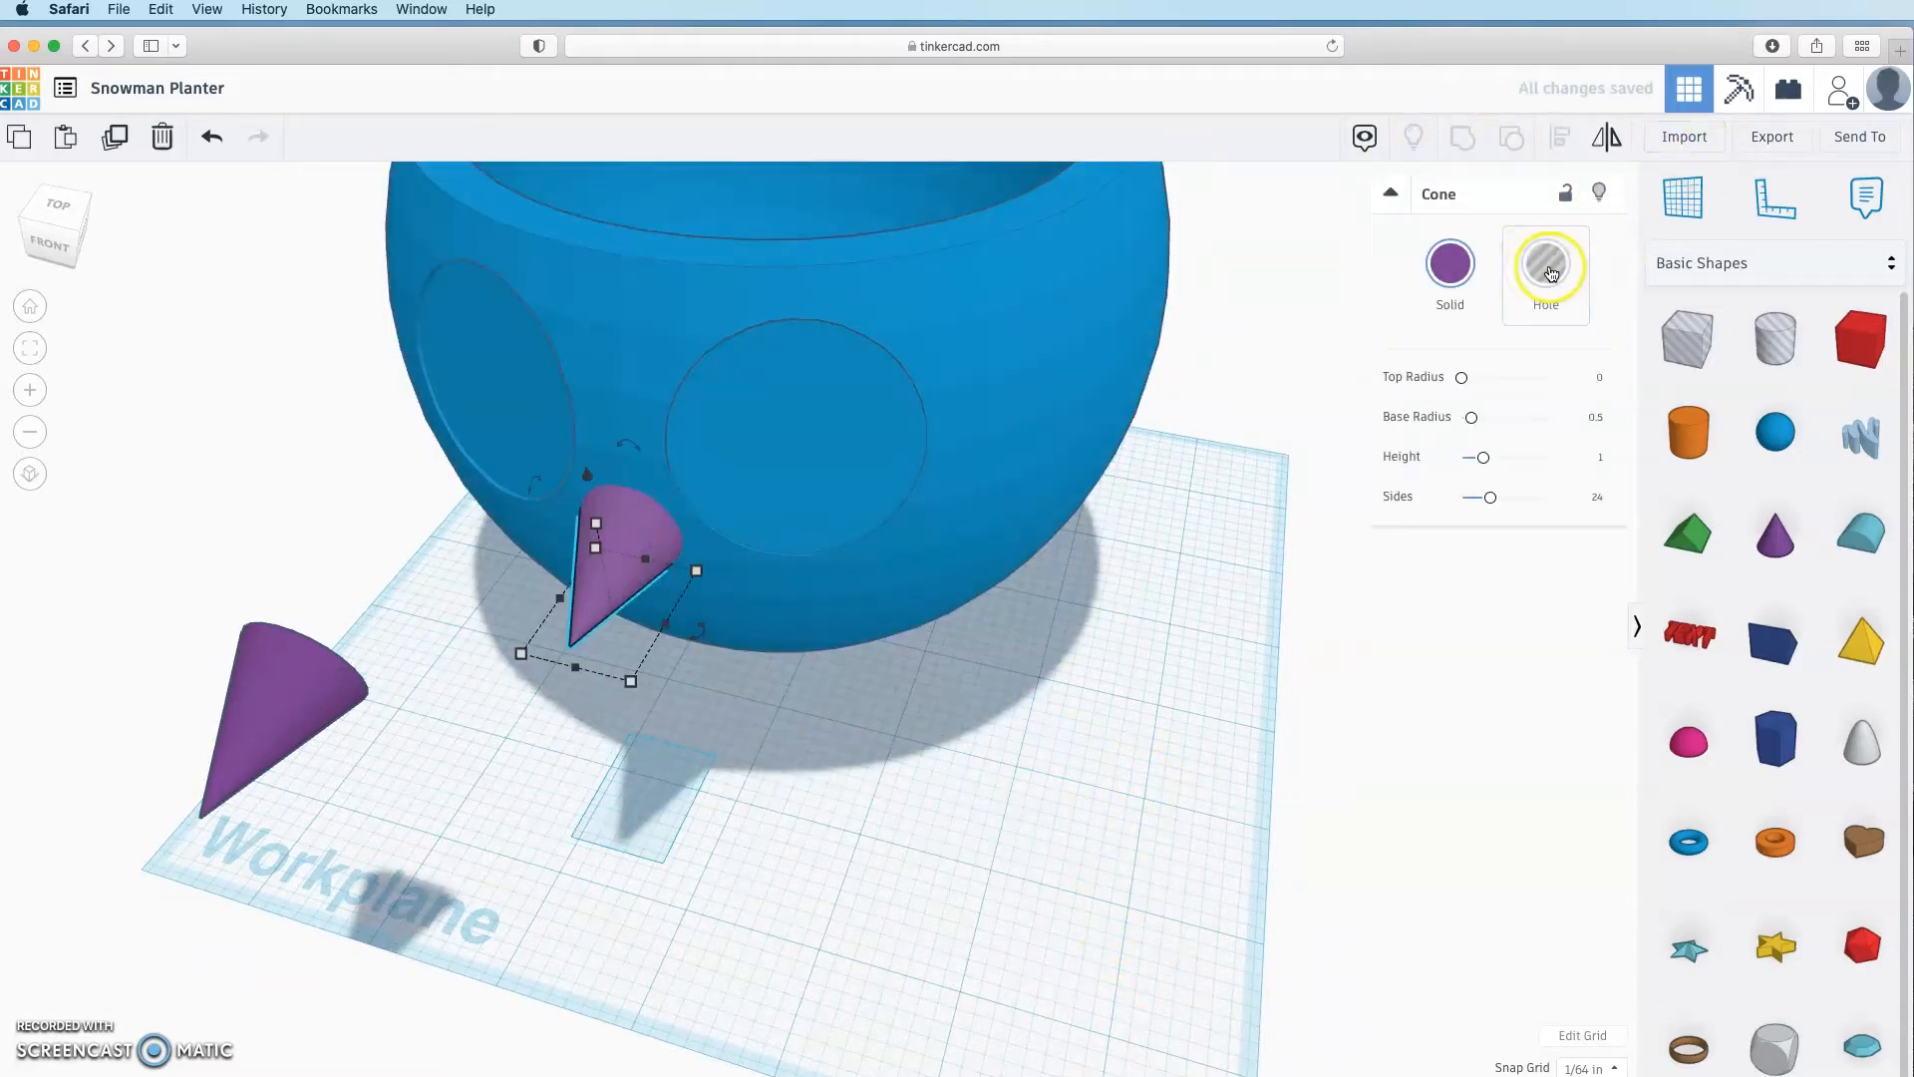
left_click(695, 304, "shift")
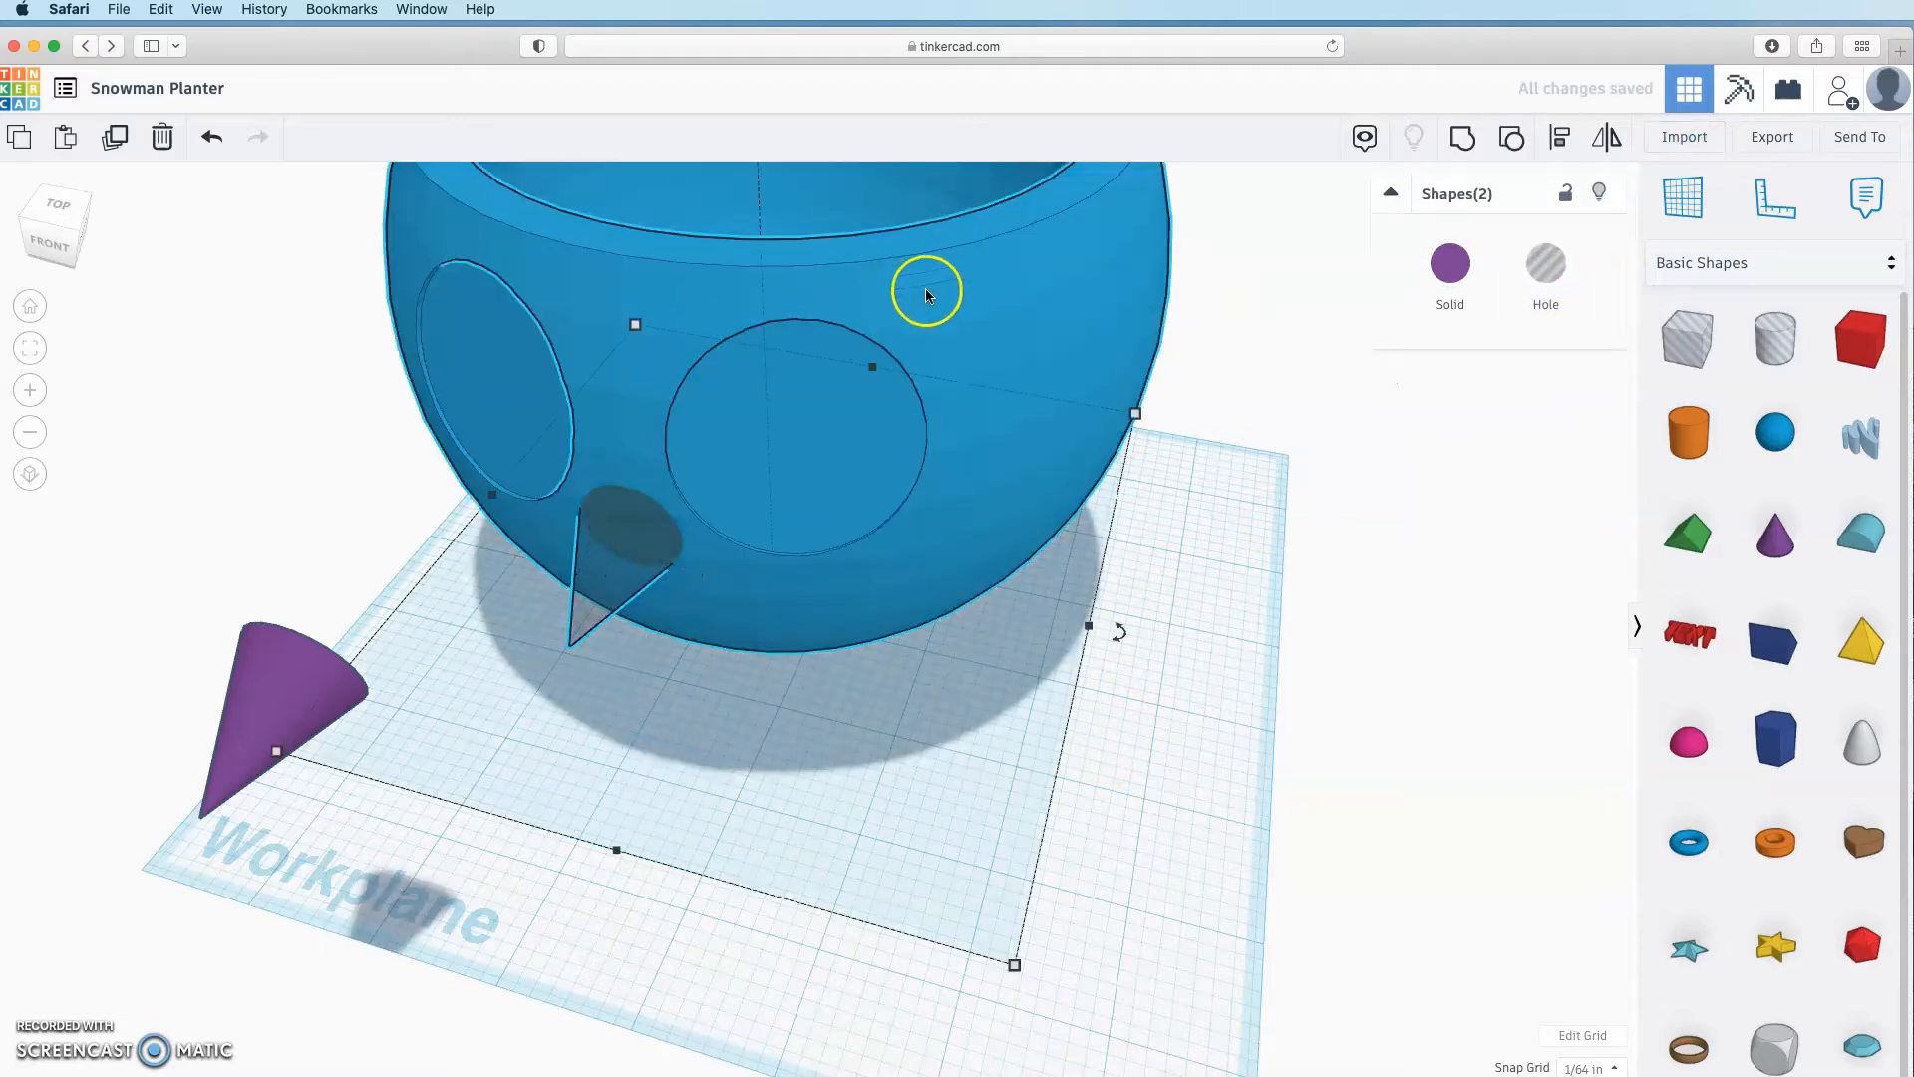
left_click(1485, 139)
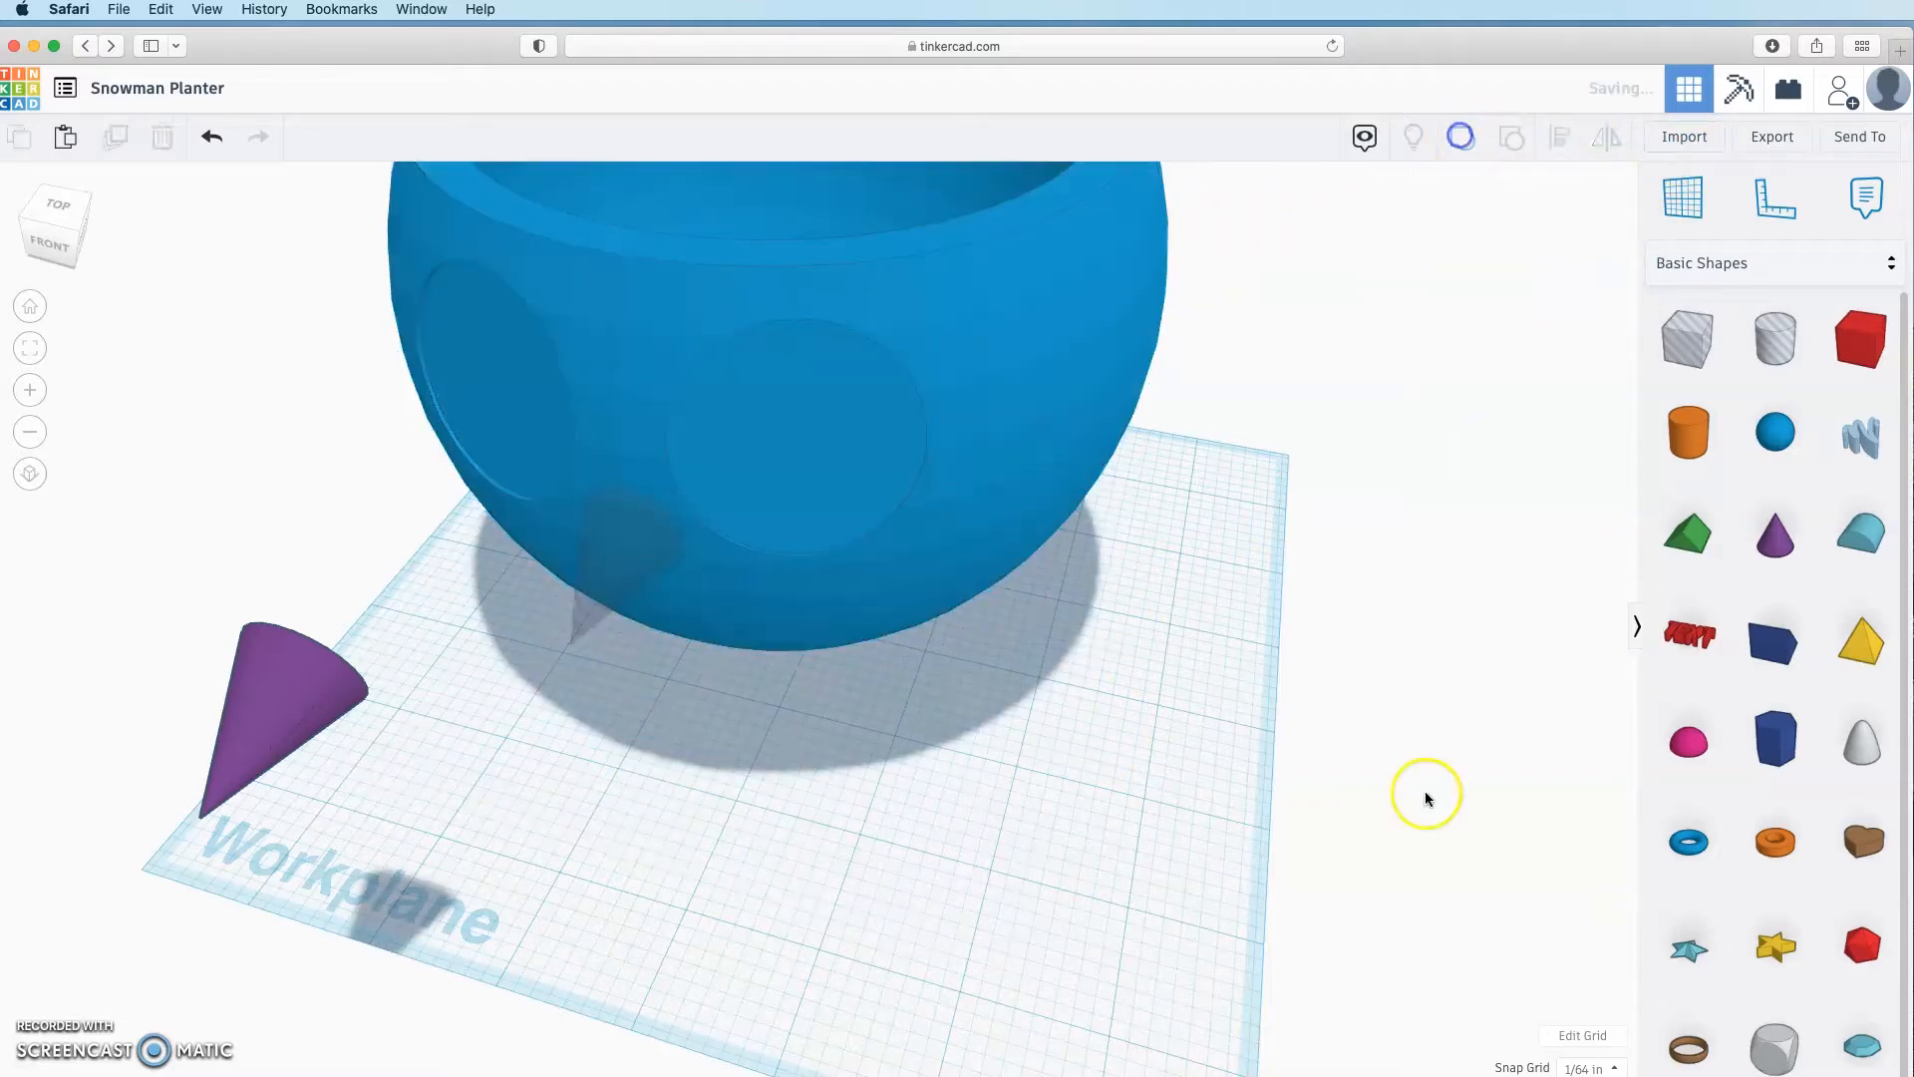
Step: Move the spare cone to the front centre and stand it upright
left_click(887, 843)
right_click_drag(887, 842, 718, 816)
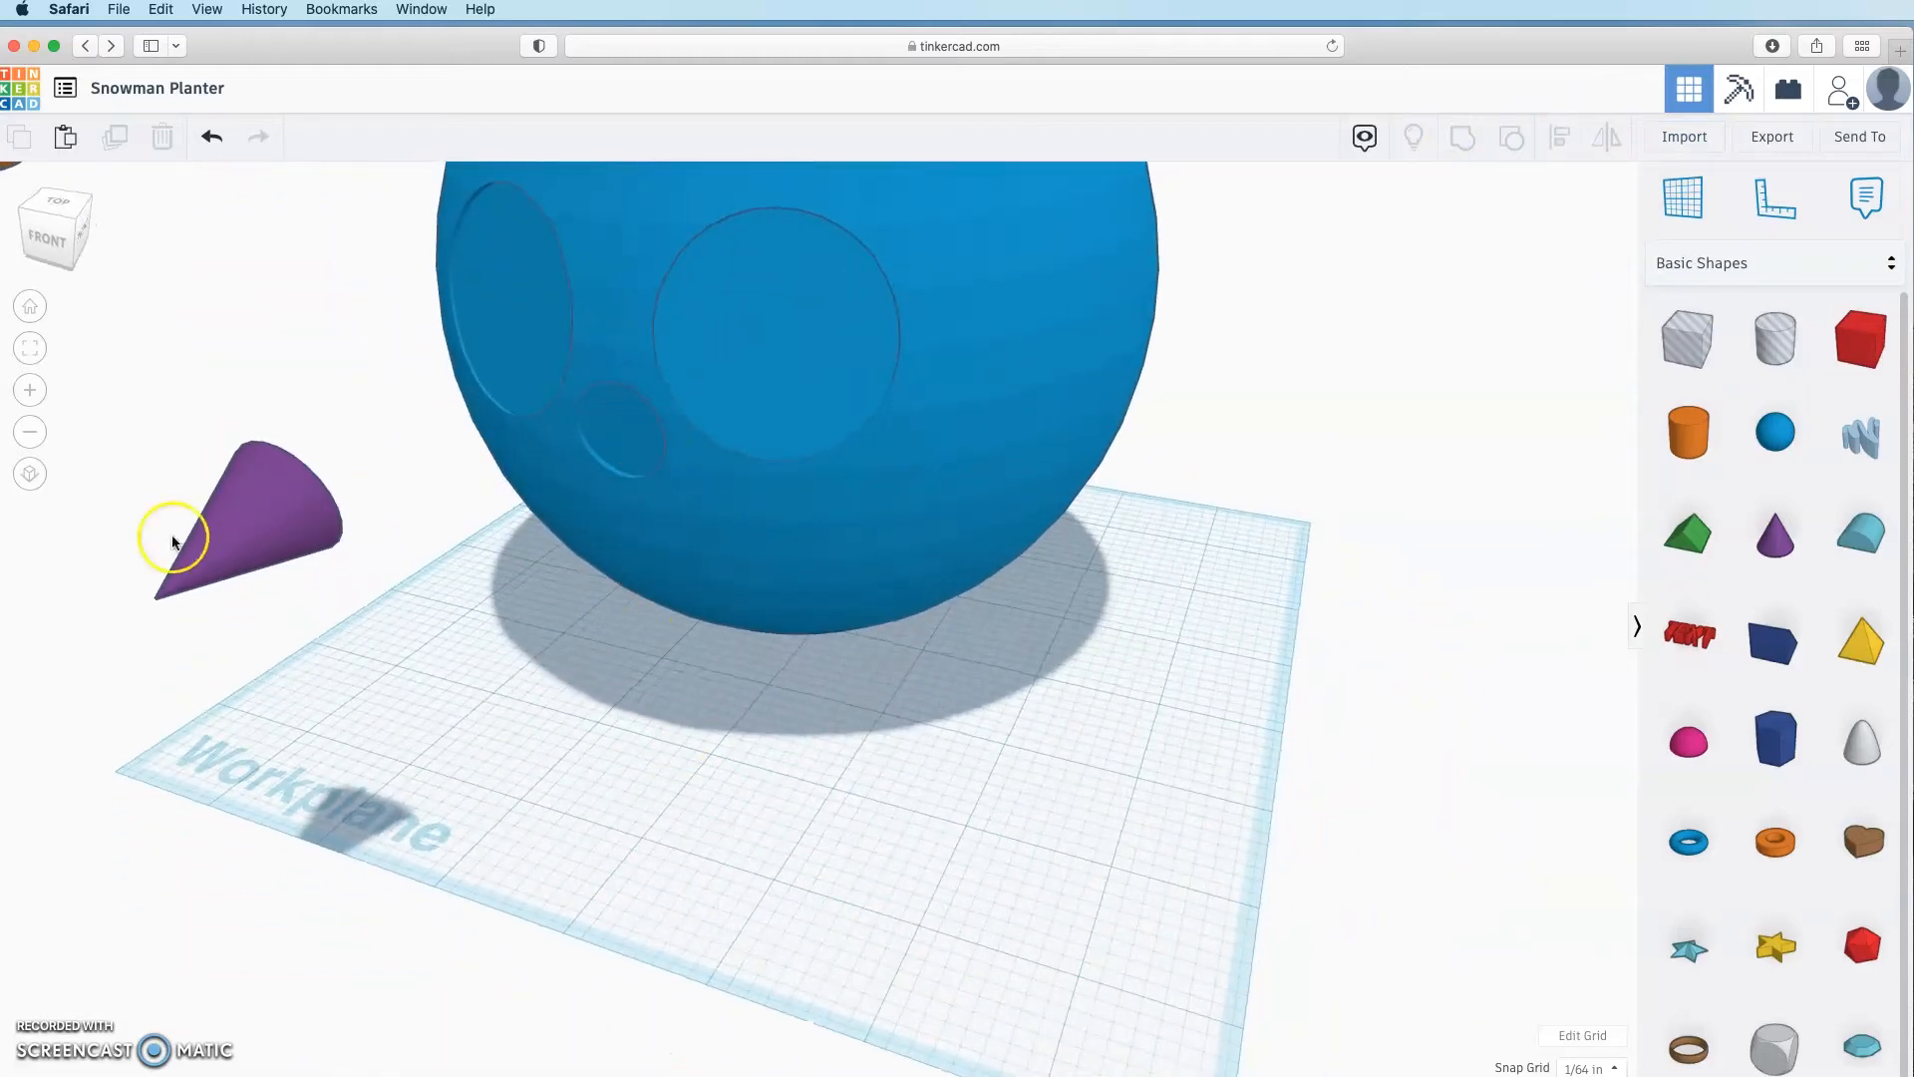
right_click_drag(762, 725, 839, 824)
left_click_drag(415, 662, 980, 831)
right_click_drag(980, 831, 738, 829)
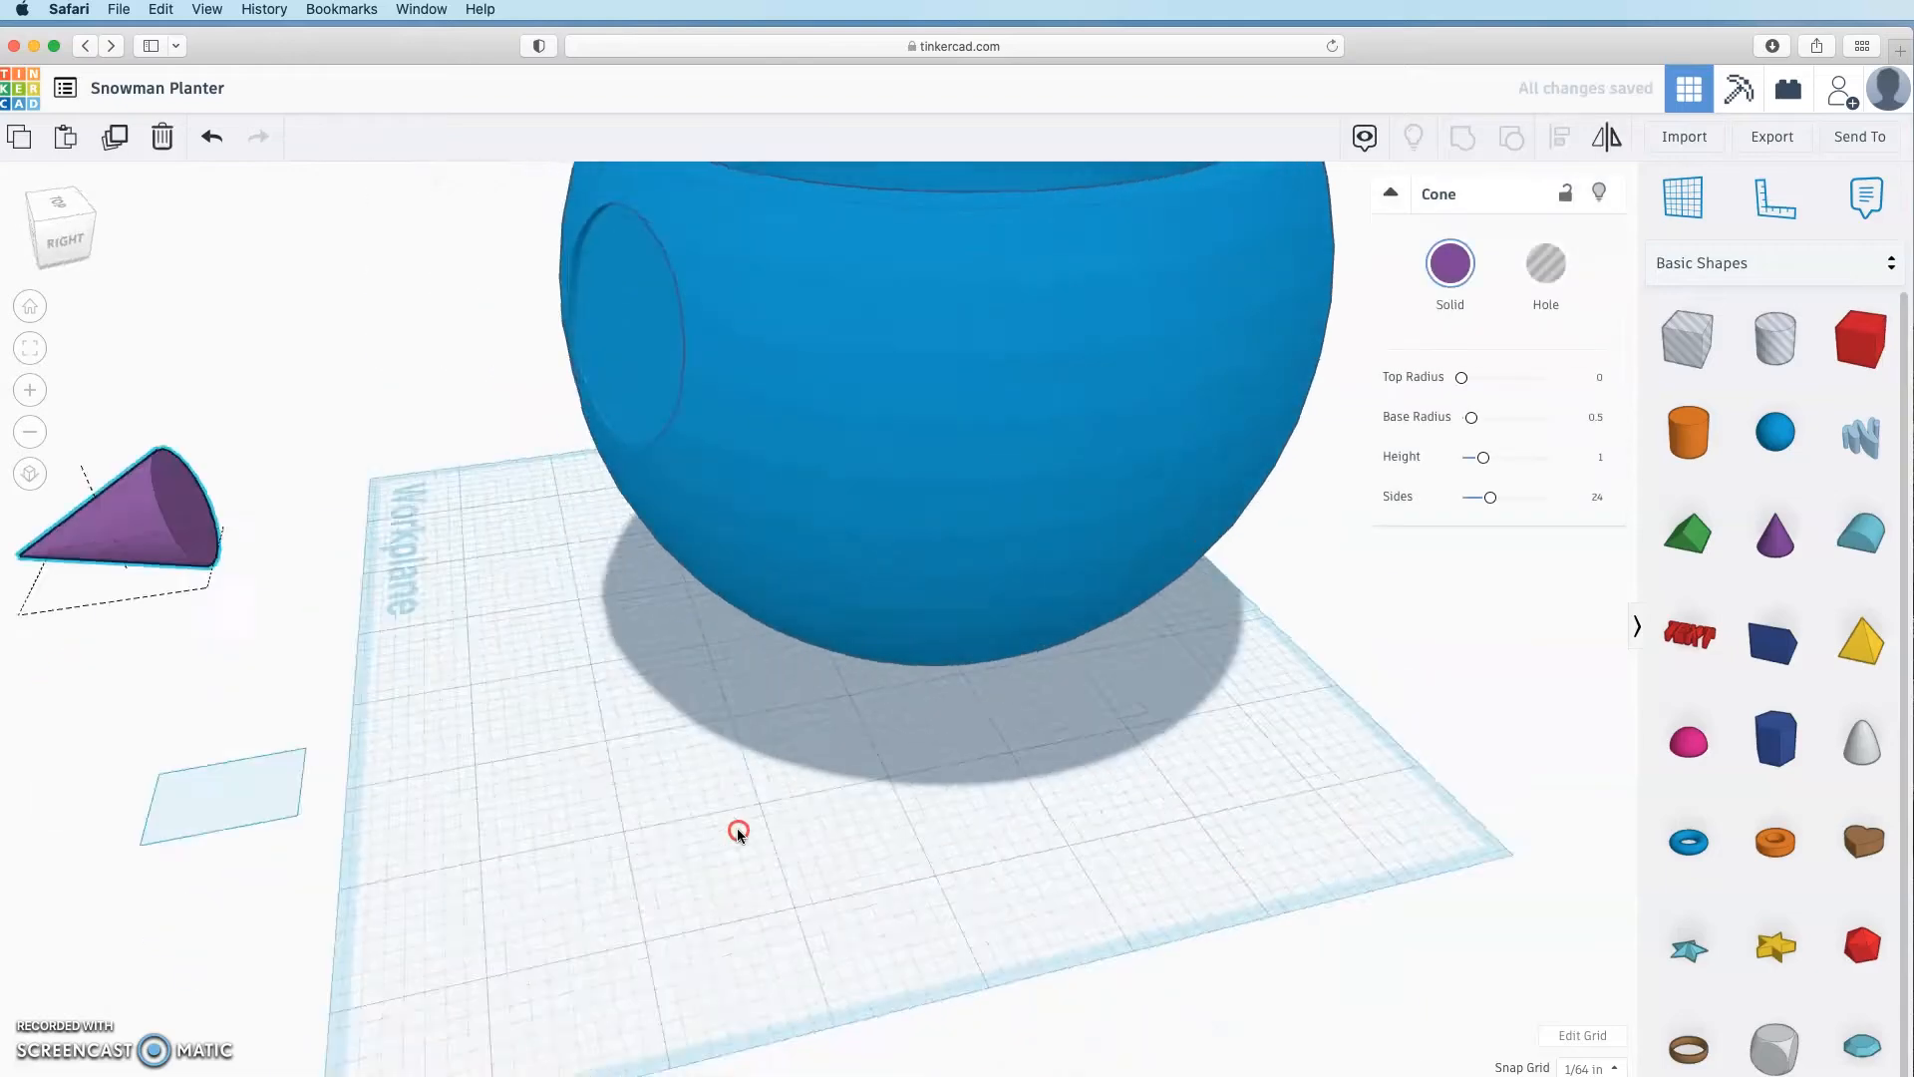
scroll(738, 830, "down", 3)
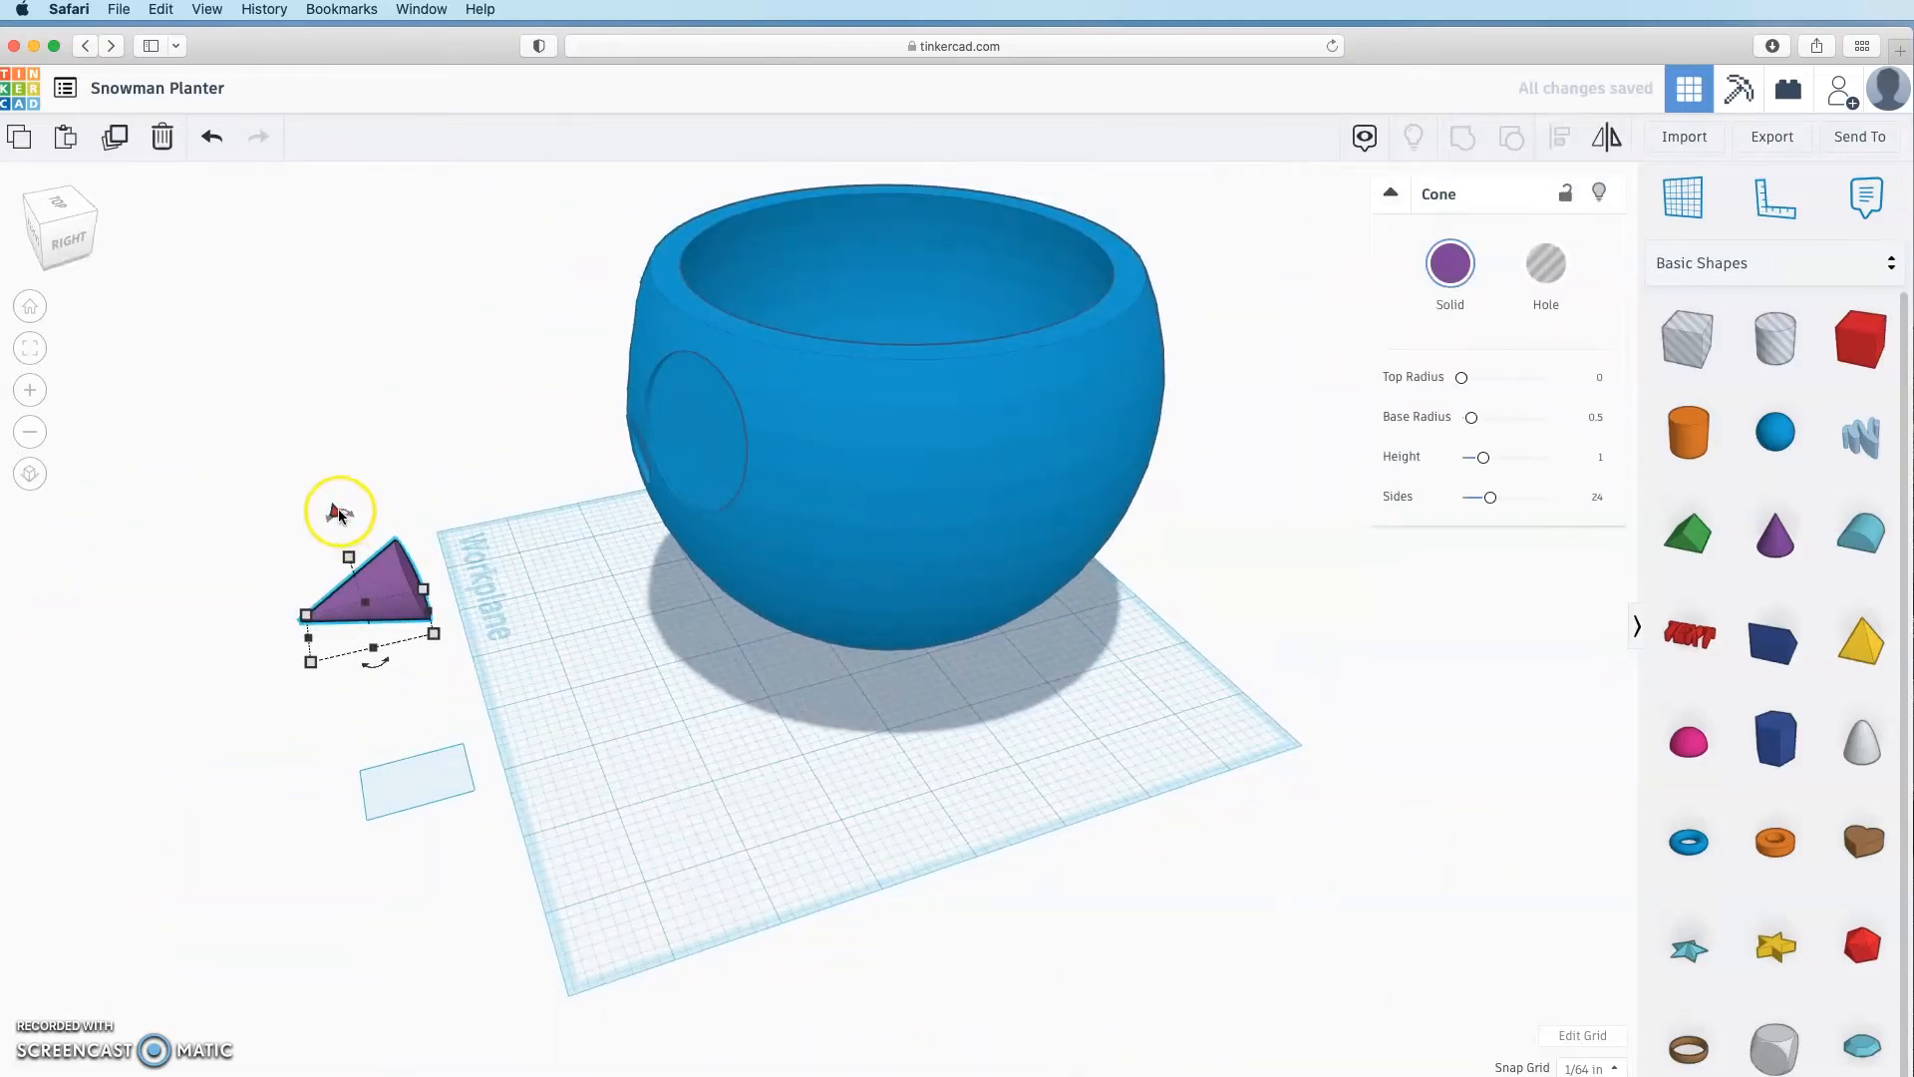
left_click_drag(338, 509, 733, 841)
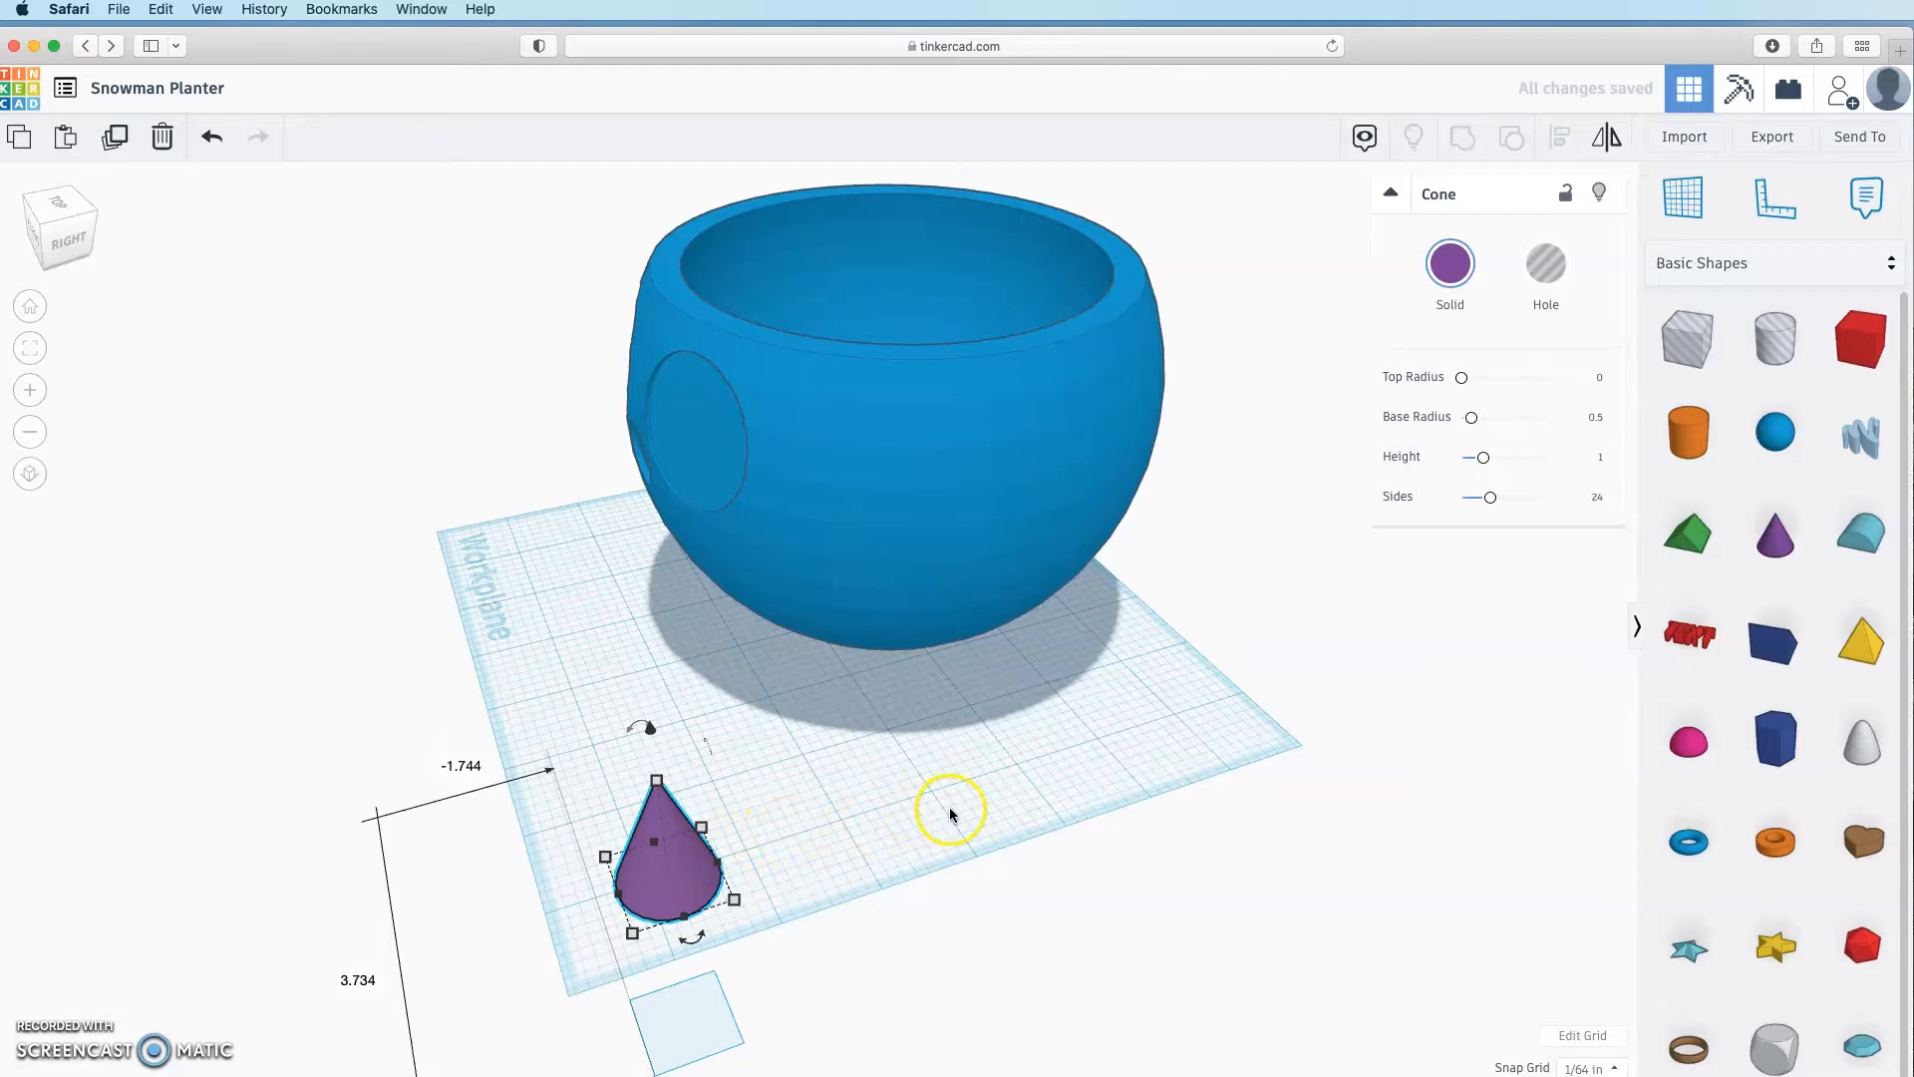
key("Down")
key("Down")
key("Down")
key("Down")
key("Down")
key("Down")
key("Down")
key("Down")
left_click(811, 890)
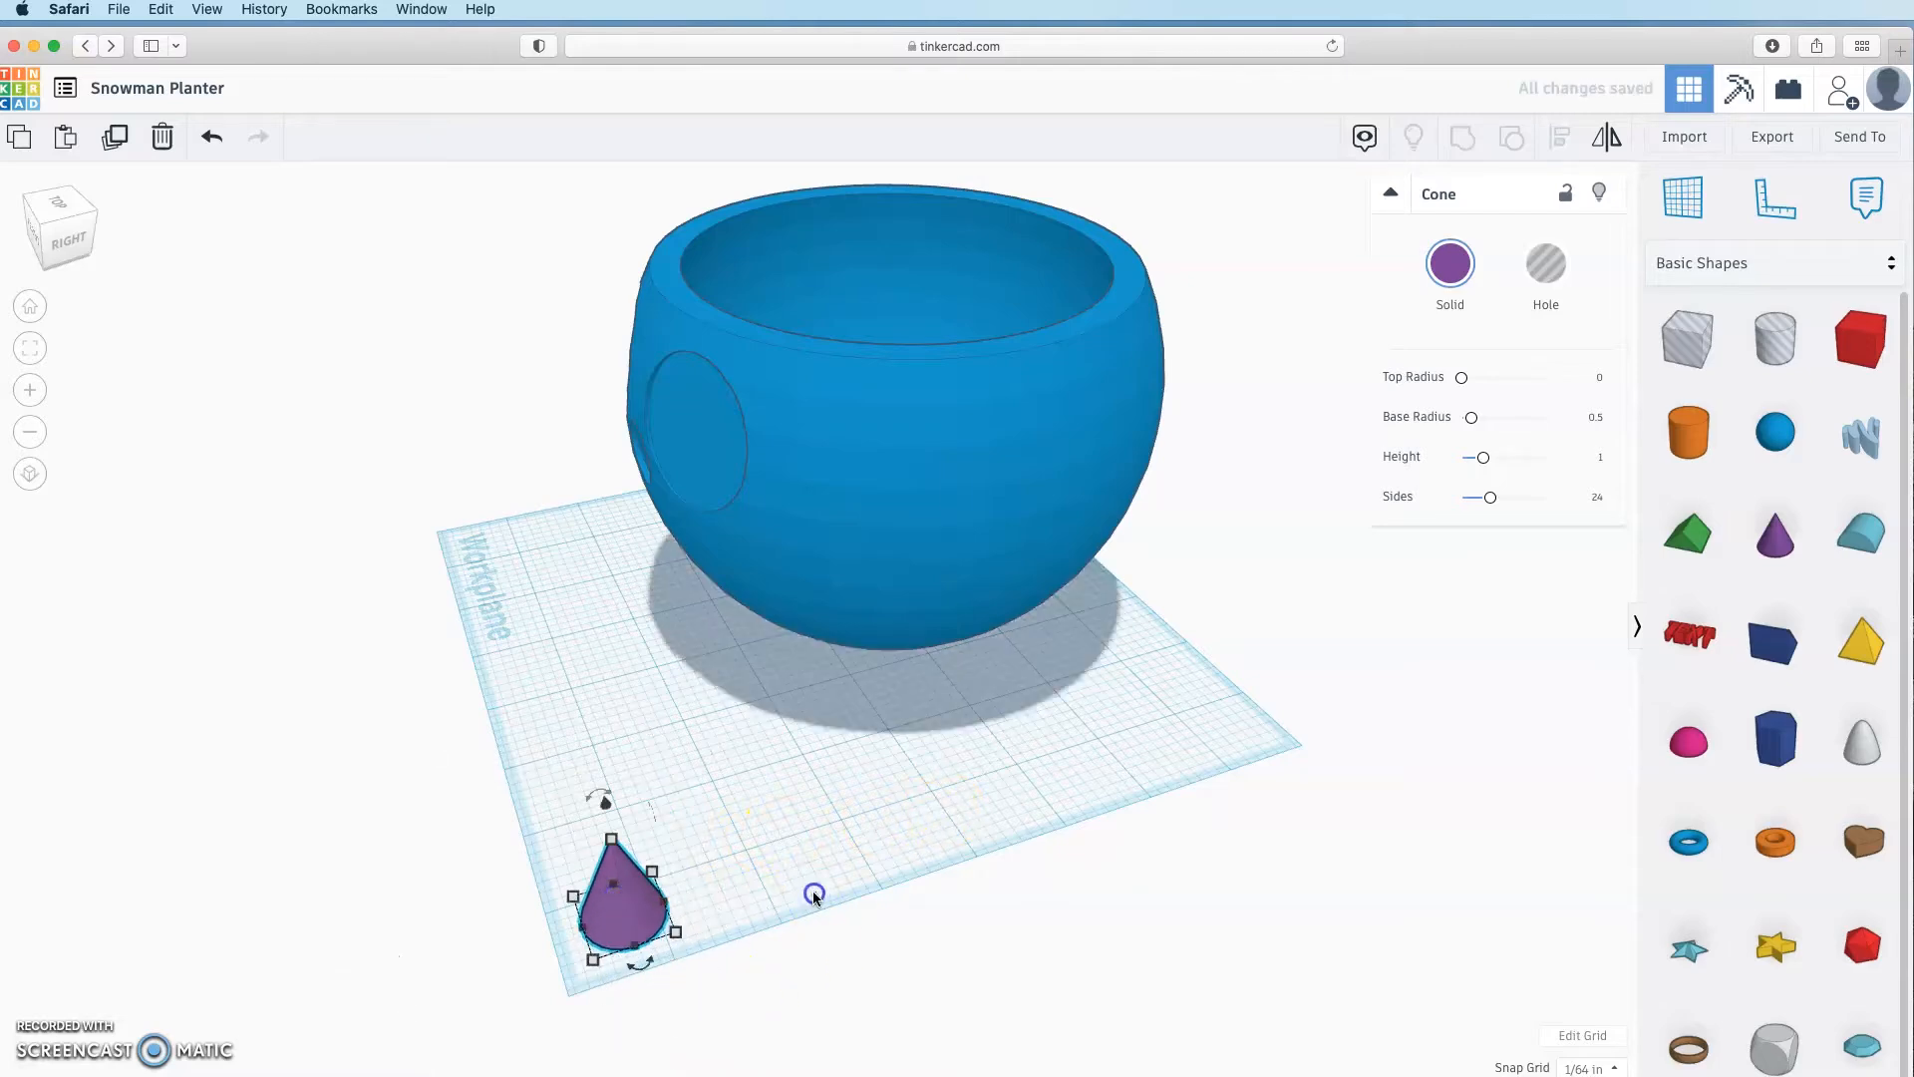
right_click_drag(812, 890, 1065, 843)
Step: Colour the spare cone orange and the bowl white
left_click(1067, 842)
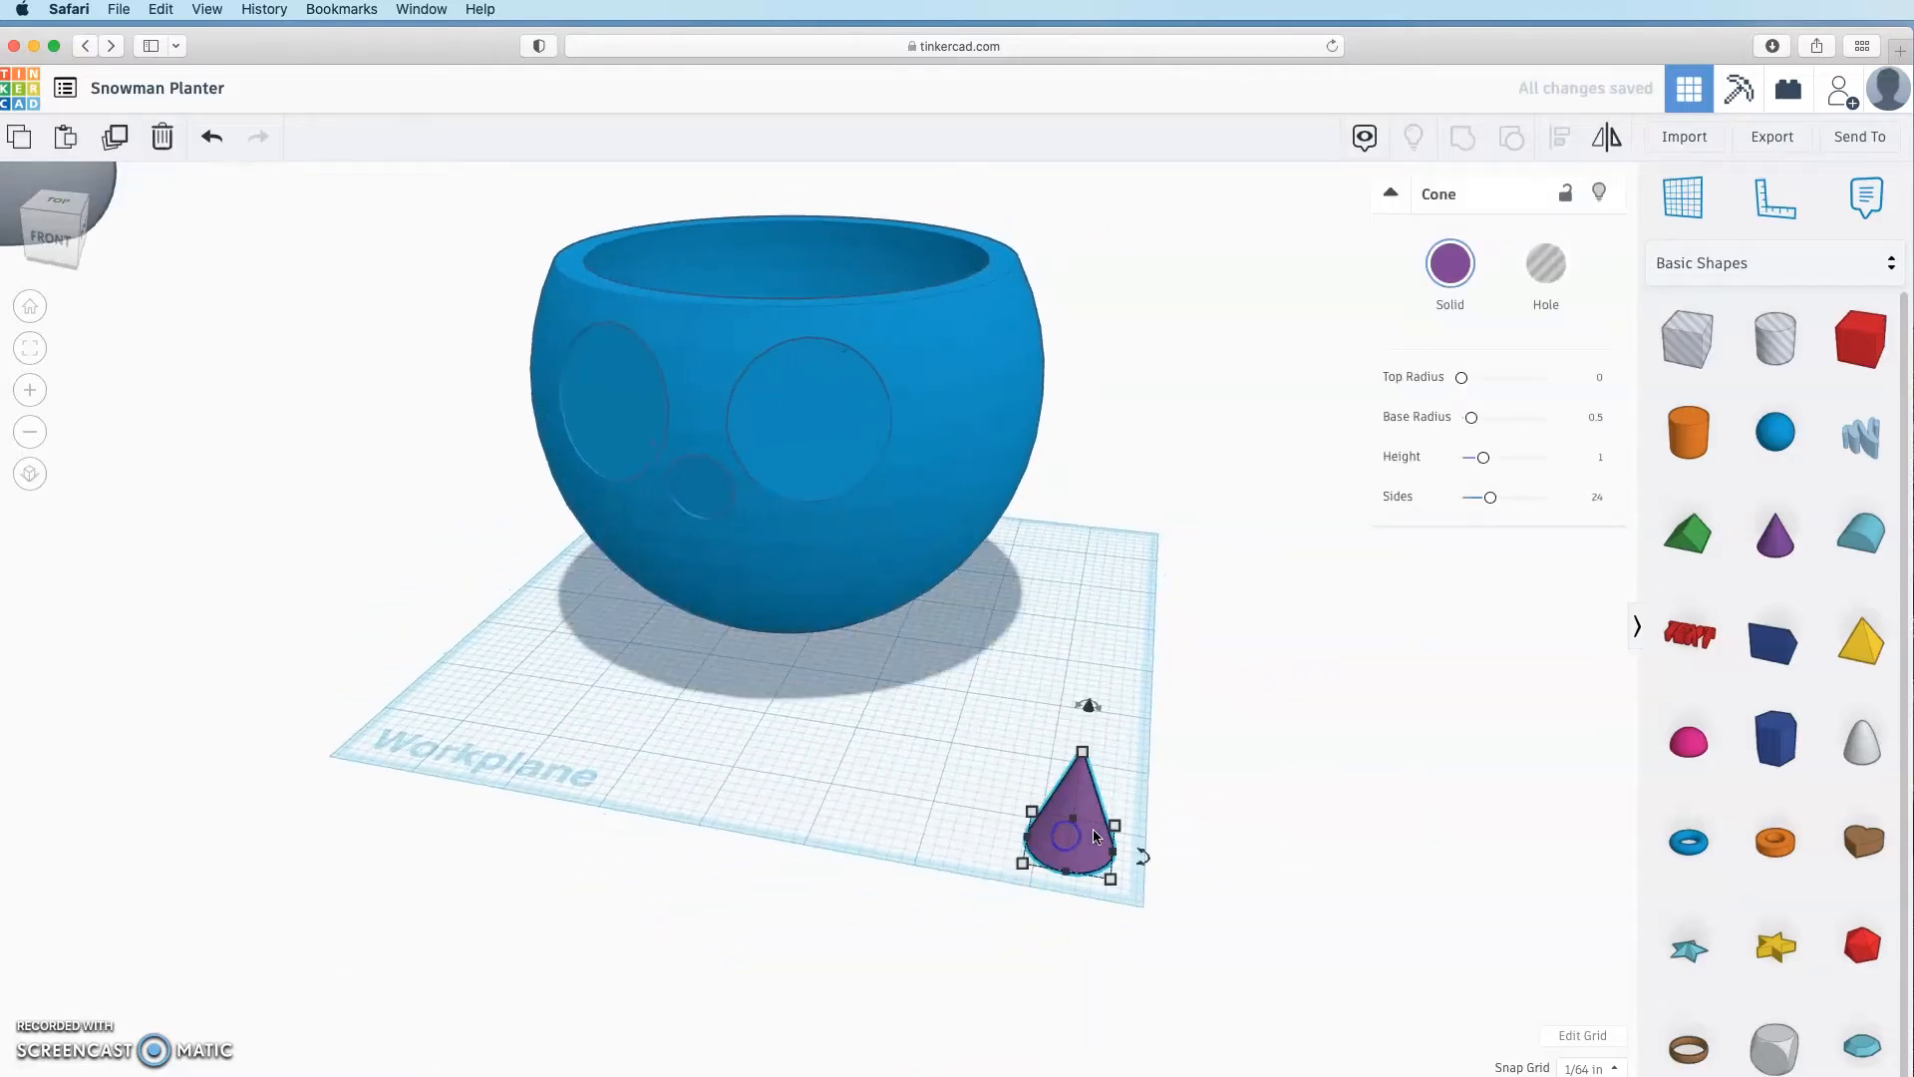
left_click(1453, 261)
left_click(1463, 447)
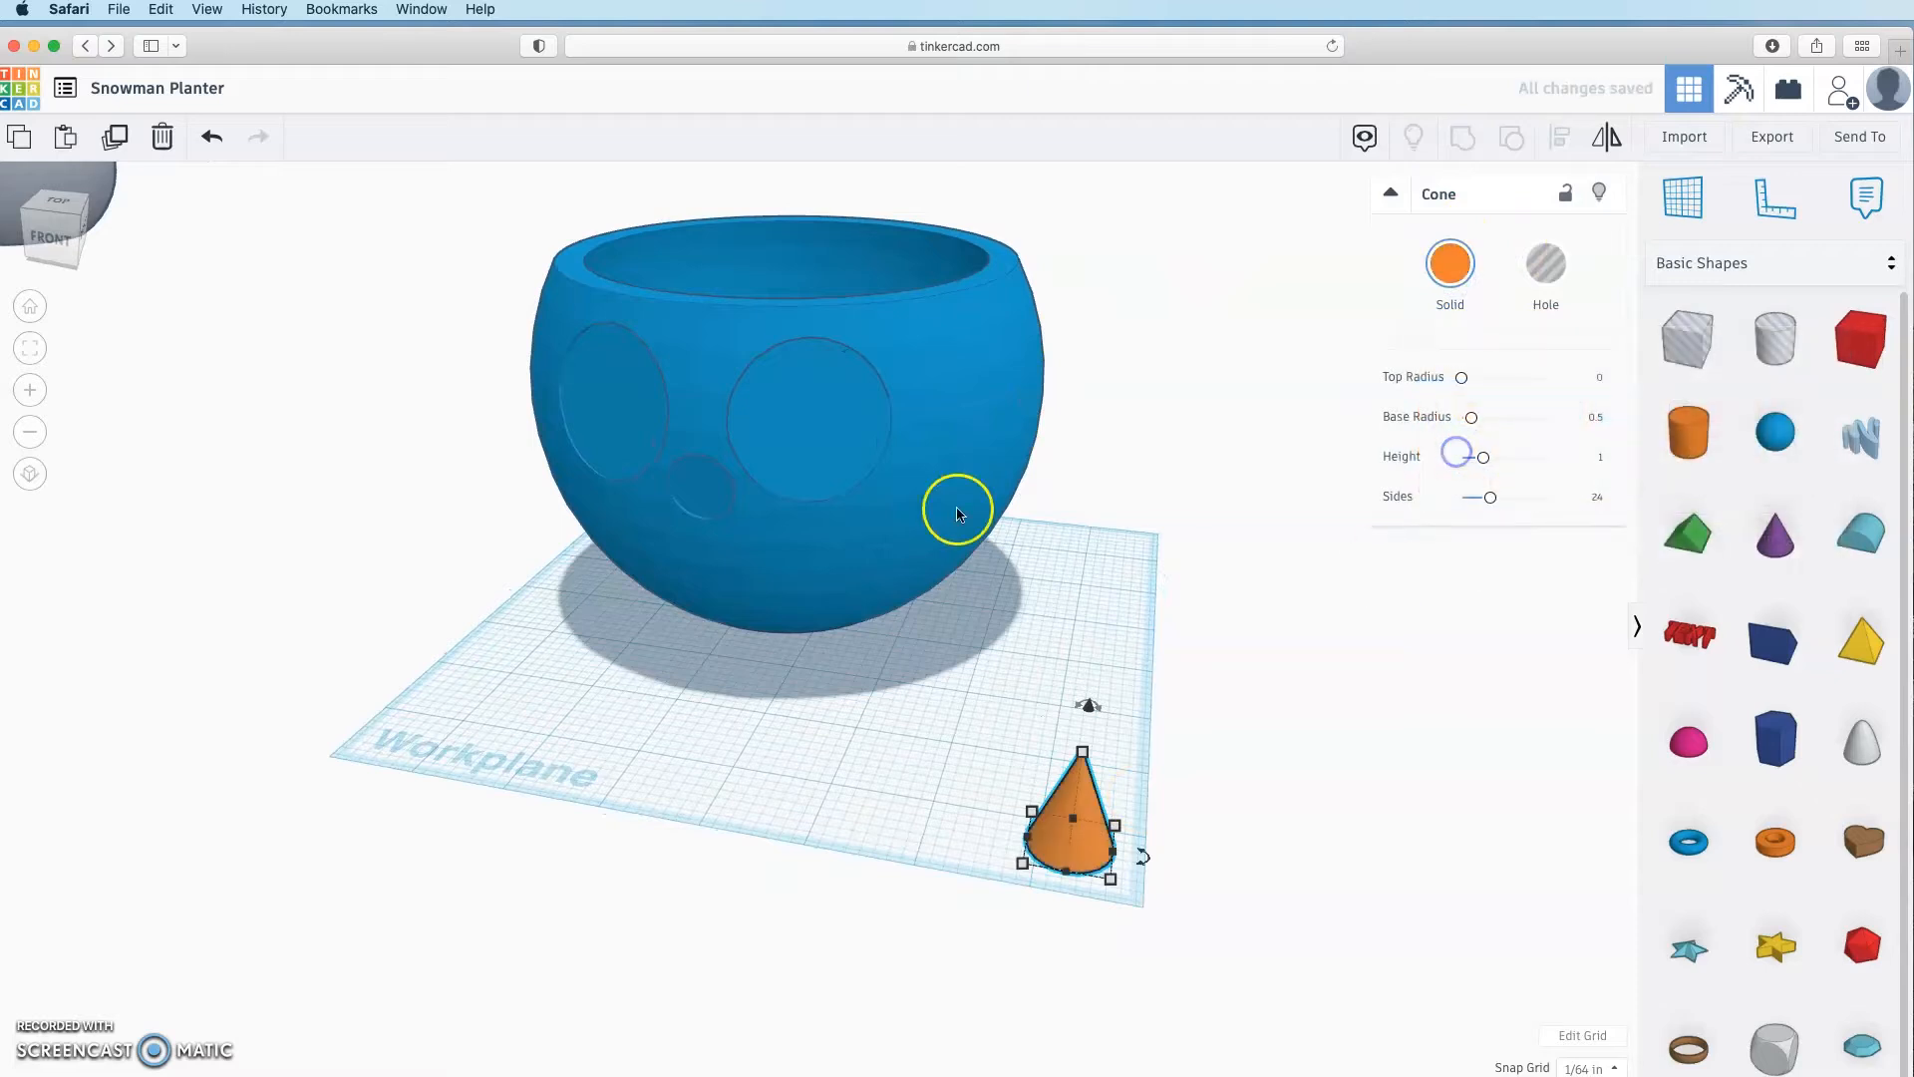
left_click(957, 505)
left_click(1451, 264)
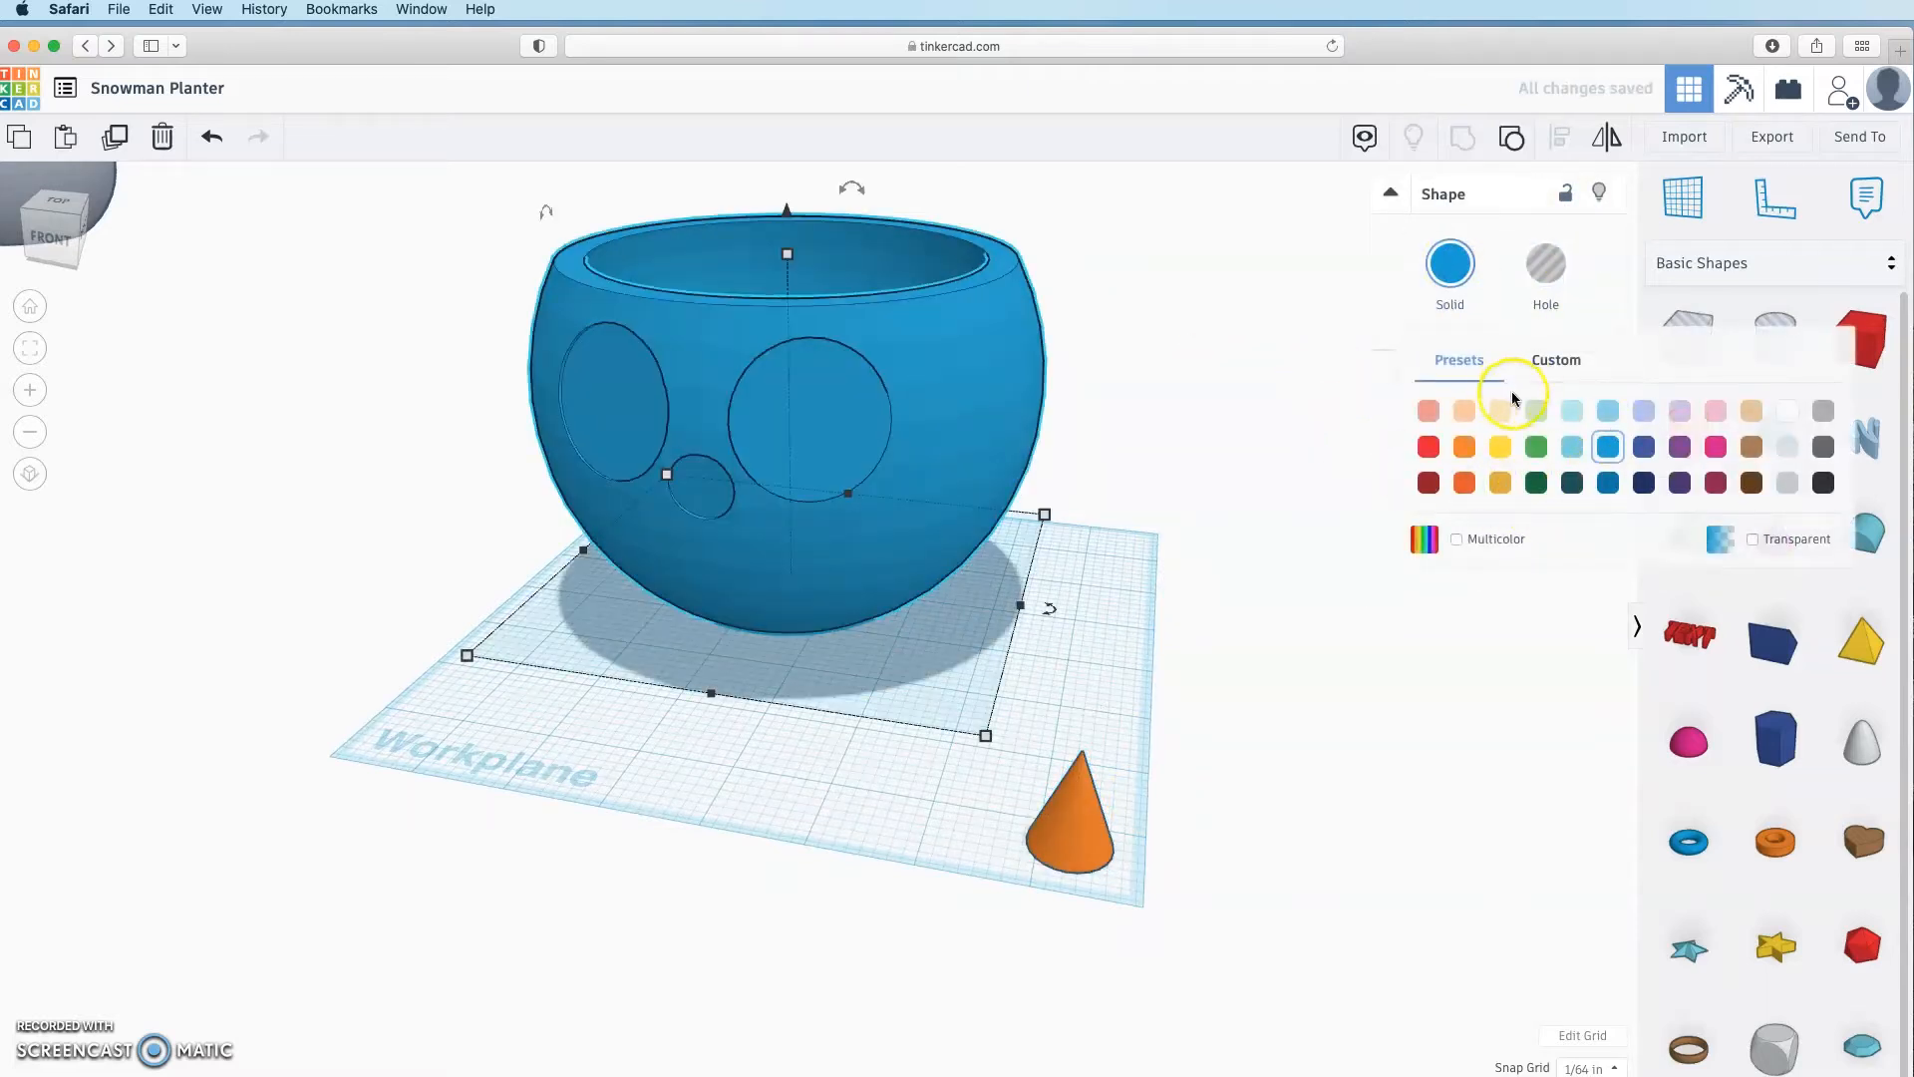
left_click(1784, 409)
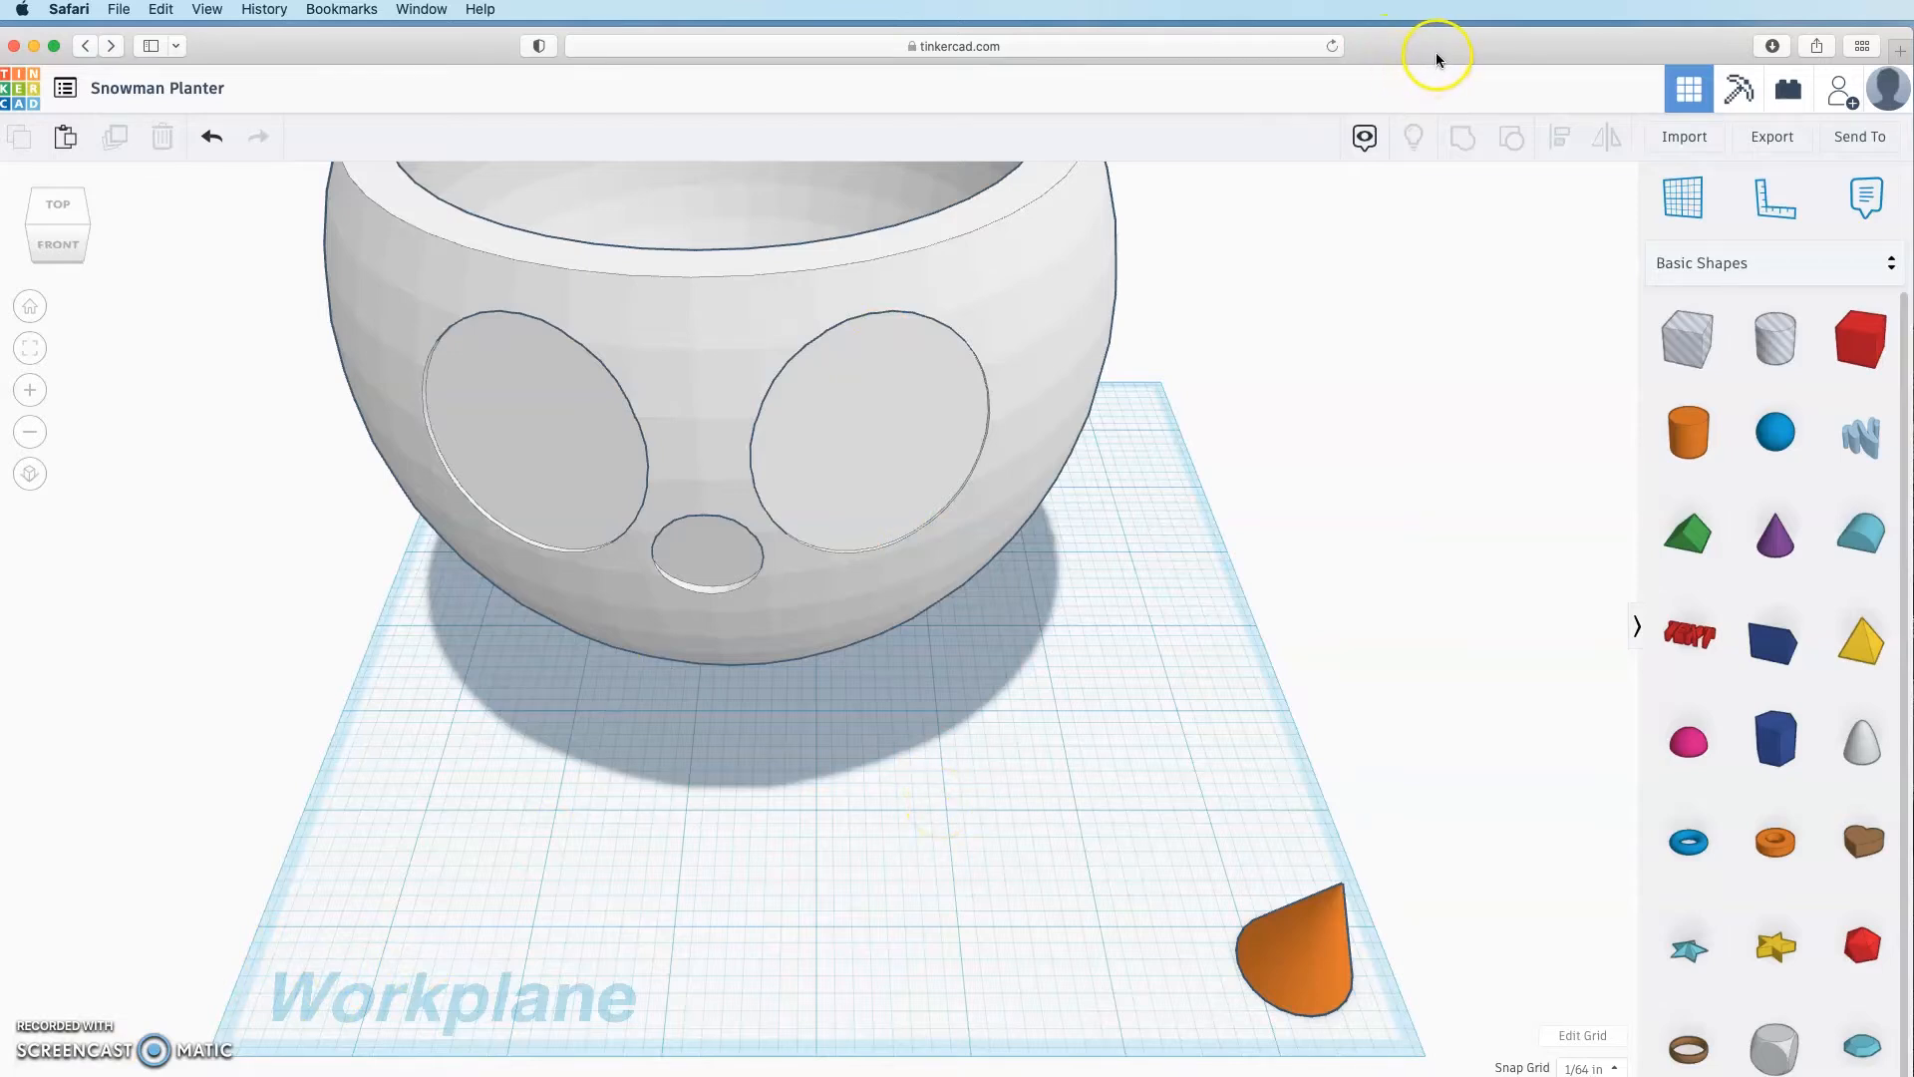
Step: Open Thingiverse in a new browser tab and search for 'vine' designs
left_click(1901, 50)
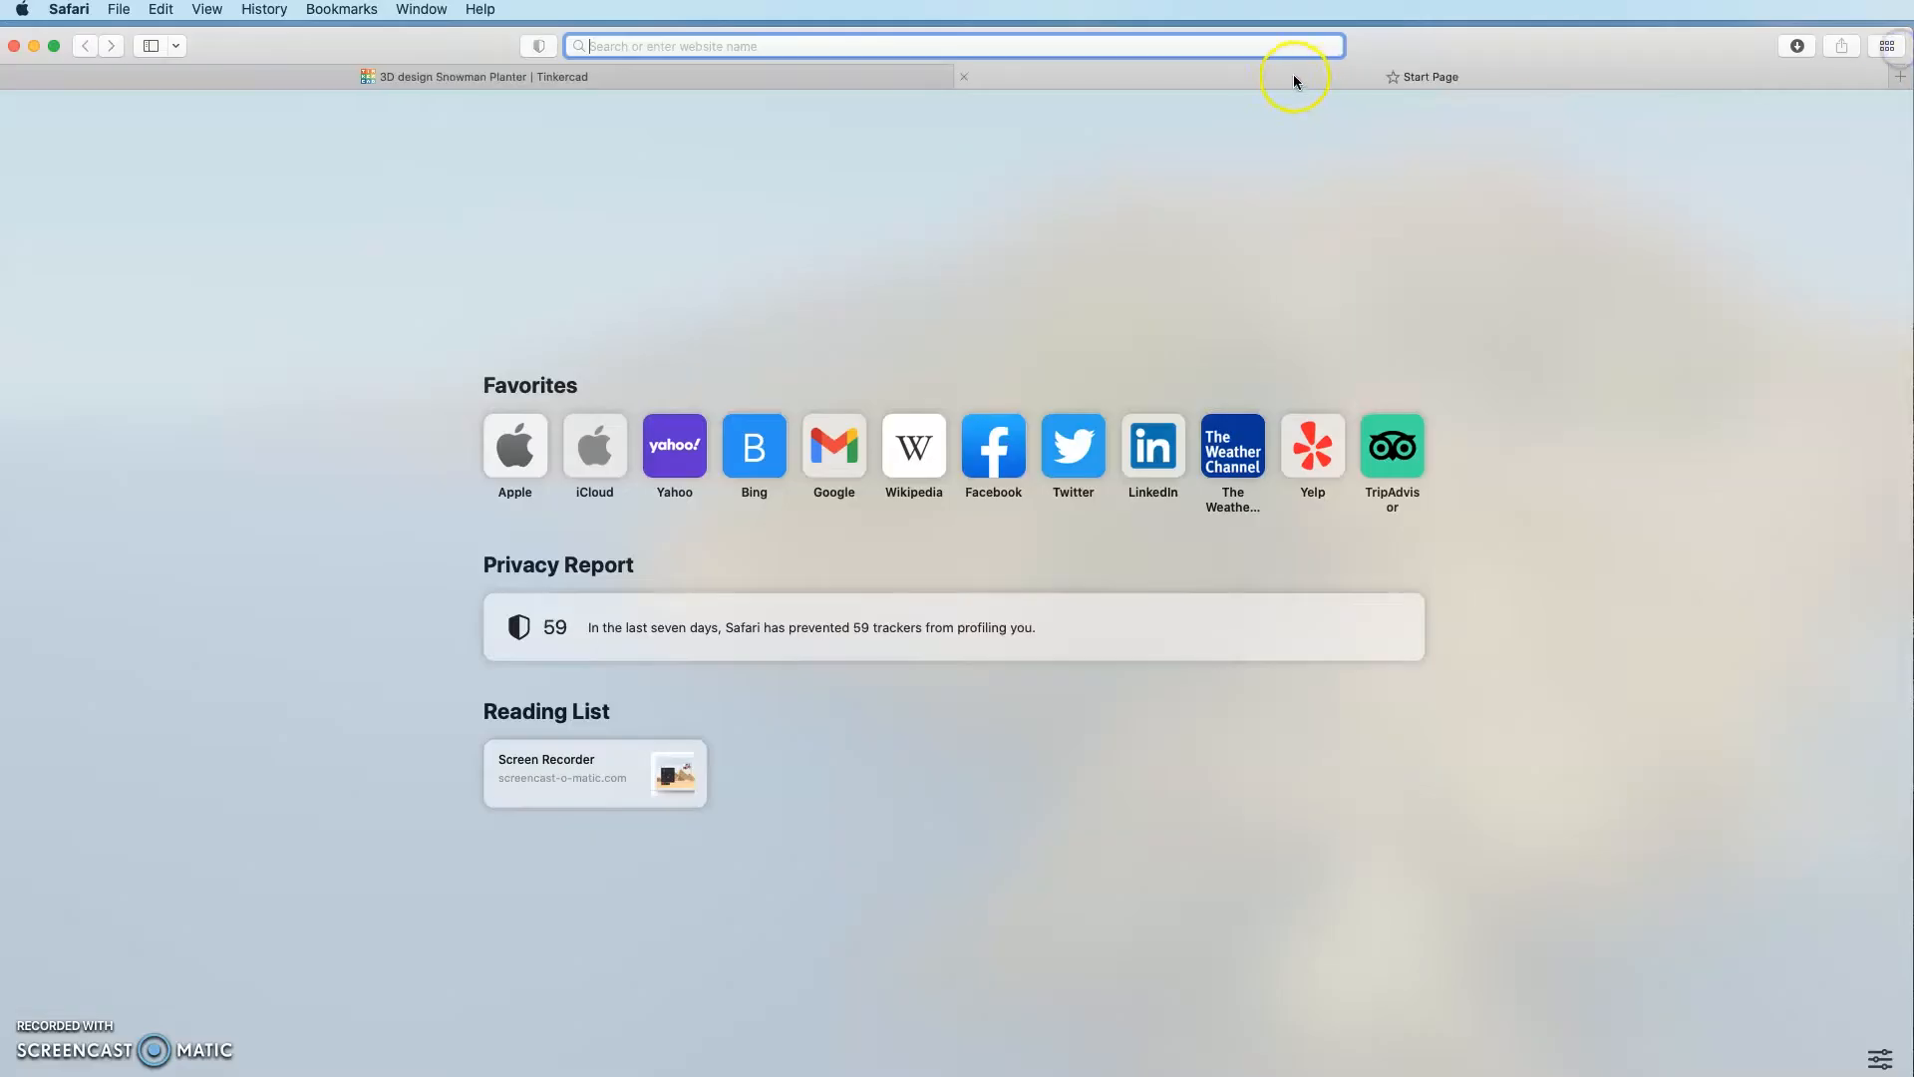
type("thingiverse.com")
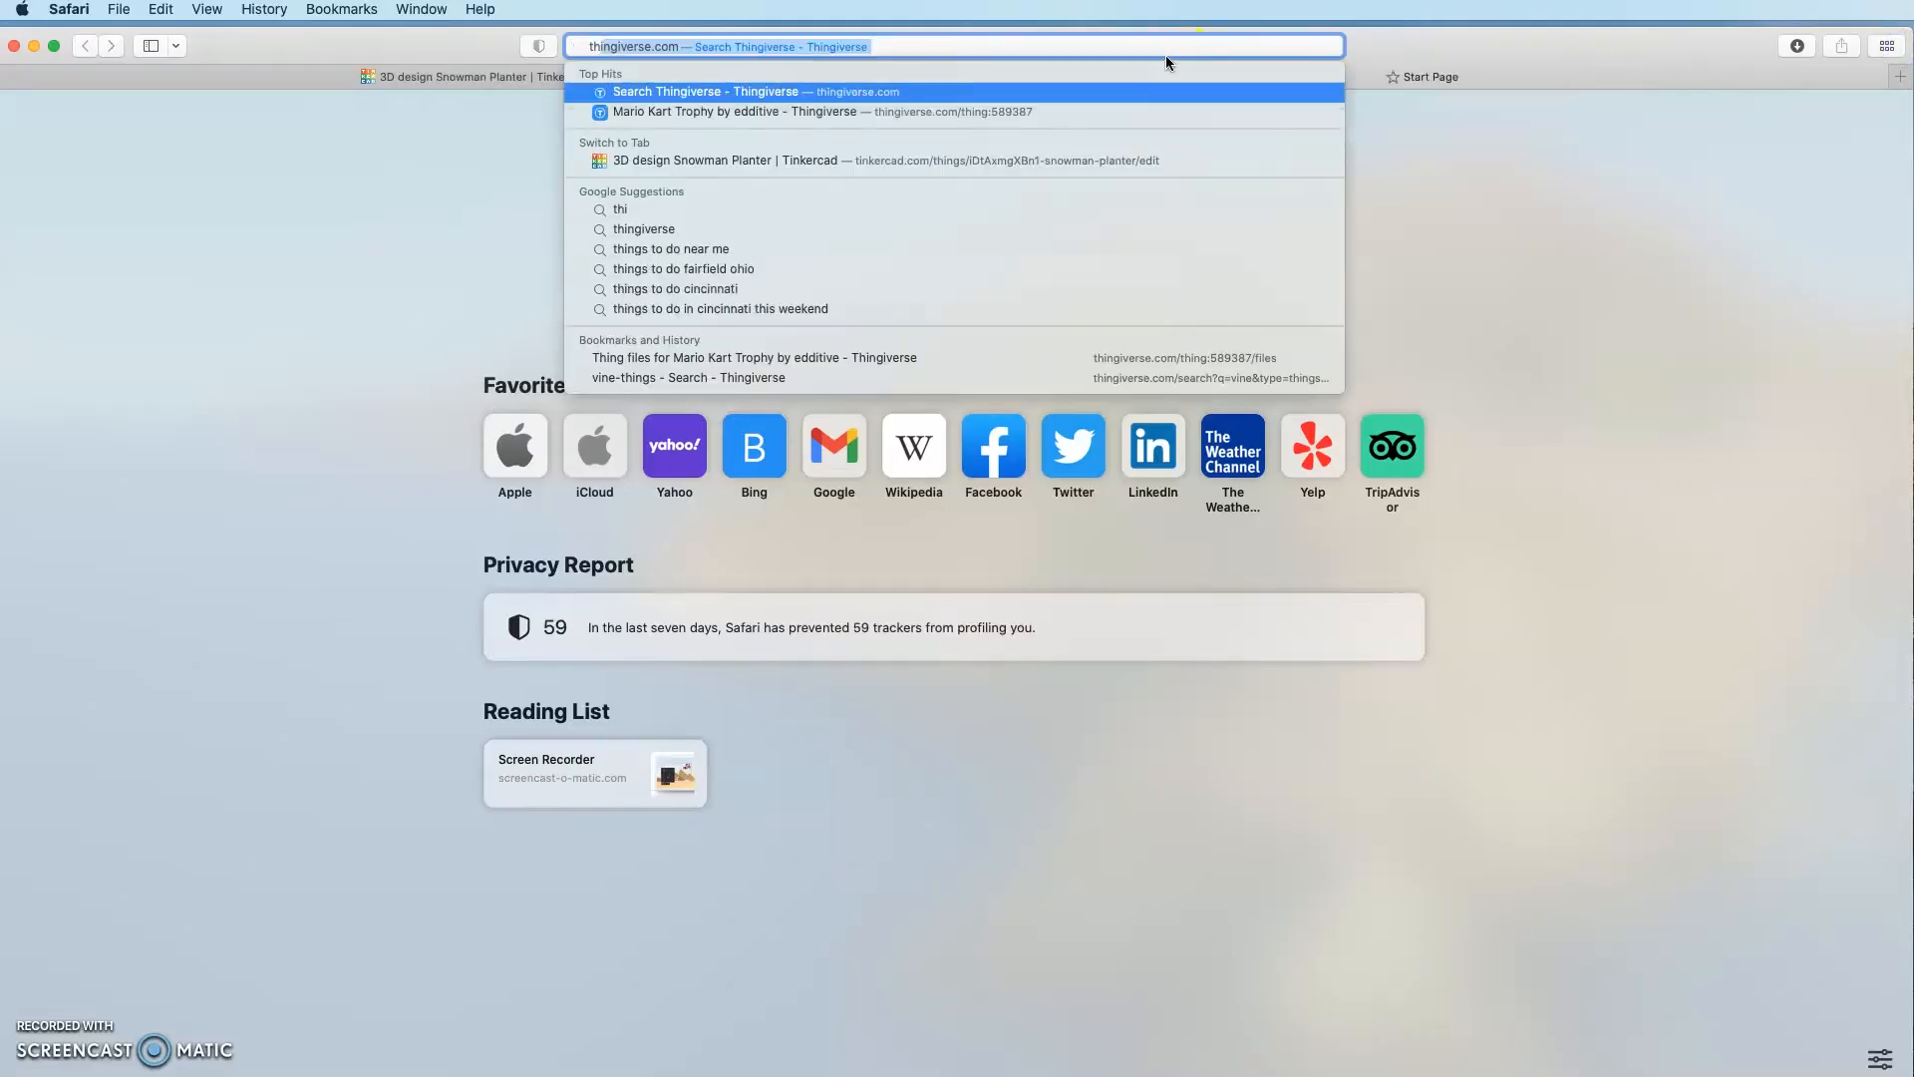
key("Return")
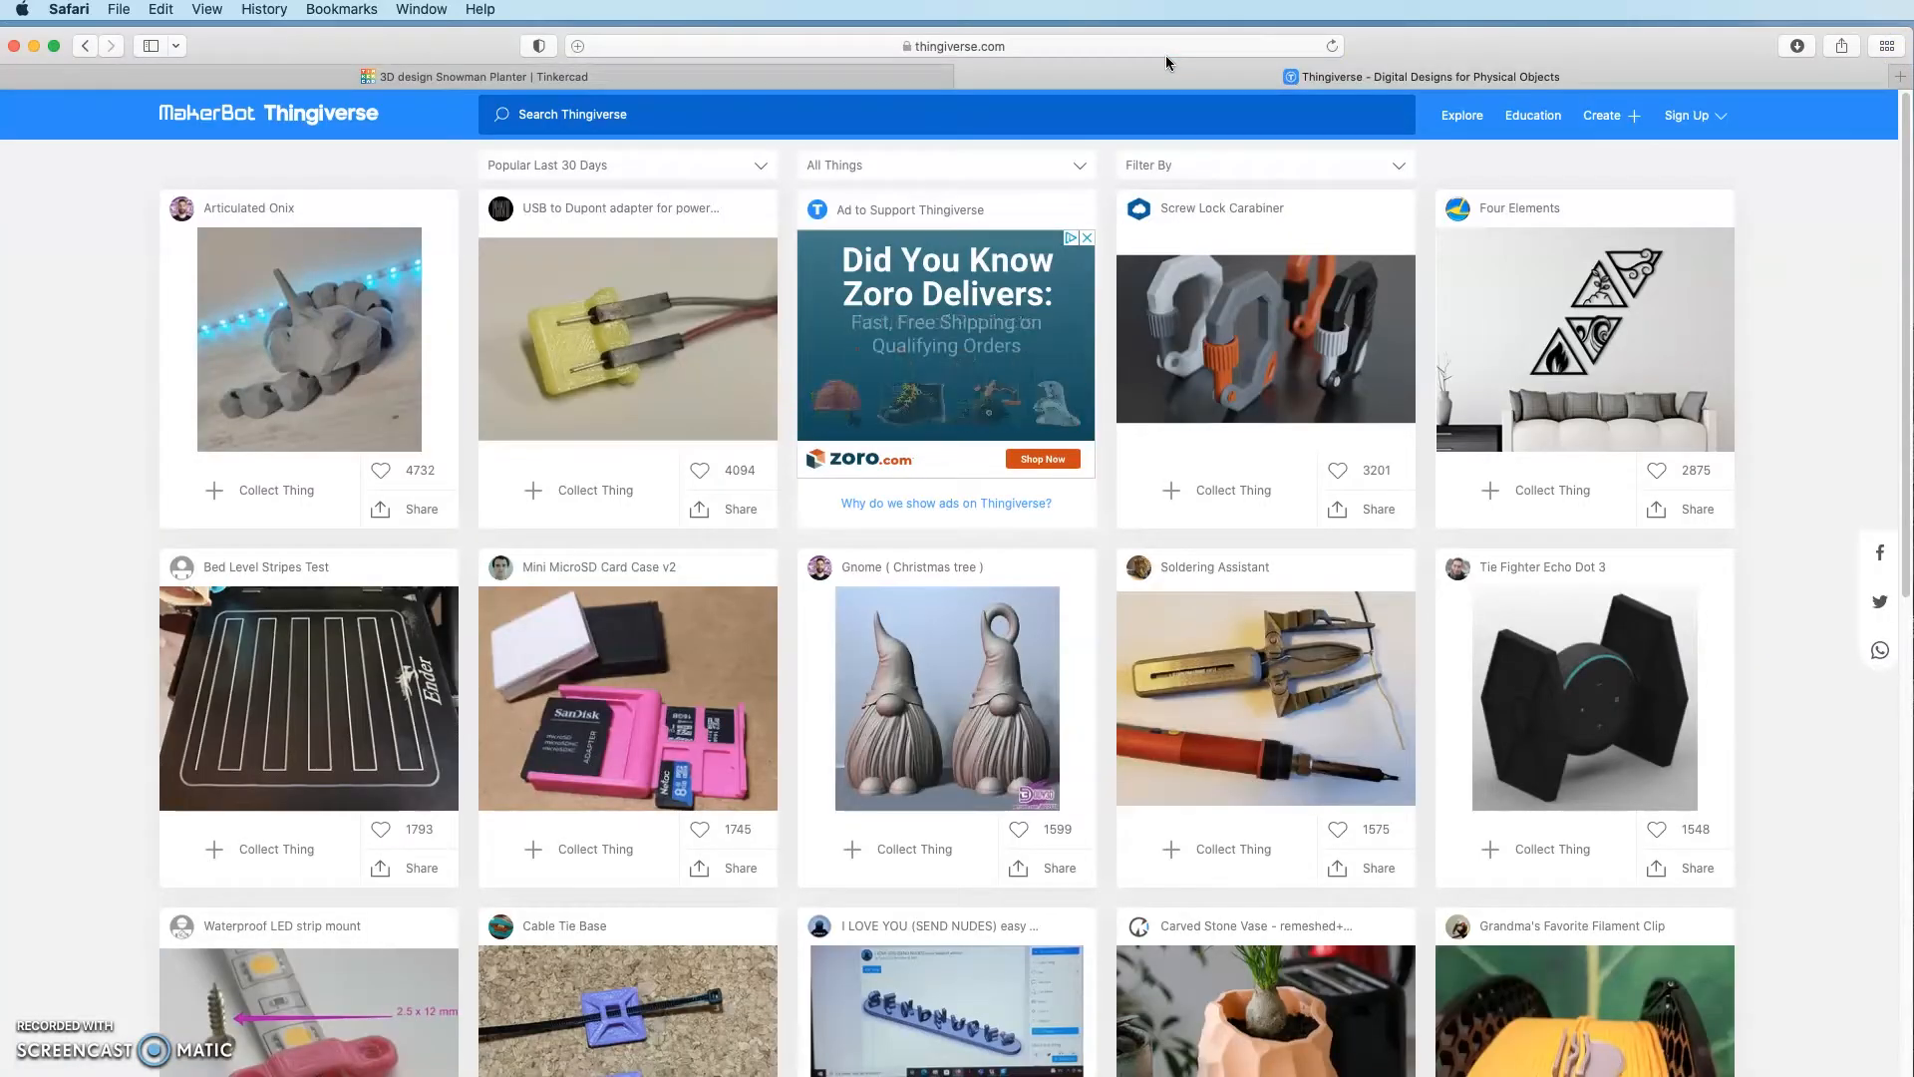
left_click(579, 110)
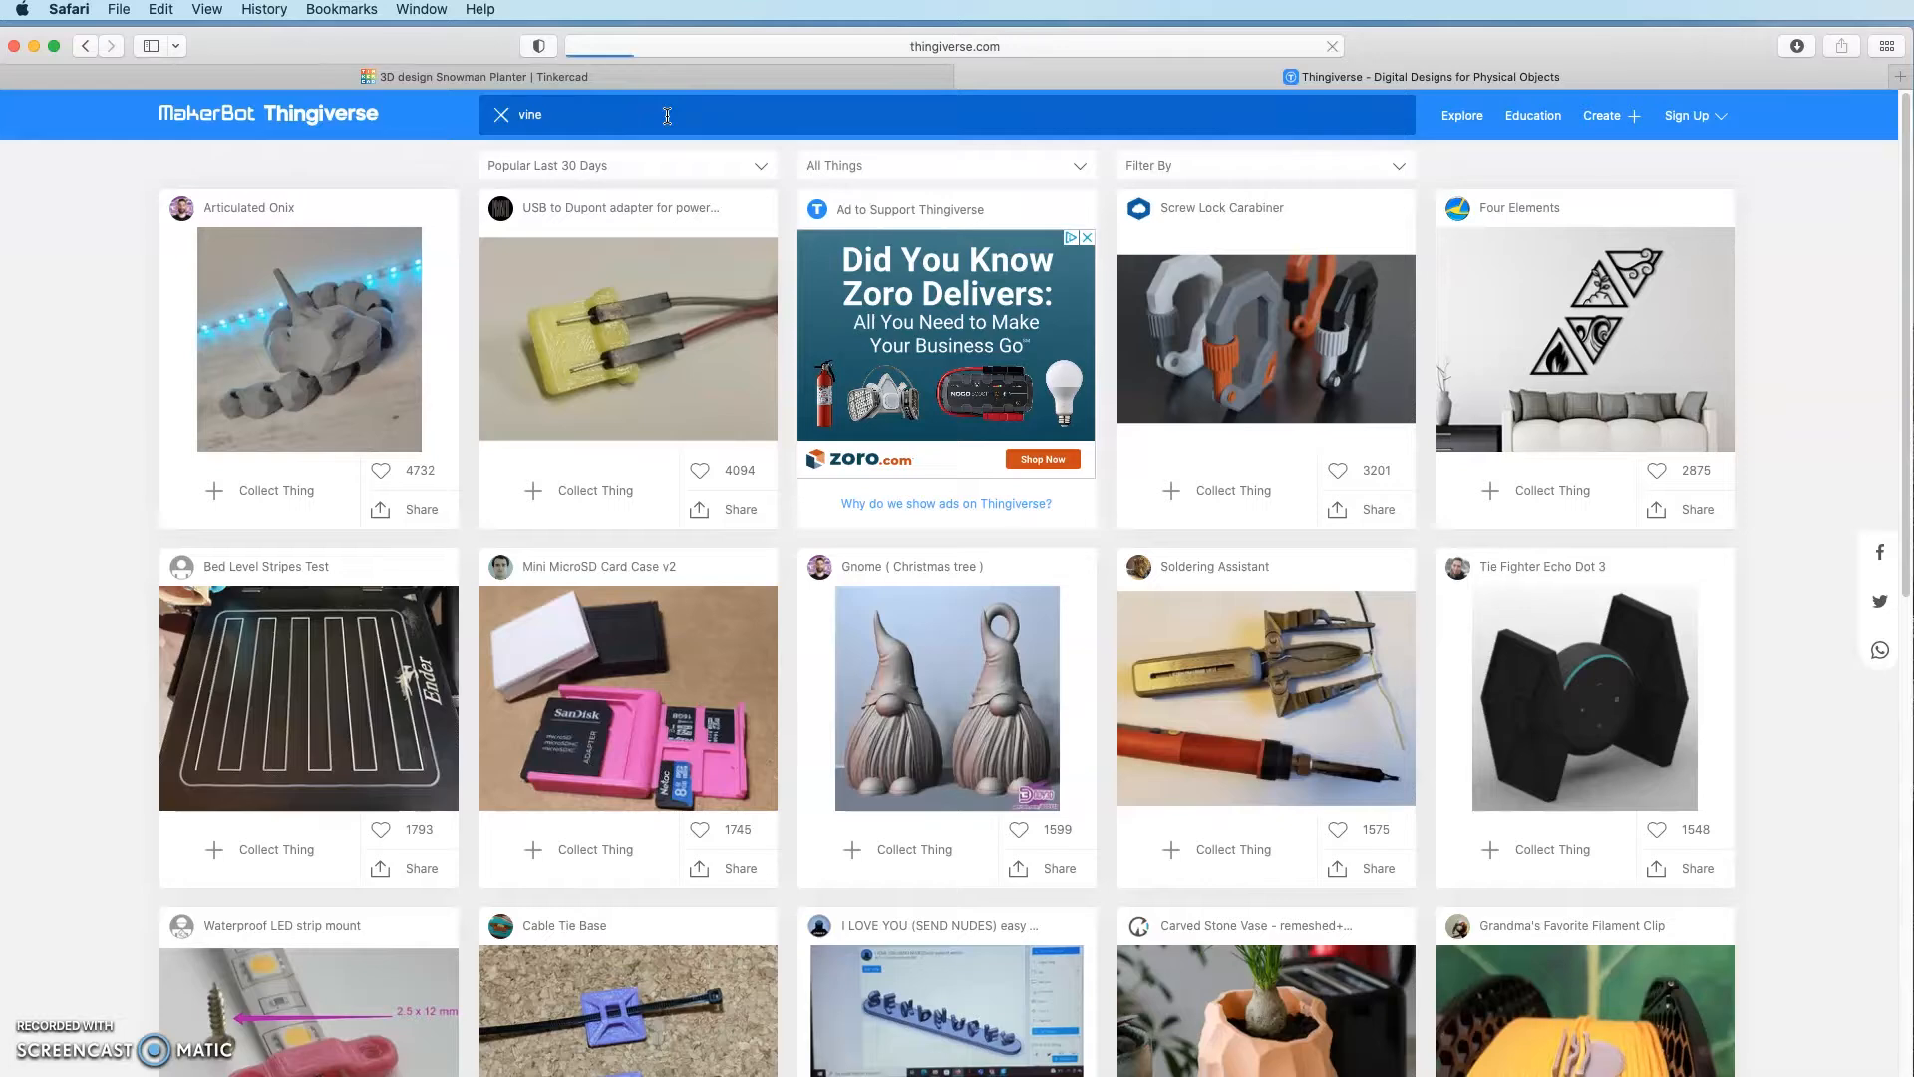
key("Return")
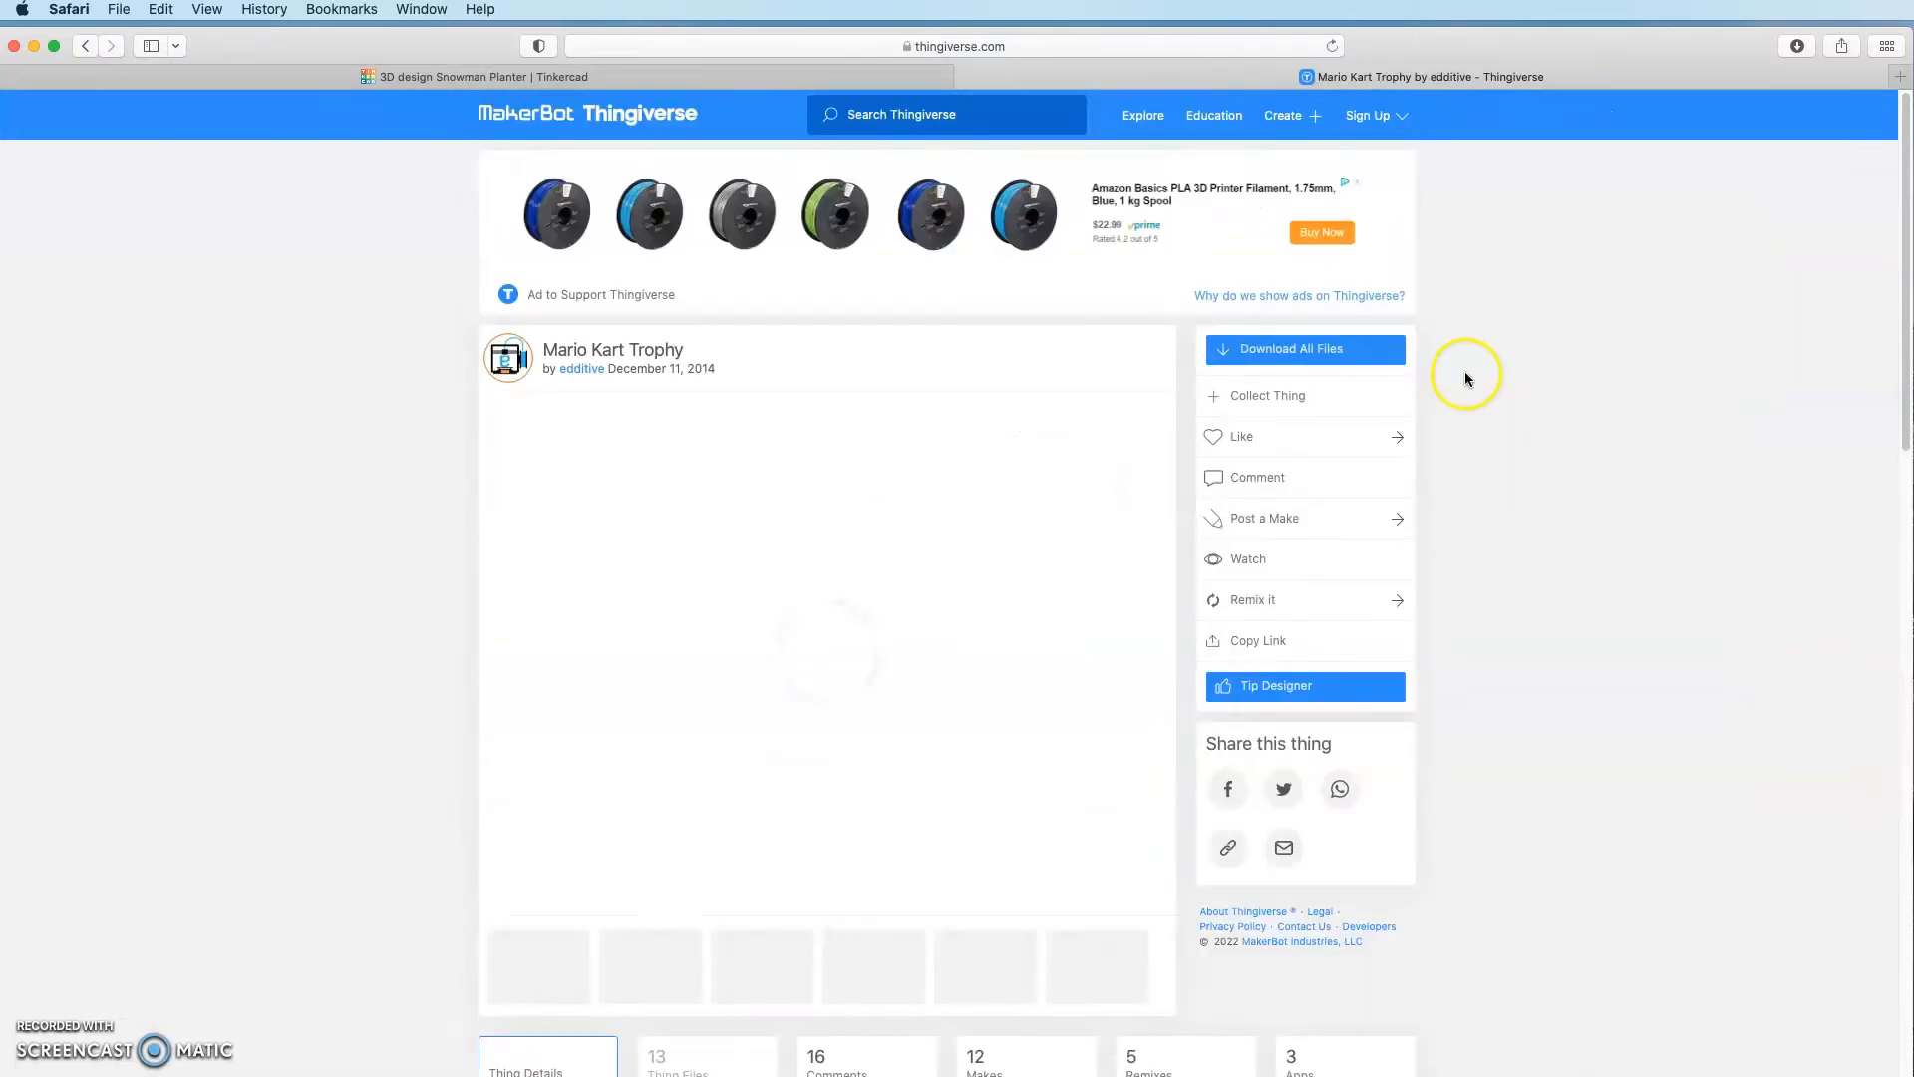
Step: Download Vines_Right.STL from the Mario Kart Trophy's Thing Files, then close the tab
scroll(697, 941, "down", 1)
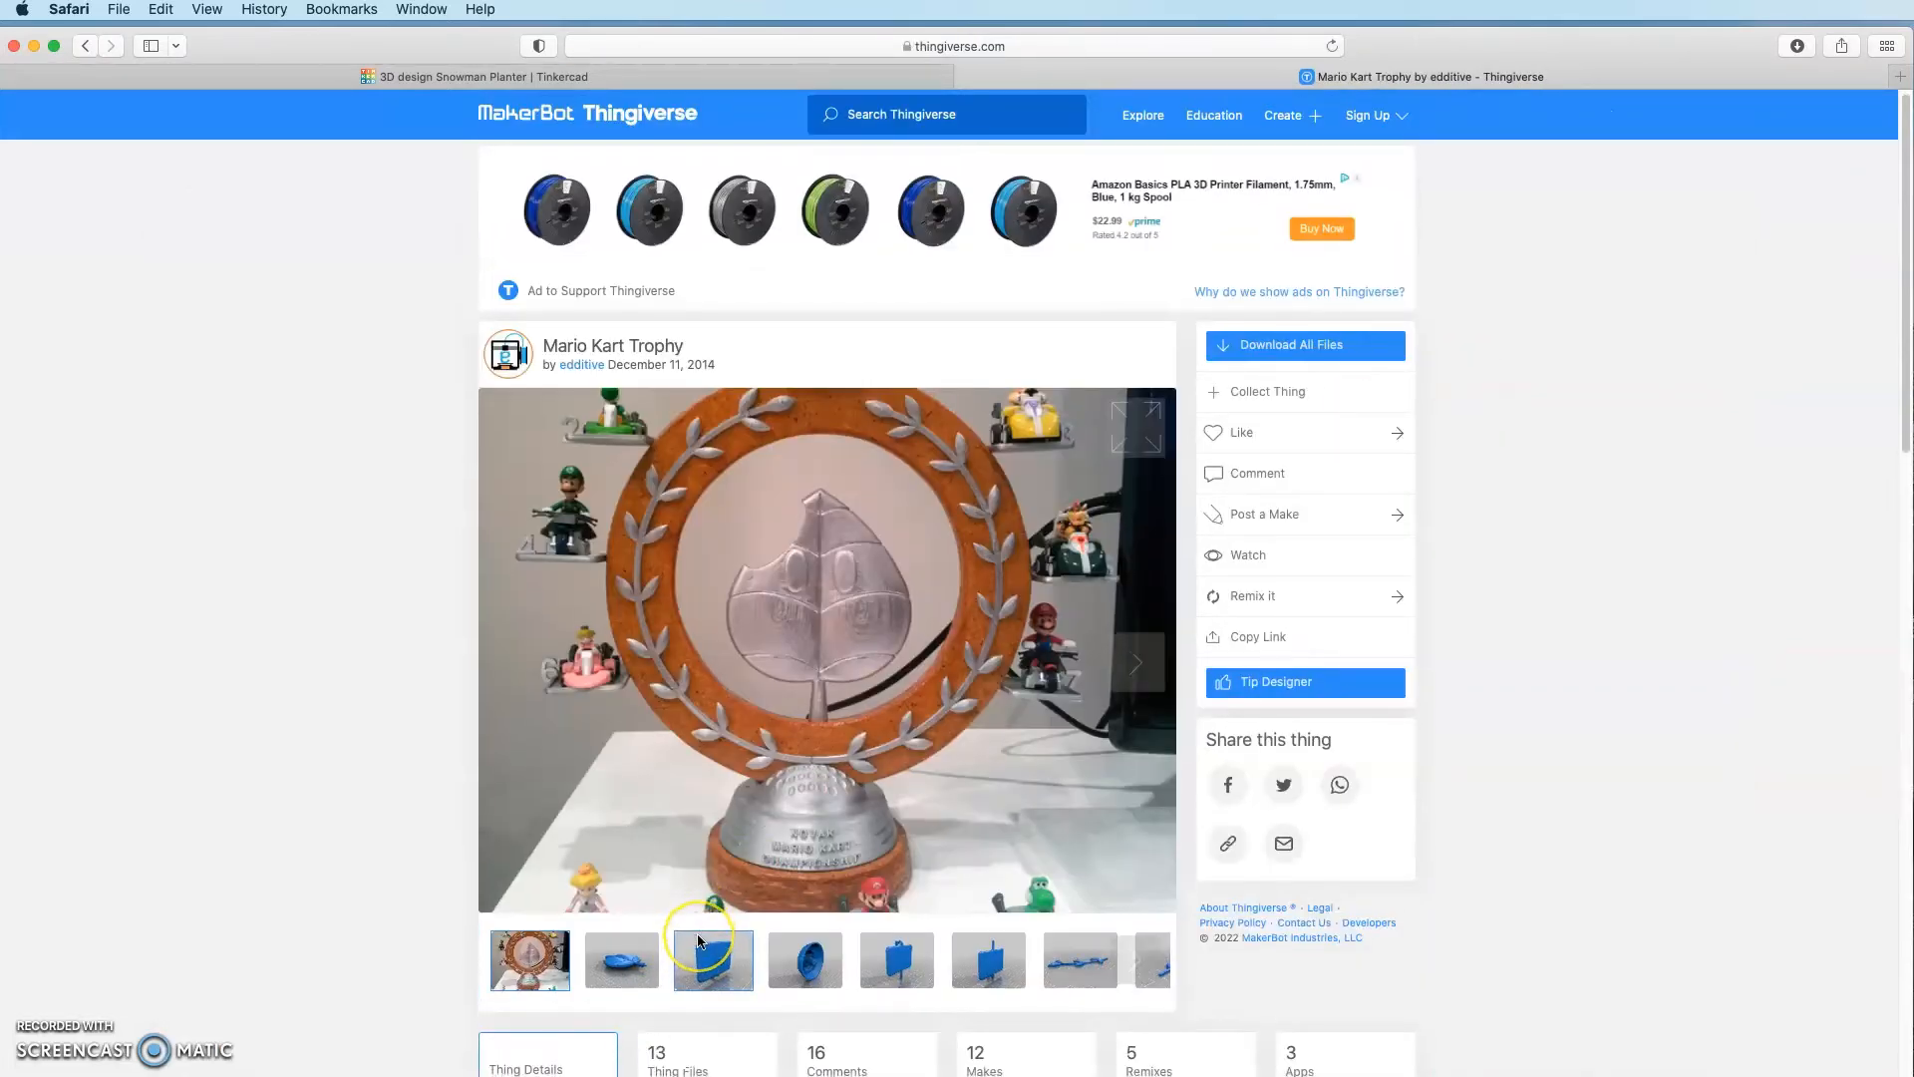
scroll(698, 942, "down", 2)
left_click(761, 915)
scroll(927, 880, "down", 8)
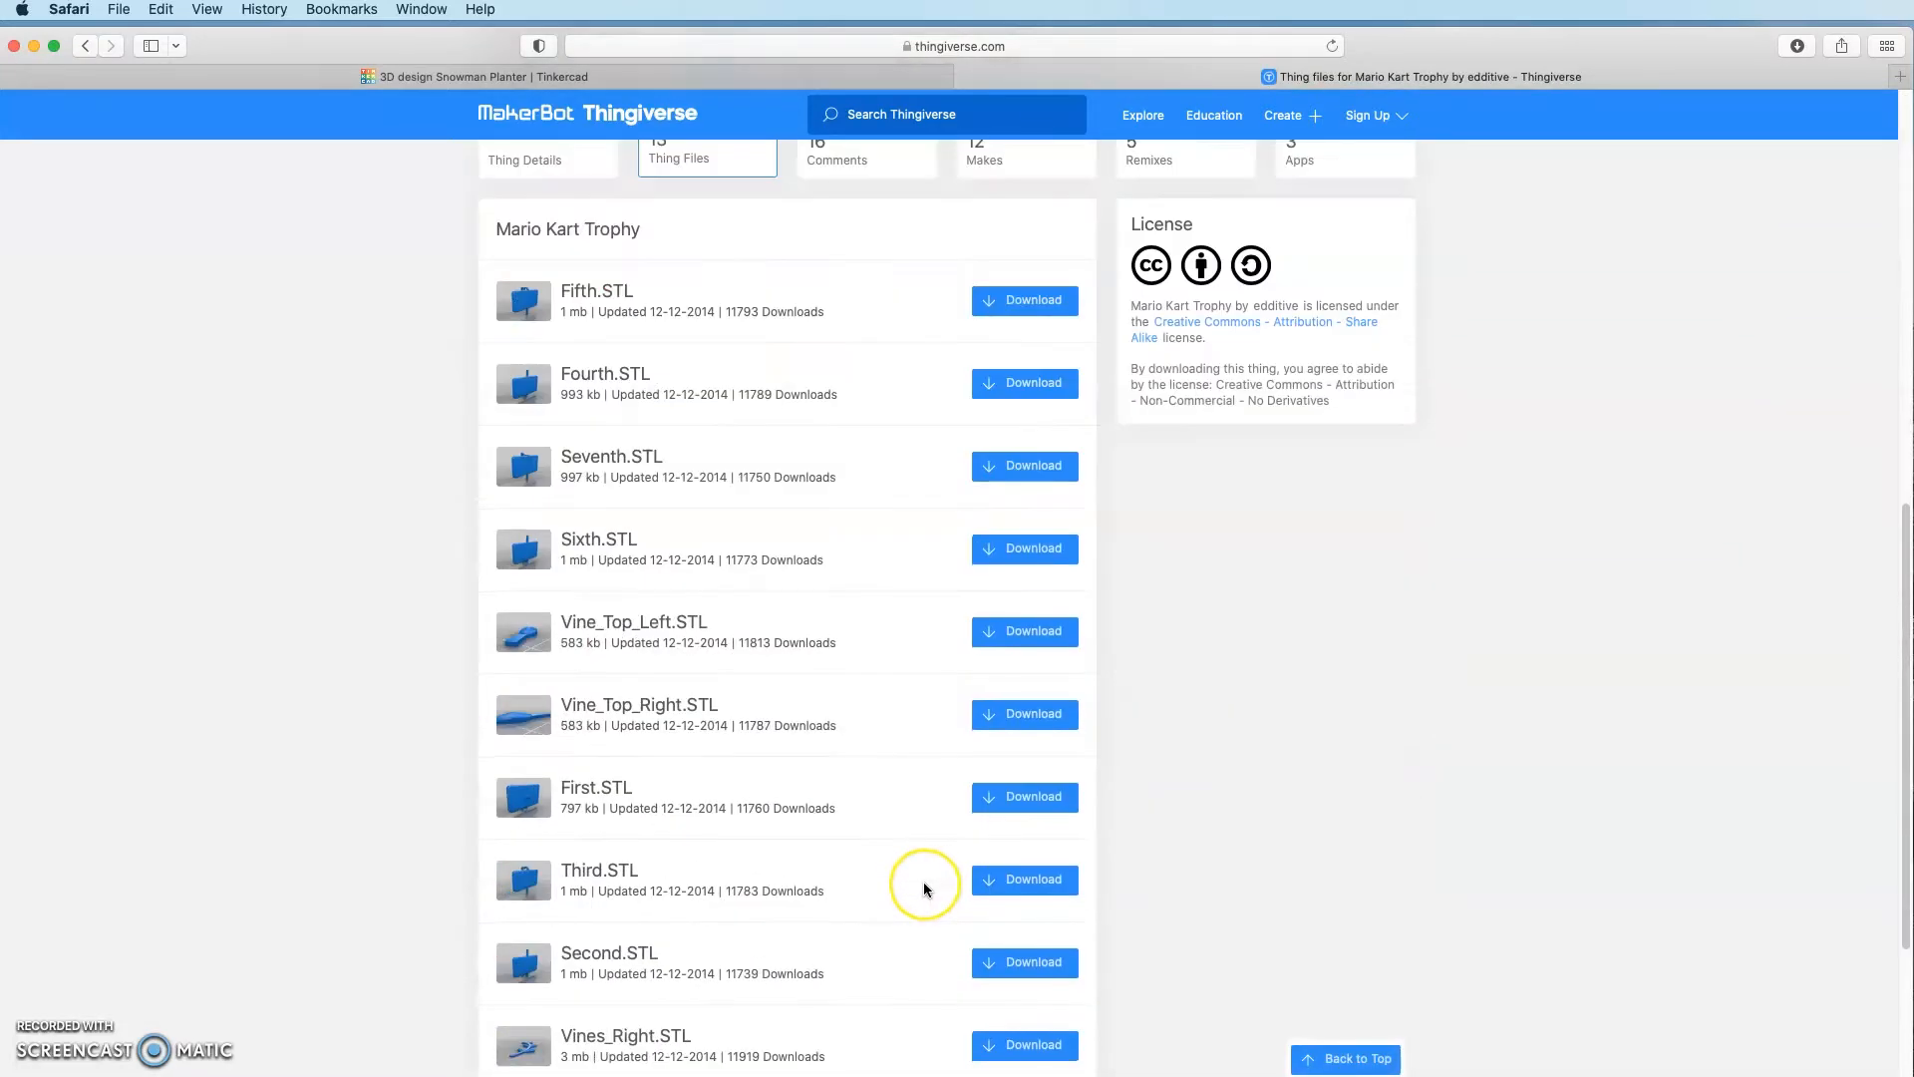
scroll(923, 886, "down", 2)
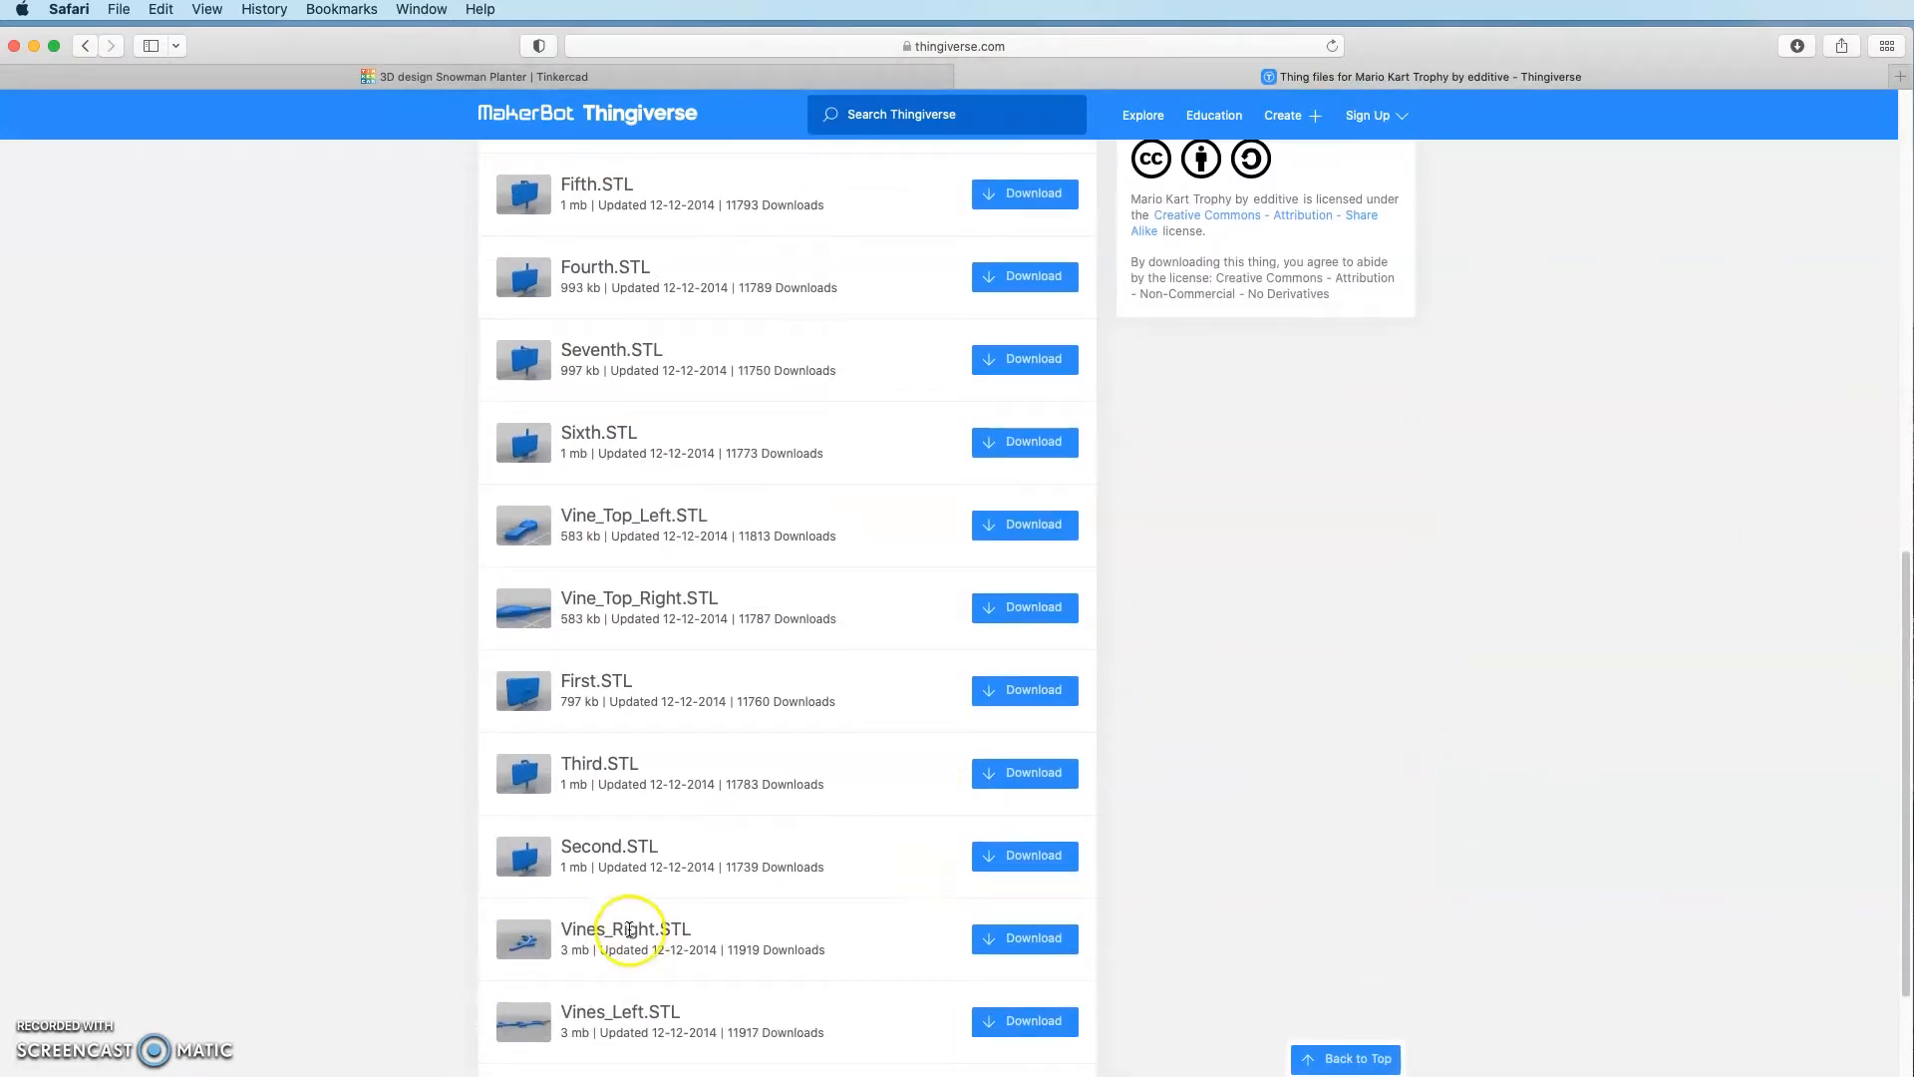
left_click(1021, 938)
left_click(964, 79)
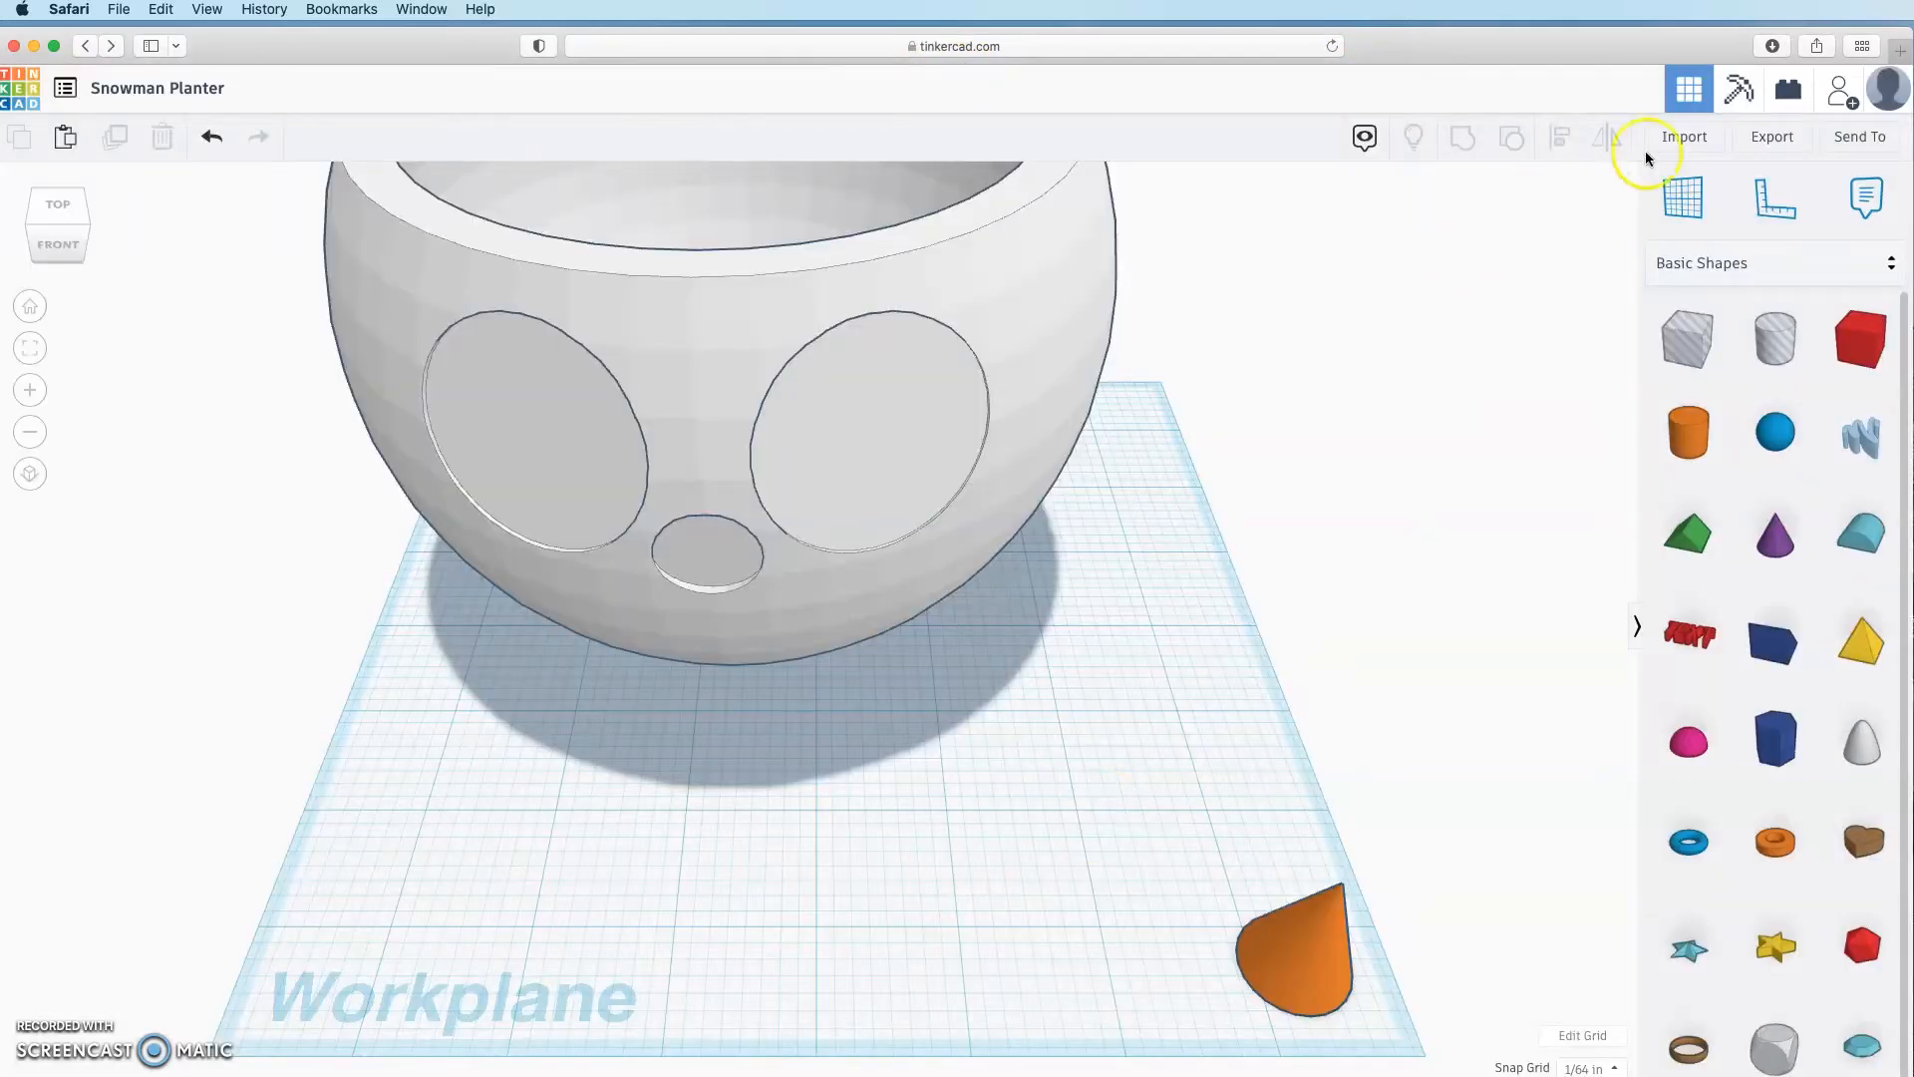
Step: Import the Vines_Right.STL file into the Snowman Planter design
left_click(1678, 135)
left_click(932, 595)
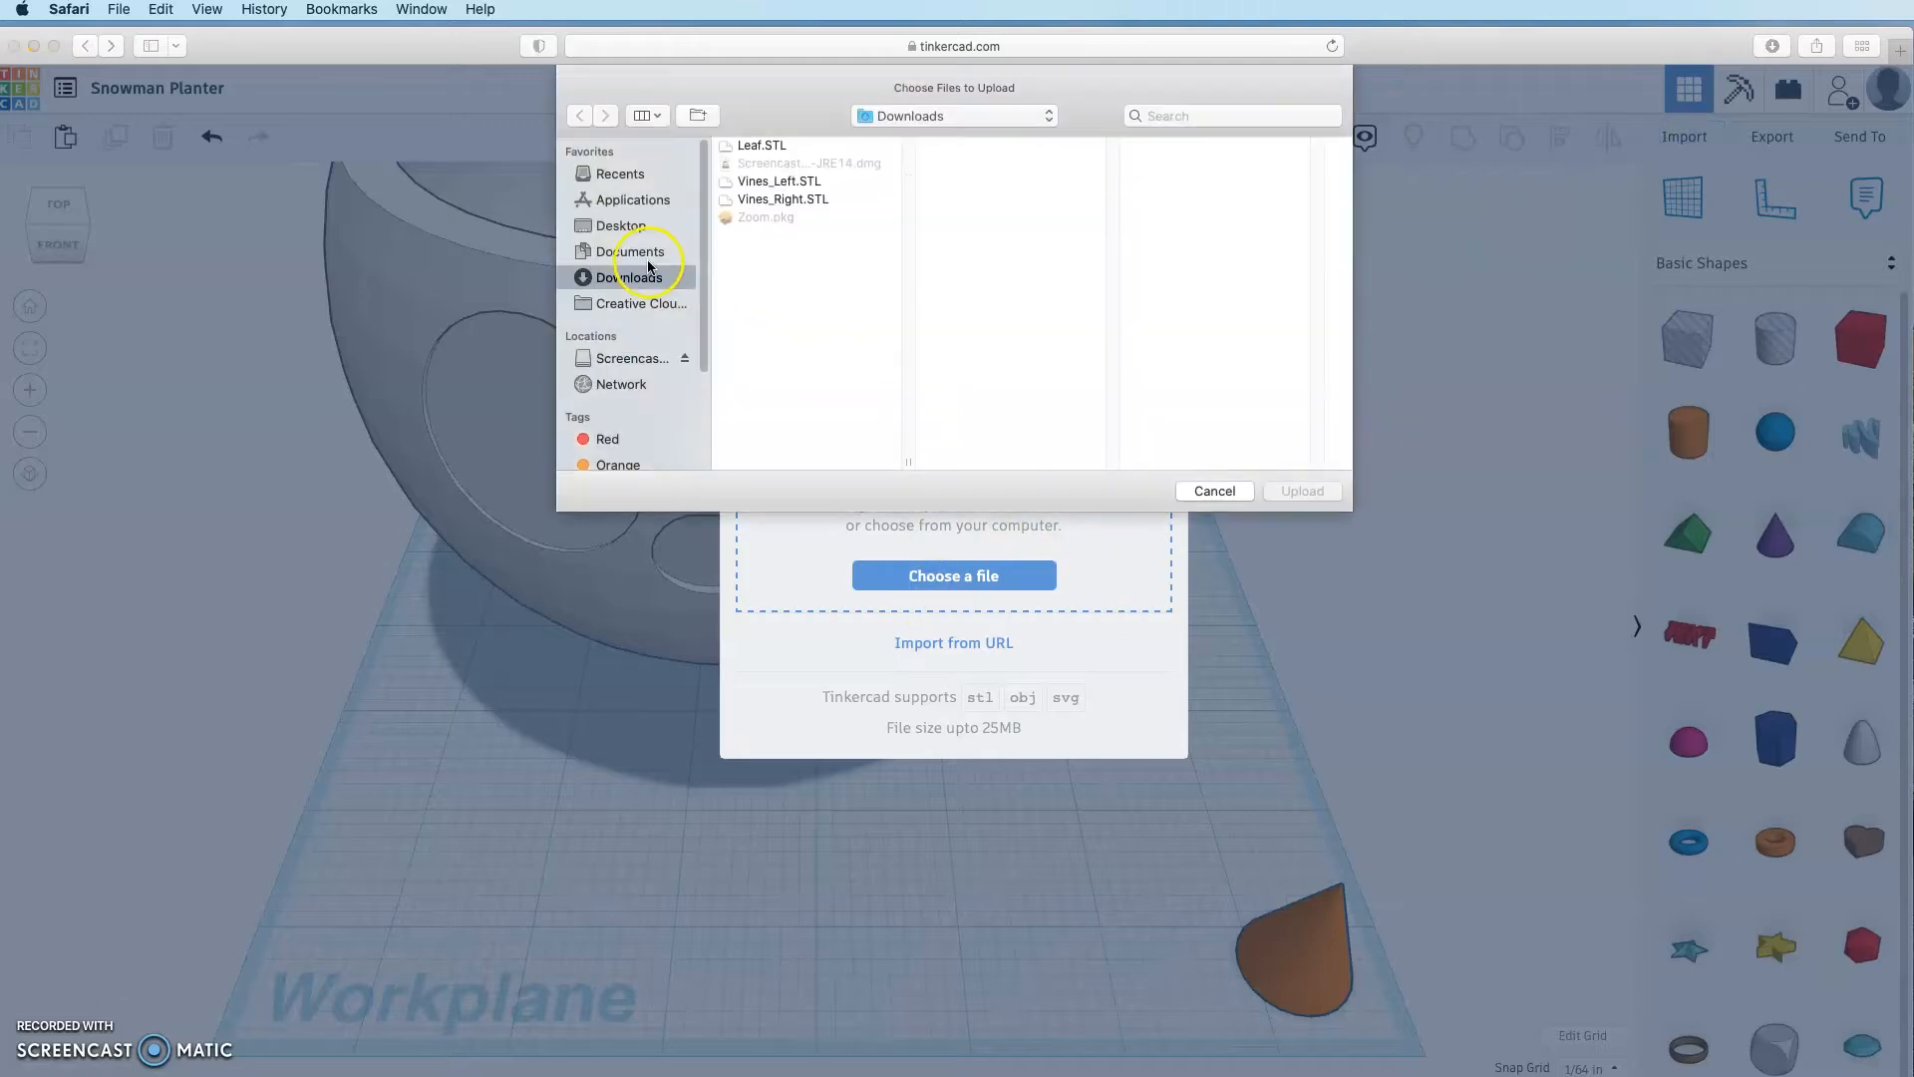
left_click(808, 200)
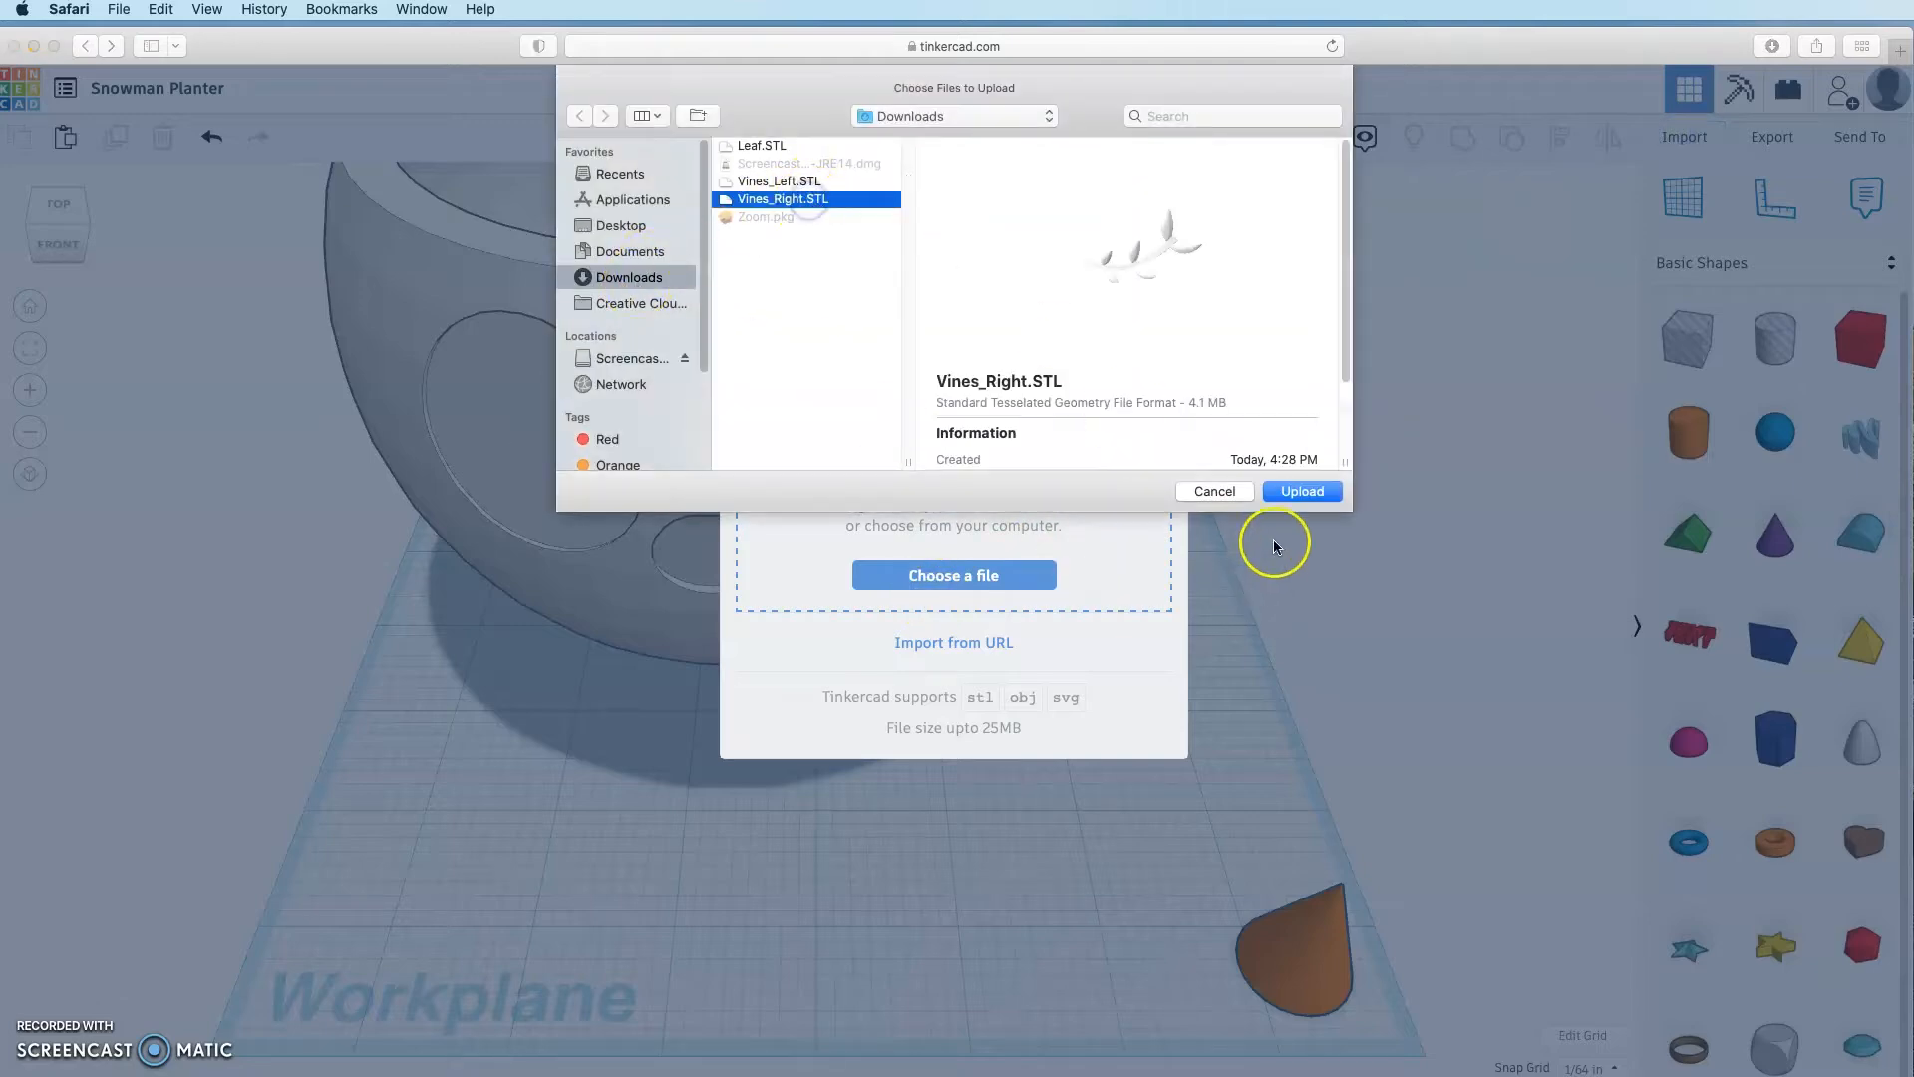
left_click(1302, 491)
left_click(1122, 816)
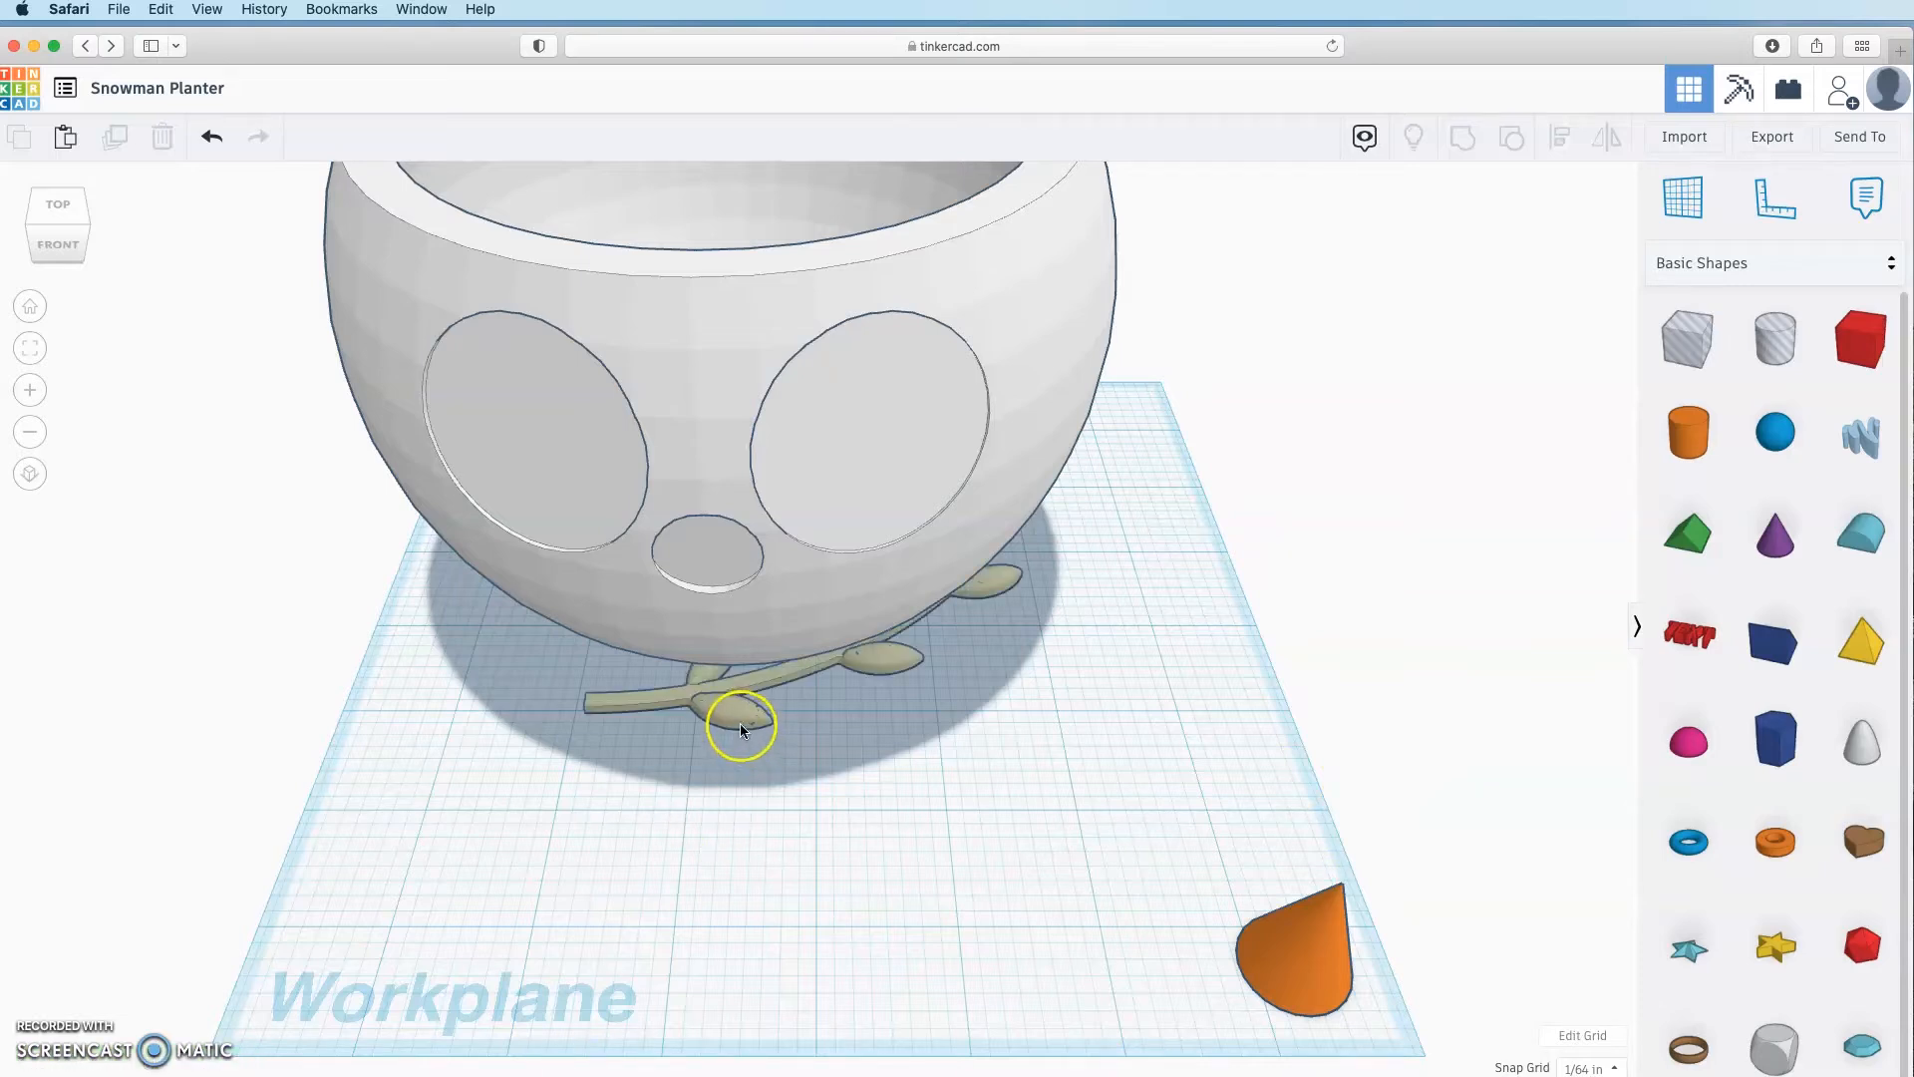
Step: Move the vine in front of the bowl and rotate it to lie horizontally
left_click_drag(741, 729, 794, 914)
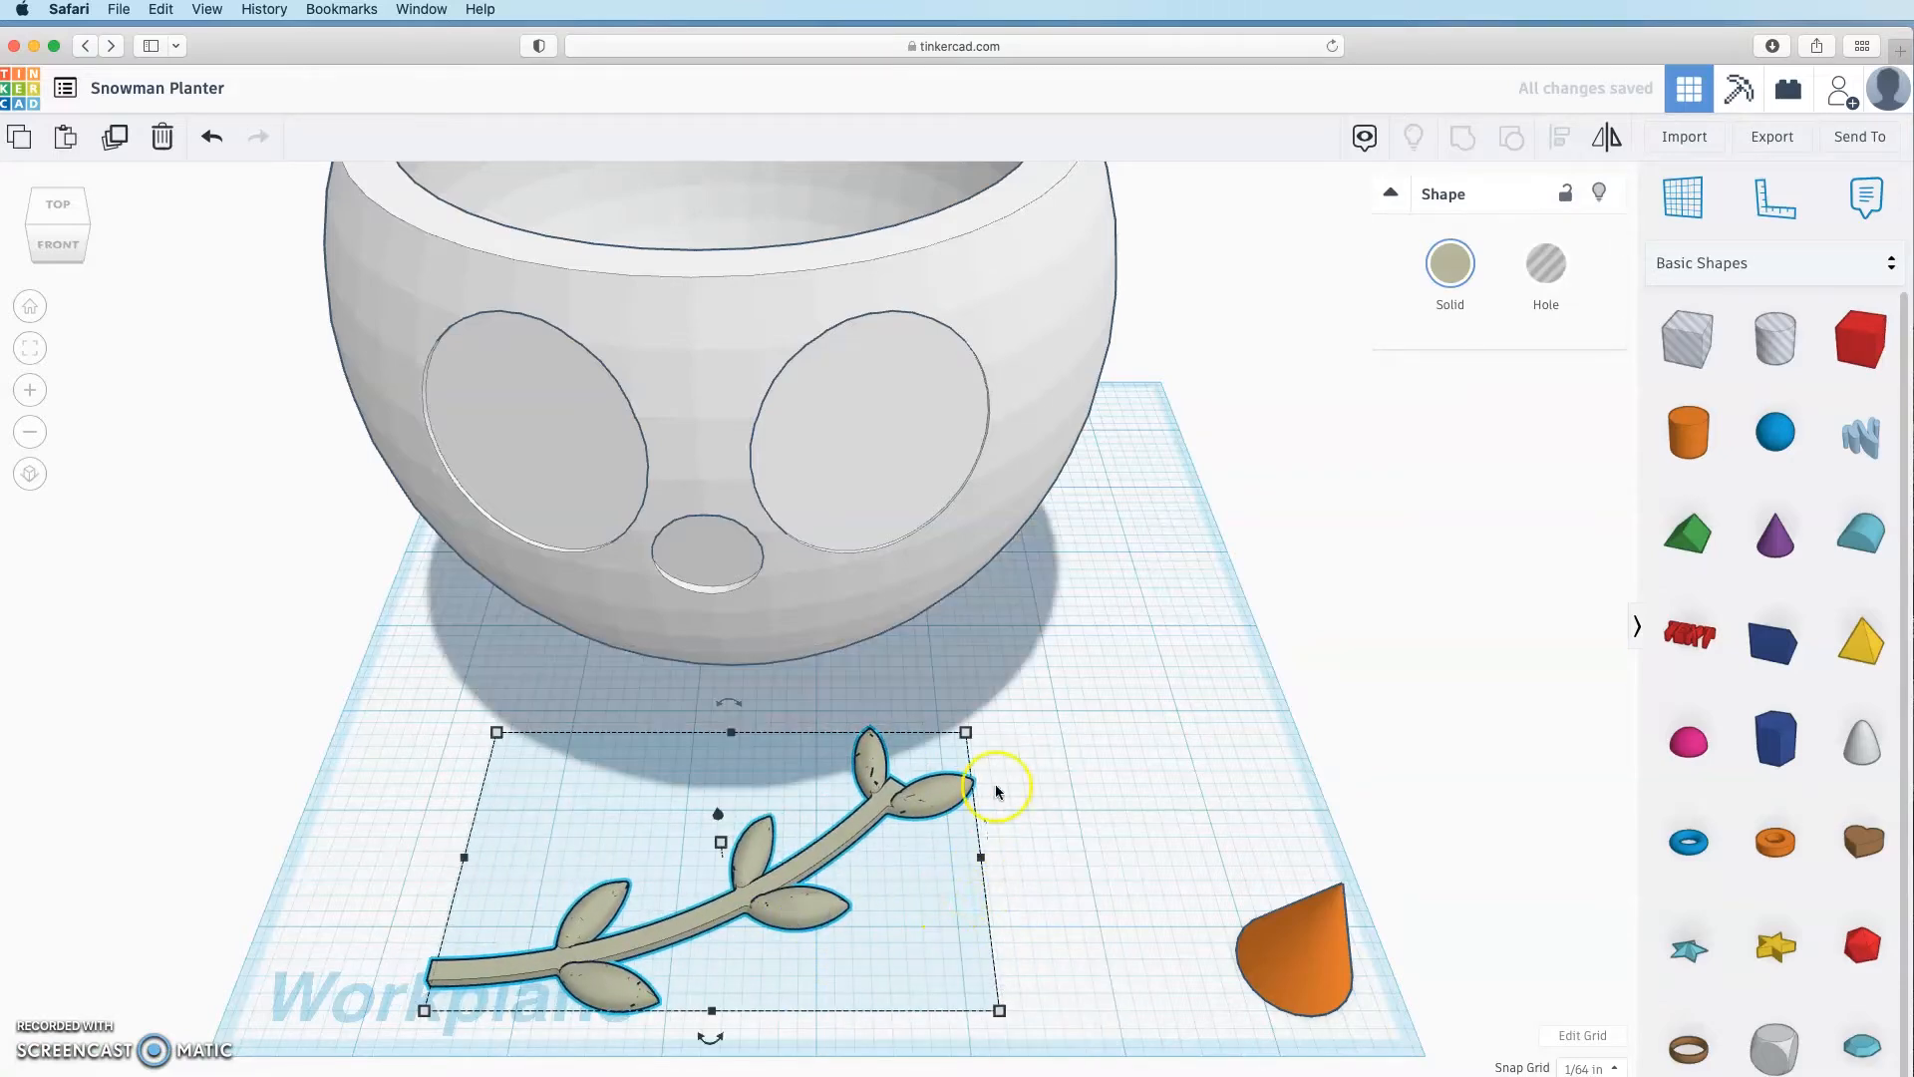
left_click_drag(730, 703, 731, 704)
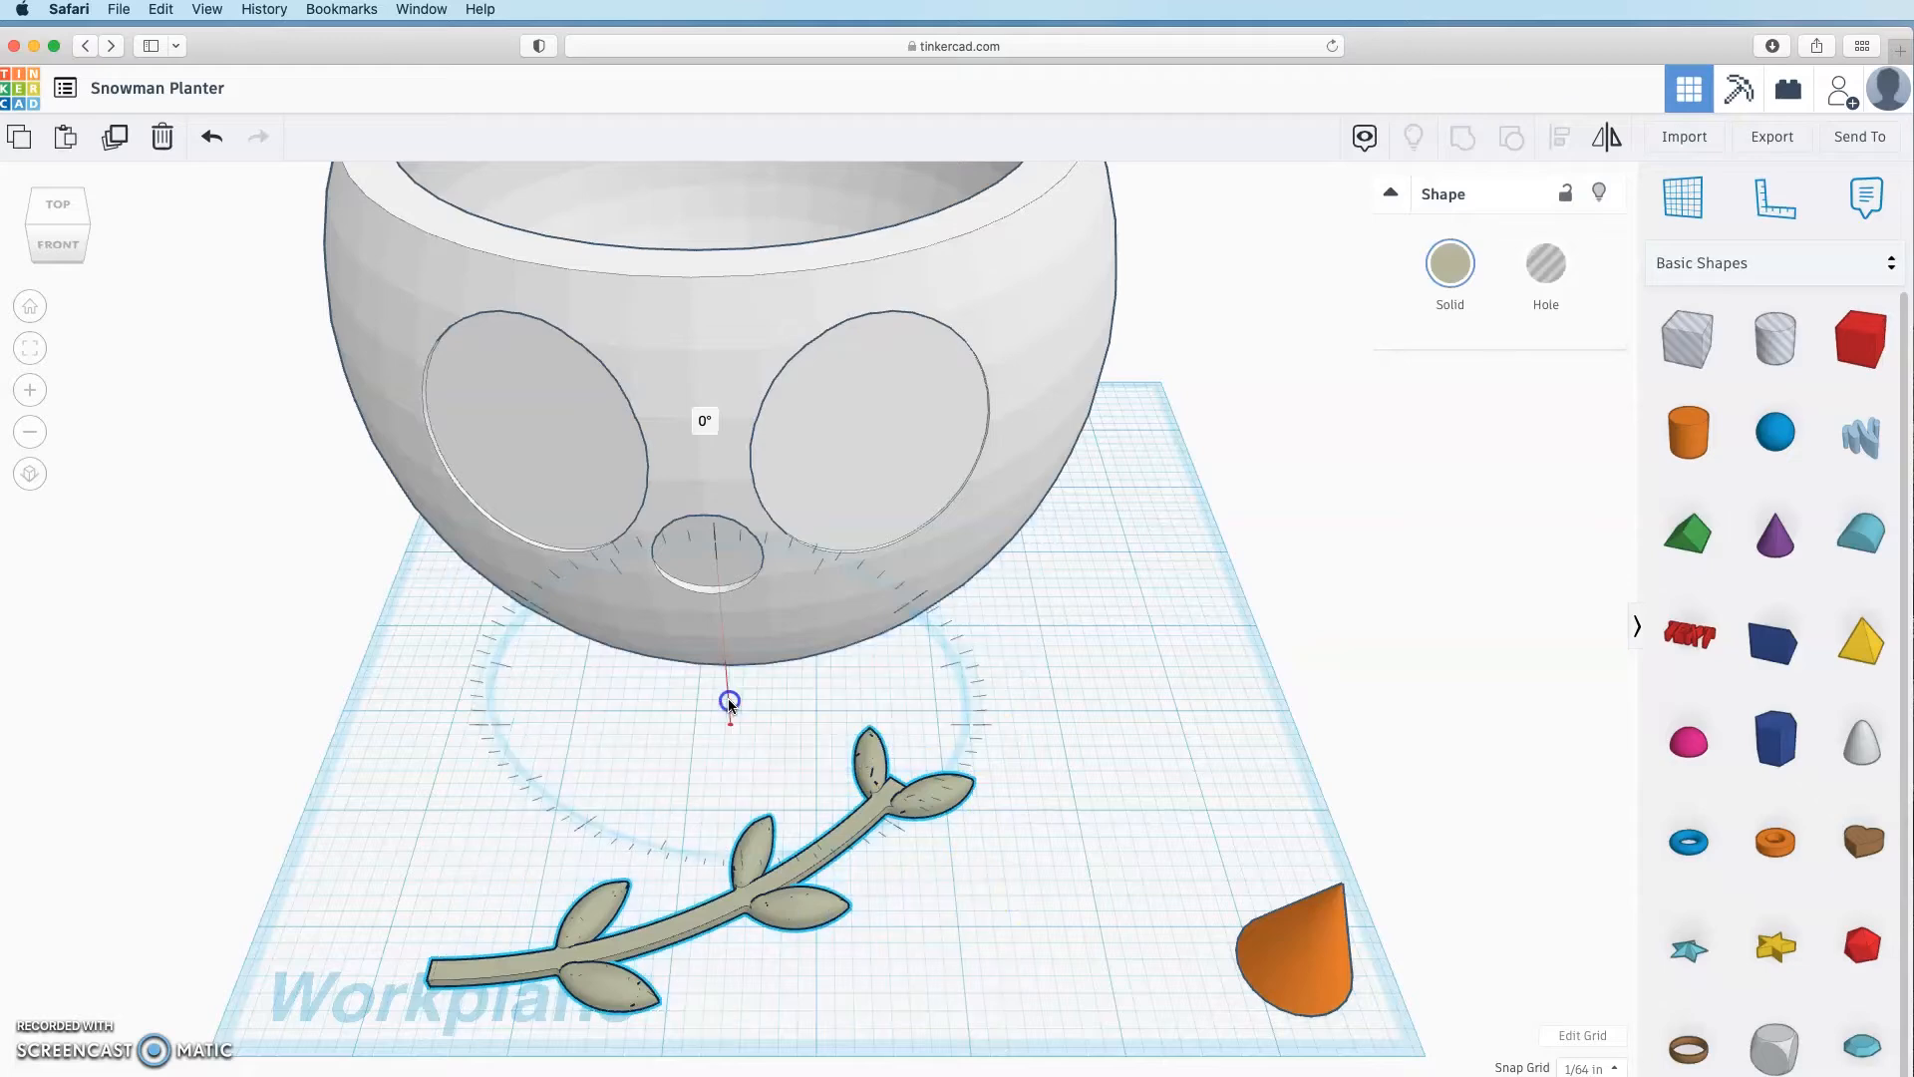
left_click_drag(714, 1043, 666, 1027)
scroll(758, 961, "down", 5)
left_click_drag(740, 882, 705, 1021)
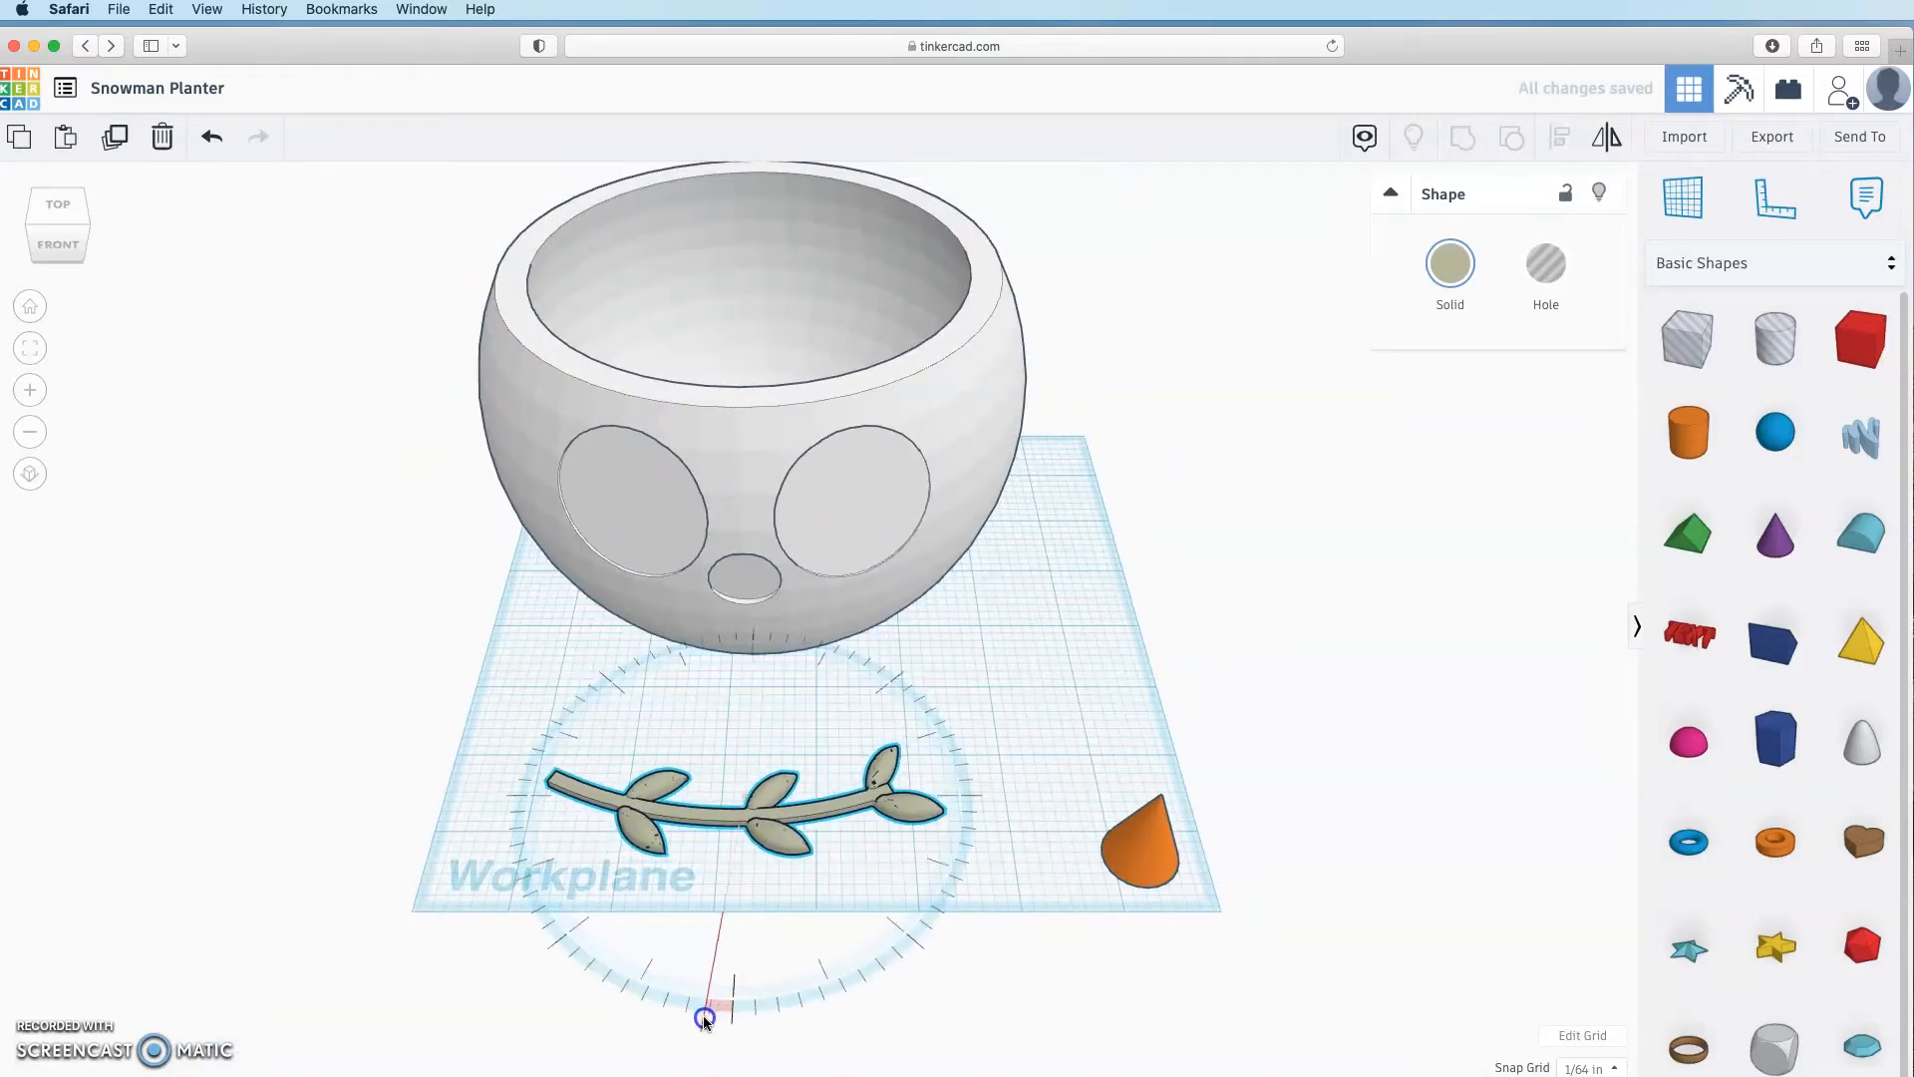
left_click(788, 936)
scroll(728, 913, "down", 2)
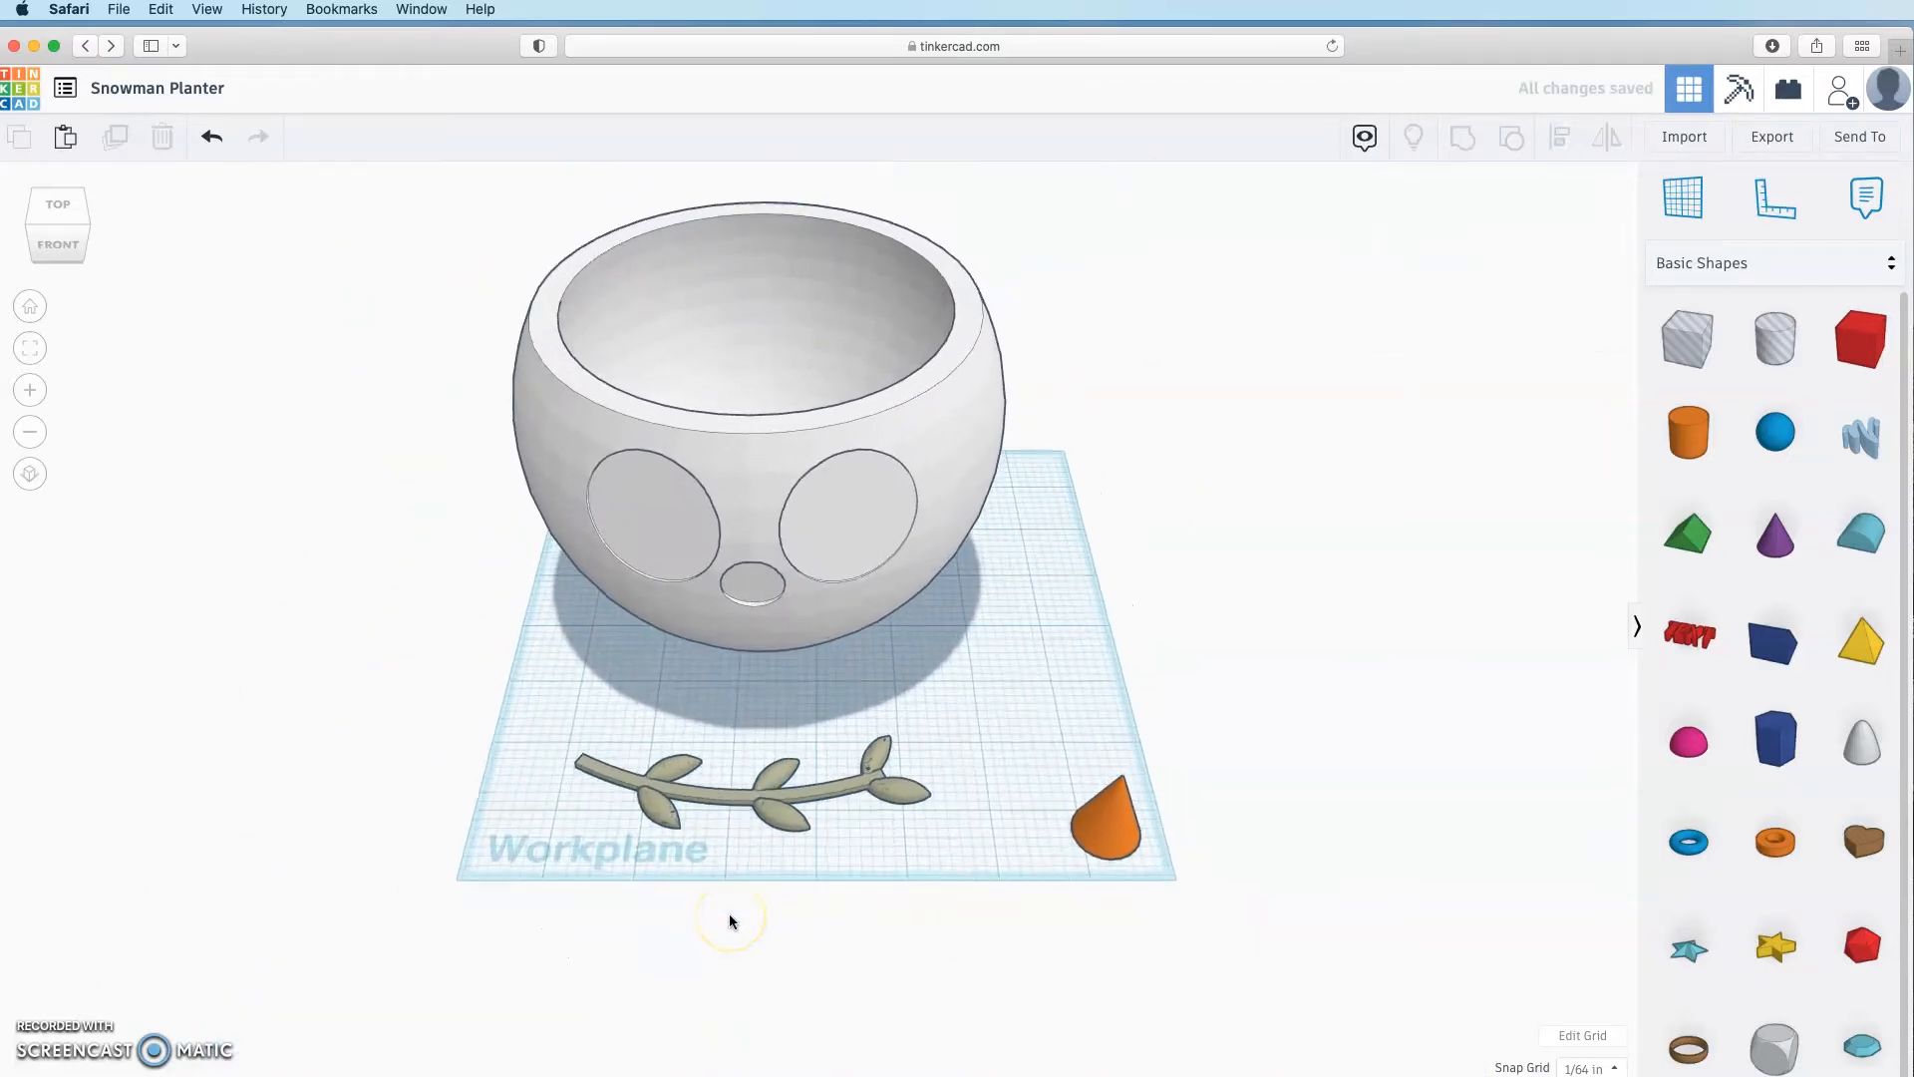
scroll(730, 917, "up", 5)
right_click_drag(738, 937, 798, 937)
Step: Place an orange cylinder on top of the vine
left_click(963, 934)
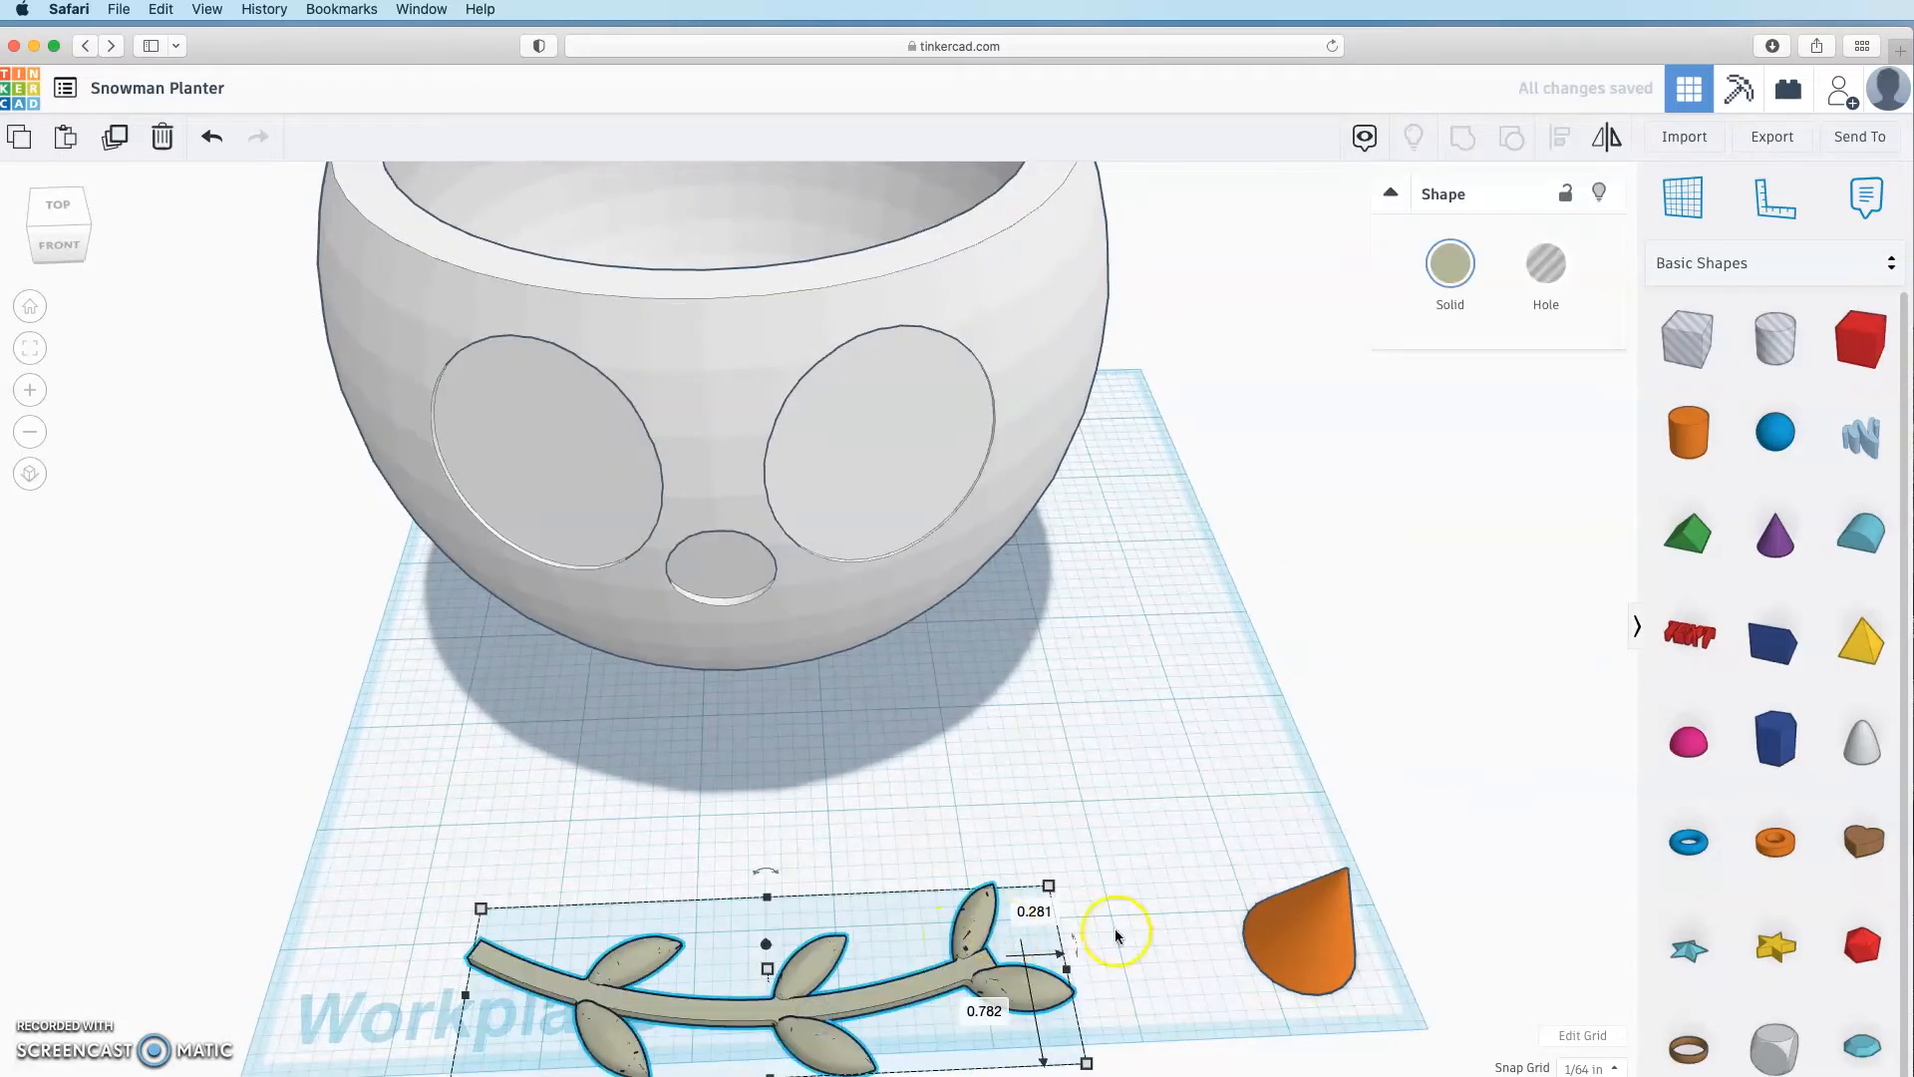
scroll(1117, 935, "down", 3)
left_click_drag(1688, 432, 762, 843)
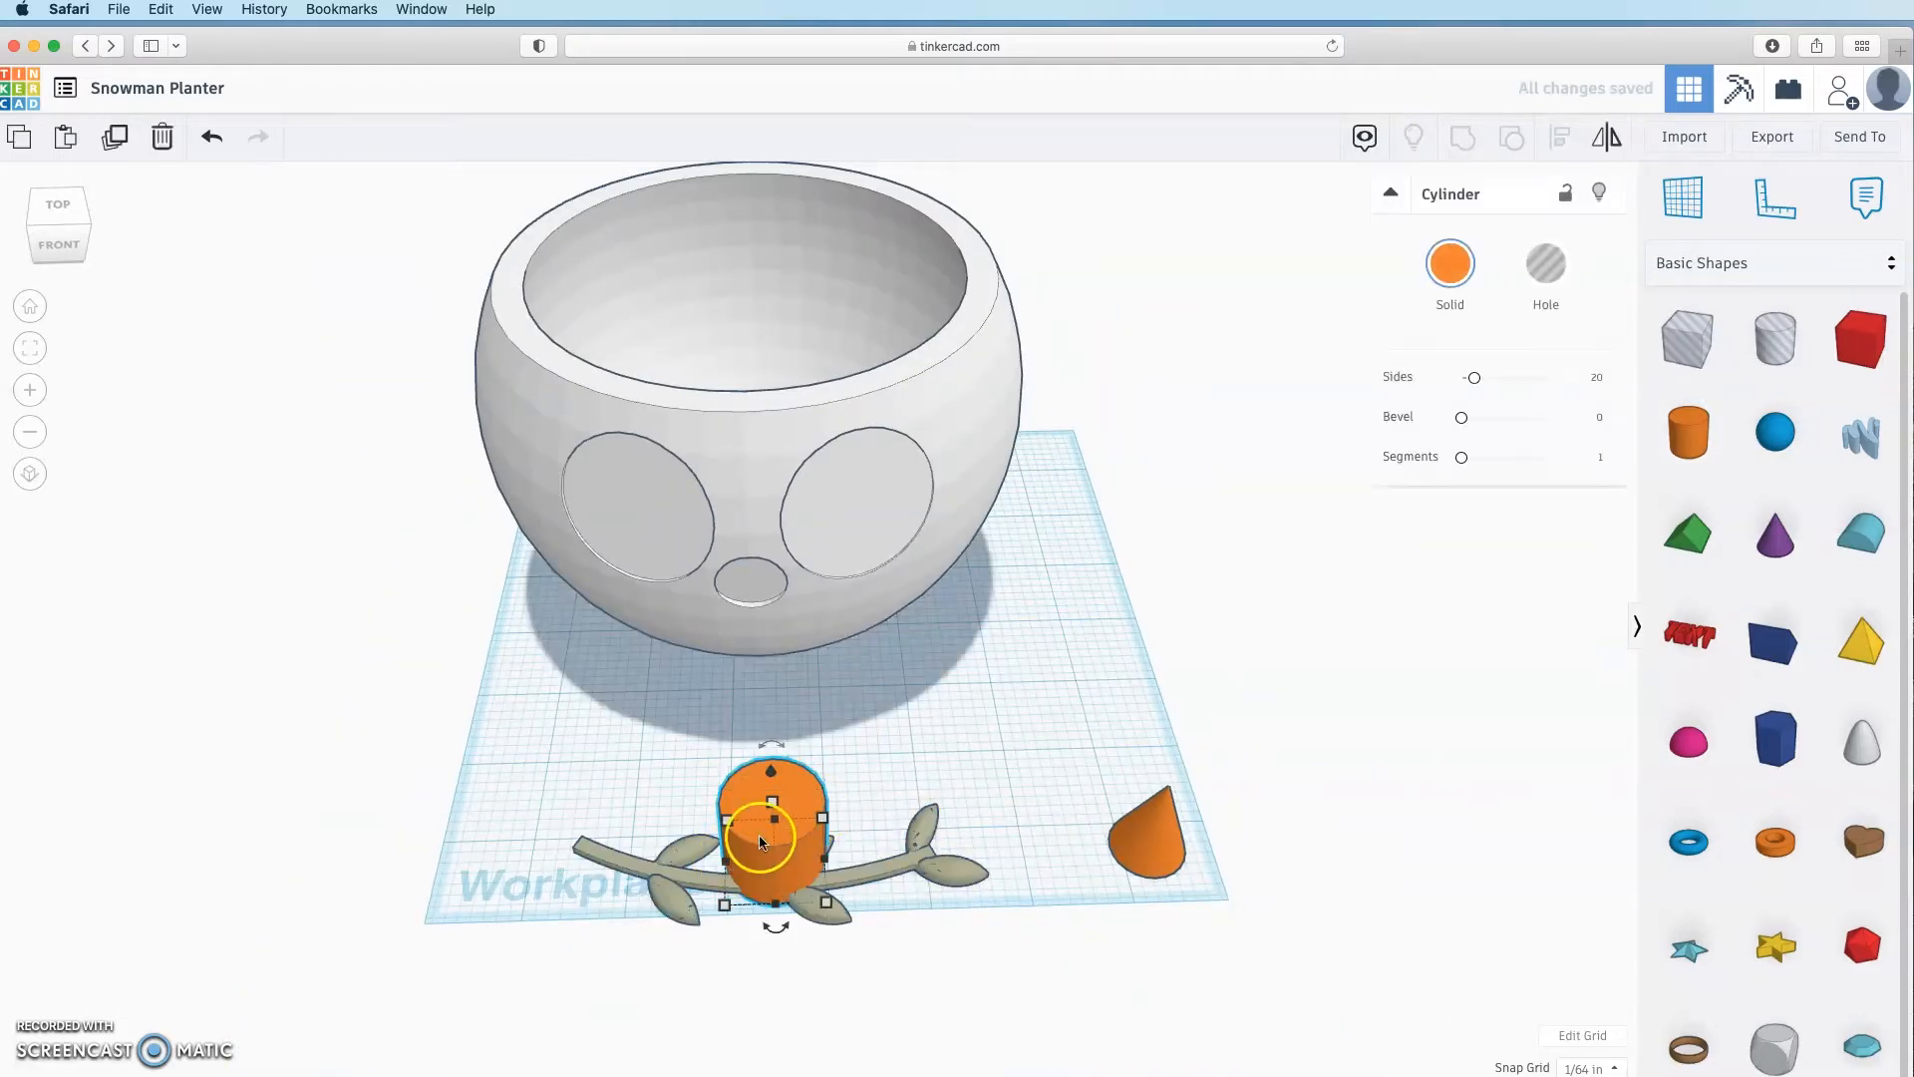
Step: Give the cylinder 64 sides, stretch it wider on both sides, and nudge it back
left_click_drag(1476, 377, 1797, 380)
left_click_drag(726, 861, 556, 832)
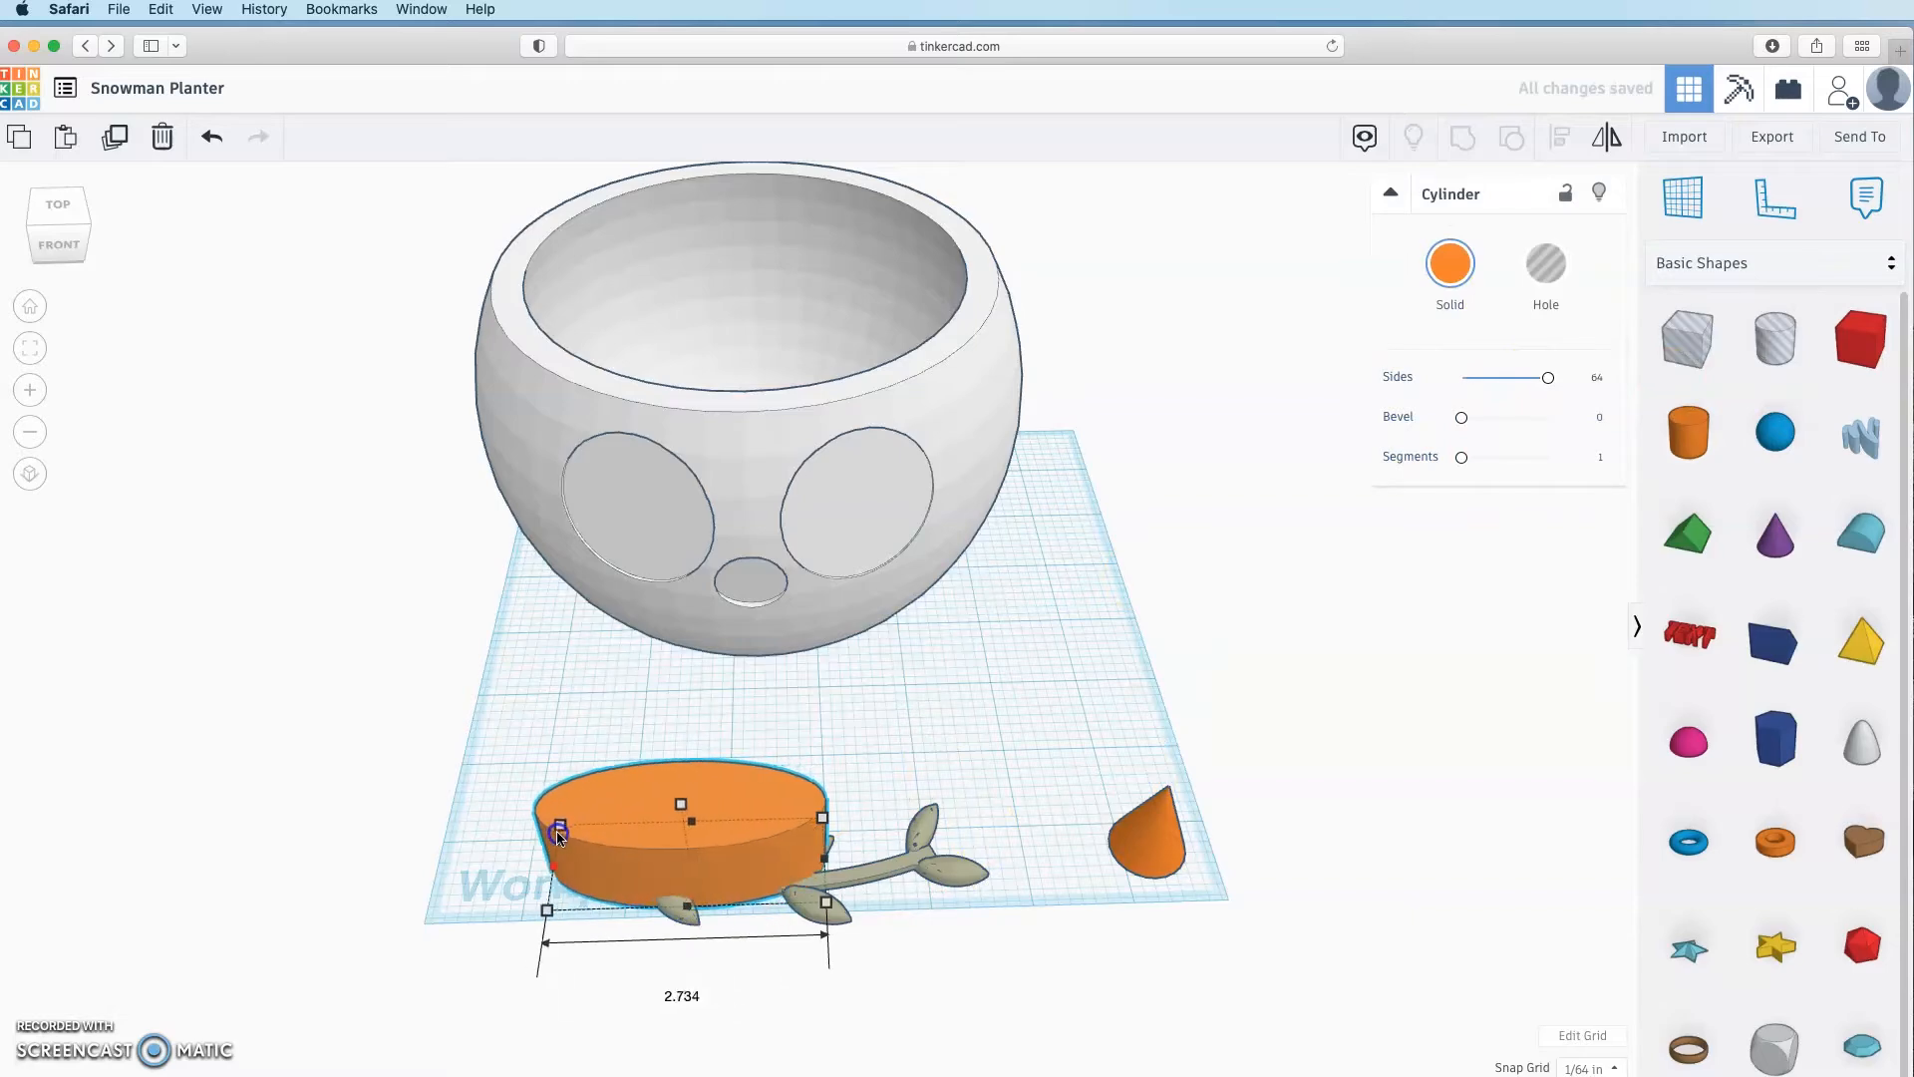
left_click_drag(824, 858, 935, 853)
left_click_drag(735, 877, 740, 850)
right_click_drag(535, 919, 950, 466)
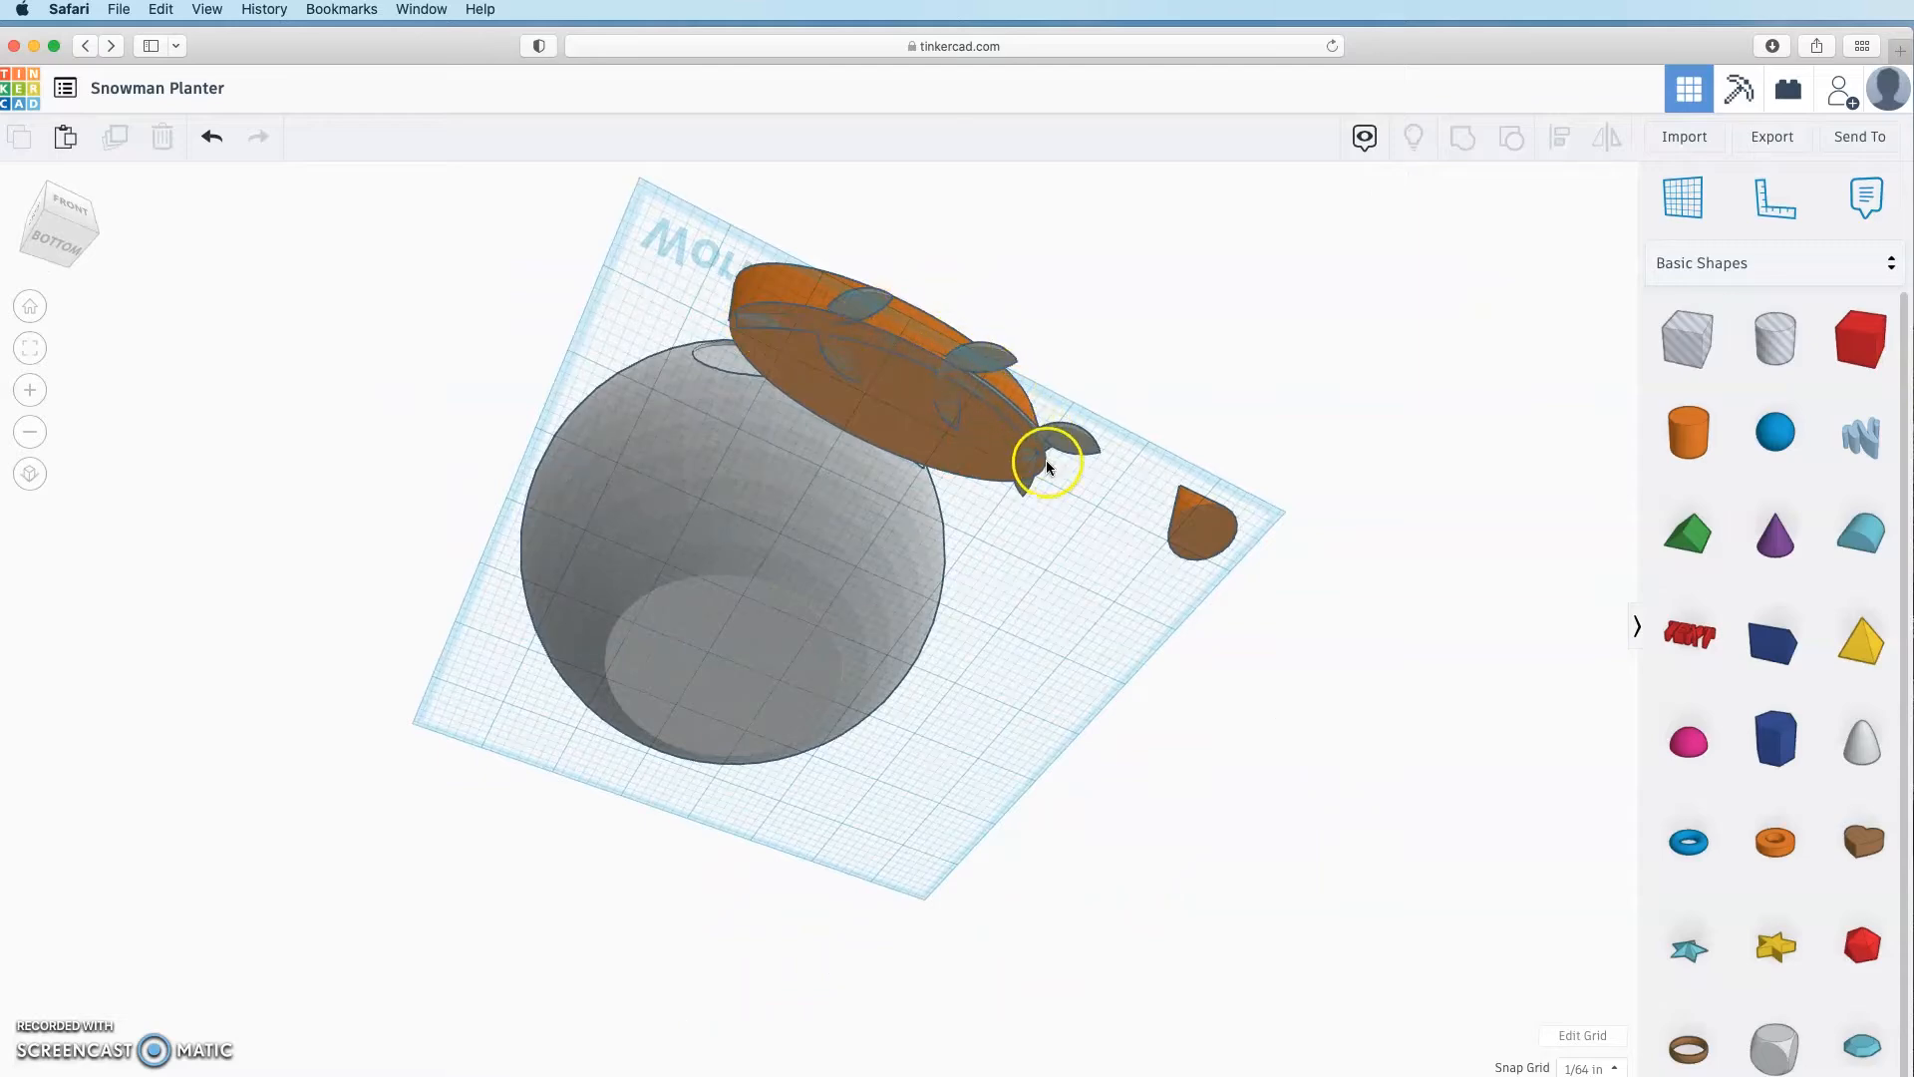
right_click_drag(756, 350, 915, 845)
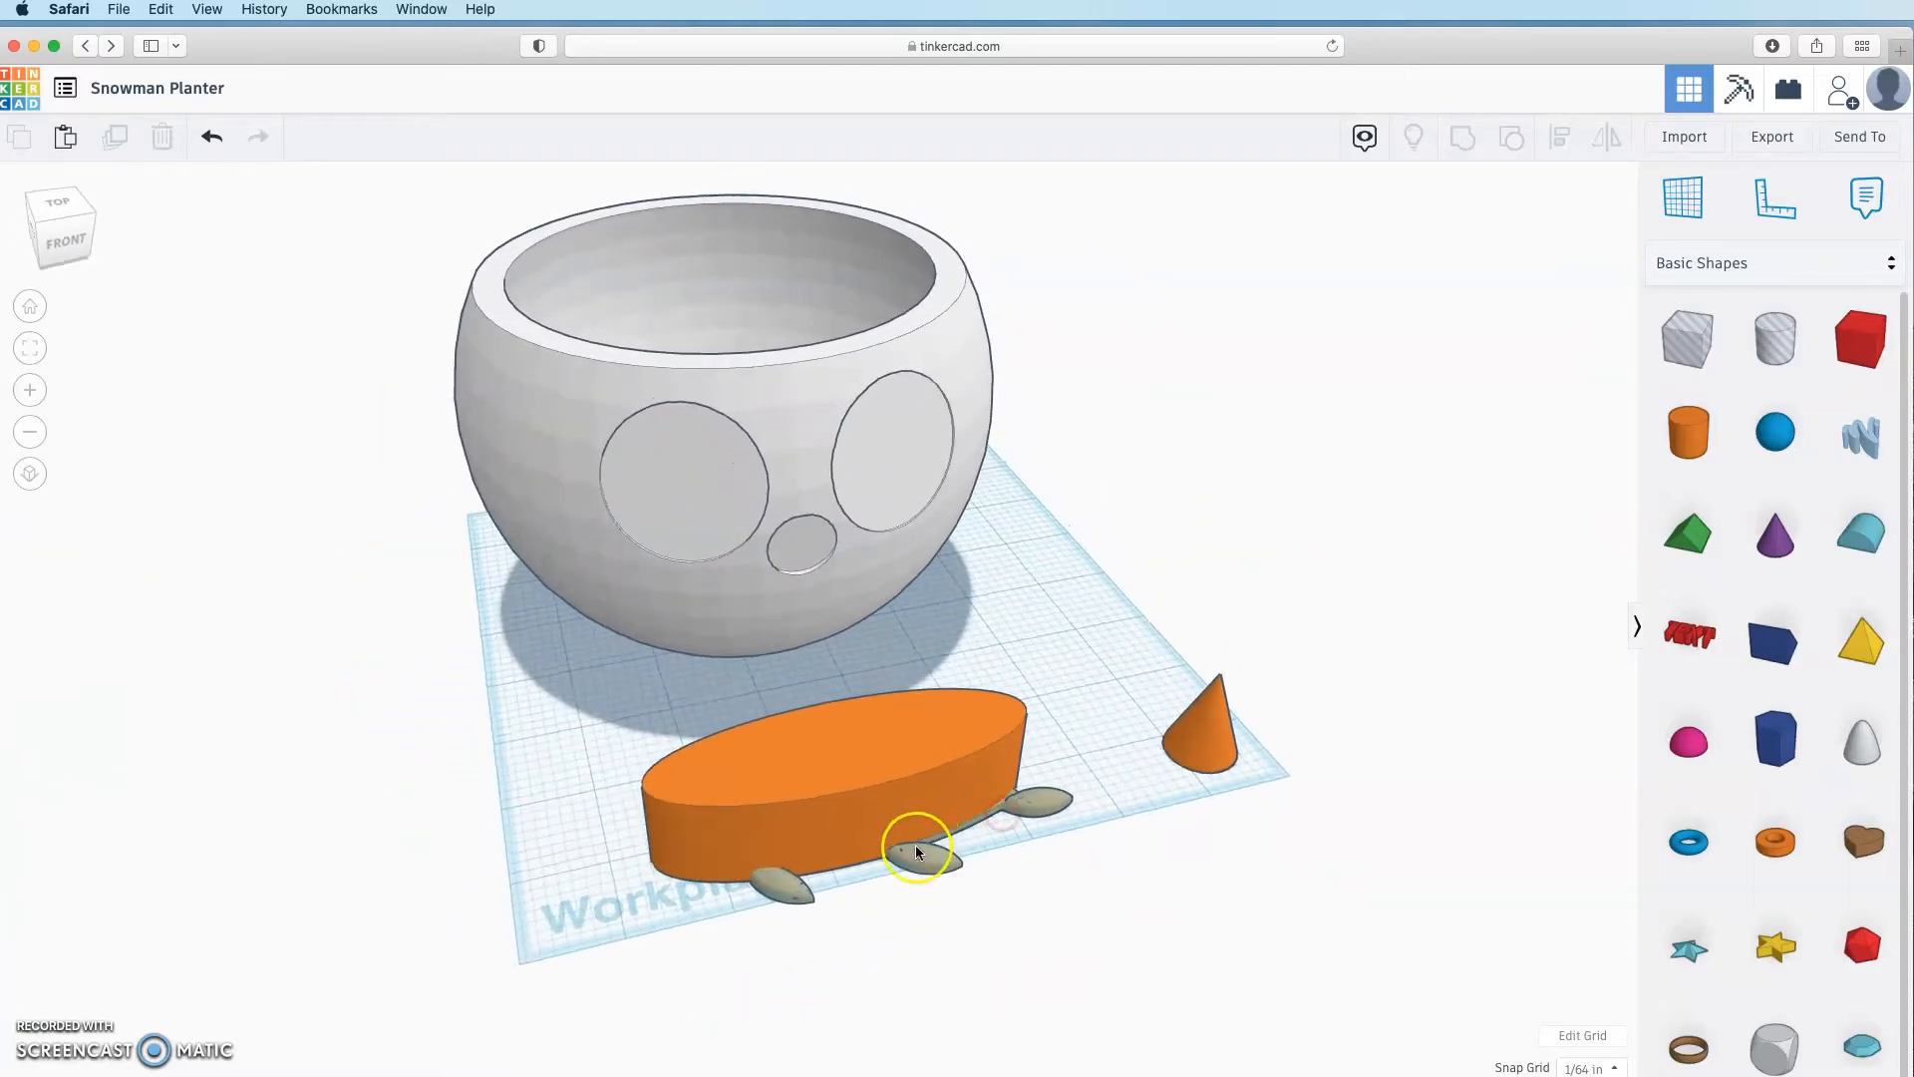
Step: Align the orange cylinder with the vine
left_click(915, 845)
left_click(1567, 144)
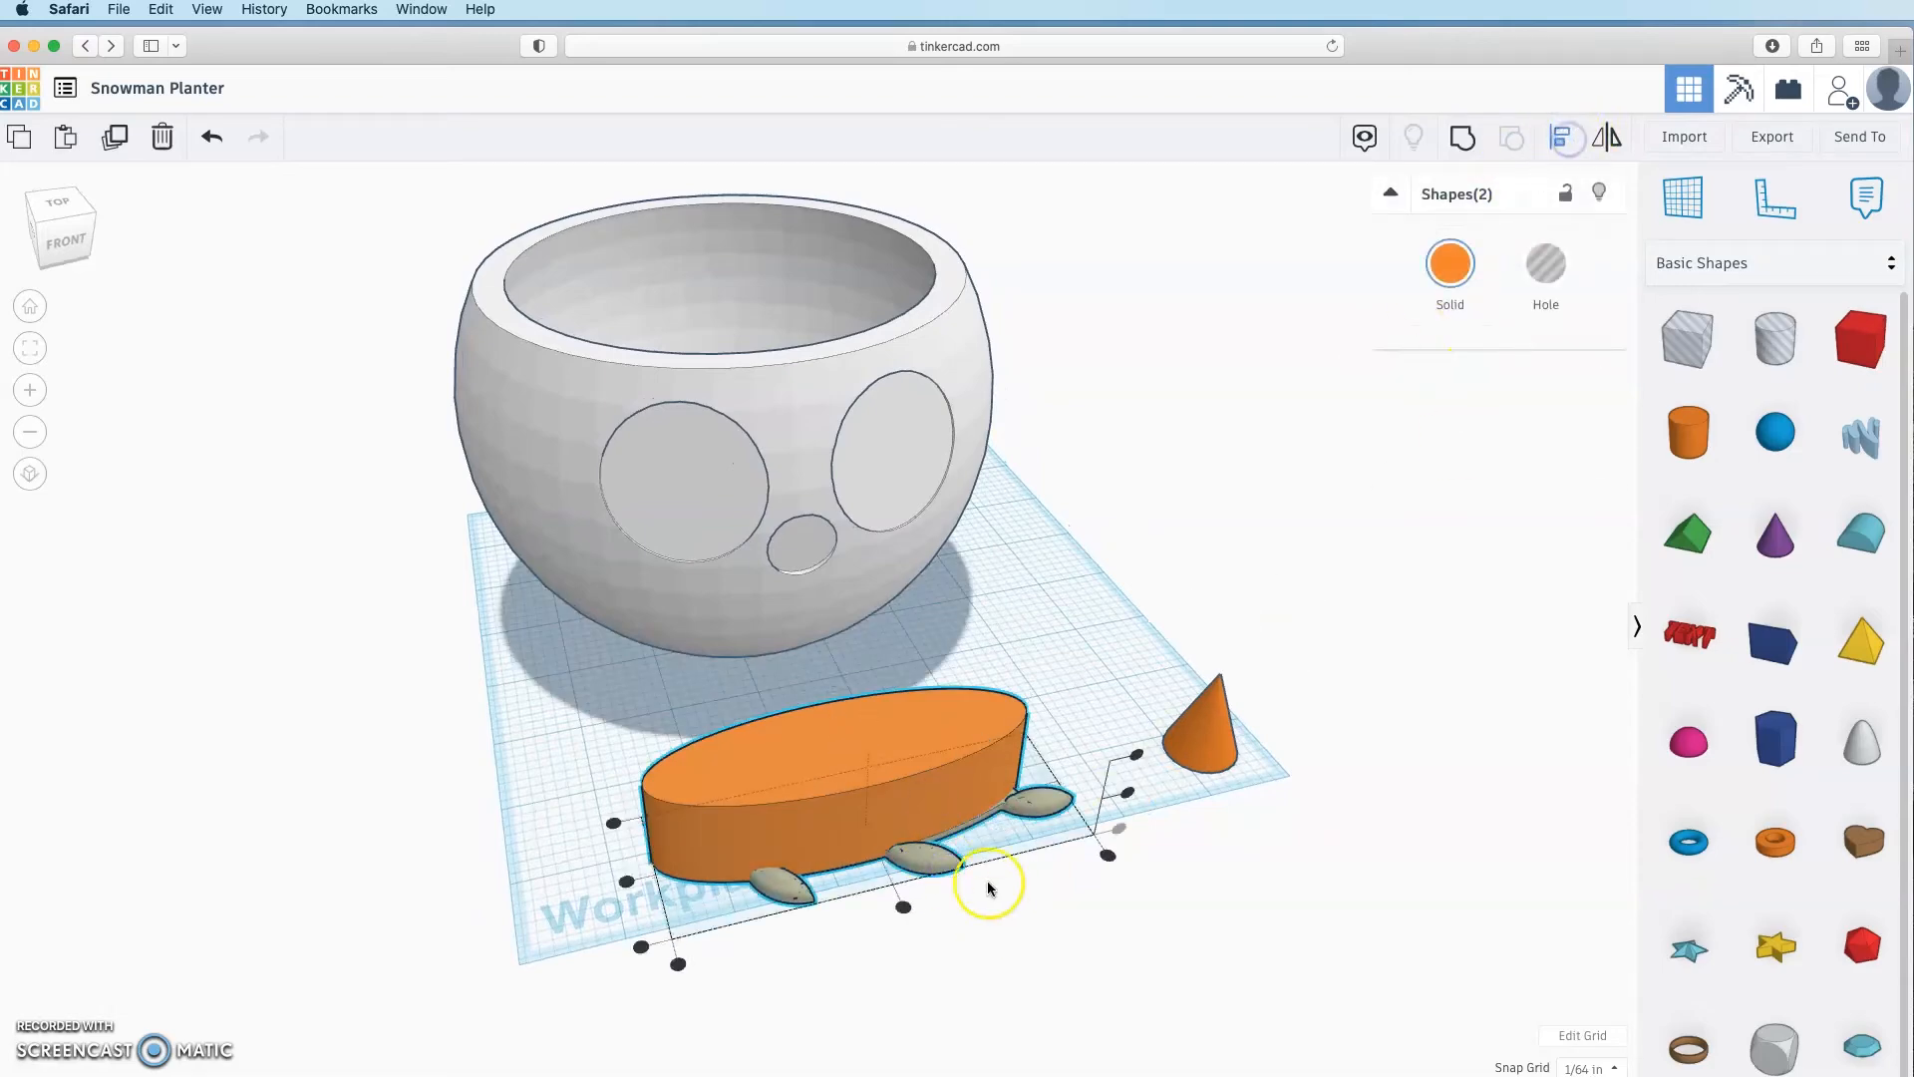
left_click(908, 901)
left_click(943, 911)
left_click(919, 823)
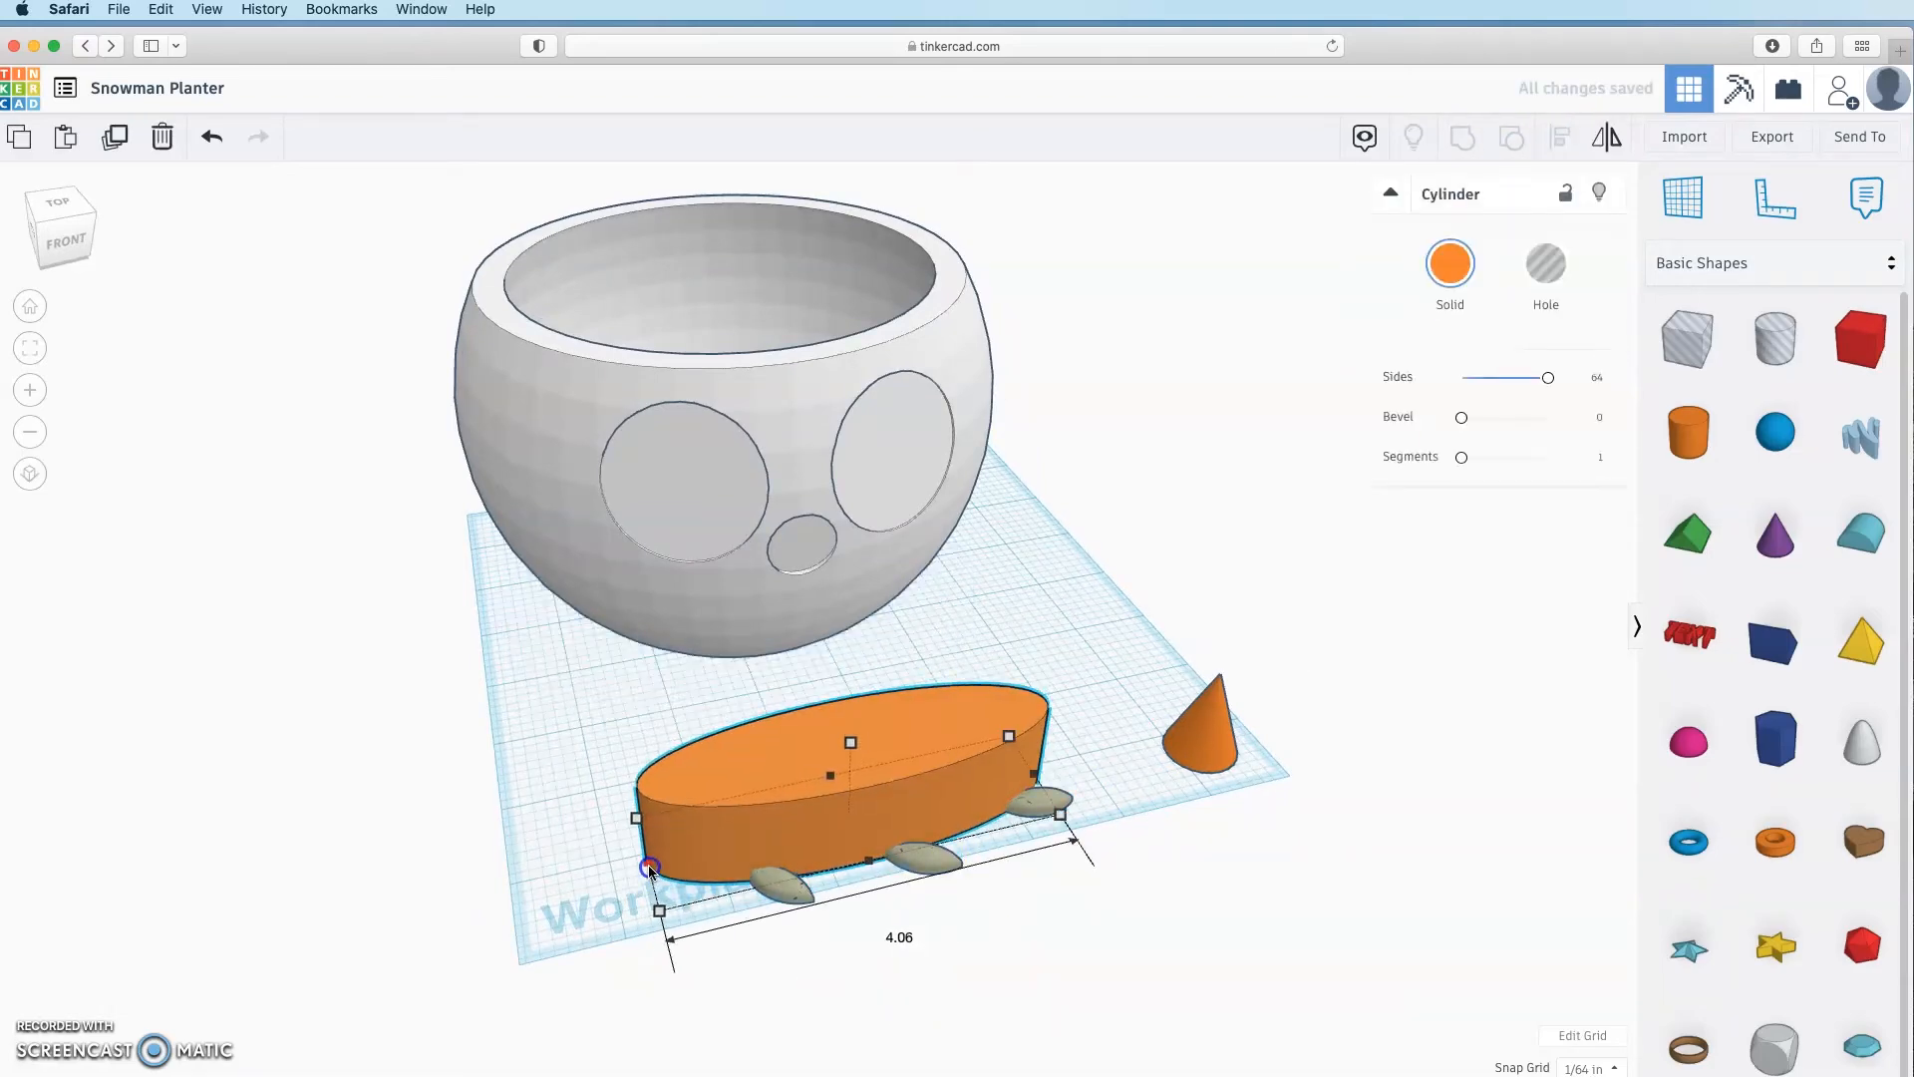
right_click_drag(913, 927, 846, 698)
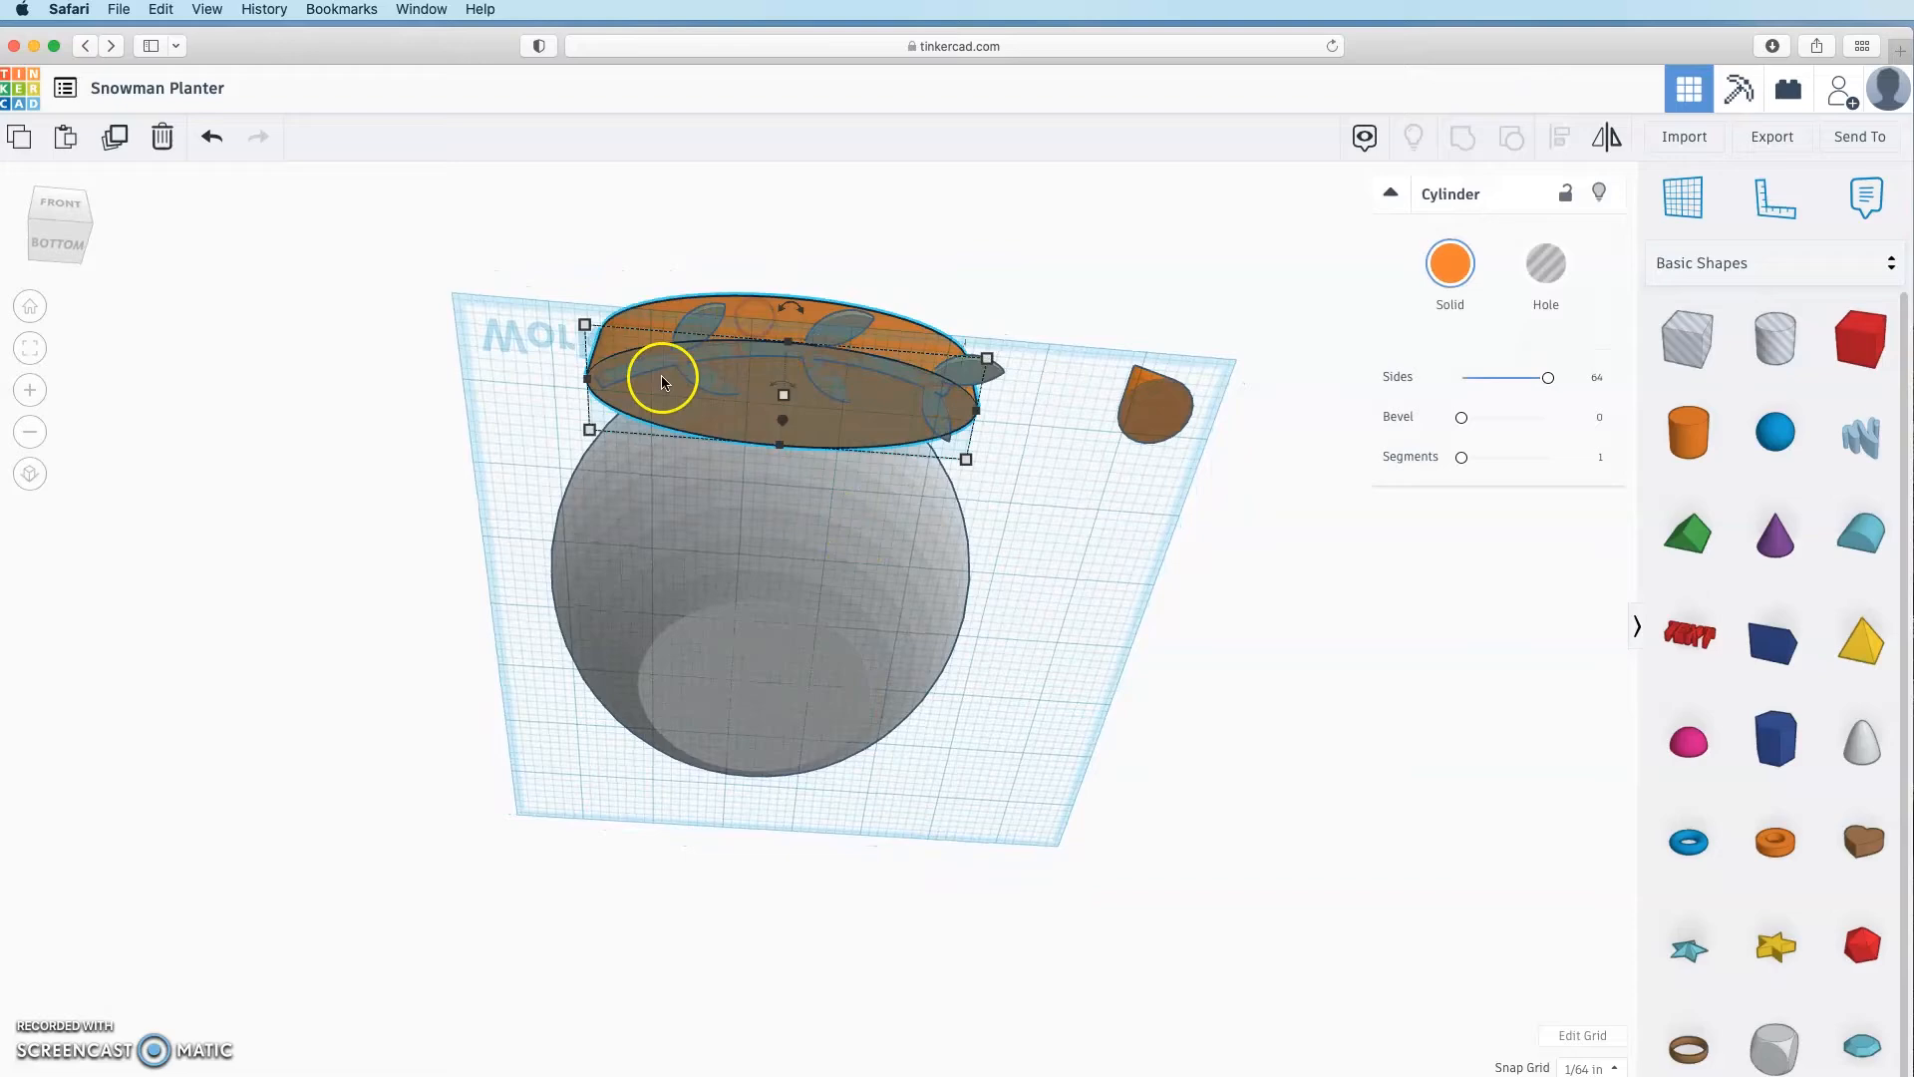
left_click(757, 455)
right_click_drag(1127, 668, 738, 841)
left_click(738, 841)
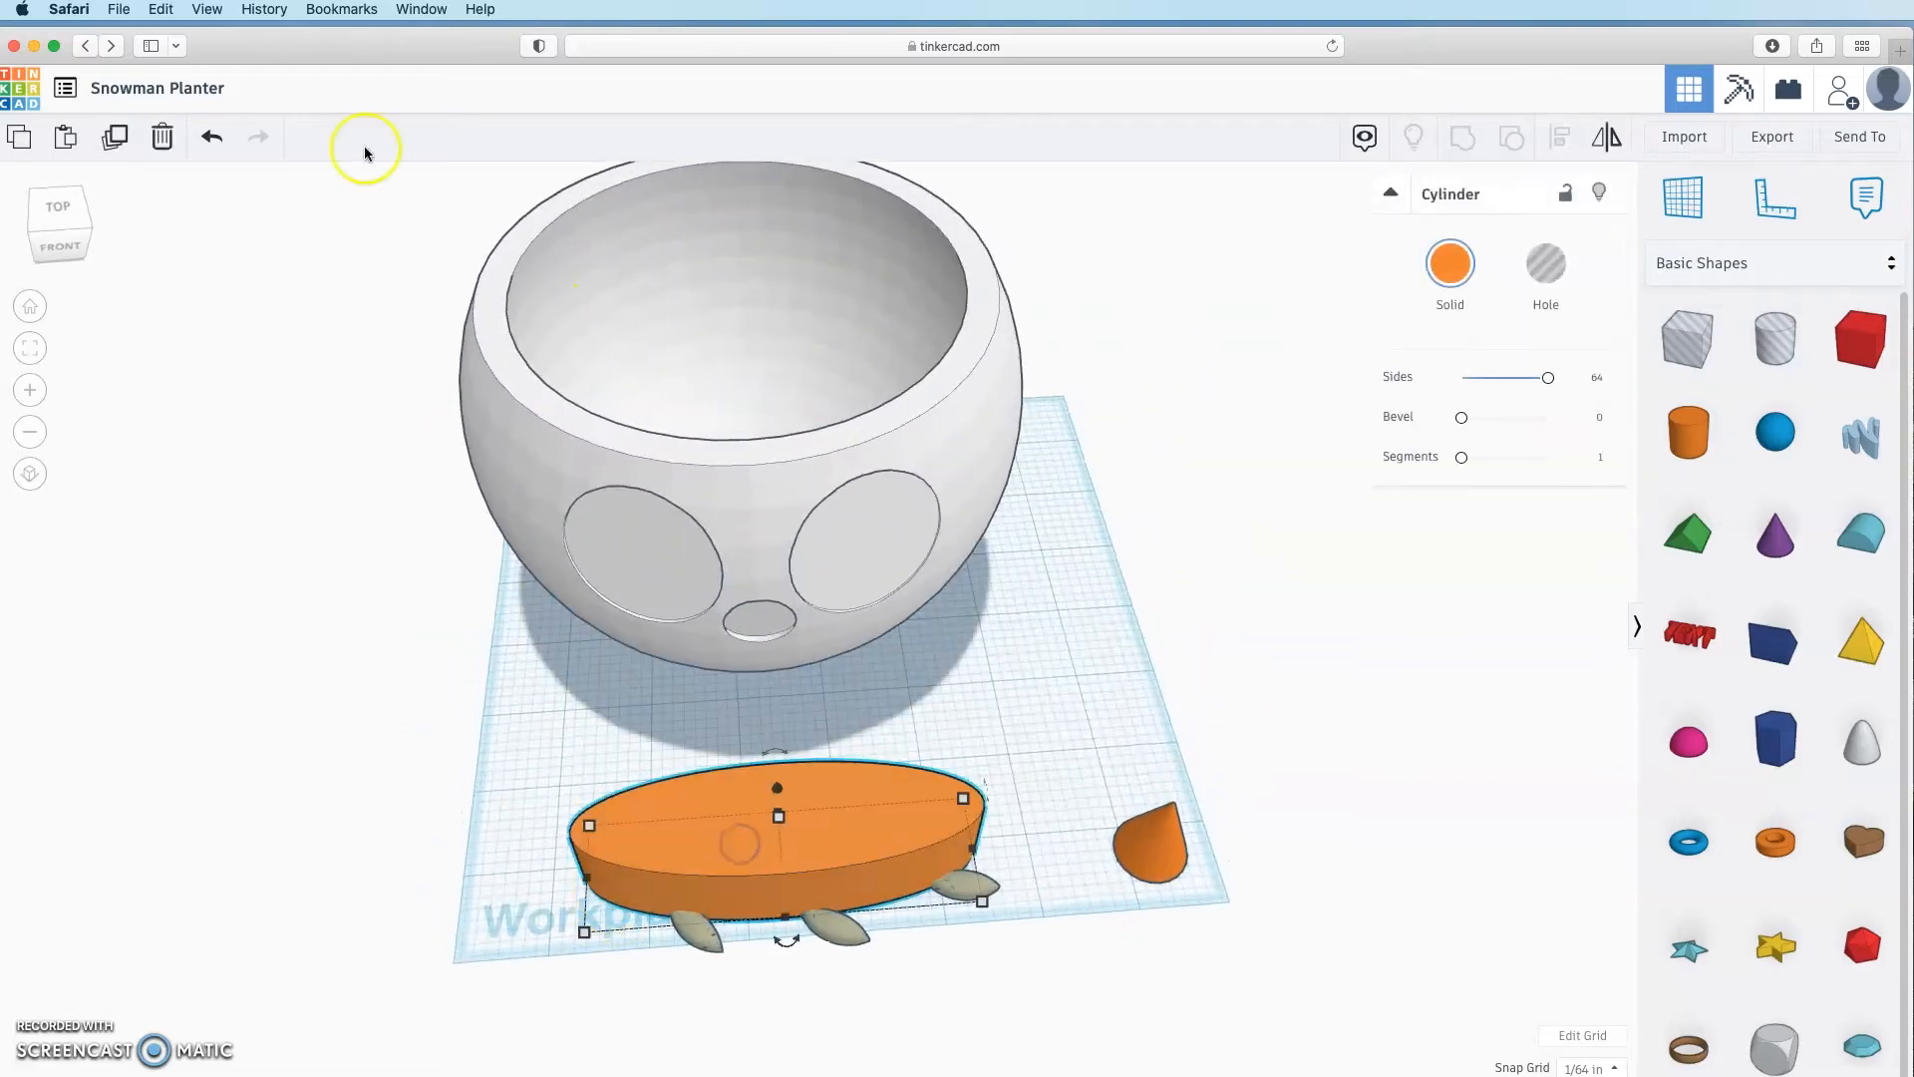
Step: Duplicate the cylinder, raise the copy's height to 1.141, and colour it light peach
left_click(115, 139)
right_click_drag(1092, 943, 1149, 842)
left_click_drag(900, 625, 902, 615)
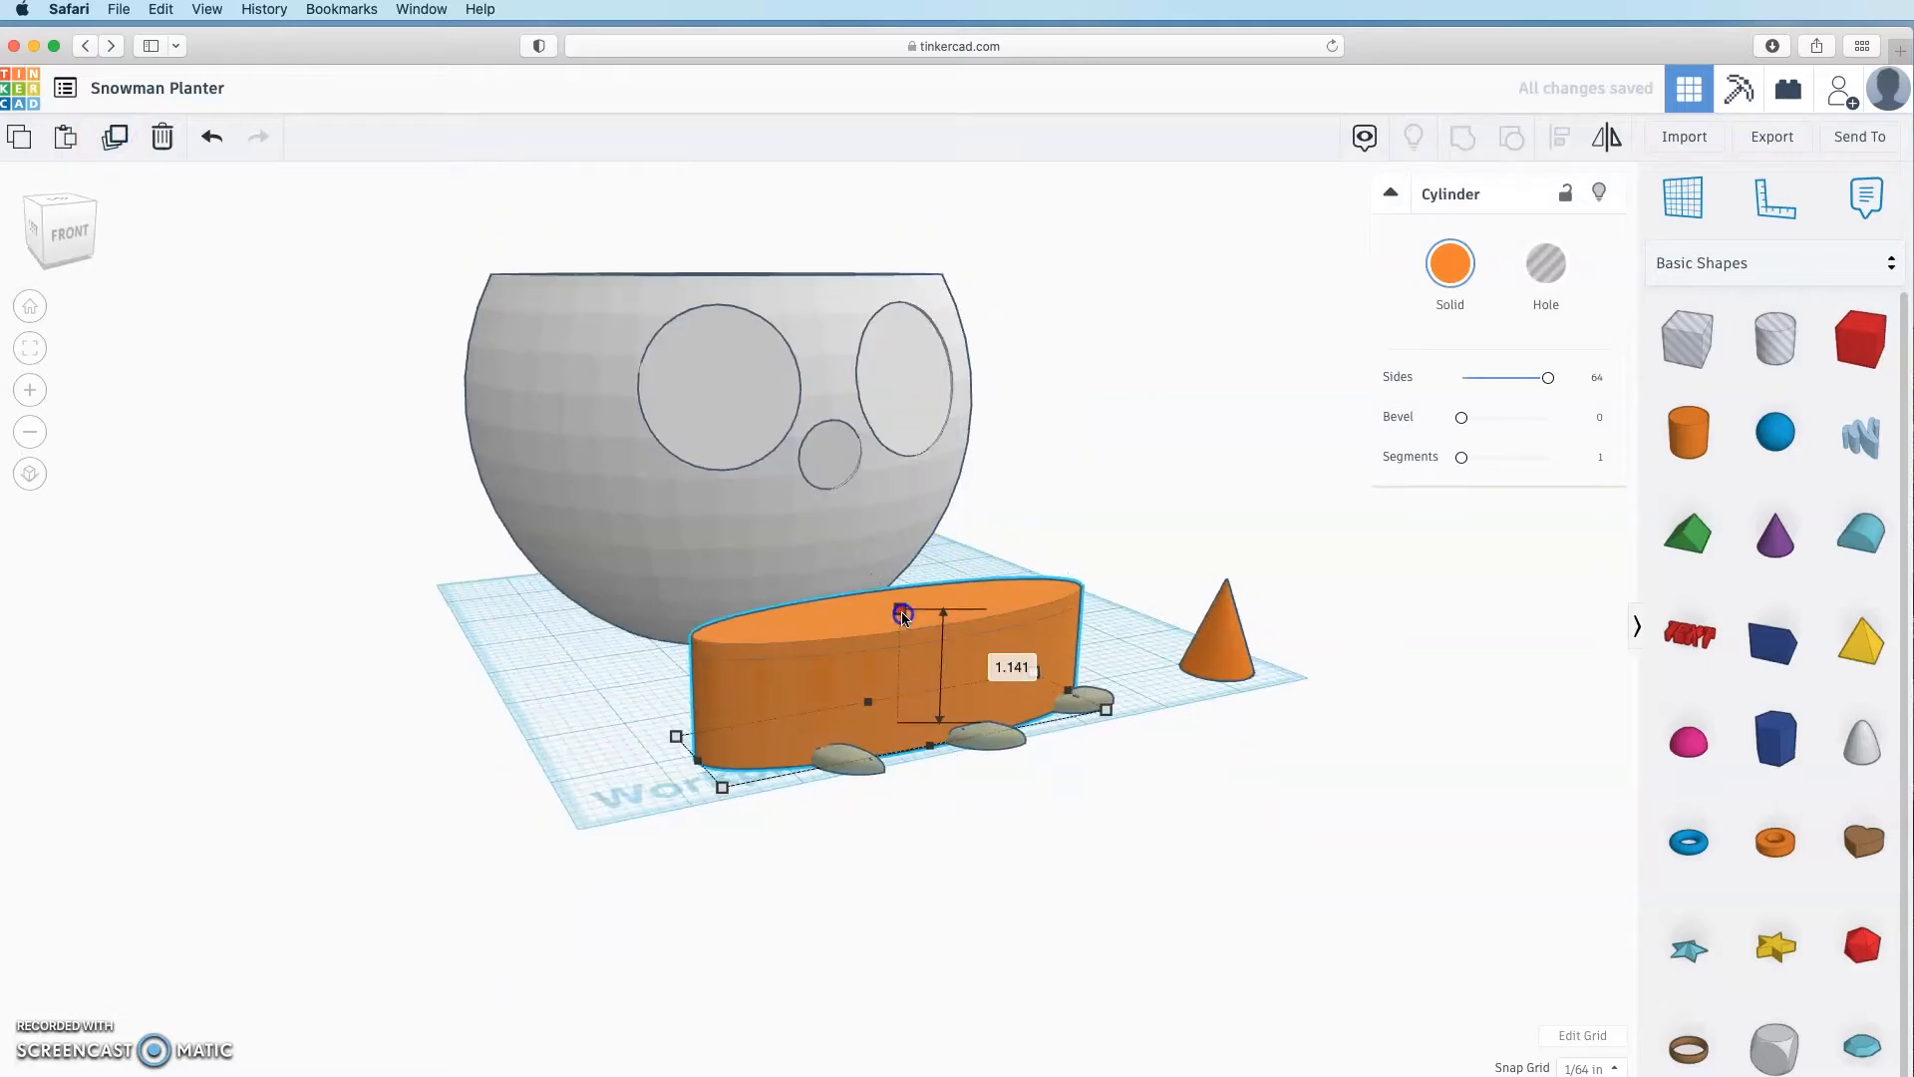
left_click(1450, 263)
left_click(1469, 411)
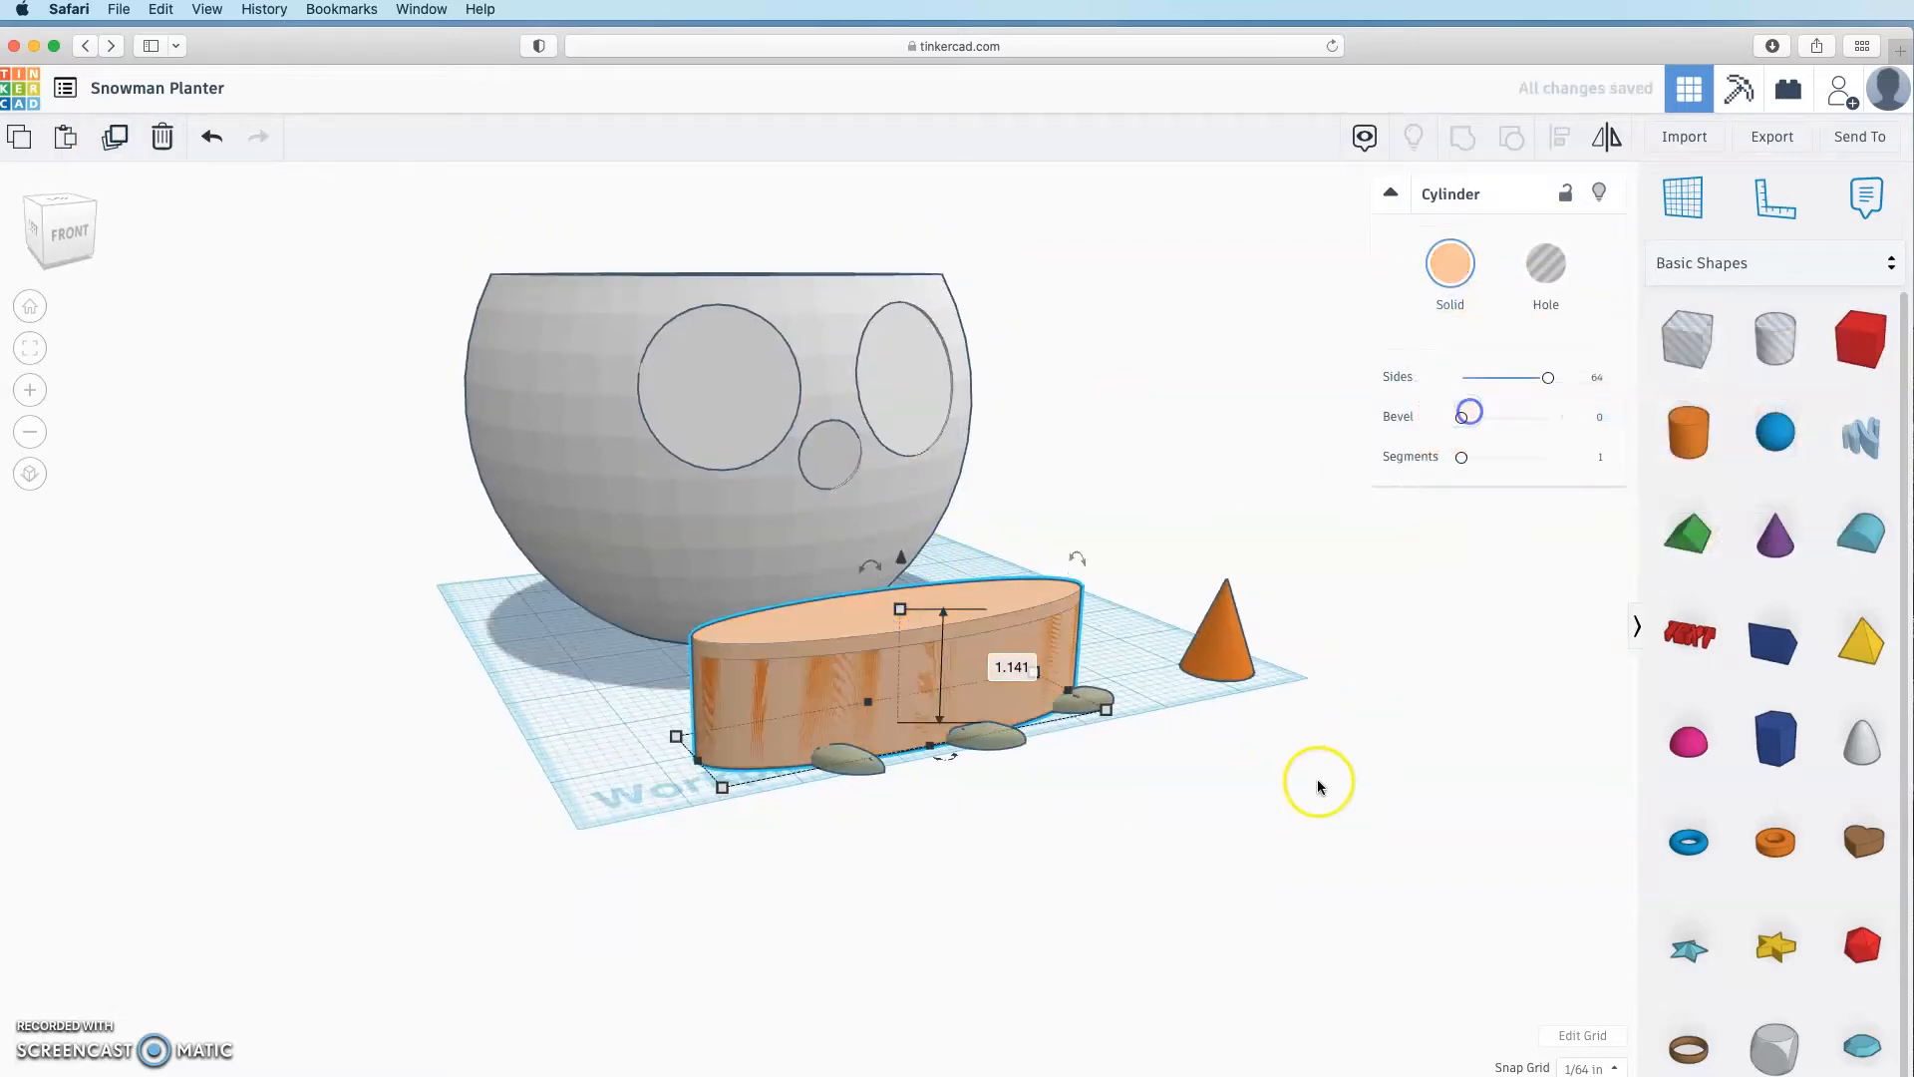
right_click_drag(1318, 780, 1013, 427)
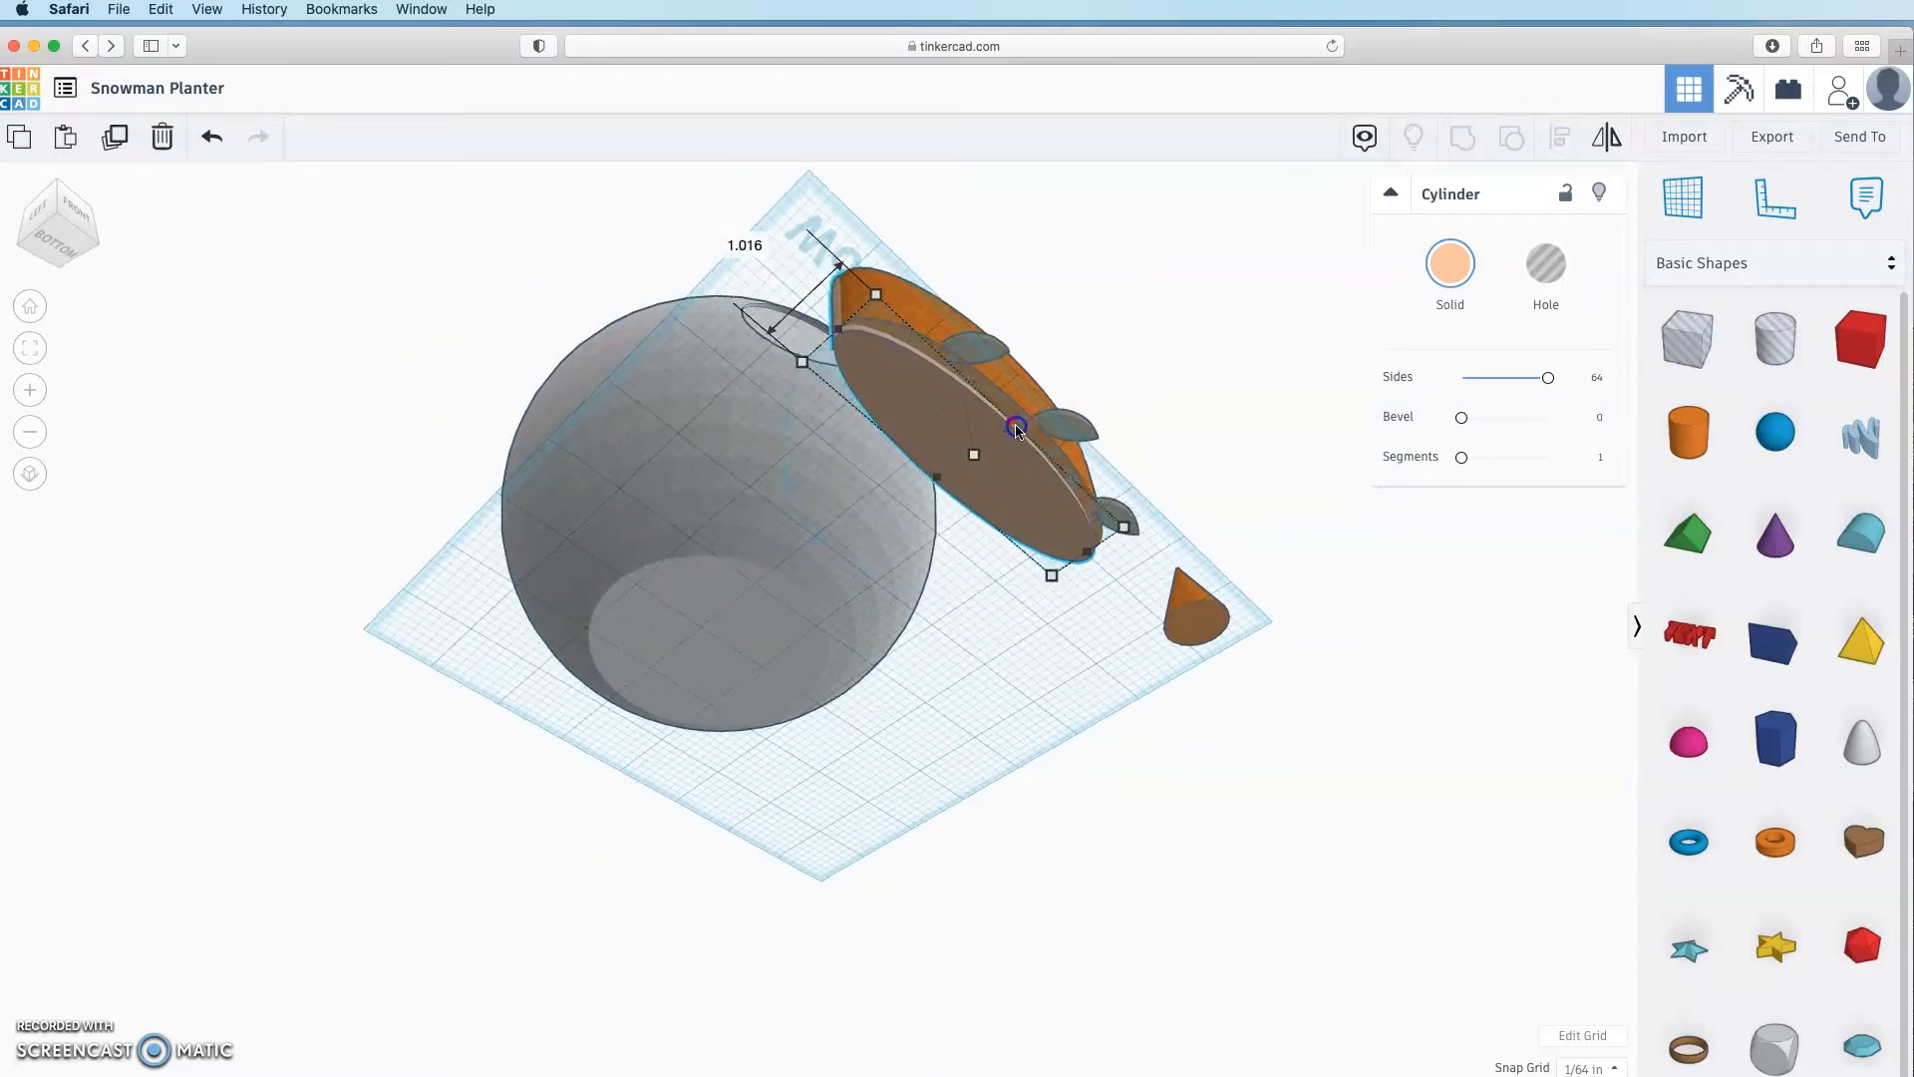
Step: Select both cylinders and group the orange block with its cutter
left_click(1073, 435)
right_click_drag(1143, 690, 1028, 653)
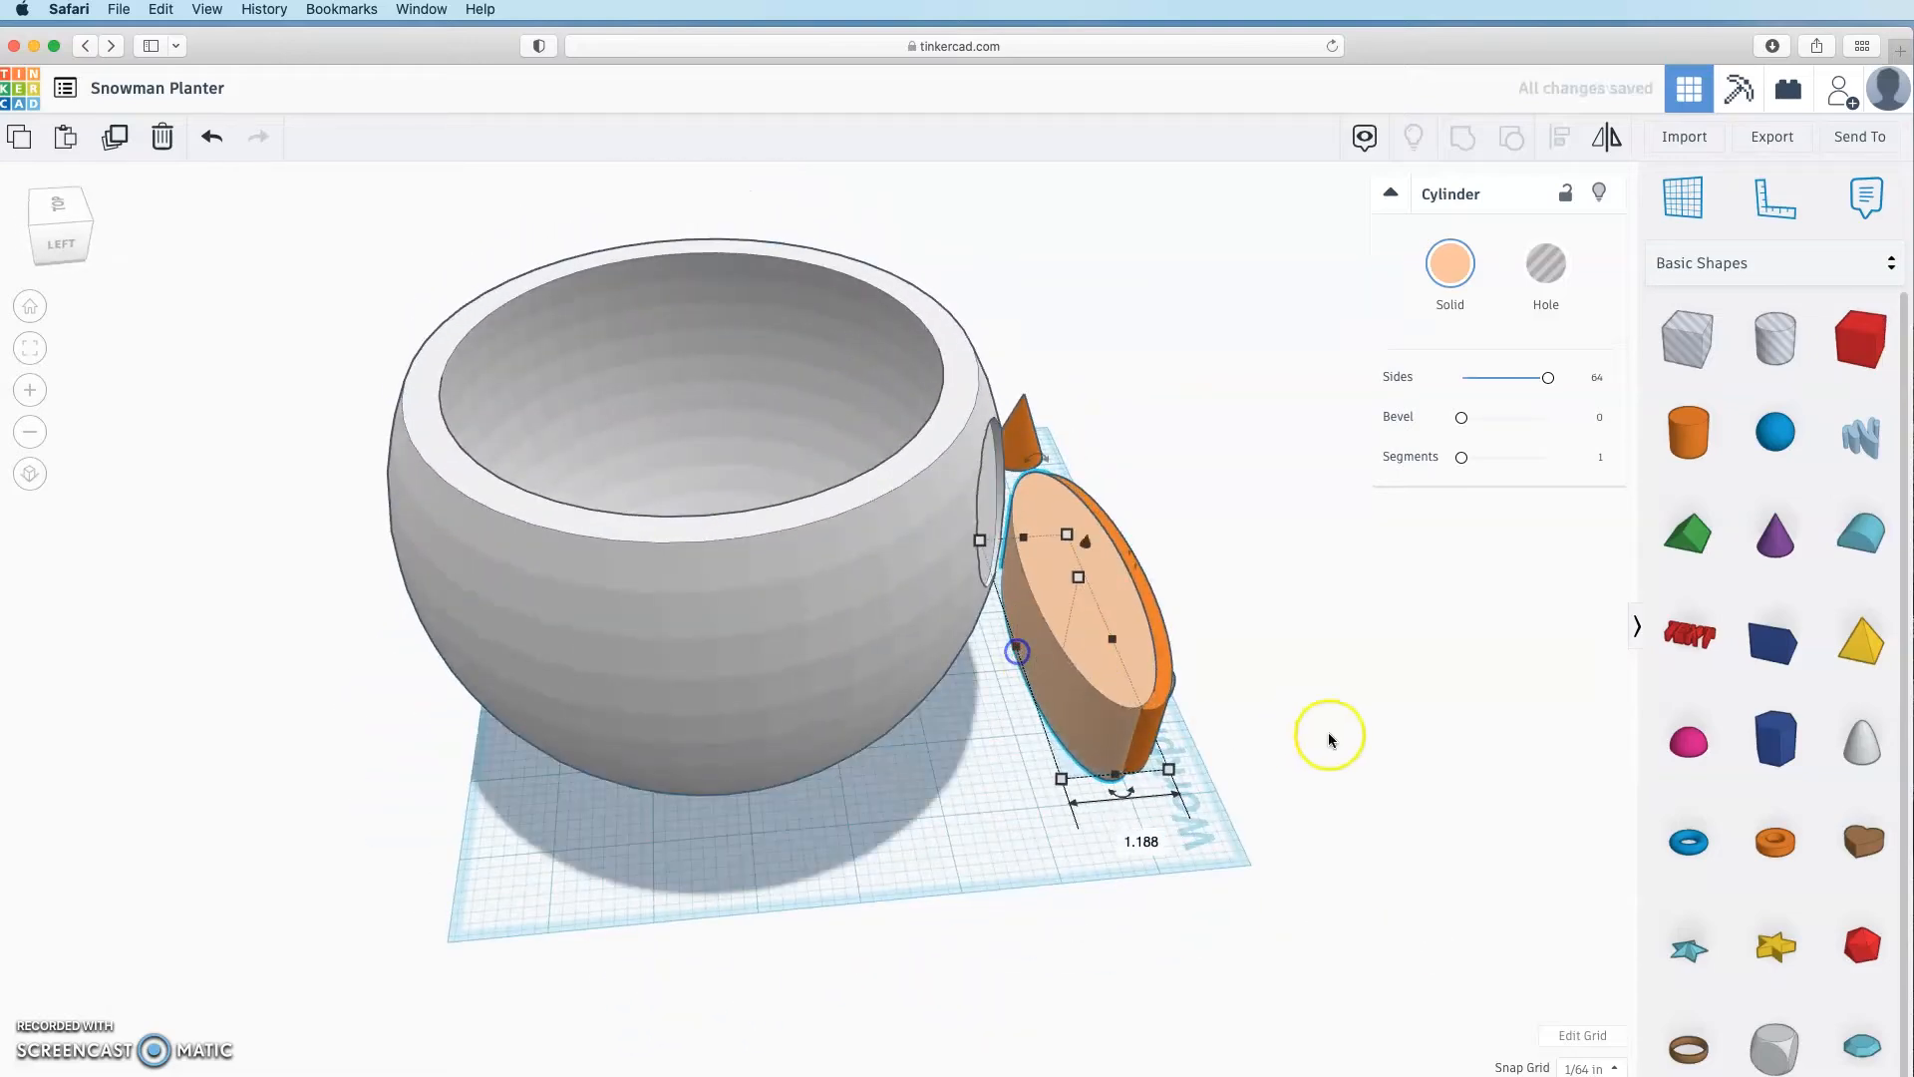
right_click_drag(1325, 735, 1294, 899)
left_click(983, 672)
left_click(944, 700)
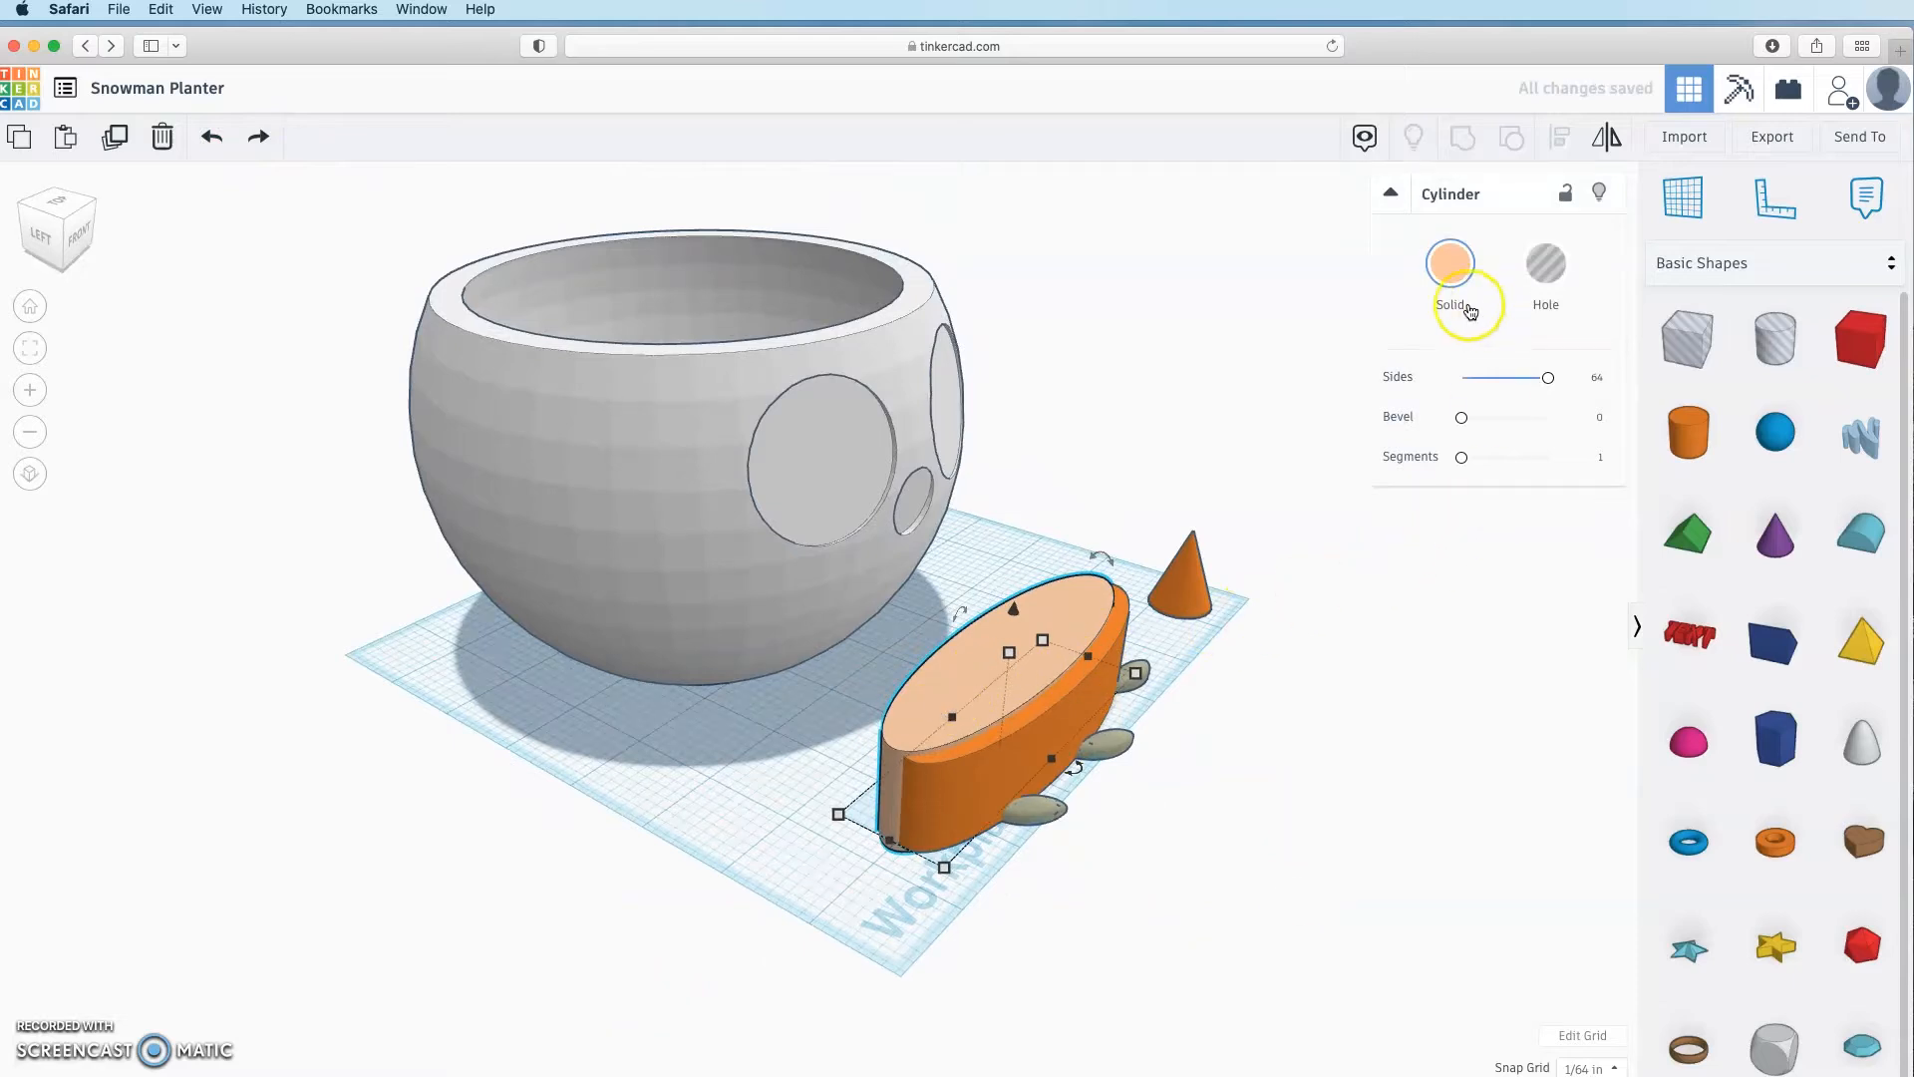
left_click(989, 760, "shift")
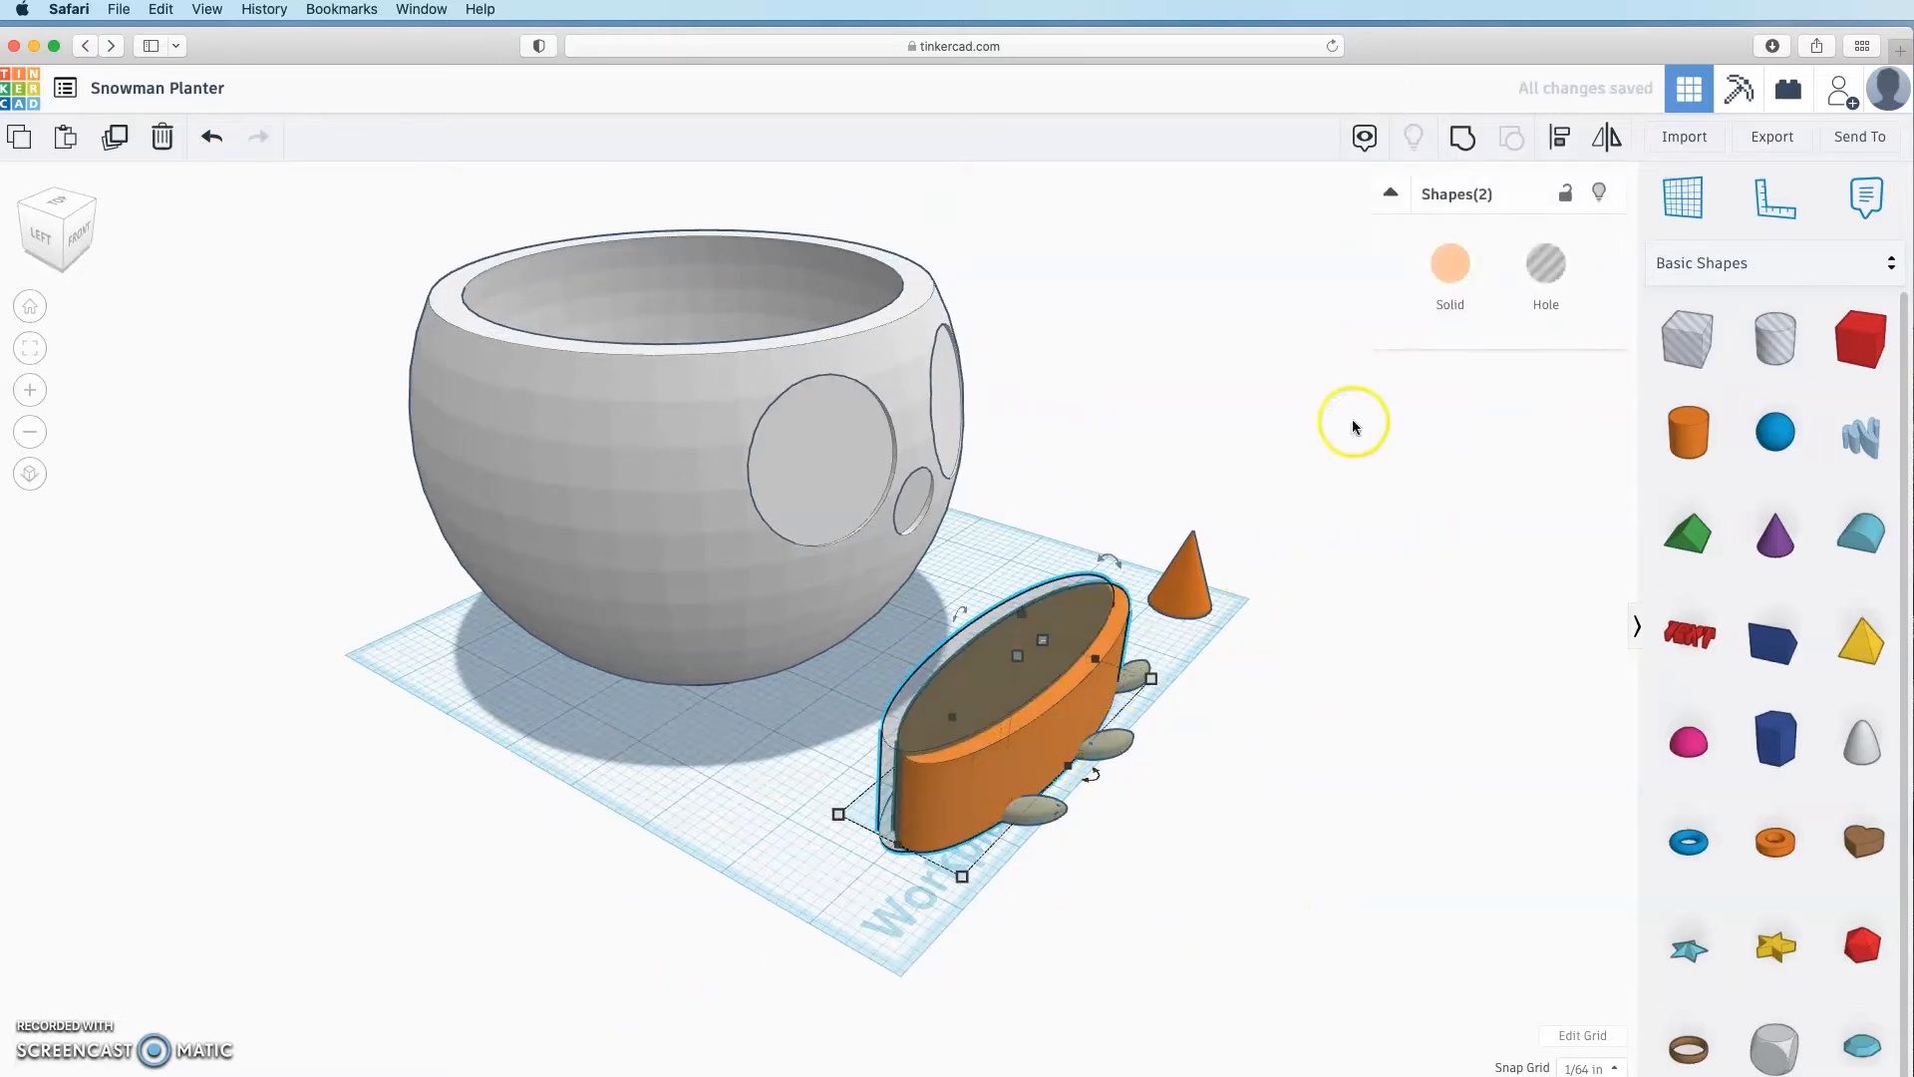
left_click(1478, 145)
left_click(1269, 982)
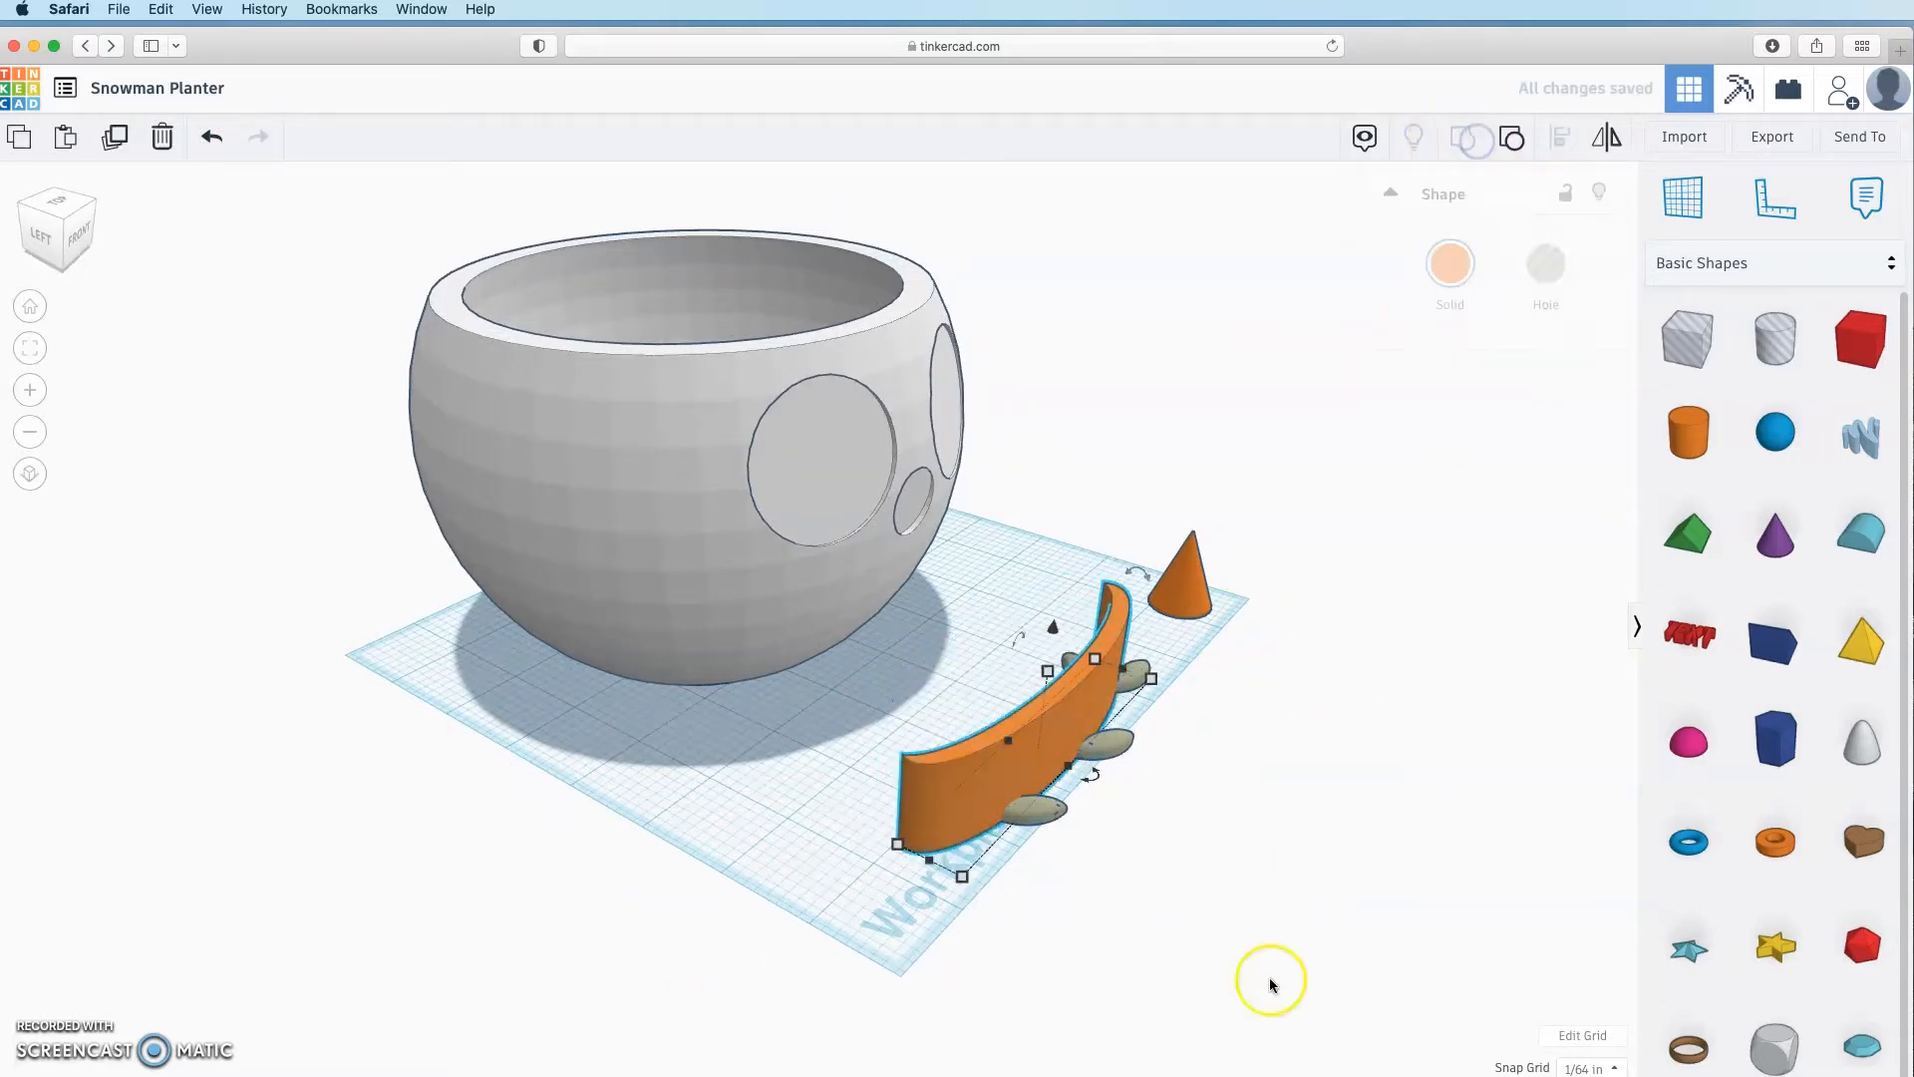
Step: Place a box hole over the orange mouth, stretch it along, and sink it 0.313 below
right_click_drag(1269, 981, 1003, 979)
left_click_drag(1700, 337, 890, 887)
right_click_drag(1172, 953, 1269, 906)
left_click(1081, 775)
left_click_drag(1039, 783, 876, 937)
left_click_drag(1027, 721, 1026, 742)
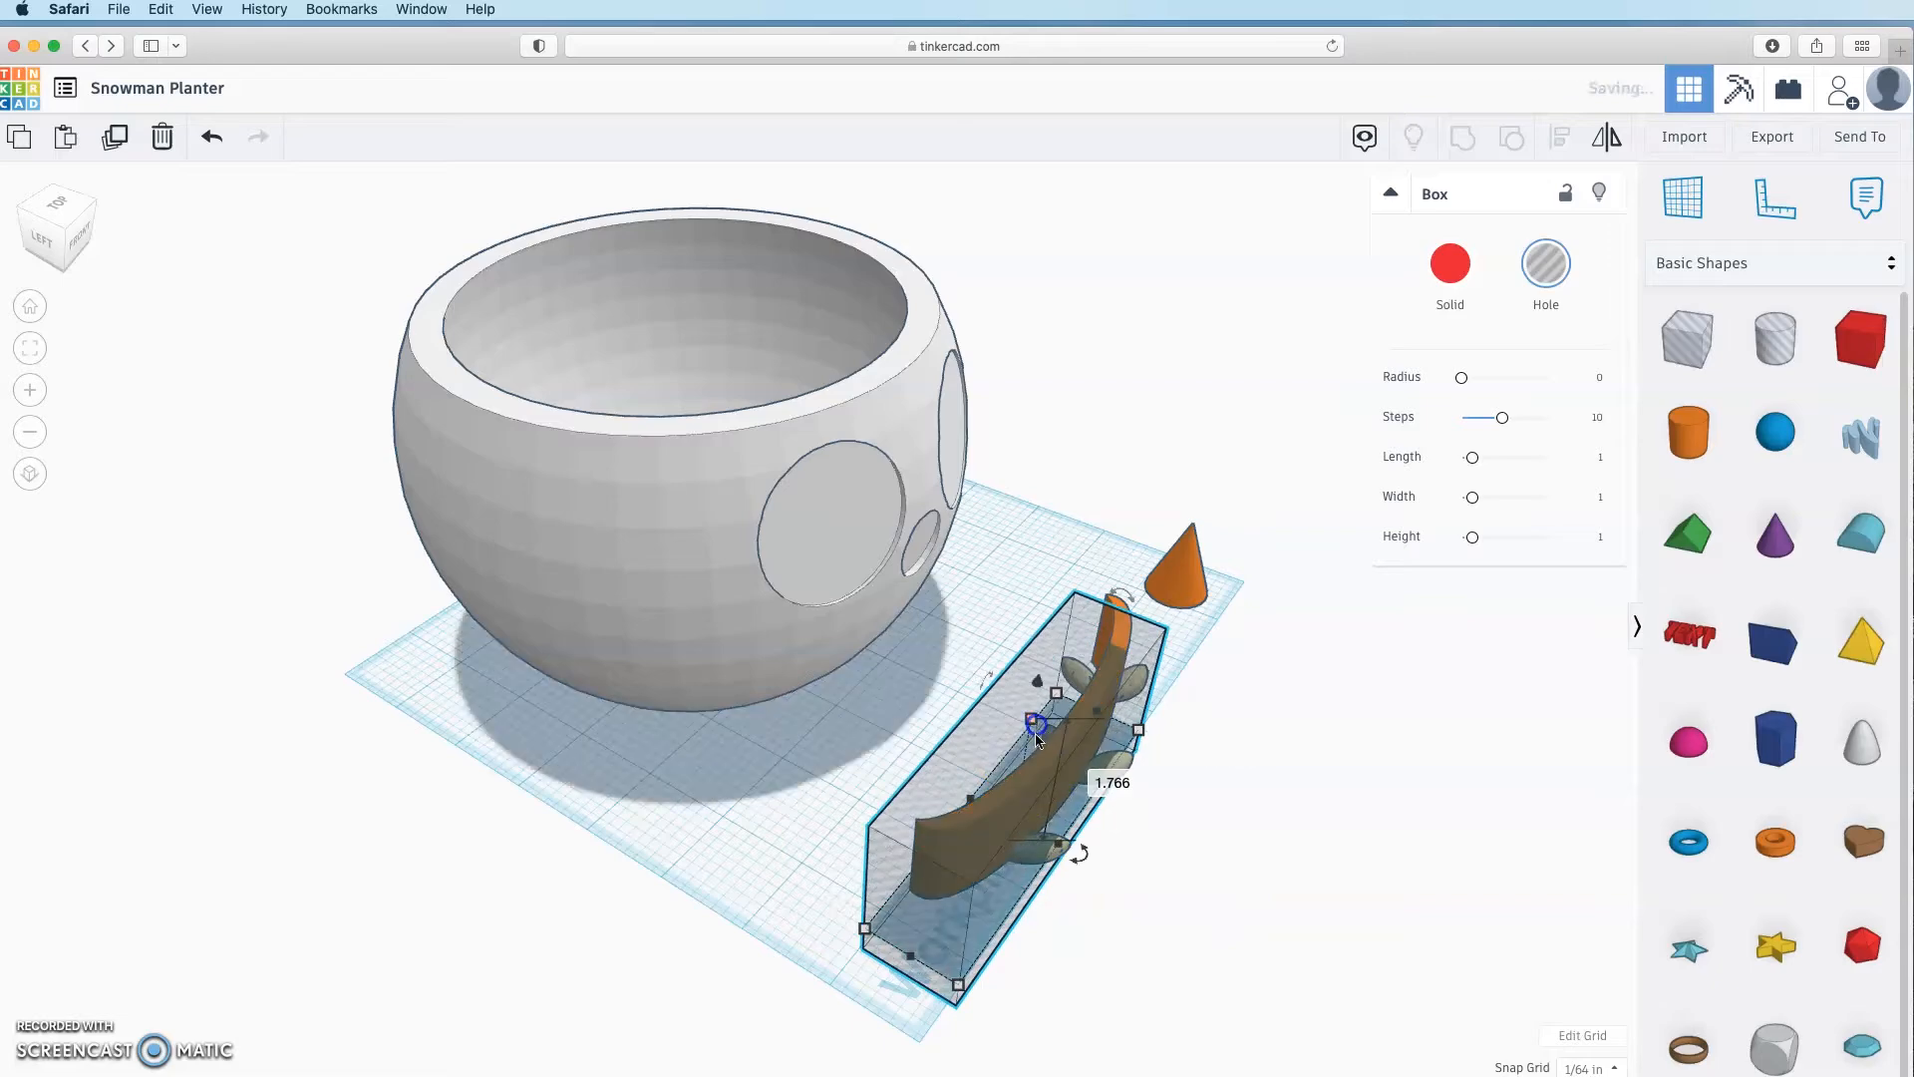
left_click(1101, 902)
Step: Widen the box hole to 1.609 and extend its right side
right_click_drag(1193, 919, 1151, 763)
left_click(1151, 770)
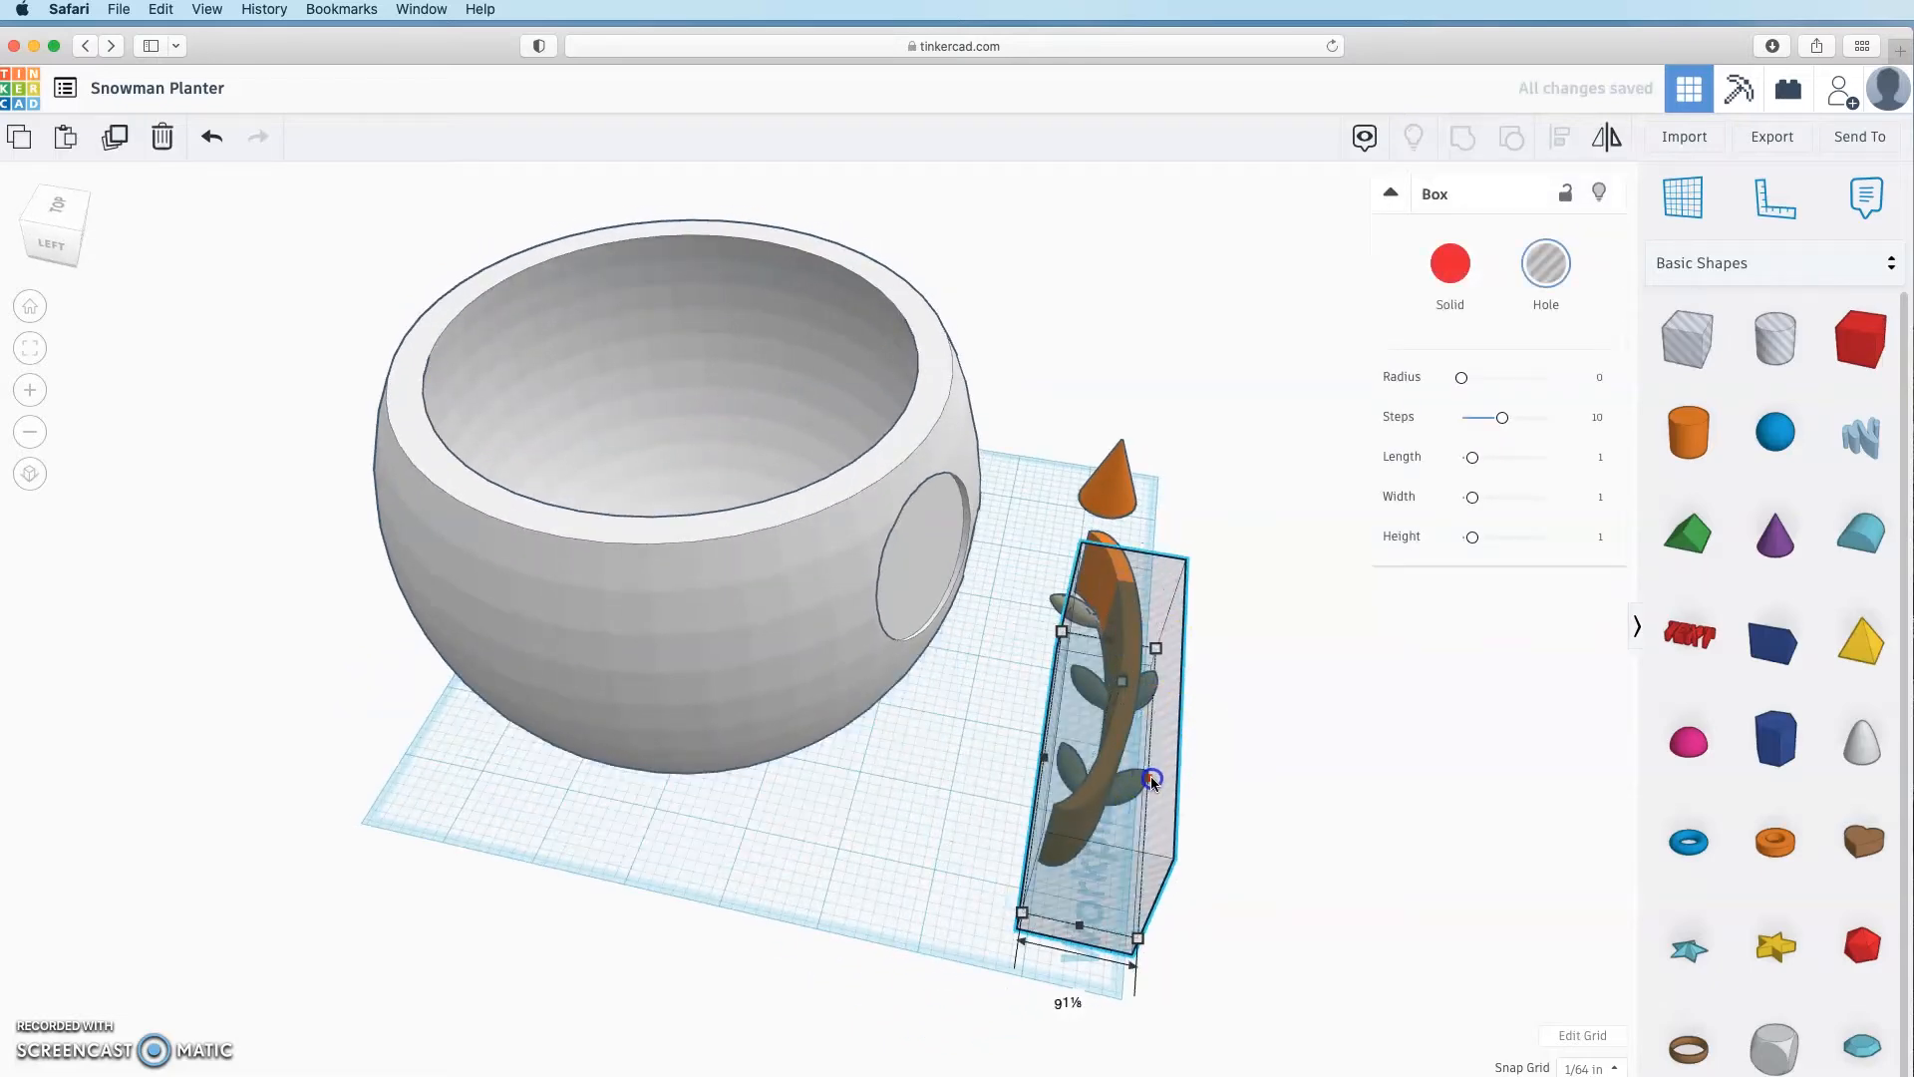
left_click_drag(1045, 759, 1012, 761)
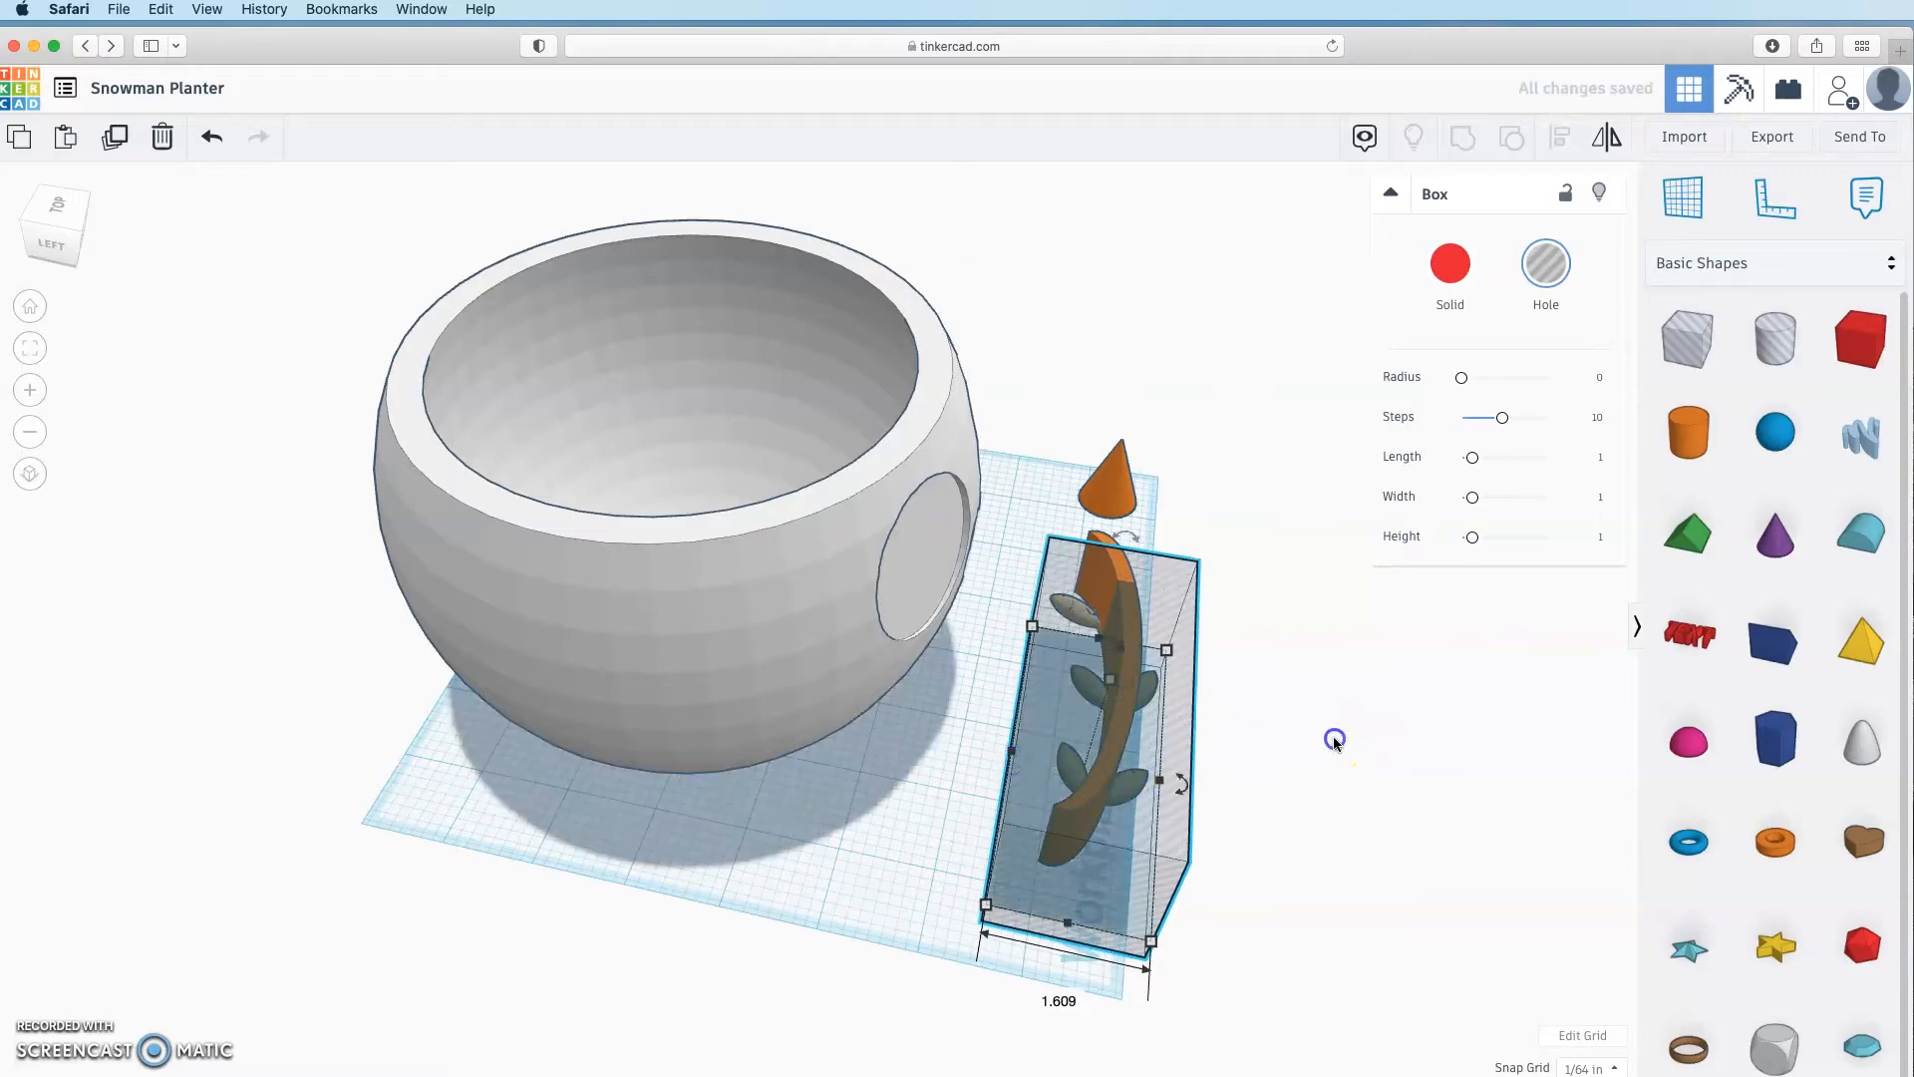
left_click(1333, 735)
right_click_drag(1333, 735, 859, 684)
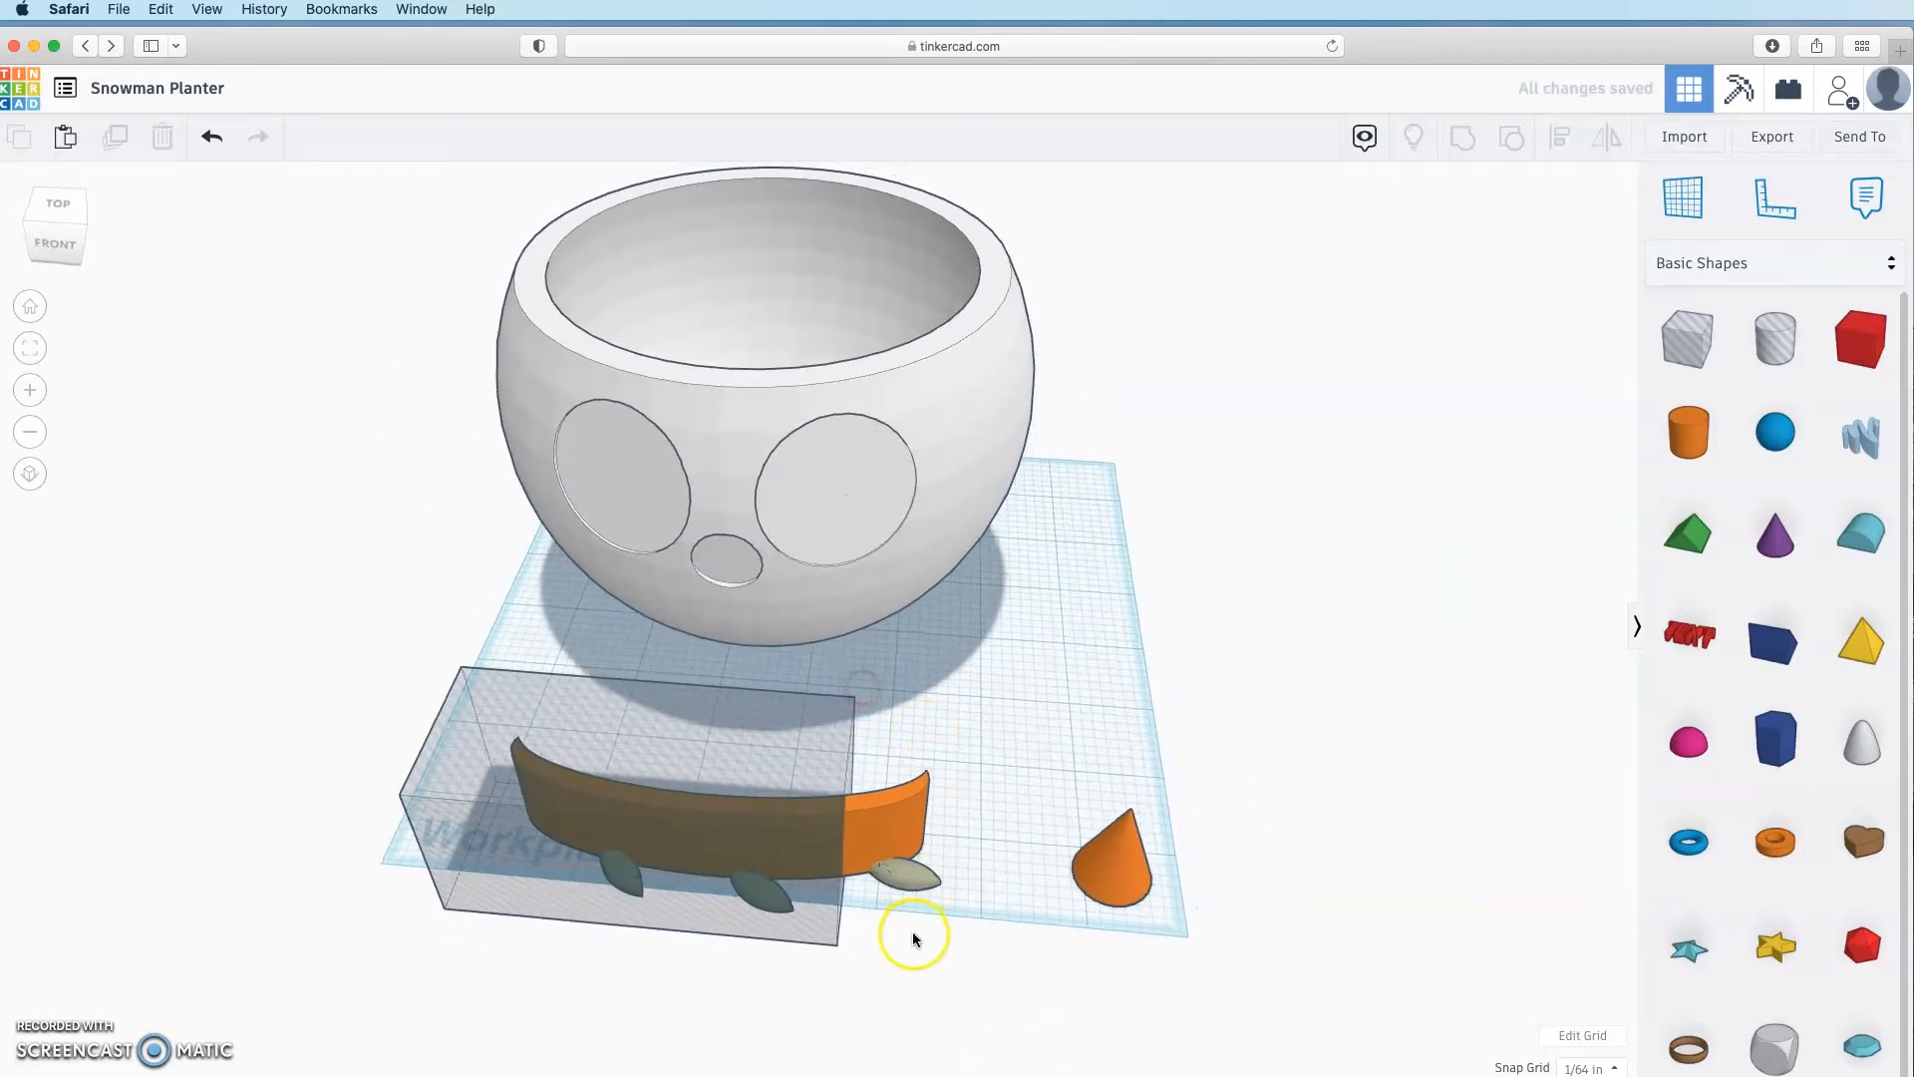
right_click_drag(912, 933, 905, 1012)
left_click(830, 891)
left_click_drag(845, 915, 845, 917)
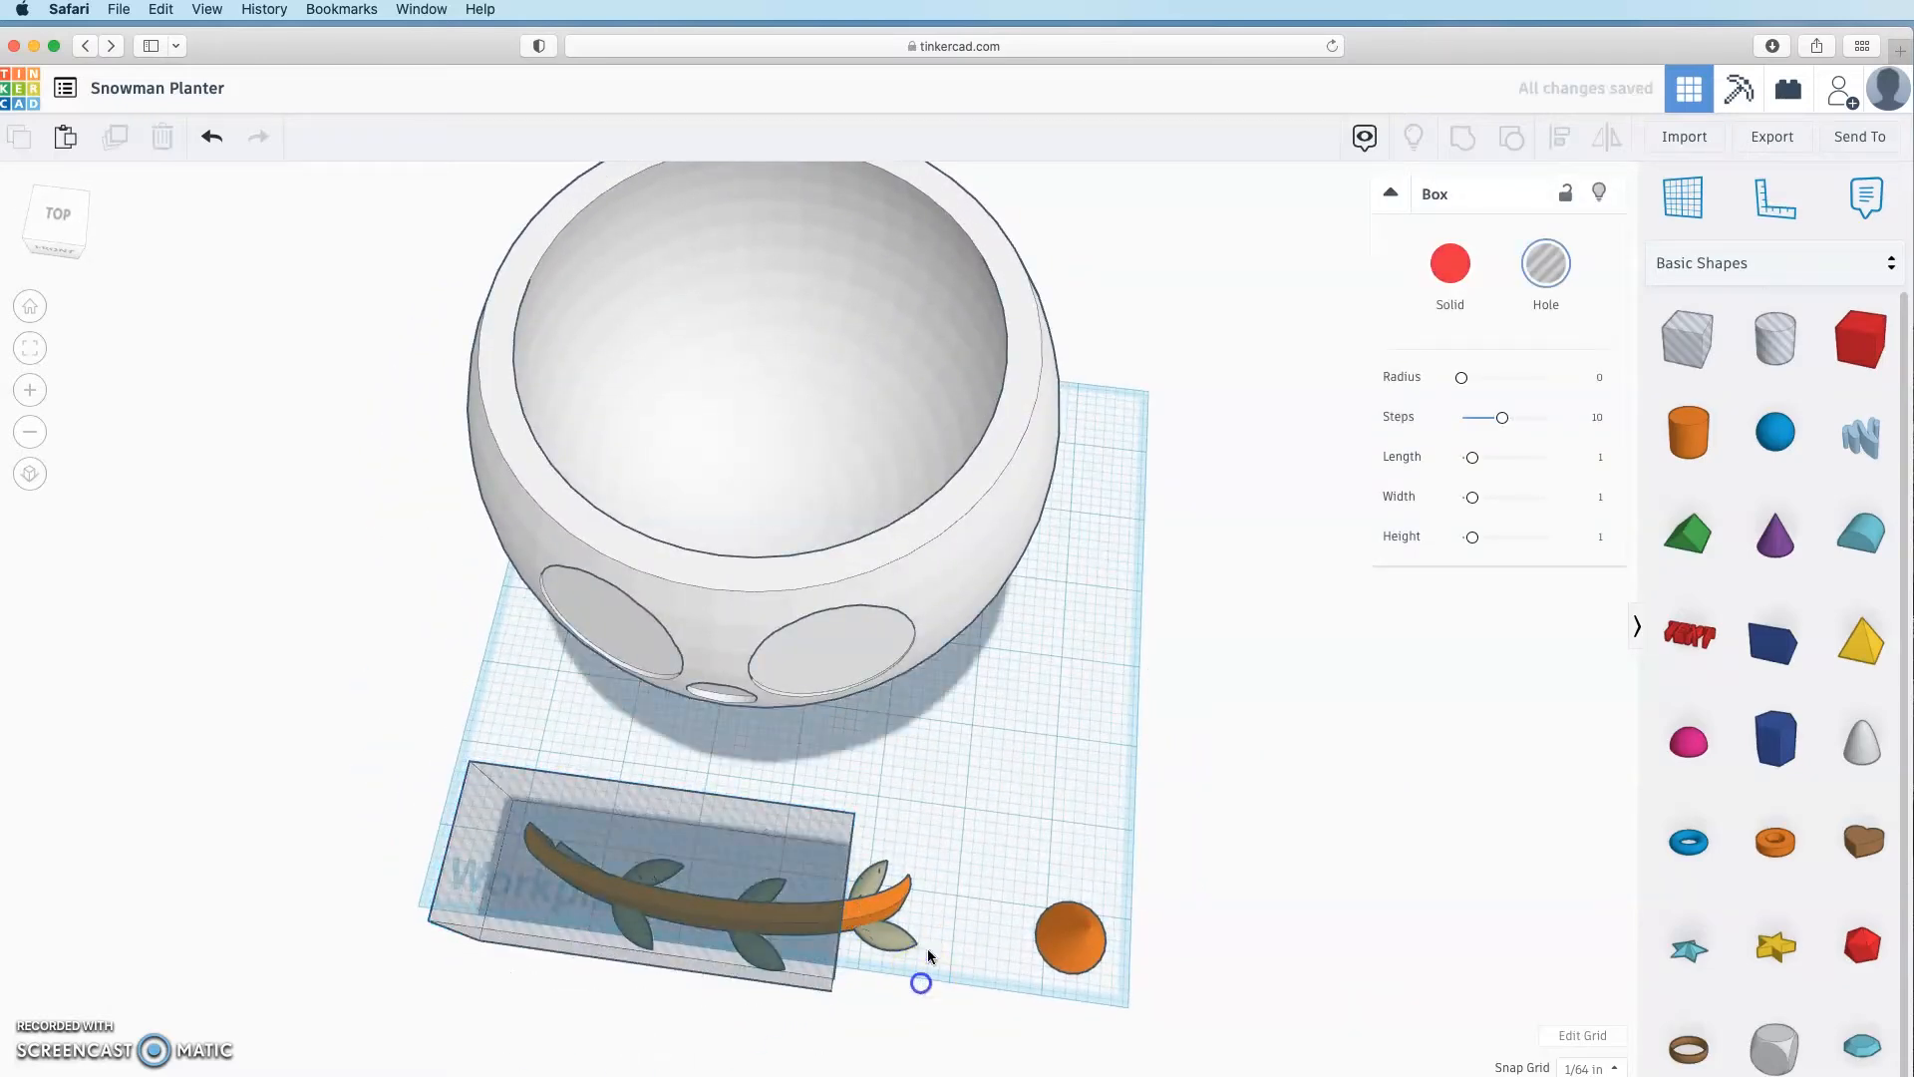
right_click_drag(846, 917, 953, 798)
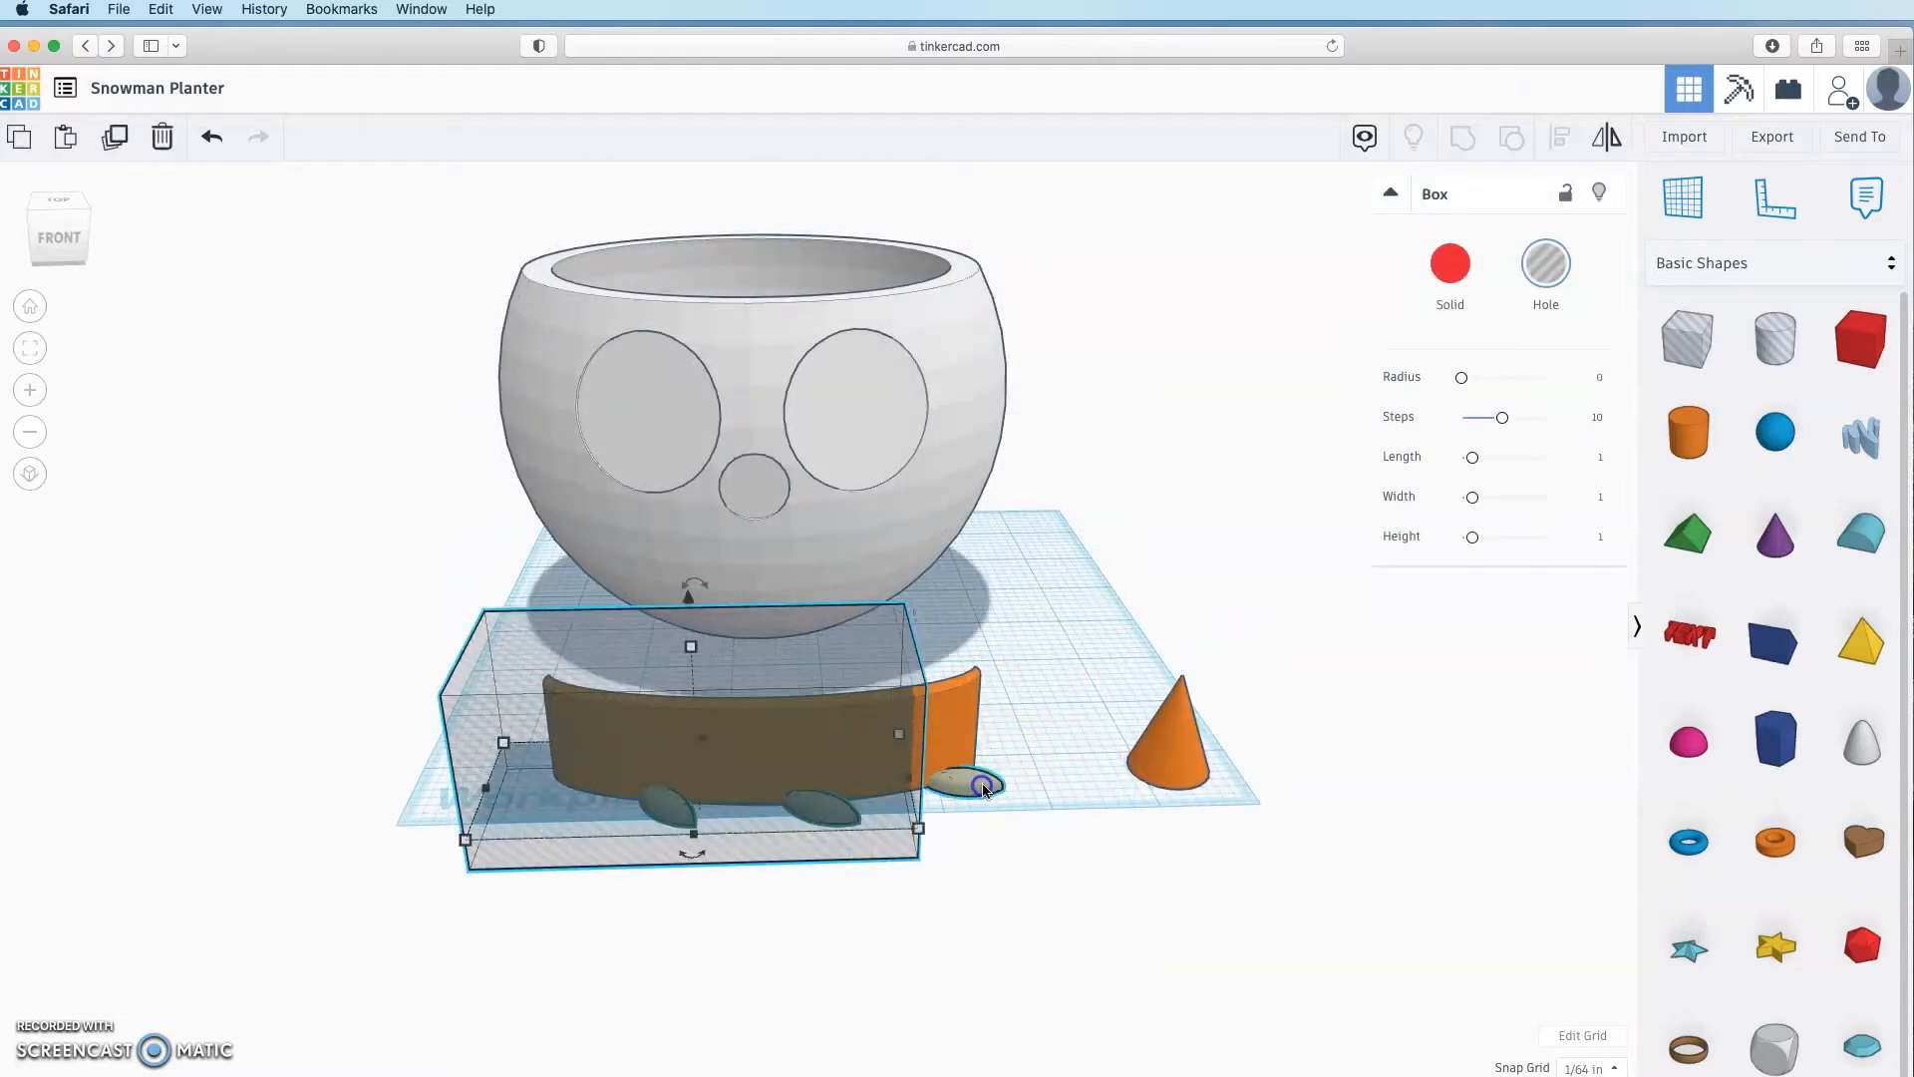
Step: Group the box hole with the band's pieces
left_click(957, 788, "shift")
left_click(1473, 137)
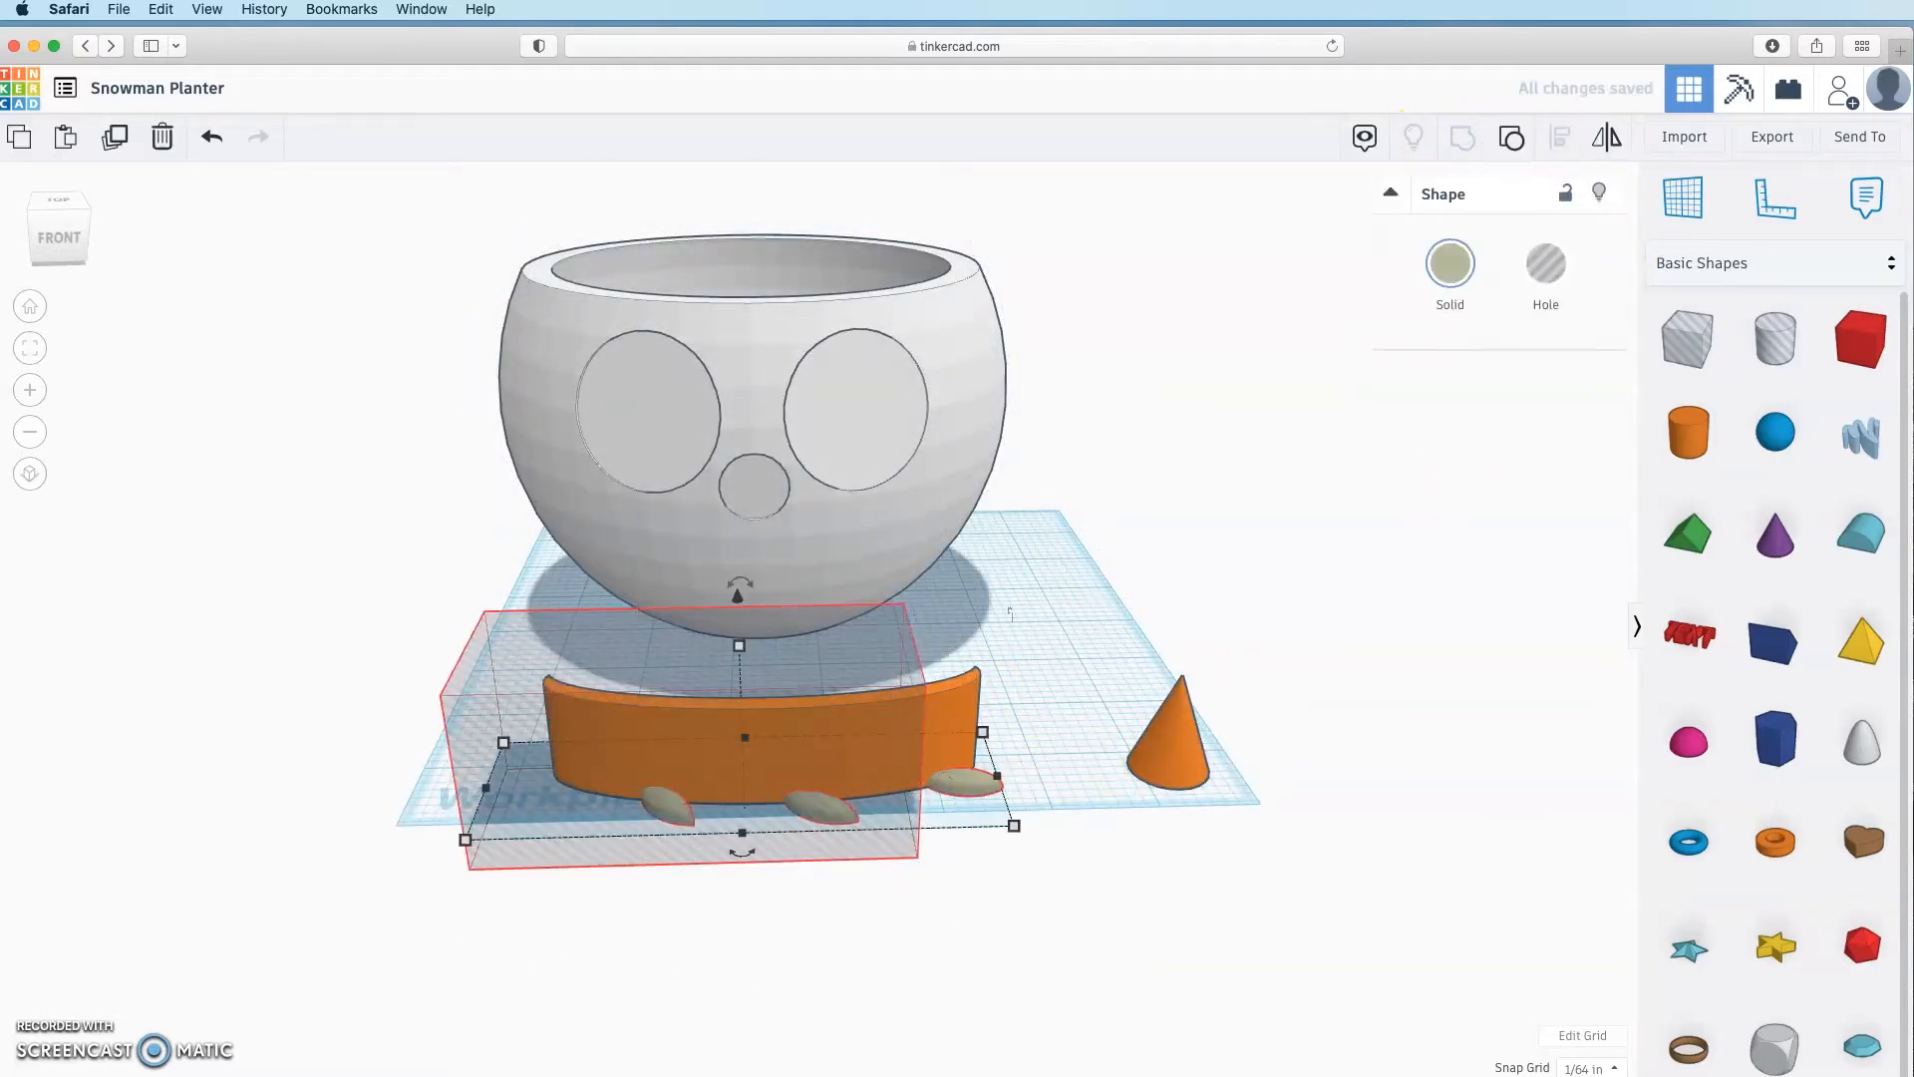
left_click(1187, 981)
right_click_drag(1186, 981, 1053, 1001)
right_click_drag(837, 893, 802, 937)
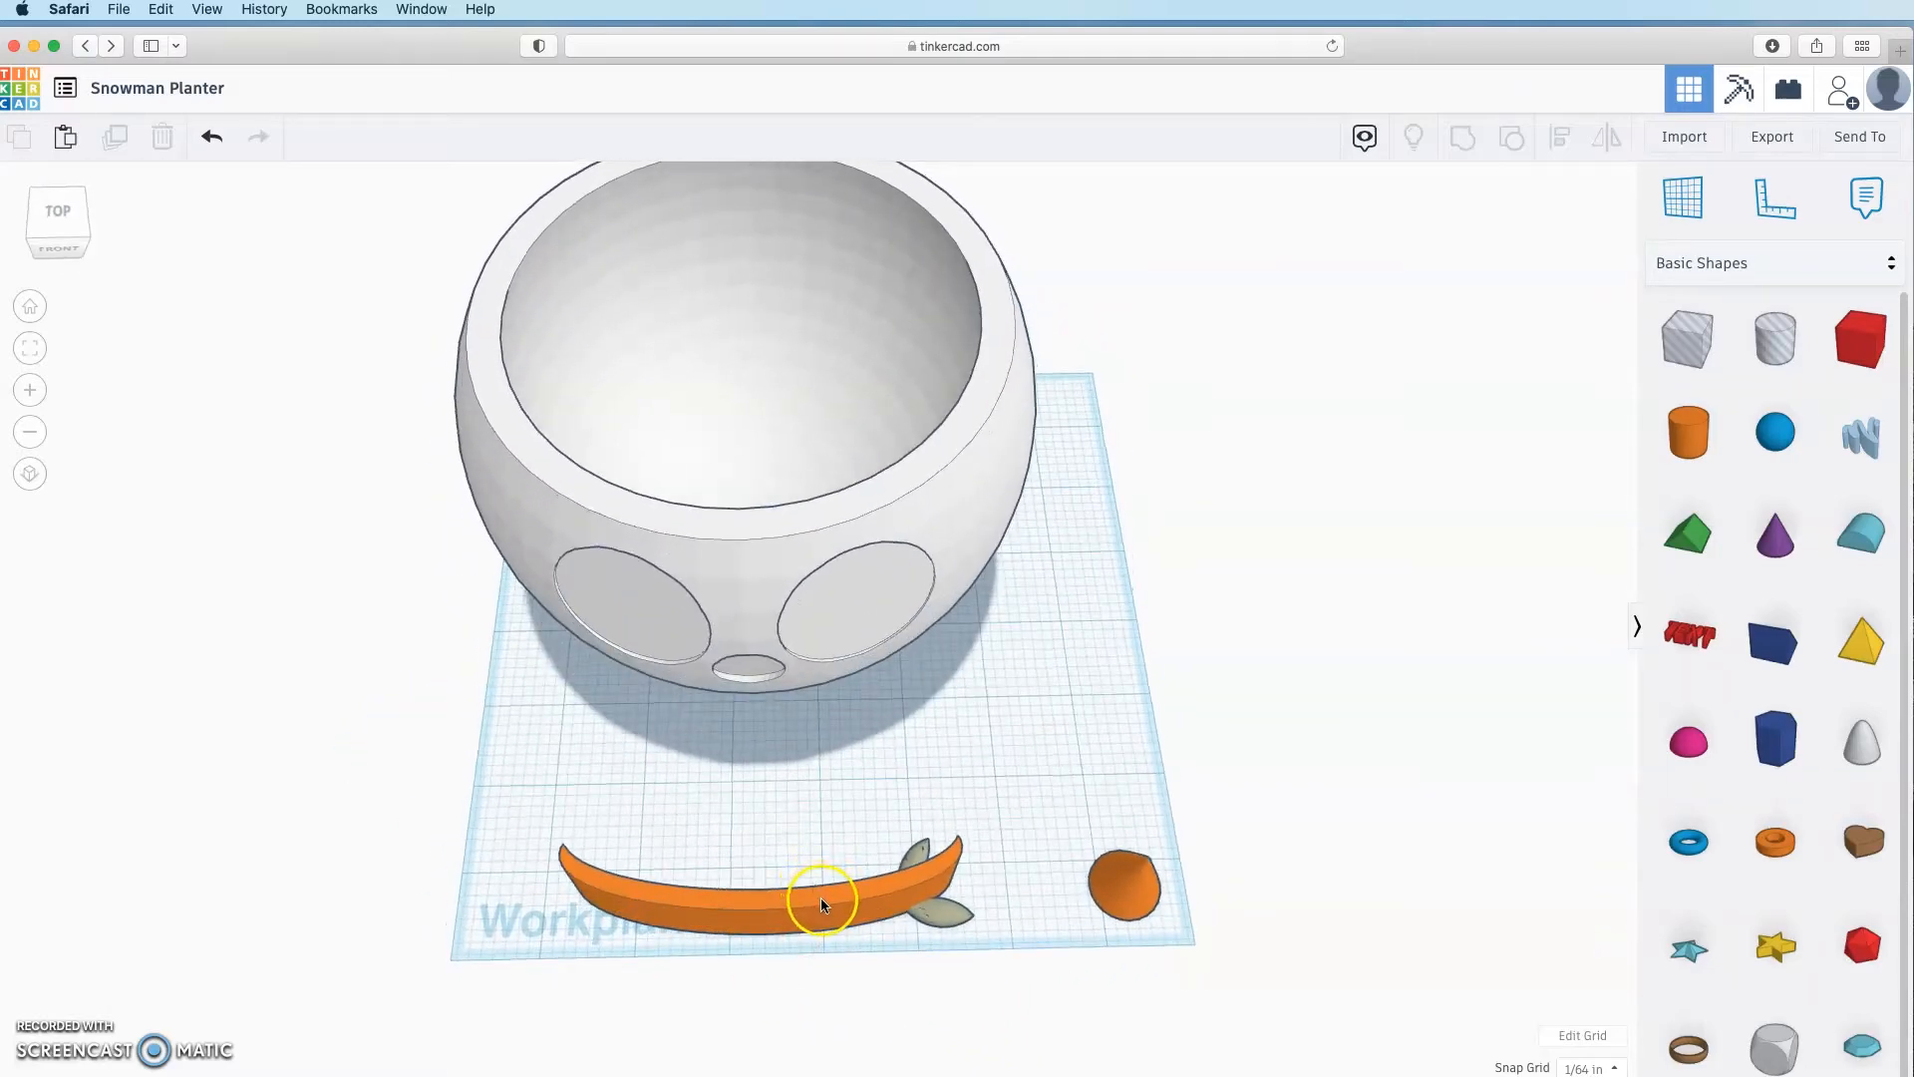
Step: Sink the orange band below the workplane, make it a hole, and group it with the small leaf
left_click(822, 904)
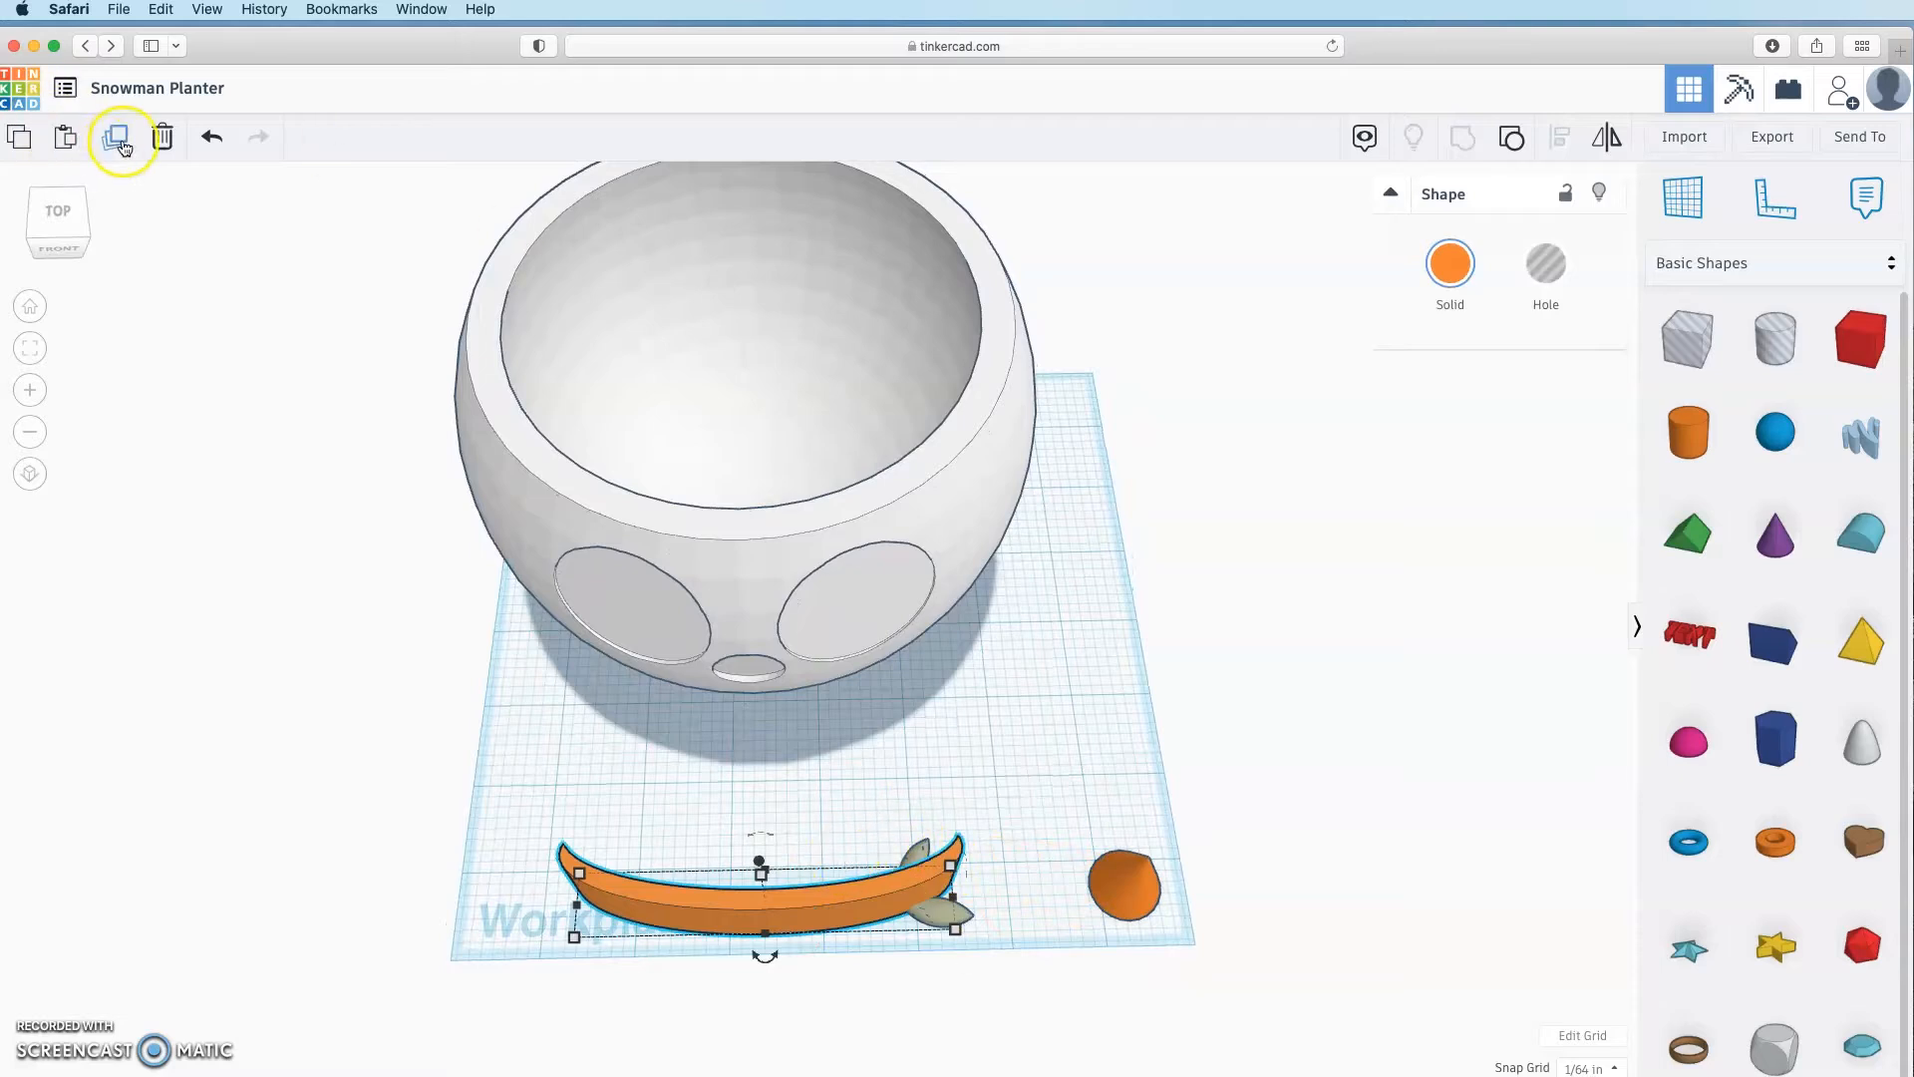
left_click(884, 761)
right_click_drag(884, 761, 846, 791)
left_click(847, 791)
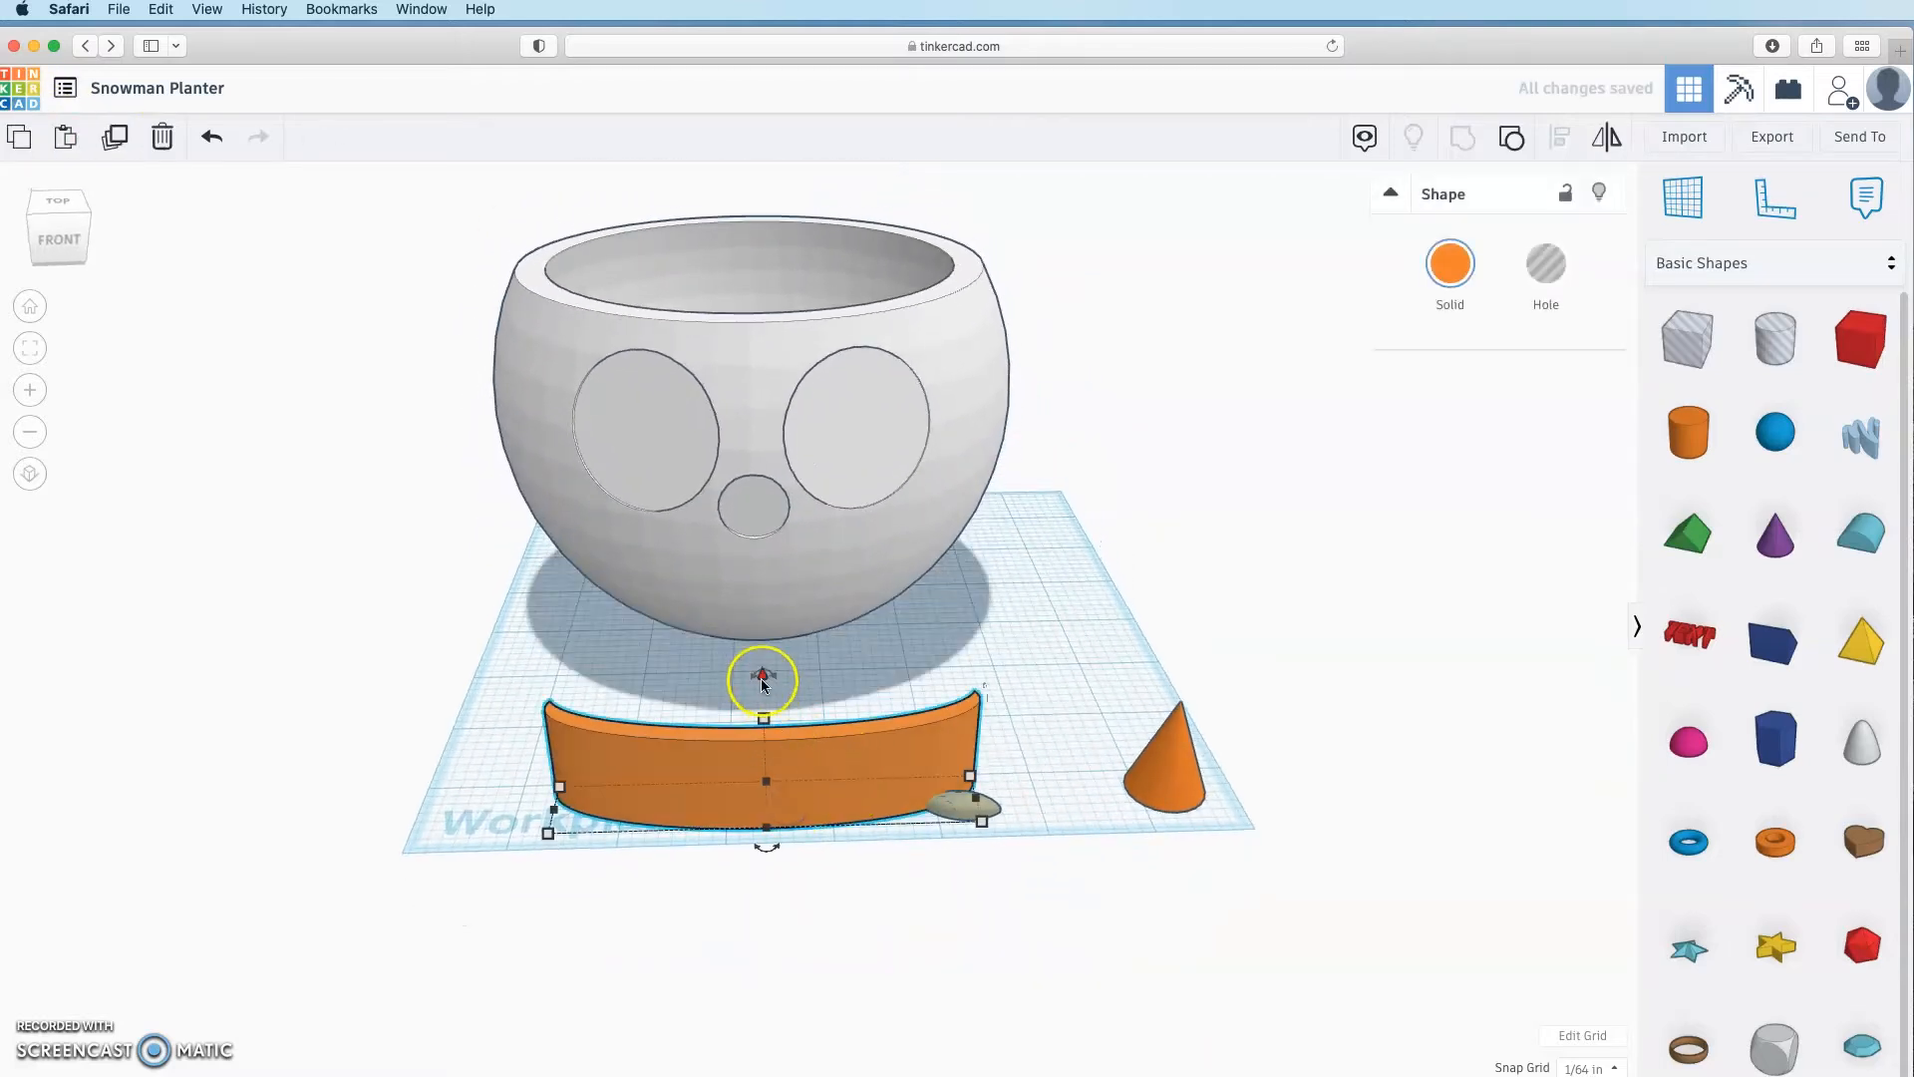
left_click_drag(763, 682, 769, 705)
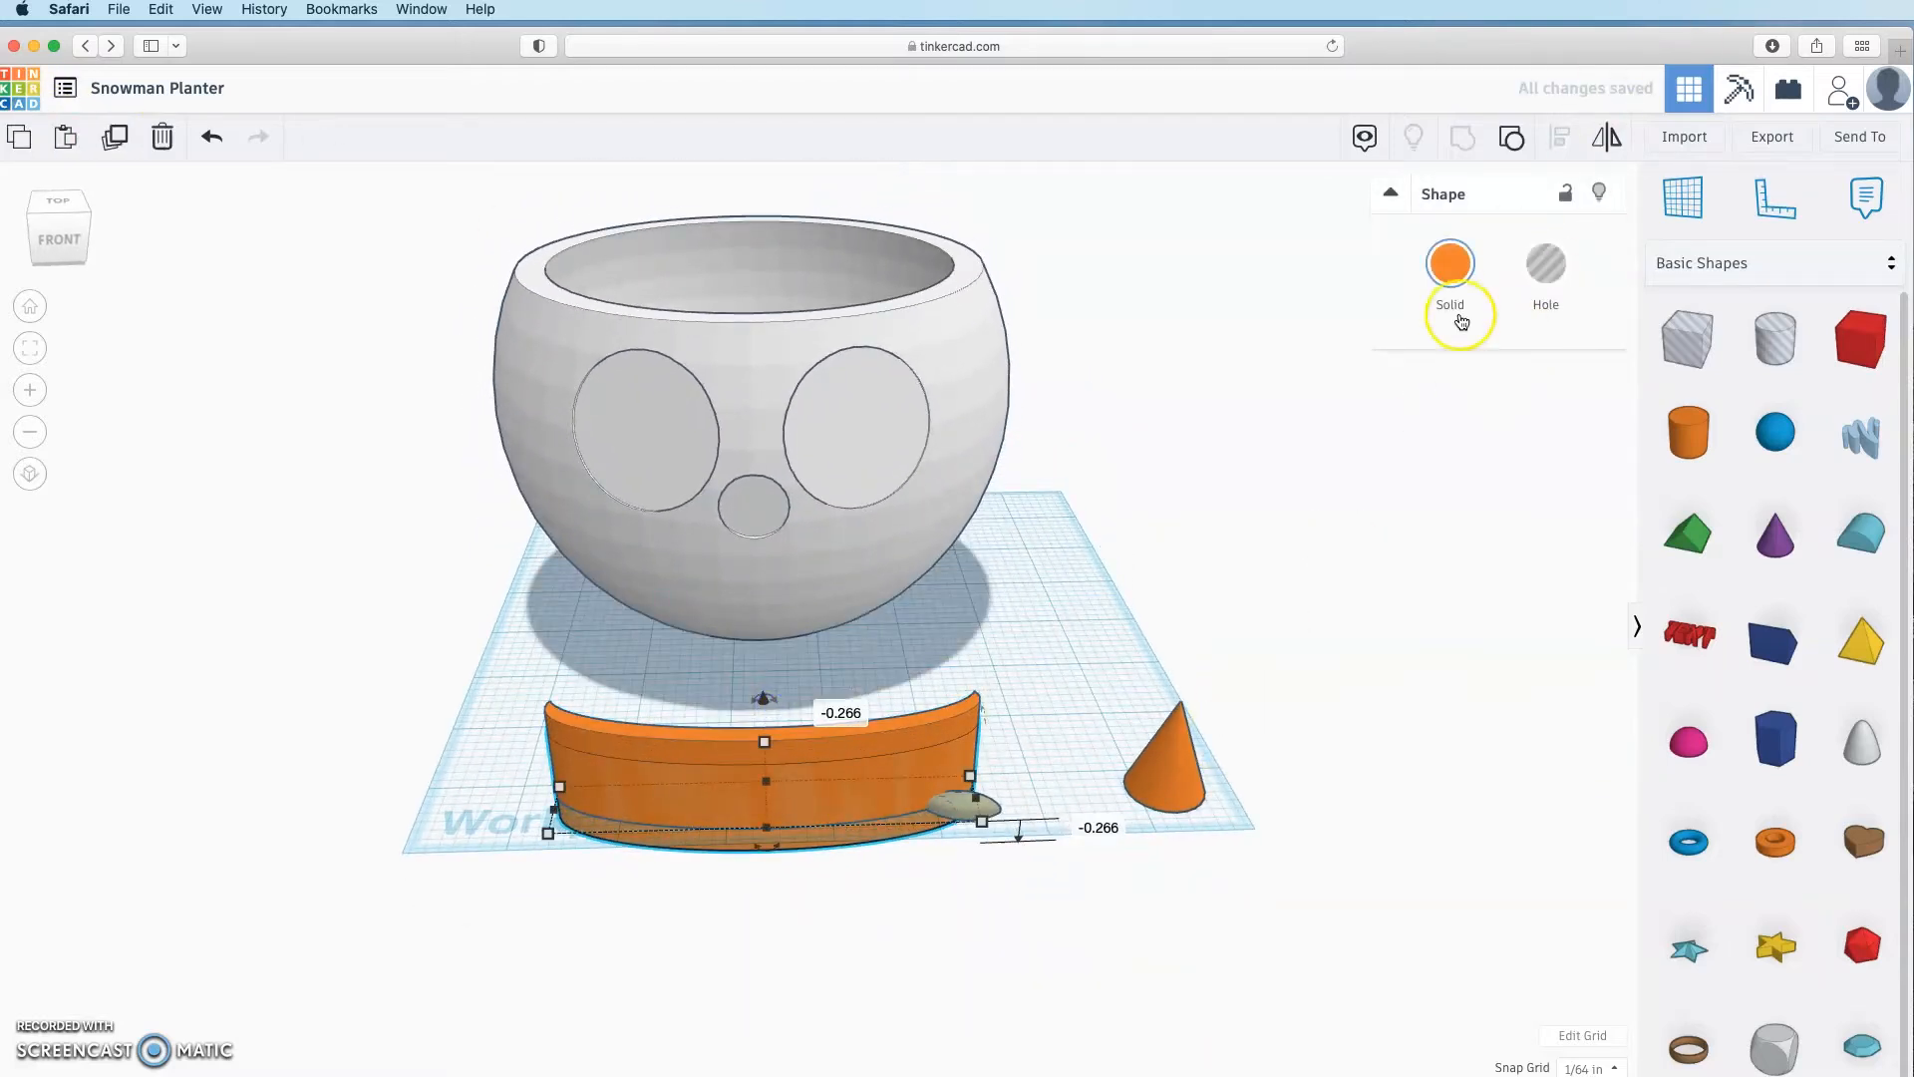
left_click(1545, 264)
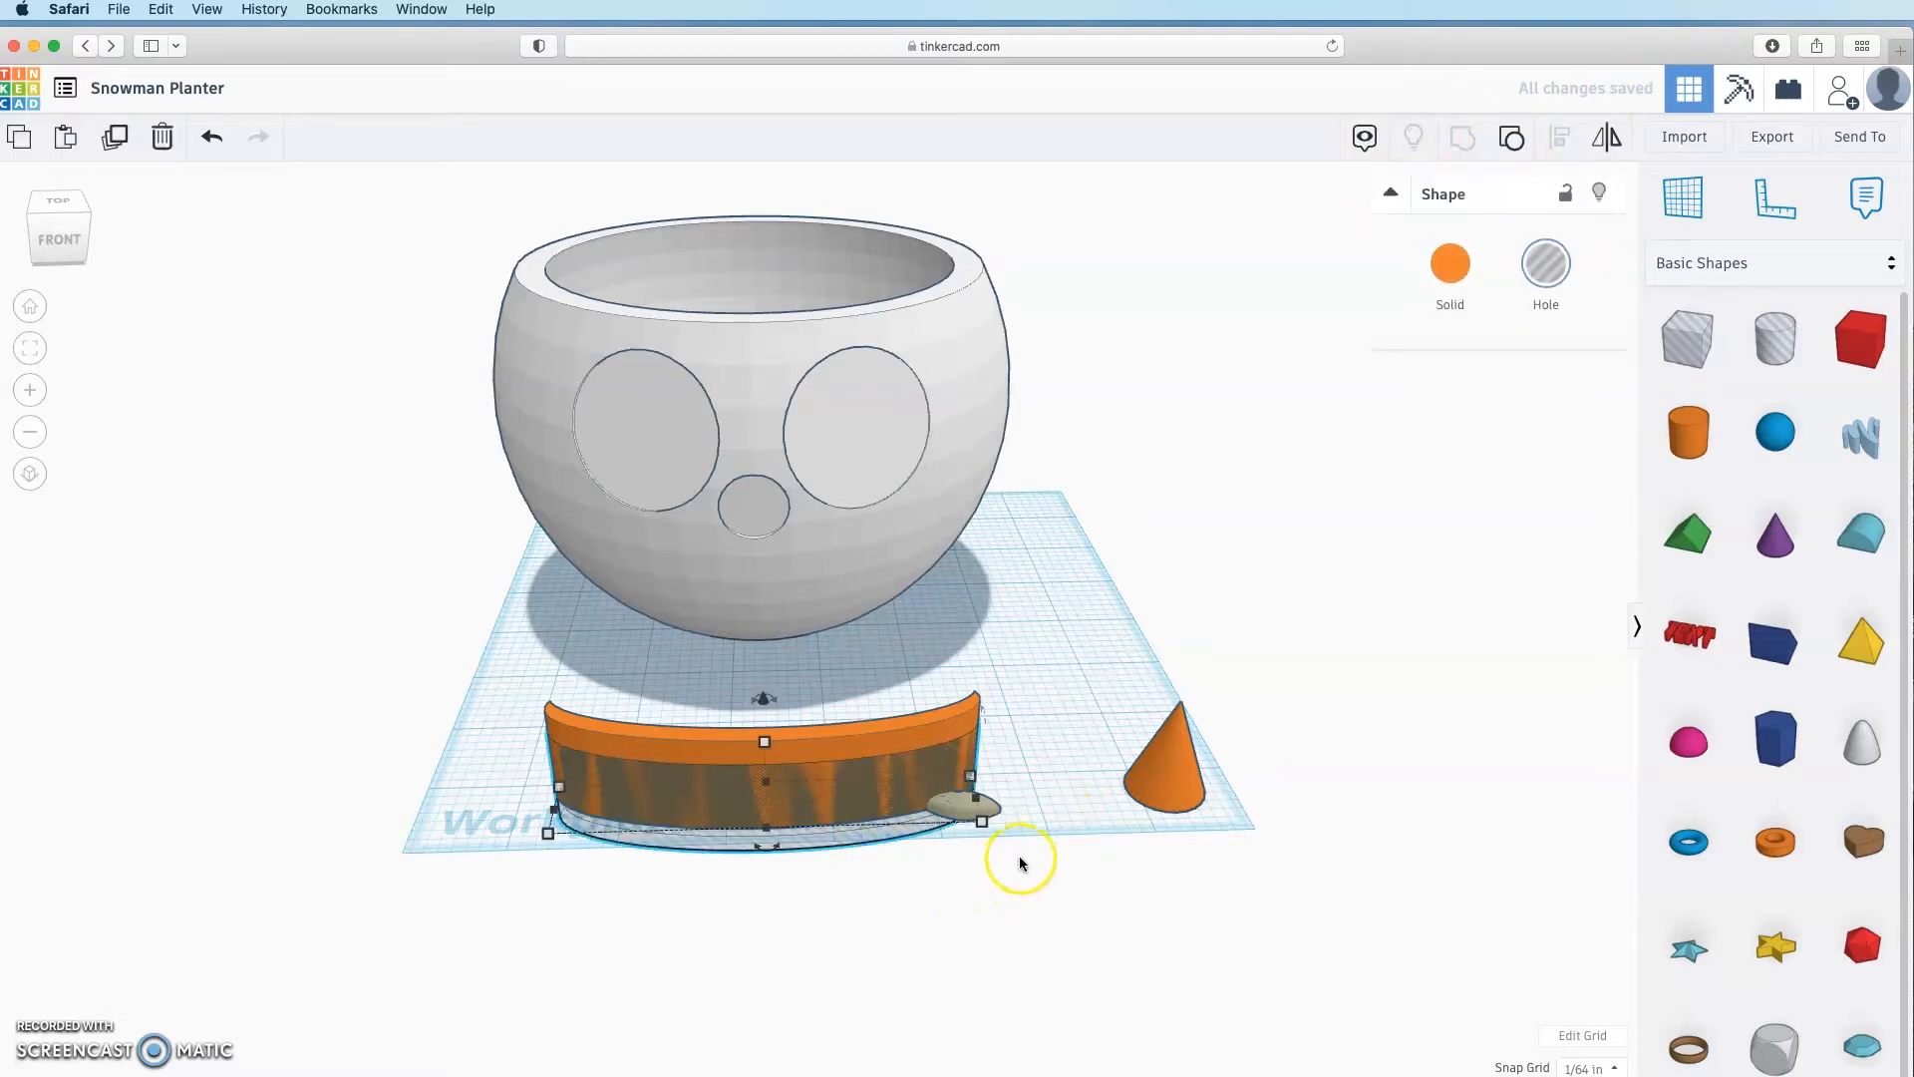
left_click(990, 813, "shift")
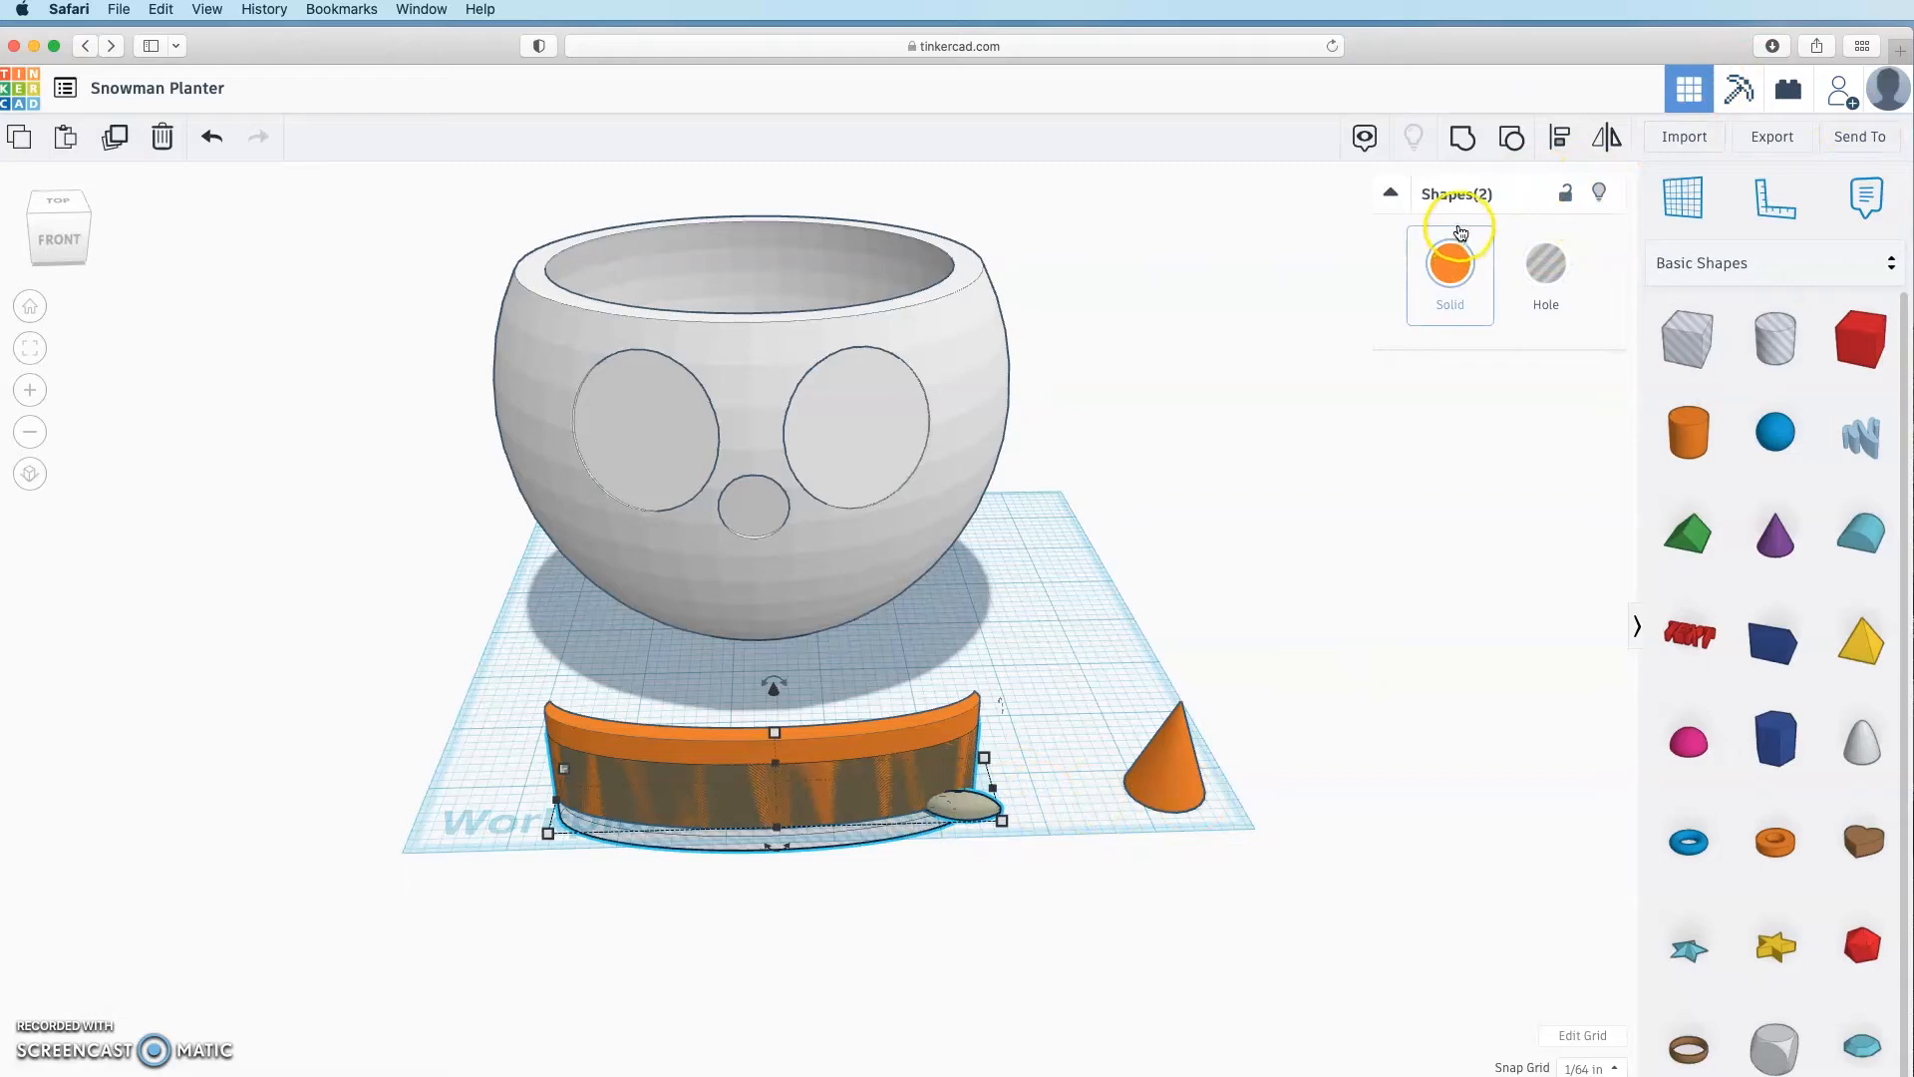
left_click(1474, 142)
left_click(1112, 985)
Step: Lift the small leaf at the band's end above the workplane
left_click(970, 805)
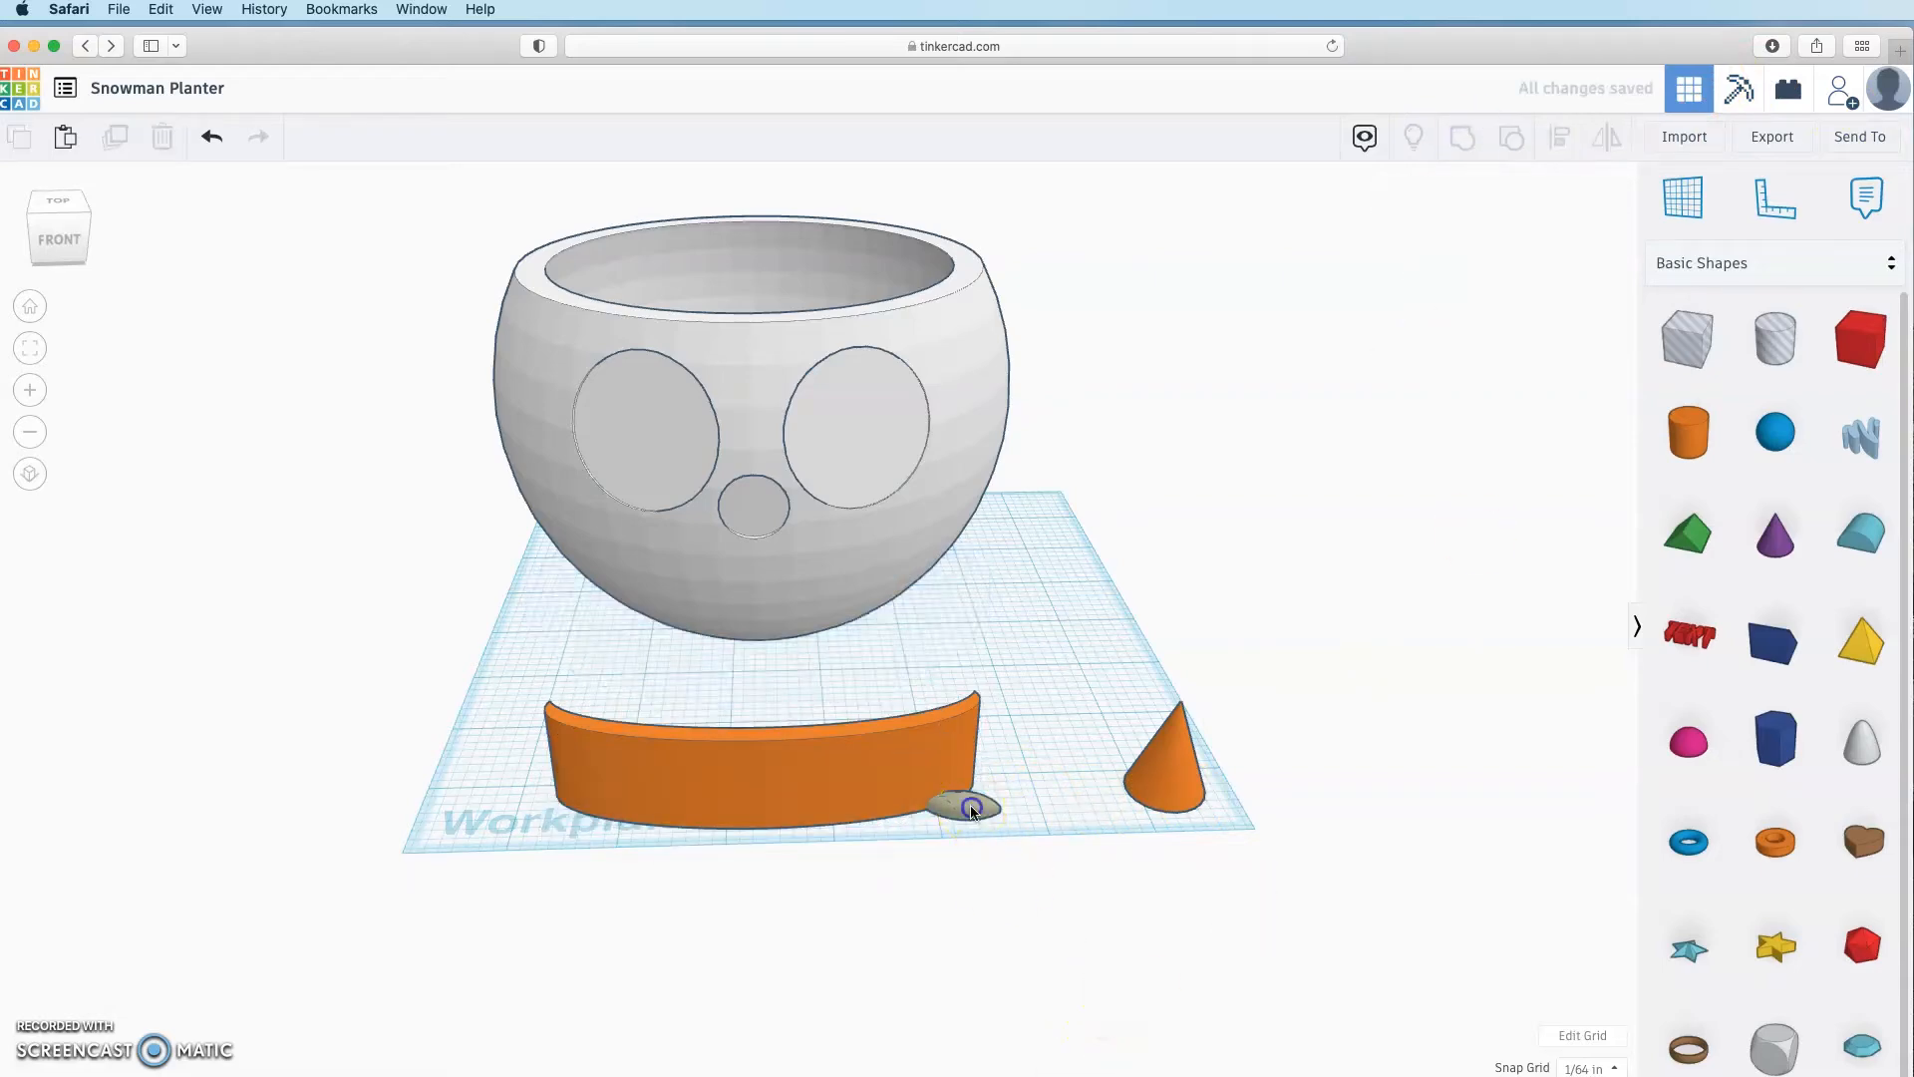
right_click_drag(1114, 959, 1402, 999)
left_click_drag(1108, 590, 1133, 501)
left_click(1286, 769)
right_click_drag(1286, 768, 1017, 823)
right_click_drag(756, 815, 908, 785)
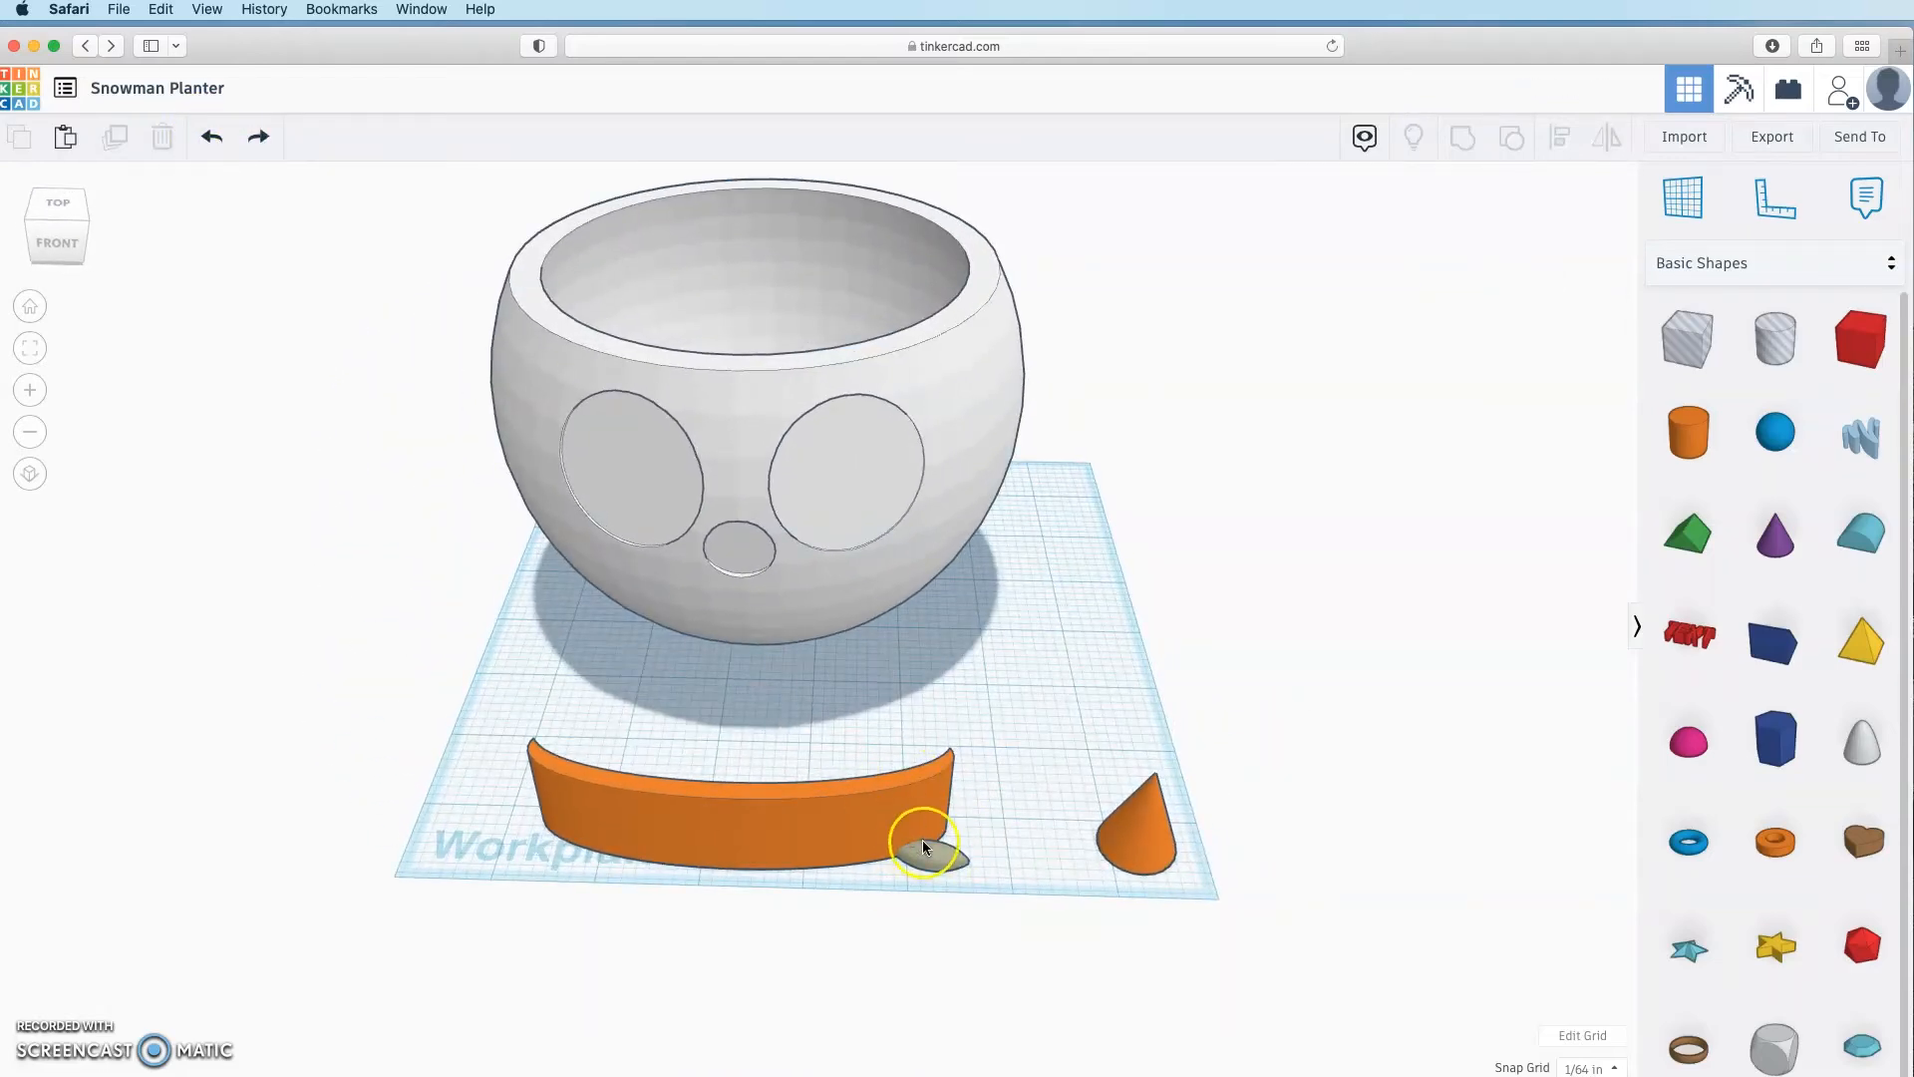
right_click_drag(985, 940, 825, 803)
Step: Lower the orange band's height to 0.656
left_click(826, 804)
left_click(709, 752)
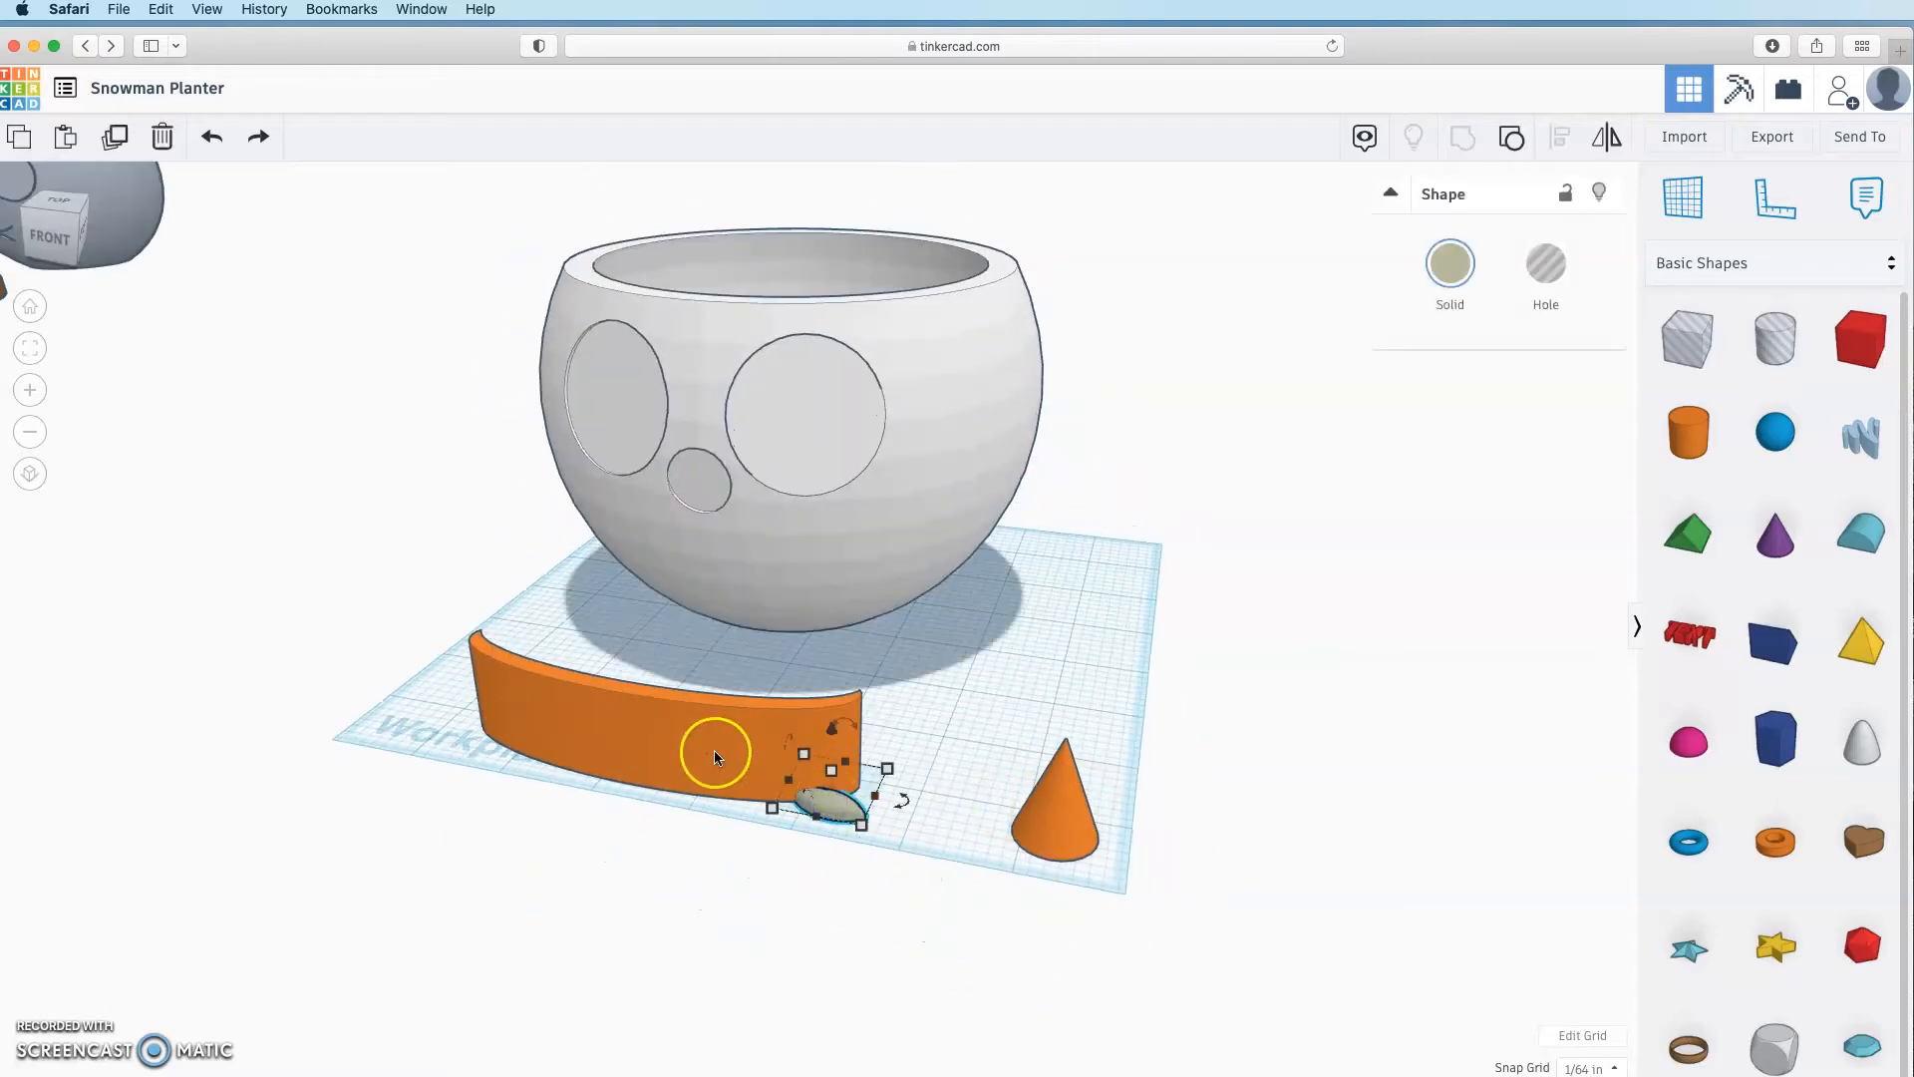
left_click_drag(643, 663, 653, 735)
left_click(768, 884)
Step: Select the band with its leaves and group them into one piece
right_click_drag(769, 884, 690, 877)
left_click(666, 813)
right_click_drag(524, 878, 739, 943)
key("super+g")
left_click(954, 783)
Step: Rotate the smile band 79° so it stands upright
right_click_drag(954, 783, 486, 746)
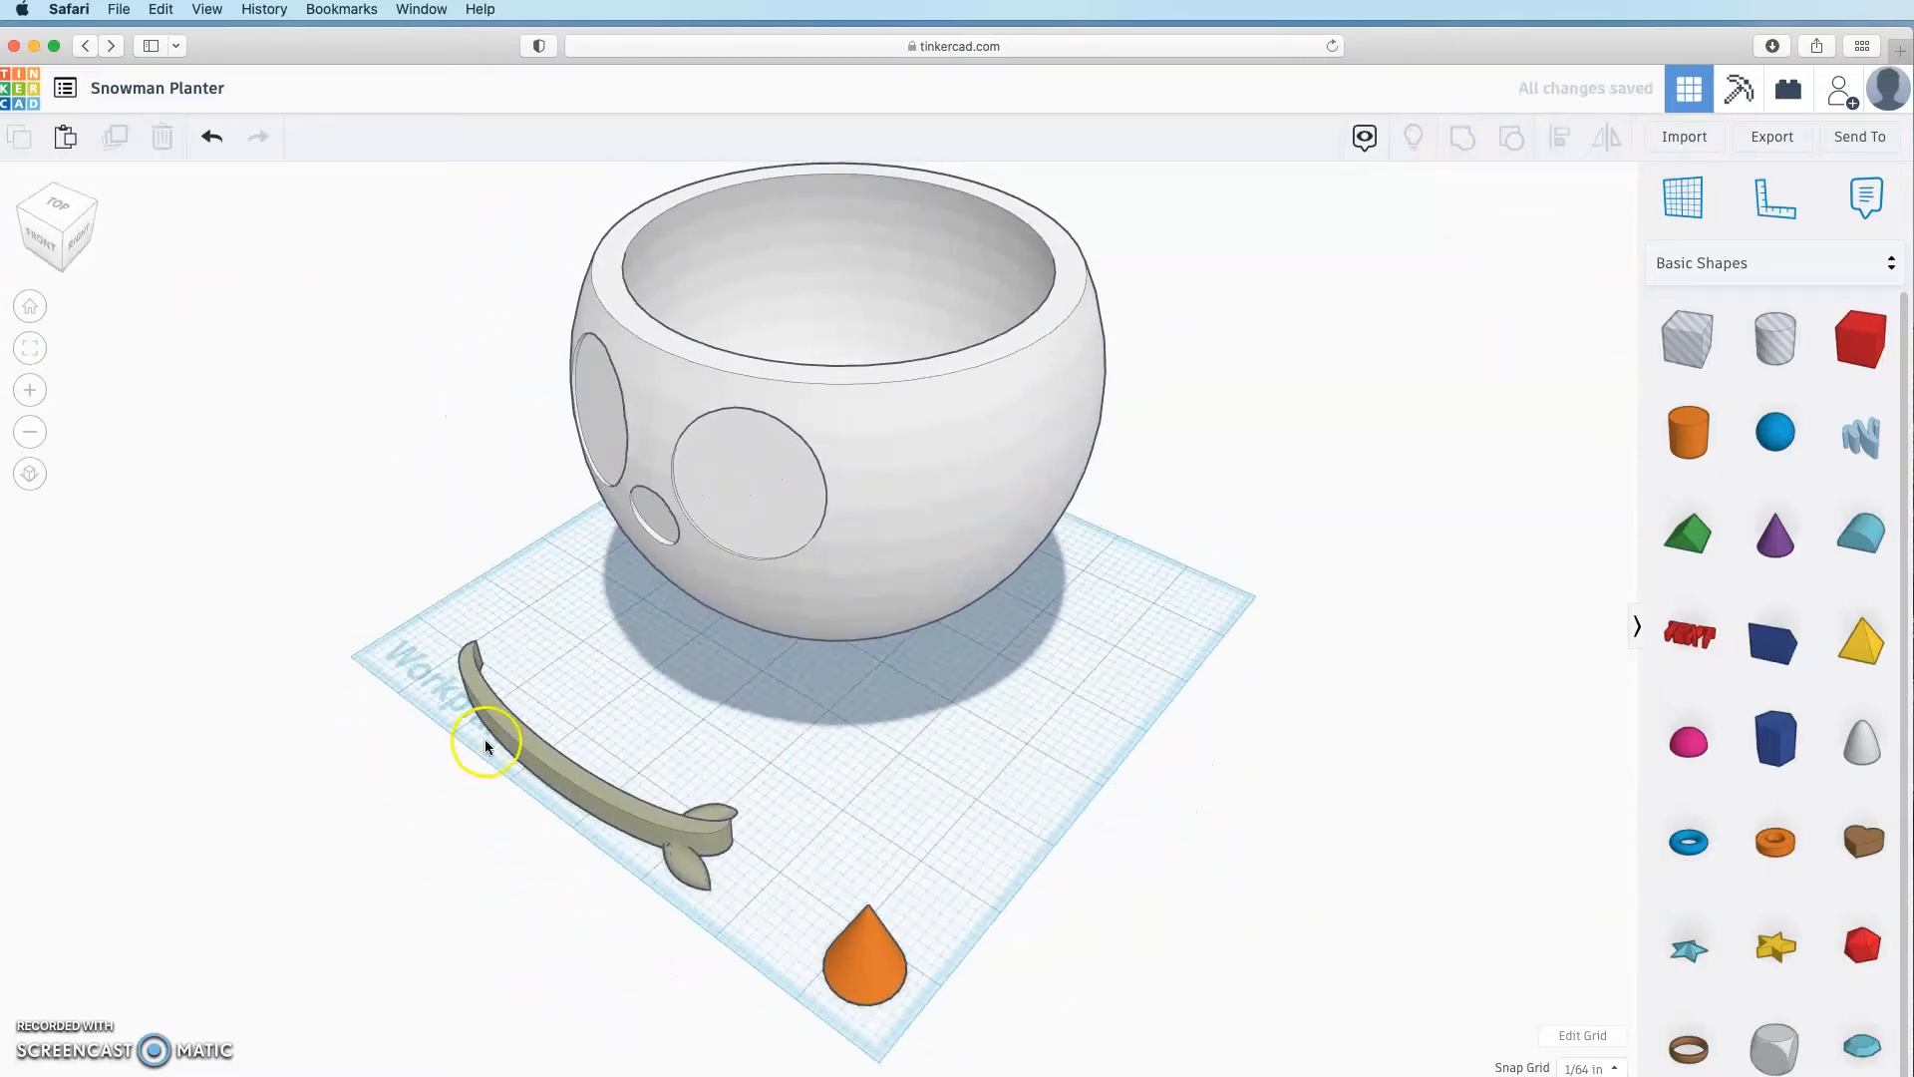
left_click(521, 750)
right_click_drag(290, 863, 511, 529)
left_click_drag(510, 529, 423, 564)
left_click(671, 624)
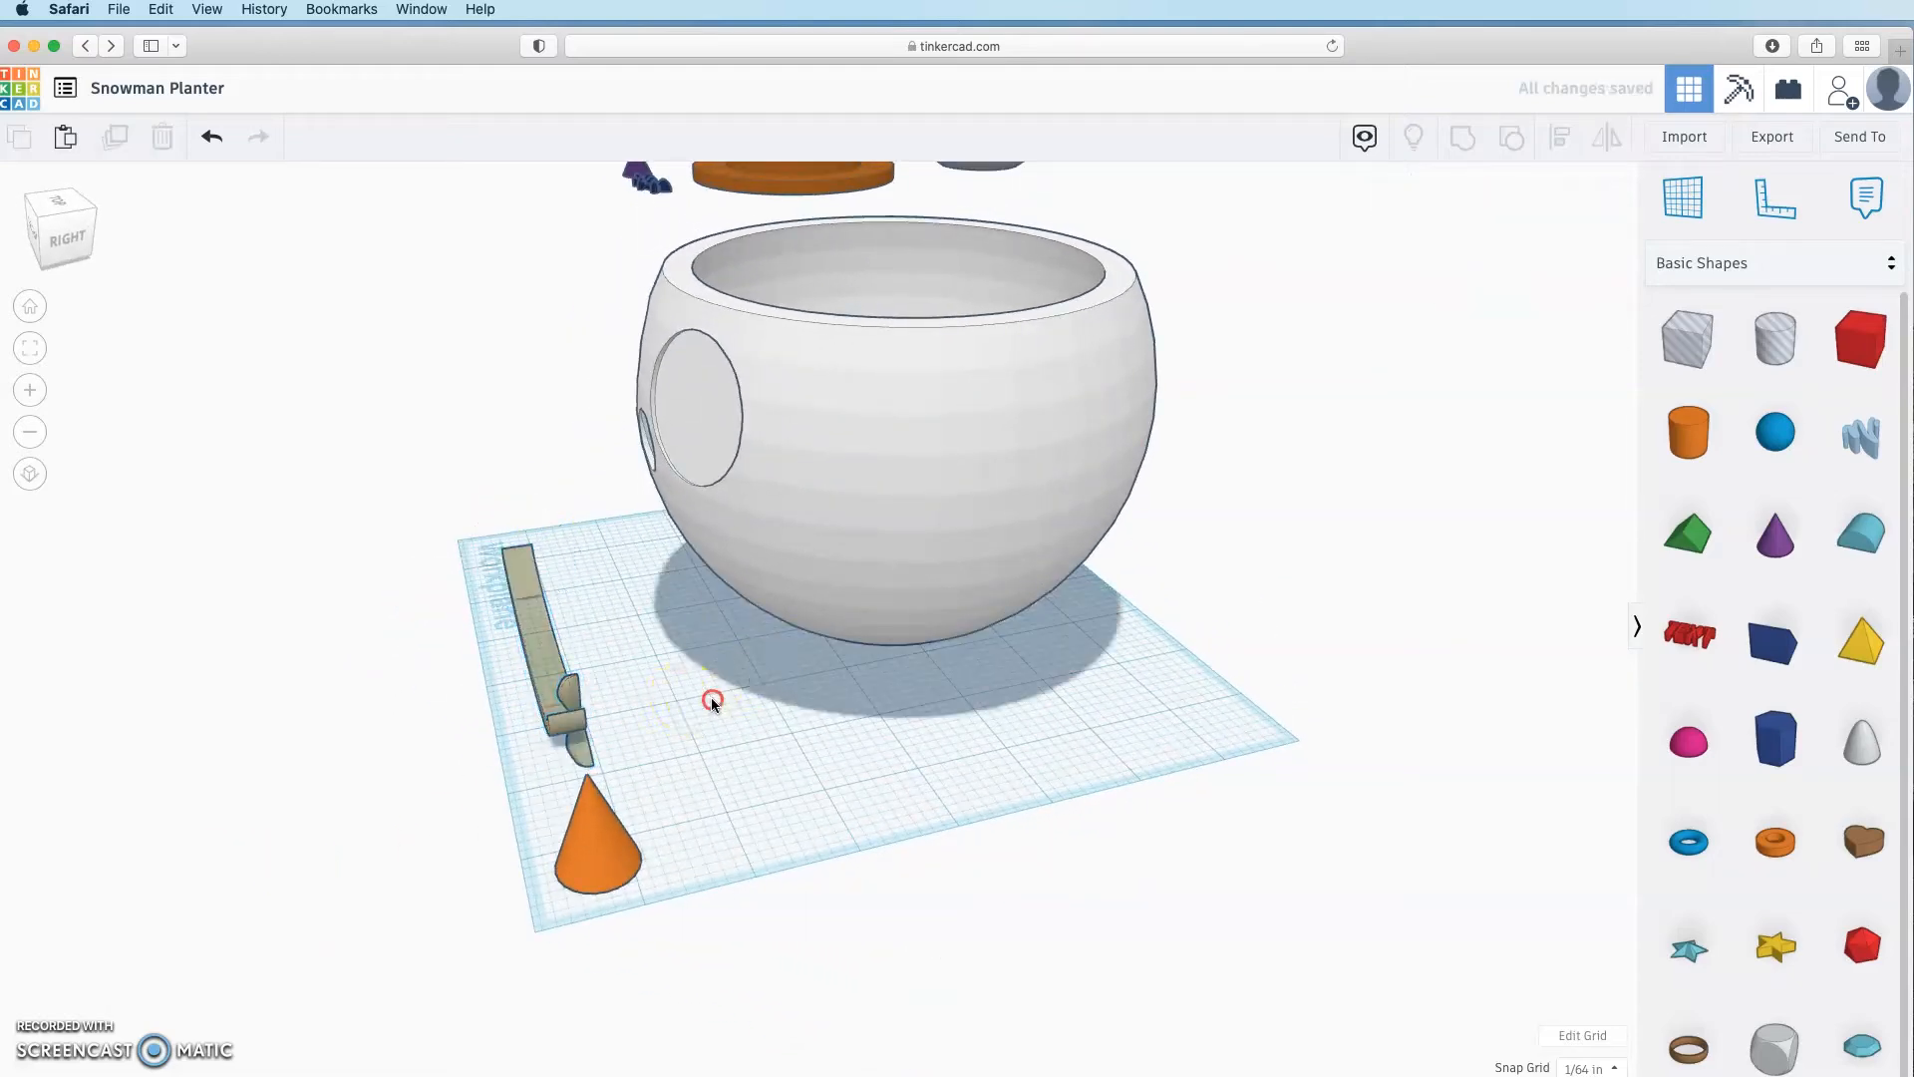
Step: Raise the band above the workplane and move it against the planter's front
right_click_drag(714, 697, 1165, 688)
left_click(811, 804)
left_click_drag(833, 660, 840, 543)
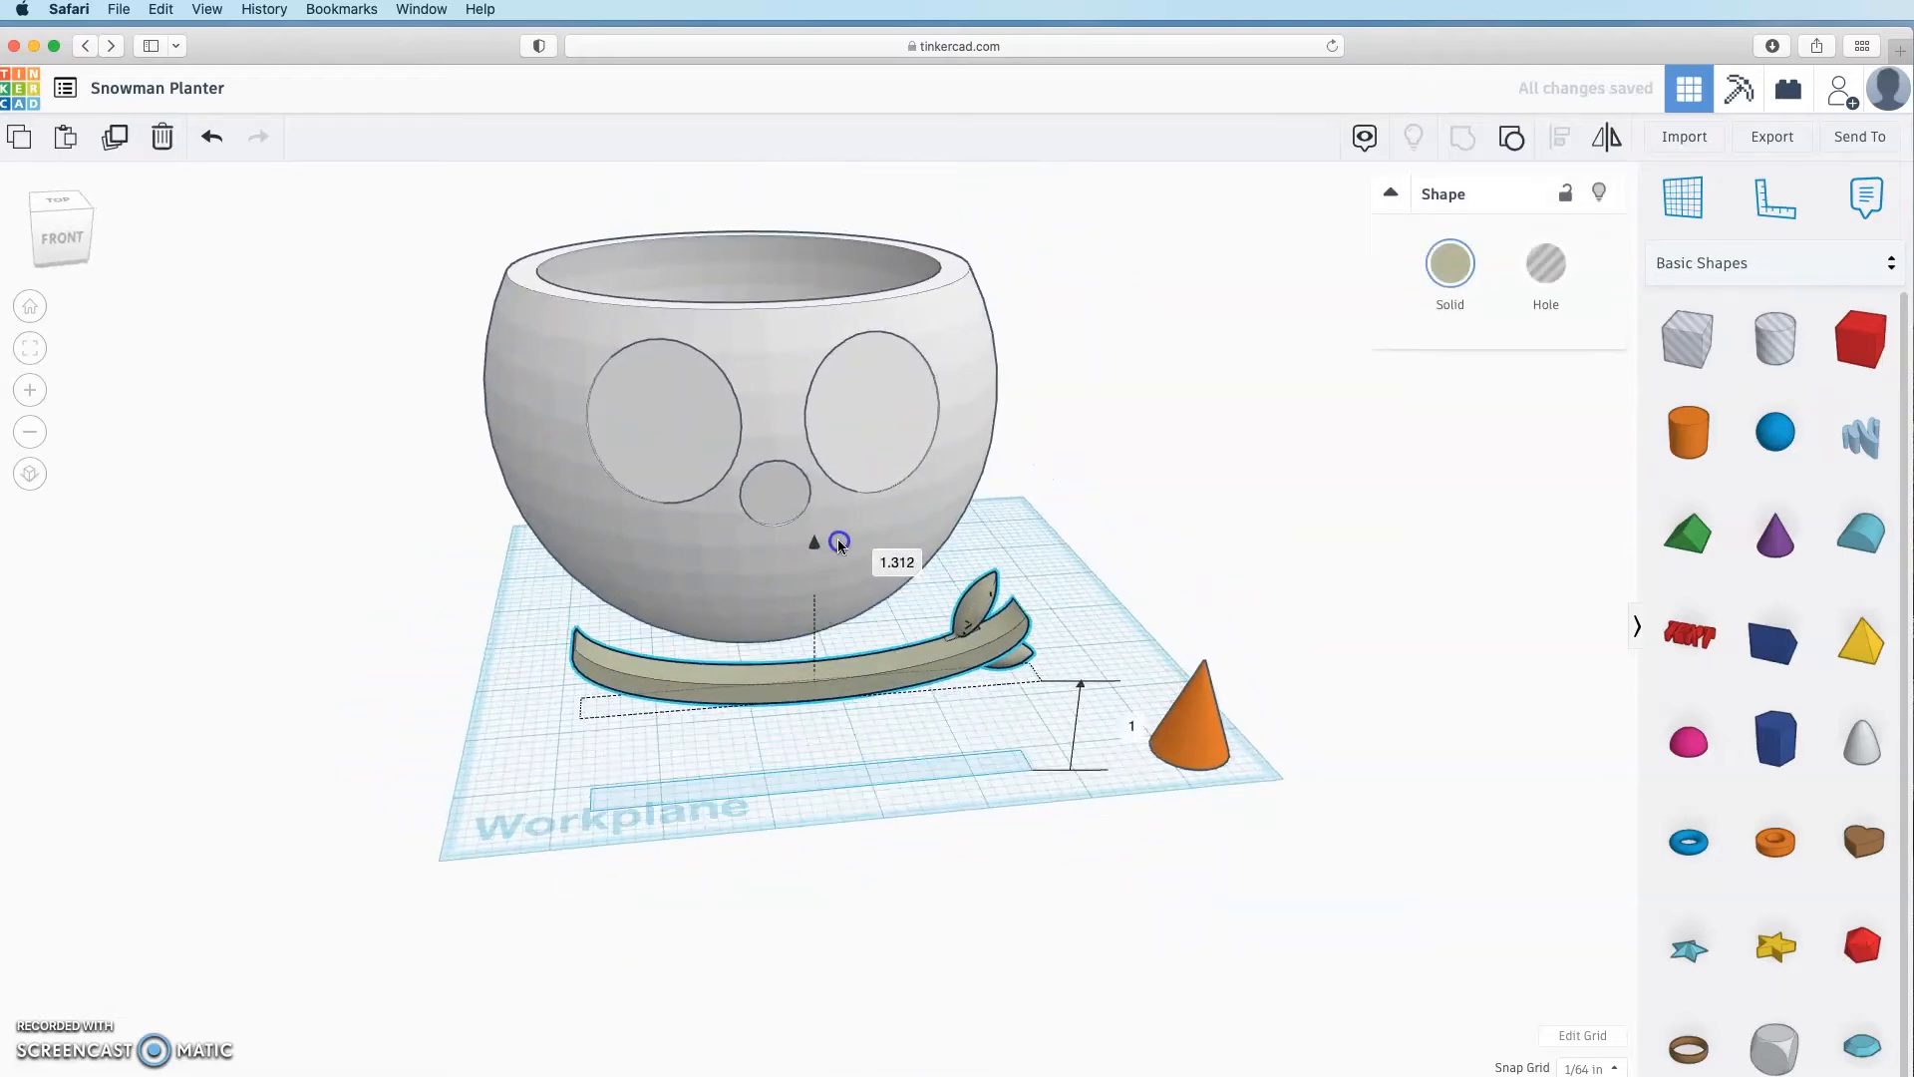
right_click_drag(847, 558, 1017, 658)
left_click_drag(1048, 718, 910, 662)
right_click_drag(910, 662, 768, 528)
left_click(734, 607)
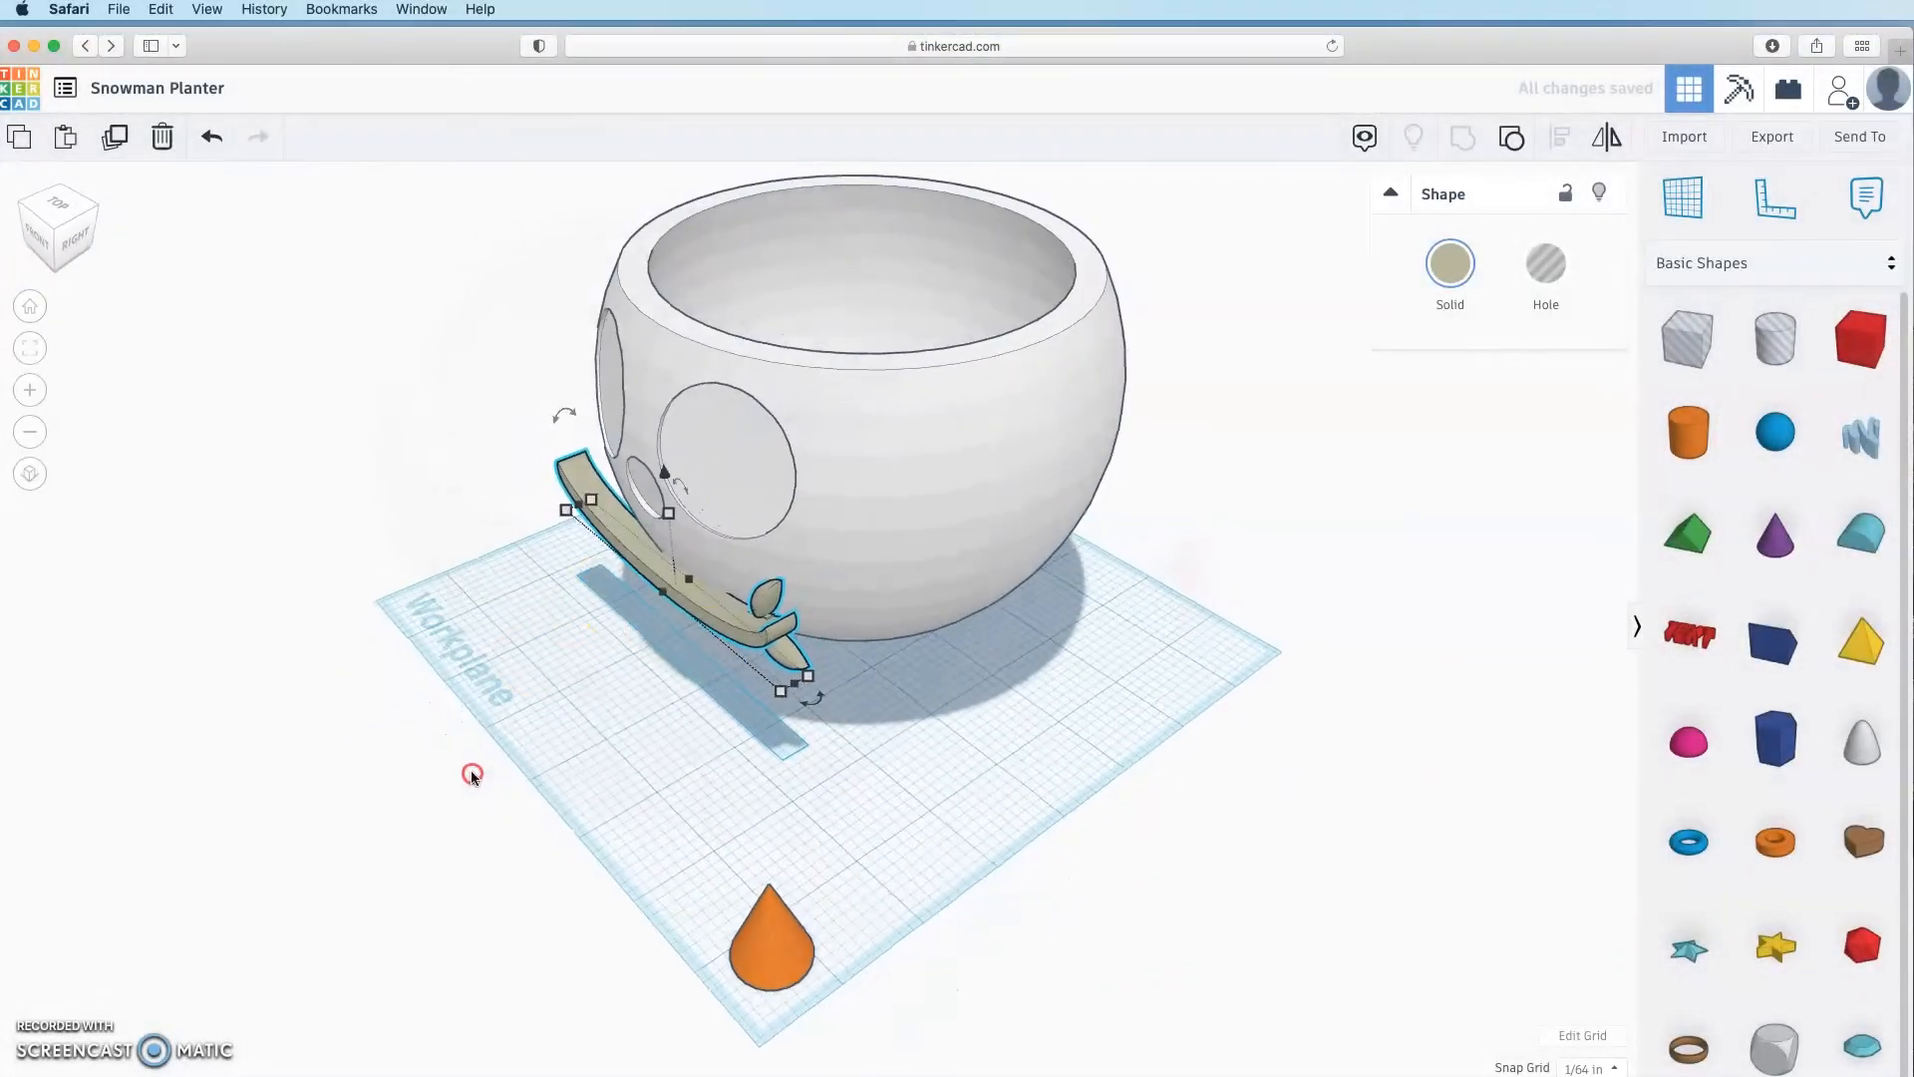
left_click_drag(650, 714, 635, 575)
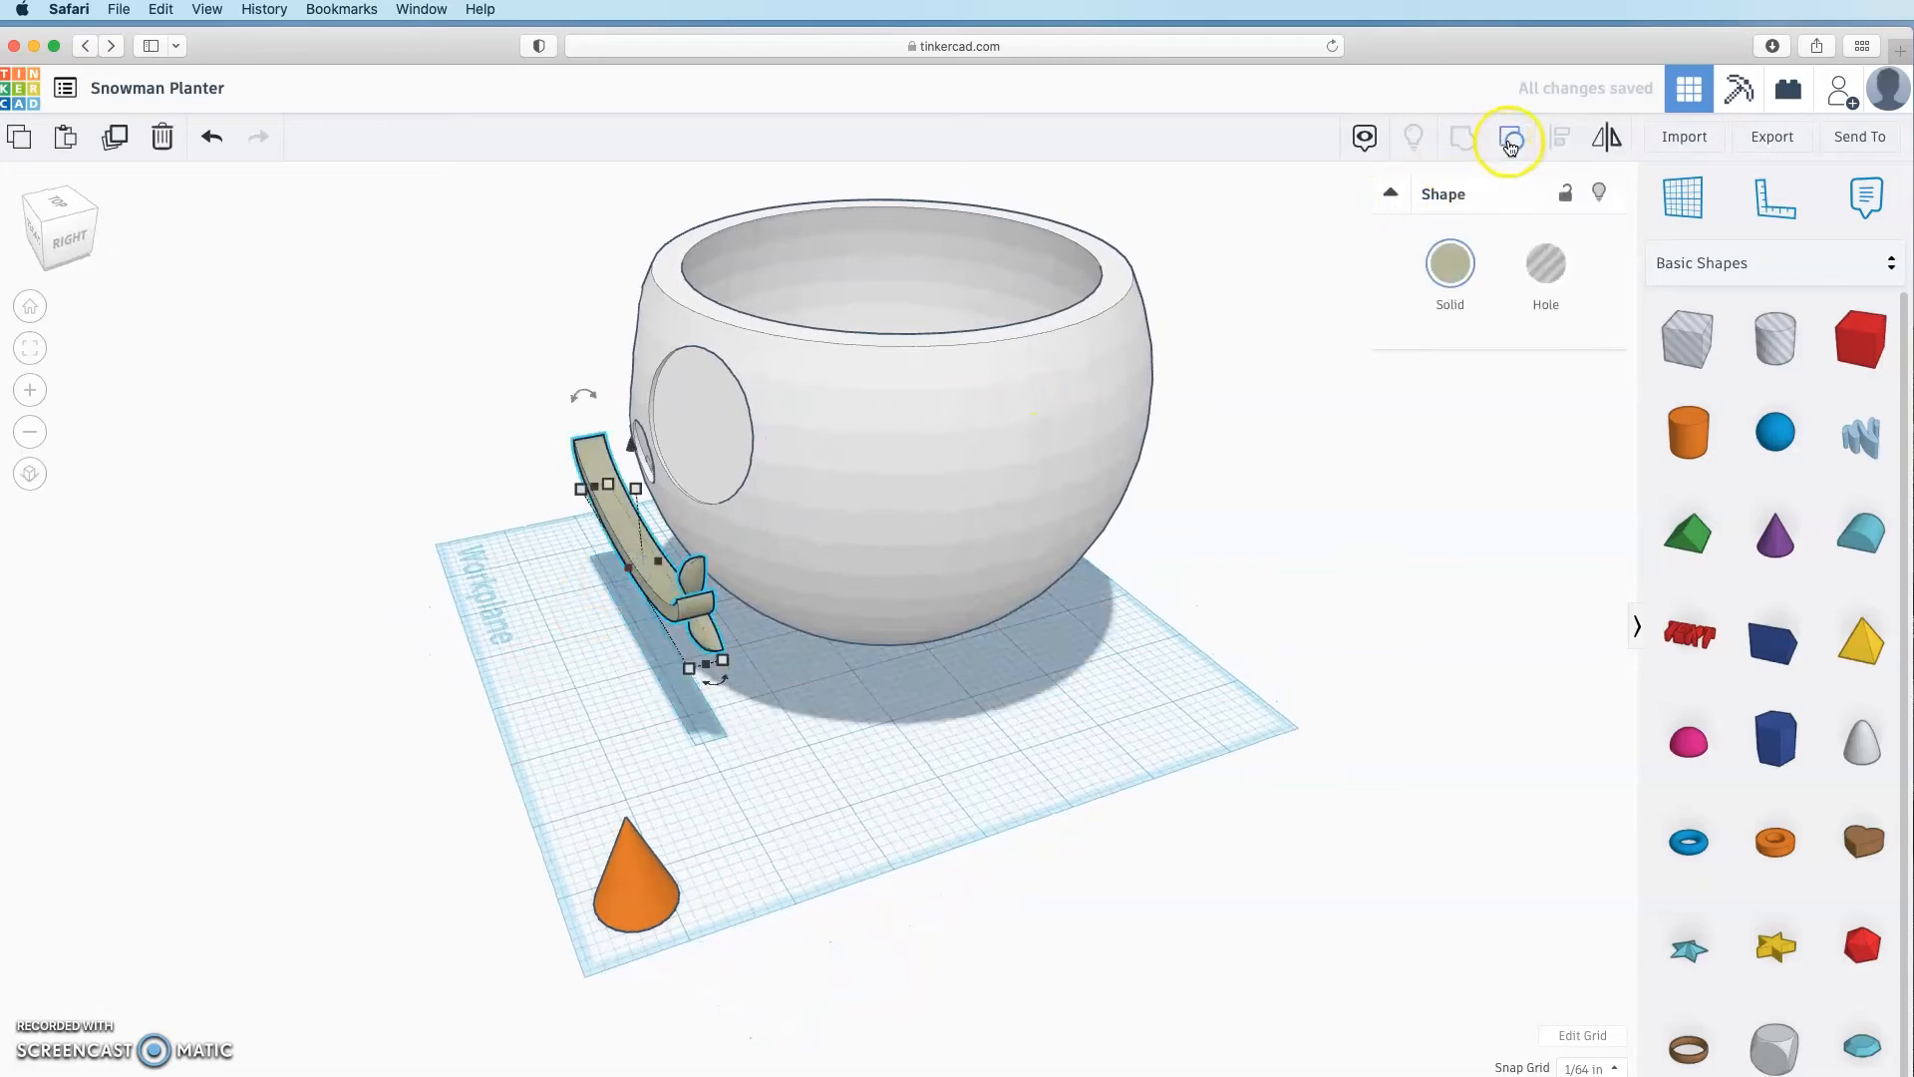
Step: Group the selected parts, including the orange arm piece with the fin
left_click(1511, 142)
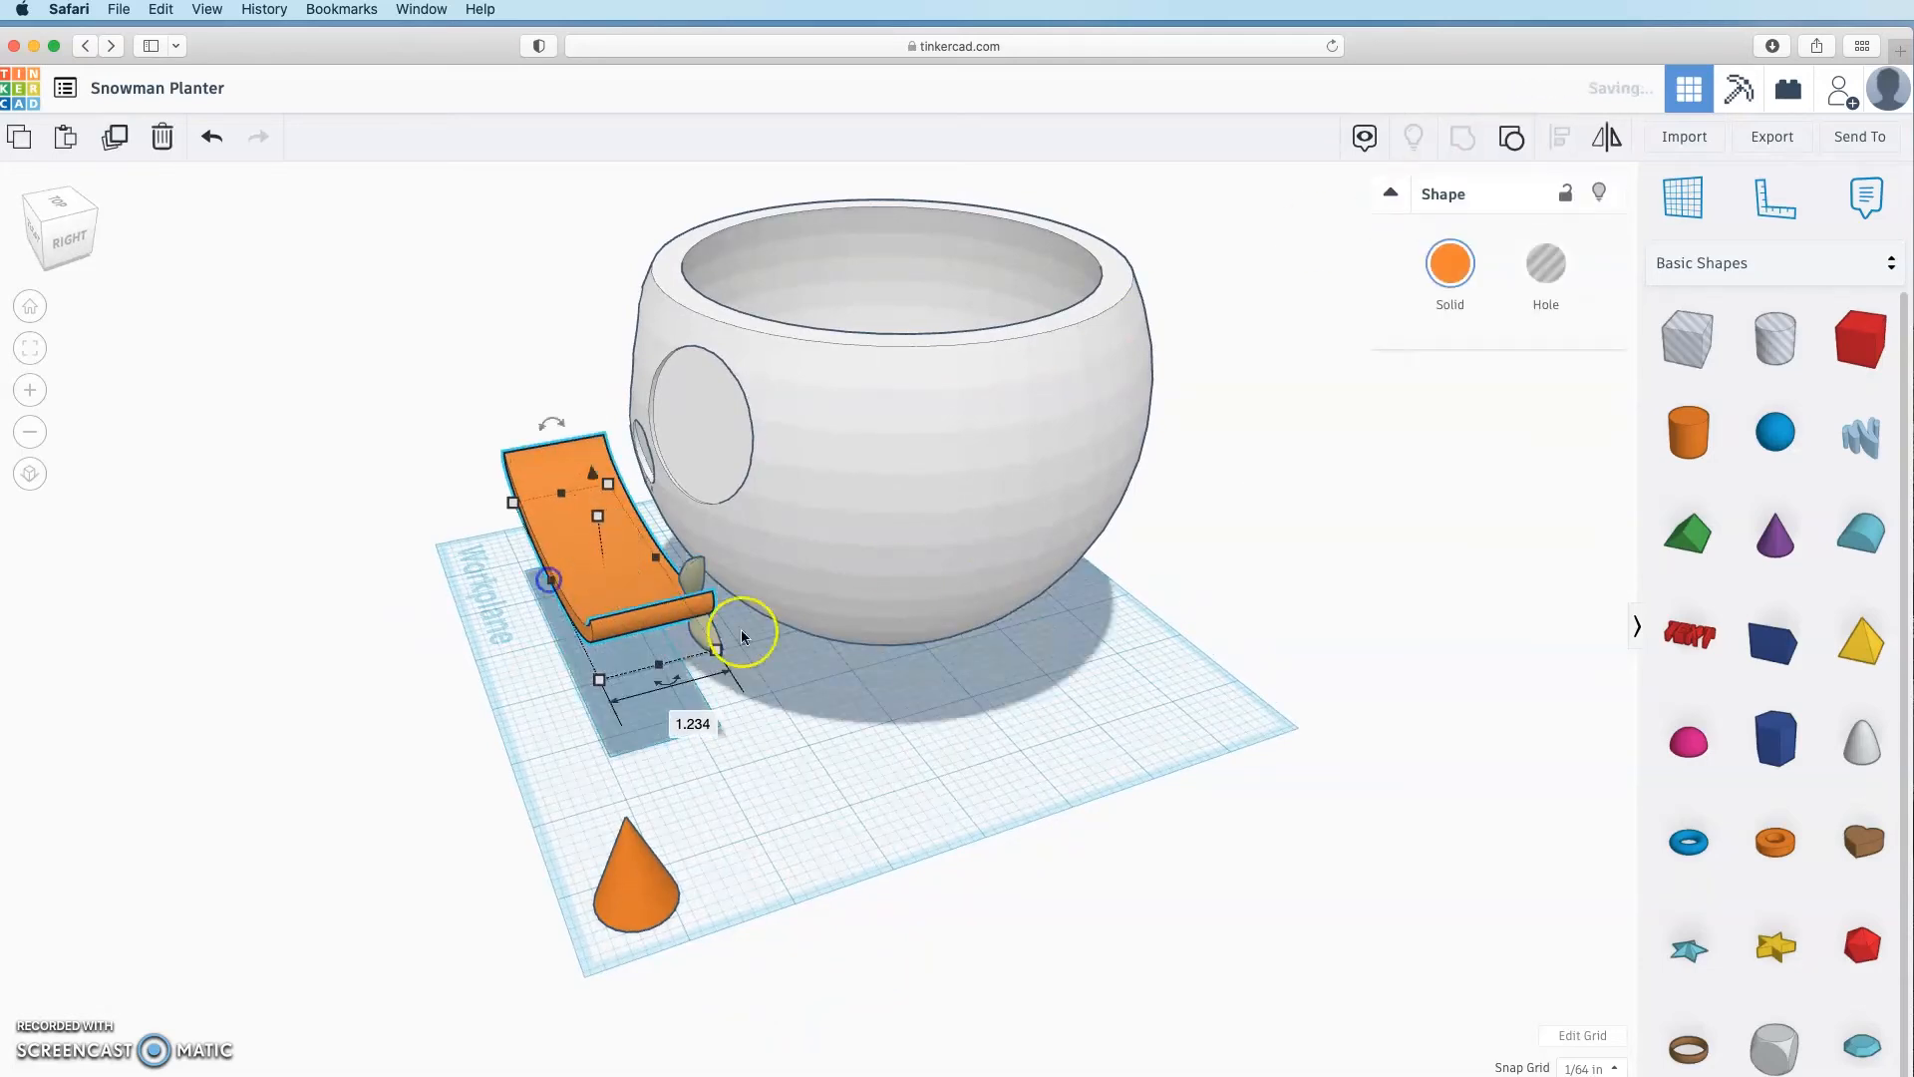
left_click(803, 740)
left_click(606, 581)
left_click(698, 575, "shift")
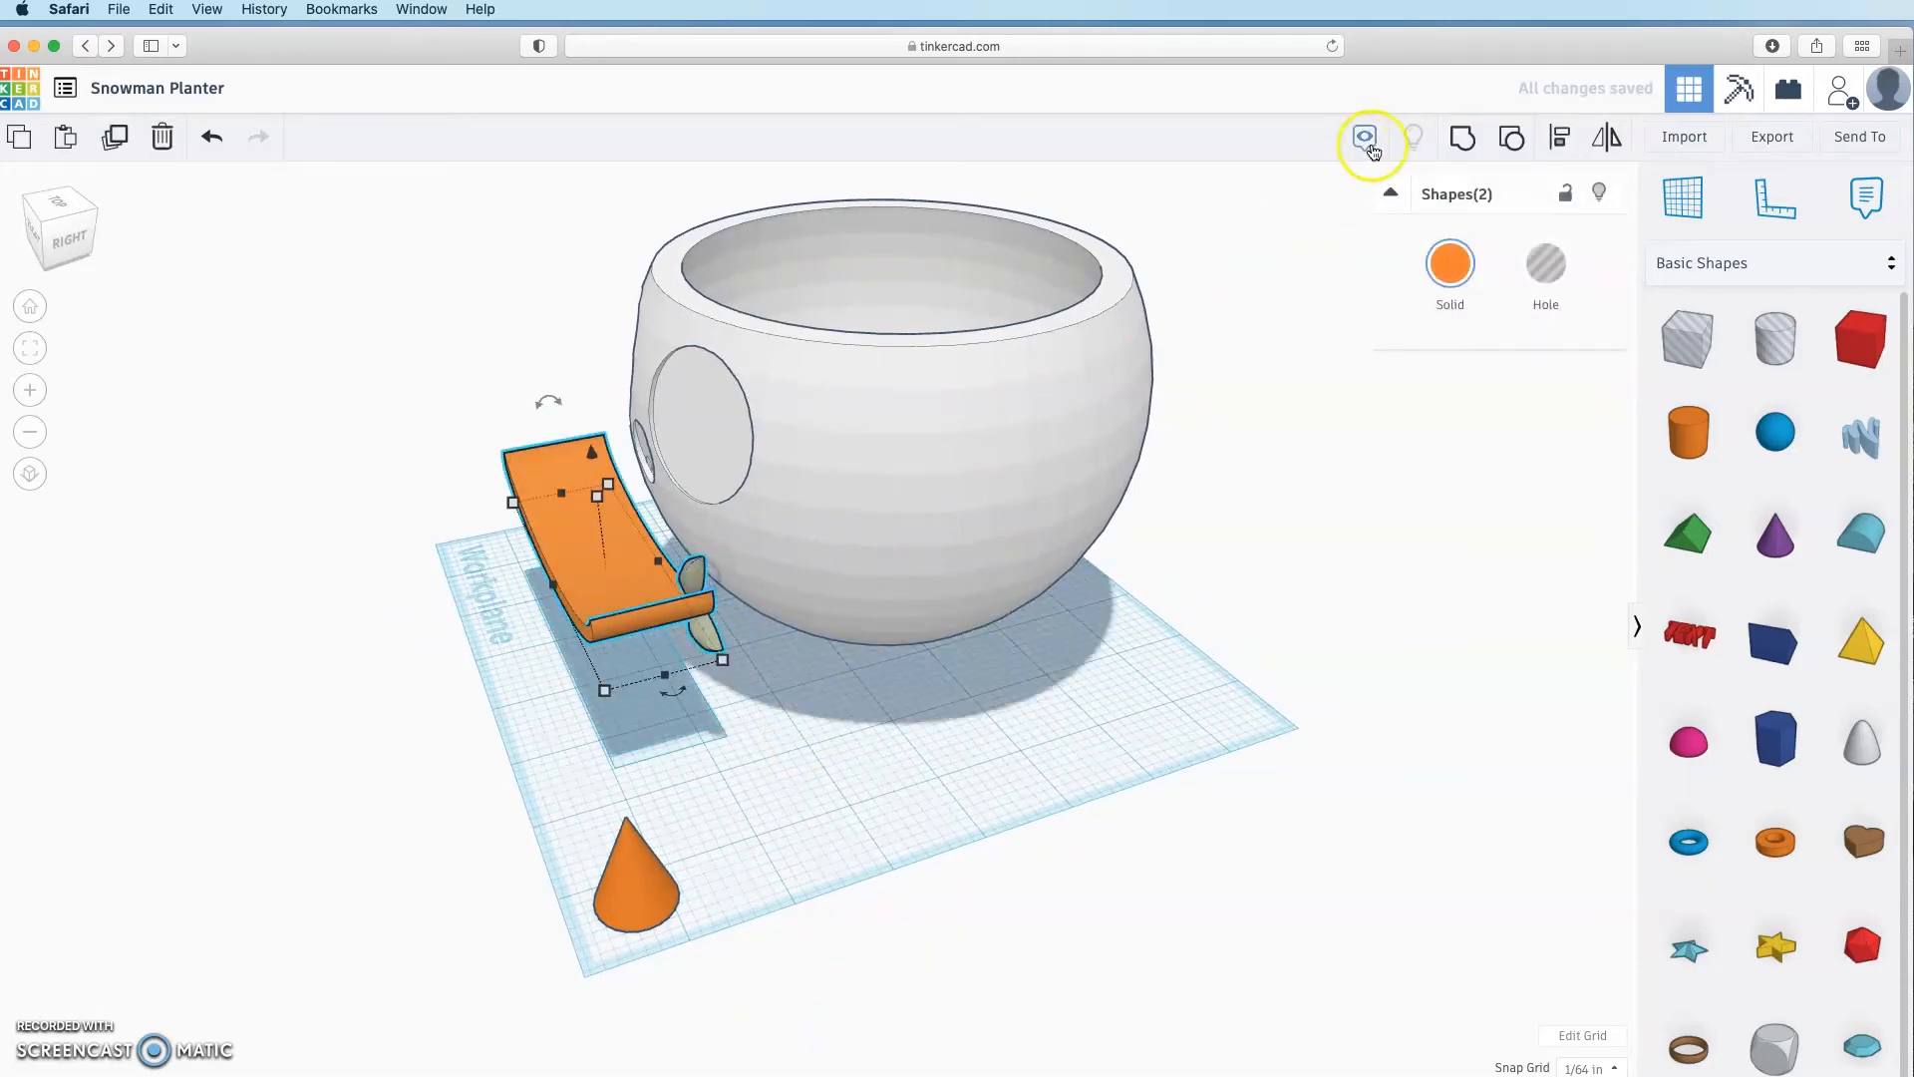
left_click(1463, 136)
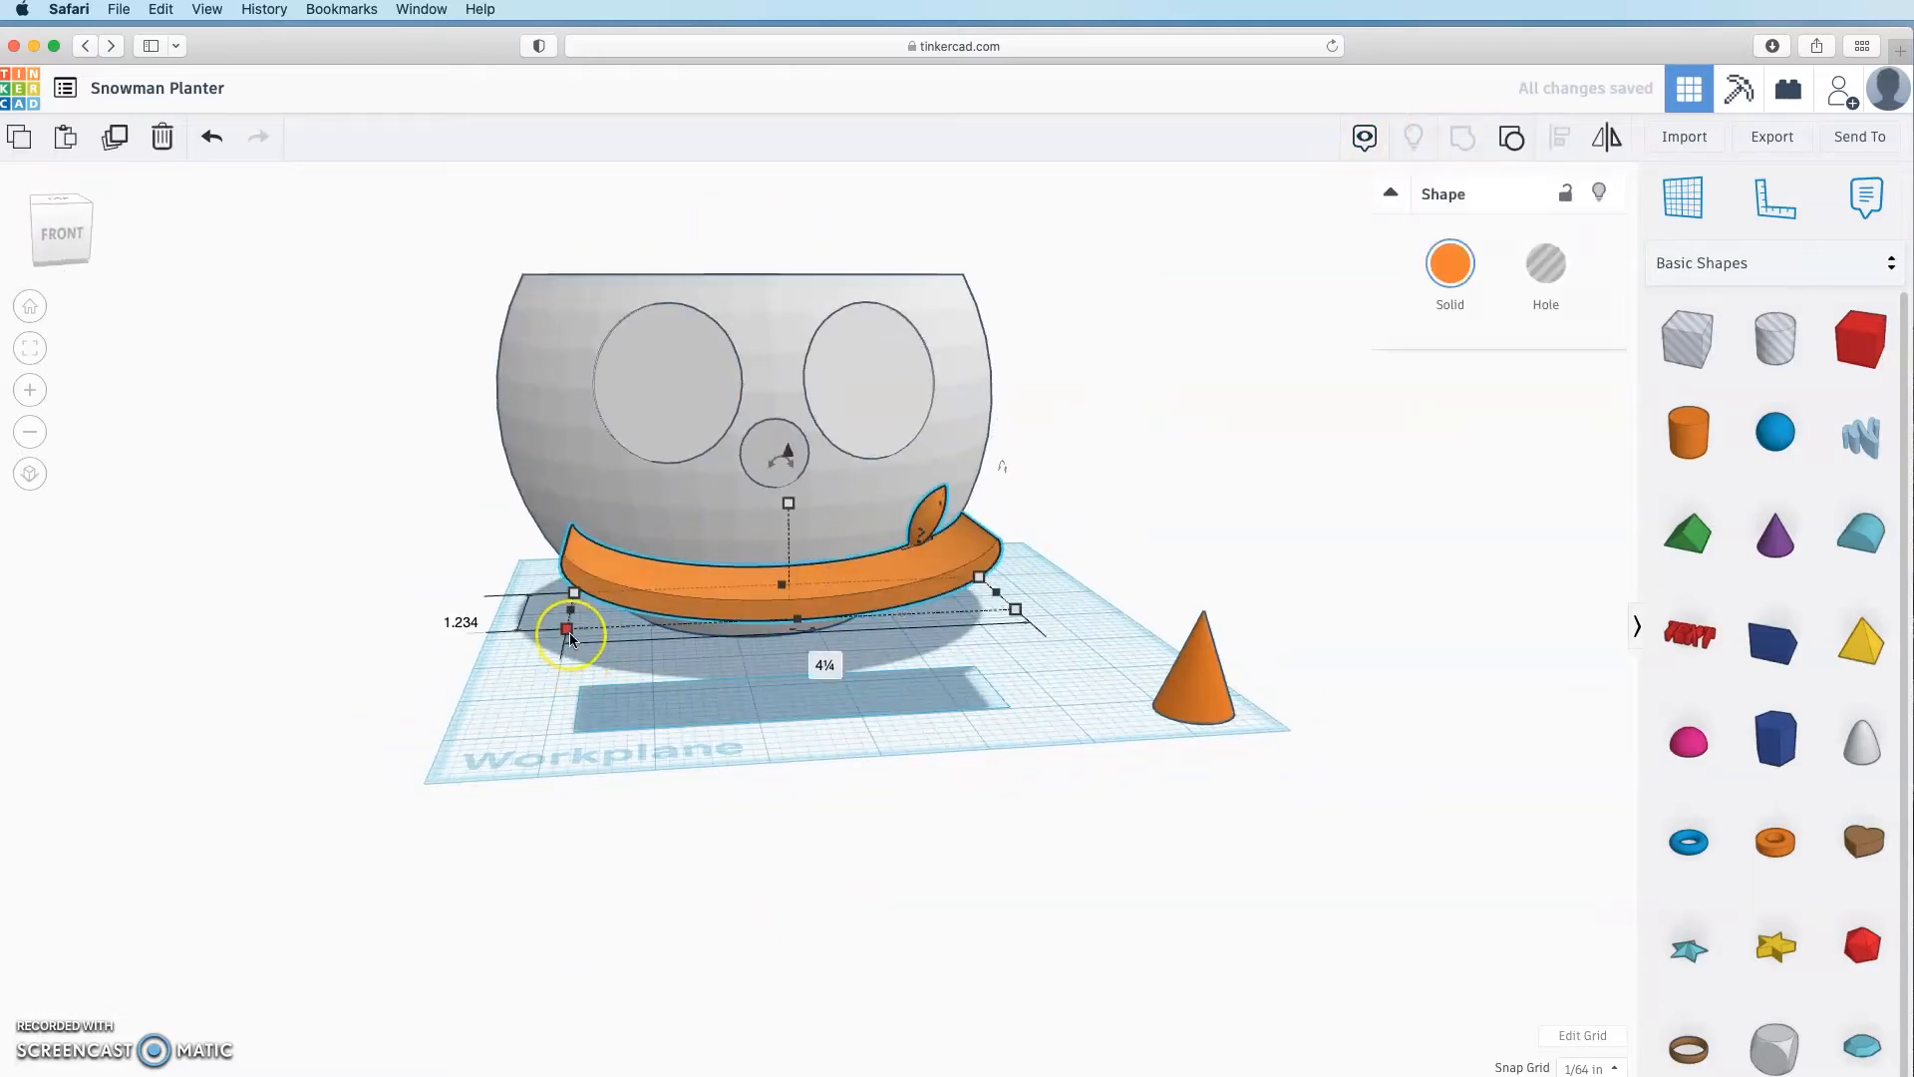
Step: Shrink the orange ring to 0.658 by 2.266, shift it left, and ungroup the selection
left_click_drag(568, 632, 781, 602)
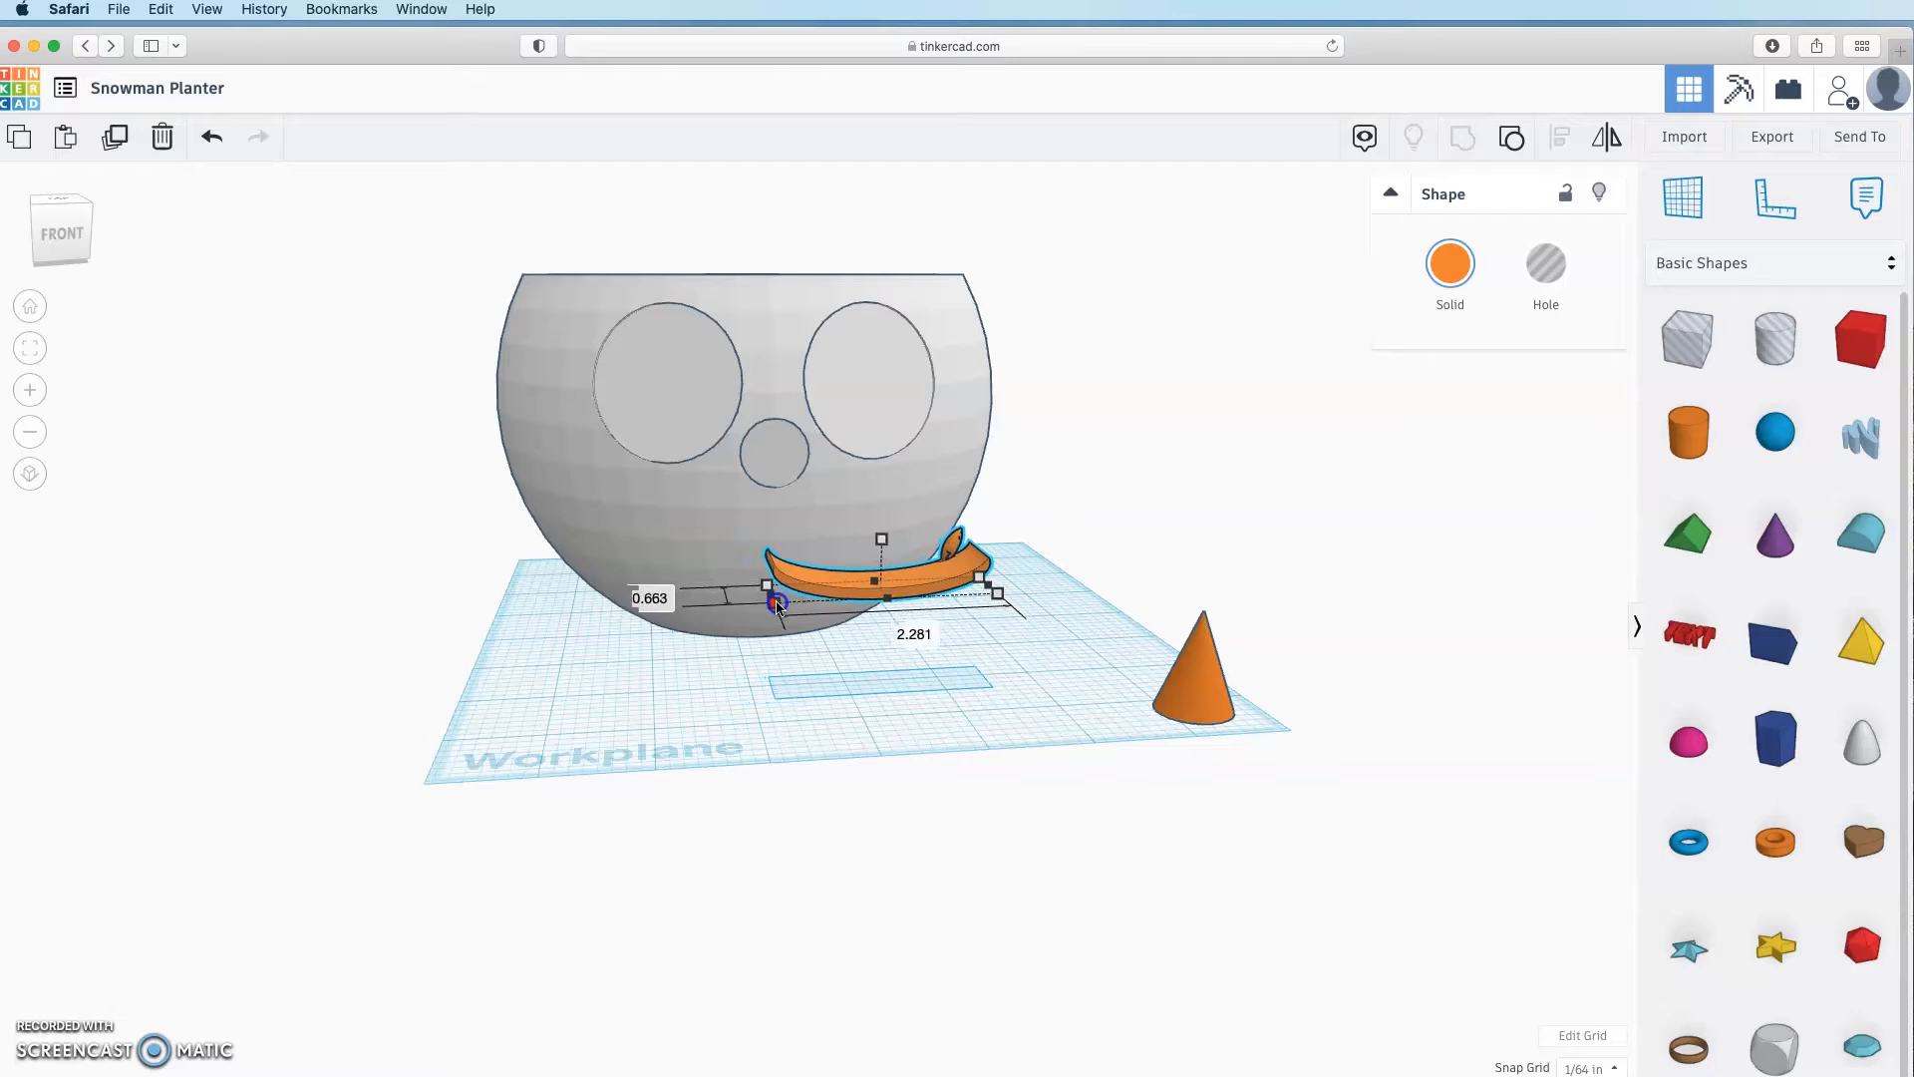
left_click_drag(935, 591, 816, 586)
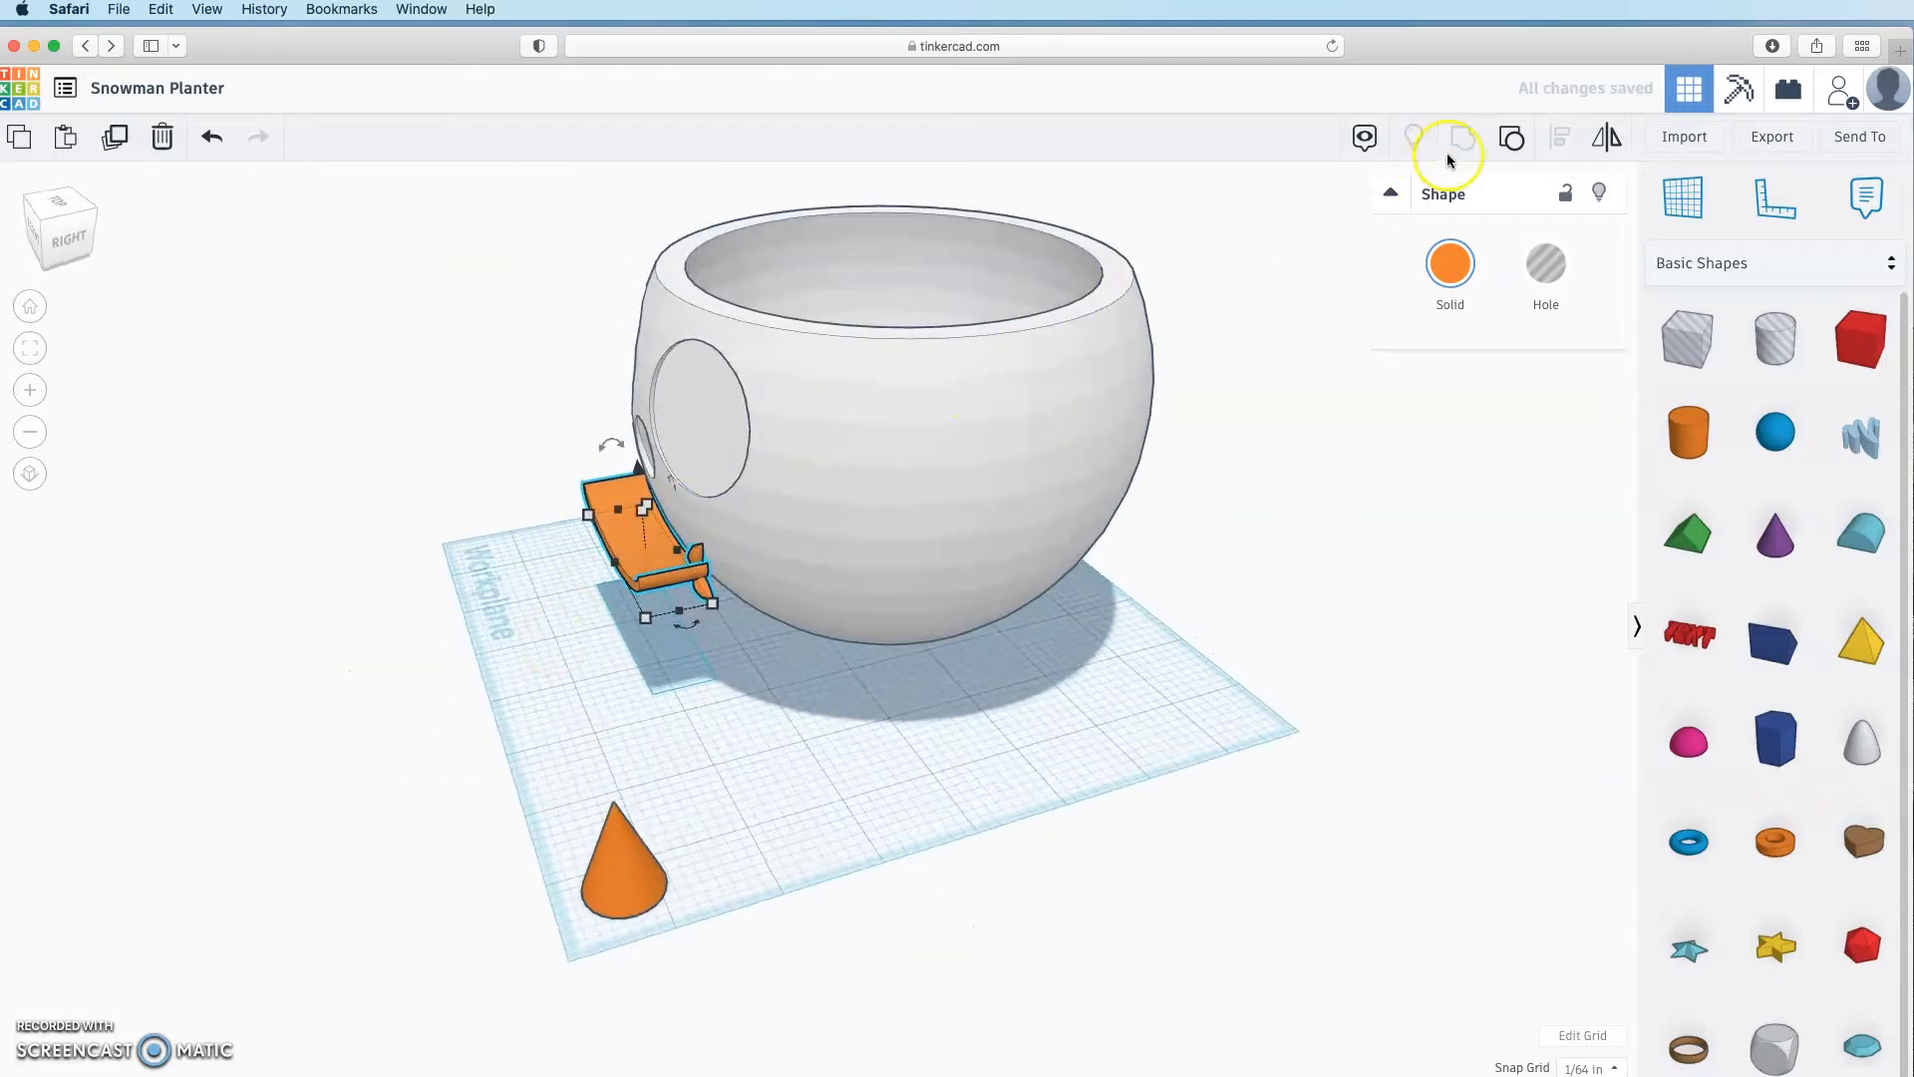
left_click(598, 790)
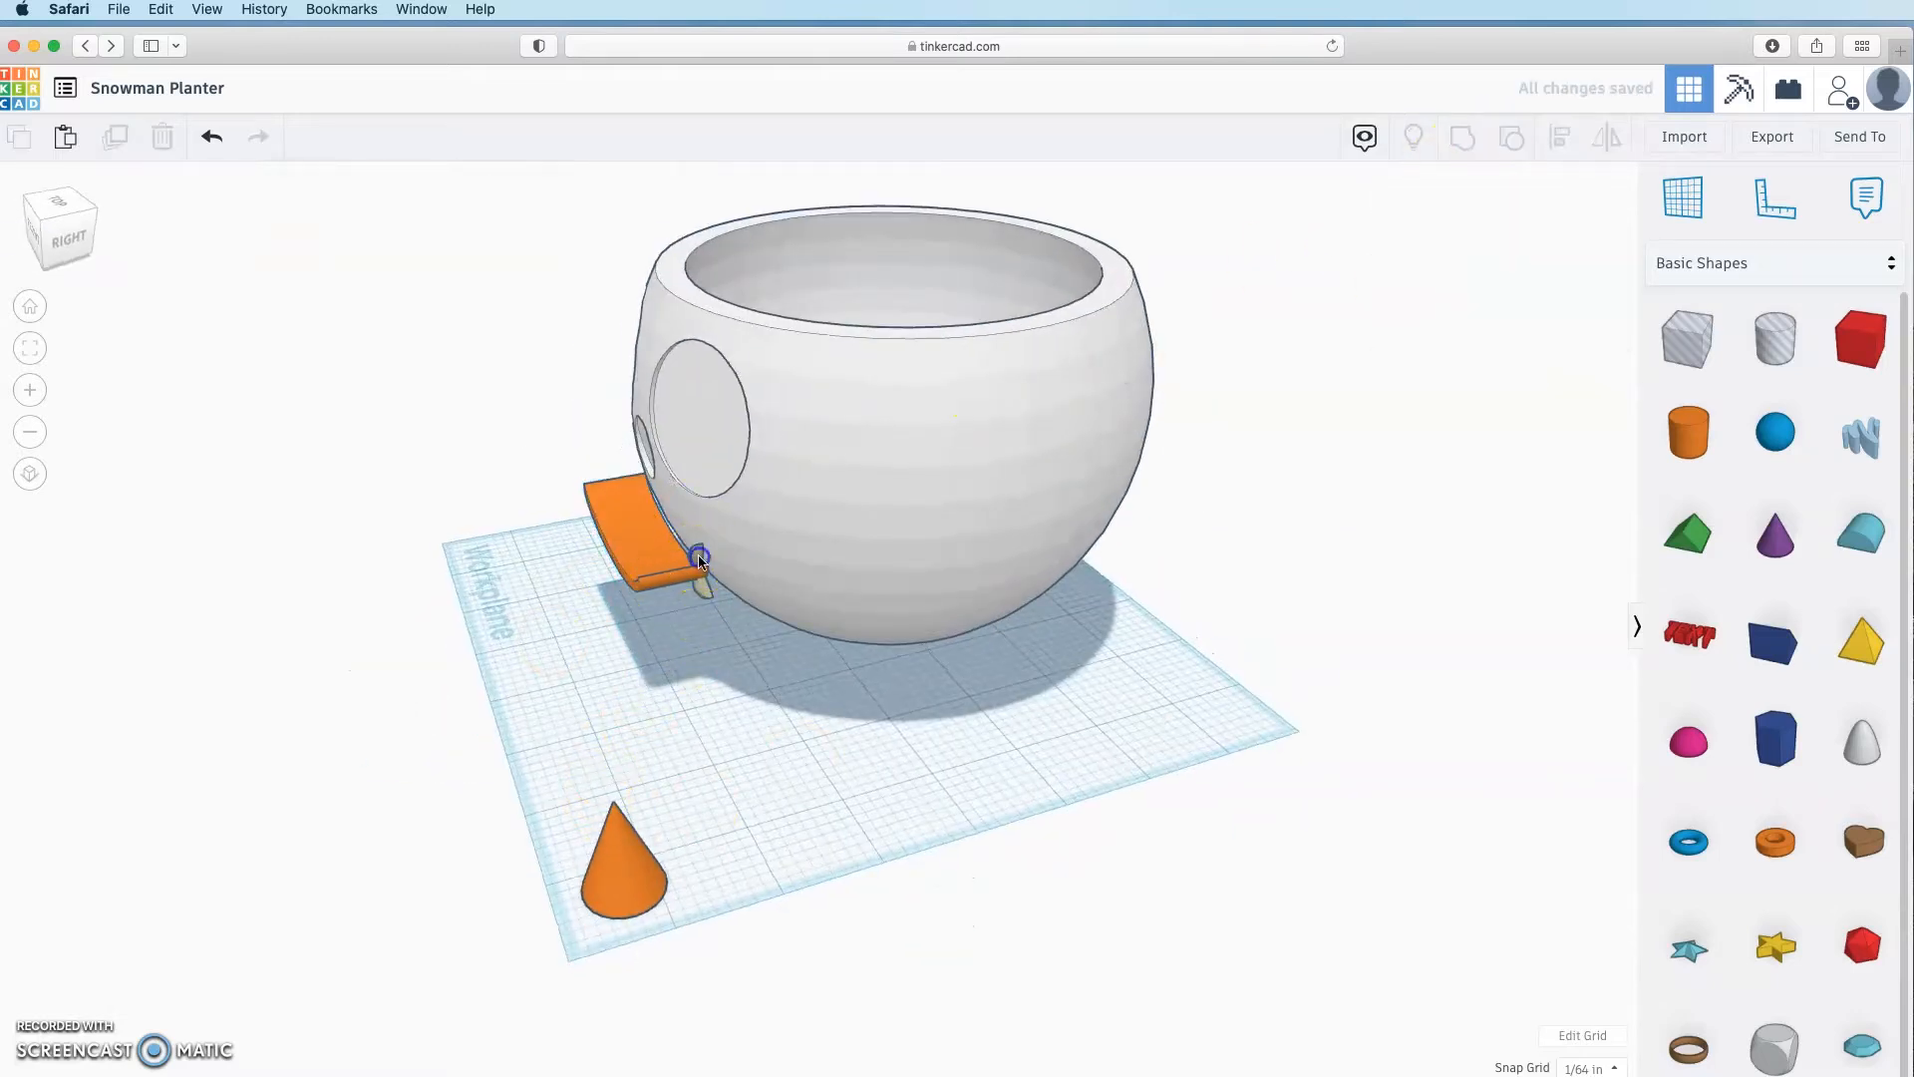
left_click(698, 560)
right_click_drag(671, 739, 695, 788)
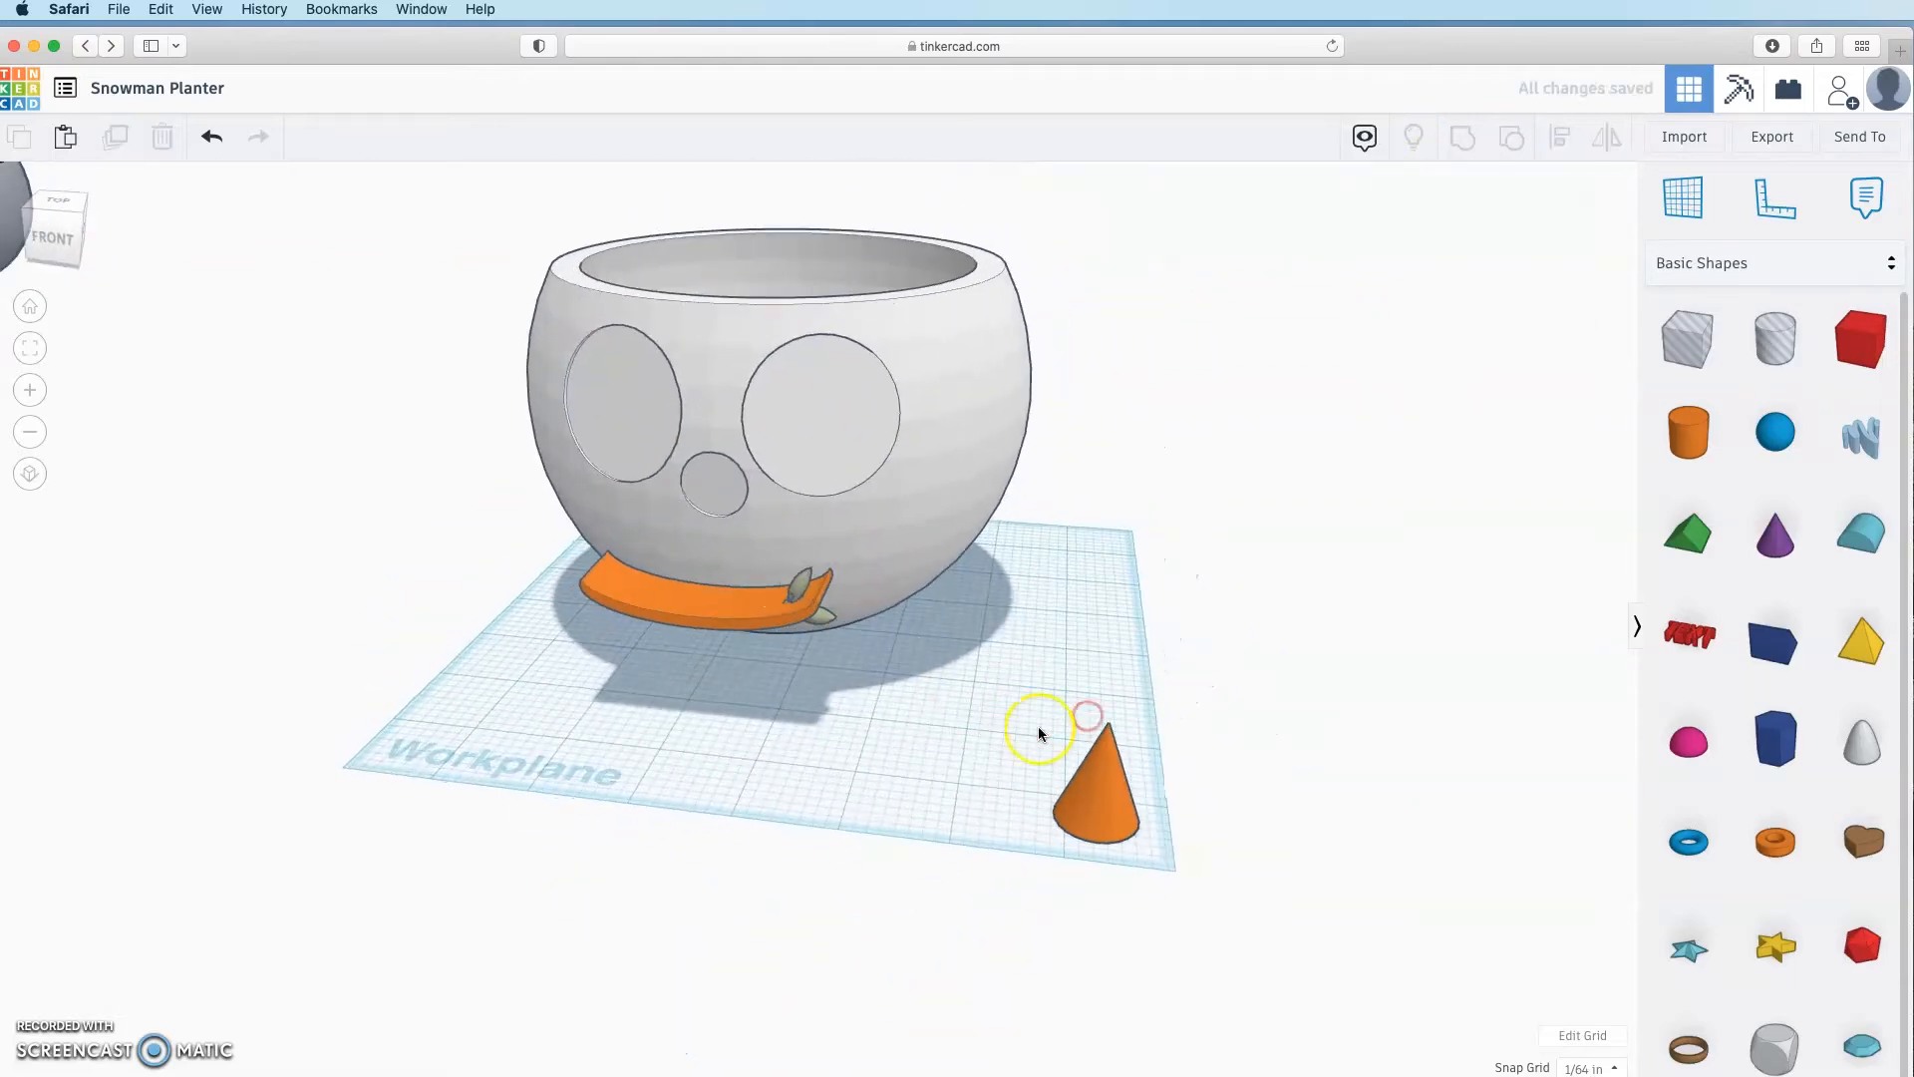
left_click(718, 619)
right_click_drag(718, 619, 1331, 232)
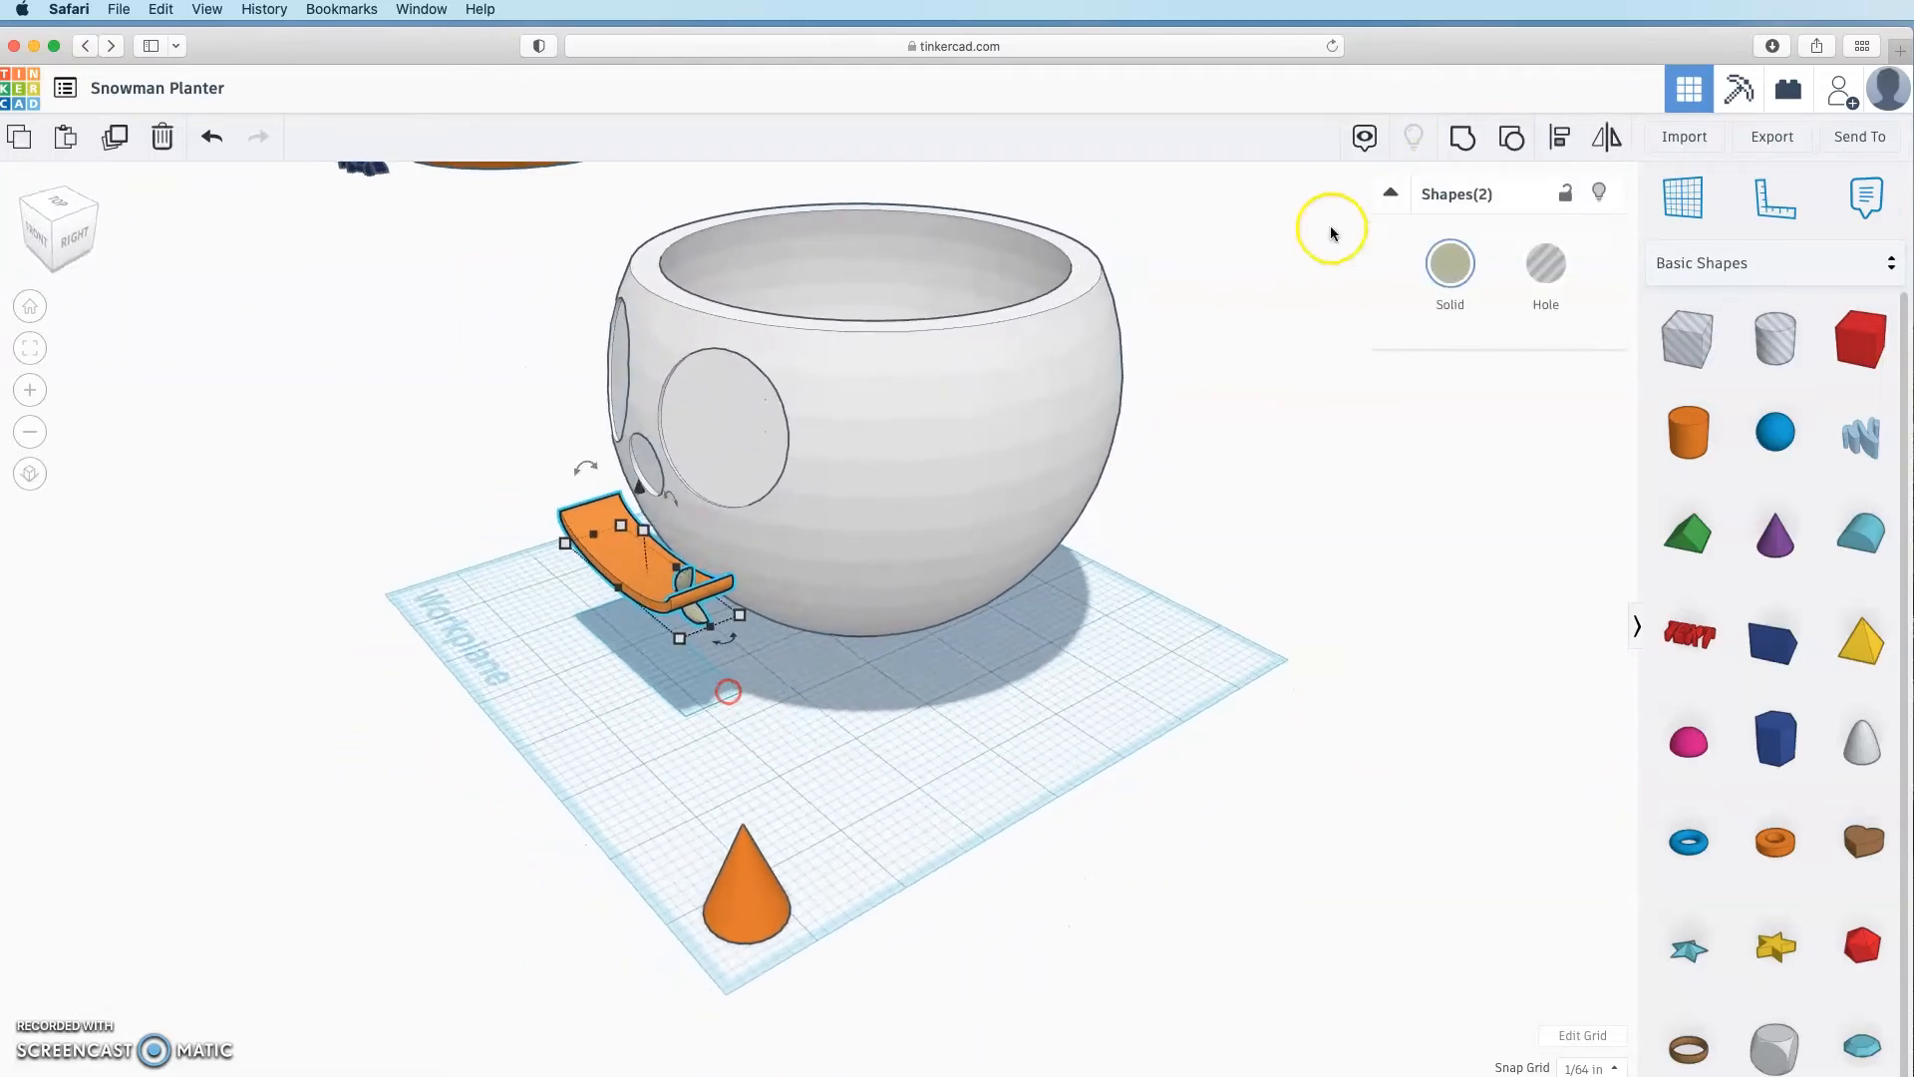
left_click(1512, 140)
left_click(783, 727)
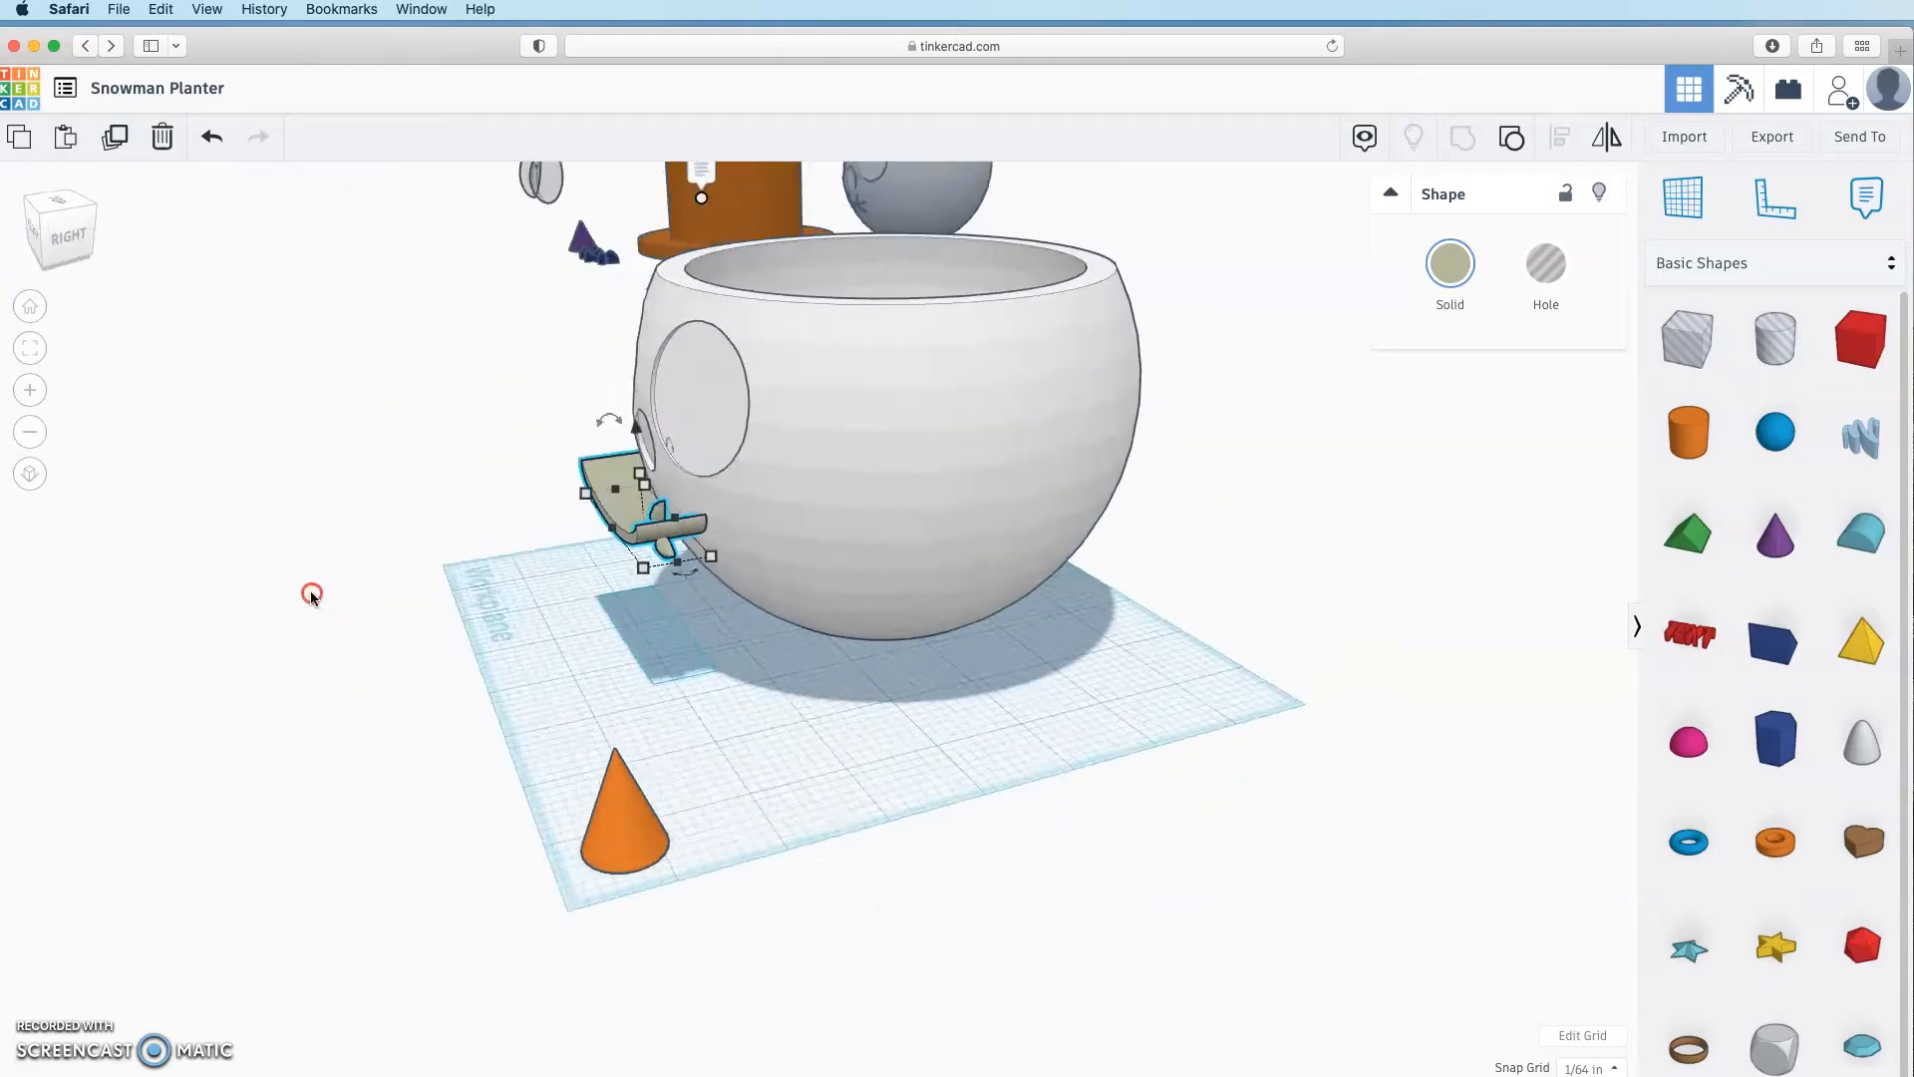
Step: Rotate the tan smile piece about 10° to curve beneath the nose
left_click_drag(625, 415, 625, 415)
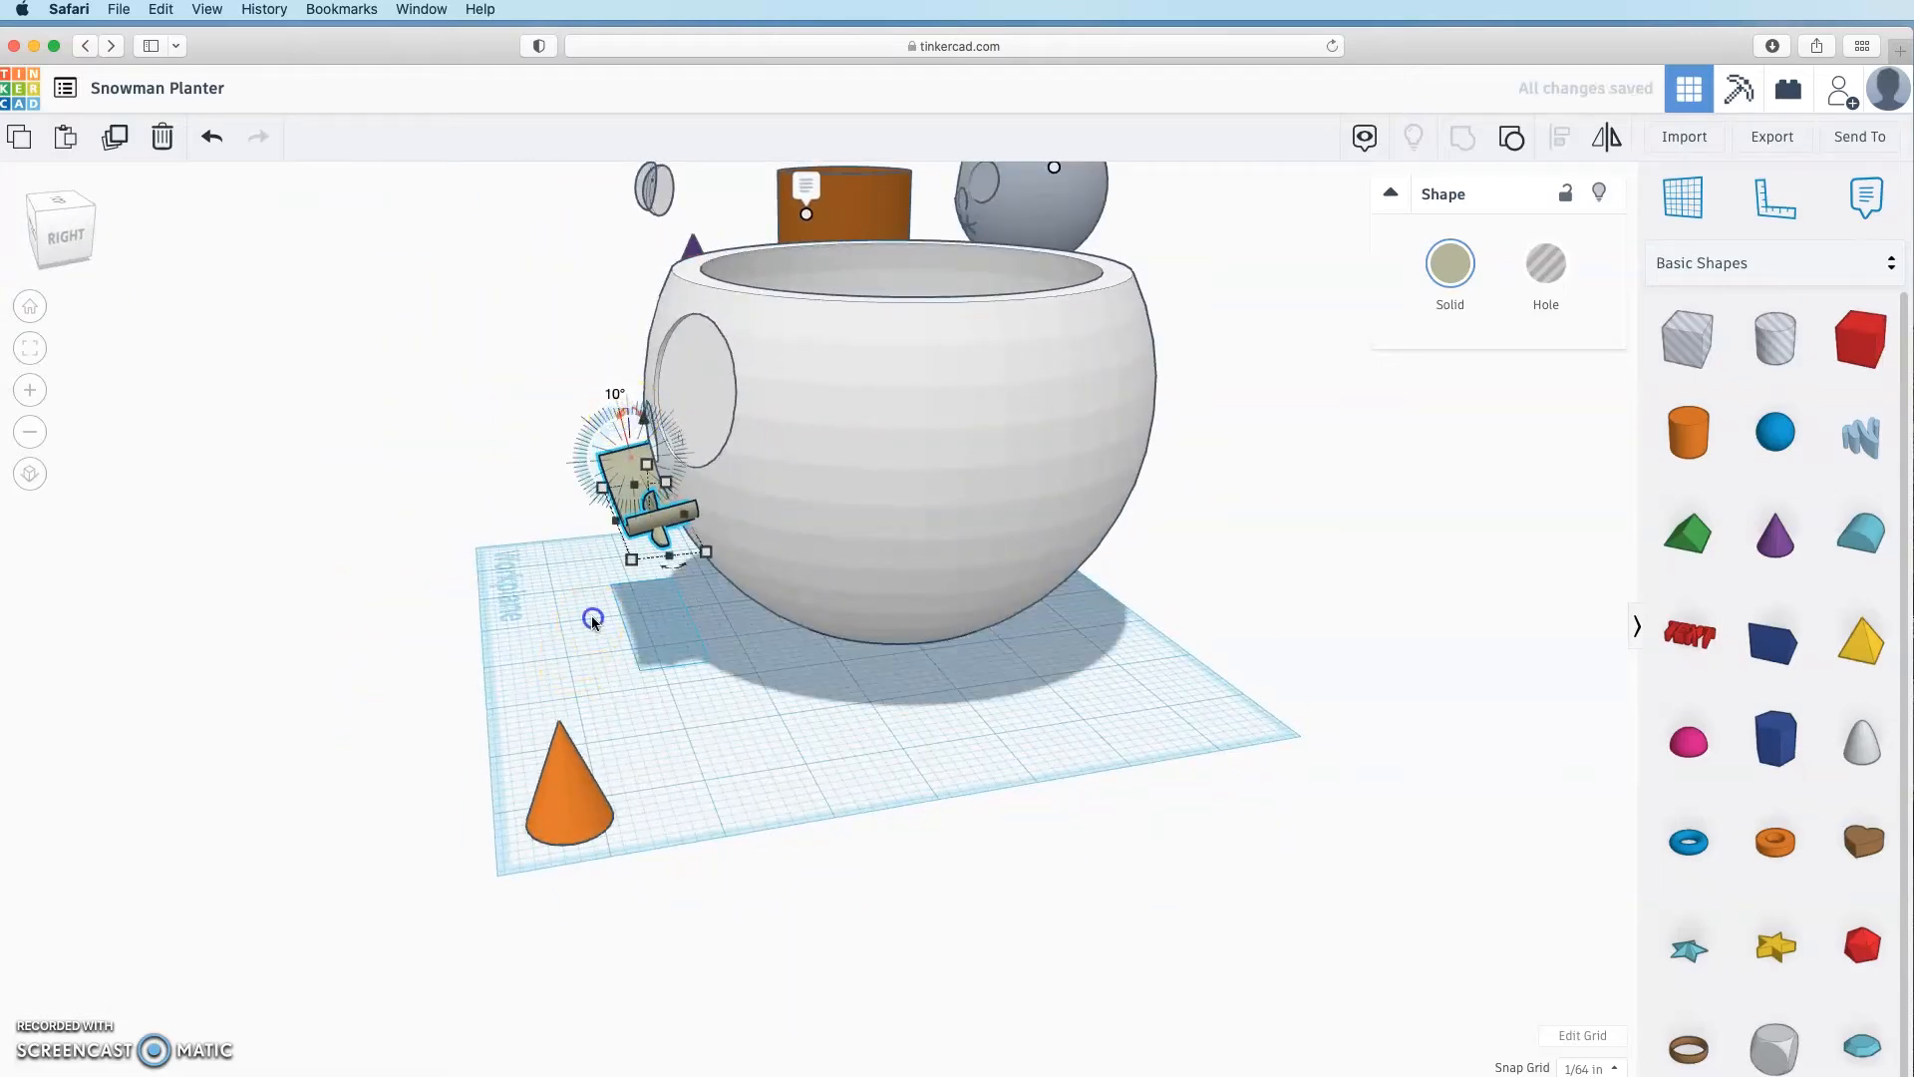
left_click_drag(594, 620, 812, 610)
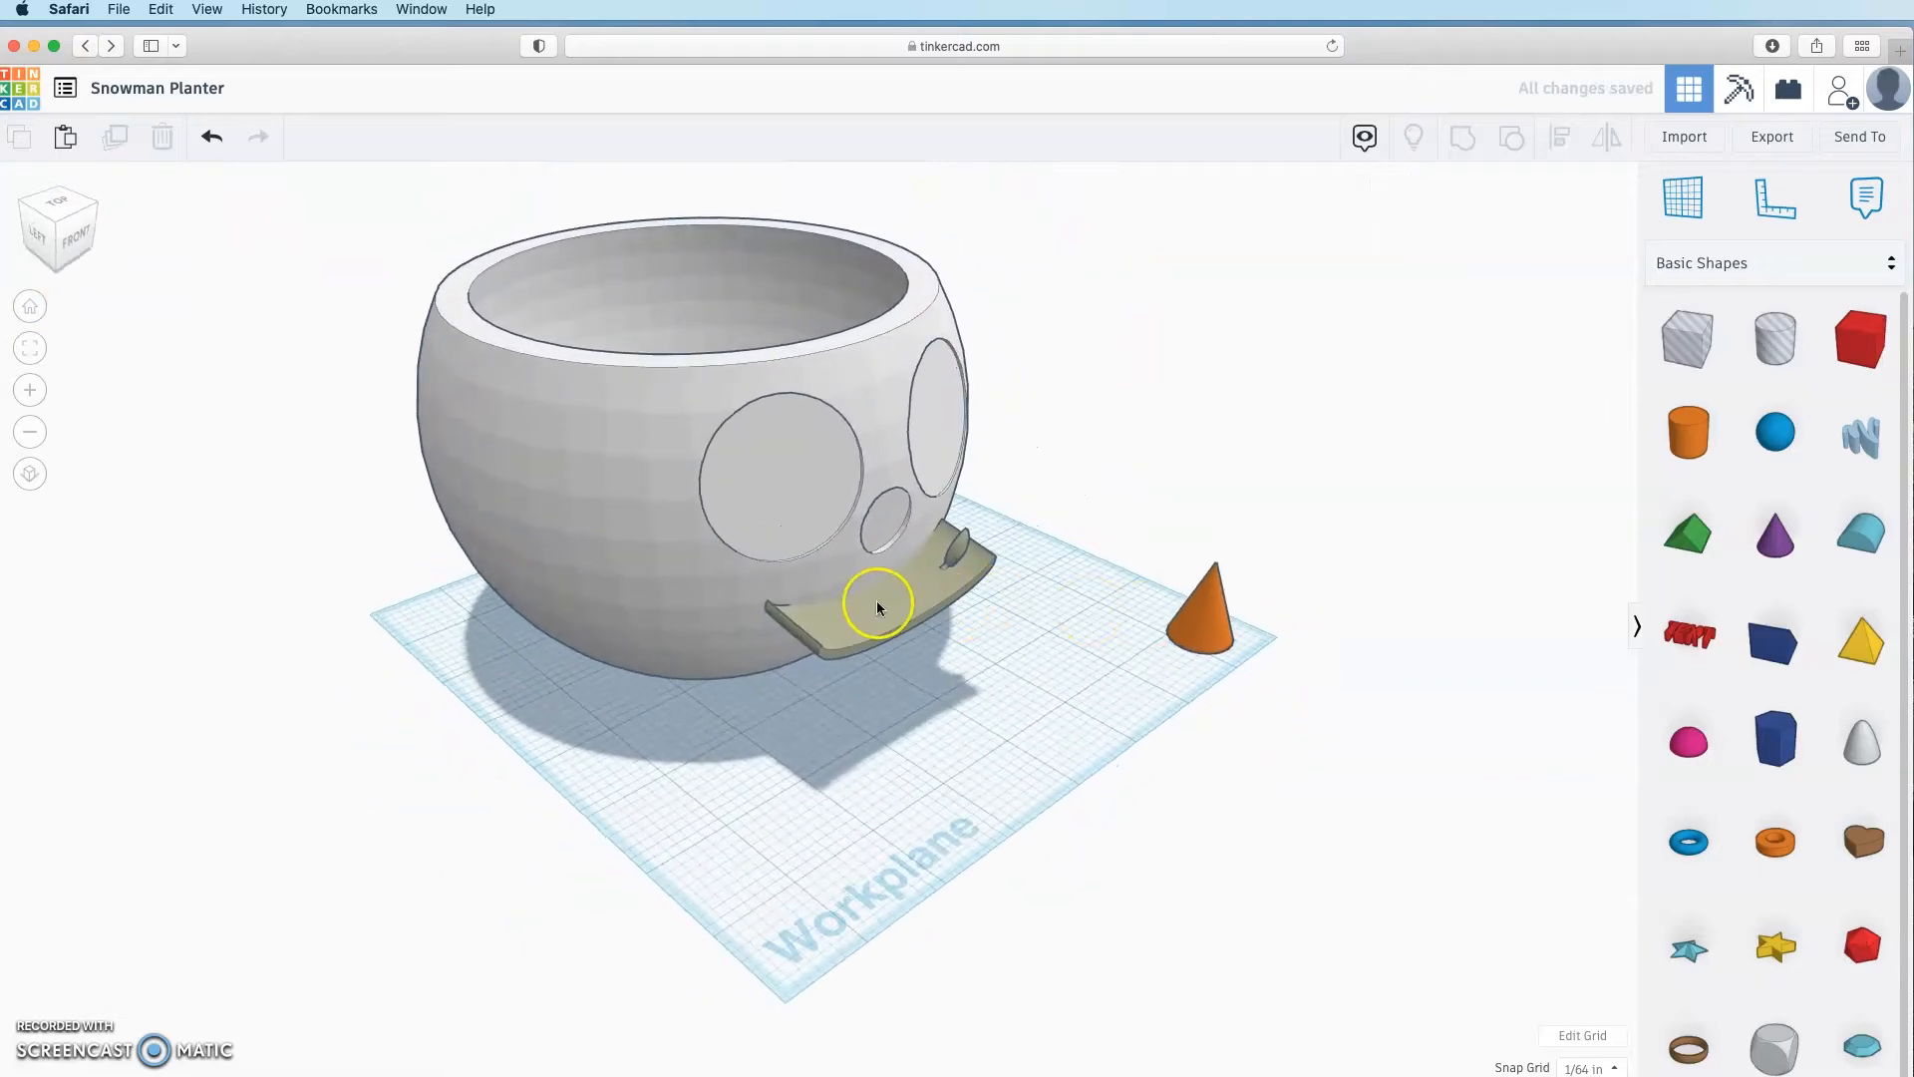
left_click(878, 606)
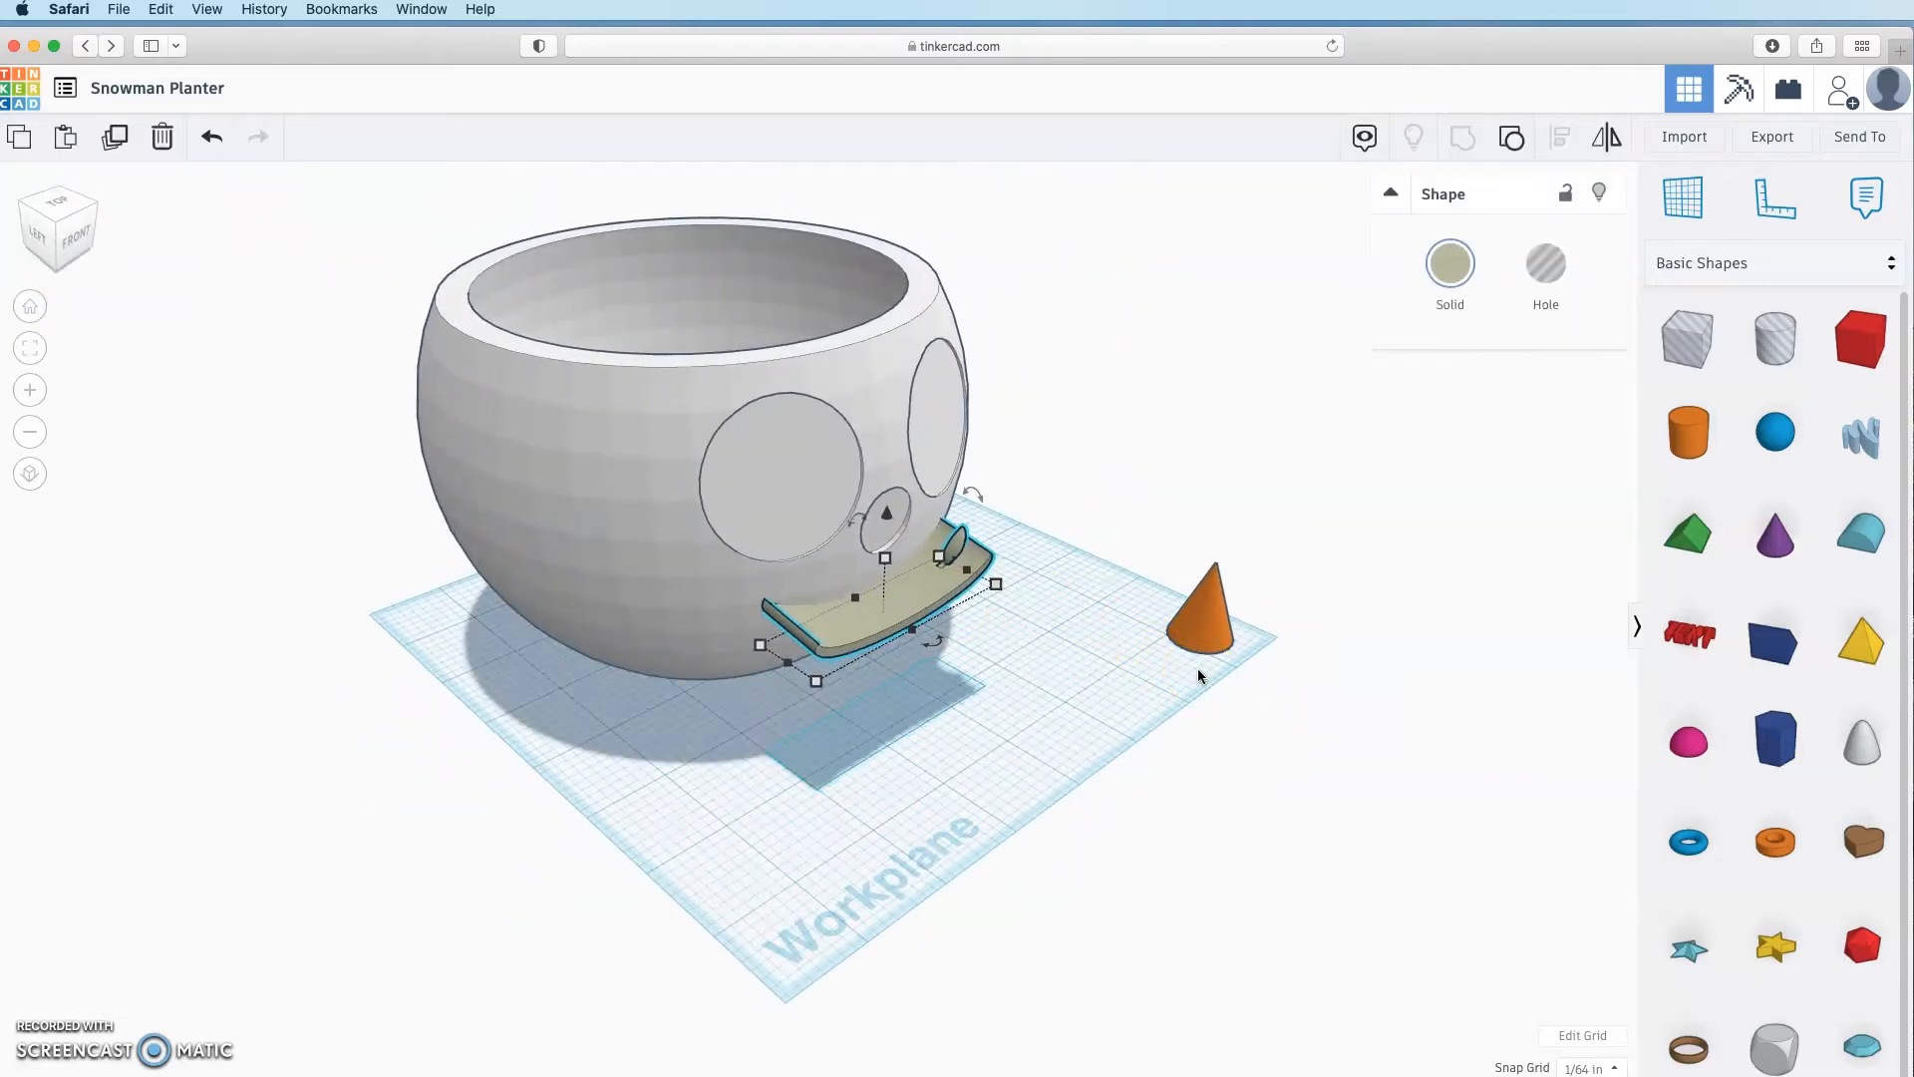
left_click(943, 745)
right_click_drag(942, 746, 1243, 667)
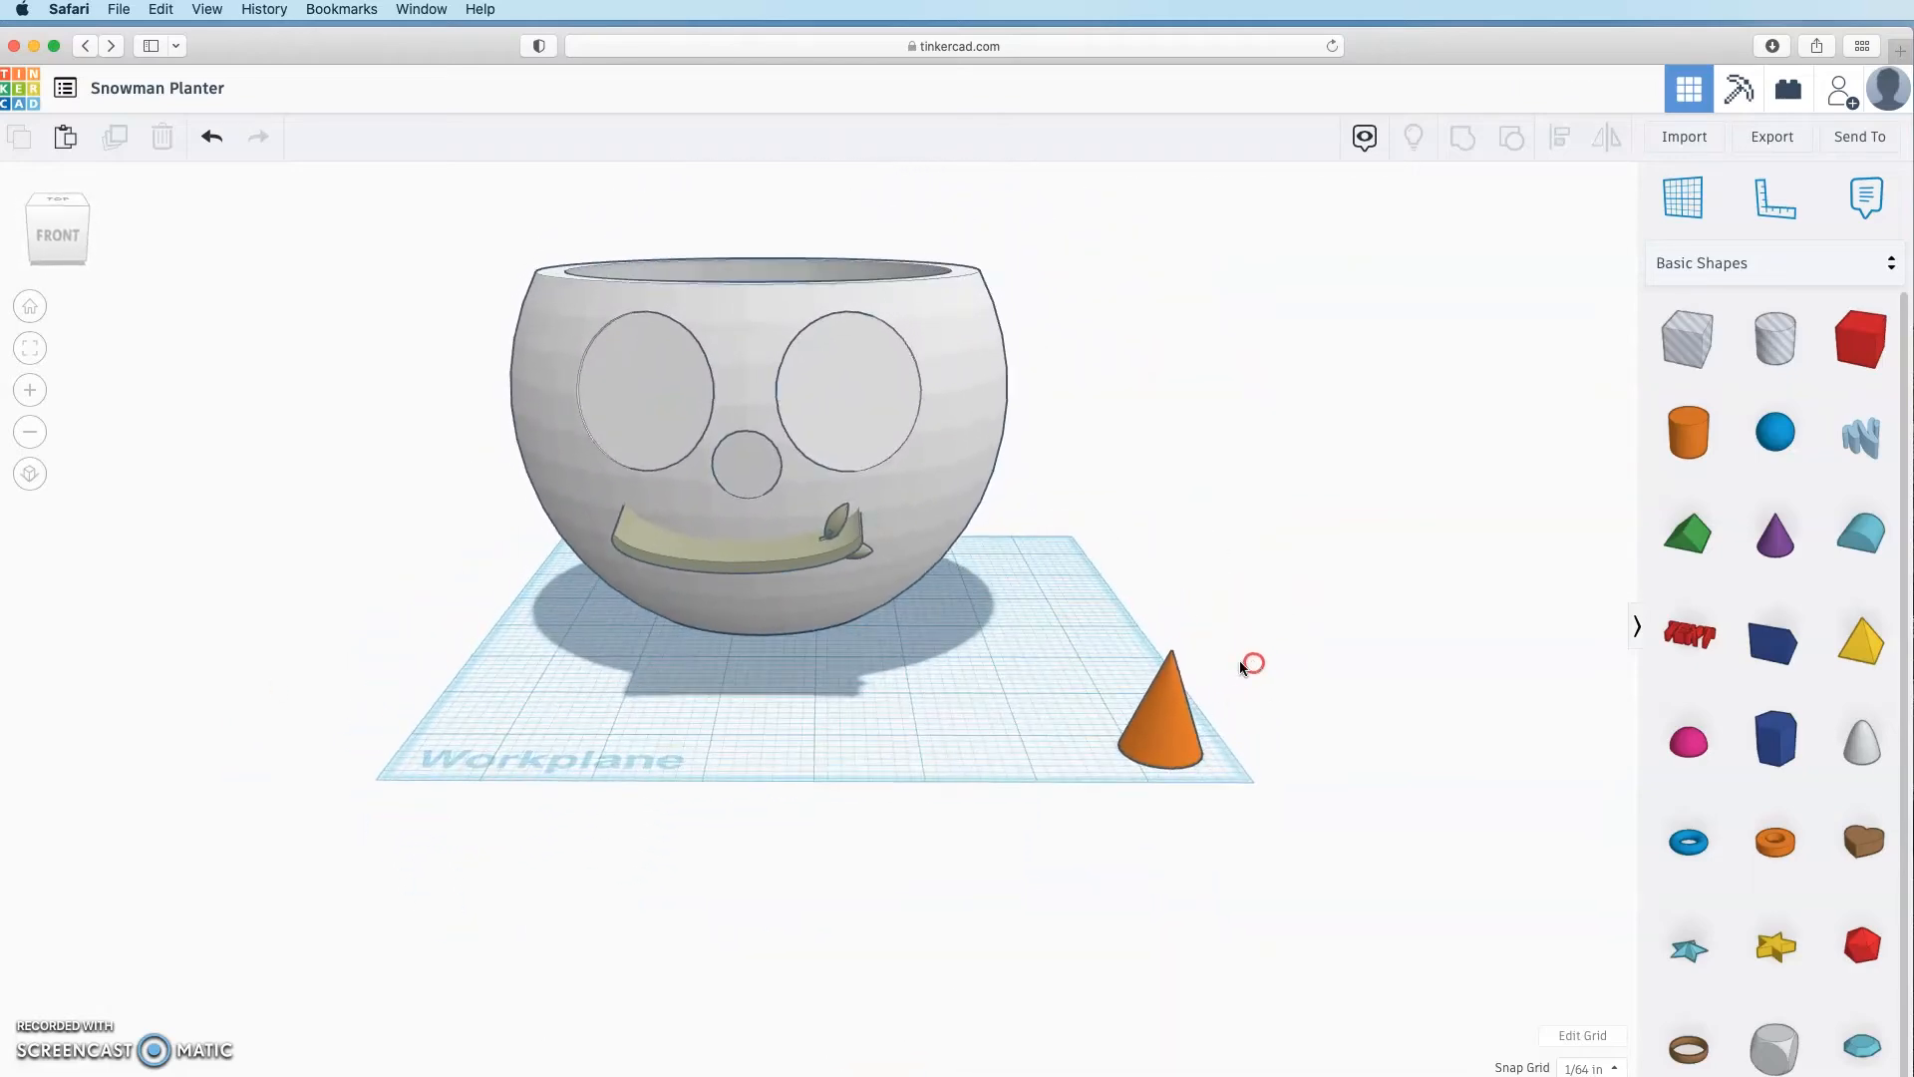
Step: Select the mouth band and inspect it from low front and left-side angles
left_click(733, 566)
right_click_drag(795, 684, 585, 740)
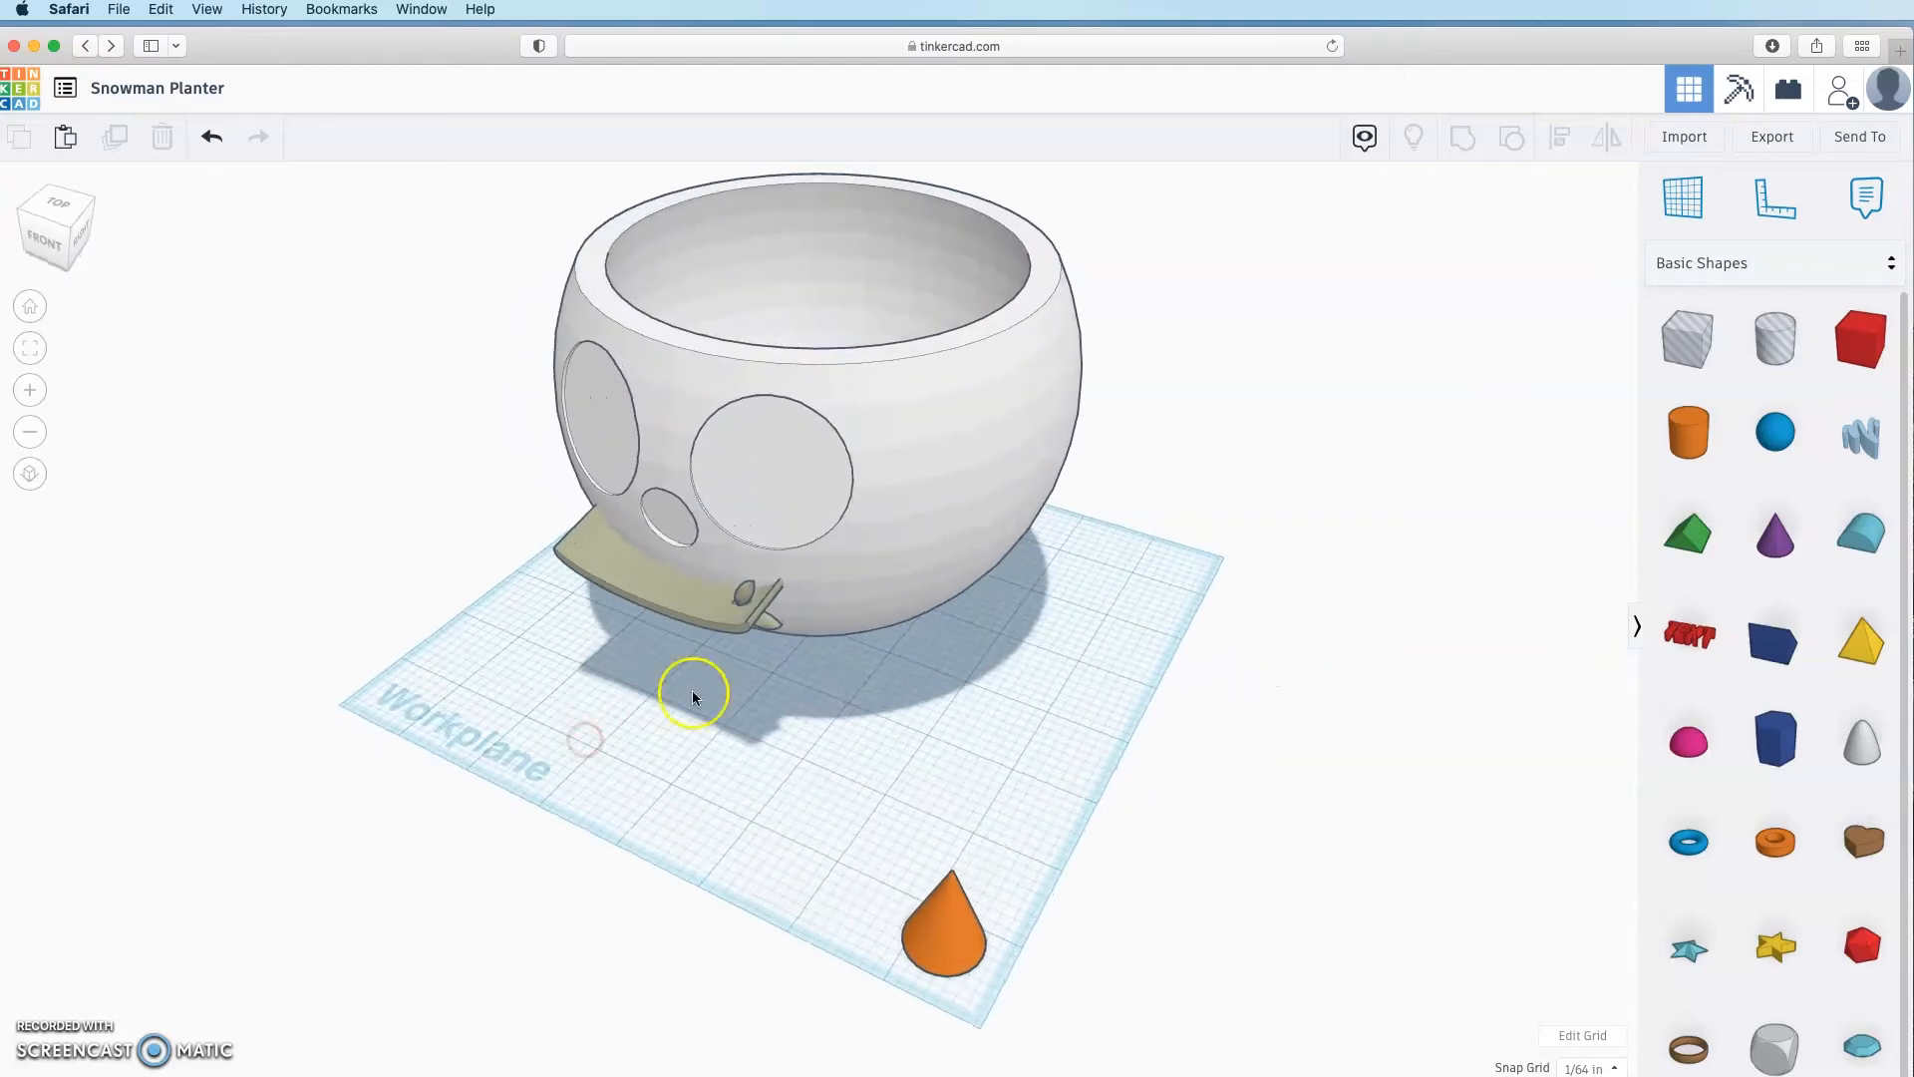
right_click_drag(599, 675, 1017, 648)
left_click(893, 543)
right_click_drag(902, 519, 1005, 596)
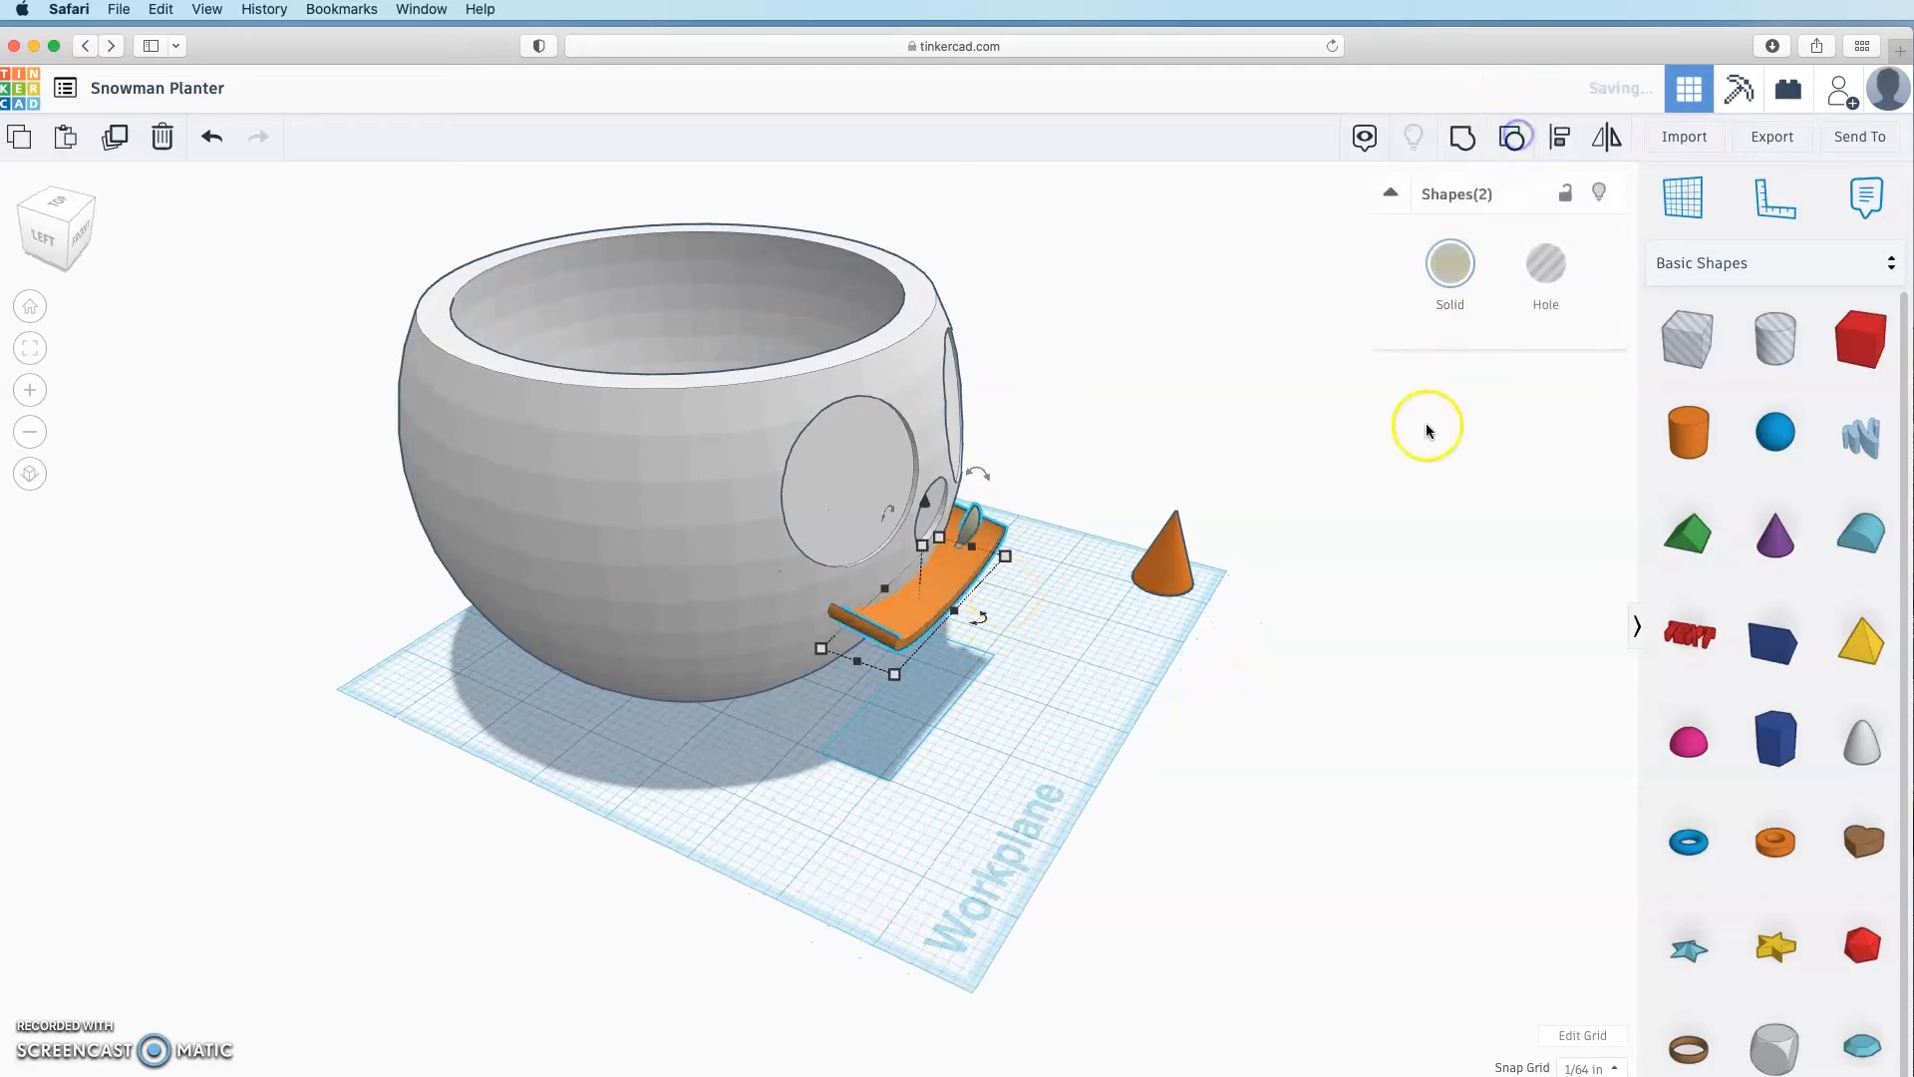
scroll(1091, 686, "down", 3)
scroll(1091, 684, "up", 5)
left_click(658, 714)
right_click_drag(1133, 679, 740, 626)
Step: Rotate the small grey leaf at the smile's right end slightly
left_click(739, 626)
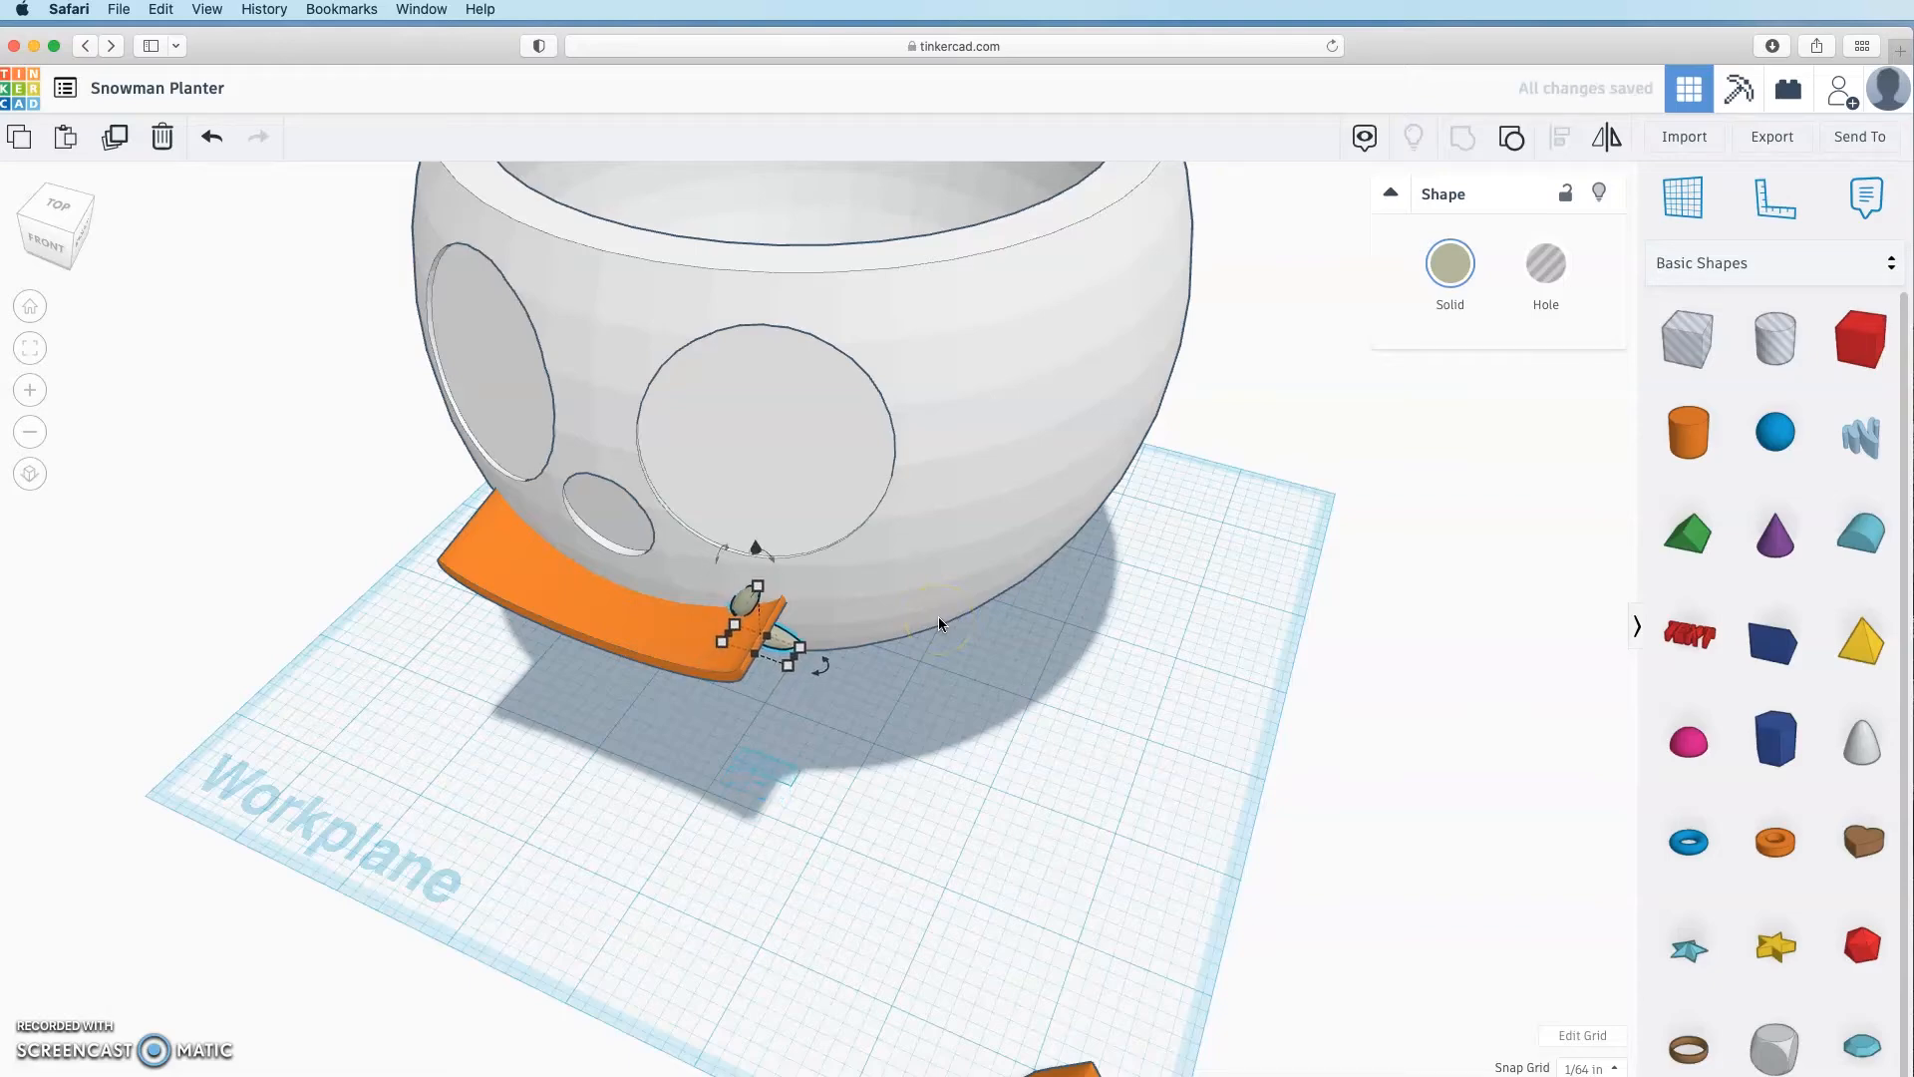
right_click_drag(892, 746, 474, 625)
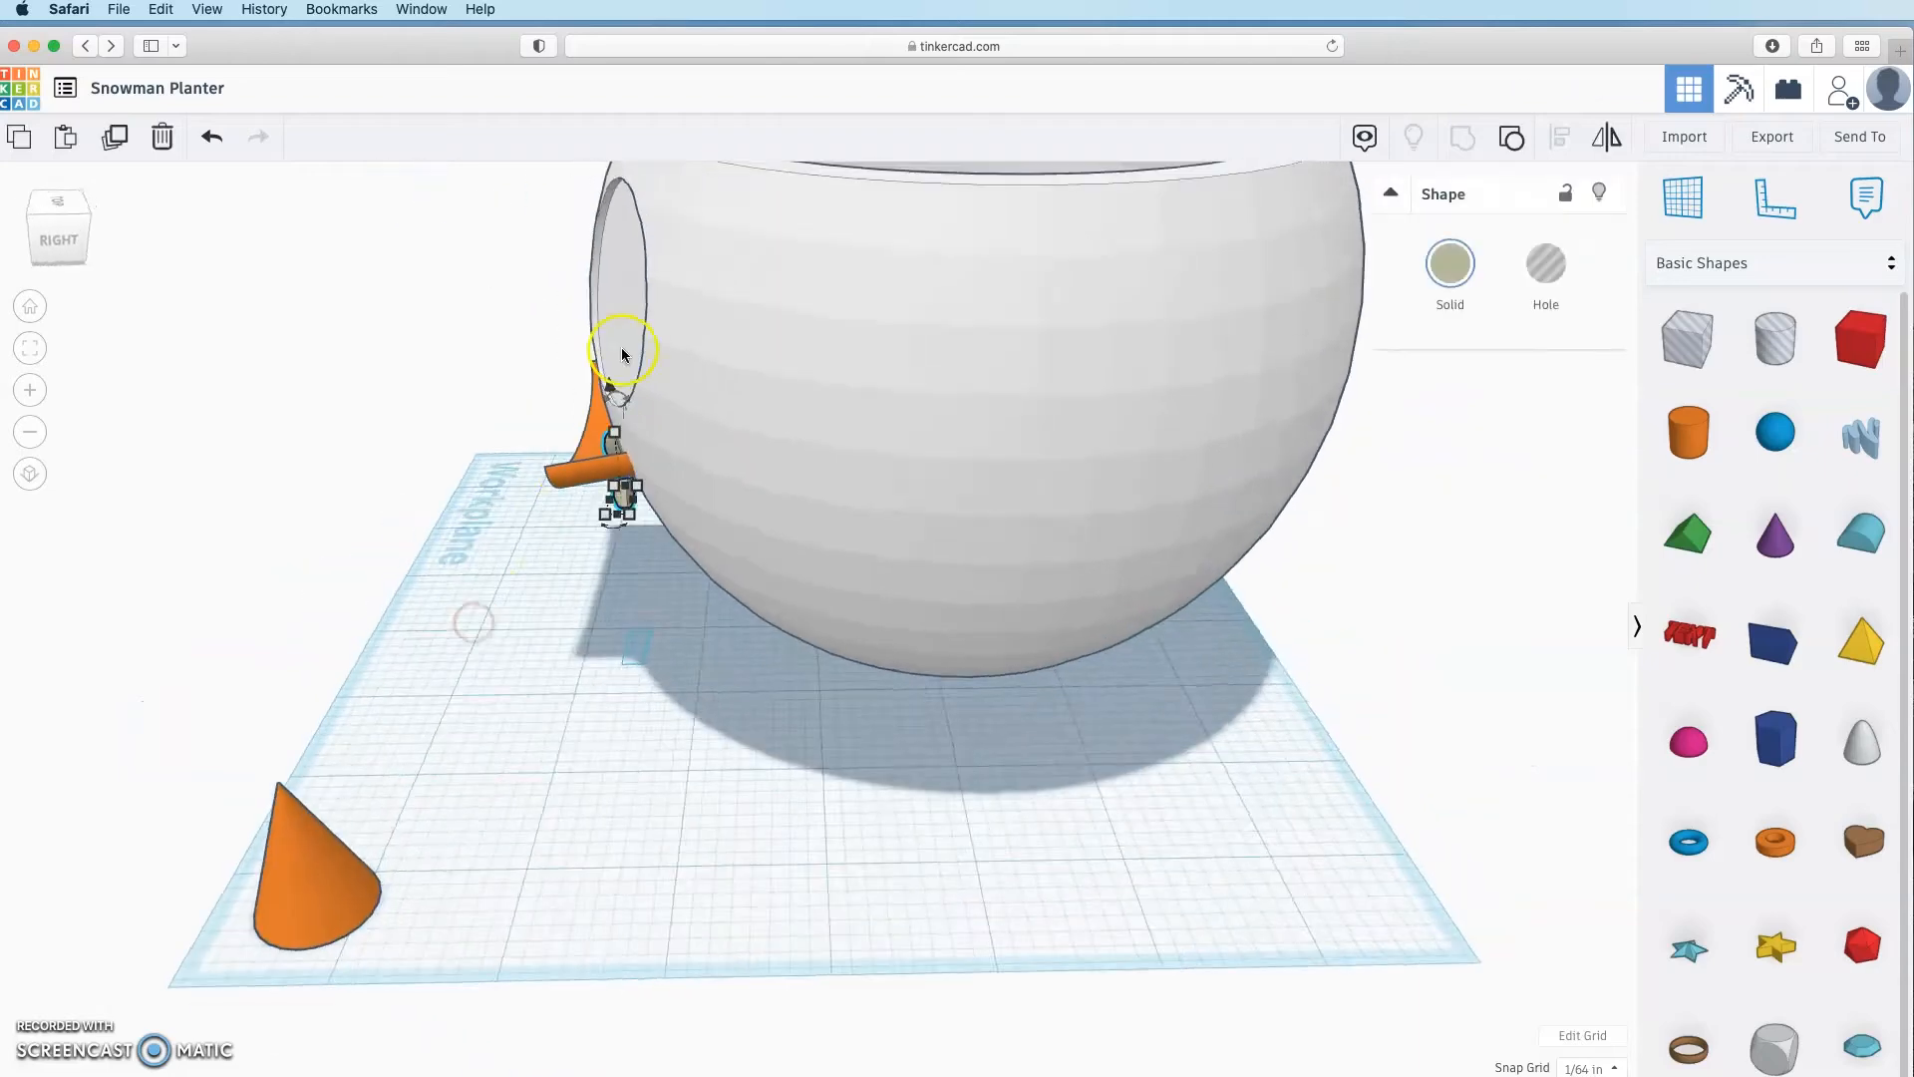
left_click_drag(616, 399, 615, 398)
left_click(650, 619)
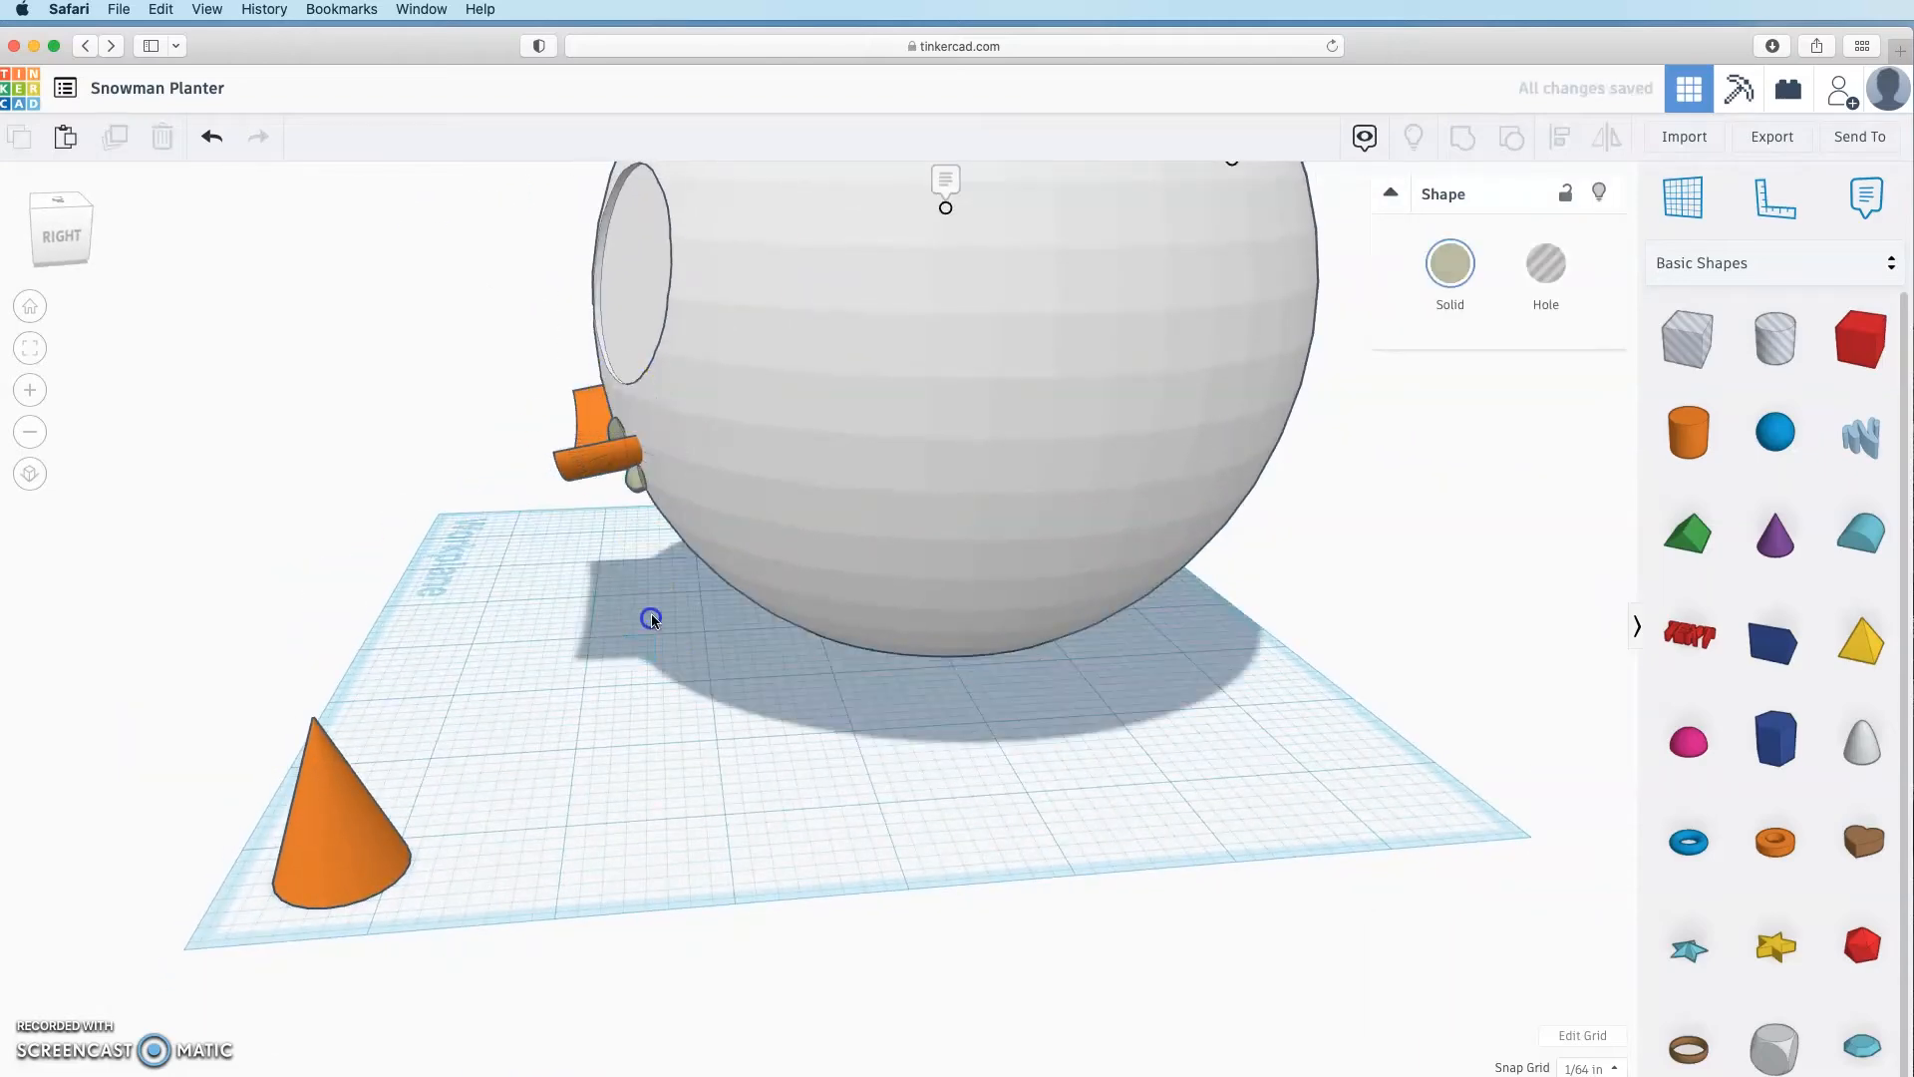
right_click_drag(650, 619, 778, 650)
left_click(675, 531)
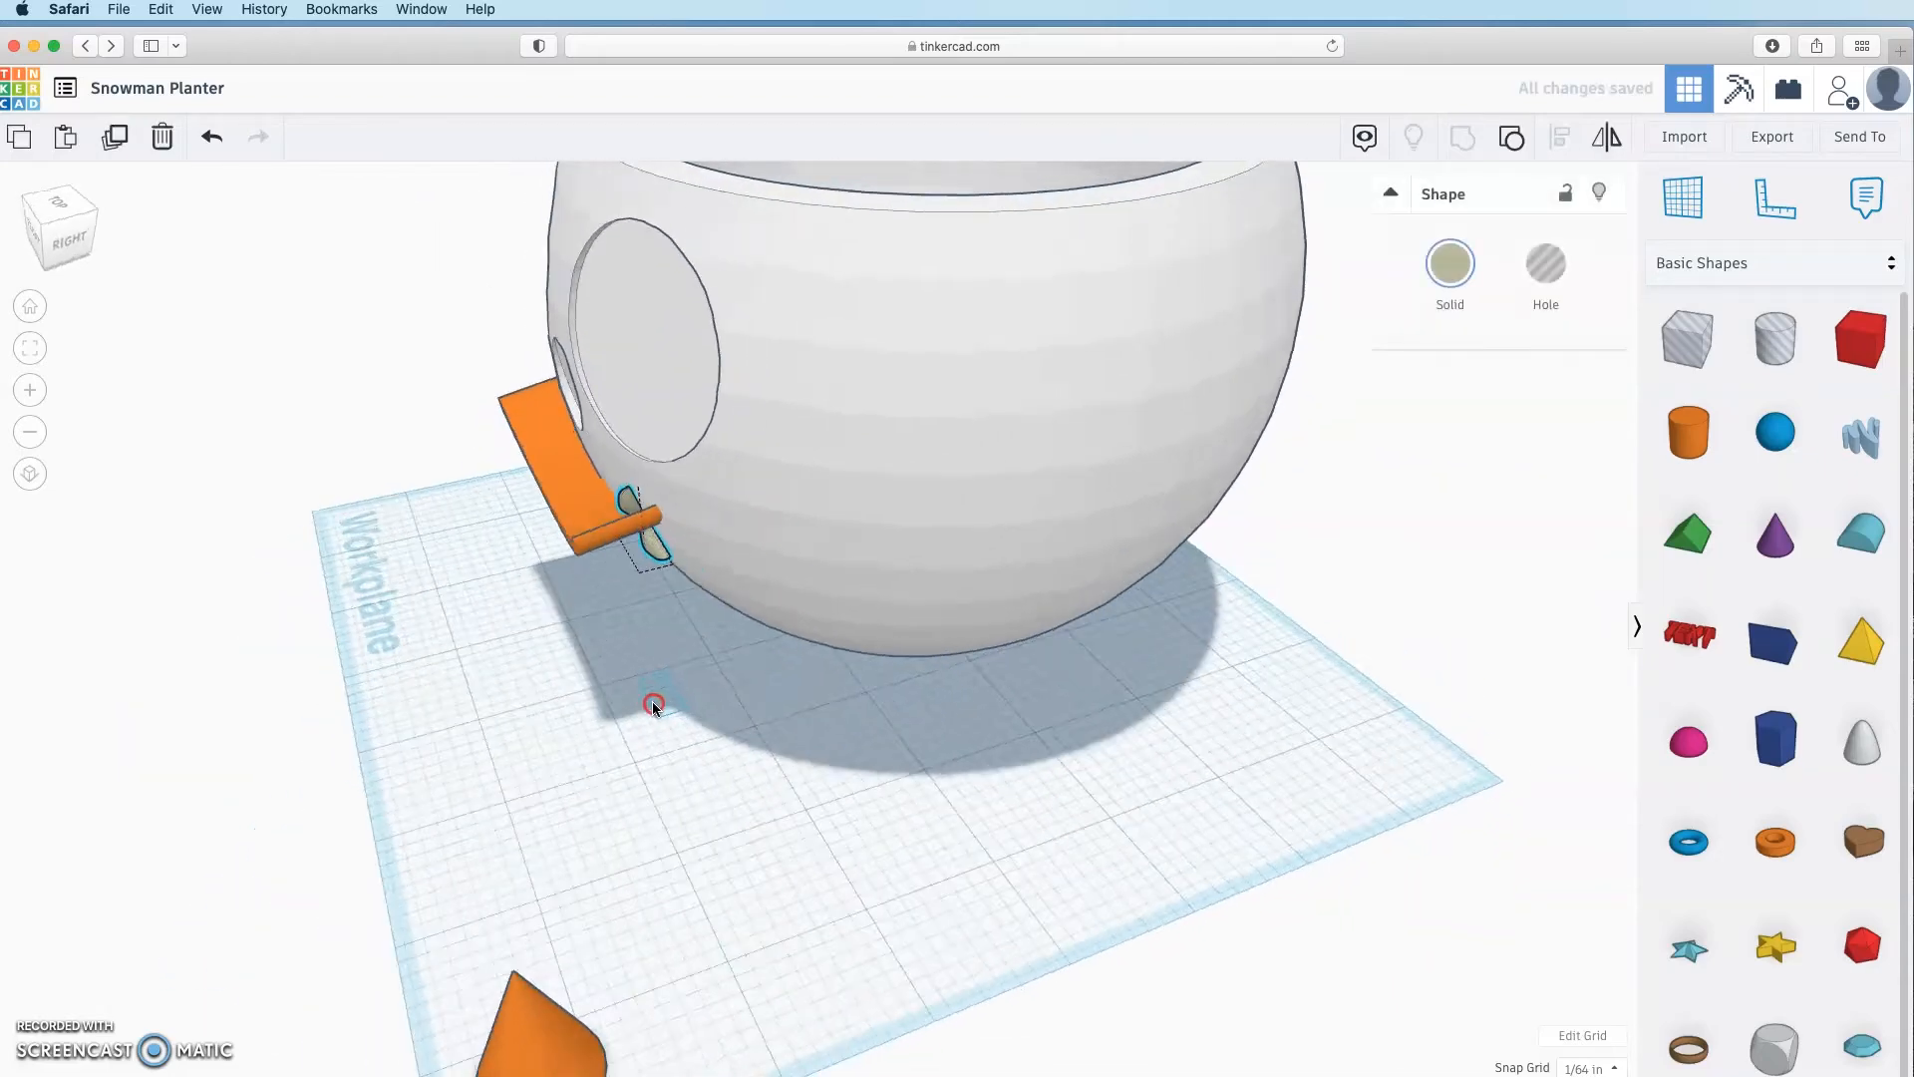
right_click_drag(763, 745, 811, 795)
left_click(748, 666)
right_click_drag(748, 666, 1221, 693)
Step: Pull the orange mouth band's side handle inward to make it slightly narrower
left_click(997, 566)
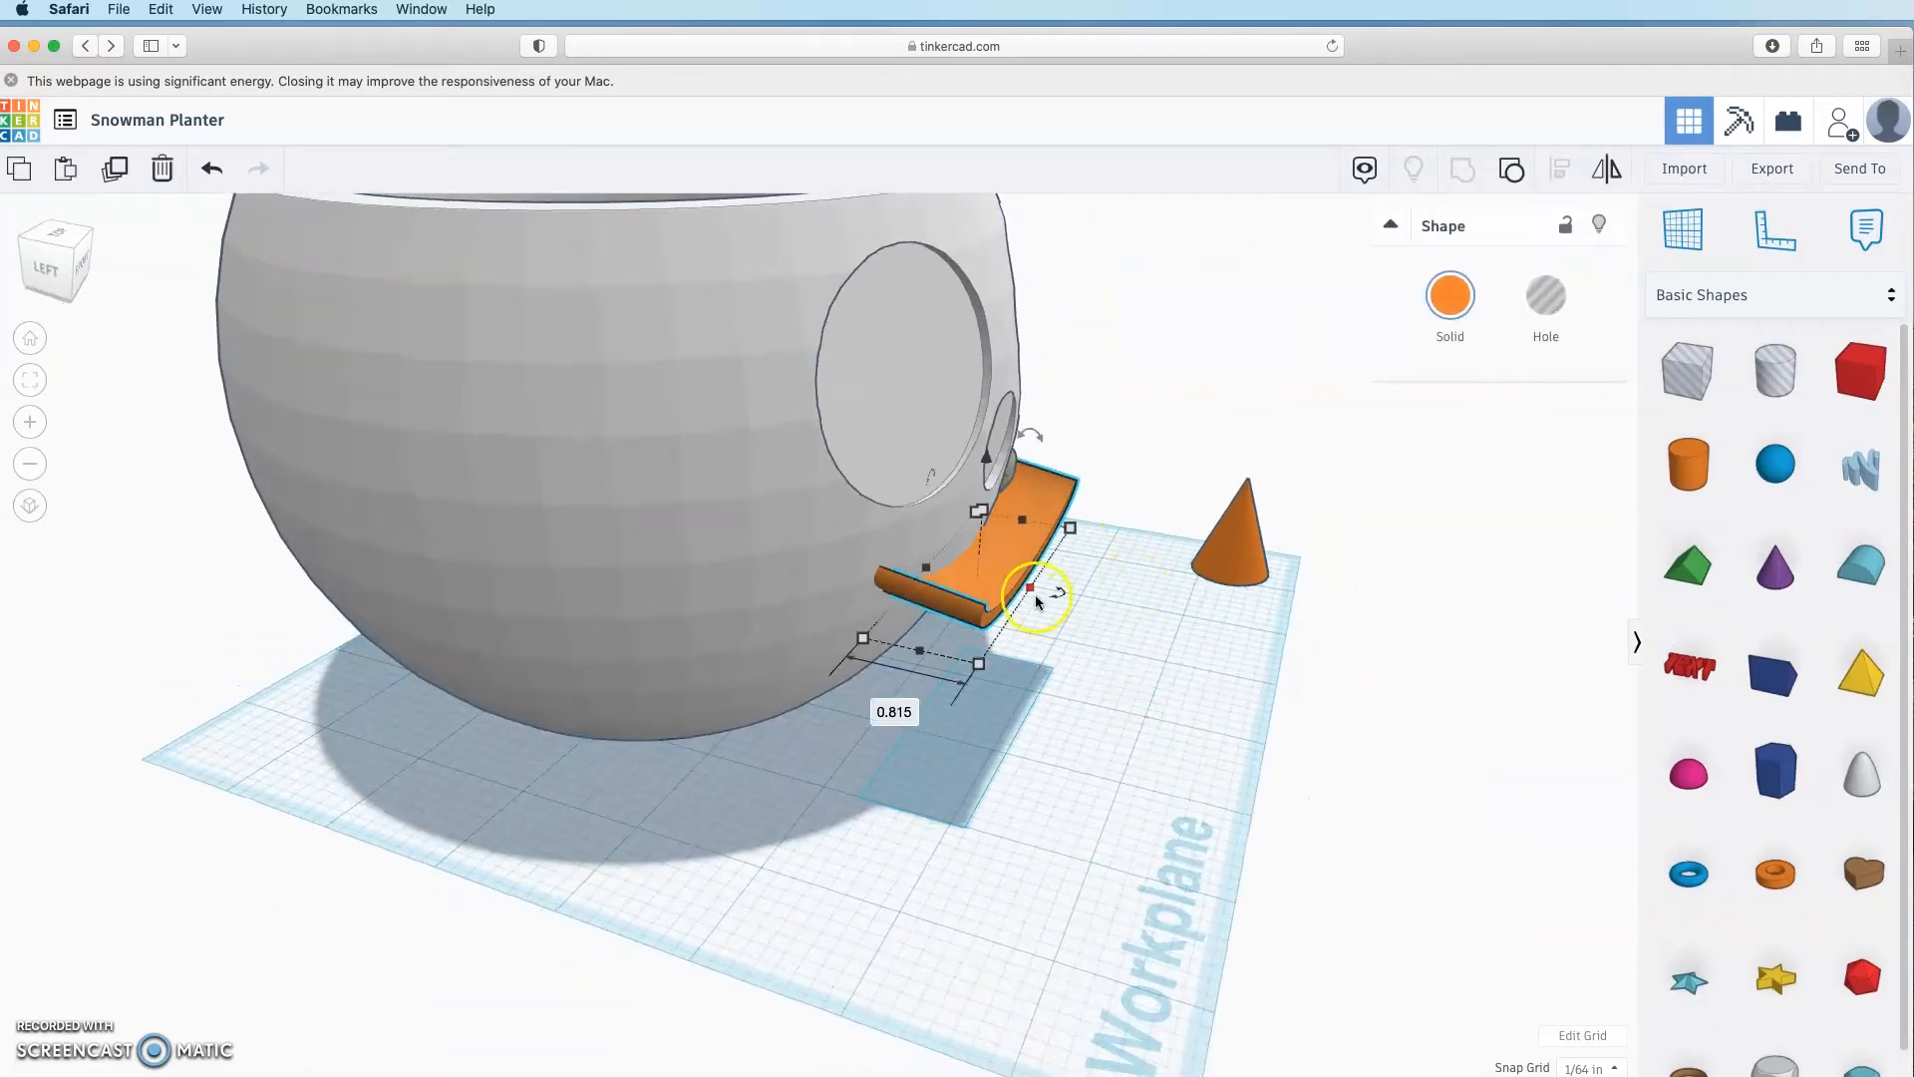
left_click_drag(1033, 598, 980, 567)
left_click(1077, 640)
right_click_drag(1087, 643, 740, 606)
scroll(742, 604, "up", 3)
scroll(742, 604, "down", 3)
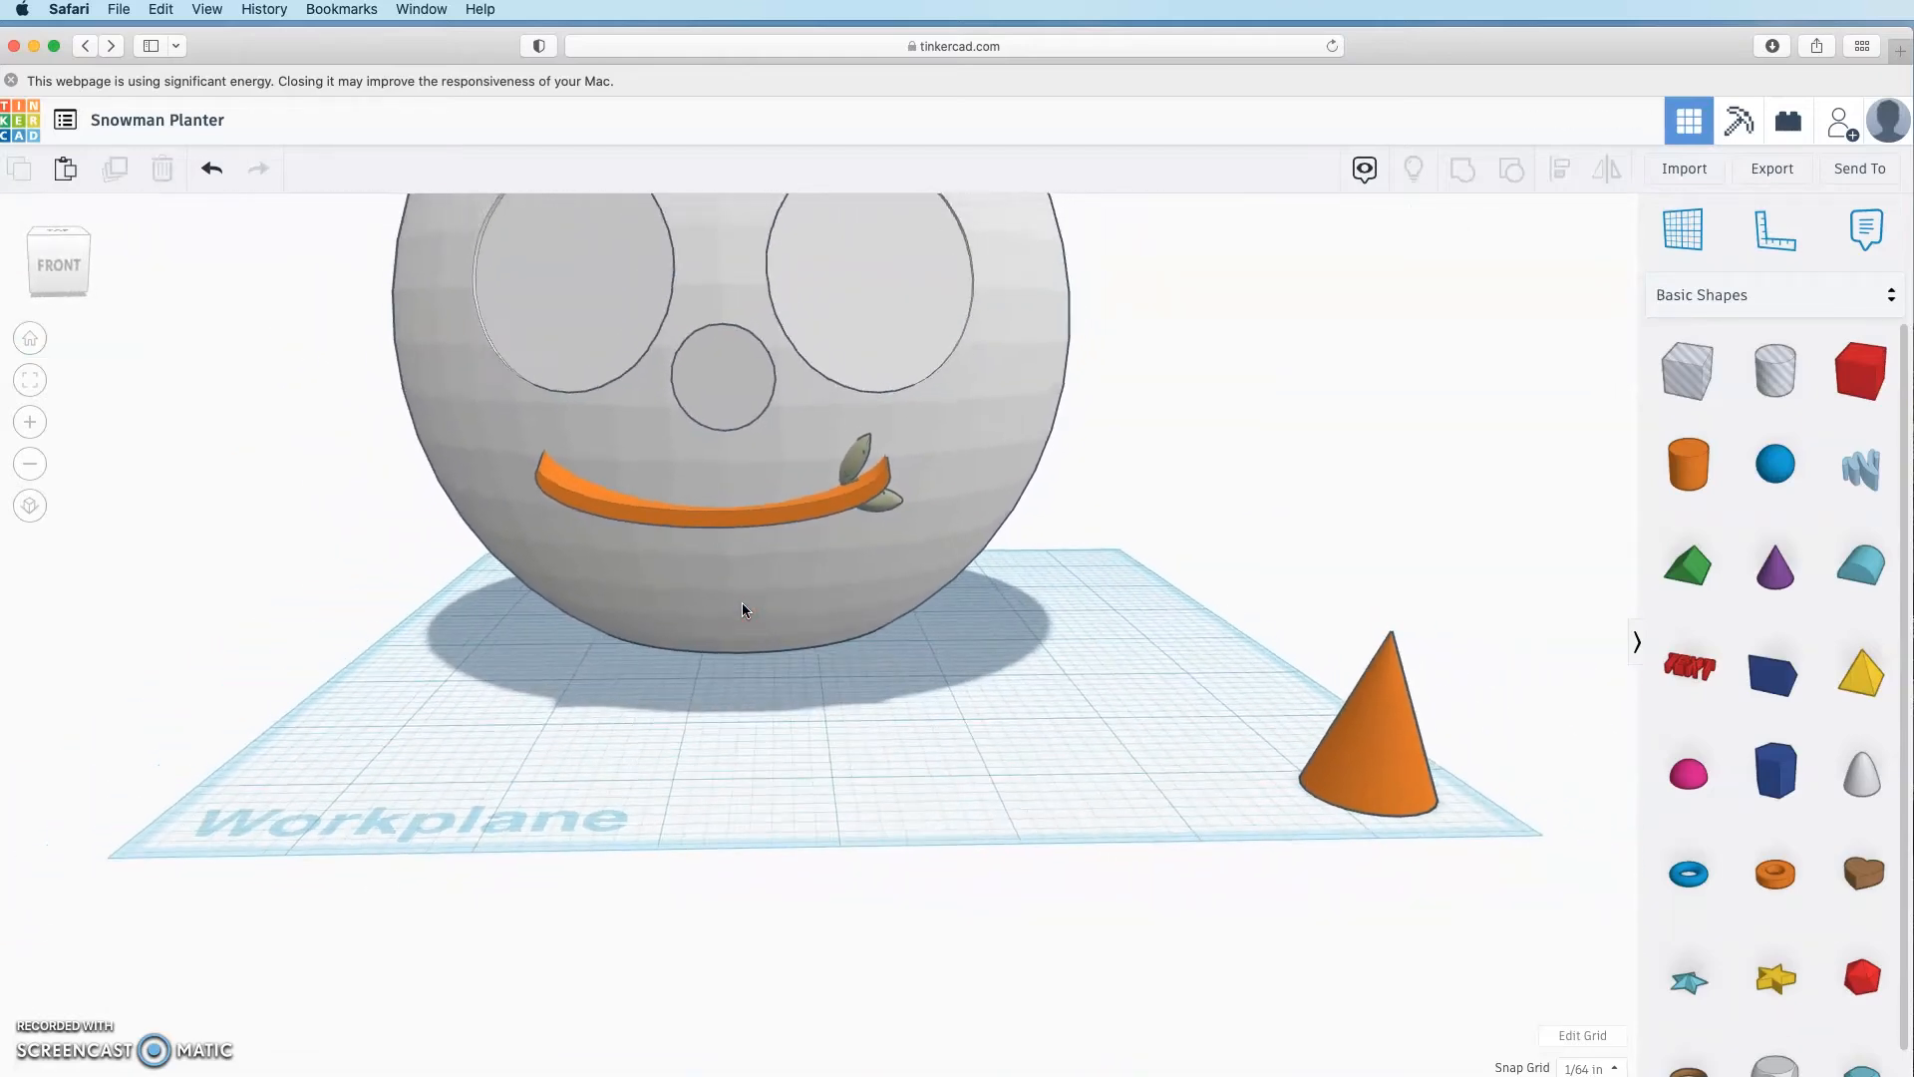
Step: Make the orange mouth band slightly taller and view the planter from the front
left_click(743, 523)
left_click_drag(719, 454, 719, 443)
left_click(743, 524)
left_click(813, 688)
mouse_move(816, 690)
right_mouse_down()
mouse_move(1187, 739)
mouse_move(748, 727)
mouse_move(678, 672)
mouse_move(923, 615)
mouse_move(709, 615)
mouse_move(679, 544)
right_mouse_up()
left_click(781, 553)
Step: Group the leaf and the orange mouth band into one smile piece
left_click(816, 515)
left_click(694, 529, "shift")
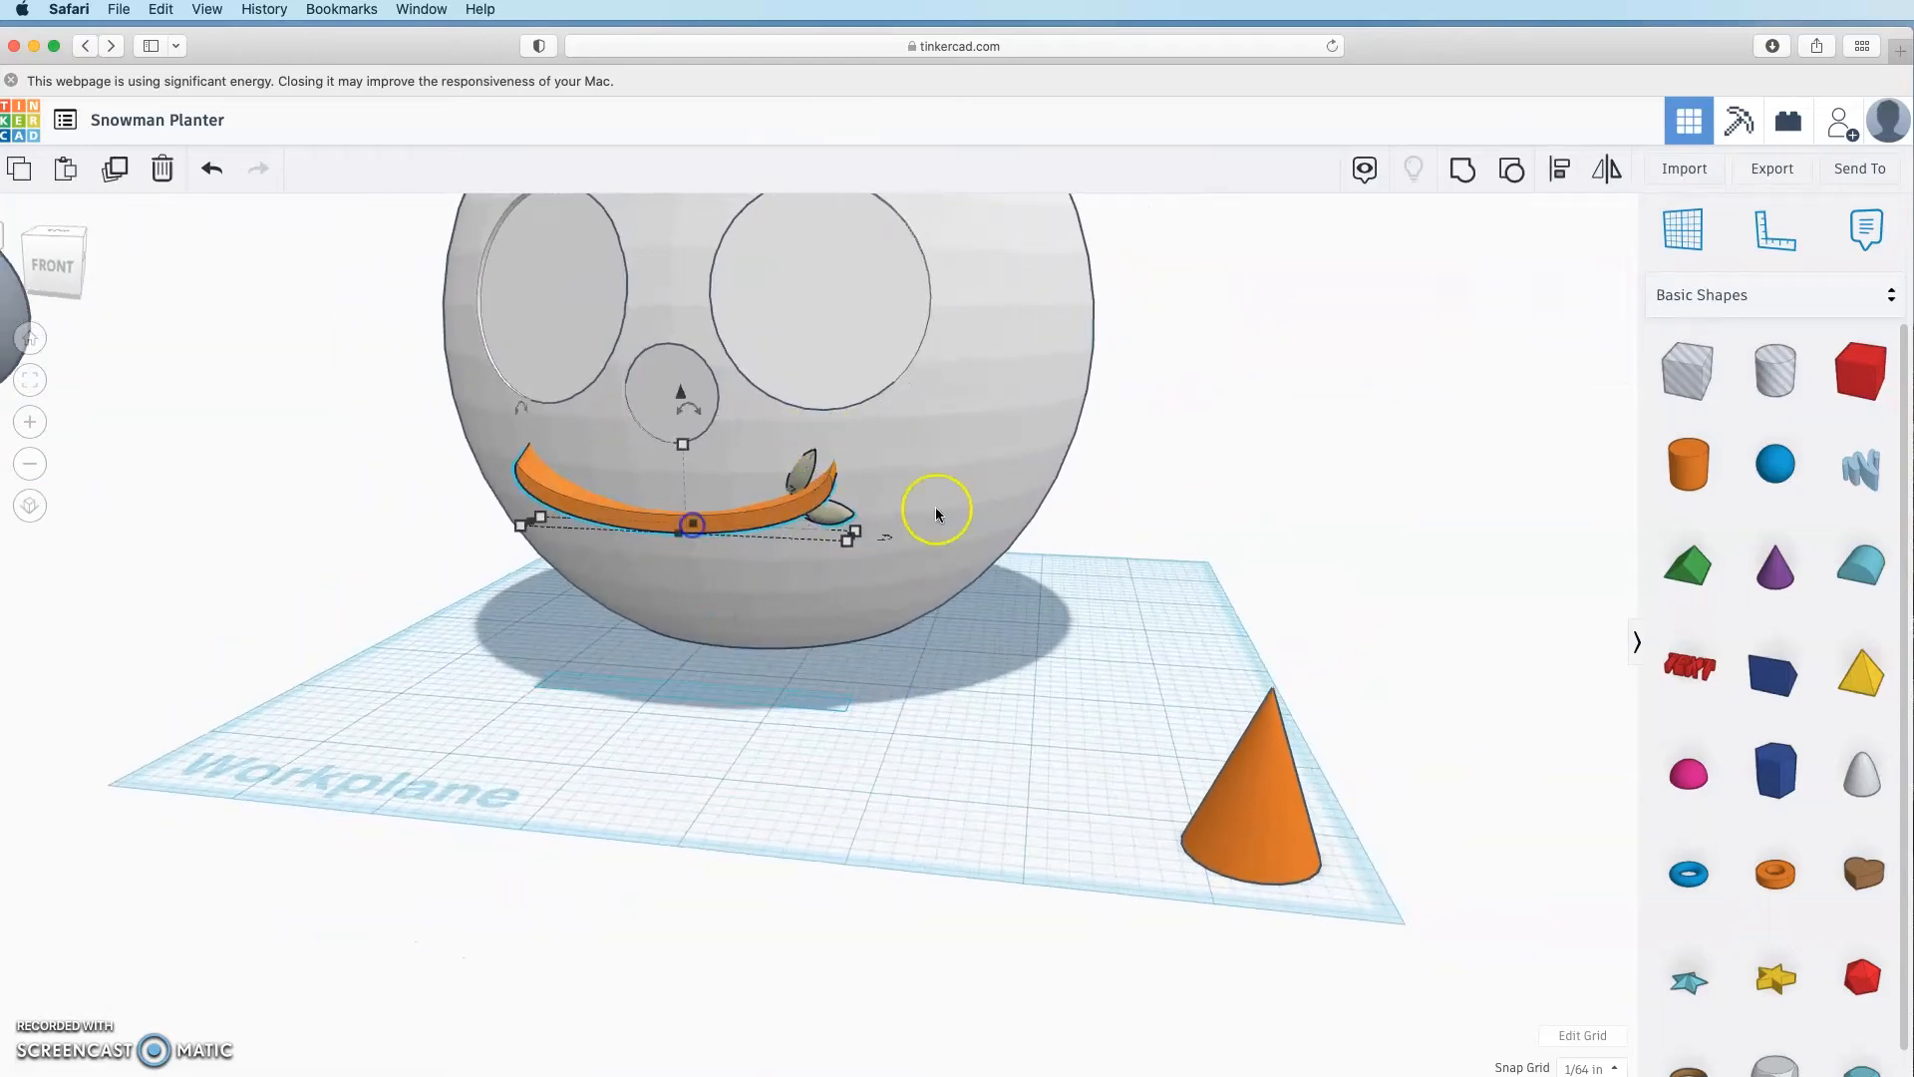
left_click(1460, 175)
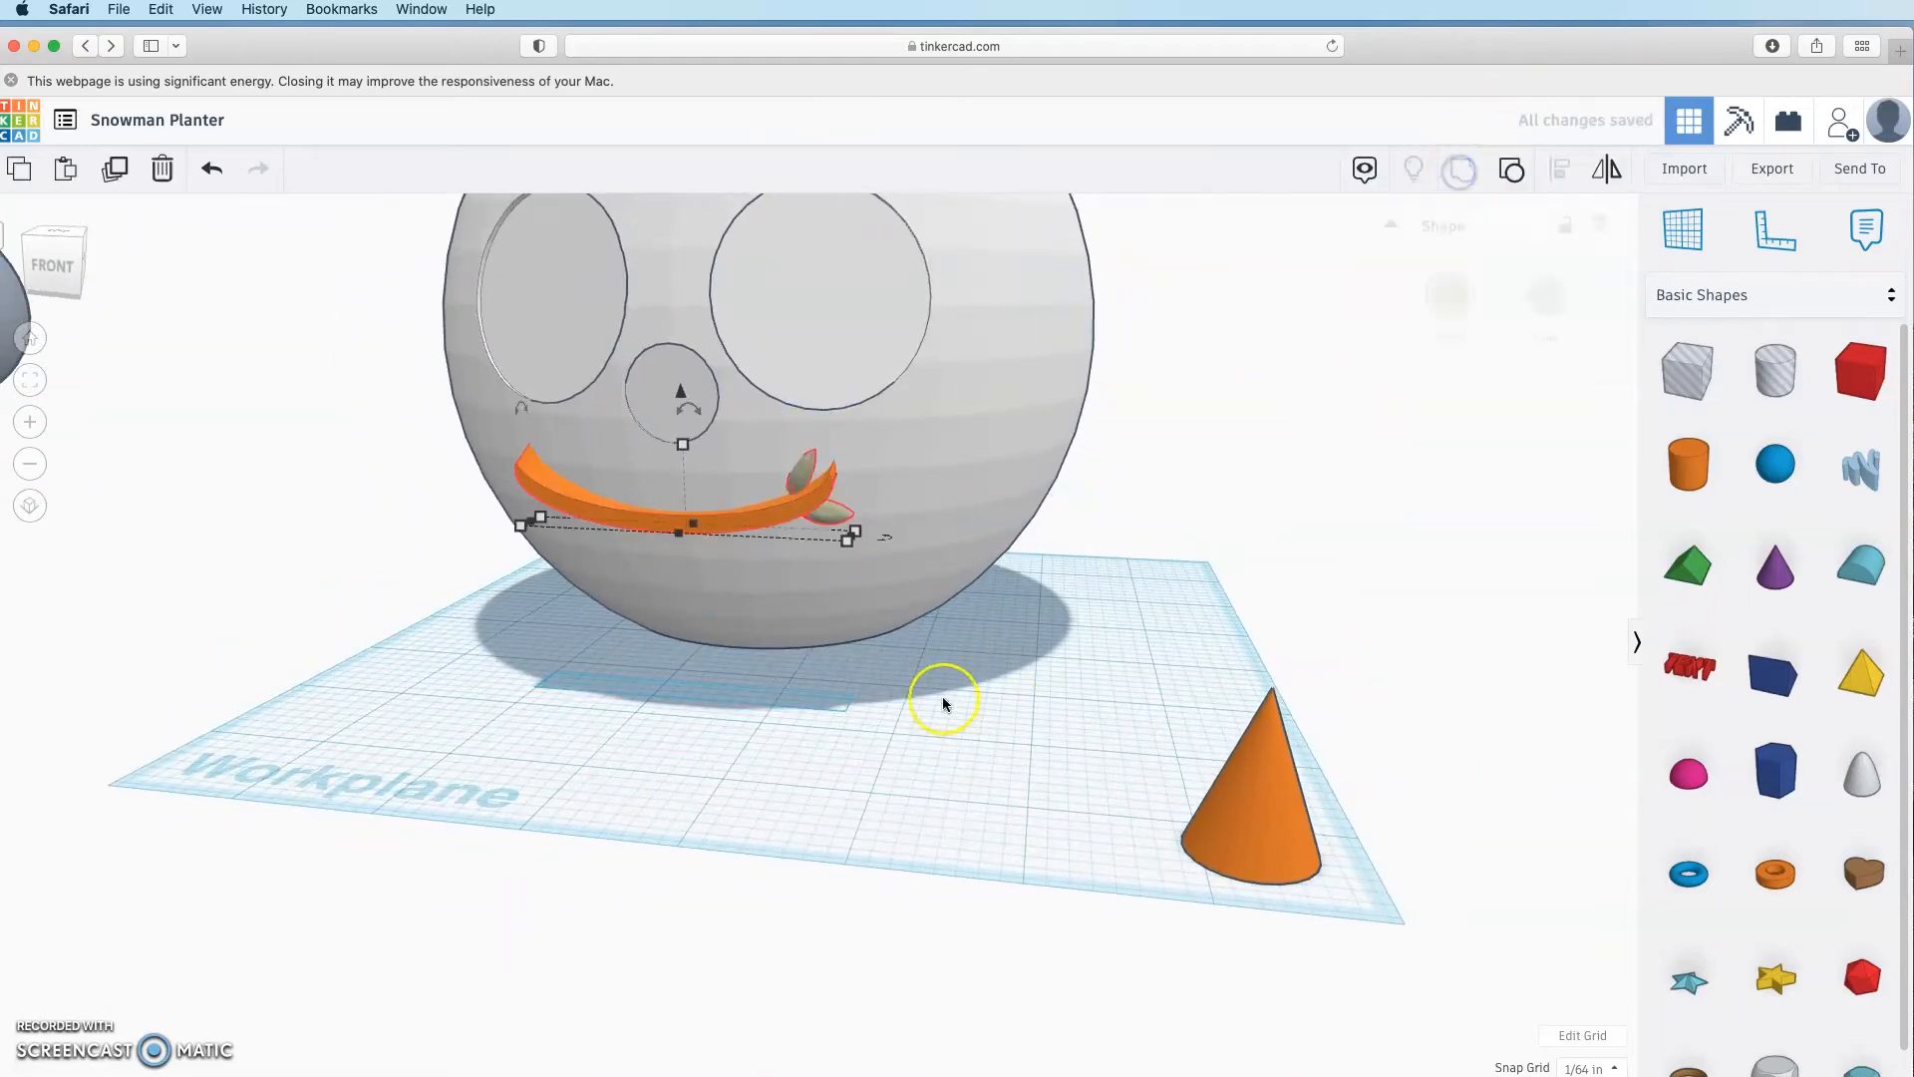
Step: Duplicate the grouped smile and move the copy beside the snowman
left_click(119, 169)
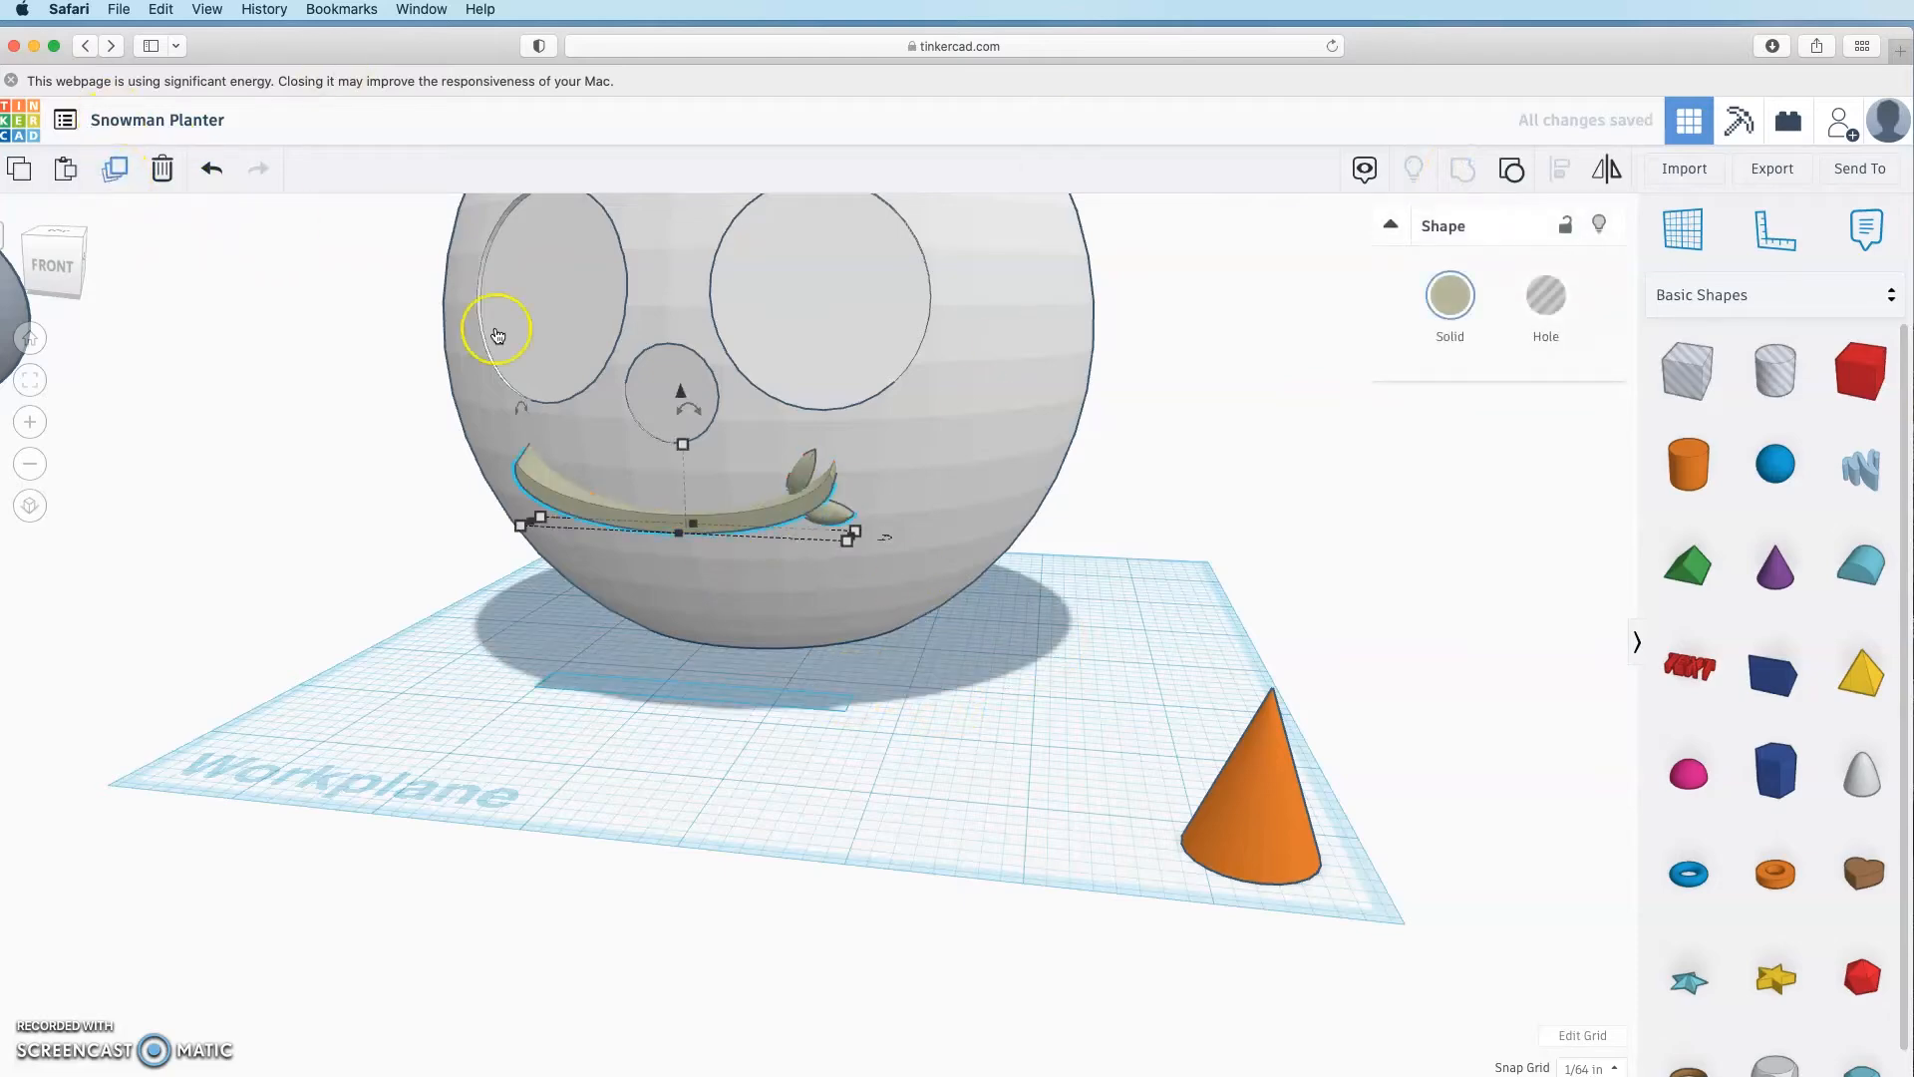
left_click_drag(727, 527, 565, 717)
left_click(823, 840)
right_click_drag(823, 839, 324, 647)
left_click_drag(217, 606, 641, 637)
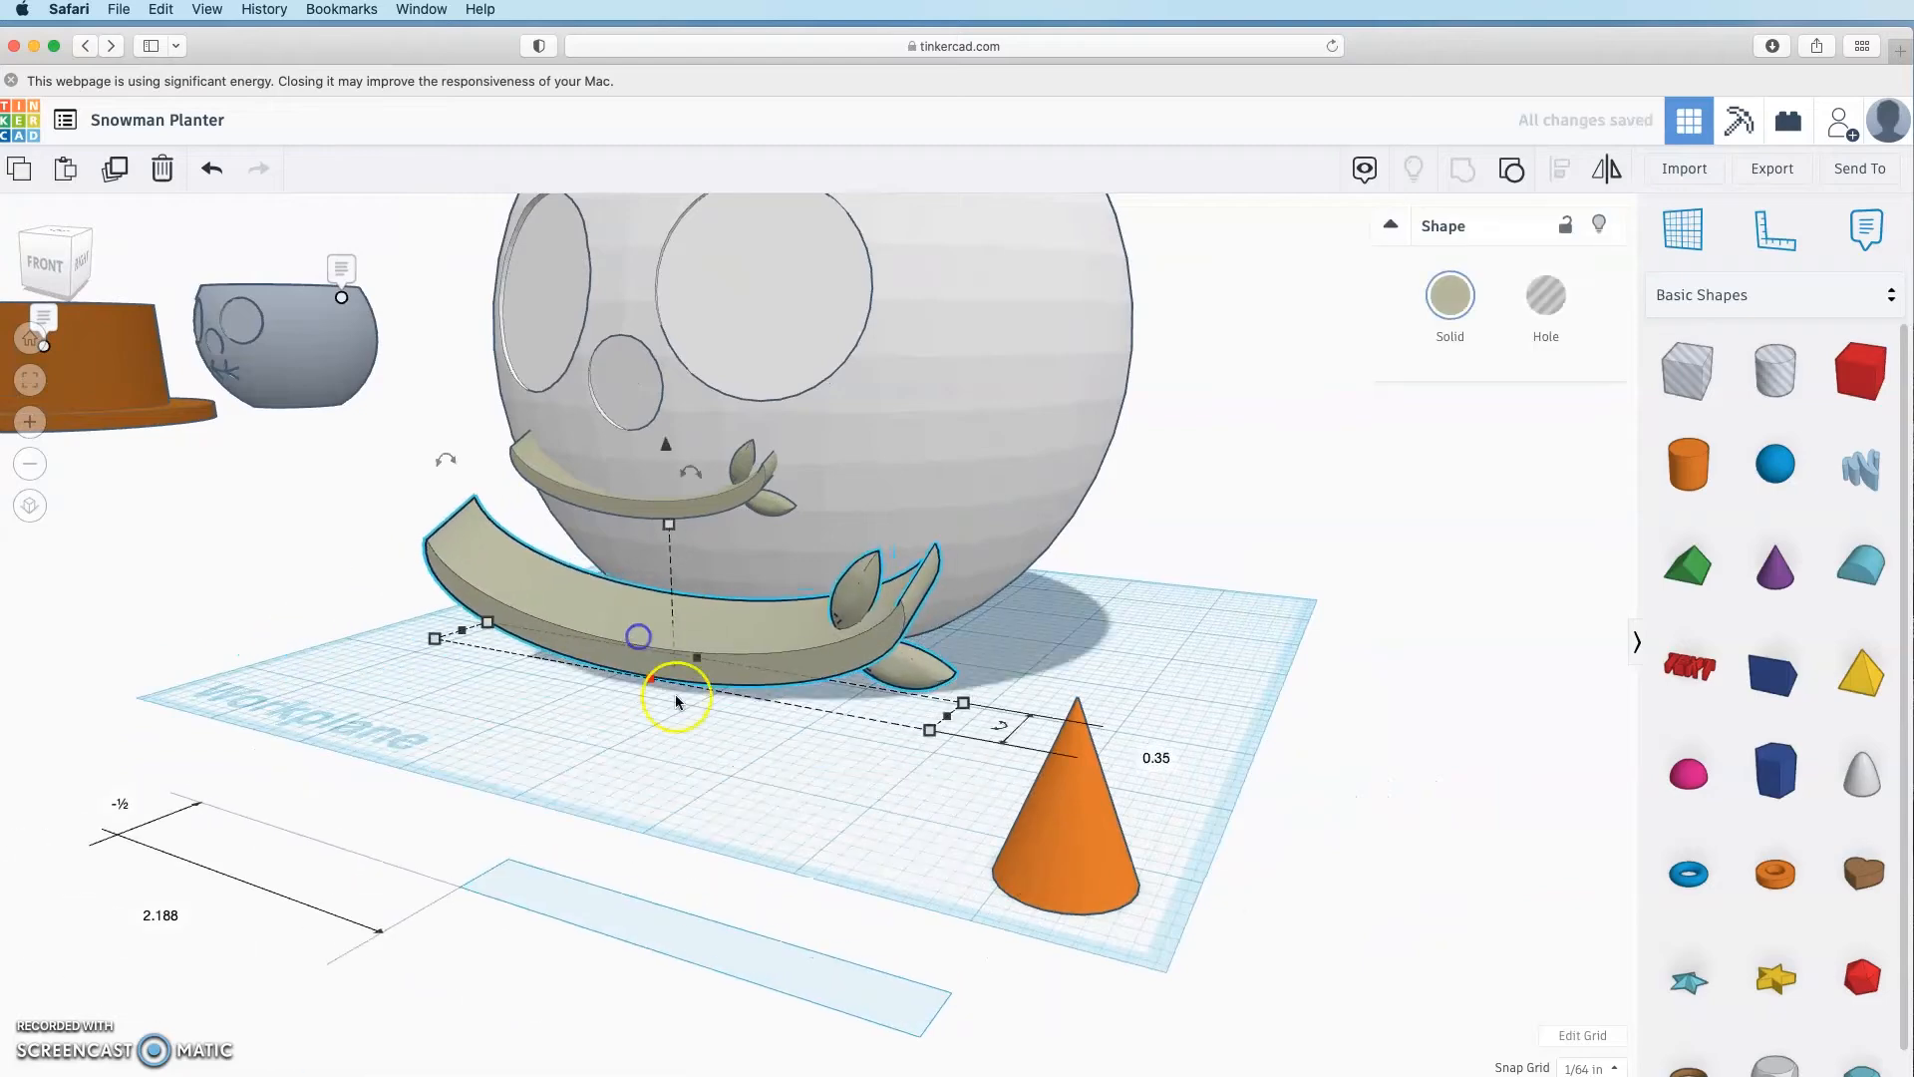
right_click_drag(675, 700, 603, 760)
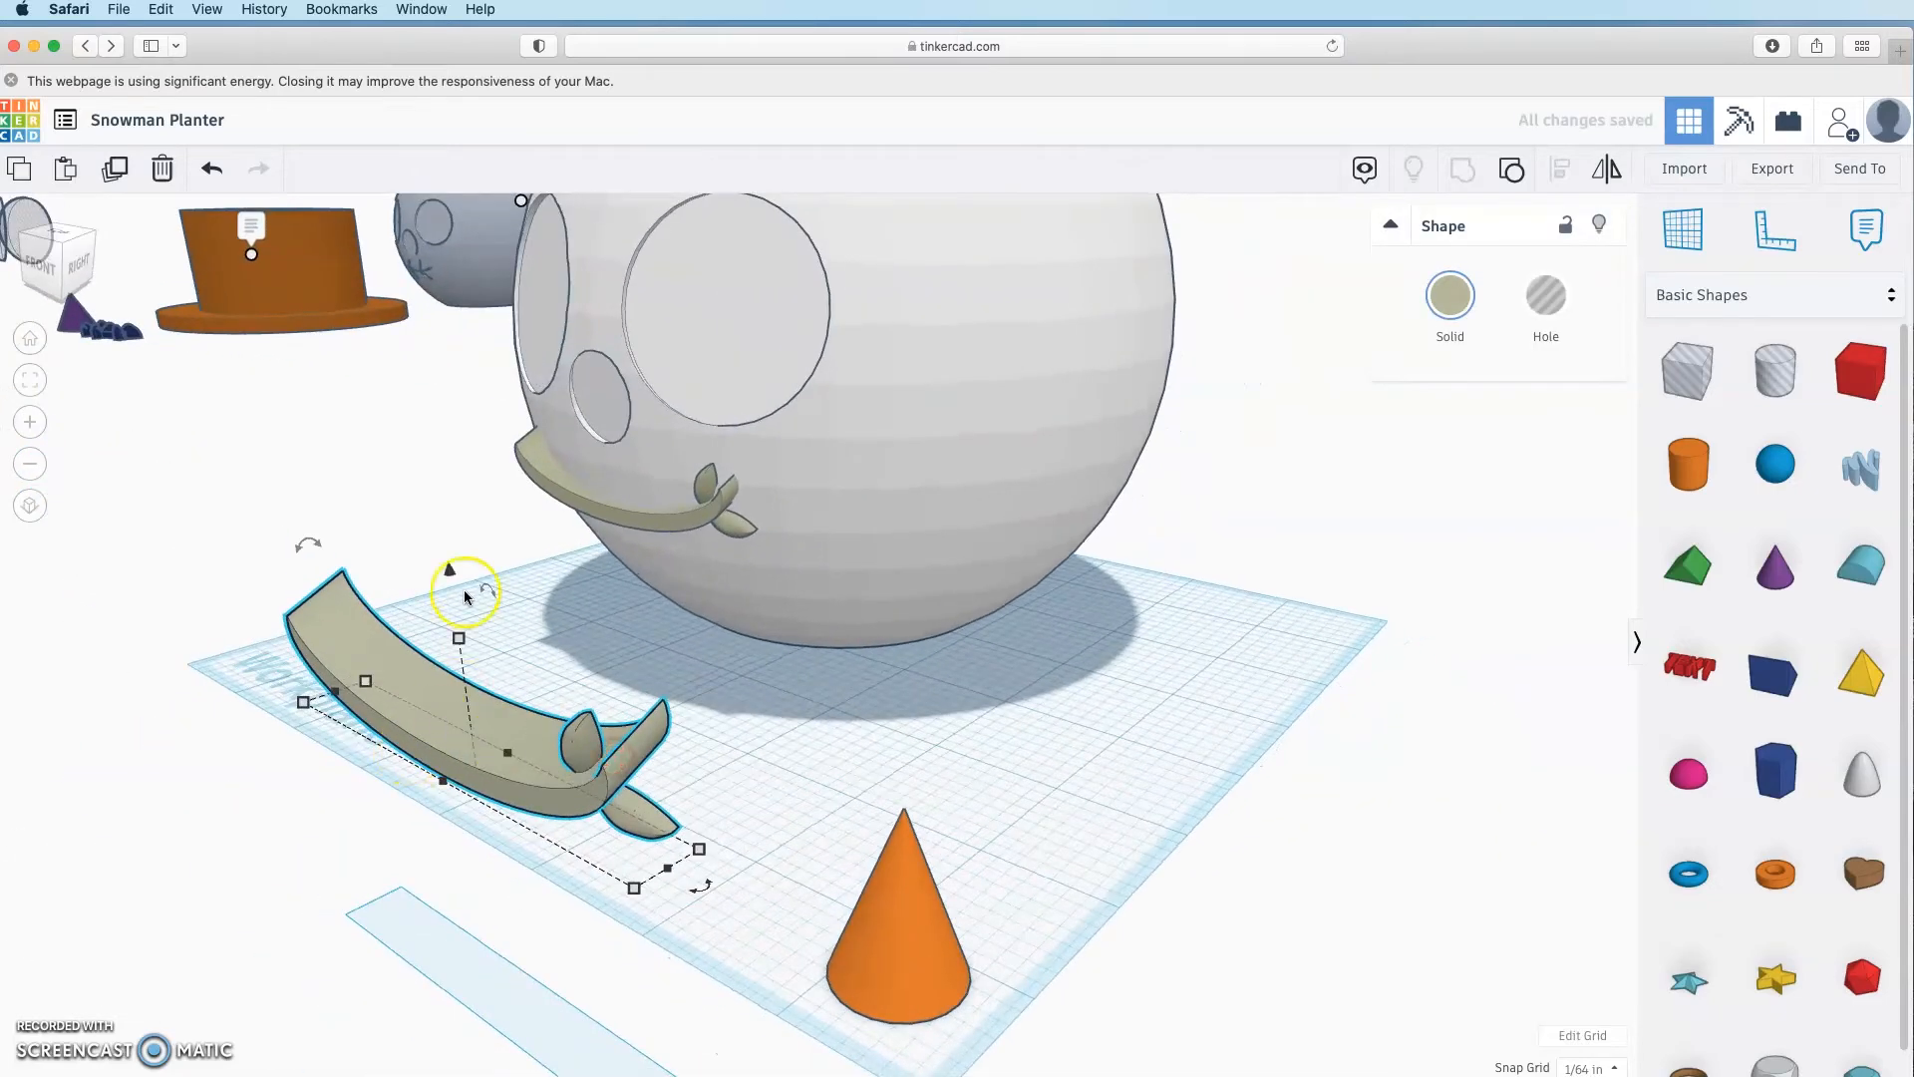
right_click_drag(438, 782, 330, 758)
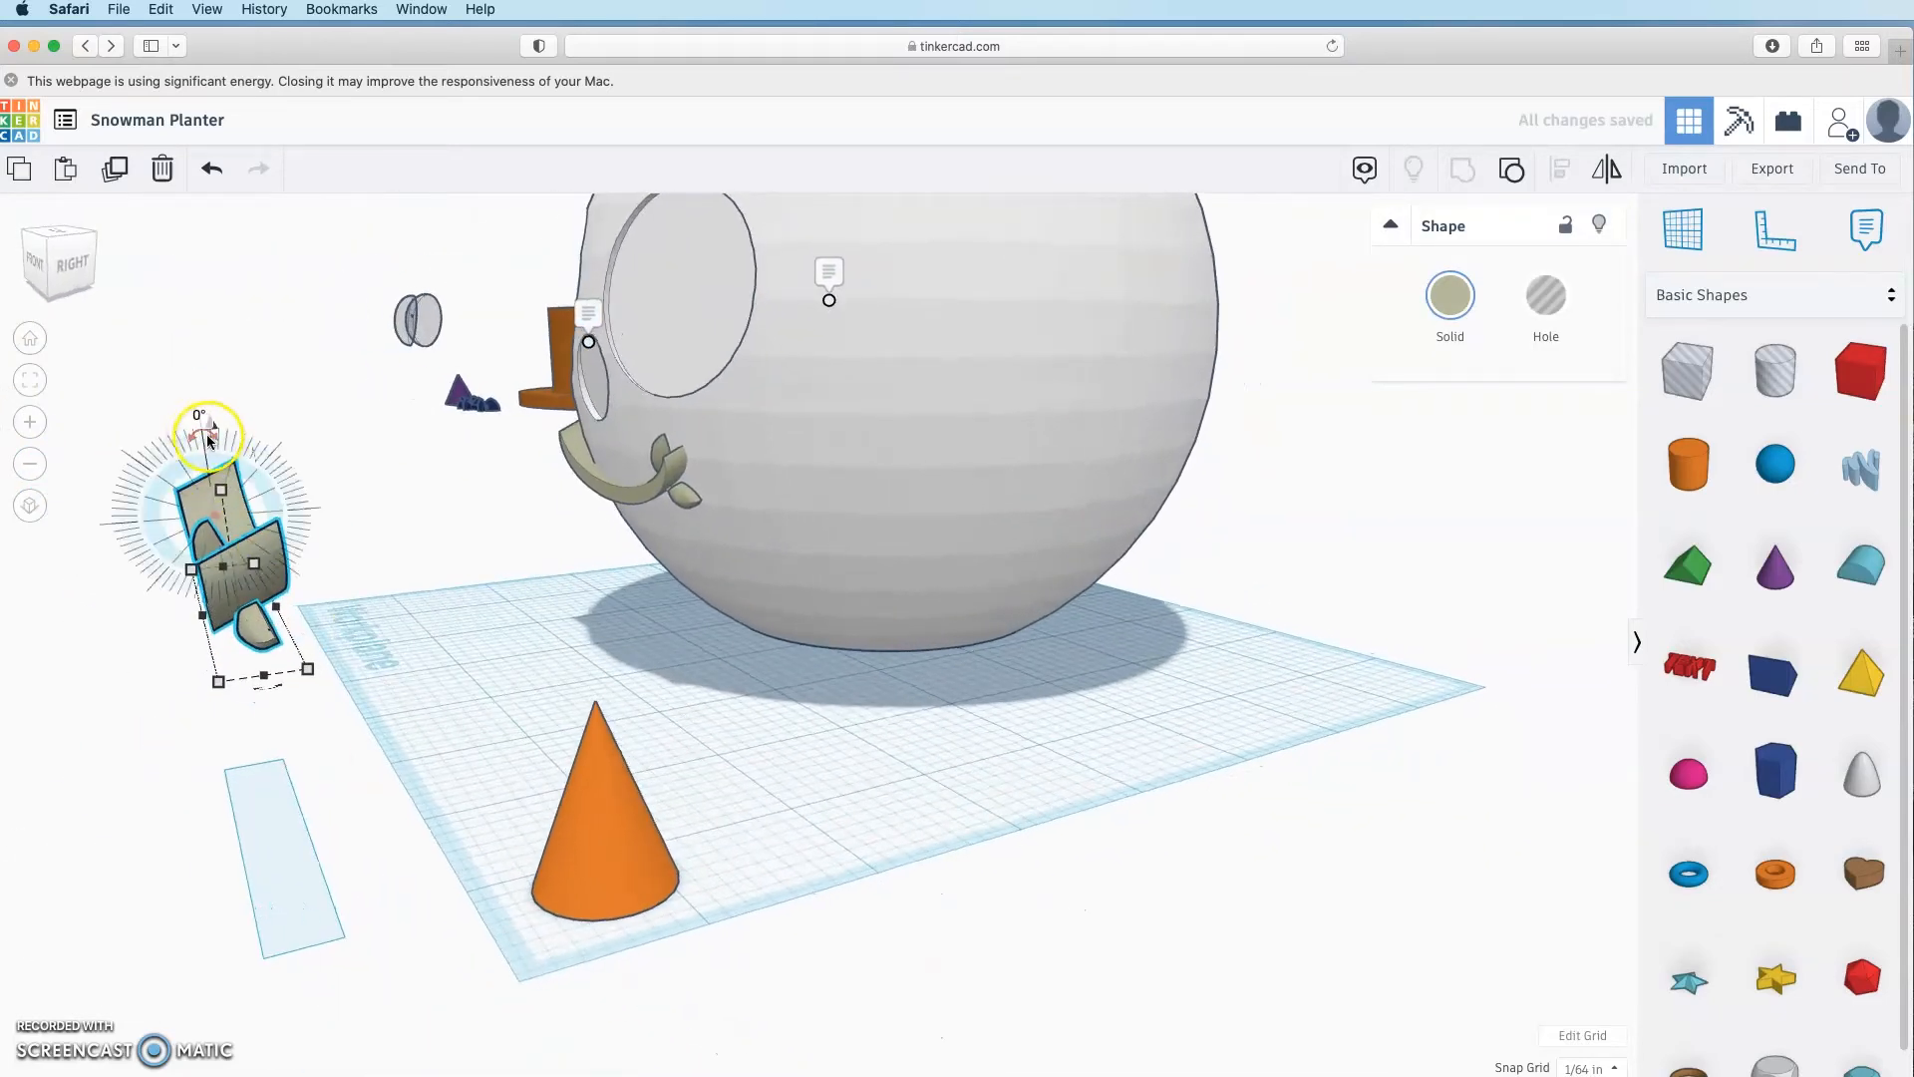
Step: Rotate the smile copy and drop it flat onto the workplane
left_click_drag(202, 436, 223, 271)
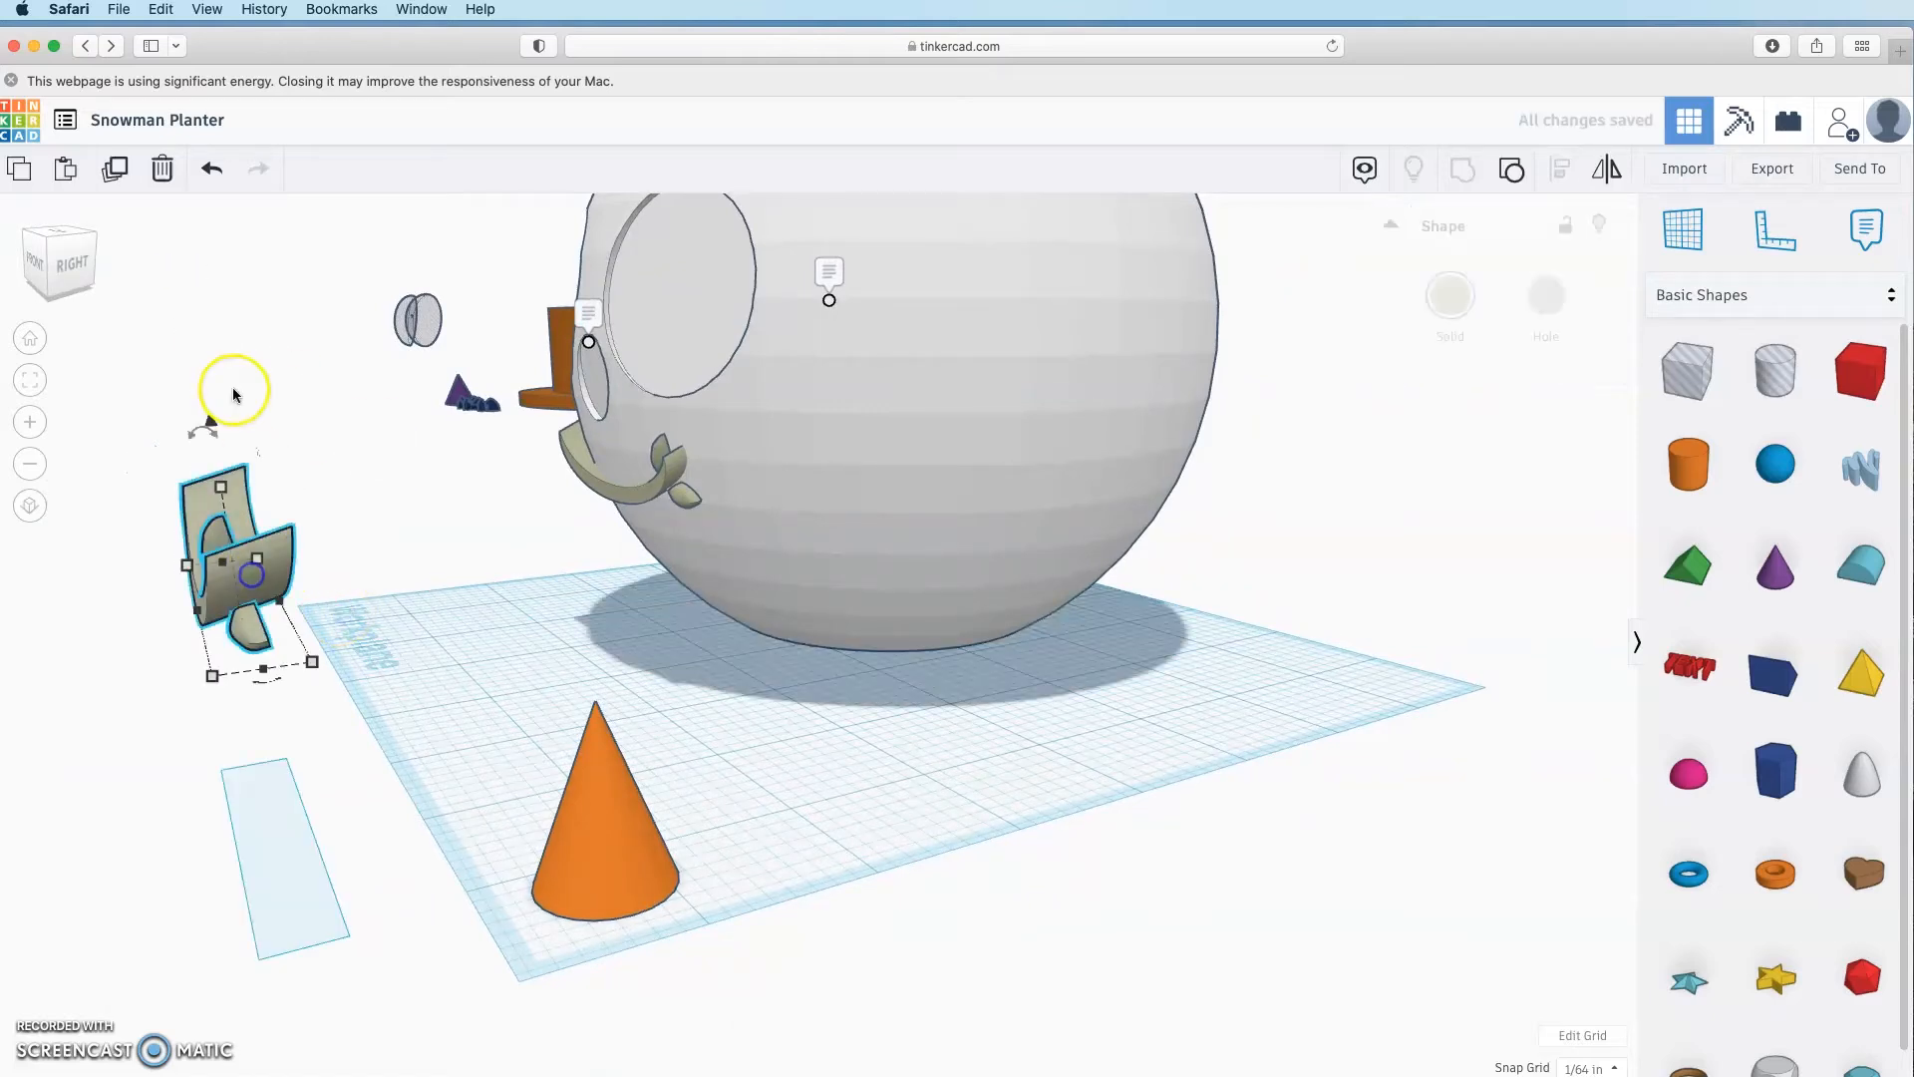
left_click_drag(214, 435, 379, 519)
left_click(411, 578)
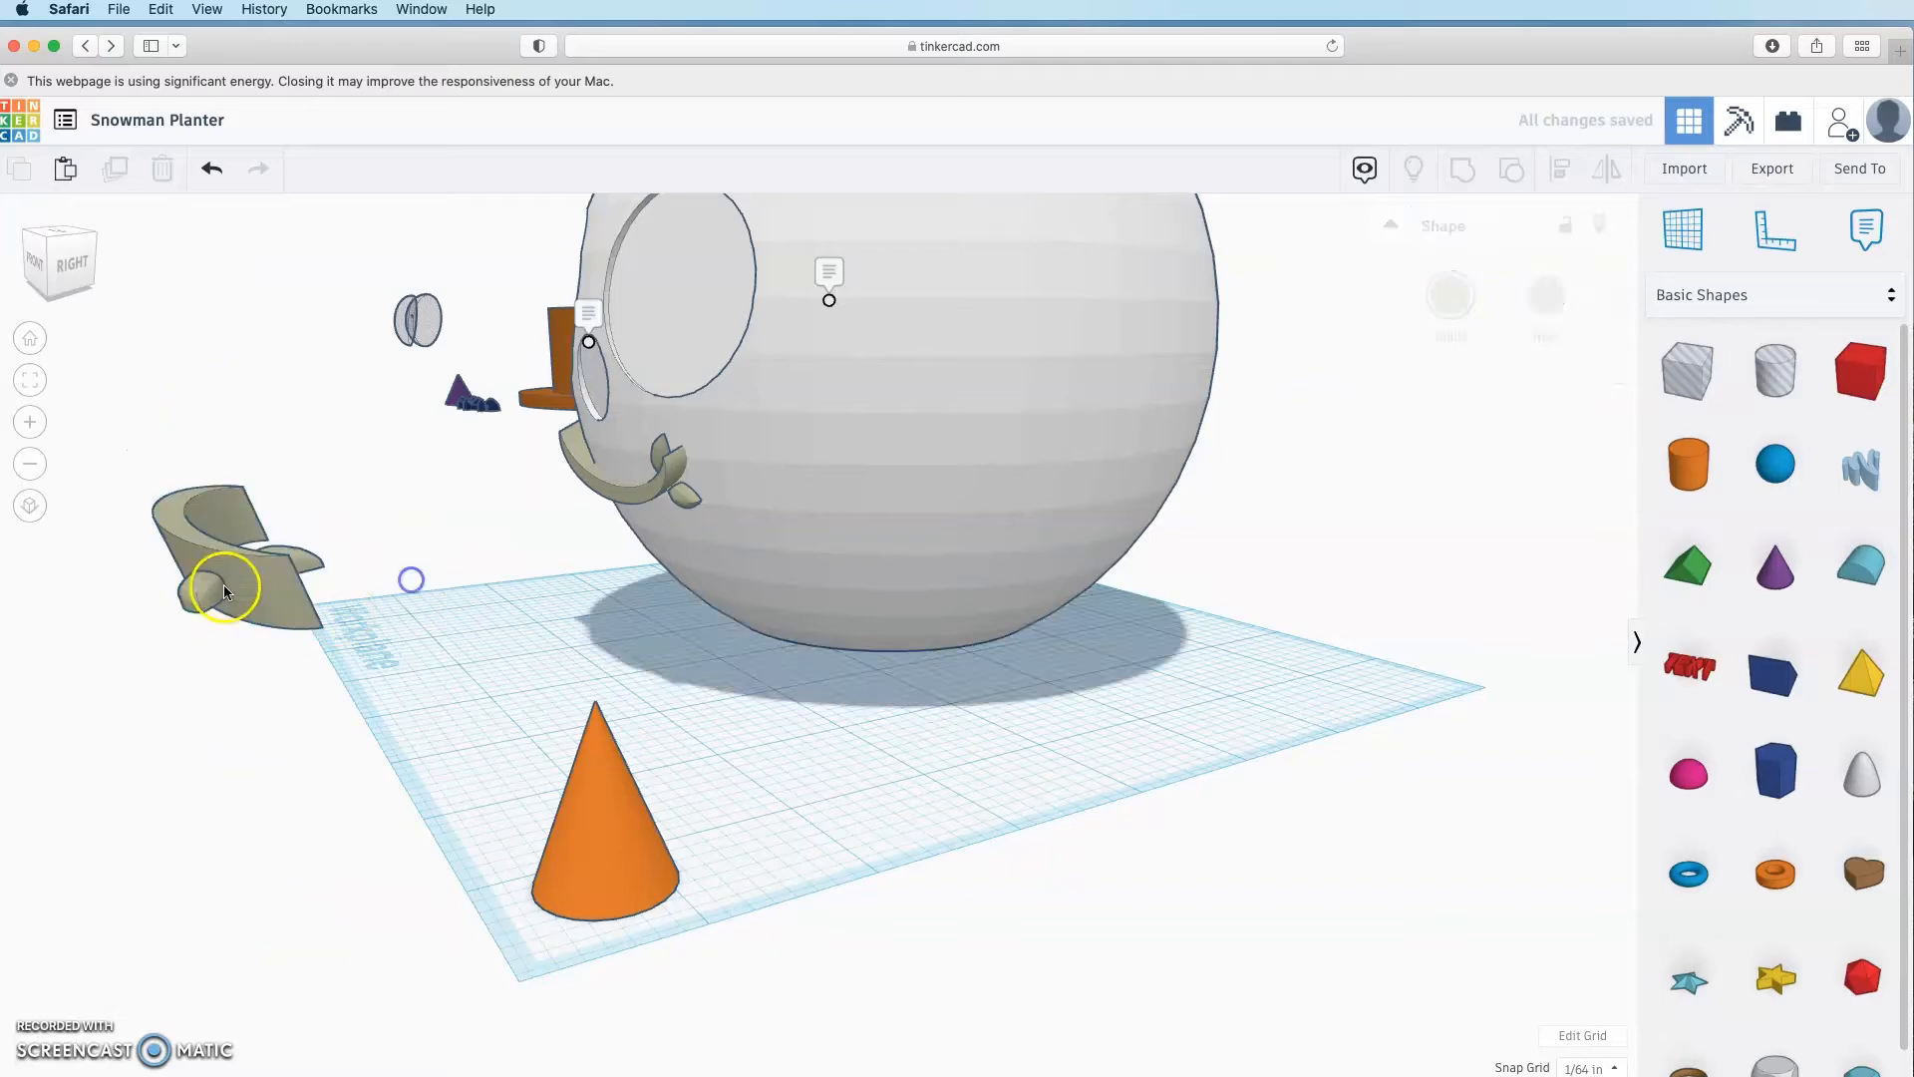
left_click_drag(226, 591, 498, 654)
key("d")
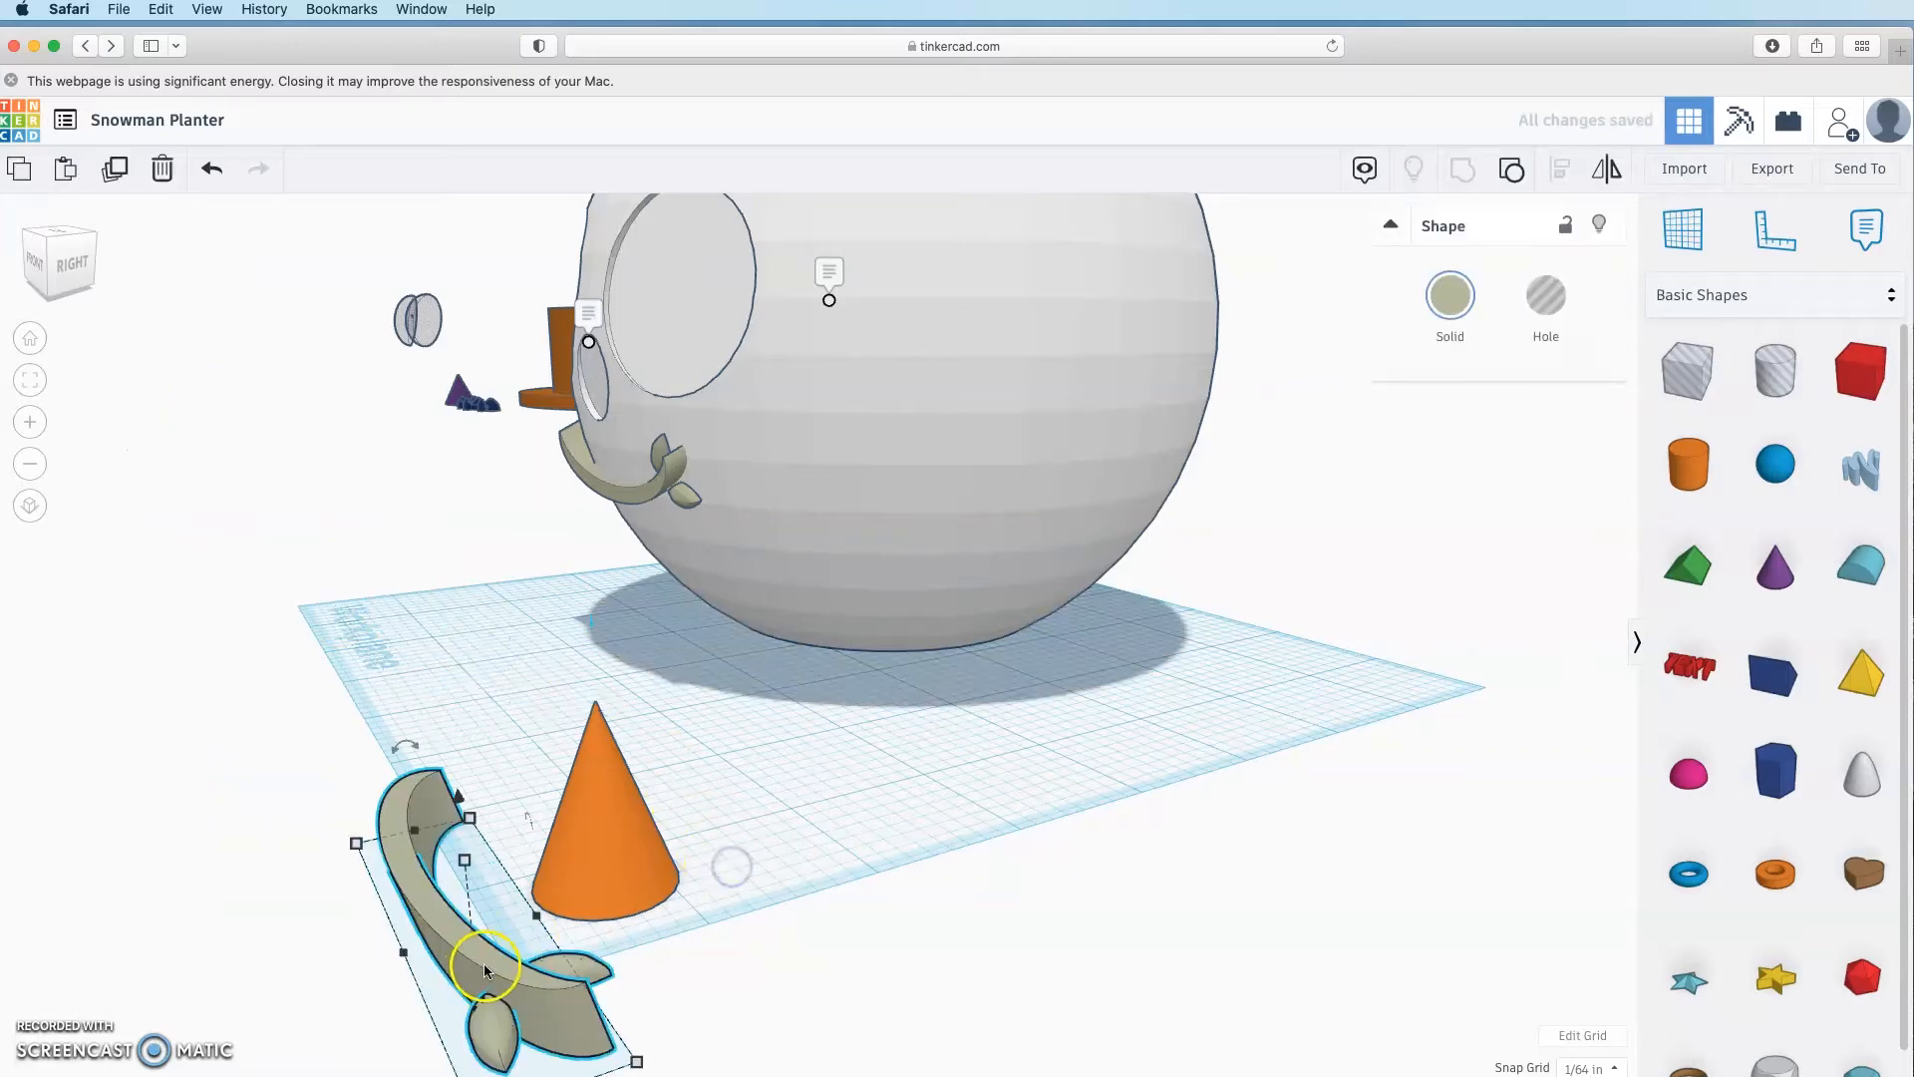
left_click_drag(485, 966, 445, 714)
left_click(700, 688)
right_click_drag(699, 688, 881, 745)
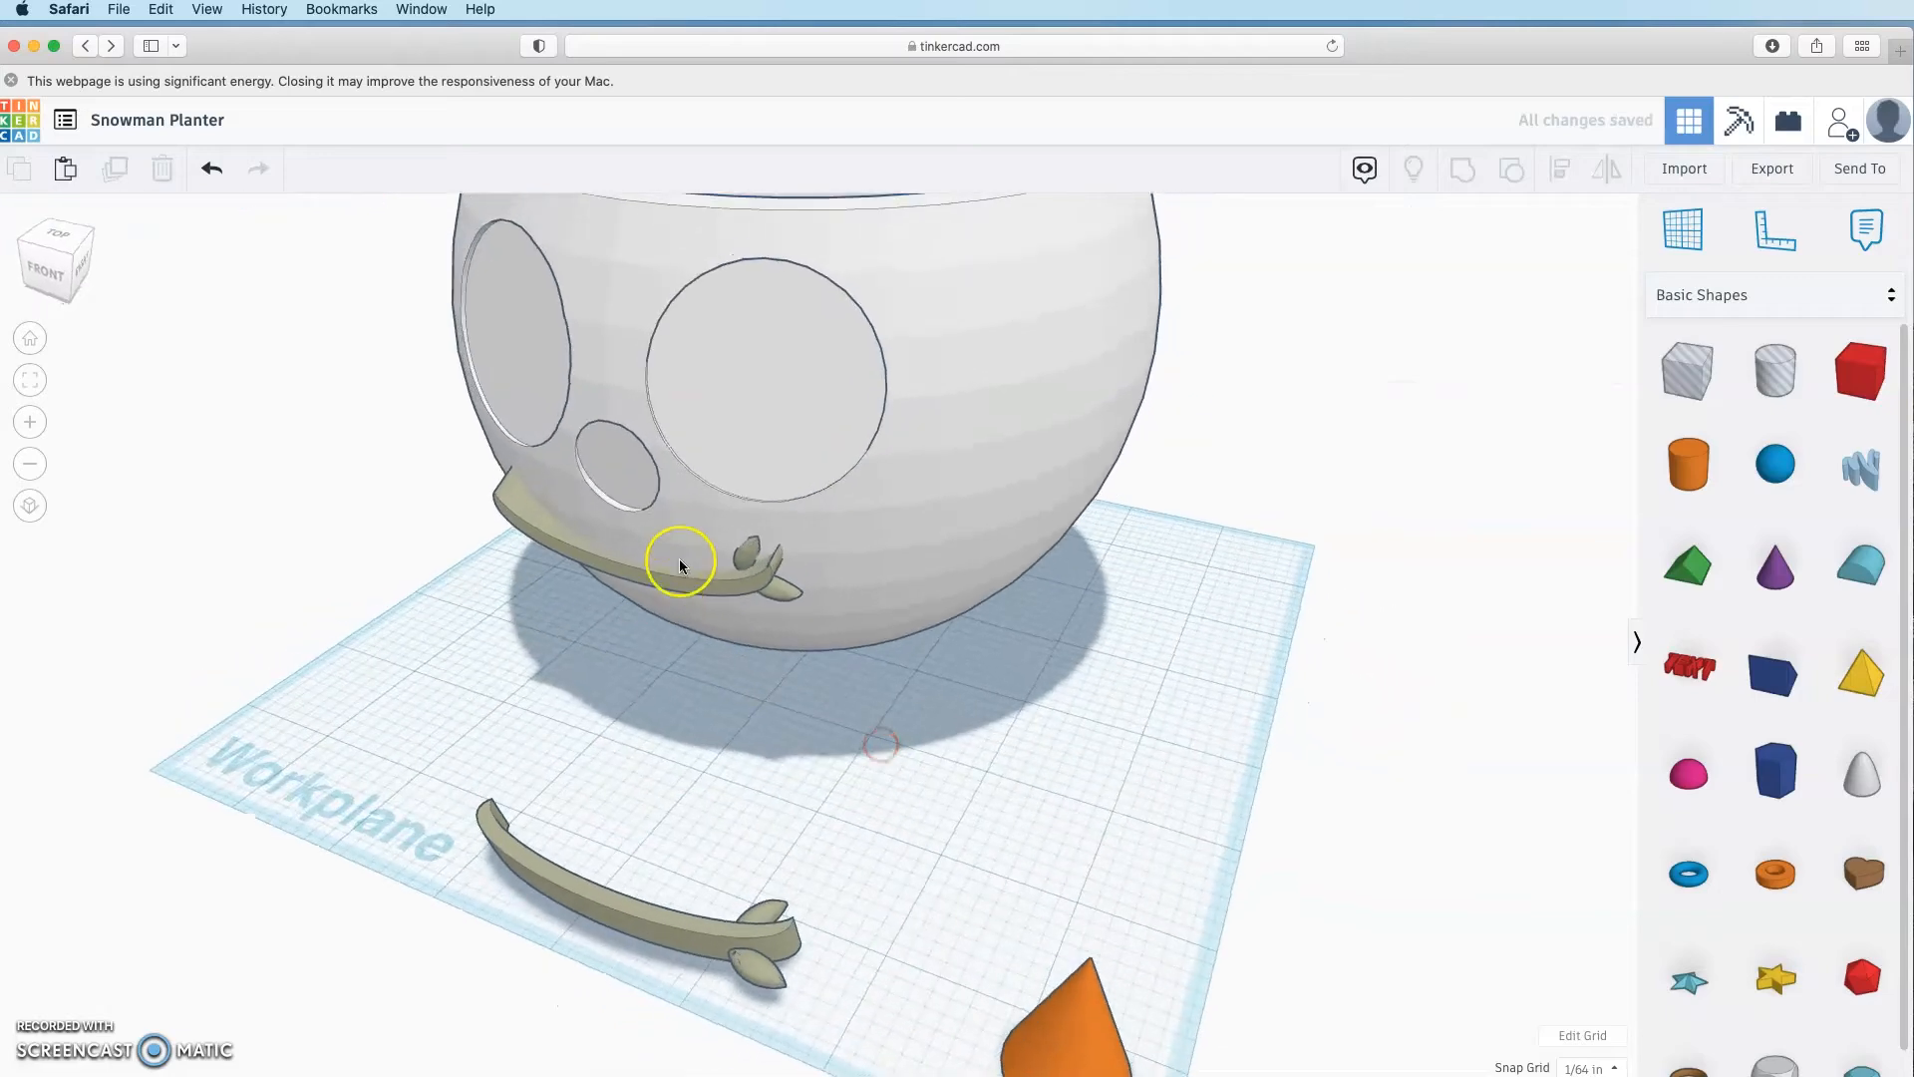
Step: Turn the smile on the snowman into a hole and group it with the bowl
left_click(680, 565)
left_click(1553, 302)
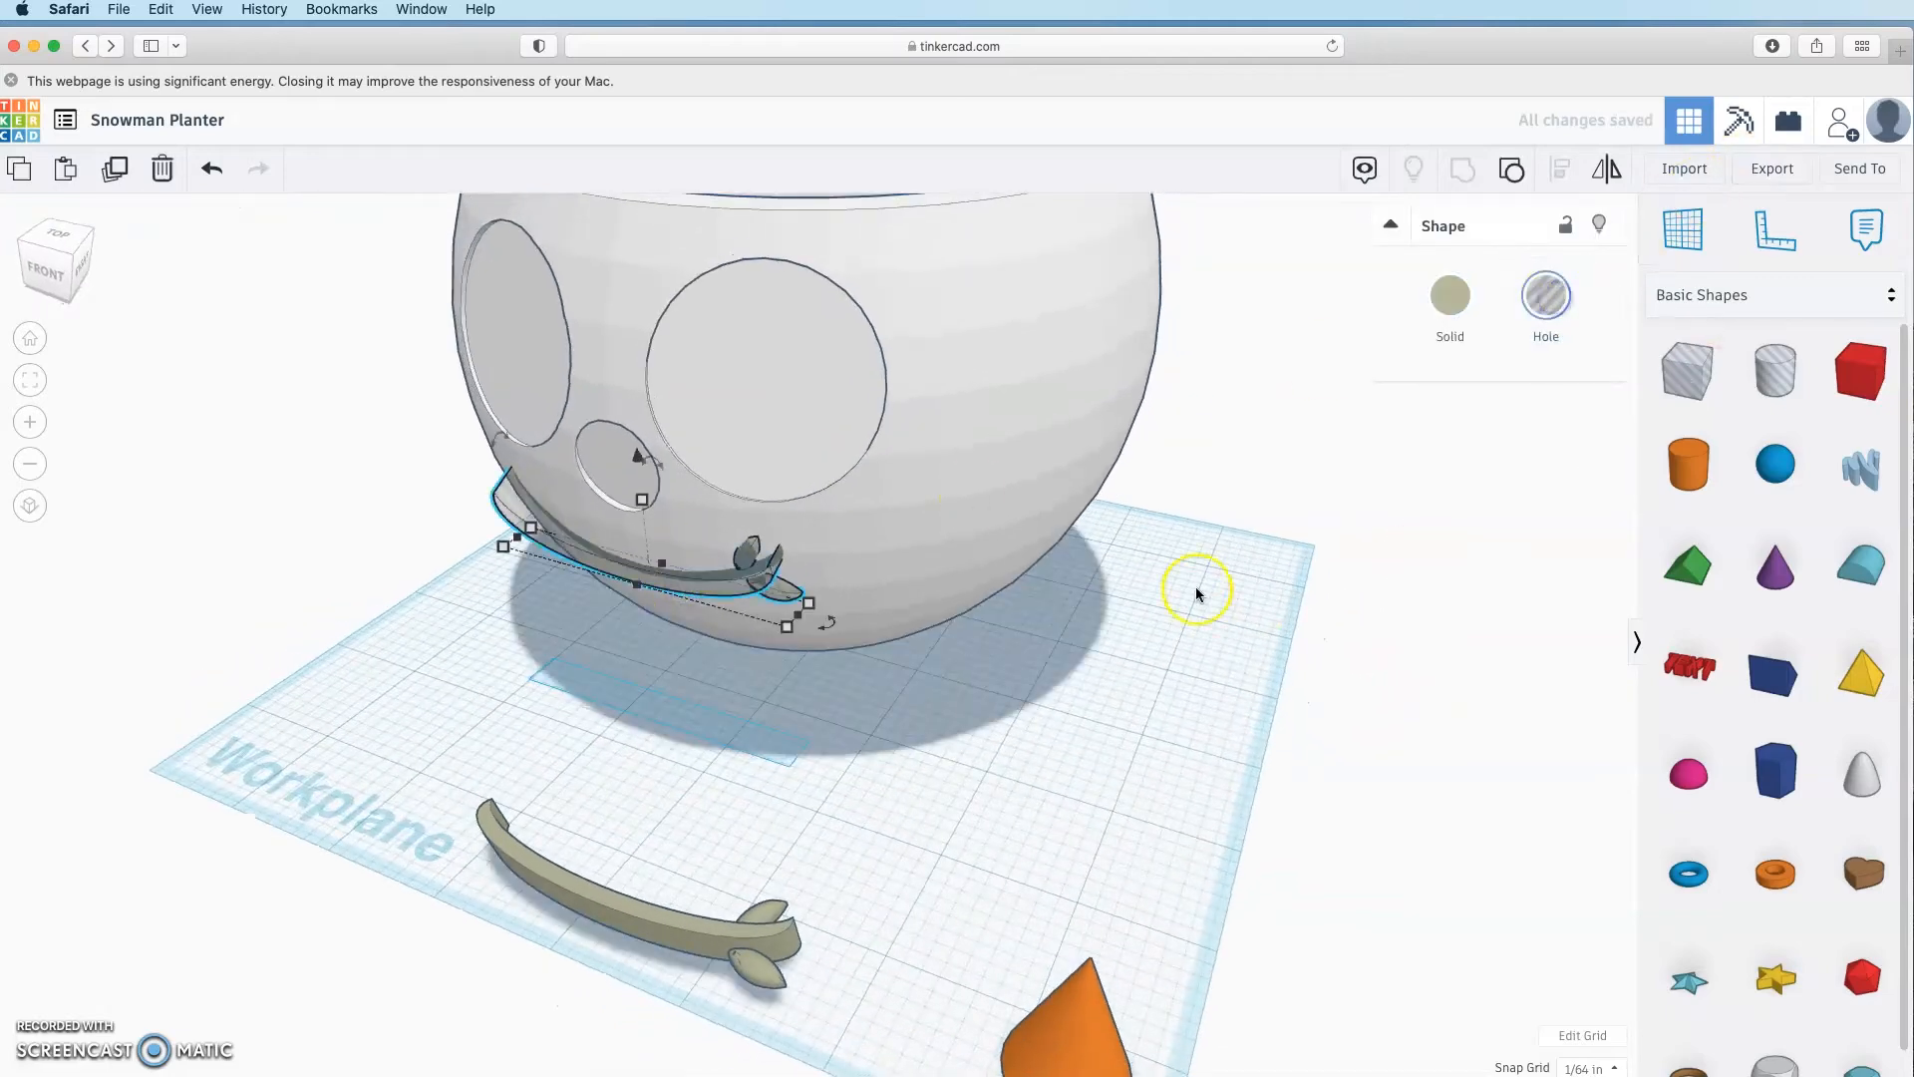
left_click(1002, 453, "shift")
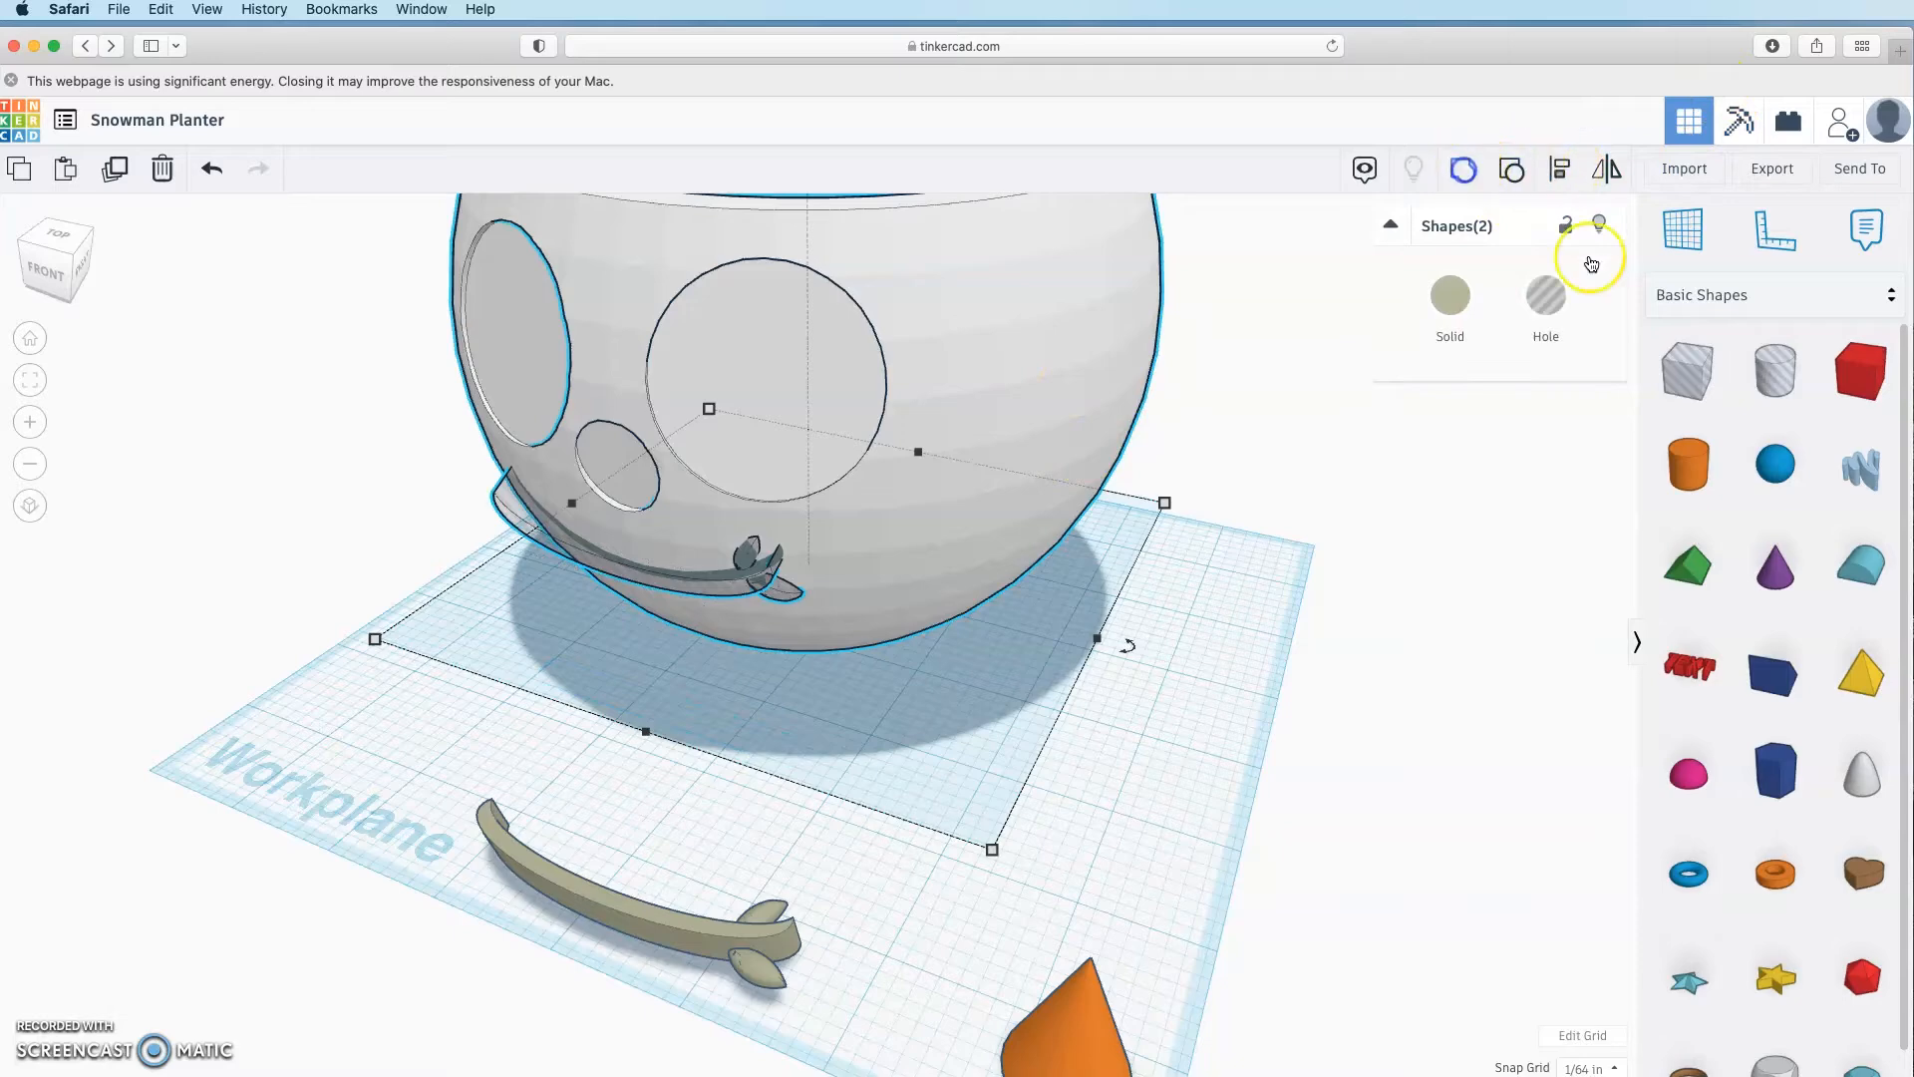
left_click(1013, 777)
right_click_drag(1047, 787, 1157, 689)
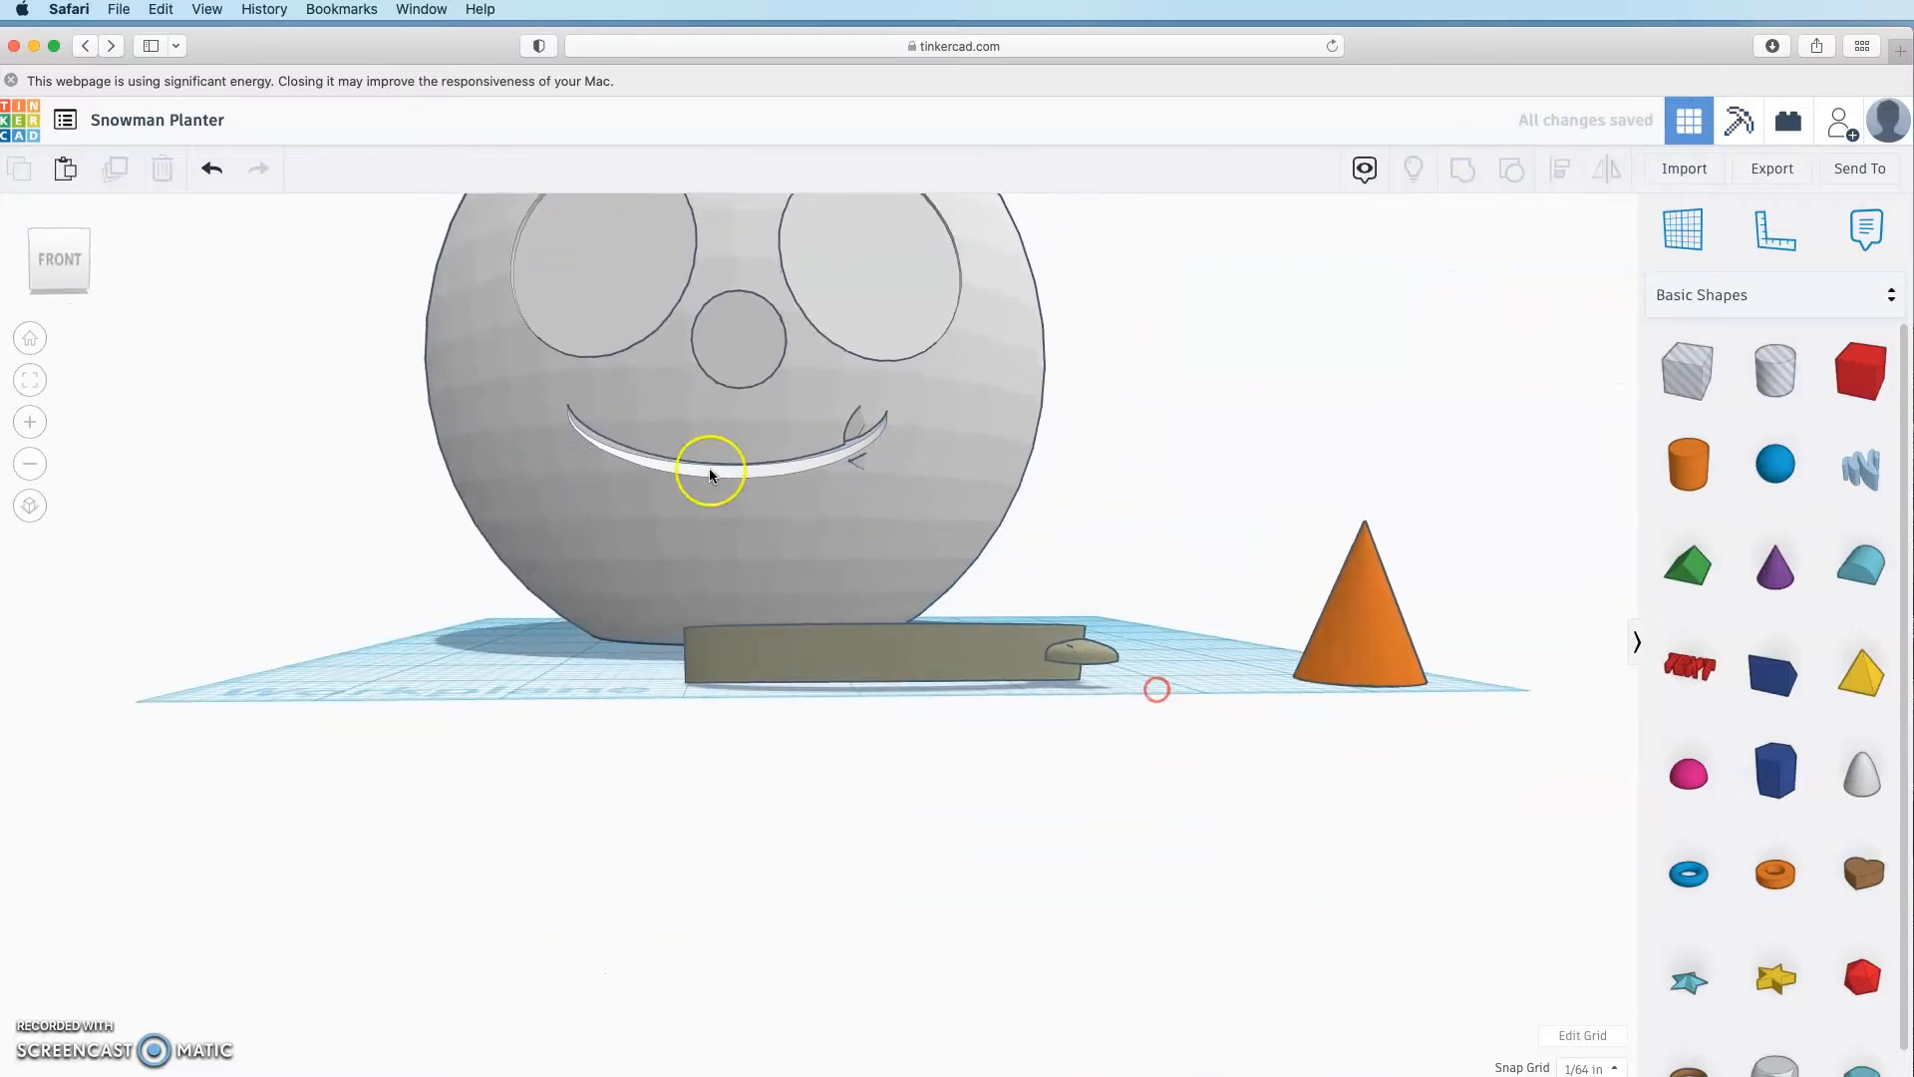
Step: Move the spare smile band to the workplane's front right, beside the orange cone
right_click_drag(703, 481, 670, 597)
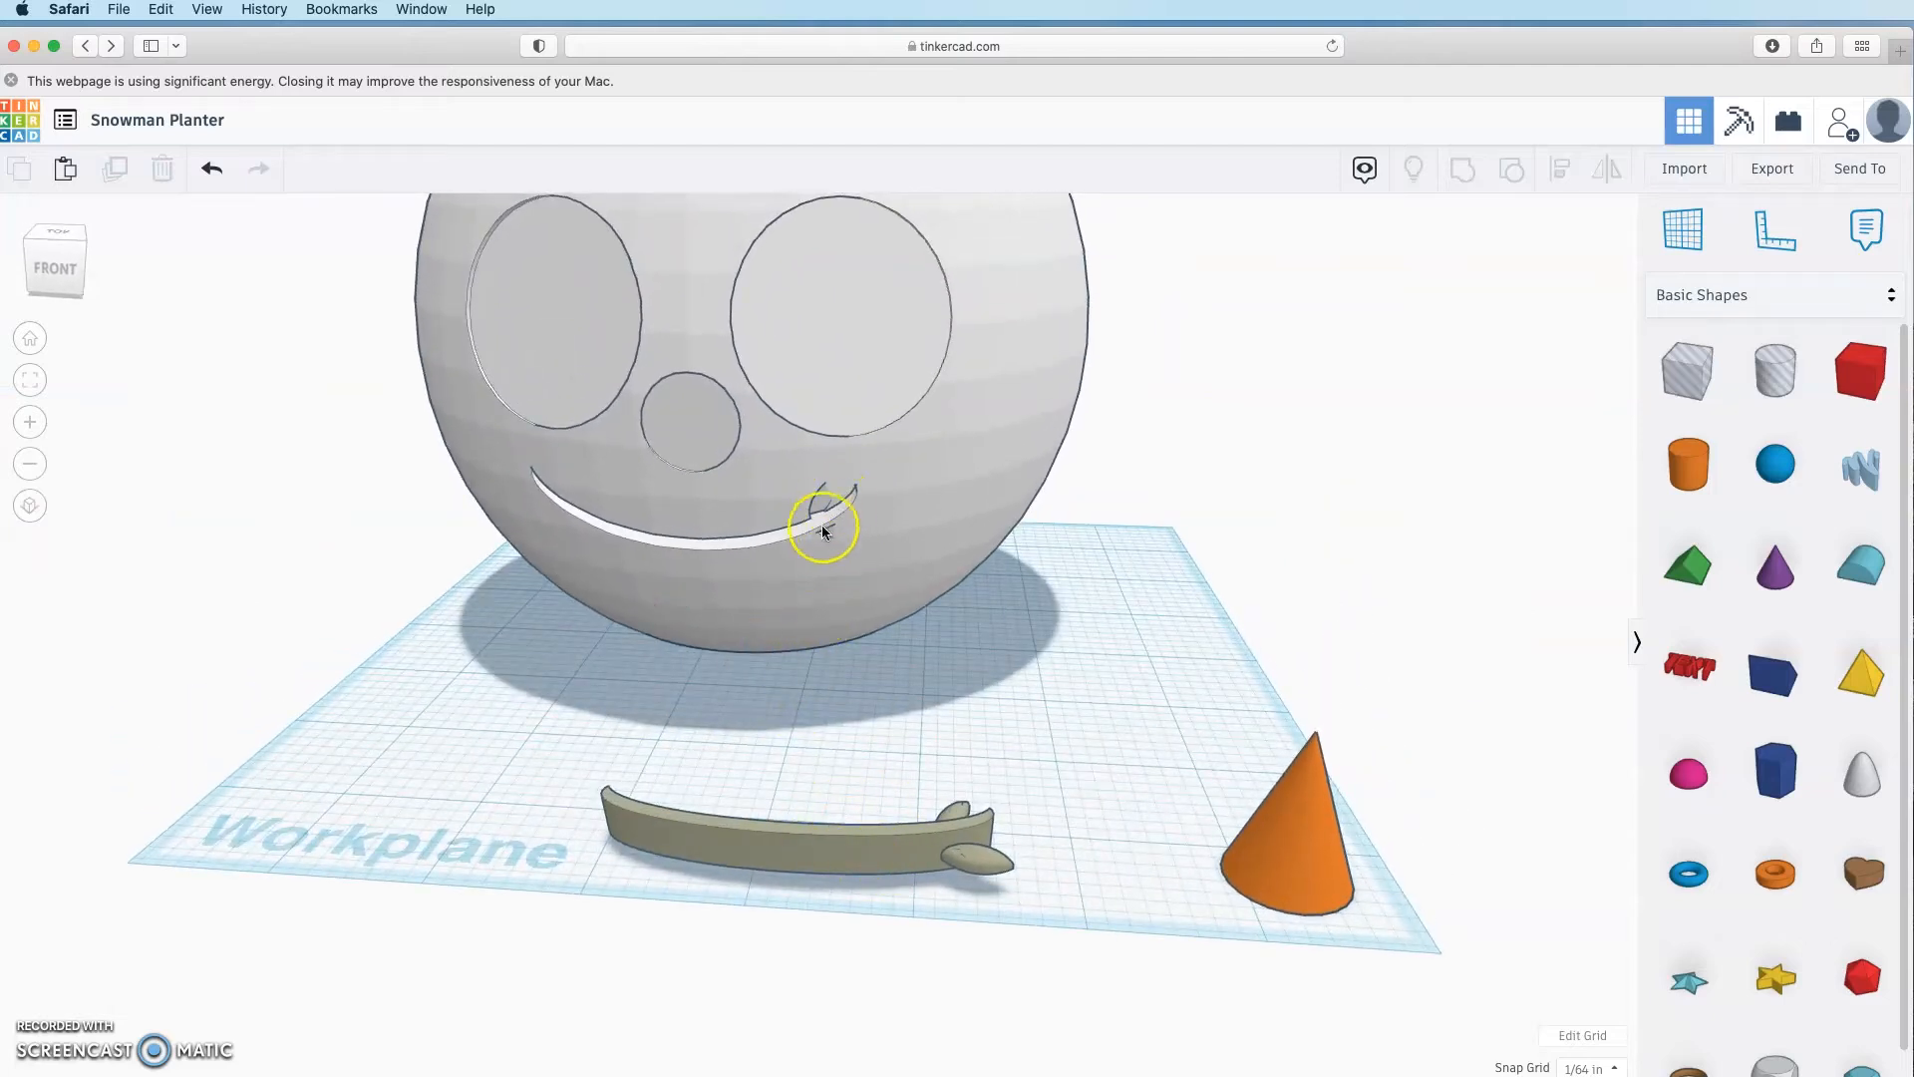
right_click_drag(823, 538, 868, 591)
left_click_drag(1087, 923, 1326, 768)
right_click_drag(872, 765, 867, 716)
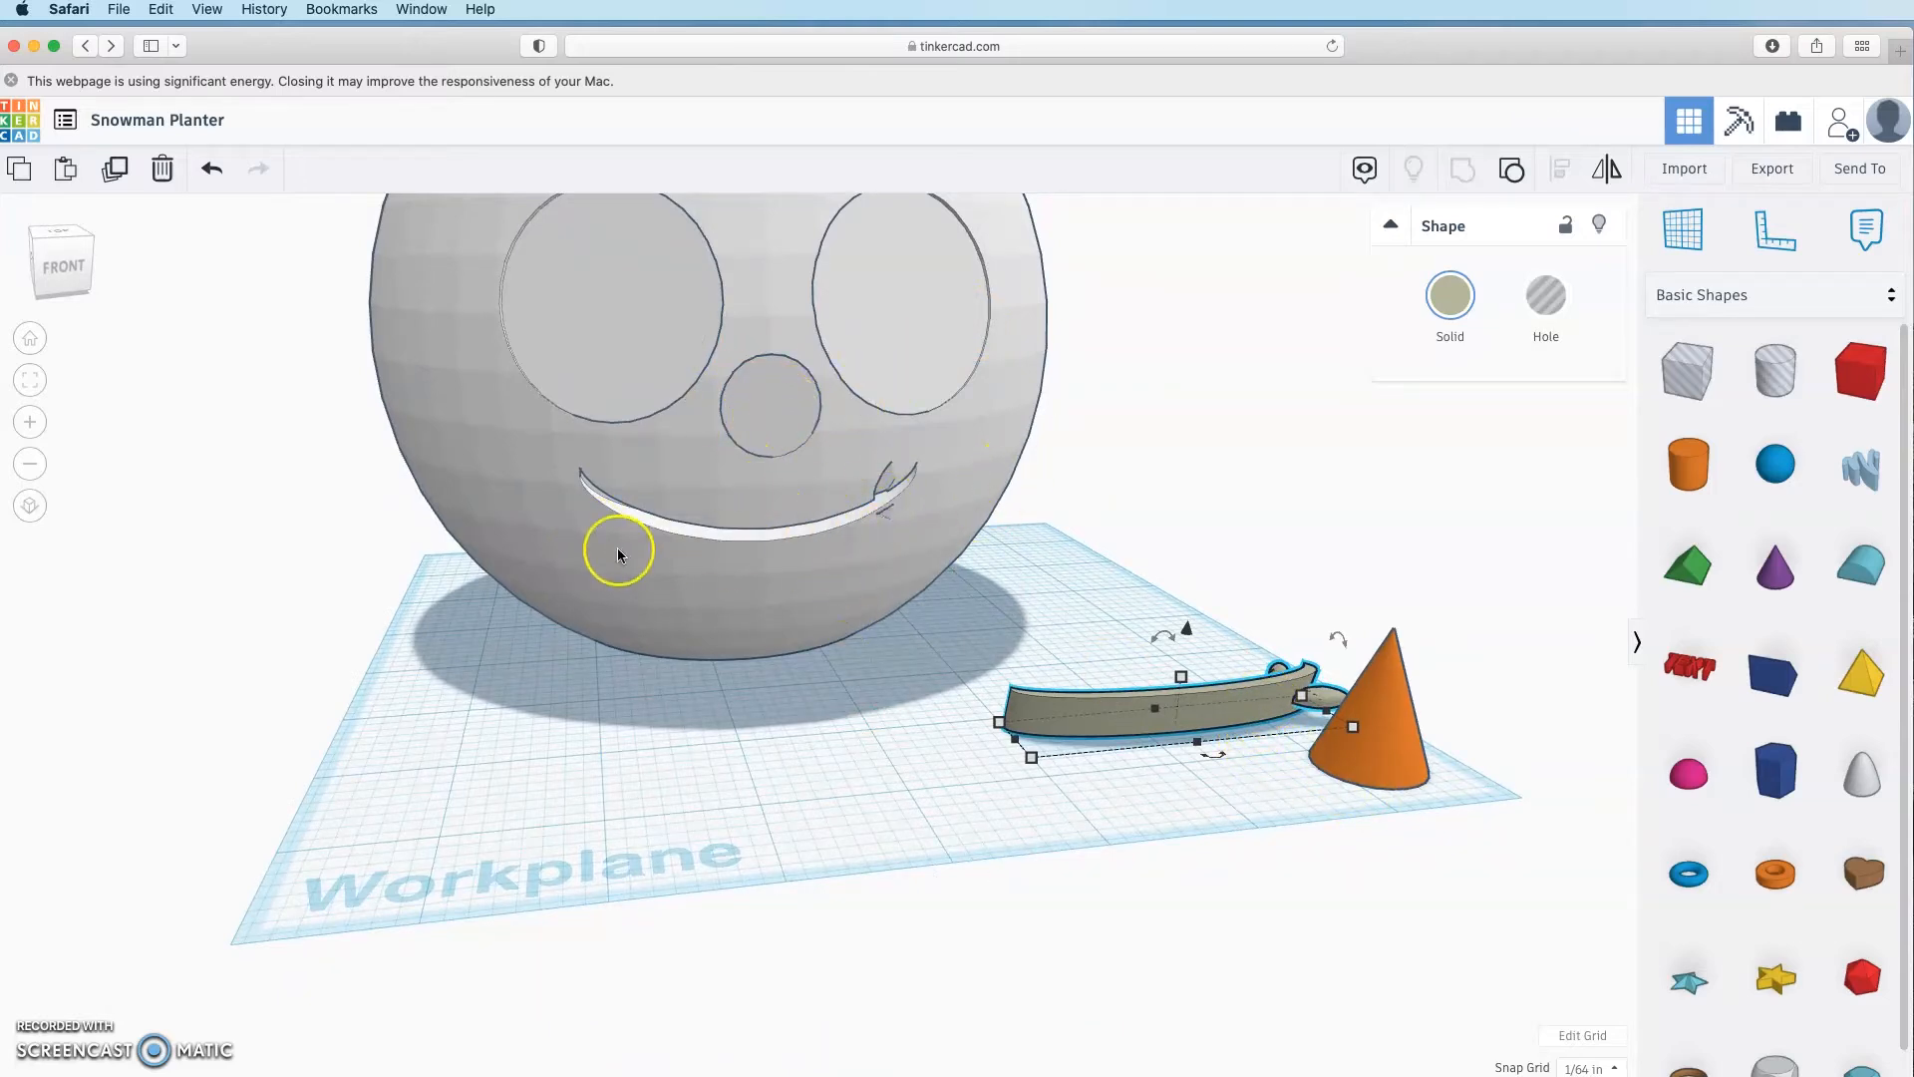
left_click(848, 789)
scroll(865, 790, "down", 3)
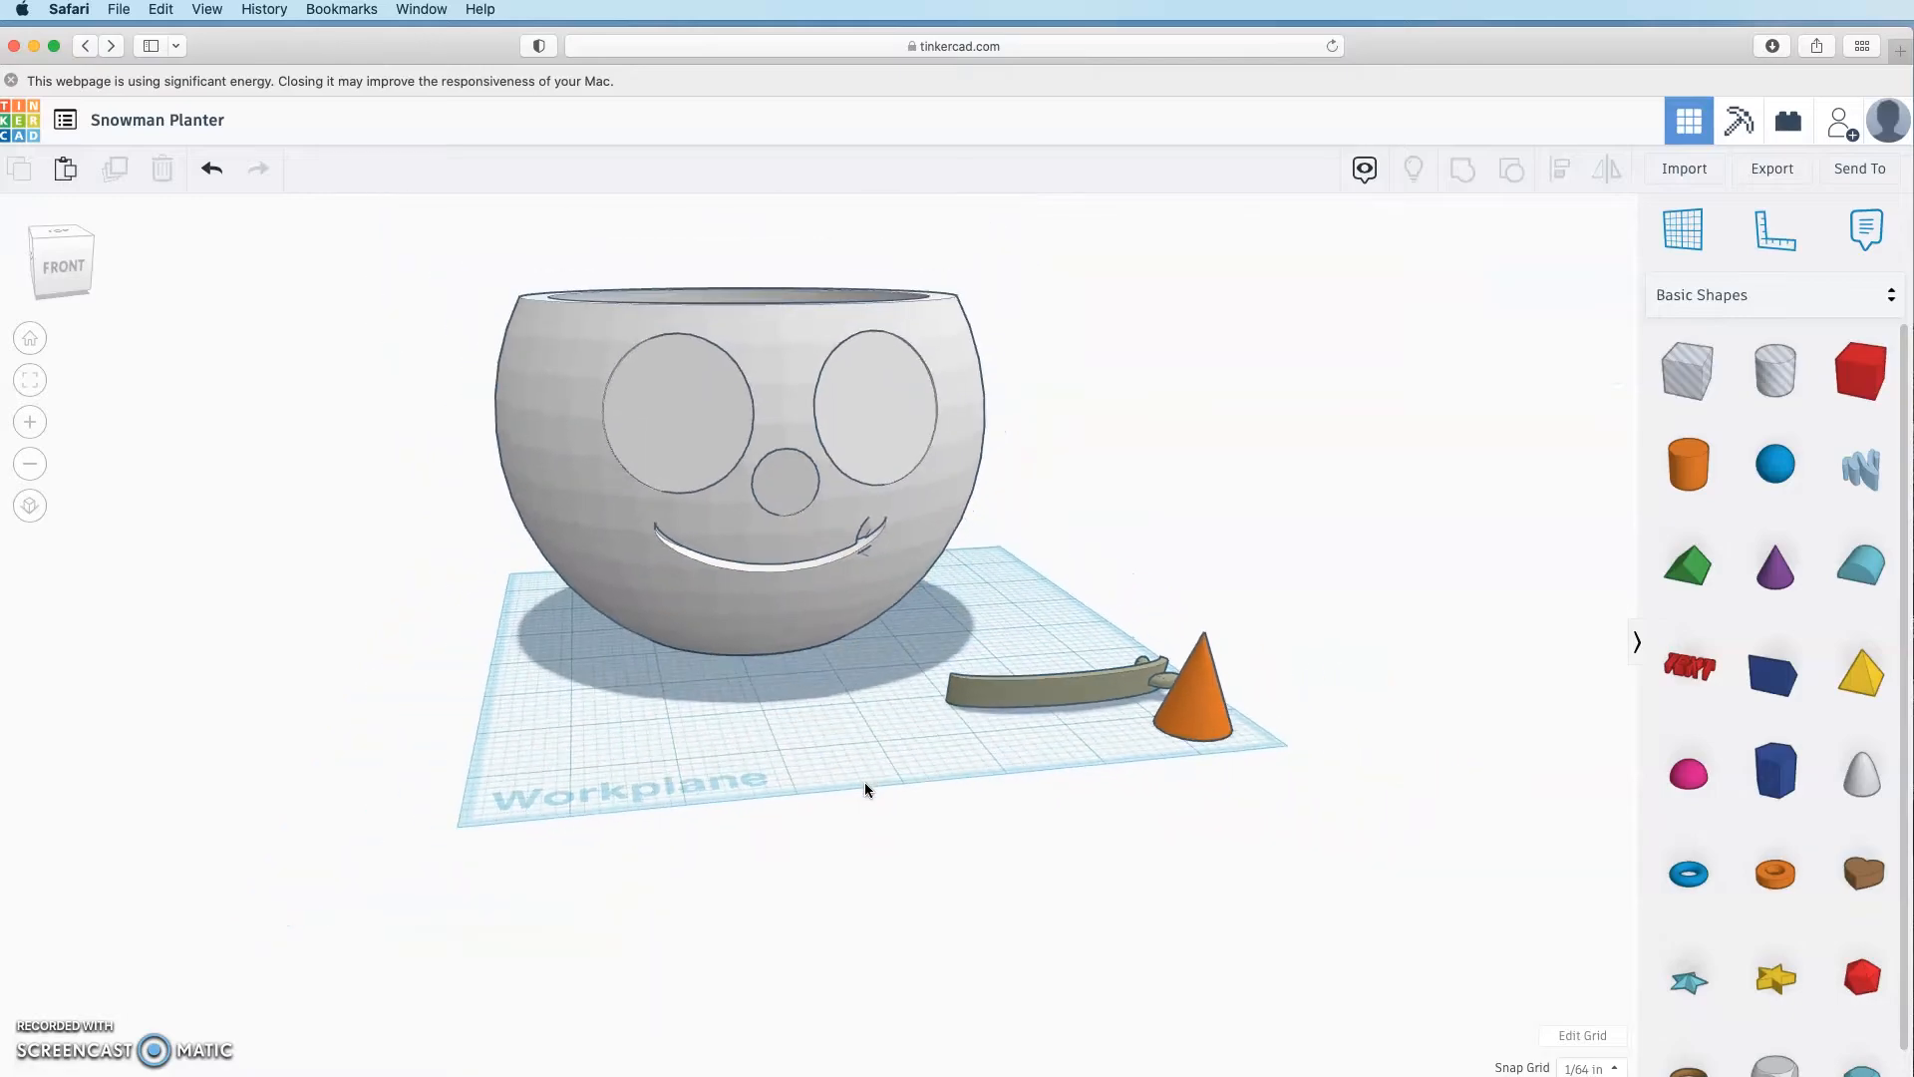
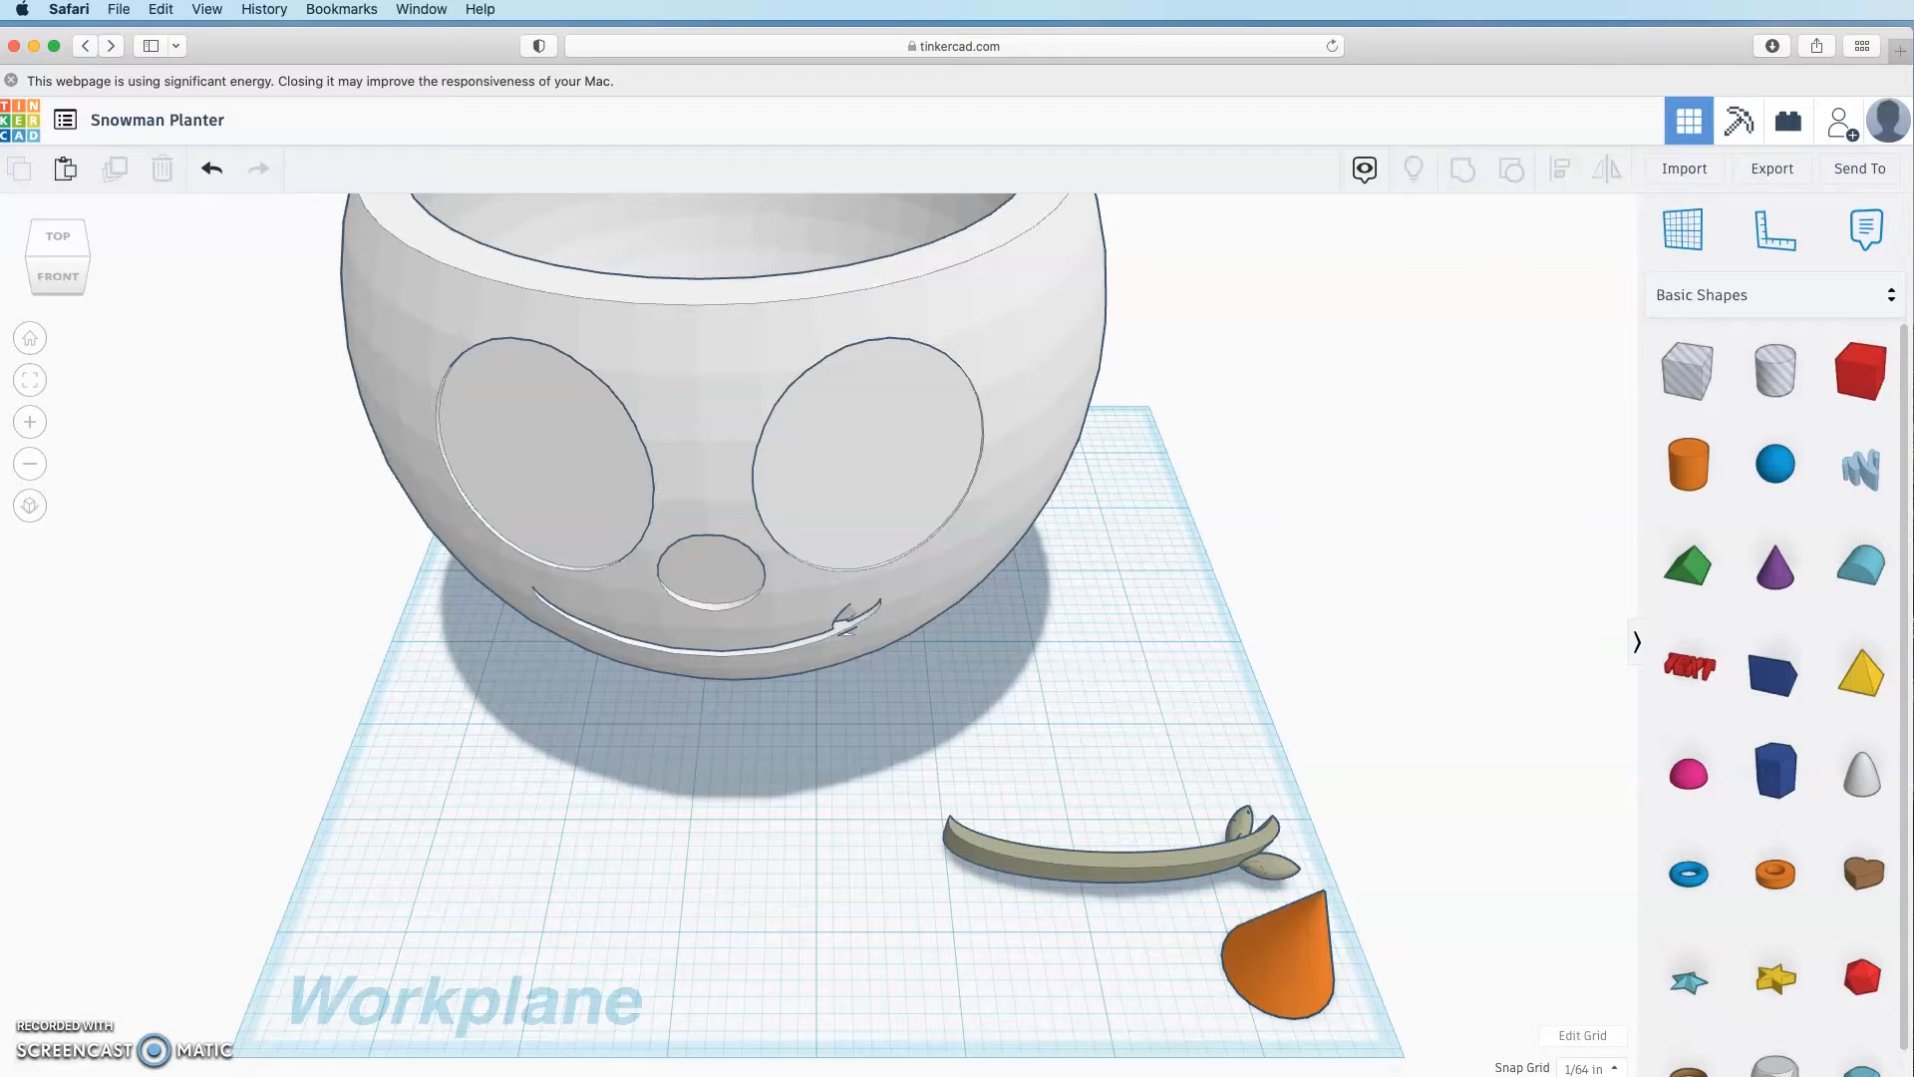
Step: Group the planter body with the face parts
left_click(1034, 349)
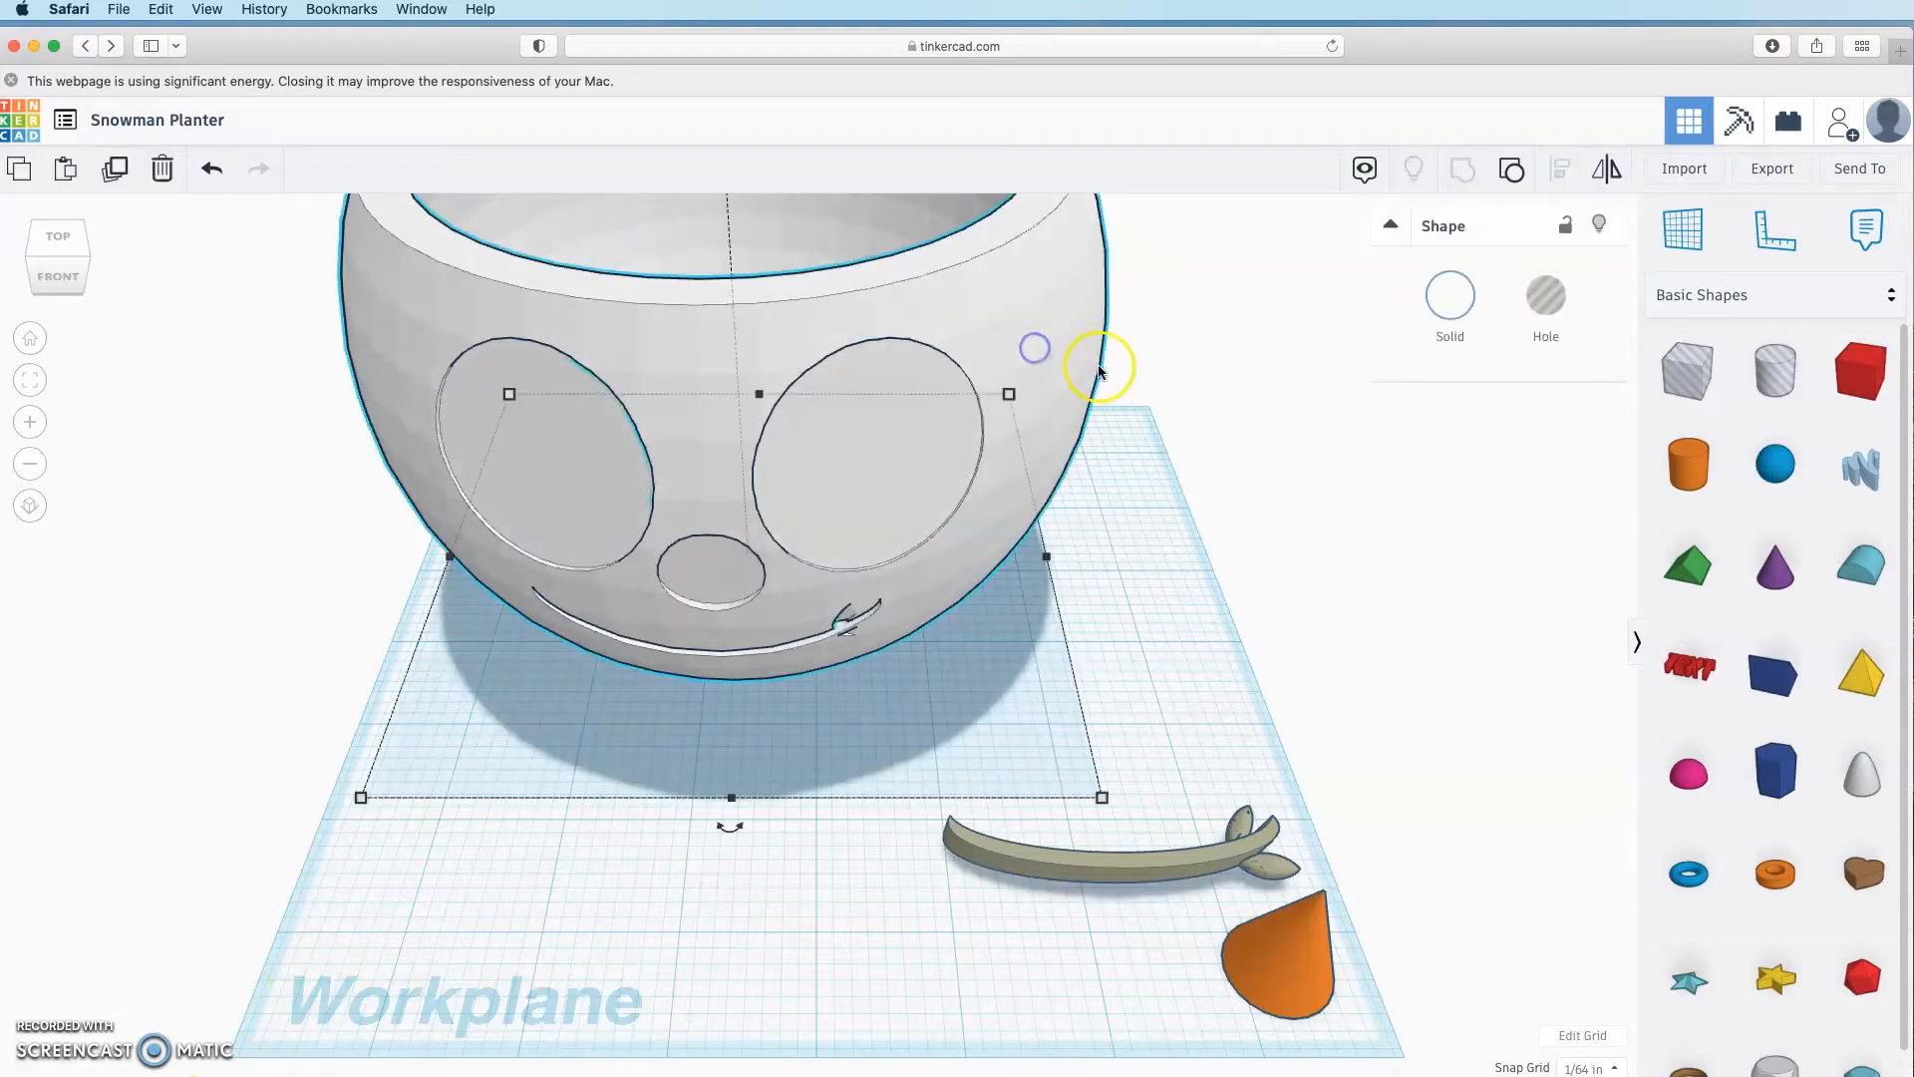
left_click(1513, 174)
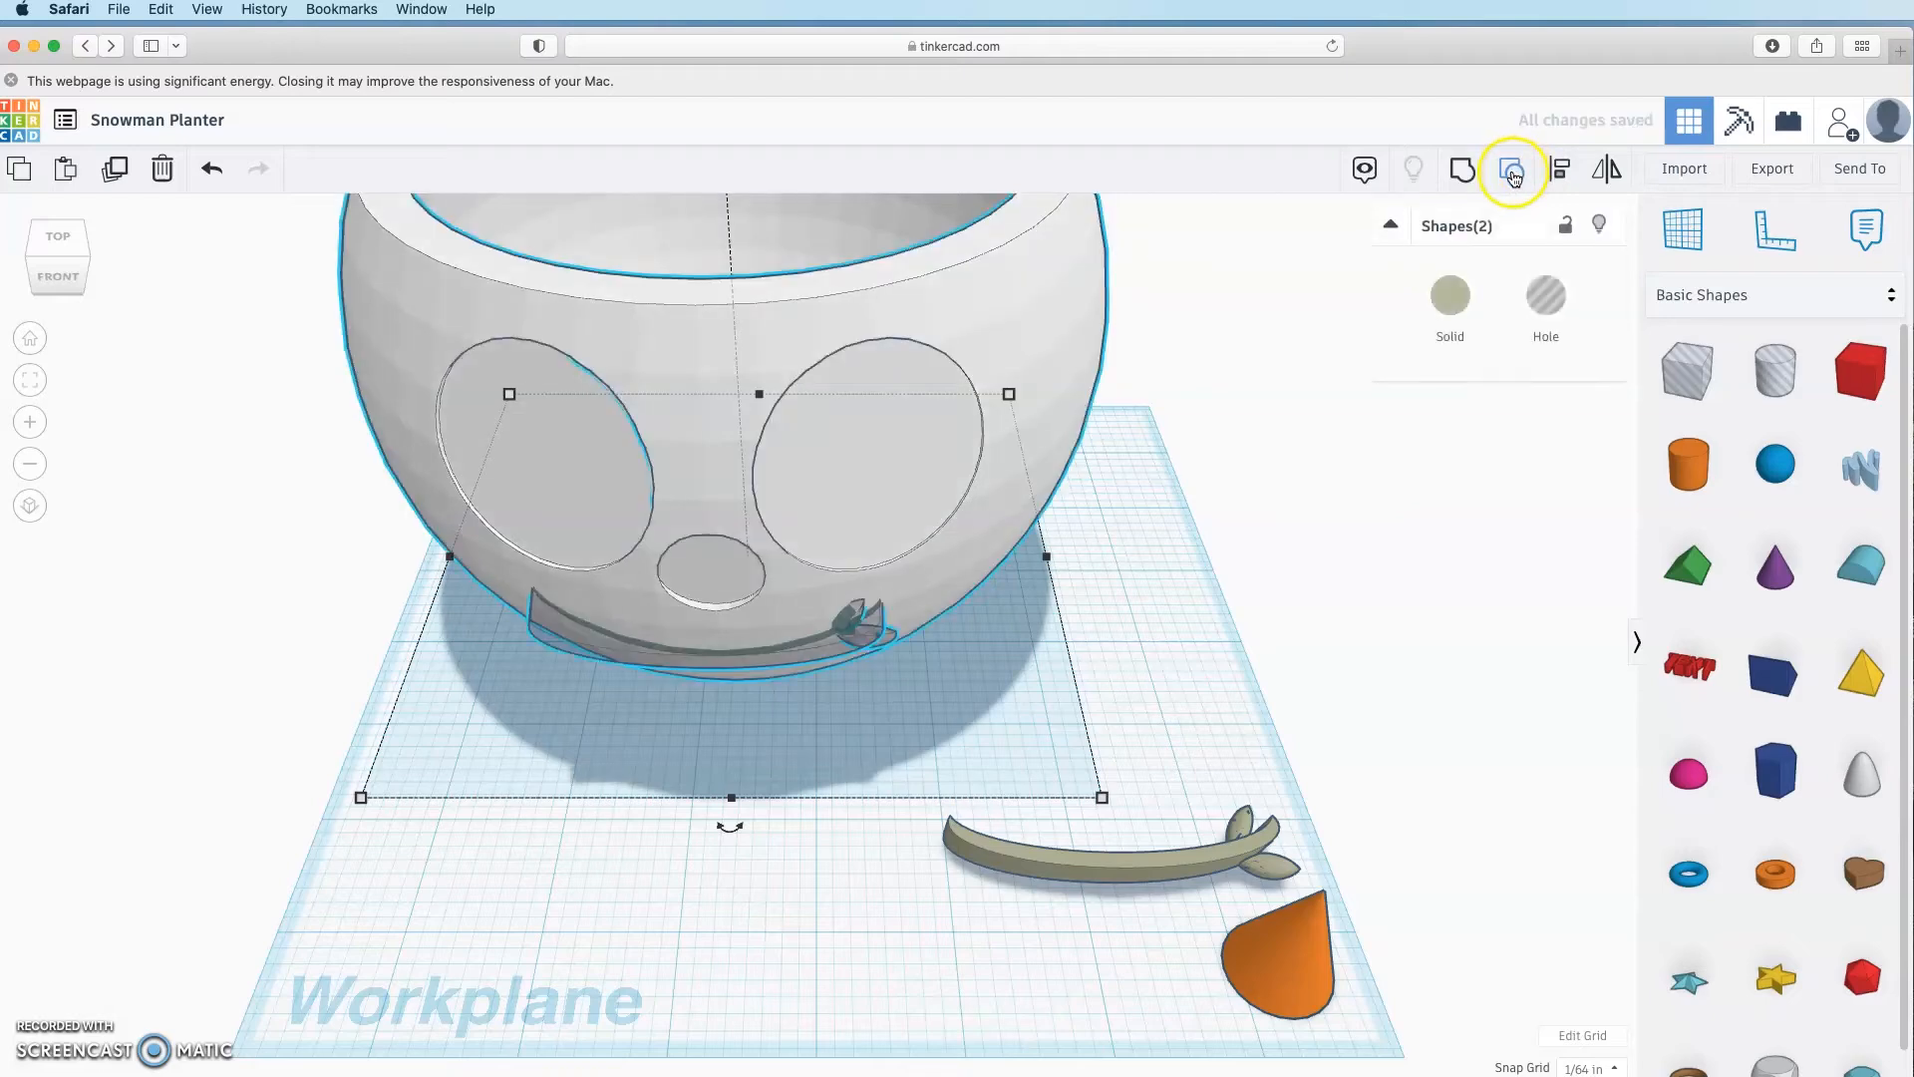
left_click(1367, 566)
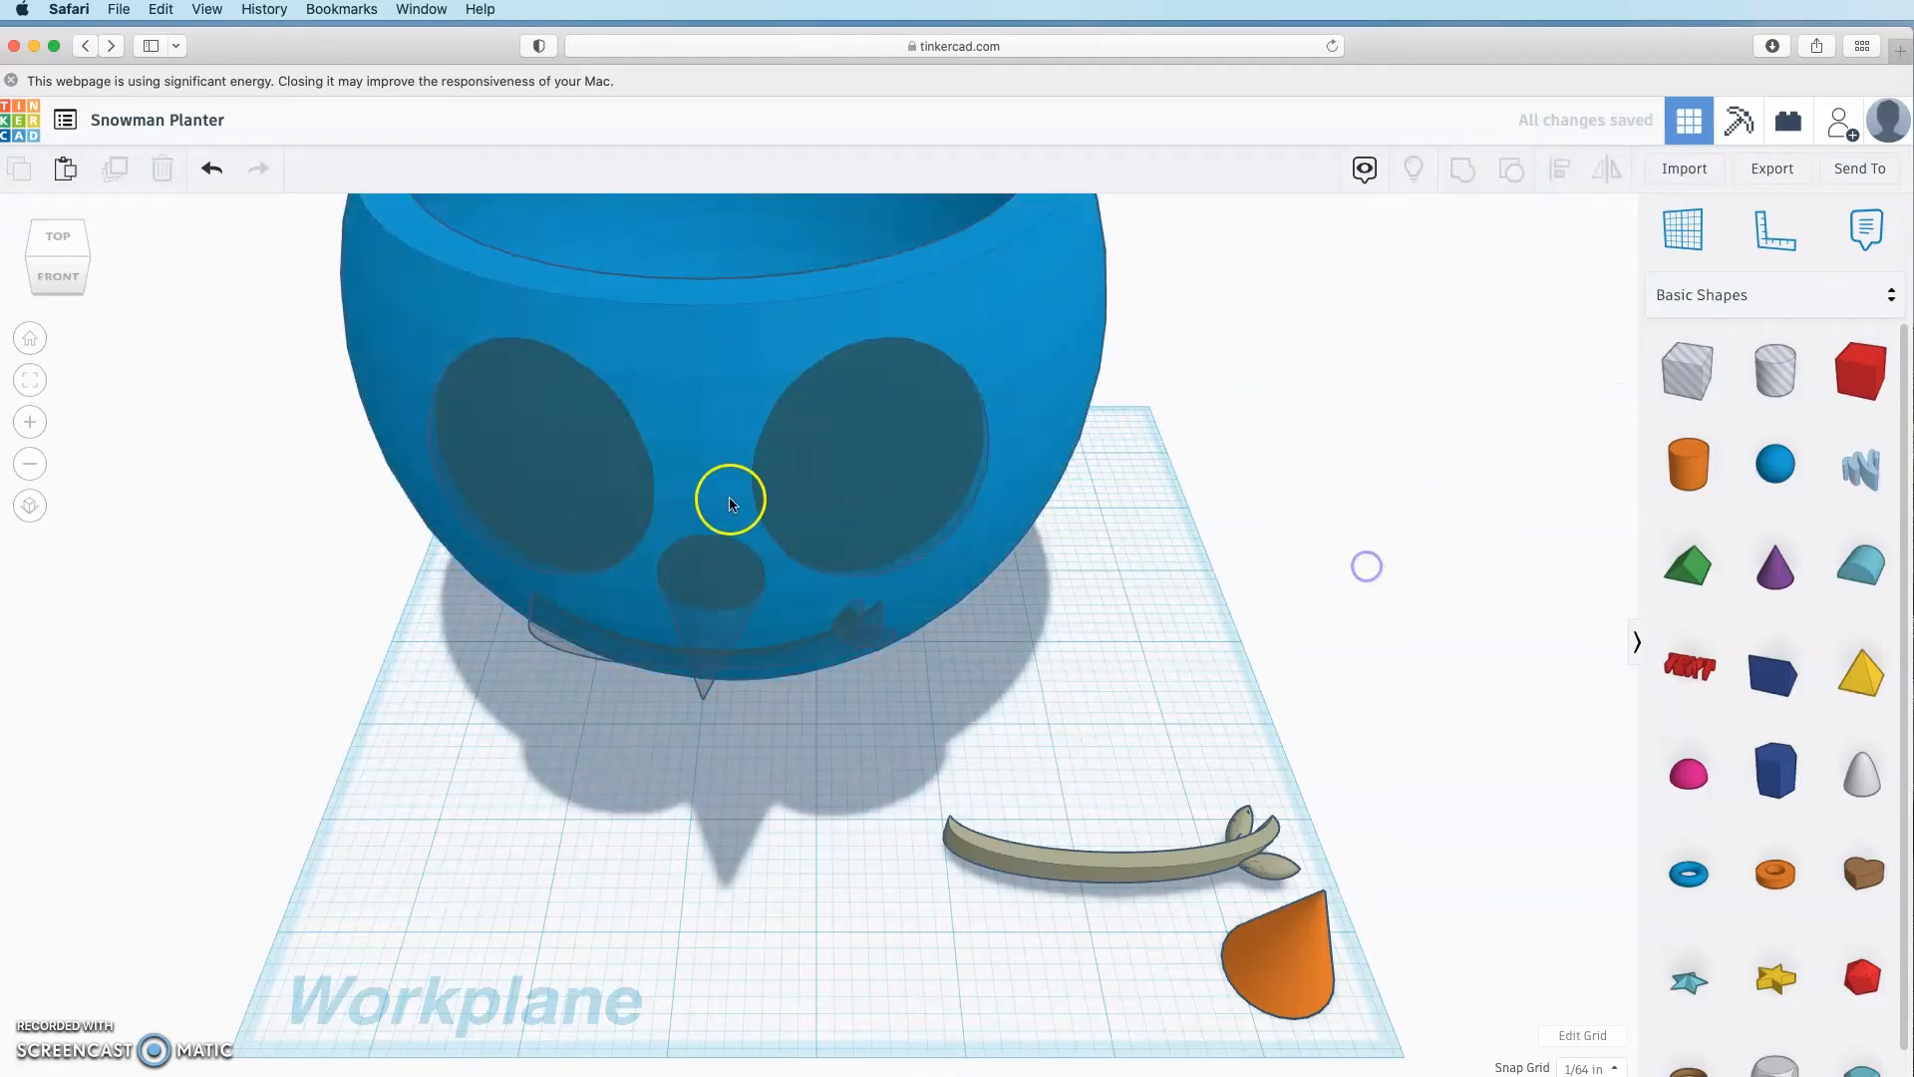
Step: Split the planter group back into its parts and check the left eye shape
left_click(846, 478)
left_click(1525, 175)
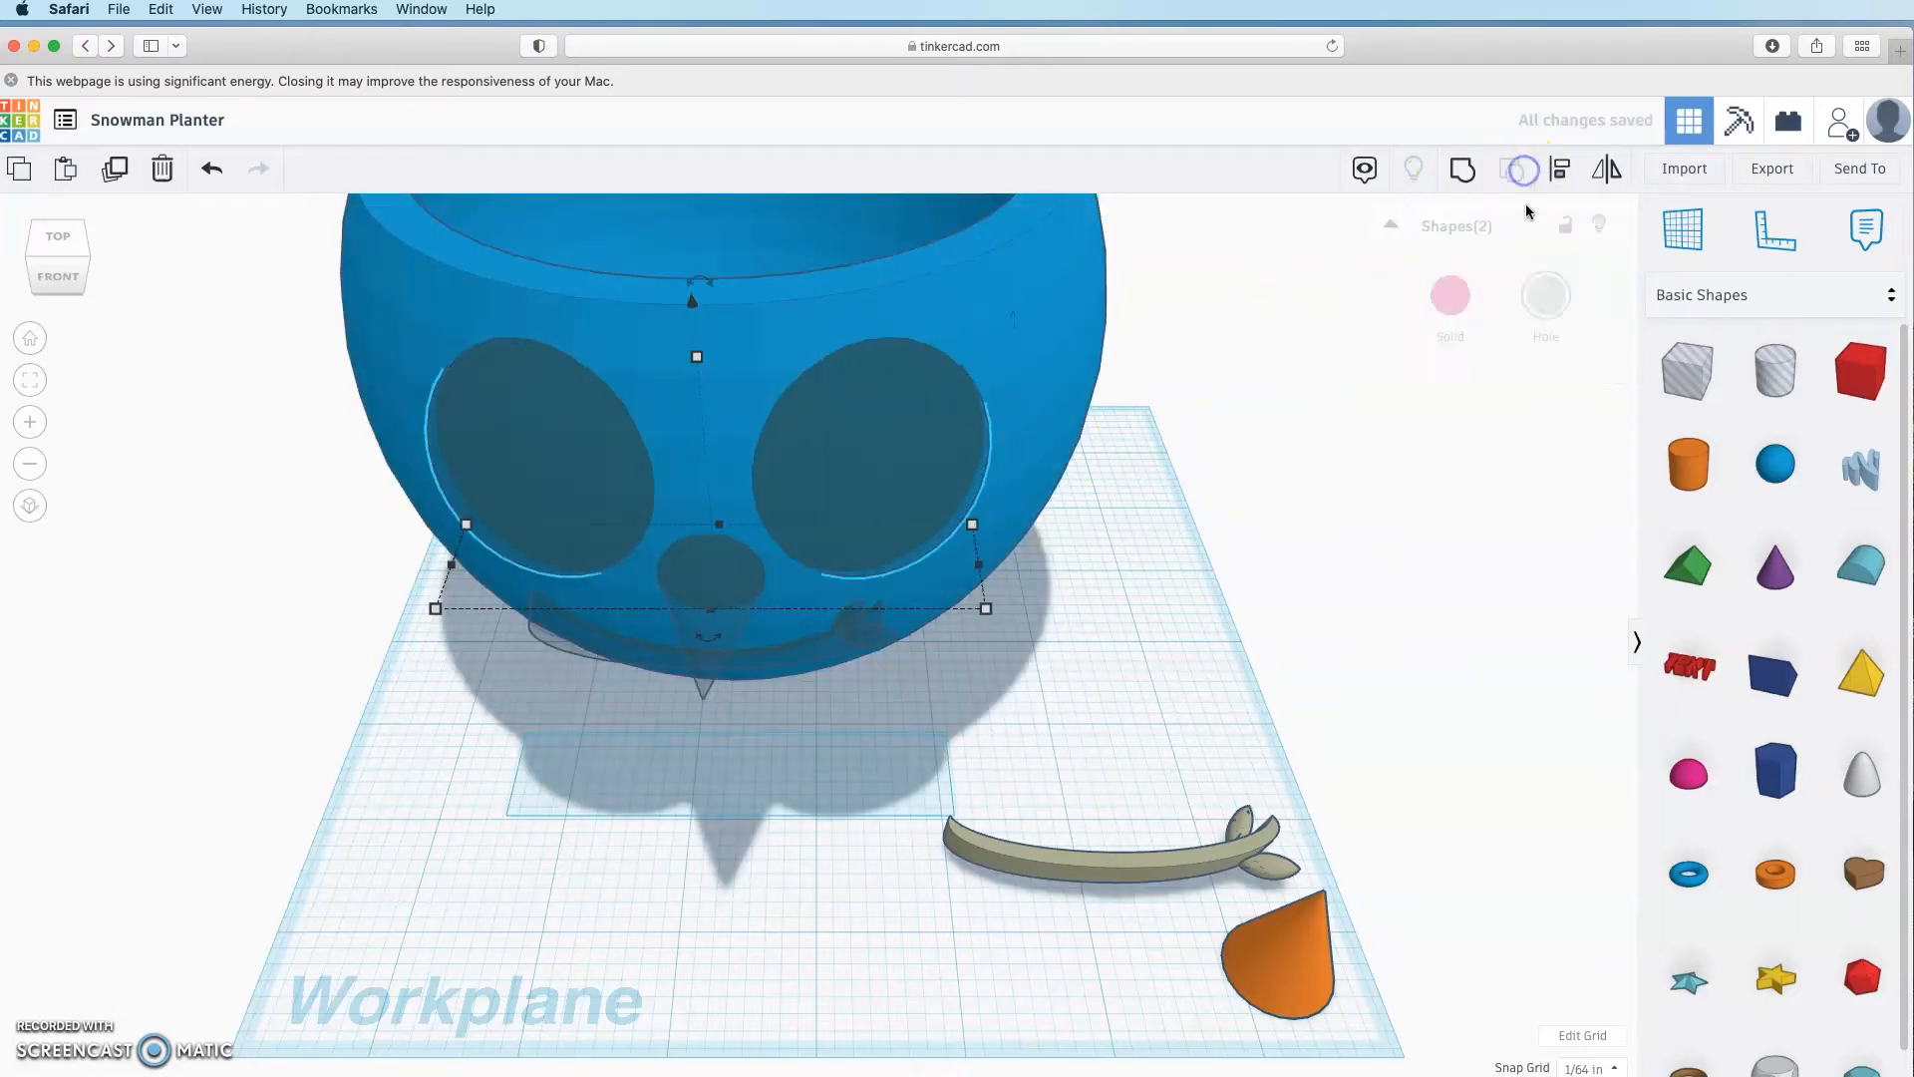
left_click(1273, 607)
left_click(527, 502)
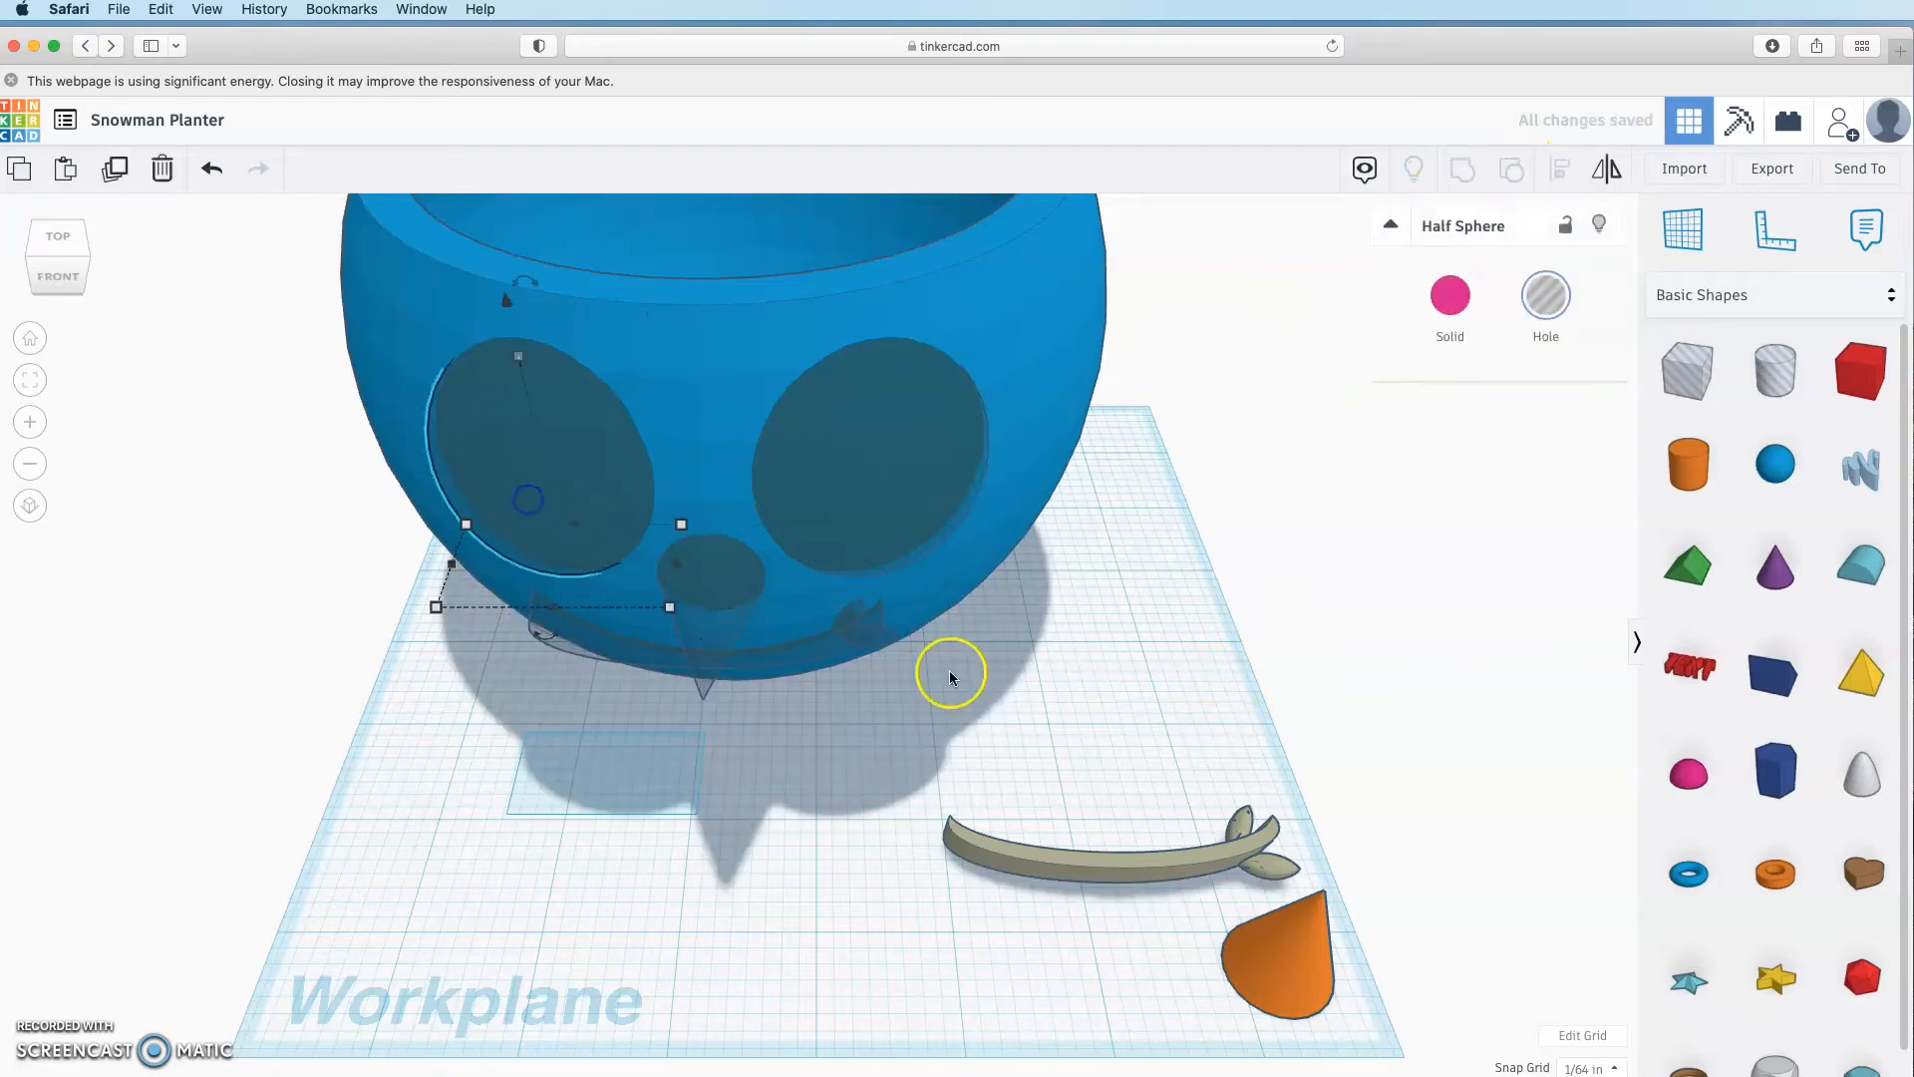
left_click(1163, 650)
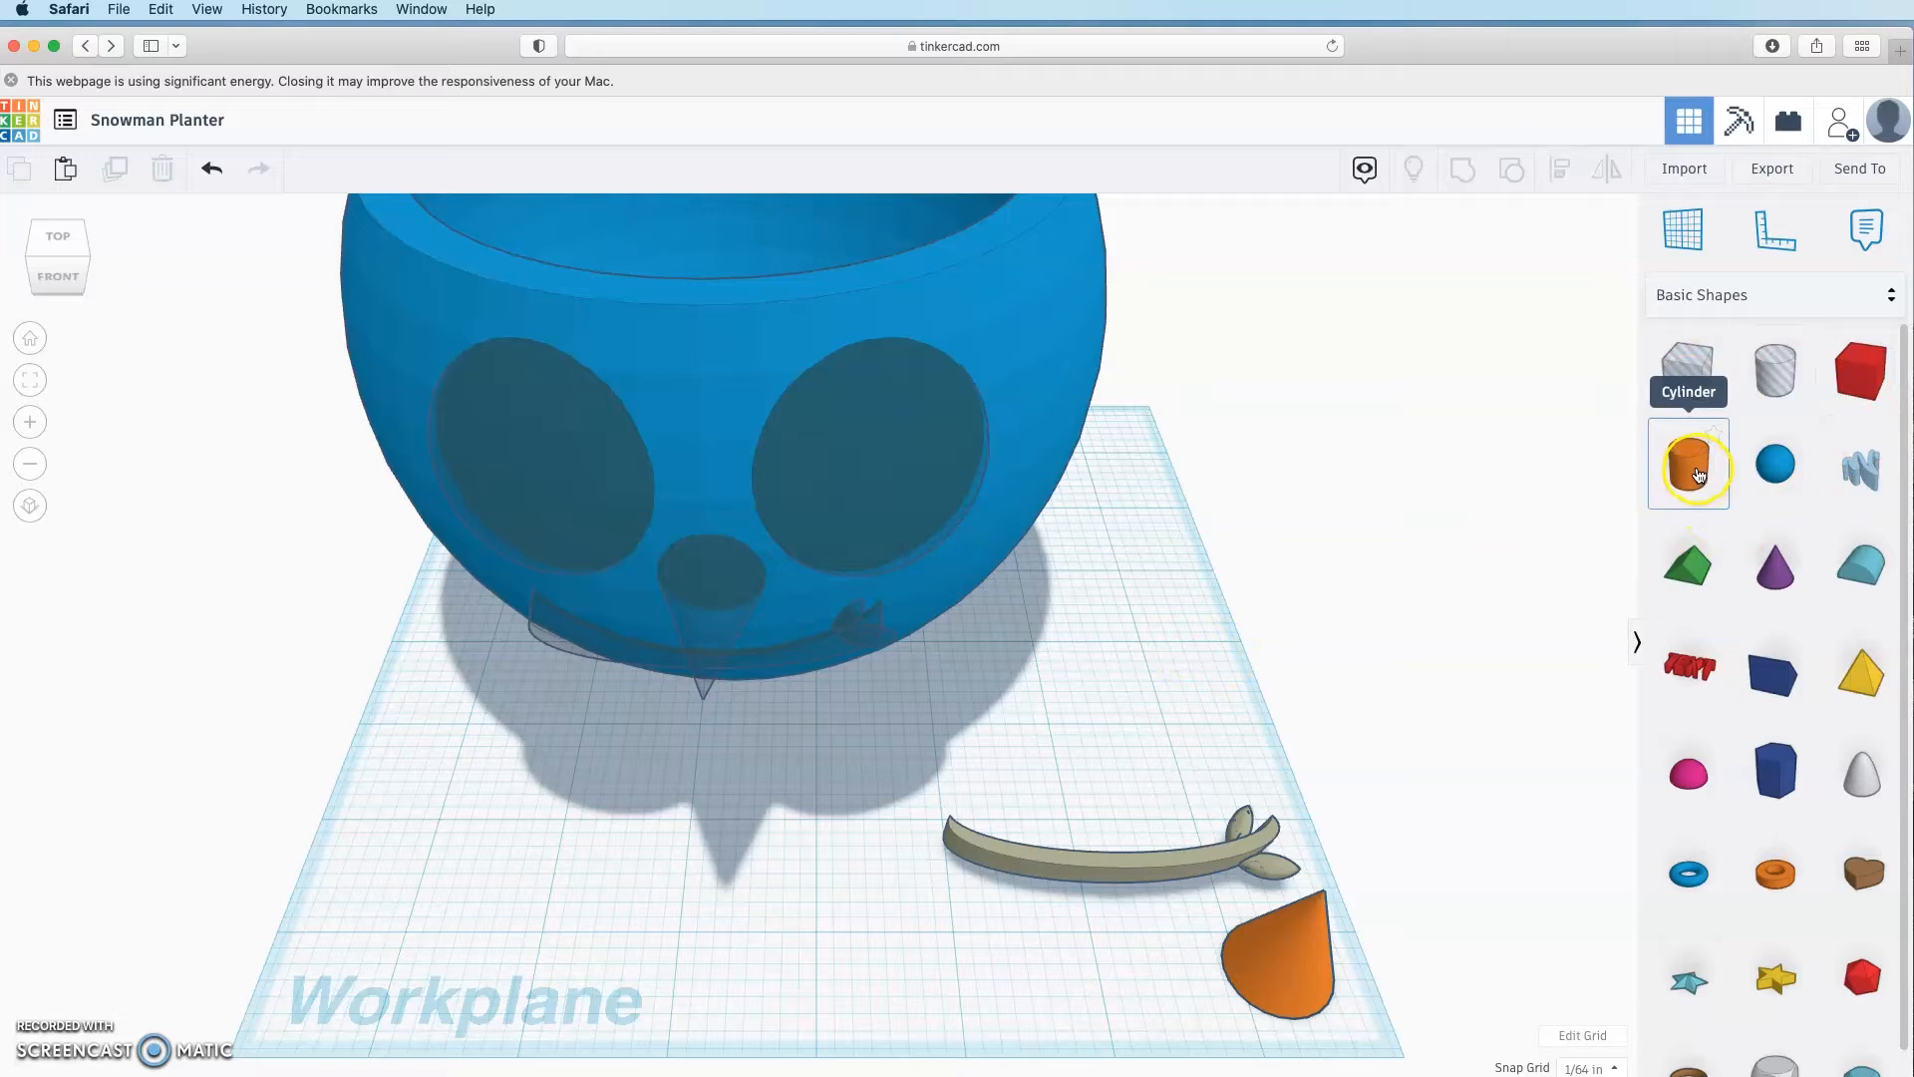
Step: Add a 64-sided orange cylinder with width 0.7 to the workplane
left_click_drag(1699, 476, 642, 881)
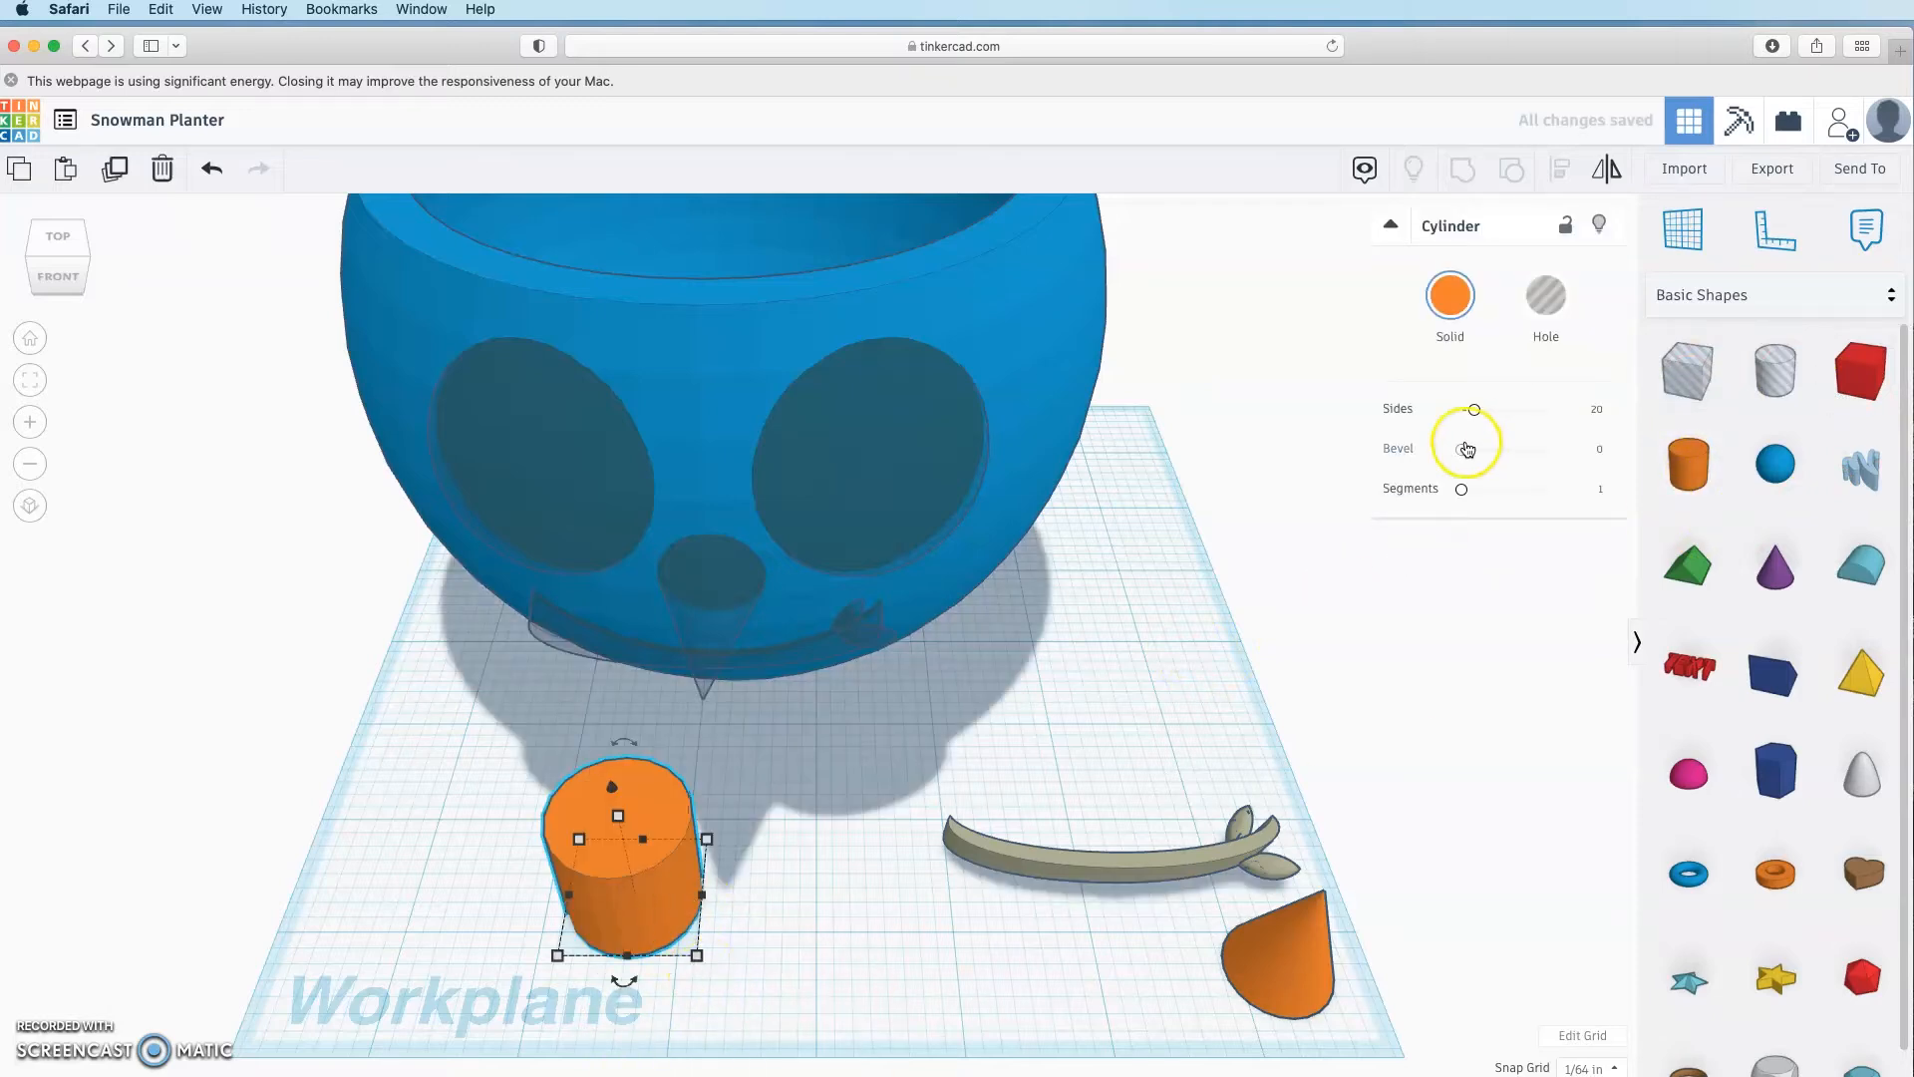
left_click_drag(1474, 409, 1790, 413)
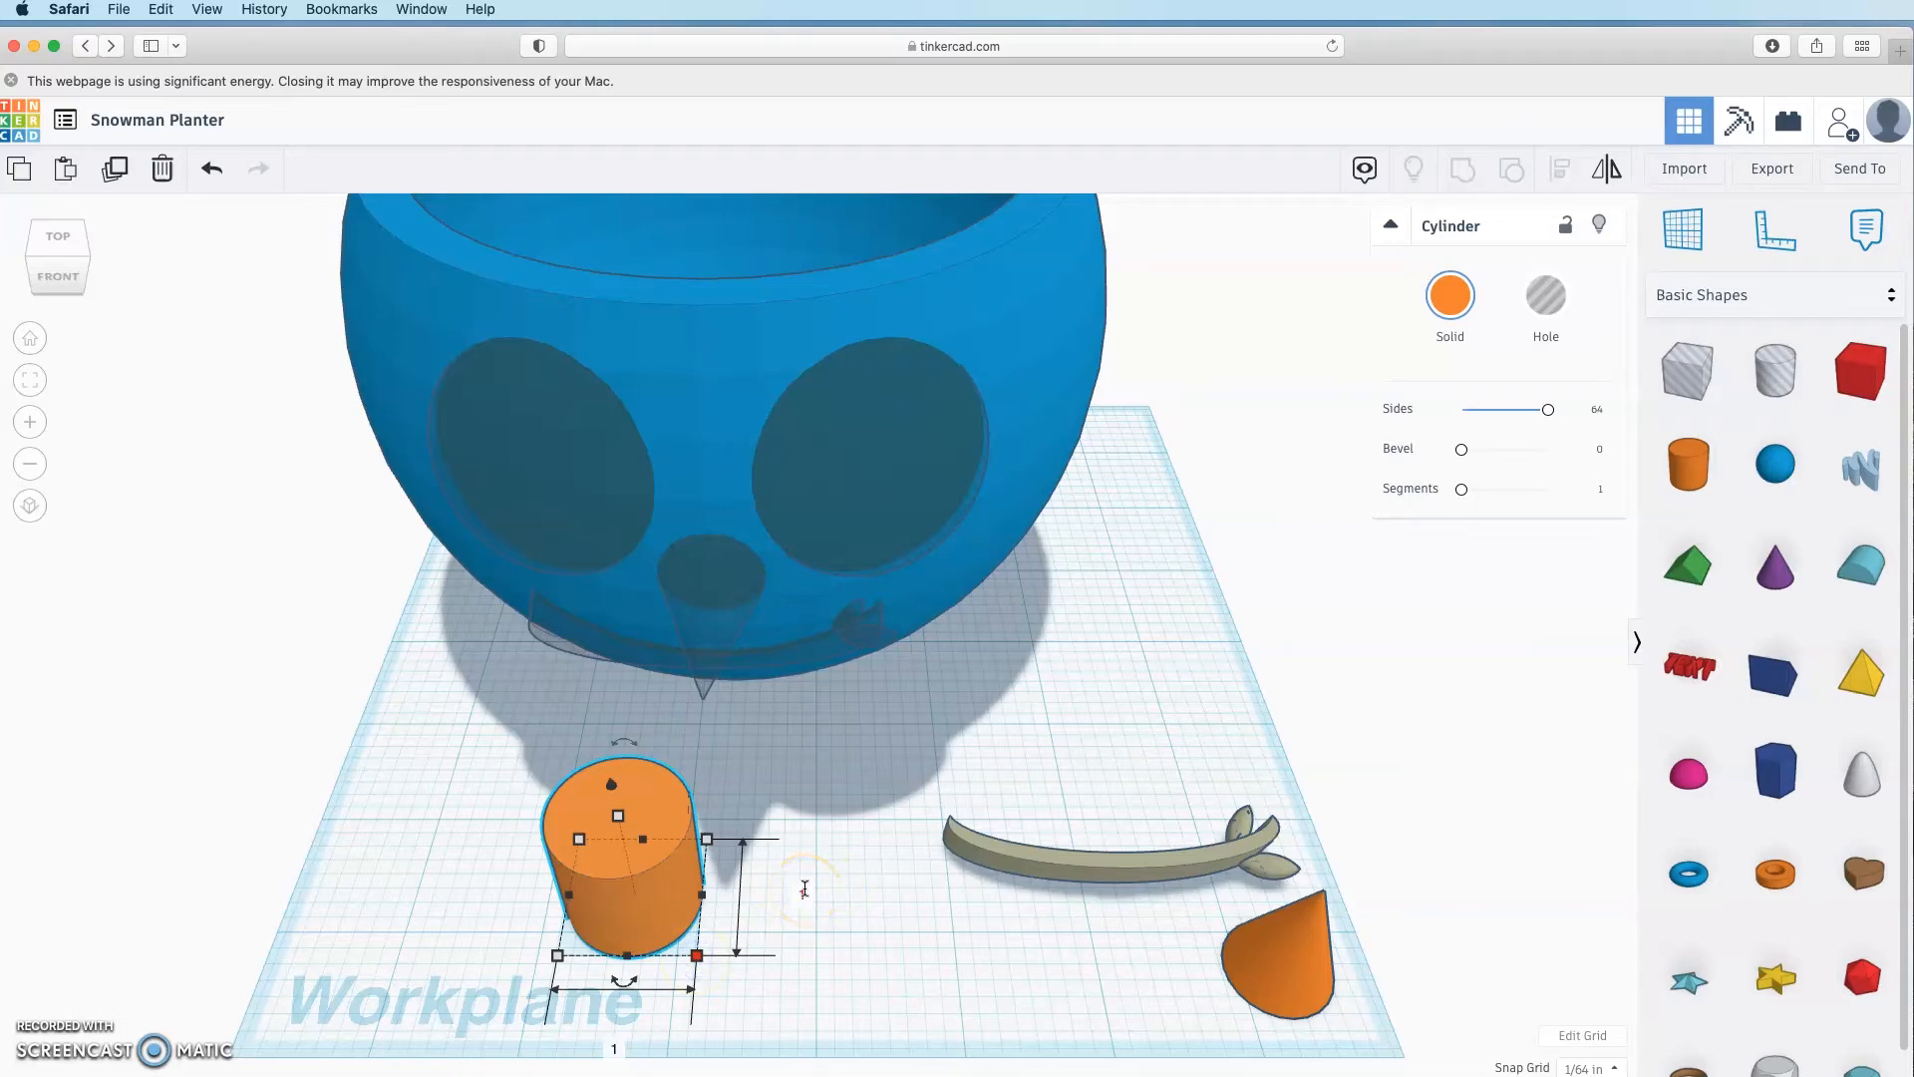
left_click(610, 1053)
type("0.7")
key("Return")
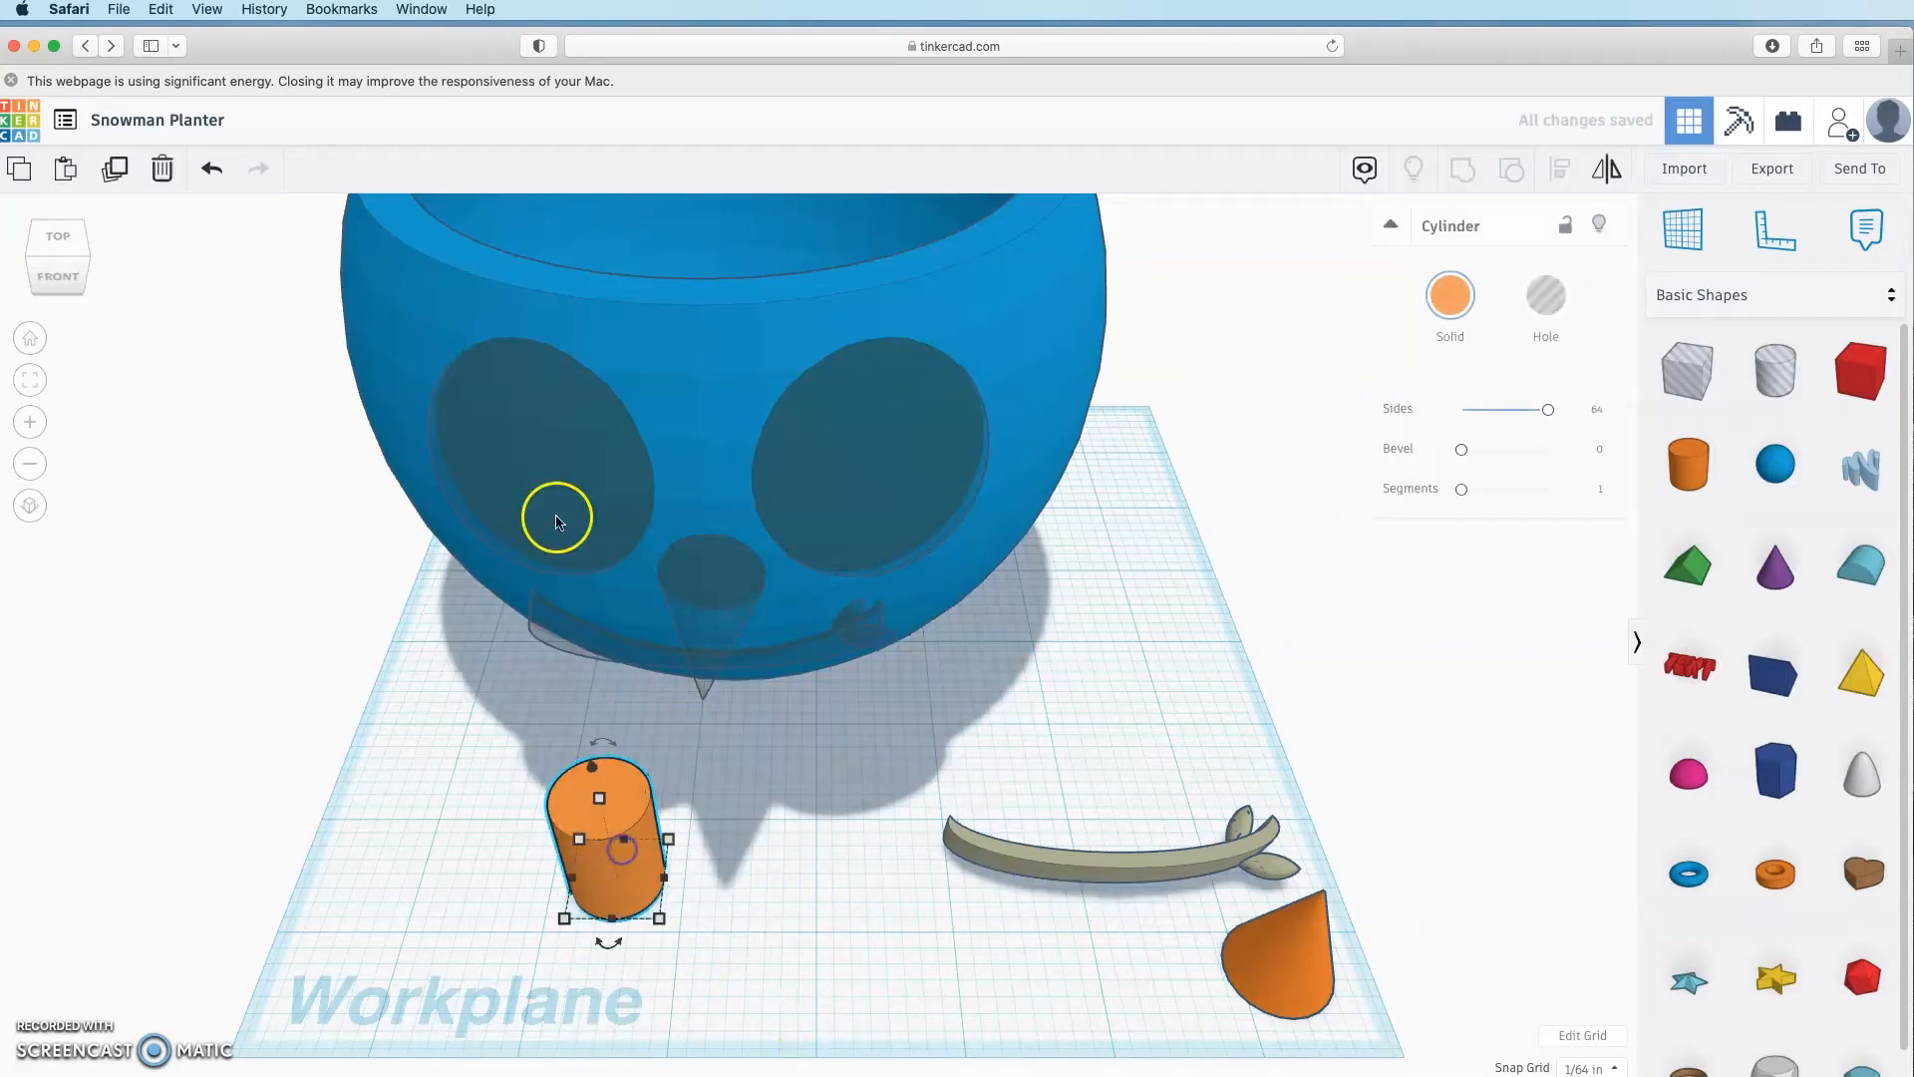
Step: Duplicate the cylinder and move the copy to the left of the original
left_click(126, 172)
left_click_drag(608, 848, 436, 812)
left_click(795, 806)
mouse_move(760, 755)
right_mouse_down()
mouse_move(520, 824)
mouse_move(732, 750)
right_mouse_up()
Step: Lower the planter on the workplane, away from the grey face hole shapes
left_click(1048, 305)
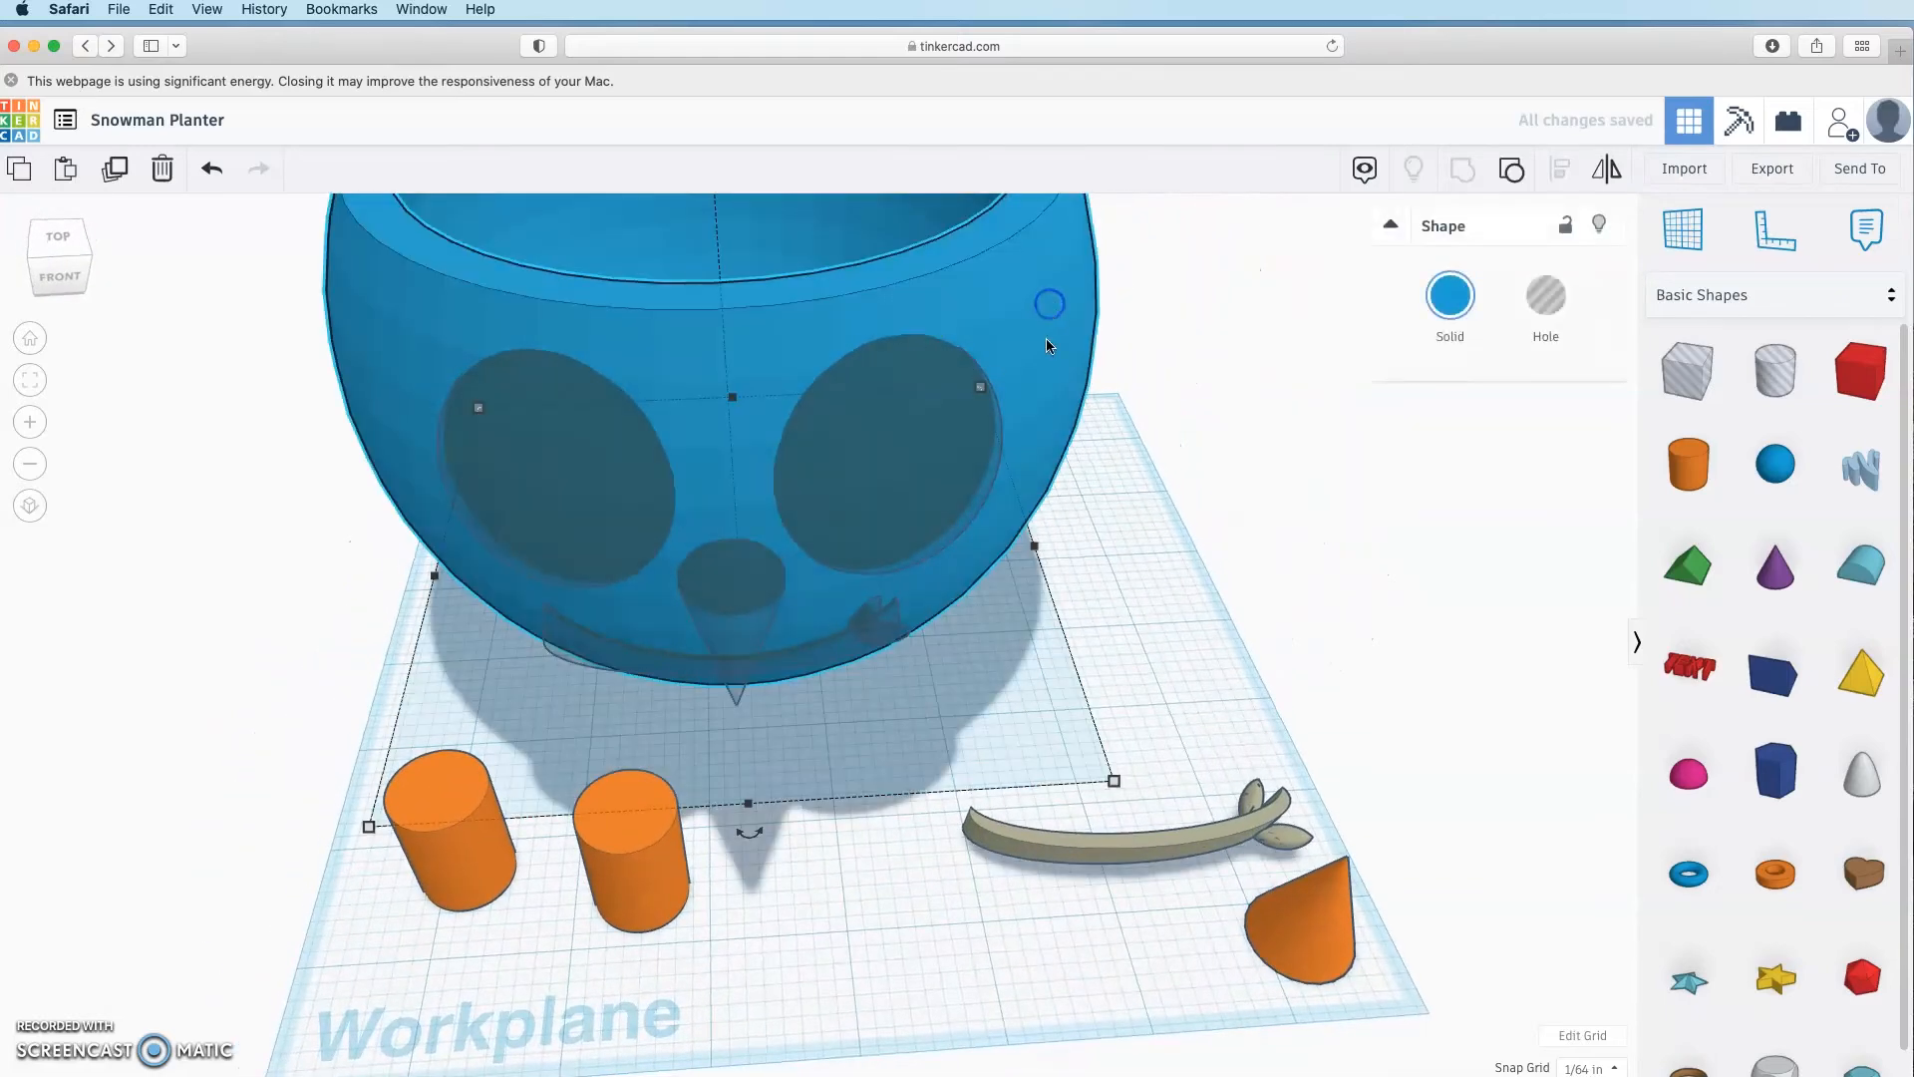
scroll(1198, 590, "up", 3)
scroll(1198, 590, "down", 5)
left_click_drag(761, 291, 794, 735)
right_click_drag(1027, 606, 594, 630)
left_click(599, 633)
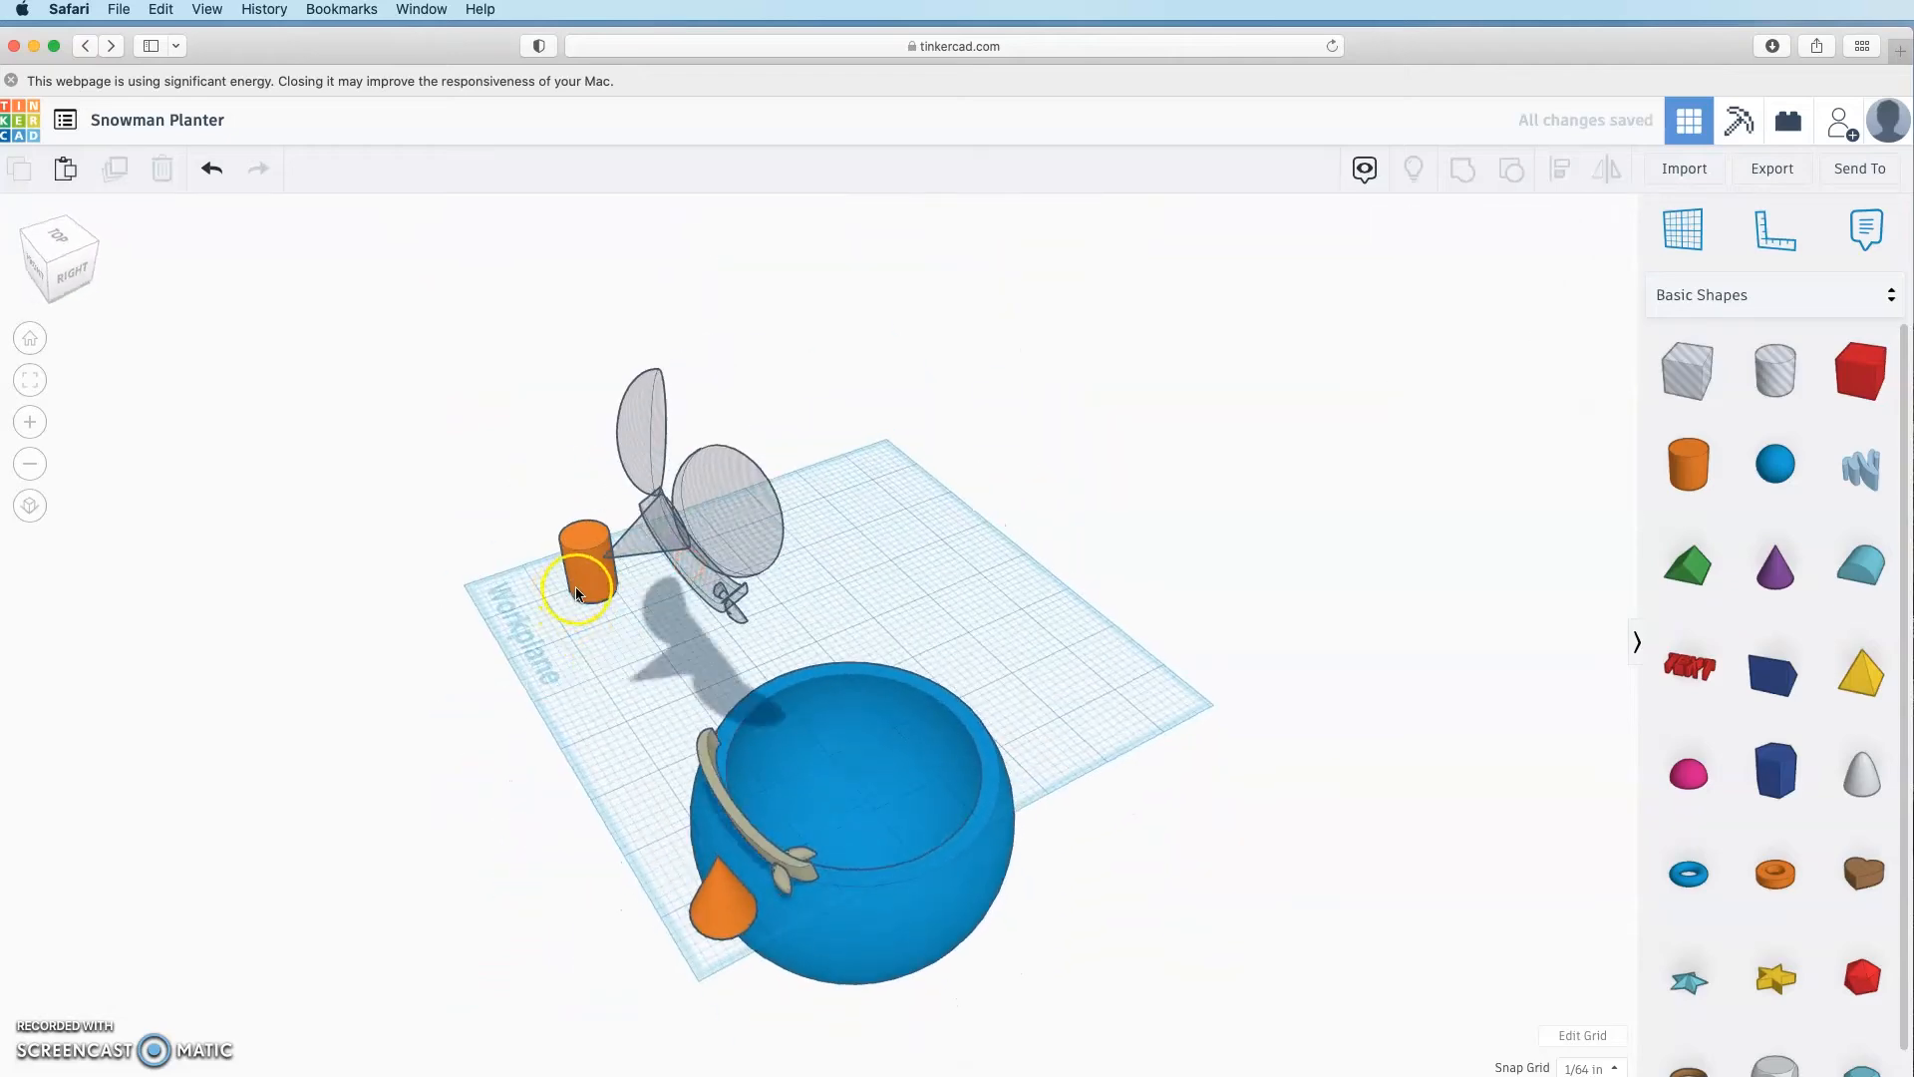
Step: Set a custom workplane on the face of the grey eye disc
left_click(1034, 649)
right_click_drag(1034, 649, 493, 606)
left_click(1683, 229)
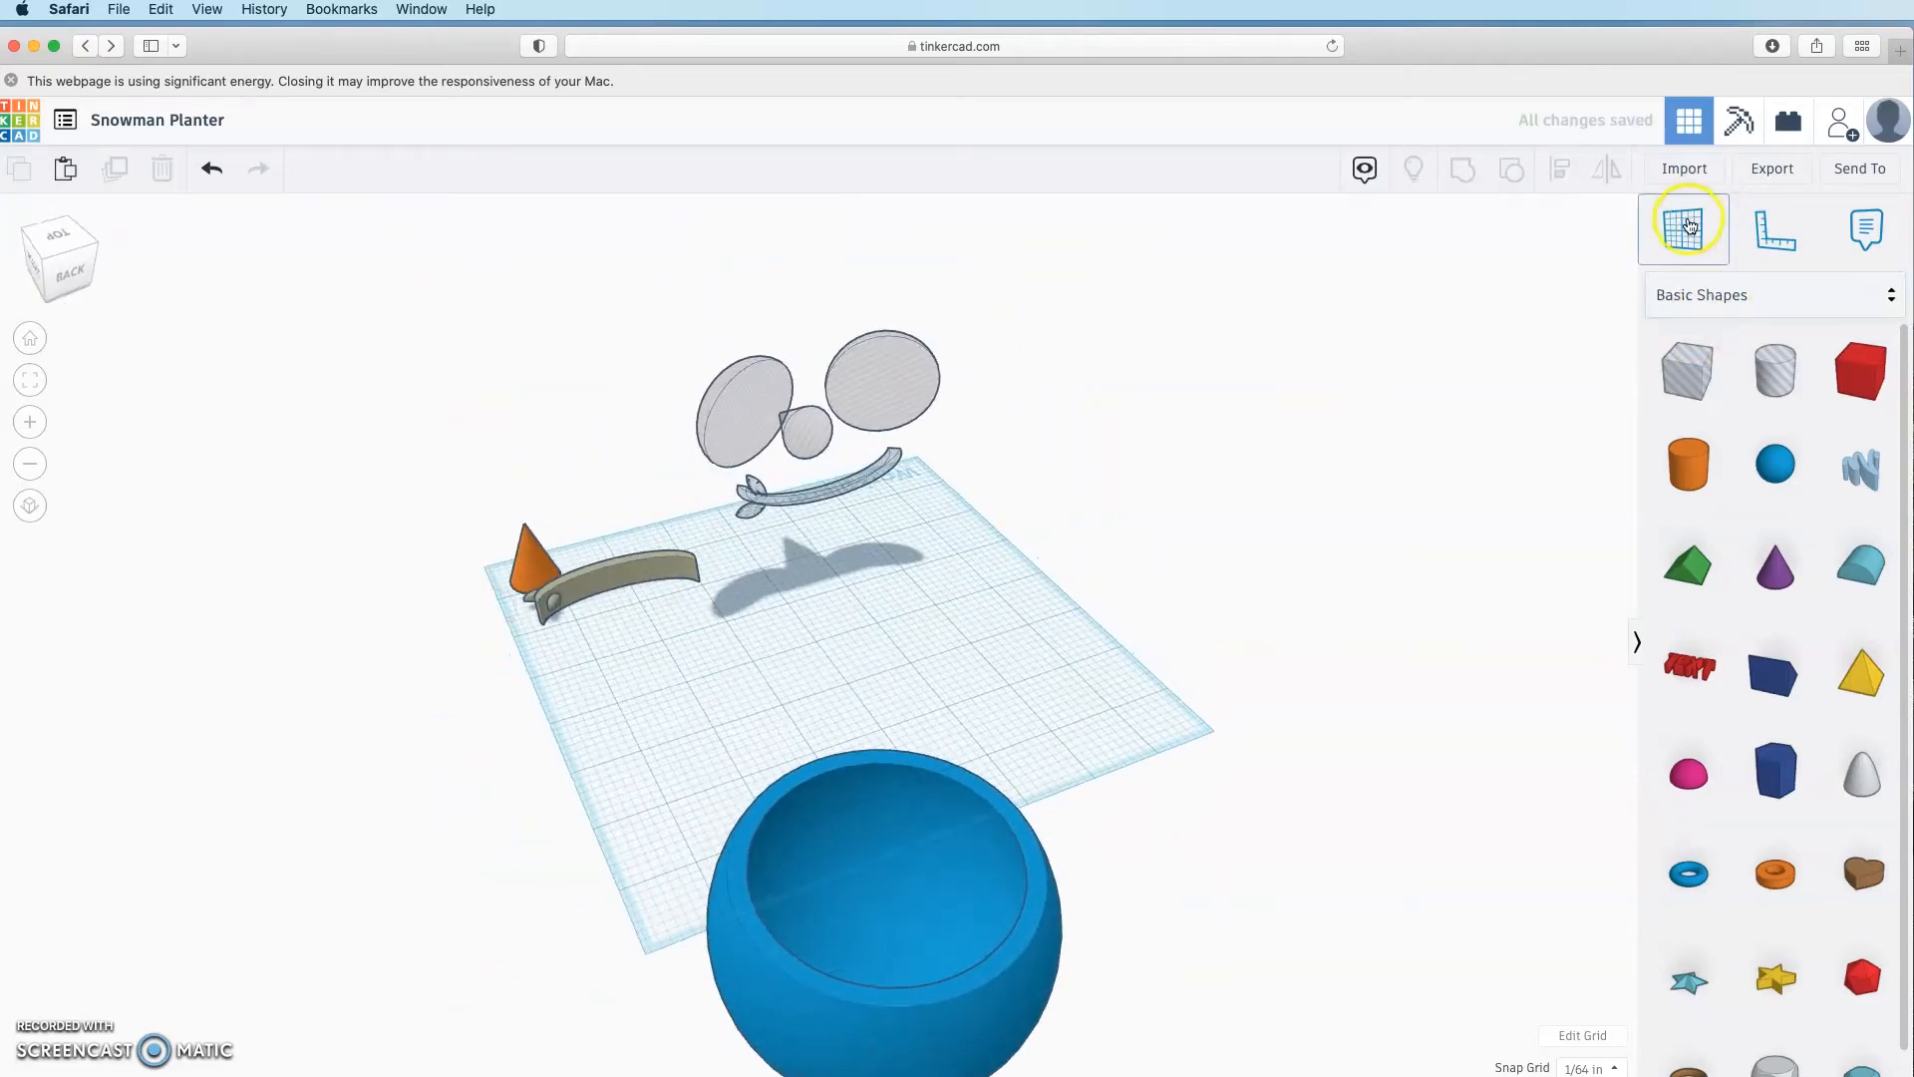
left_click(752, 417)
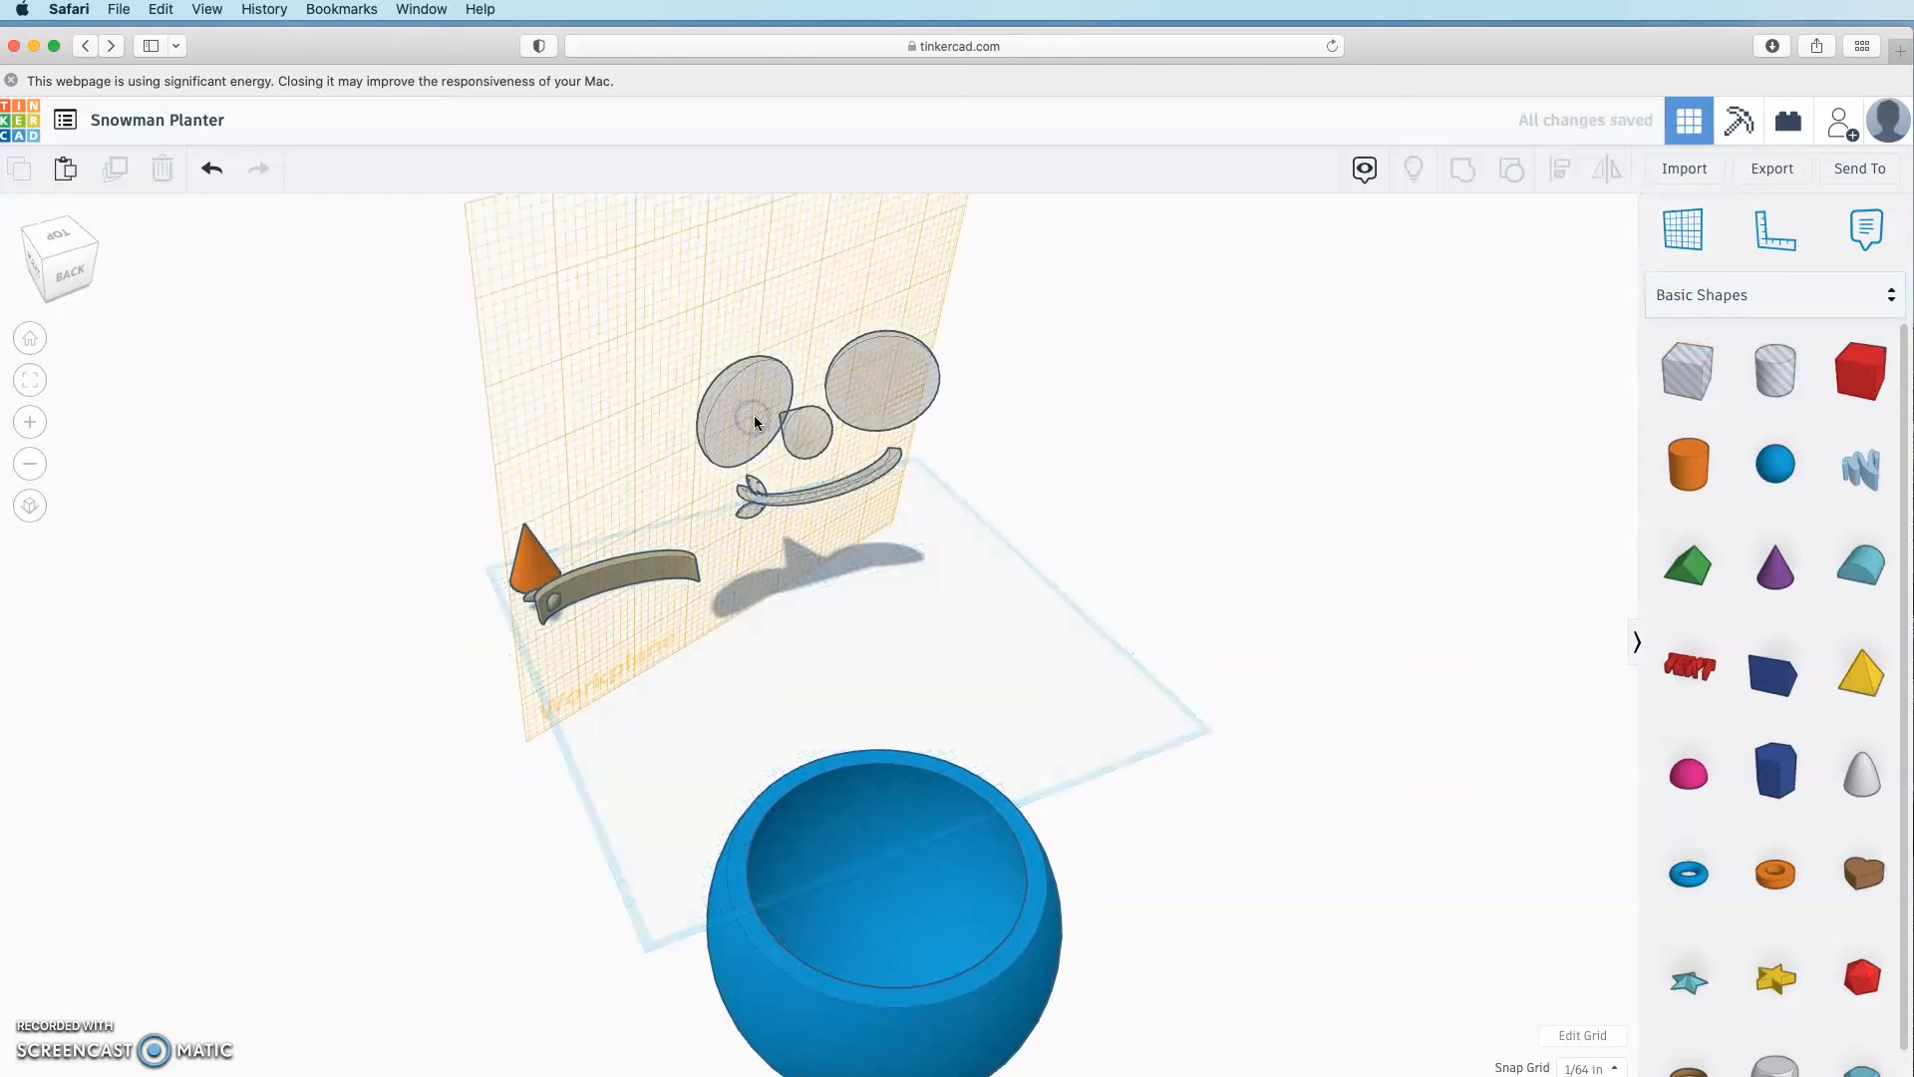
Step: Drop a 64-sided cylinder onto the eye disc and size it 0.7 by 0.7
left_click_drag(1774, 394, 755, 426)
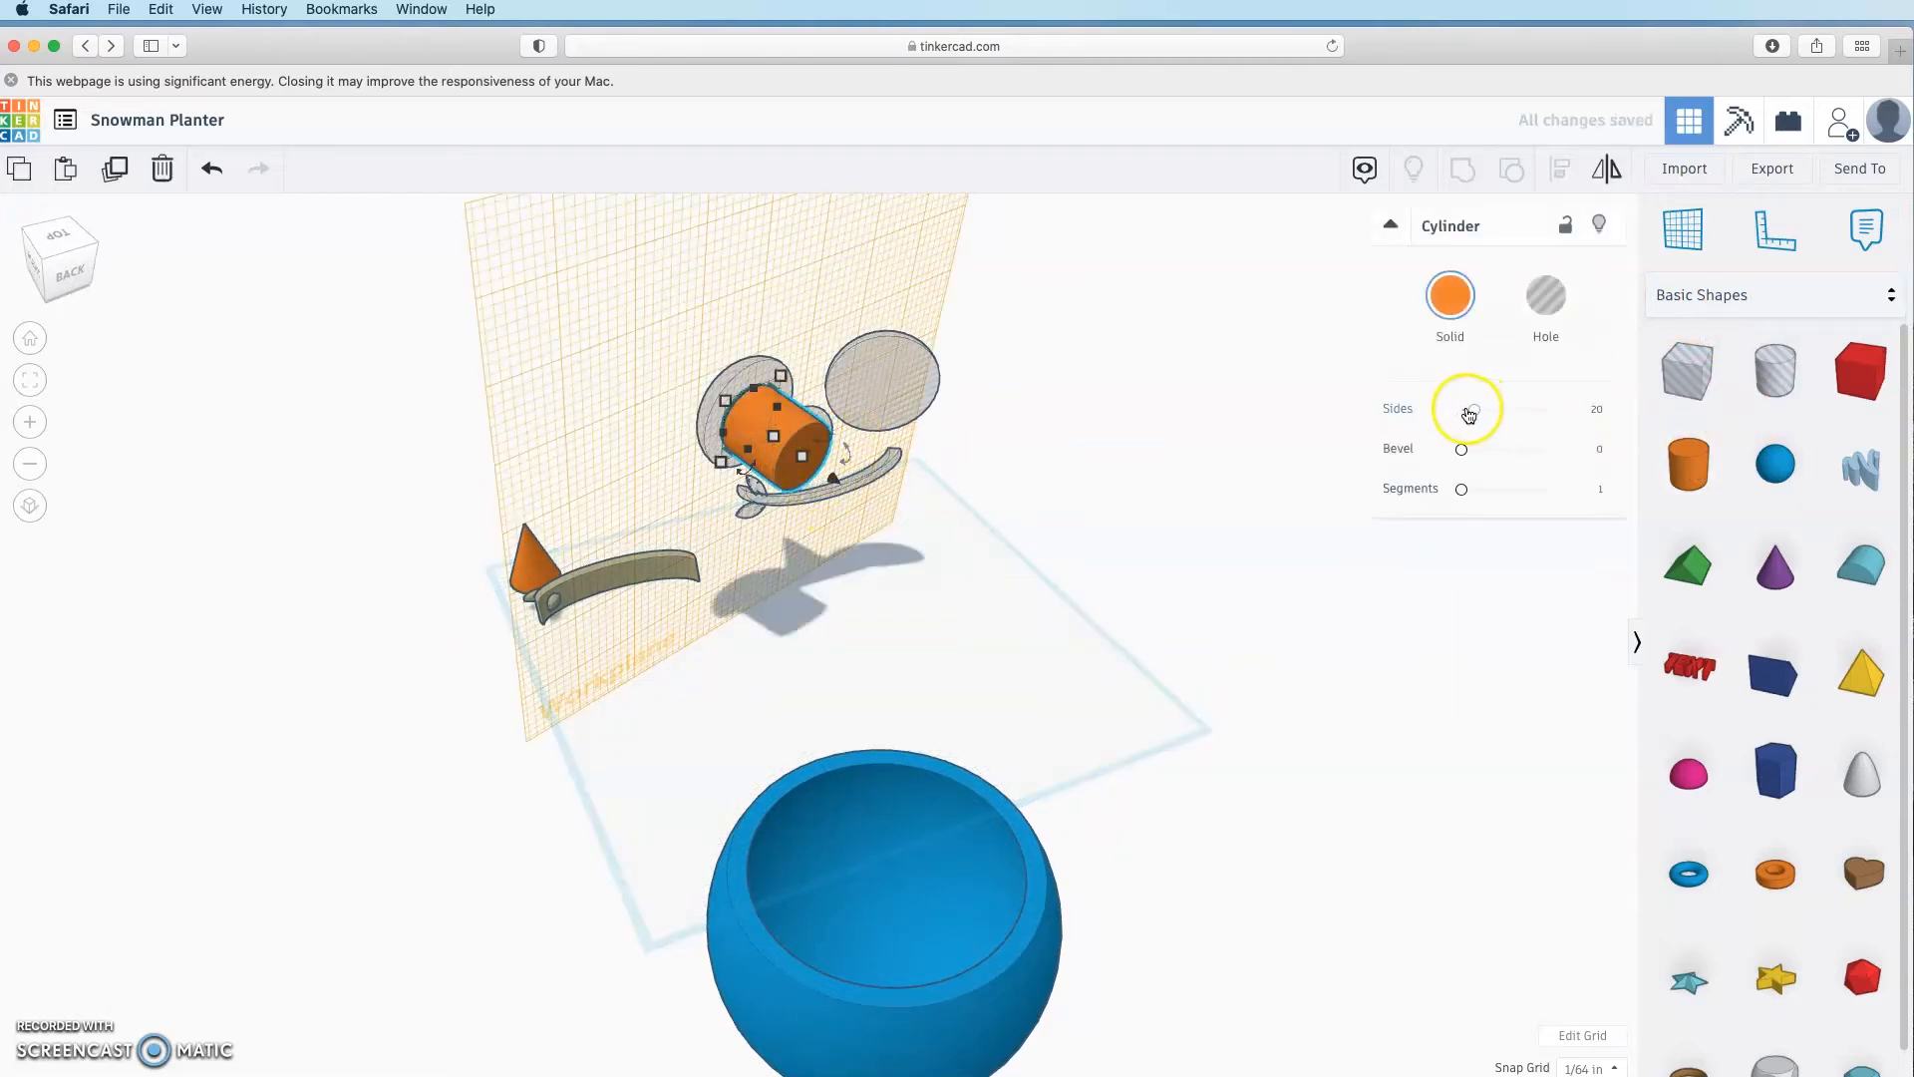
left_click_drag(1468, 408, 1548, 409)
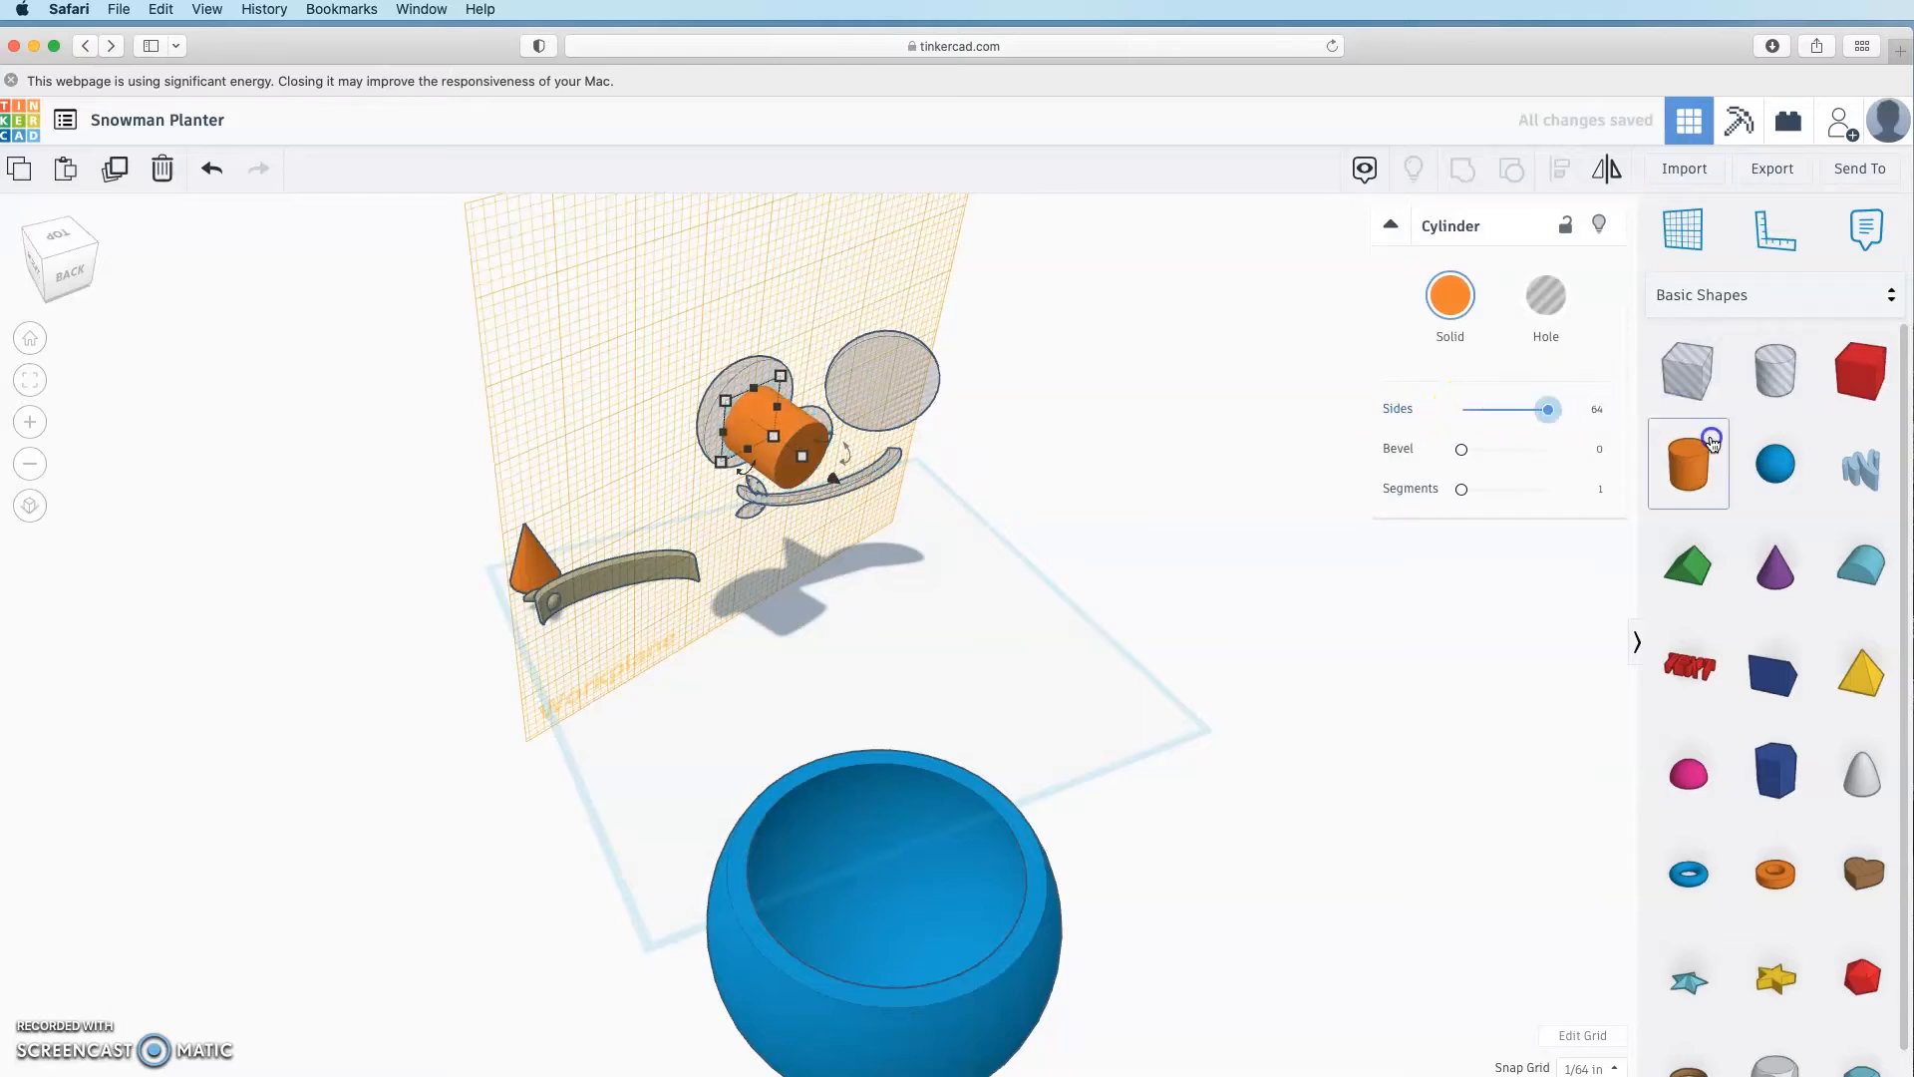
left_click_drag(782, 378, 829, 382)
left_click(845, 374)
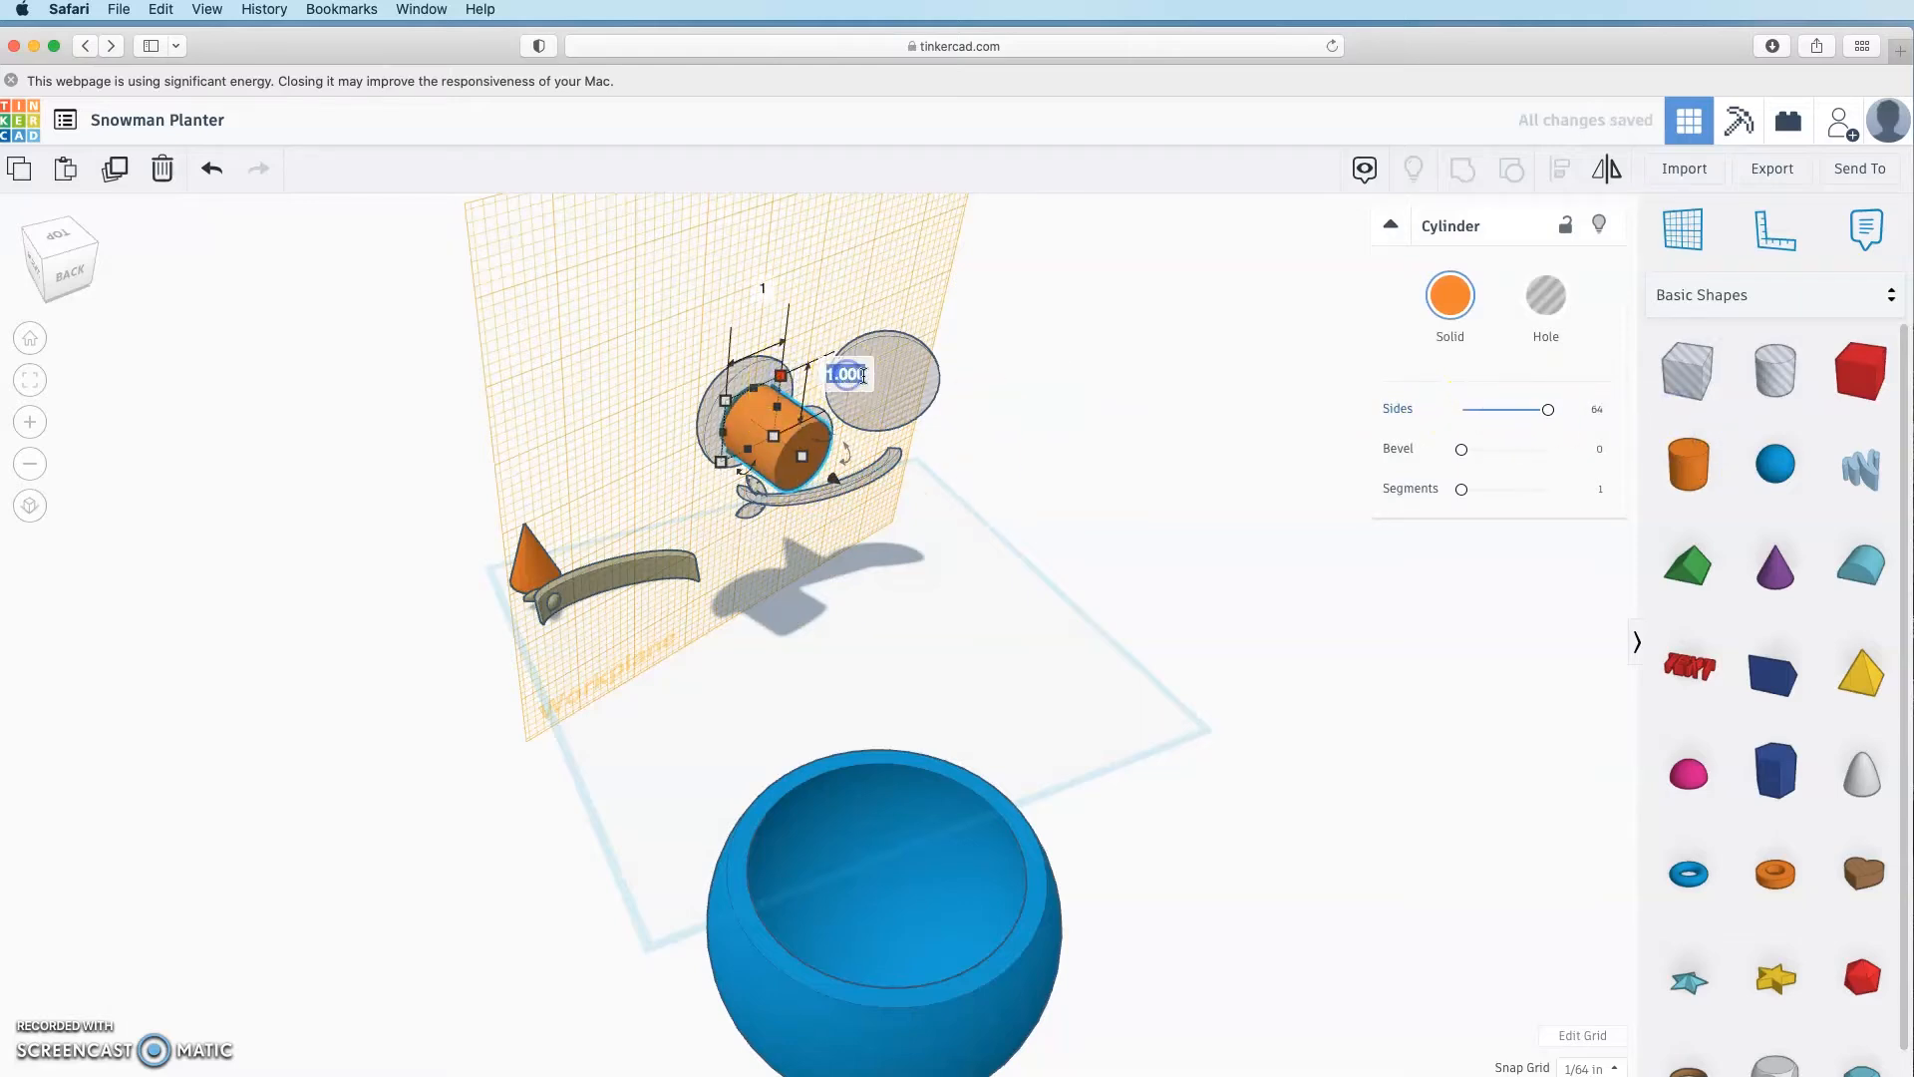
type("0.7")
key("Tab")
type("0.7")
left_click(983, 373)
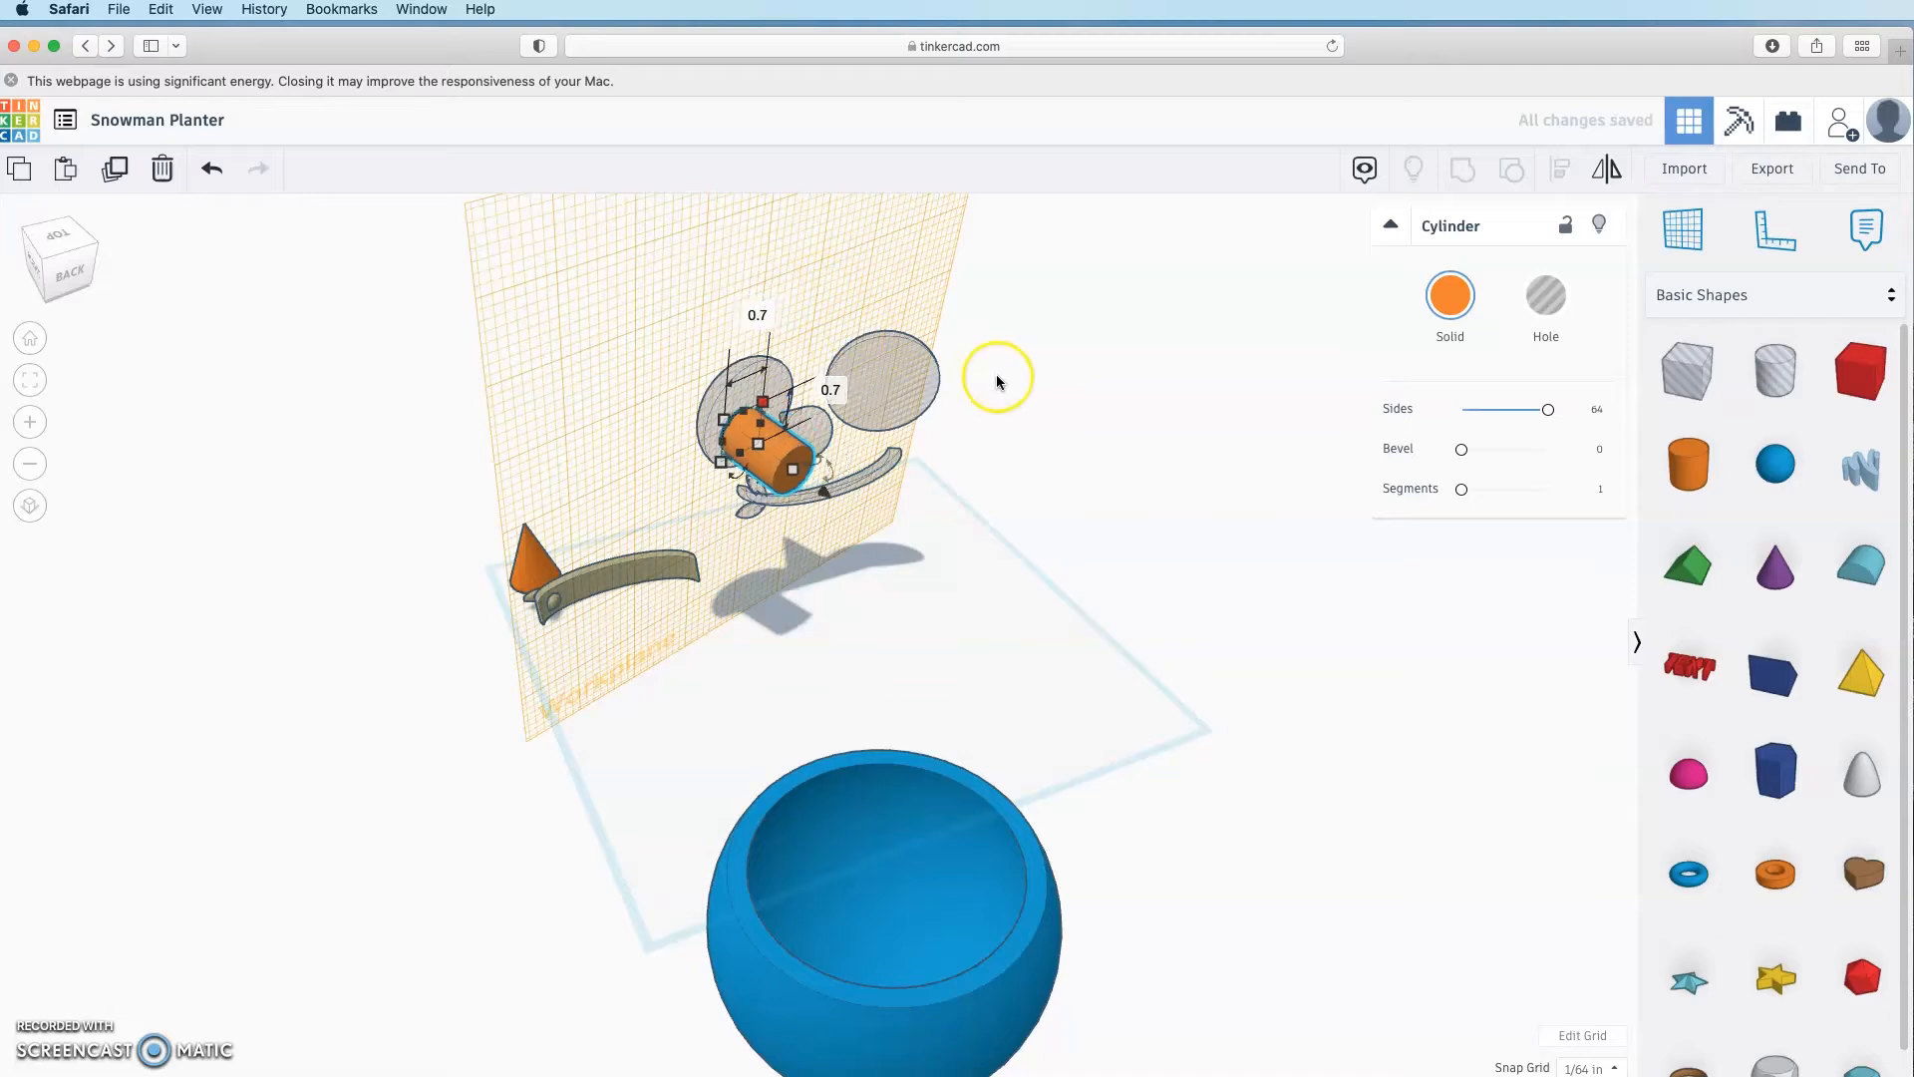
Step: Align the cylinder to the centre of the eye disc on both axes
left_click(780, 374, "shift")
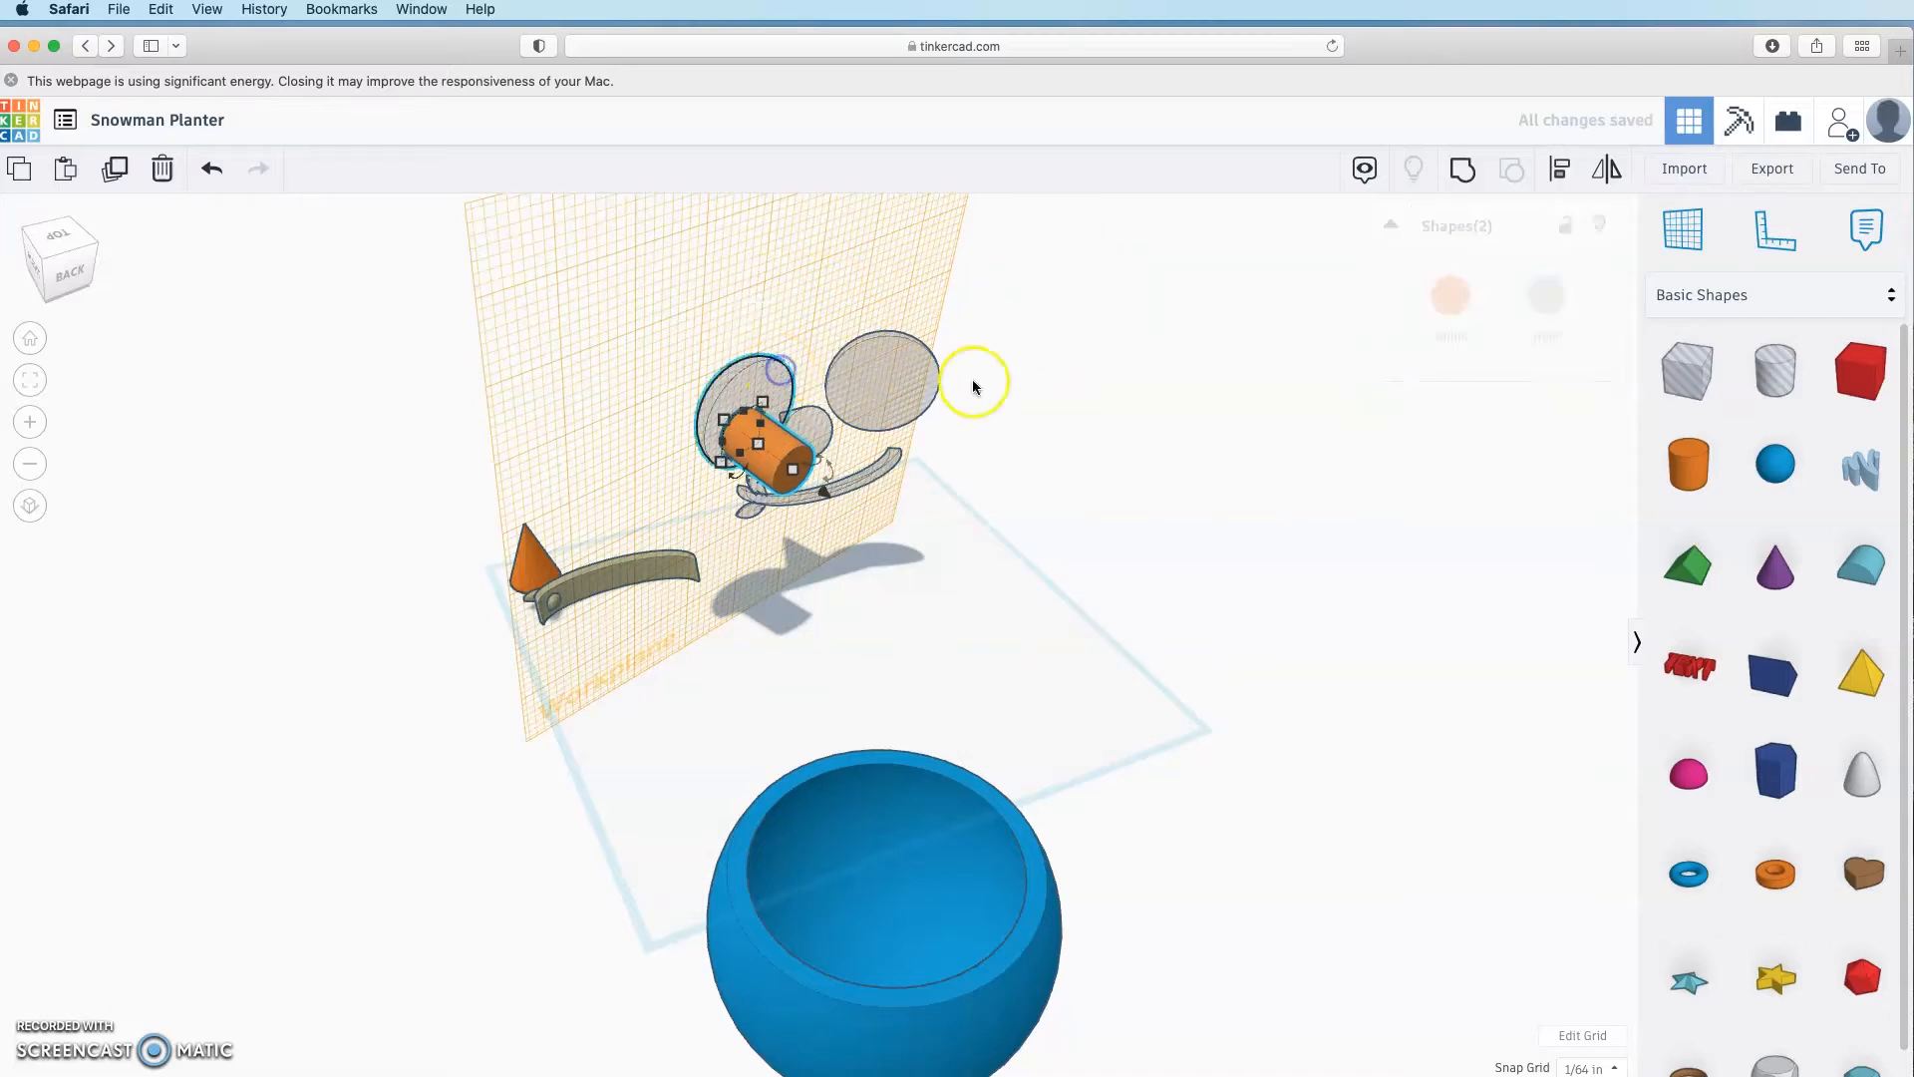
left_click(1579, 175)
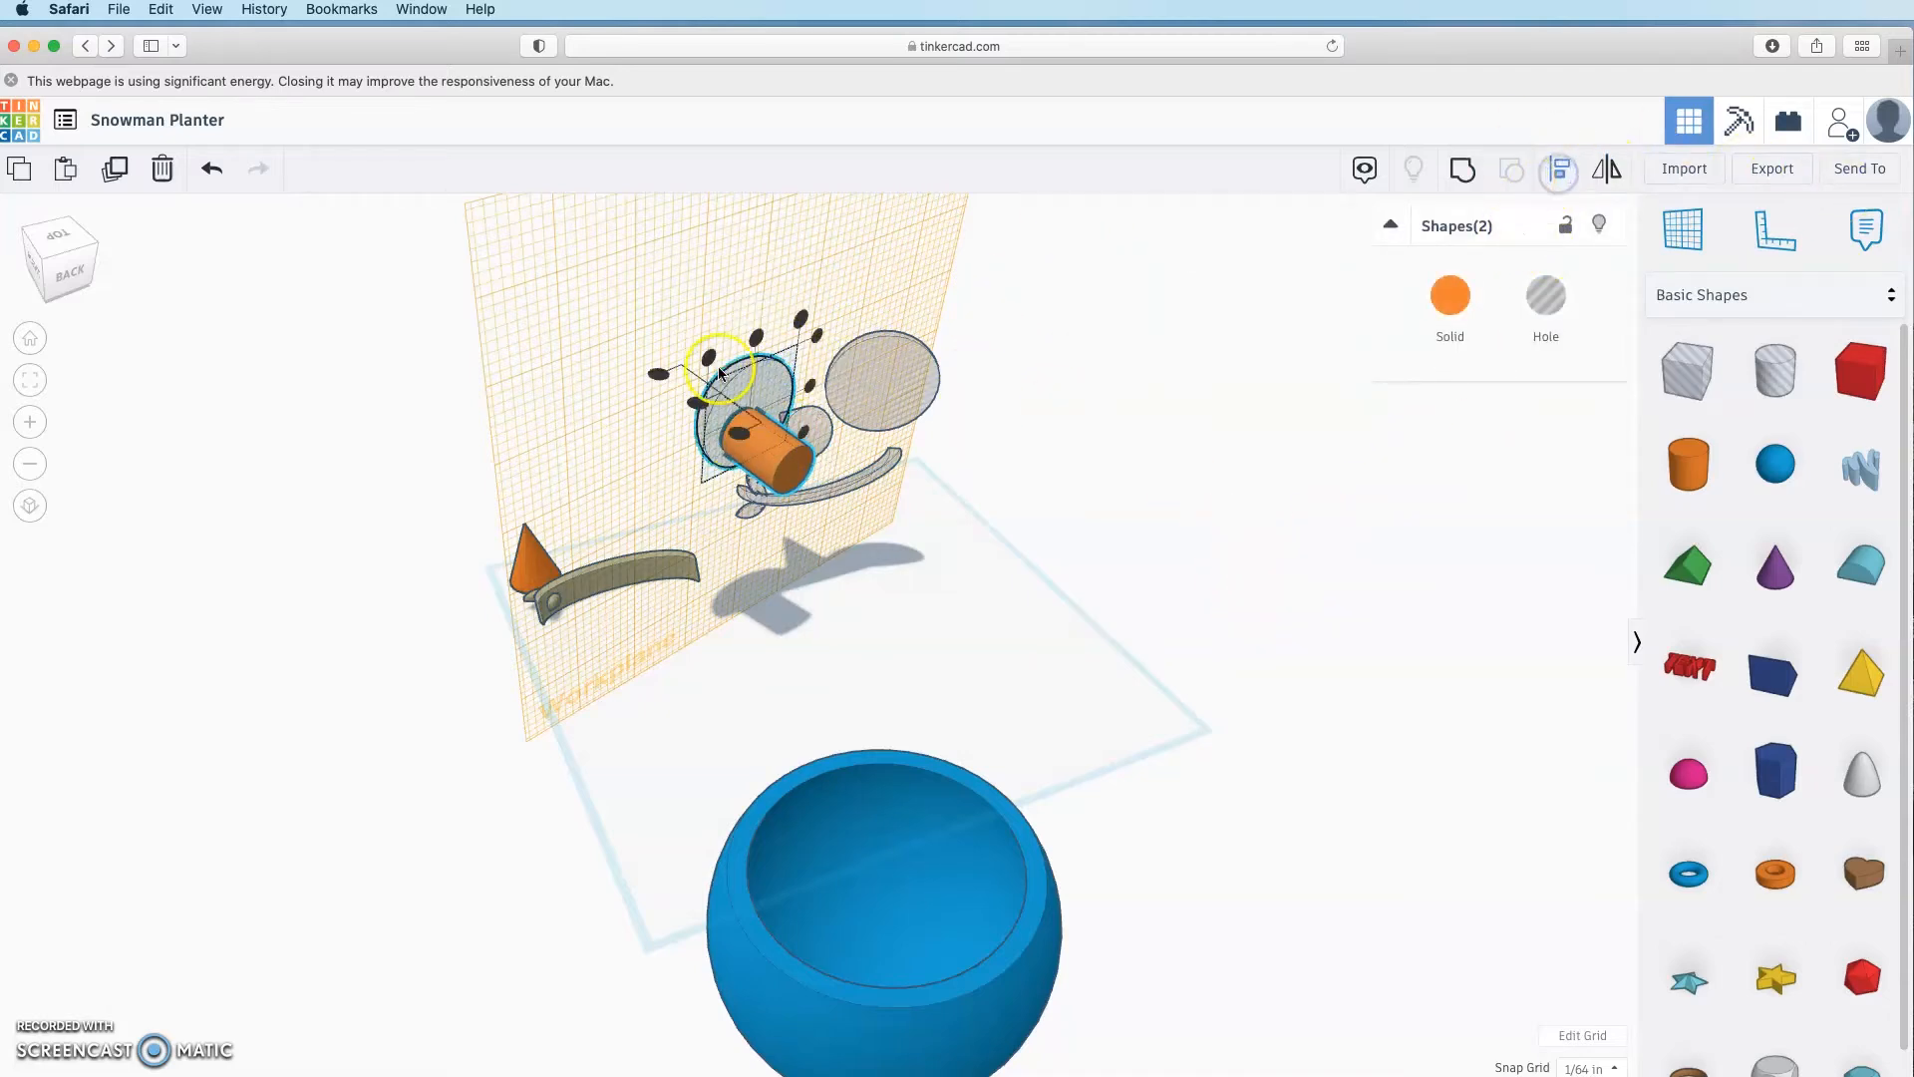
left_click(718, 367)
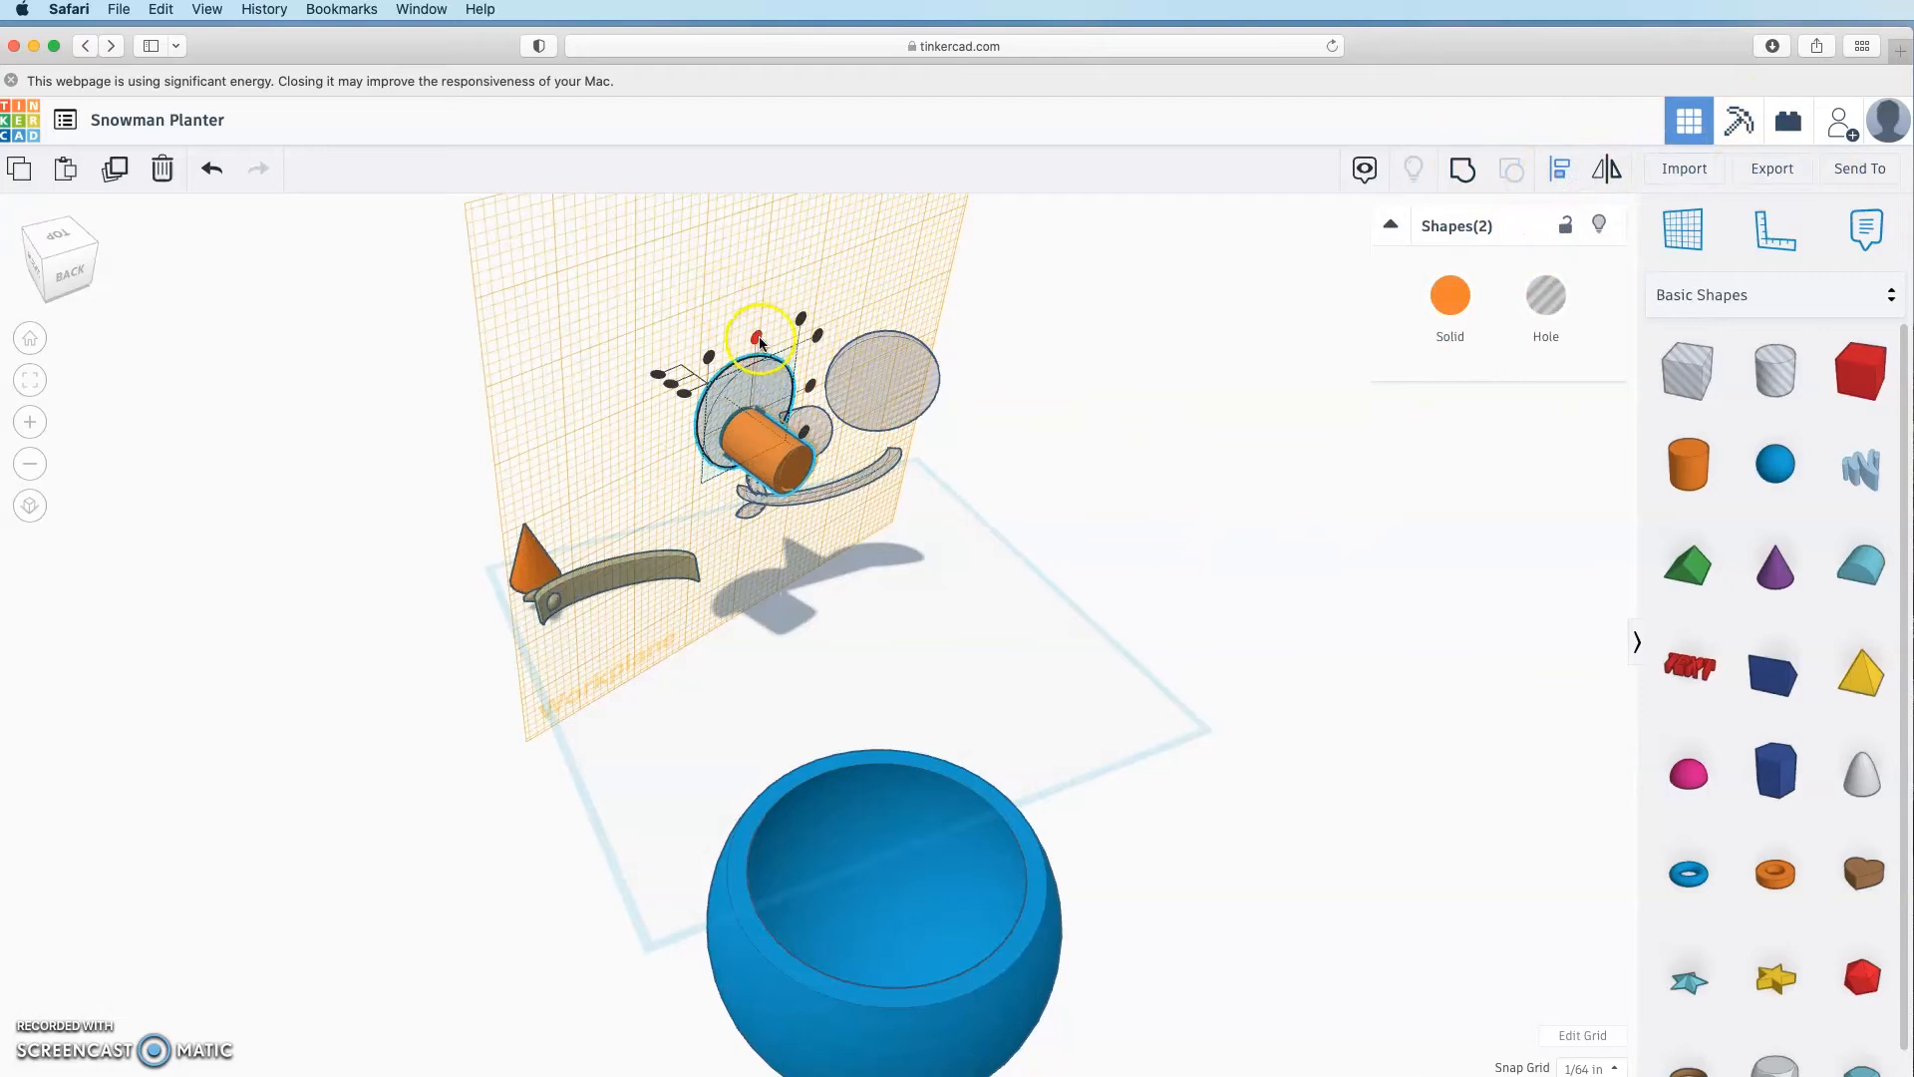
left_click(758, 339)
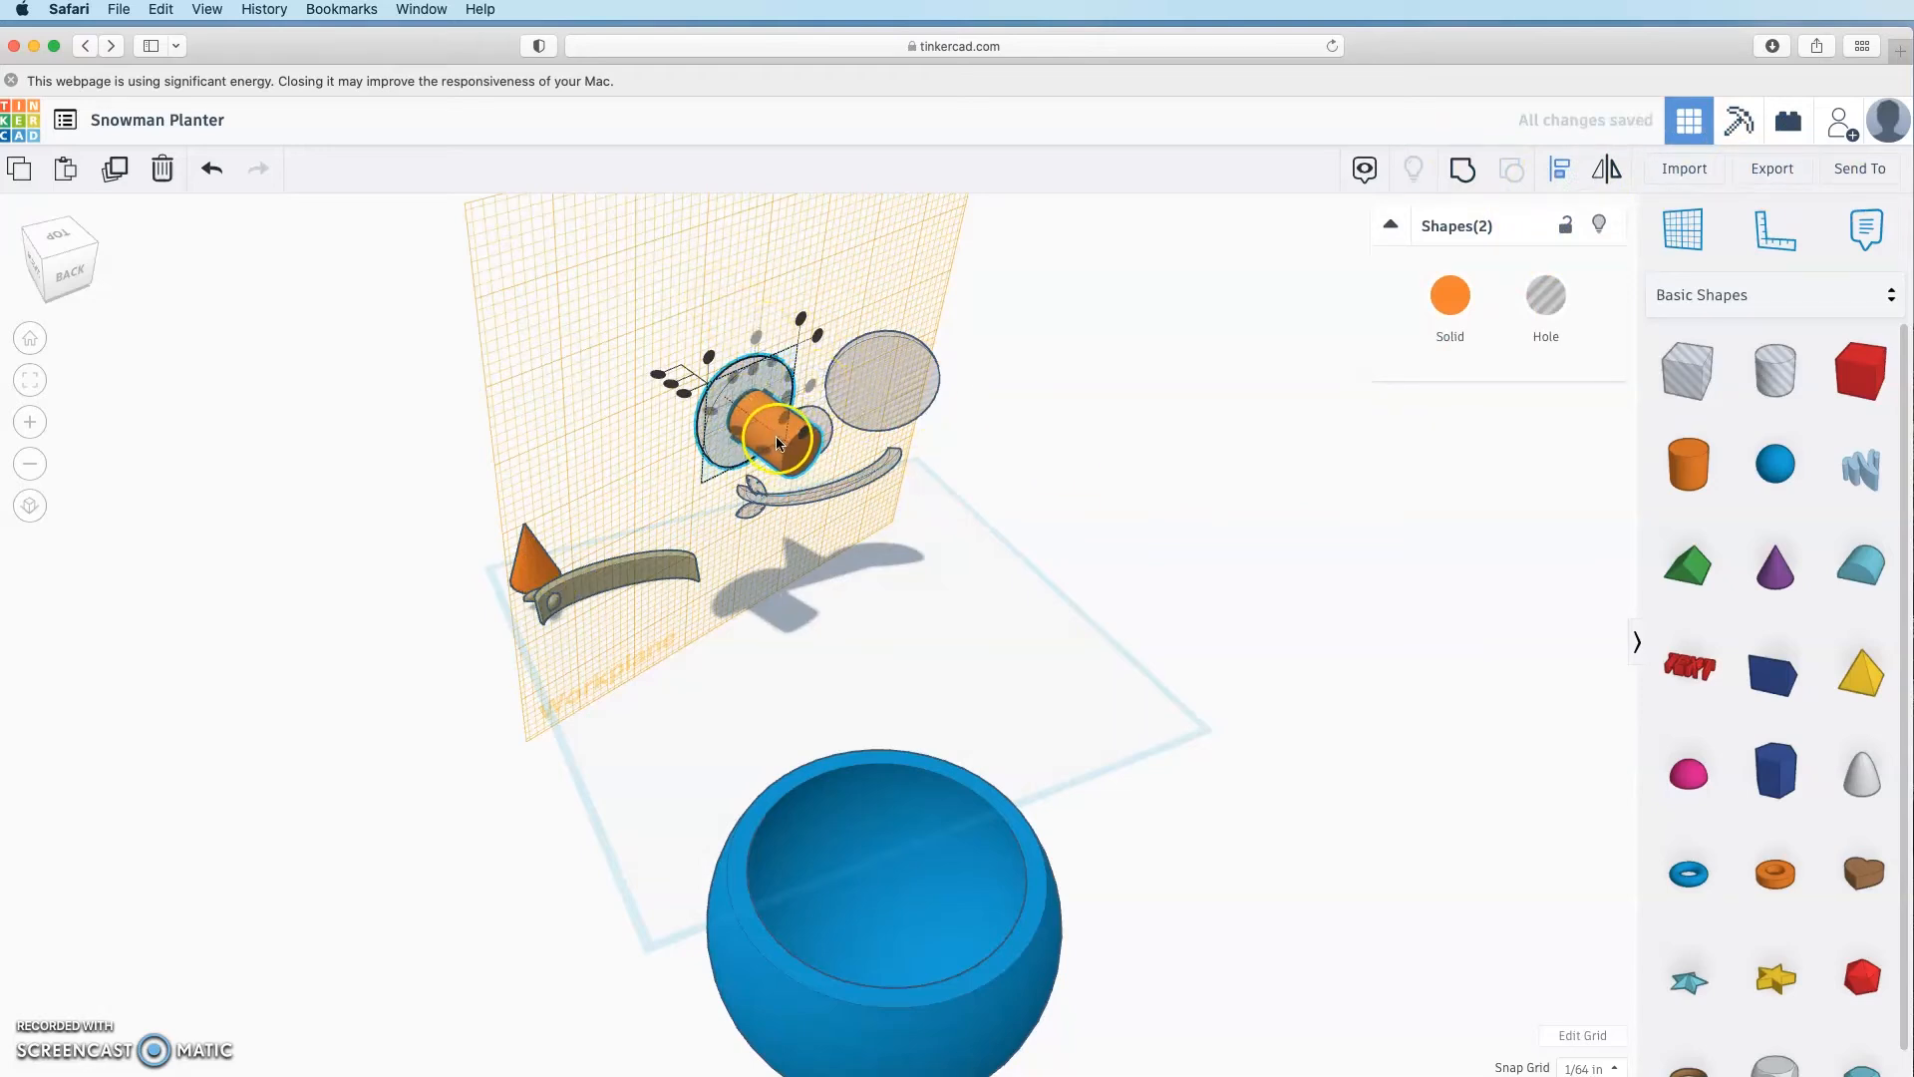
left_click(1017, 668)
right_click_drag(1234, 573, 1148, 661)
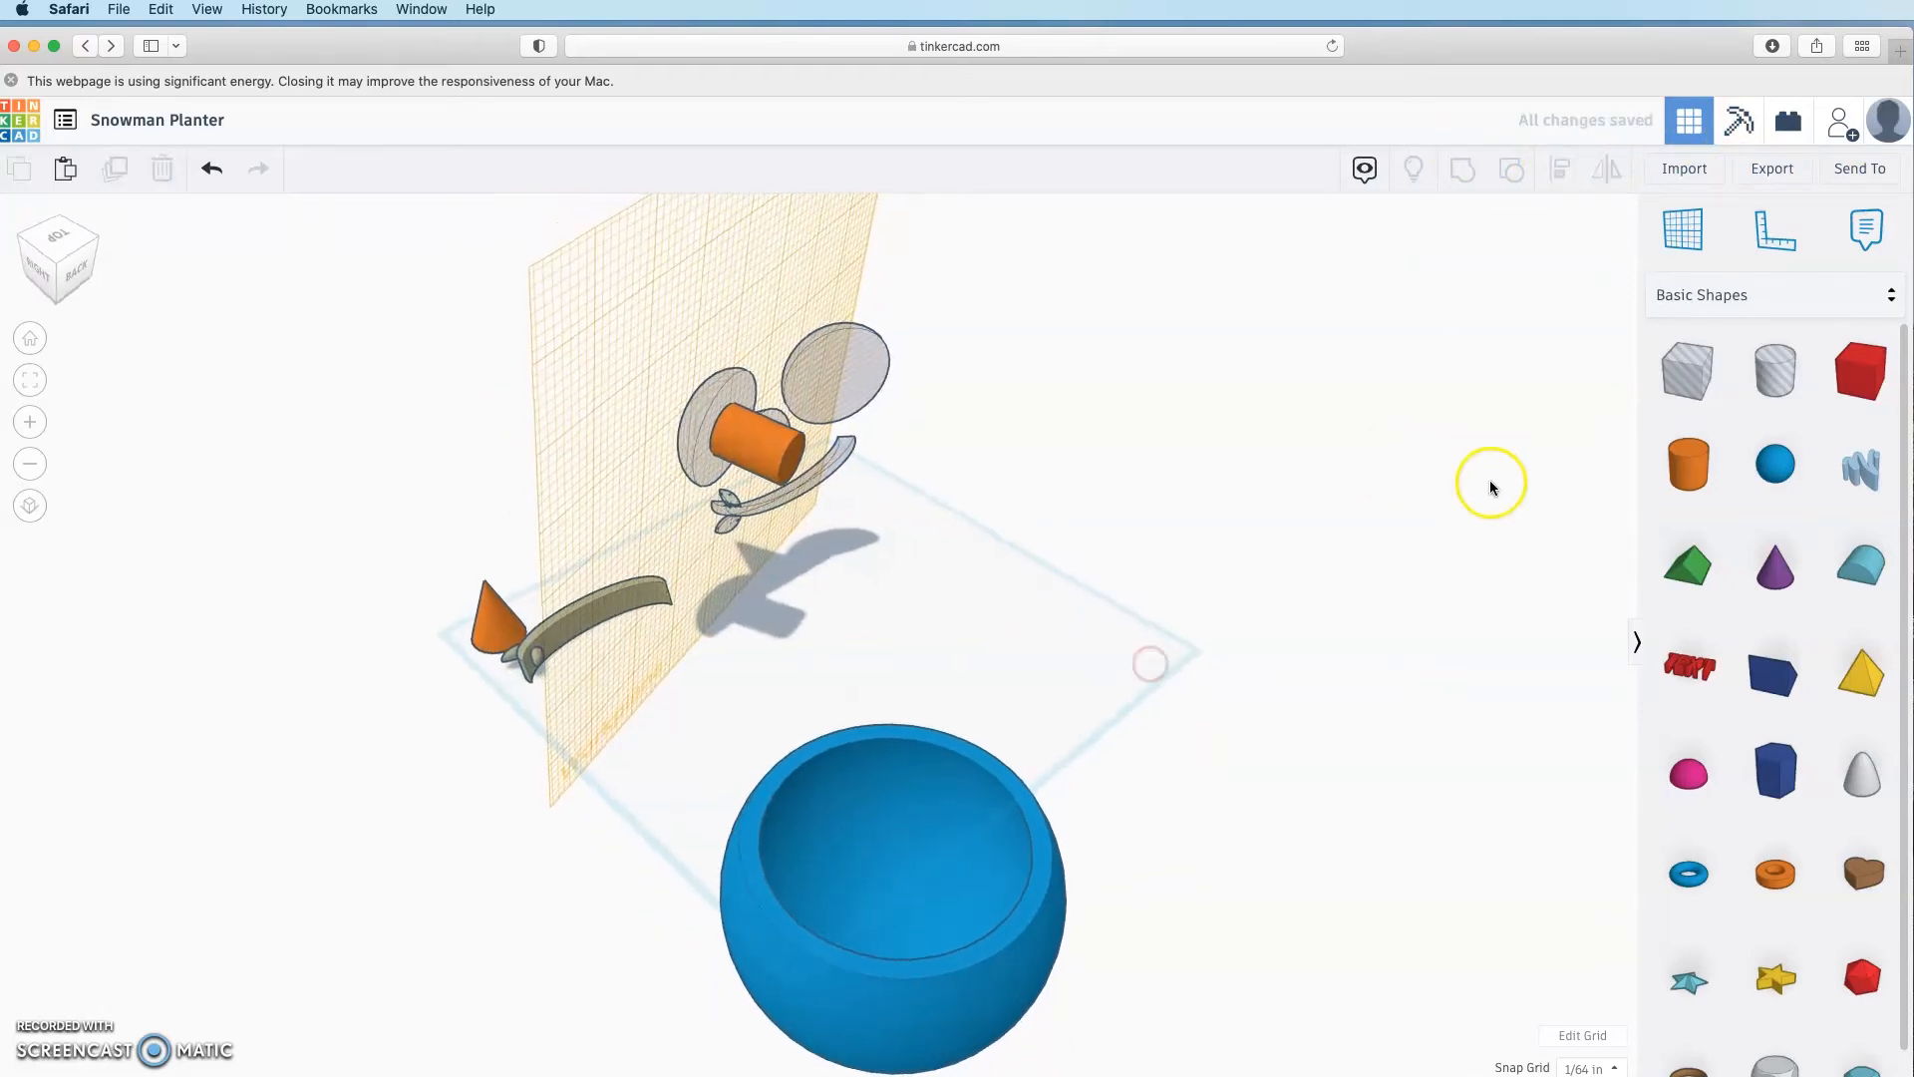
Step: On a workplane set on the second eye disc, add a 64-sided 0.7 by 0.7 cylinder
left_click(1687, 238)
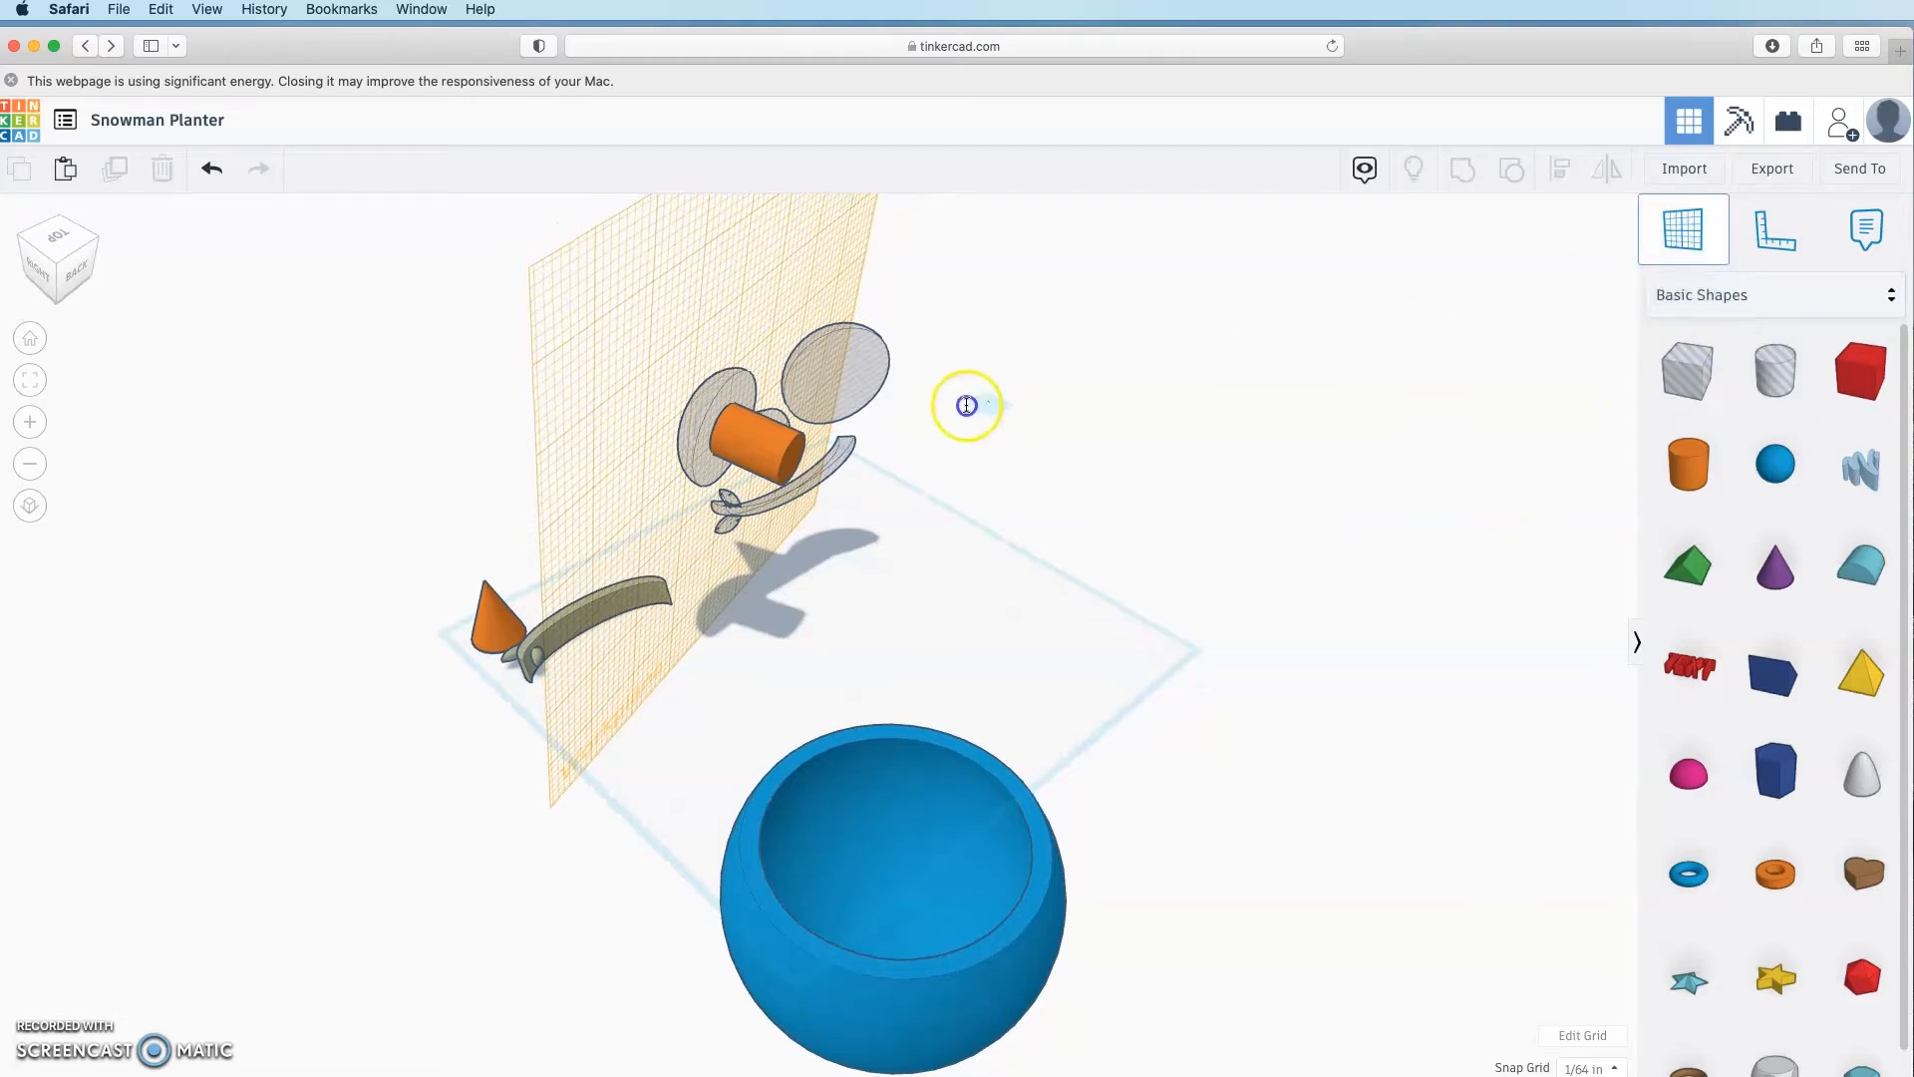
left_click(915, 397)
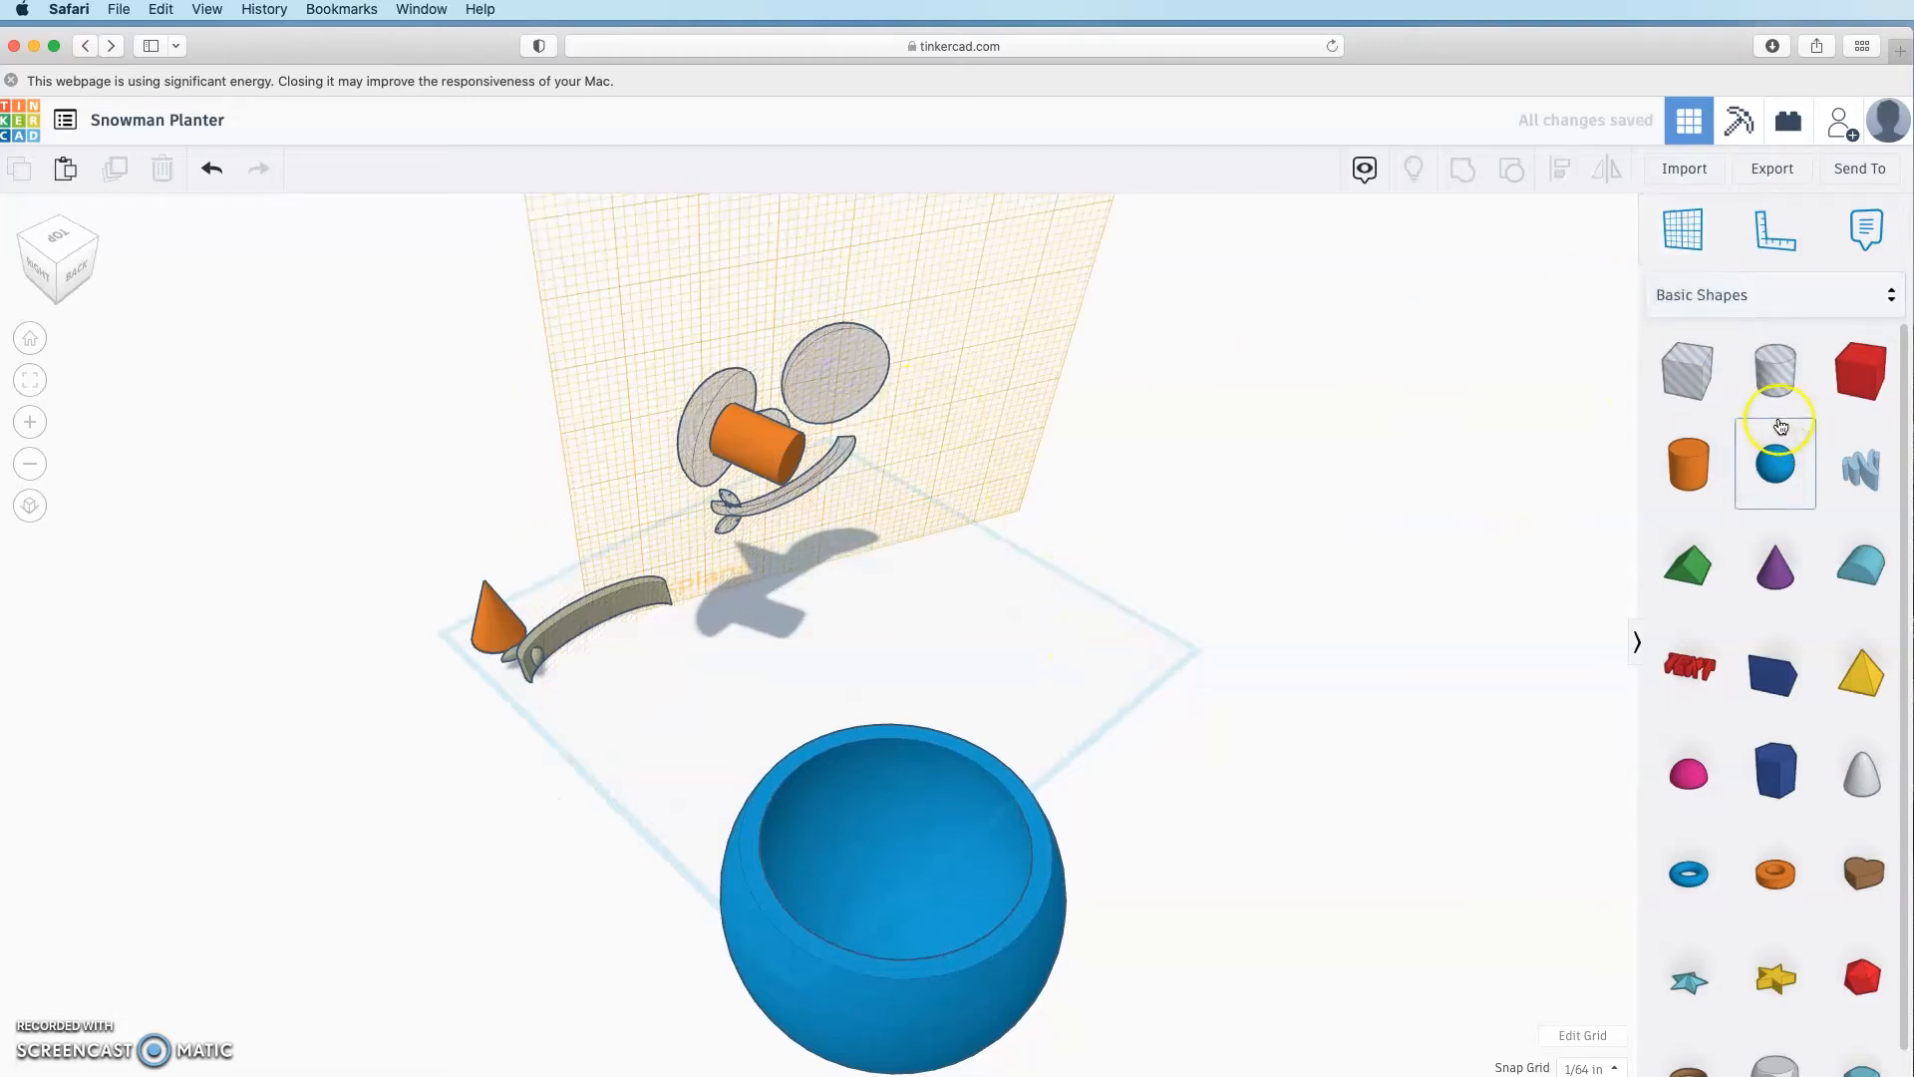
left_click_drag(1688, 463, 849, 377)
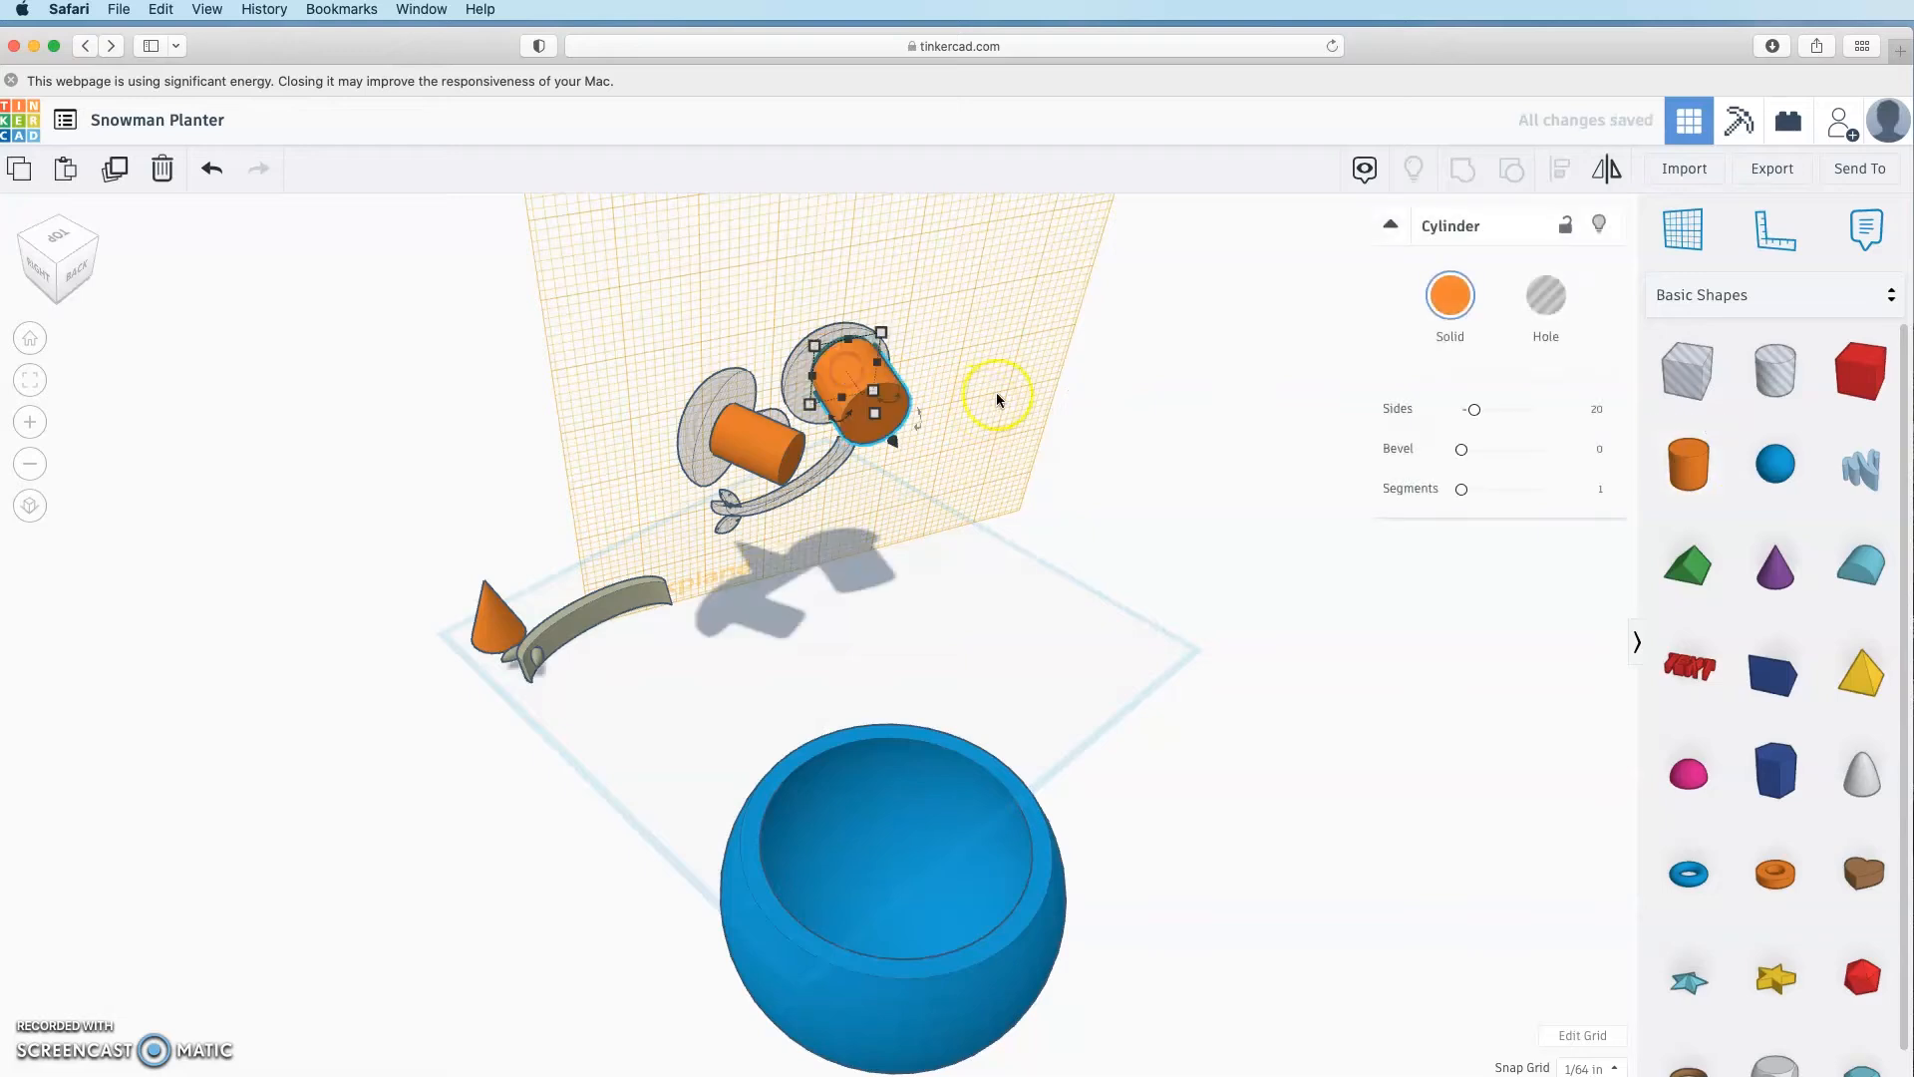
left_click_drag(1480, 416, 1652, 419)
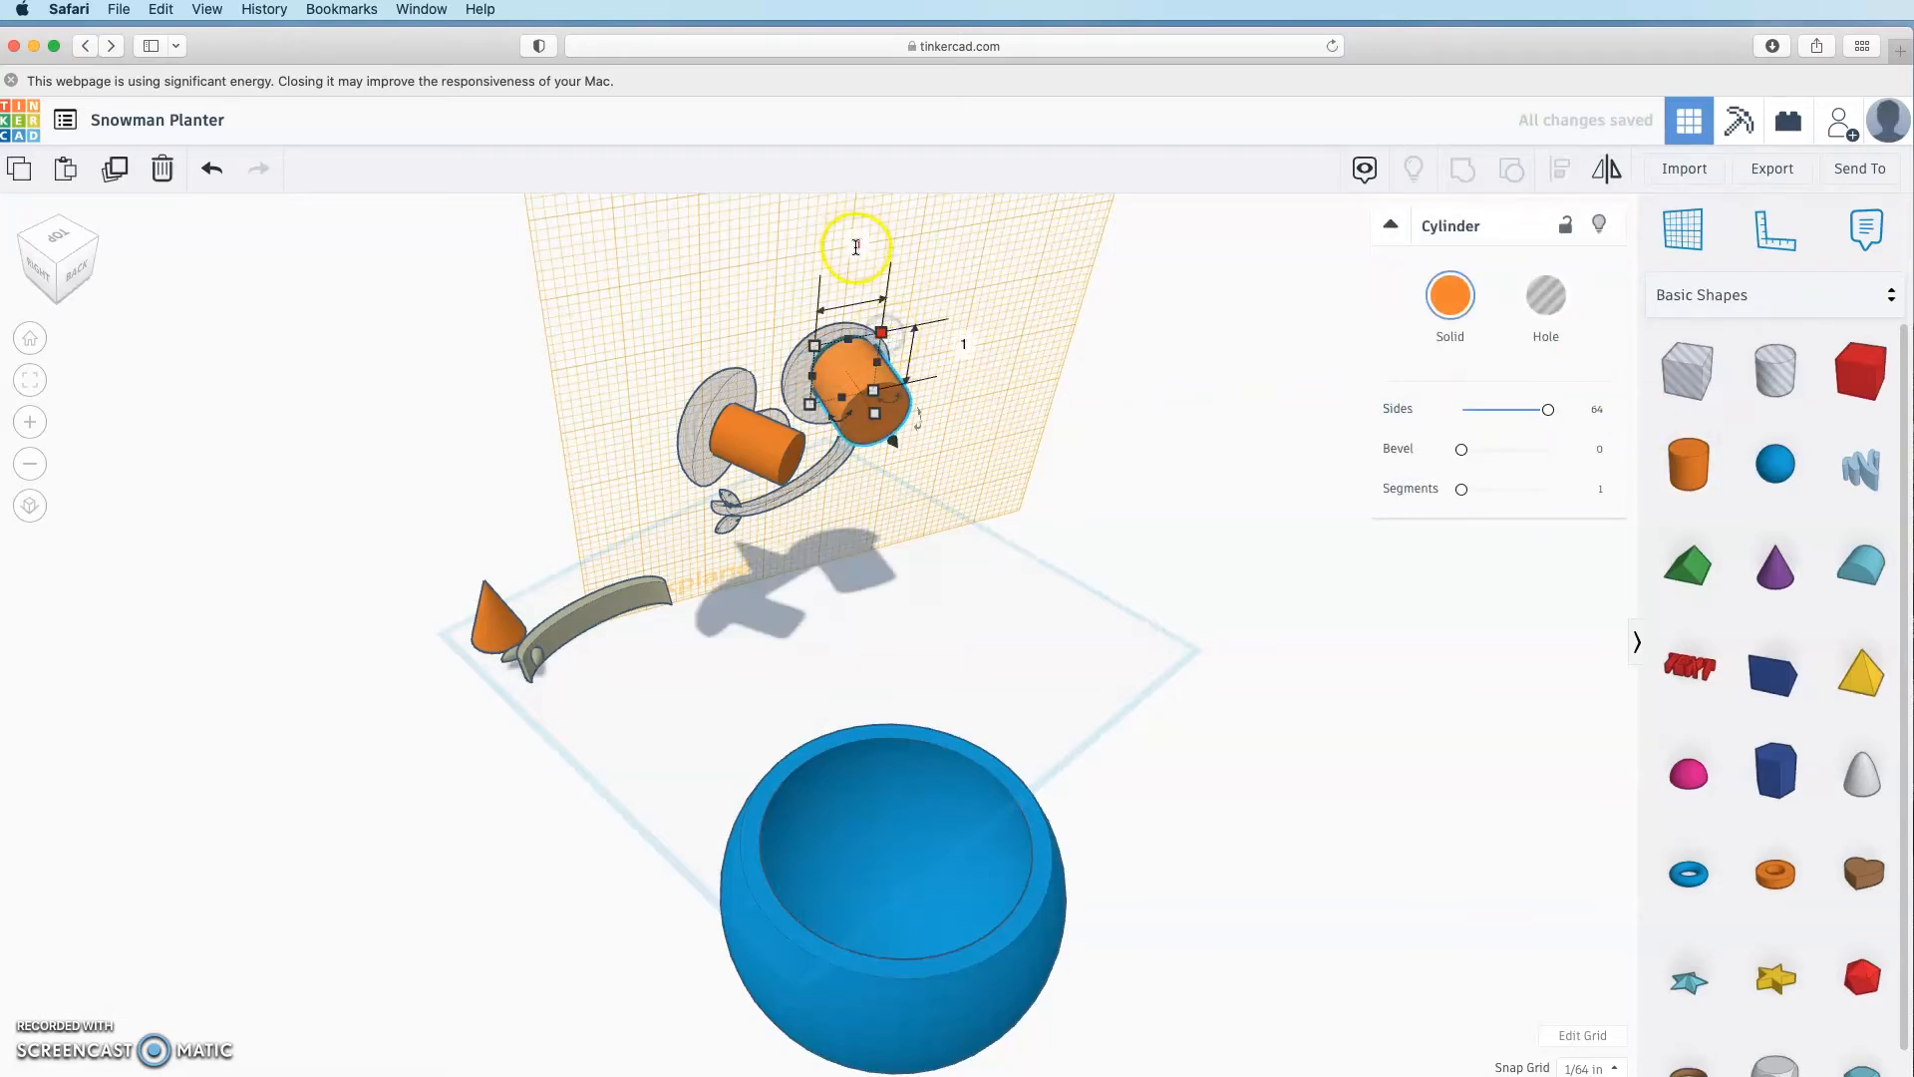
type("0.7")
key("Tab")
type("0.7")
key("Return")
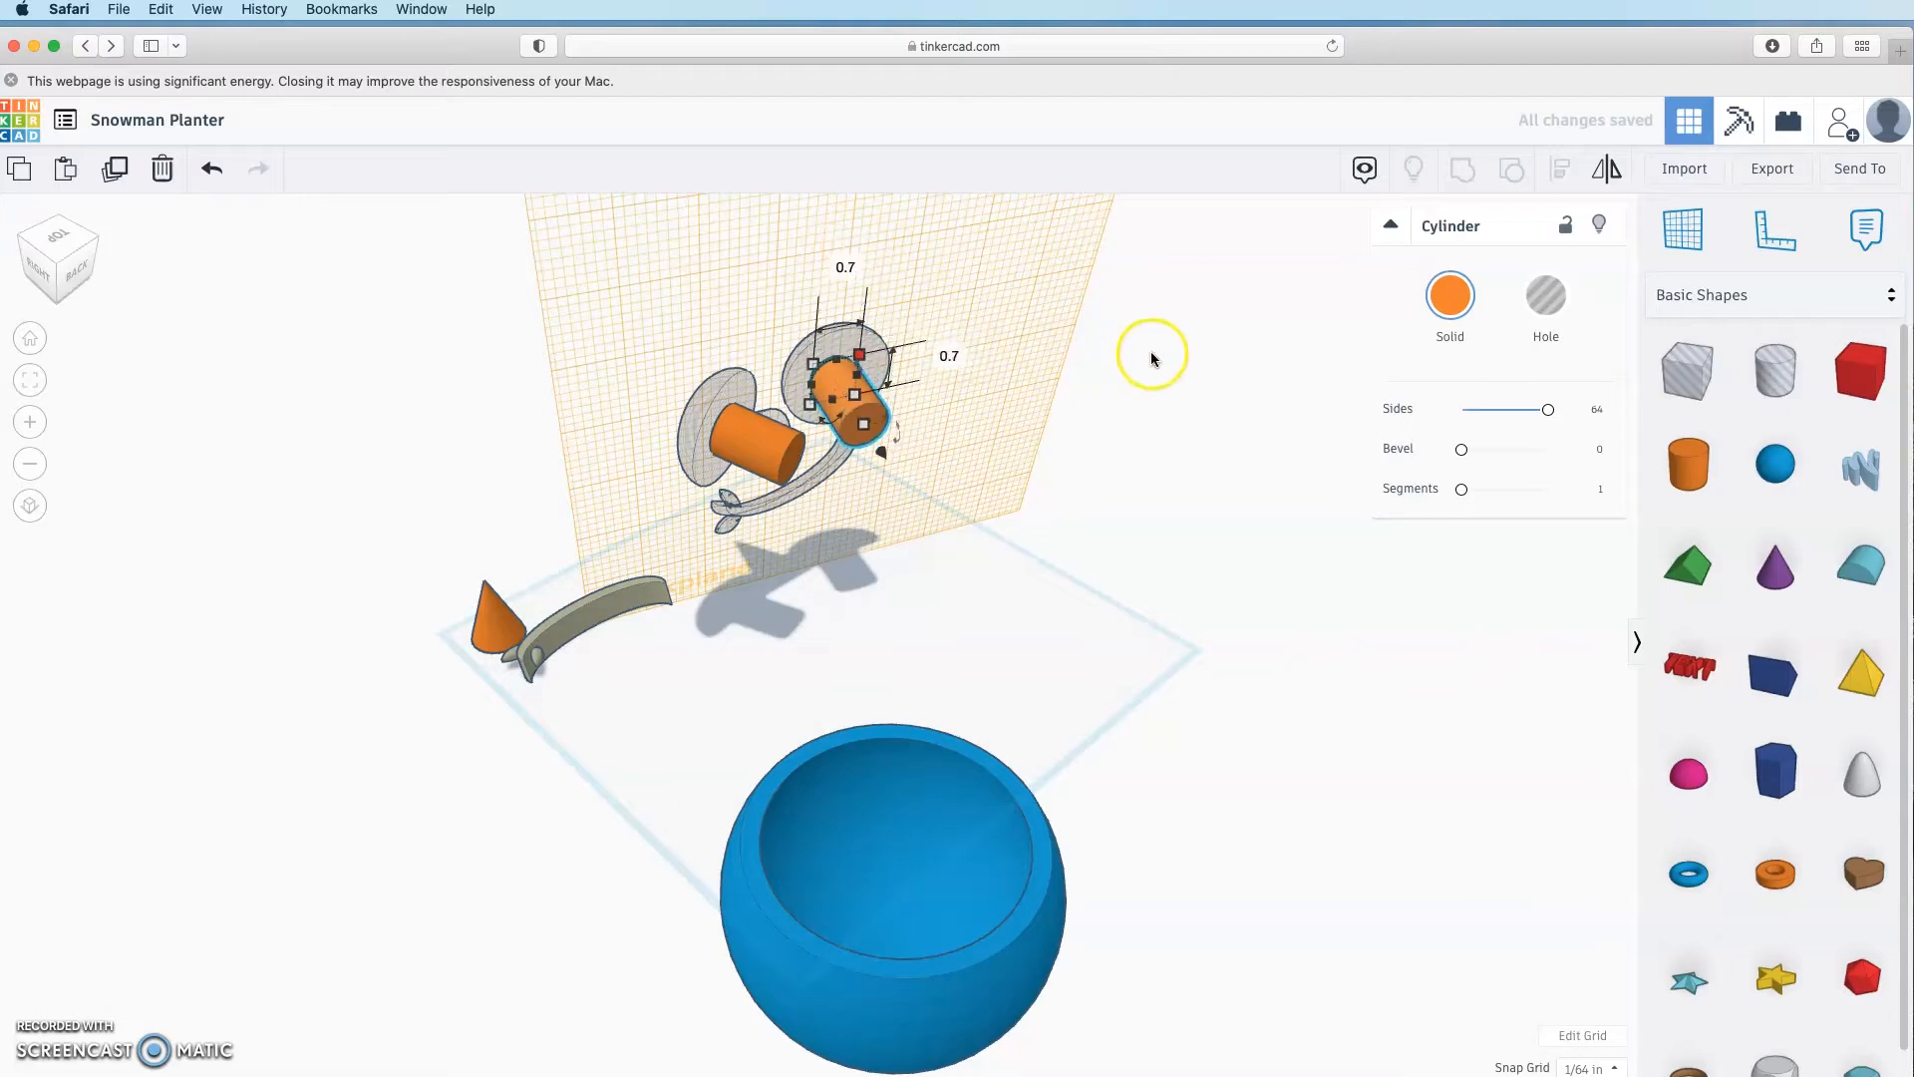
Step: Centre the cylinder on the second disc and reset the workplane to the ground grid
left_click(841, 344, "shift")
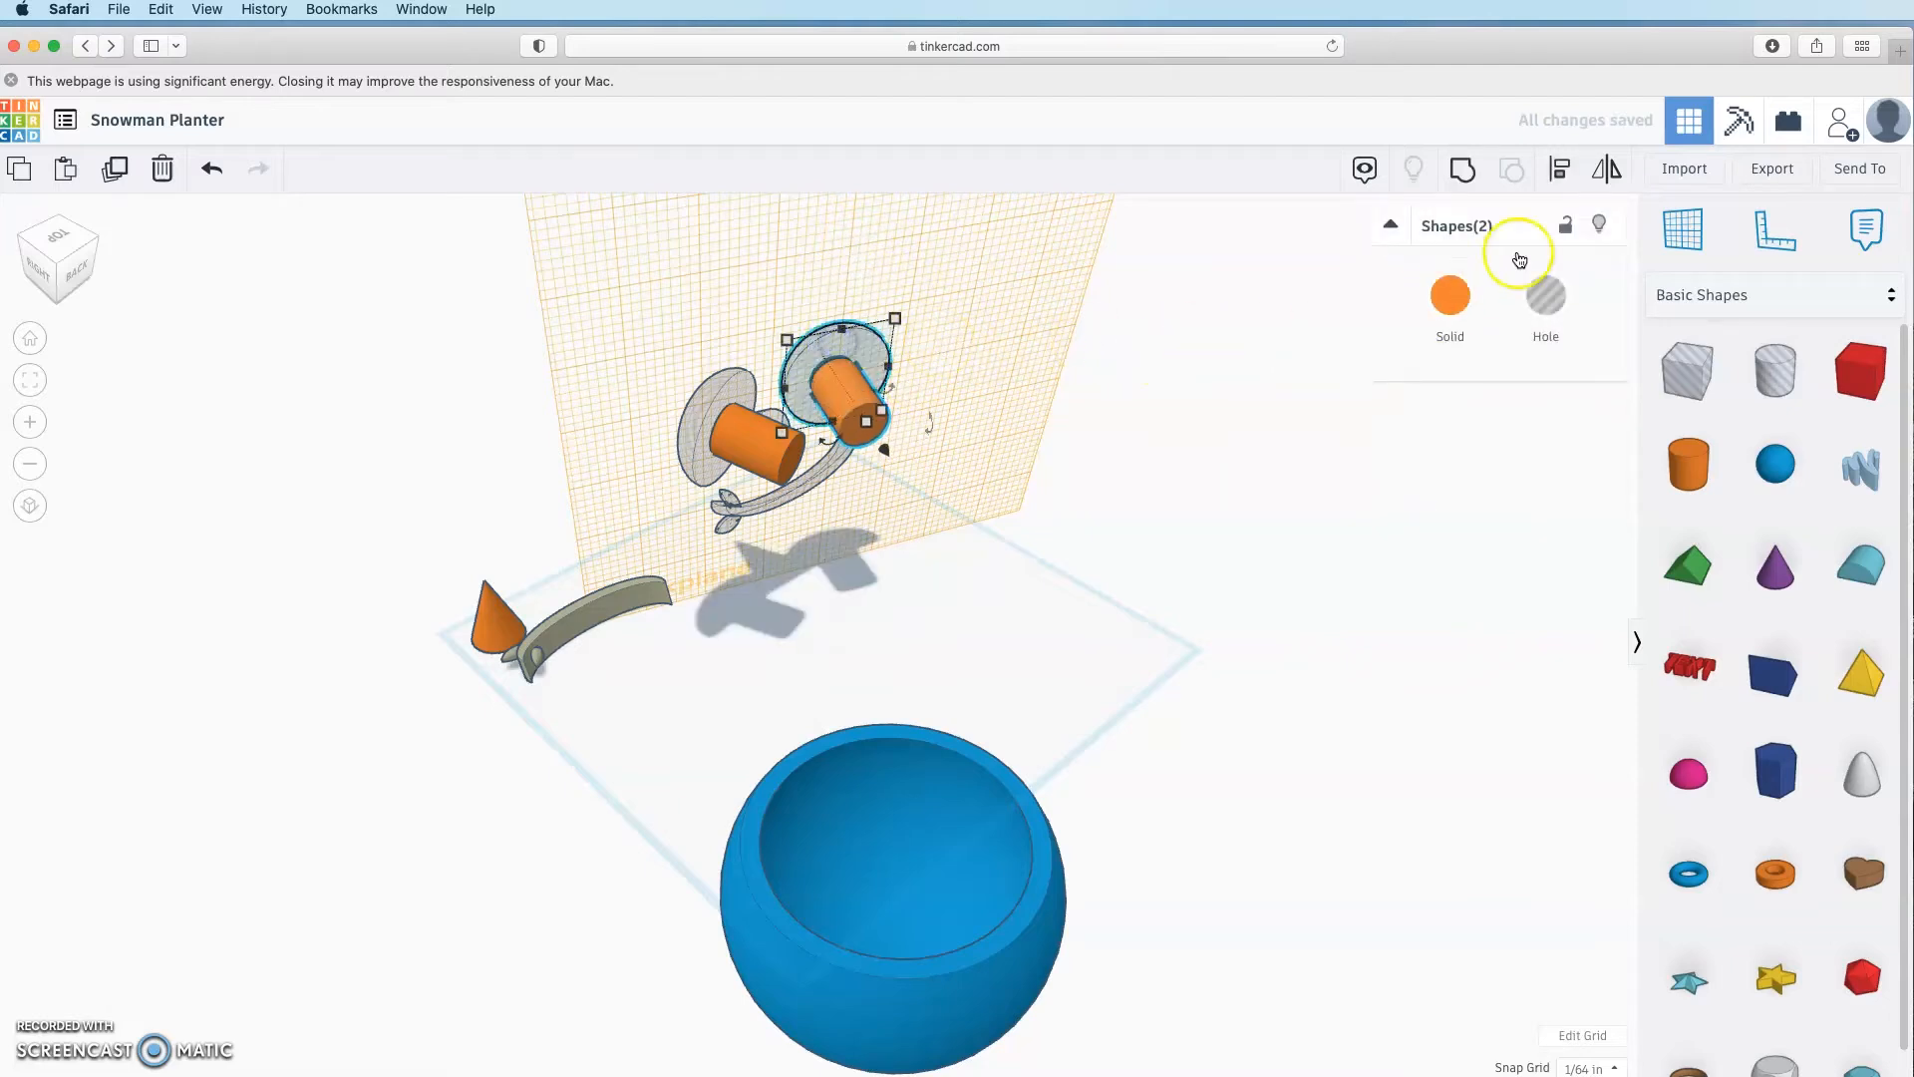
left_click(1561, 172)
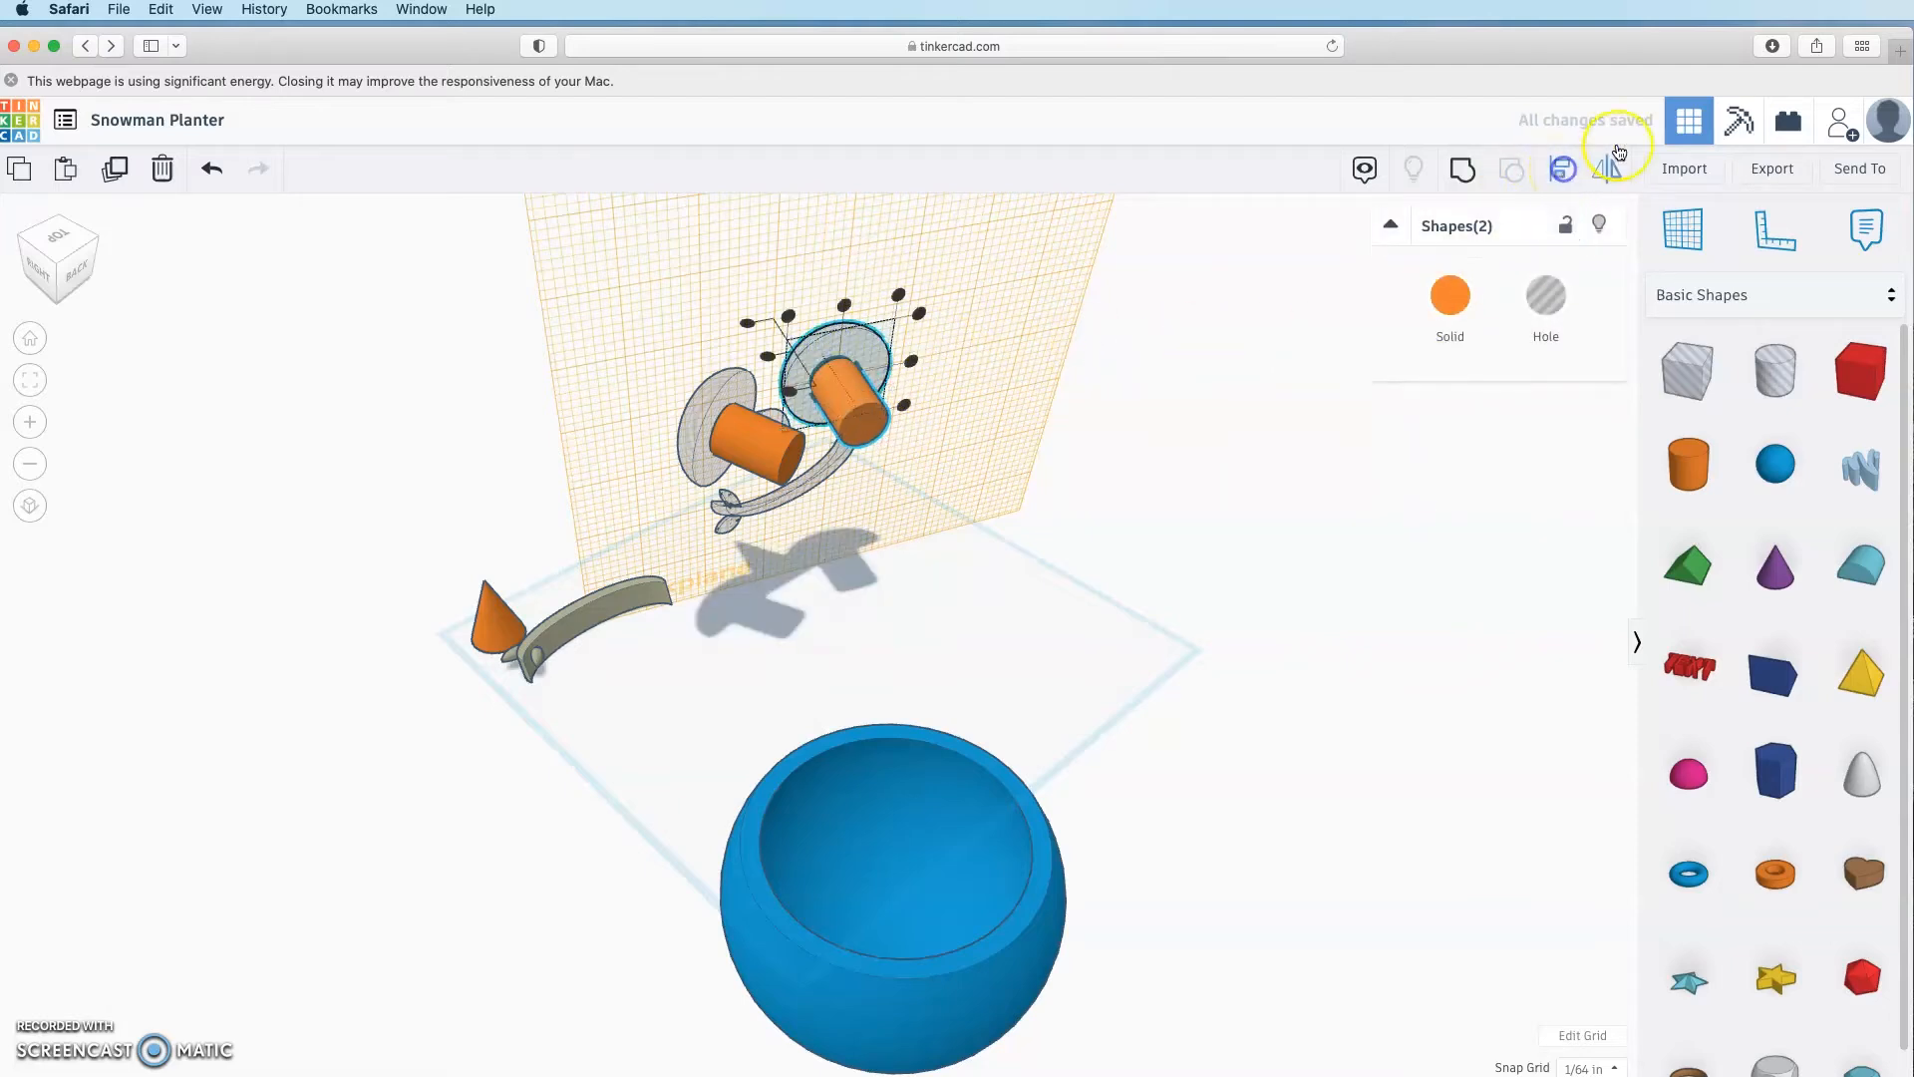
left_click(848, 308)
left_click(912, 363)
left_click(1133, 592)
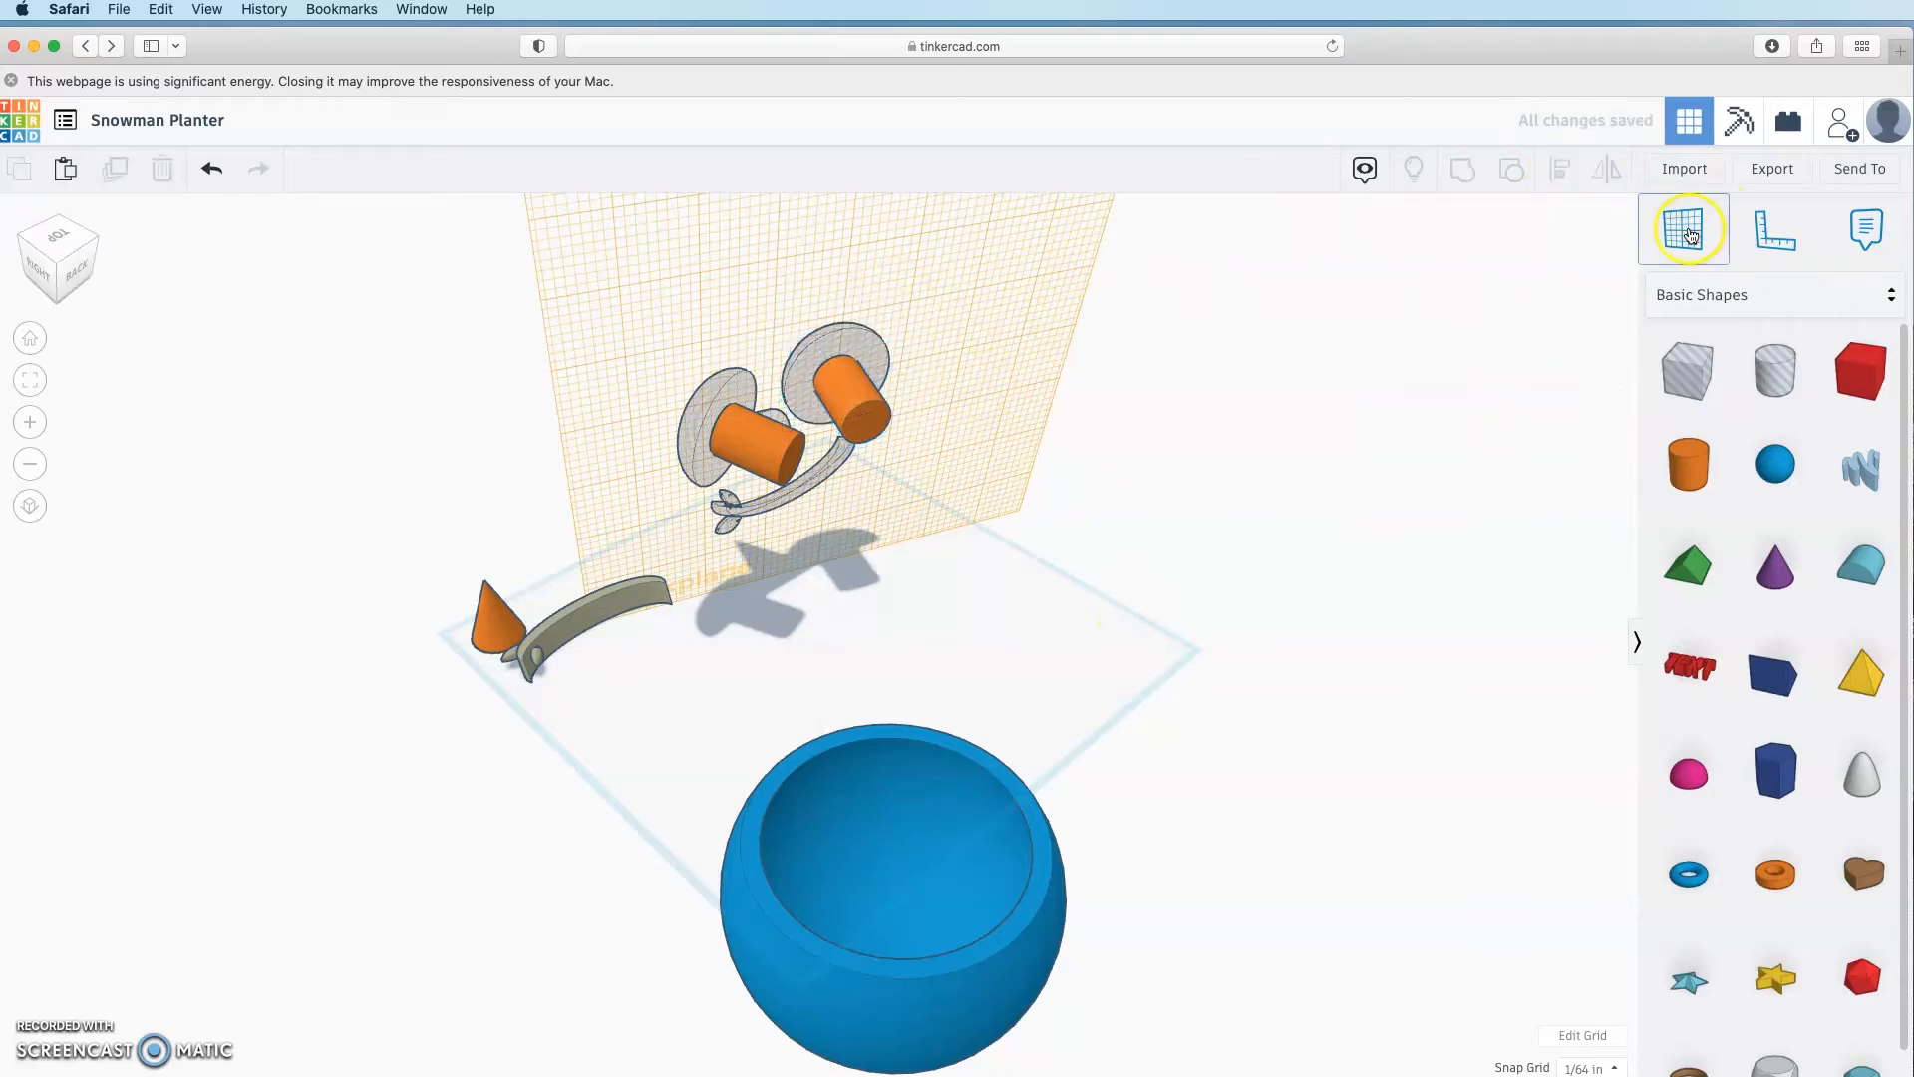
left_click(1691, 237)
left_click(1464, 629)
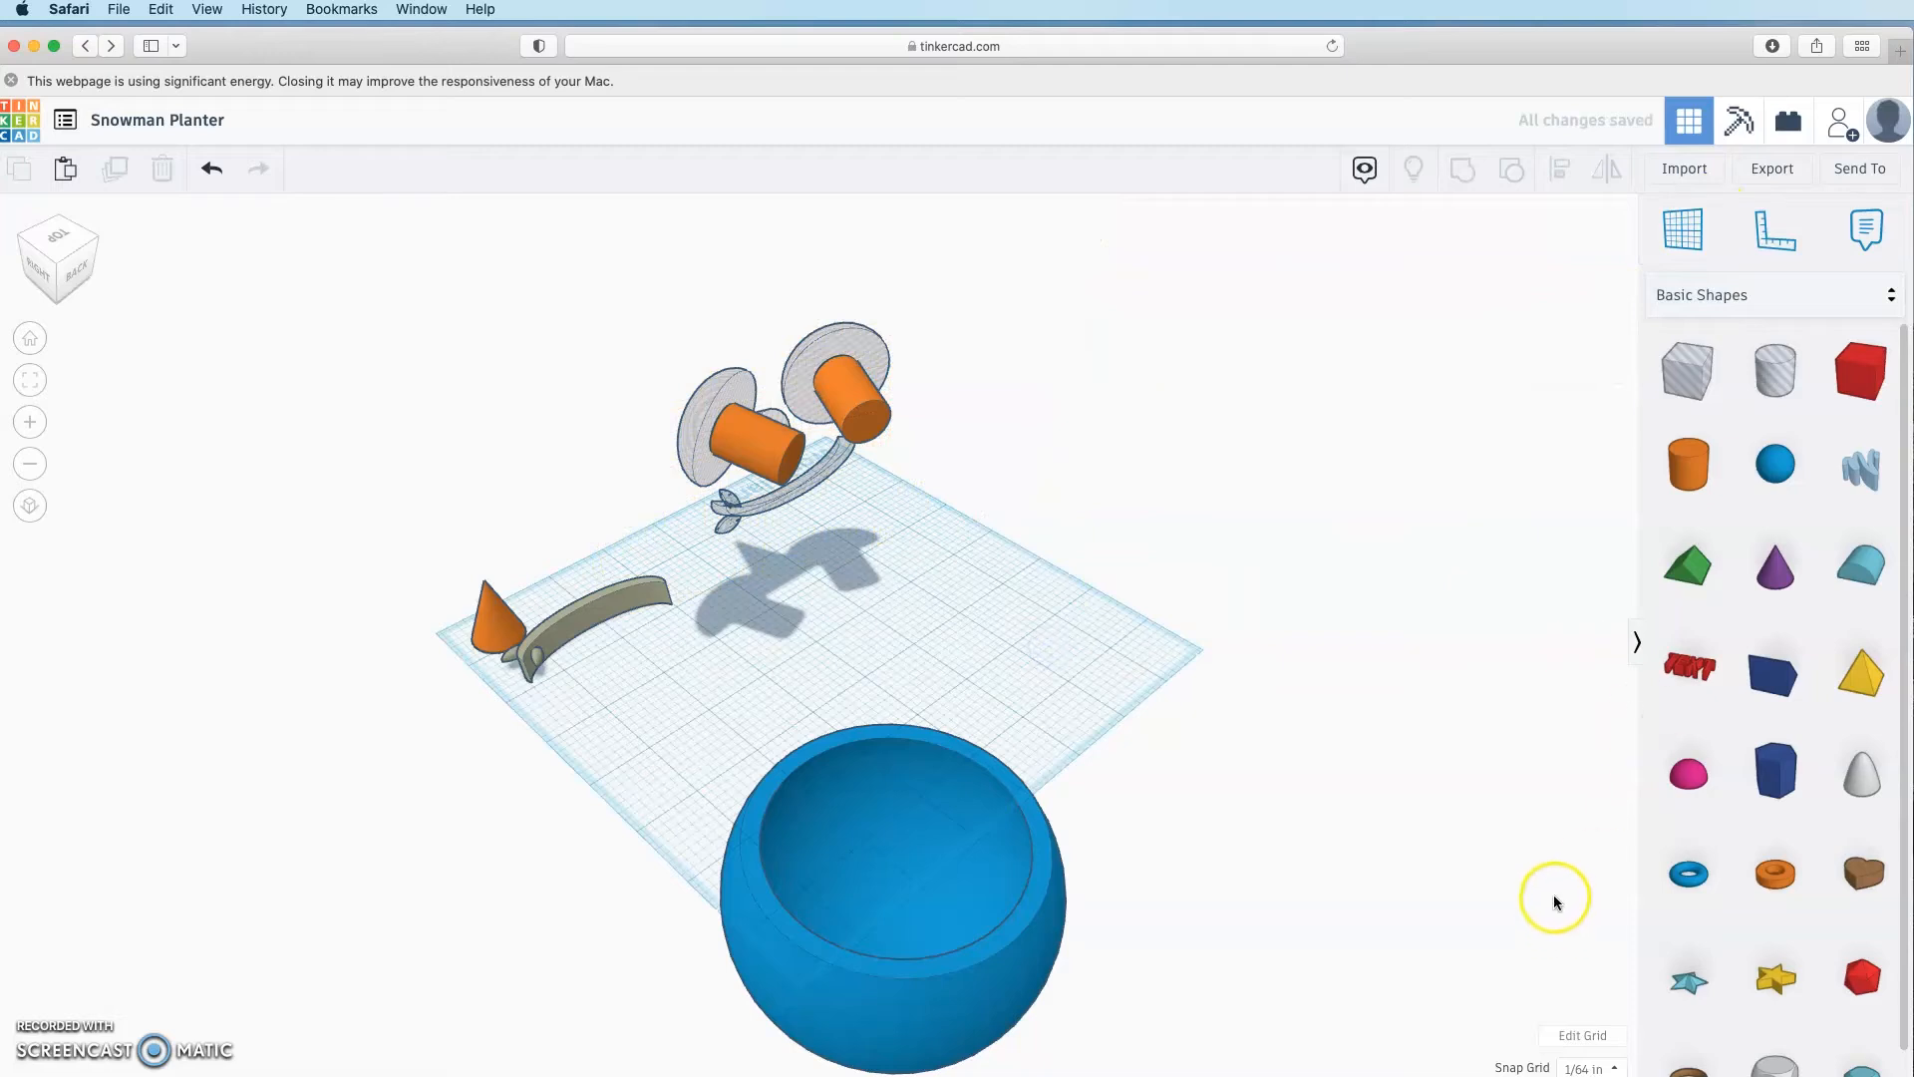
Step: Drop the blue bowl down onto the workplane with D
left_click(1009, 962)
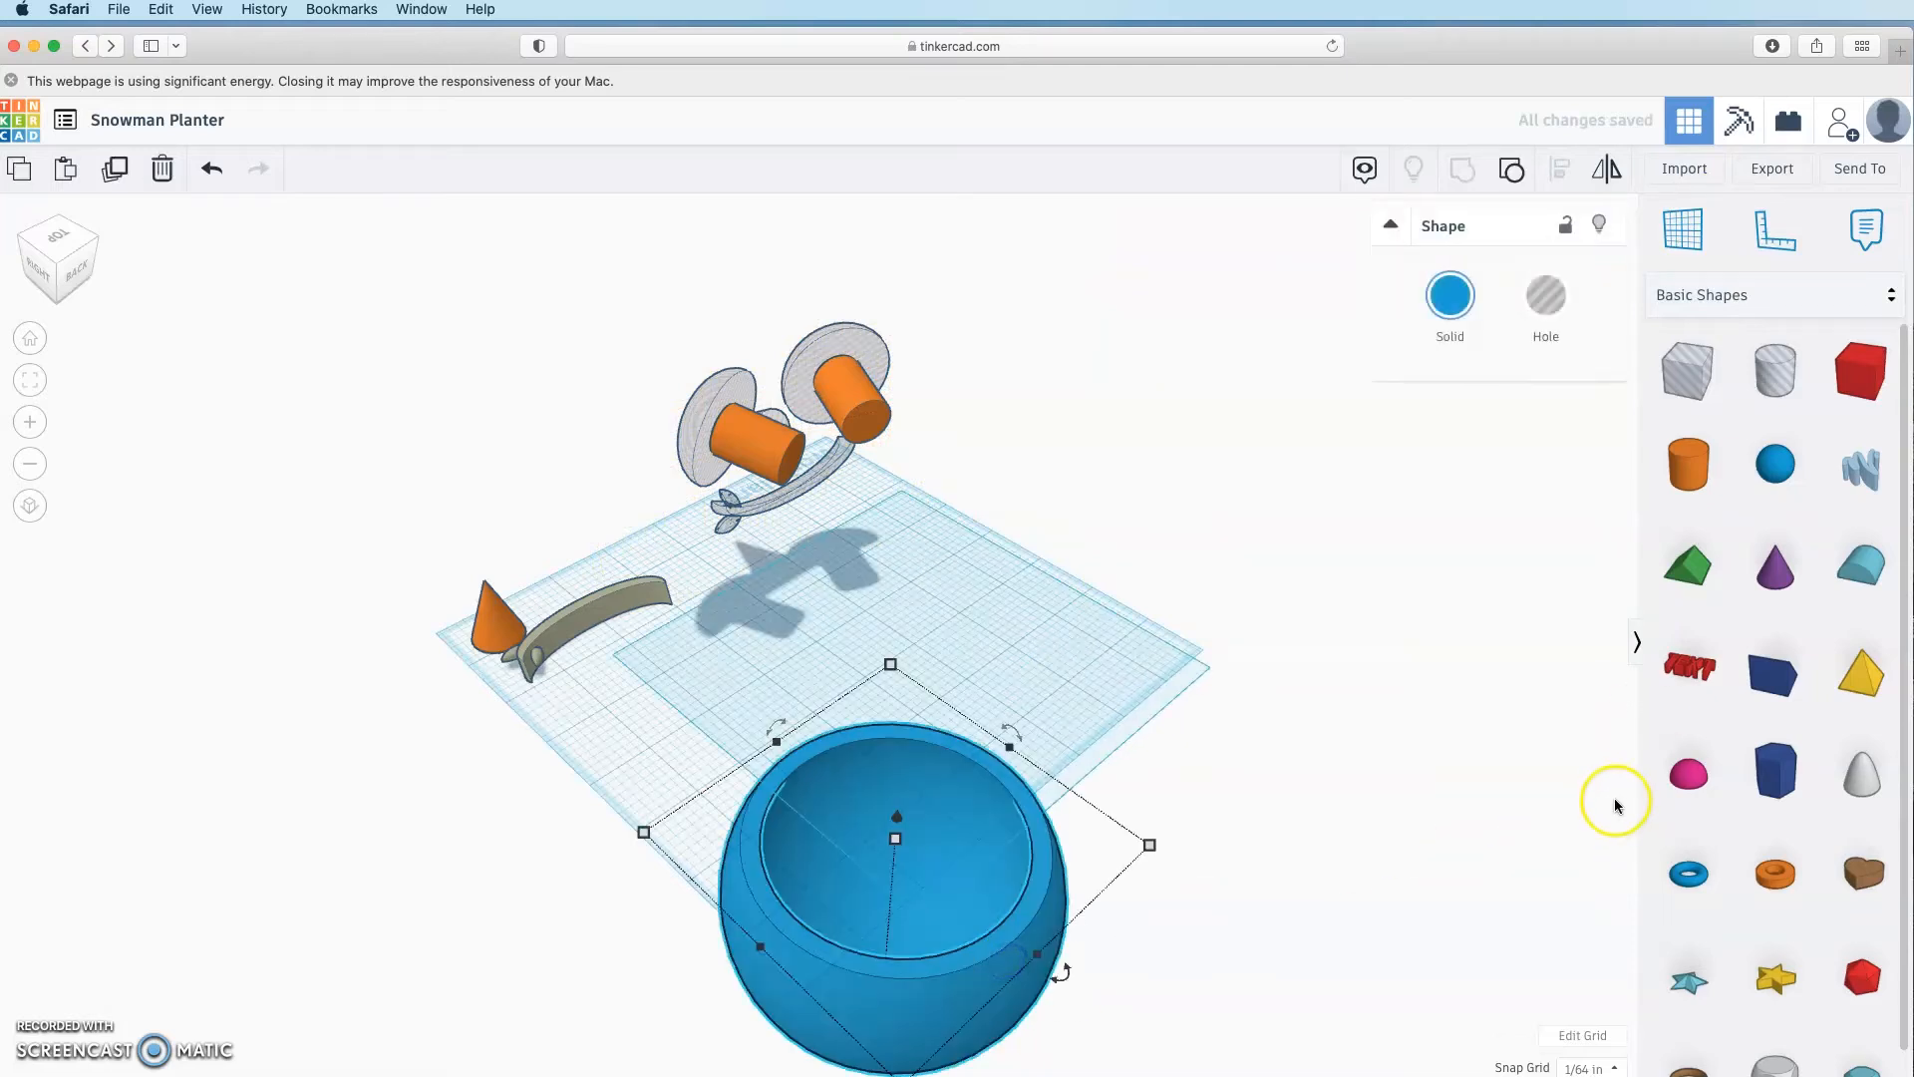
key("d")
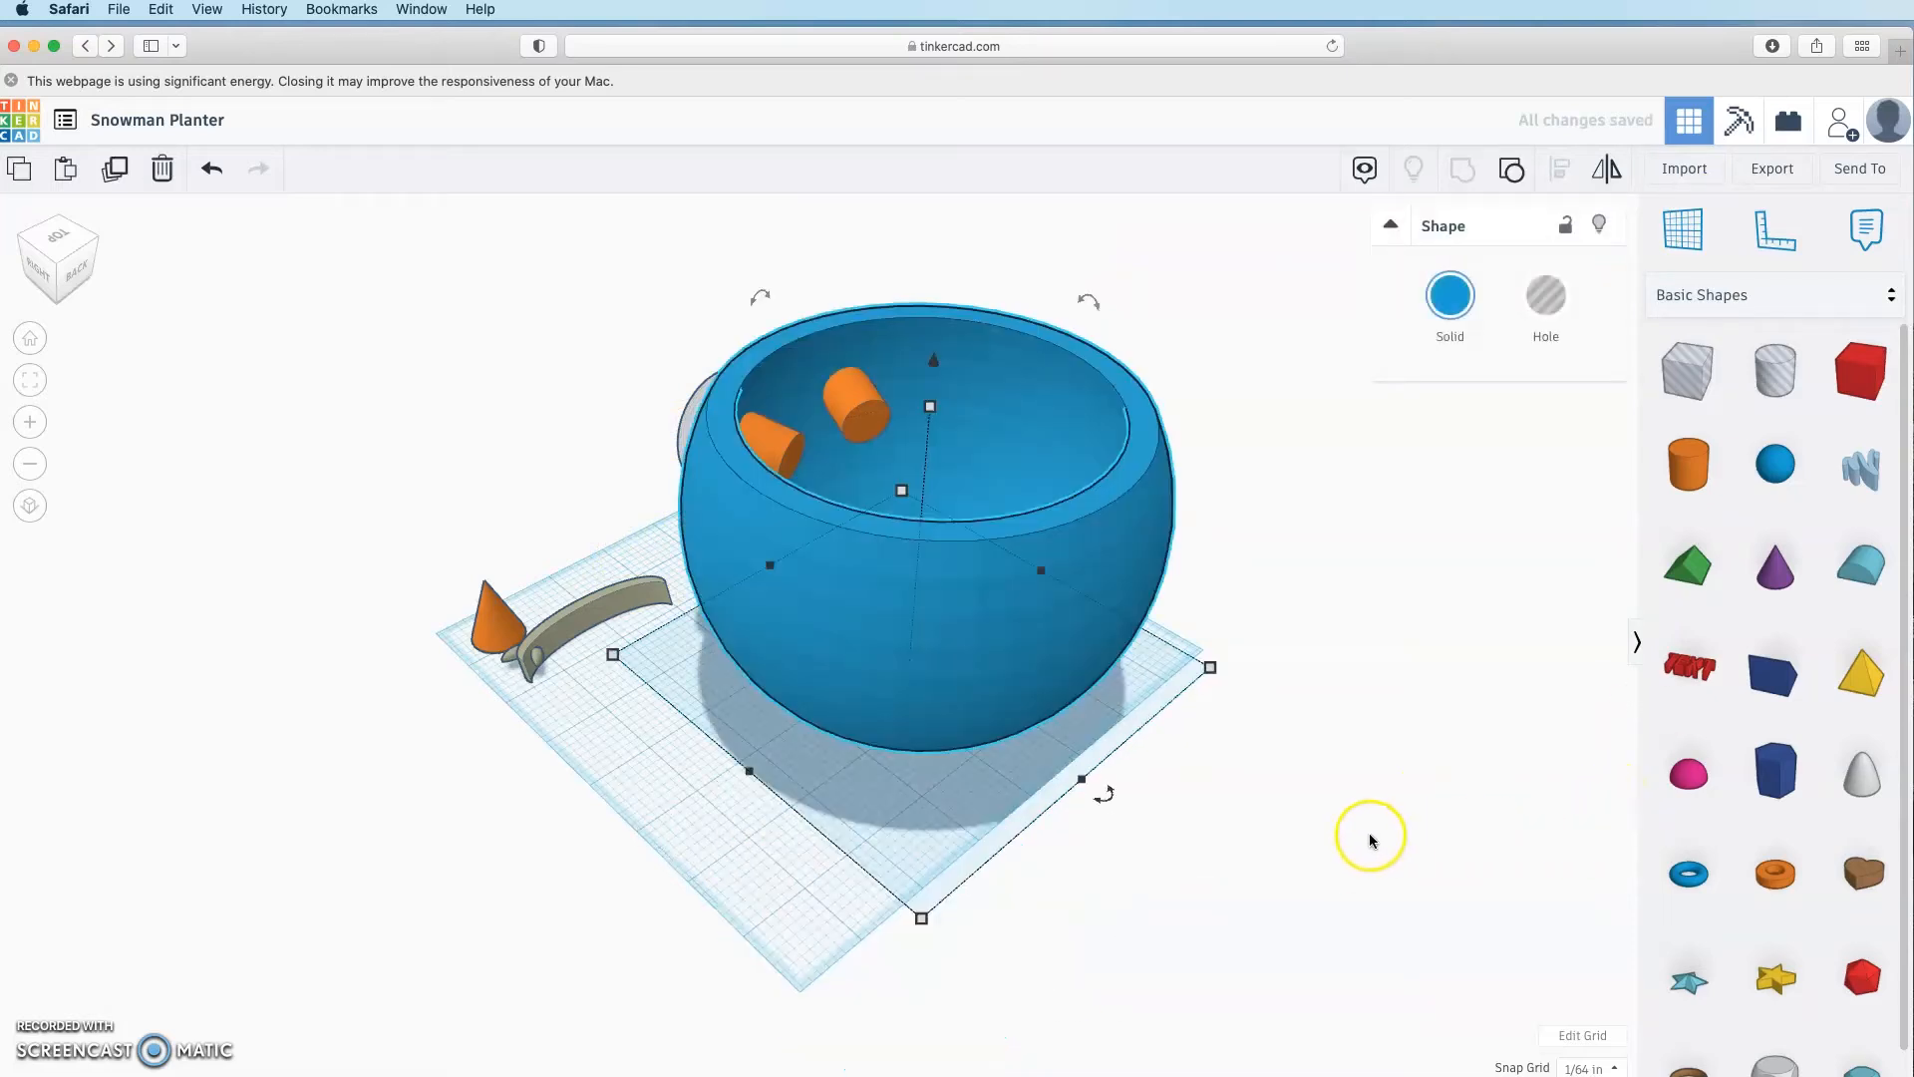
left_click(1371, 836)
Step: Group the bowl with both eye holes, the nose hole and the mouth
right_click_drag(1294, 853, 1845, 781)
left_click_drag(1844, 781, 655, 445)
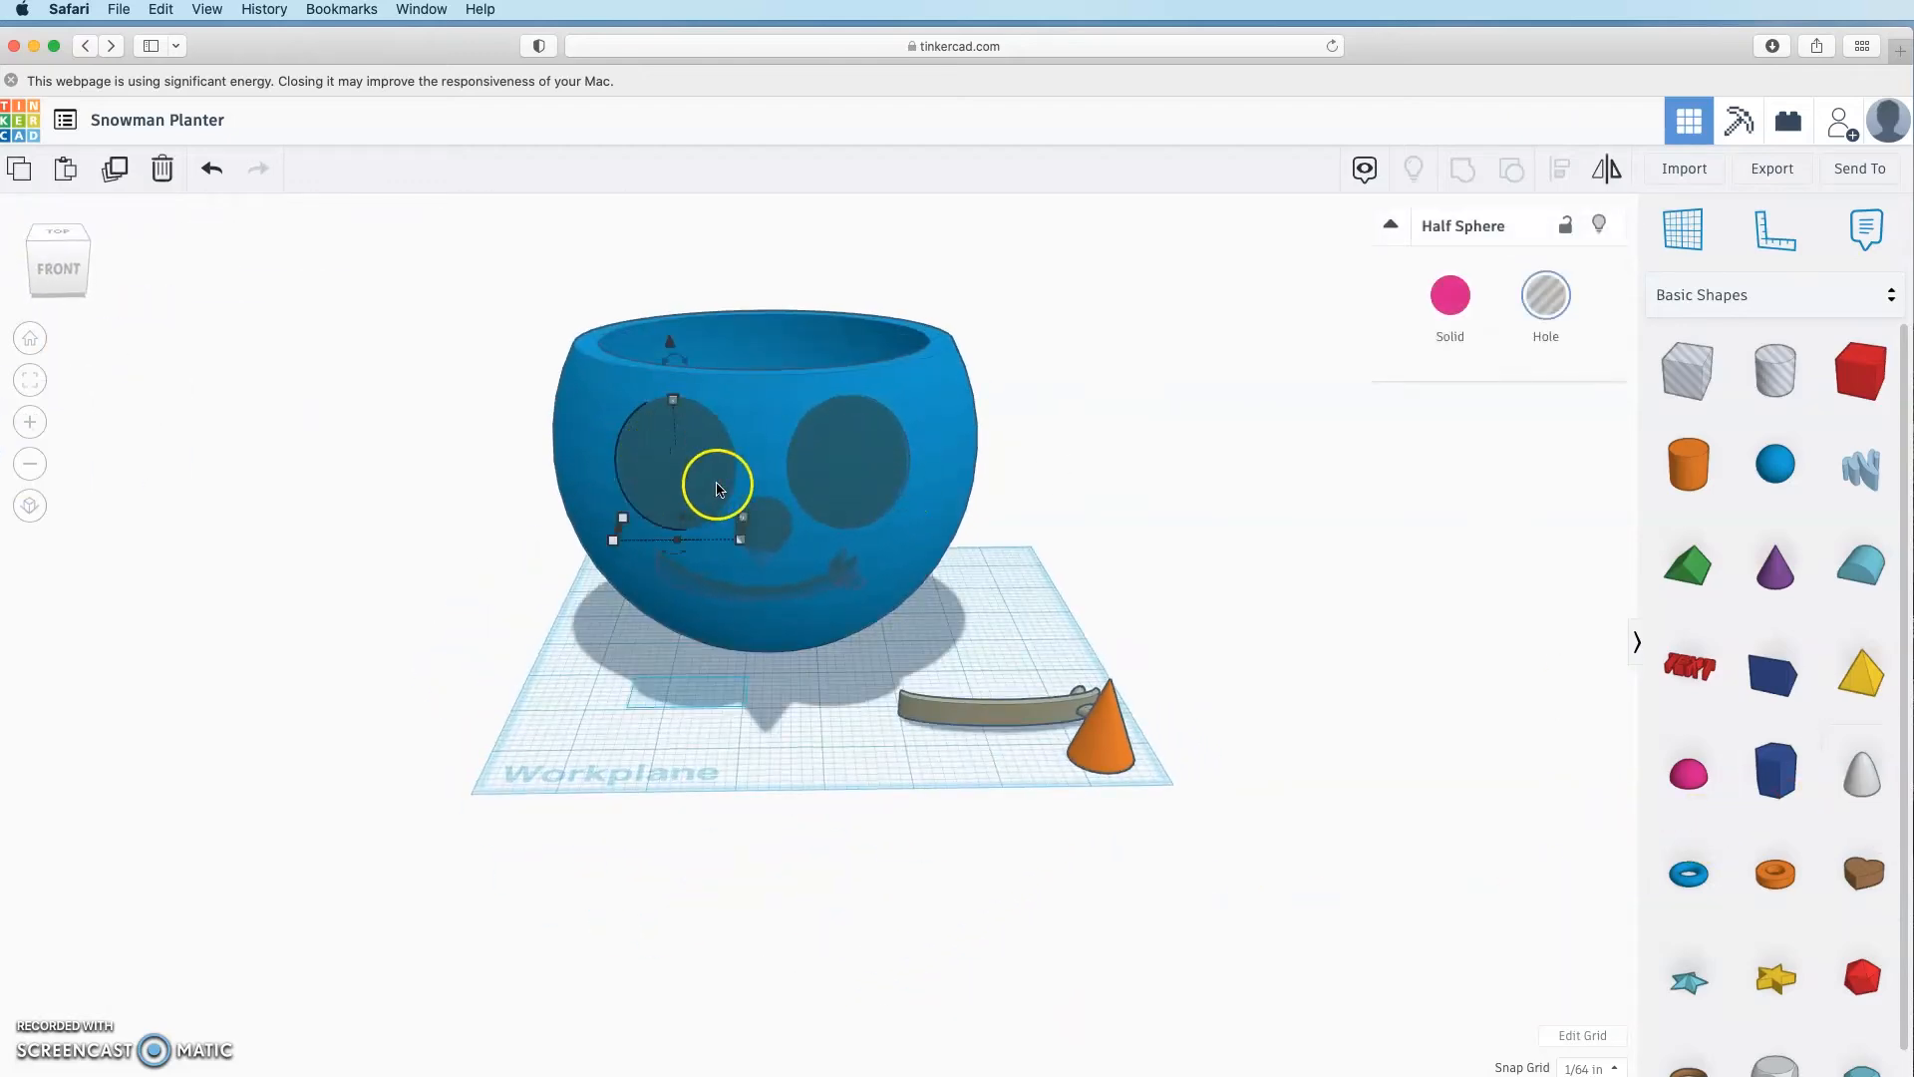
left_click(841, 474)
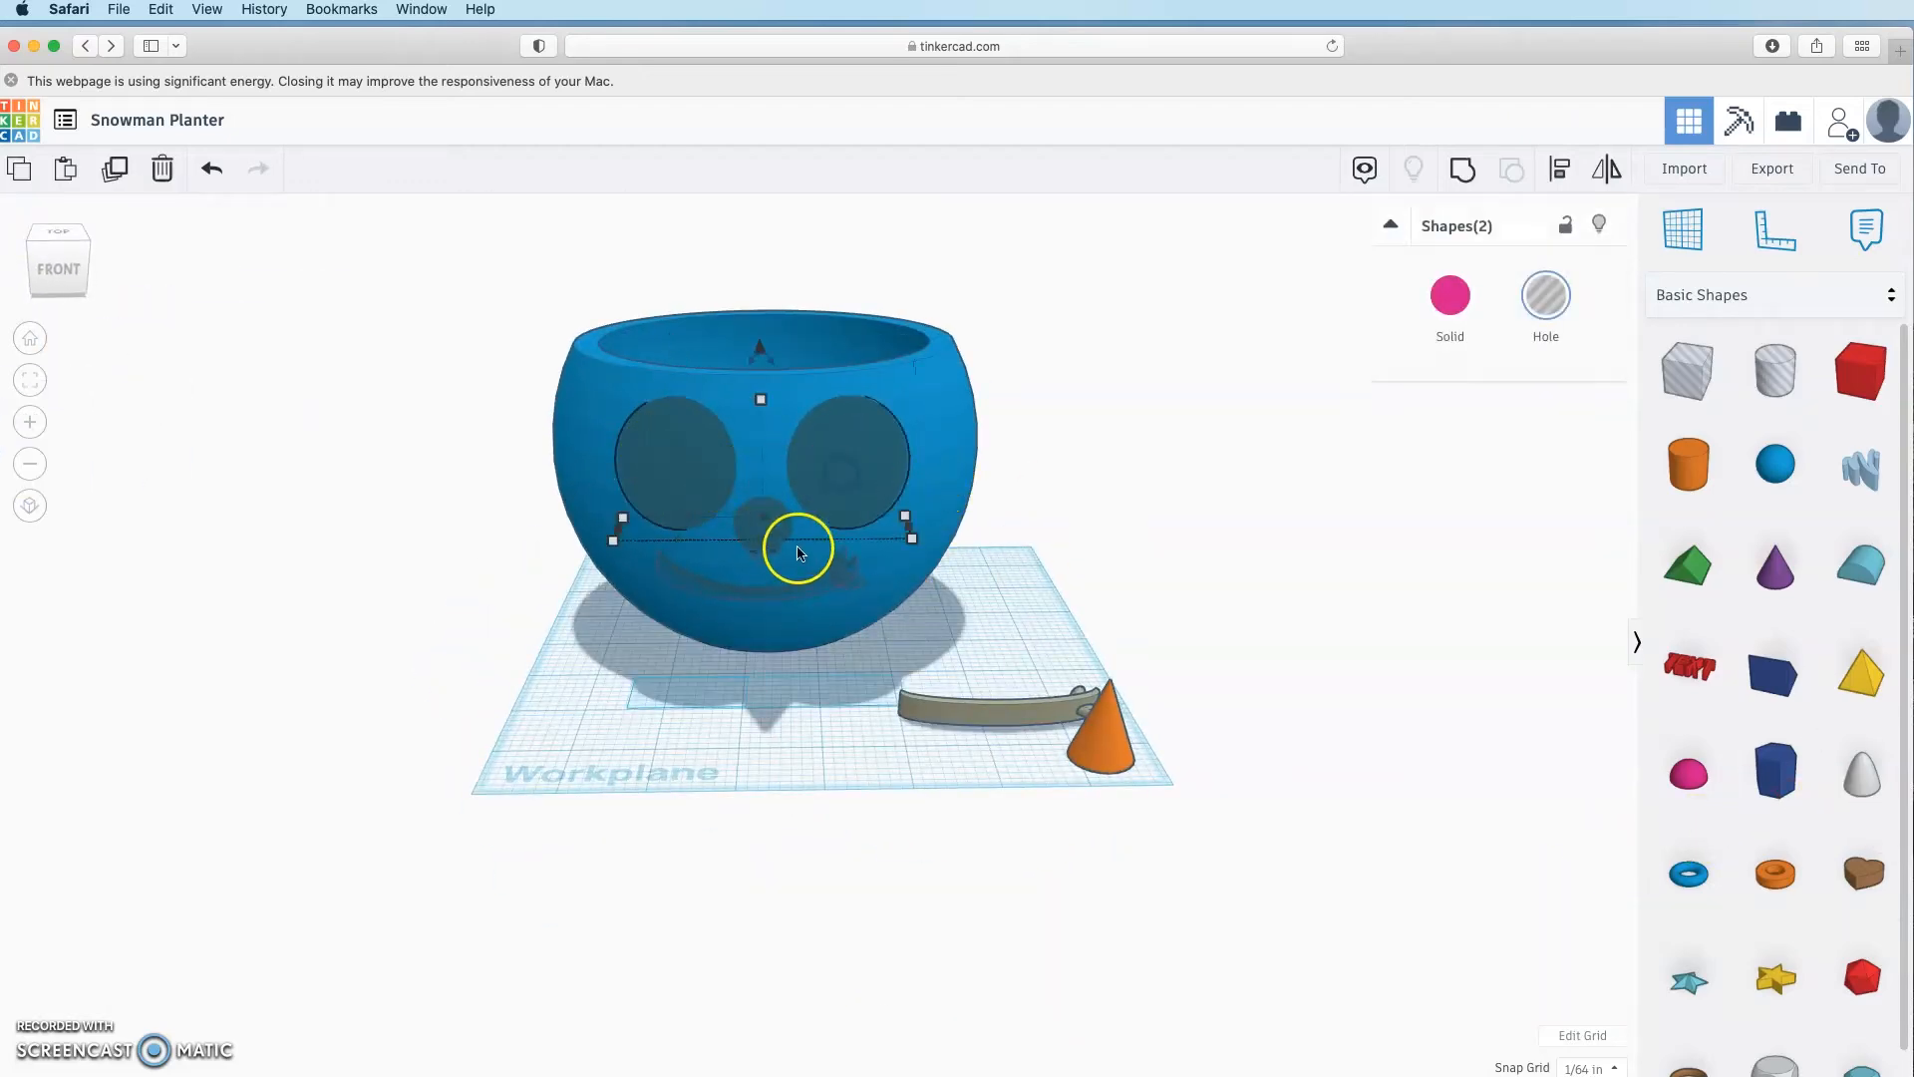
left_click(778, 506, "shift")
left_click(851, 589, "shift")
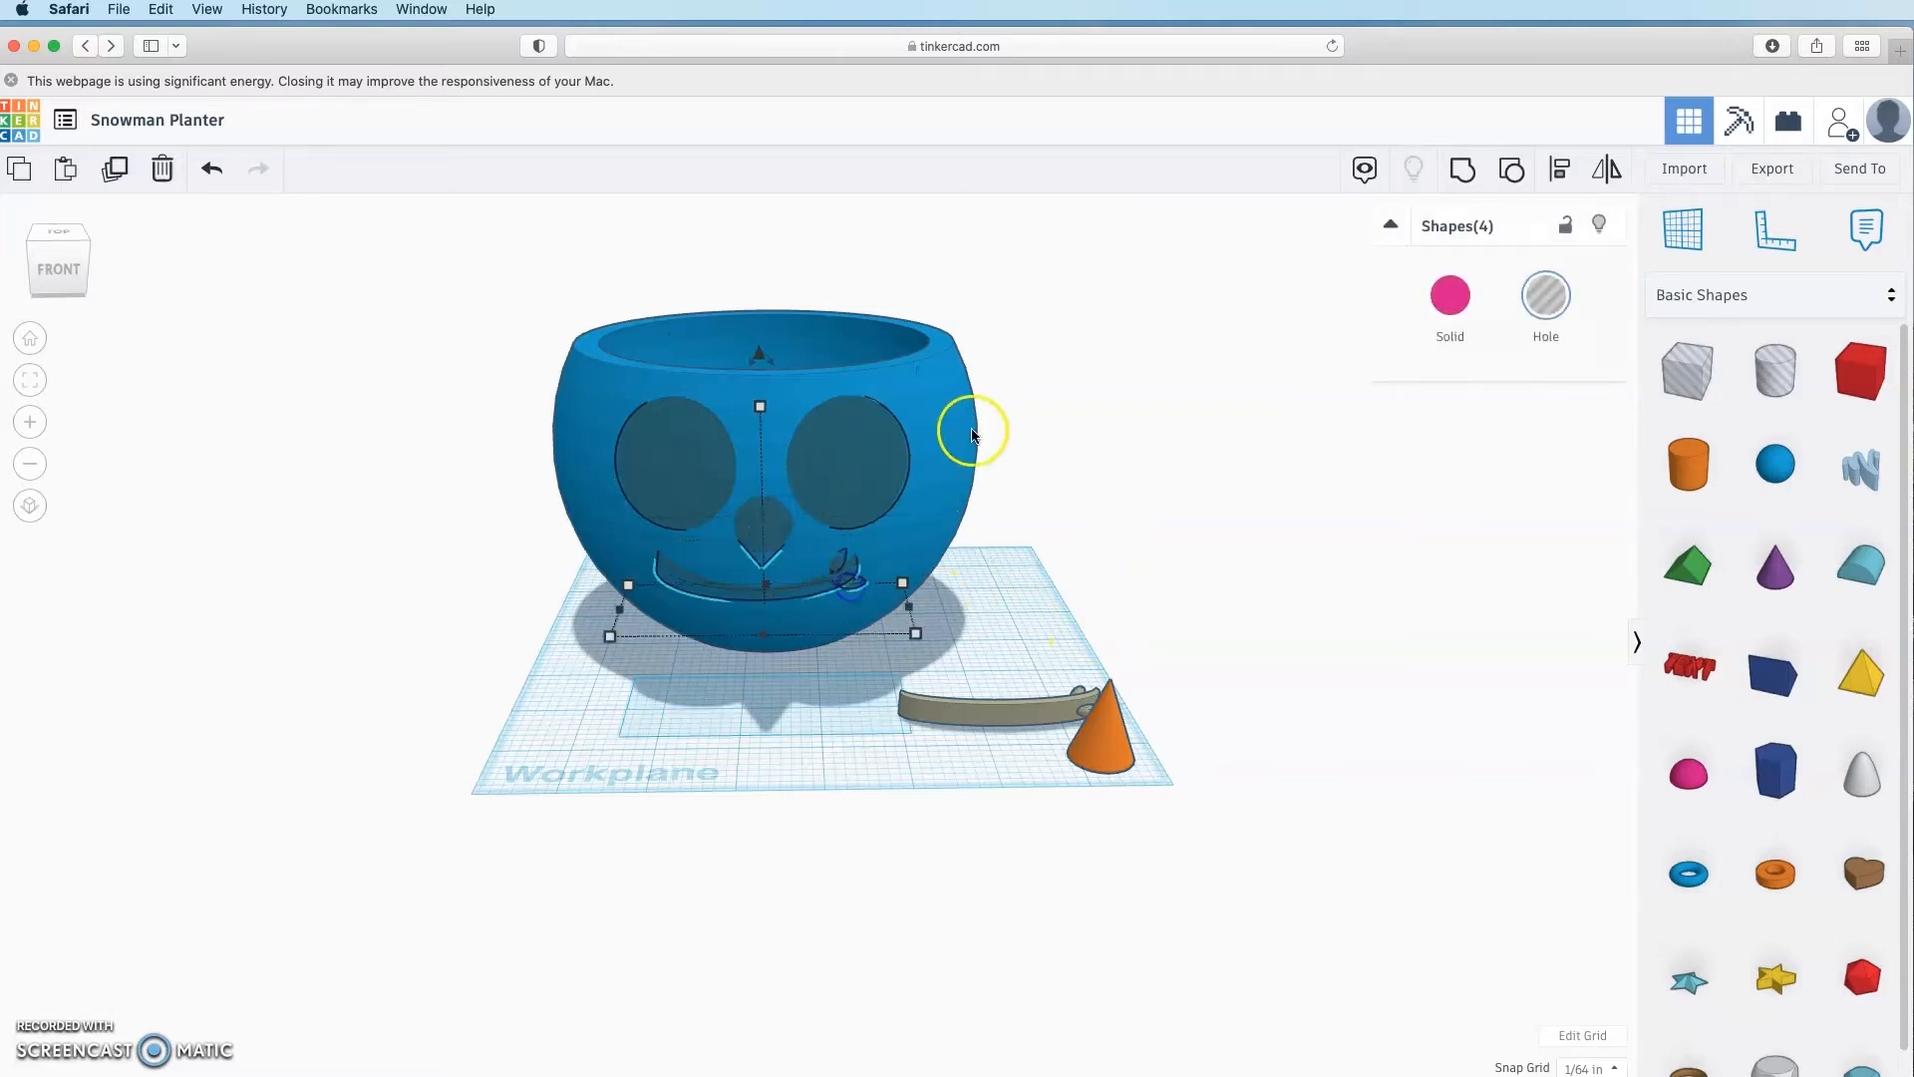
left_click(974, 428, "shift")
right_click_drag(1217, 536, 1026, 828)
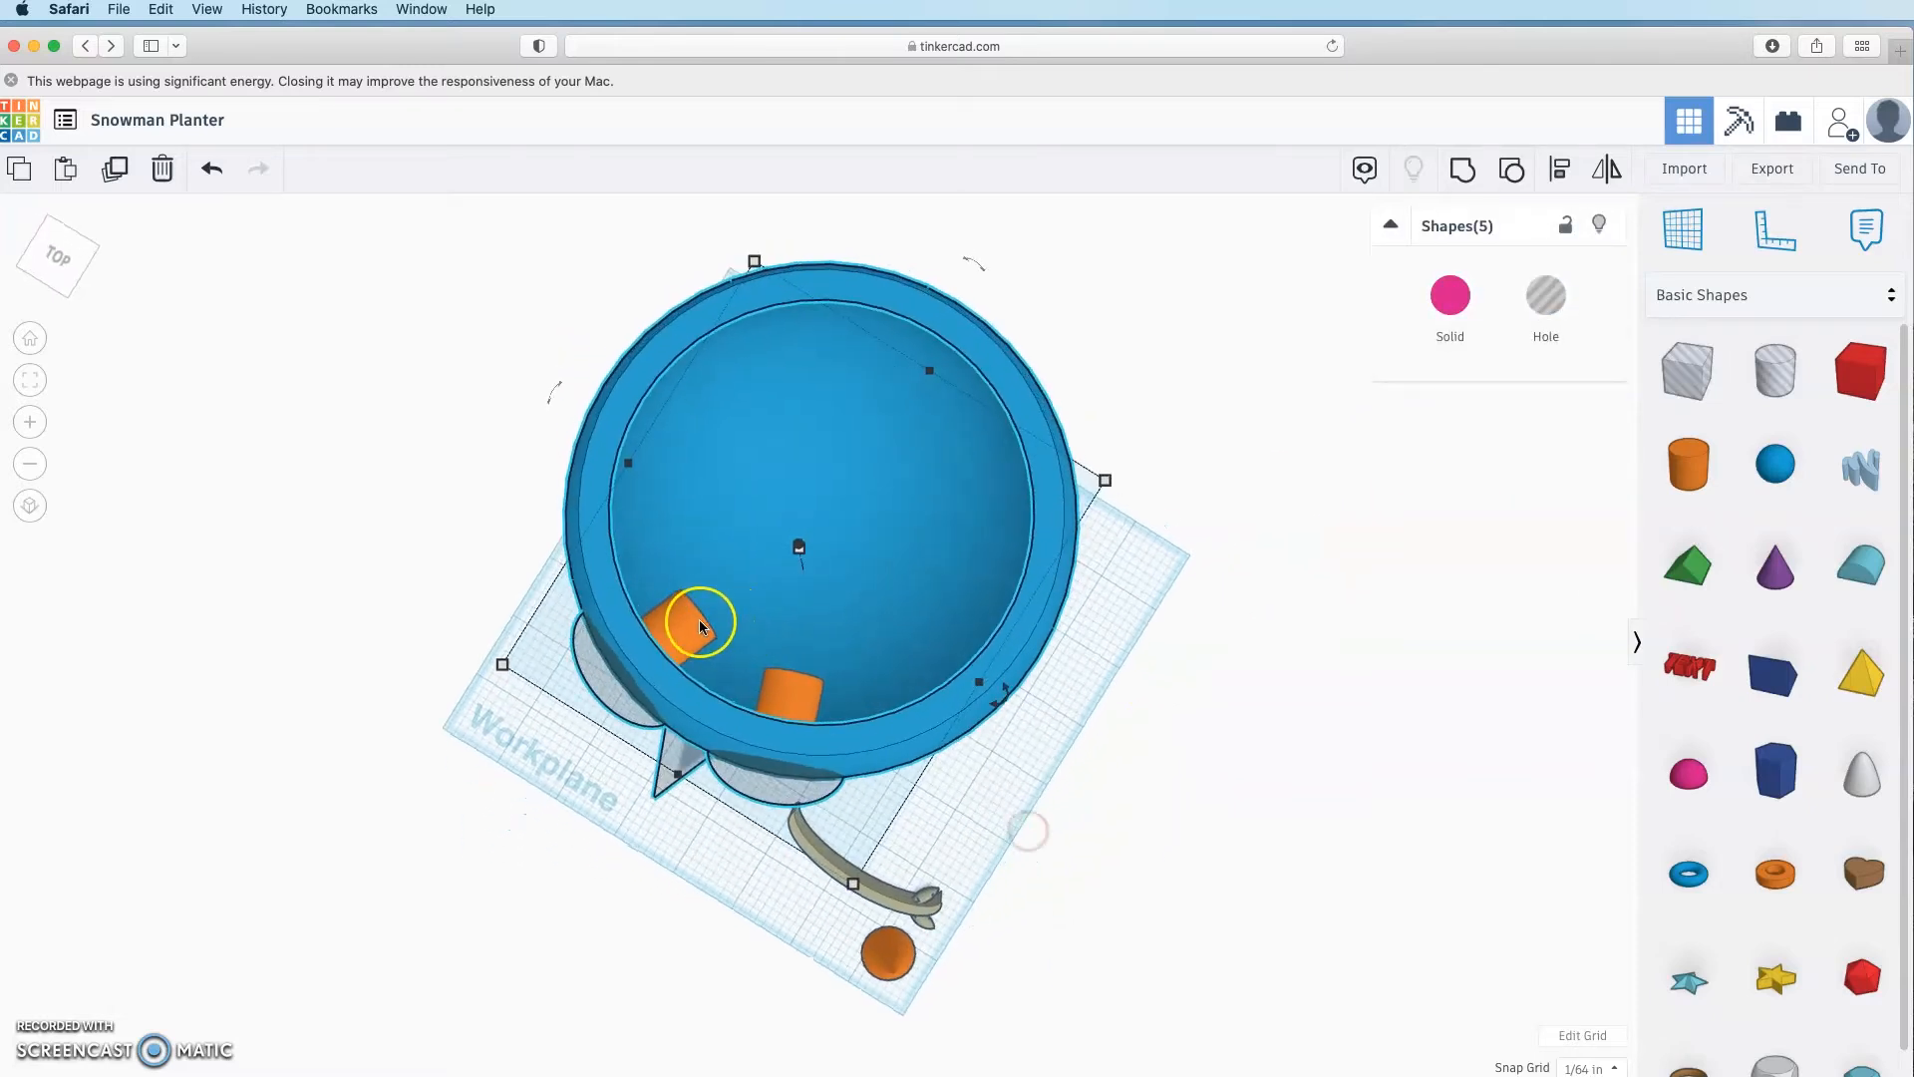
left_click(1456, 177)
right_click_drag(1217, 803, 1218, 676)
left_click(1217, 682)
Step: Select the orange eye cylinders poking into the pot walls
right_click_drag(886, 596, 699, 721)
left_click(723, 485)
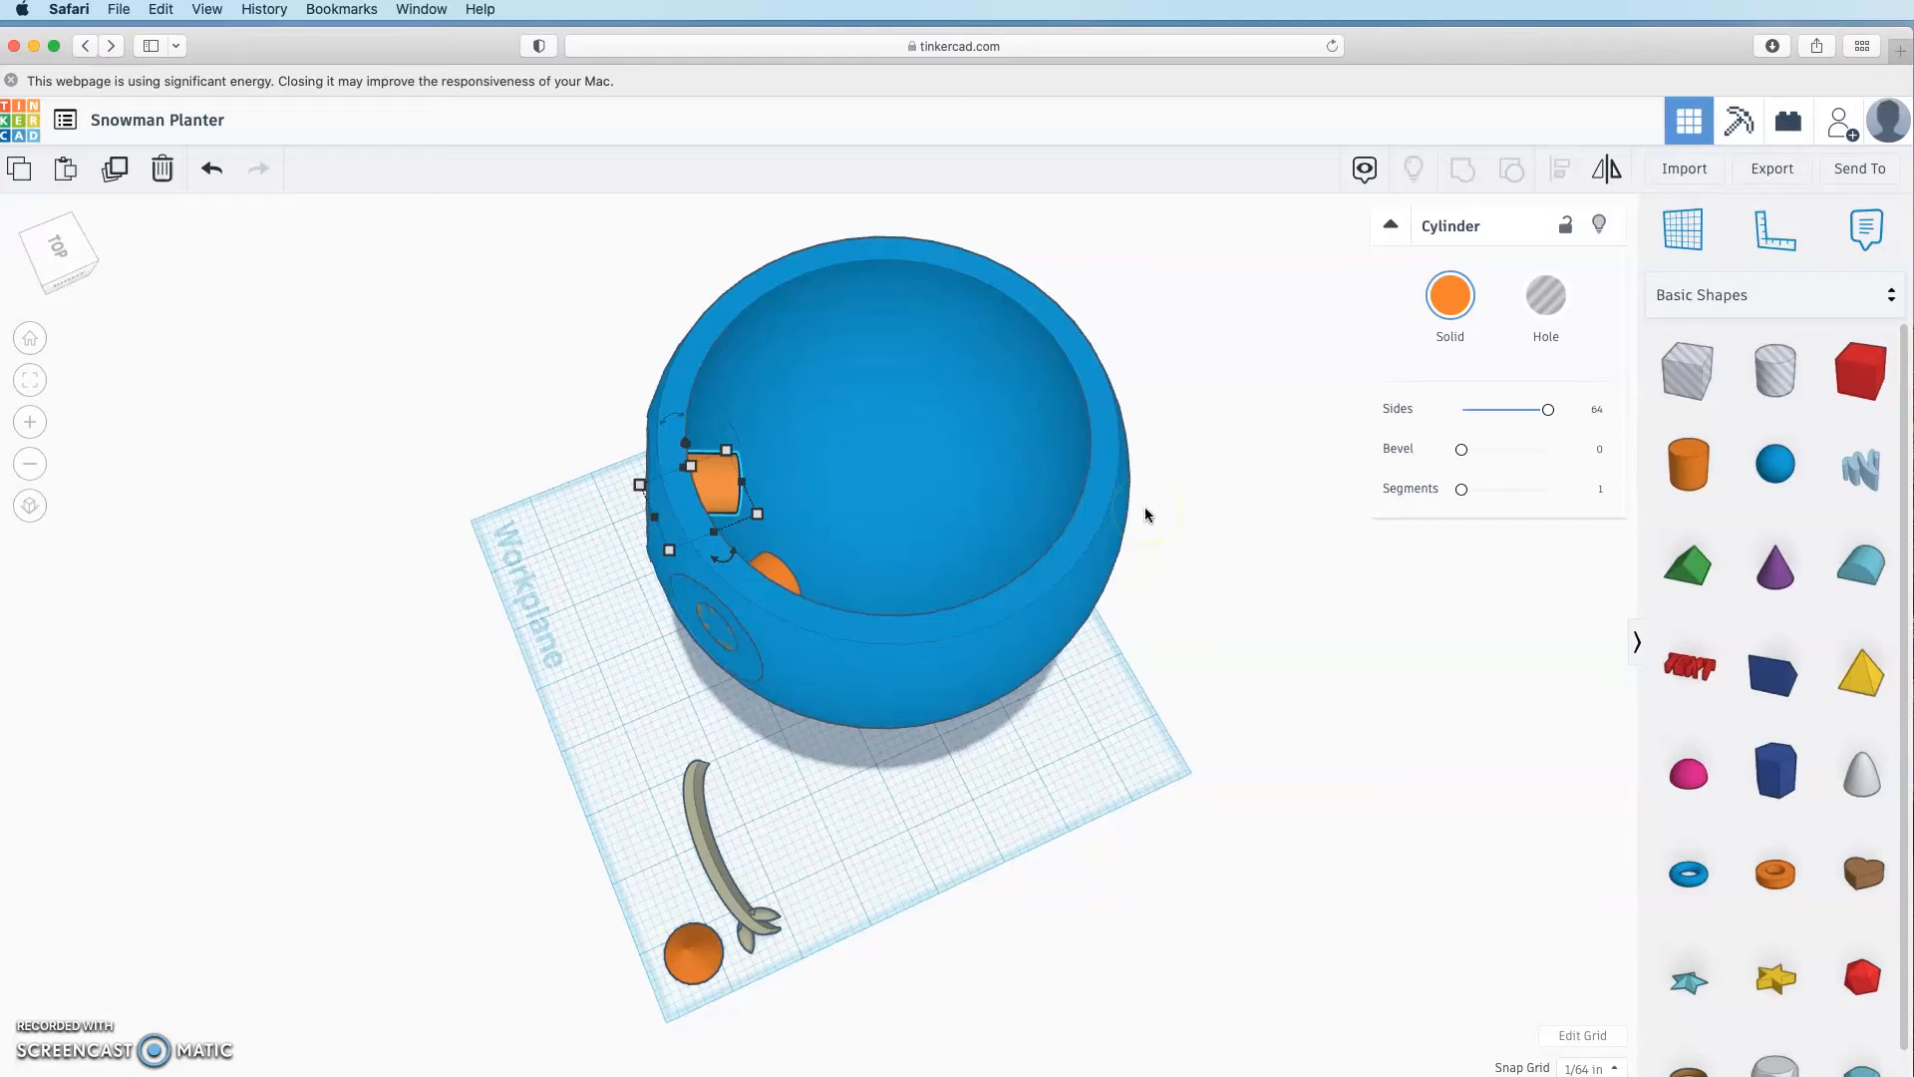
right_click_drag(1145, 507, 764, 630)
left_click(763, 630)
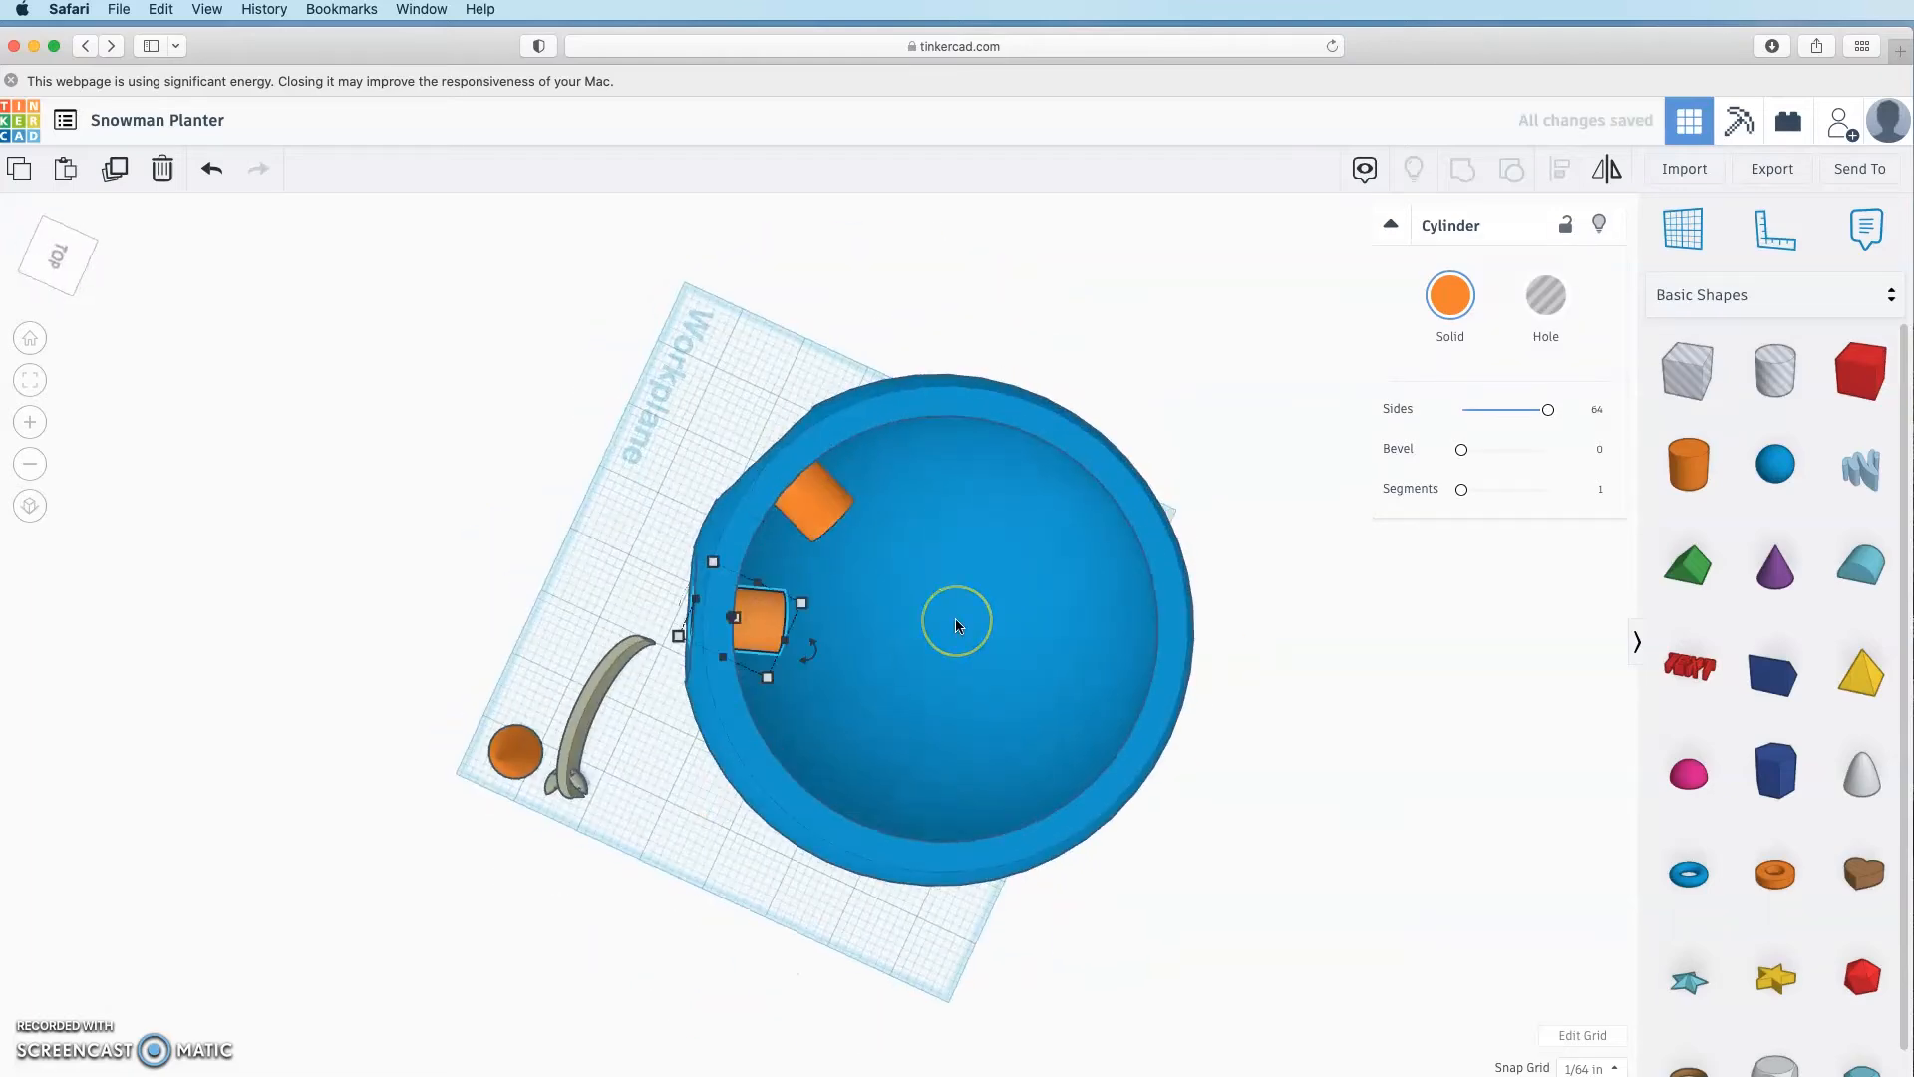
left_click(1097, 818)
right_click_drag(1085, 961, 987, 1003)
left_click(777, 507)
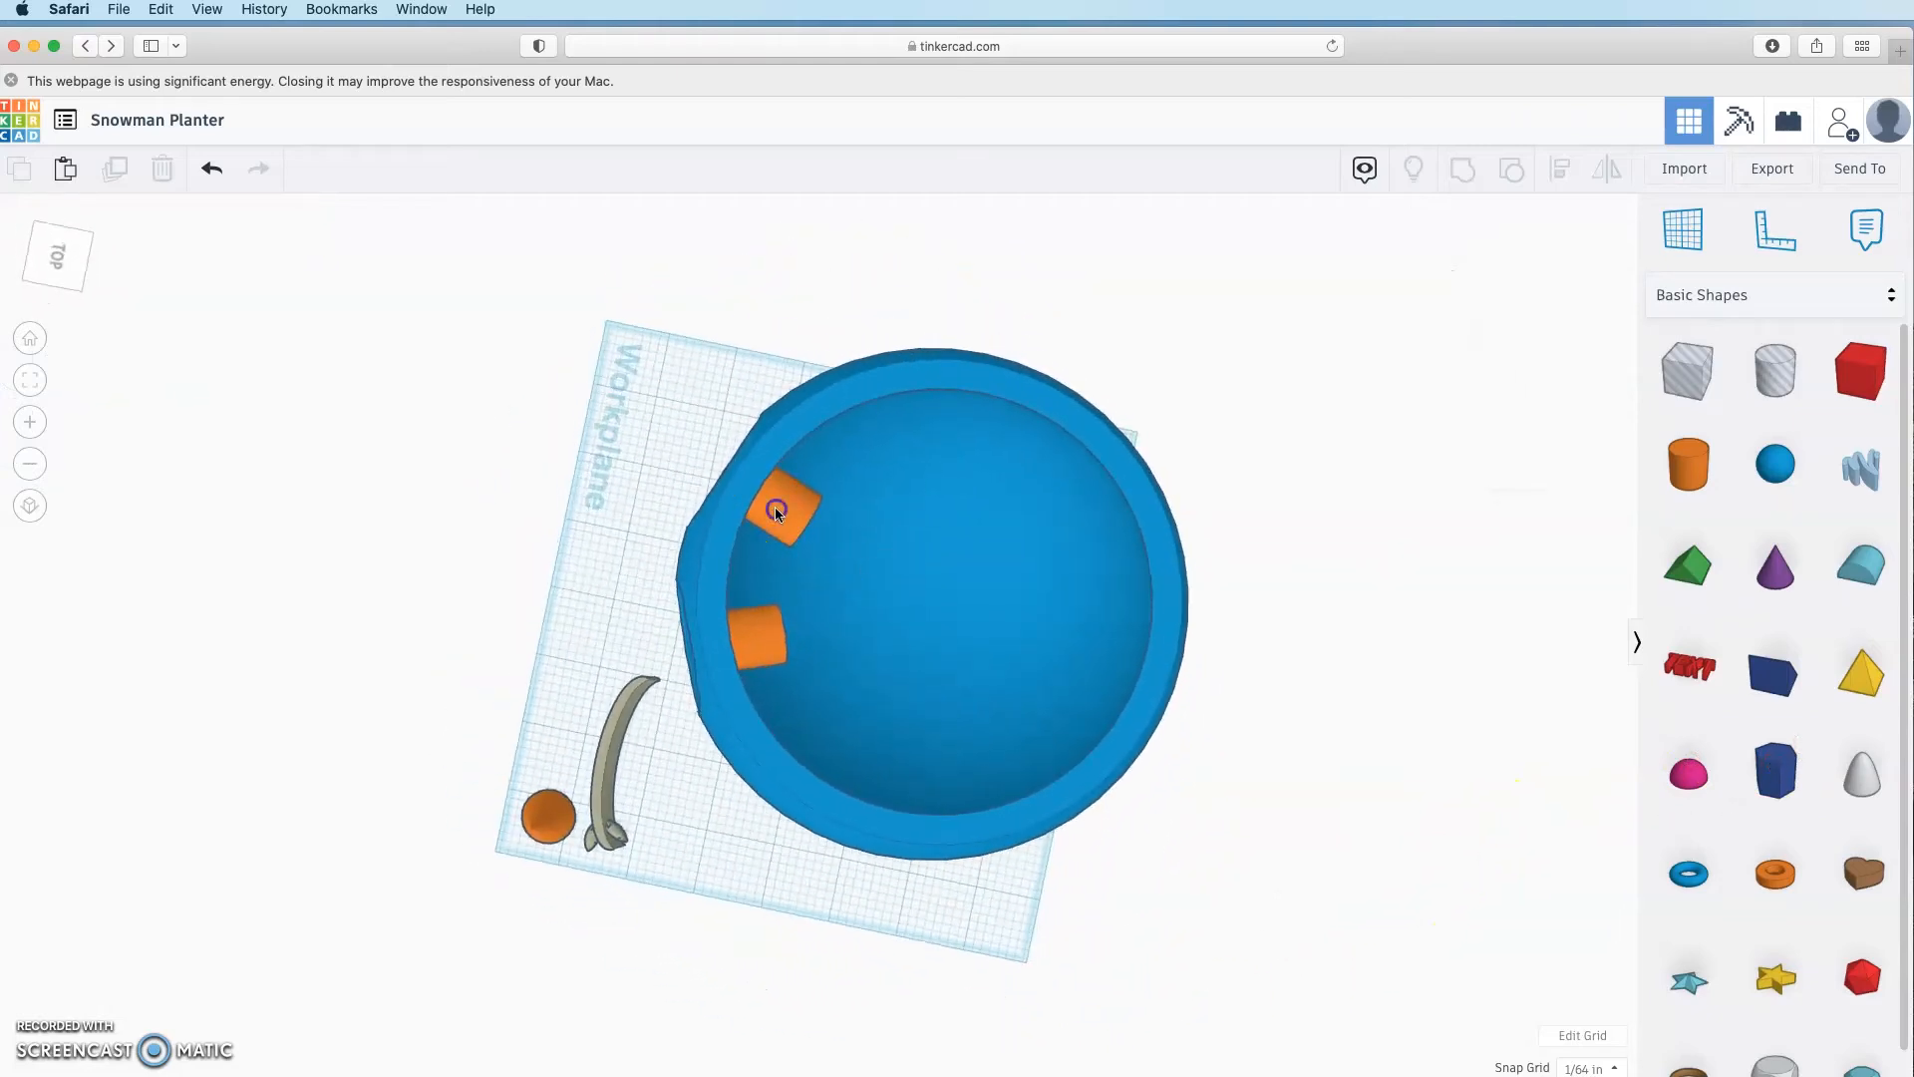
Step: Group both orange cylinders with the pot into one orange piece
left_click(774, 636, "shift")
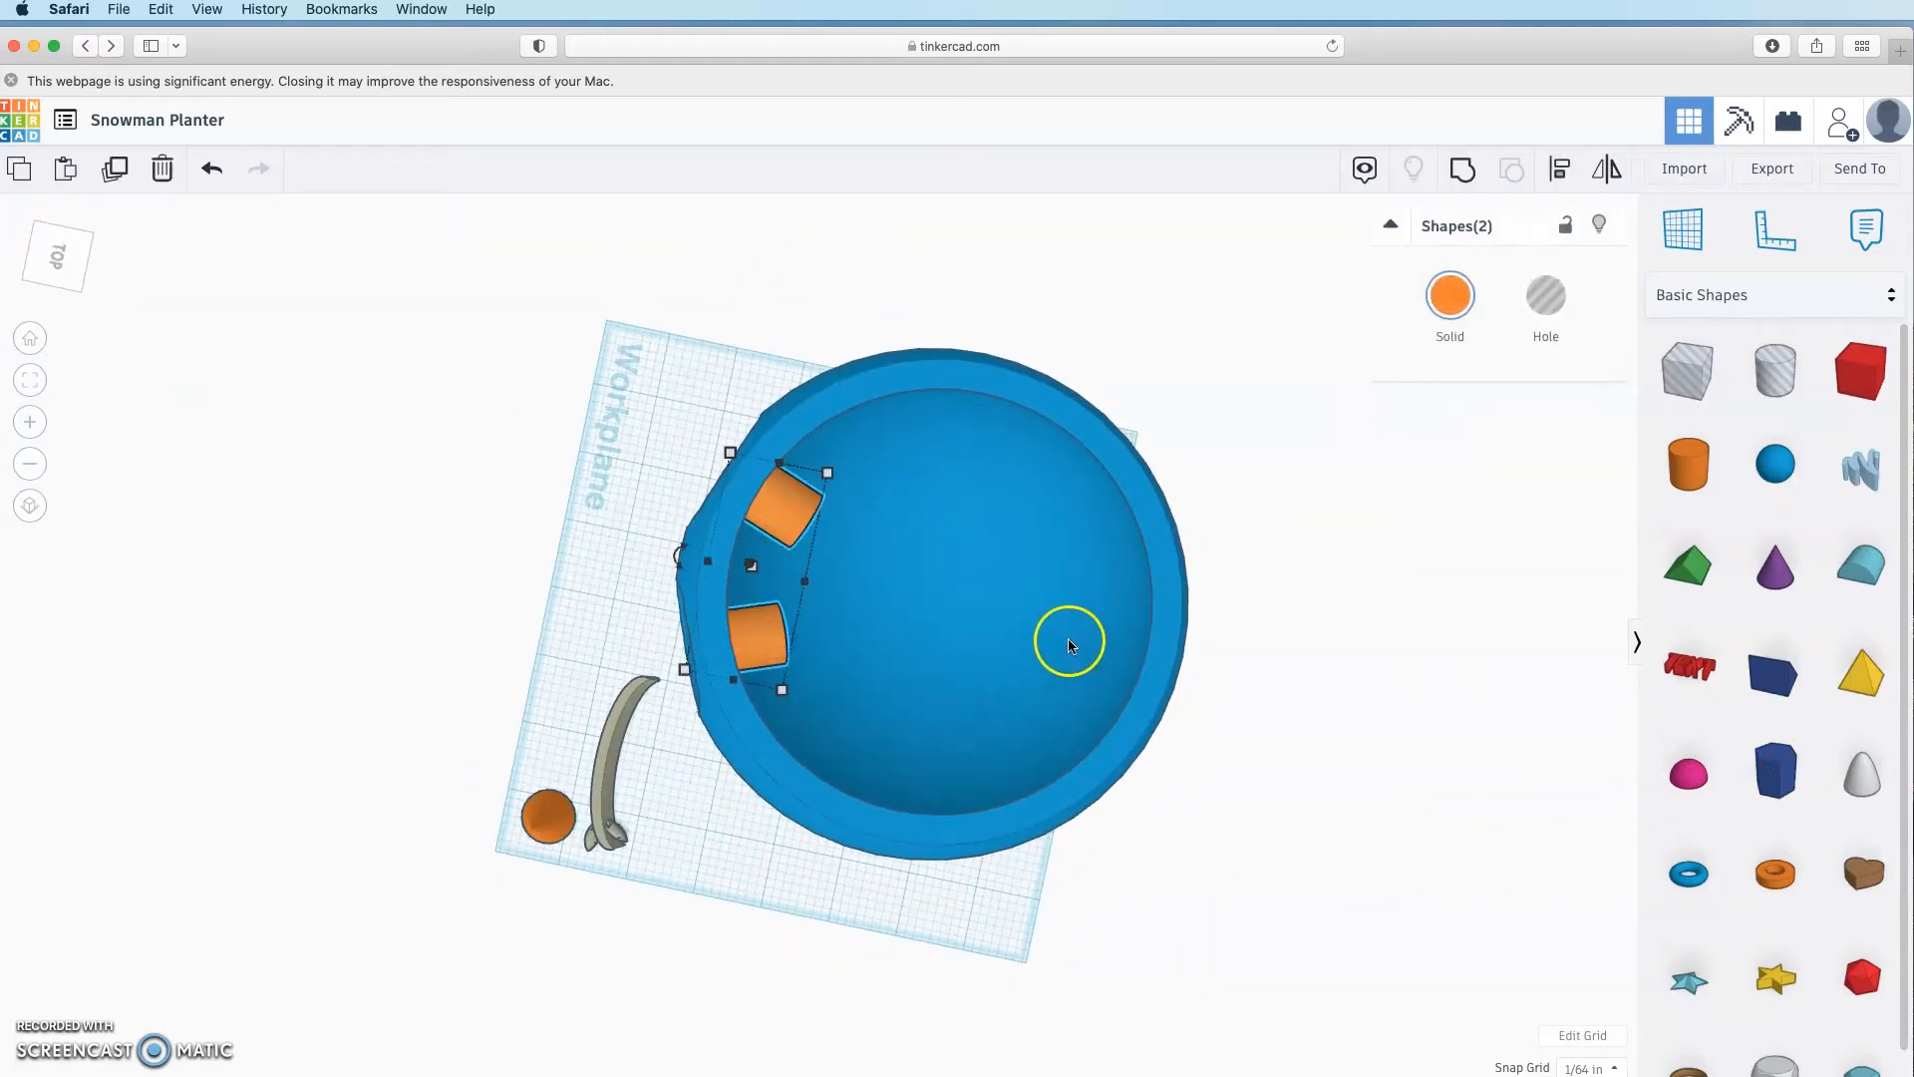
left_click(987, 582, "shift")
right_click_drag(1367, 709, 1342, 634)
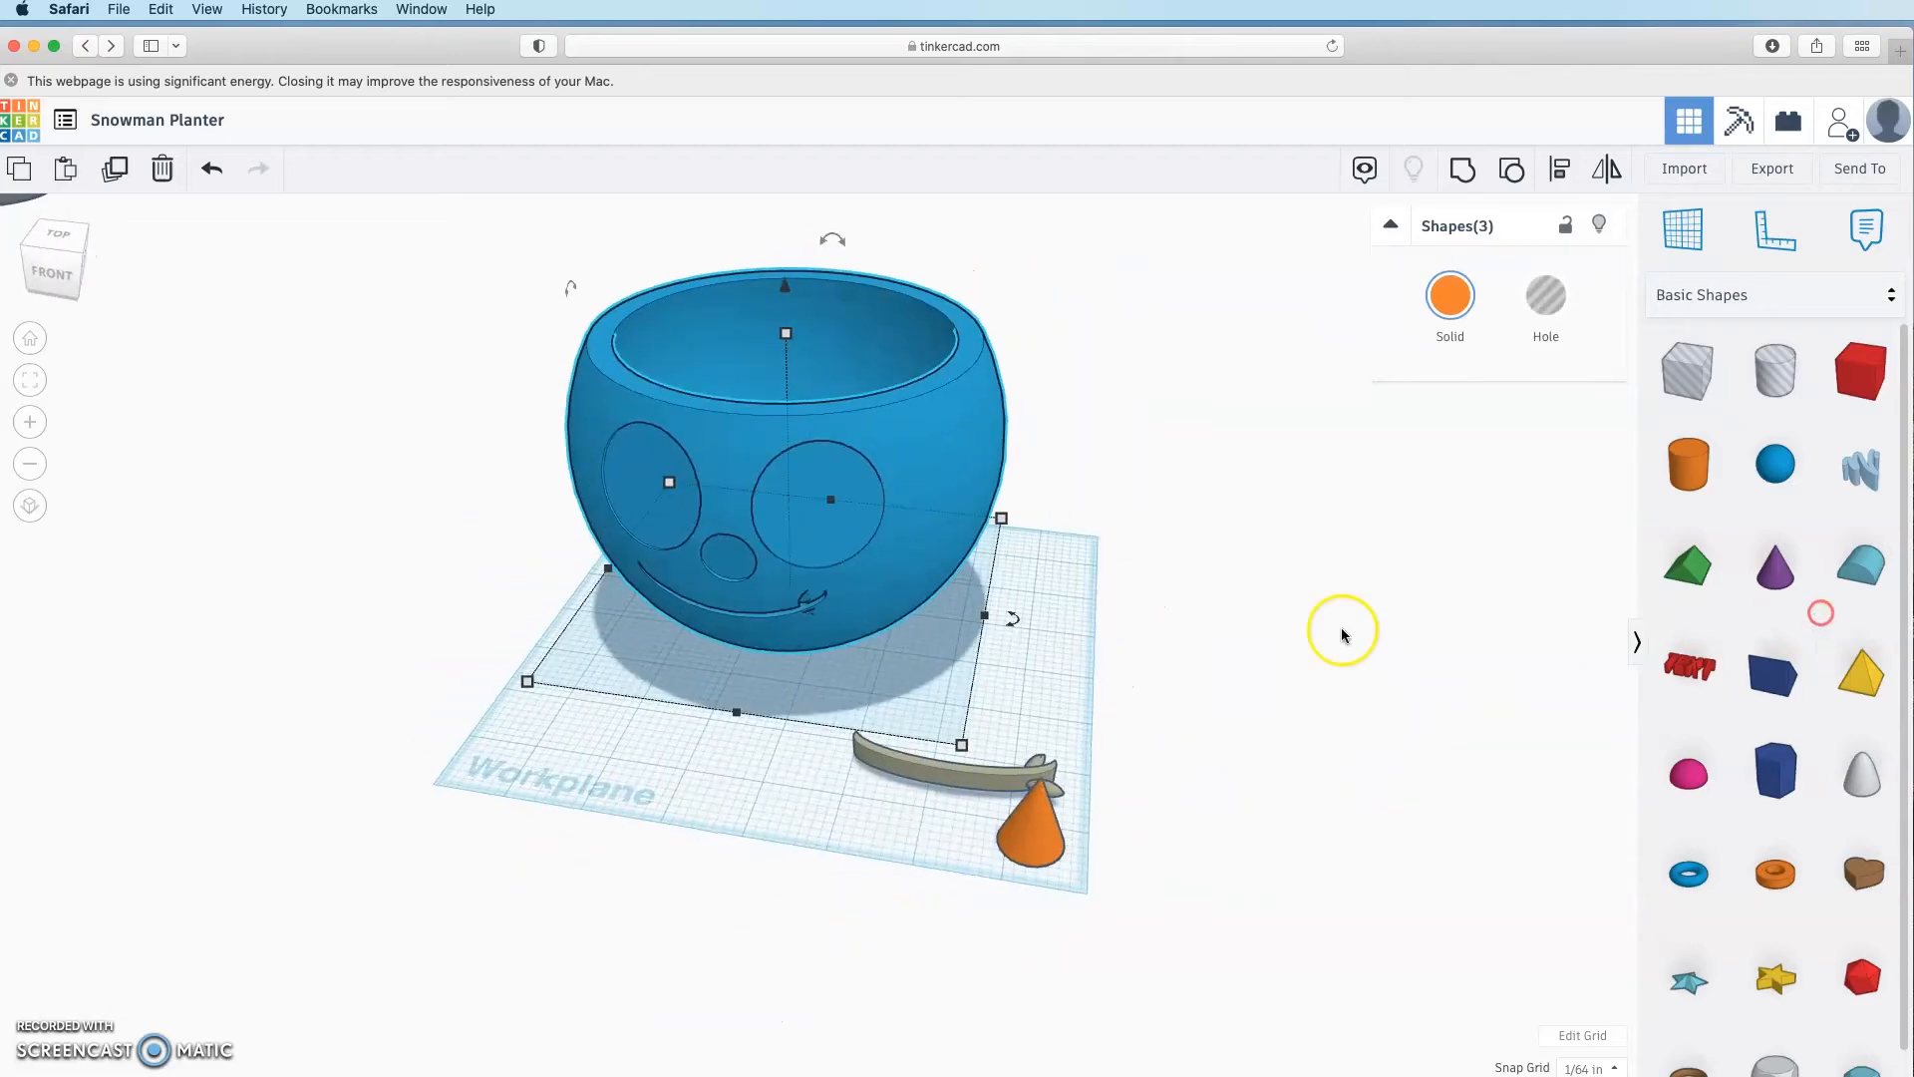
left_click(1462, 178)
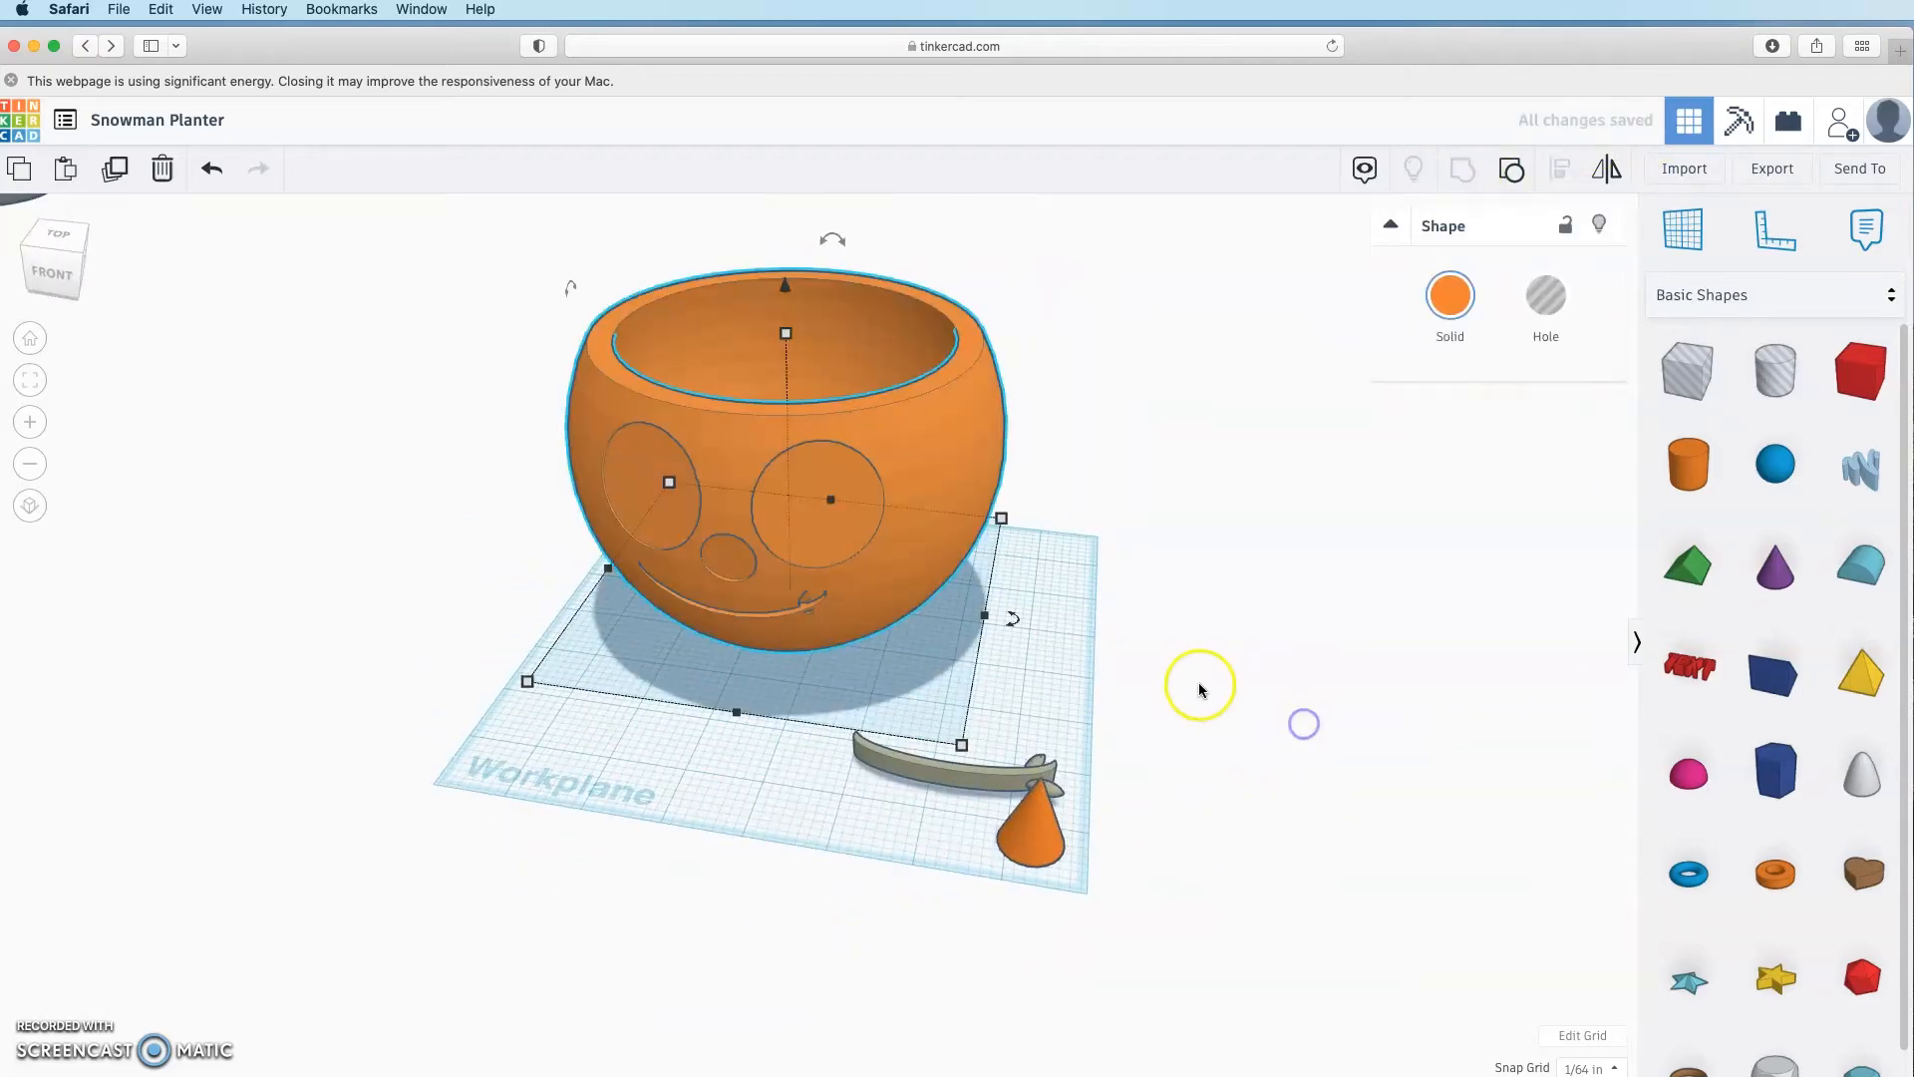
left_click(1198, 682)
right_click_drag(1199, 682, 1174, 923)
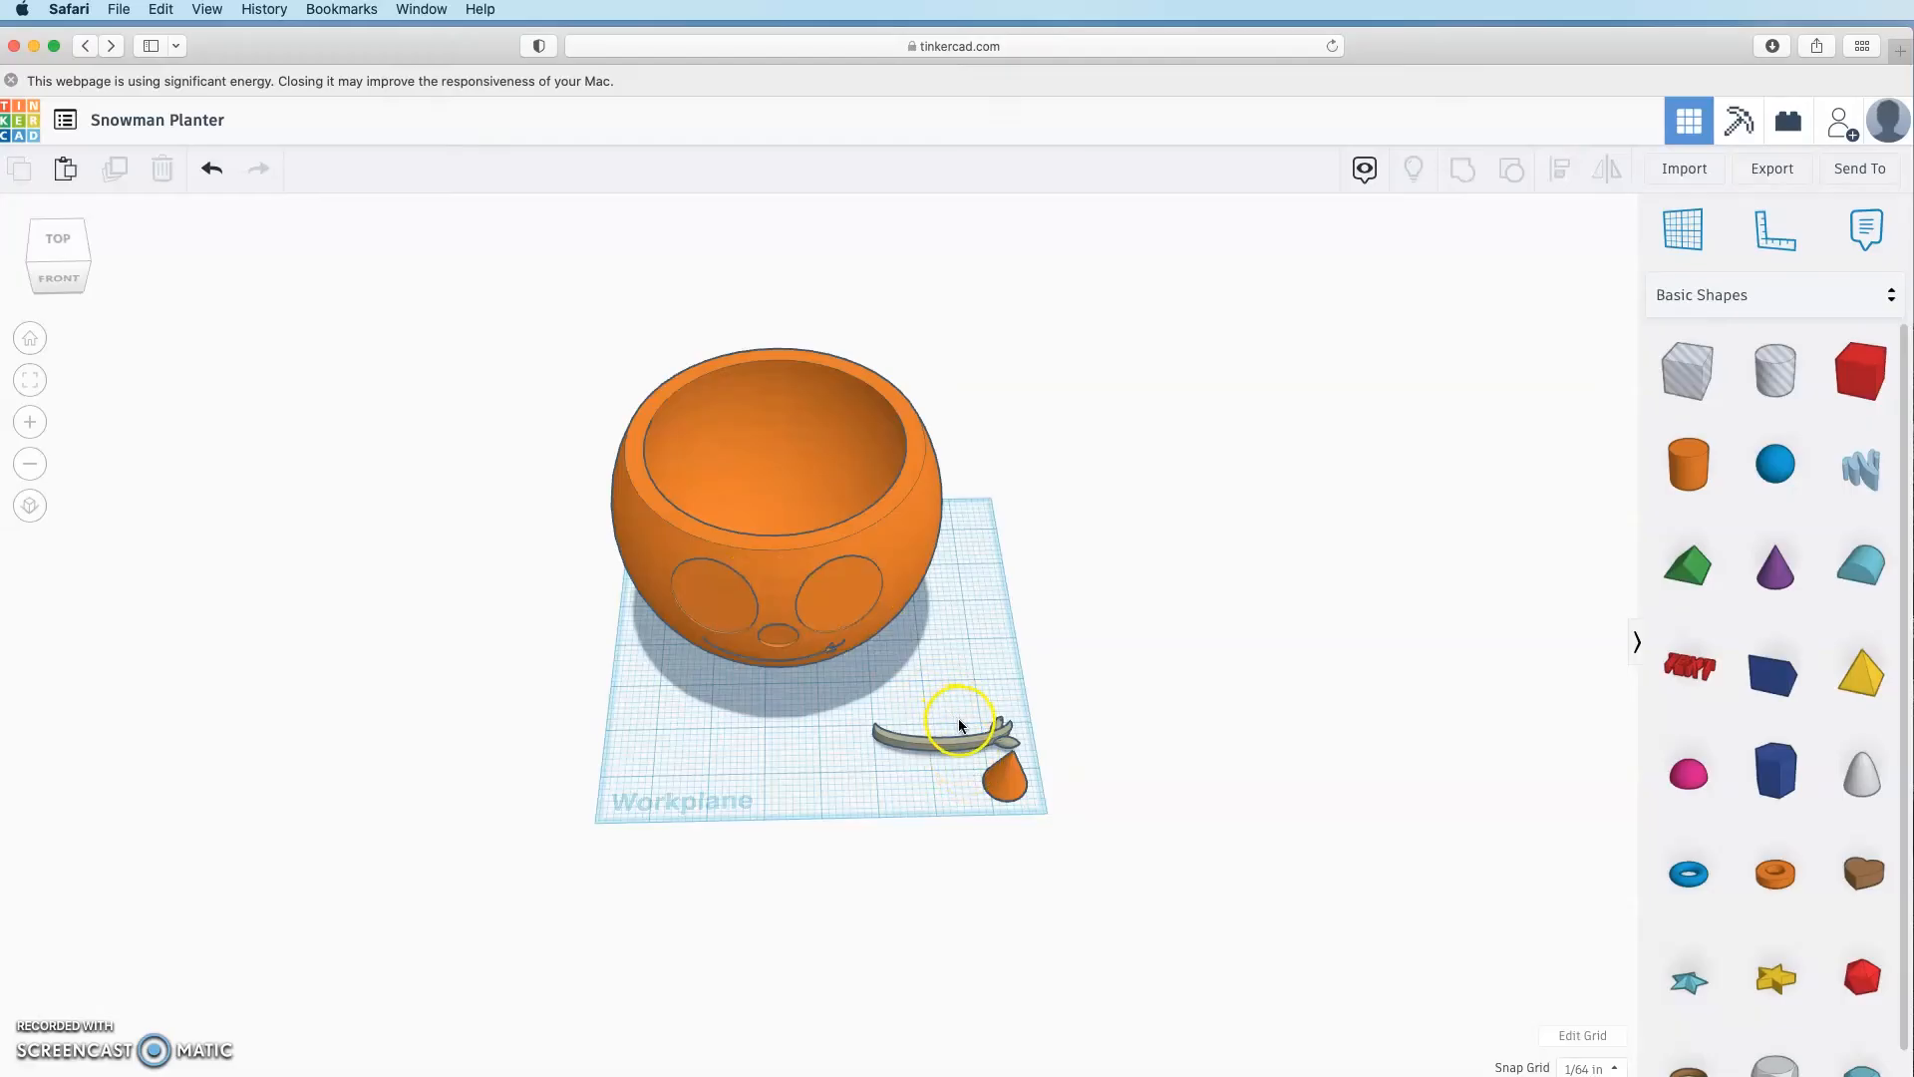
Step: Move the pot, grey stick and orange cone off the workplane, then place a new cylinder
left_click_drag(766, 578, 1007, 454)
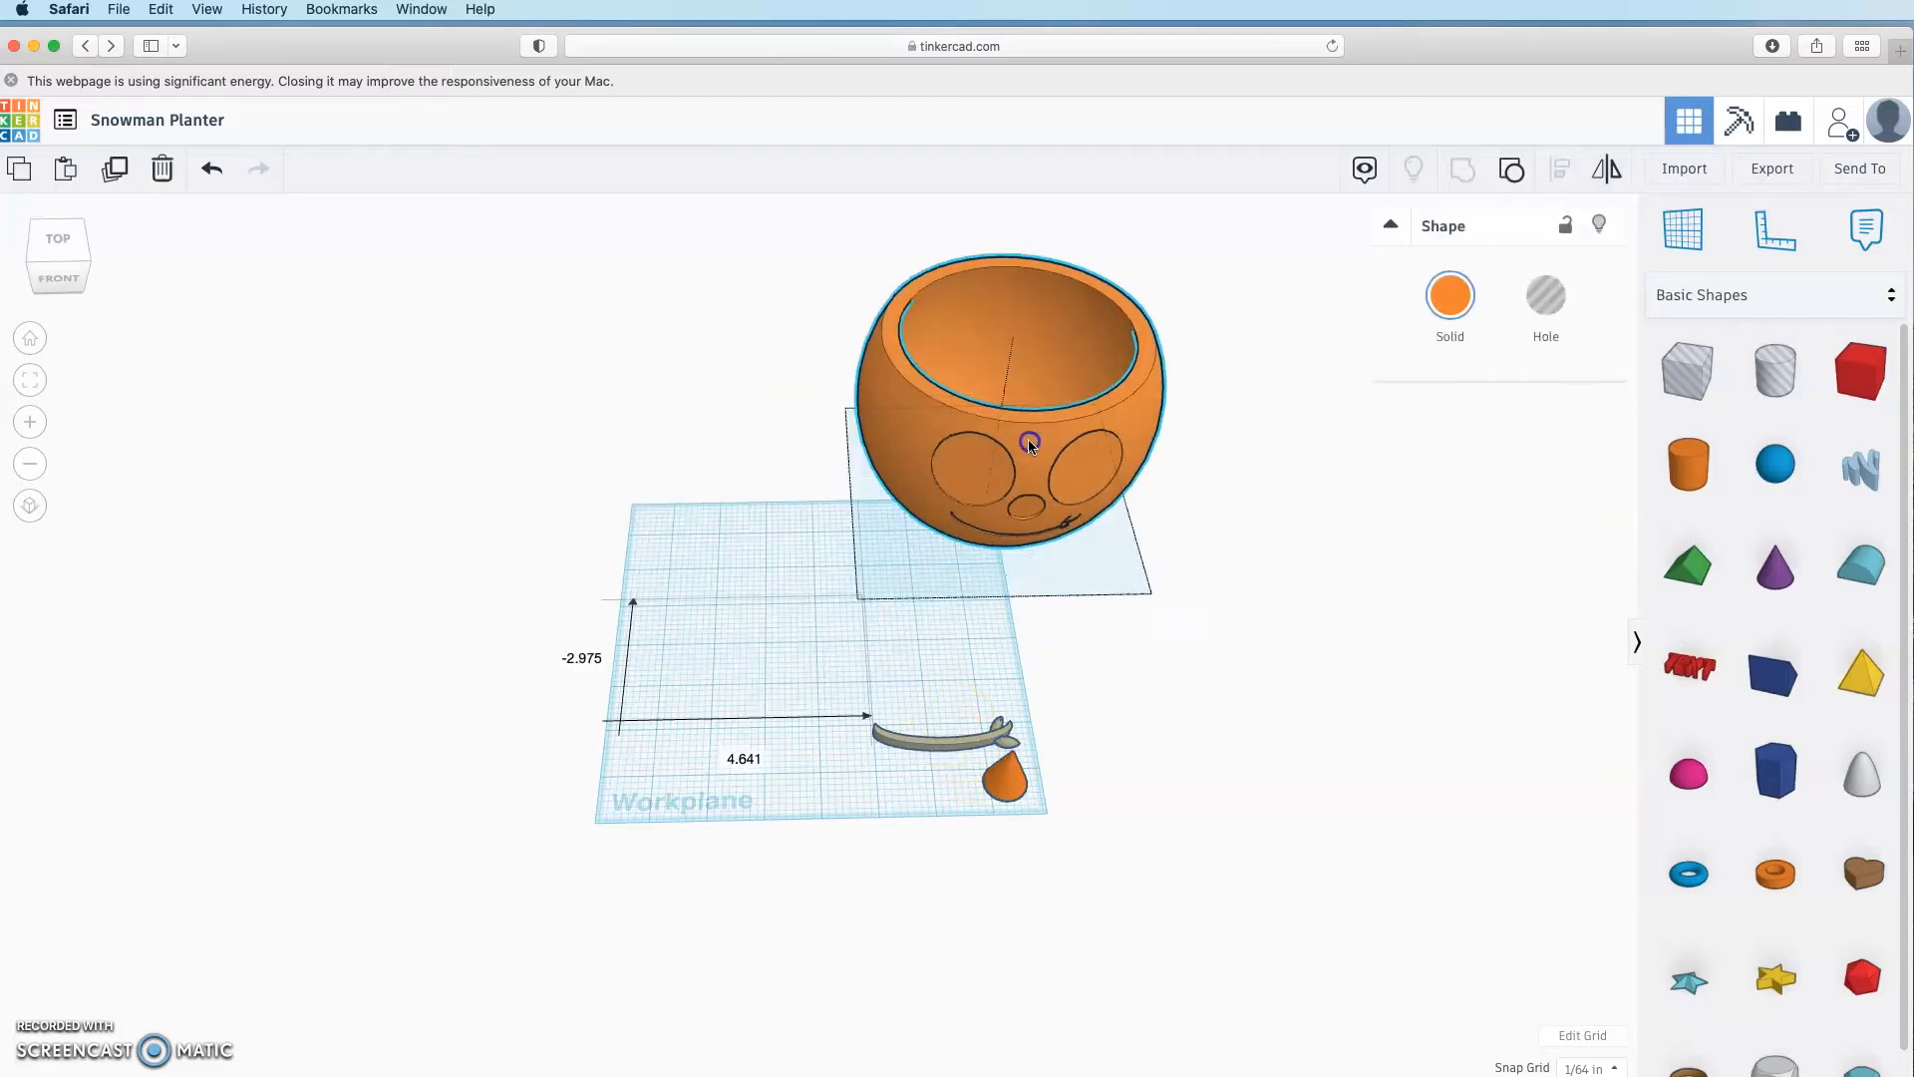
left_click_drag(960, 746, 1306, 598)
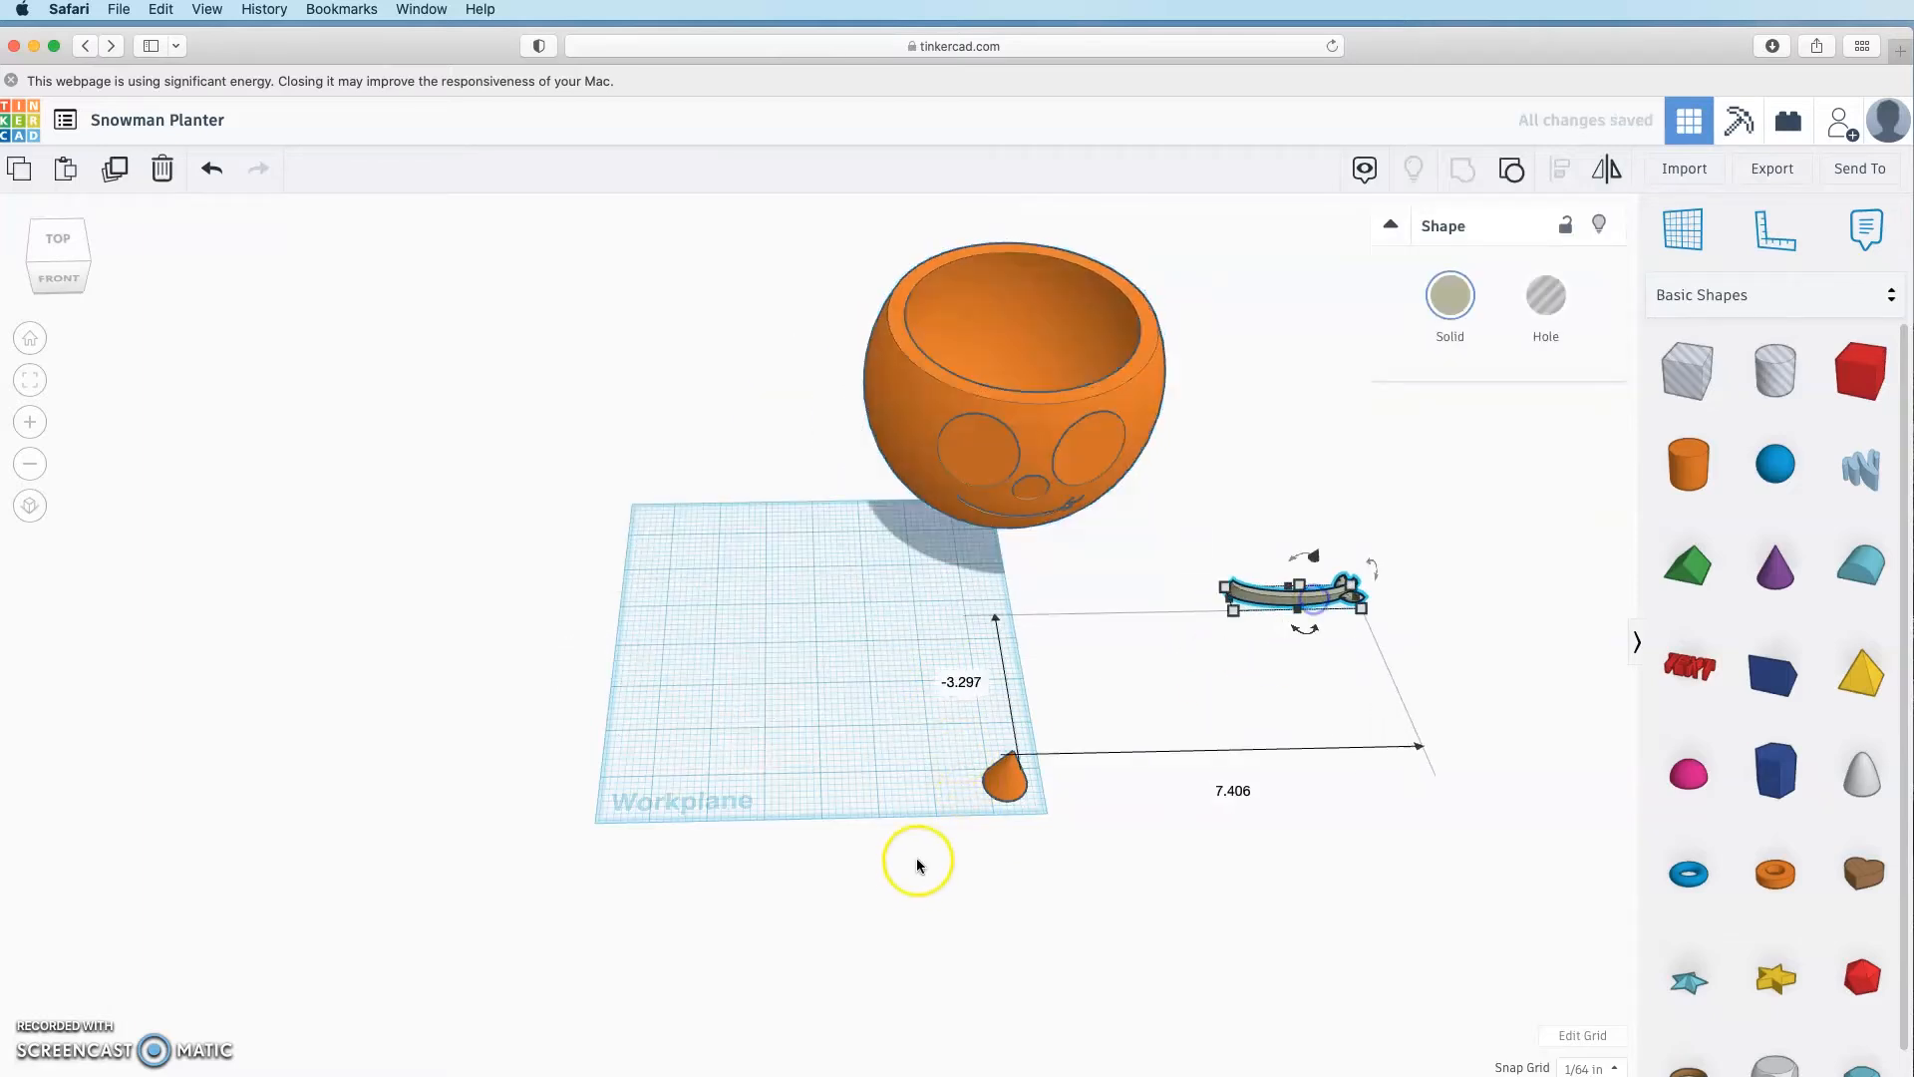
left_click_drag(996, 787, 1330, 728)
left_click_drag(913, 404, 1007, 289)
left_click(1044, 658)
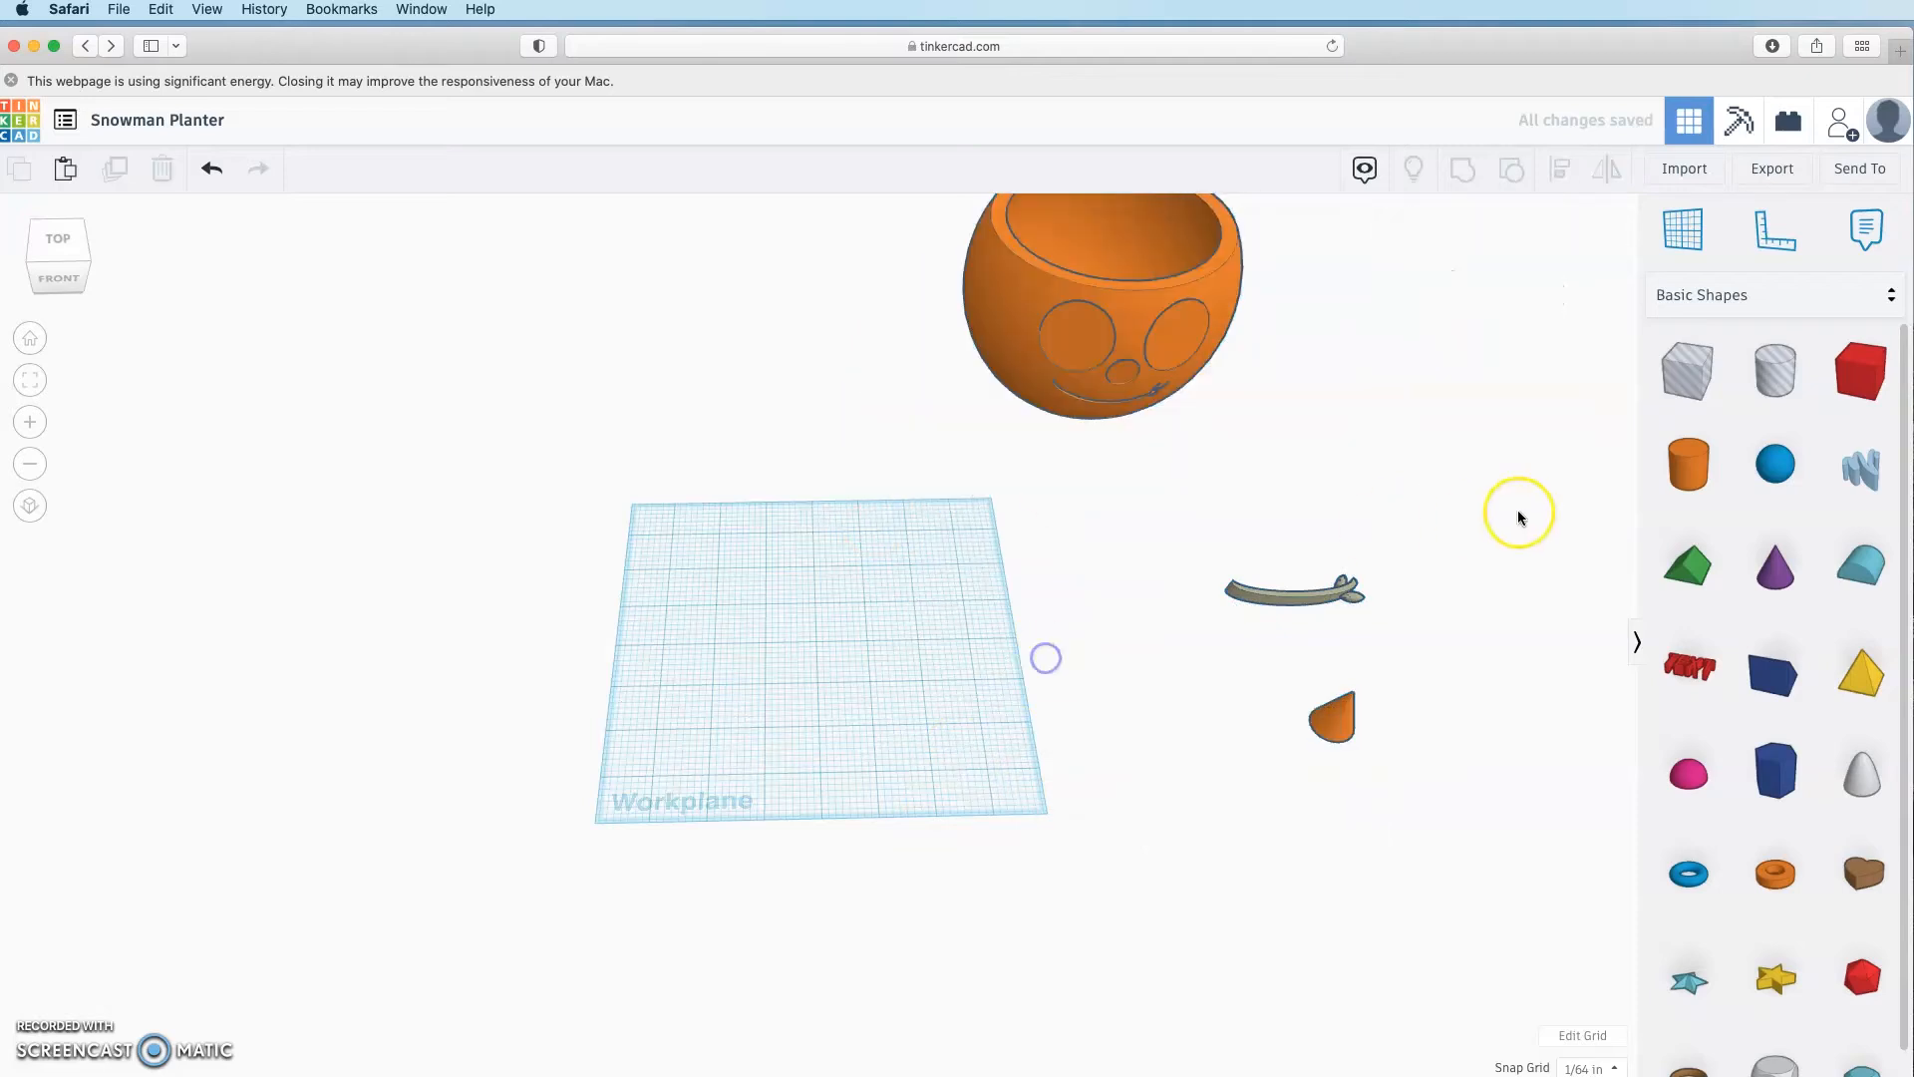
left_click_drag(1711, 475, 794, 626)
Step: Colour the new cylinder solid black
left_click(1446, 297)
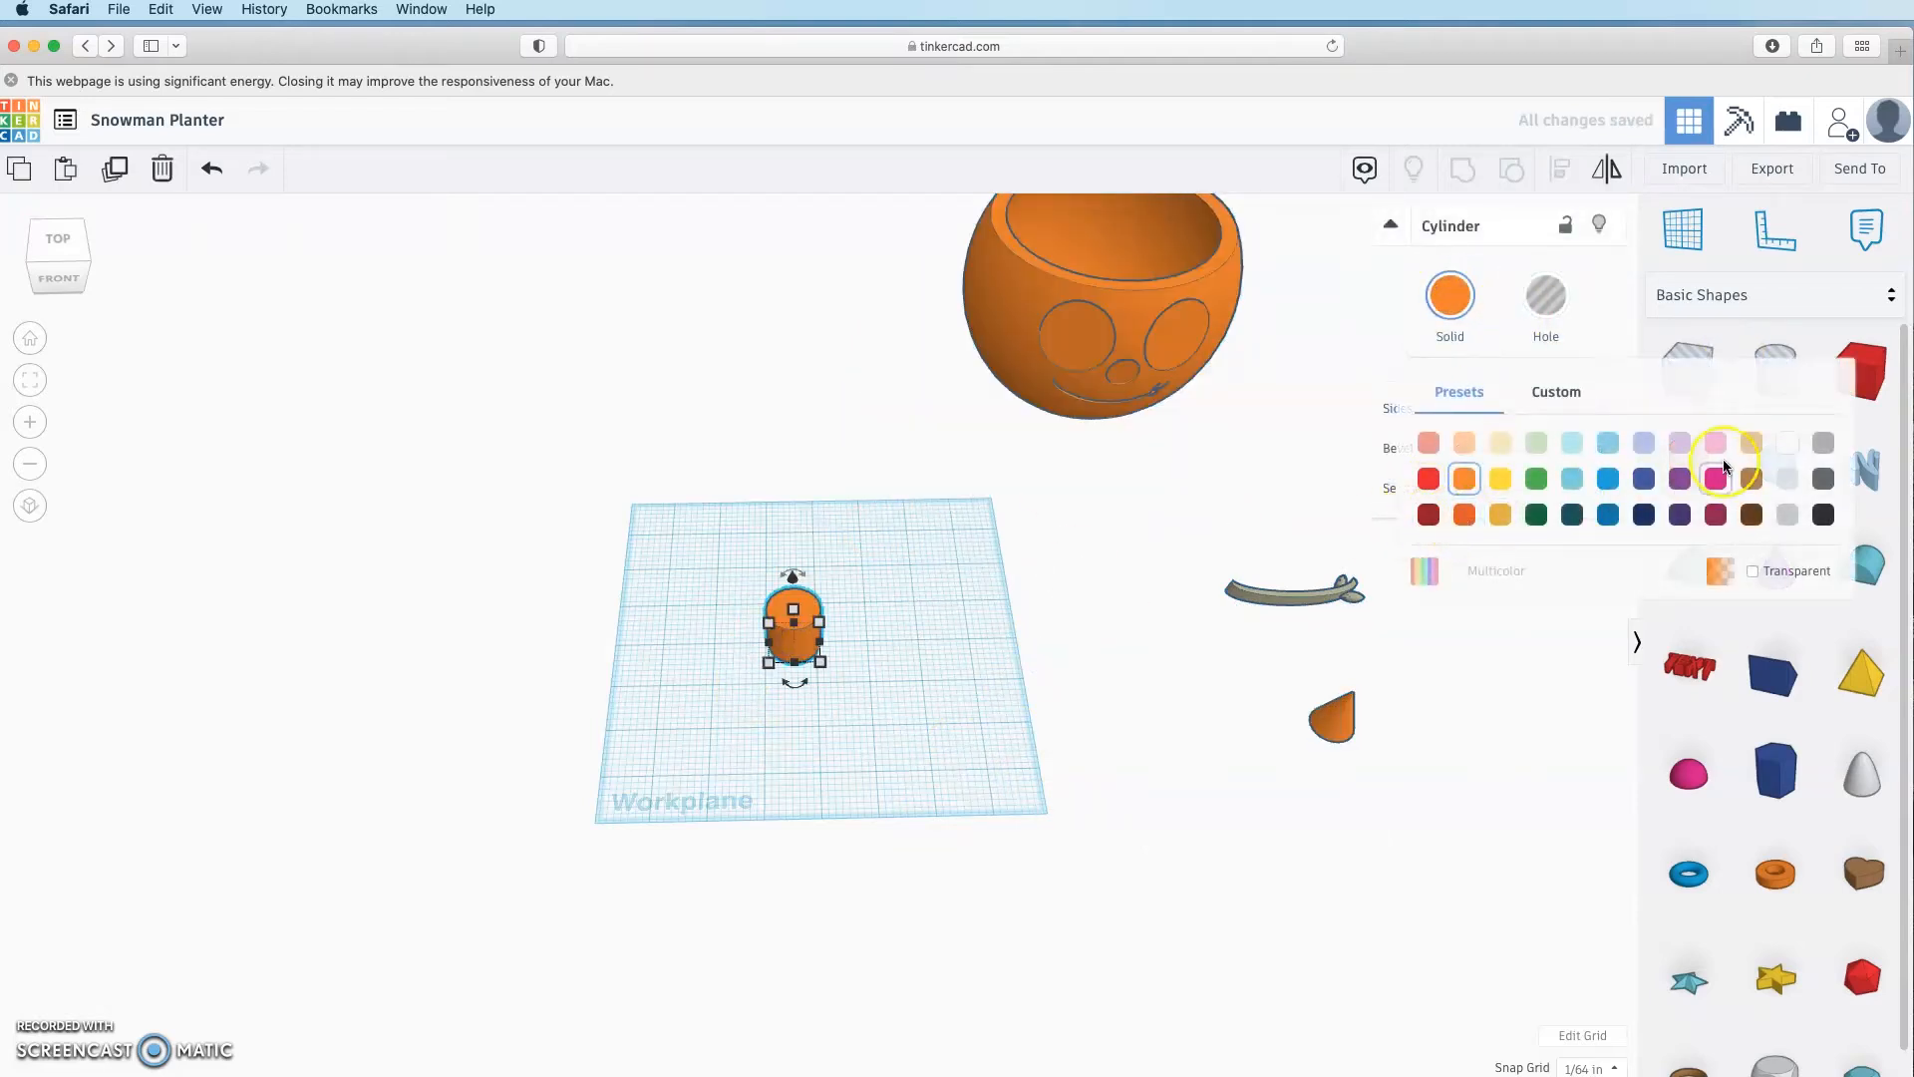
left_click(1823, 513)
left_click(945, 744)
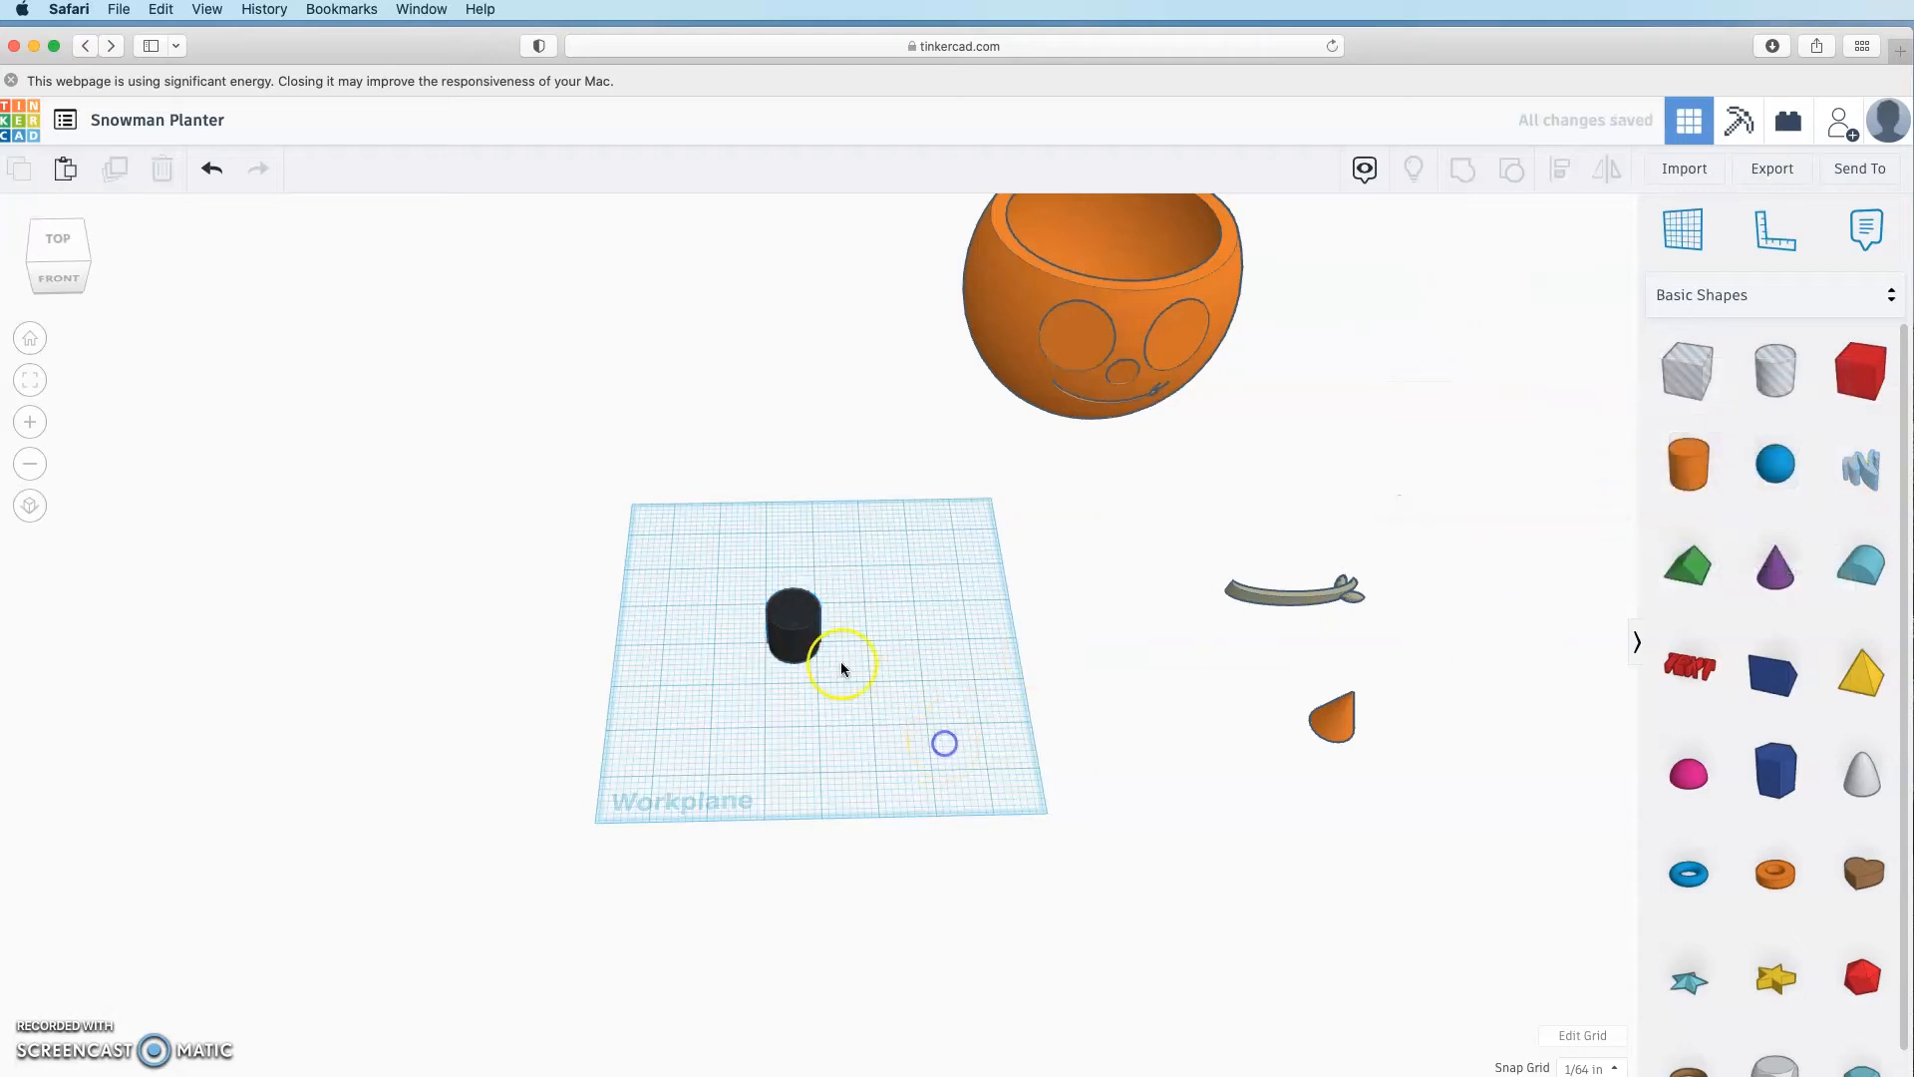
left_click(810, 643)
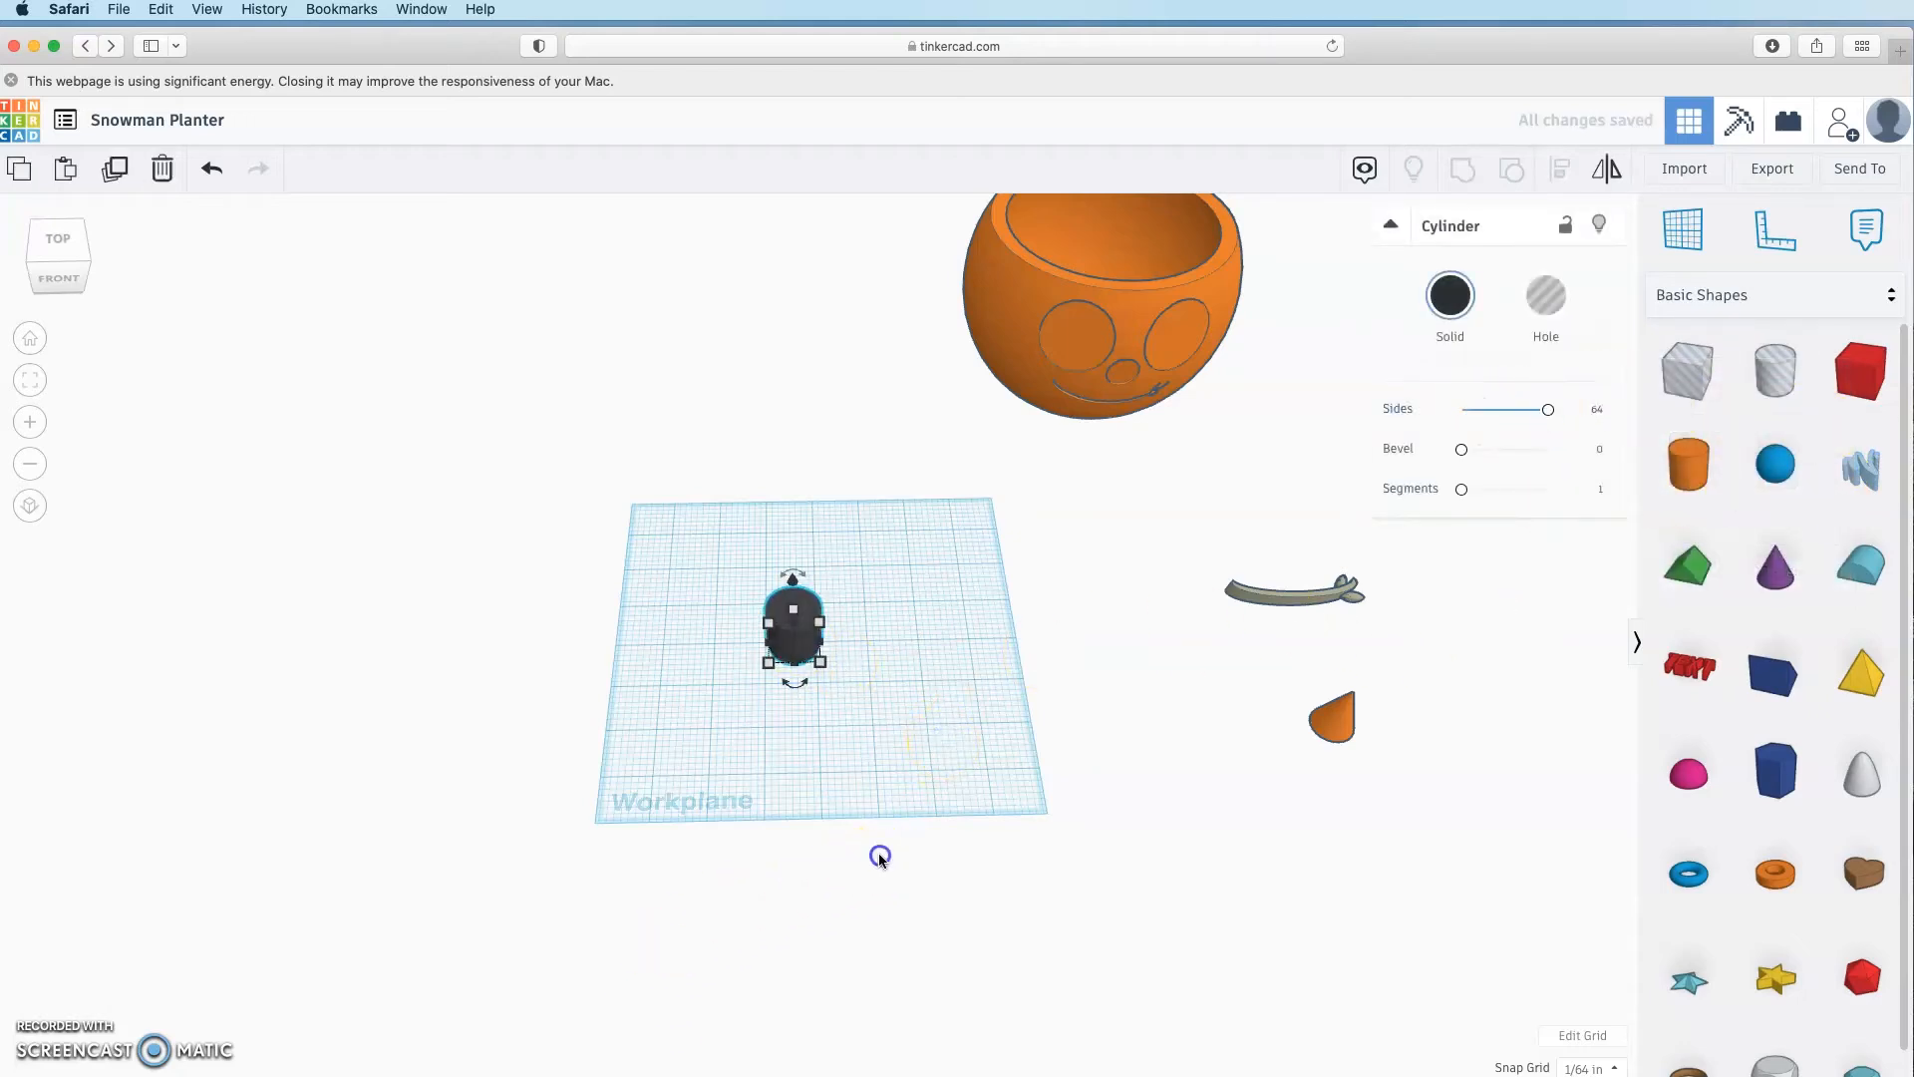
left_click(817, 757)
scroll(817, 753, "down", 1)
left_click(798, 628)
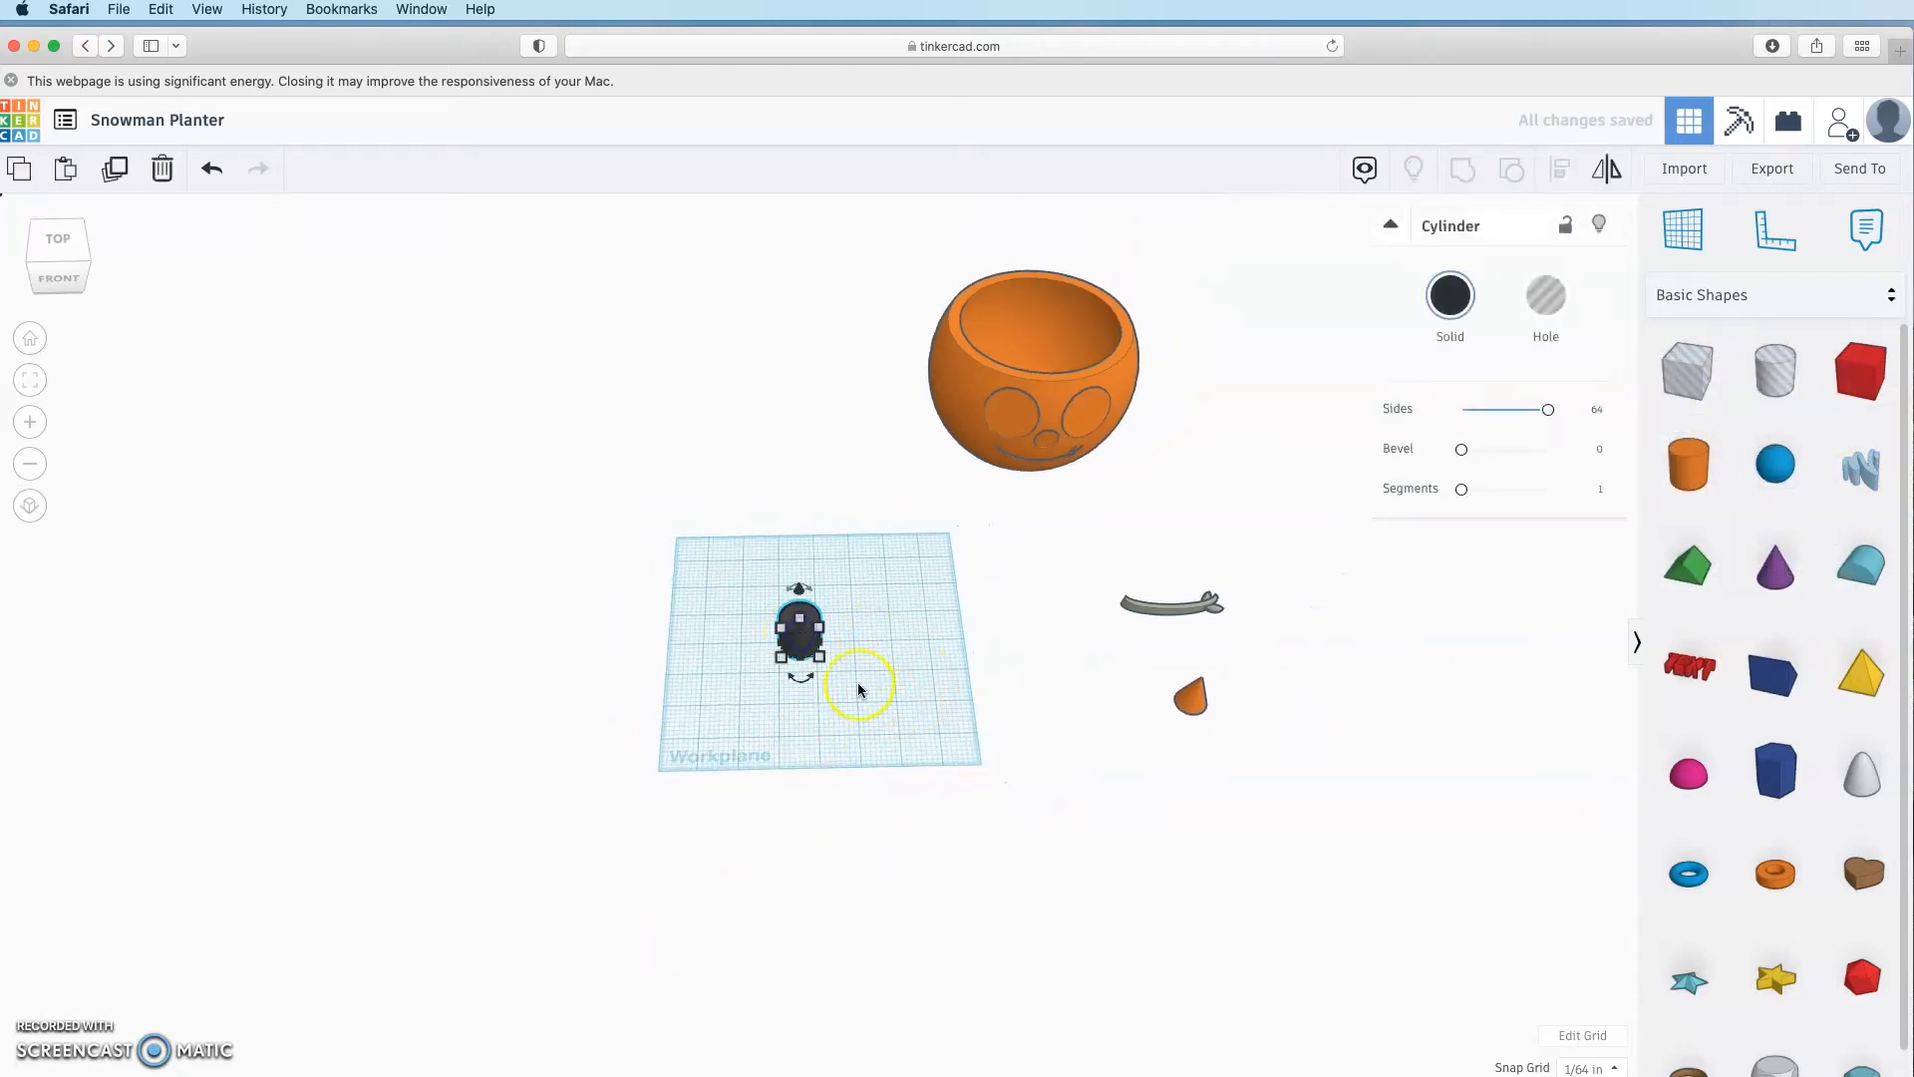
right_click_drag(749, 670, 579, 656)
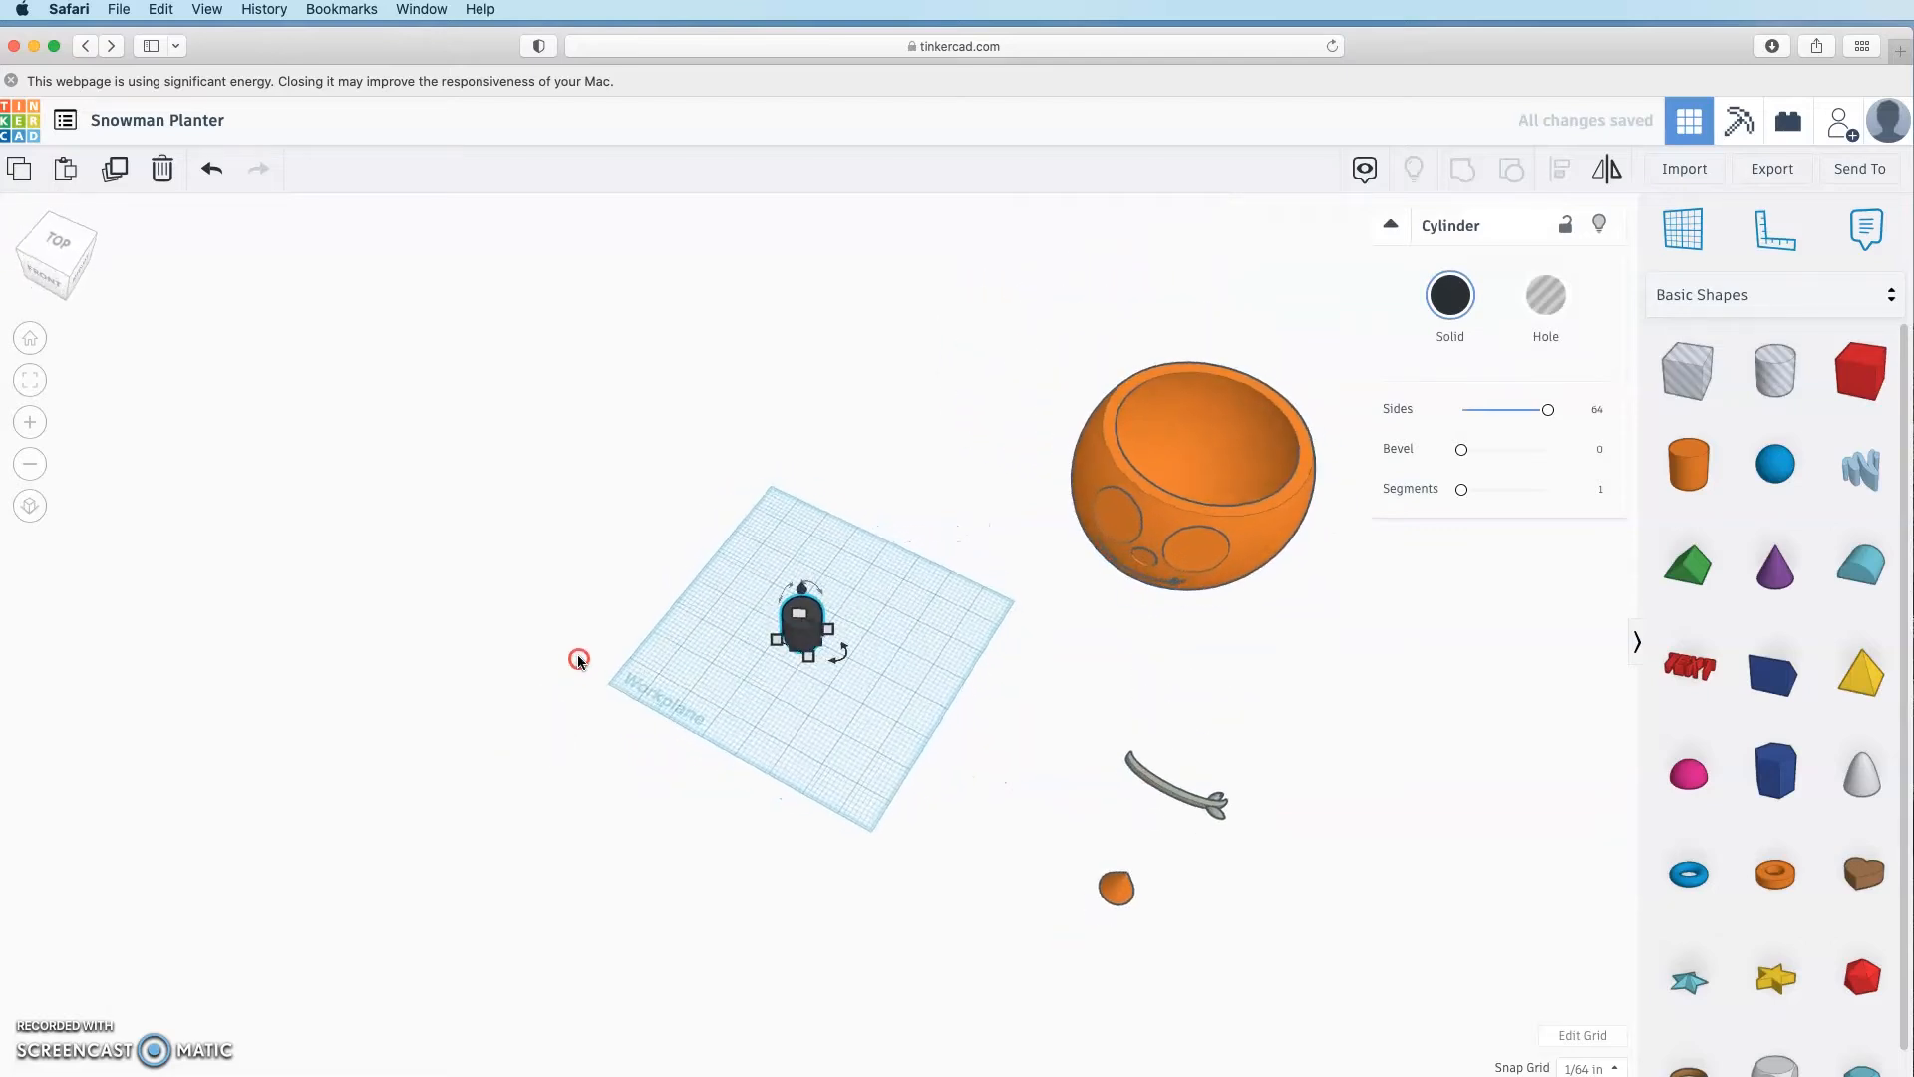
scroll(573, 648, "up", 5)
scroll(572, 649, "down", 6)
Step: Set the black cylinder's width and length to 7.5
left_click(455, 285)
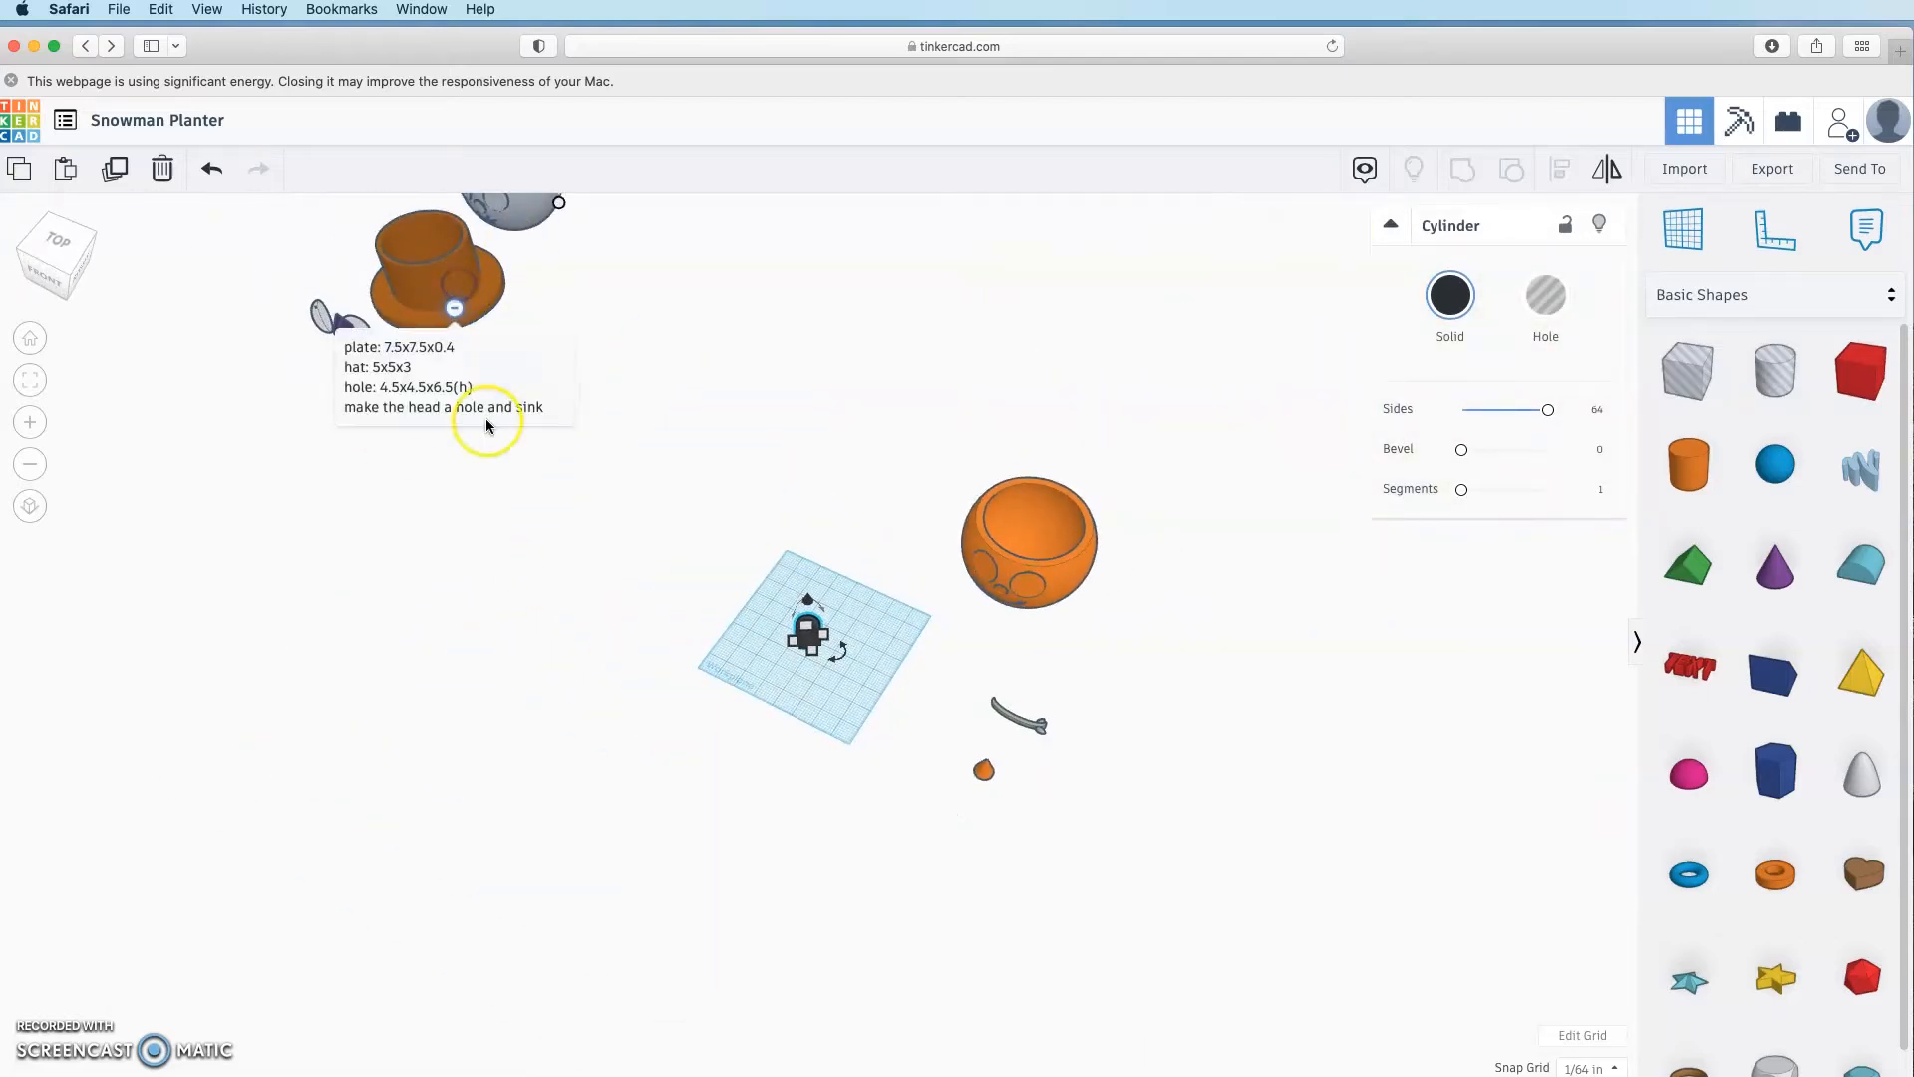
left_click(907, 765)
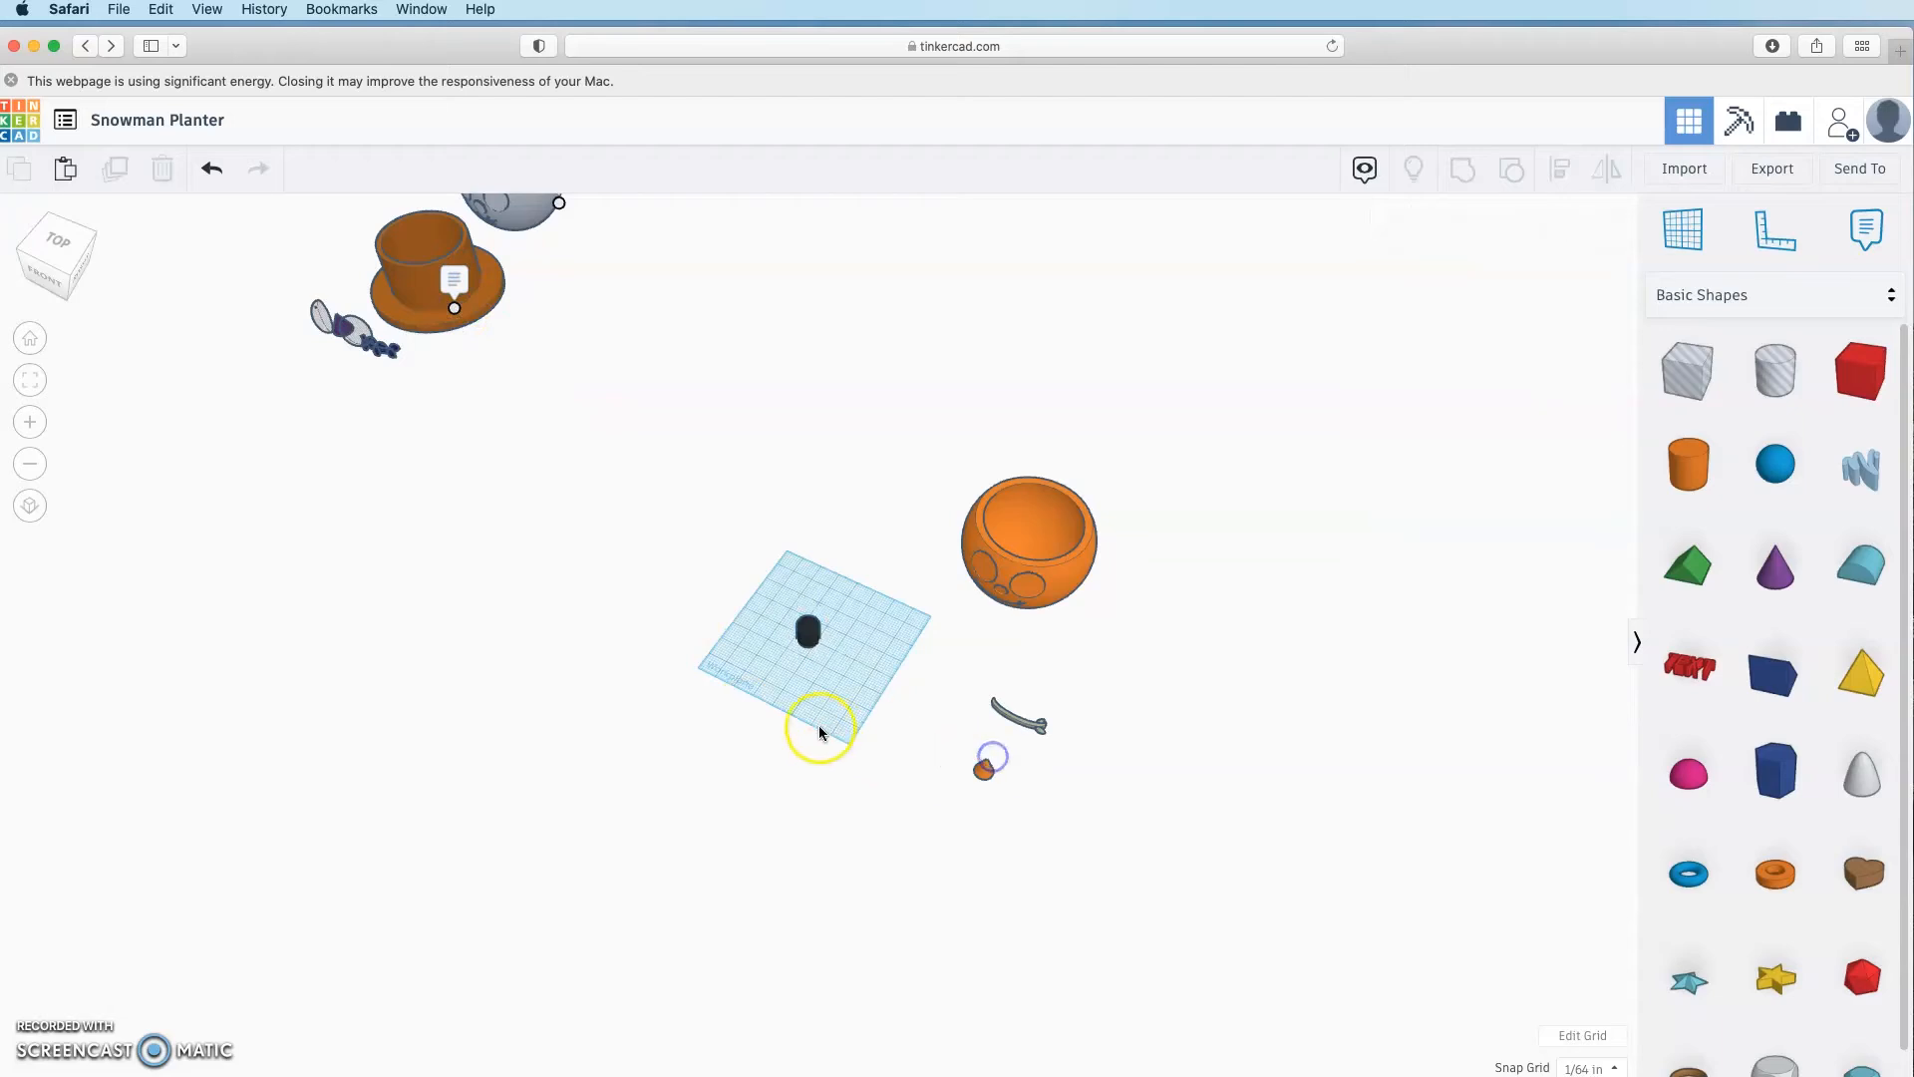
right_click_drag(819, 728, 889, 690)
scroll(889, 690, "up", 6)
left_click(815, 670)
left_click(922, 643)
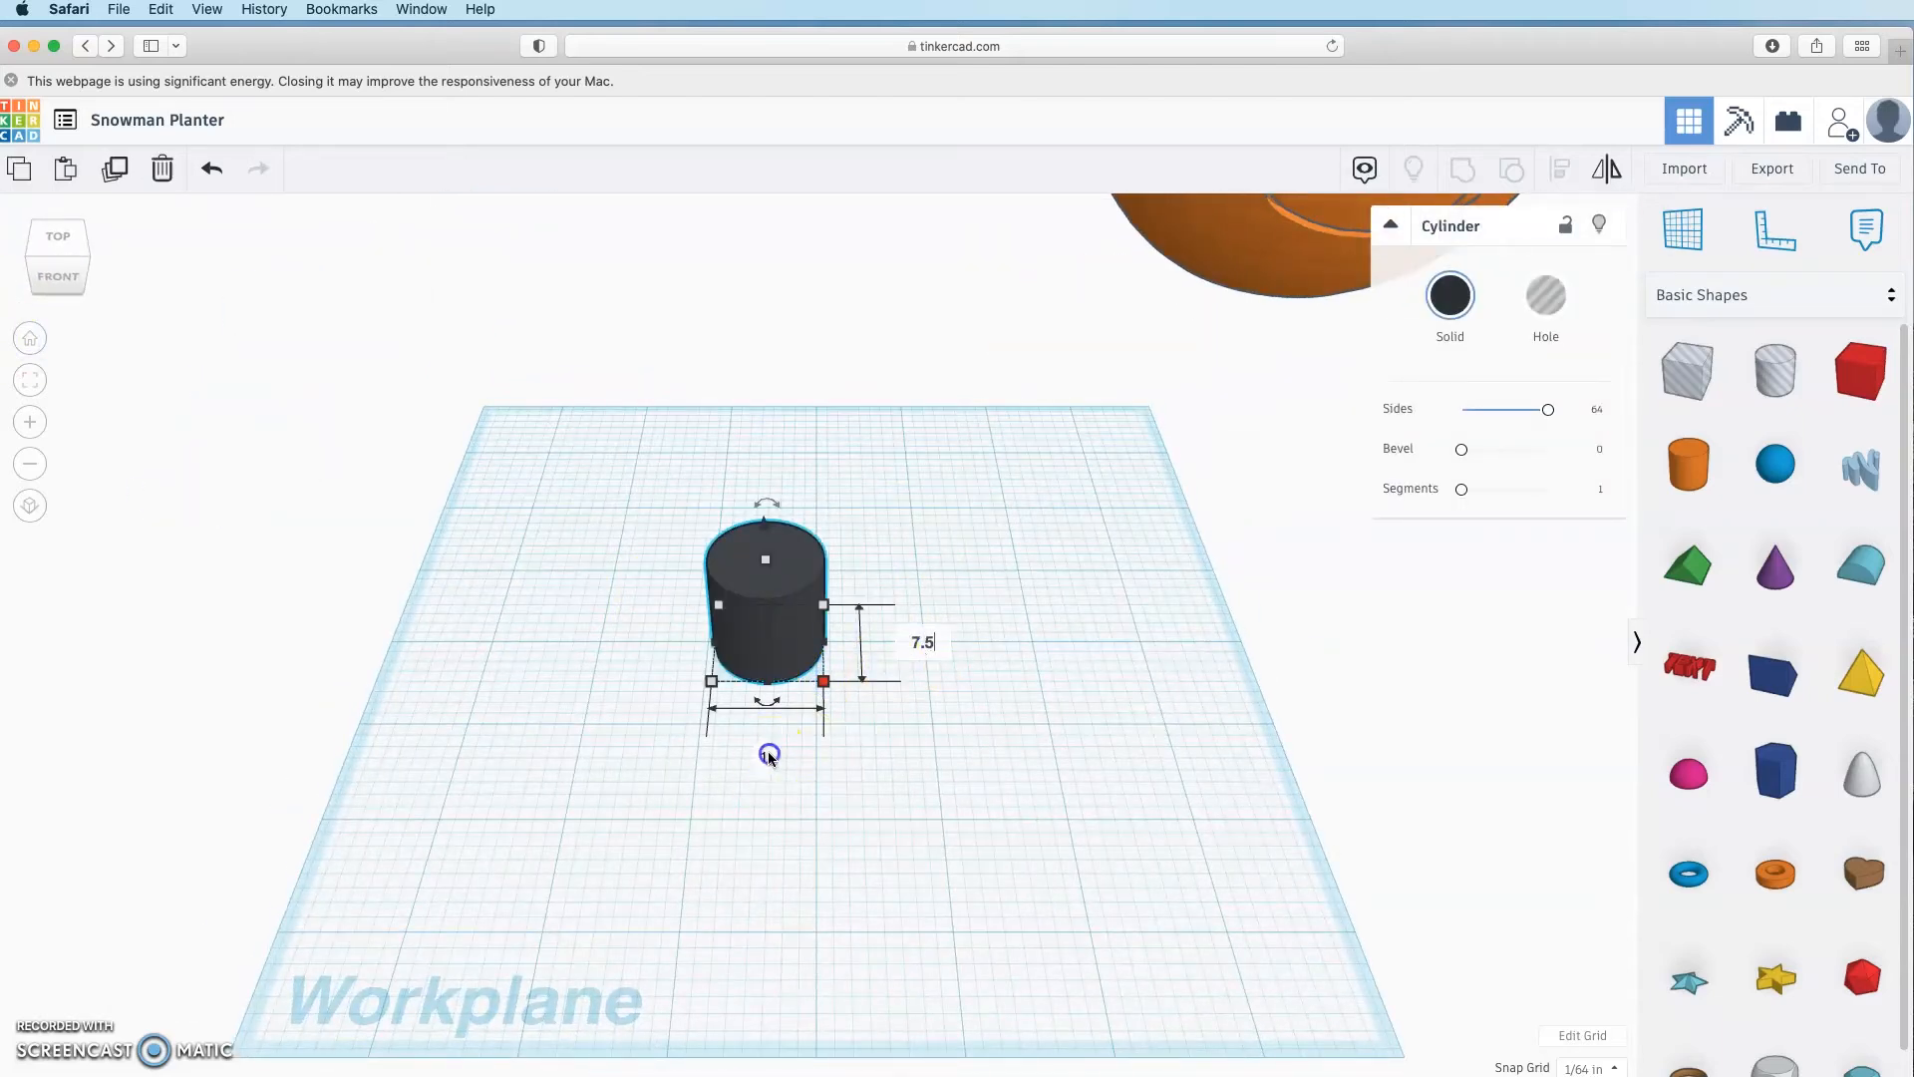
key("Return")
left_click_drag(791, 761, 838, 901)
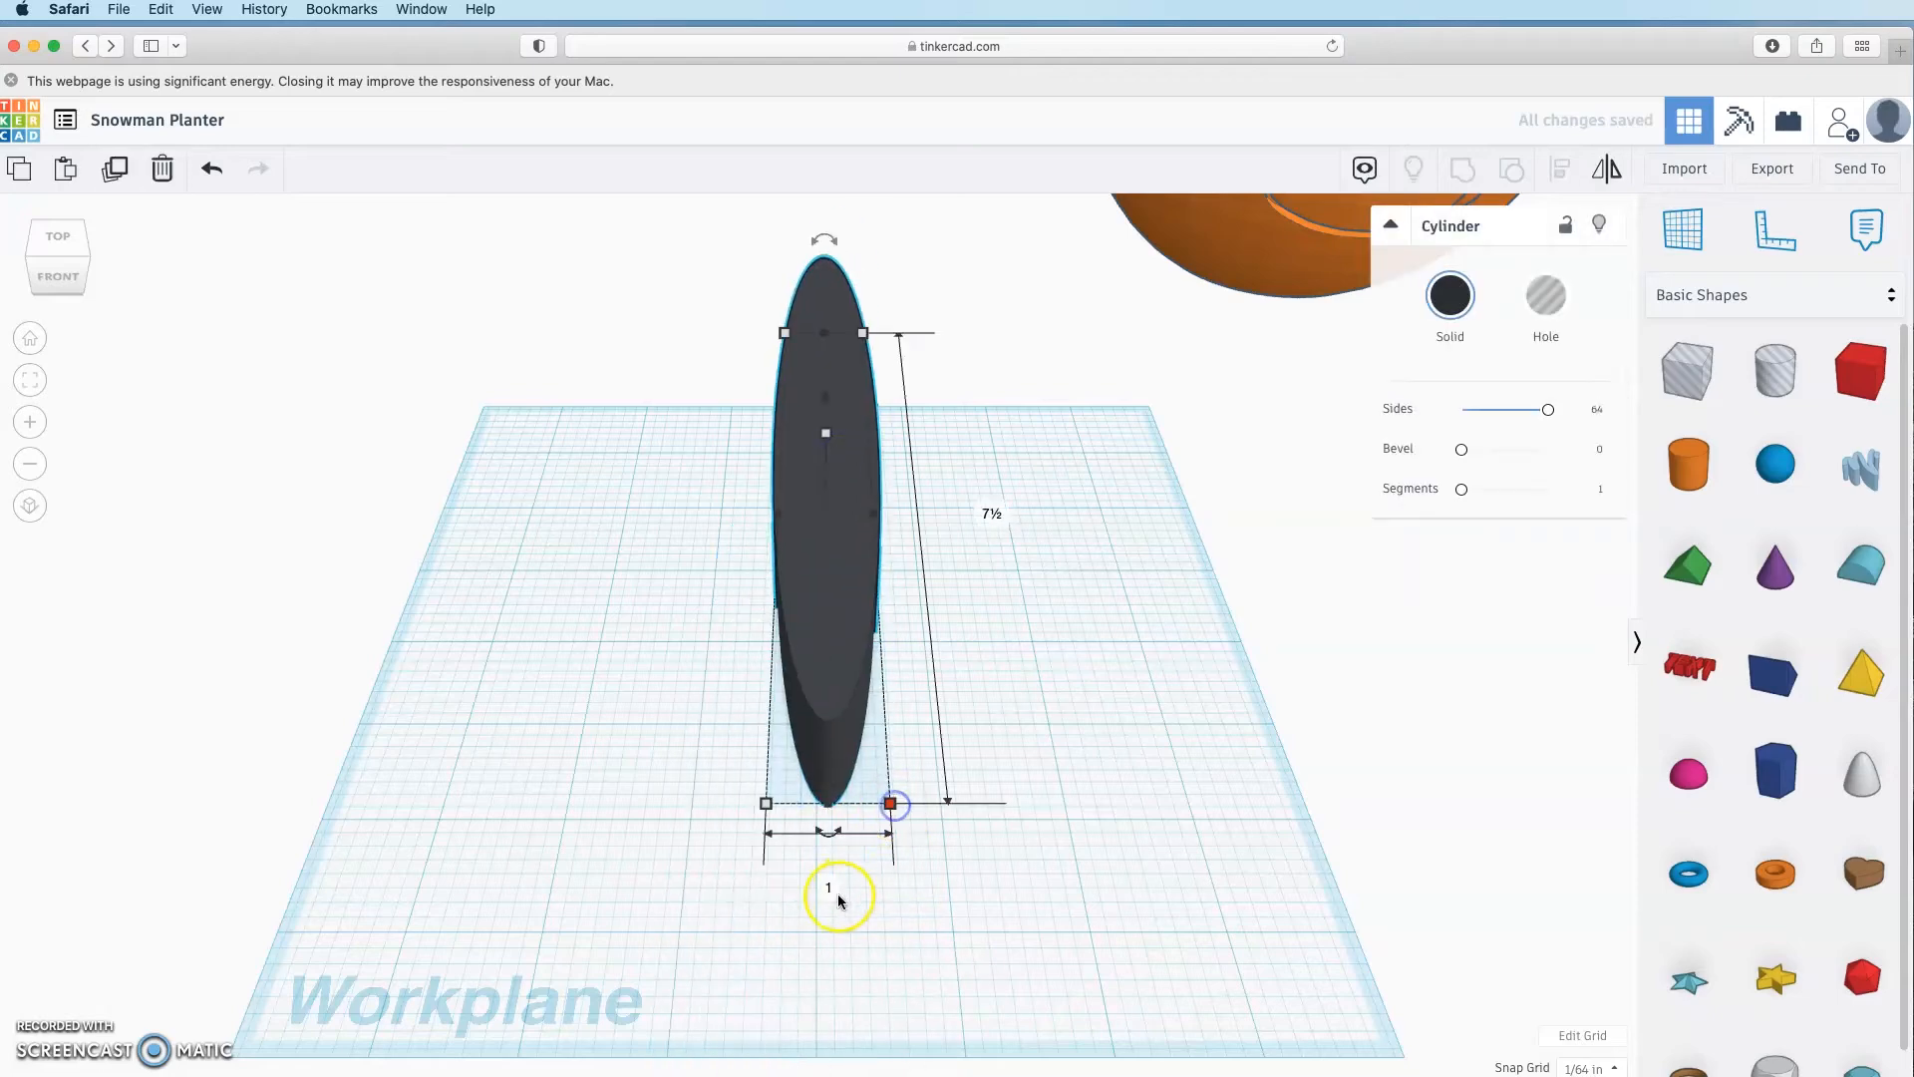
left_click(838, 896)
type("7.5")
key("Return")
left_click(891, 866)
Step: Flatten the disc to 0.4 tall and move it onto the workplane
scroll(891, 863, "down", 5)
left_click_drag(987, 629, 762, 696)
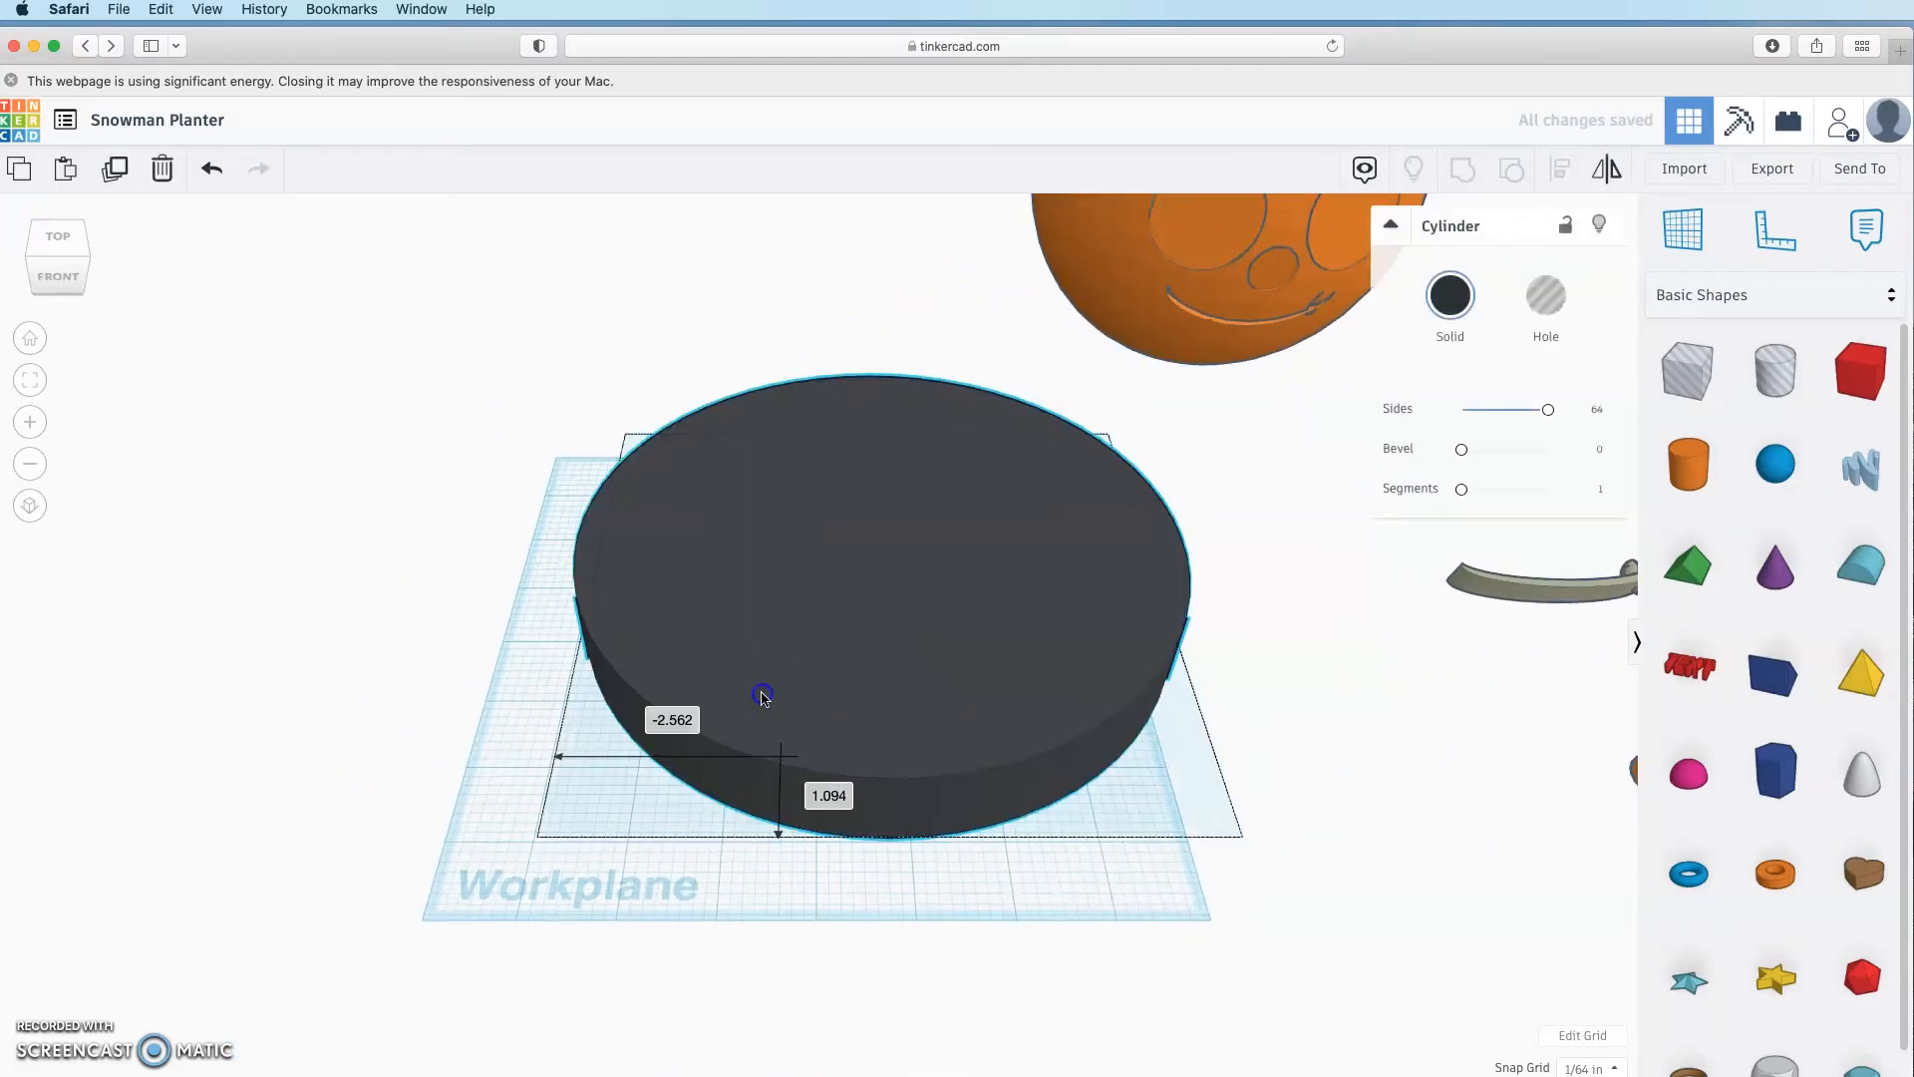
left_click(967, 560)
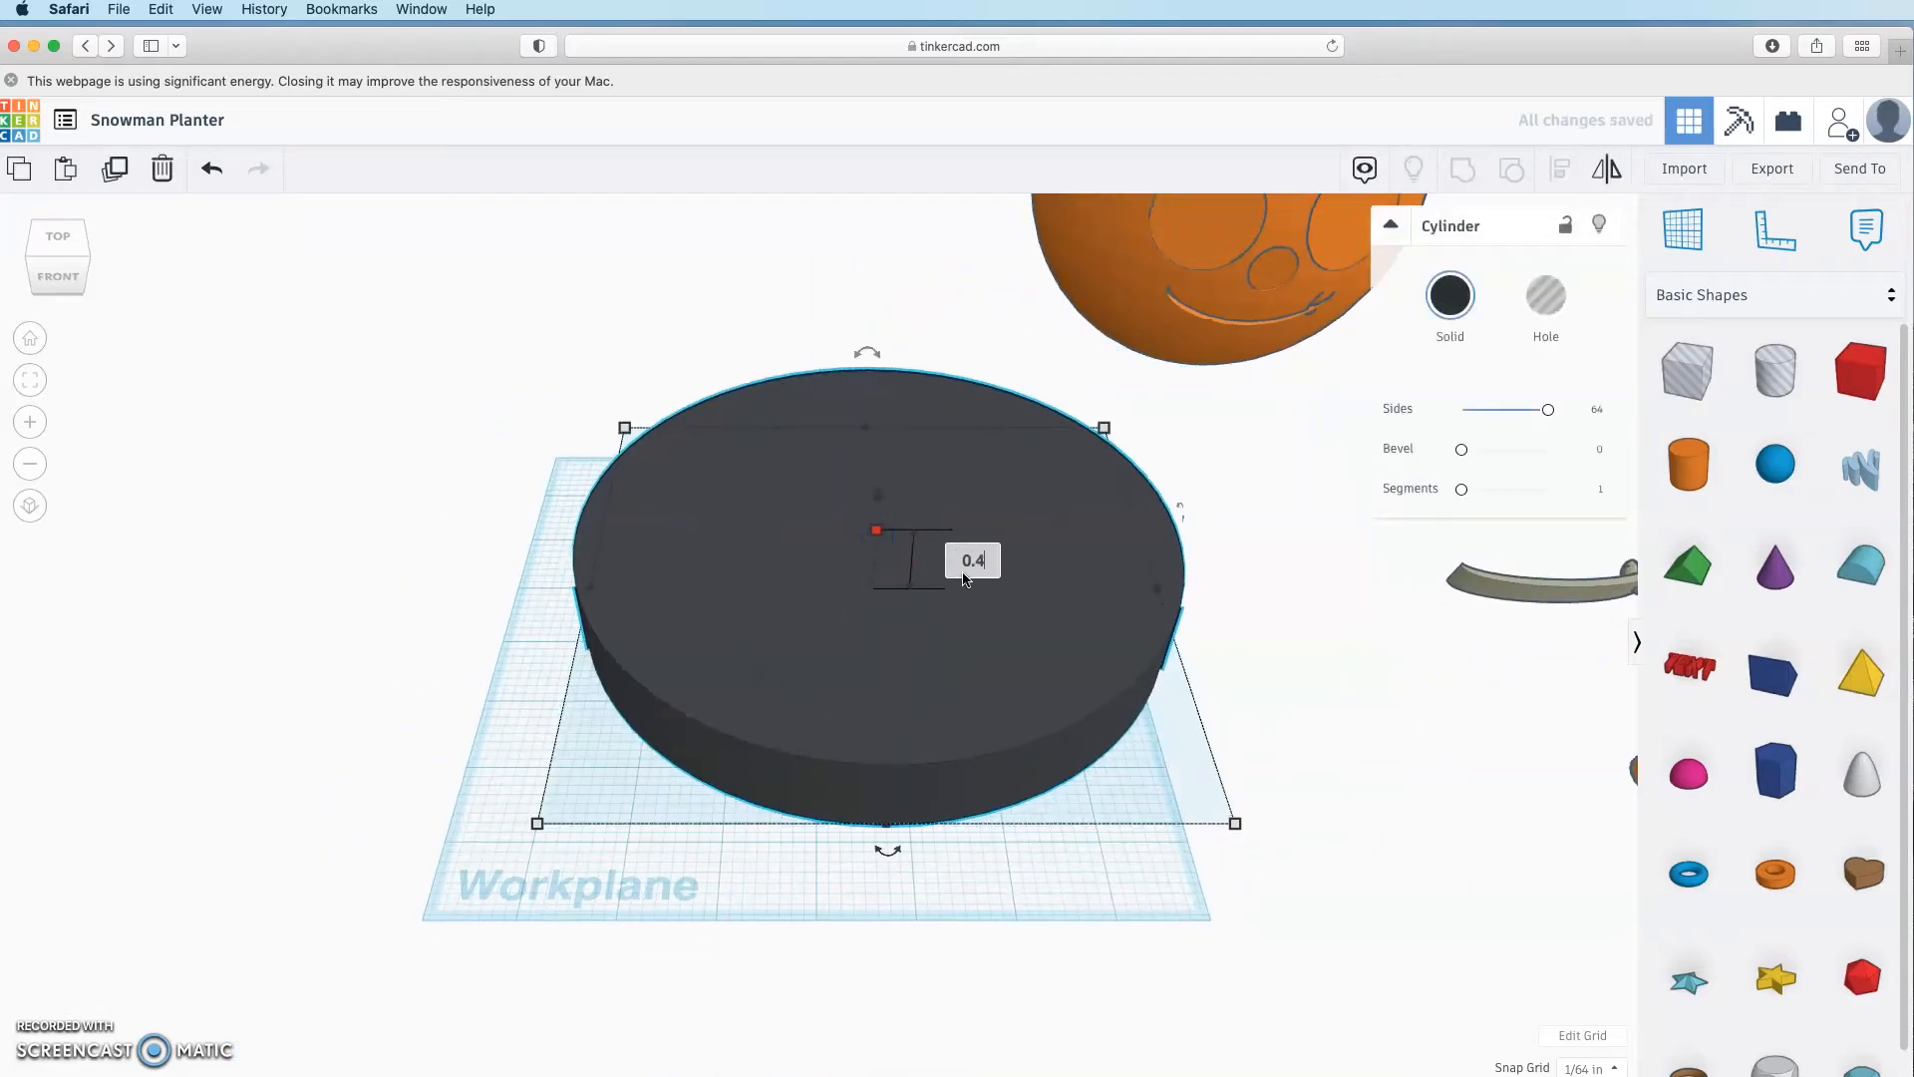
key("Return")
left_click_drag(989, 649, 904, 702)
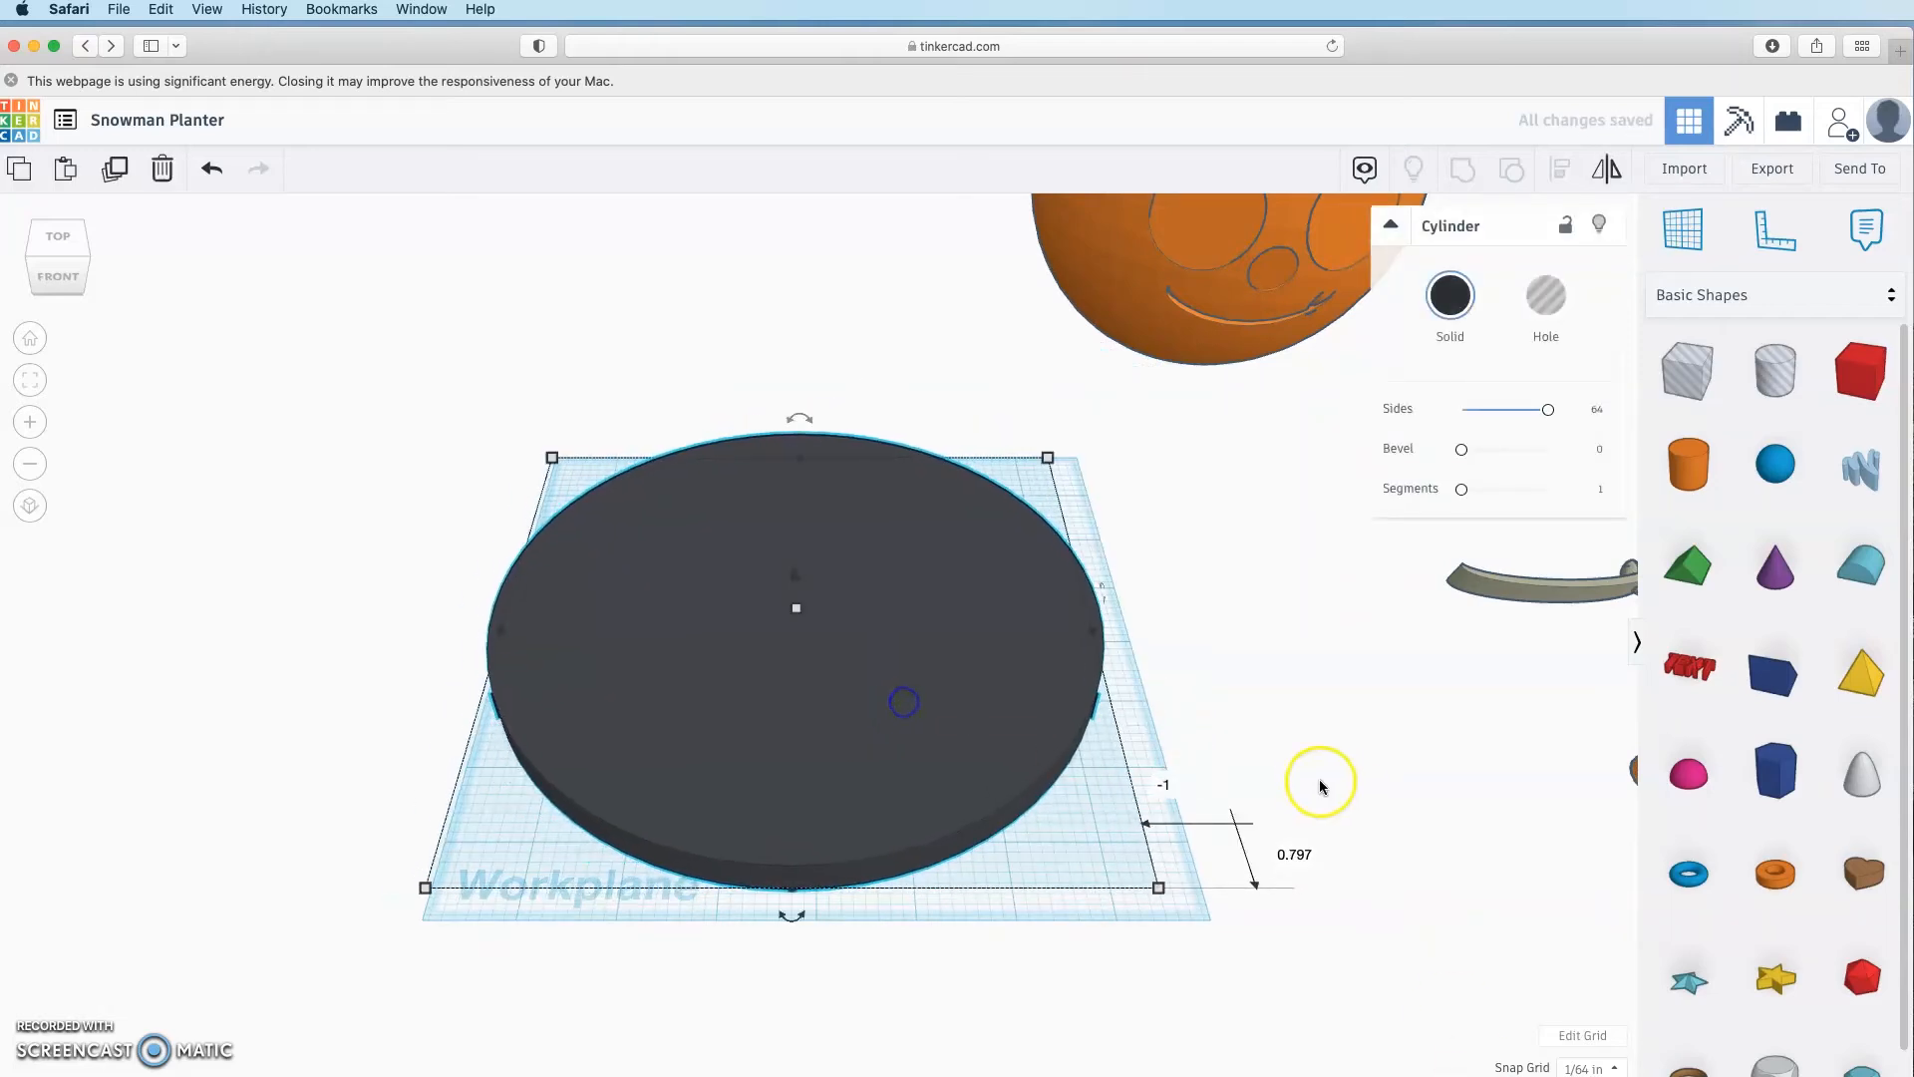
left_click(1314, 783)
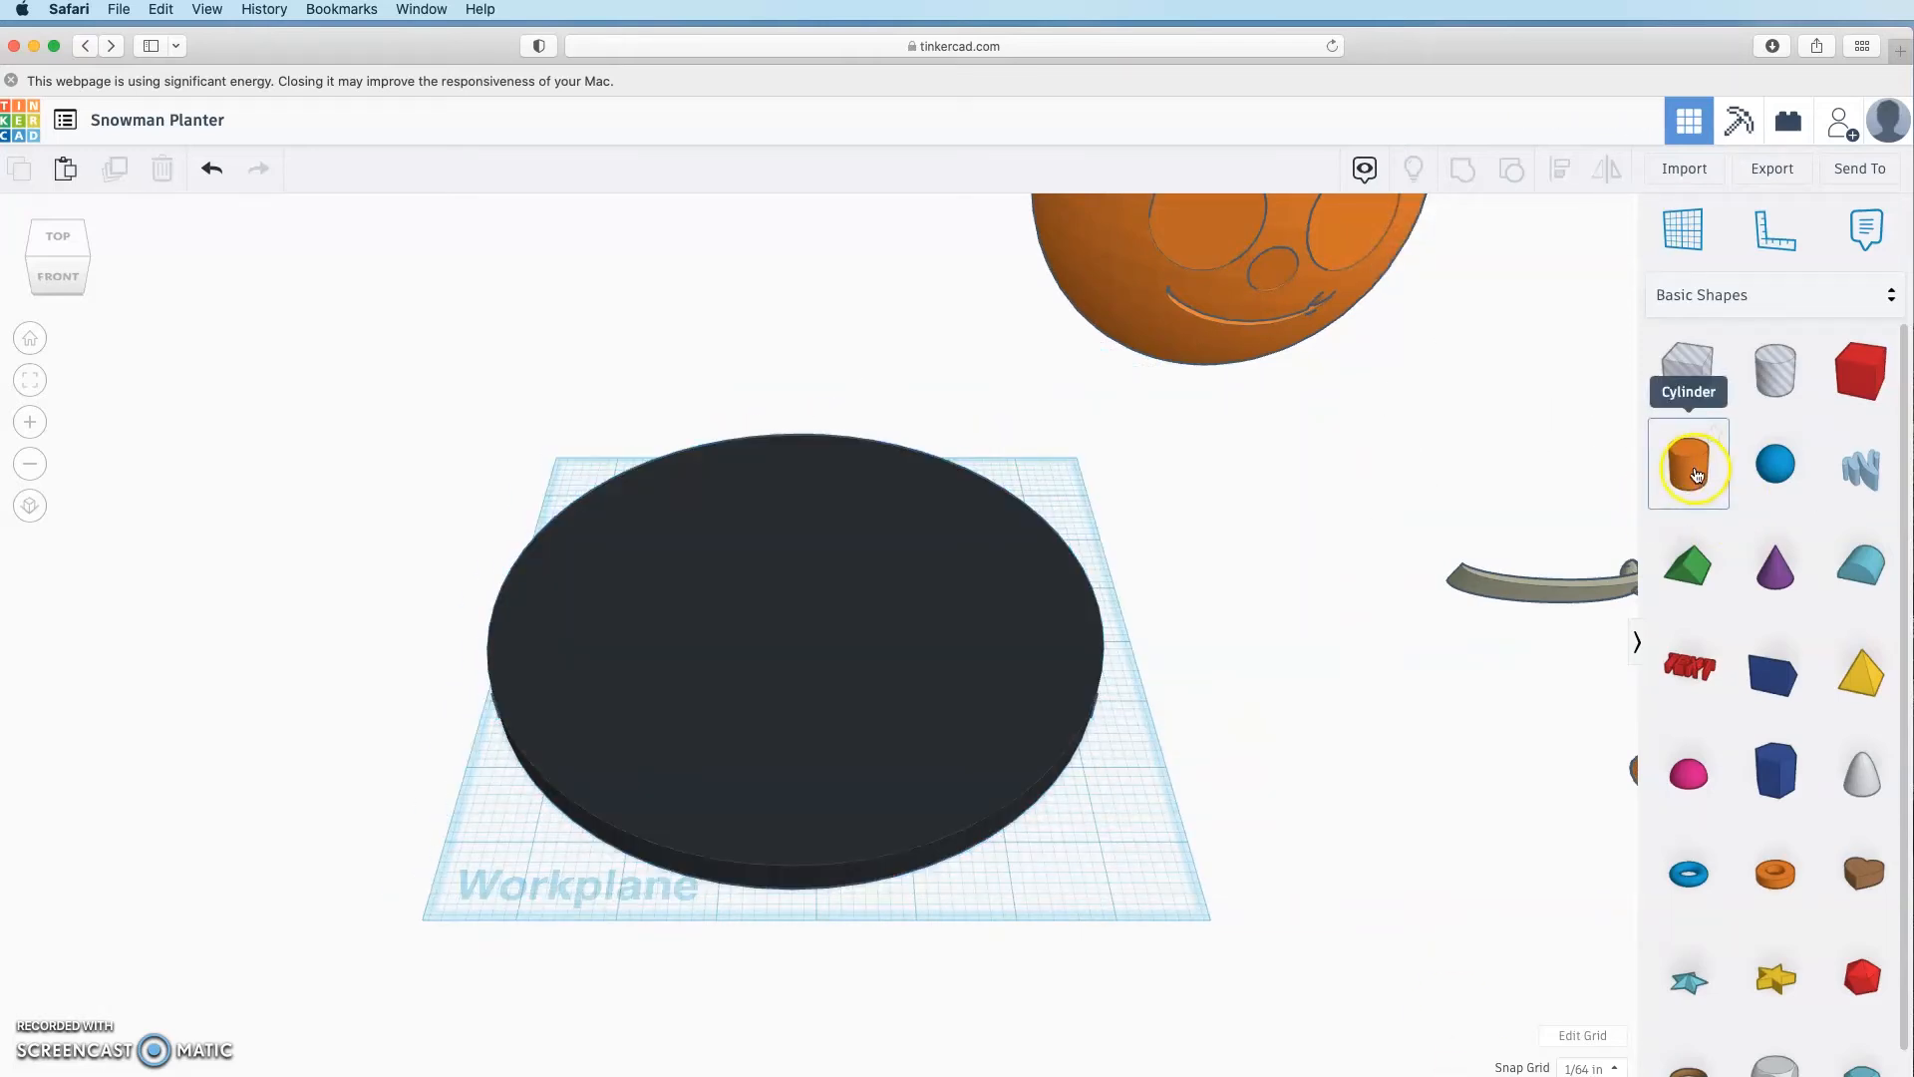
Step: Place a small orange cylinder on a workplane set on top of the black disc
left_click_drag(1696, 475, 784, 629)
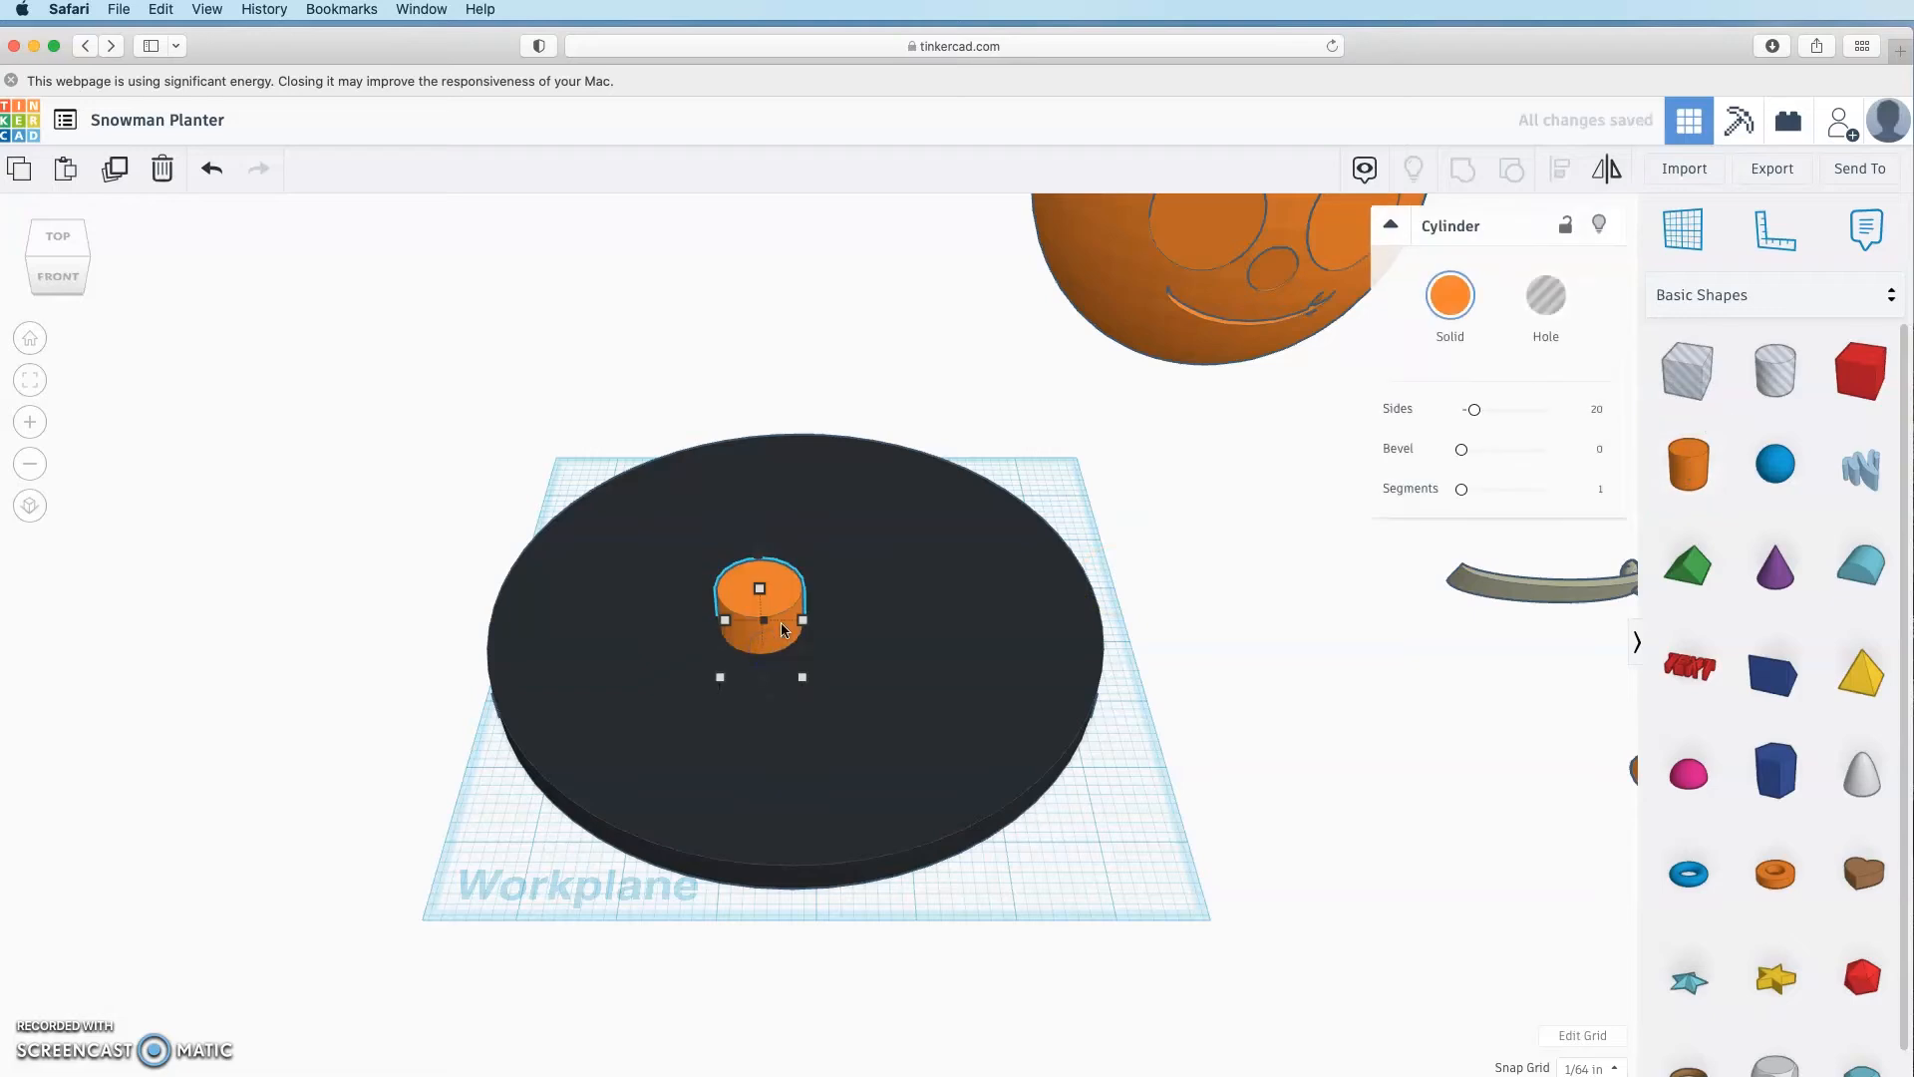
key("Delete")
left_click_drag(1703, 229, 767, 647)
left_click_drag(1695, 469, 824, 648)
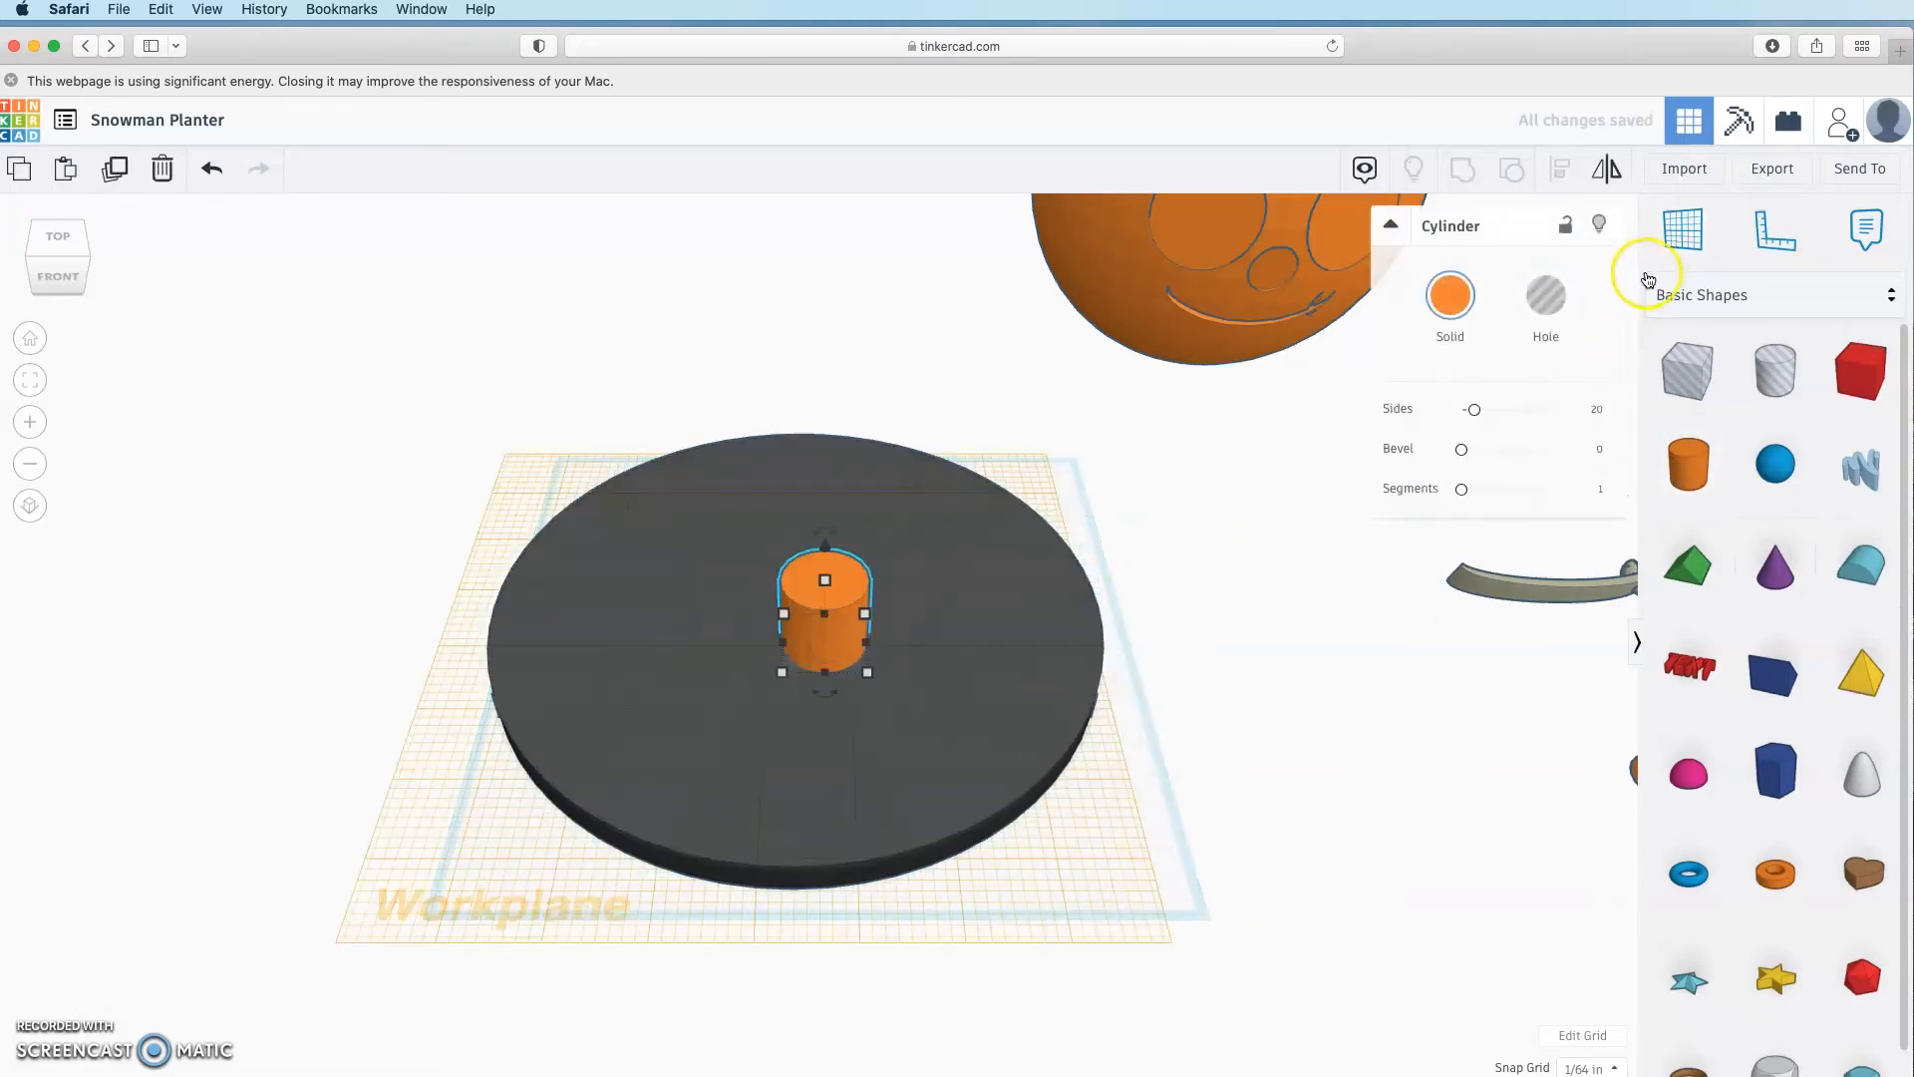
left_click(1282, 1031)
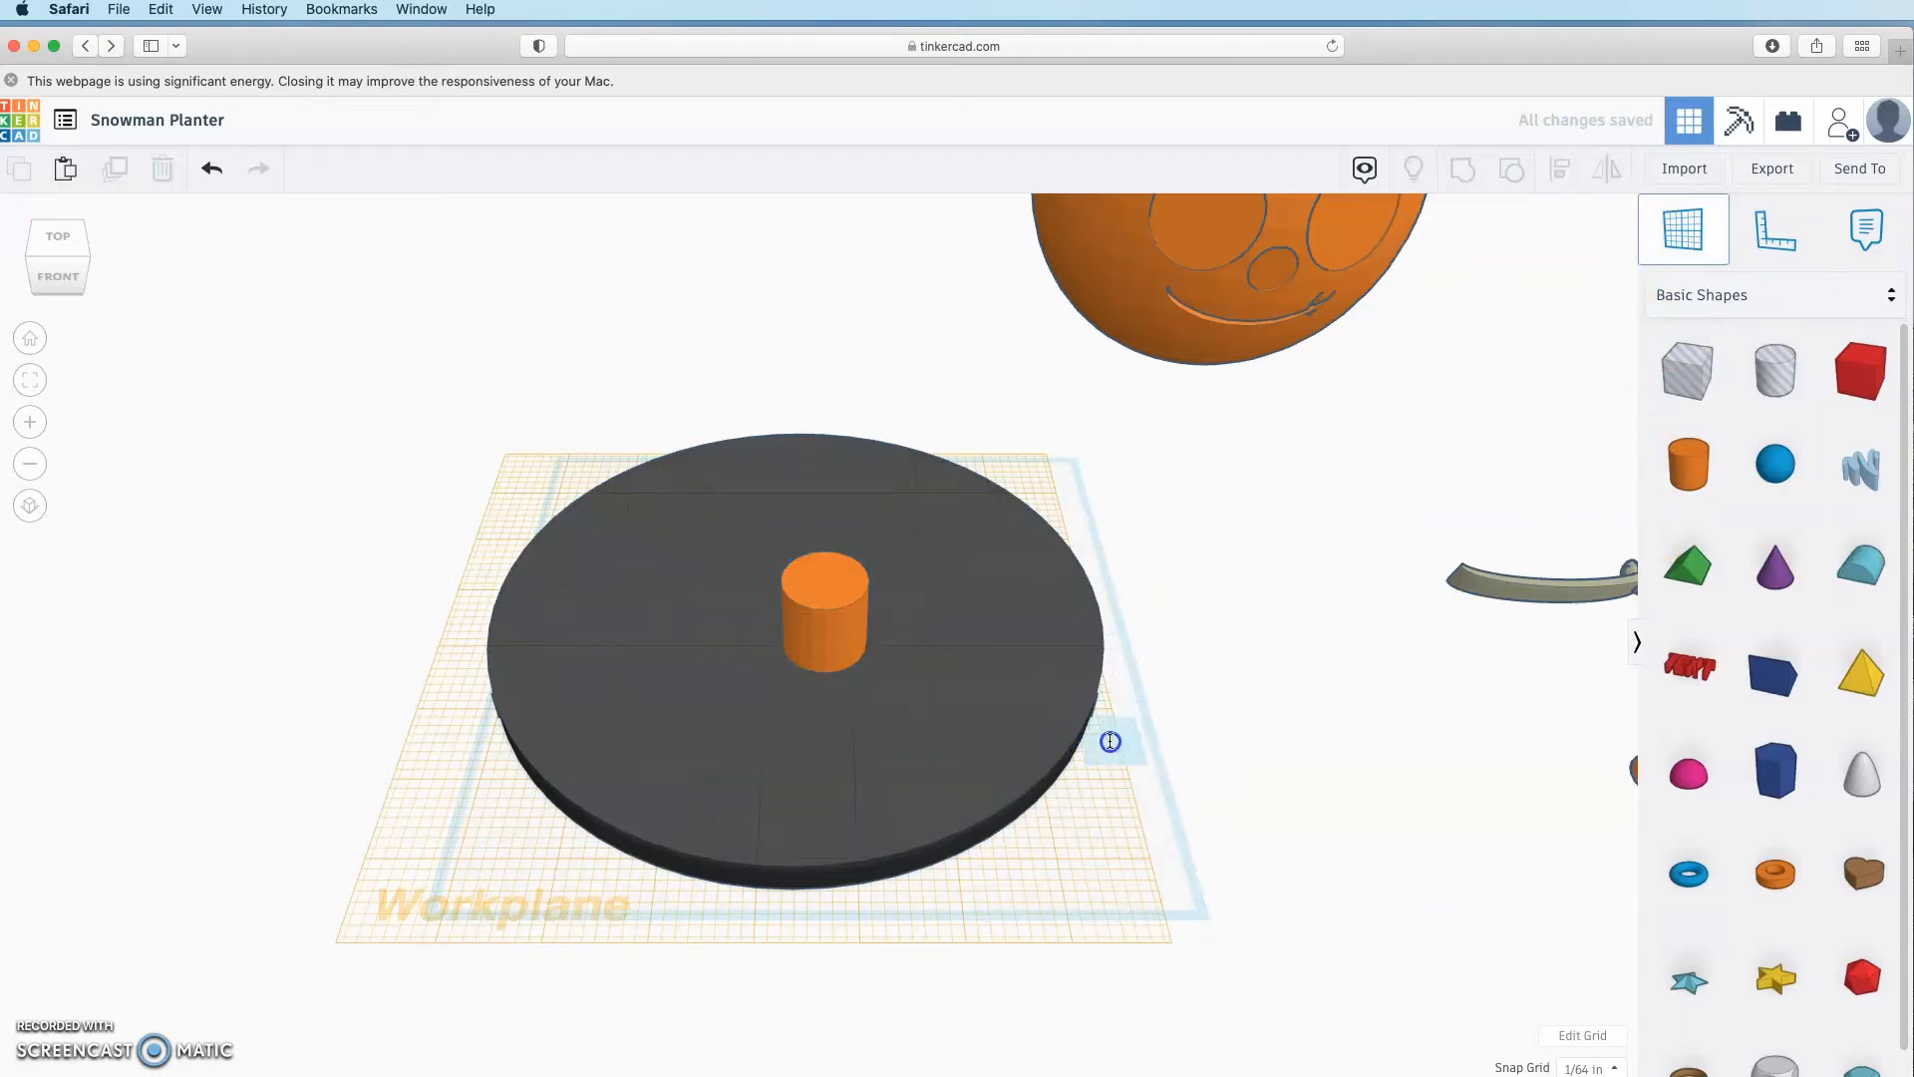
left_click(784, 606)
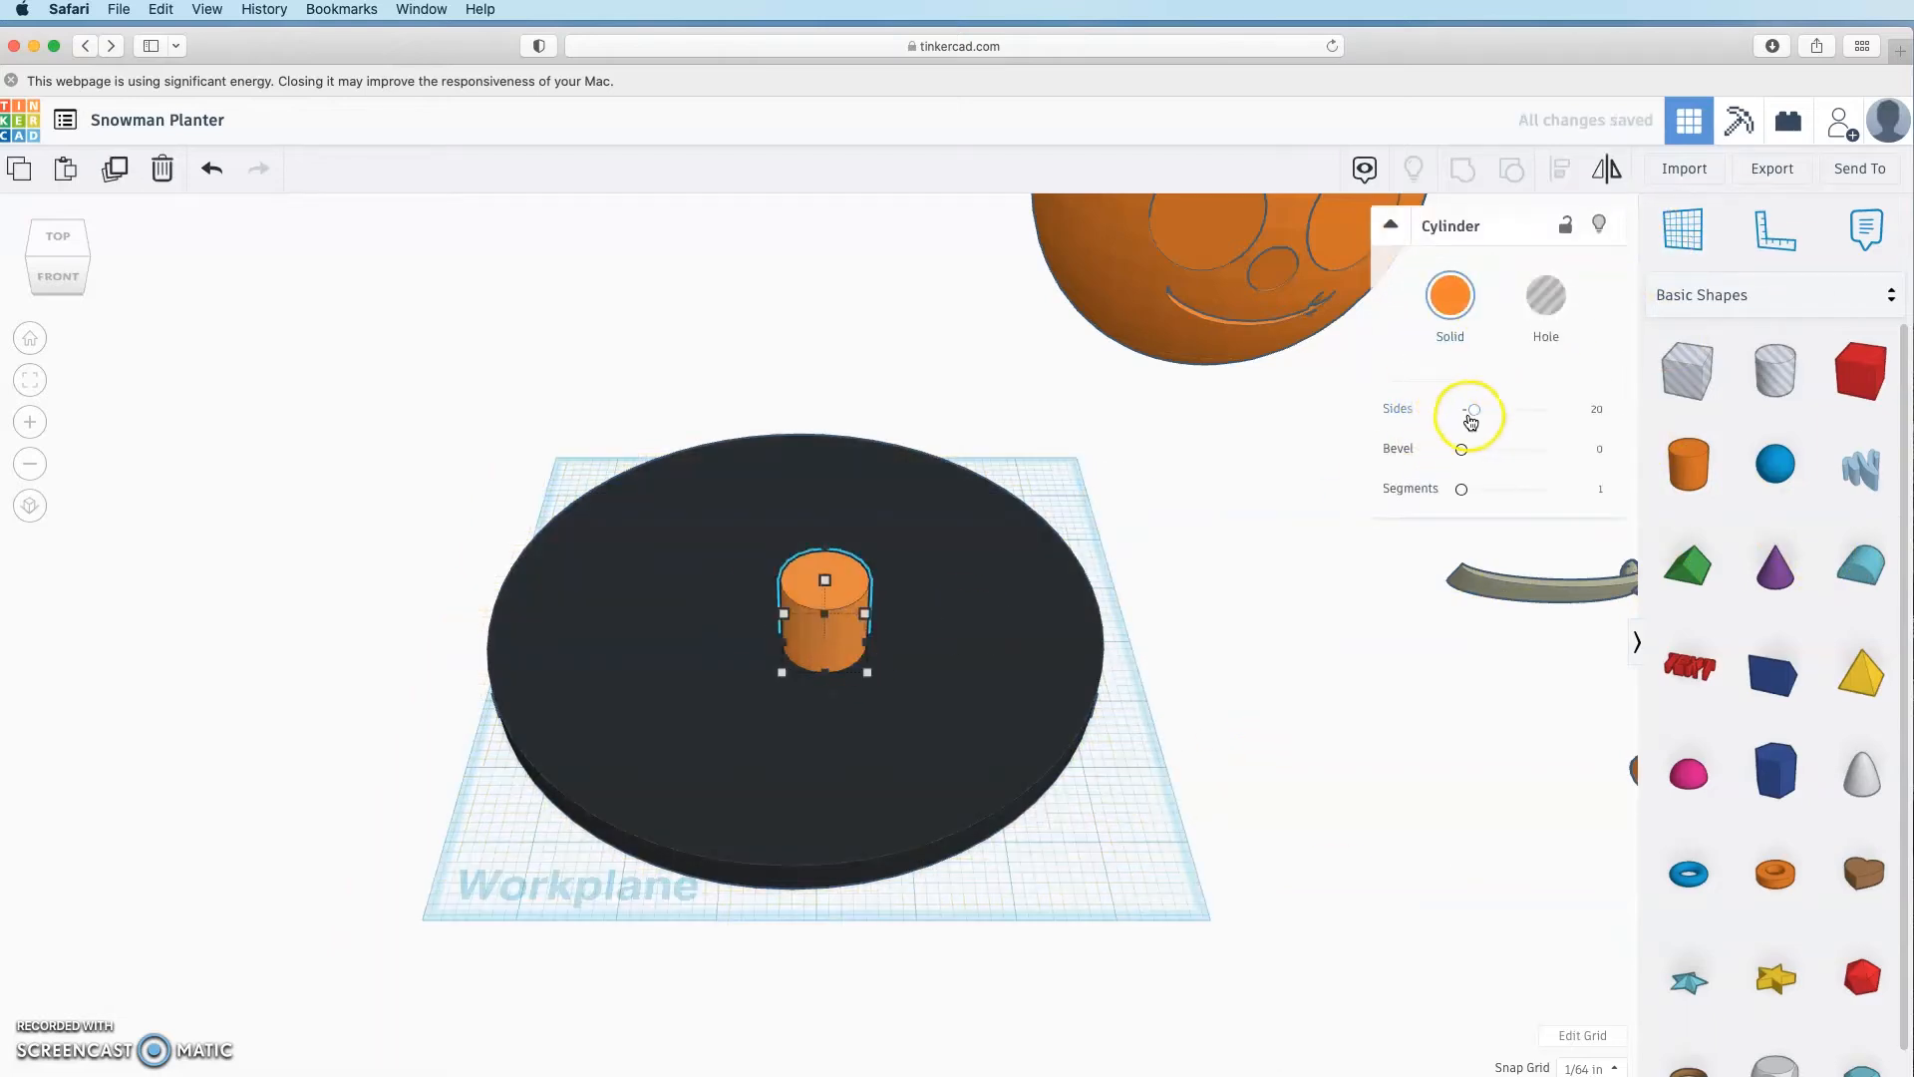
left_click(1246, 688)
scroll(1228, 685, "down", 5)
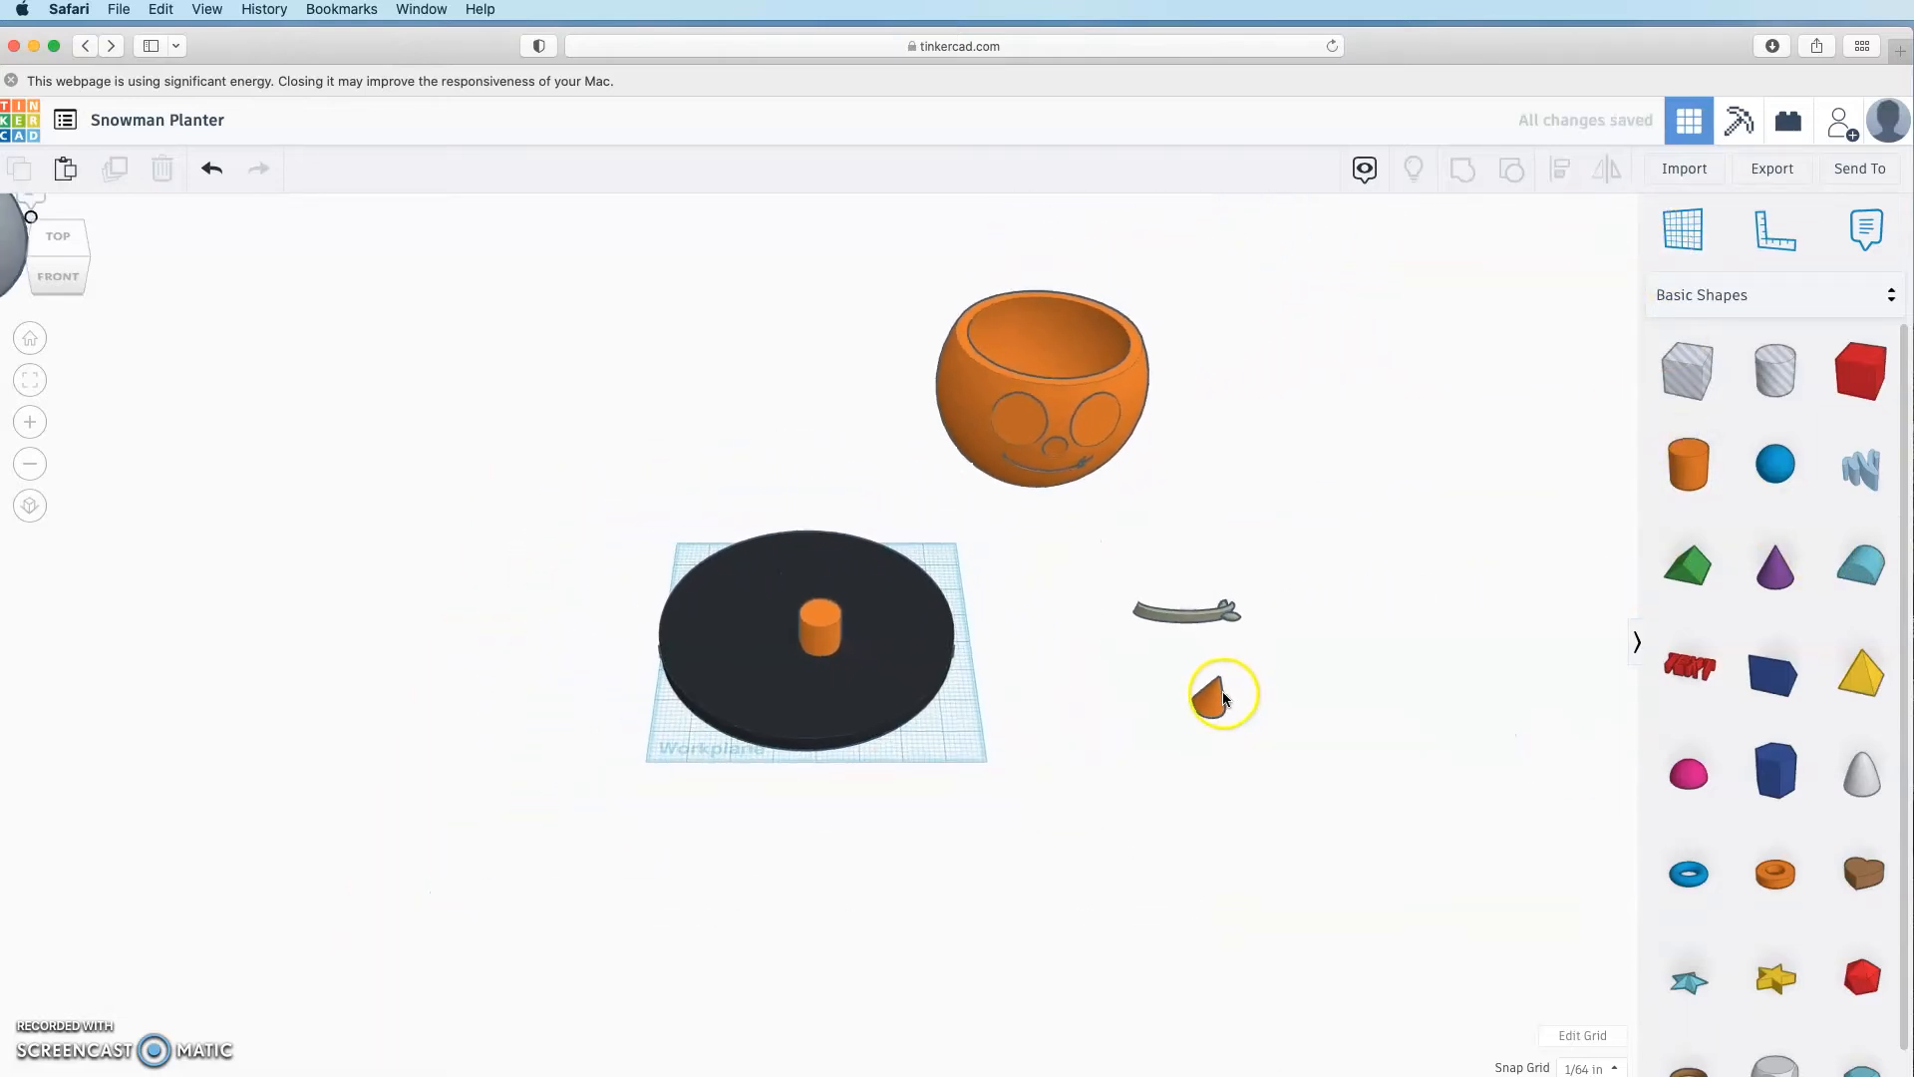
scroll(1225, 697, "down", 5)
left_click(264, 470)
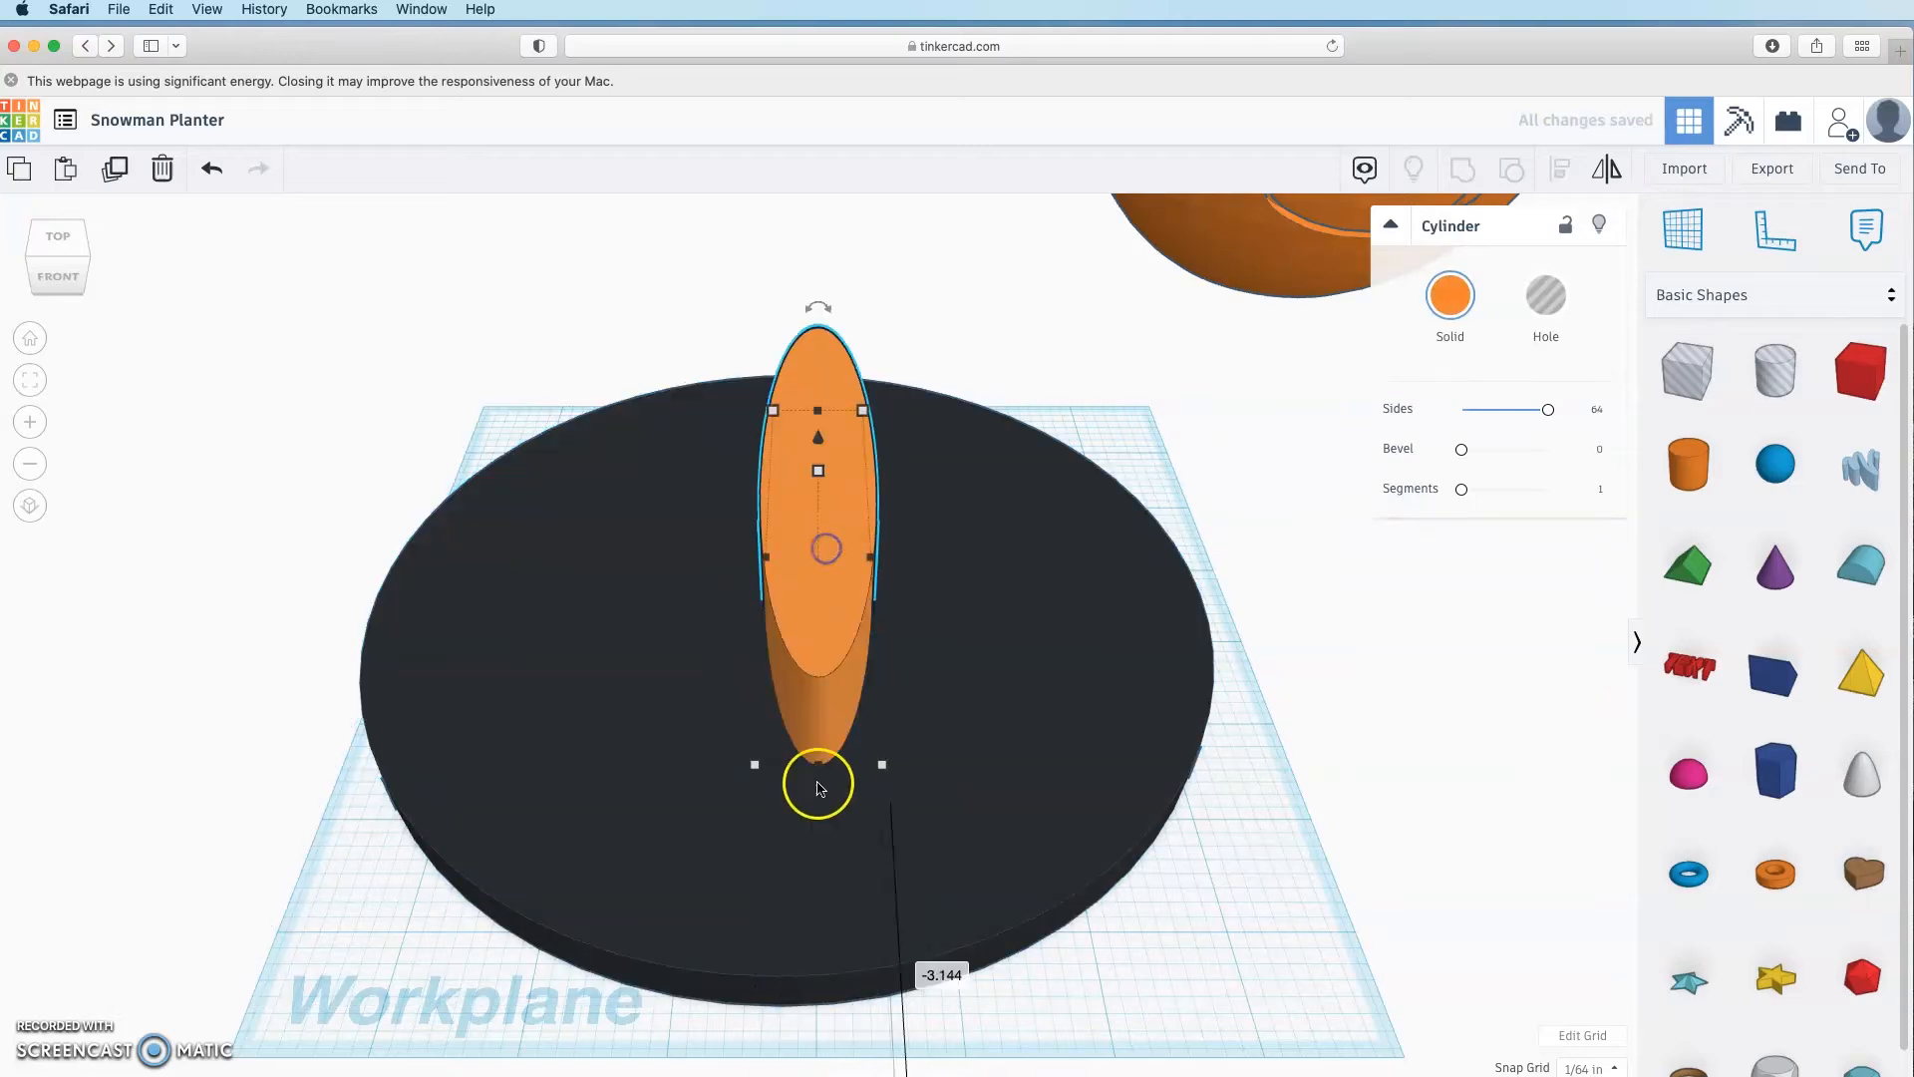
Step: Make the cylinder 5 wide and 4 tall, coloured black
left_click(819, 852)
key("Return")
left_click(1147, 518)
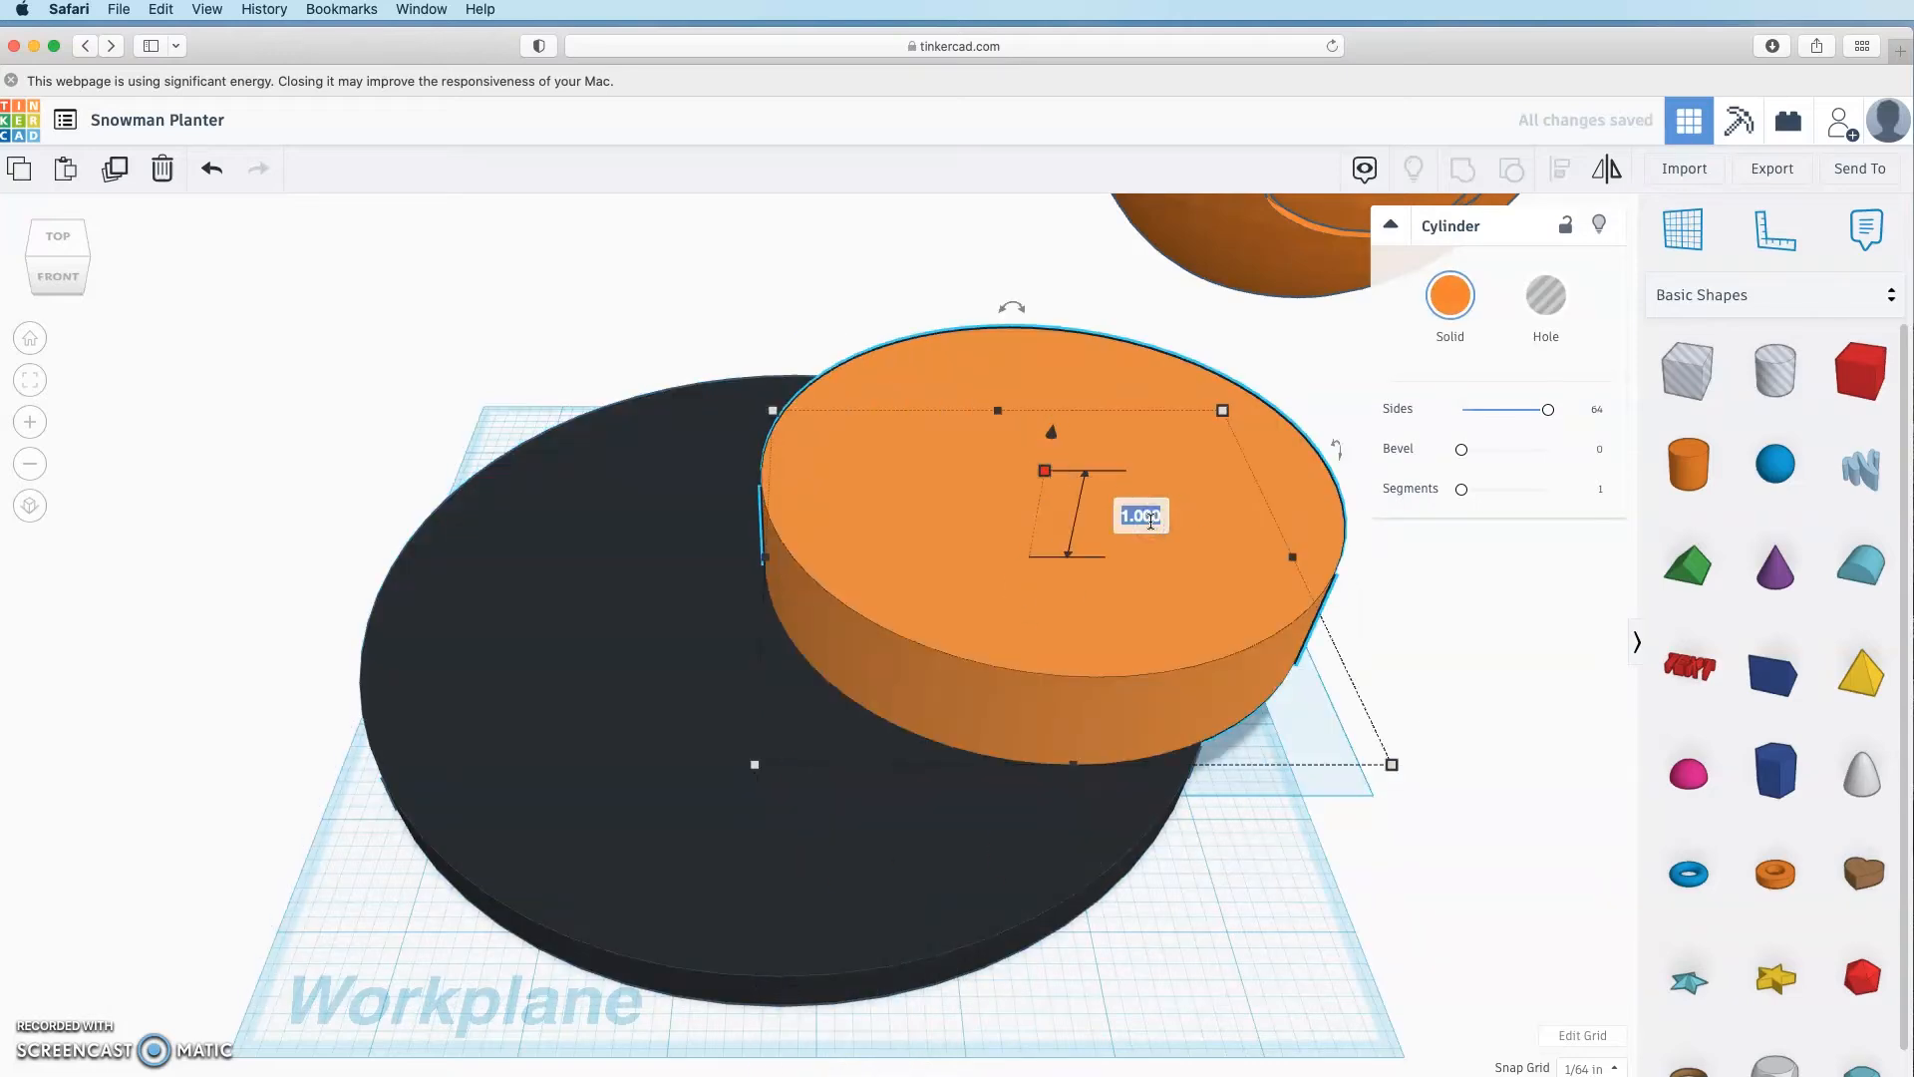
type("4")
key("Return")
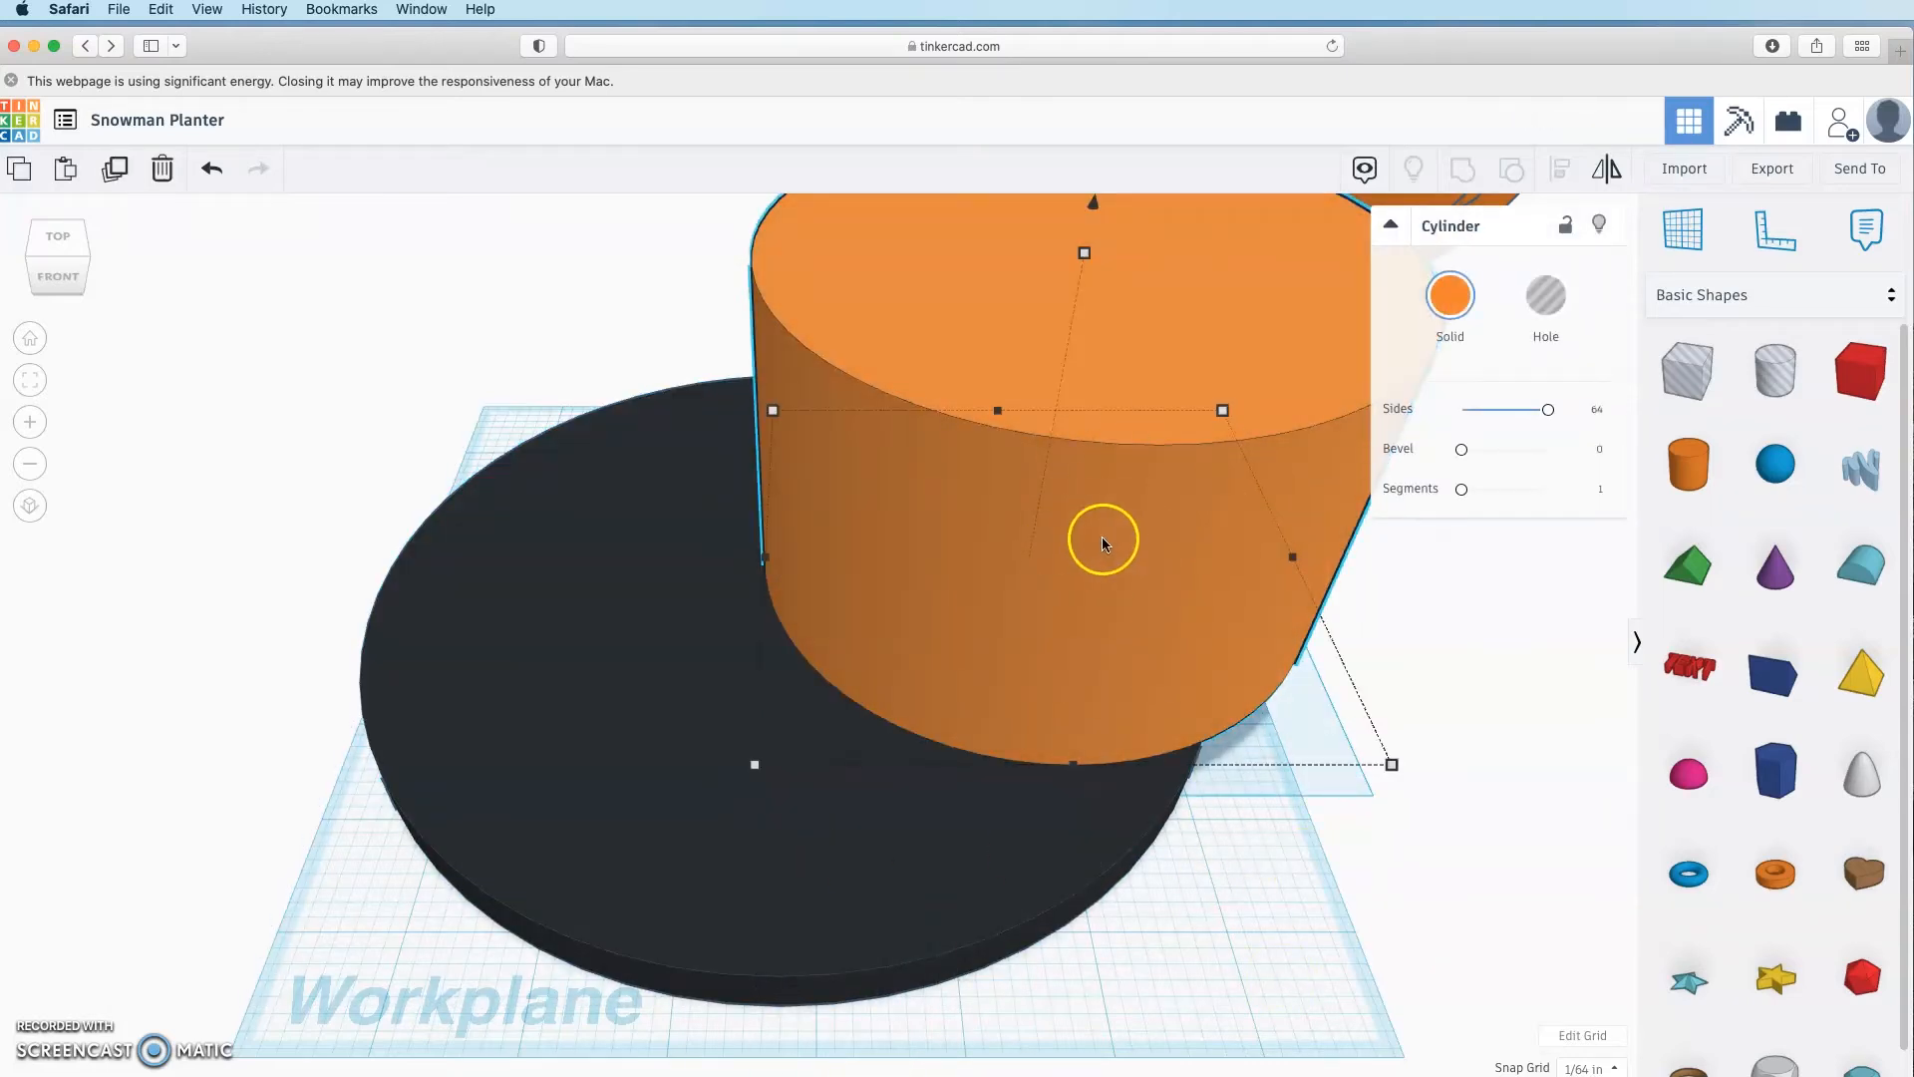
left_click(1467, 303)
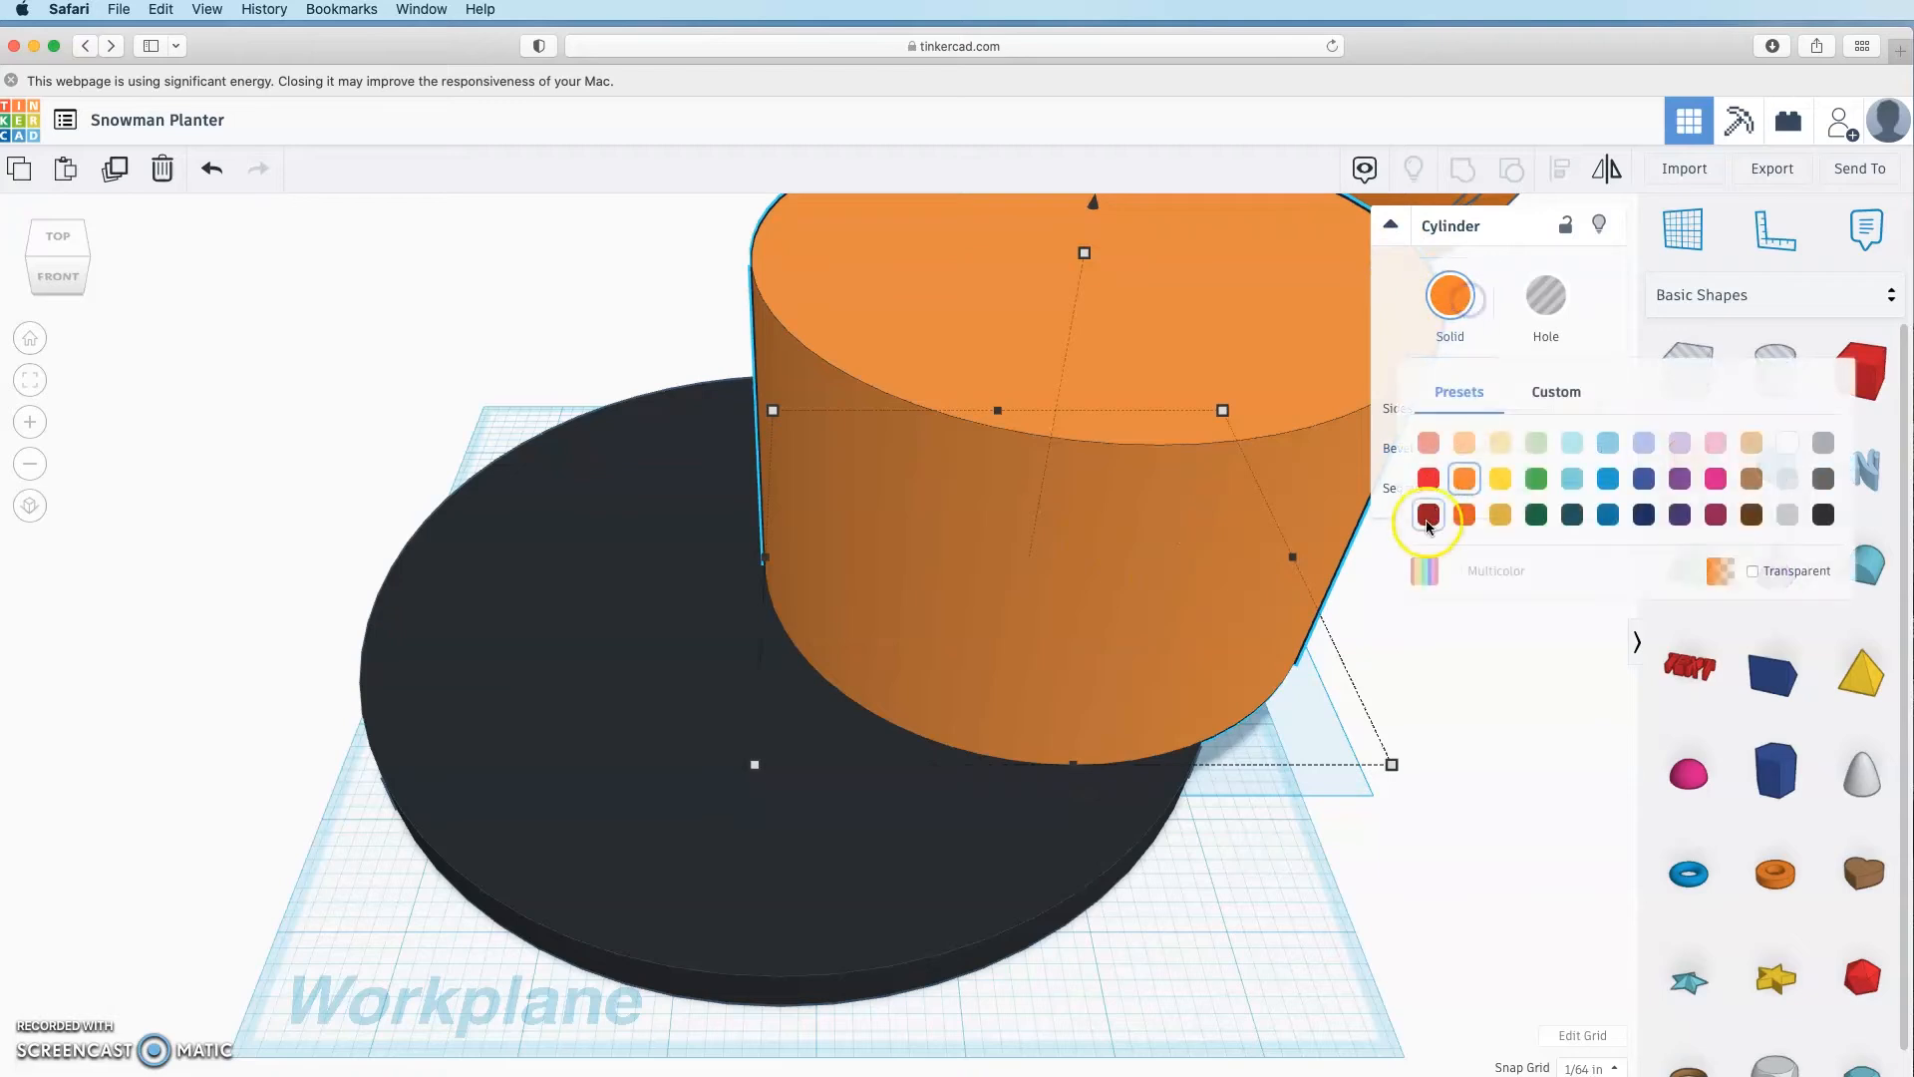
left_click(1825, 516)
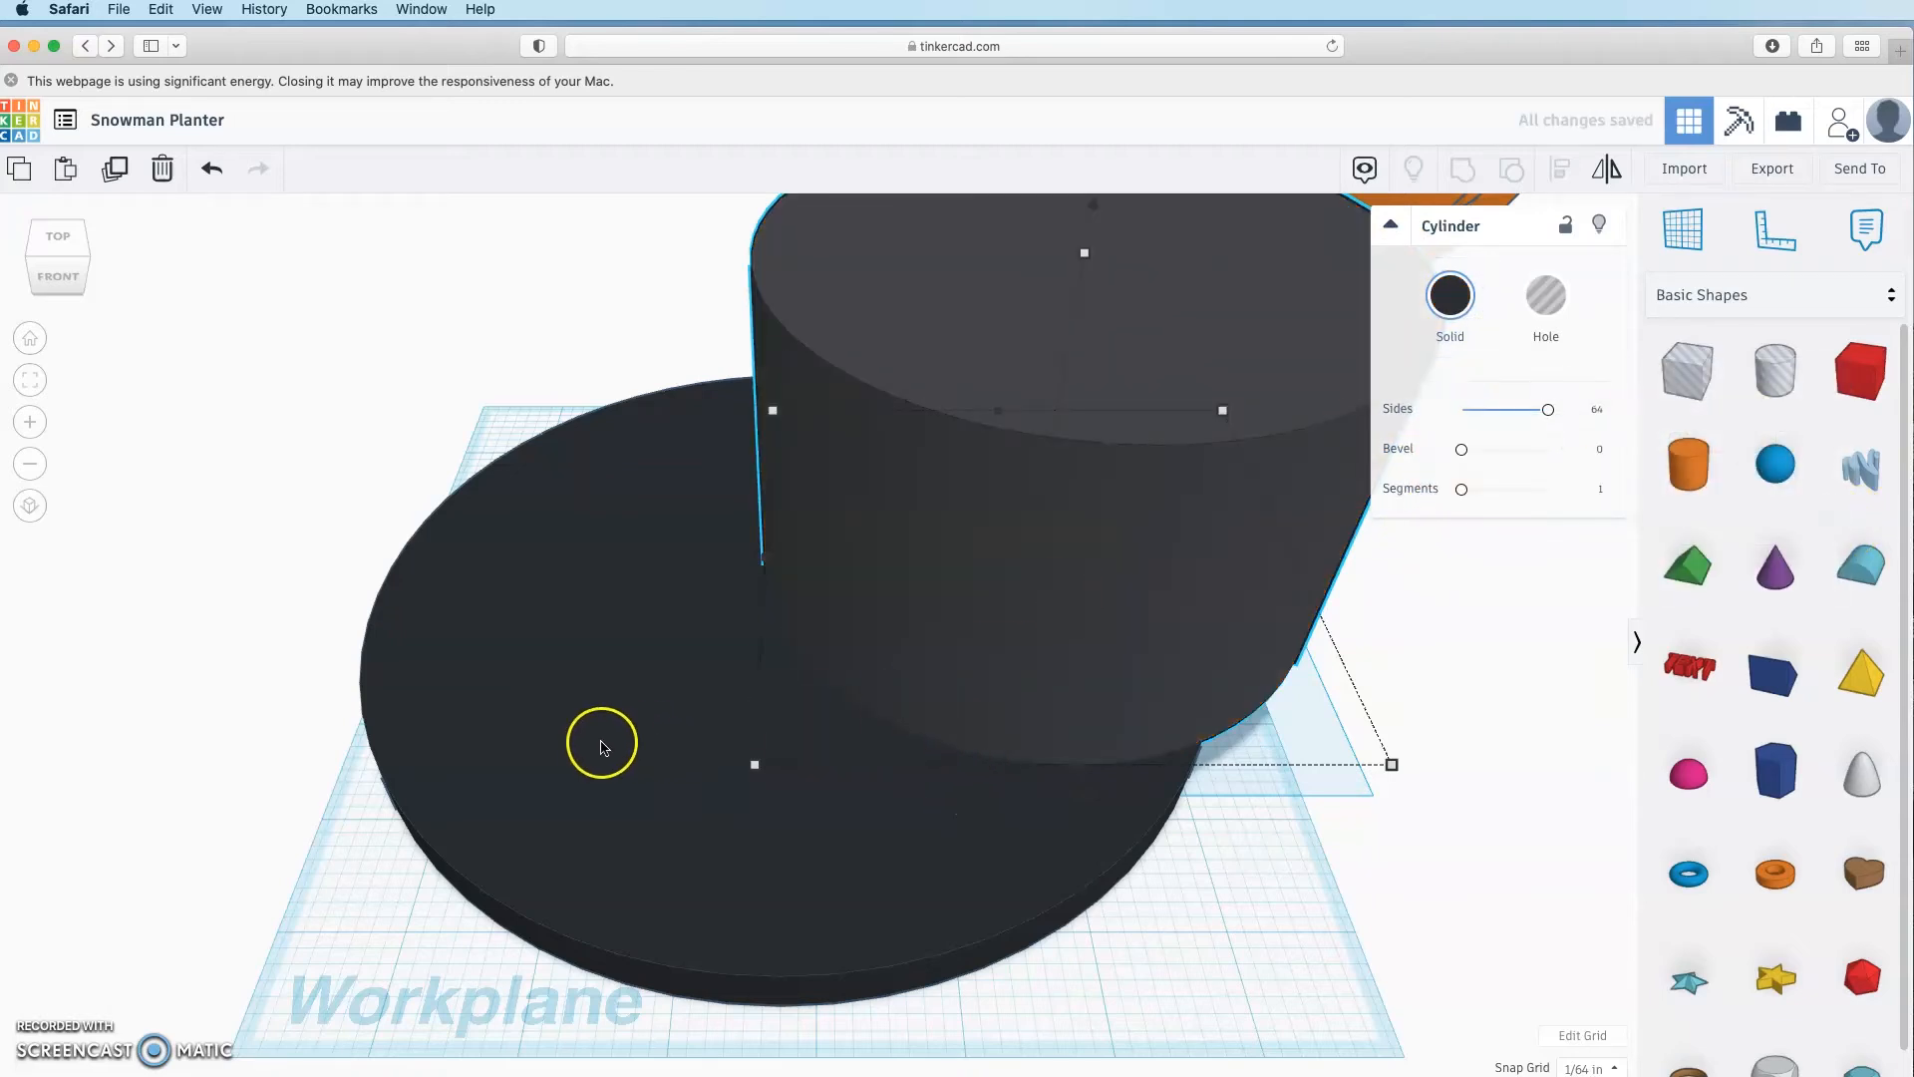
Step: Align the black crown to the centre of the brim on both axes
left_click(695, 743, "shift")
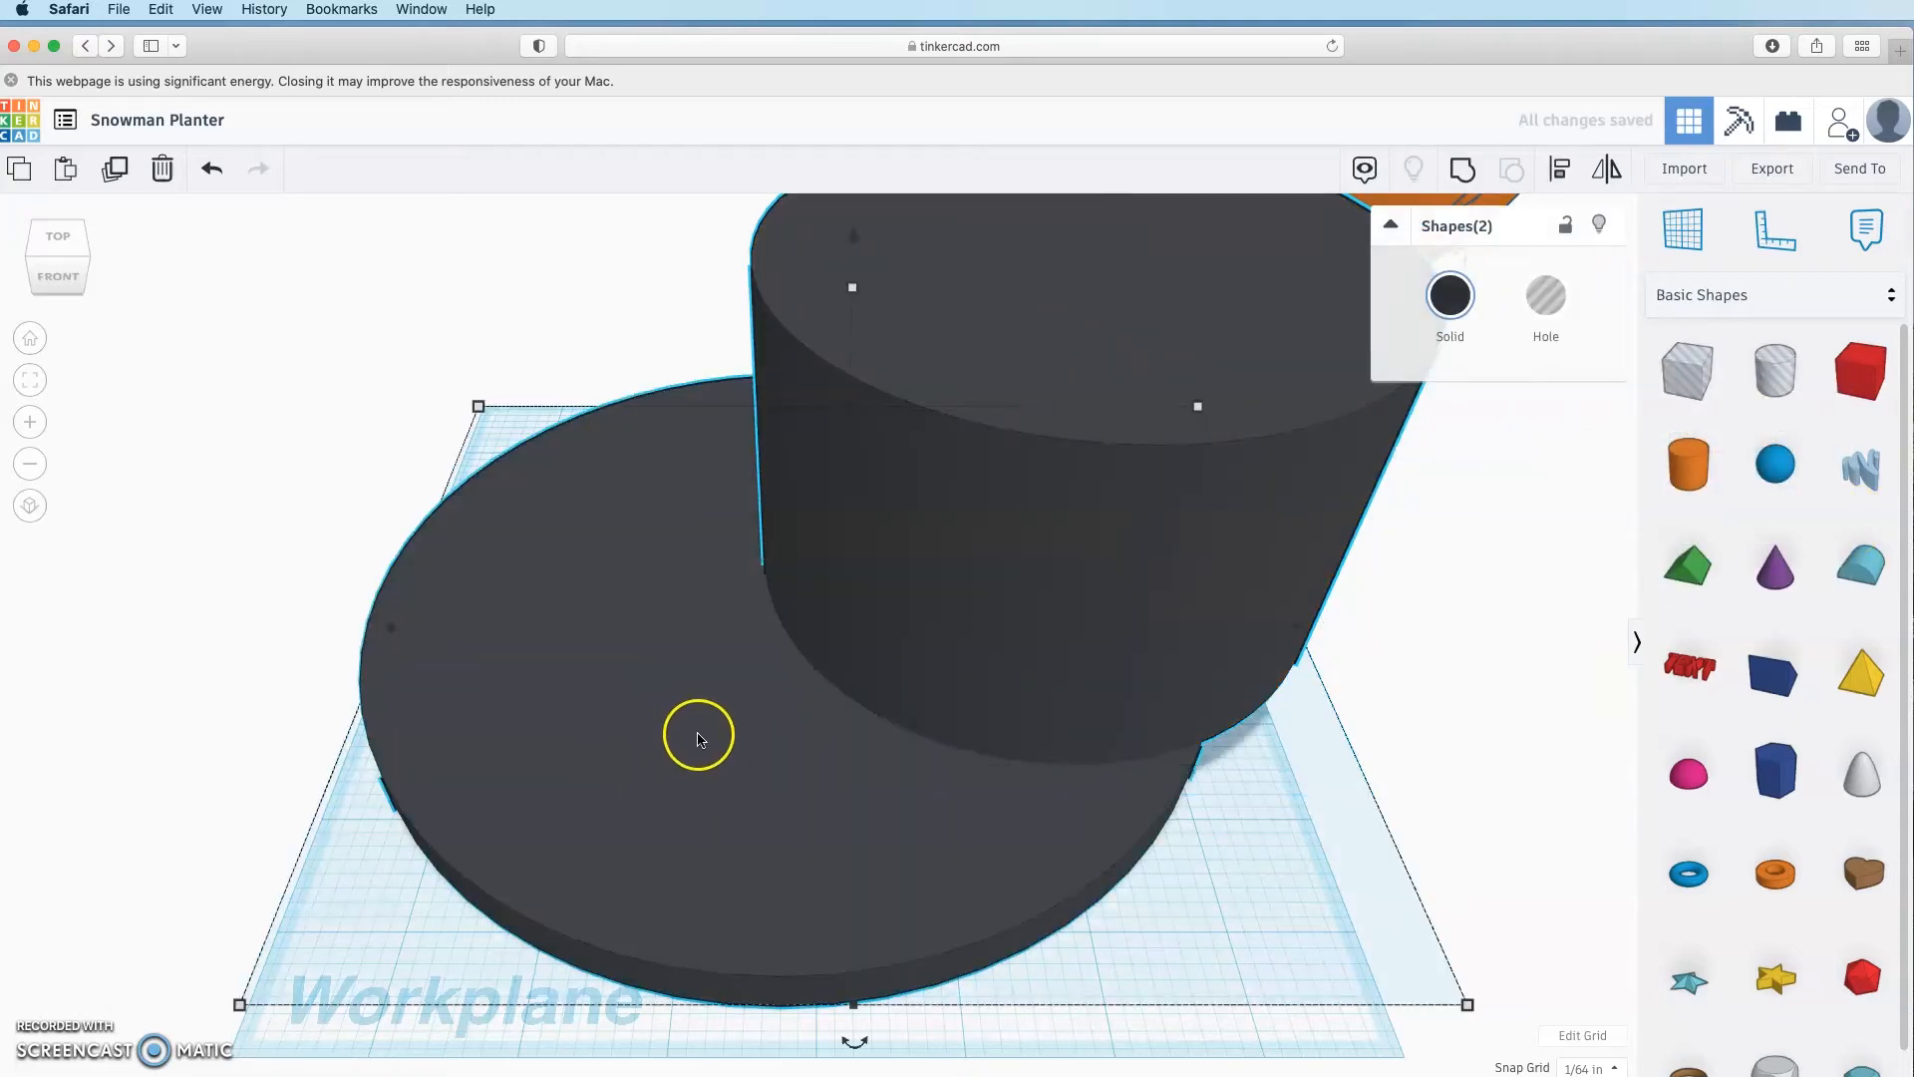
left_click(1562, 172)
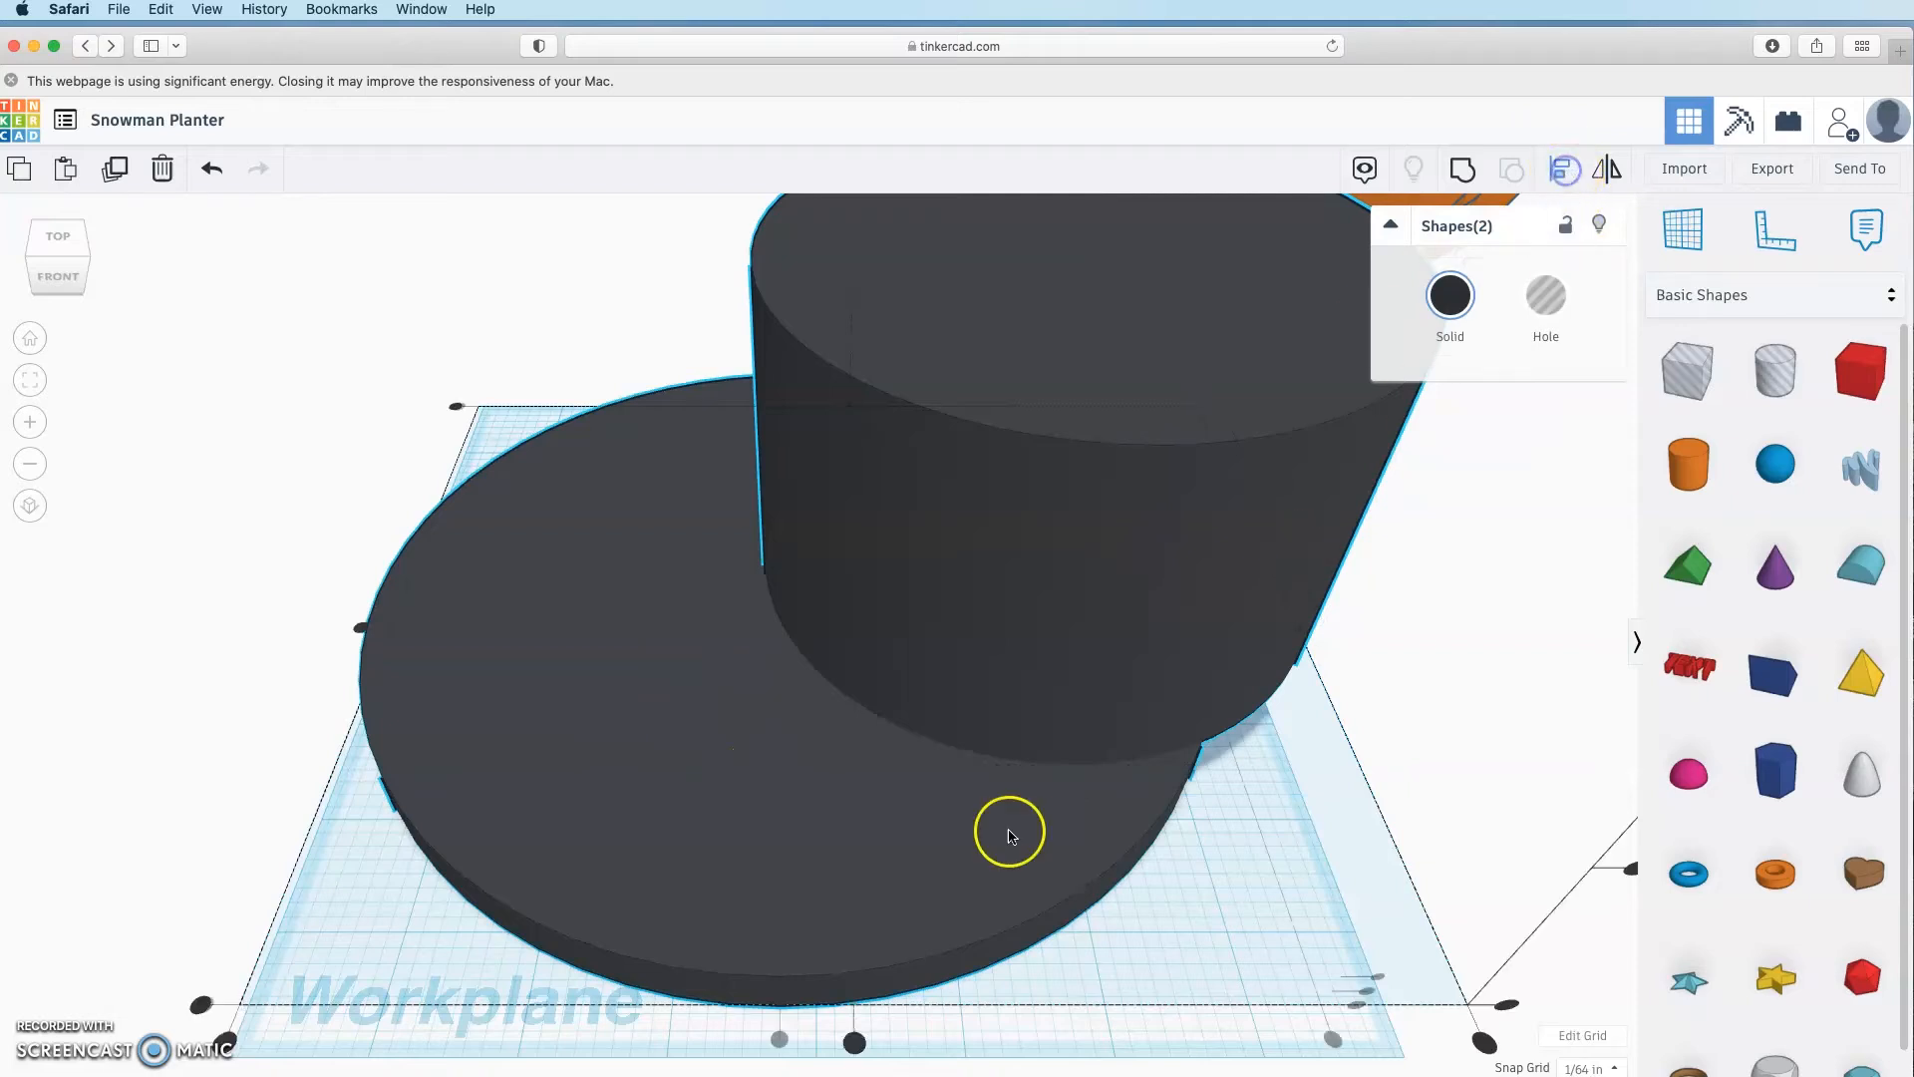
left_click(364, 630)
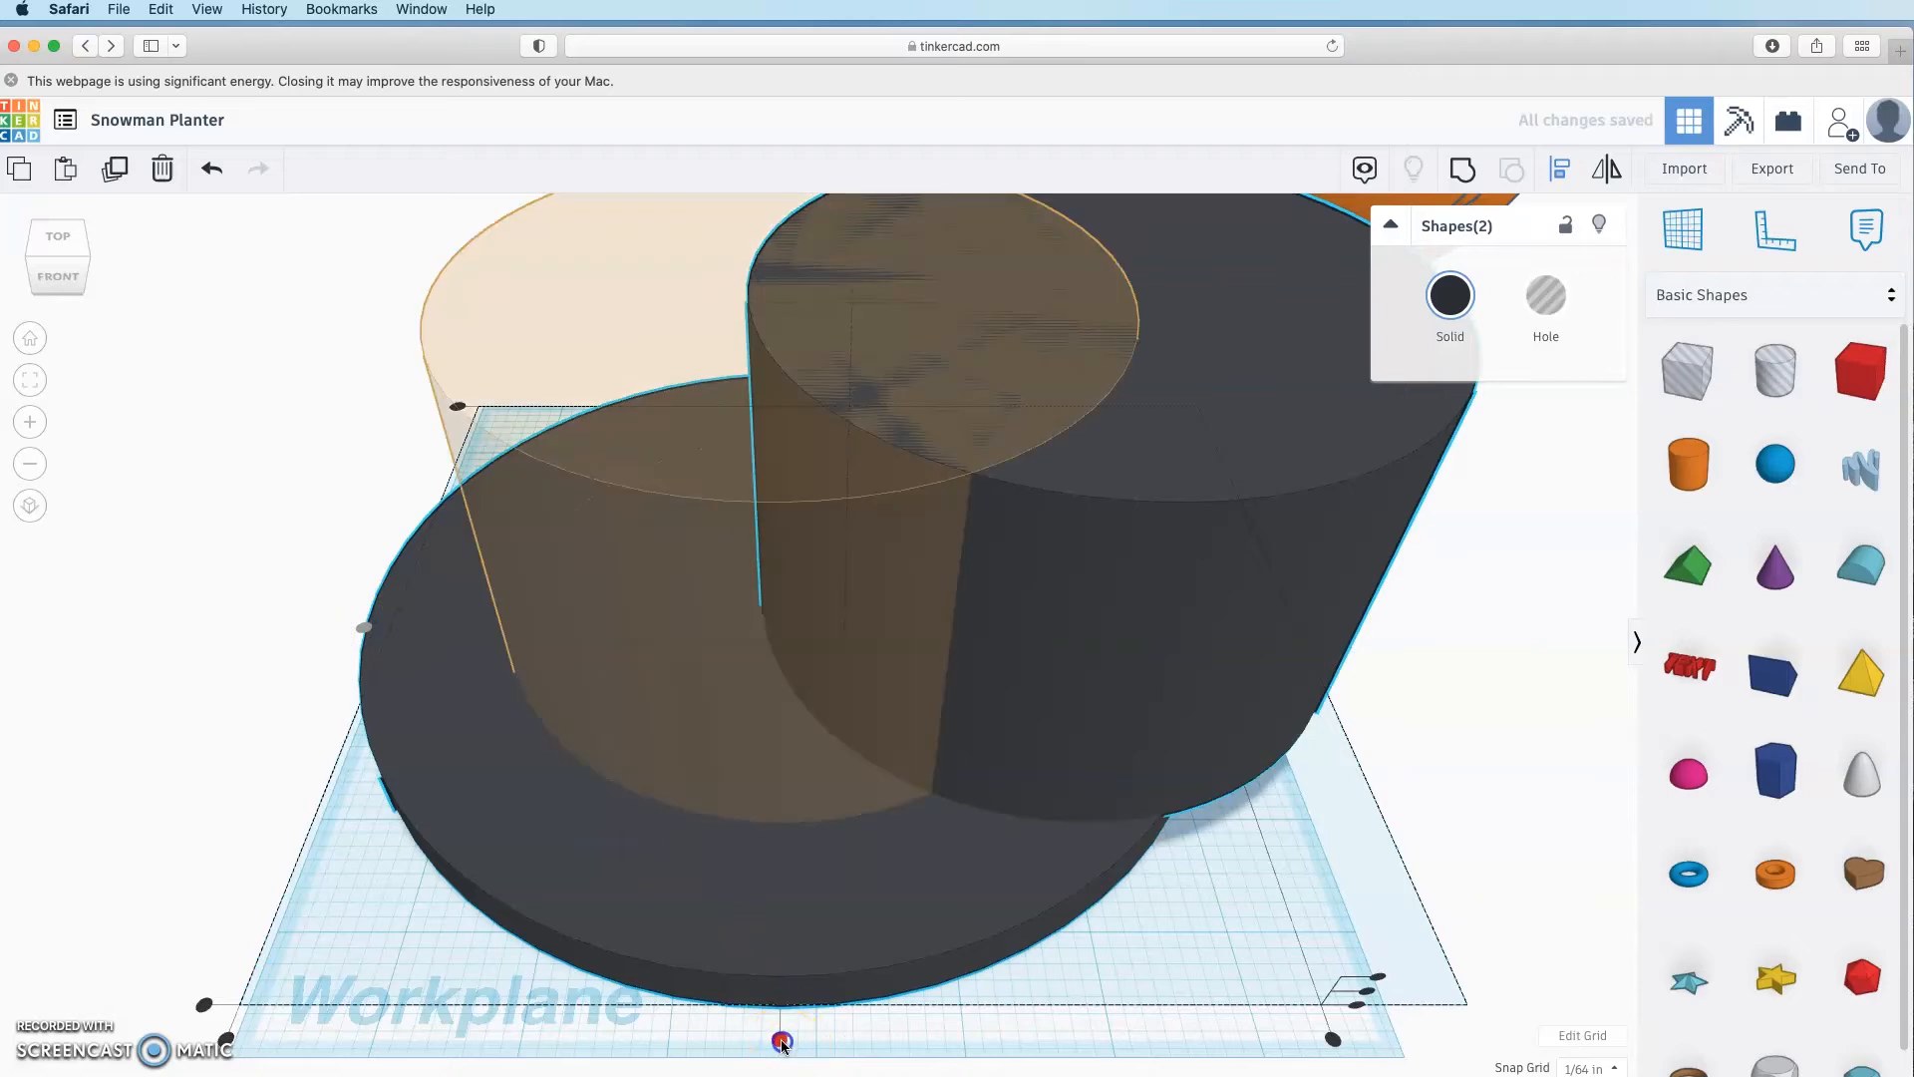
left_click(781, 1040)
left_click(1442, 781)
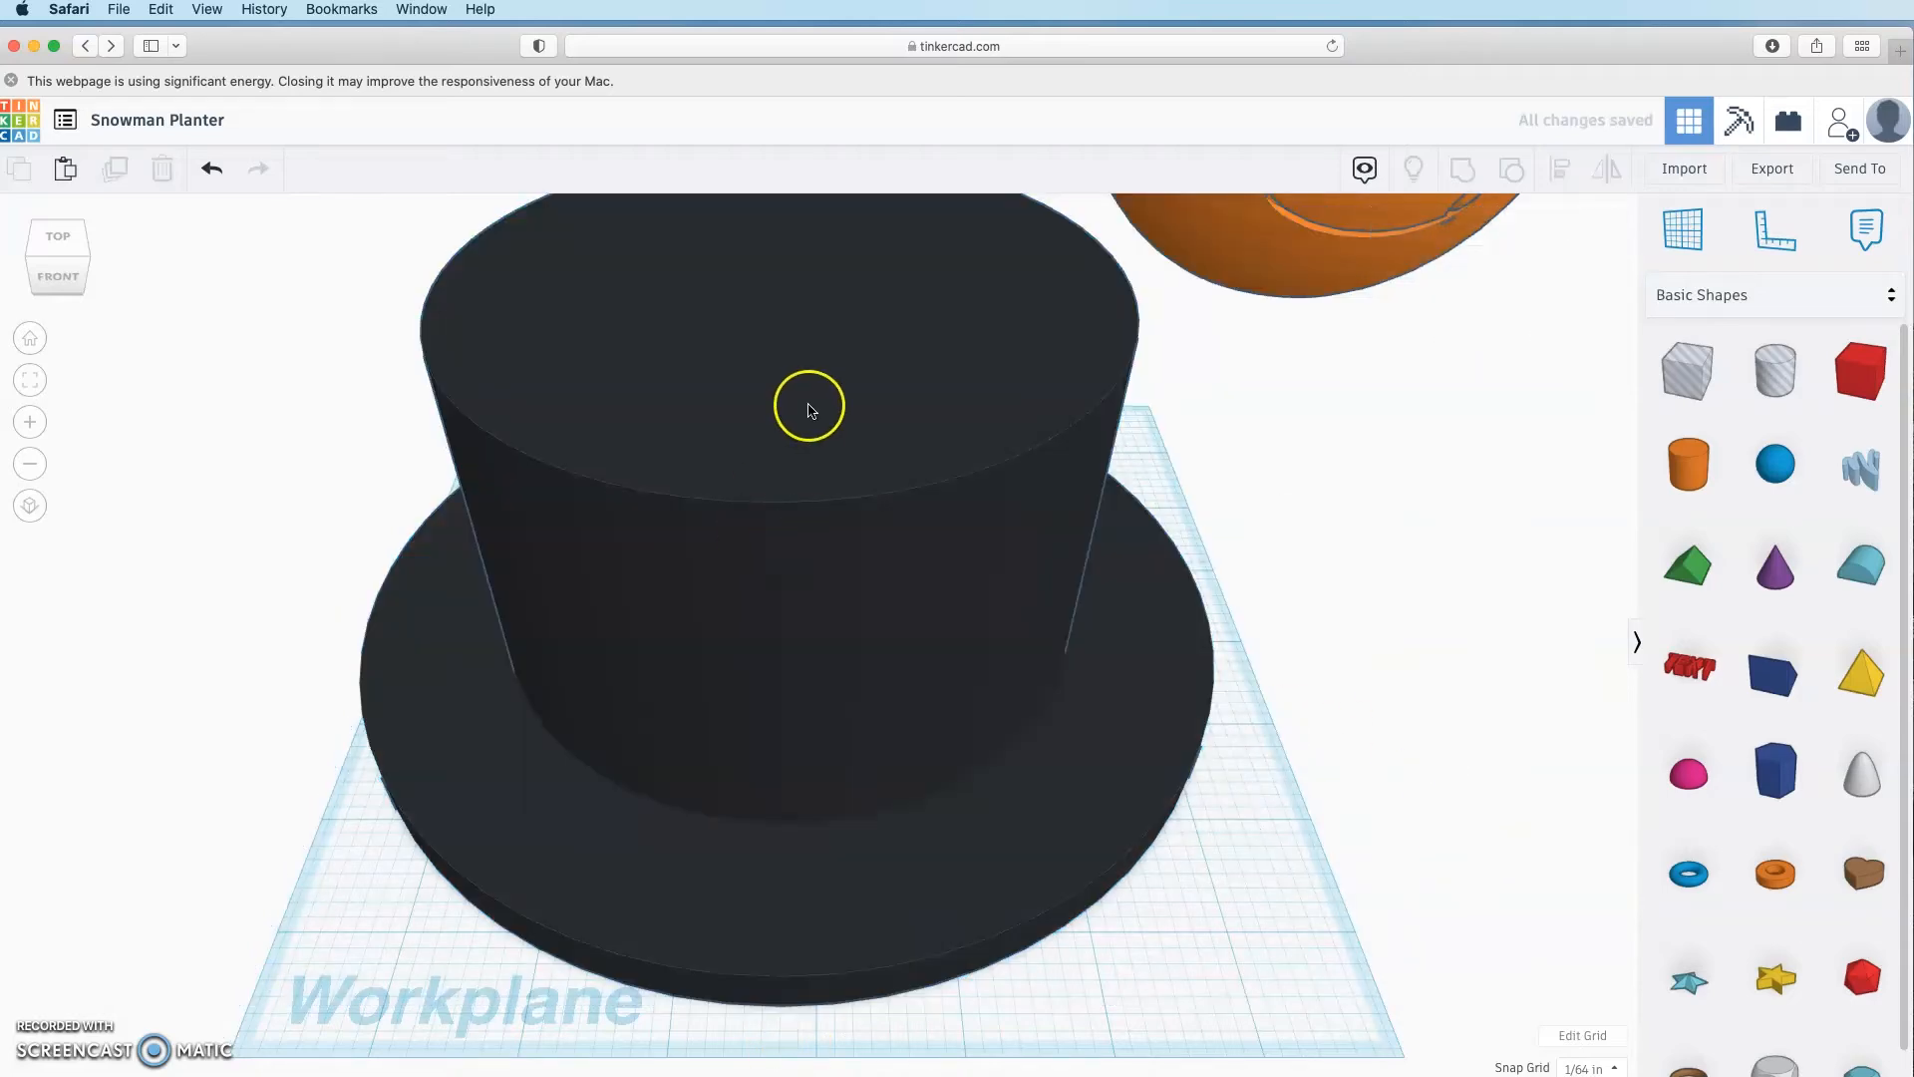
Step: Check the hat dimensions note, then duplicate the hat's crown cylinder
scroll(787, 598, "down", 10)
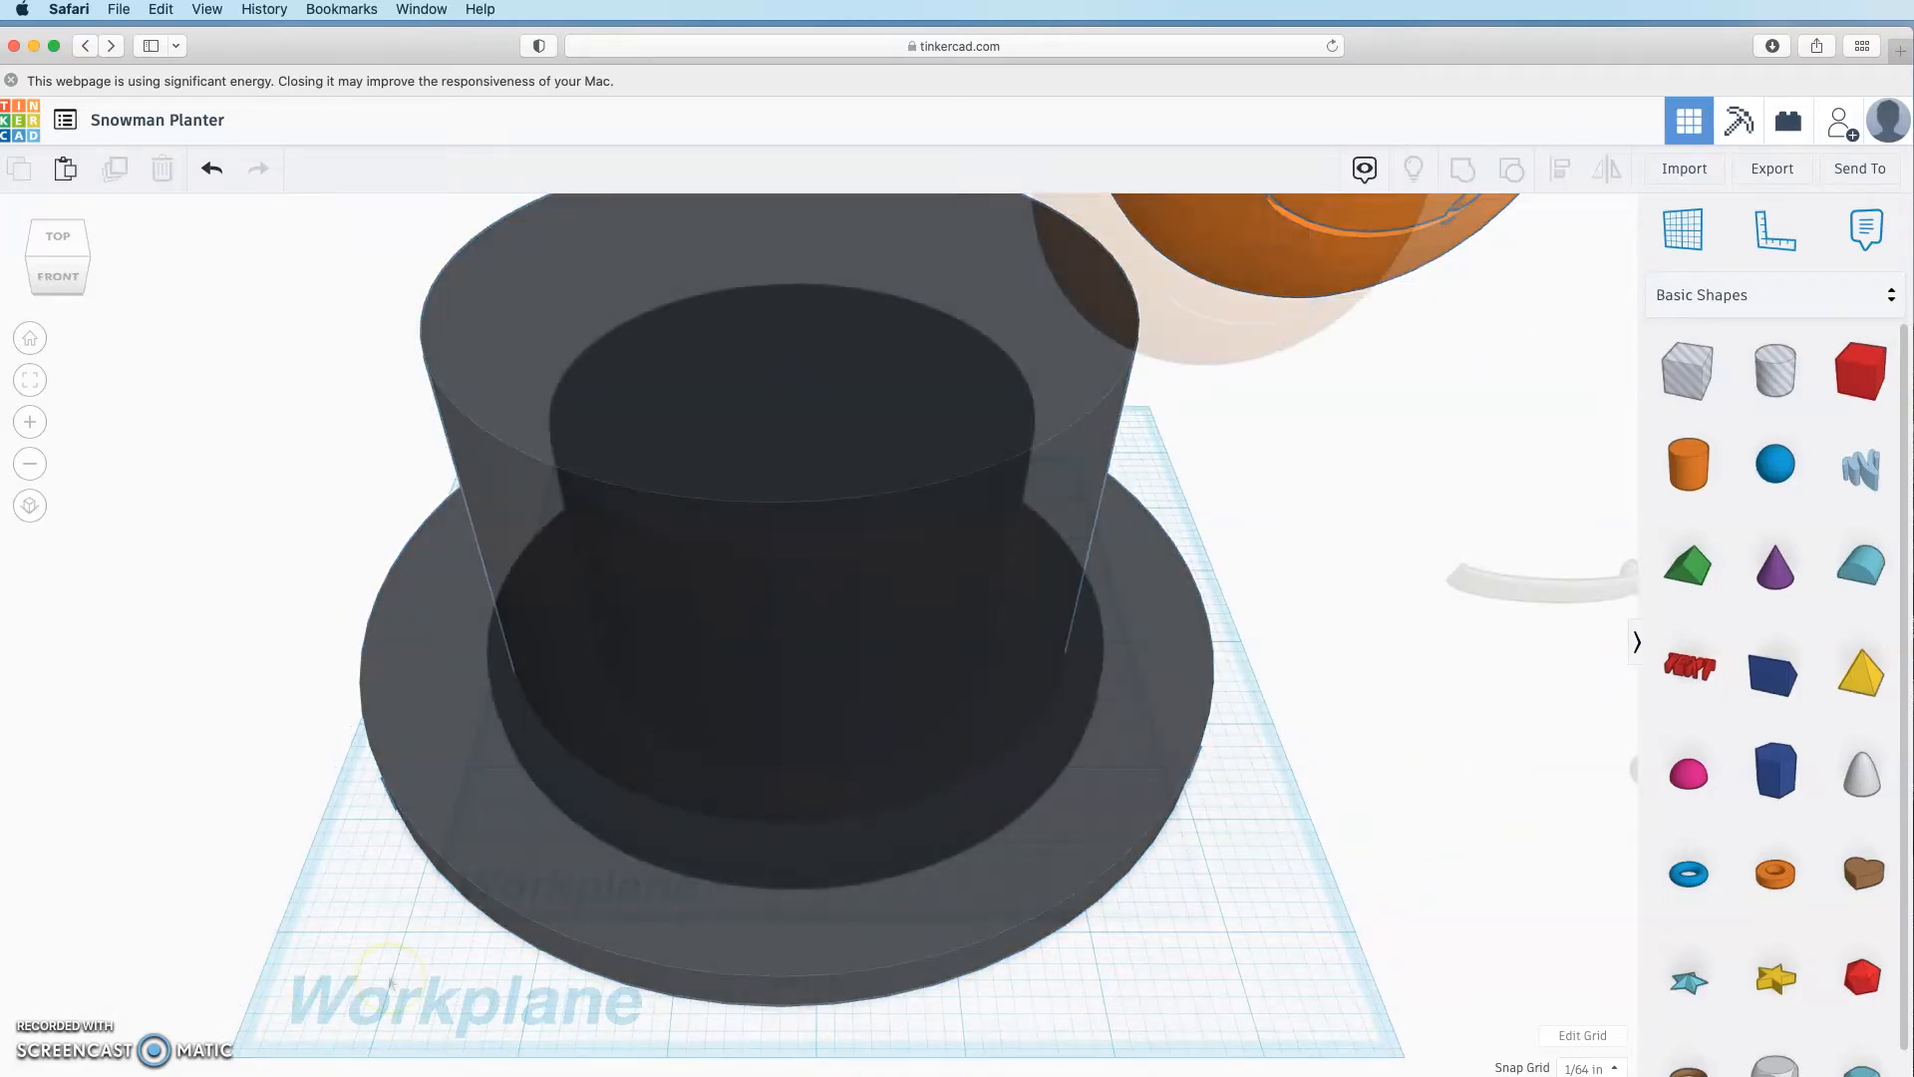
left_click(212, 456)
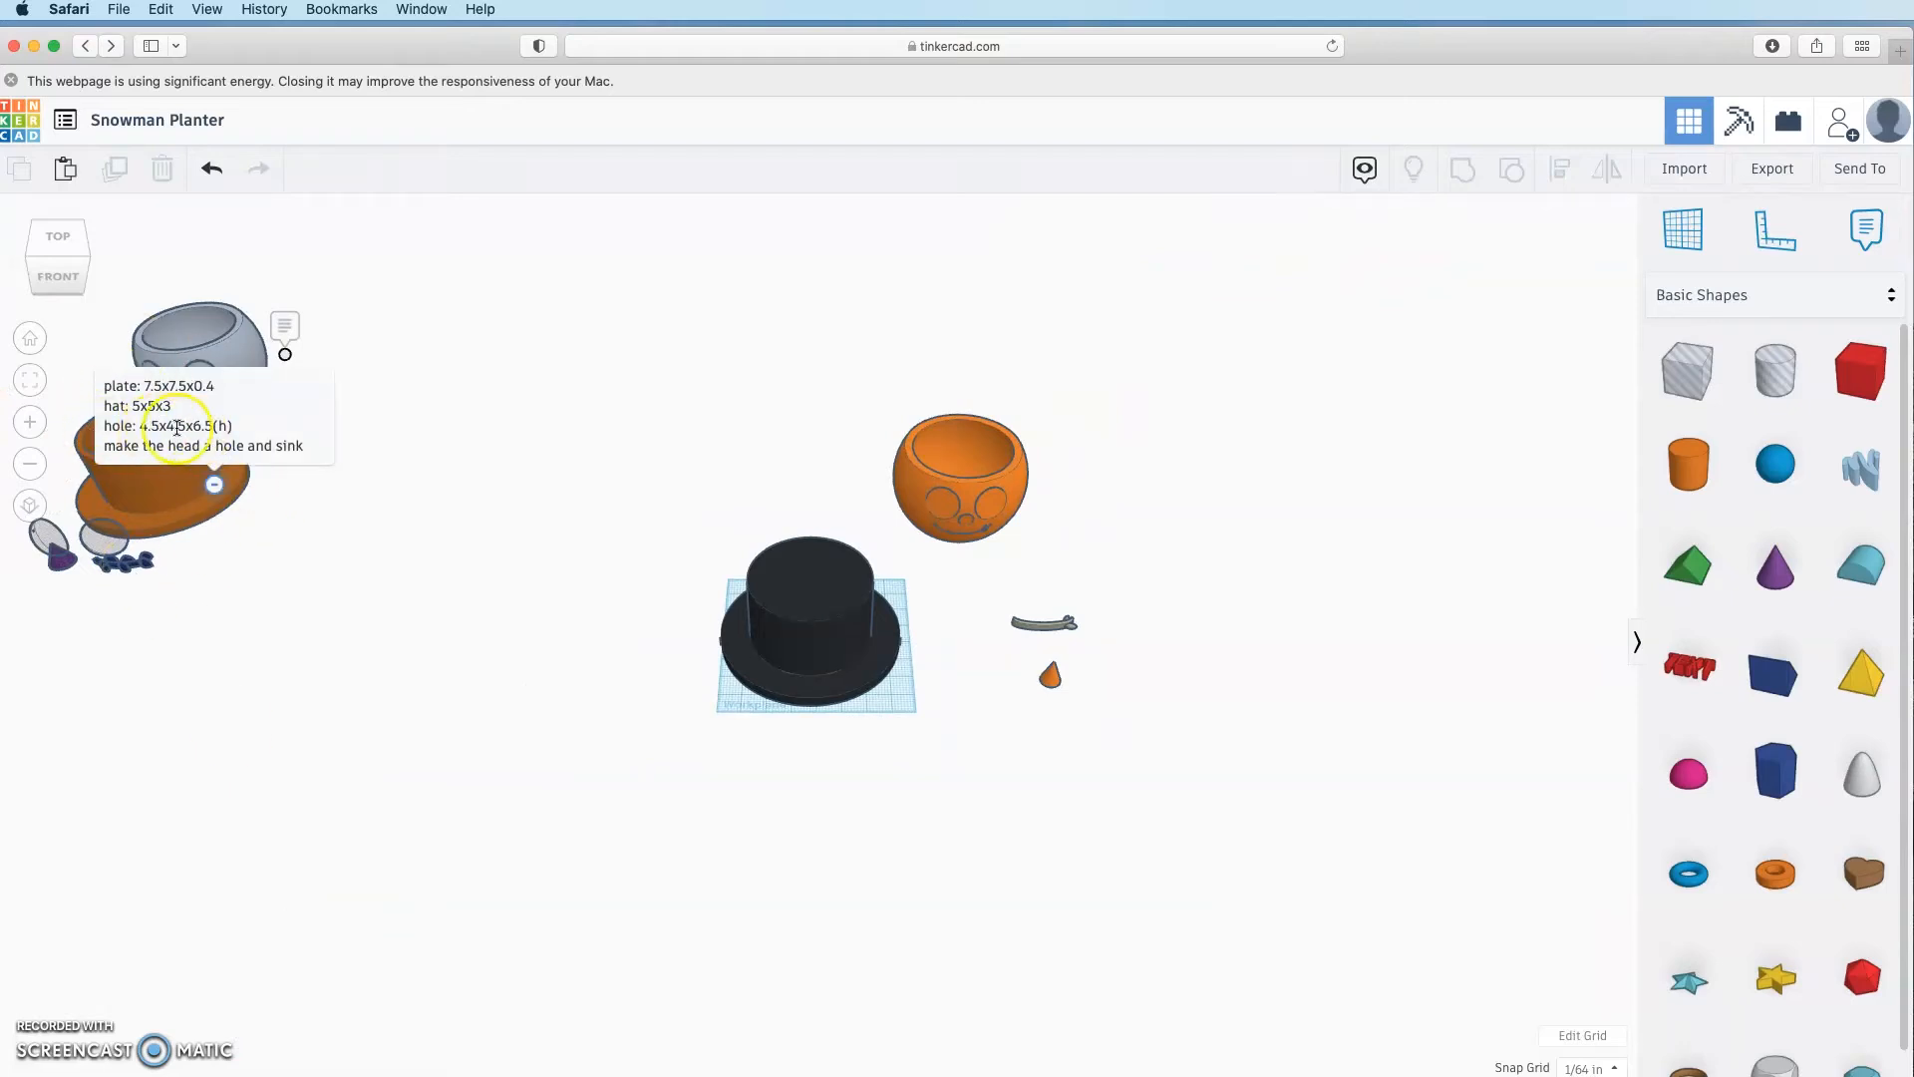
left_click(217, 491)
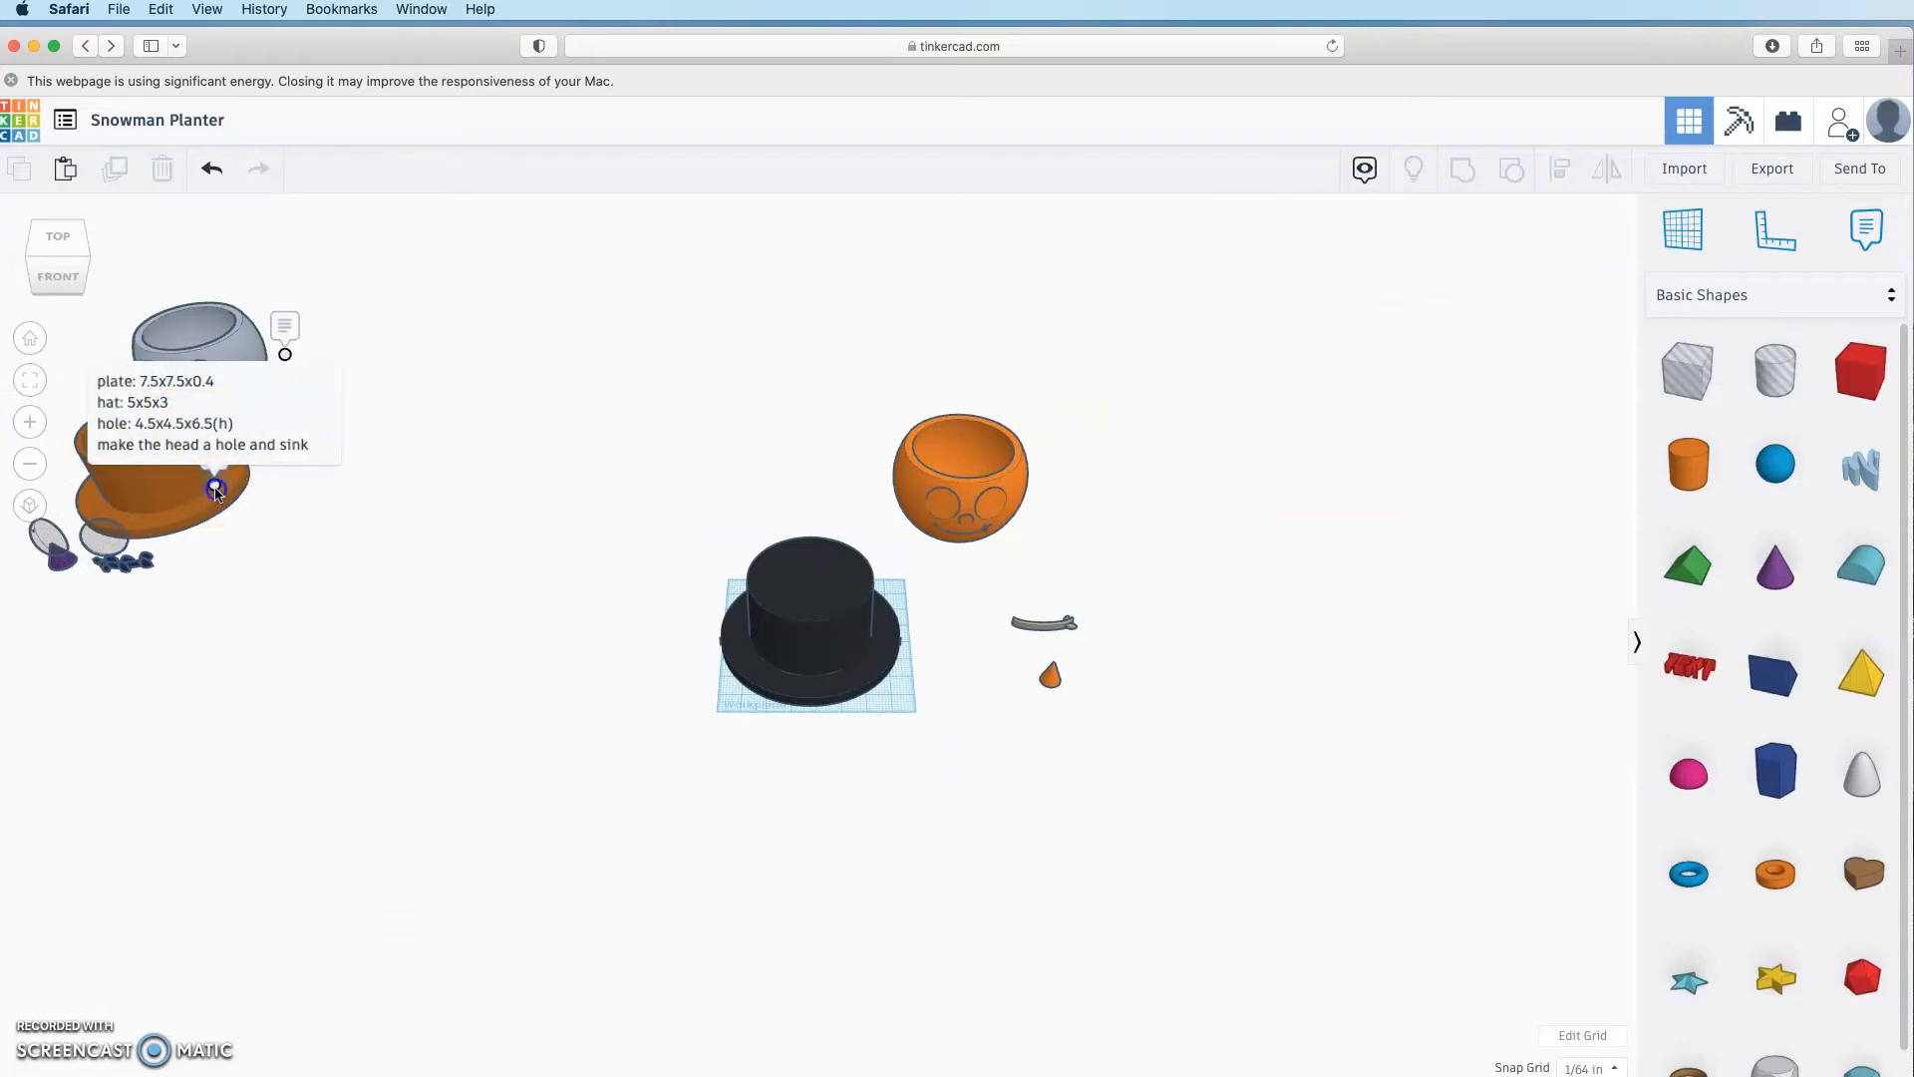
left_click(740, 871)
left_click(28, 341)
left_click(838, 553)
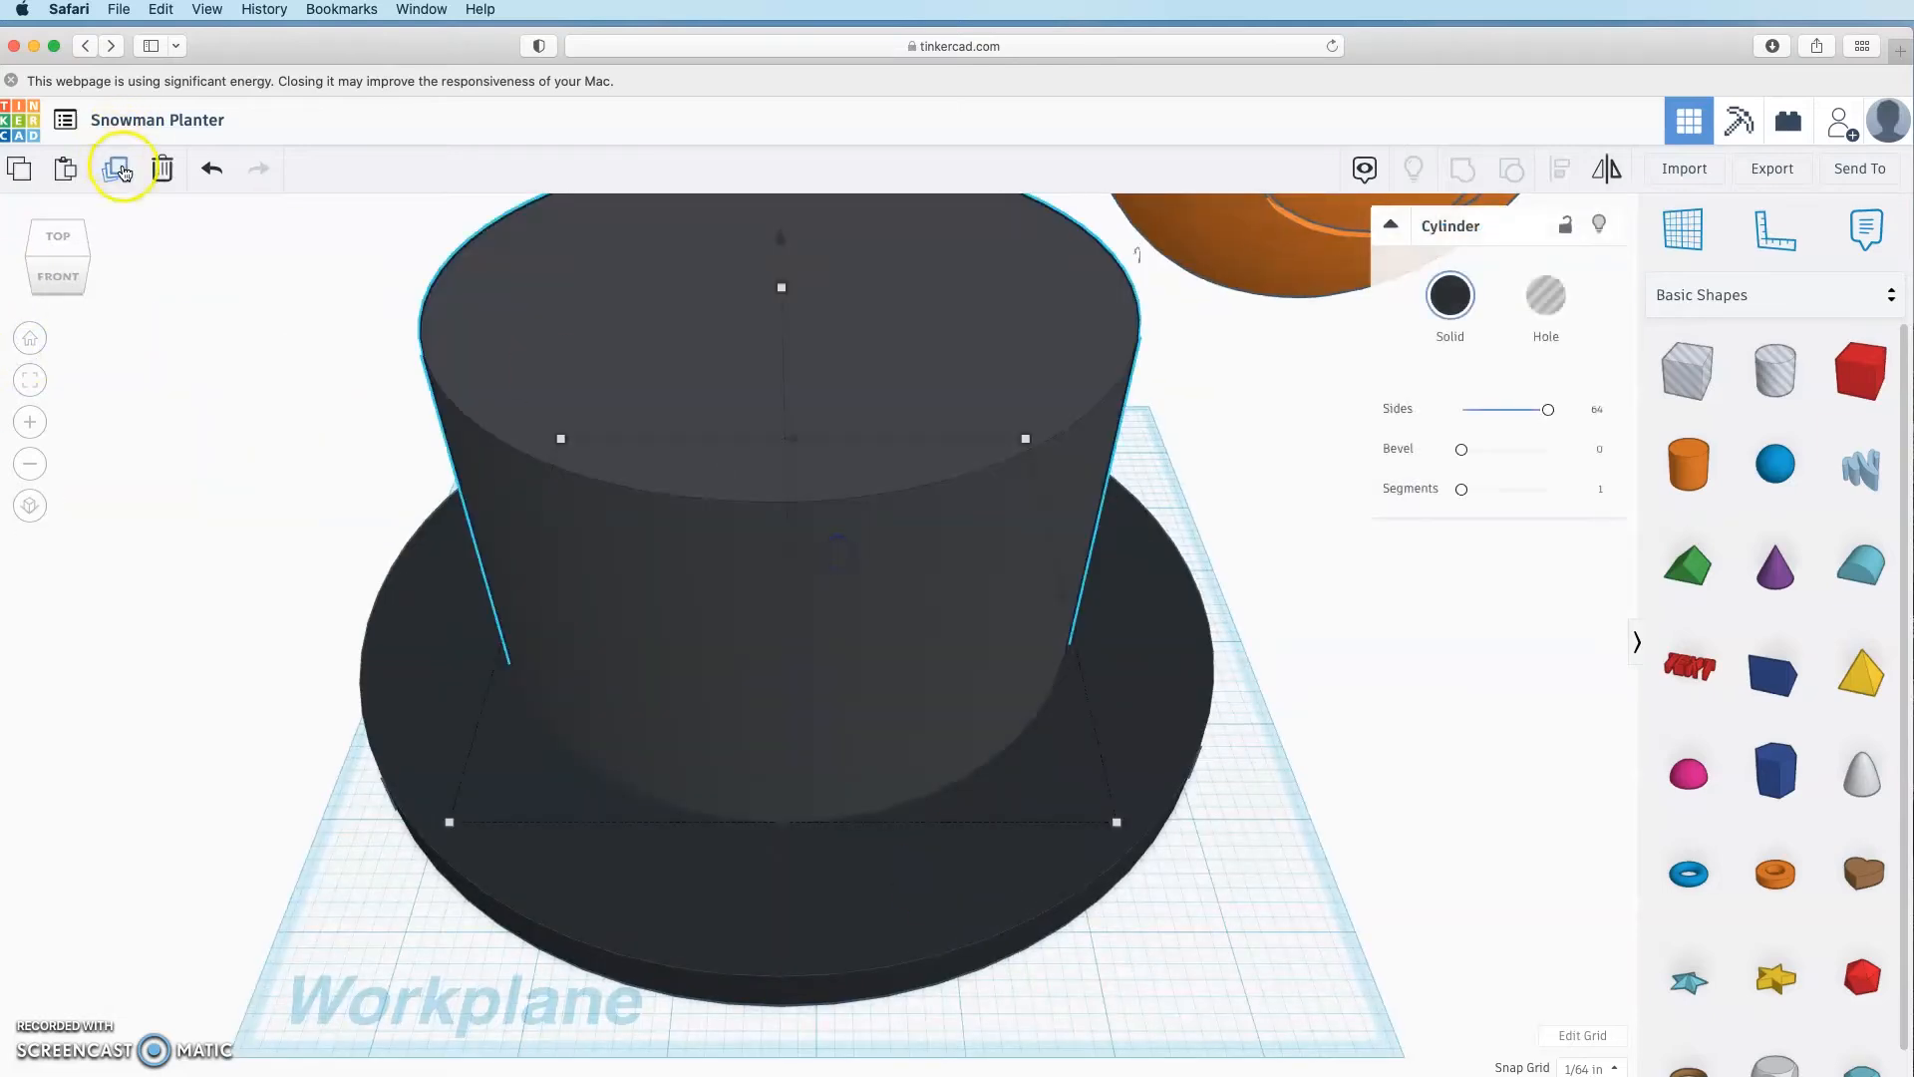
left_click(115, 168)
Step: Turn the crown copy into a hole sized 4.5 by 4.5 and 6.5 tall
left_click(782, 239)
left_click_drag(782, 240, 783, 169)
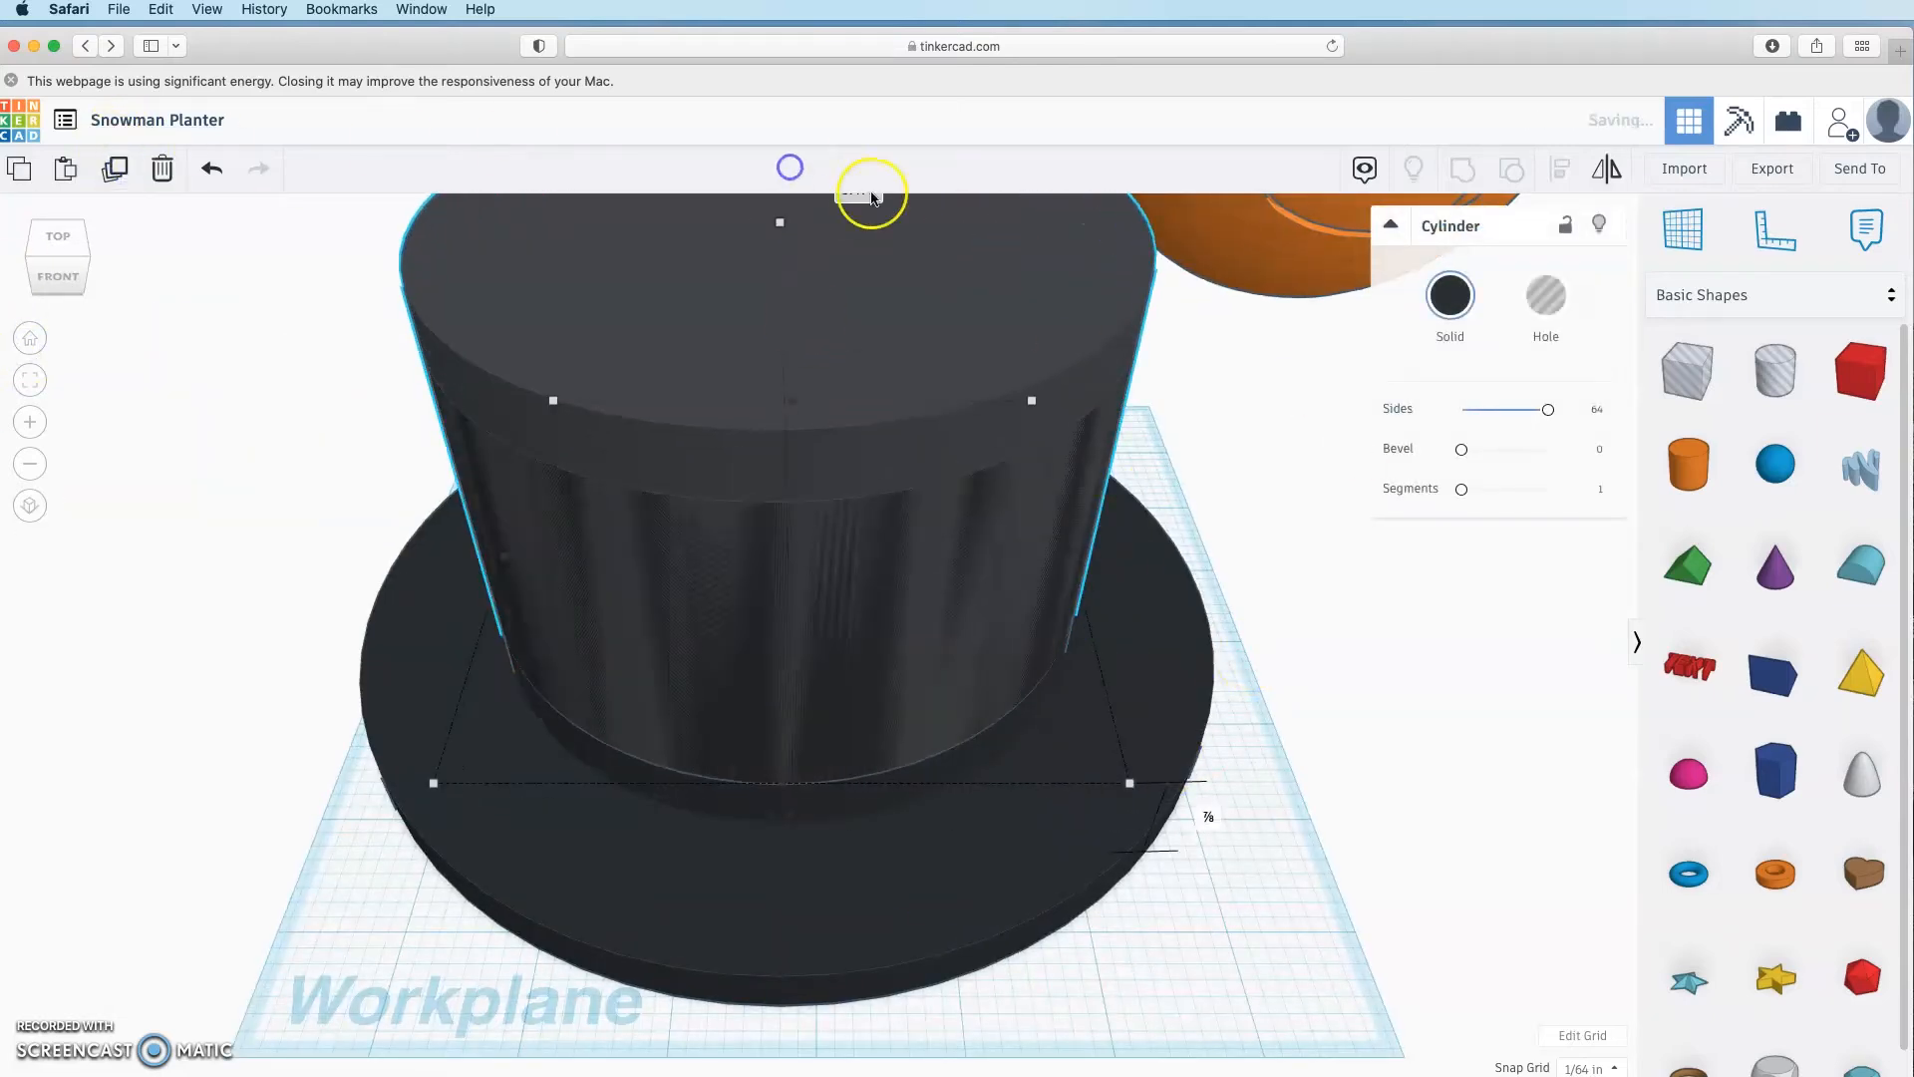
left_click(1545, 295)
scroll(1148, 532, "down", 3)
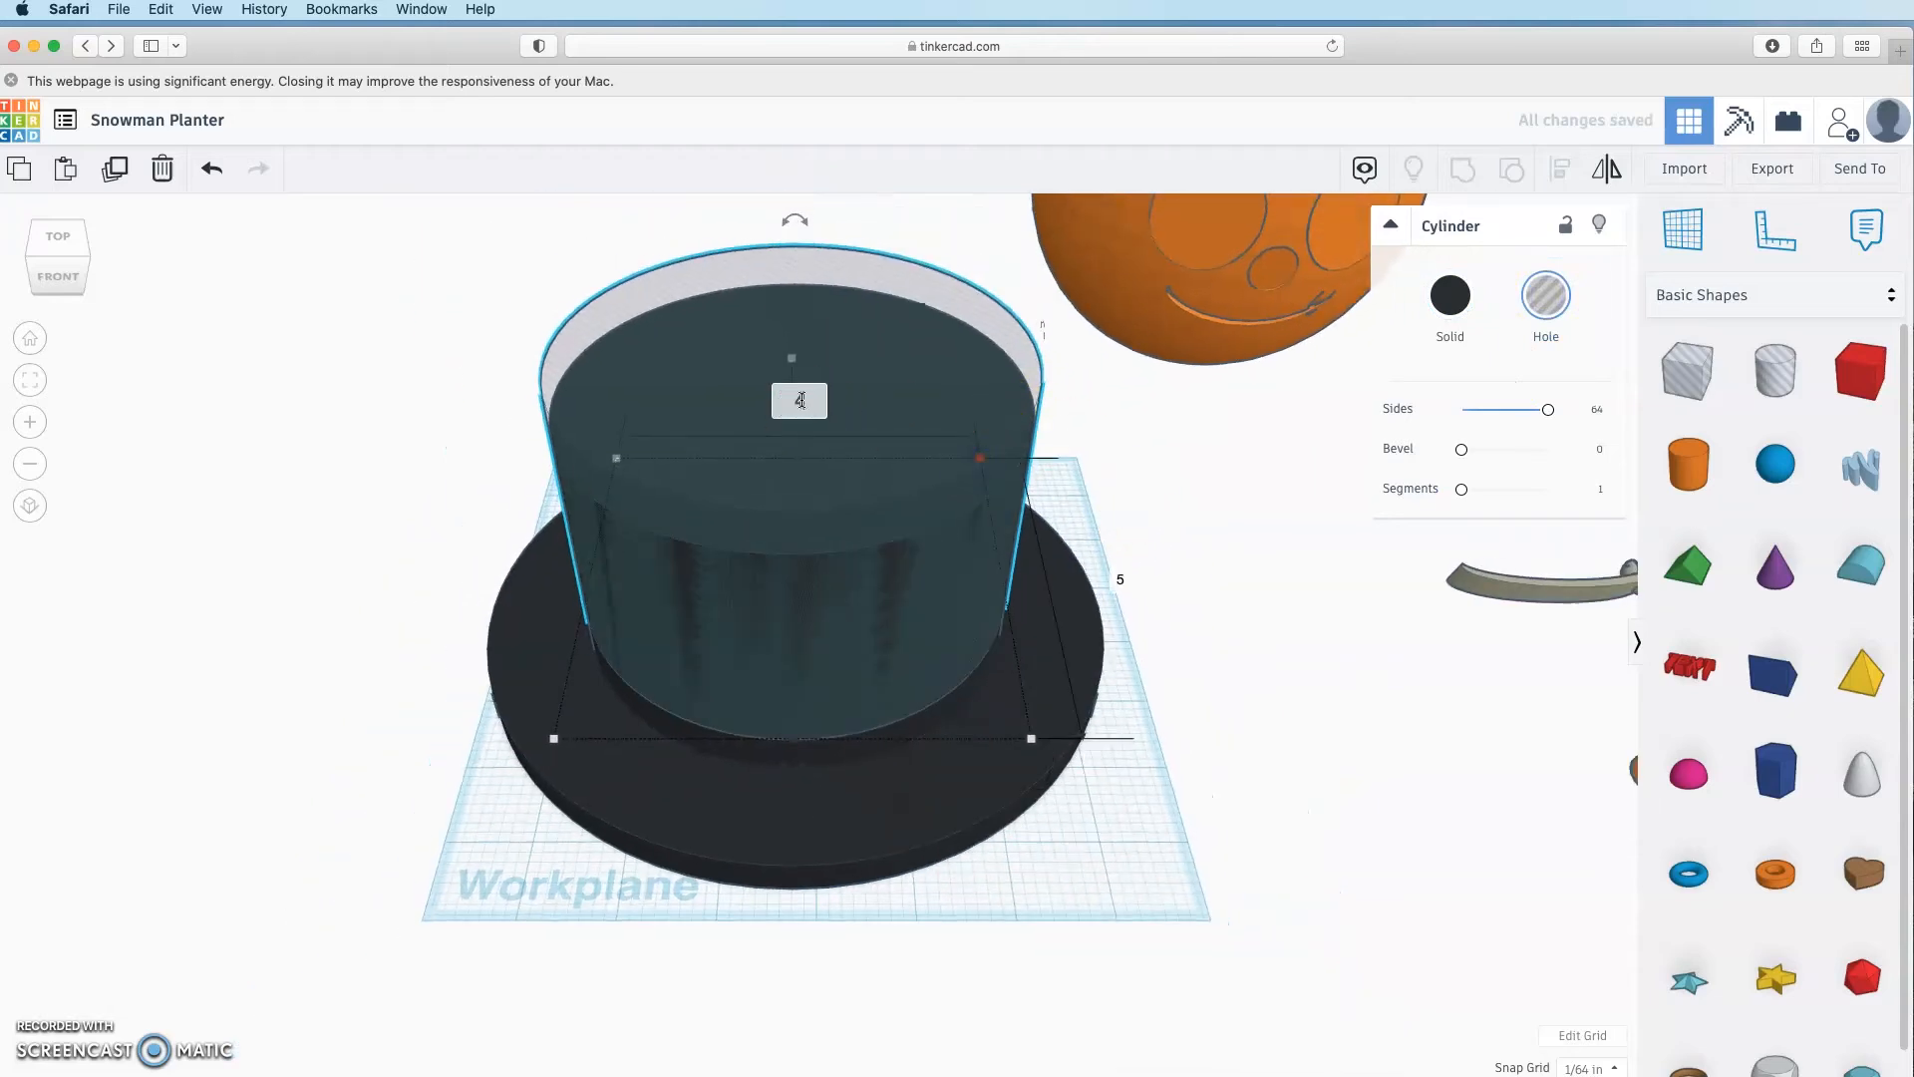
key("Tab")
type("4.5")
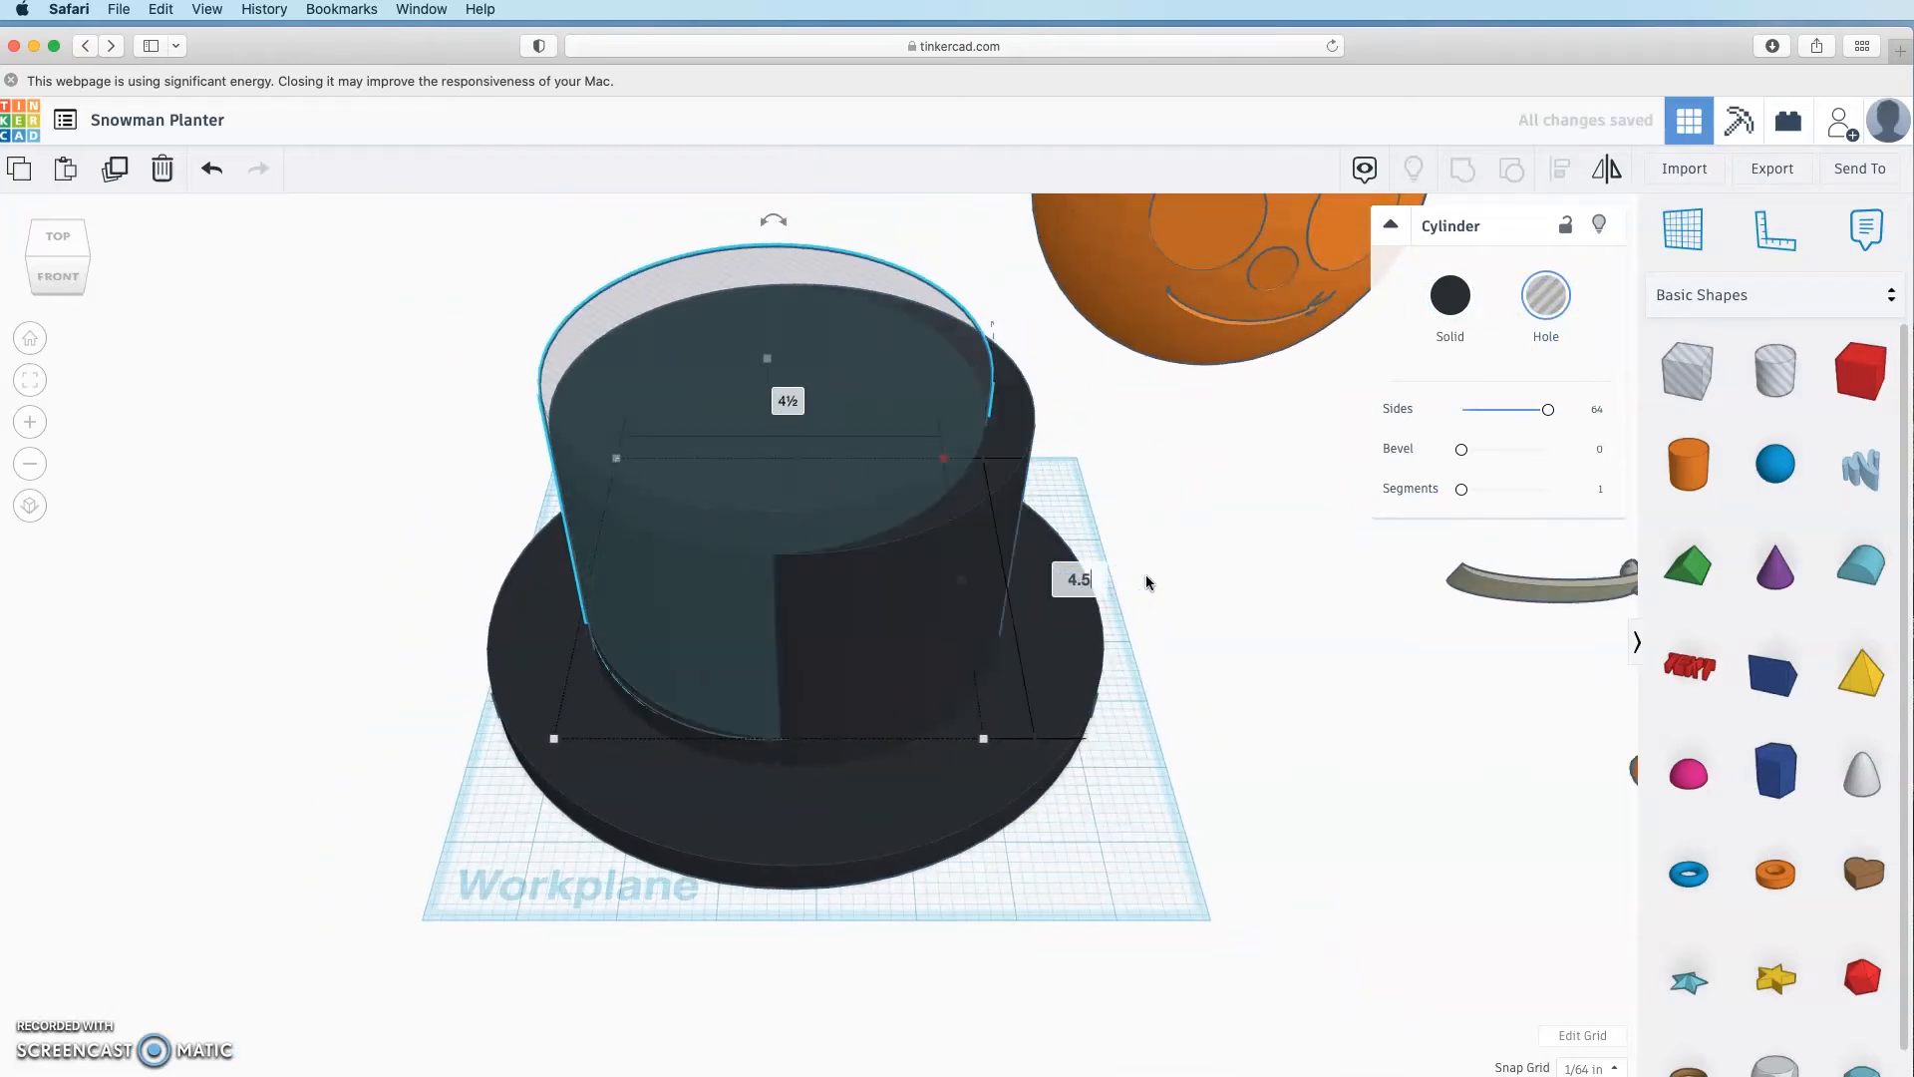
left_click(796, 431)
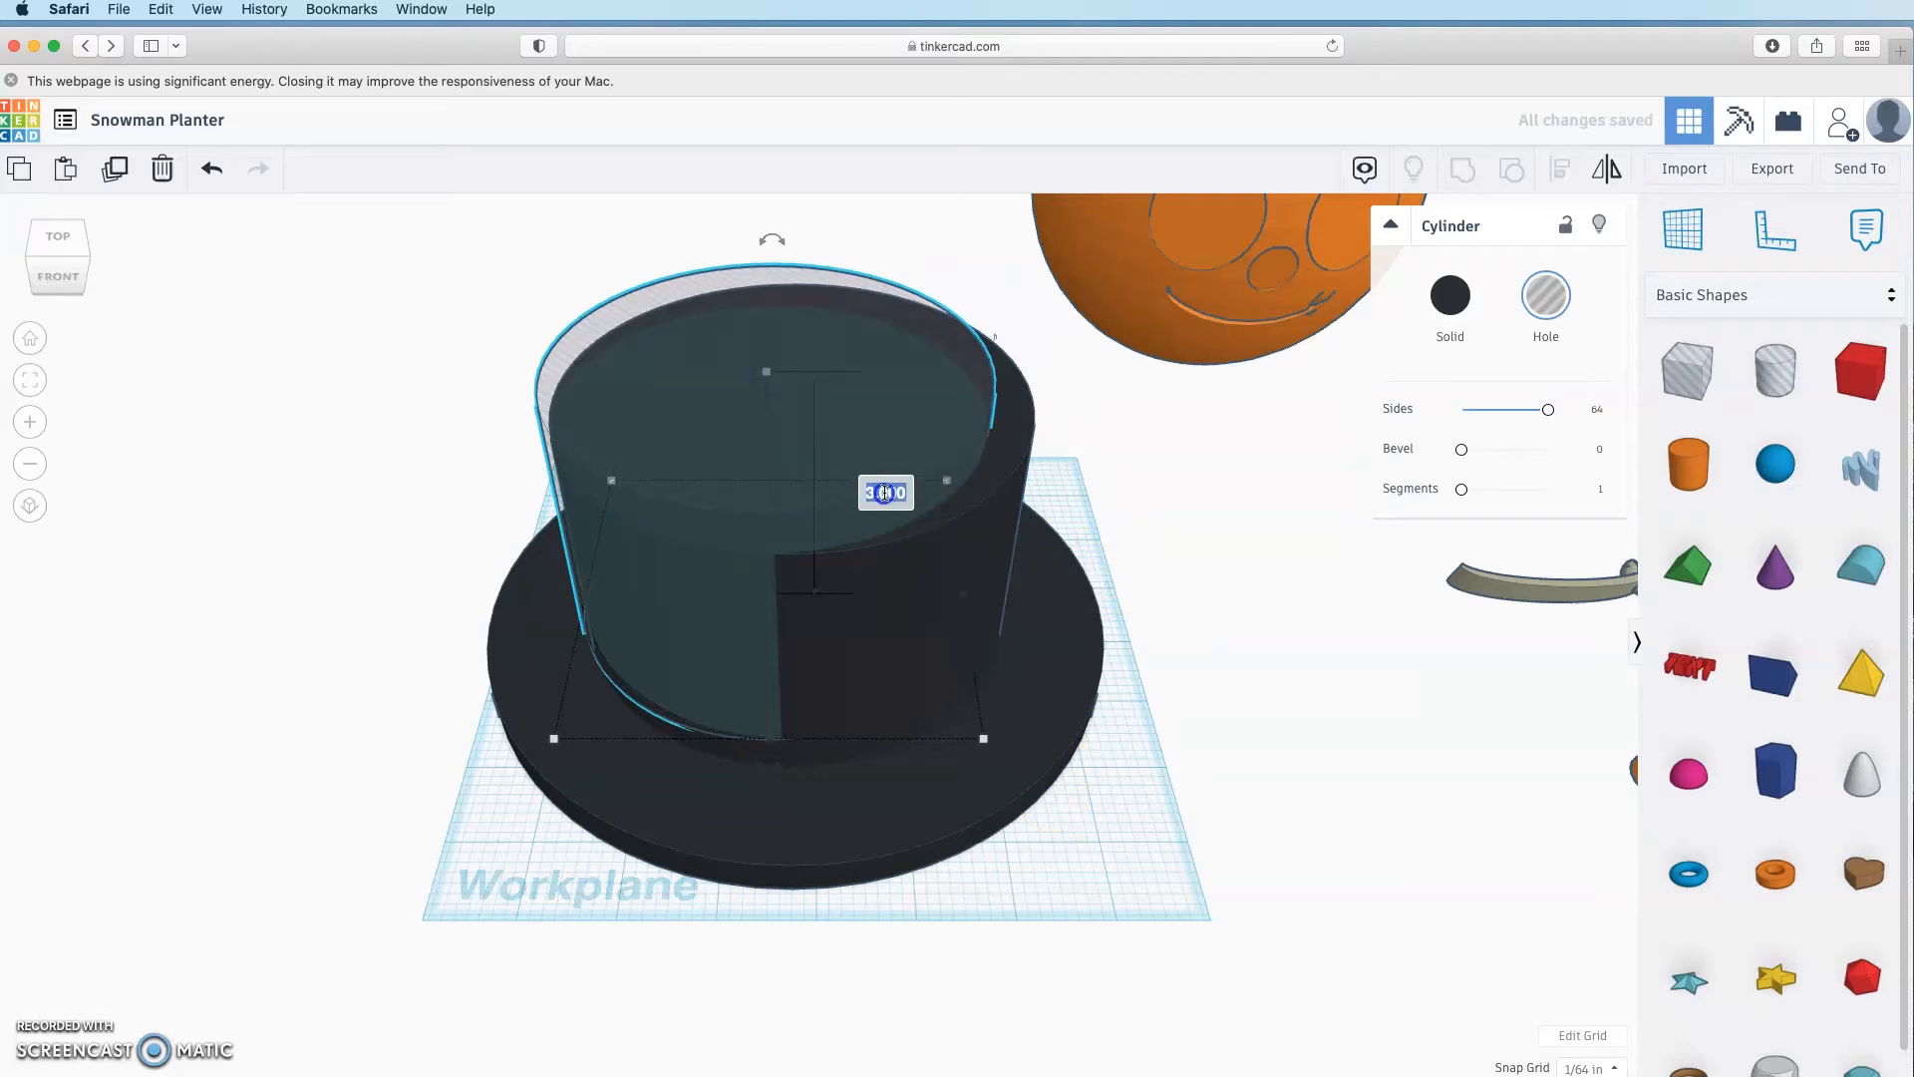
type("6.5")
left_click(1176, 618)
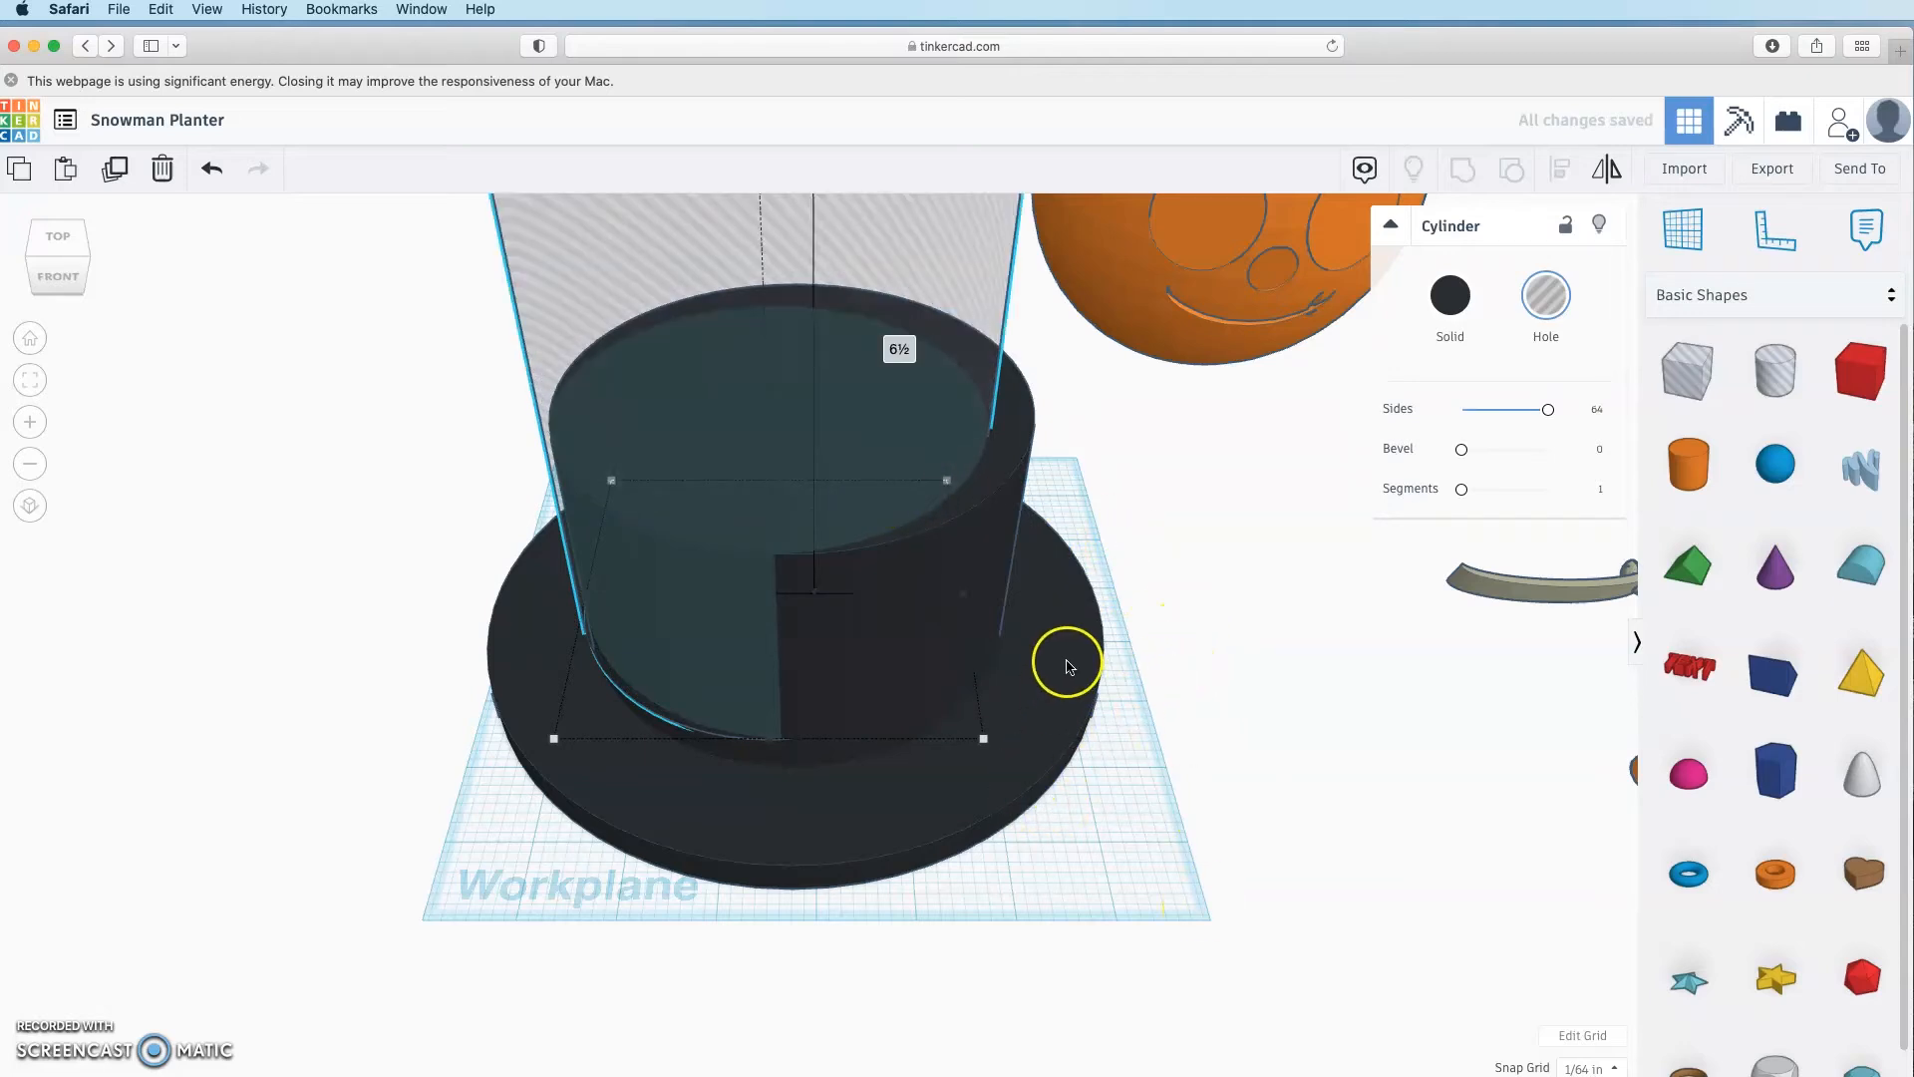
Step: Align the hole cylinder centred with the black brim, left-right and front-back
left_click(1101, 638, "shift")
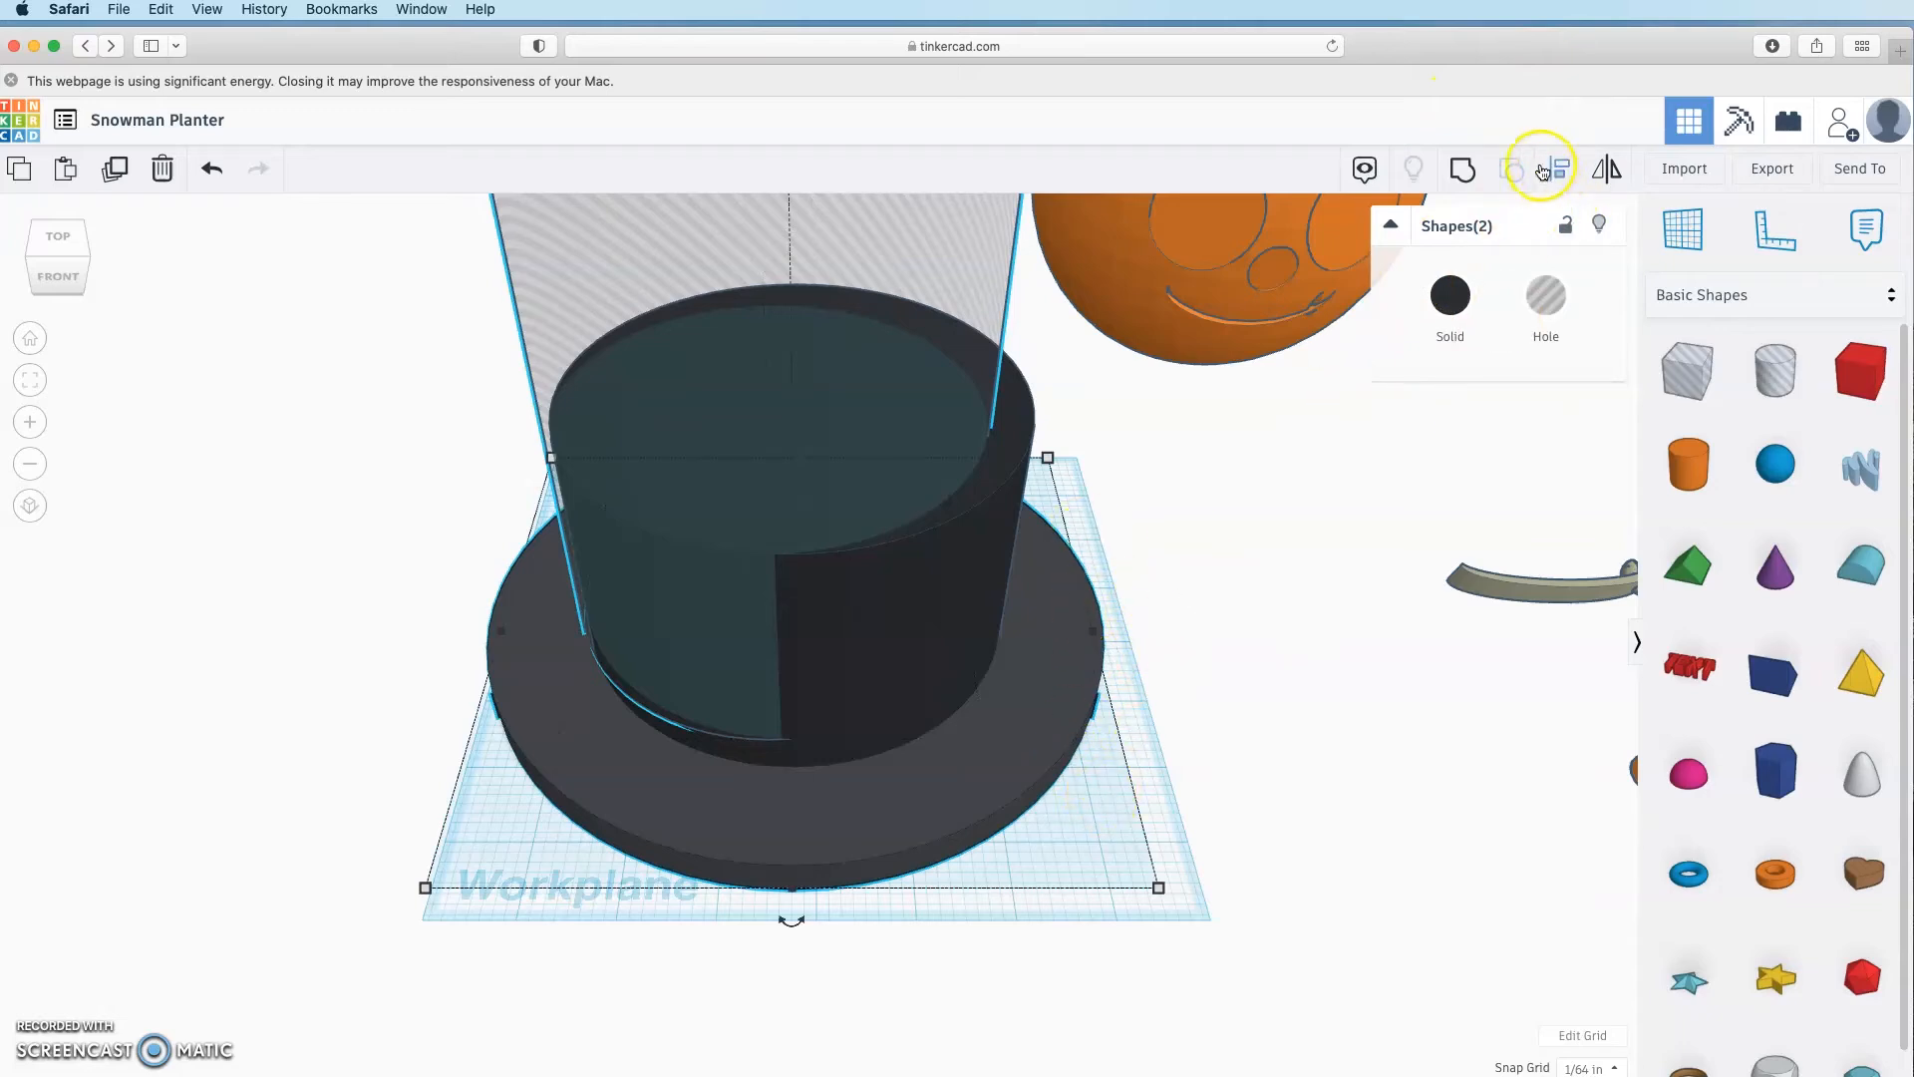
left_click(1560, 173)
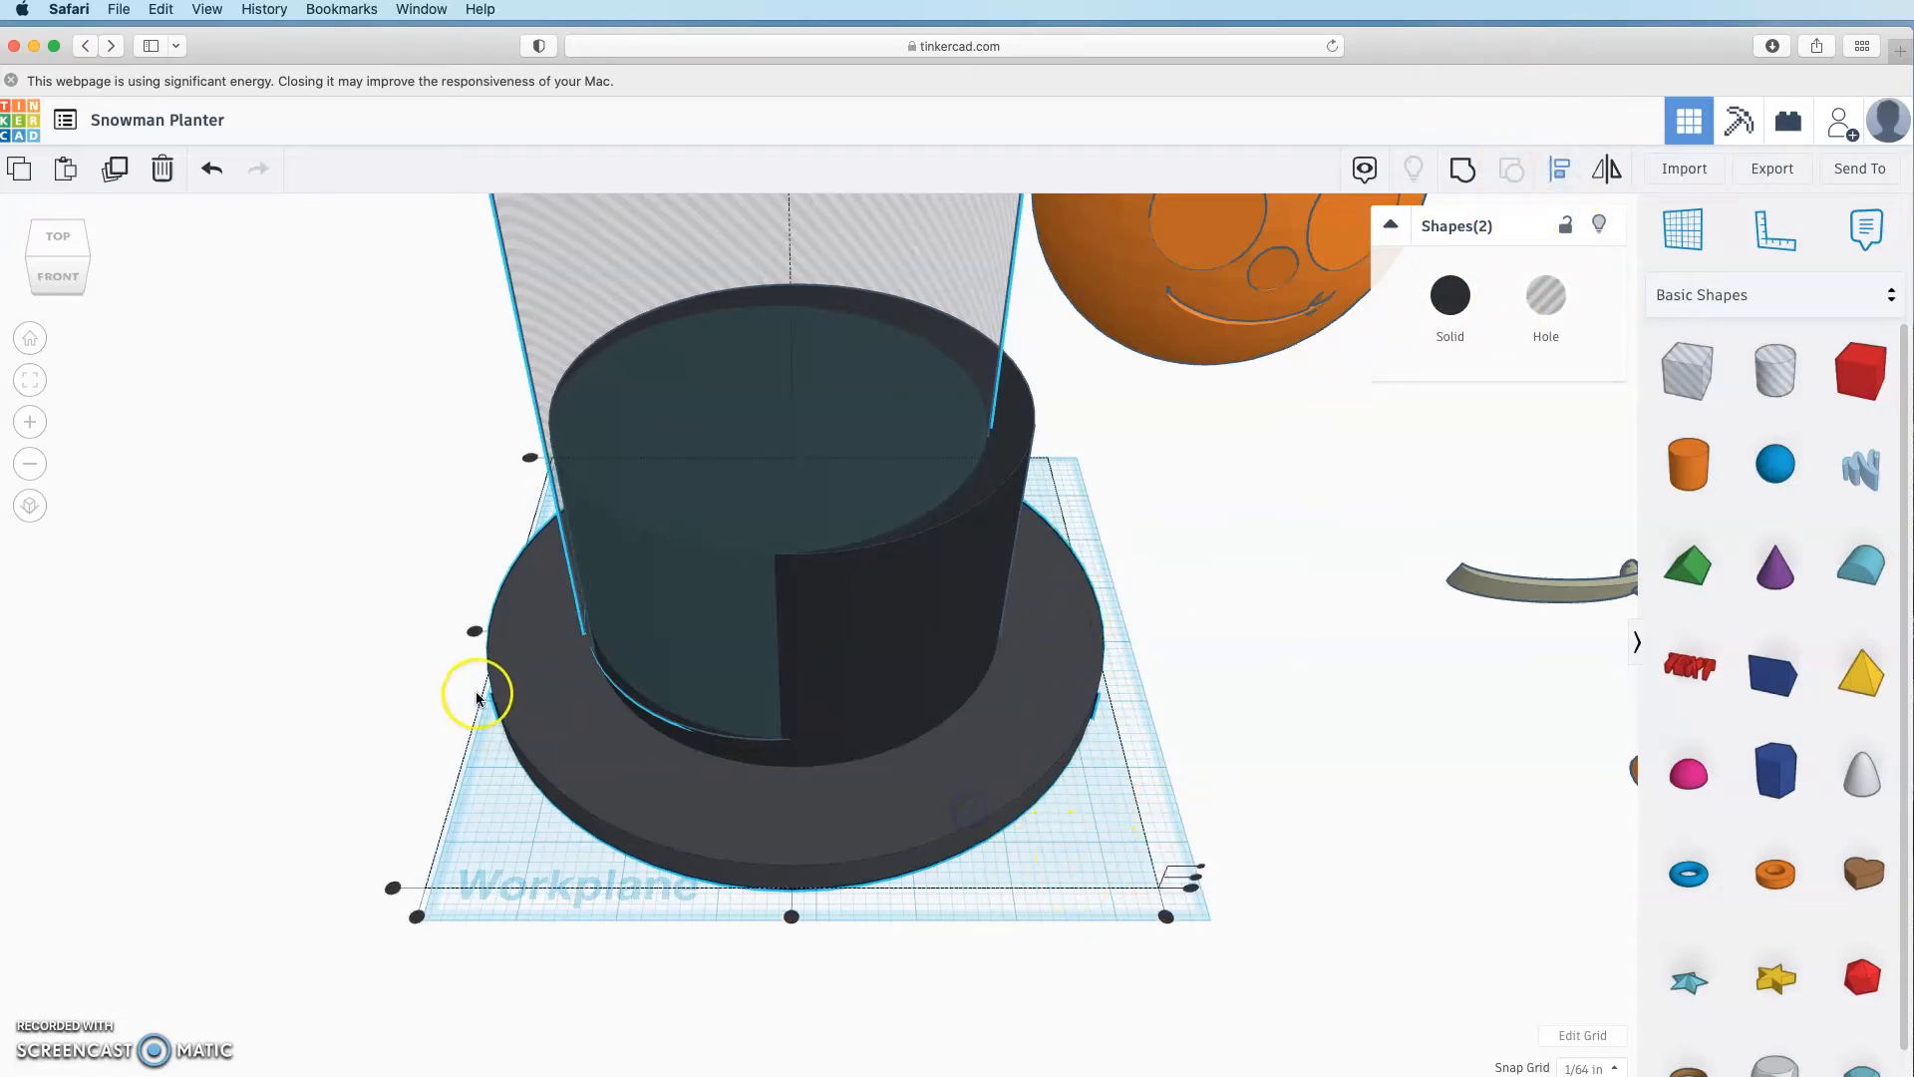
left_click(470, 631)
left_click(793, 917)
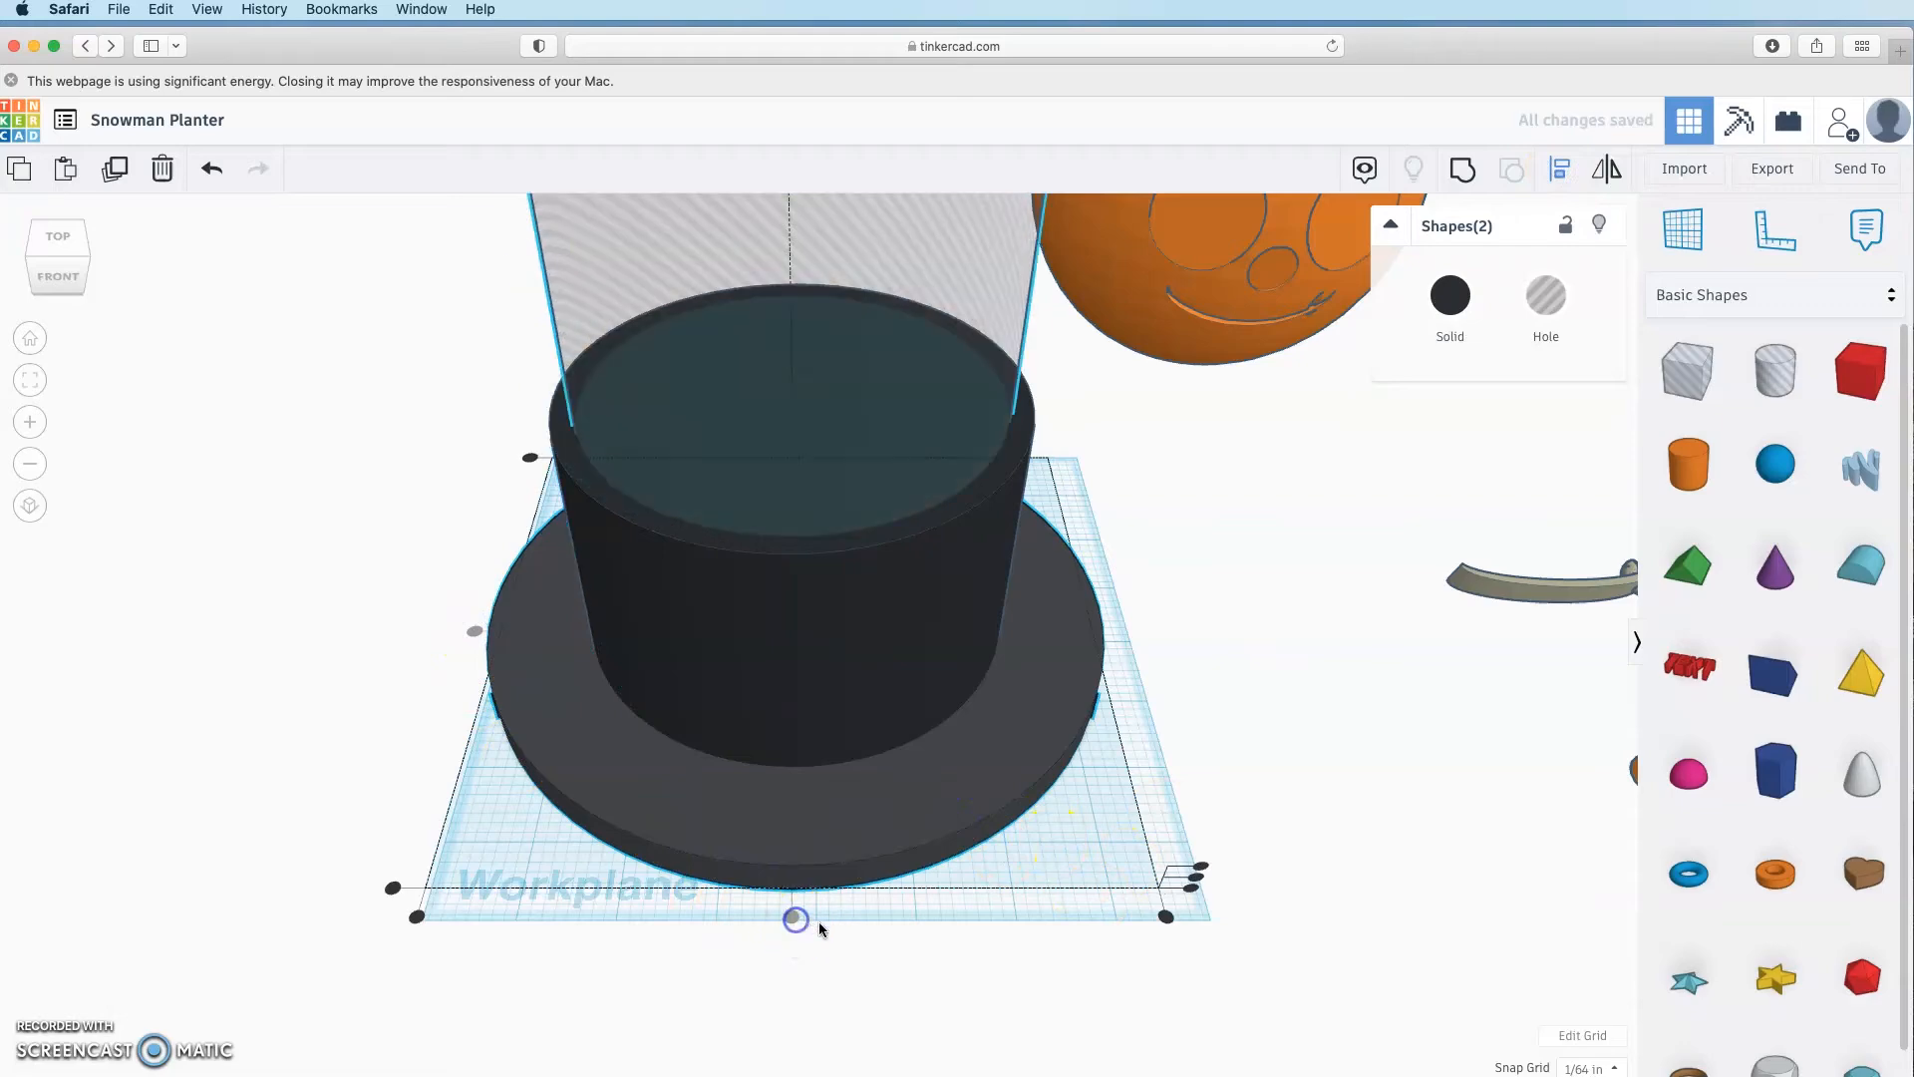
left_click(1283, 621)
Step: Lower the hole cylinder down through the hat
right_click_drag(1287, 736, 1147, 727)
scroll(870, 508, "down", 3)
left_click(871, 508)
scroll(870, 506, "down", 3)
left_click_drag(802, 327, 803, 433)
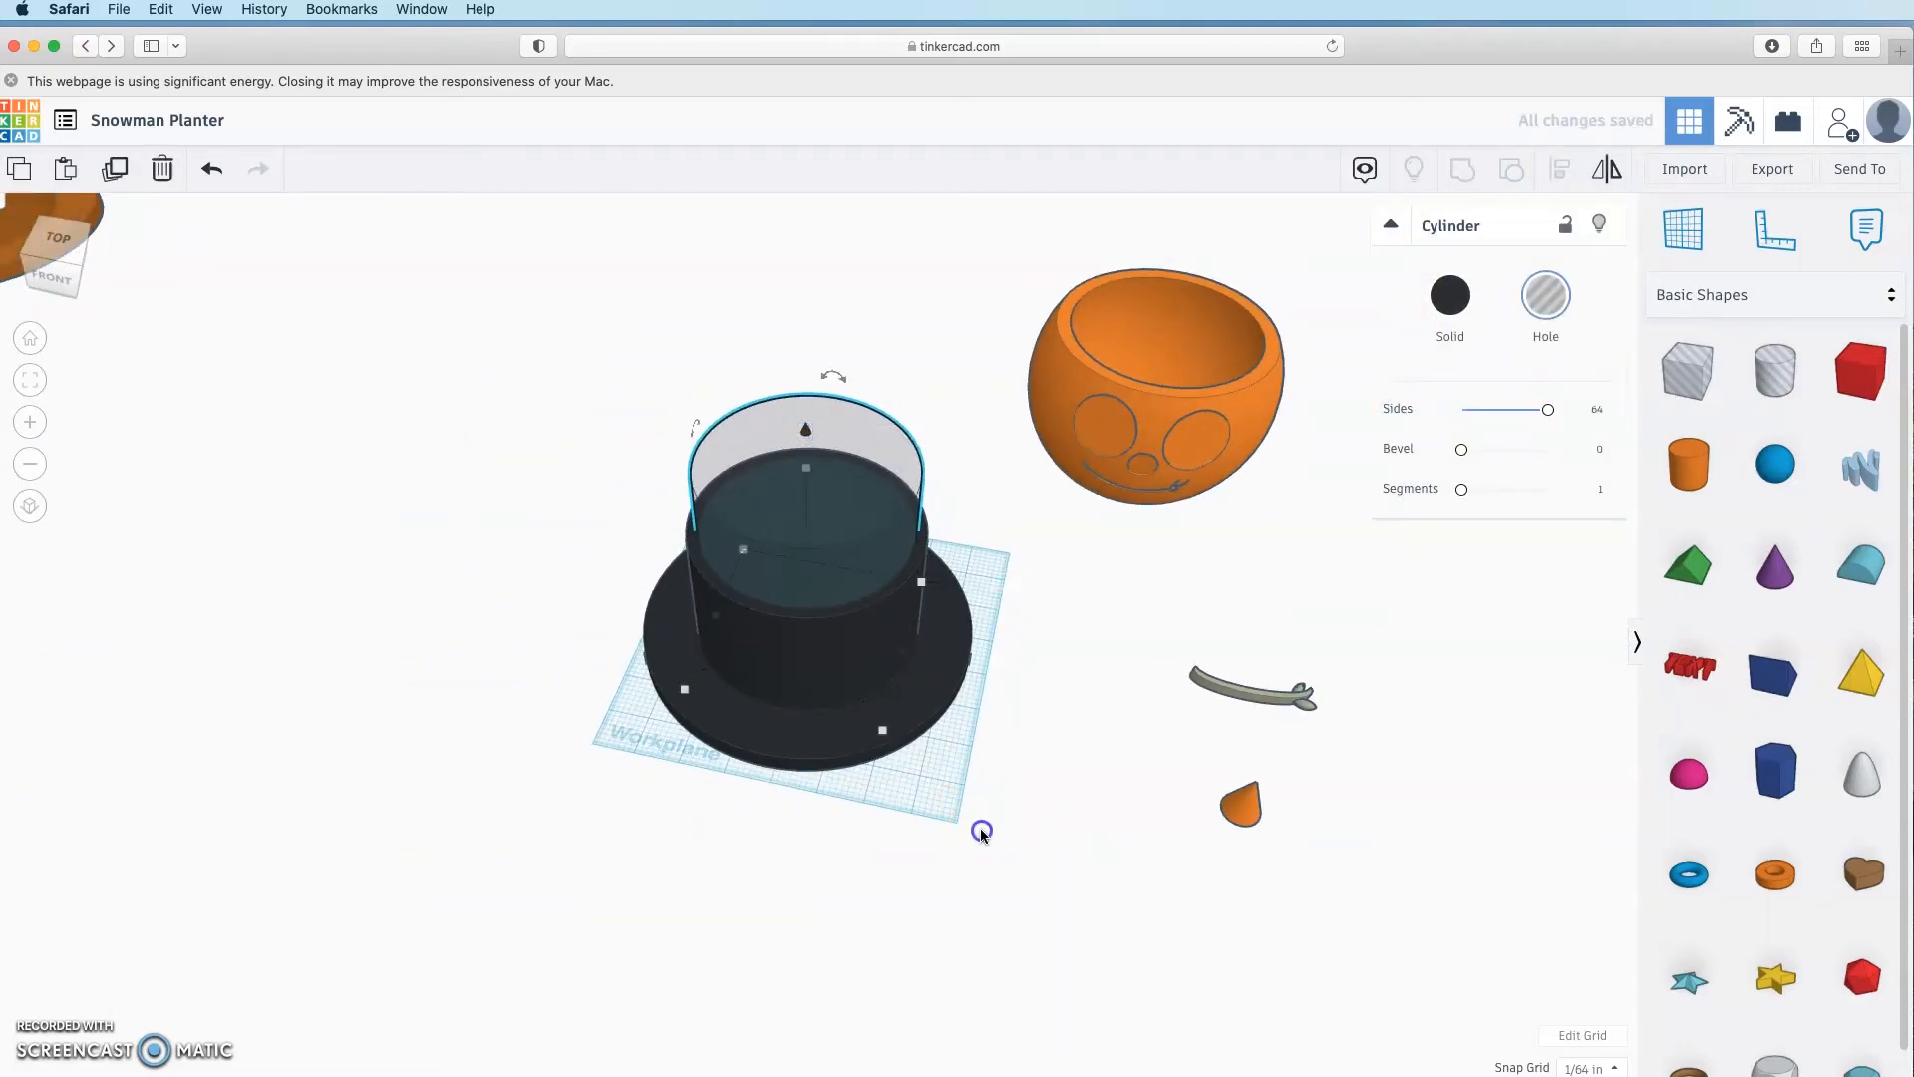
Step: Group the hole, crown and brim into one hollow top hat
right_click_drag(980, 834, 1057, 830)
left_click(806, 582)
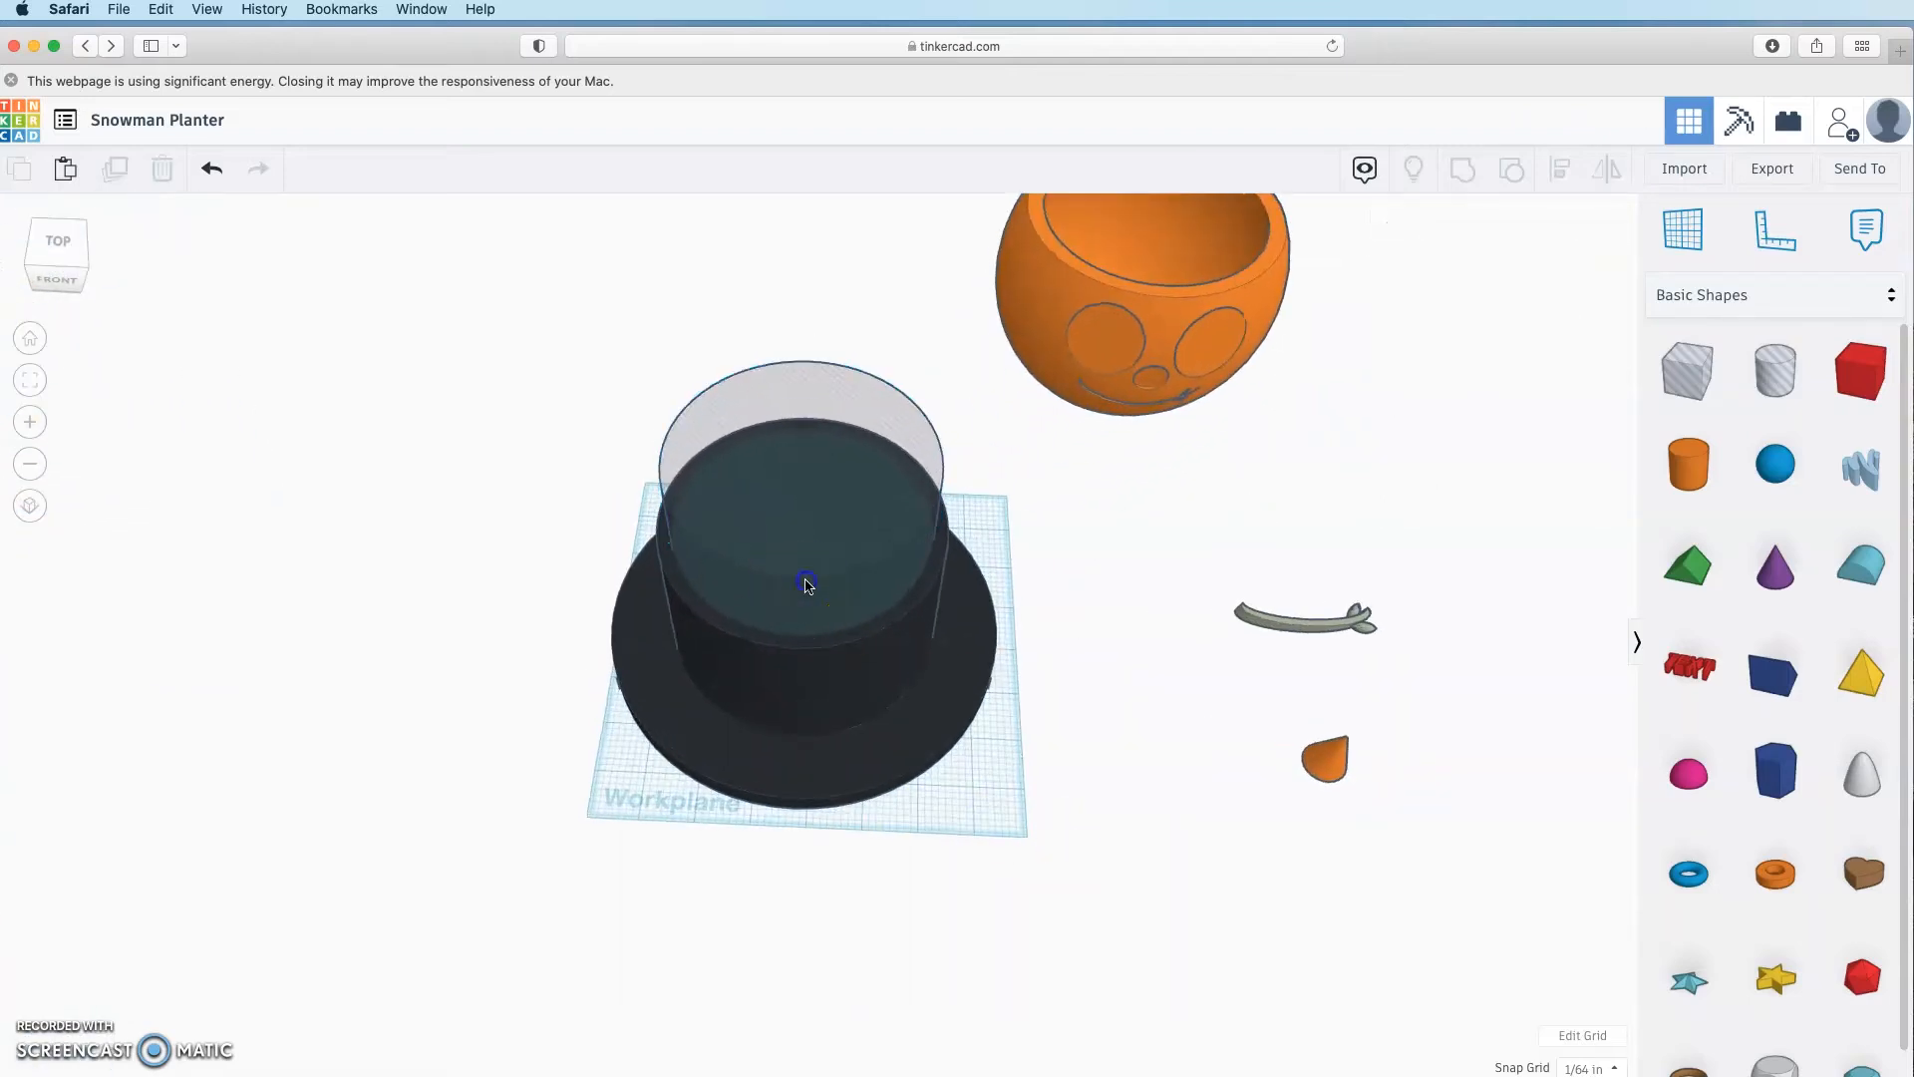
left_click(825, 684, "shift")
left_click(841, 793, "shift")
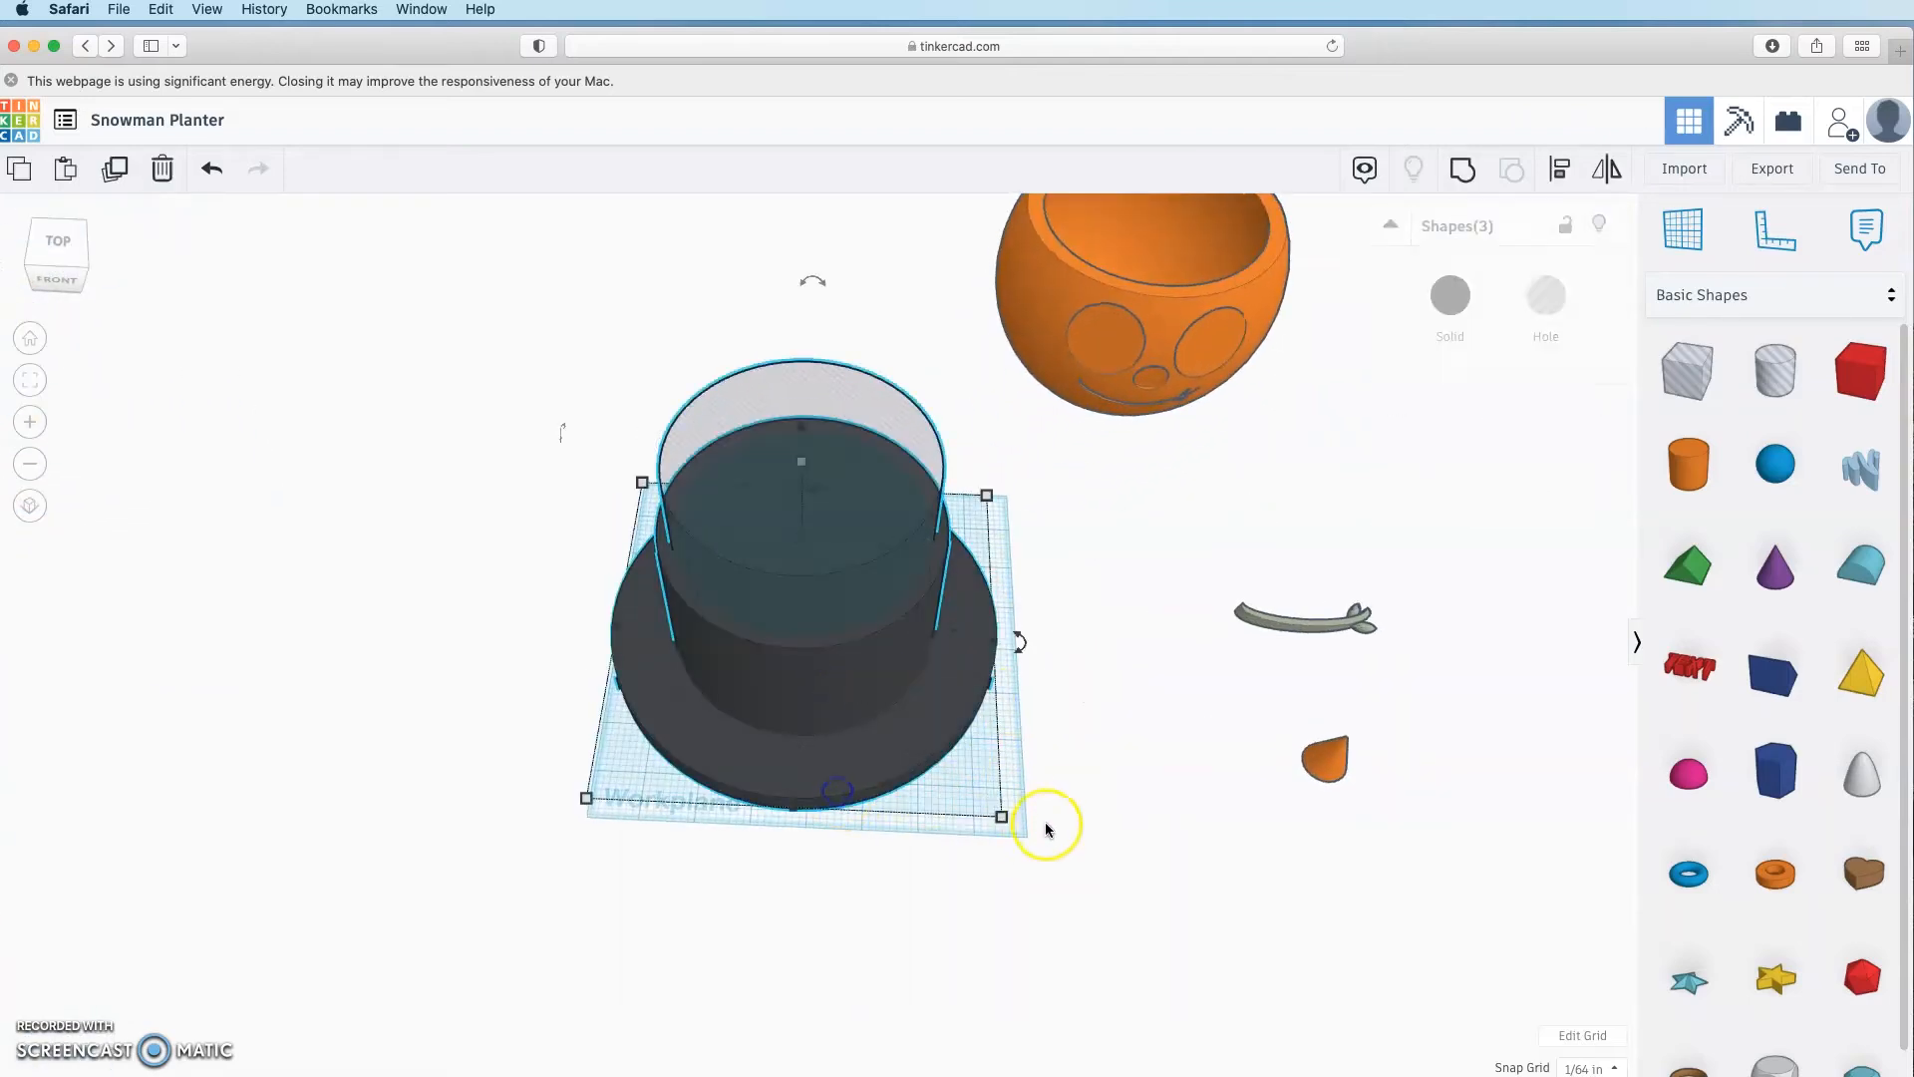
left_click(1471, 175)
left_click(1413, 892)
right_click_drag(1413, 892, 1140, 895)
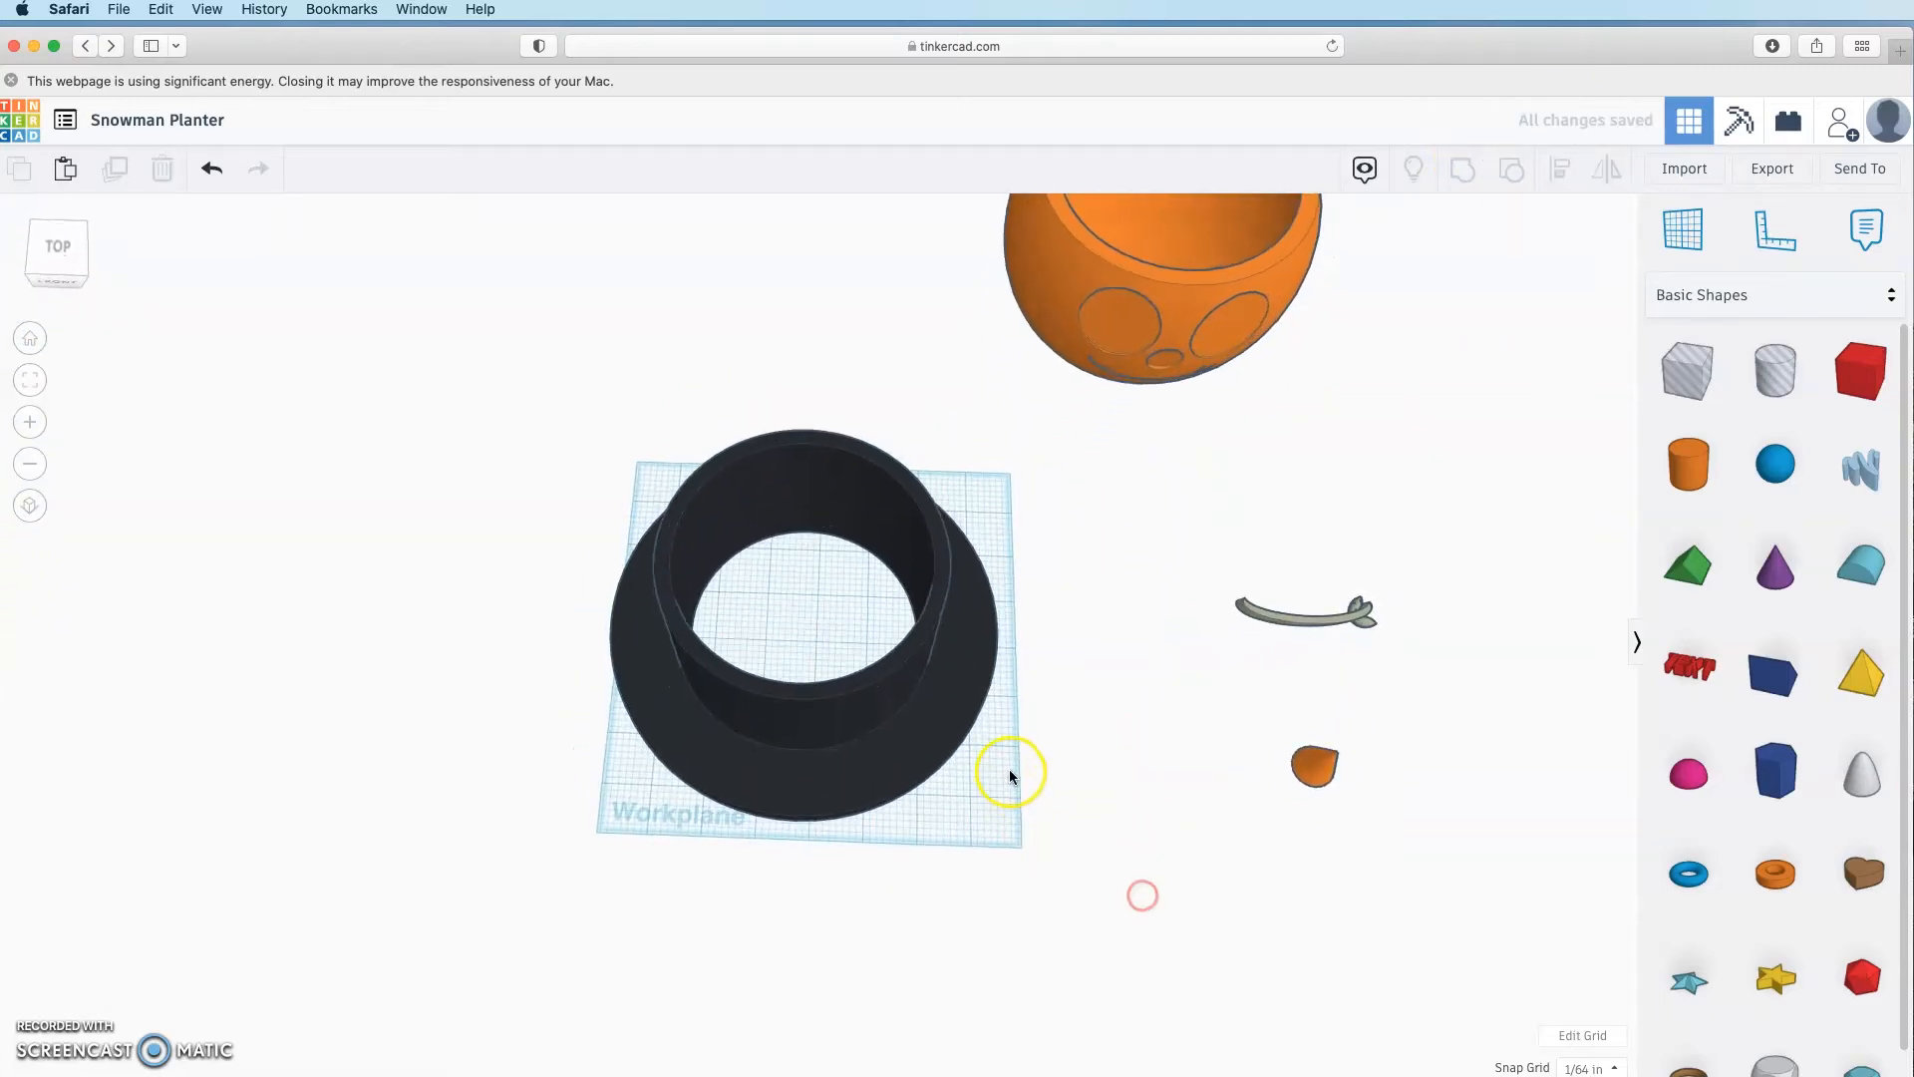
Step: Move the hat aside, bring the orange pot onto the workplane and make it white
left_click_drag(876, 632, 813, 423)
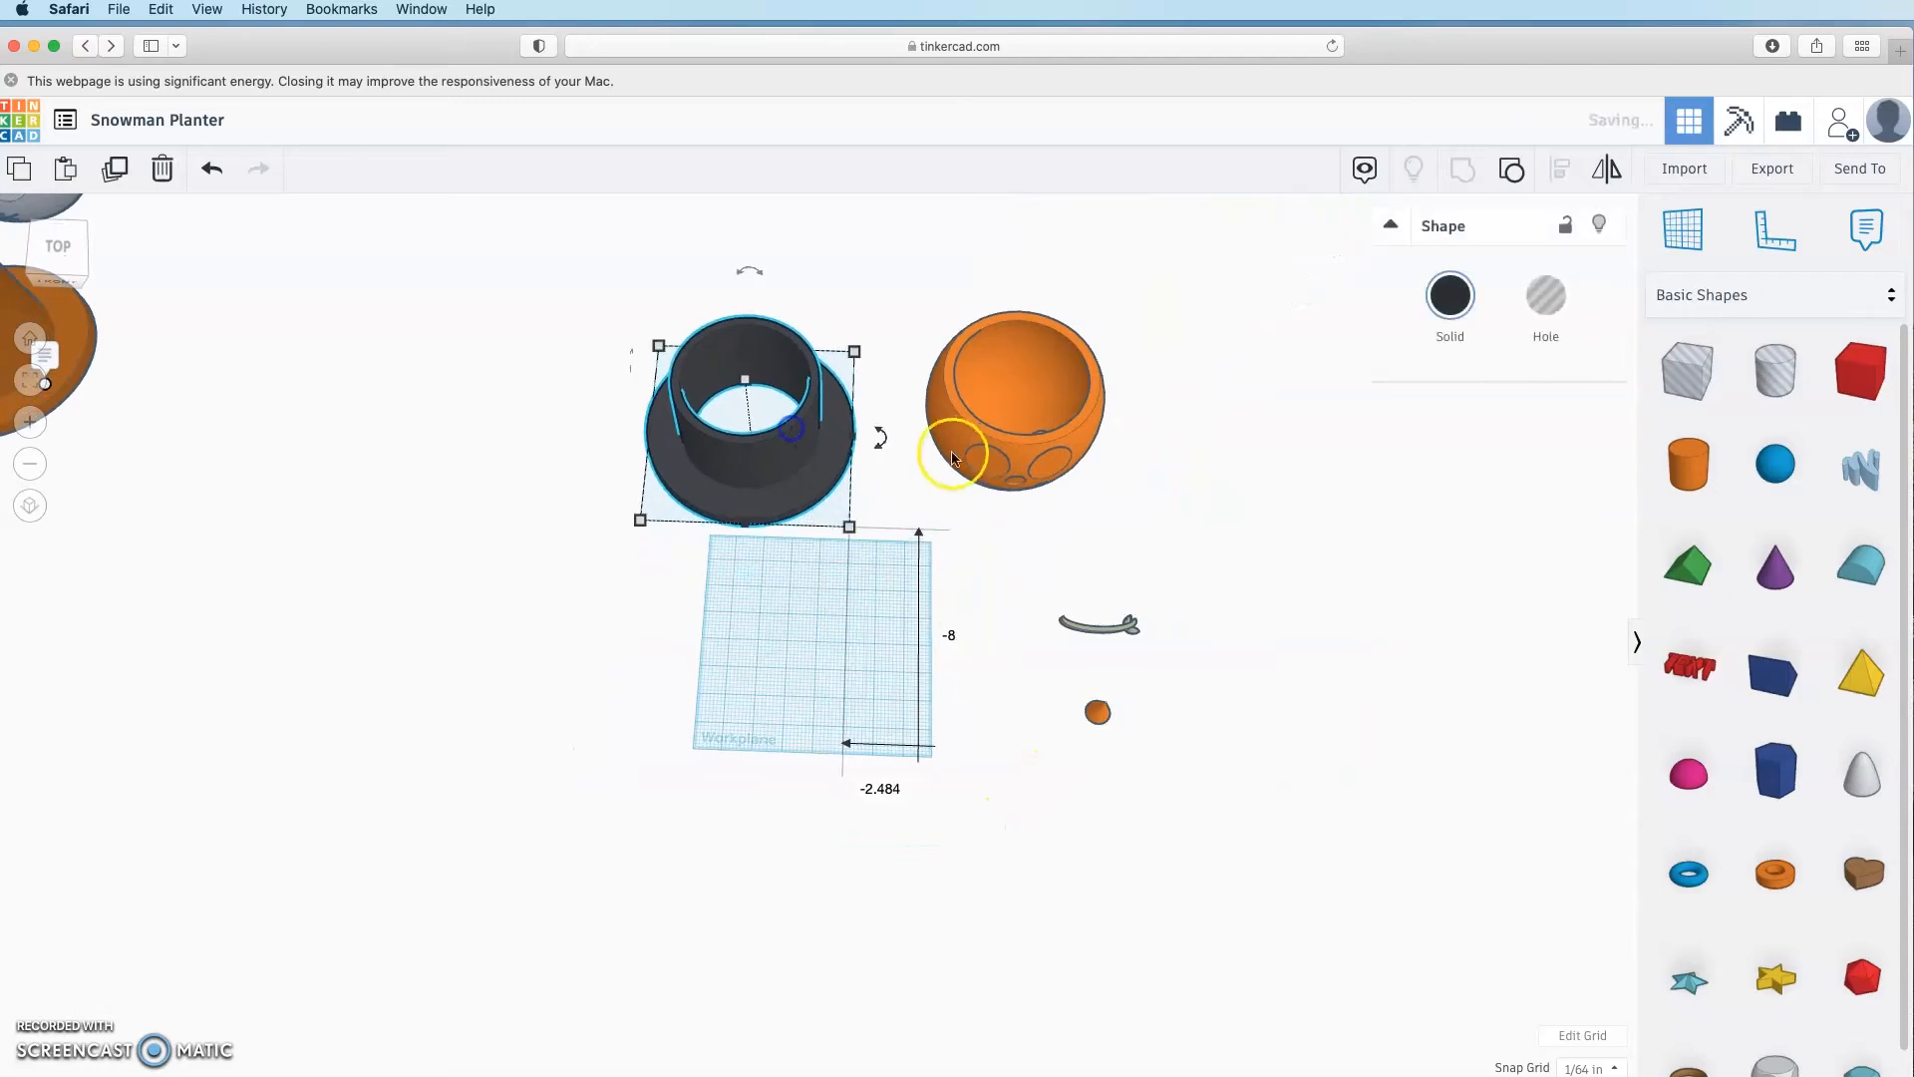
left_click_drag(1005, 468, 815, 698)
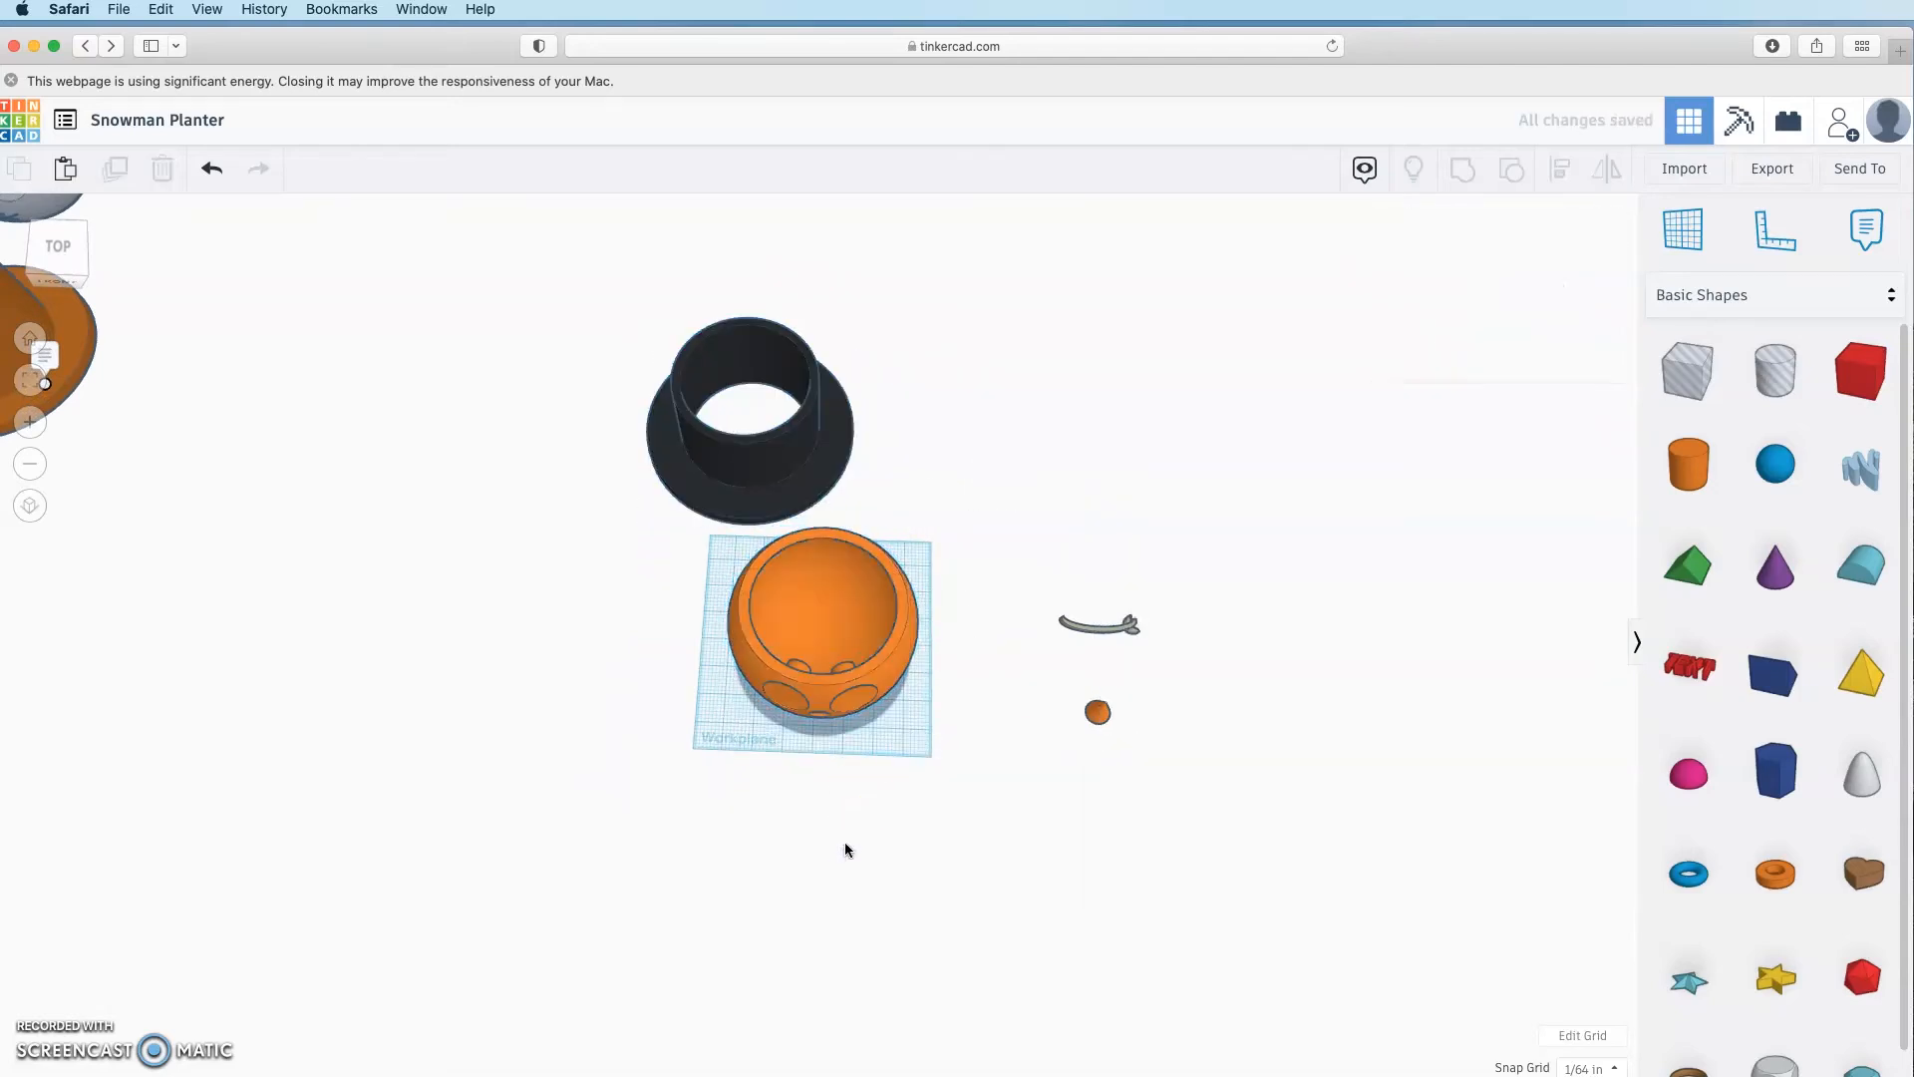
left_click(1485, 311)
left_click(1788, 442)
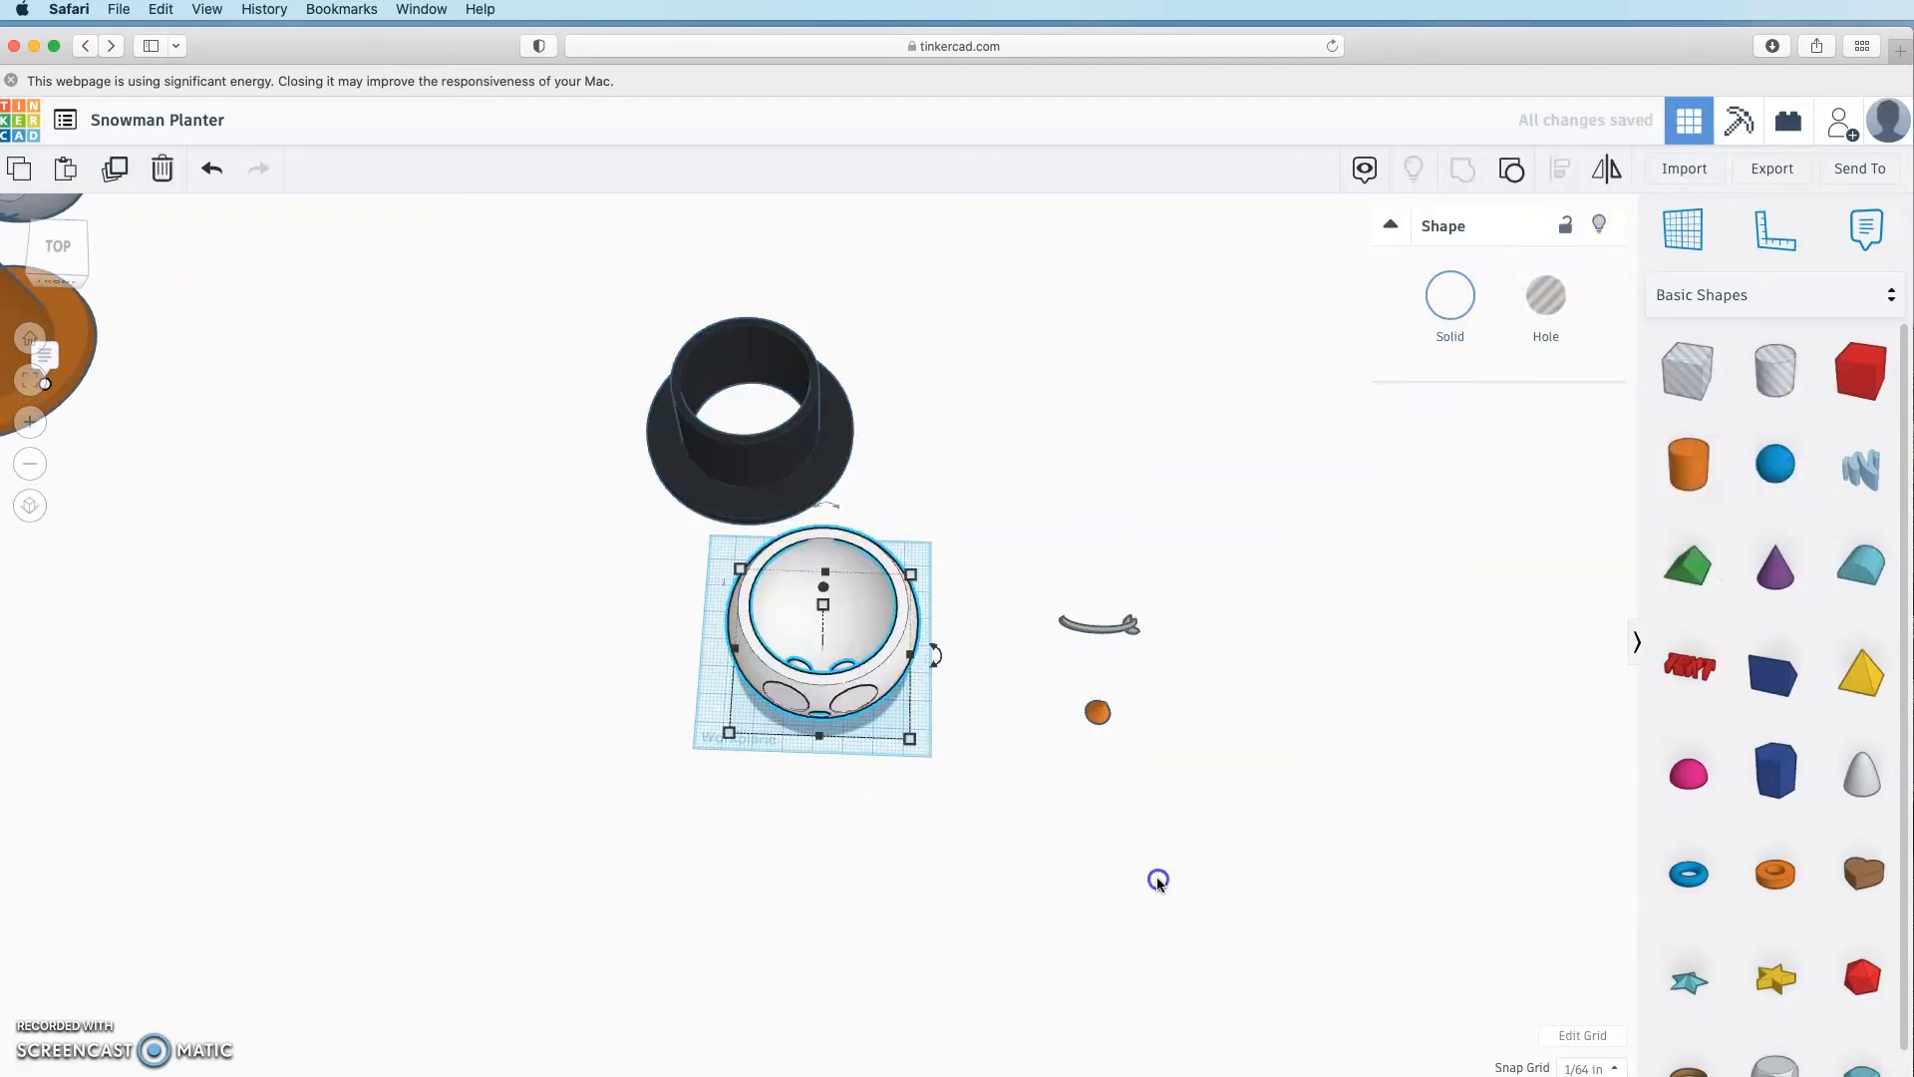
Step: Add a white pot copy behind the original and place a workplane on the front pot's rim
right_click_drag(1156, 879, 944, 794)
scroll(972, 668, "up", 10)
scroll(334, 372, "down", 5)
scroll(334, 372, "down", 2)
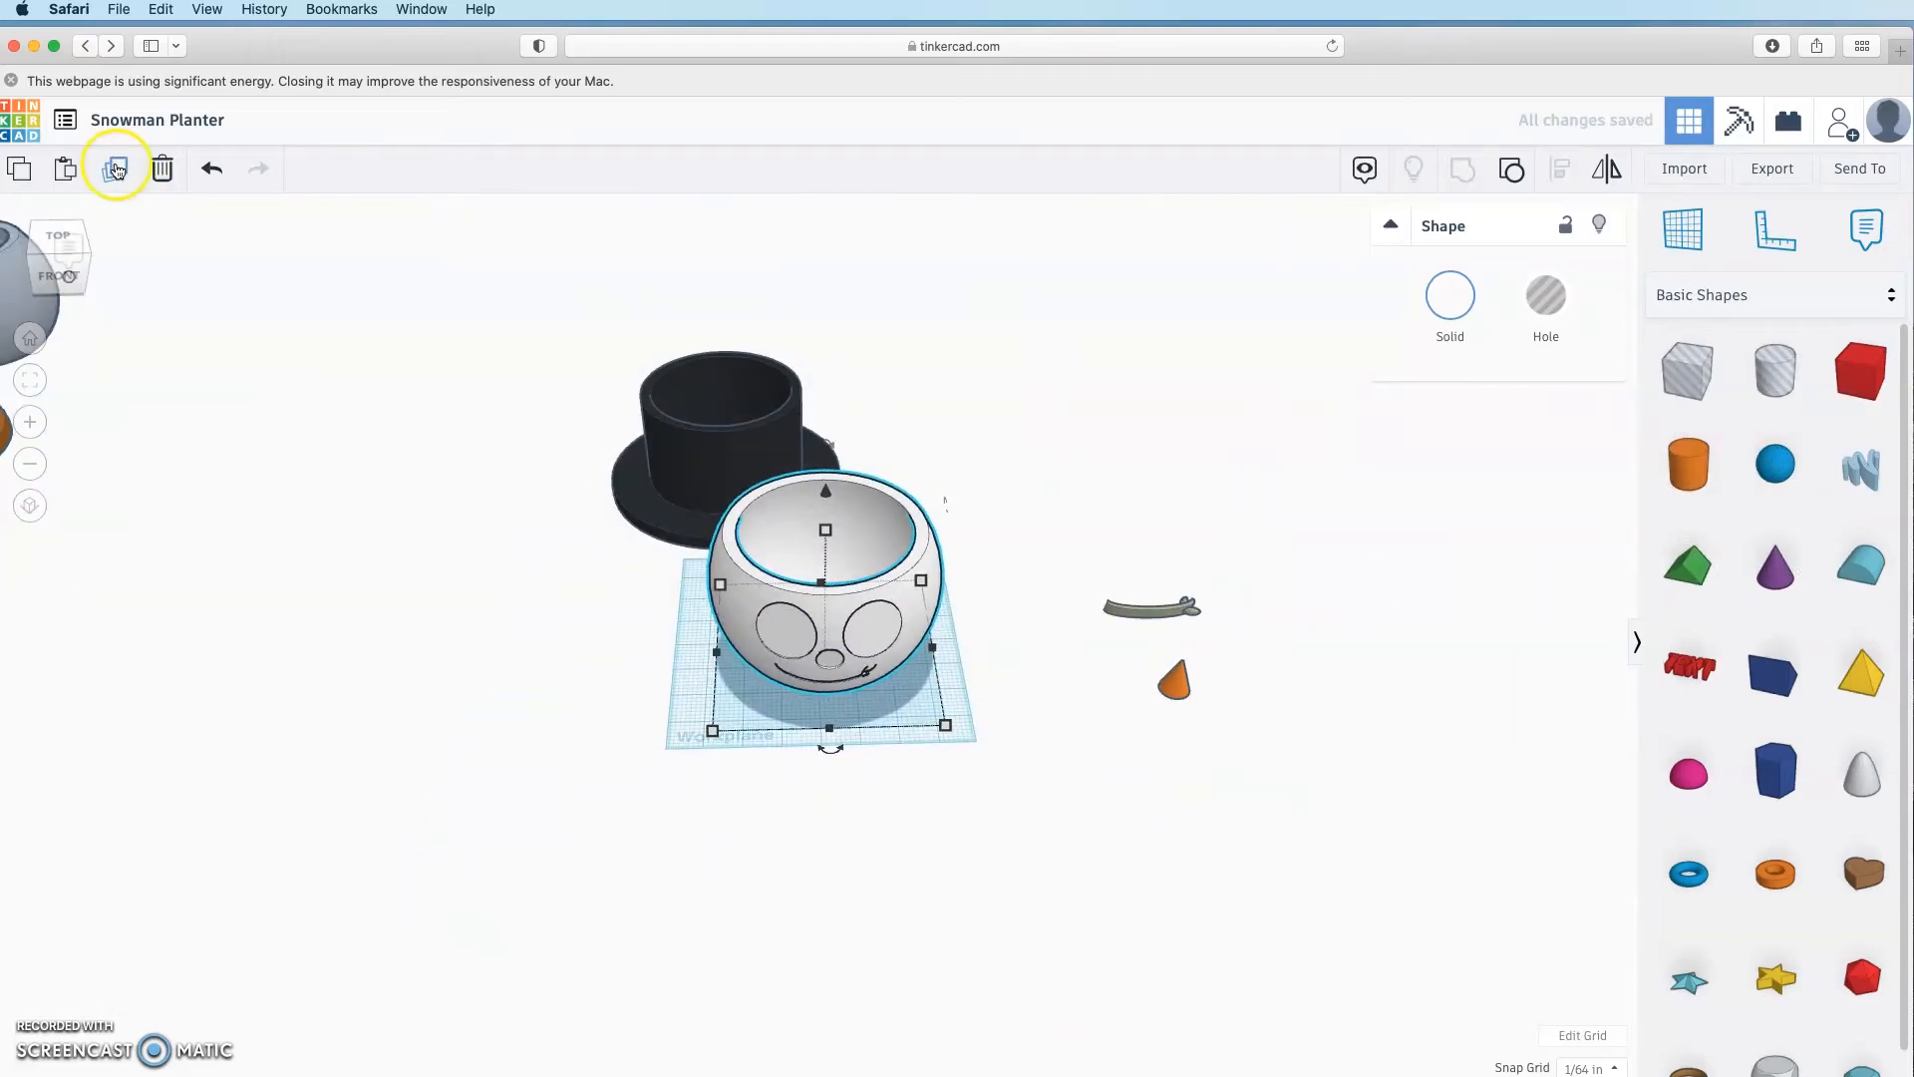
left_click(116, 170)
left_click_drag(922, 566, 1058, 373)
left_click(1451, 296)
left_click(1787, 443)
left_click(972, 527)
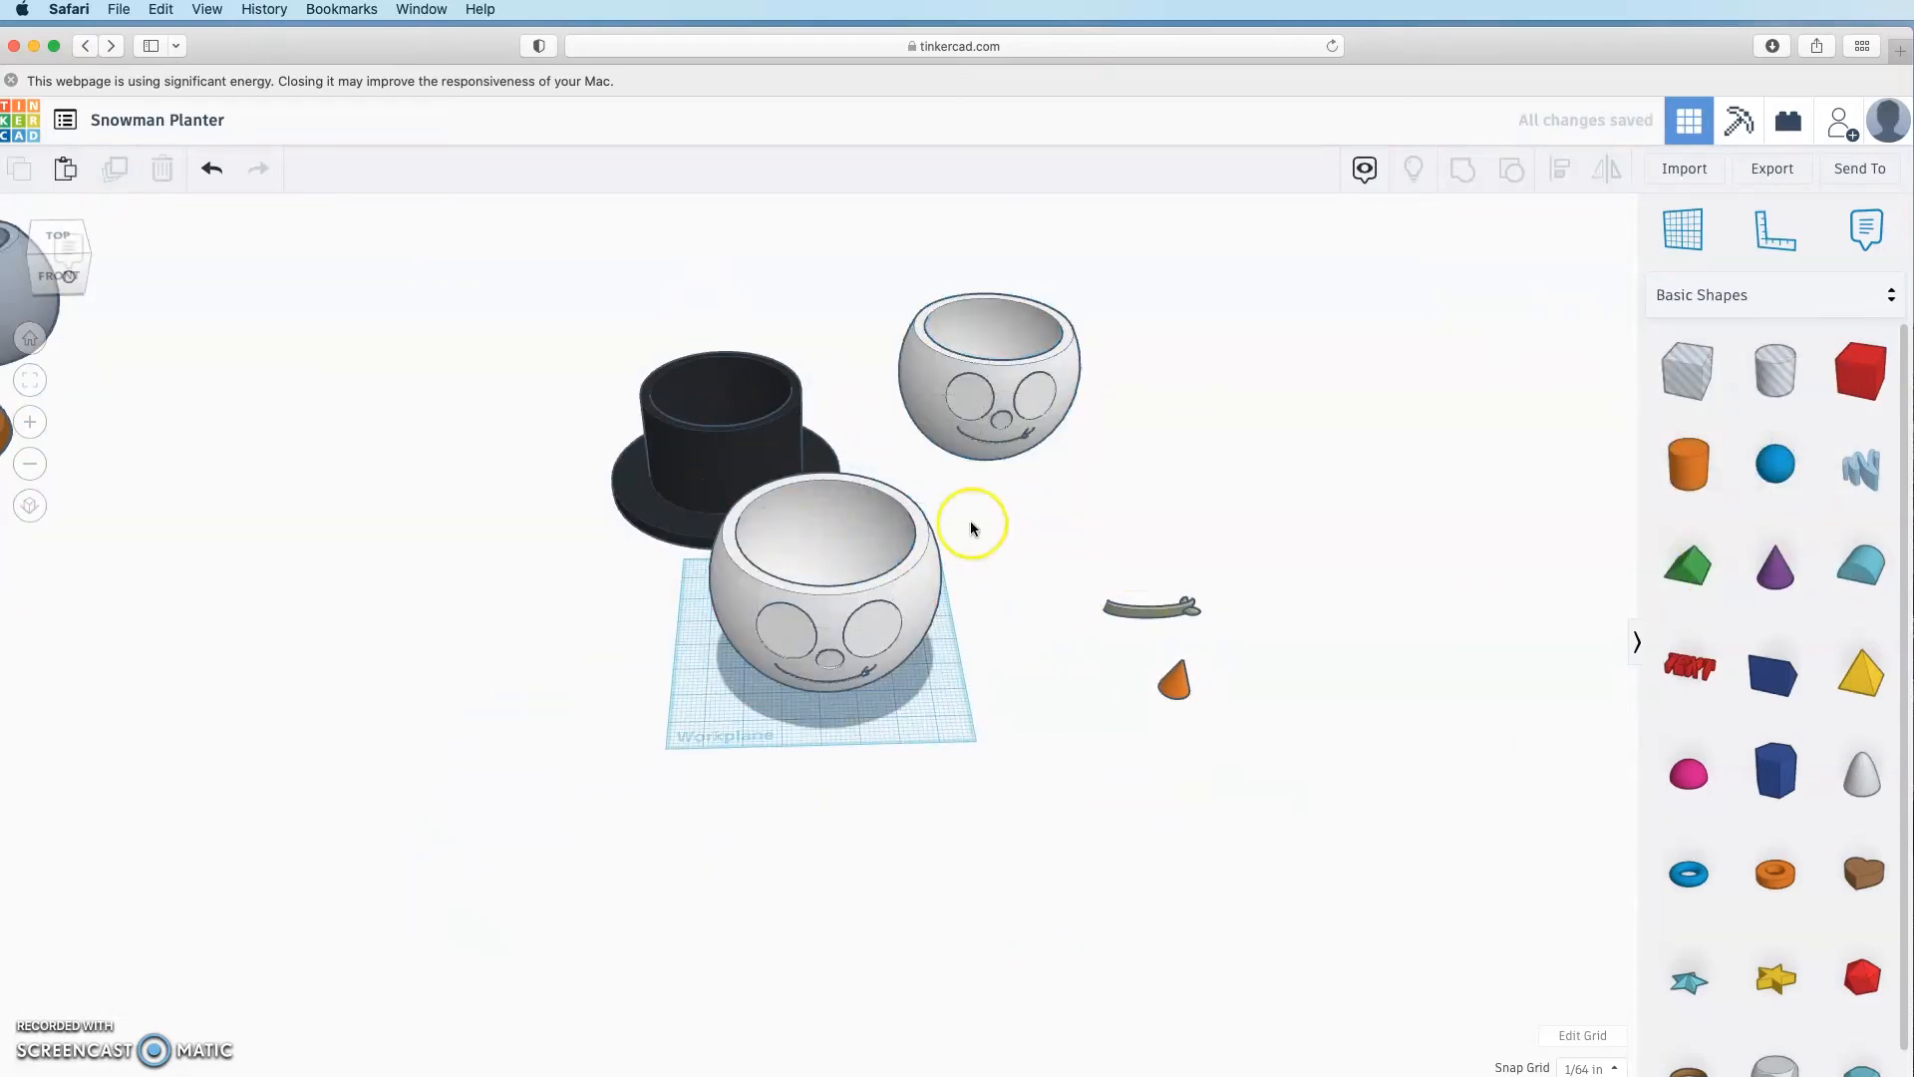
left_click(1709, 247)
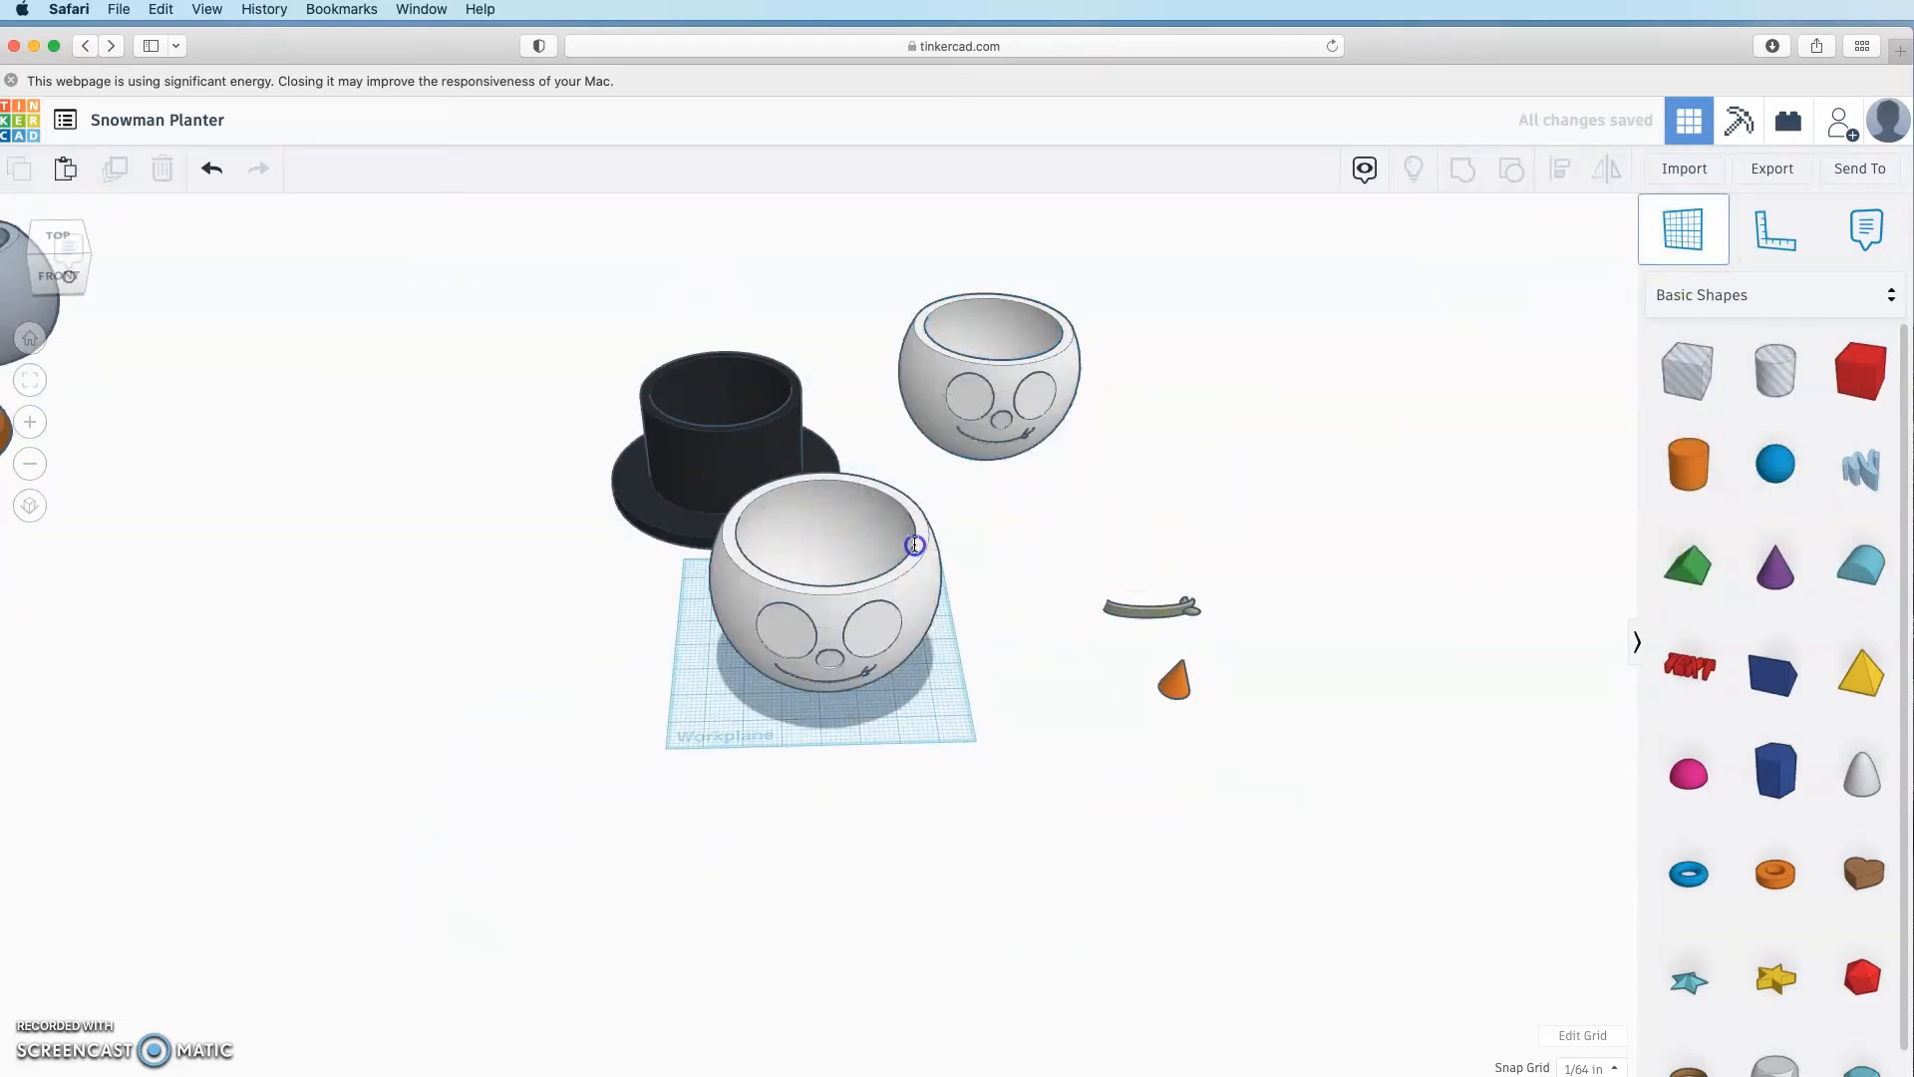
left_click(921, 546)
Step: Drop the black top hat onto the new workplane on the pot rim
left_click(725, 454)
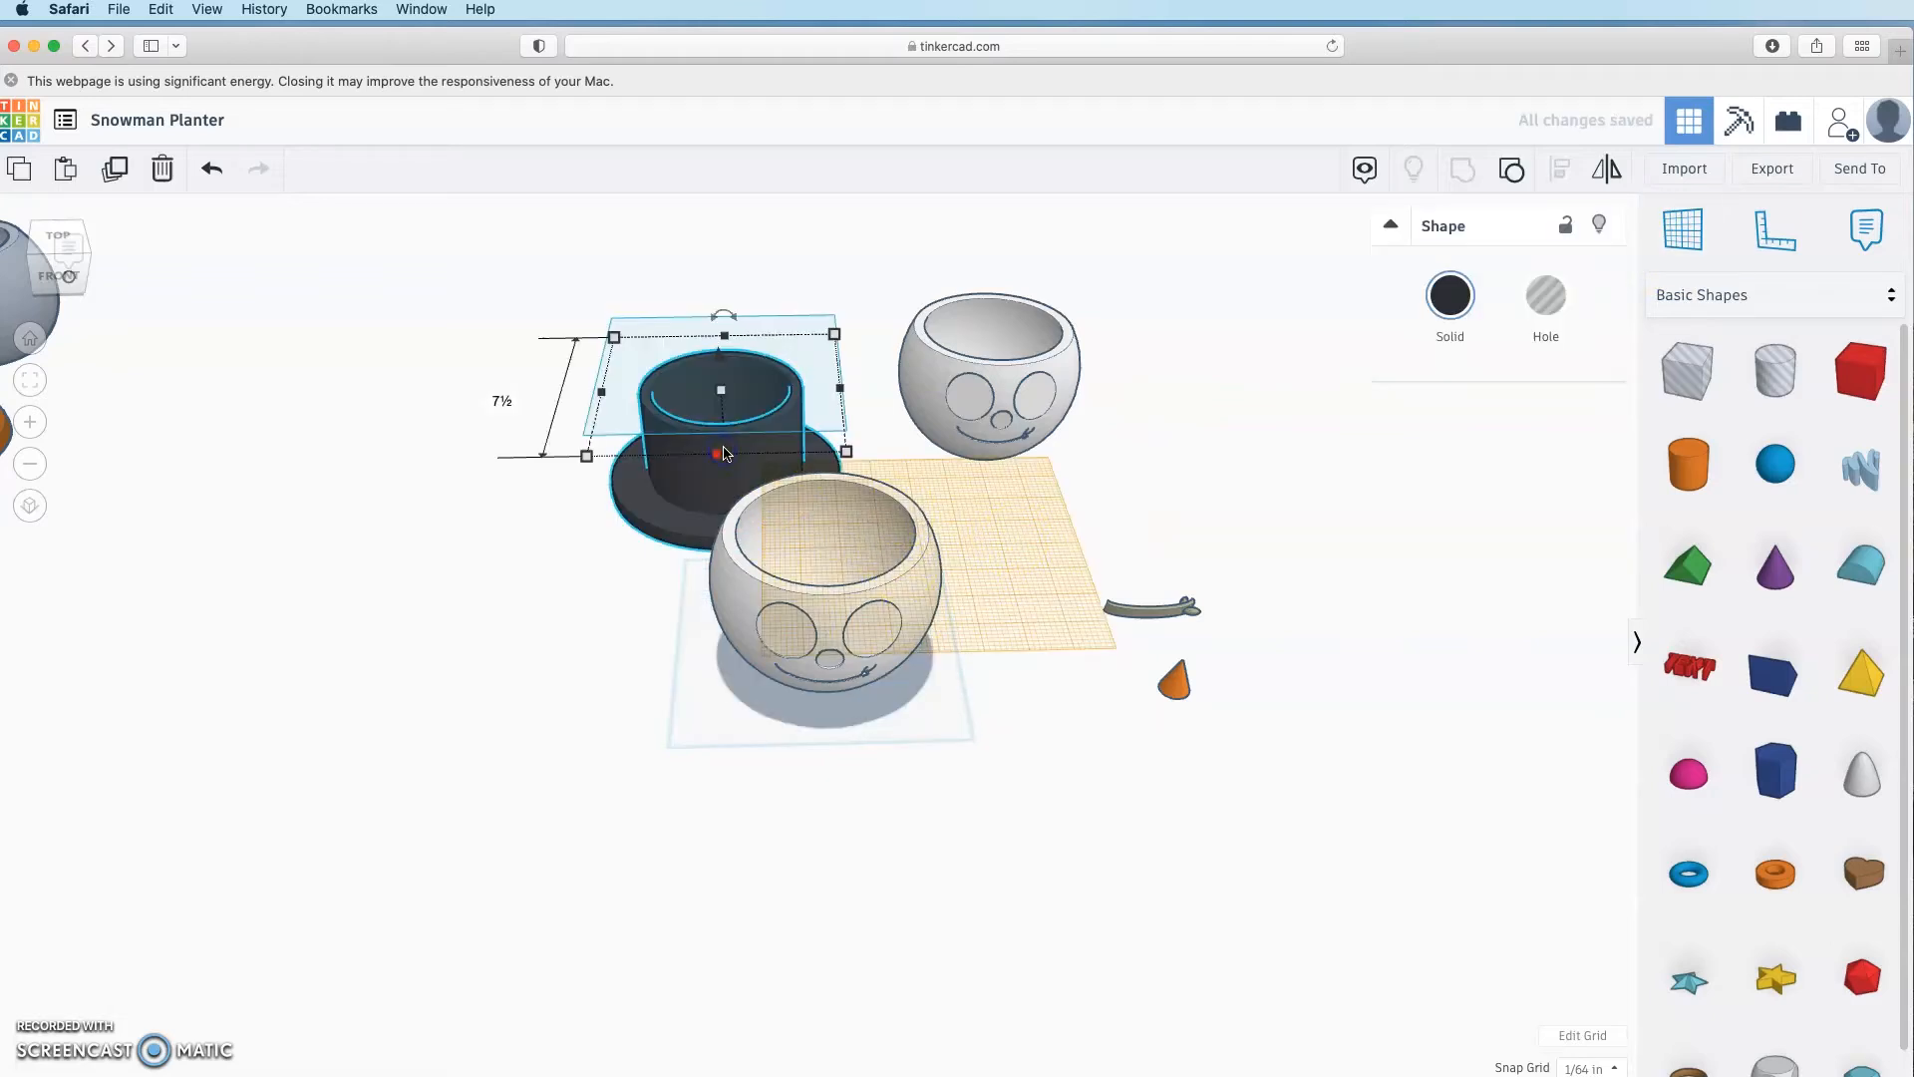
left_click(637, 539)
left_click(671, 465)
right_click_drag(688, 548, 1087, 524)
key("d")
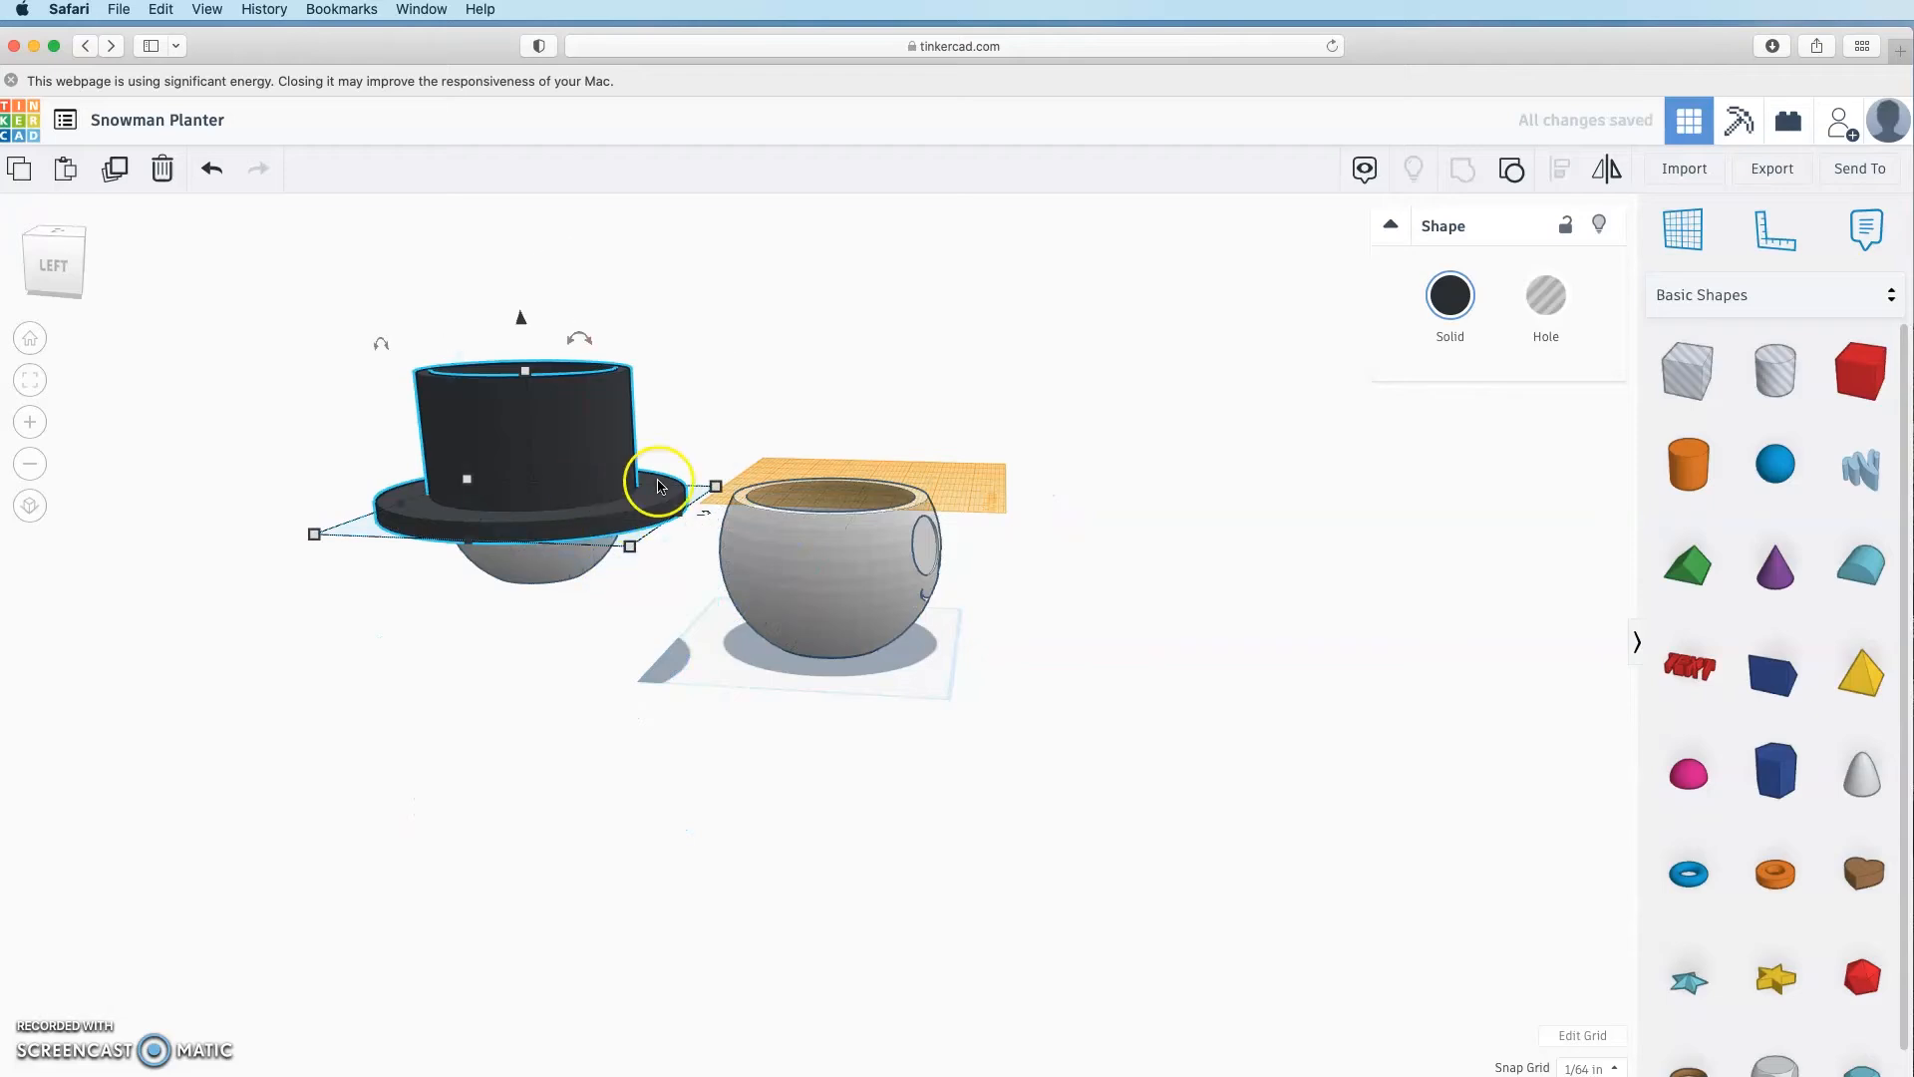
Step: Align the hat centred over the snowman pot
right_click_drag(966, 775, 1001, 468)
left_click(824, 696)
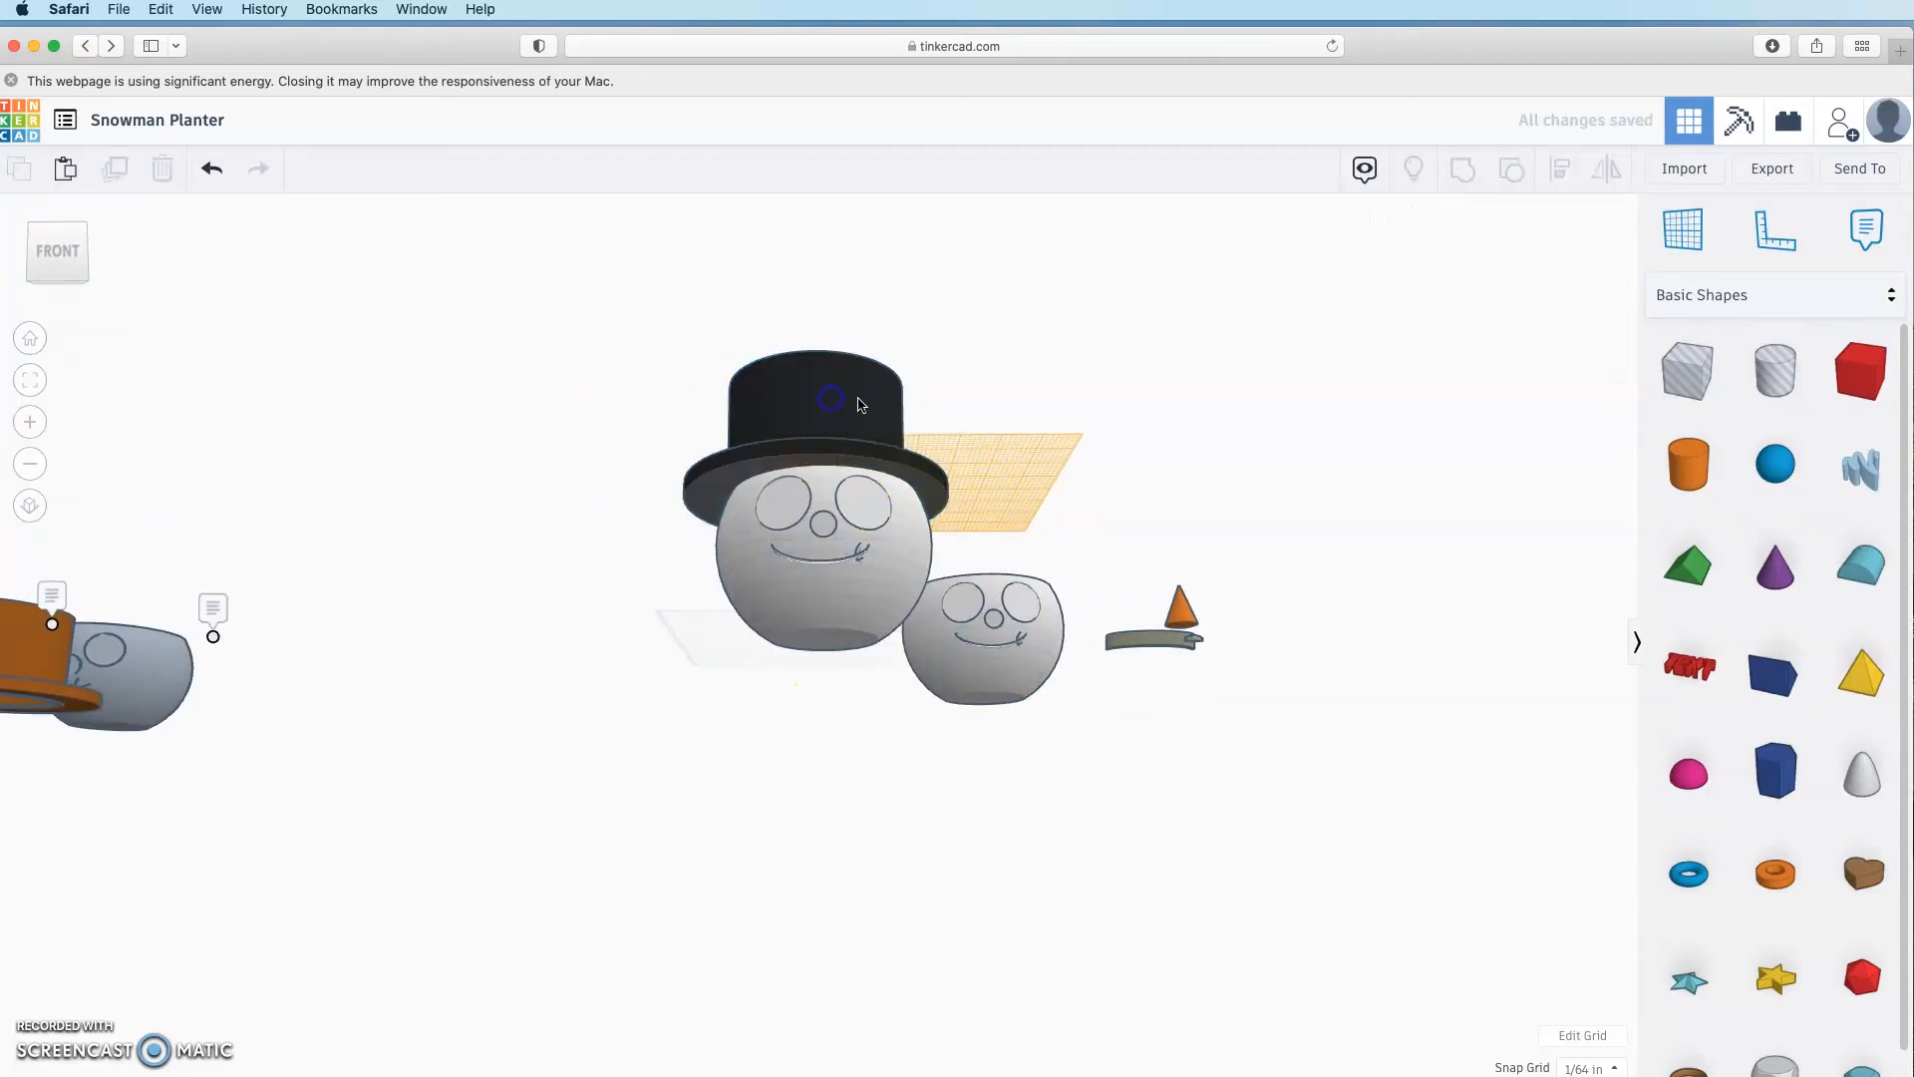
left_click(833, 401)
left_click(932, 573, "shift")
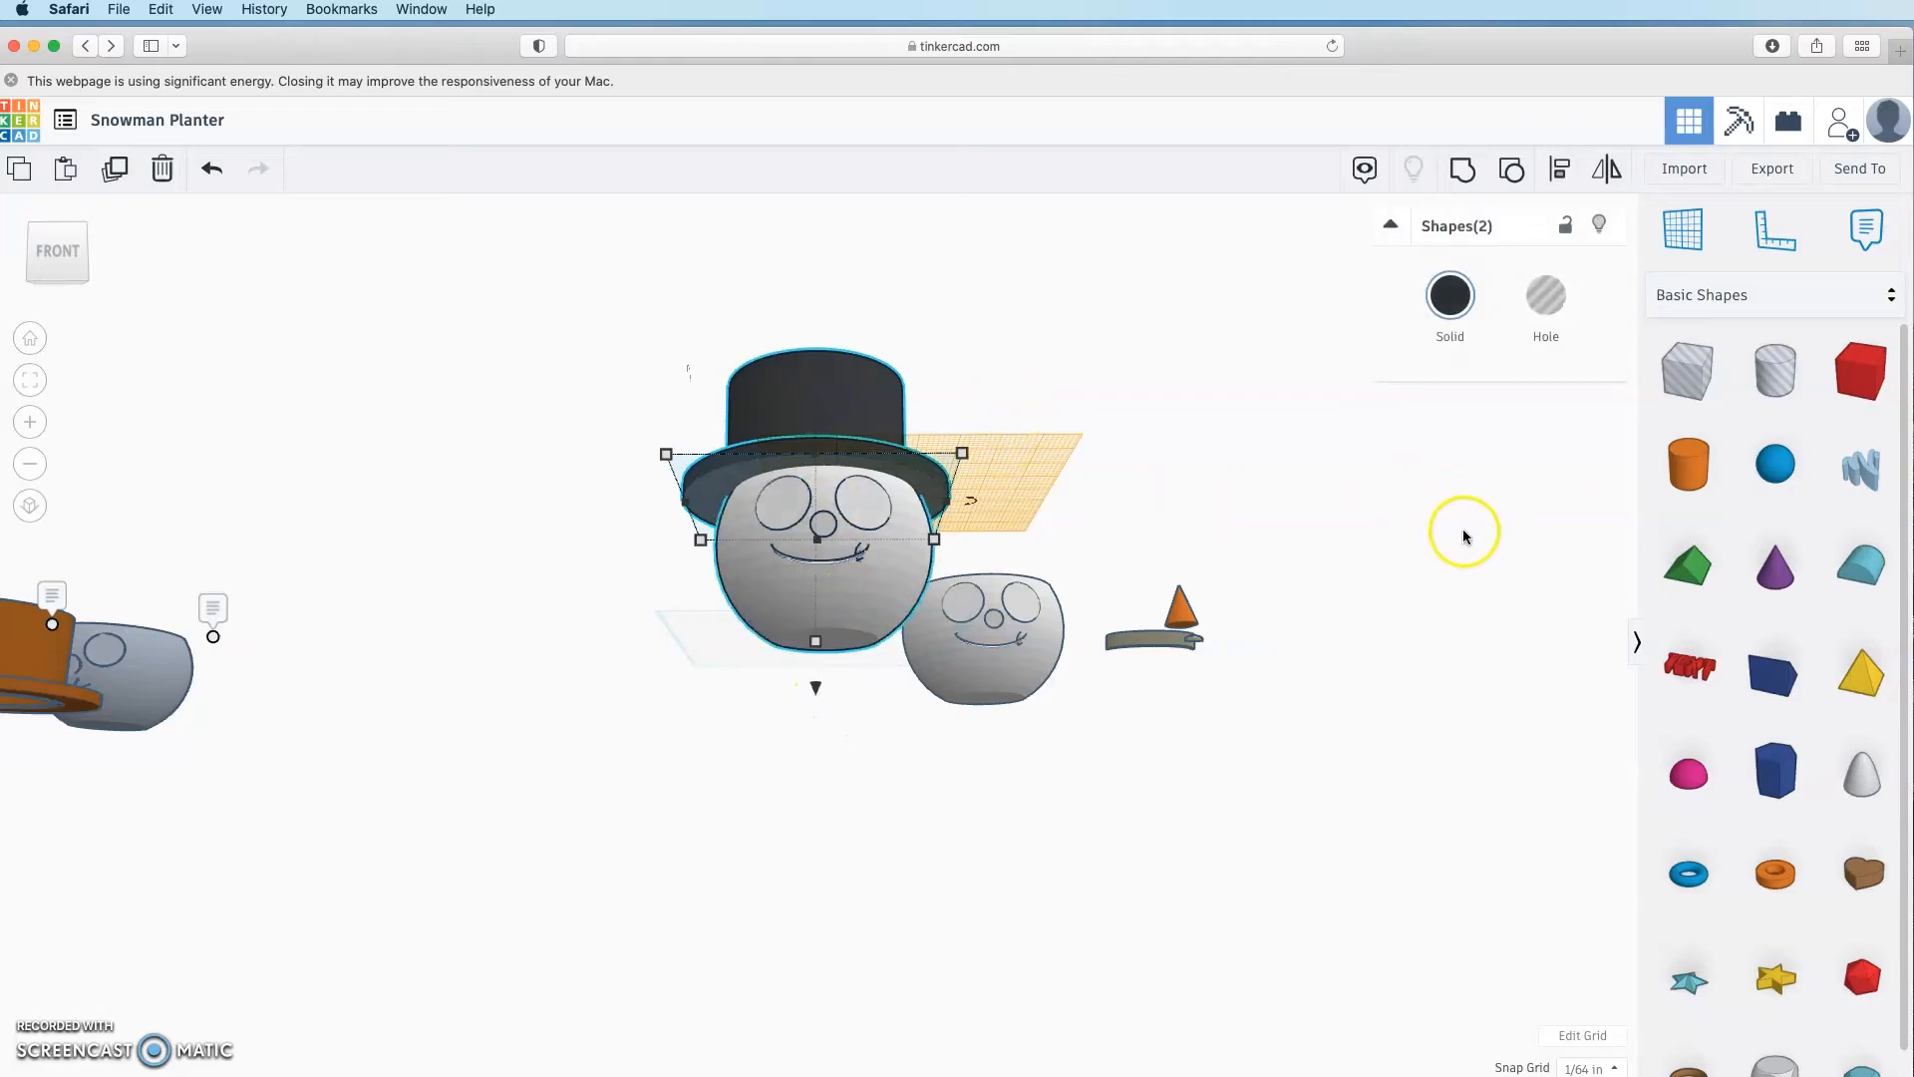
left_click(1563, 171)
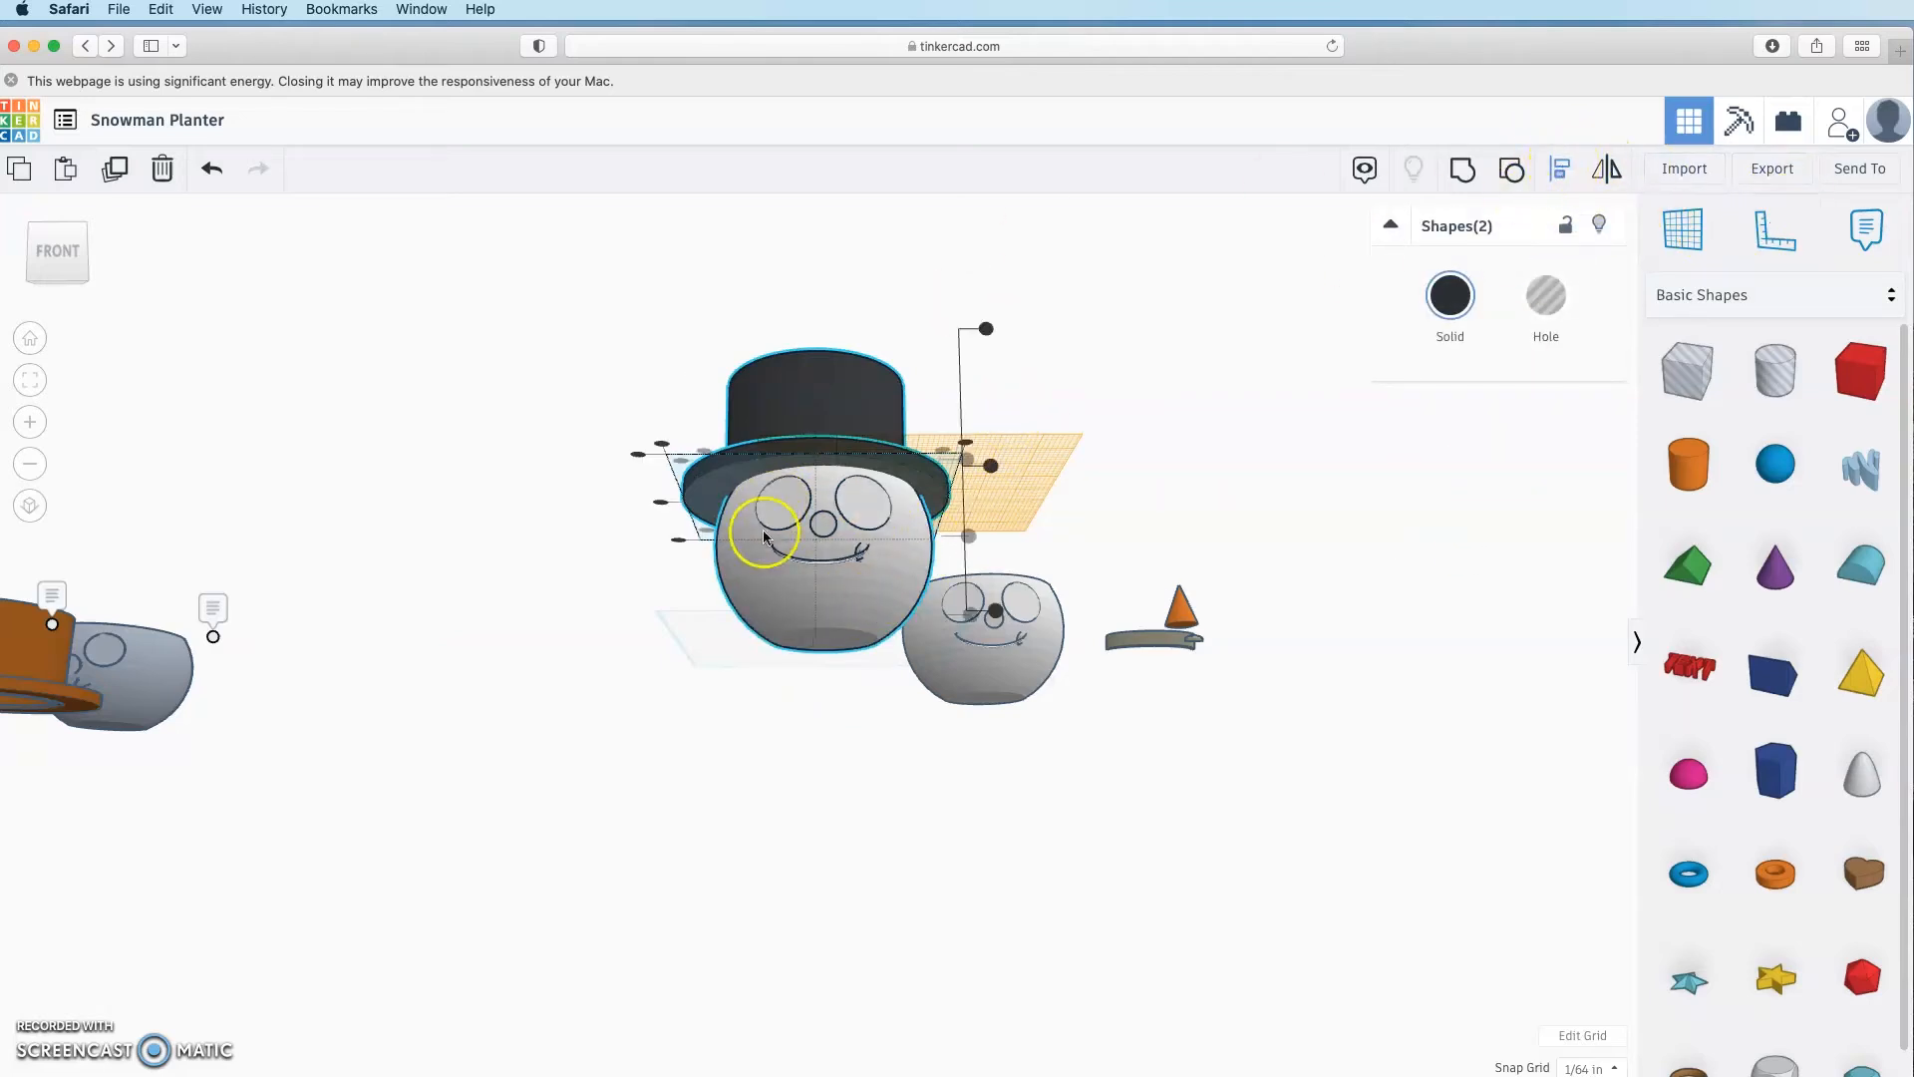
left_click(695, 503)
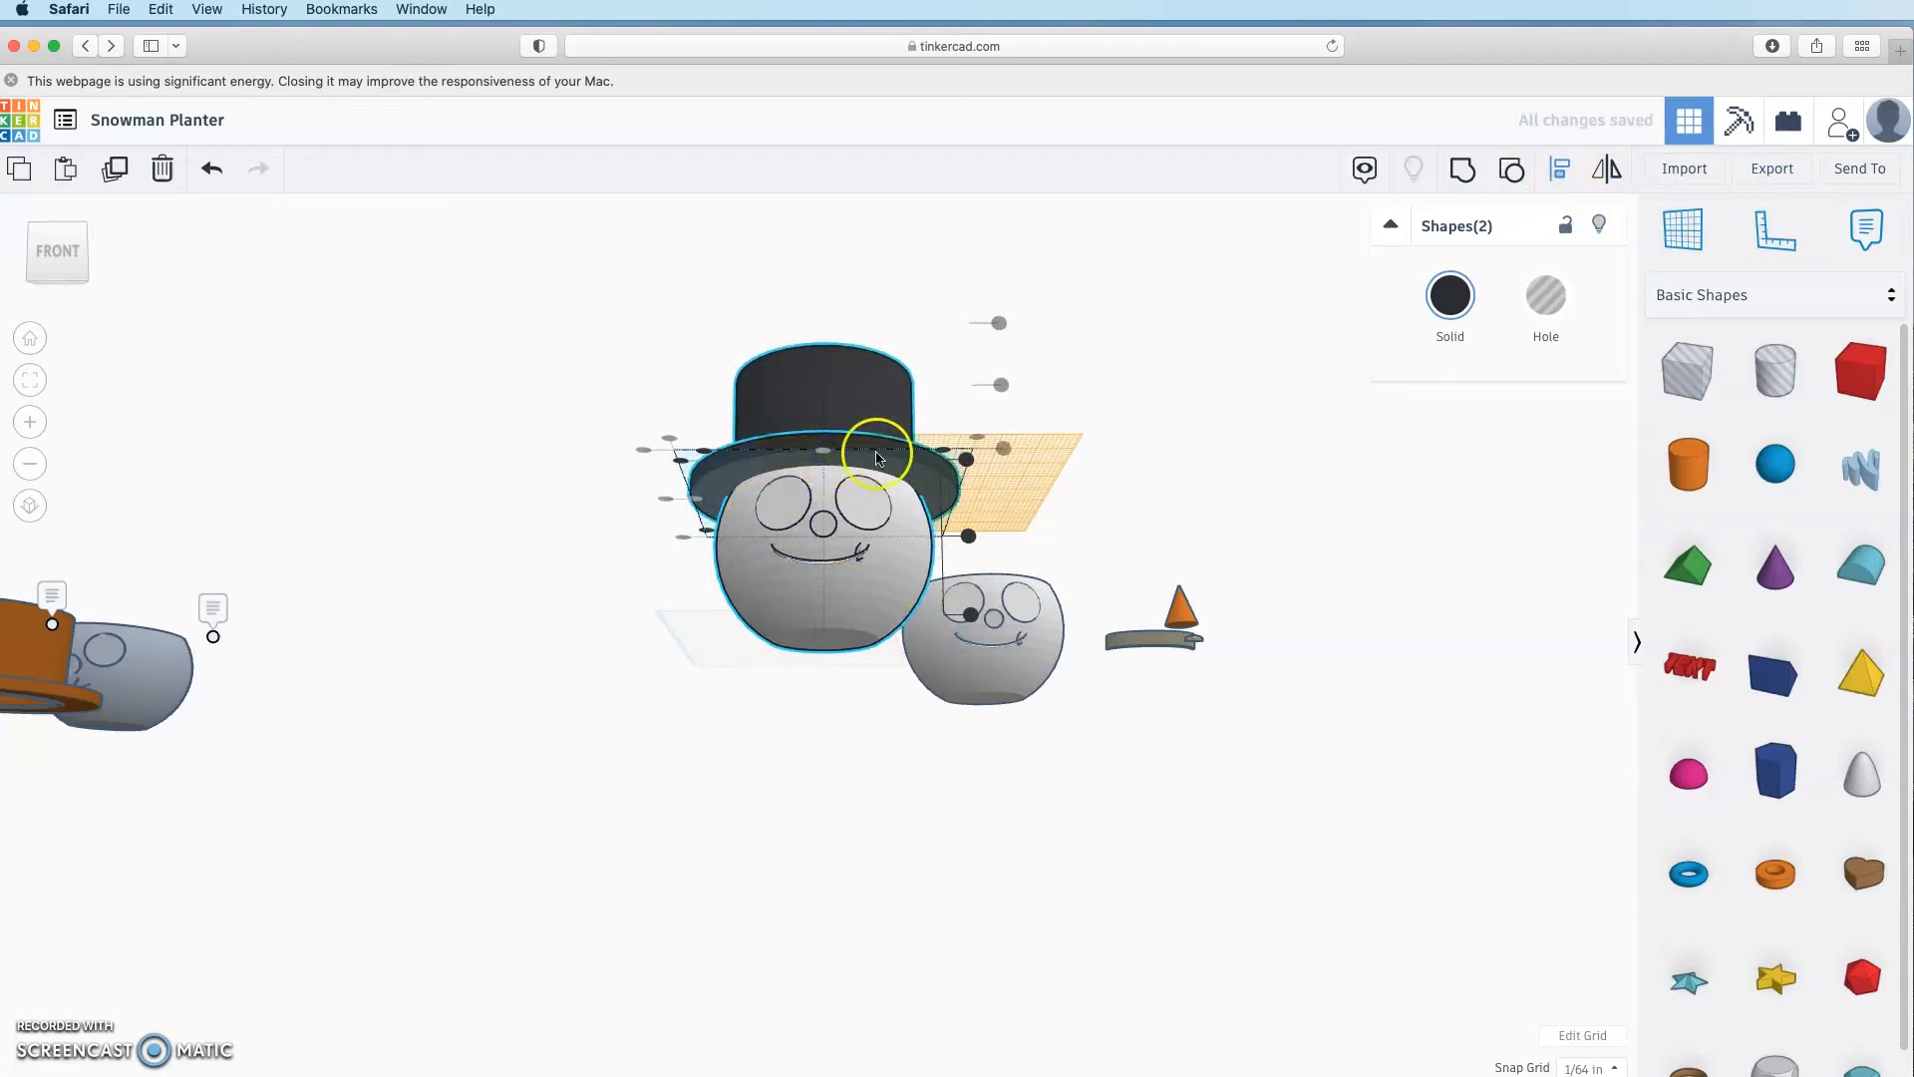
Step: Lower the top hat slightly onto the pot
right_click_drag(842, 736, 872, 755)
scroll(782, 401, "down", 3)
scroll(782, 401, "up", 3)
right_click_drag(846, 443, 881, 435)
left_click(835, 351)
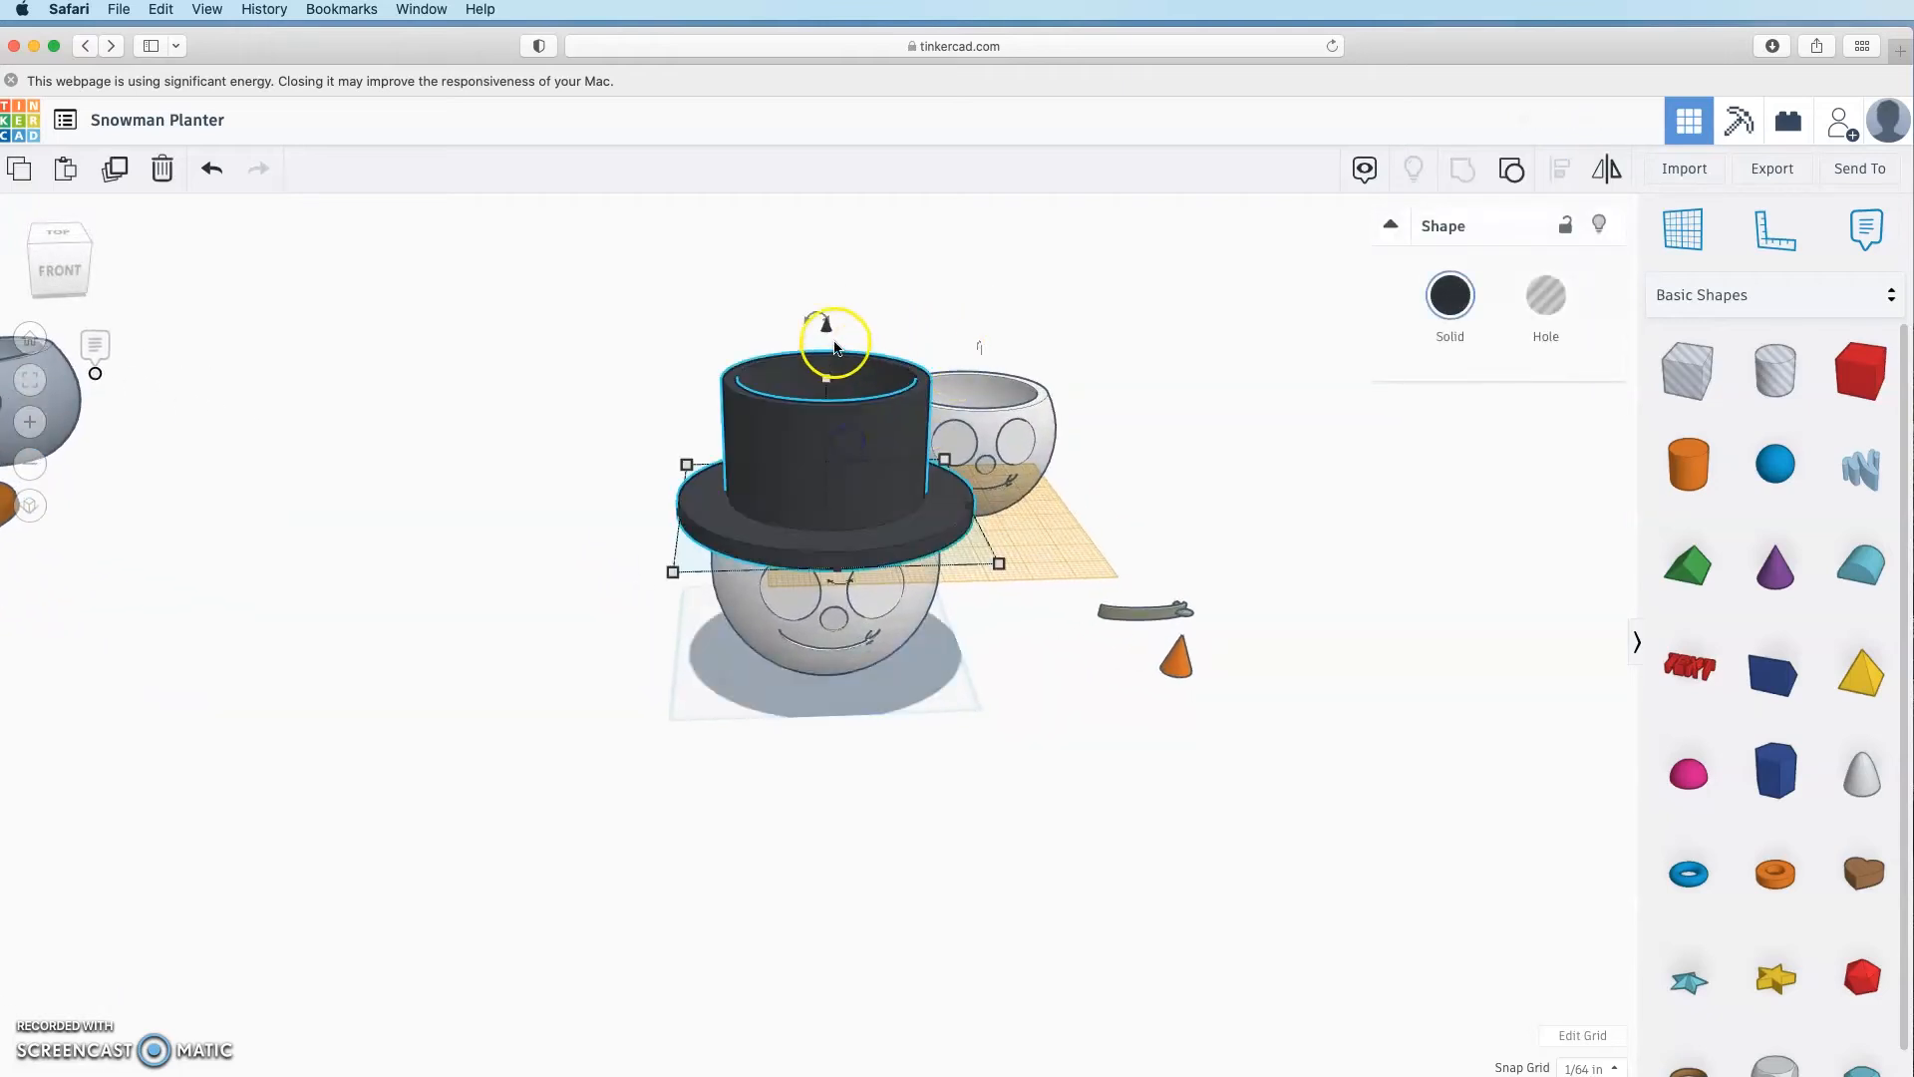
left_click_drag(827, 332, 828, 333)
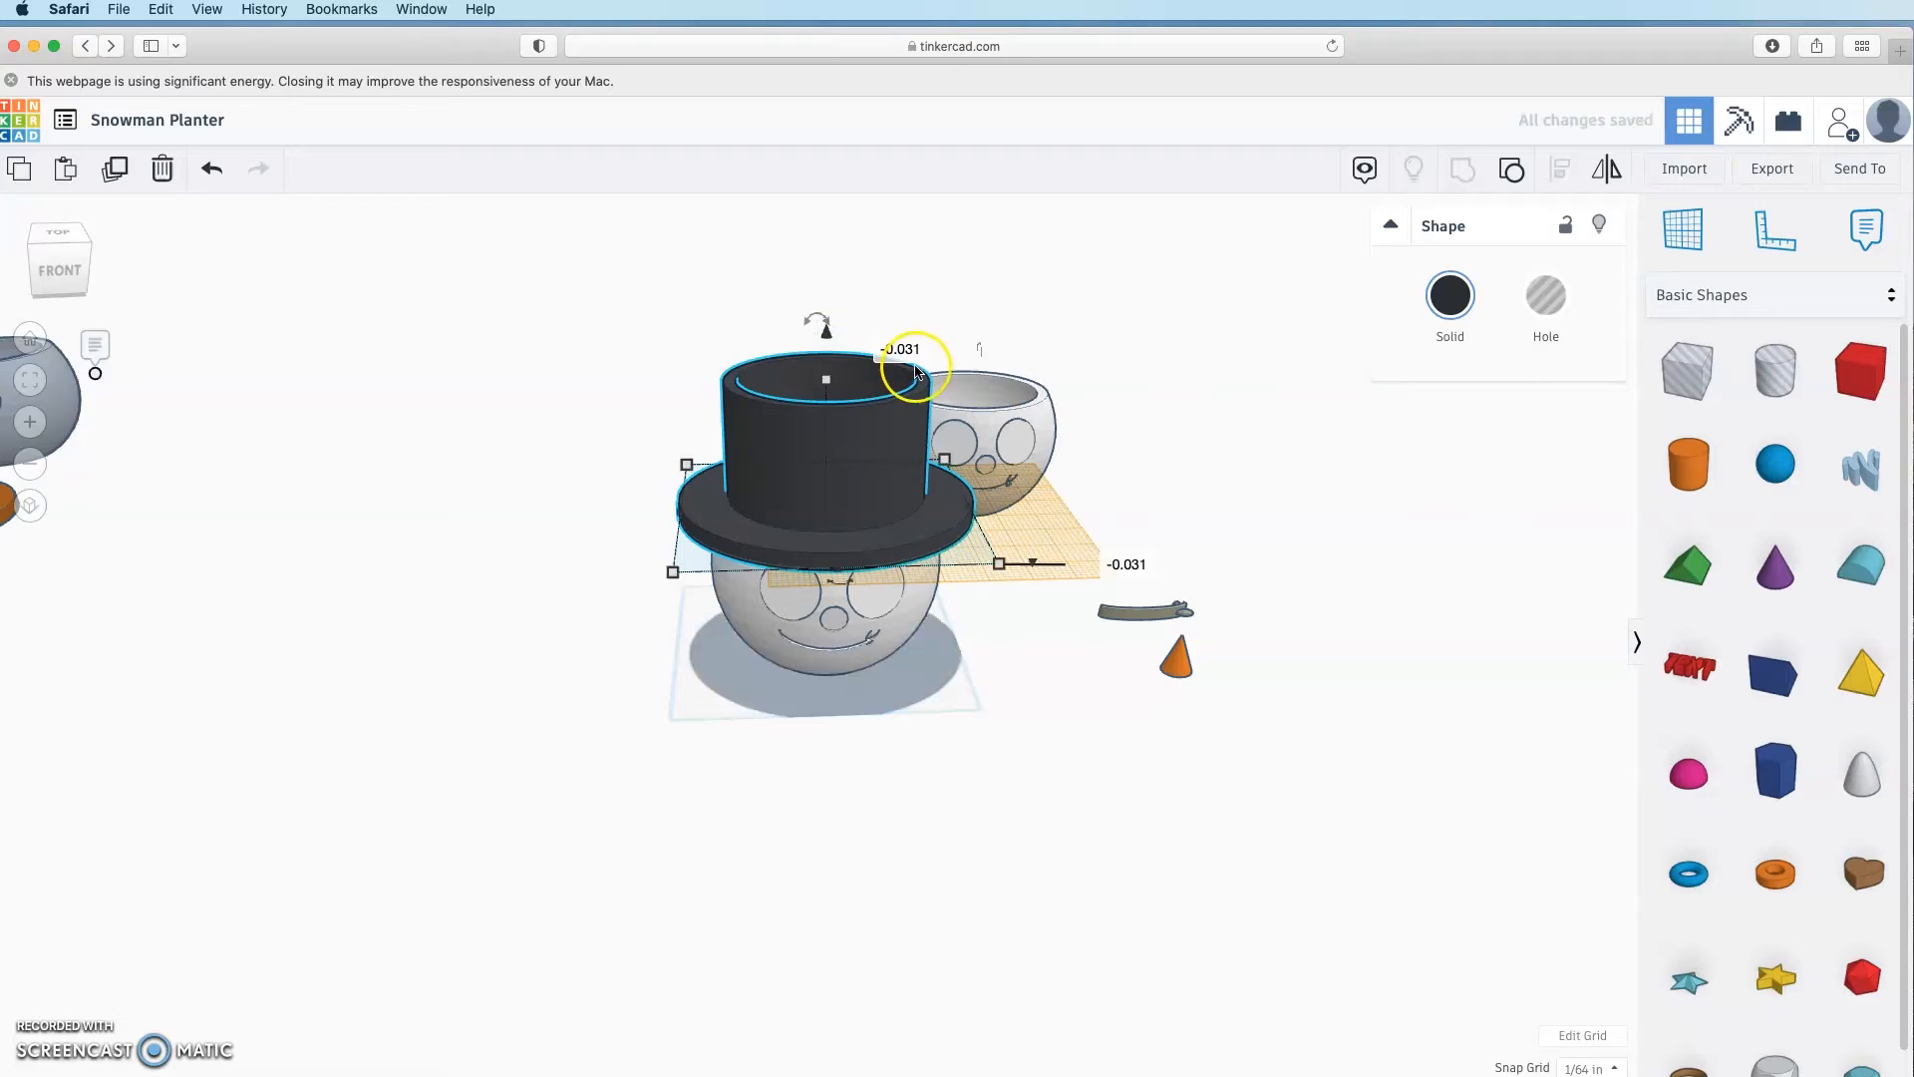
Step: Make the pot a hole and group it with the hat to carve the hat's underside
right_click_drag(953, 825, 924, 879)
right_click_drag(924, 879, 877, 588)
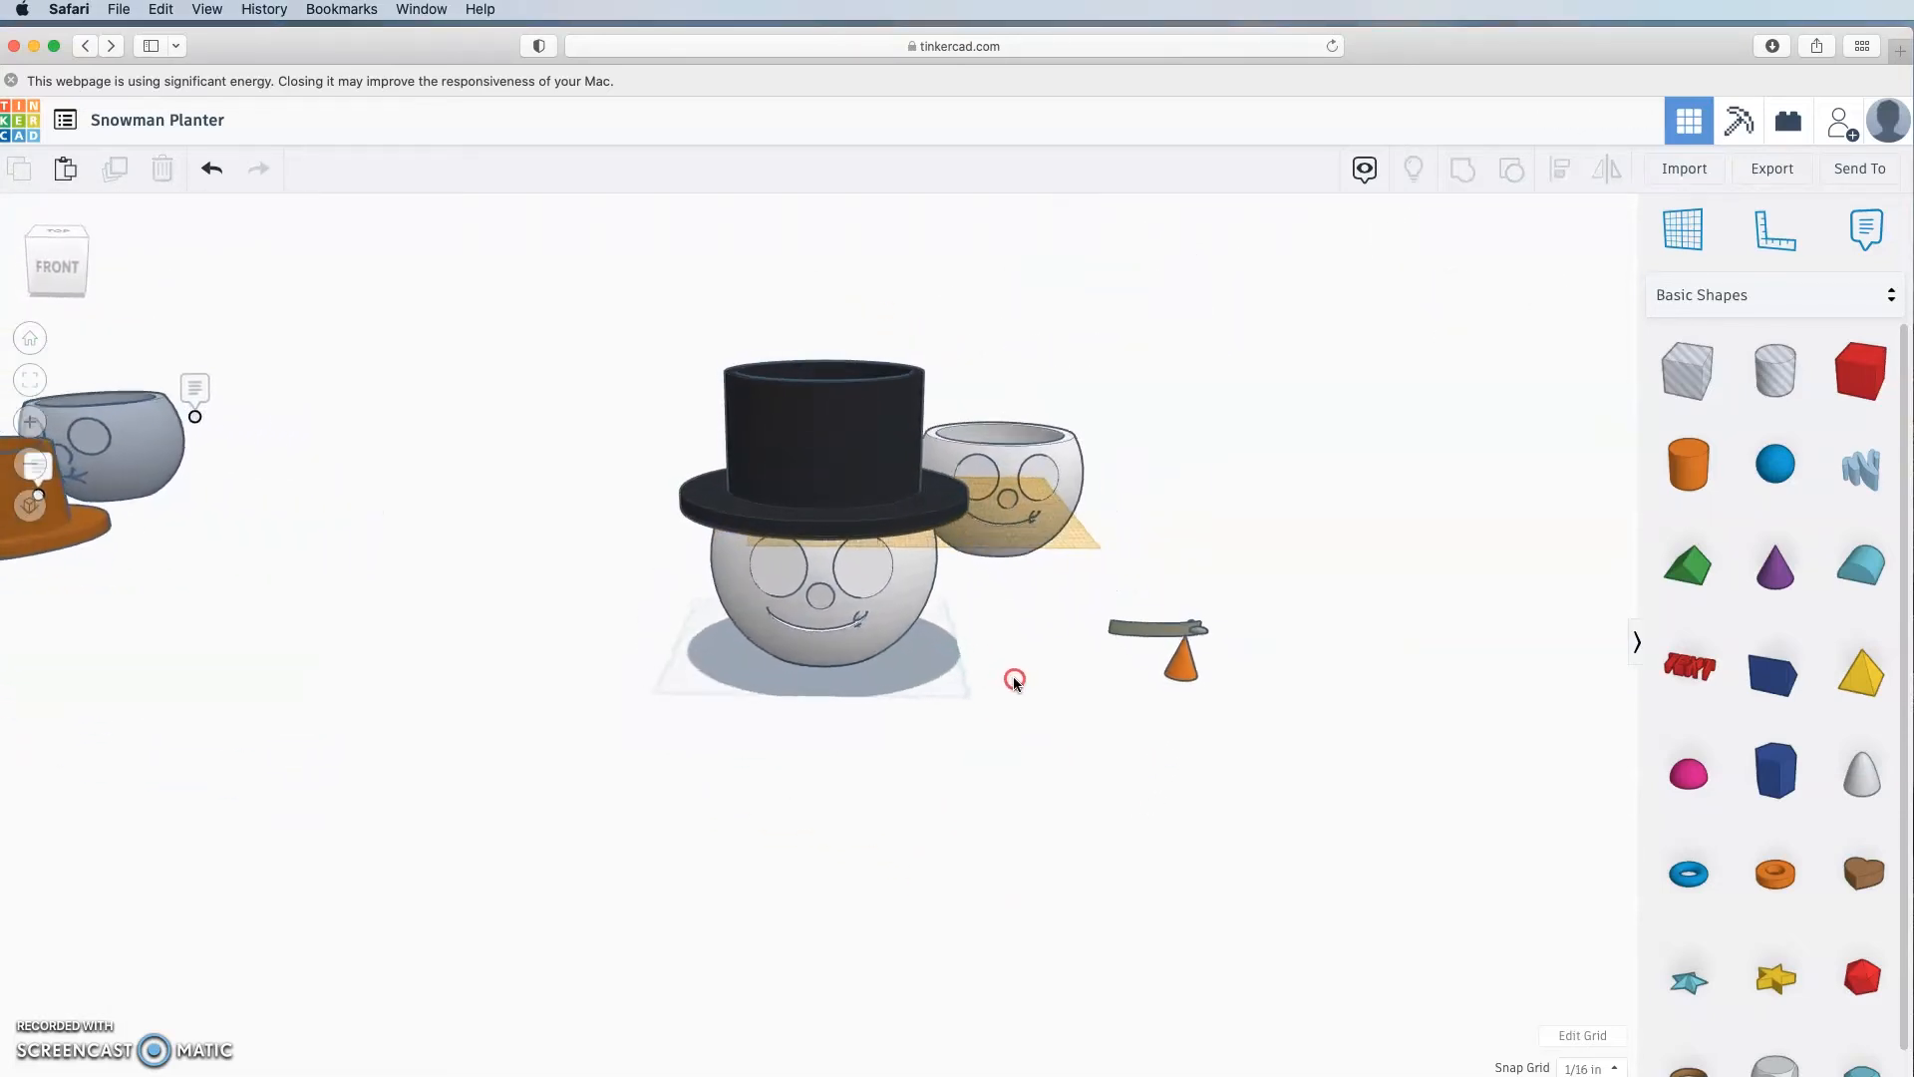
left_click(847, 663)
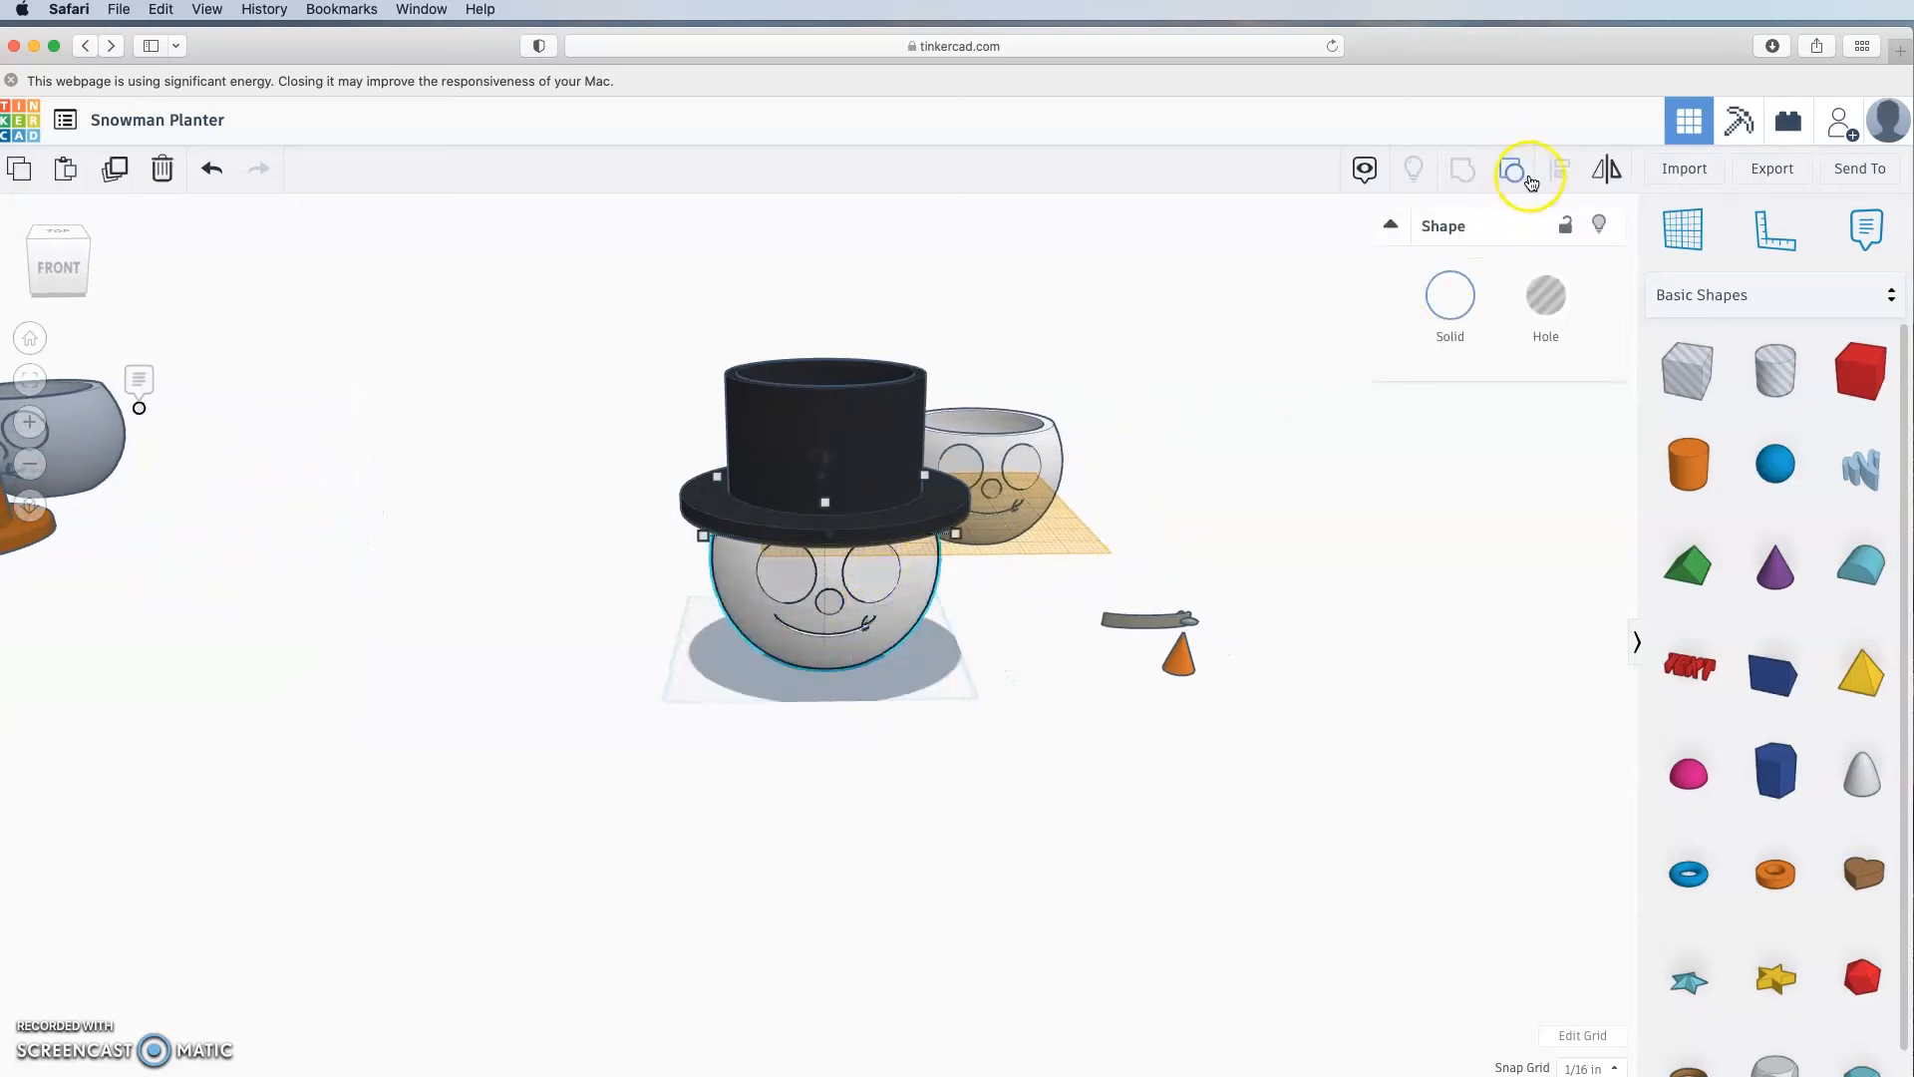
left_click(1545, 295)
left_click(936, 424, "shift")
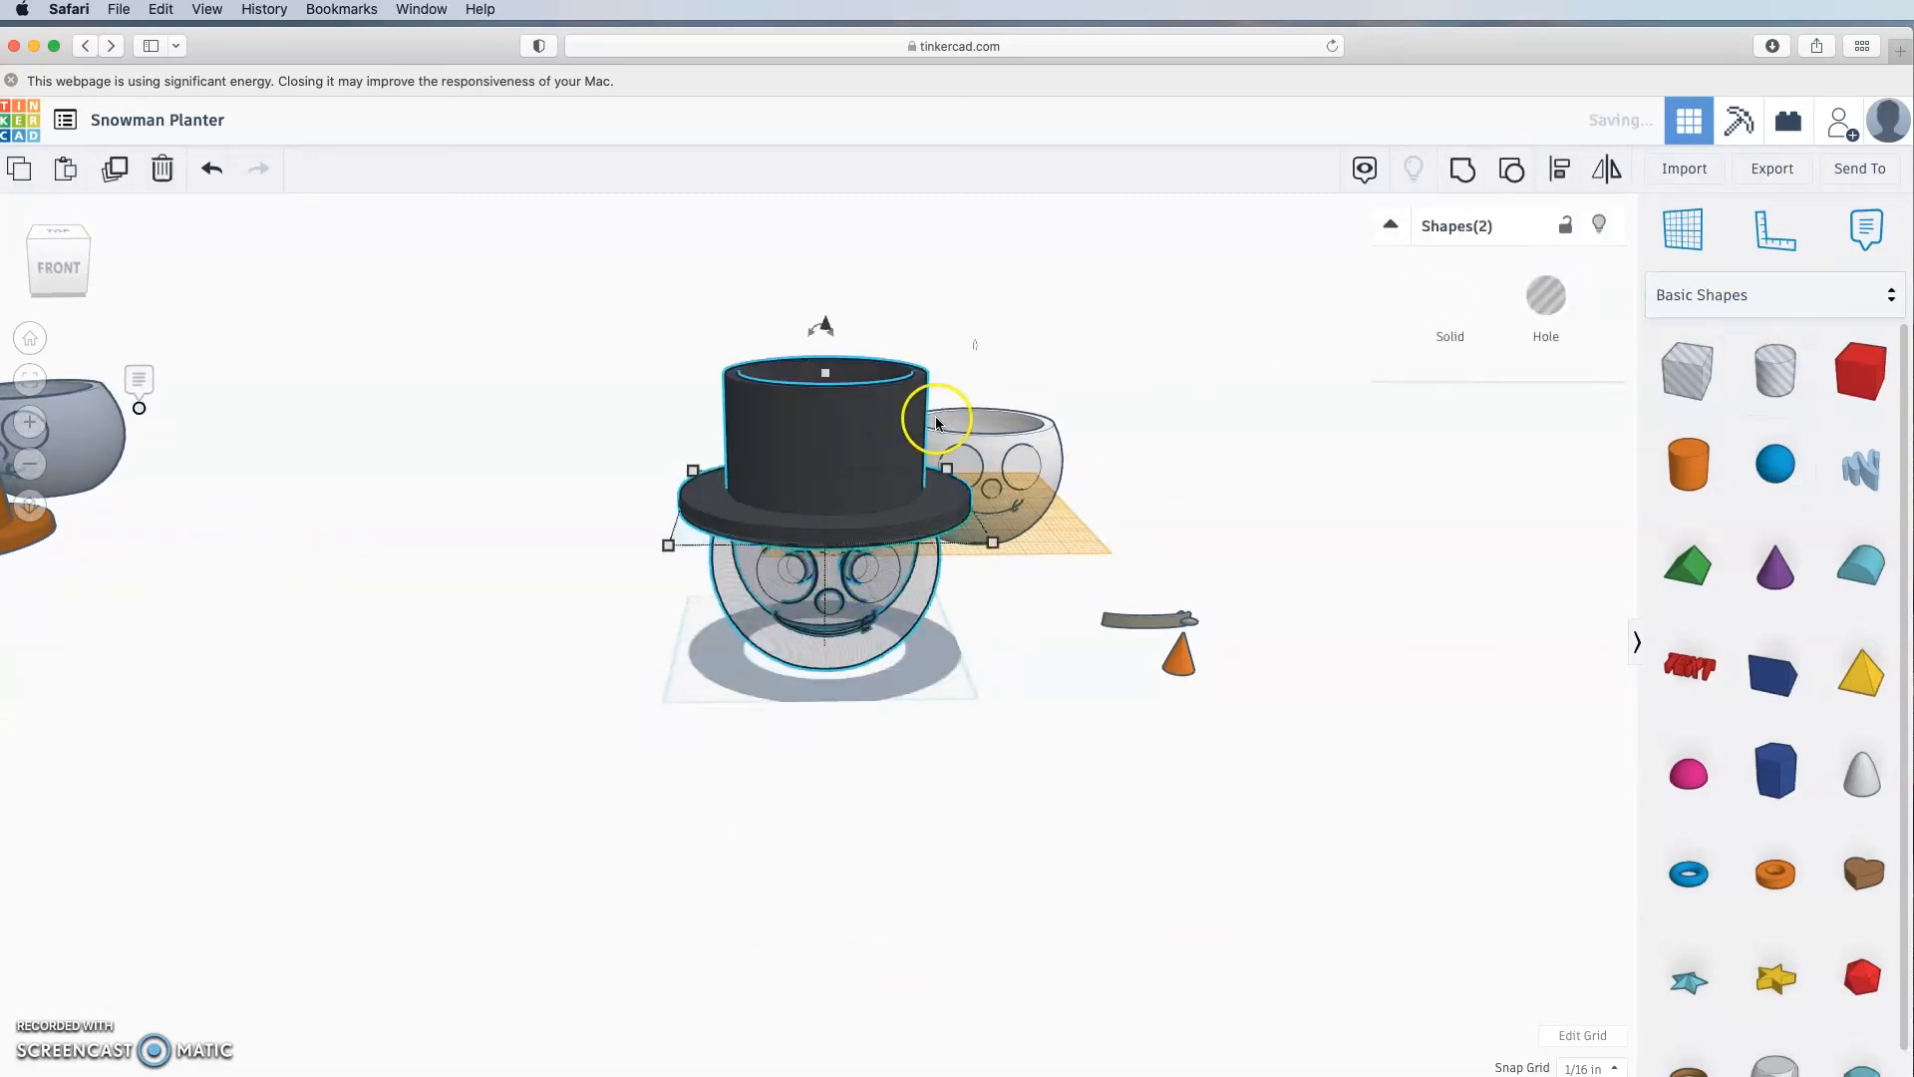
left_click(1474, 176)
left_click(1026, 949)
Step: Return the workplane to the base grid and begin turning the hollowed hat over
right_click_drag(1026, 949, 925, 691)
key("w")
left_click(872, 669)
left_click(863, 494)
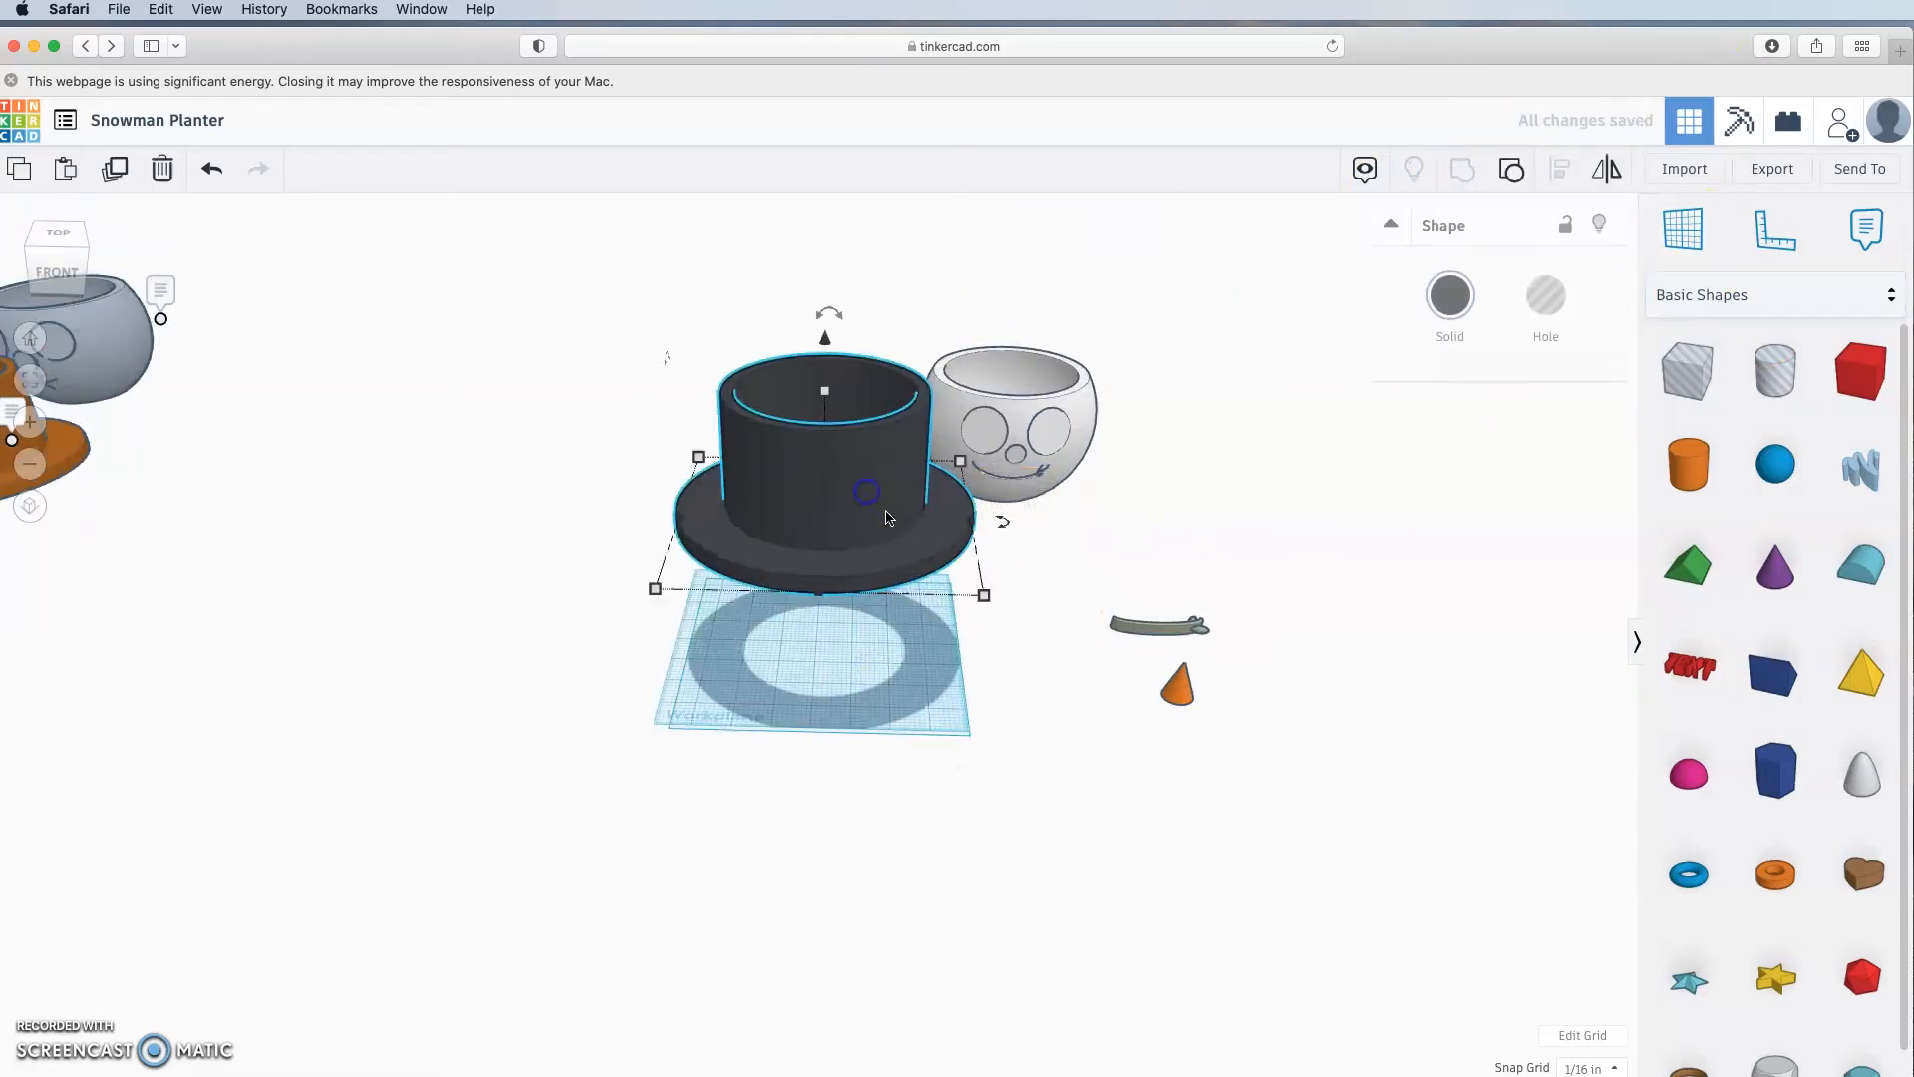
right_click_drag(862, 494, 857, 498)
left_click_drag(834, 363, 826, 702)
Step: Rotate the hollowed hat 180° to flip it over
left_click(978, 790)
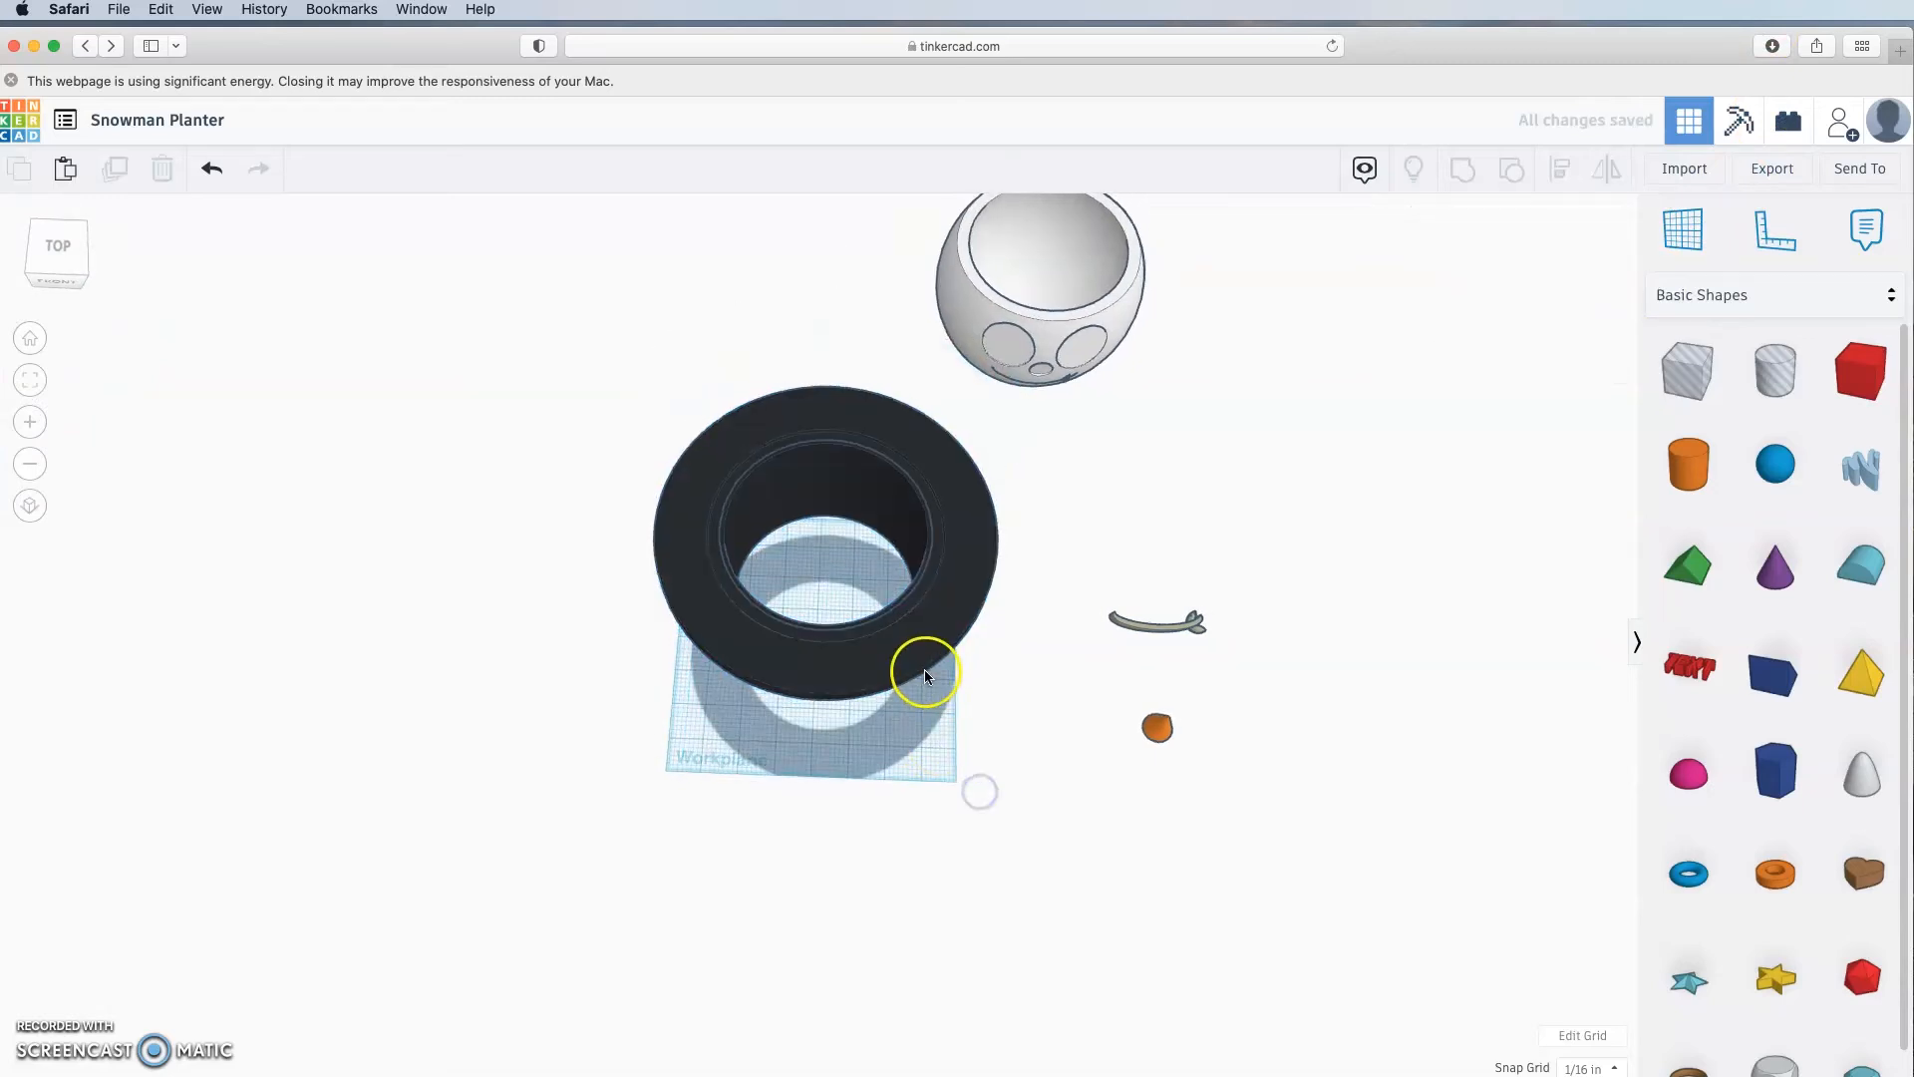
scroll(925, 668, "up", 3)
right_click_drag(957, 684, 700, 680)
scroll(740, 554, "down", 3)
scroll(740, 555, "up", 10)
scroll(740, 554, "down", 5)
right_click_drag(740, 554, 878, 531)
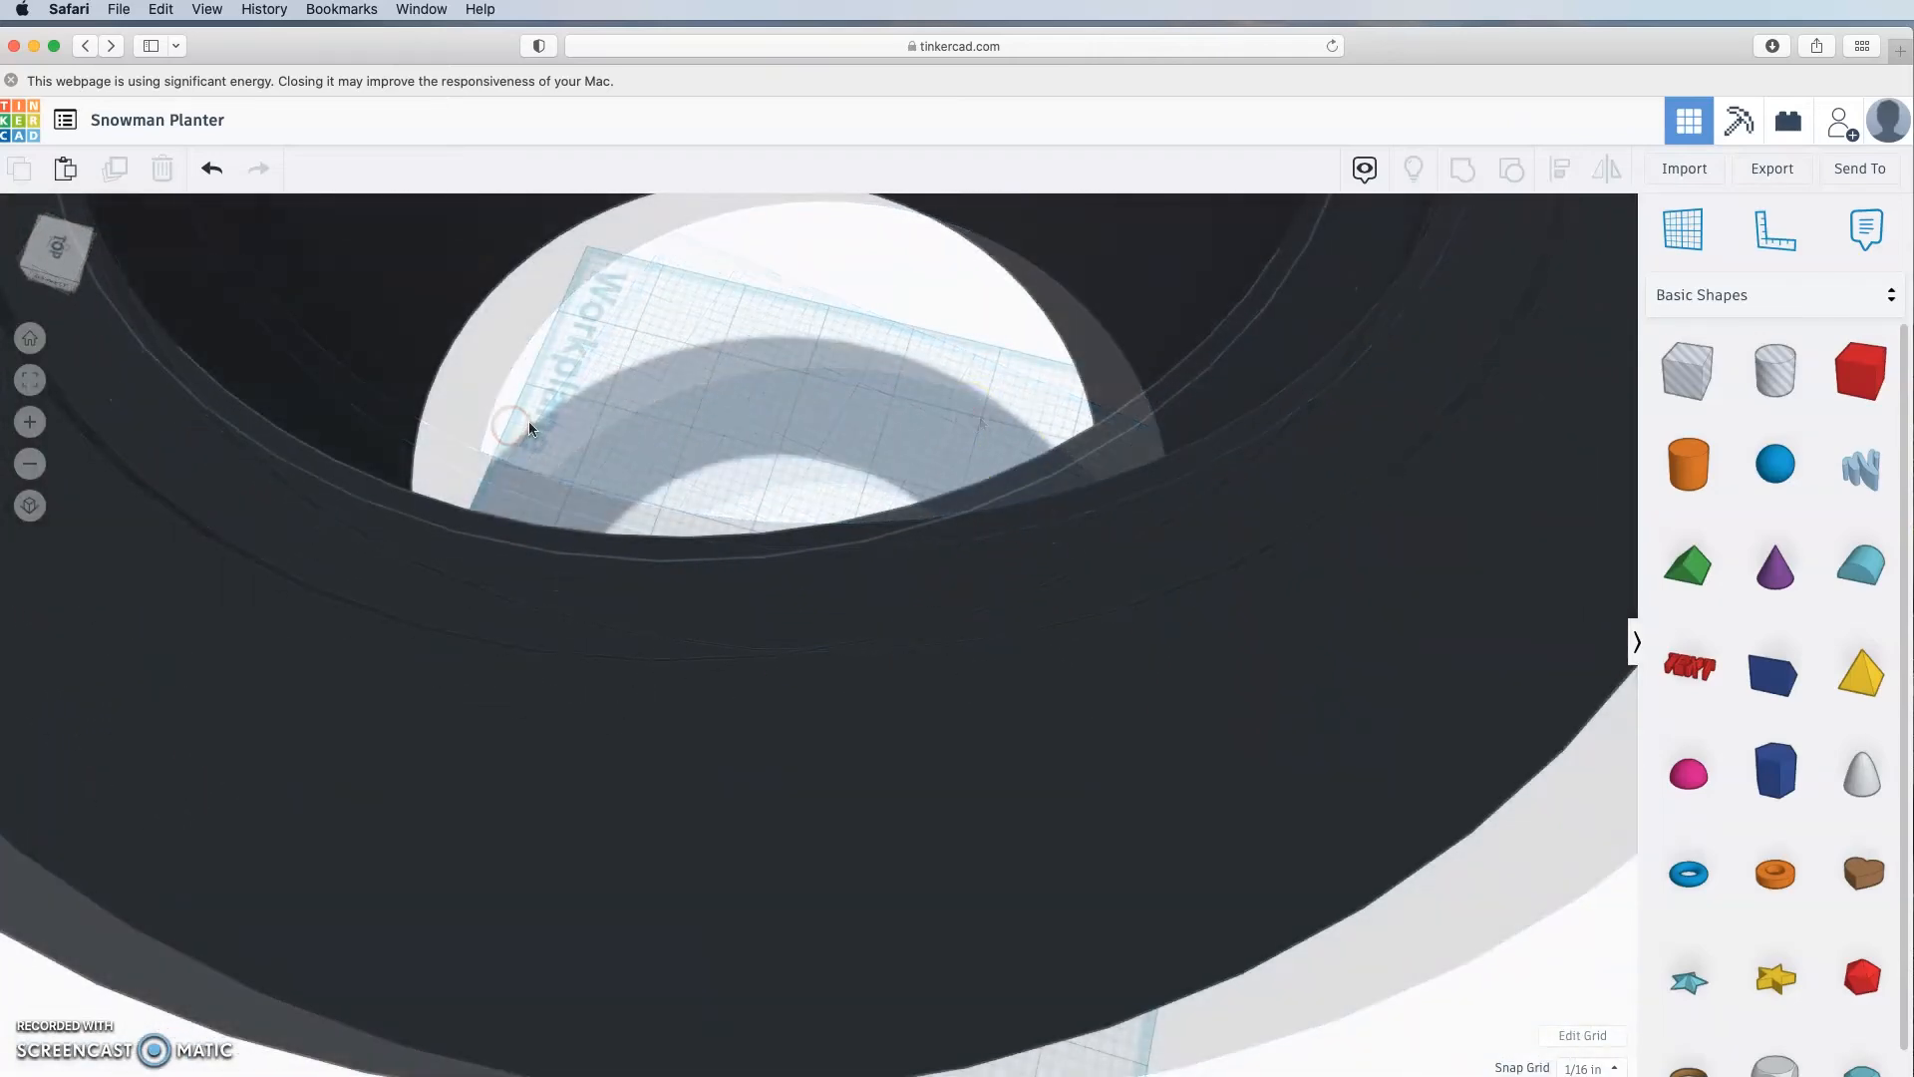
scroll(530, 424, "down", 10)
scroll(535, 429, "up", 5)
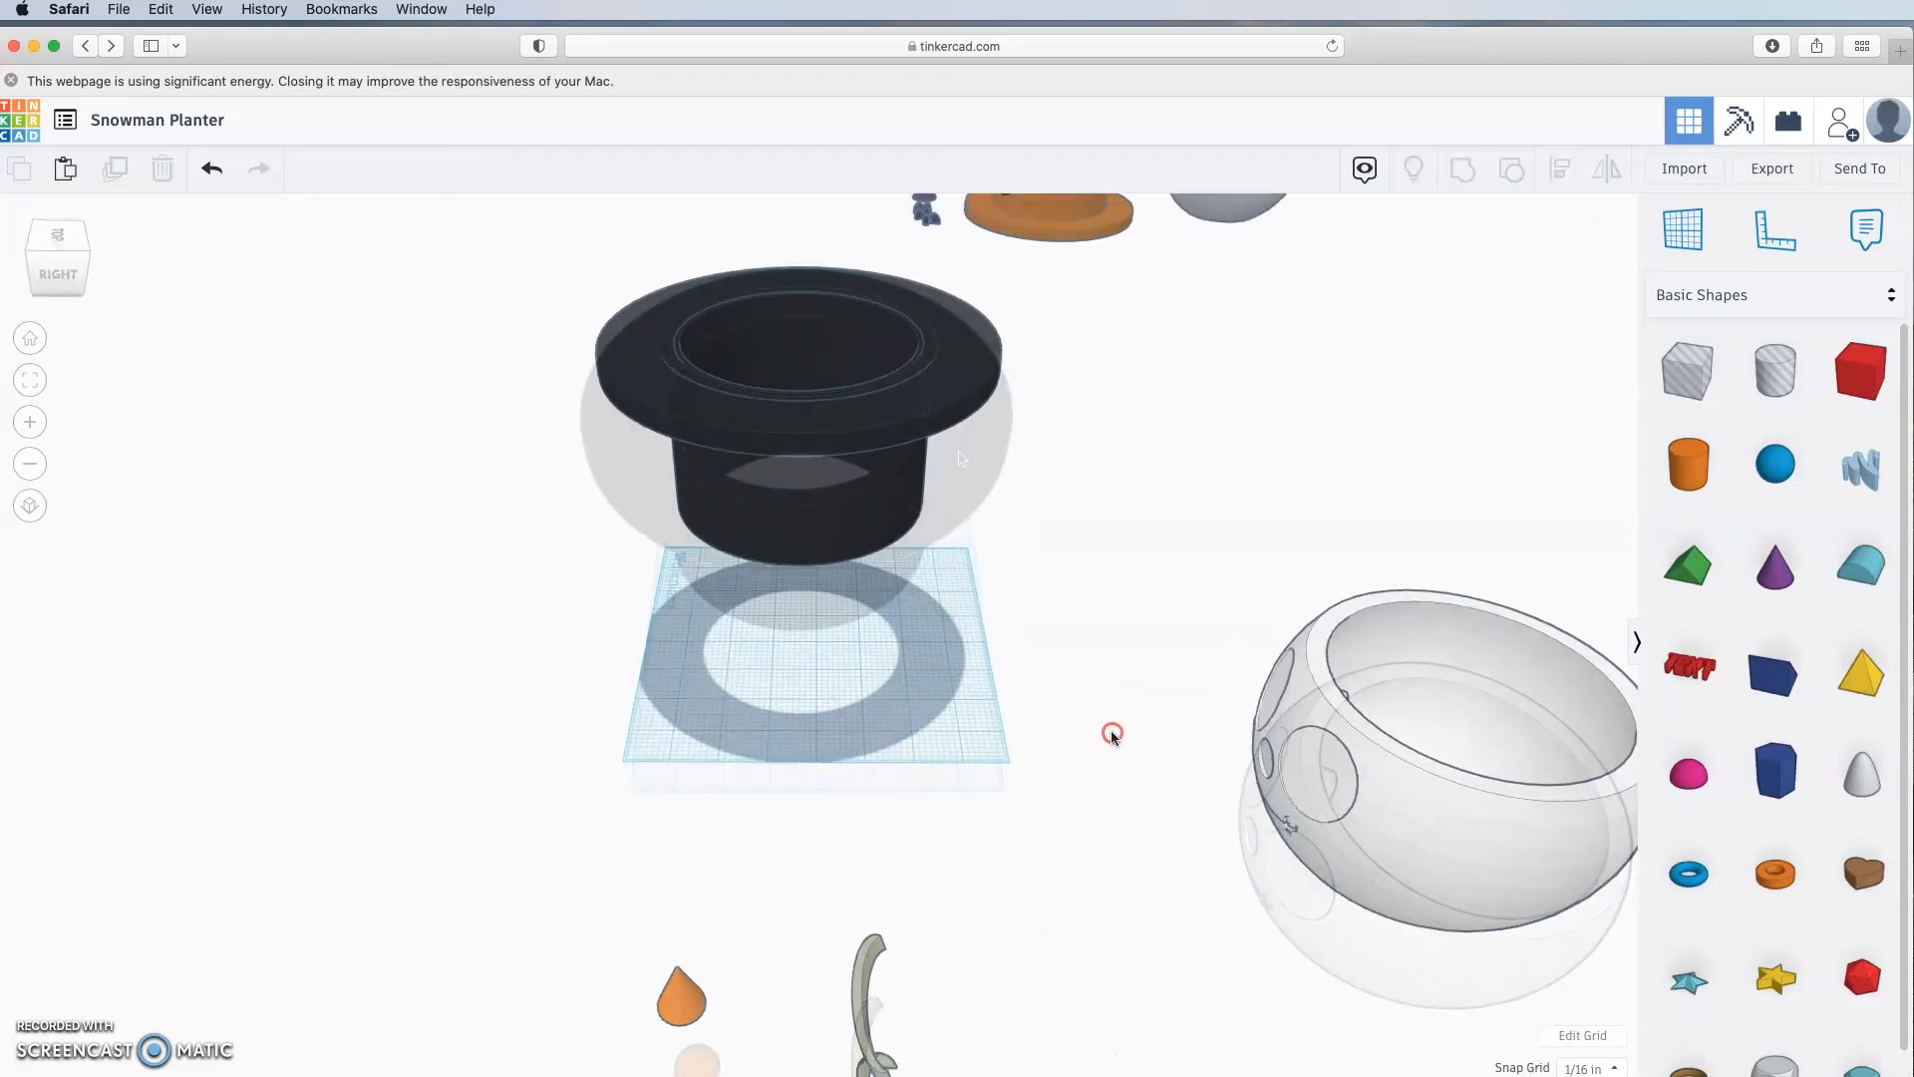
left_click(798, 247)
left_click_drag(798, 247, 805, 756)
Step: Drop the flipped hat onto the workplane, then move it left out of the way
left_click(1123, 730)
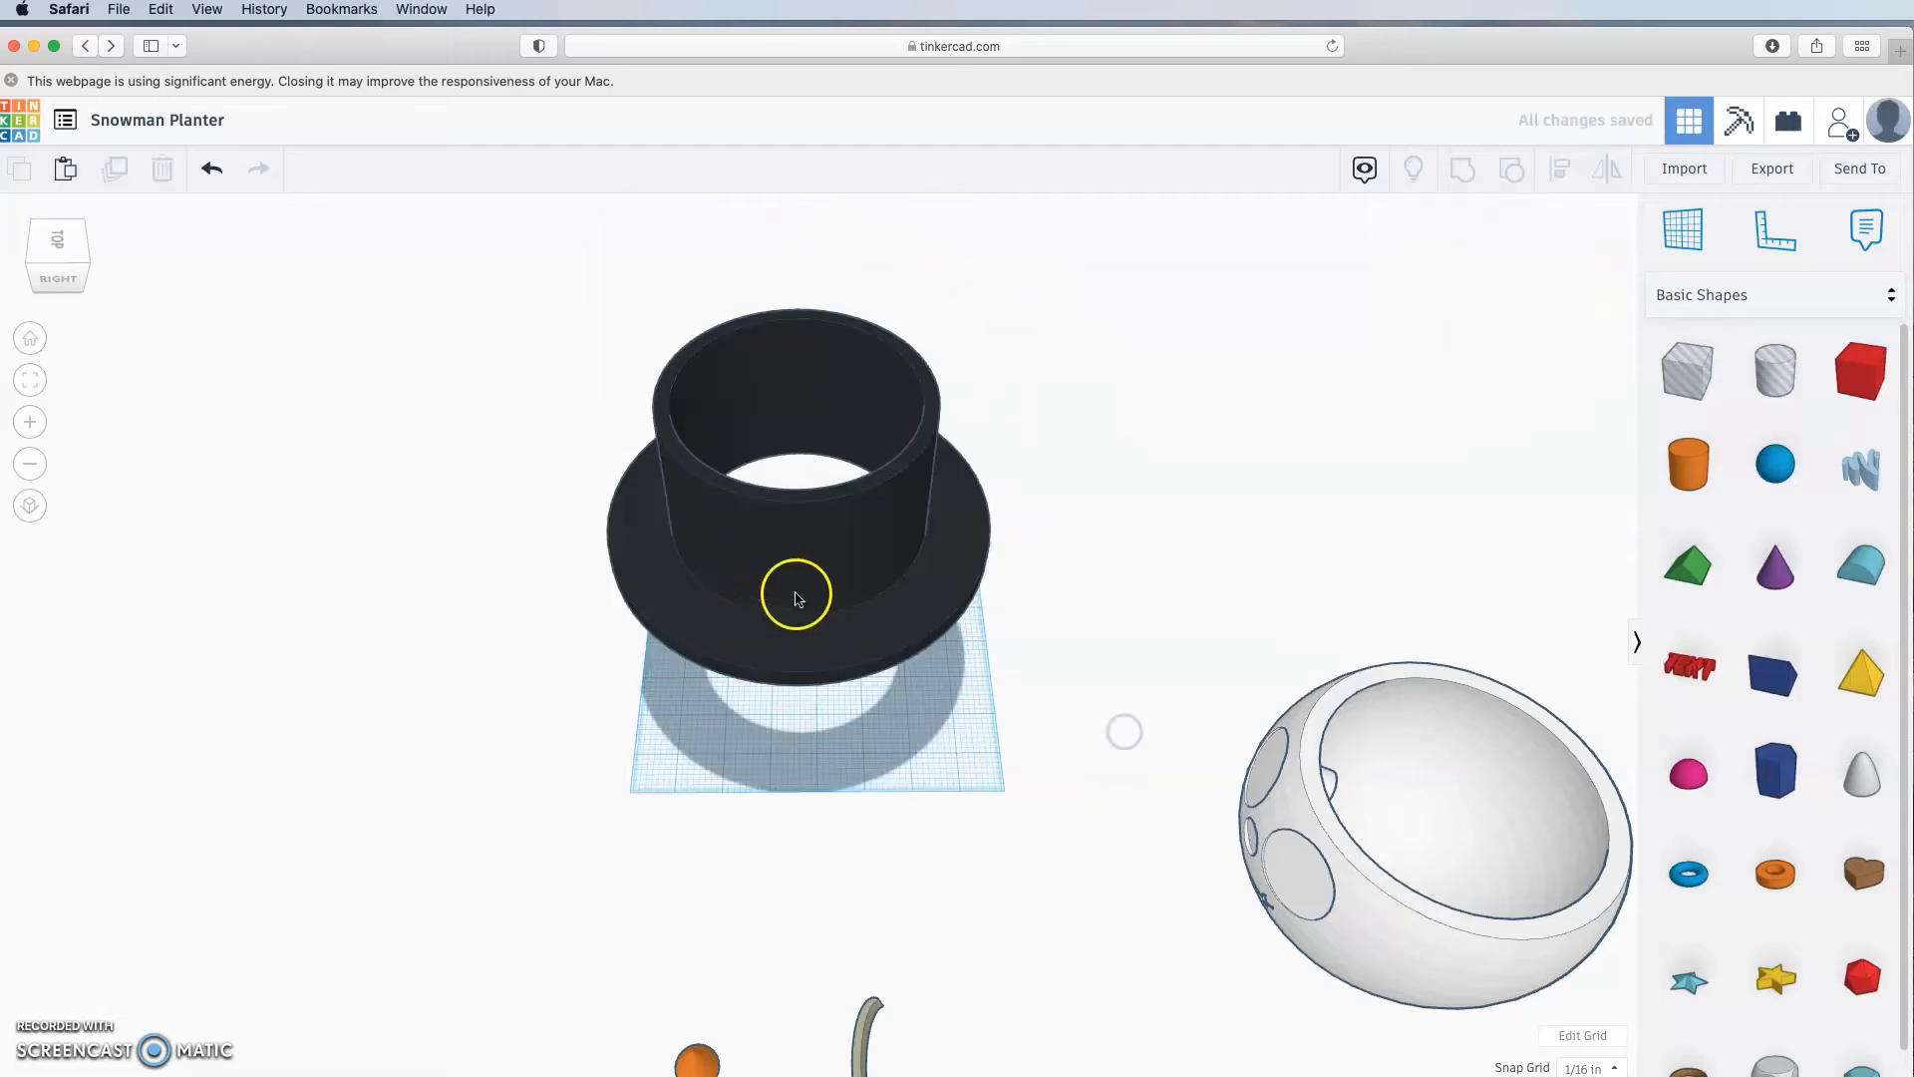
left_click(798, 592)
key("d")
right_click_drag(919, 929, 1426, 860)
left_click(1416, 857)
left_click_drag(767, 580, 583, 476)
Step: Move the snowman pot, arm piece and orange cone onto the workplane
left_click_drag(994, 334, 965, 498)
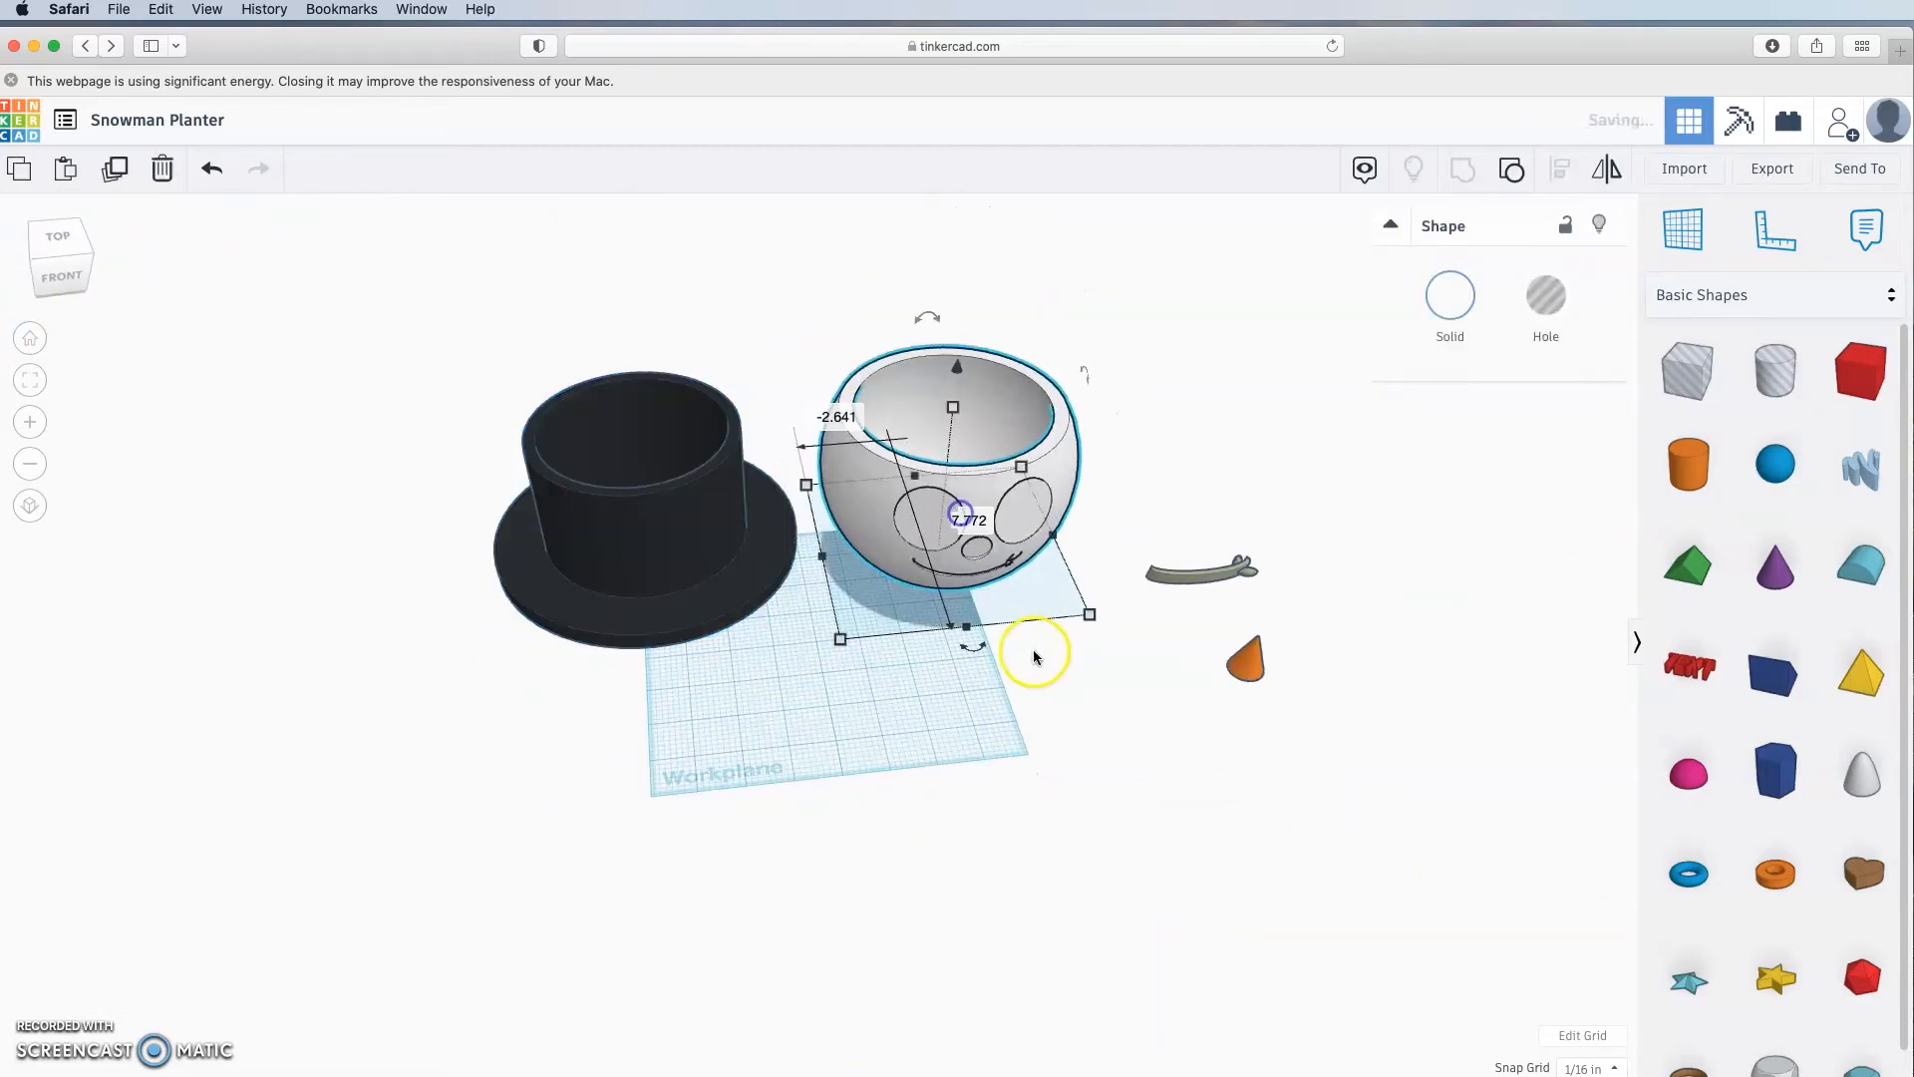
left_click(1107, 701)
left_click_drag(1198, 576, 1005, 650)
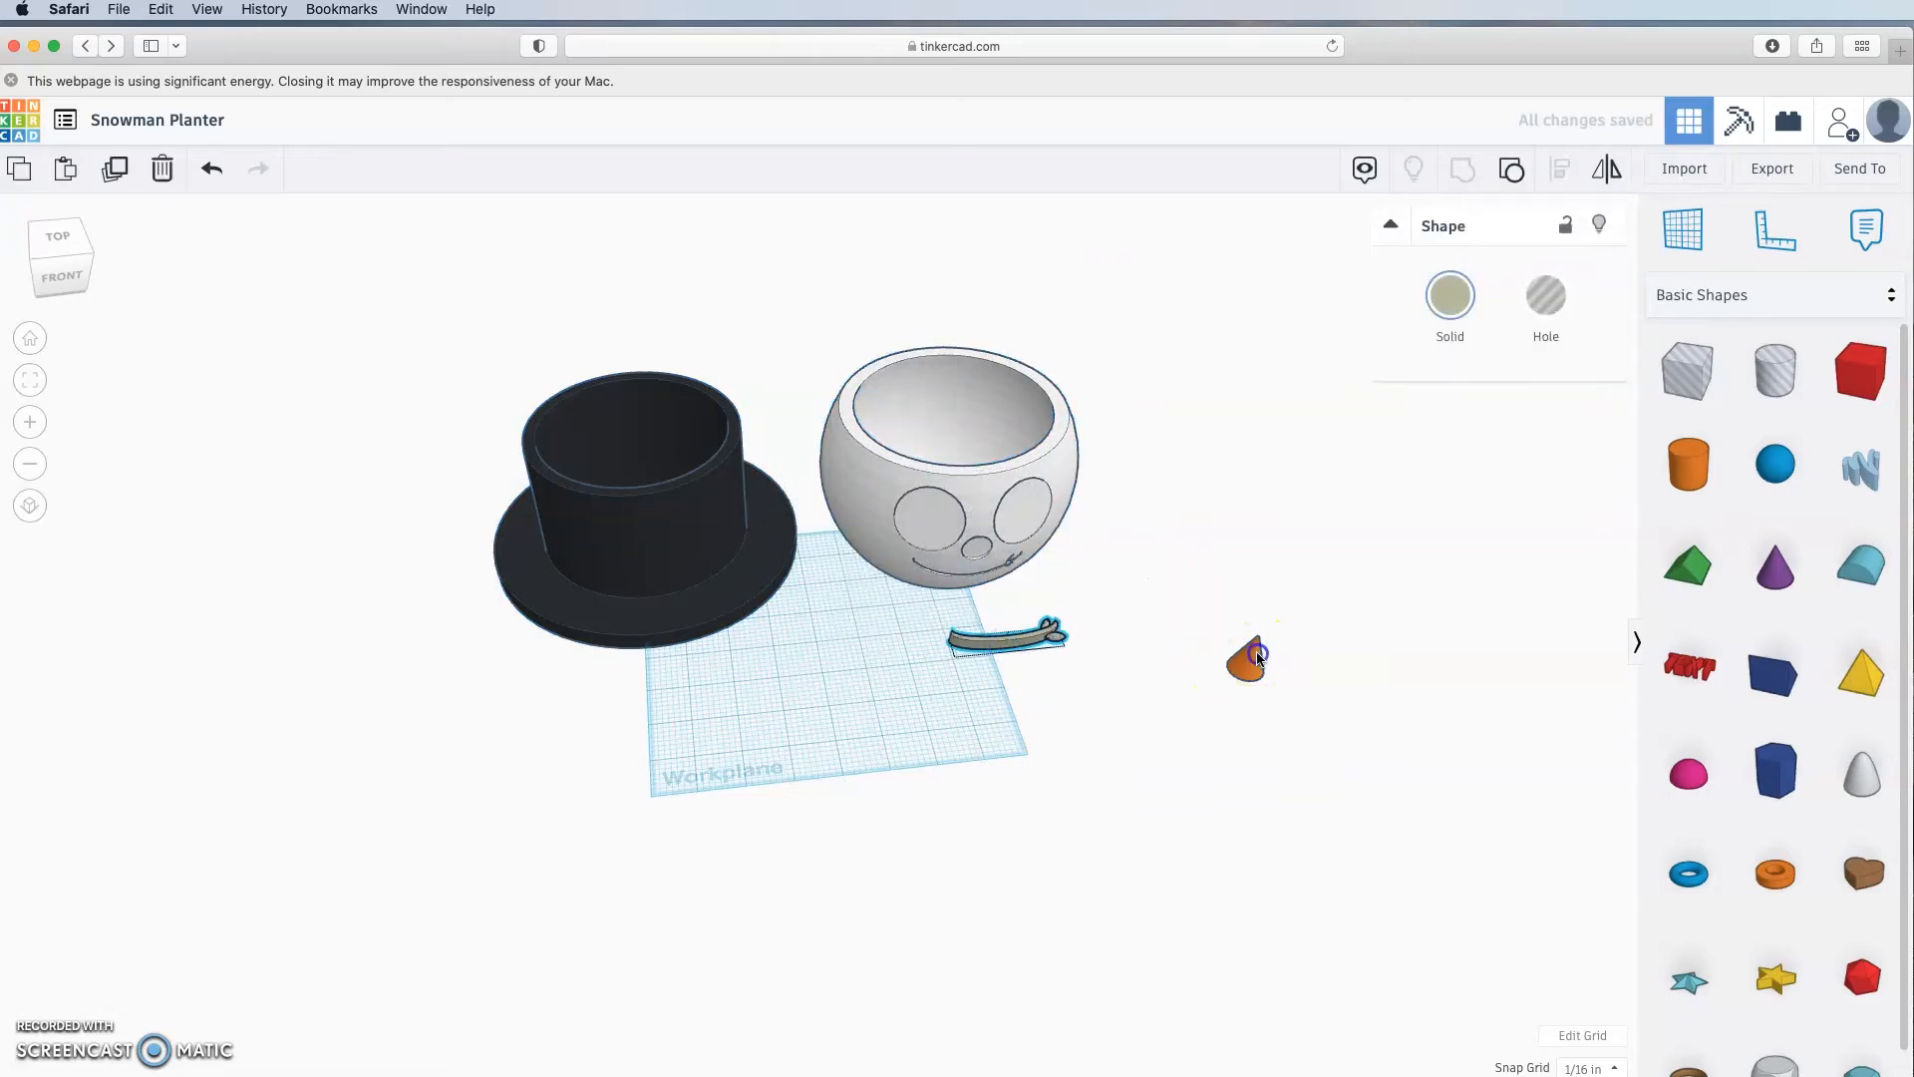
left_click_drag(1247, 660, 1027, 710)
left_click(1089, 843)
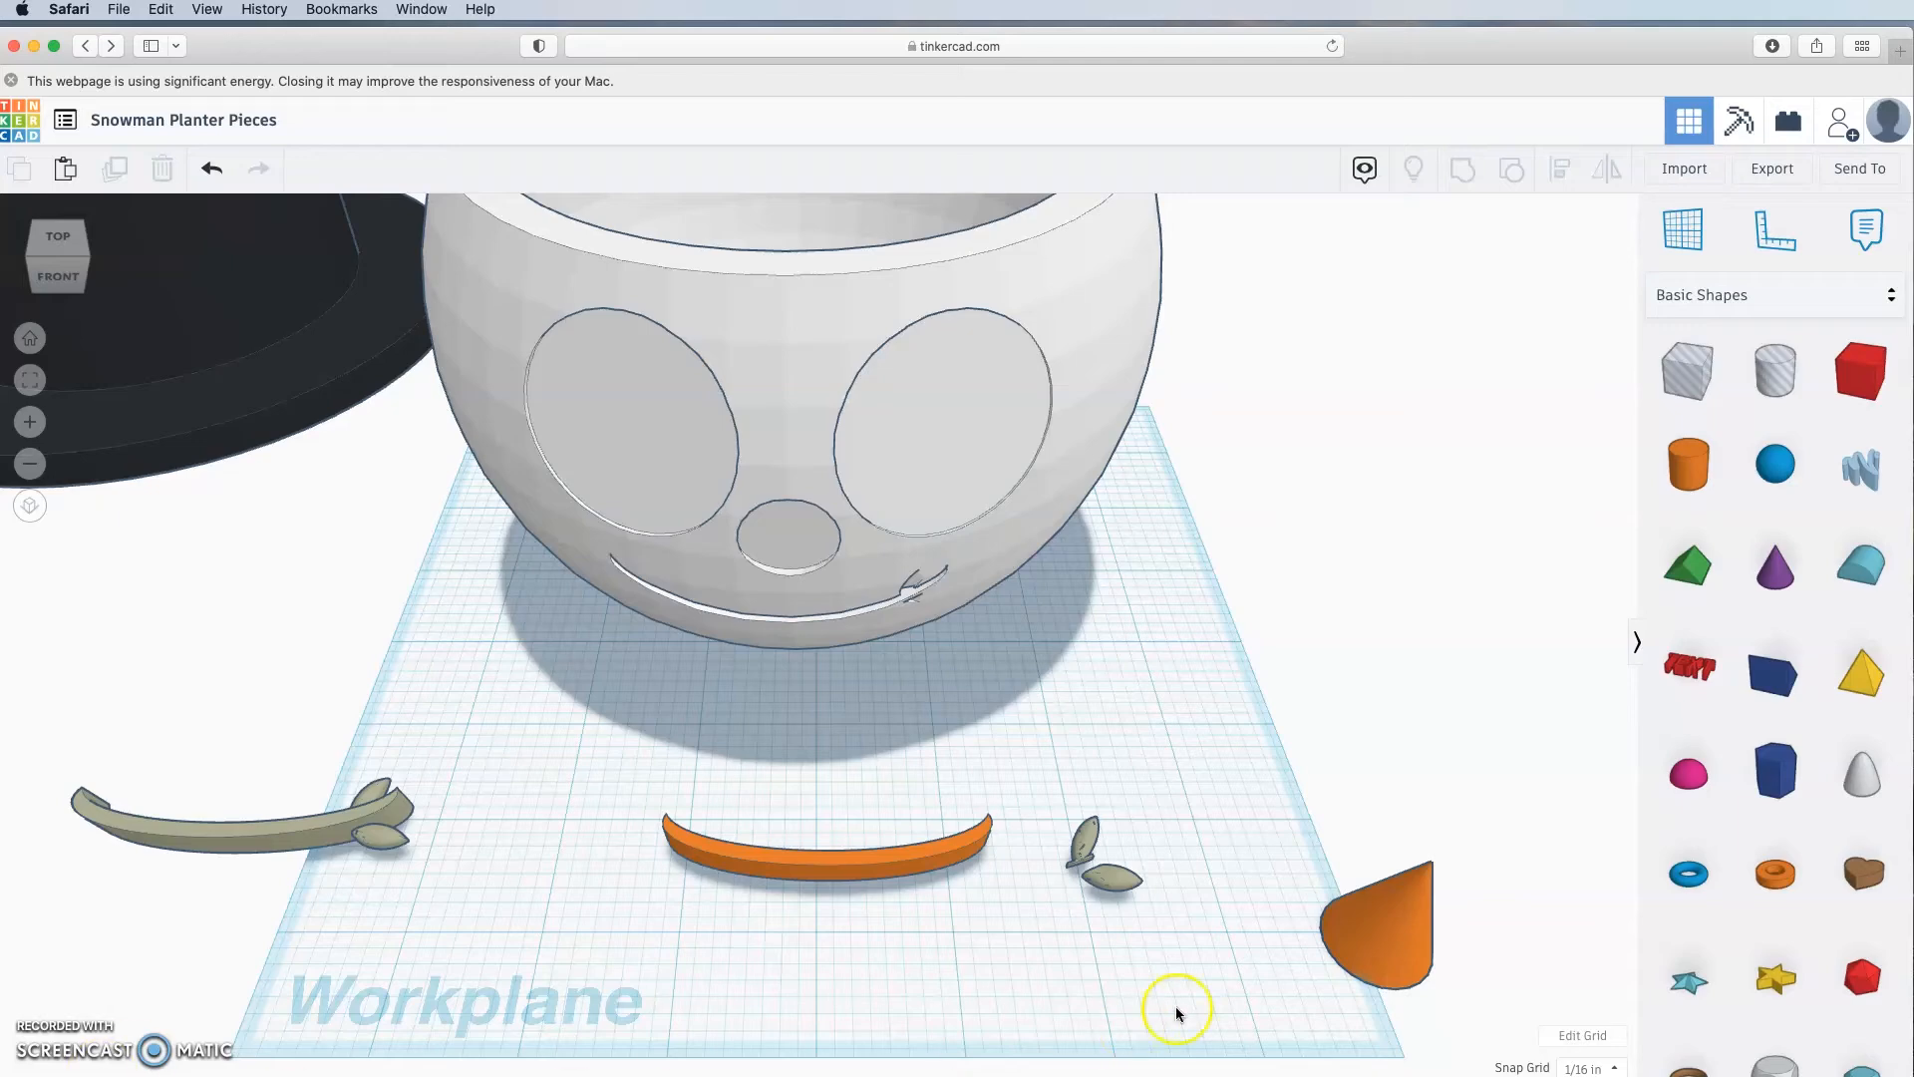
Step: Add a hole cylinder in front of the pot with a 0.2 footprint
right_click_drag(1163, 714, 1074, 640)
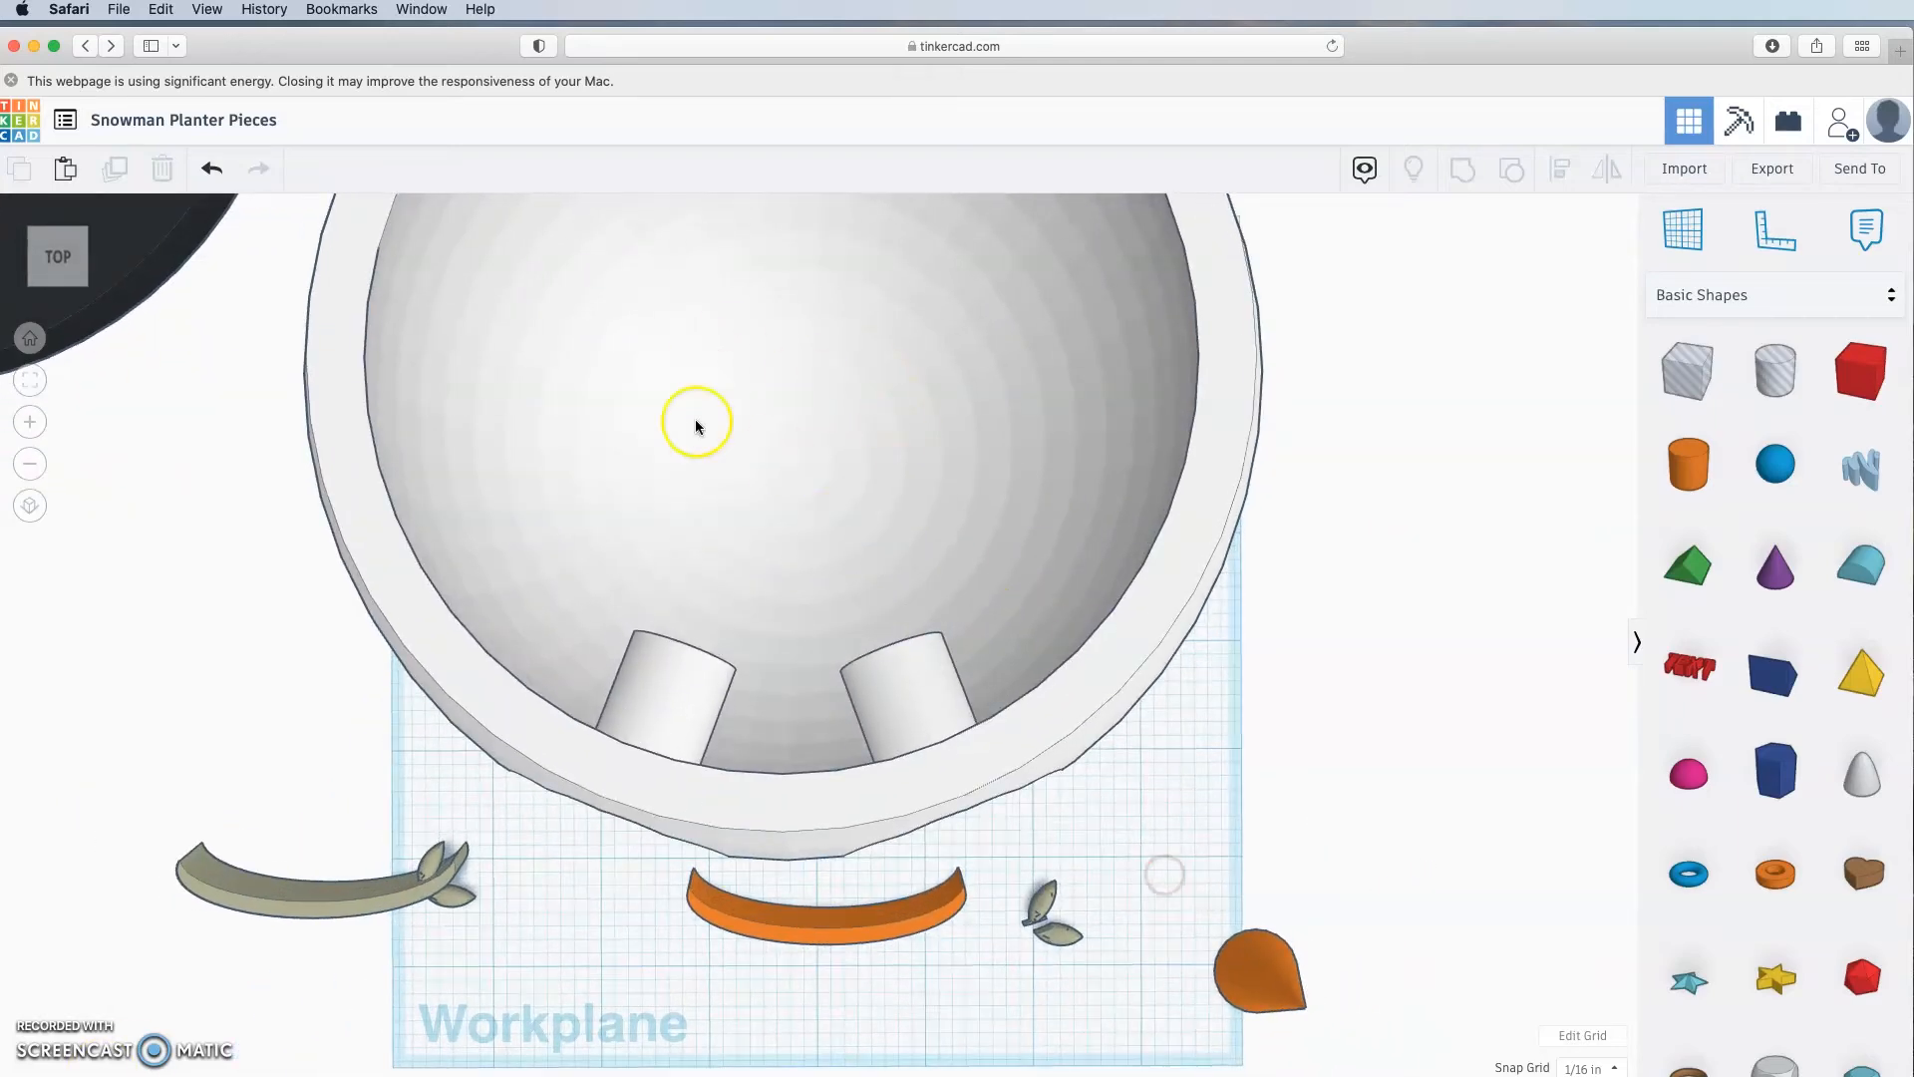
right_click_drag(1222, 770, 1285, 612)
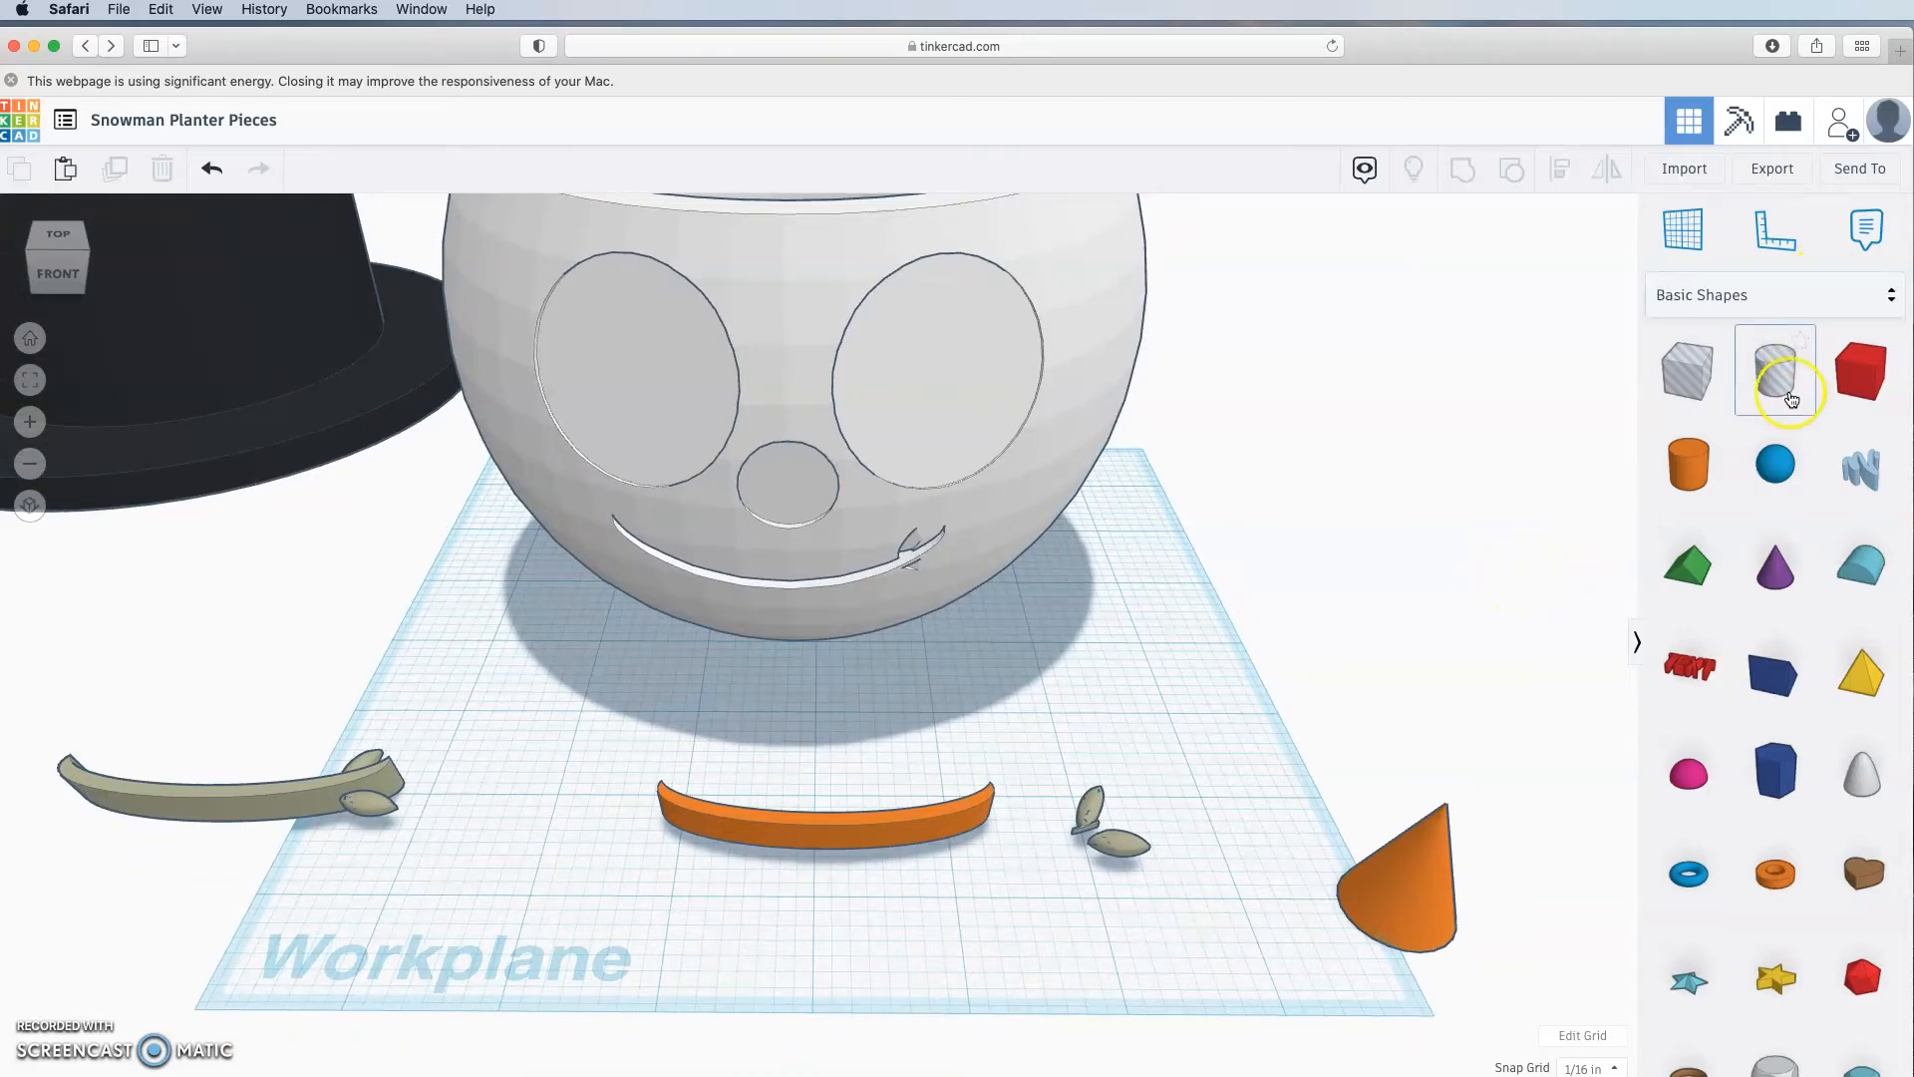
left_click_drag(1774, 374, 770, 750)
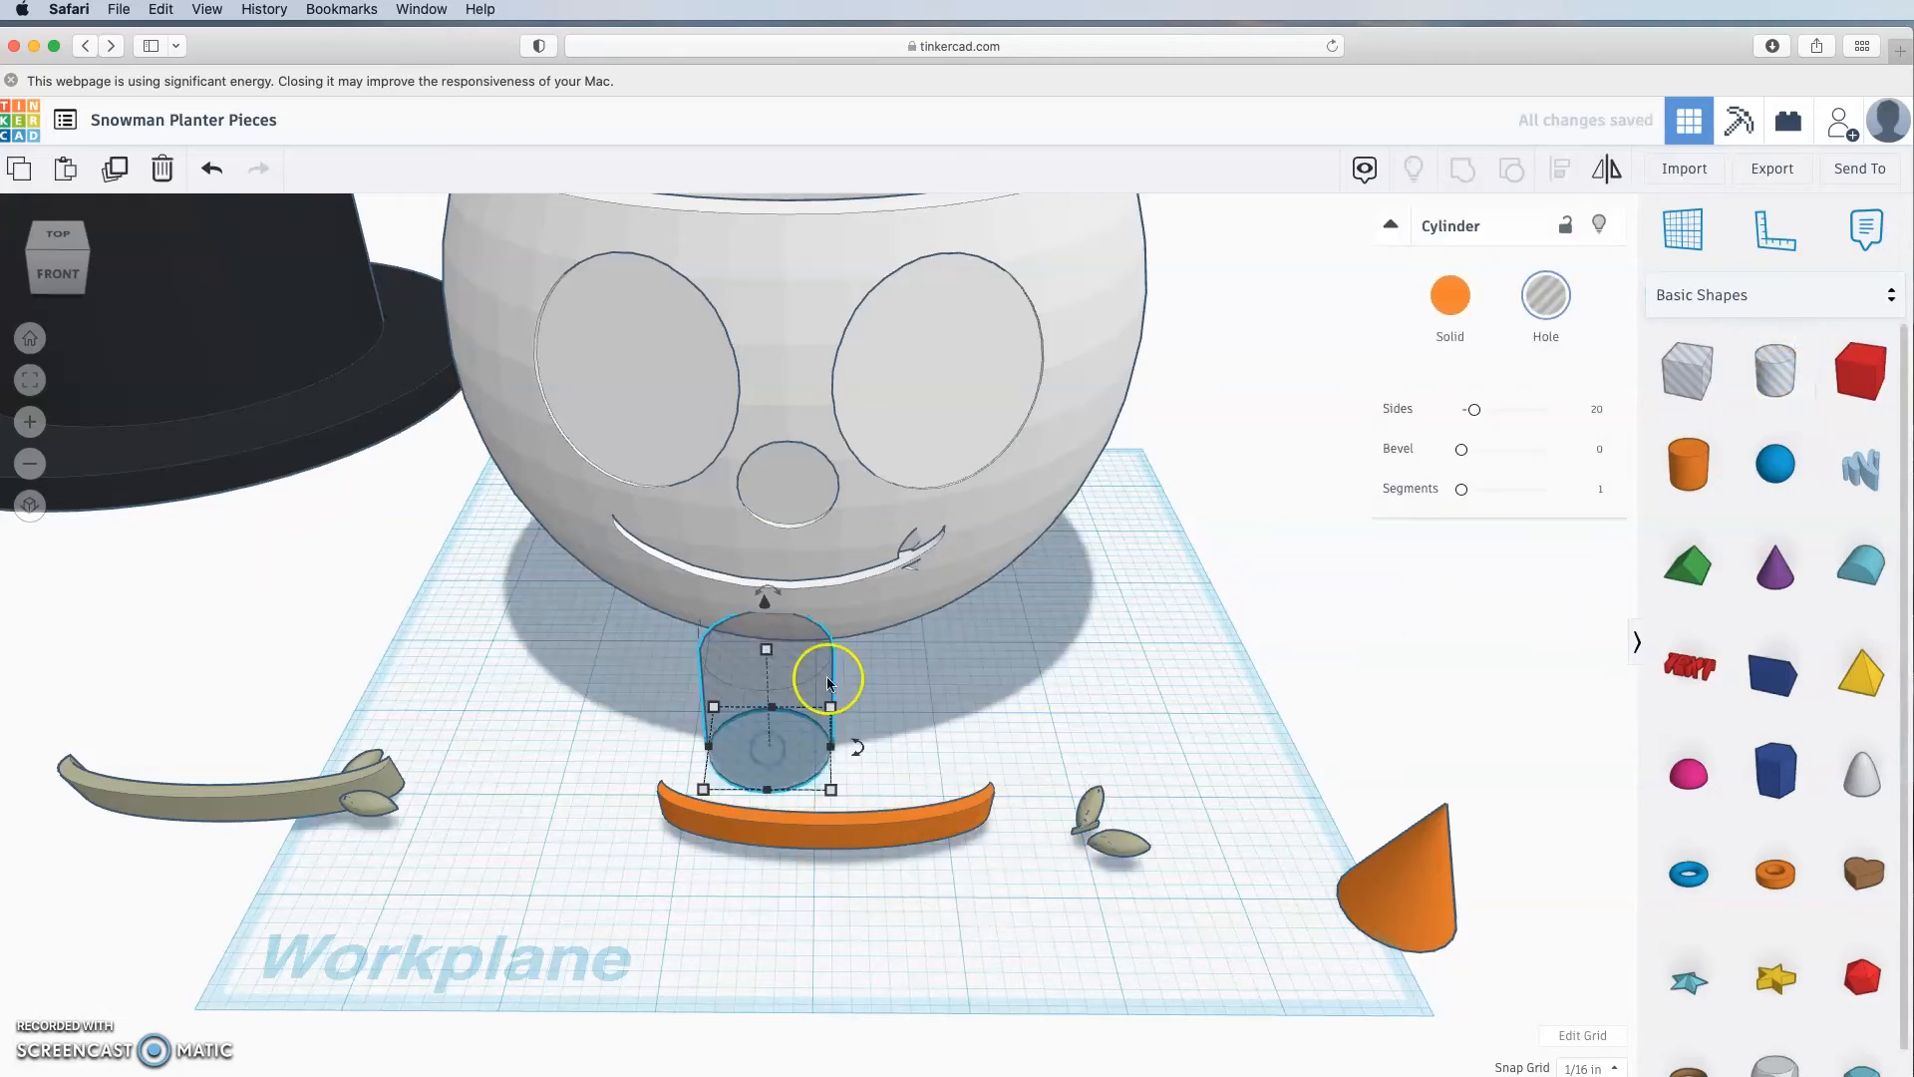
left_click(833, 708)
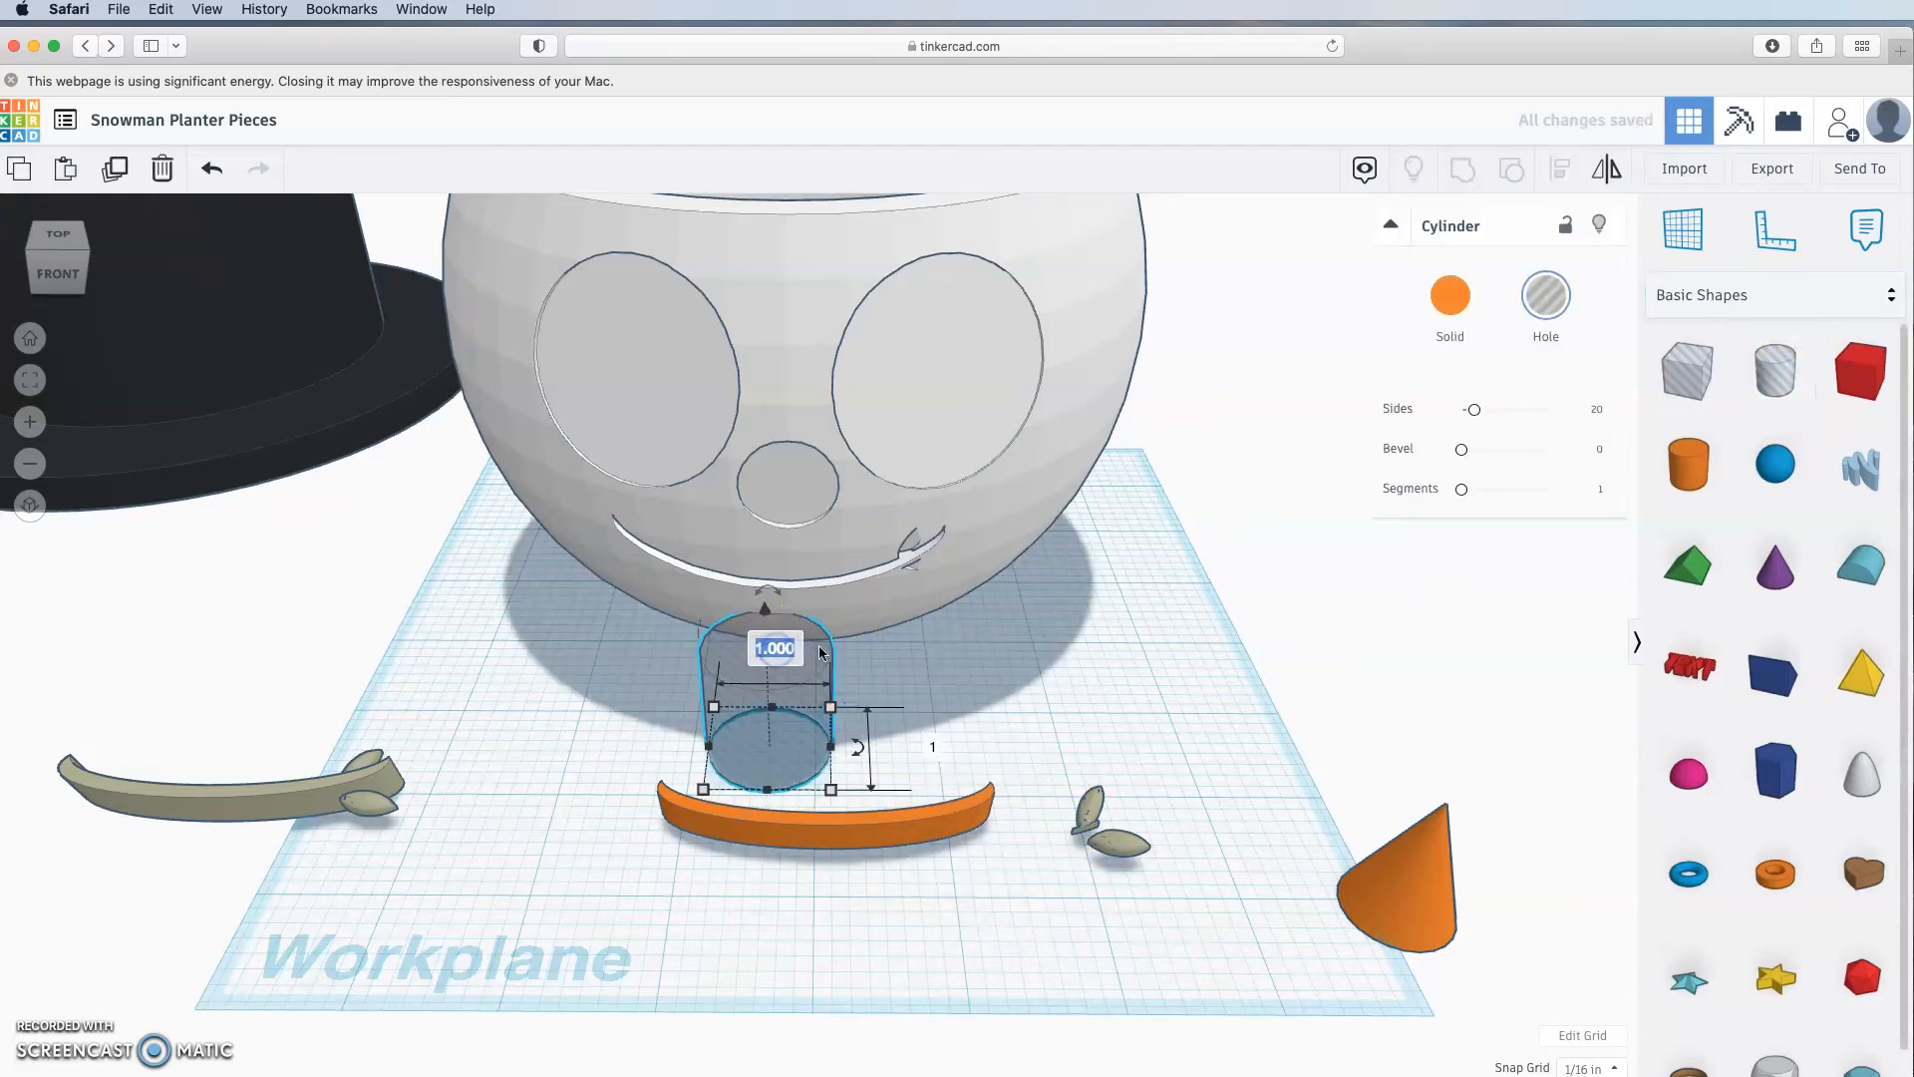
left_click(938, 747)
type("0.2")
key("Return")
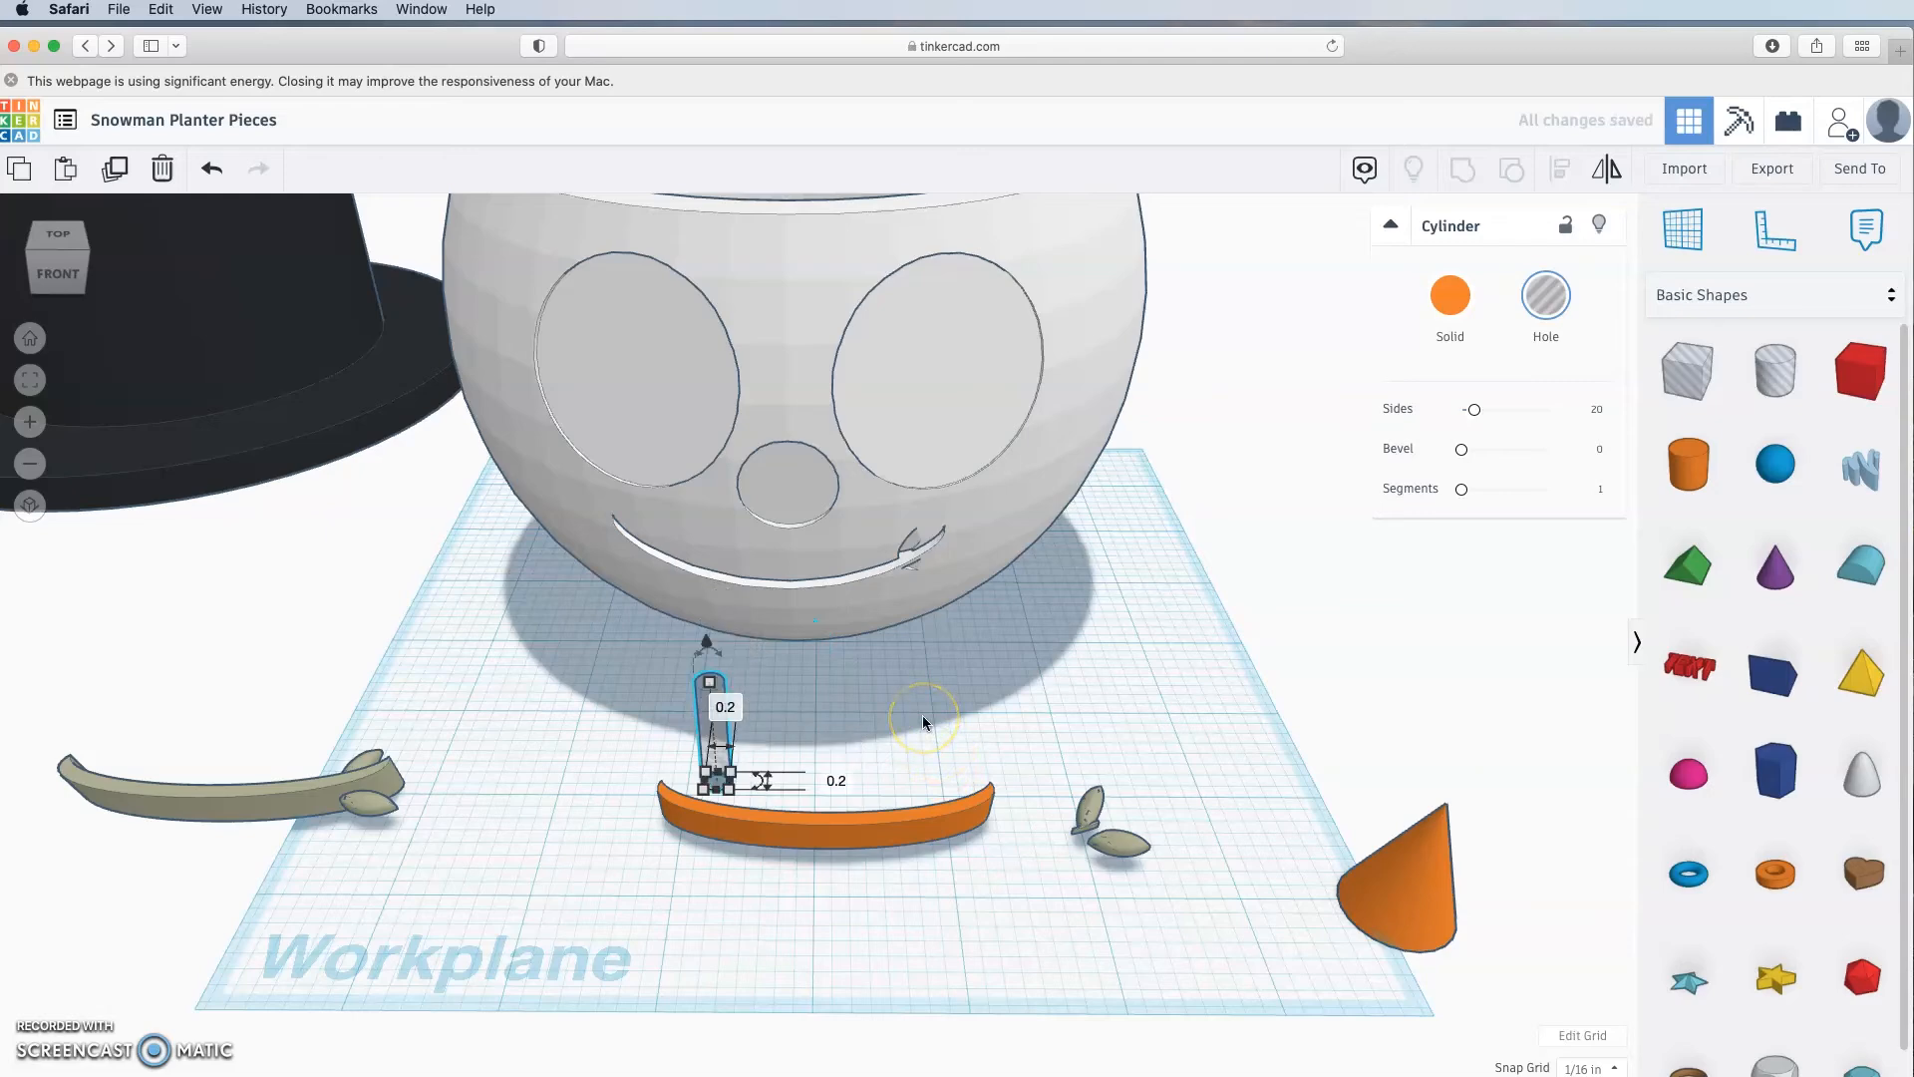
Step: Move the thin cylinder left and forward and make it much taller
right_click_drag(923, 715, 915, 783)
left_click_drag(707, 786, 548, 768)
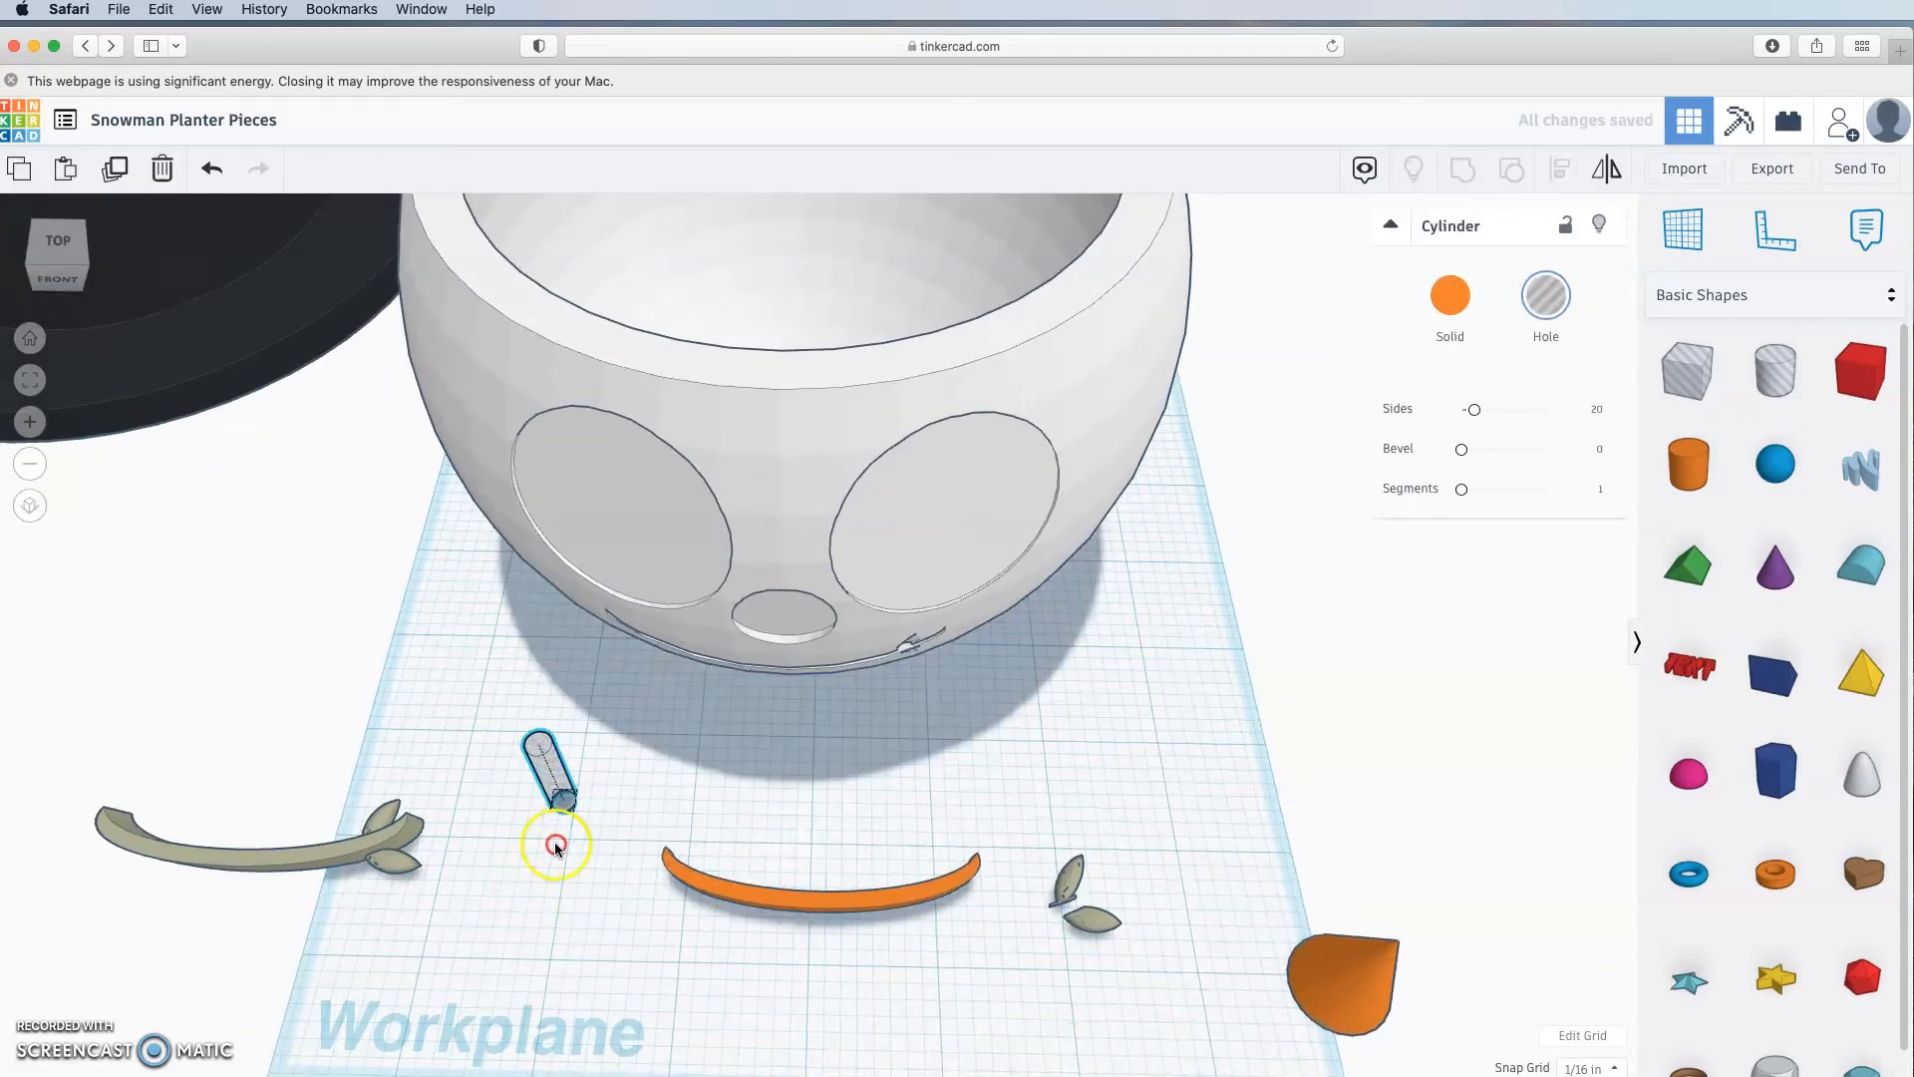
right_click_drag(551, 842, 615, 751)
left_click_drag(597, 567, 585, 457)
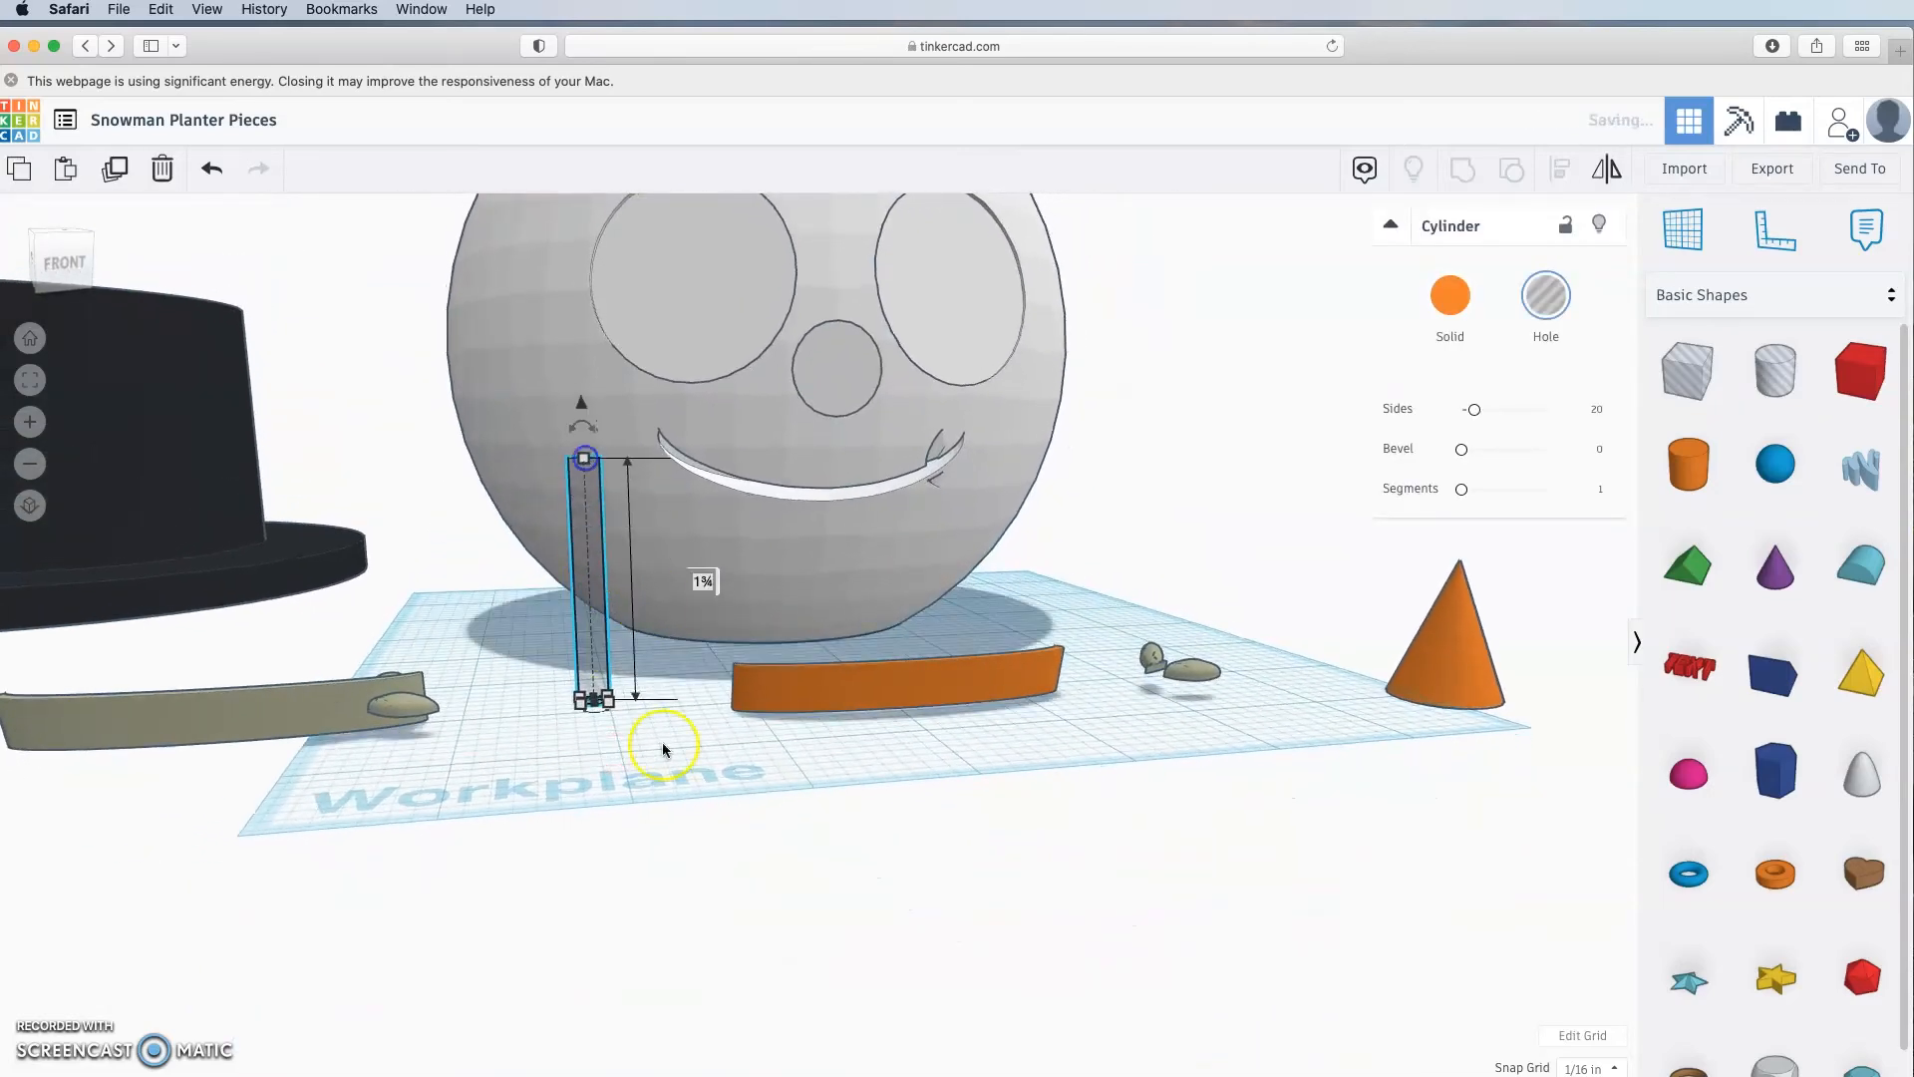
left_click(604, 732)
left_click_drag(602, 595, 592, 647)
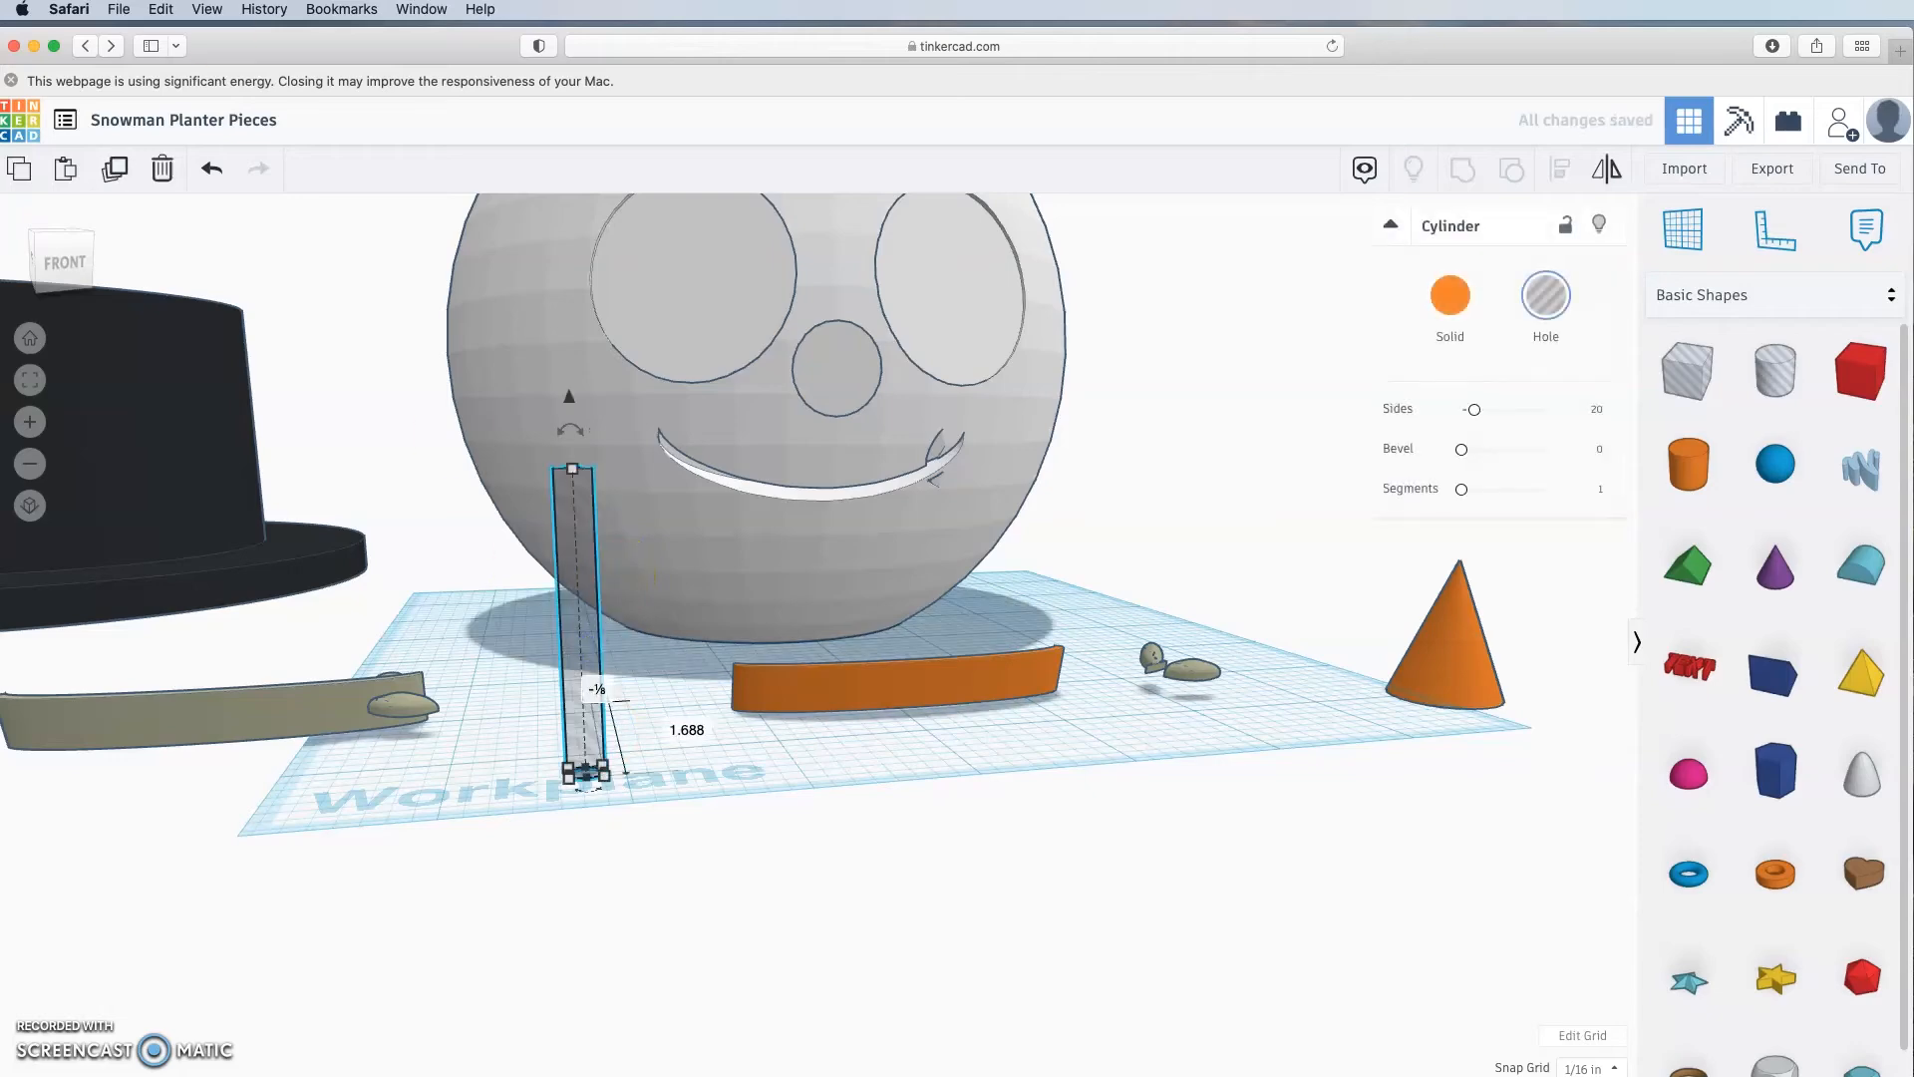
Step: Duplicate the thin hole cylinder and spread the copies into position
left_click(112, 181)
right_click_drag(714, 788, 708, 934)
left_click_drag(596, 1037, 596, 957)
left_click_drag(597, 957, 642, 933, "alt")
scroll(698, 897, "down", 3)
right_click_drag(738, 857, 817, 877)
left_click(811, 906)
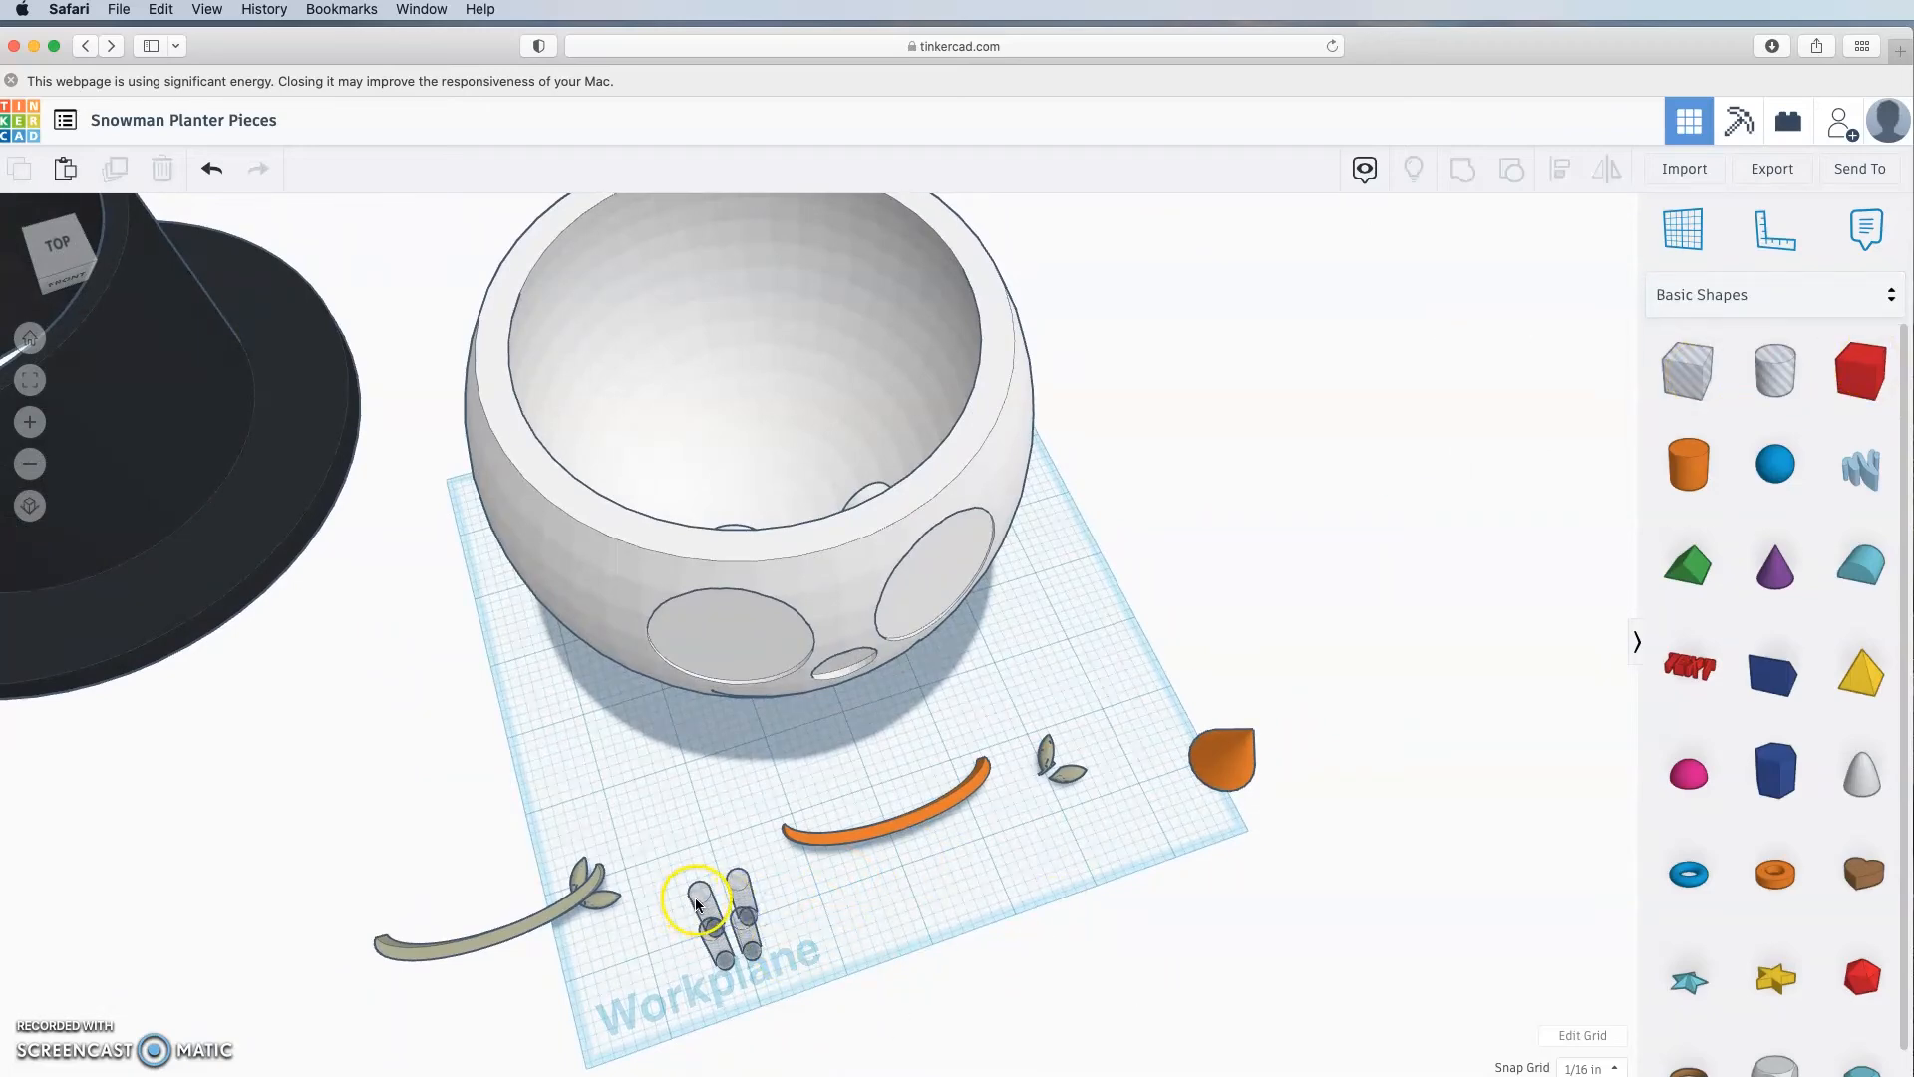
left_click(782, 958)
right_click_drag(717, 995, 735, 940)
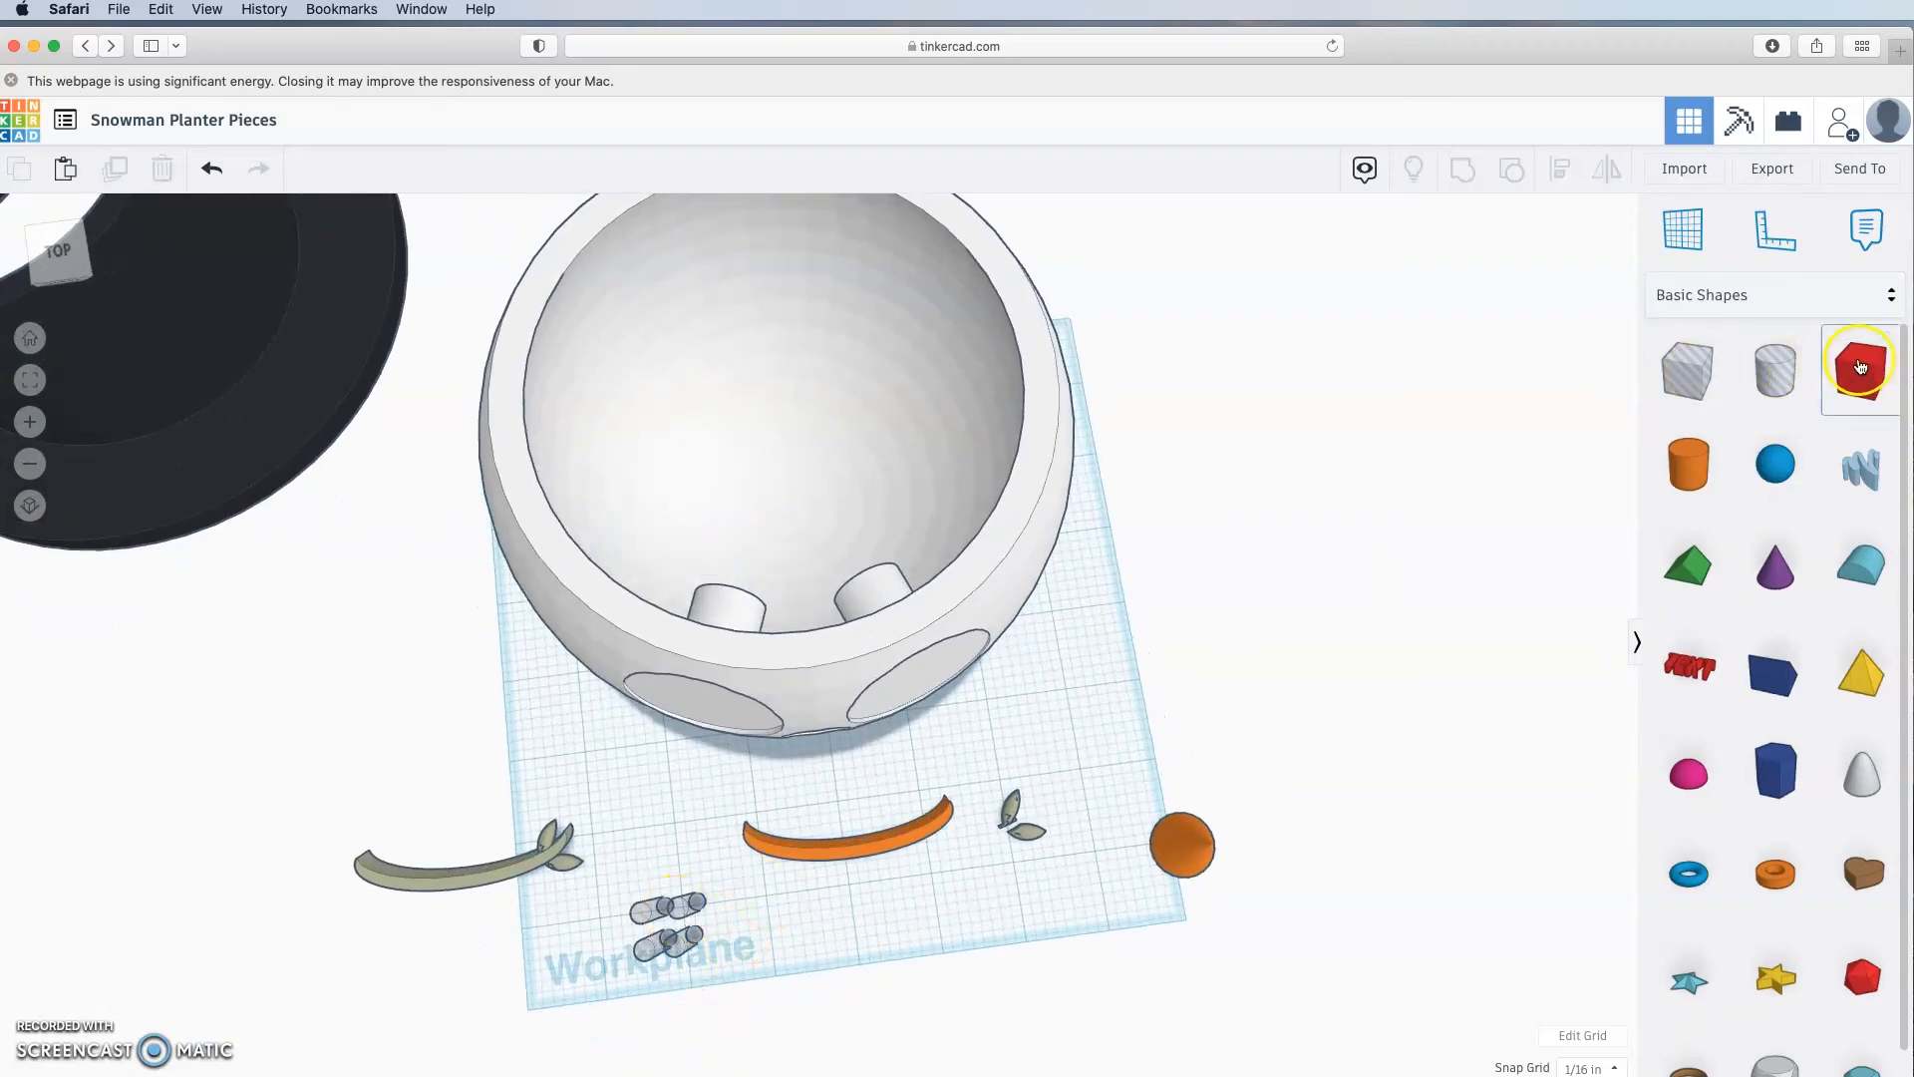
right_click_drag(1579, 751, 1578, 753)
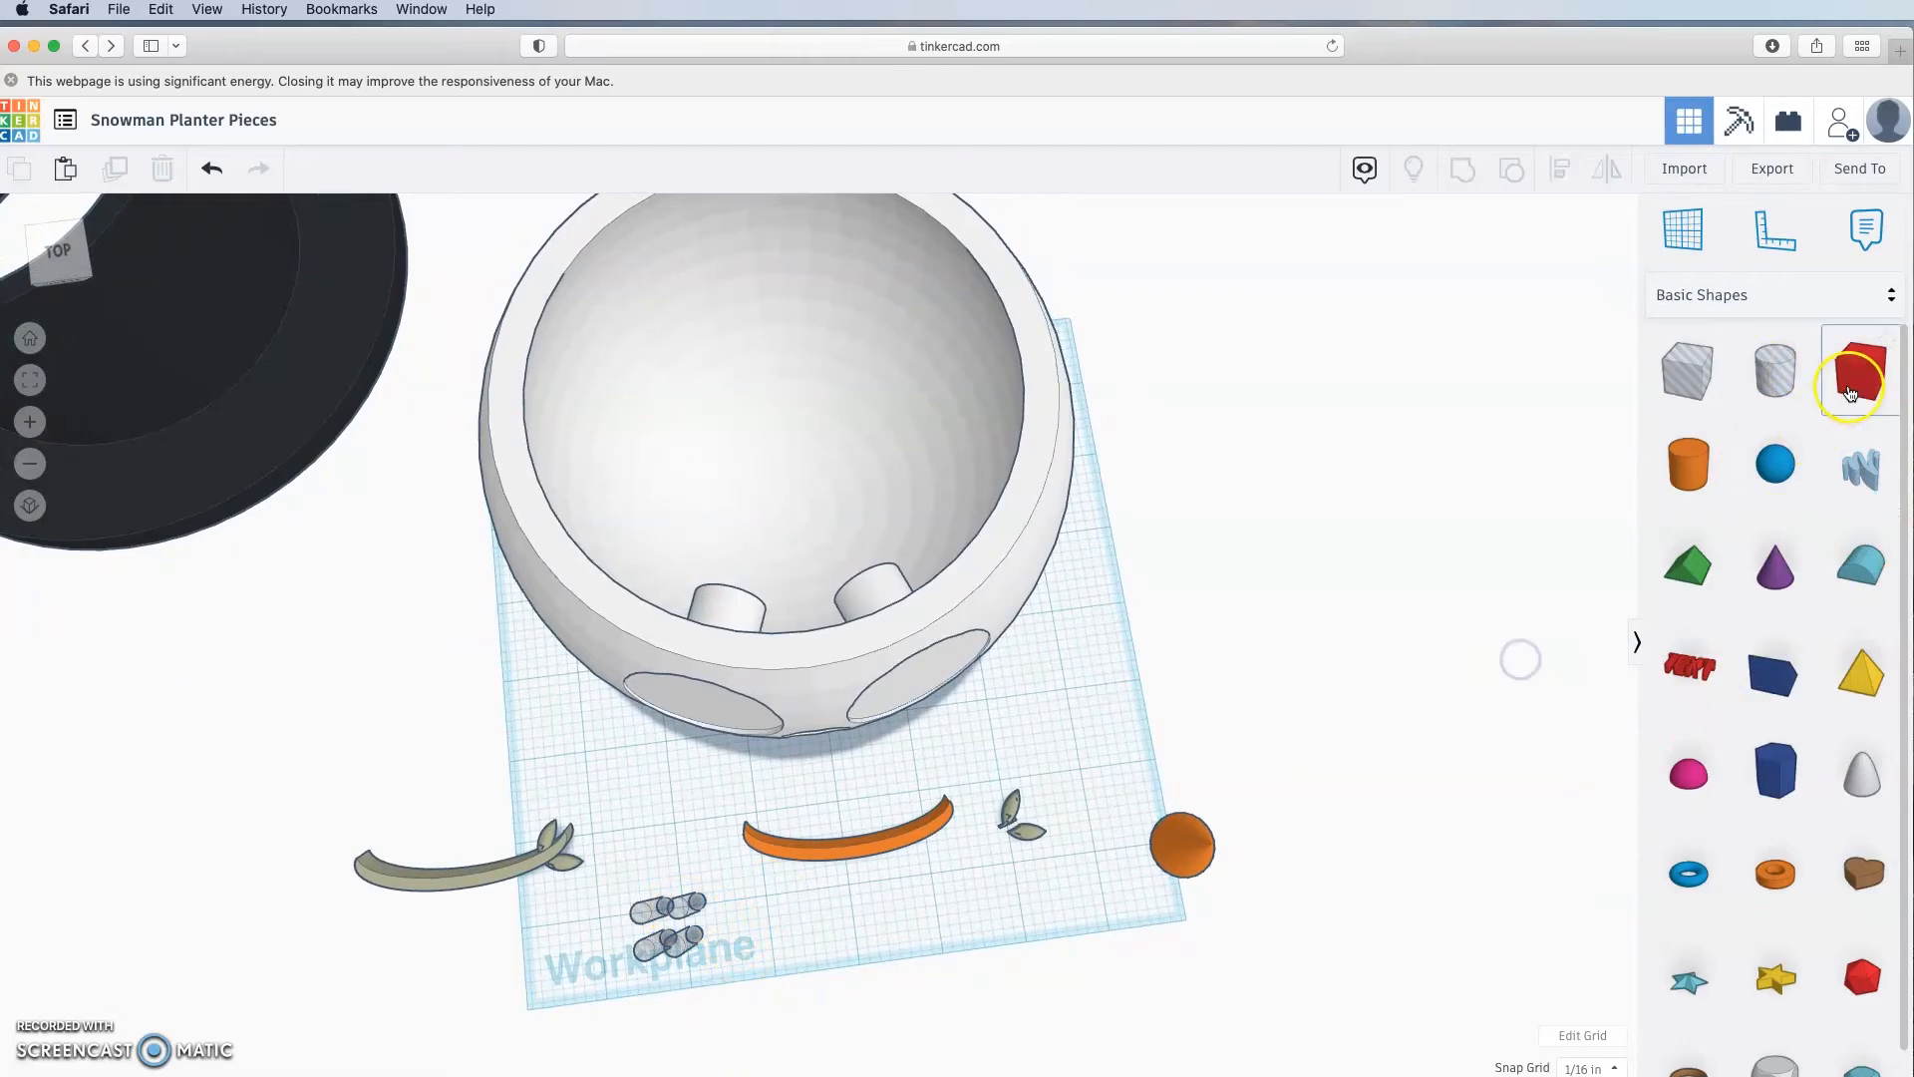
Step: Bring a temporary box onto the workplane and align a hole cylinder to its corner
left_click_drag(1860, 371, 809, 1032)
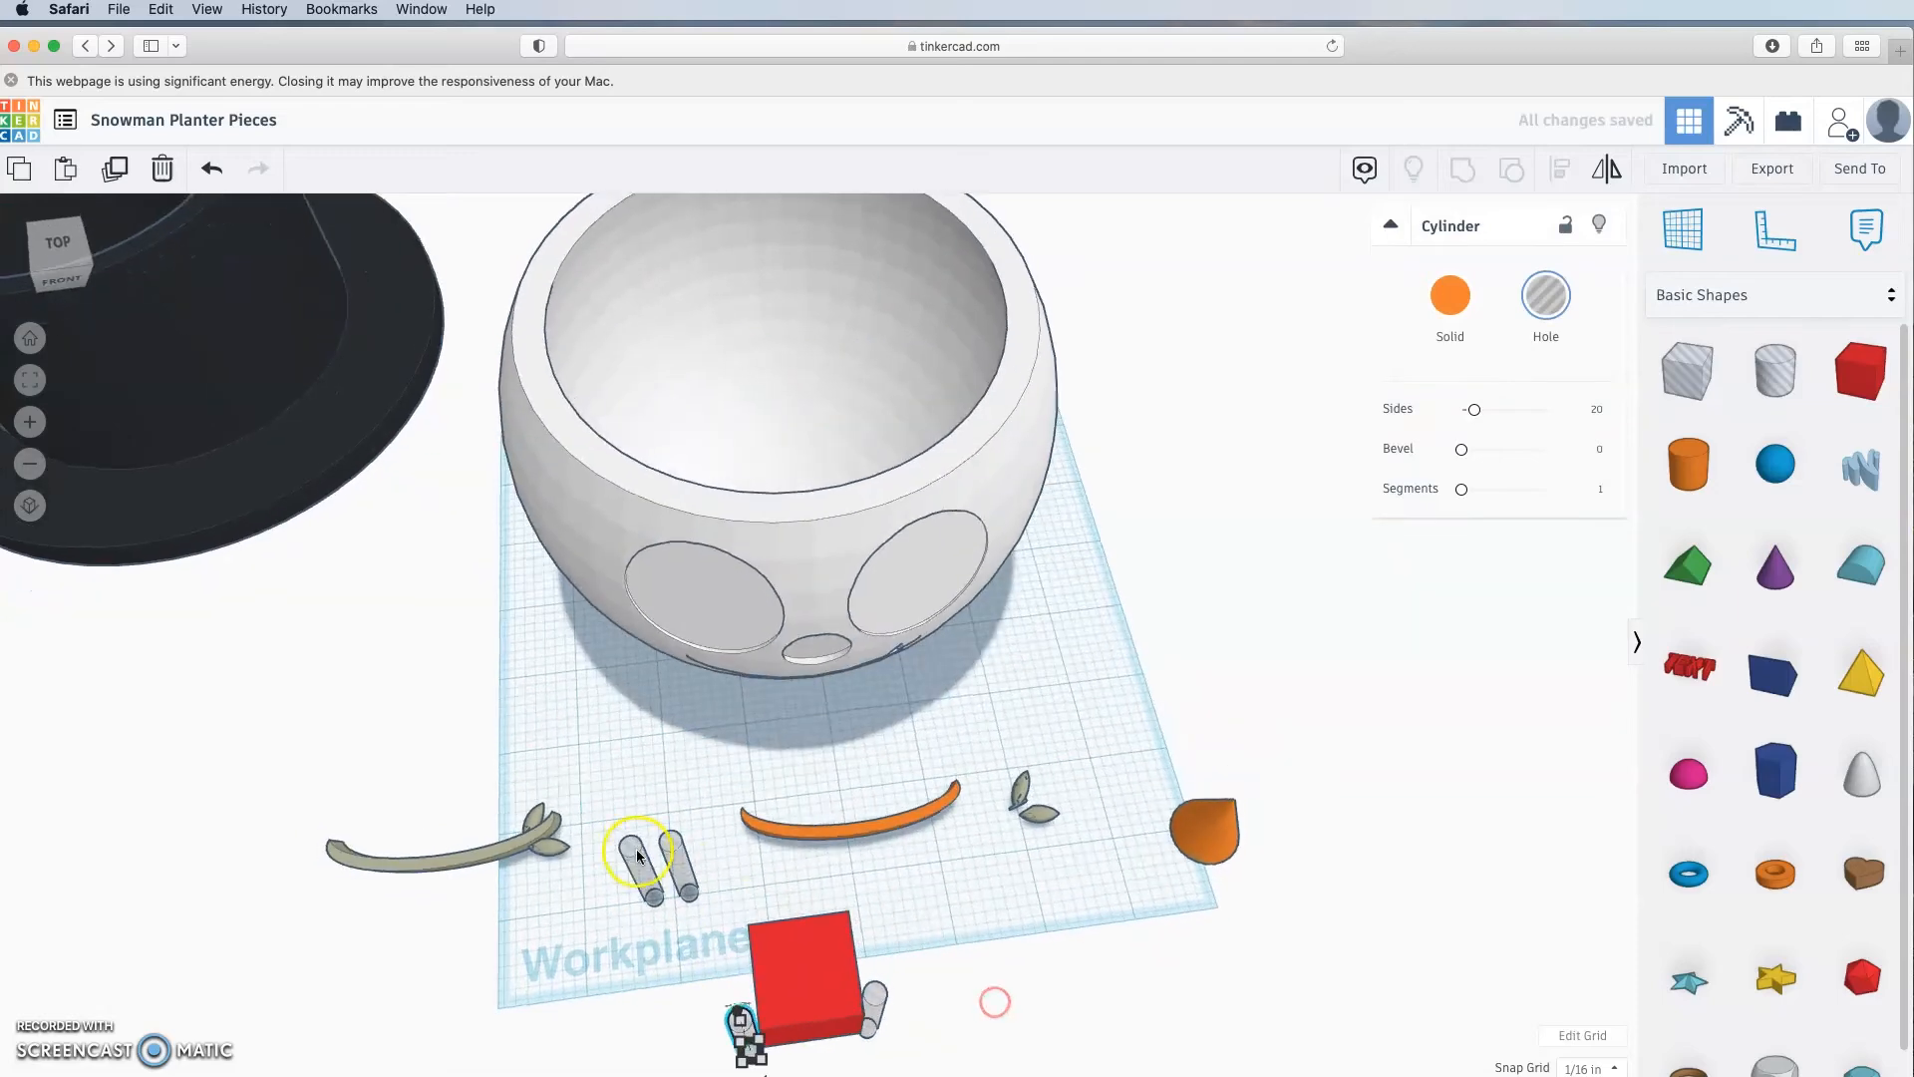
left_click_drag(636, 848, 758, 949)
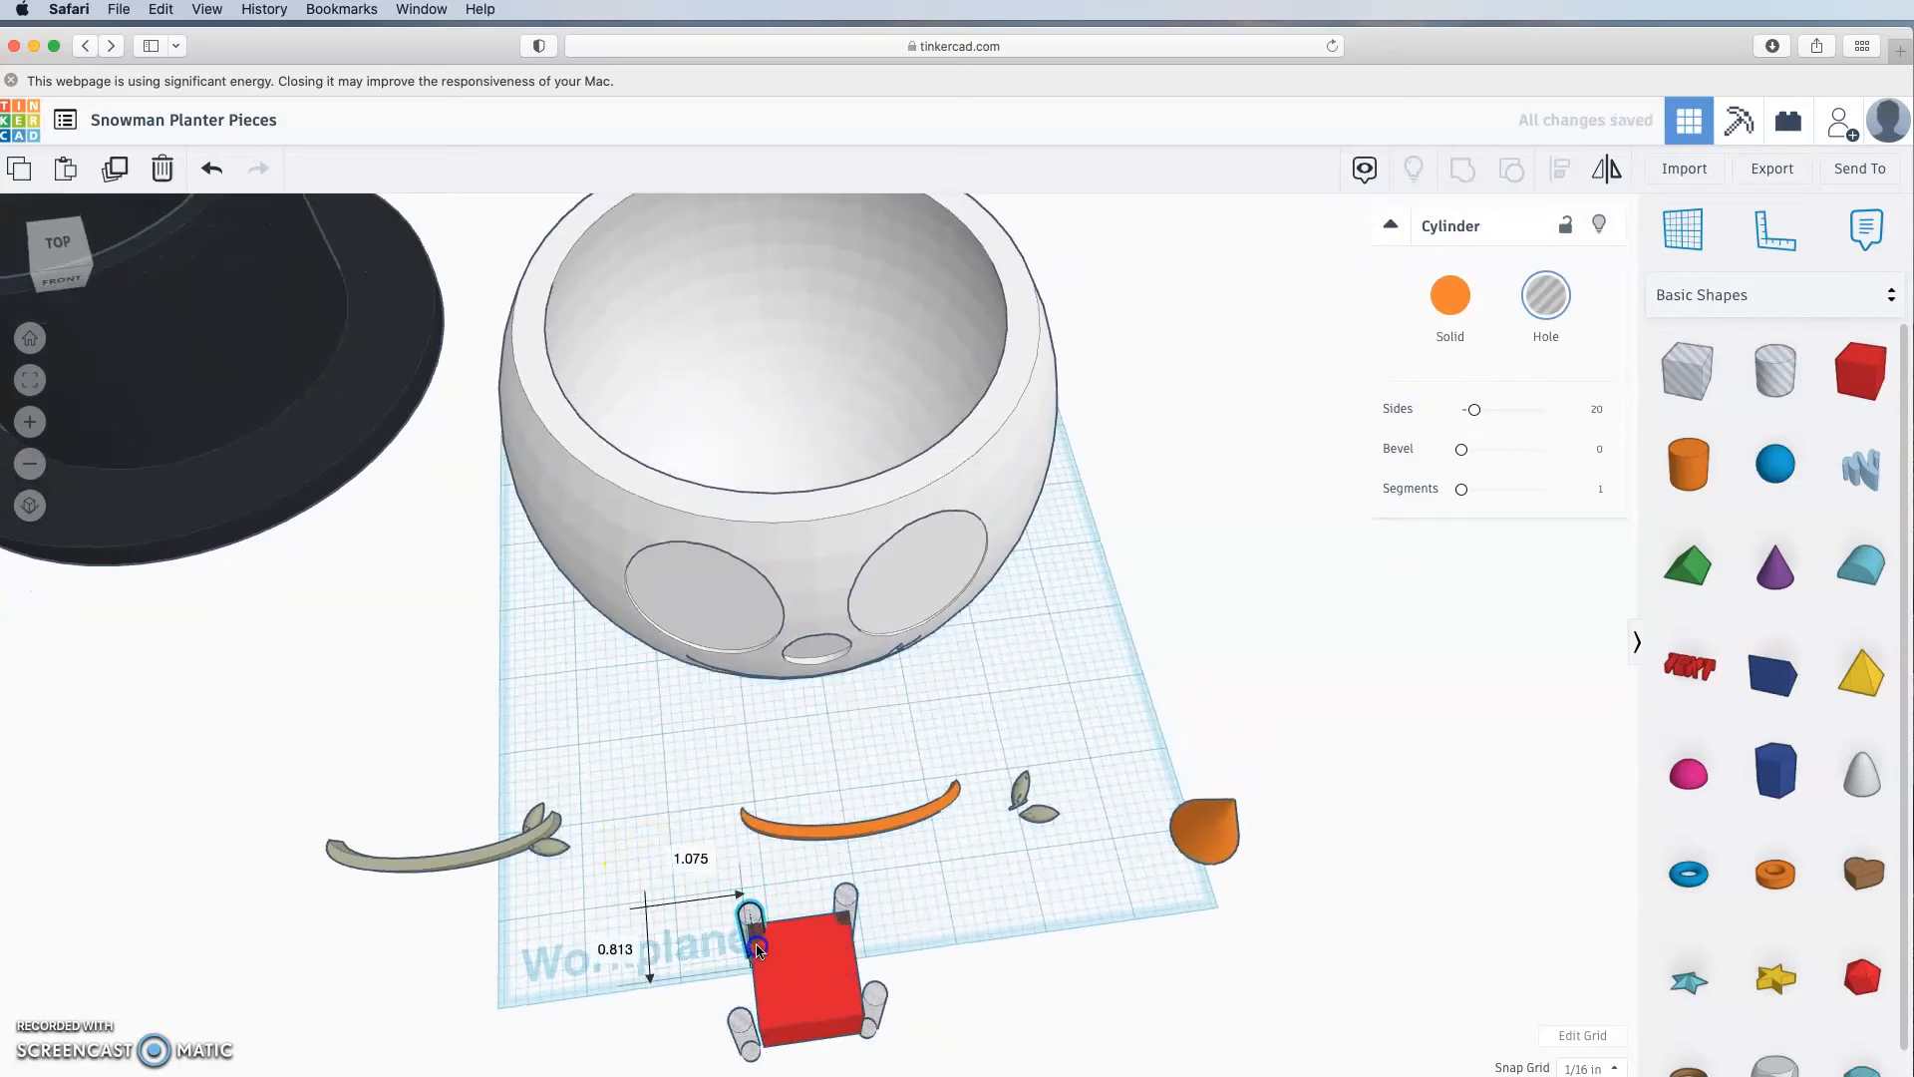
left_click(1014, 957)
left_click(833, 991)
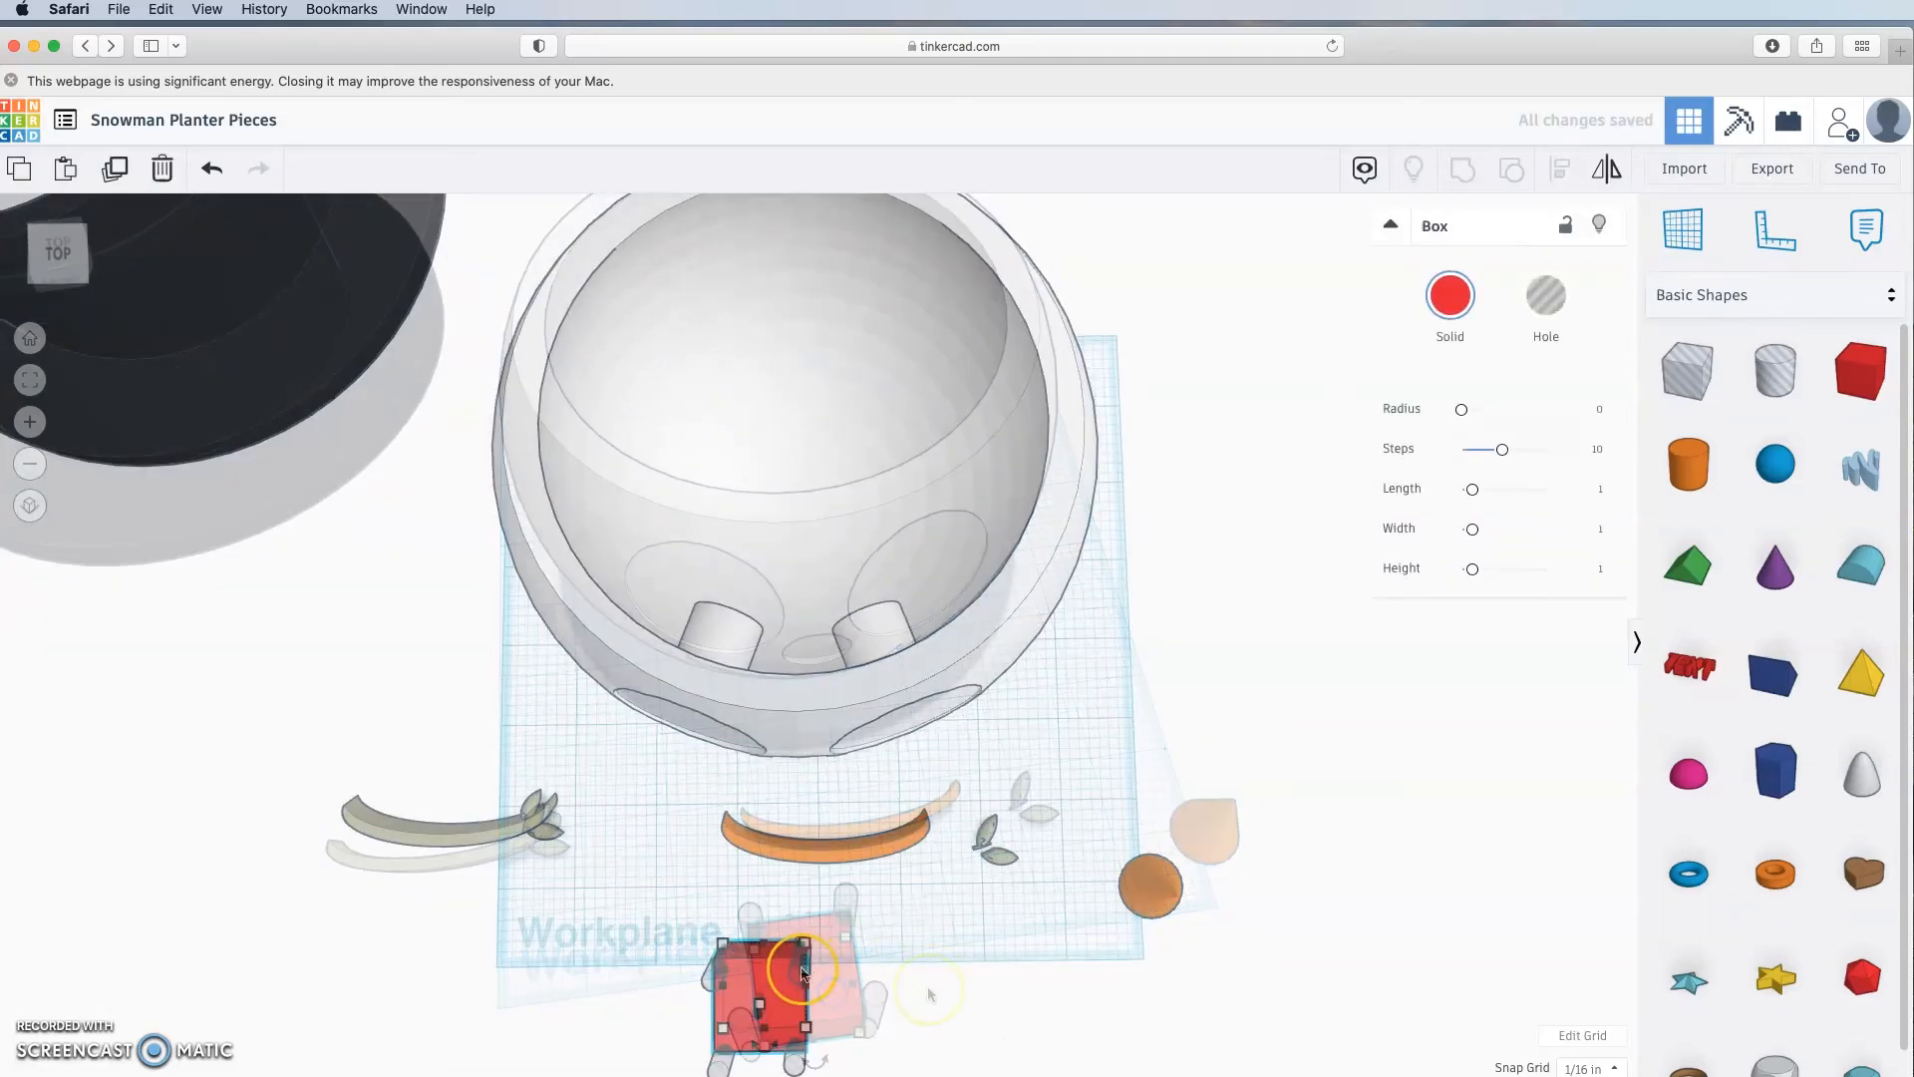
left_click(803, 952, "shift")
right_click_drag(979, 1010, 909, 991)
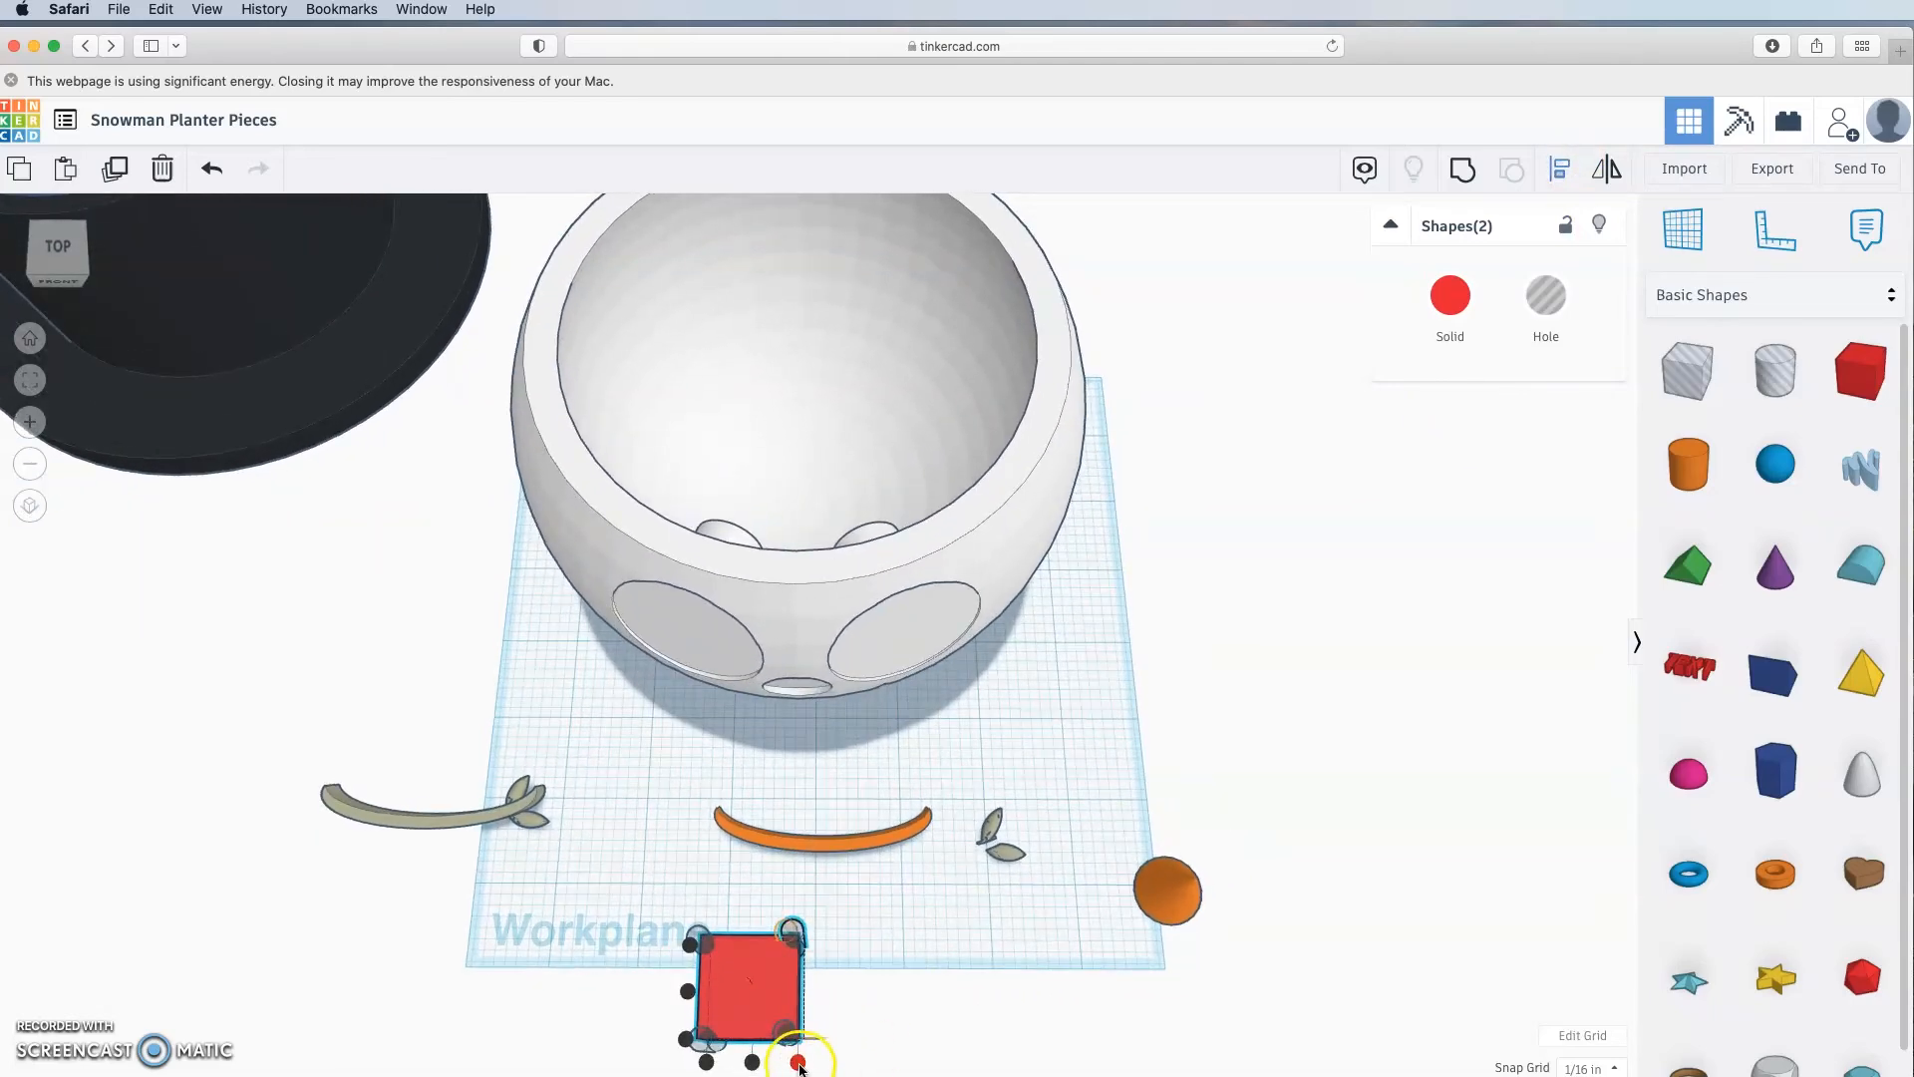
left_click(798, 1065)
left_click(973, 955)
Step: Line up the top-left cylinder with the box, then delete the temporary box
left_click(750, 984)
left_click(695, 937, "shift")
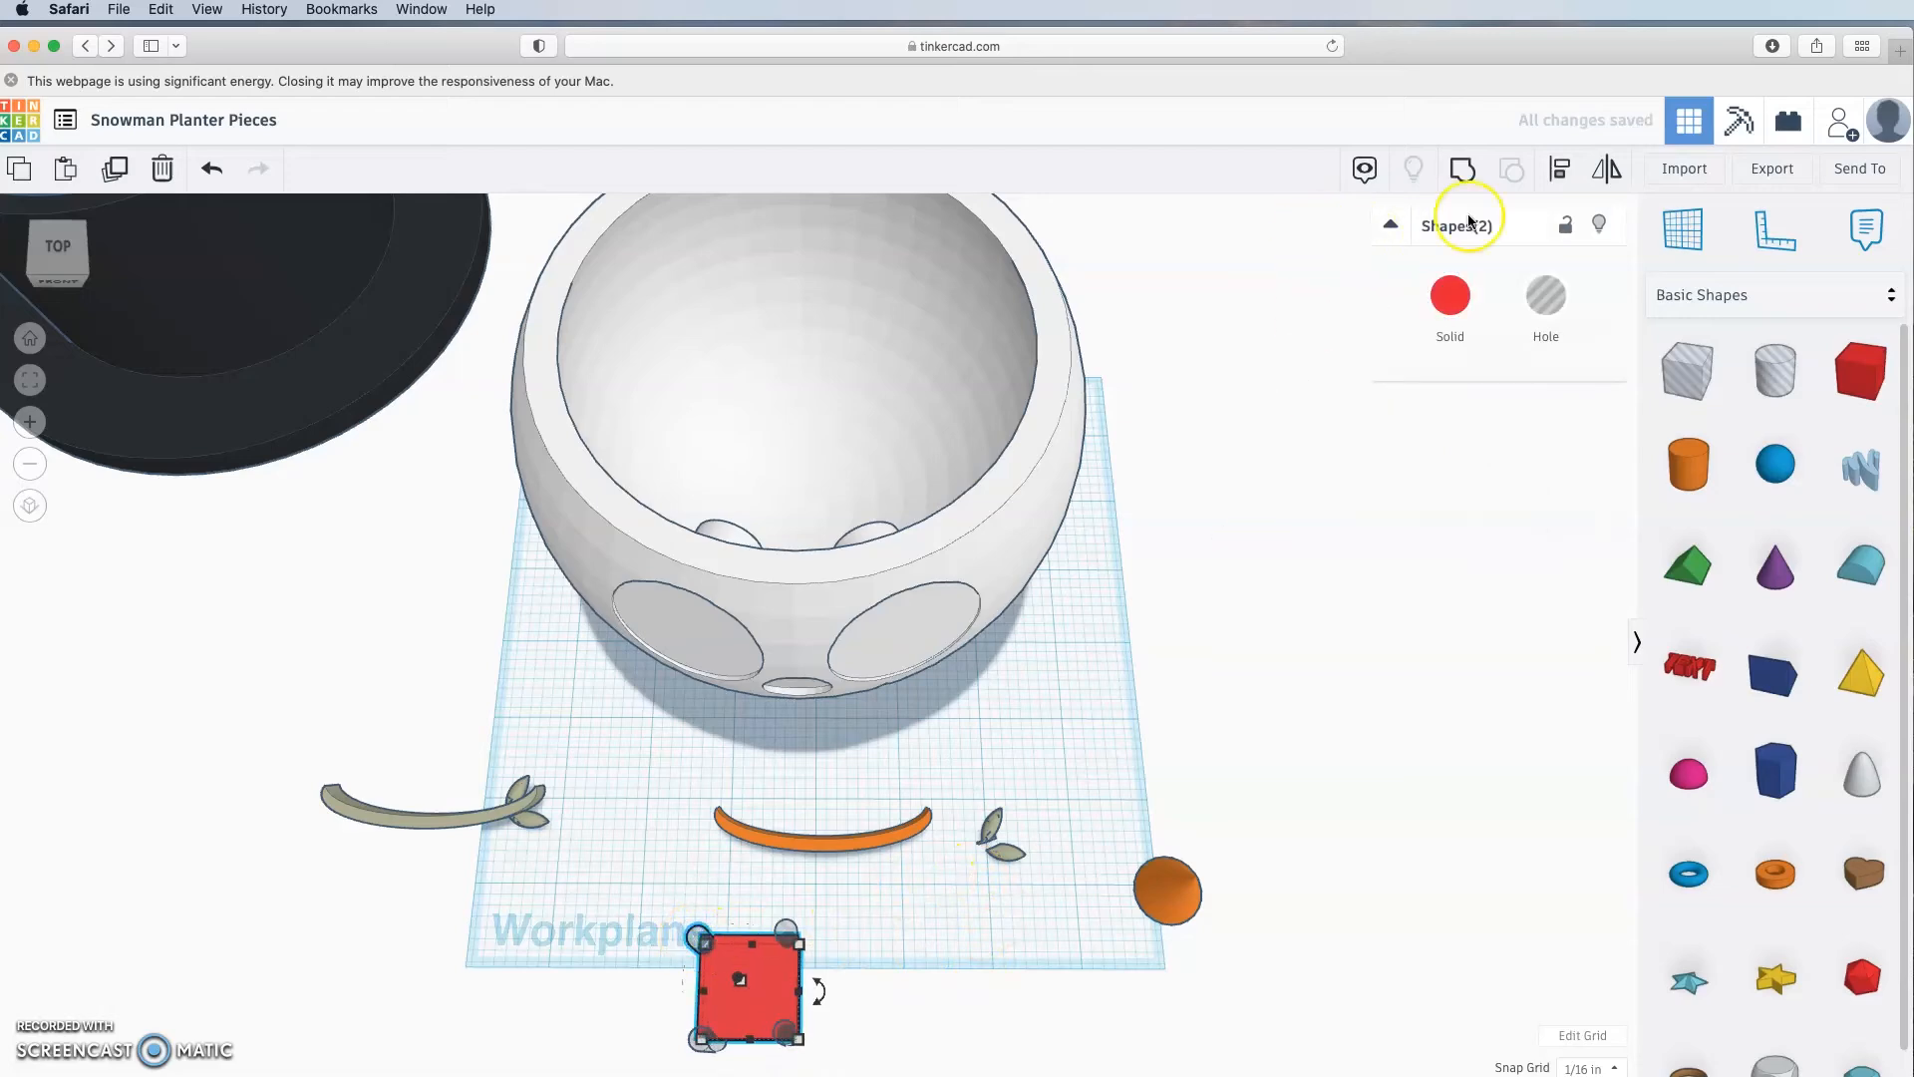
left_click(1570, 175)
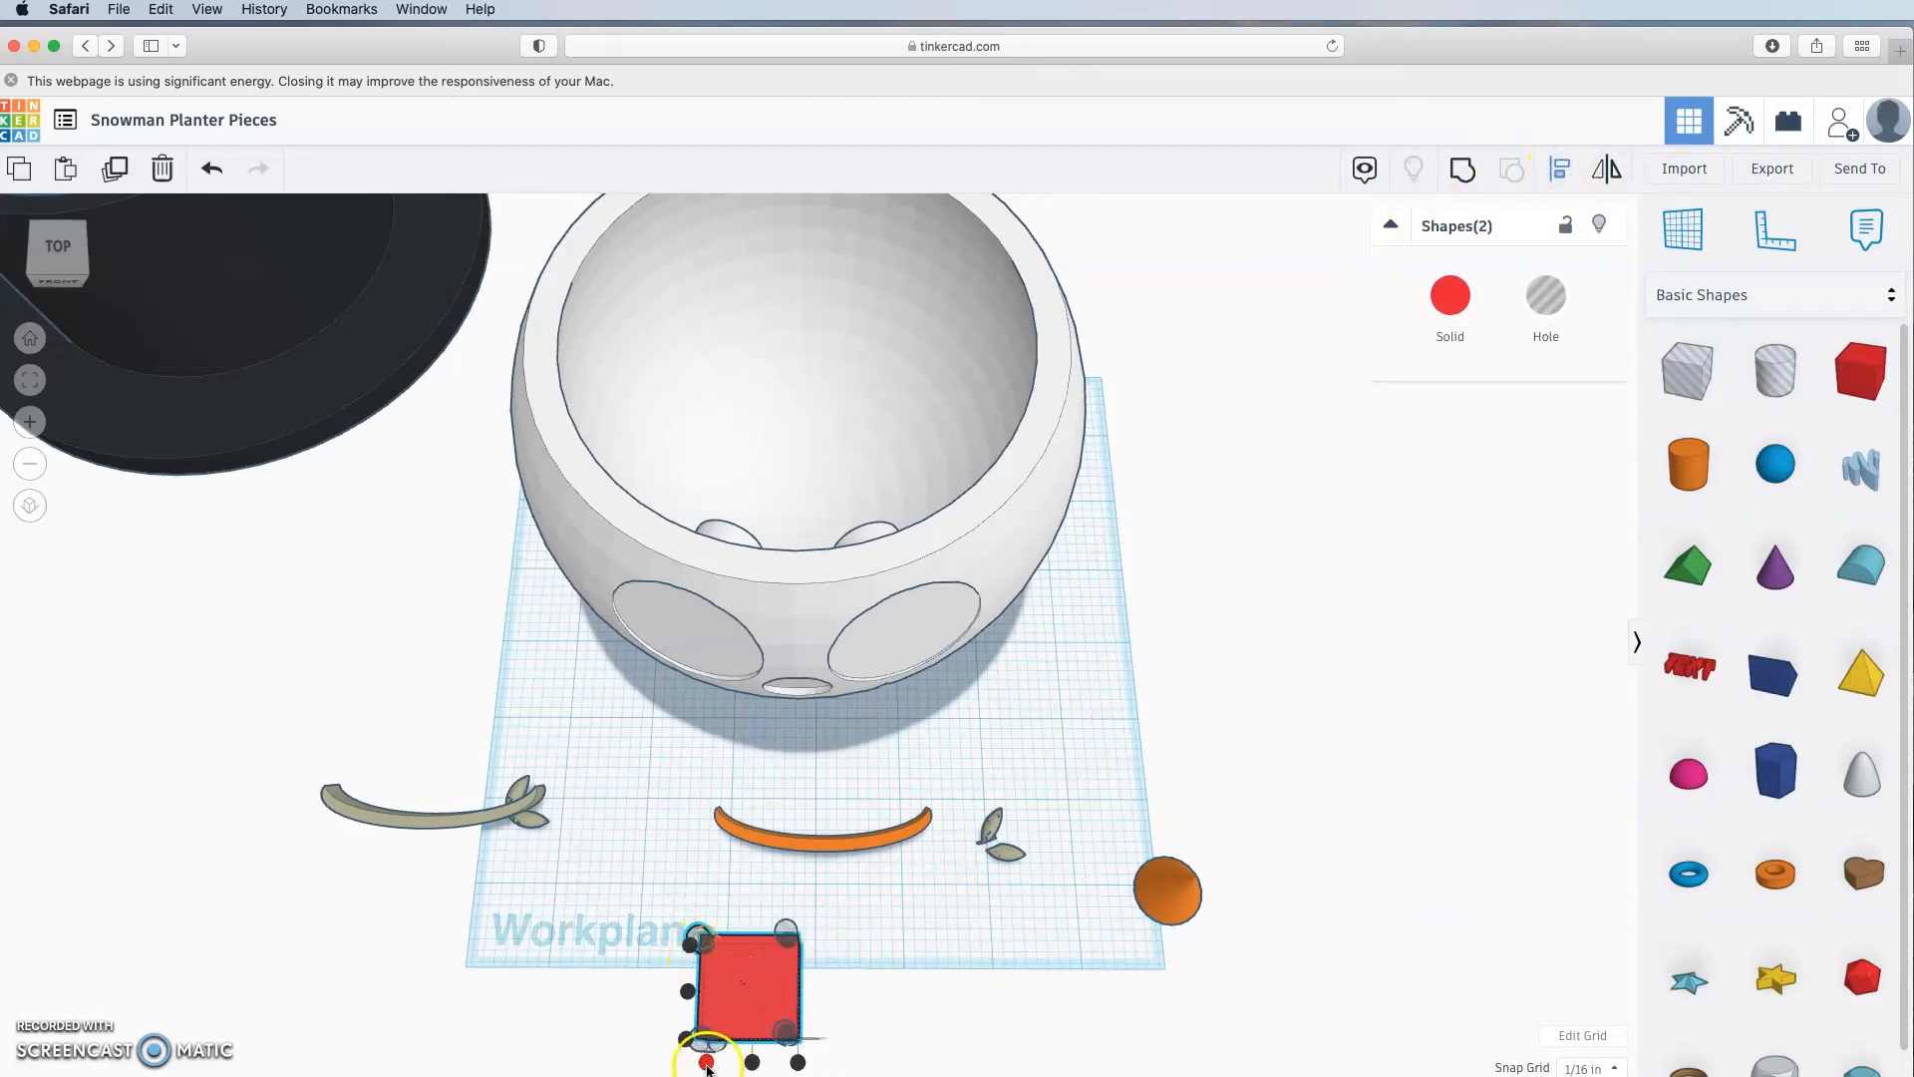
key("super+z")
key("Delete")
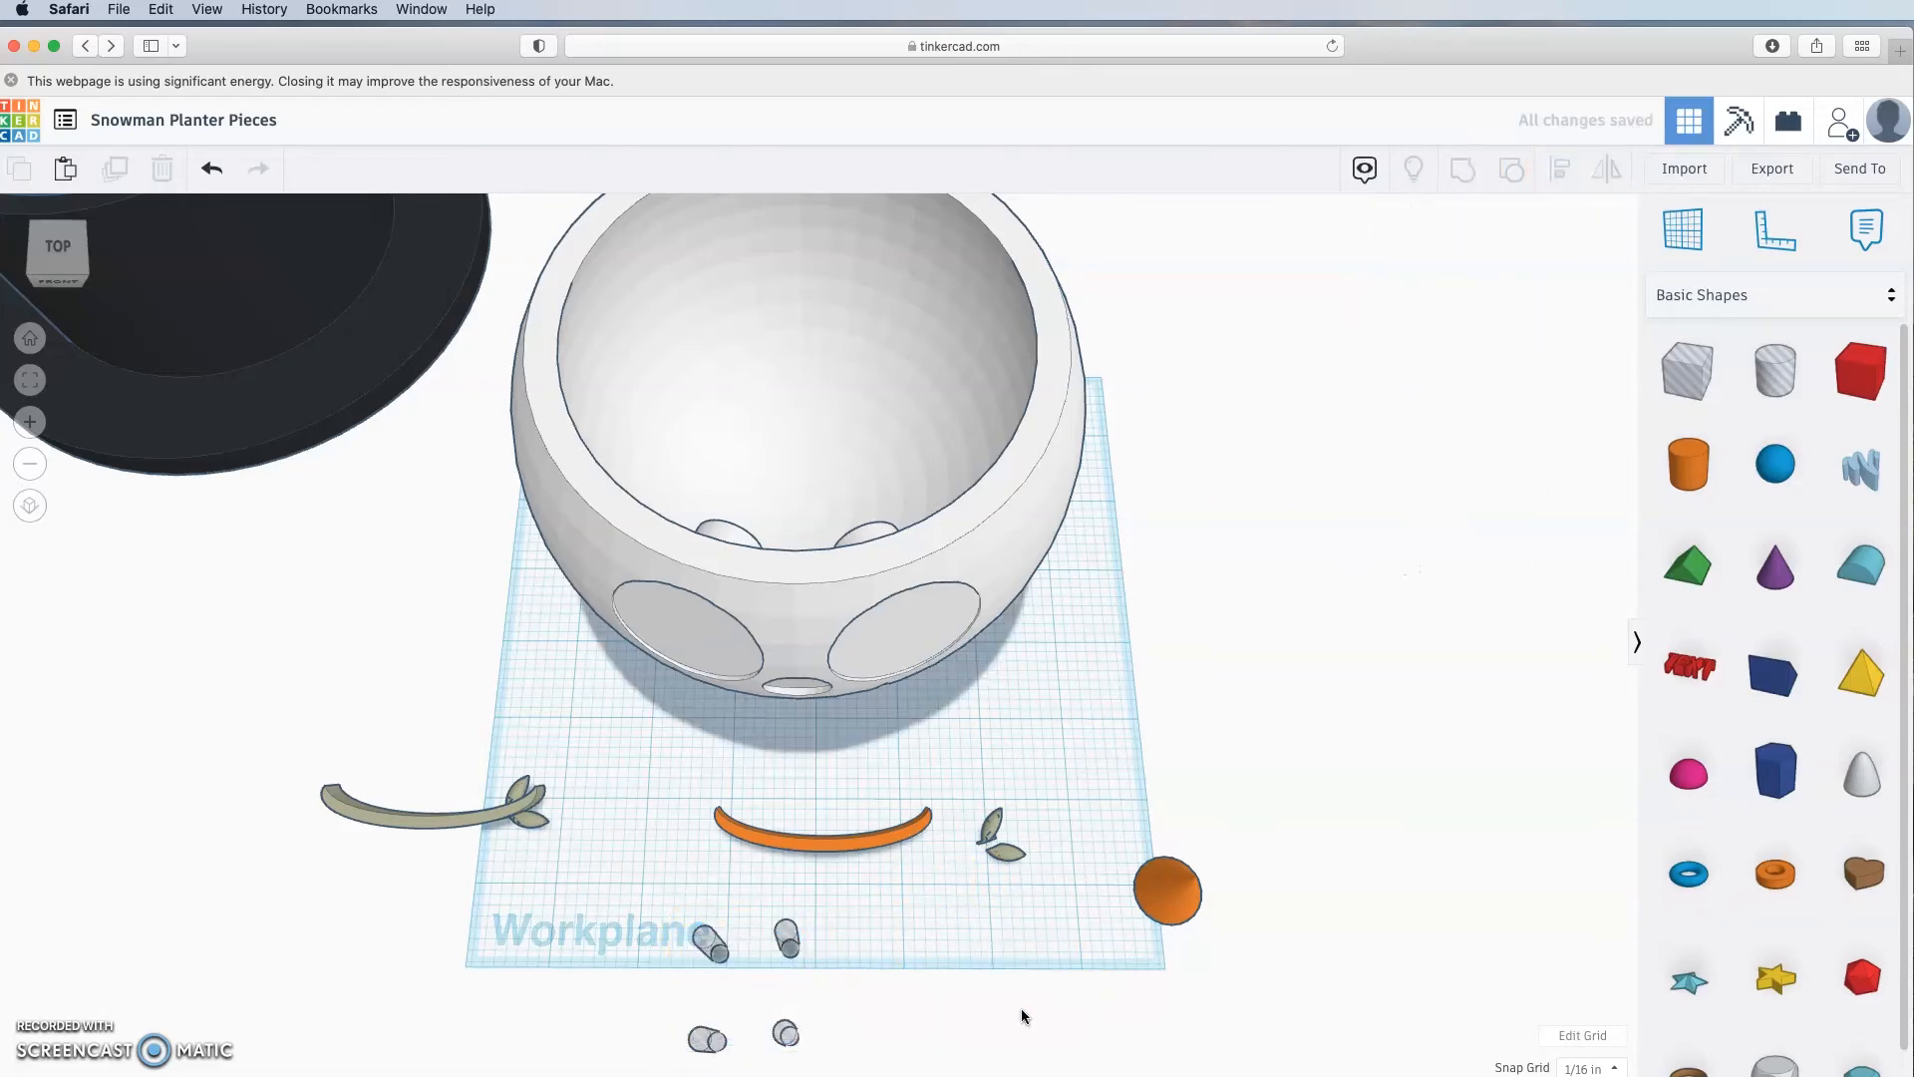
right_click_drag(1023, 1011, 909, 969)
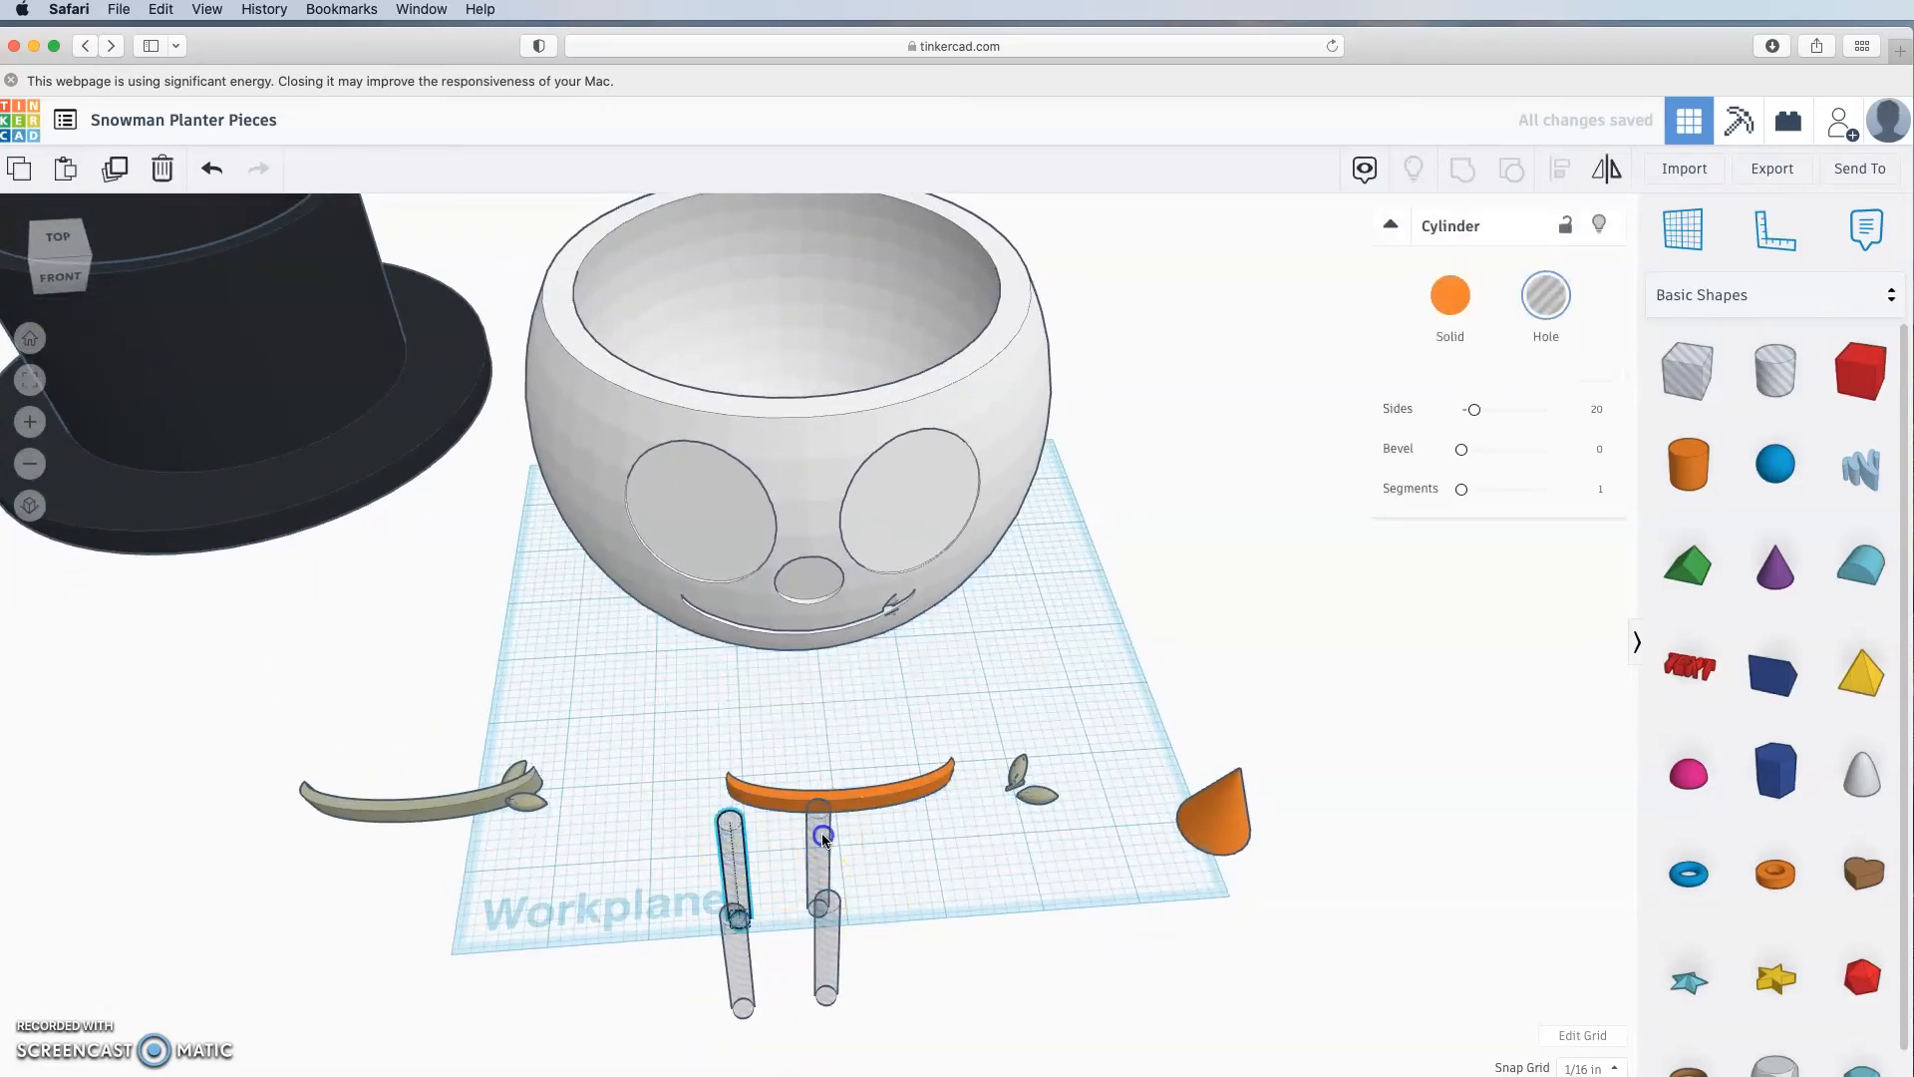
Step: Make the four selected leg cylinders solid red and group them
left_click(830, 957, "shift")
left_click(742, 975, "shift")
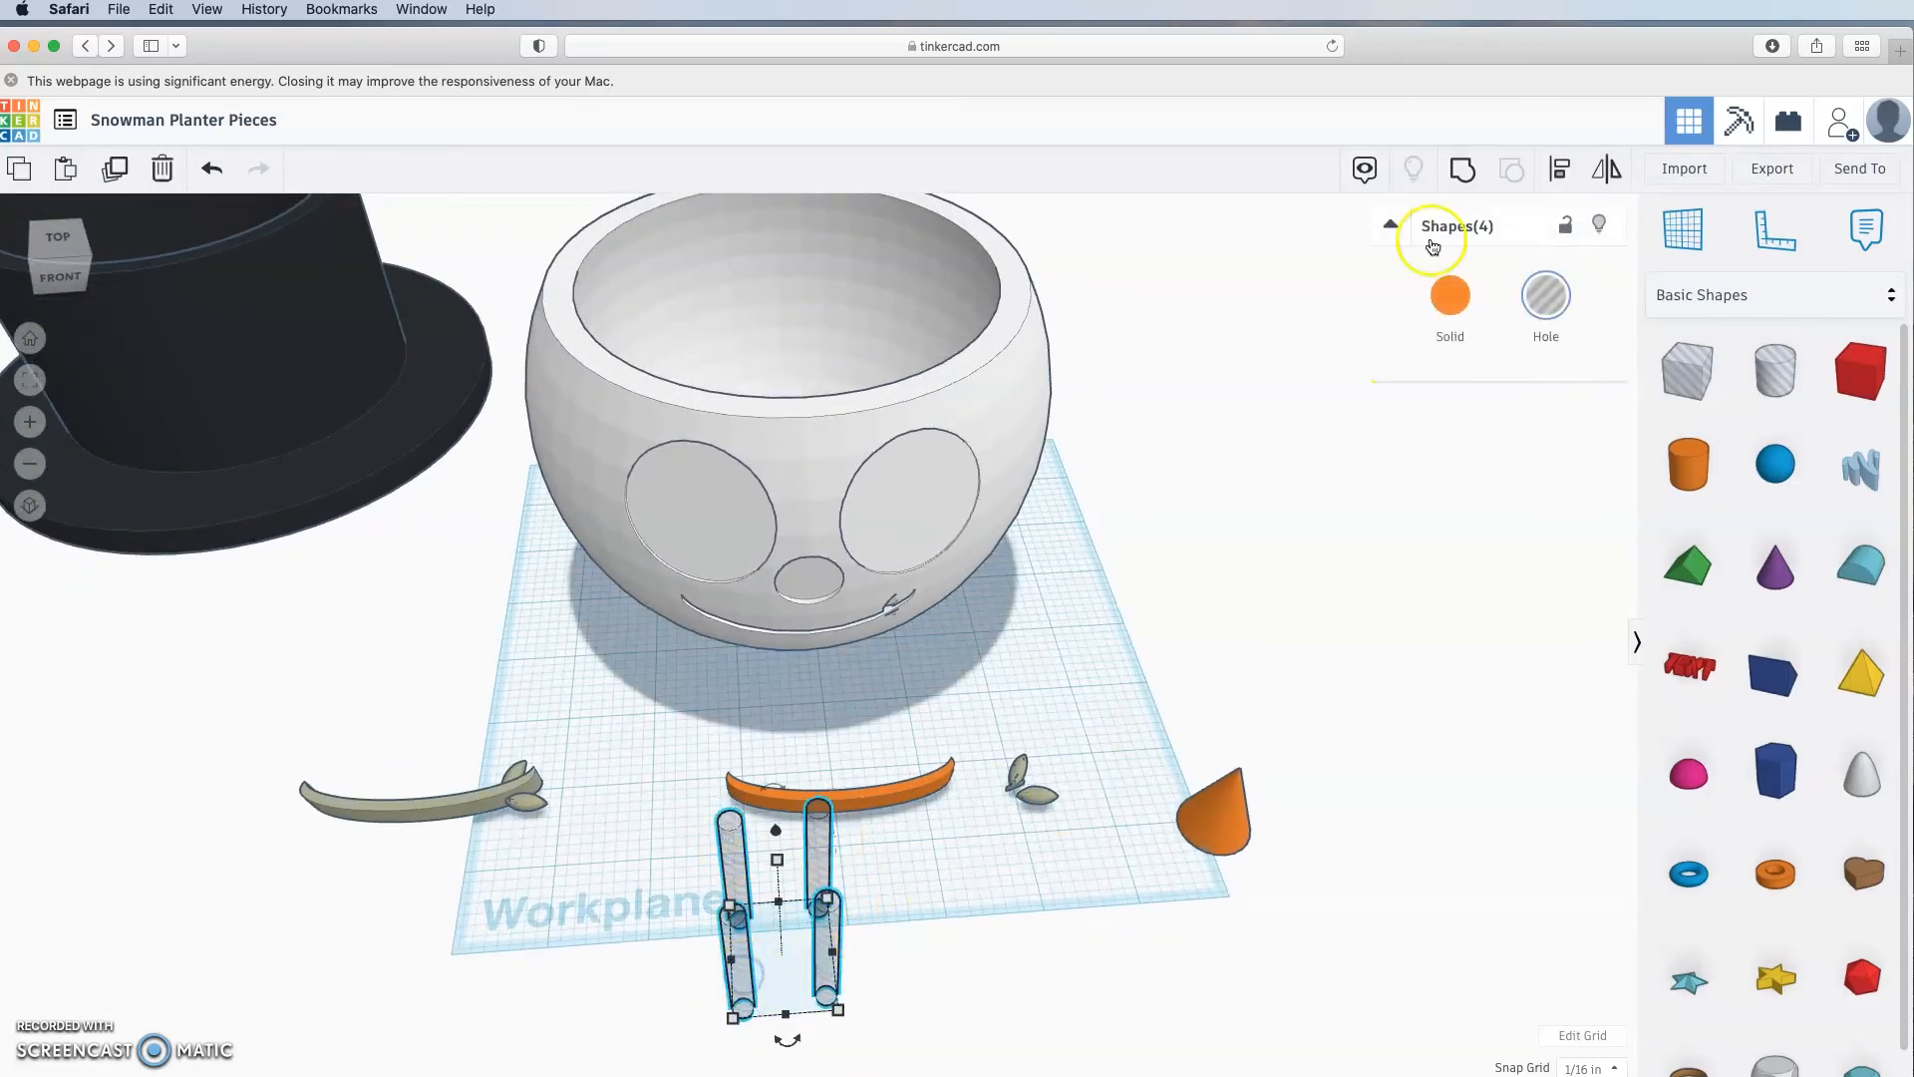
left_click(1451, 295)
left_click(1450, 295)
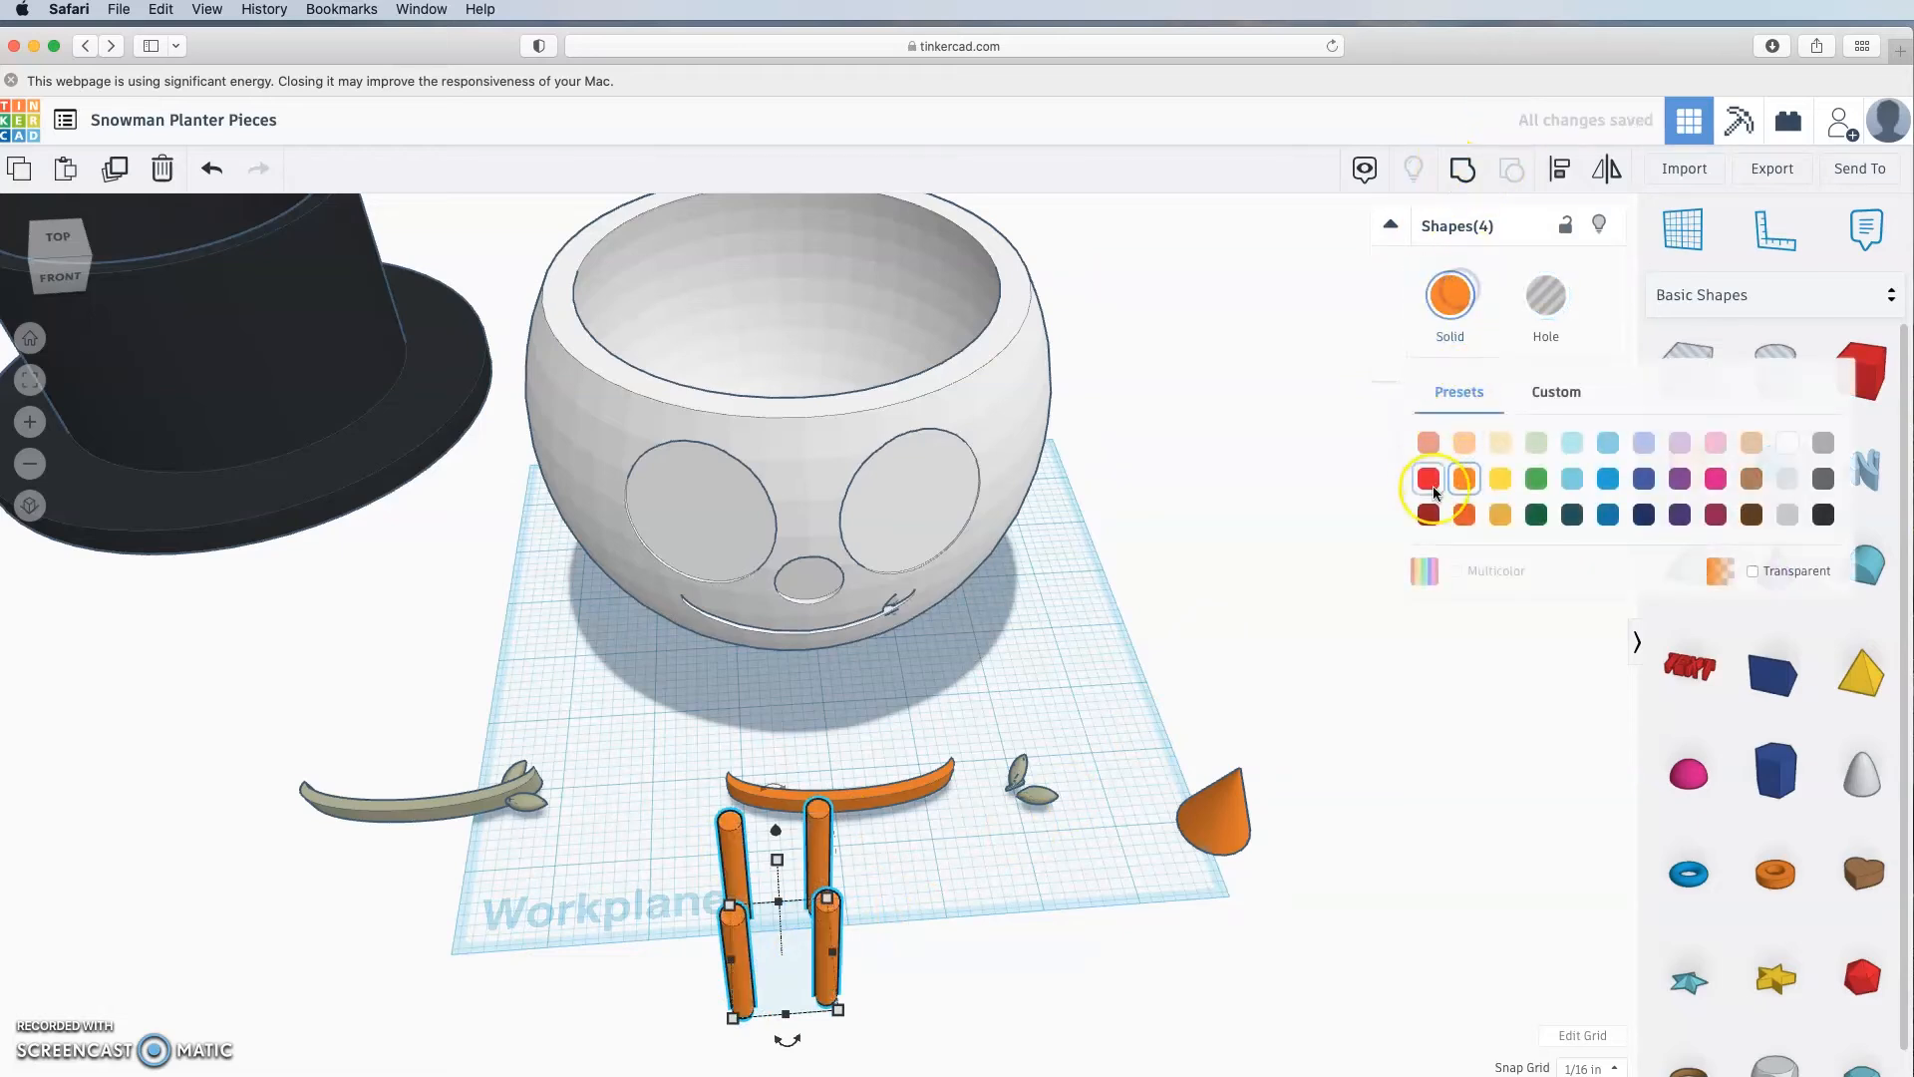
left_click(1481, 498)
right_click_drag(1042, 927, 1022, 945)
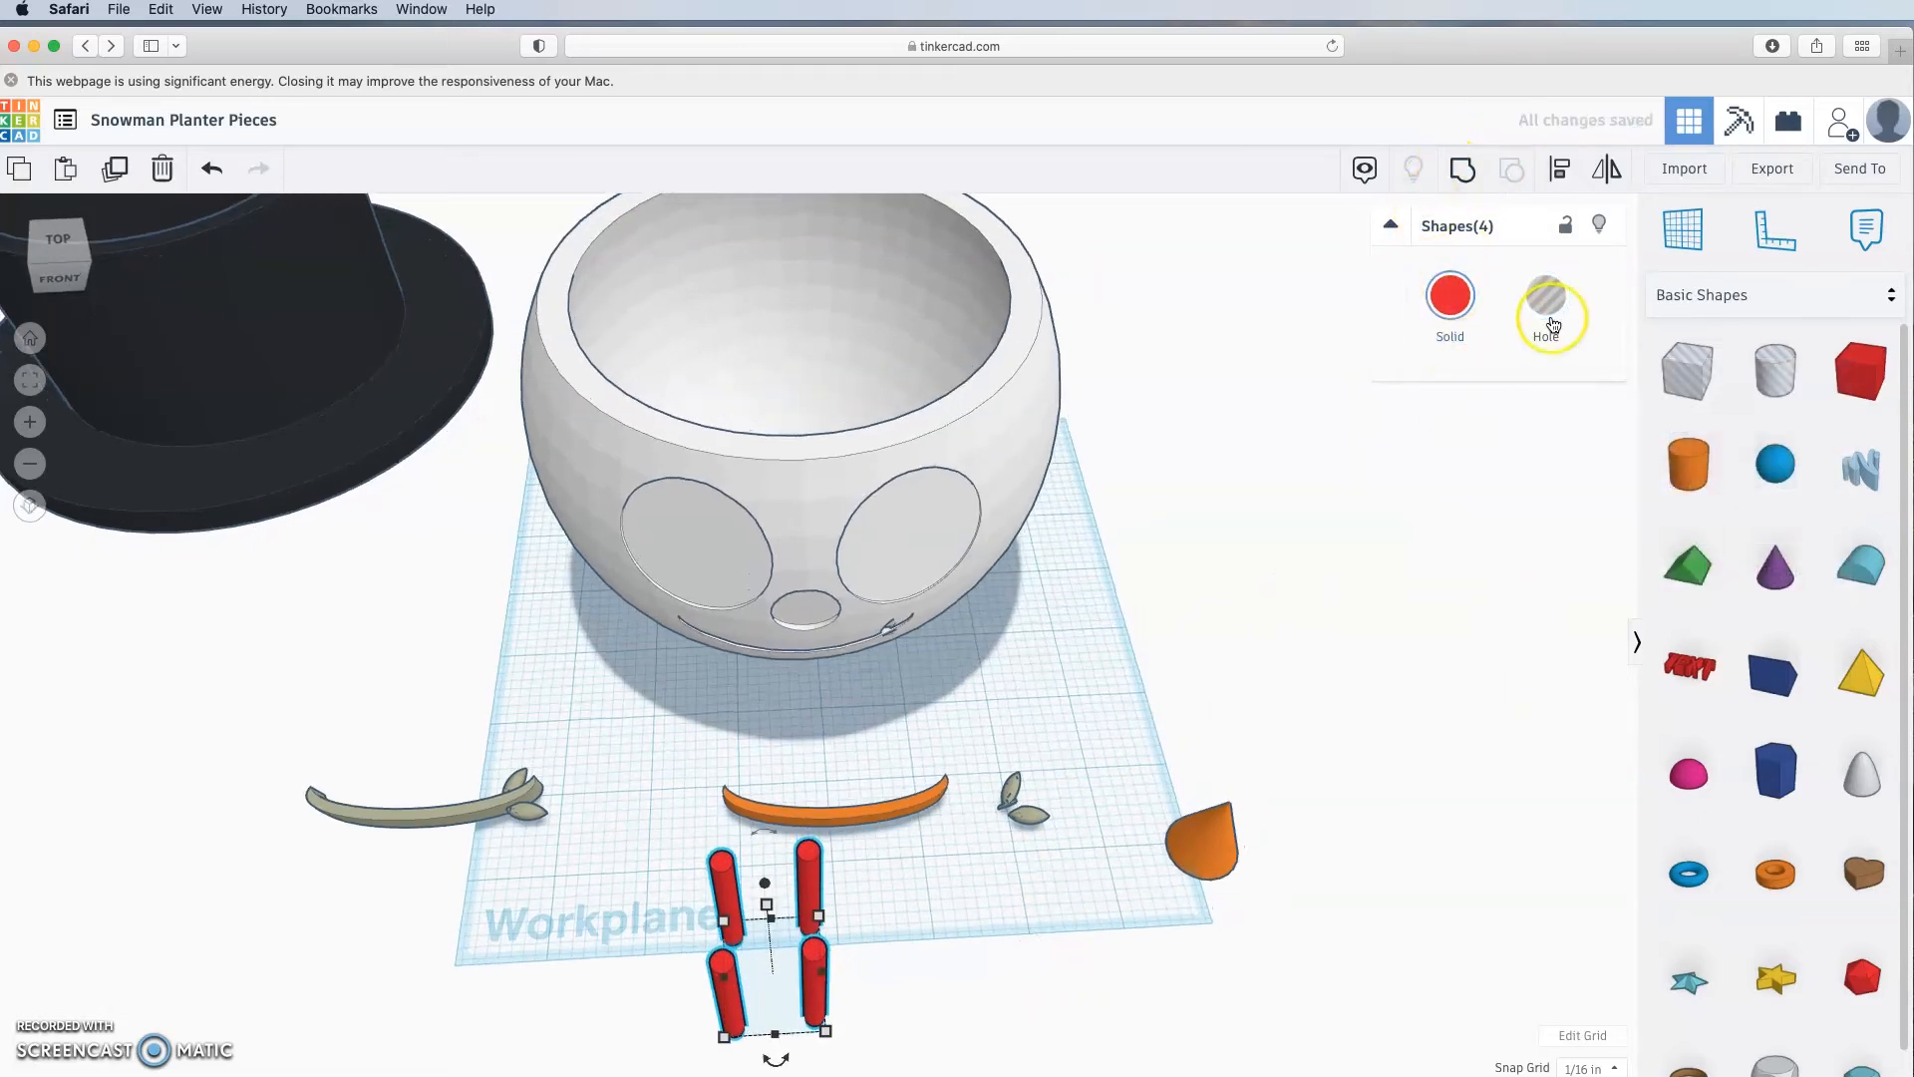
left_click(1548, 301)
left_click(1453, 176)
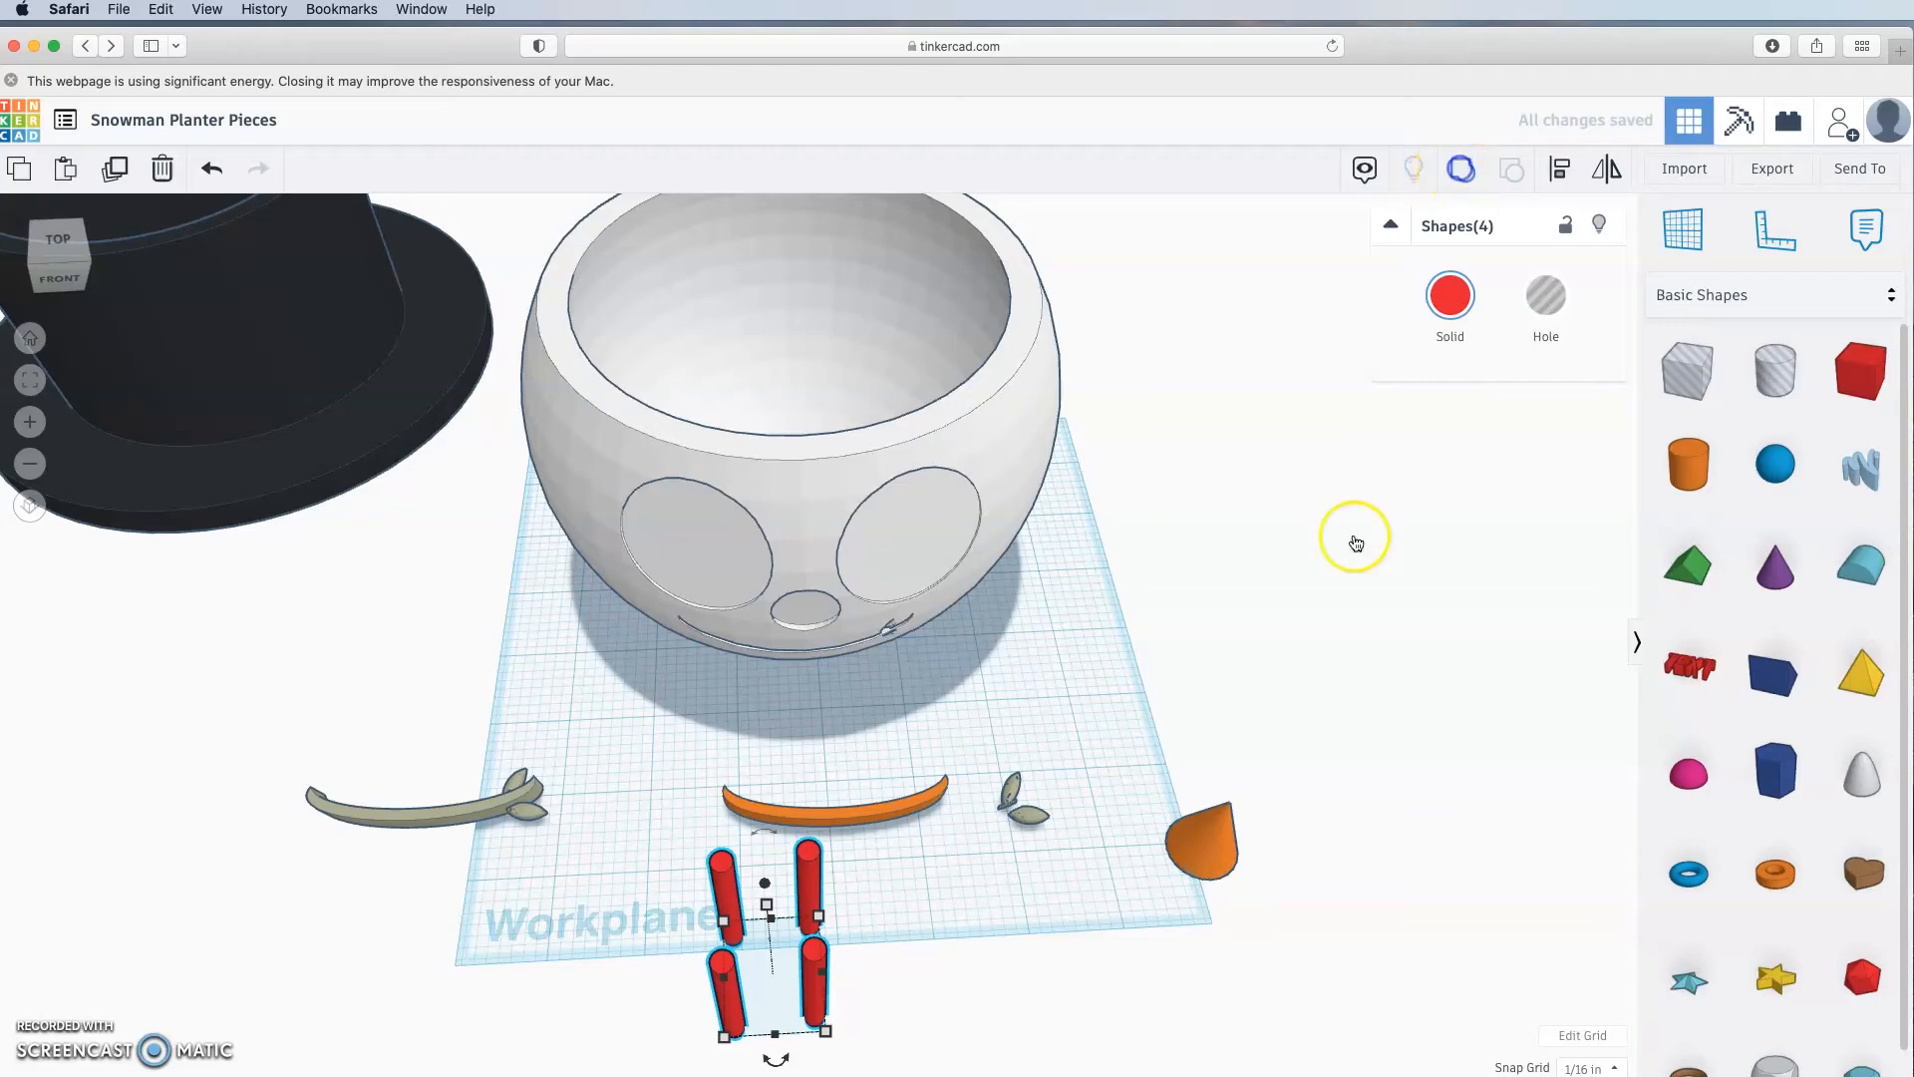
Step: Move the red cylinder group into the pot and align it to the pot's centre on both axes
left_click_drag(818, 952, 809, 431)
right_click_drag(1051, 608, 1042, 695)
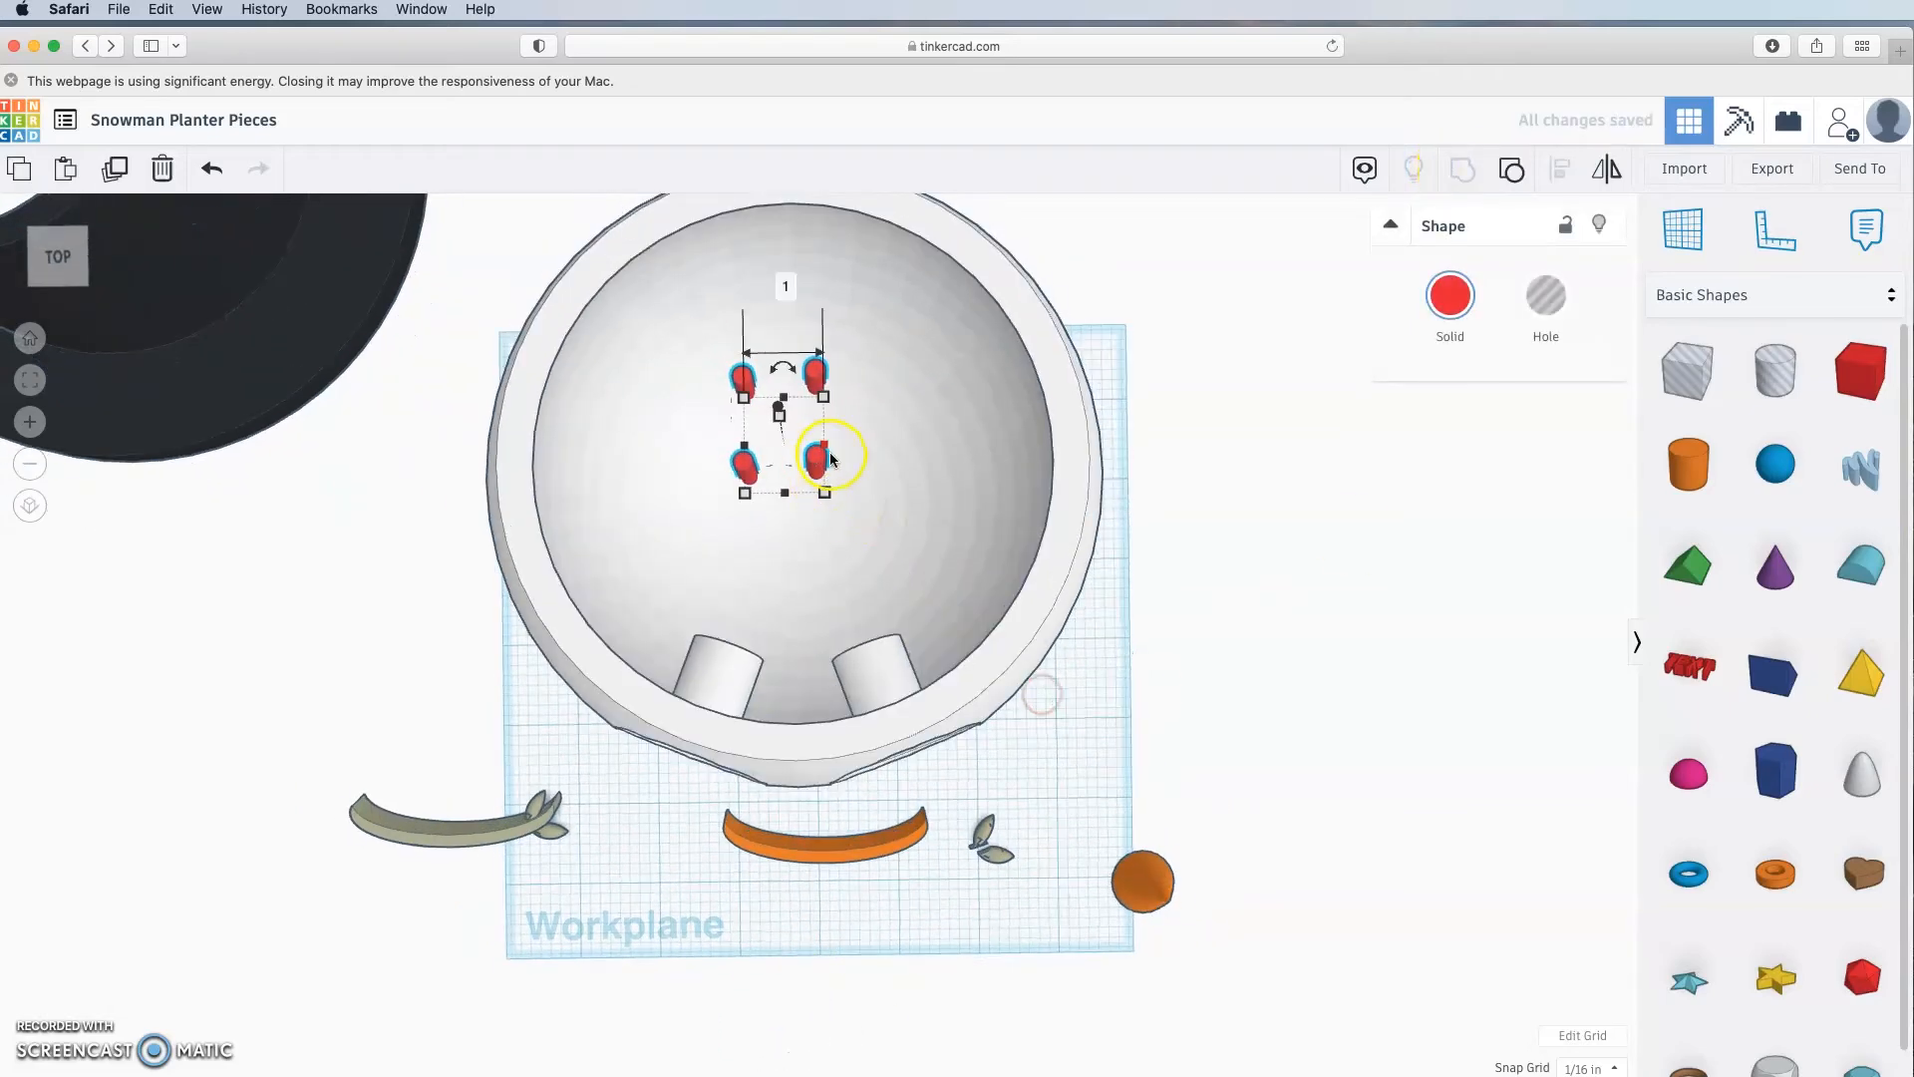
left_click_drag(818, 473, 827, 556)
right_click_drag(1195, 553, 1186, 504)
left_click(1048, 520, "shift")
key("l")
left_click(807, 786)
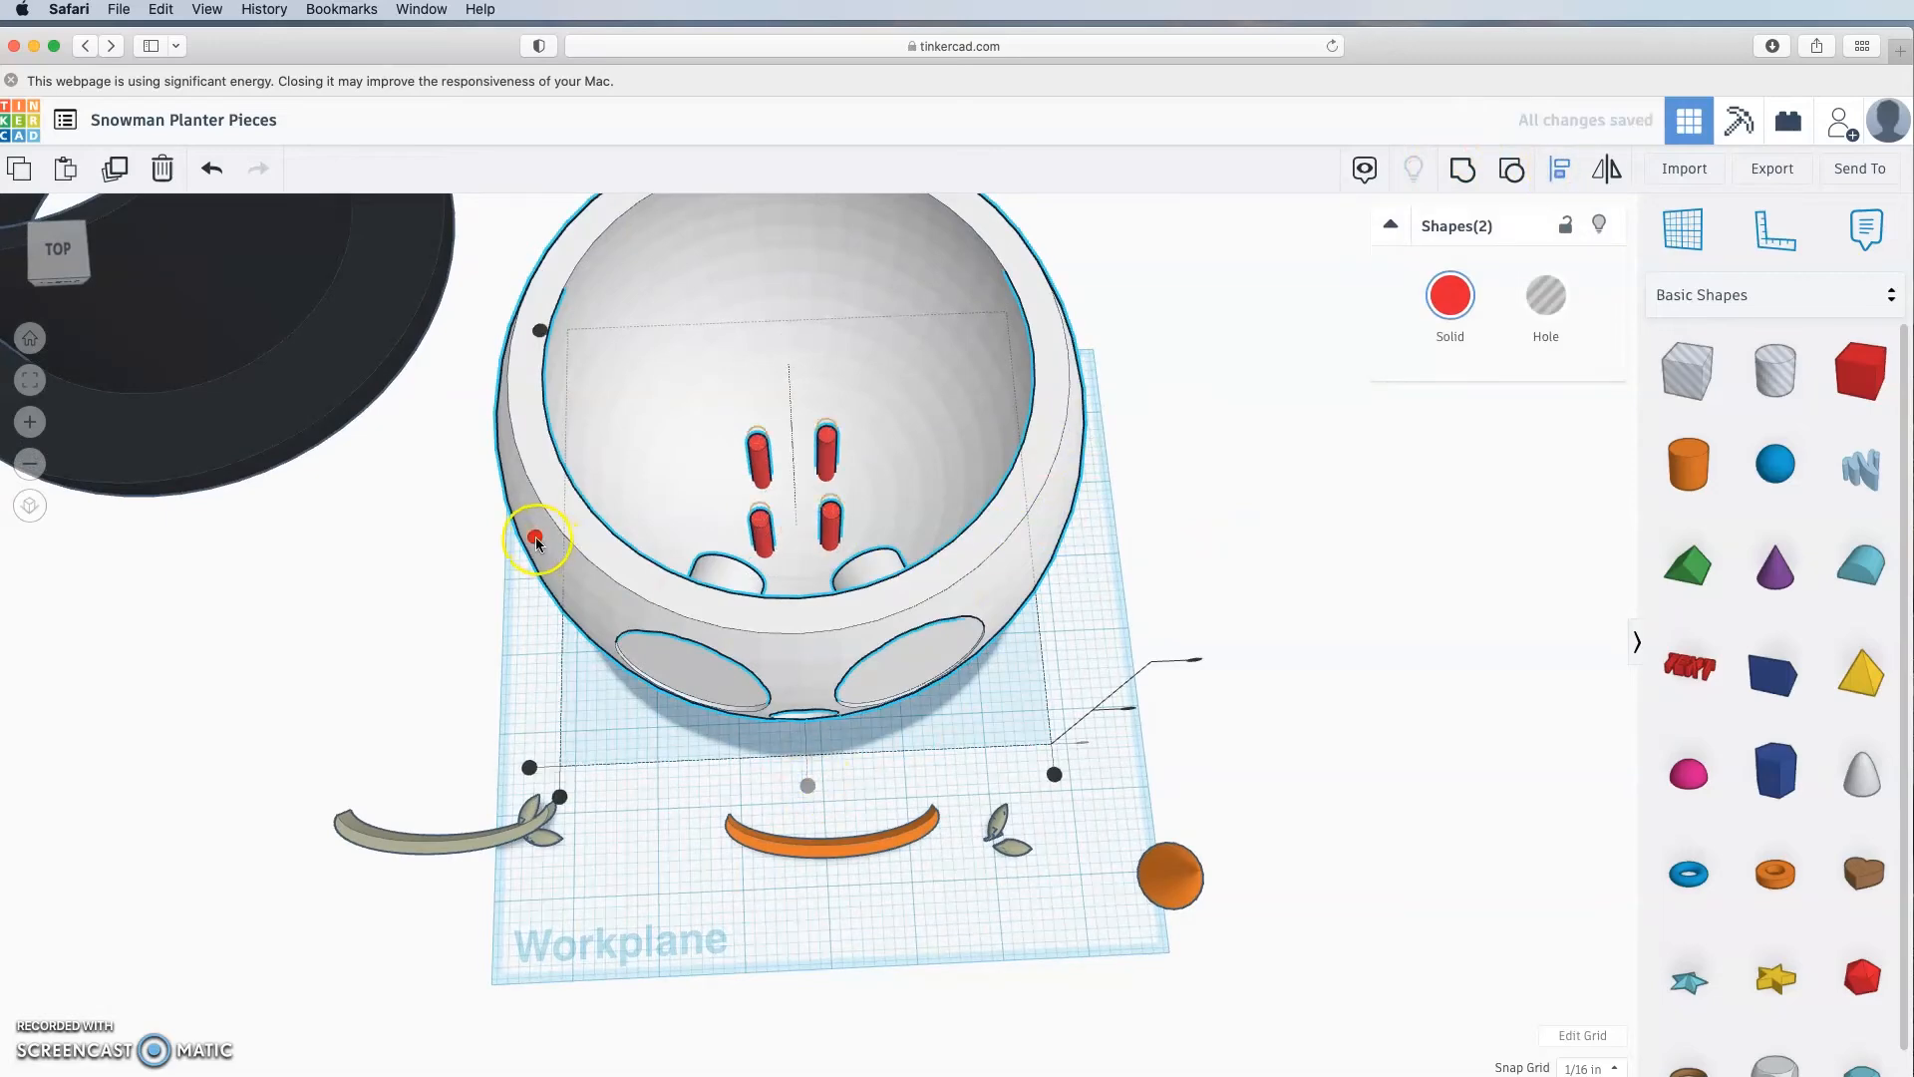
left_click(535, 536)
Step: Lower the red cylinder group so it runs down through the pot's base
left_click(1172, 542)
right_click_drag(1167, 546, 987, 508)
left_click(954, 490)
mouse_move(907, 474)
left_mouse_down()
mouse_move(912, 399)
mouse_move(910, 449)
left_mouse_up()
right_click_drag(1011, 717, 1326, 1028)
Step: Ungroup the red cylinders and nudge the top-right one right and the top-left one left
left_click(1511, 171)
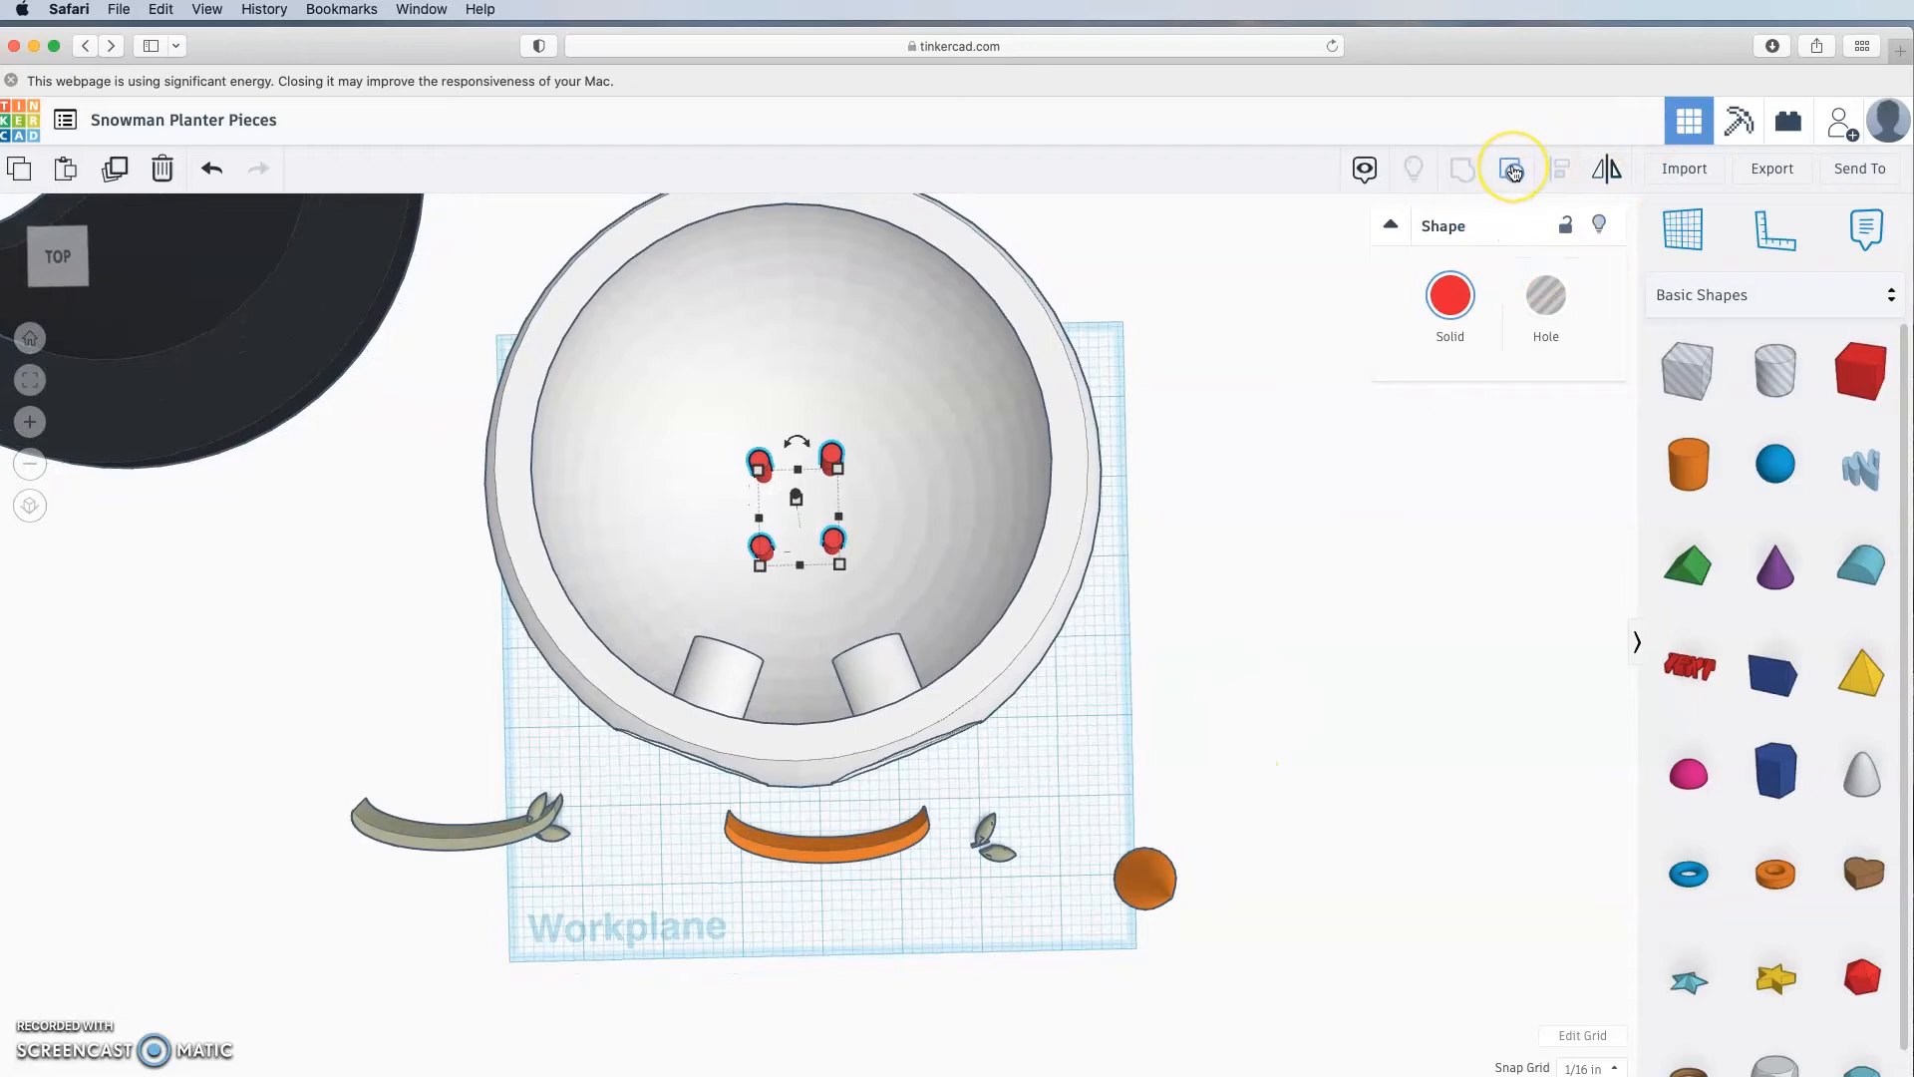
left_click(1287, 476)
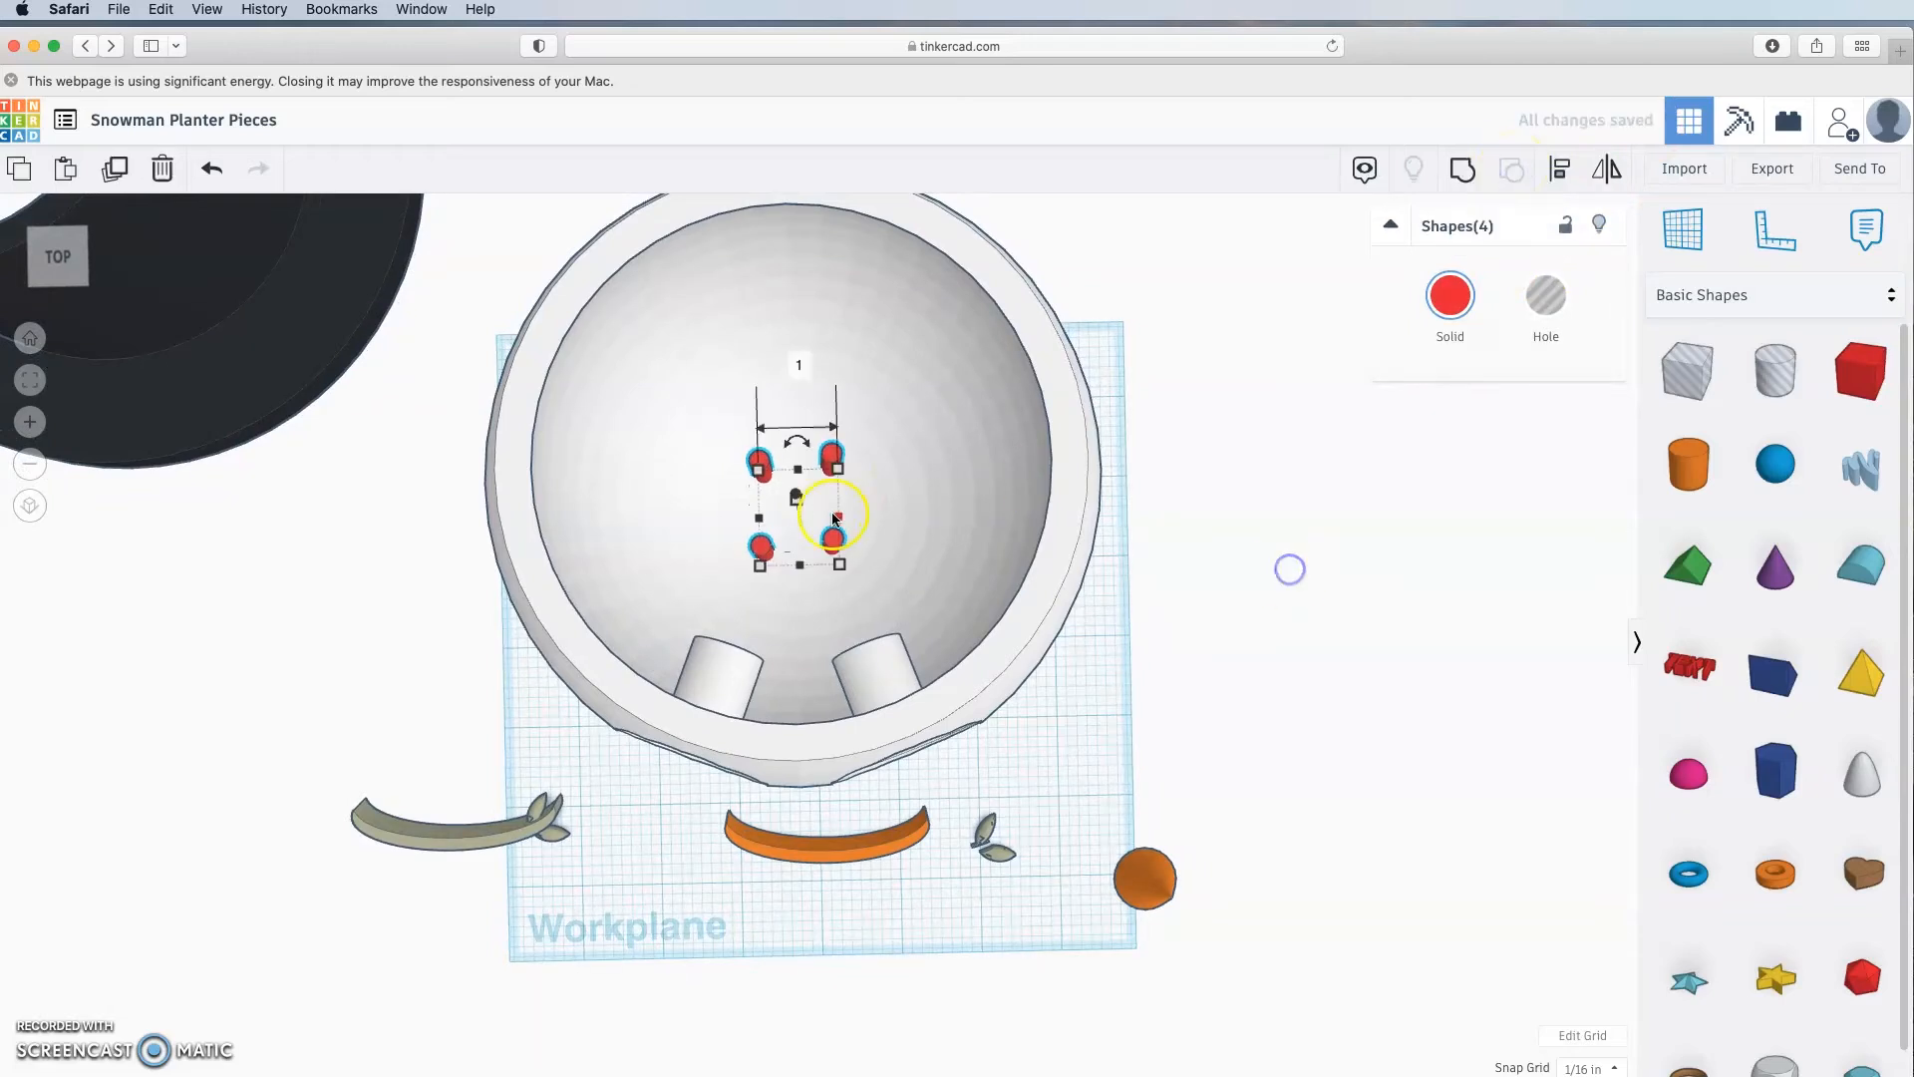
left_click(832, 462)
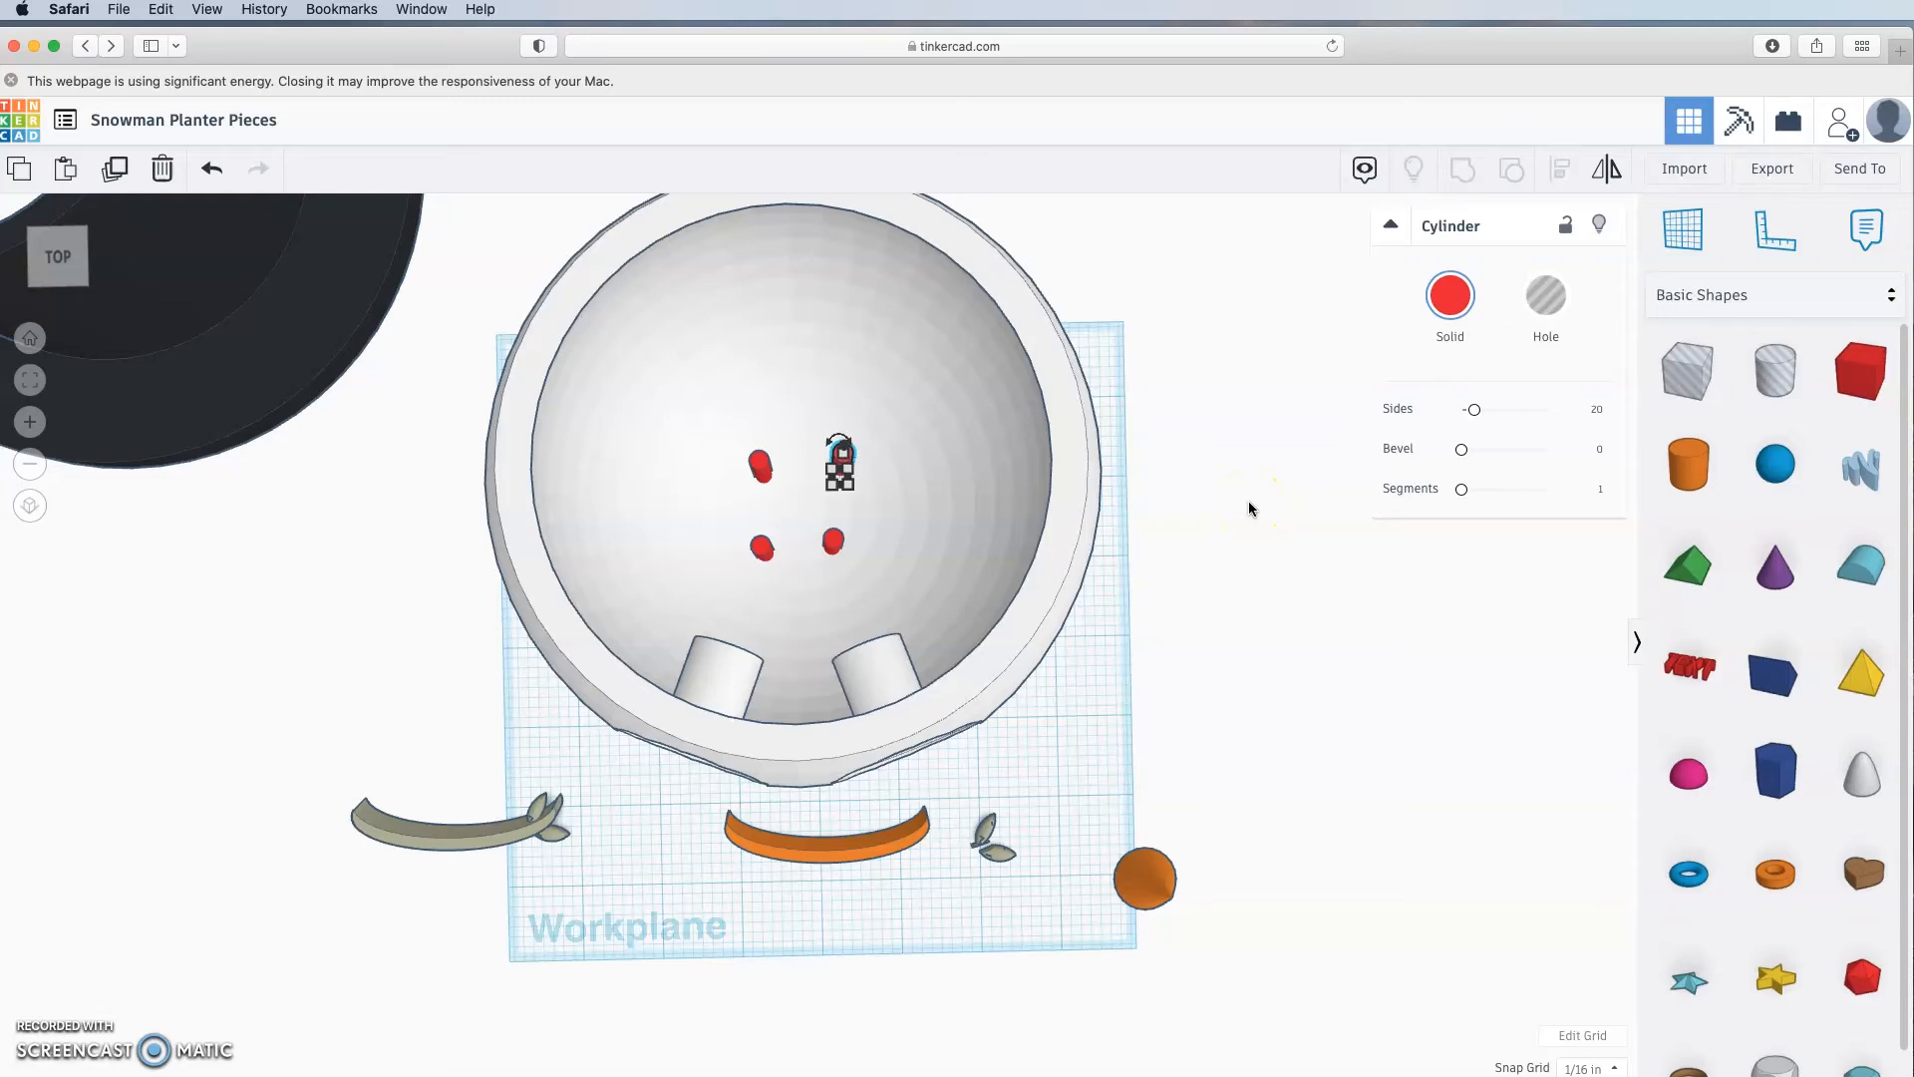
key("Right")
left_click(766, 472)
key("Left")
key("Left")
key("Left")
left_click(834, 544)
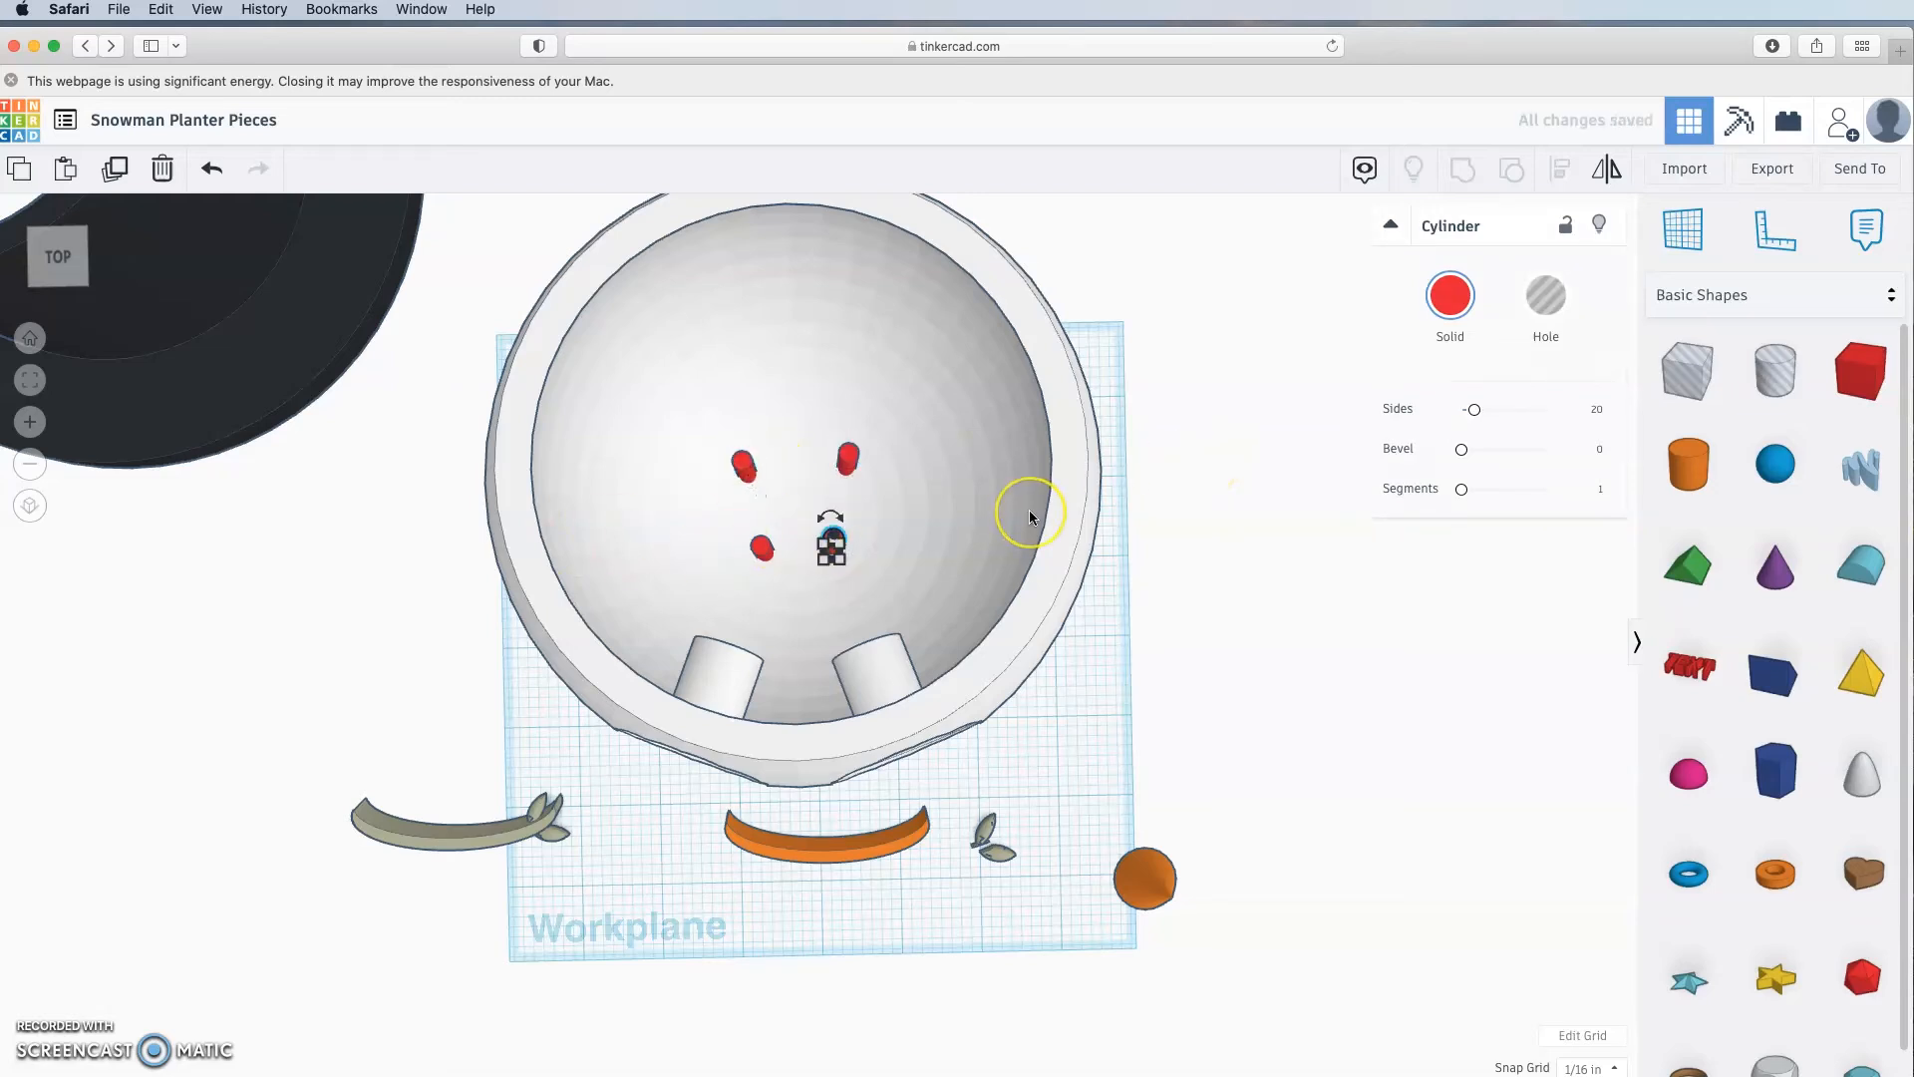
left_click(753, 558)
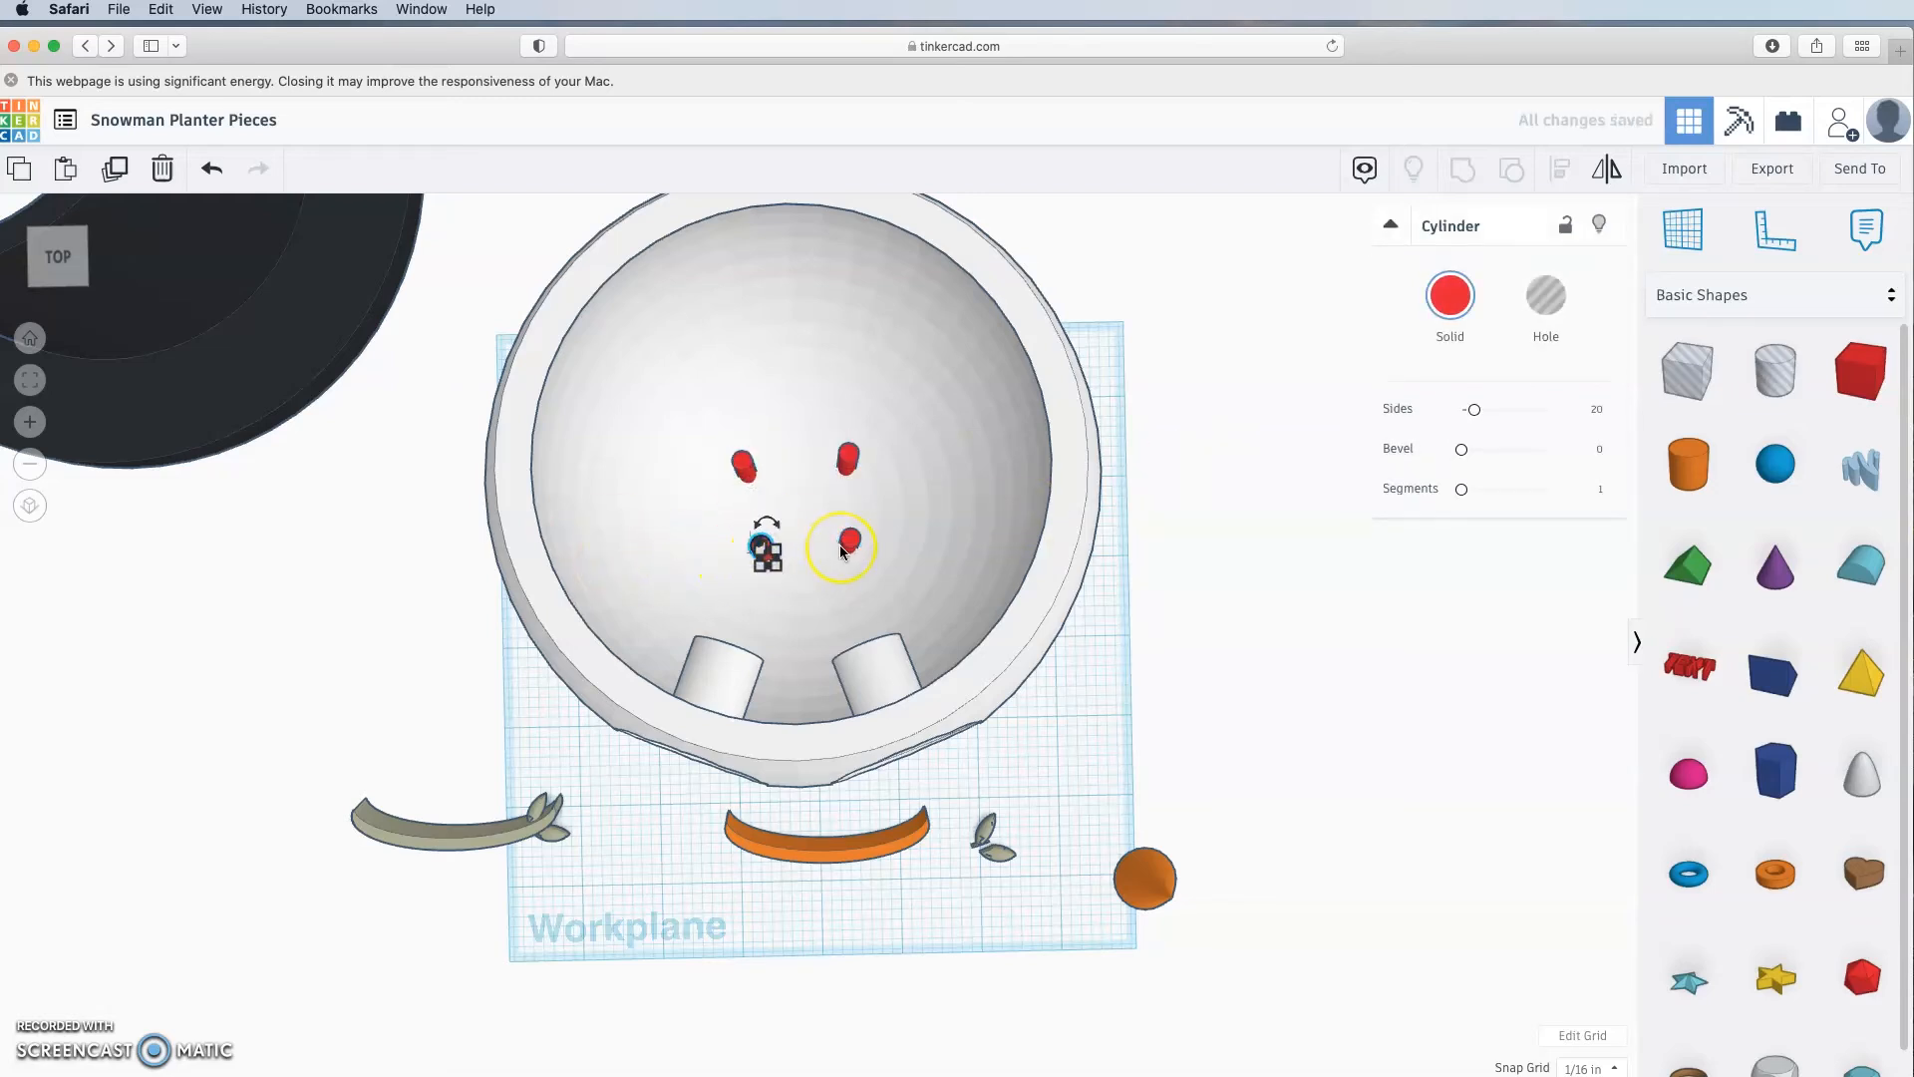
Step: Nudge the two bottom cylinders down and the two top cylinders up to widen the pattern
left_click(1196, 636)
right_click_drag(1196, 636, 1167, 632)
left_click(858, 544)
key("Down")
key("Down")
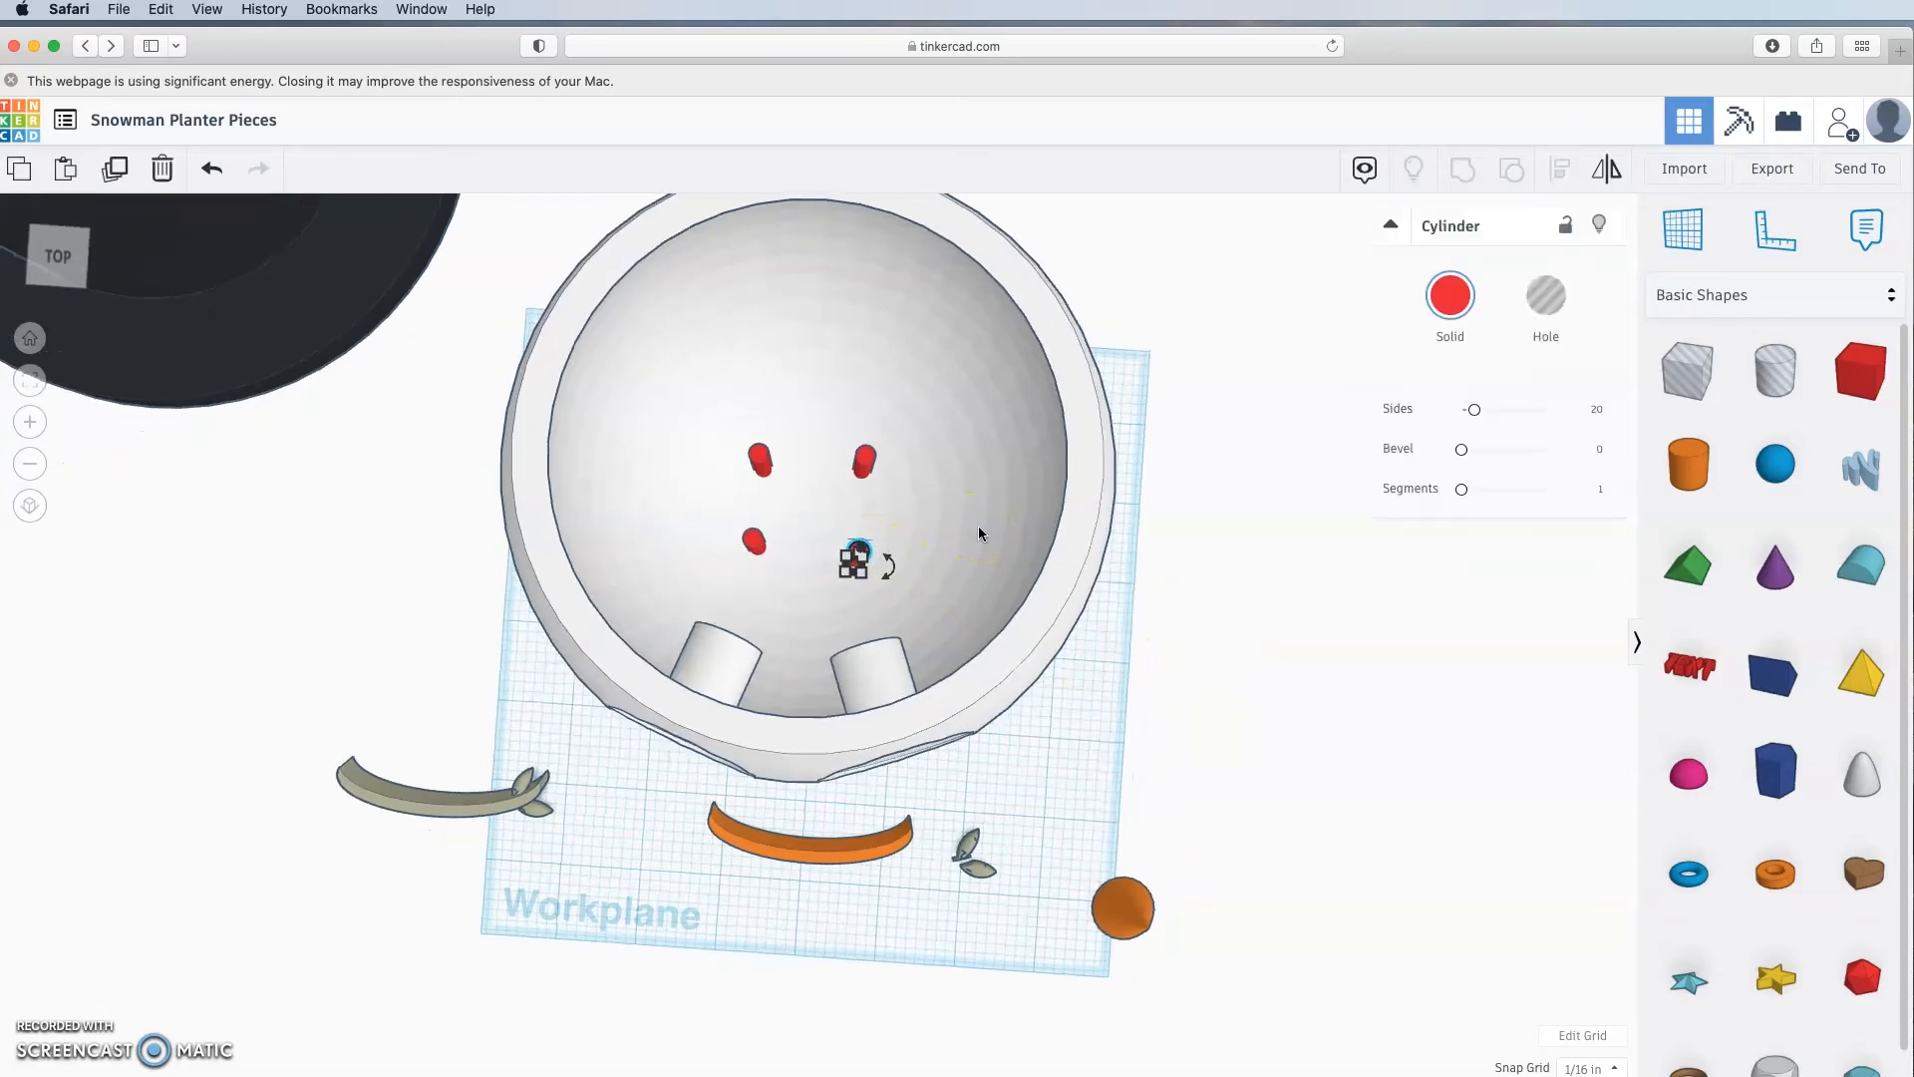
left_click(768, 539)
left_click(760, 543)
key("Down")
key("Down")
left_click(765, 457)
key("Up")
key("Up")
left_click(867, 460)
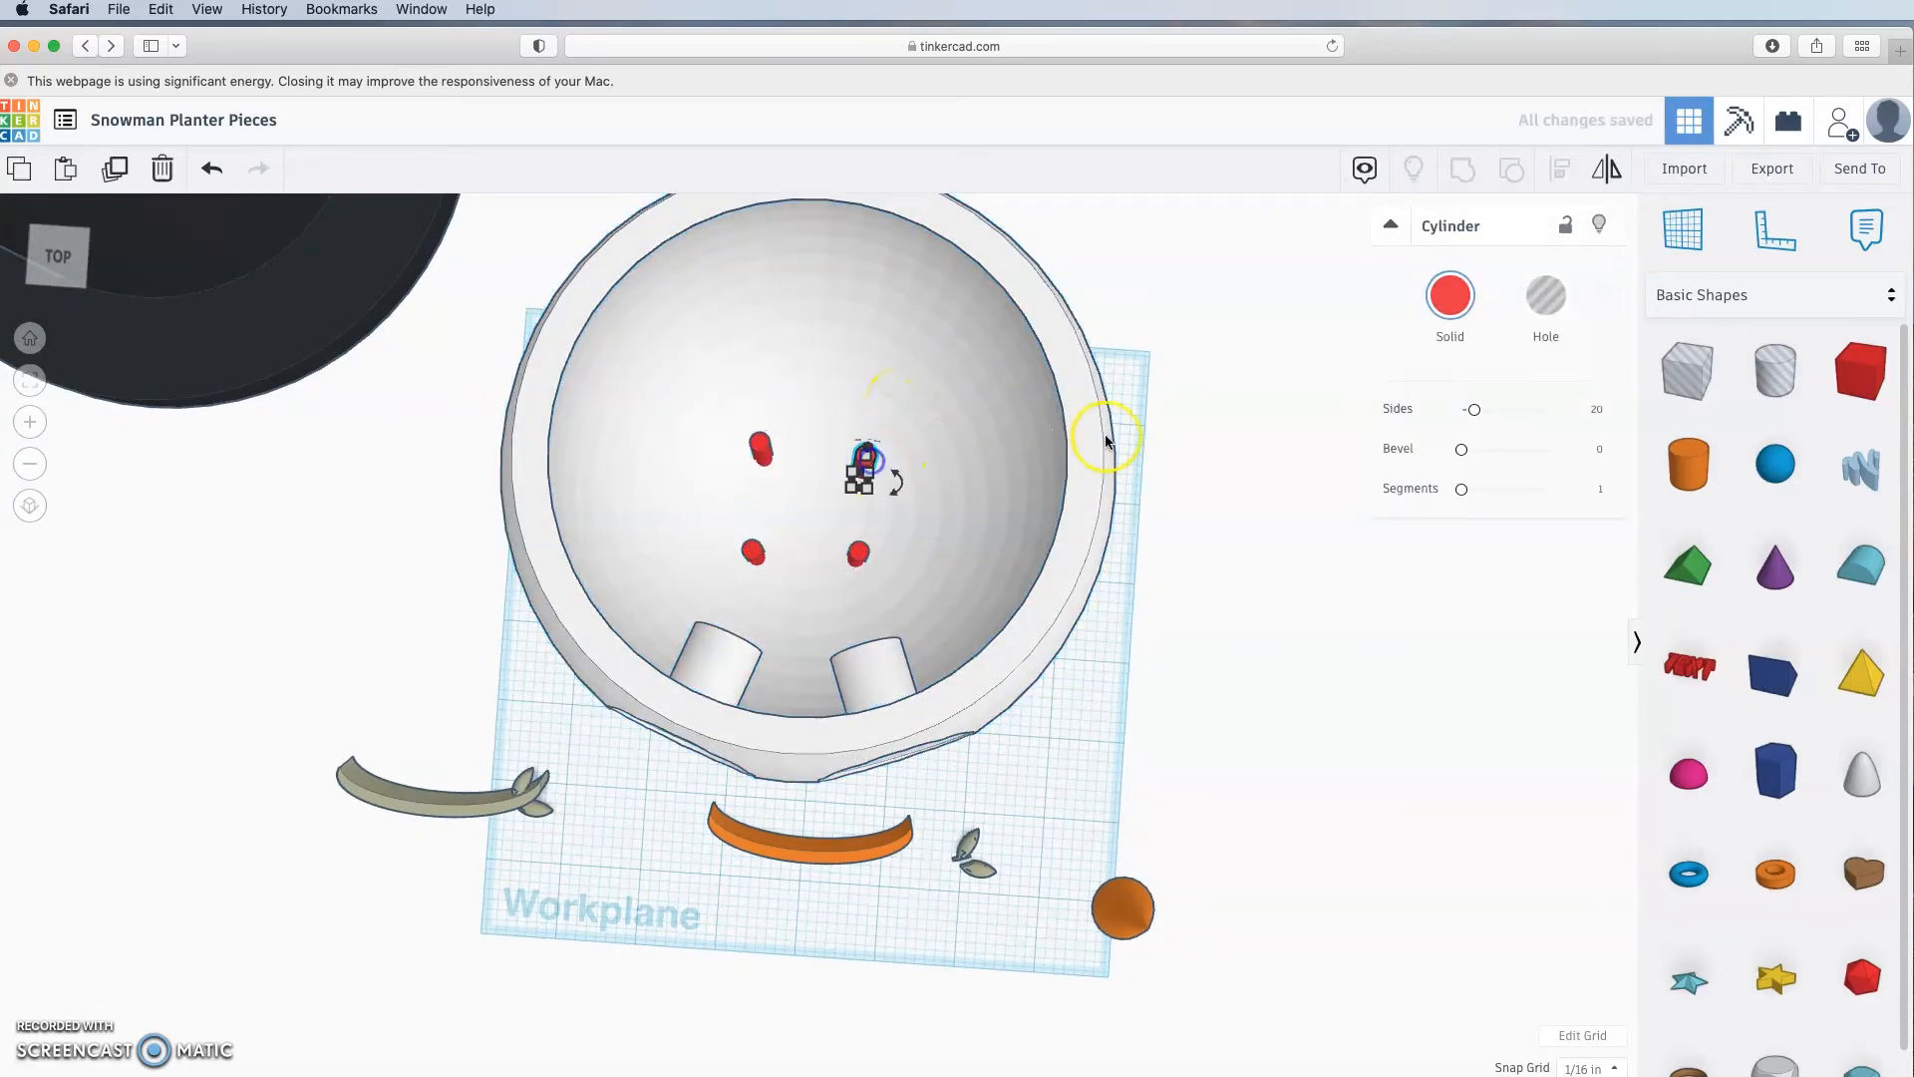
key("Up")
key("Up")
left_click(1236, 578)
right_click_drag(1237, 579, 823, 436)
Step: Group the four red cylinders and turn the group into a hole
left_click(822, 436)
left_click(917, 461, "shift")
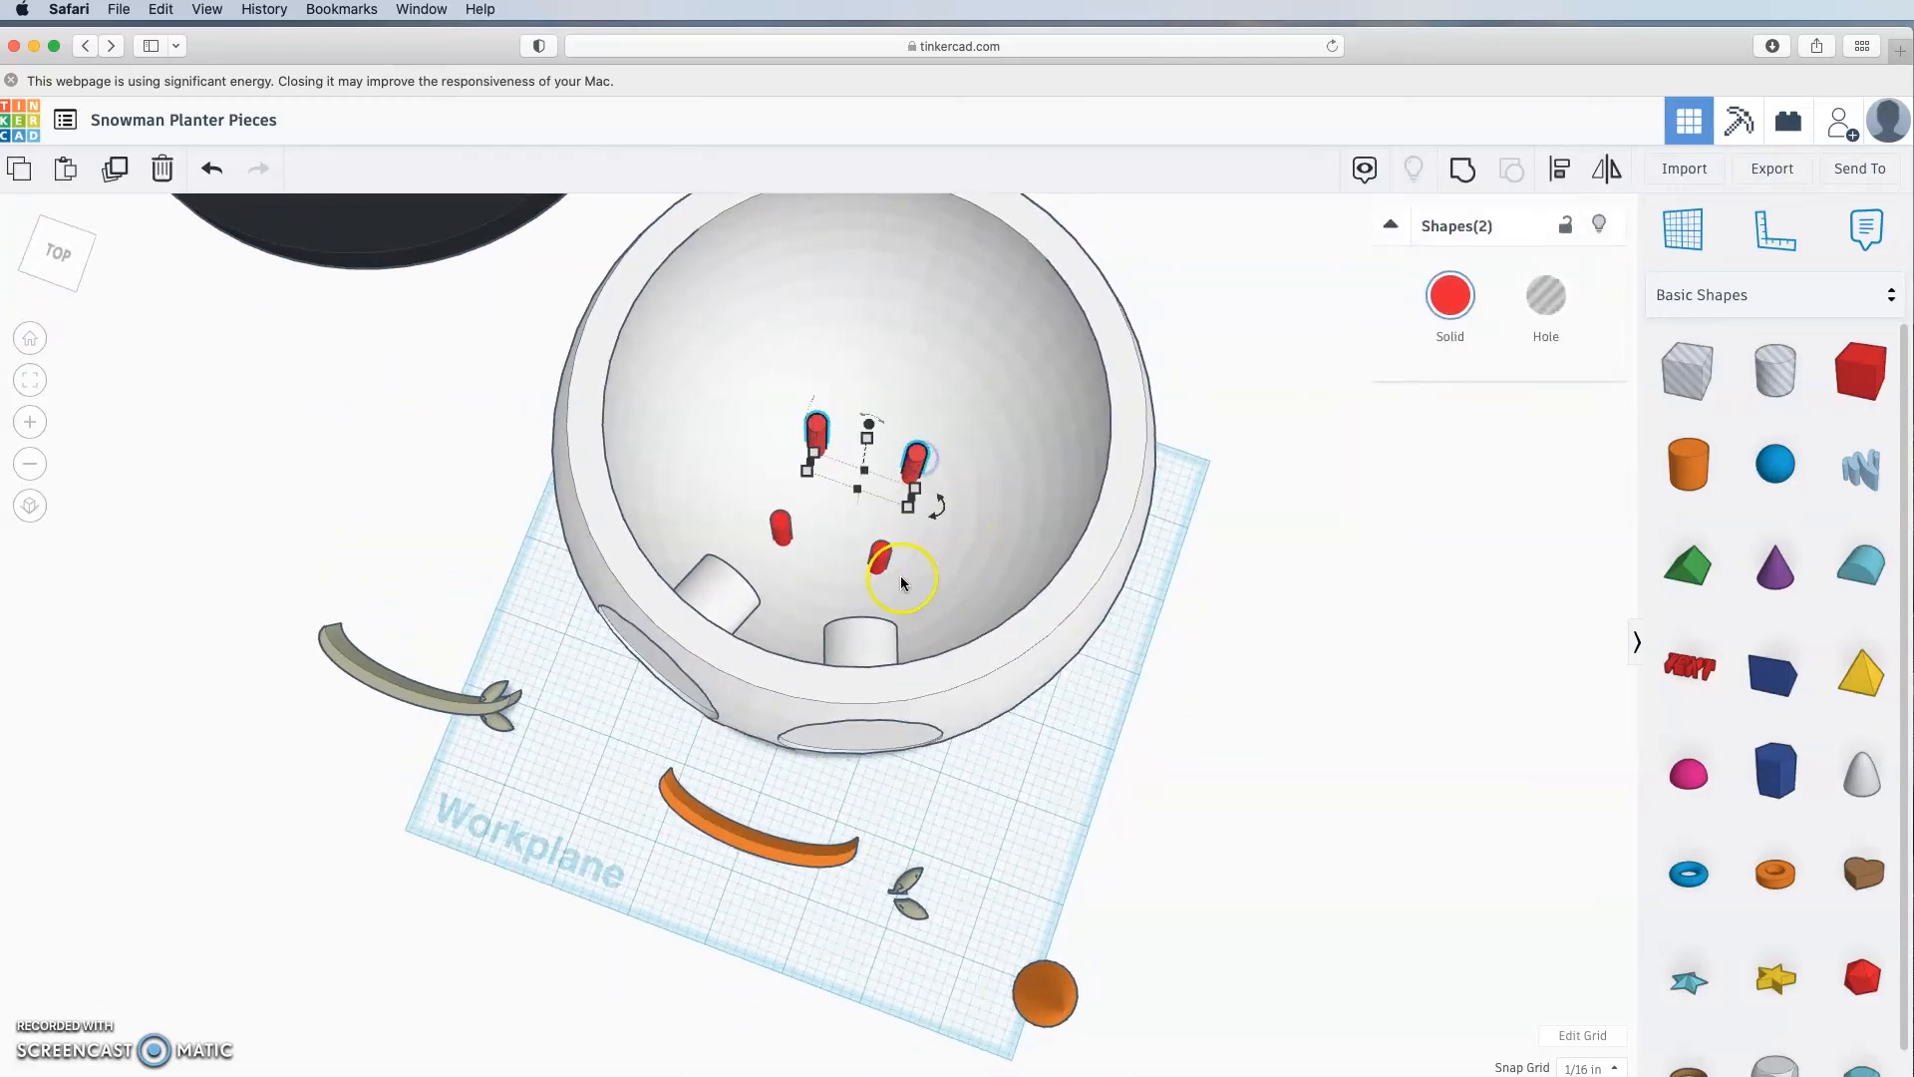
left_click(880, 558, "shift")
left_click(781, 526, "shift")
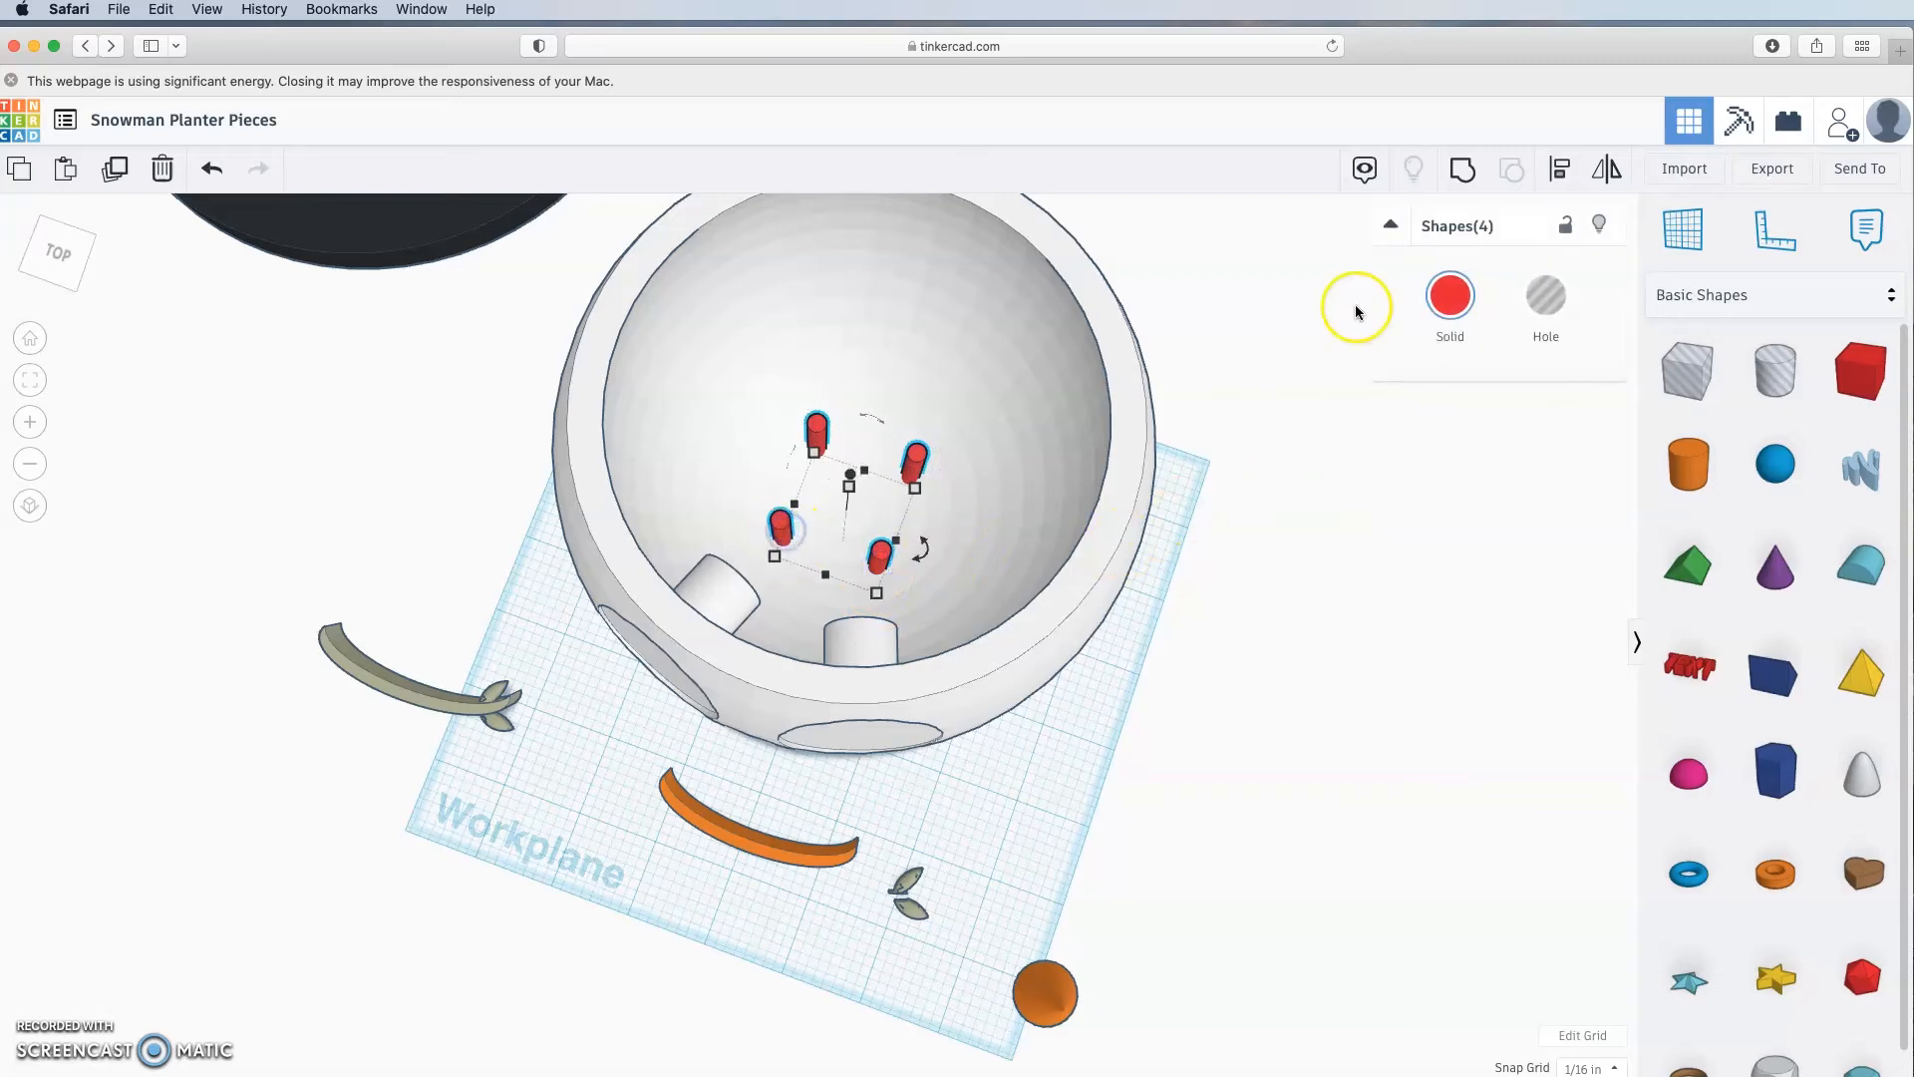
left_click(1464, 173)
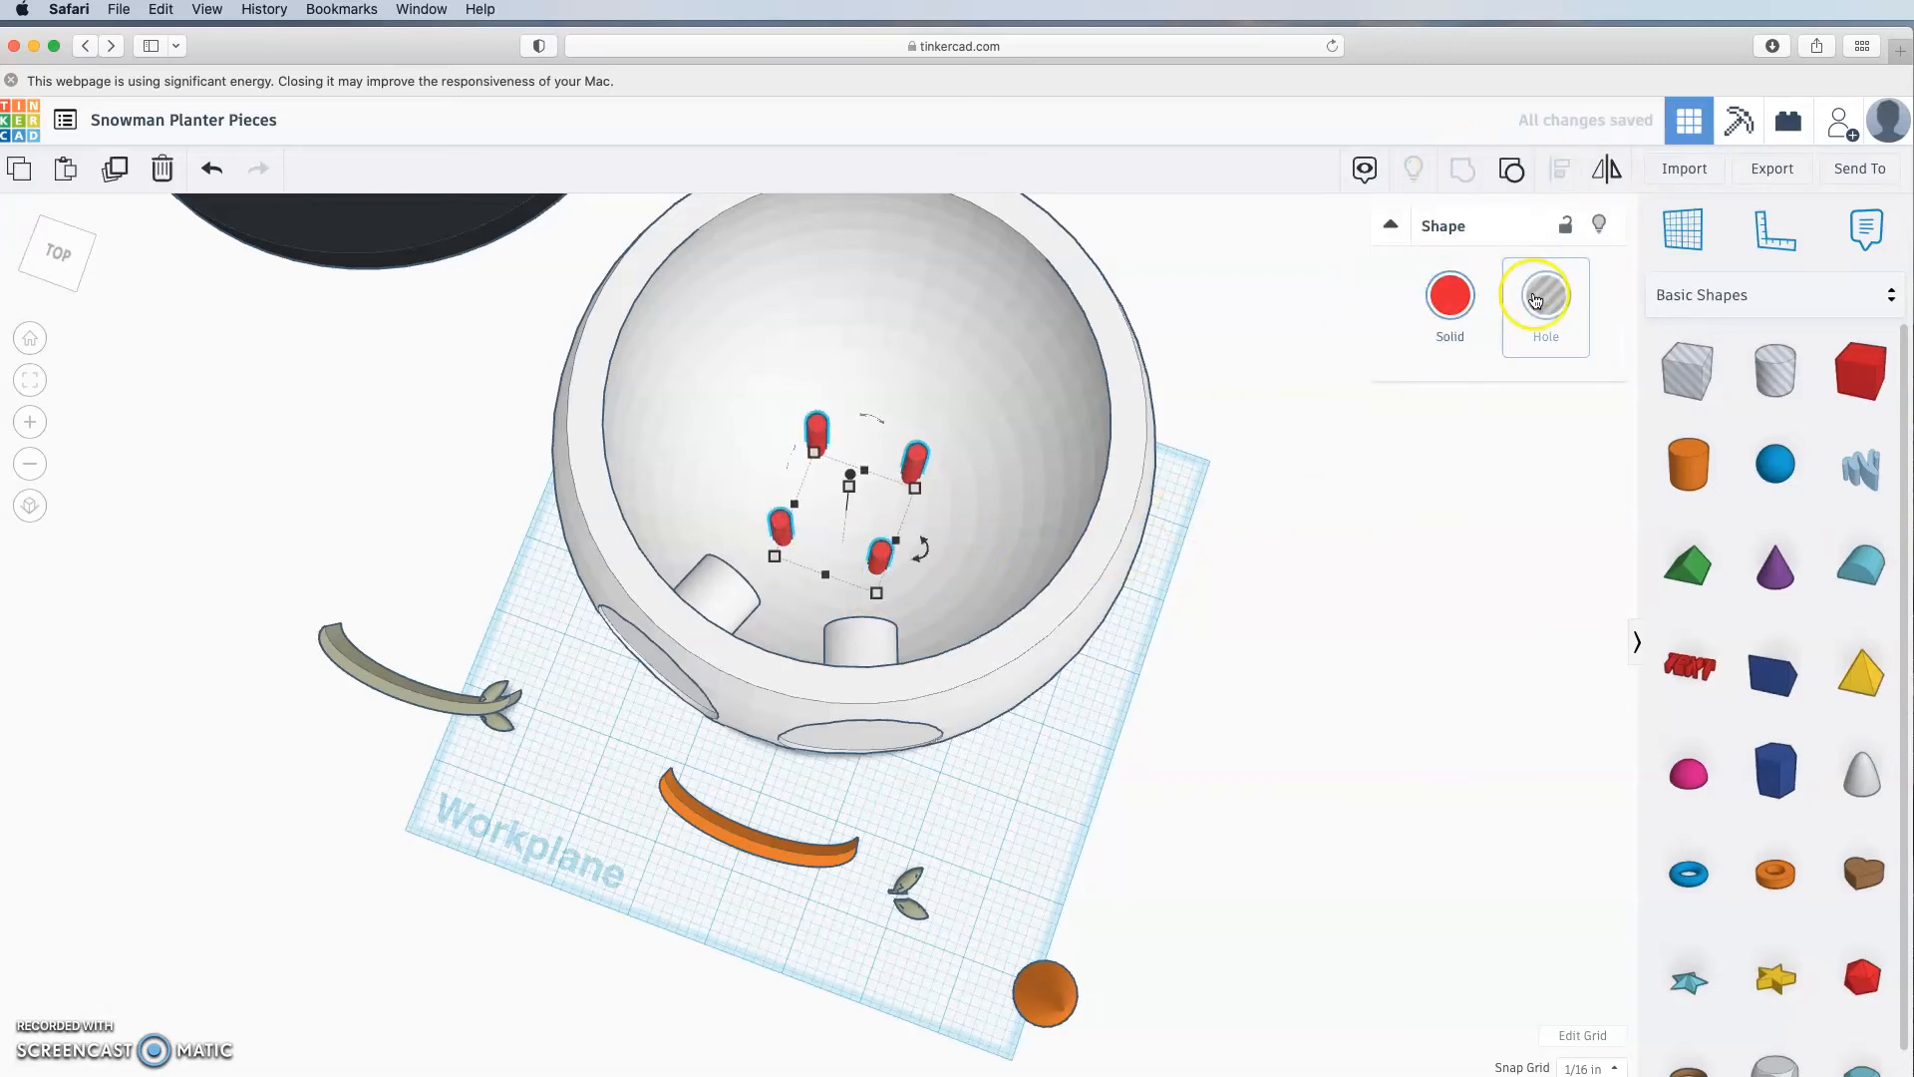
left_click(1545, 295)
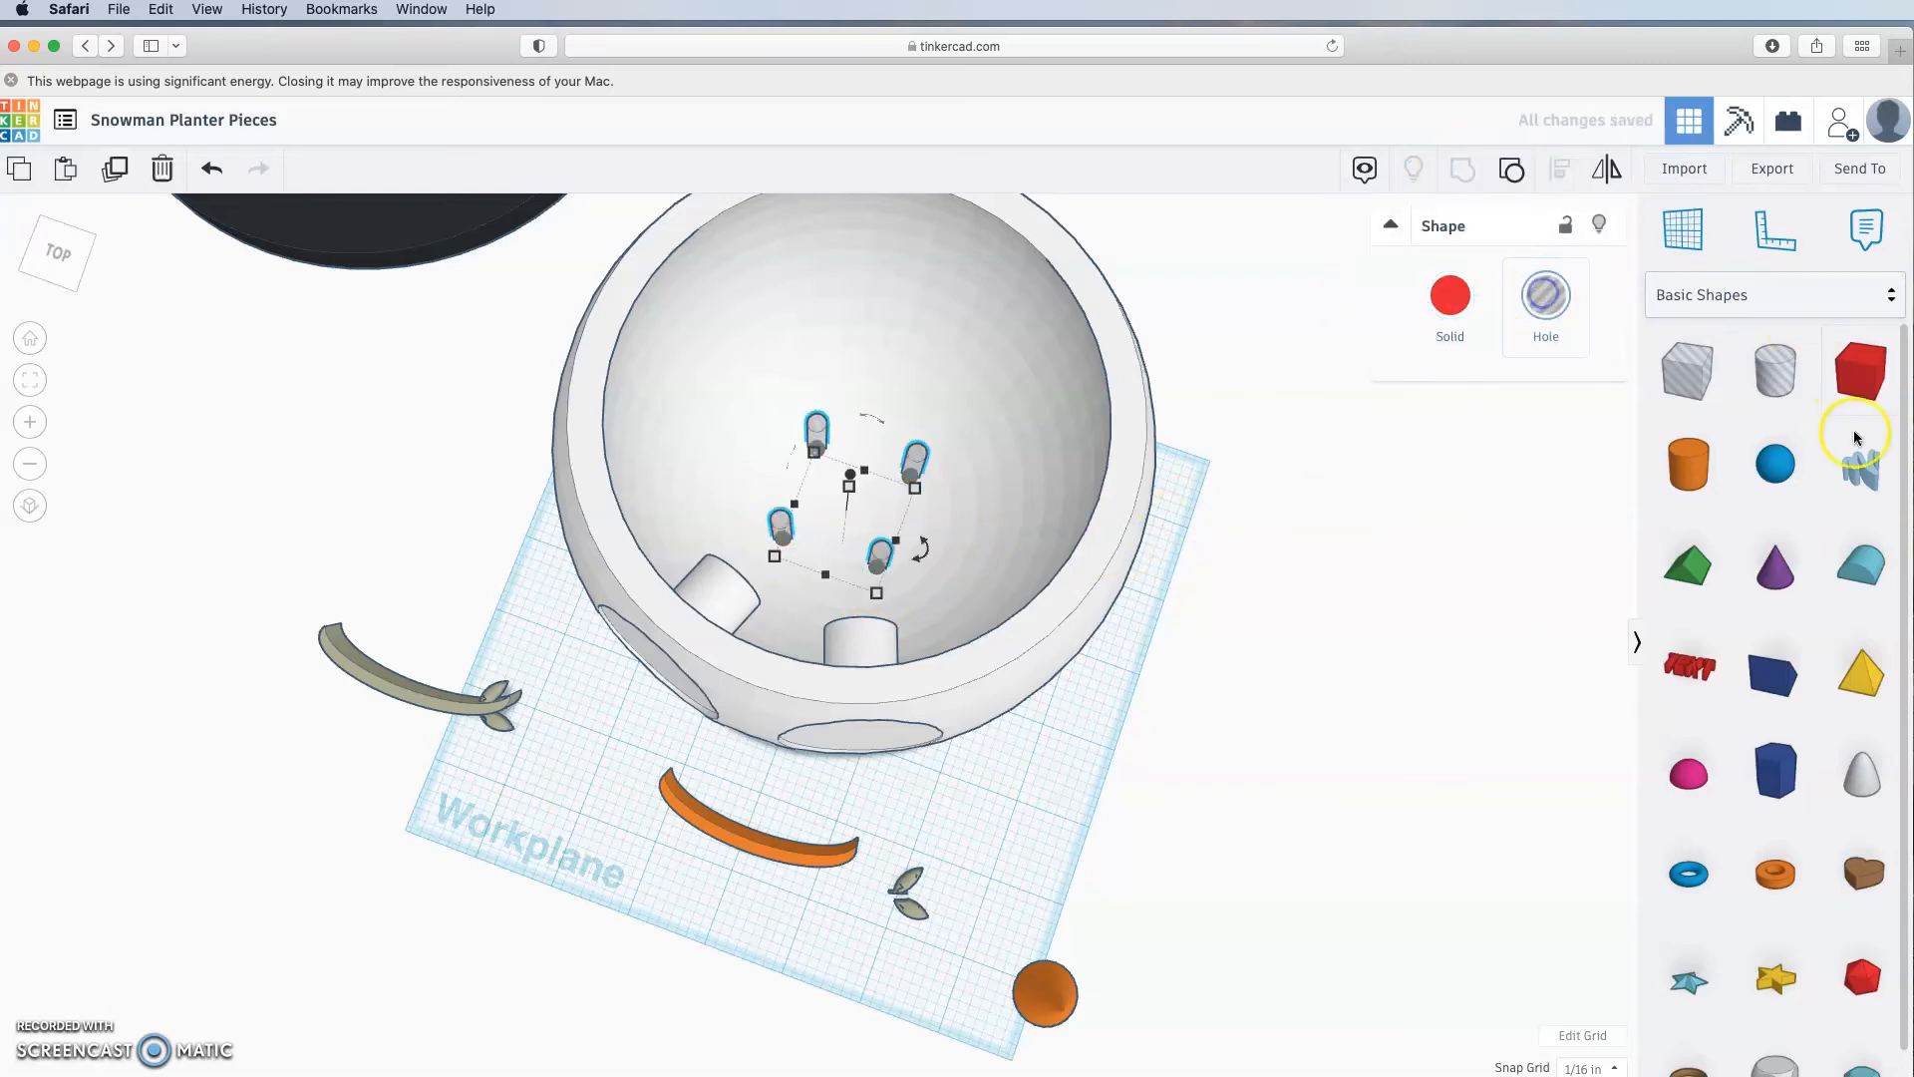
Step: Group the hole cylinders with the snowman planter to cut four drainage holes
left_click(1103, 495, "shift")
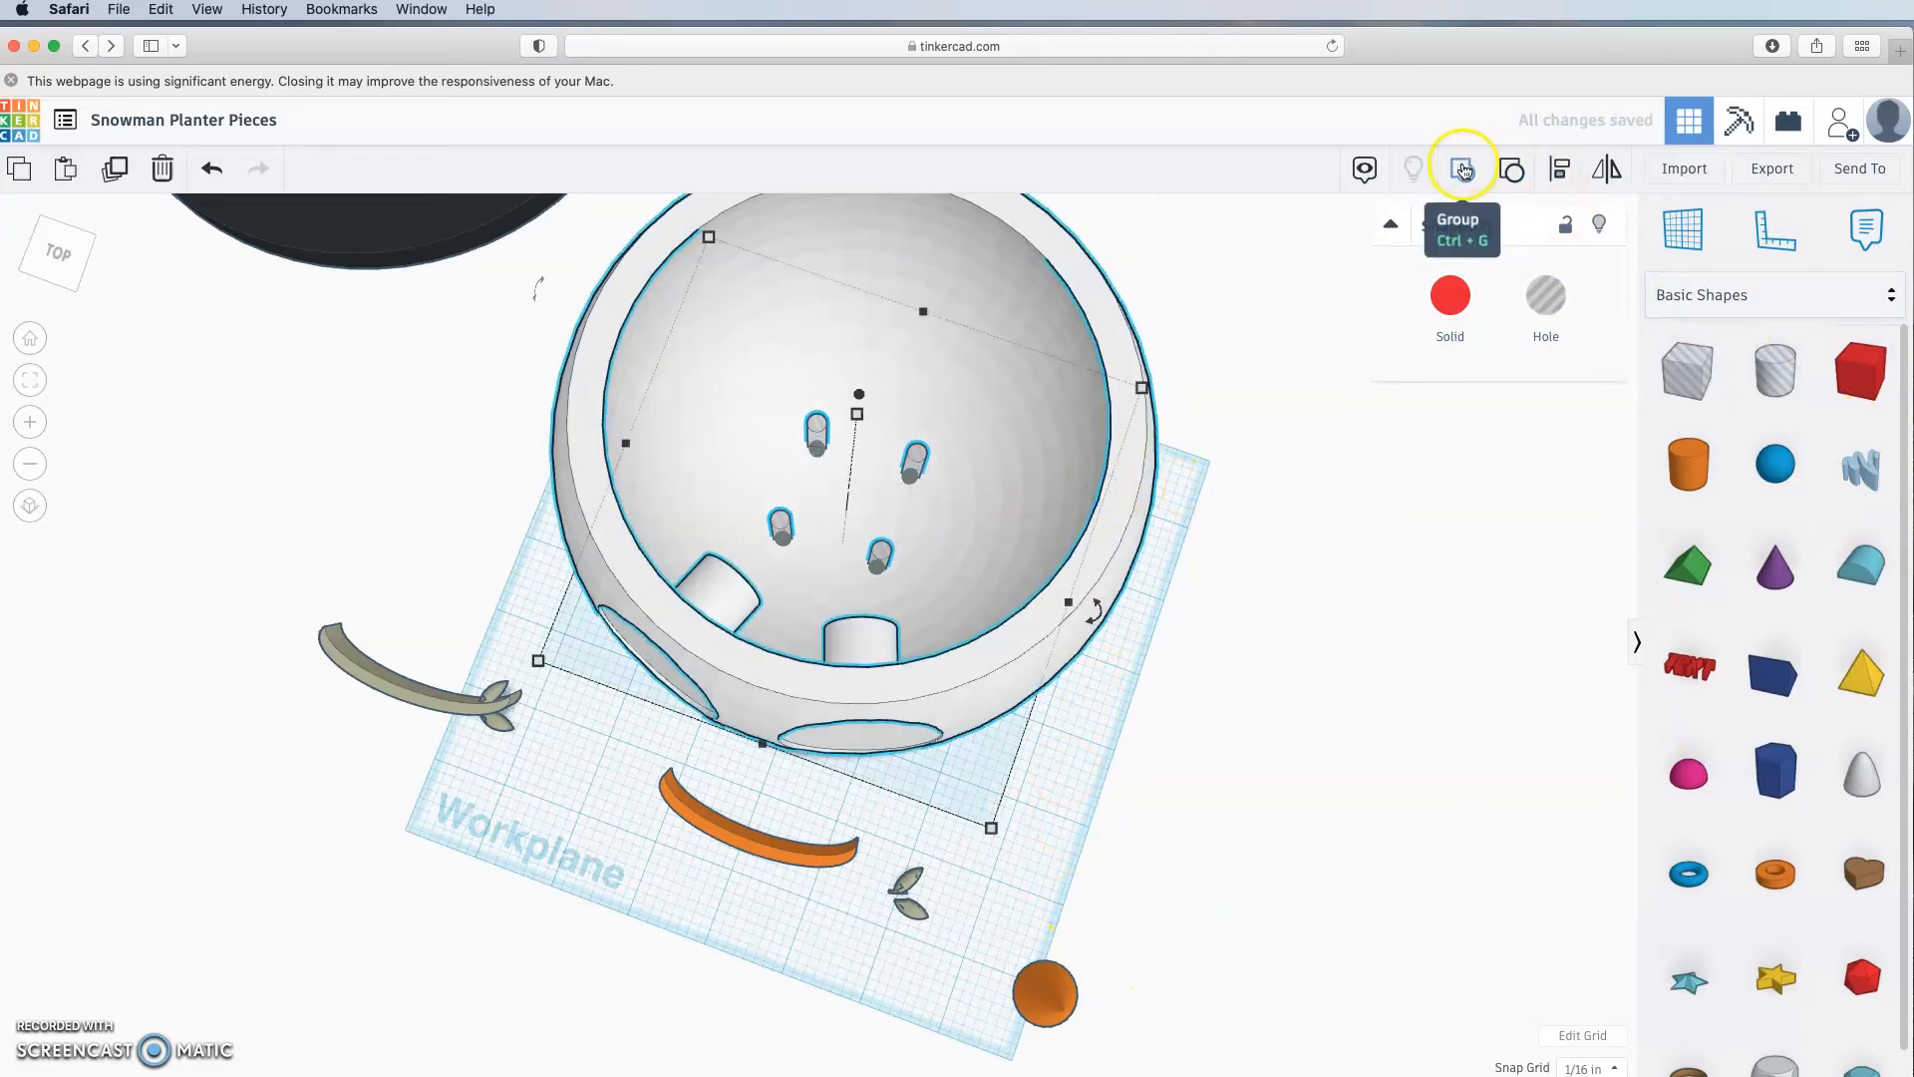
left_click(1463, 168)
right_click_drag(1299, 757, 1335, 1026)
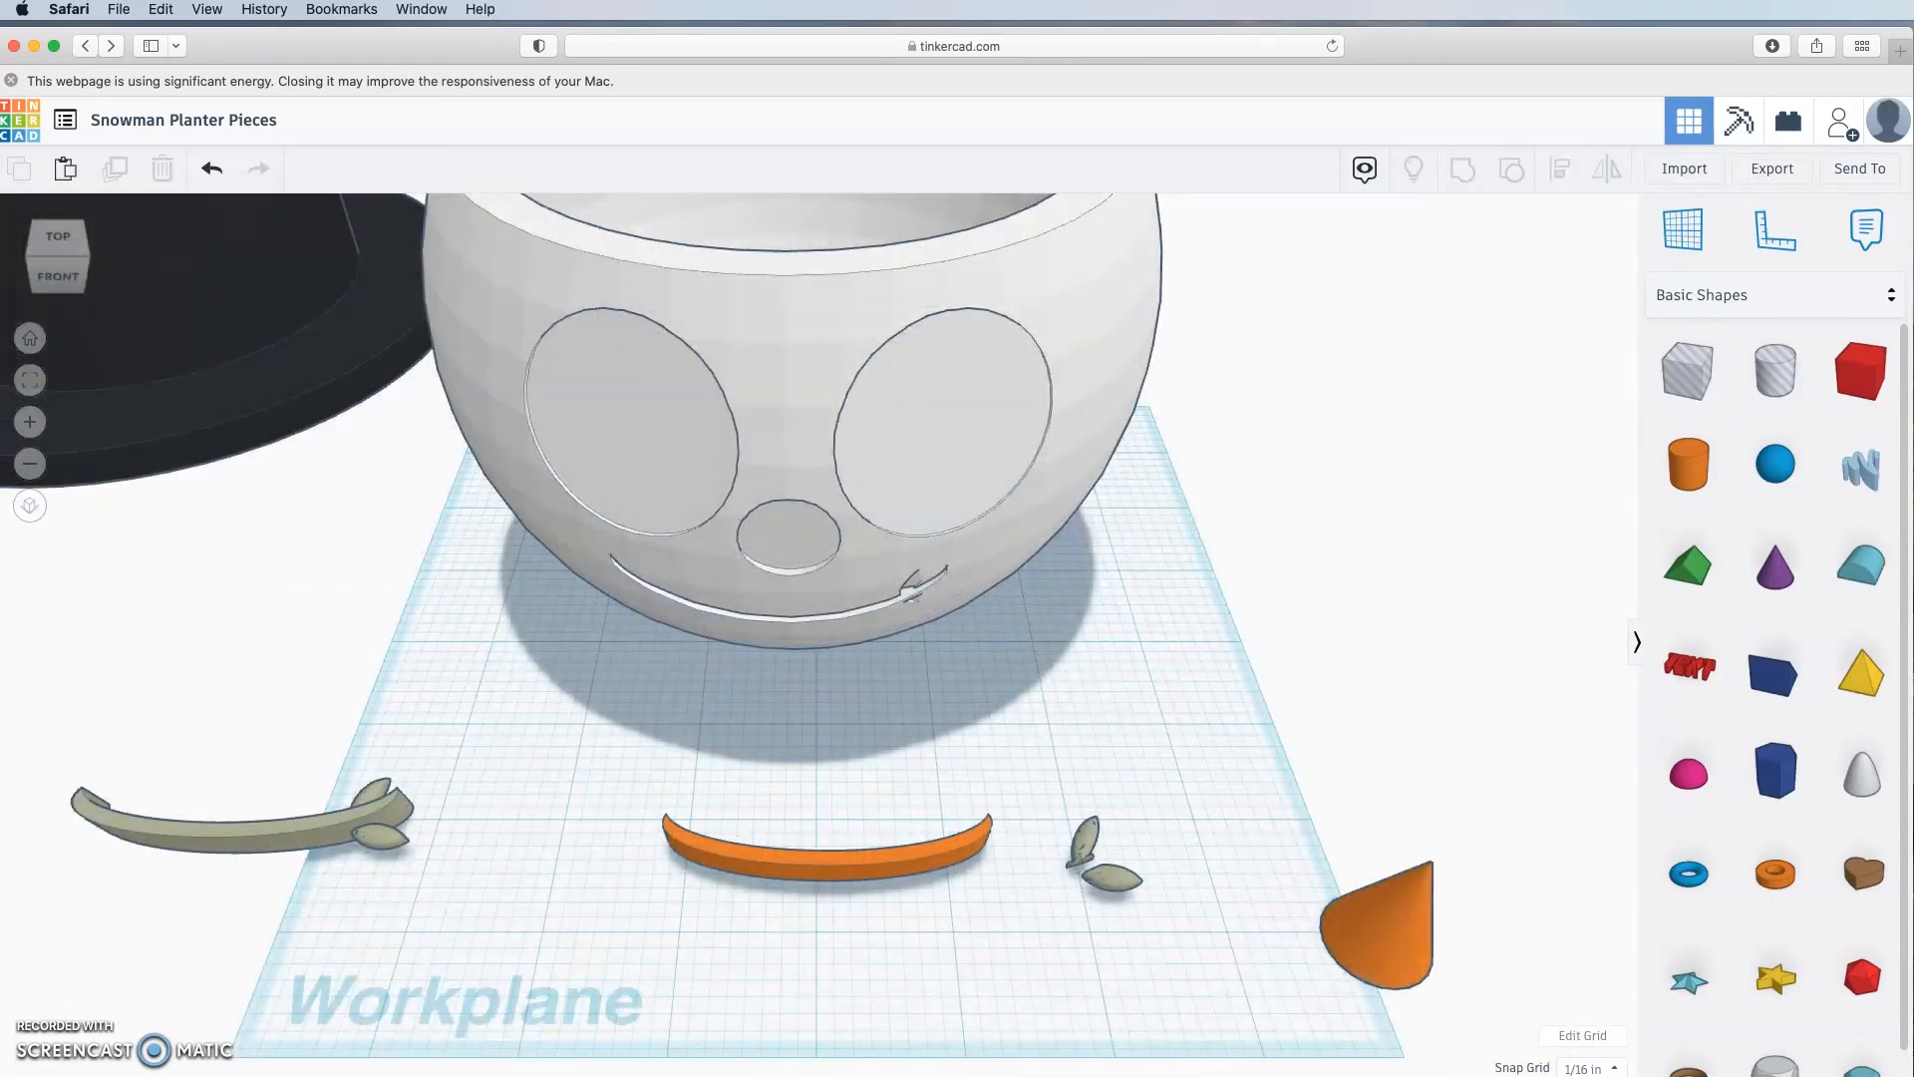
Step: Place a Half Sphere from Basic Shapes beside the planter and rotate it about 180°
scroll(793, 907, "down", 3)
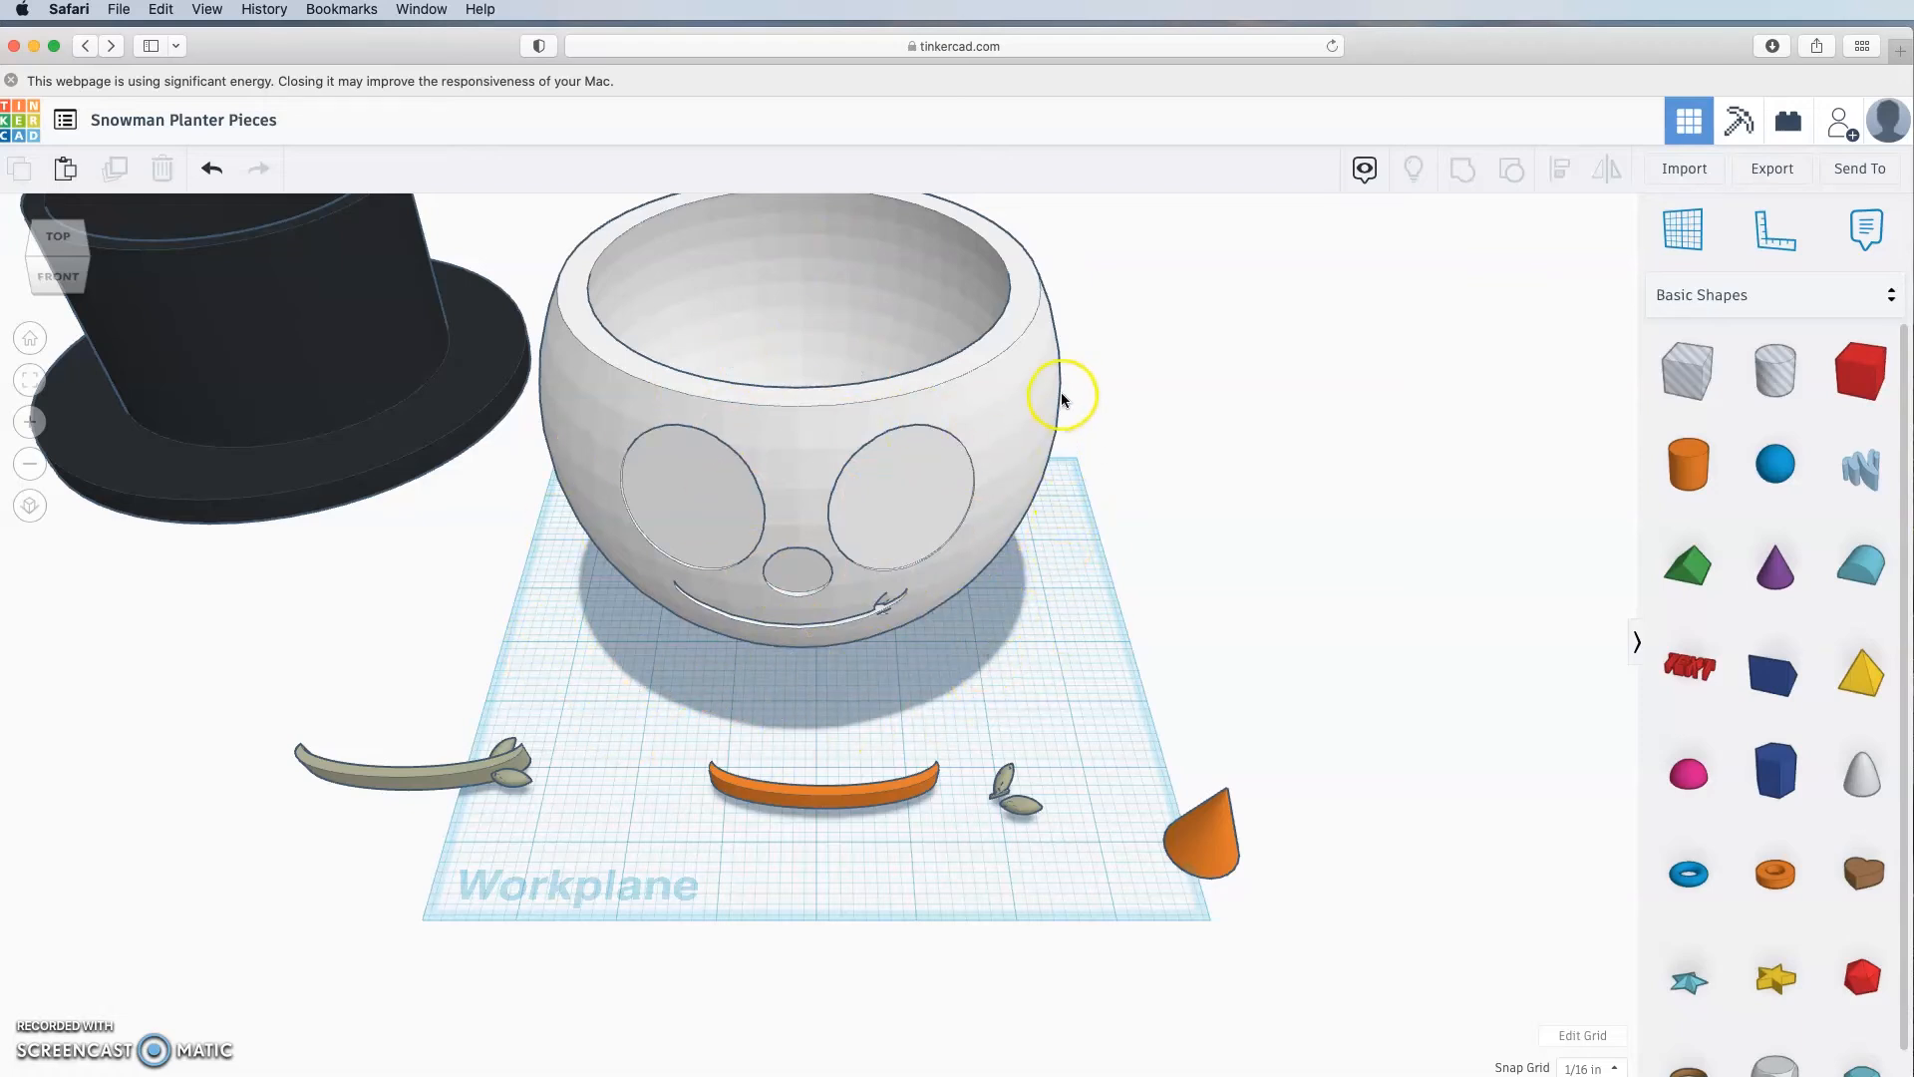
scroll(1761, 648, "down", 2)
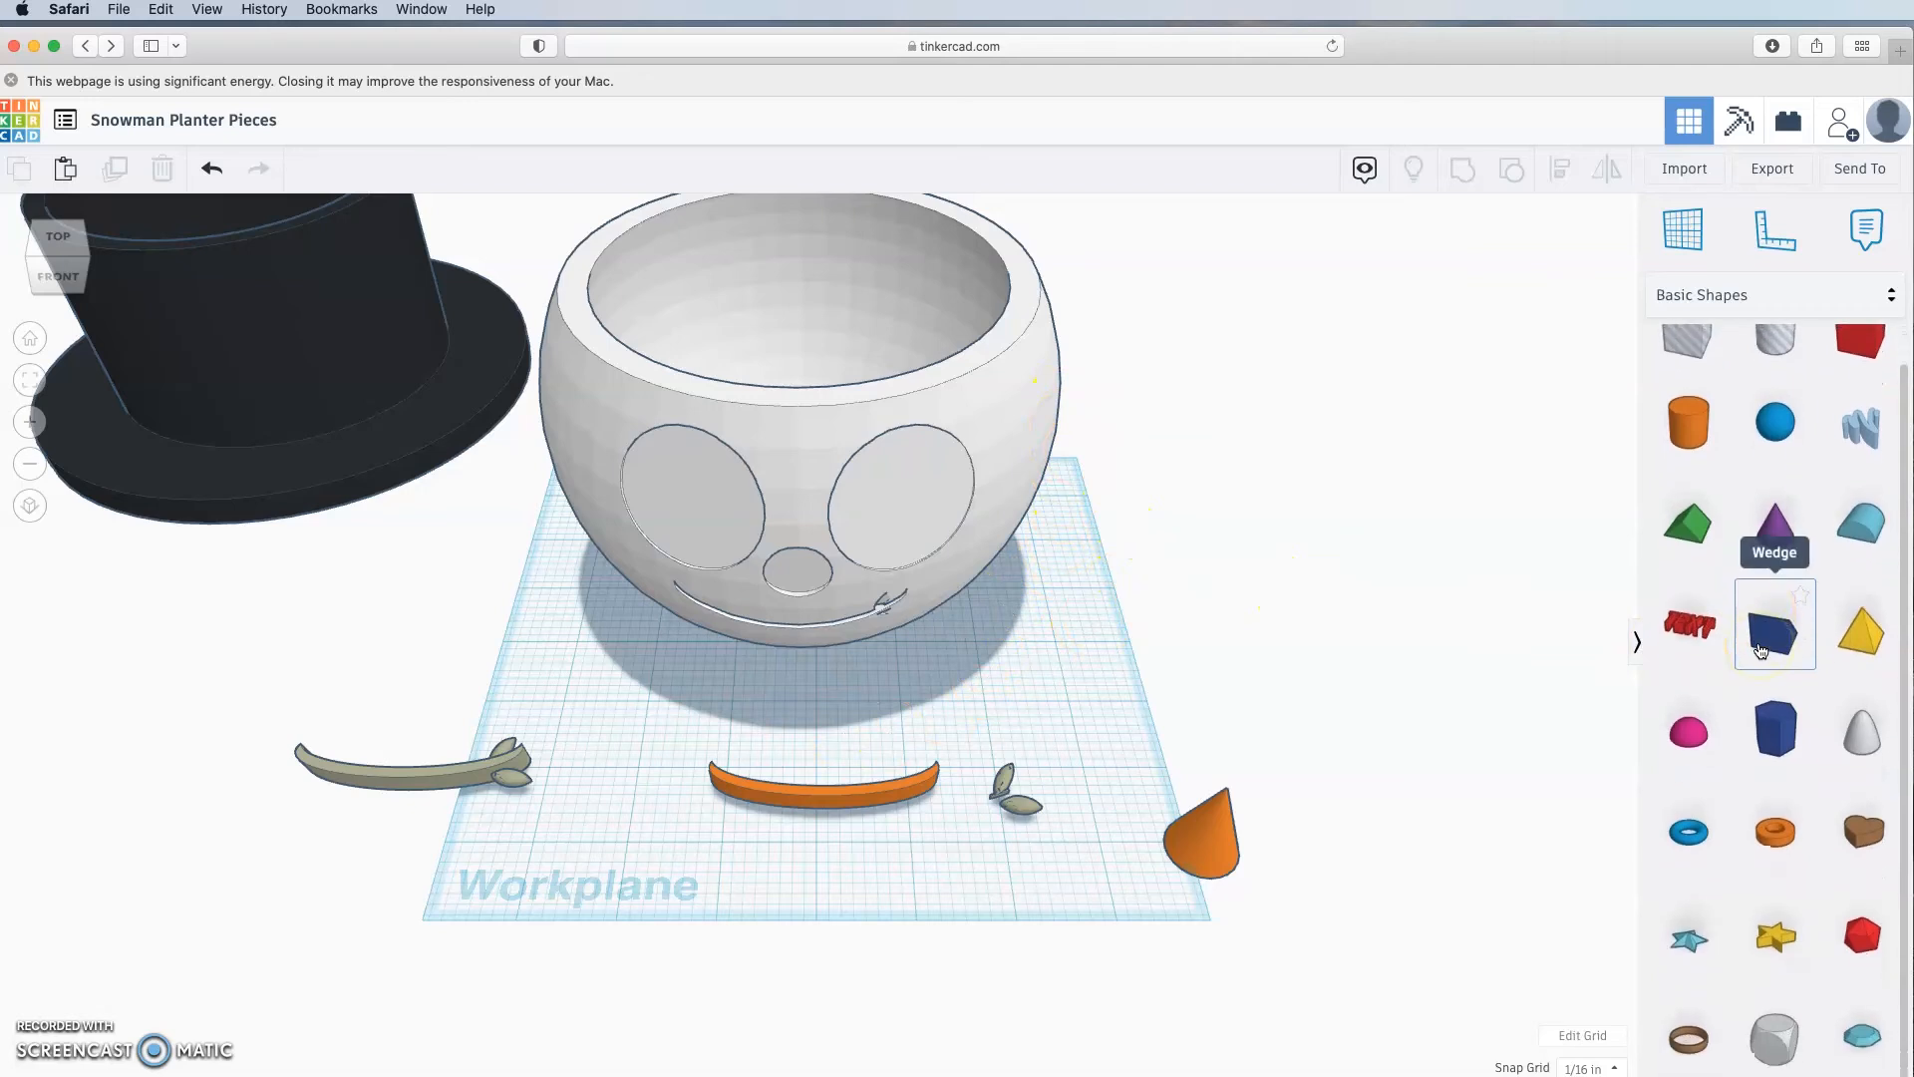
scroll(1760, 650, "up", 1)
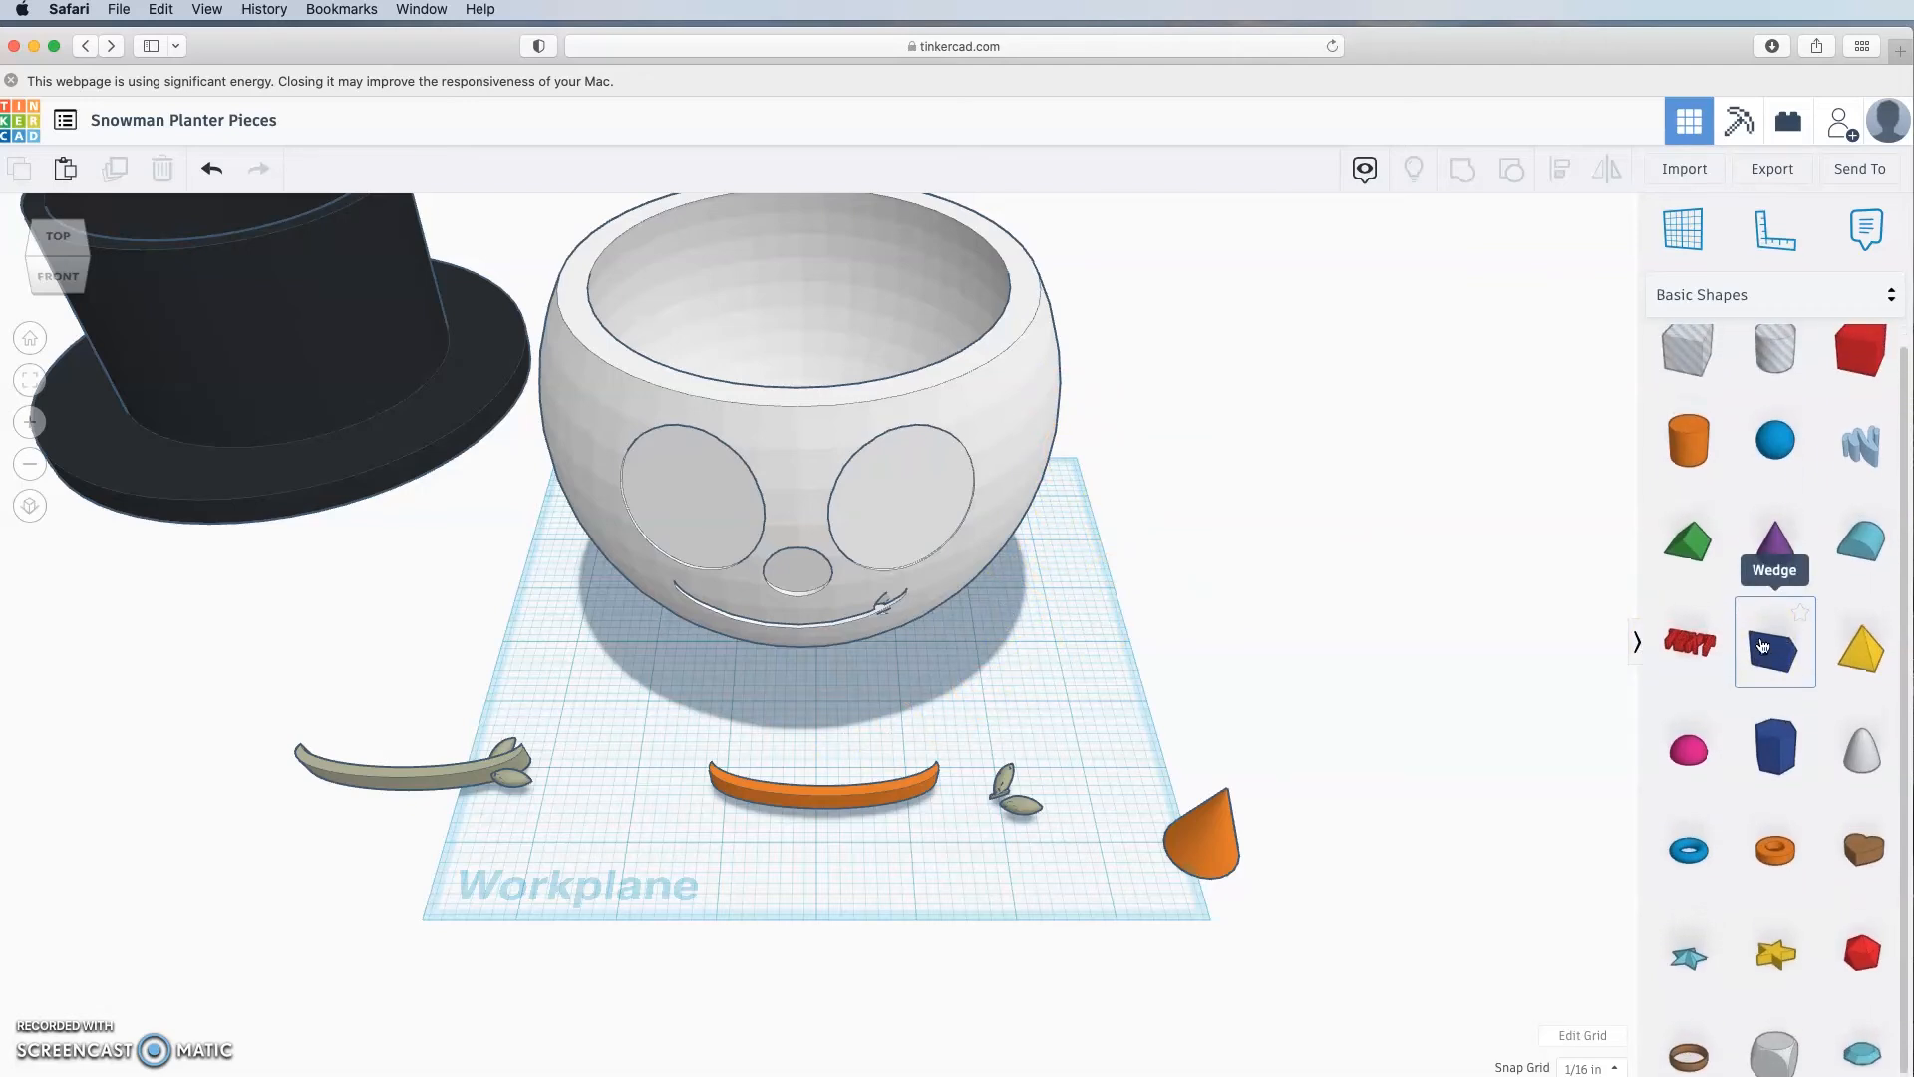
scroll(1764, 652, "down", 1)
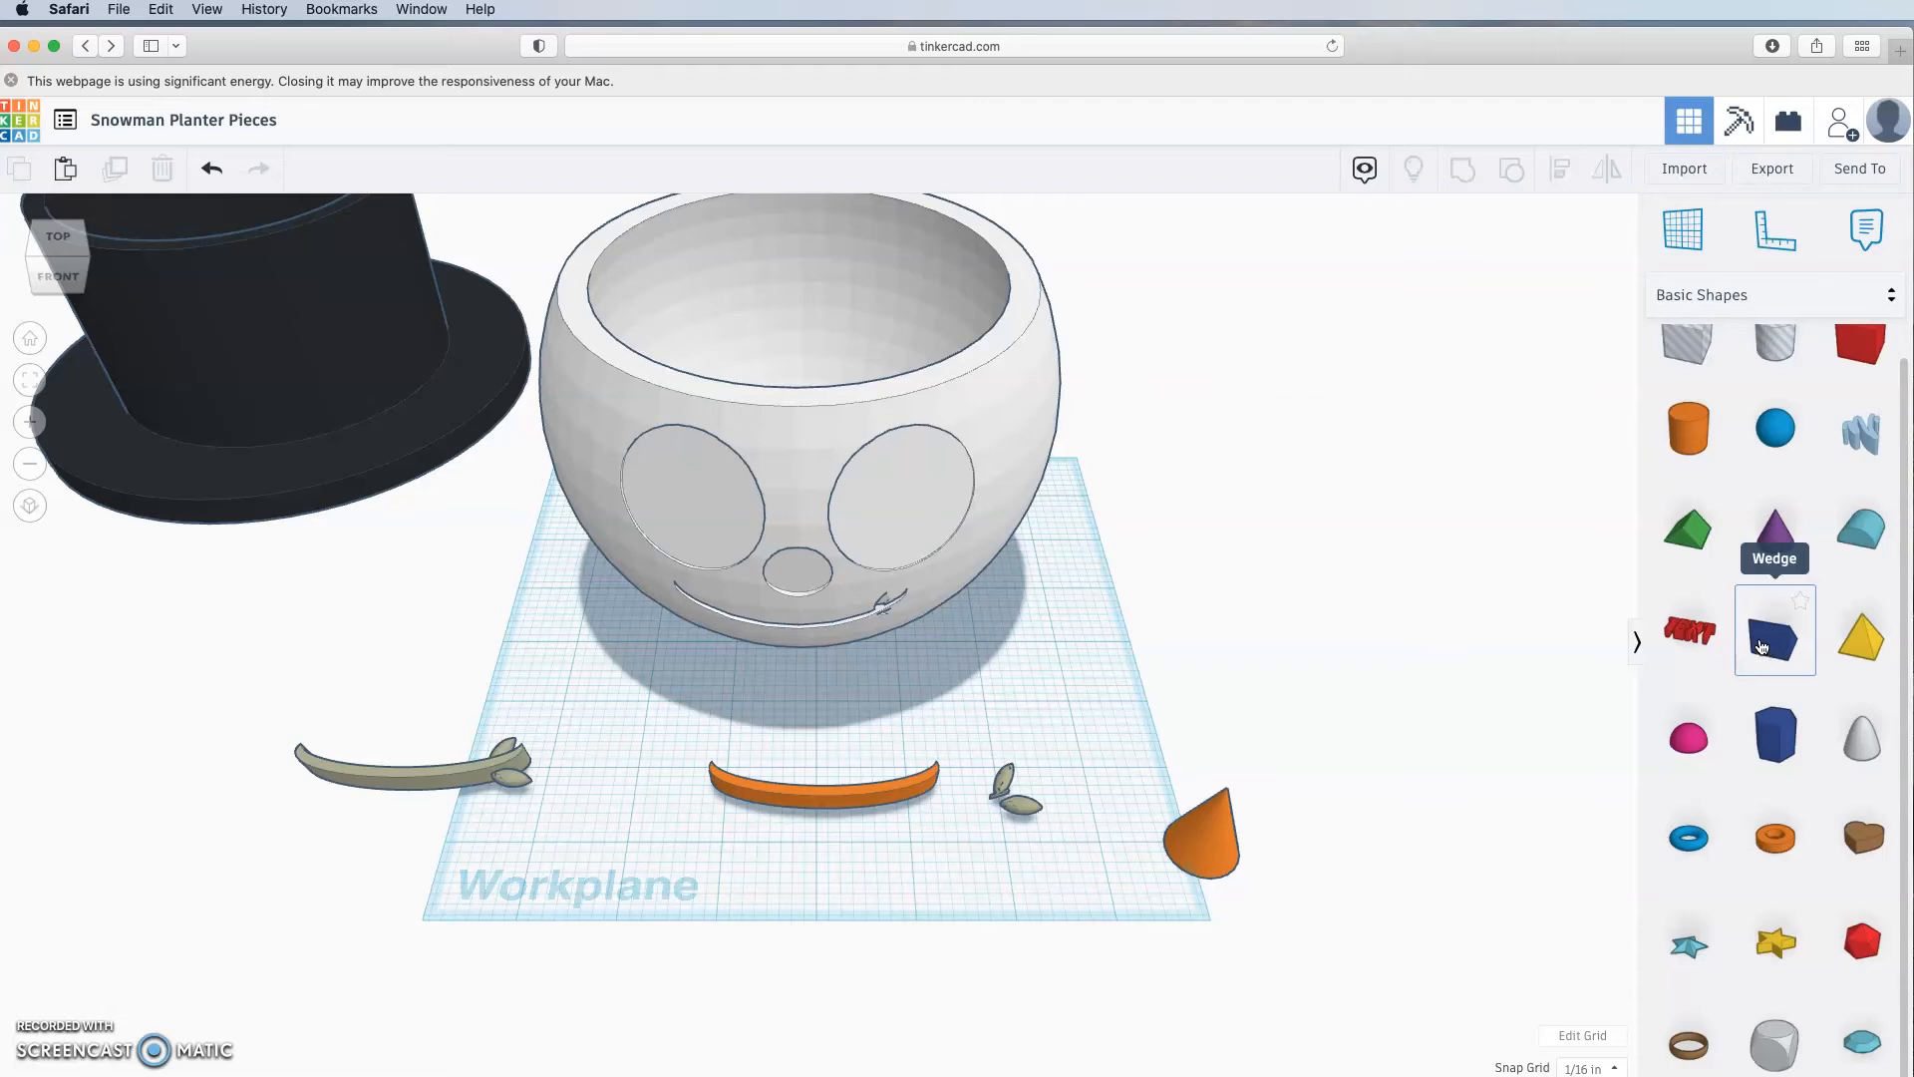
left_click(1698, 748)
left_click_drag(1698, 747, 1108, 690)
left_click_drag(1094, 616, 1047, 863)
Step: Resize the pink half sphere's footprint to 6.25 by 6.25
left_click(996, 547)
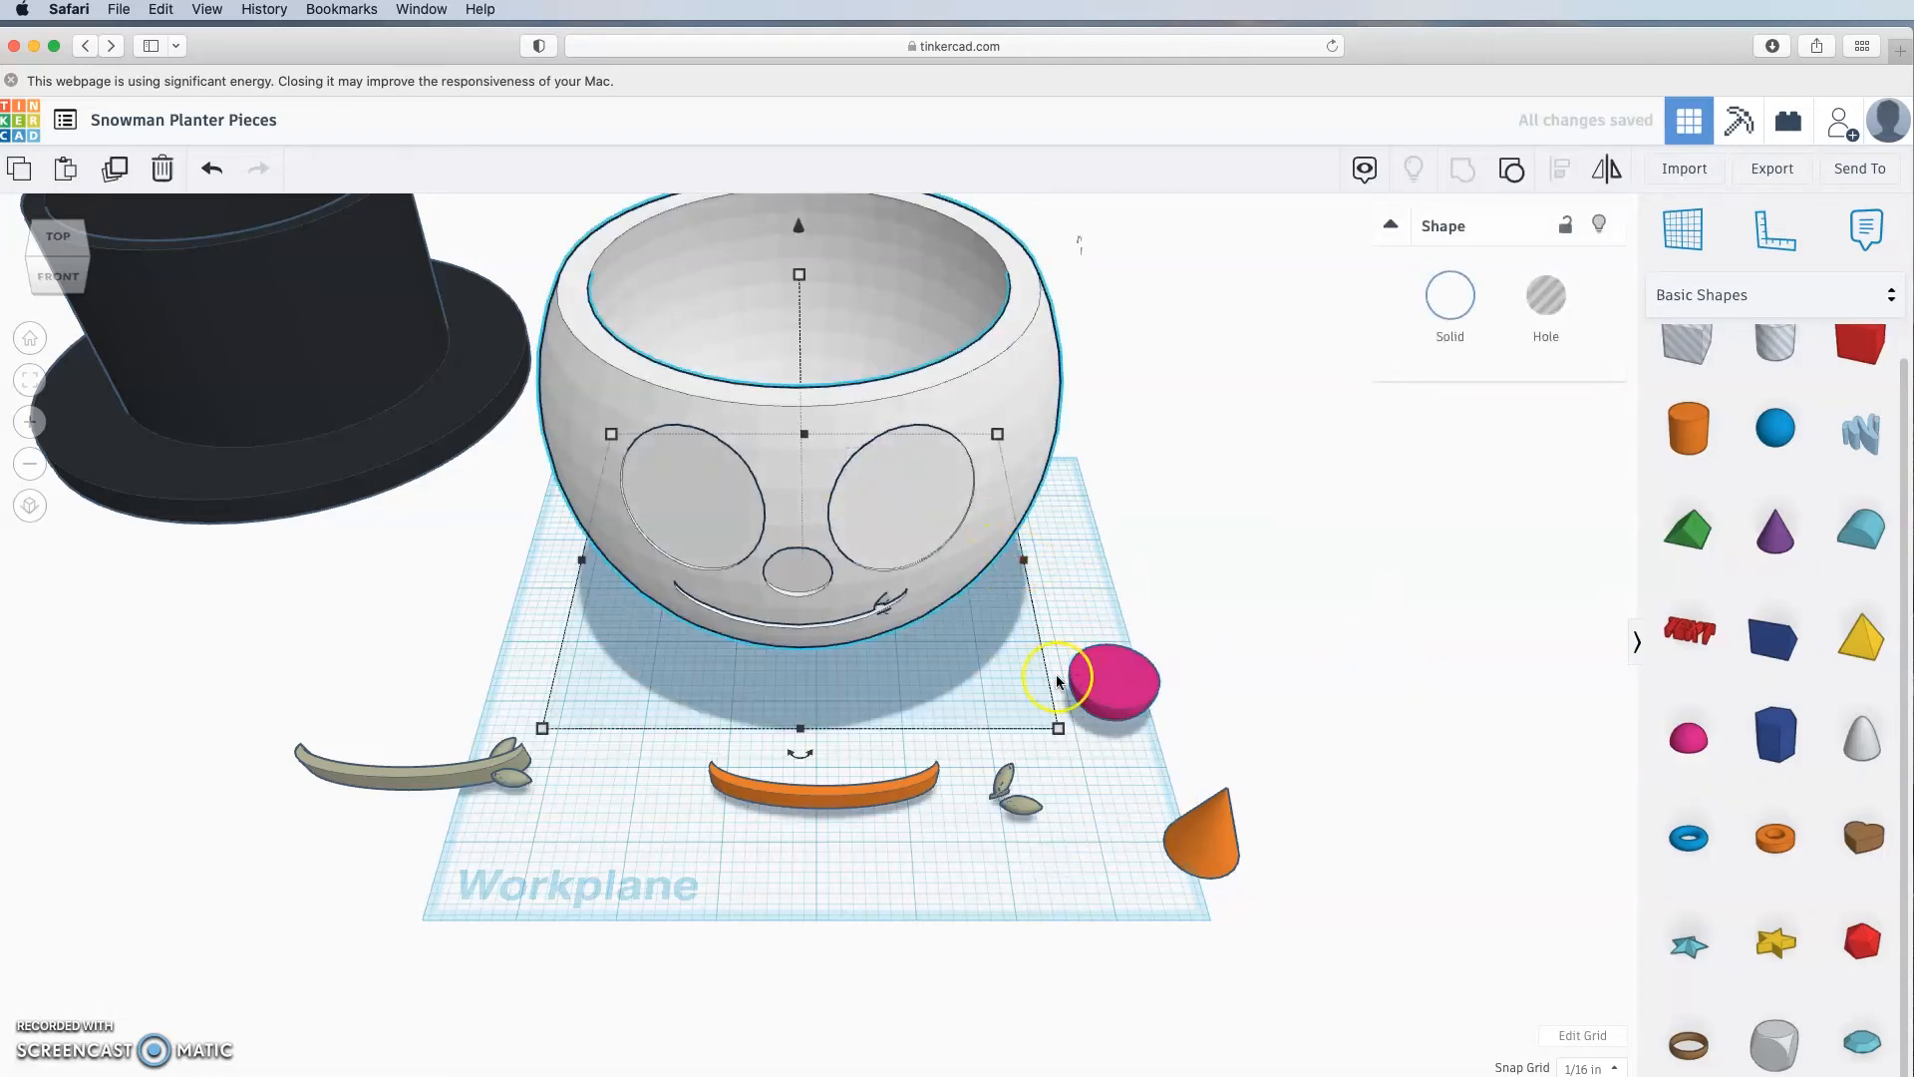
mouse_move(1061, 734)
left_click(1161, 674)
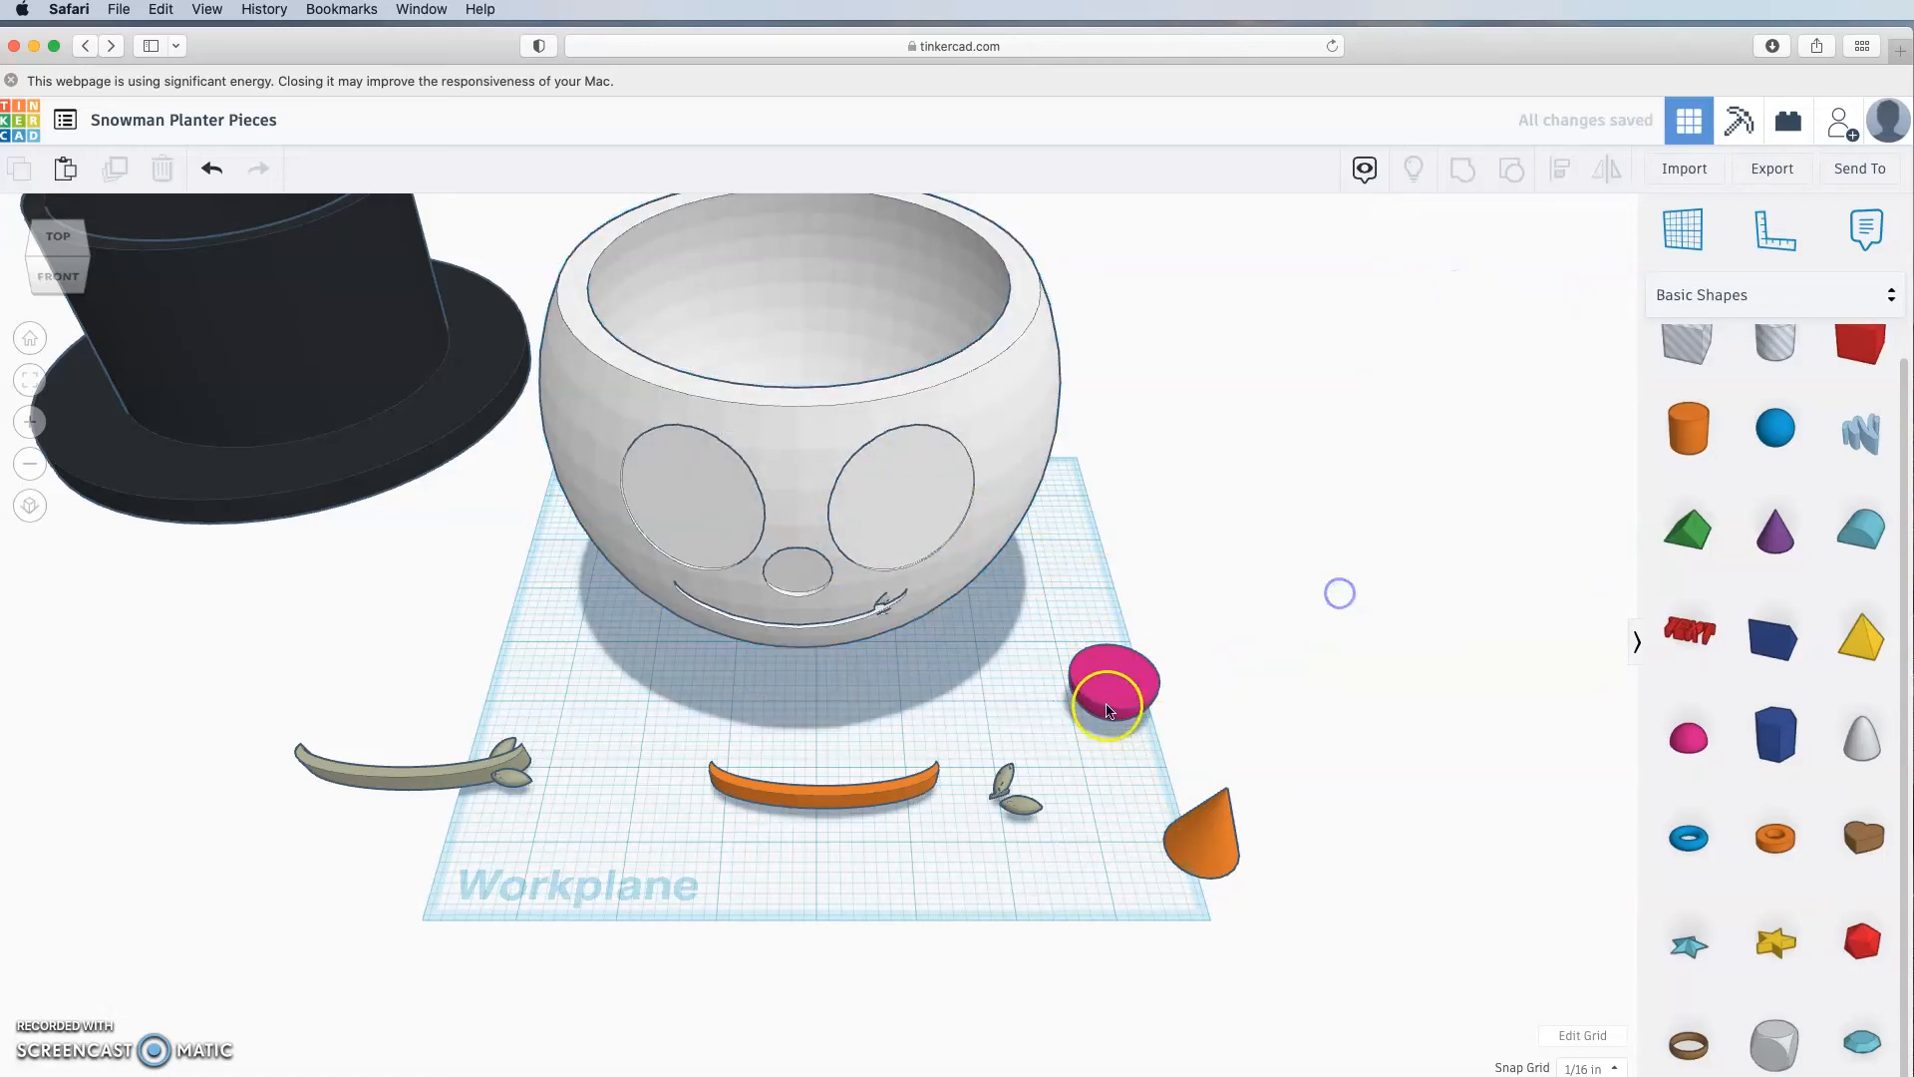
mouse_move(1162, 743)
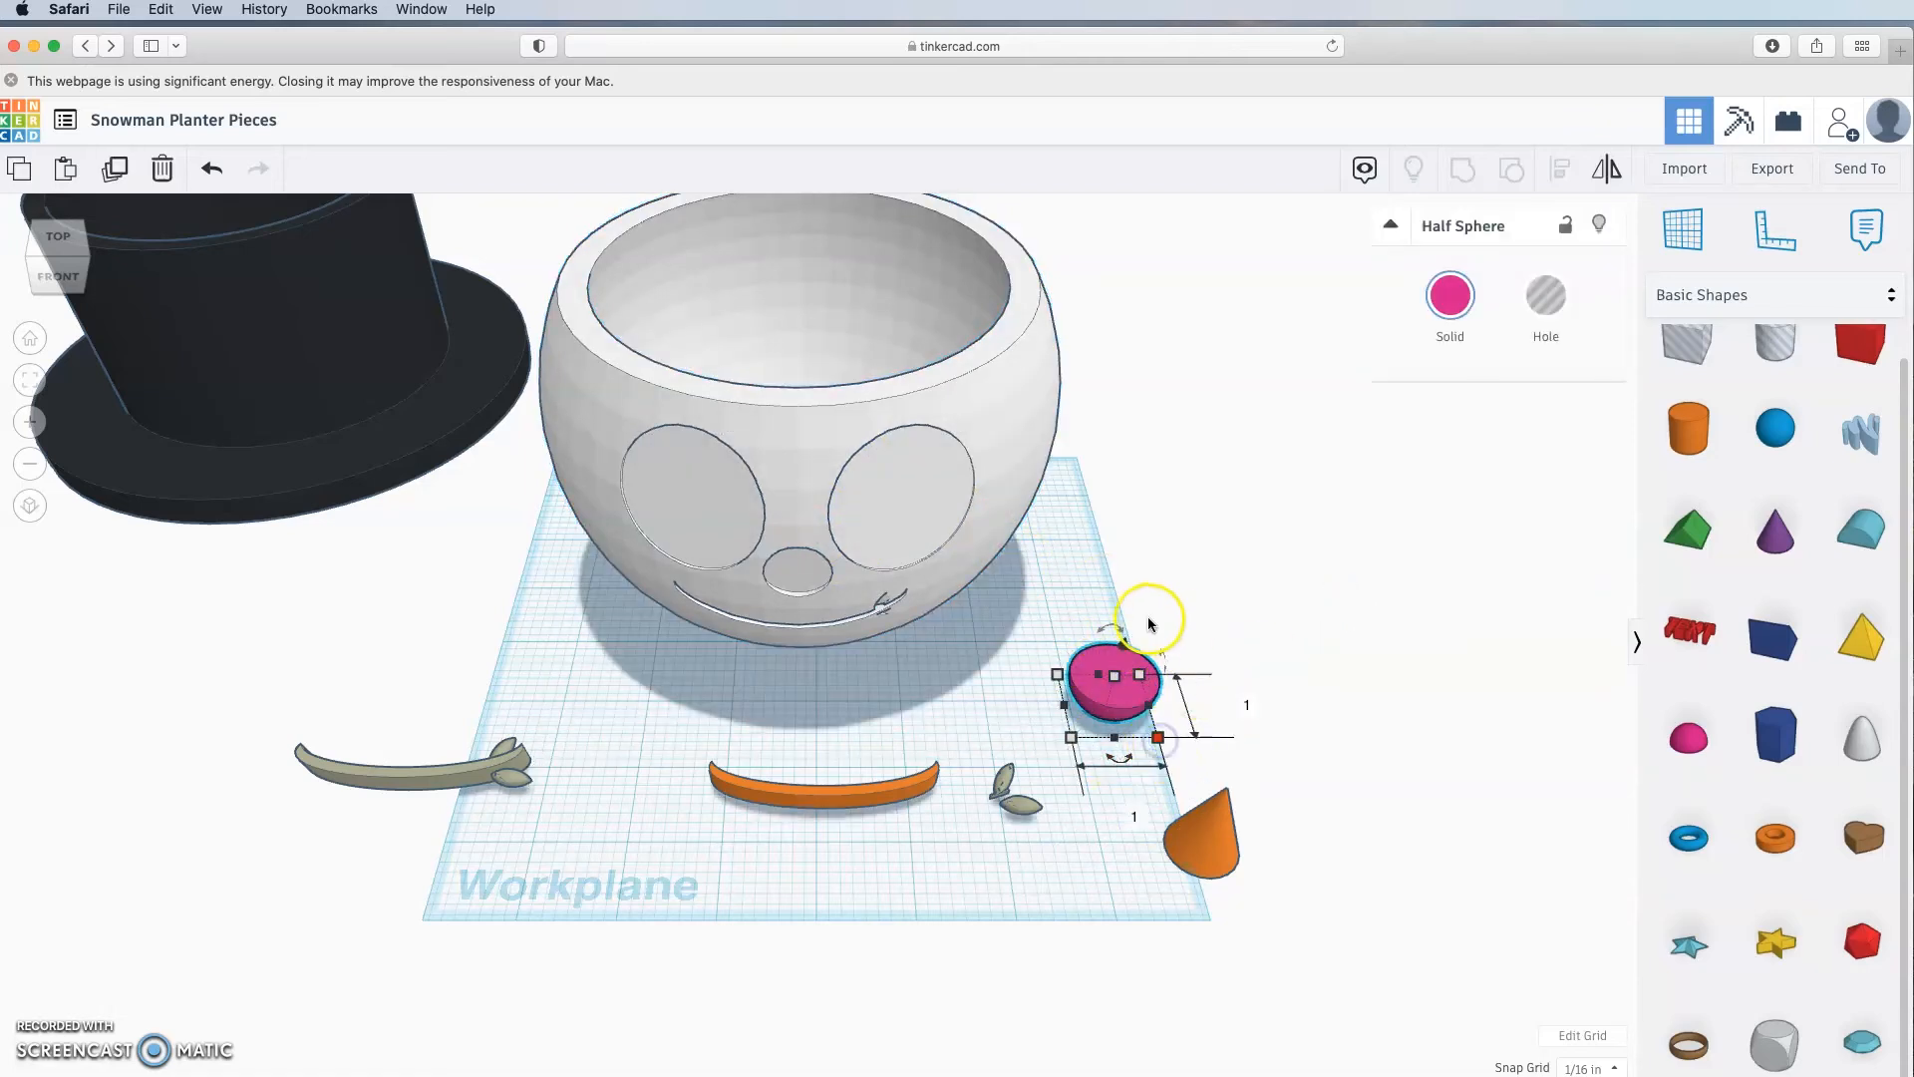
left_click(1248, 708)
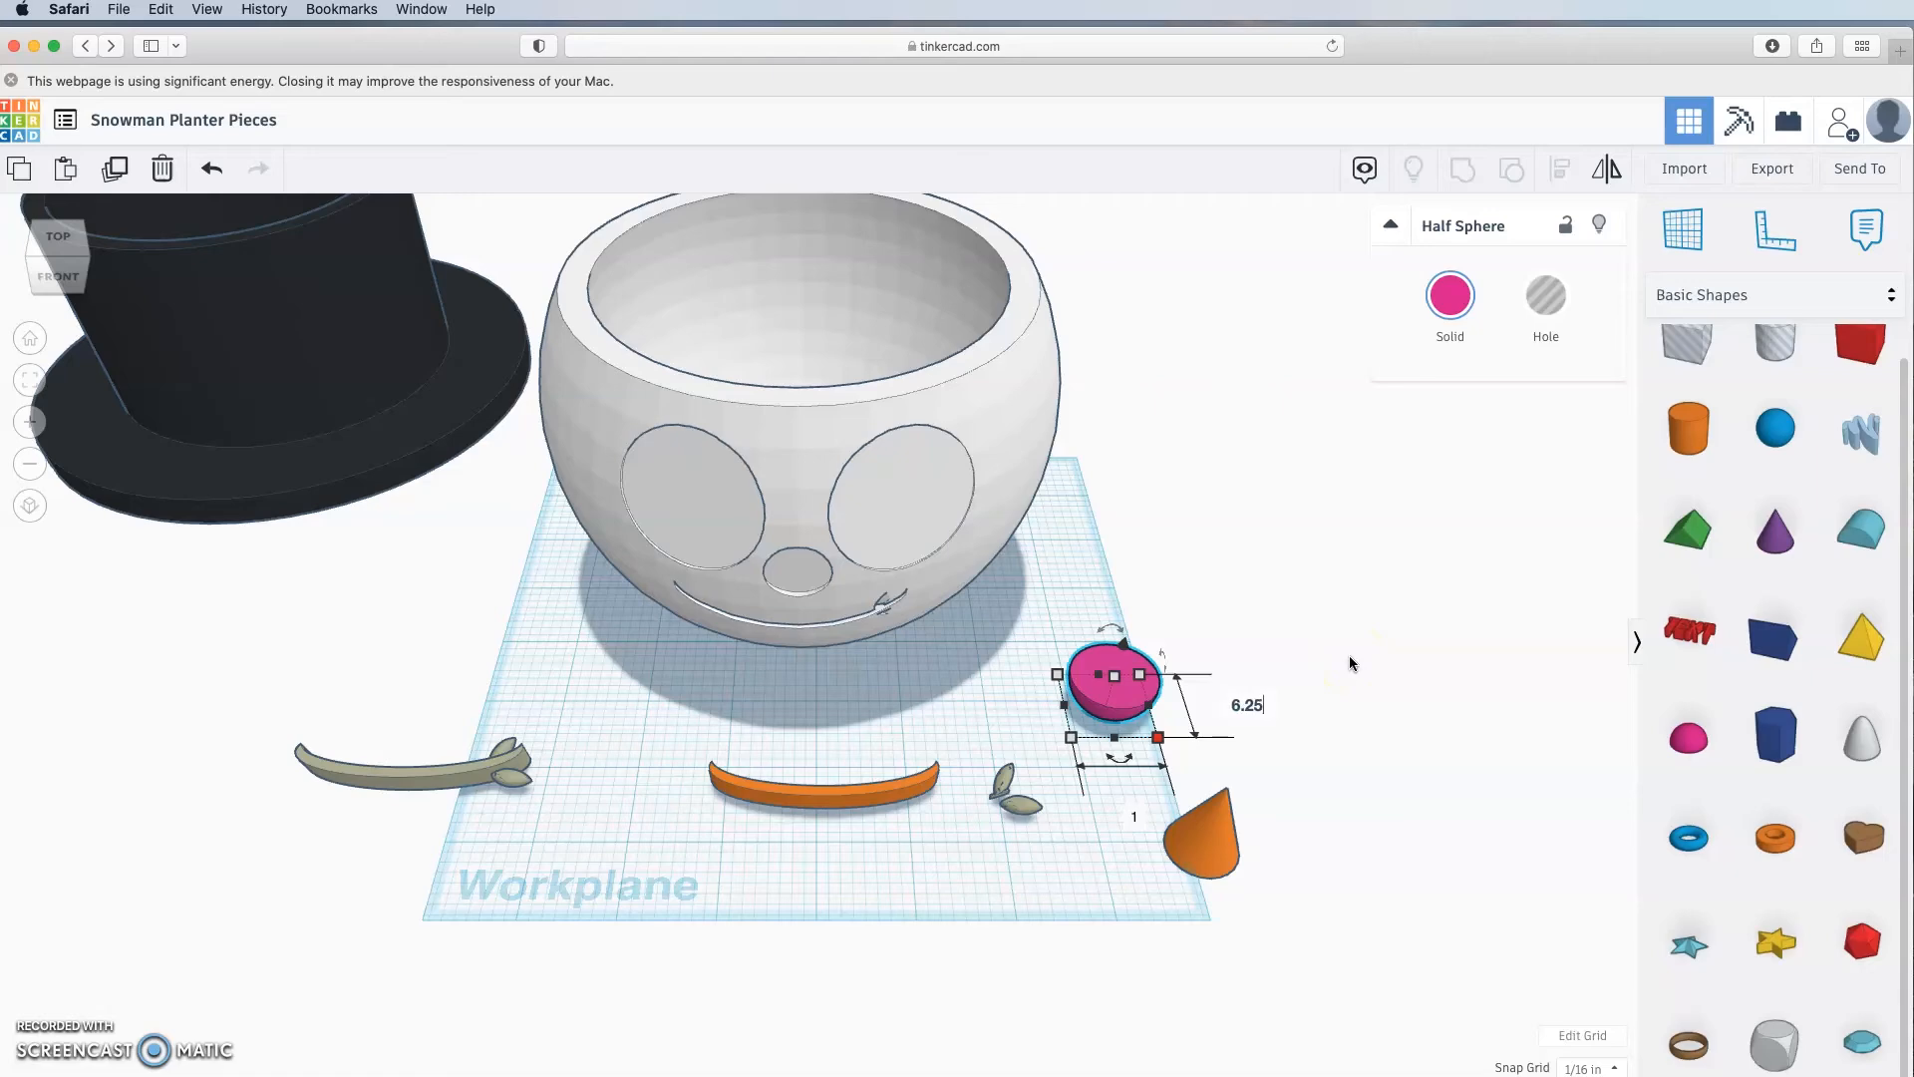
type("6.25")
key("Return")
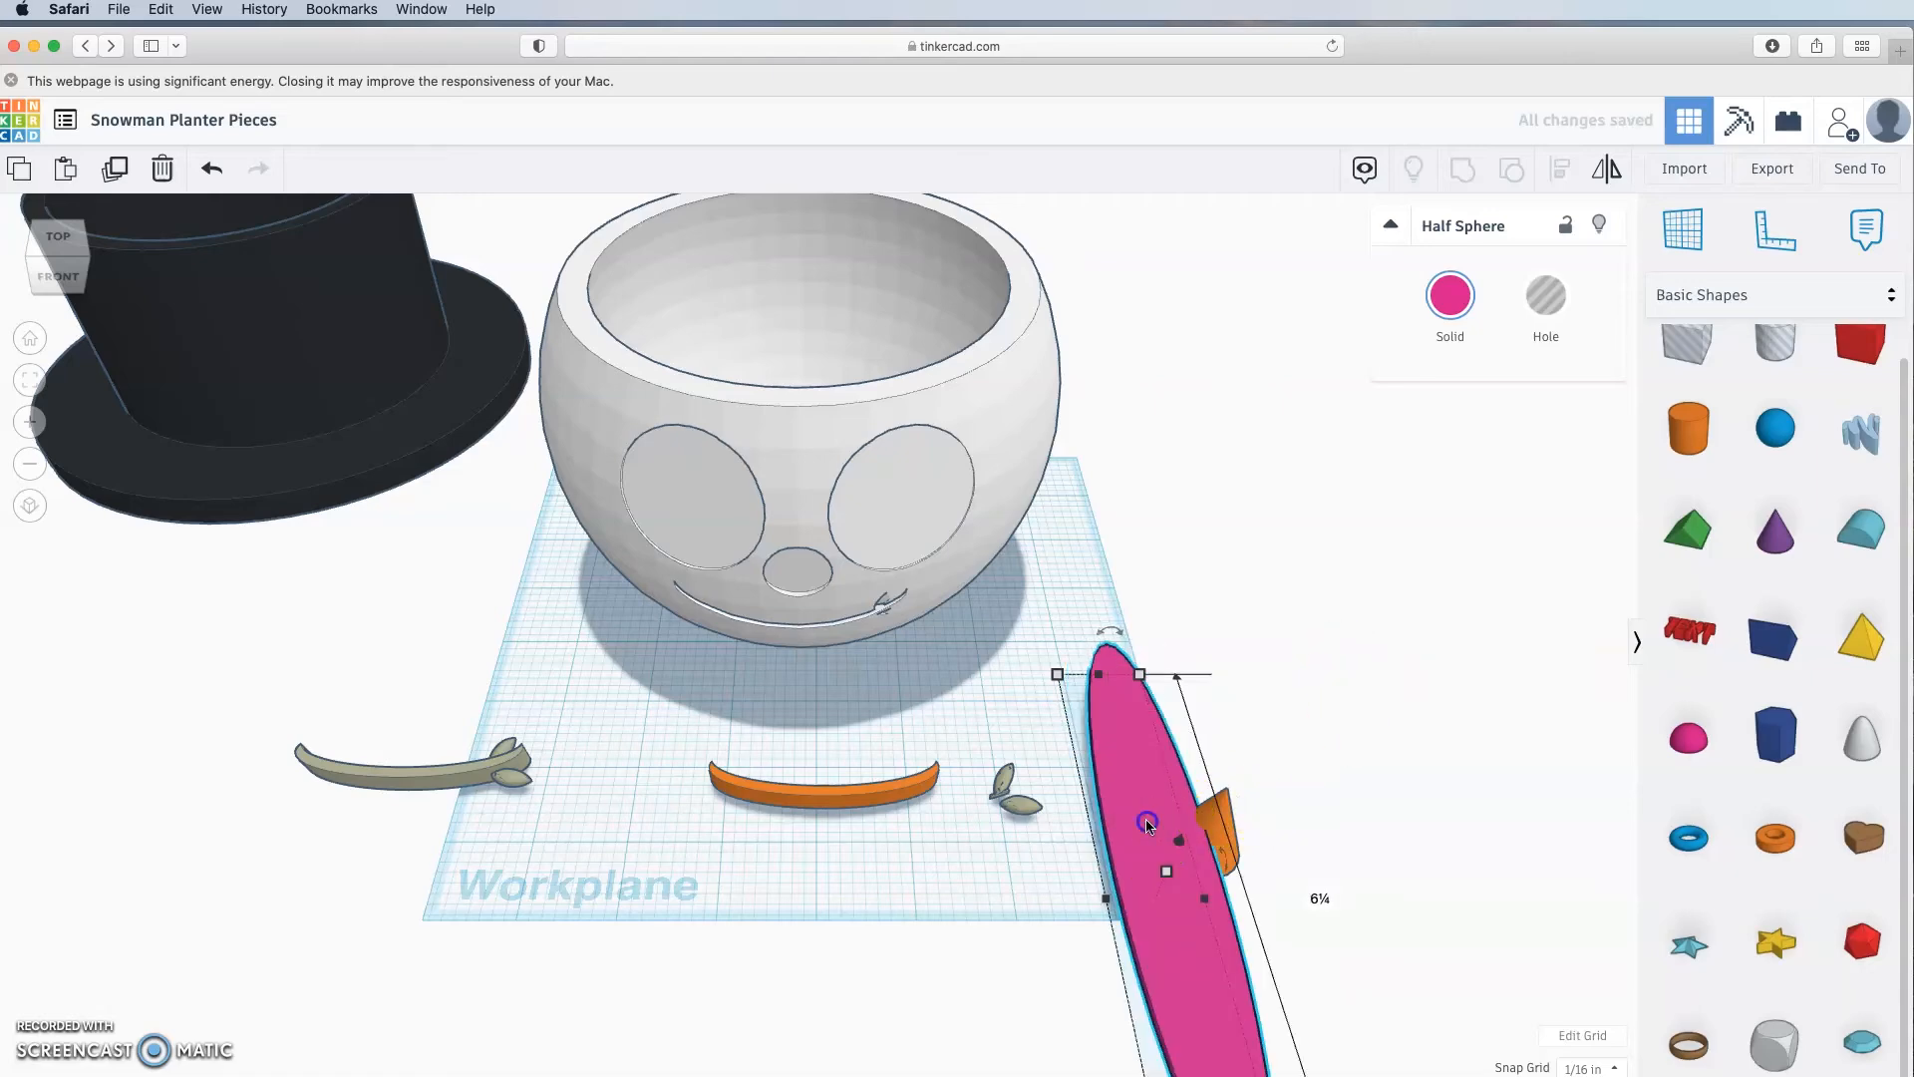
left_click(1346, 810)
type("6.25")
key("Return")
Step: Set the half sphere's height to 0.75, flattening it into a disk
right_click_drag(1415, 901, 1381, 787)
left_click_drag(1436, 628, 1008, 611)
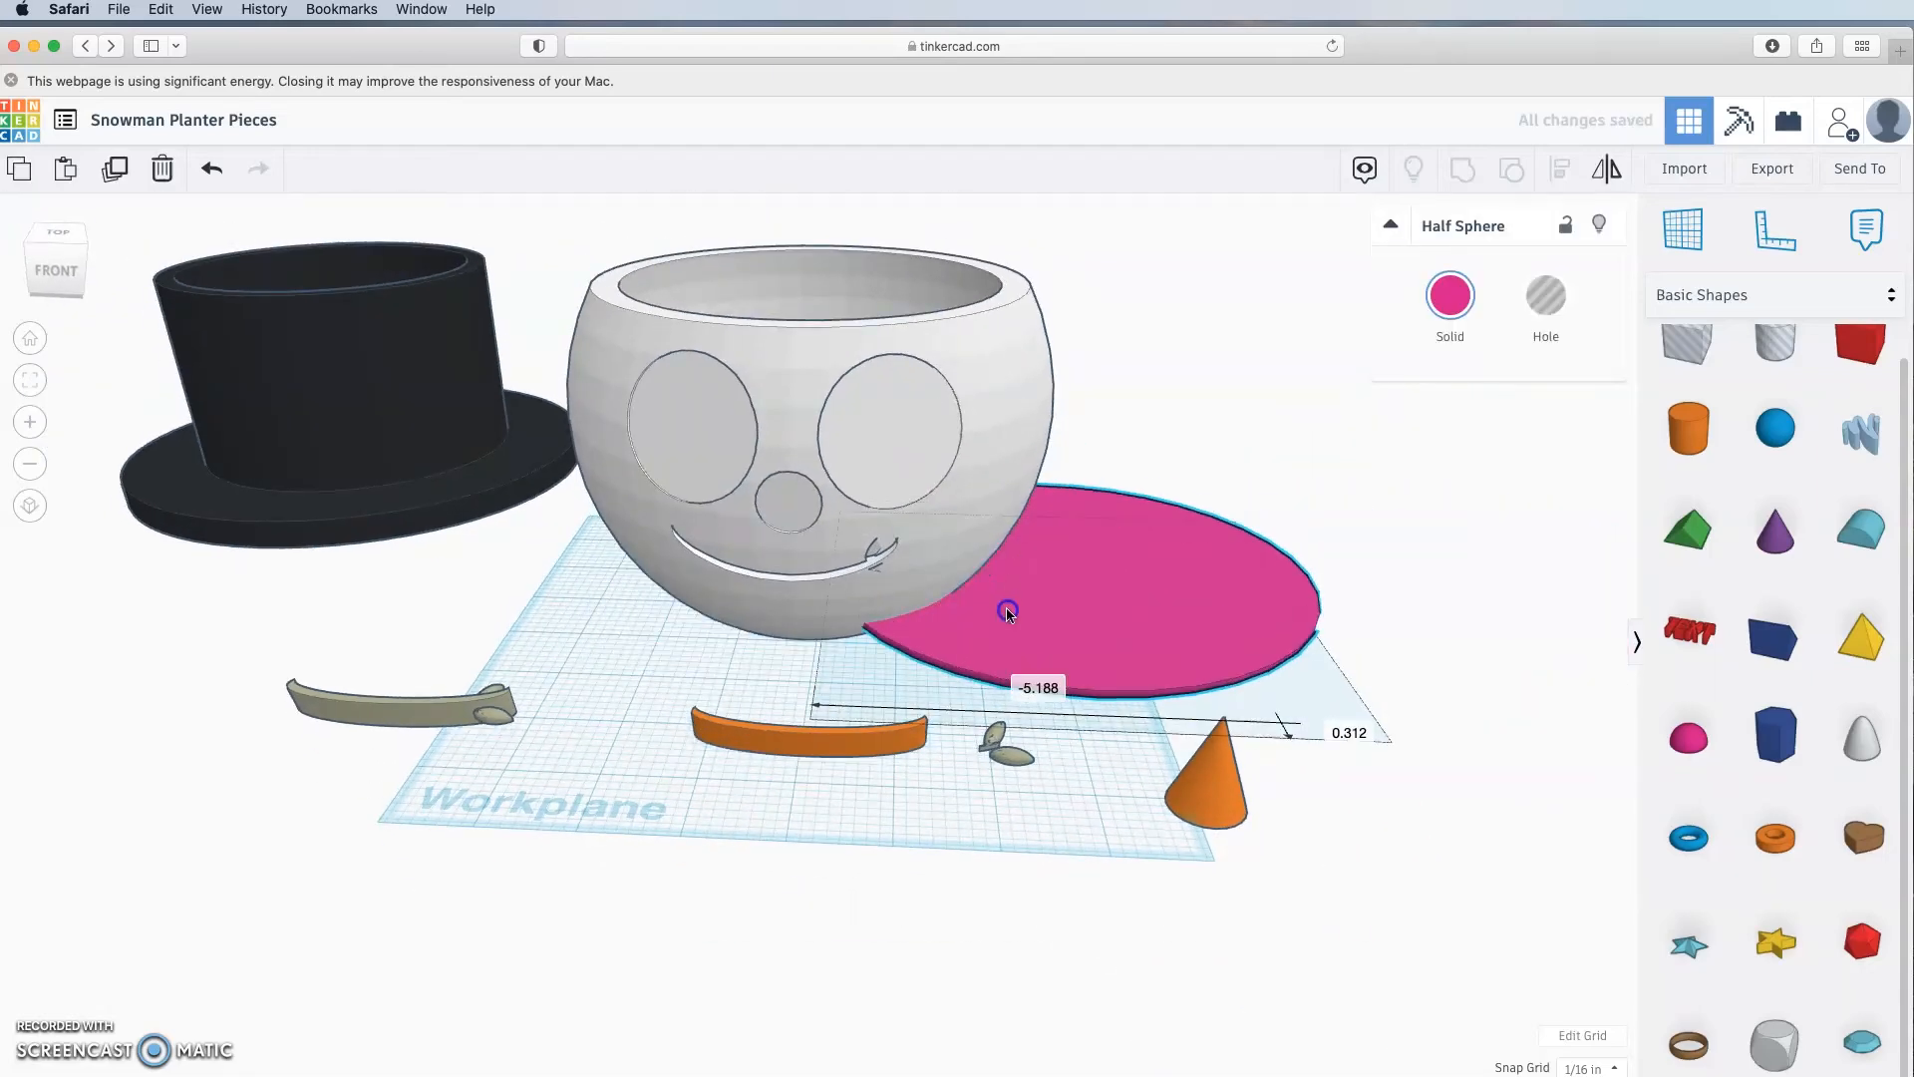
left_click_drag(1117, 582, 1213, 576)
mouse_move(1209, 601)
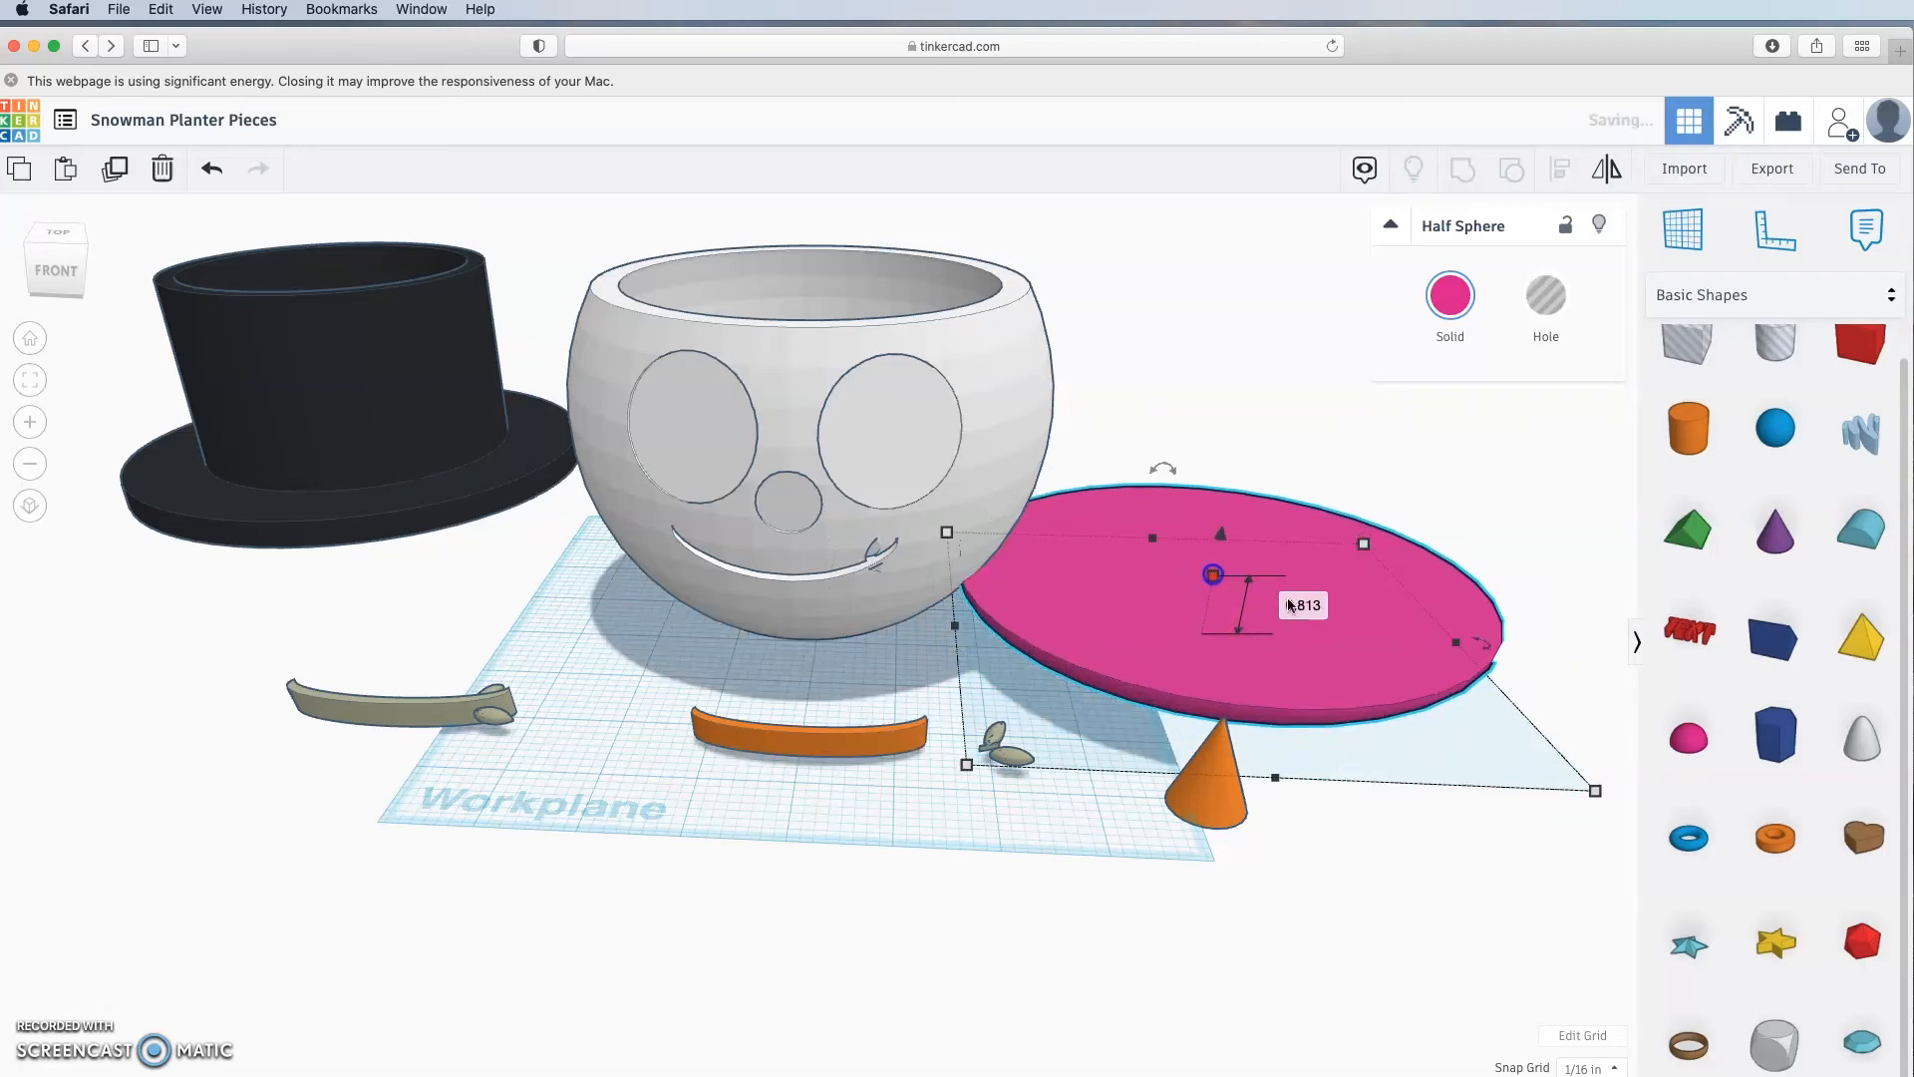
left_click(1305, 618)
type("0")
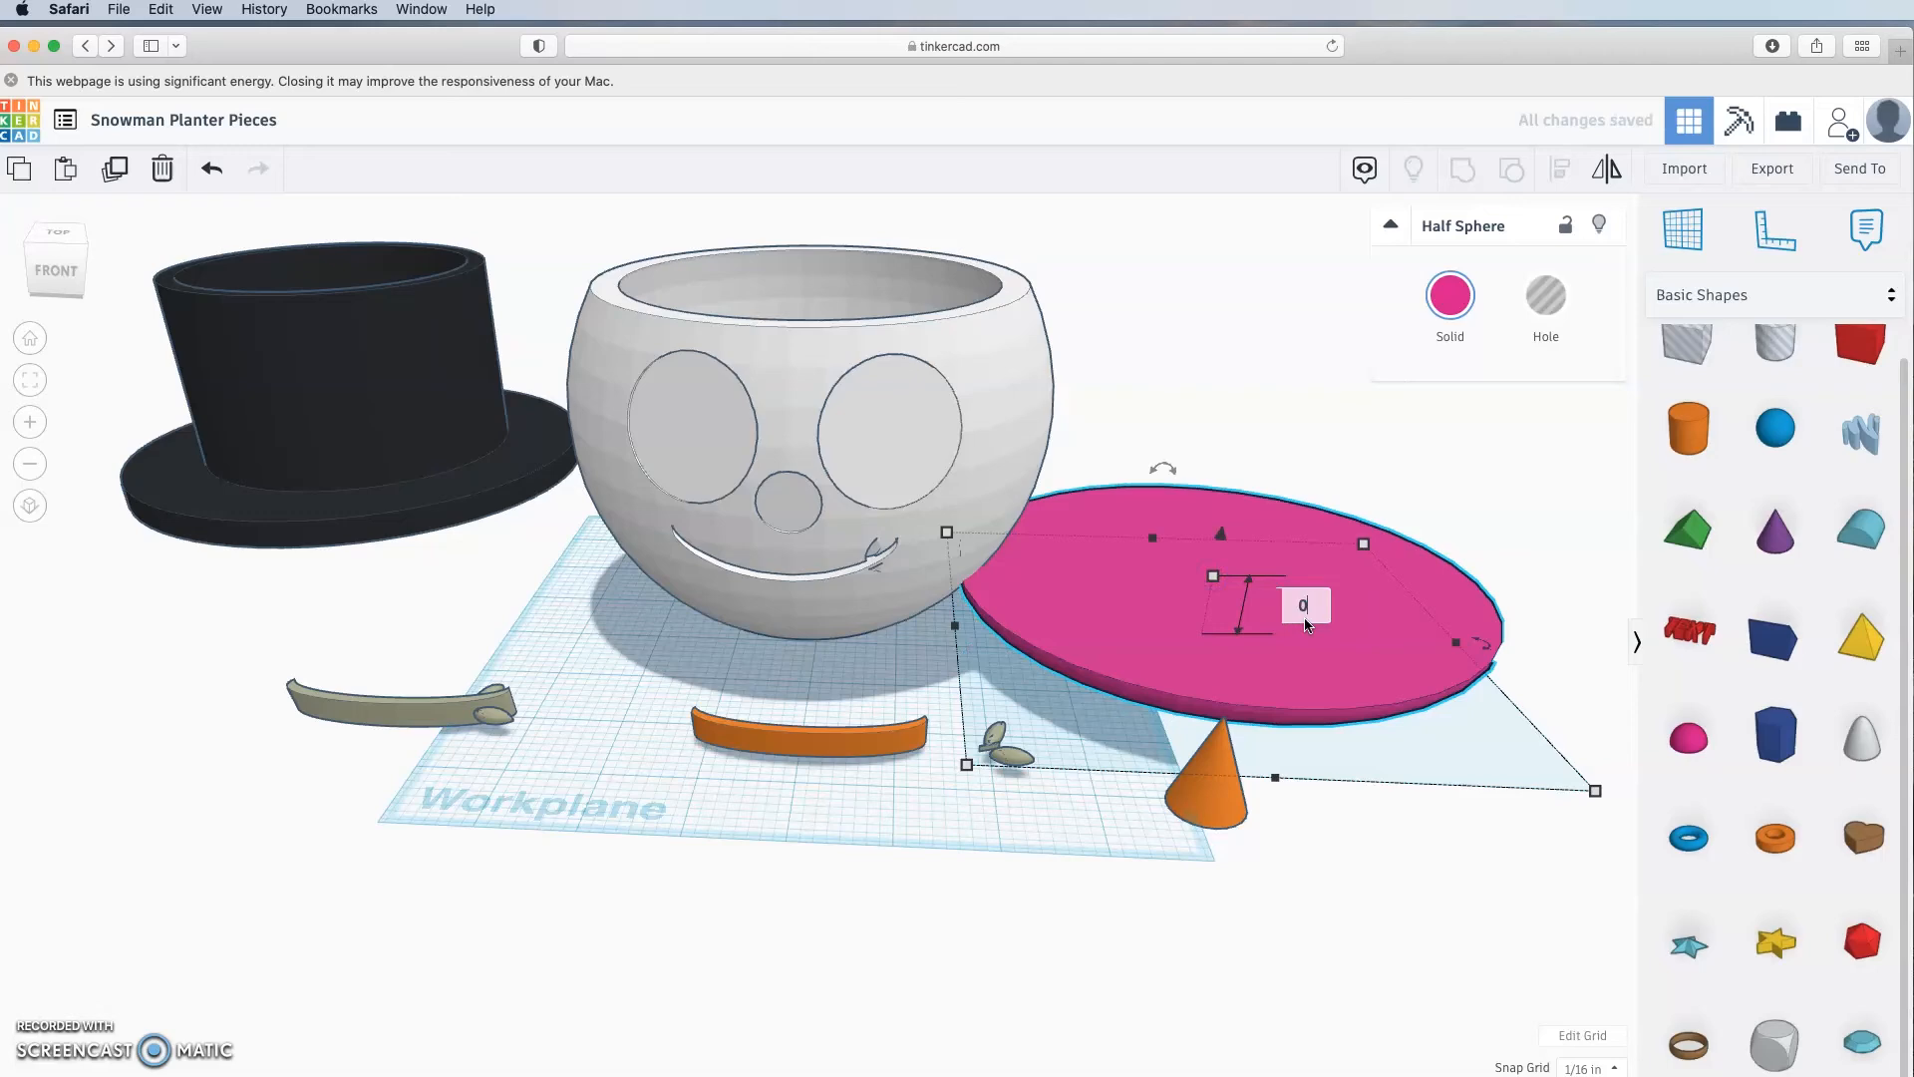
type(".75")
key("Return")
Step: Duplicate the pink disk and lift the copy slightly above the original
left_click_drag(1221, 675, 835, 668)
right_click_drag(1123, 684, 1123, 727)
left_click_drag(947, 692, 1530, 757)
right_click_drag(1097, 697, 1107, 693)
left_click(1356, 619)
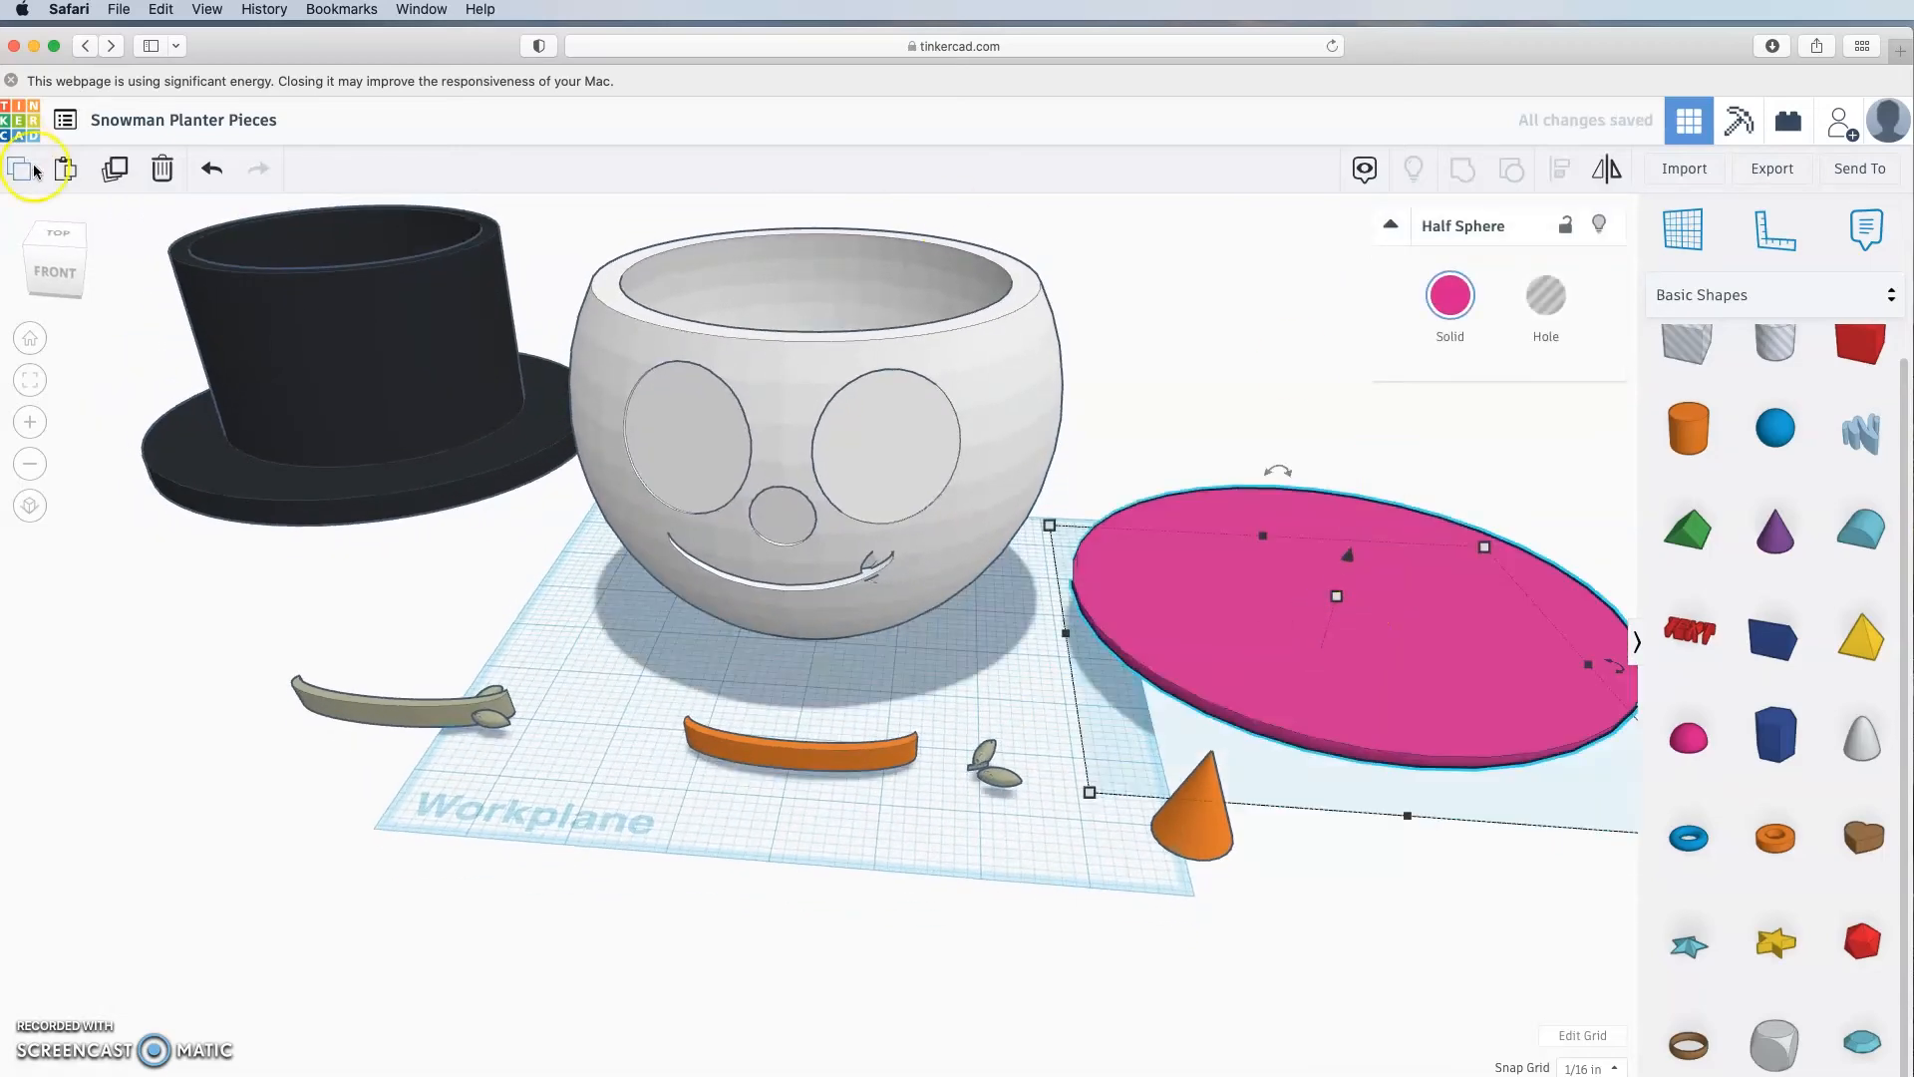
left_click(122, 167)
left_click_drag(1349, 557, 1351, 543)
right_click_drag(1348, 822, 1386, 829)
left_click_drag(1318, 504, 1323, 475)
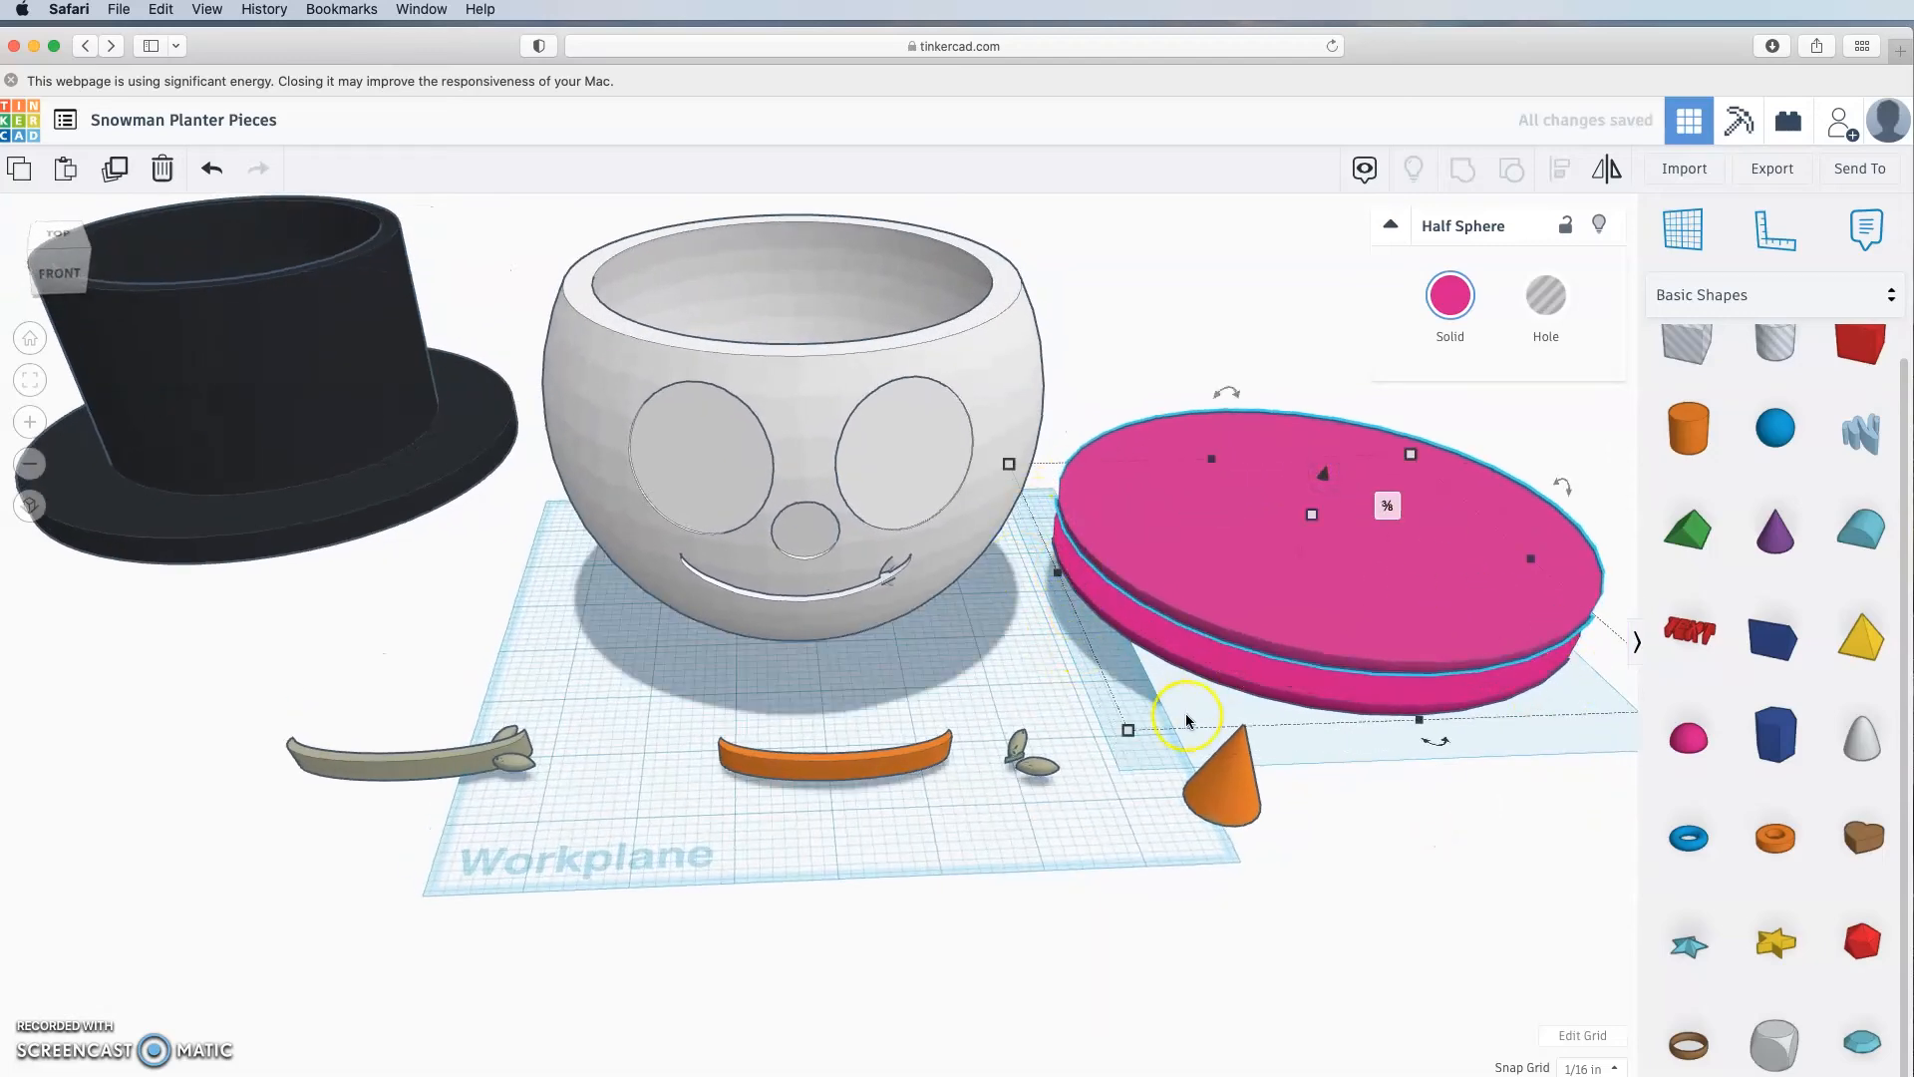
Step: Resize the copied disk to 6 by 6 and 0.5 high
left_click(1134, 737)
scroll(1409, 786, "down", 2)
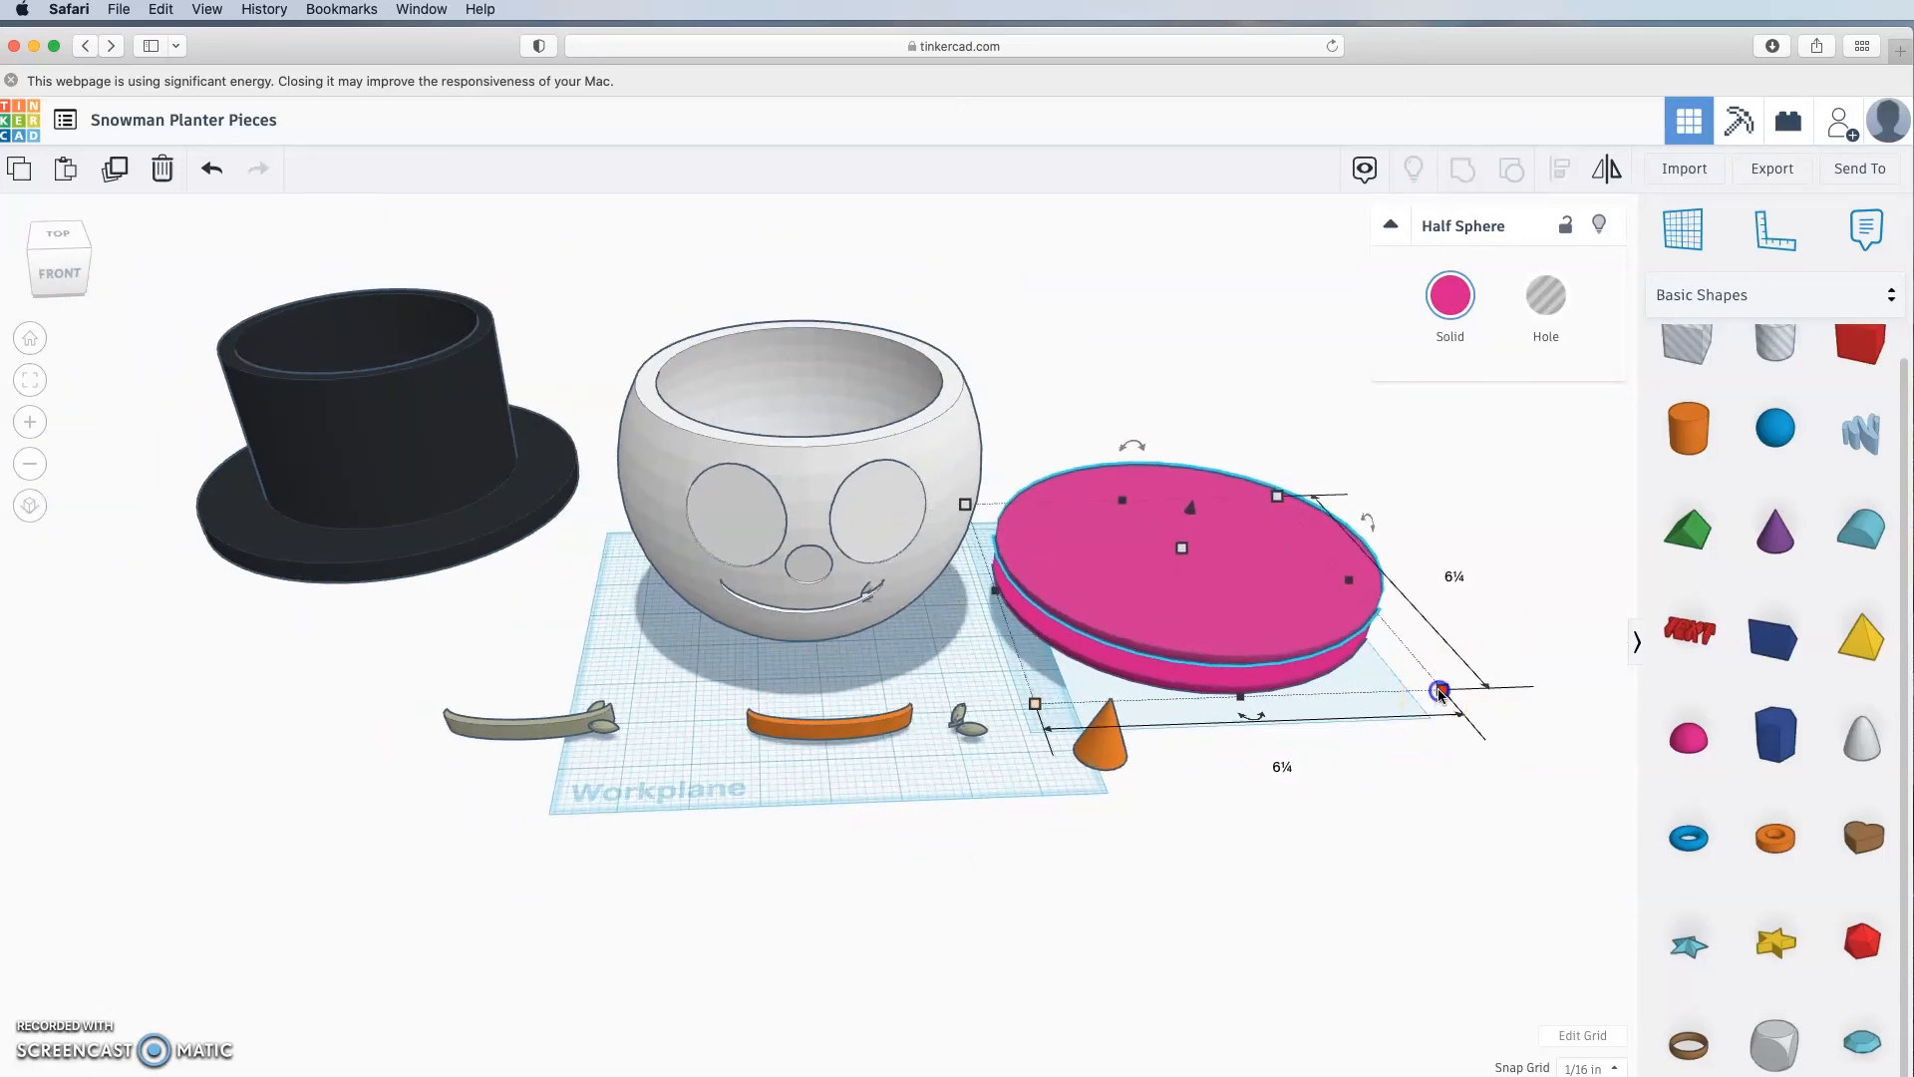
left_click(1454, 577)
type("6")
left_click(1286, 763)
type("6")
key("Return")
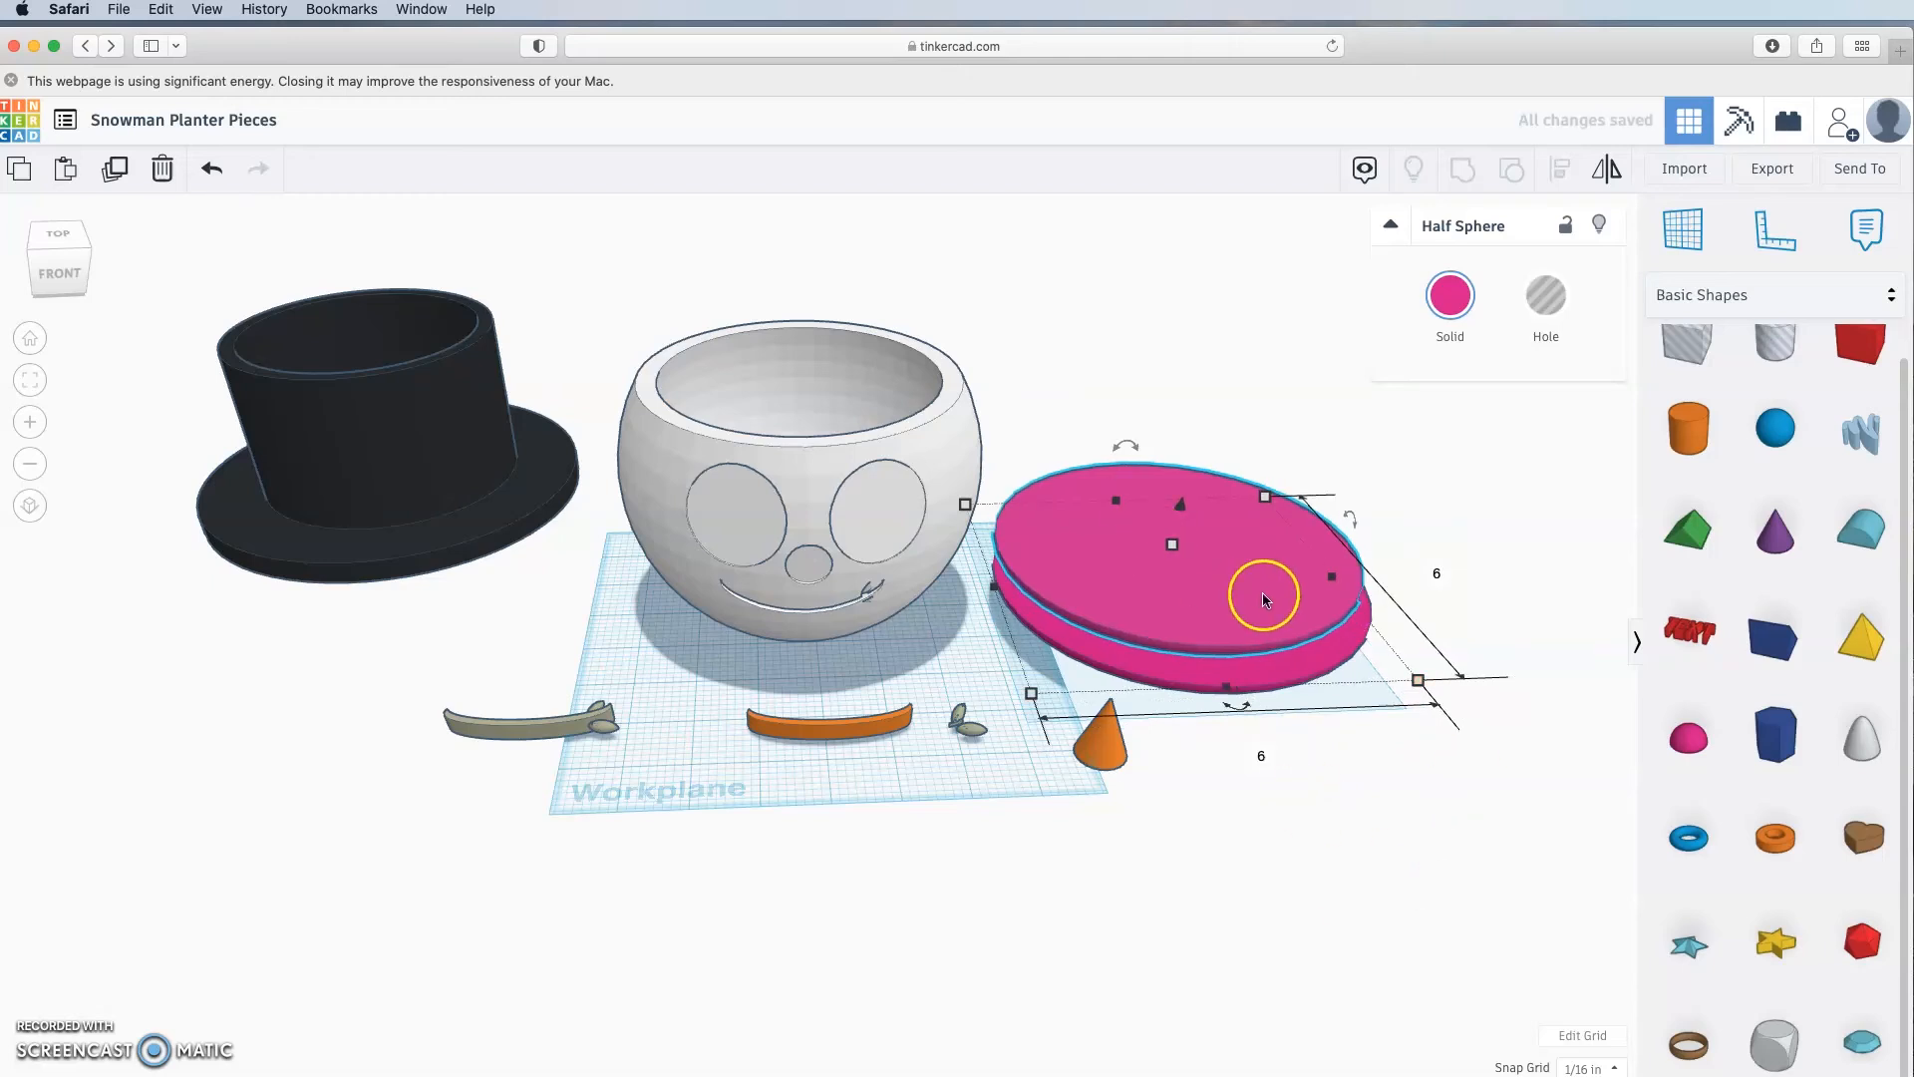
left_click(1283, 564)
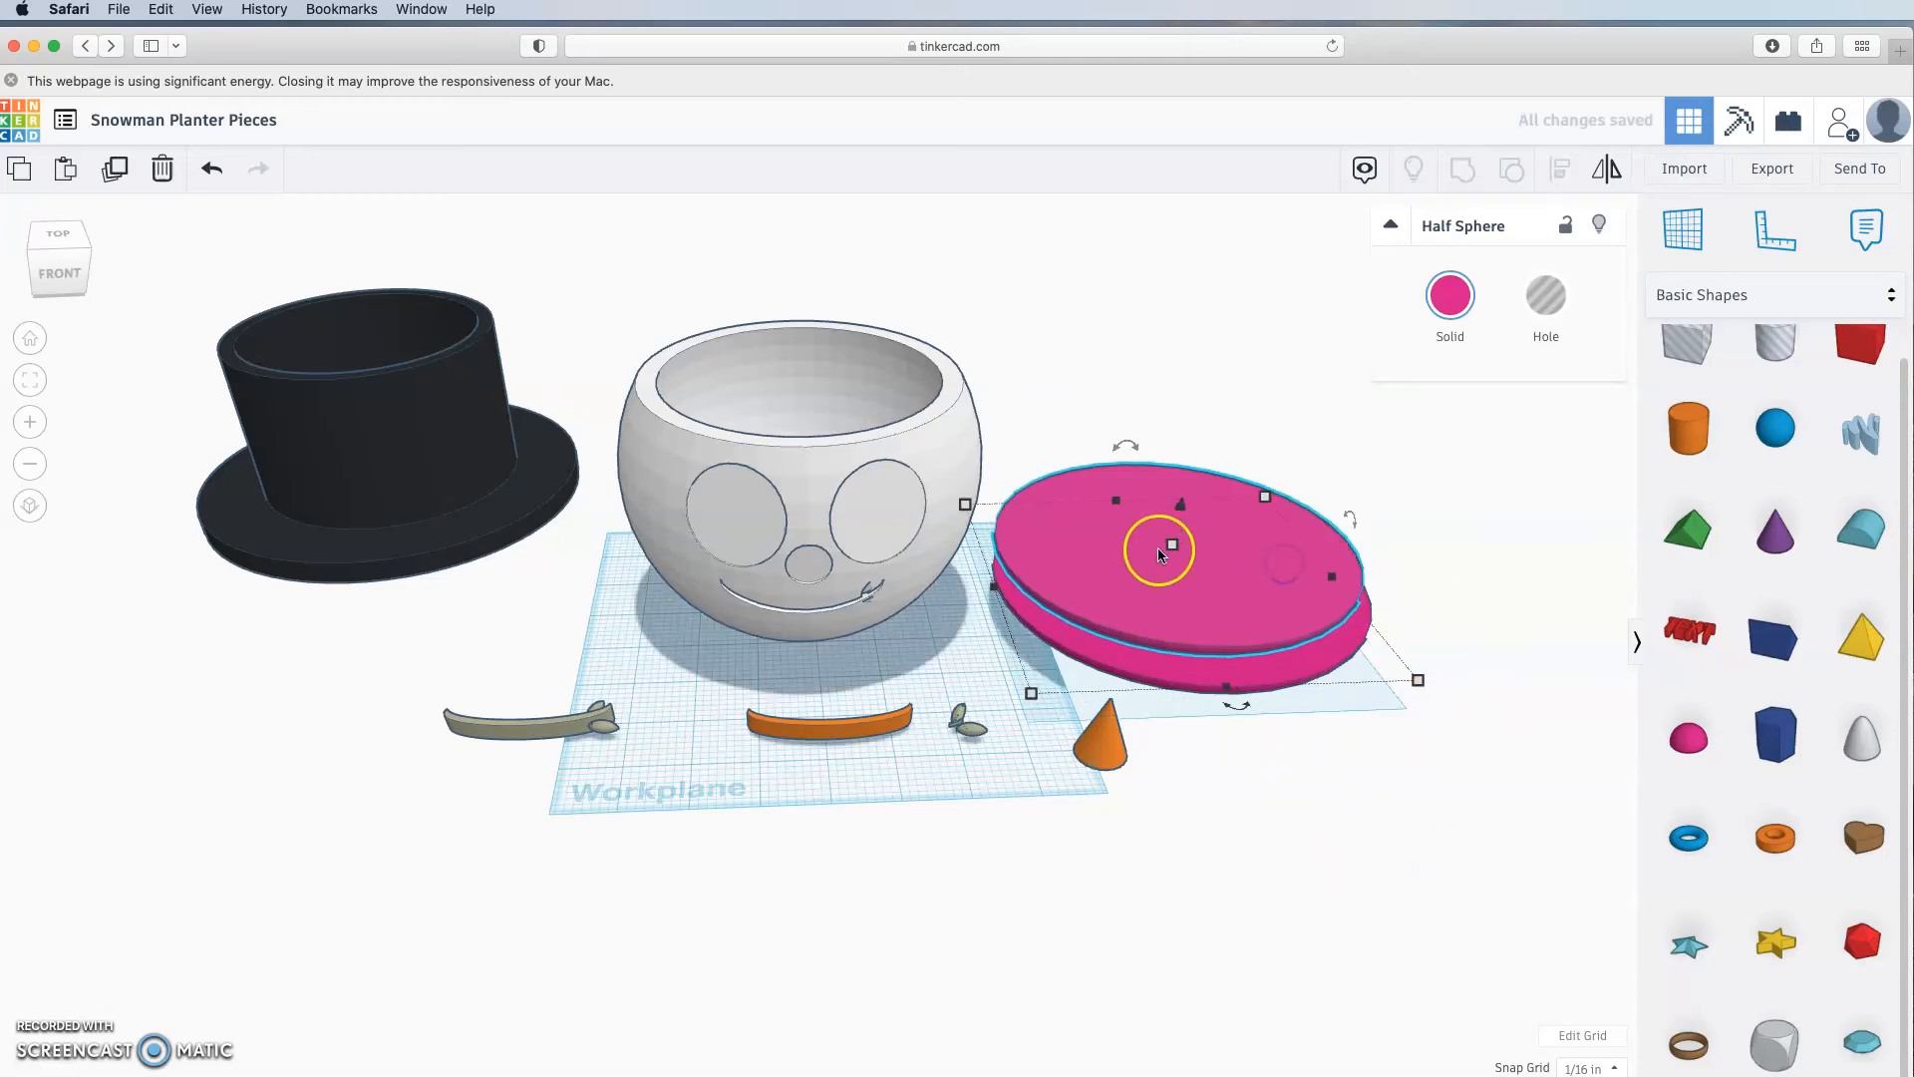
left_click(1274, 565)
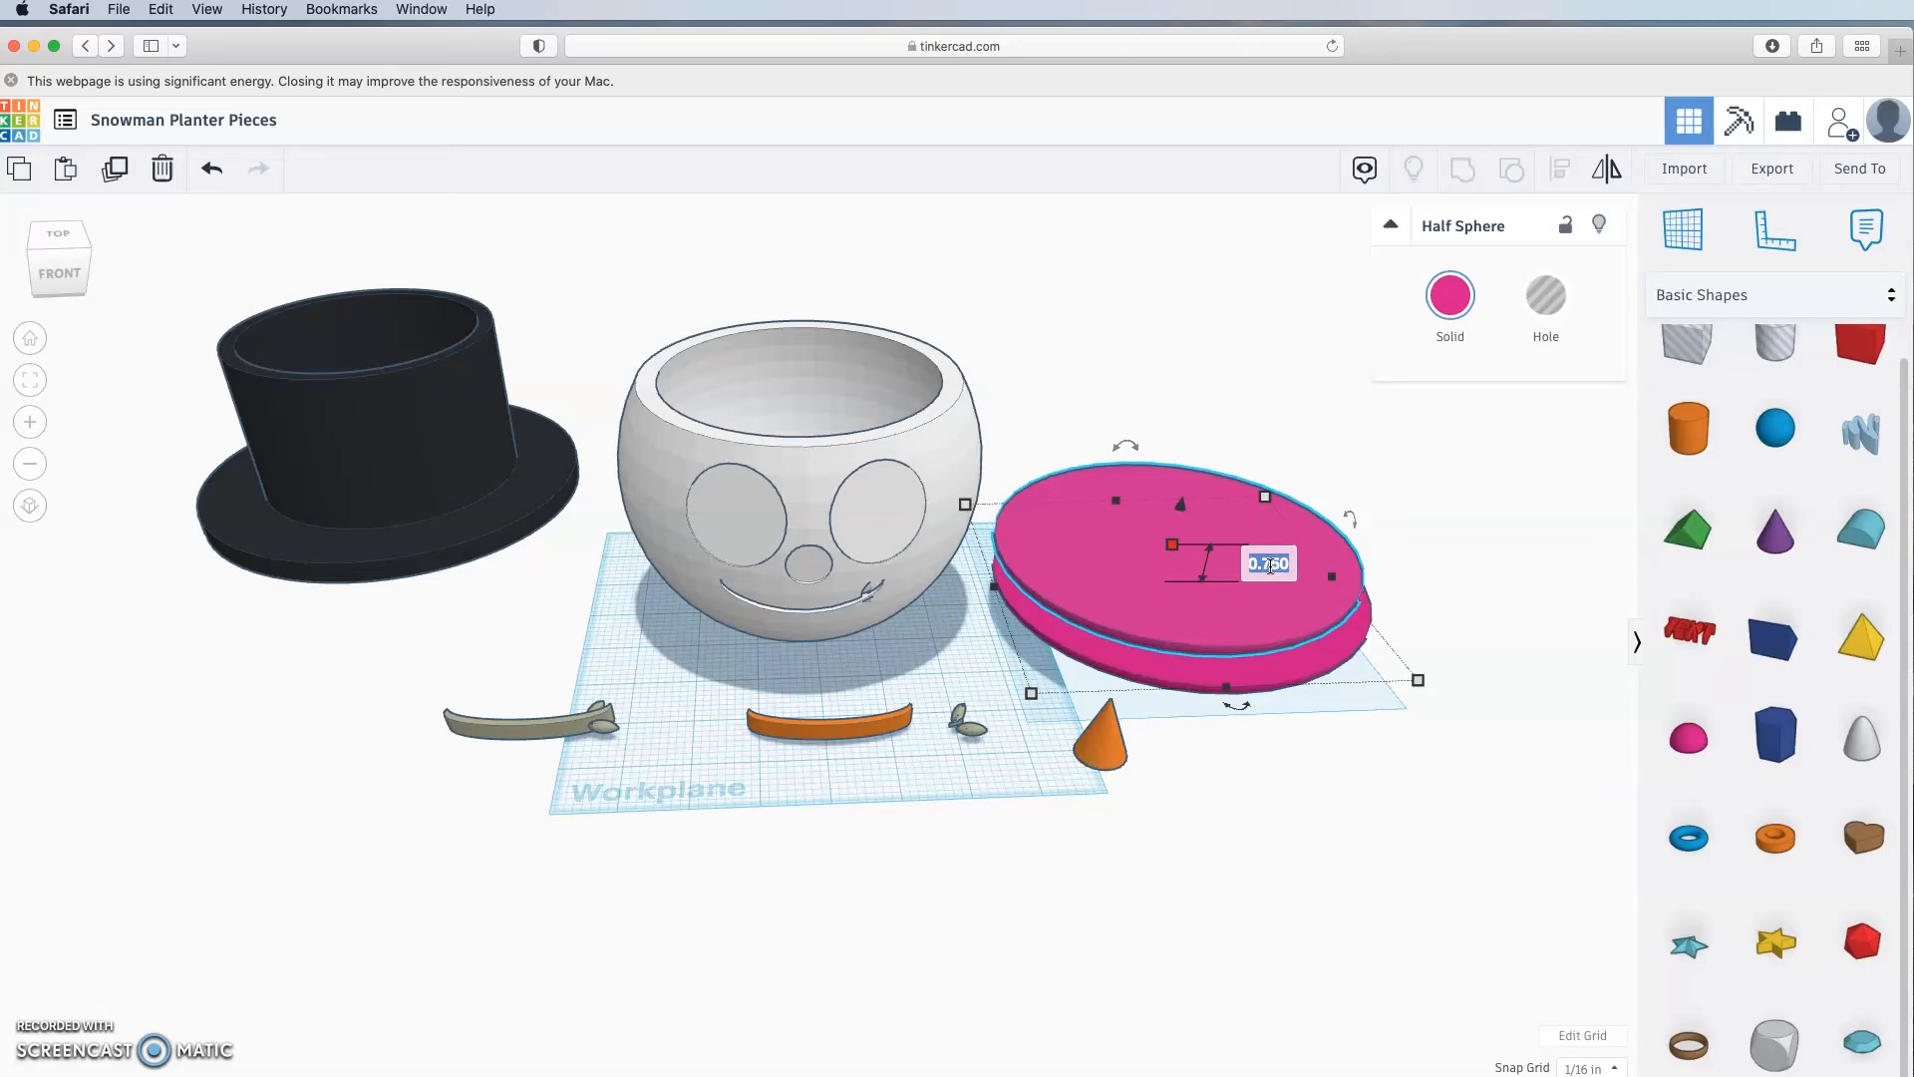
type("0.5")
key("Return")
left_click(1312, 841)
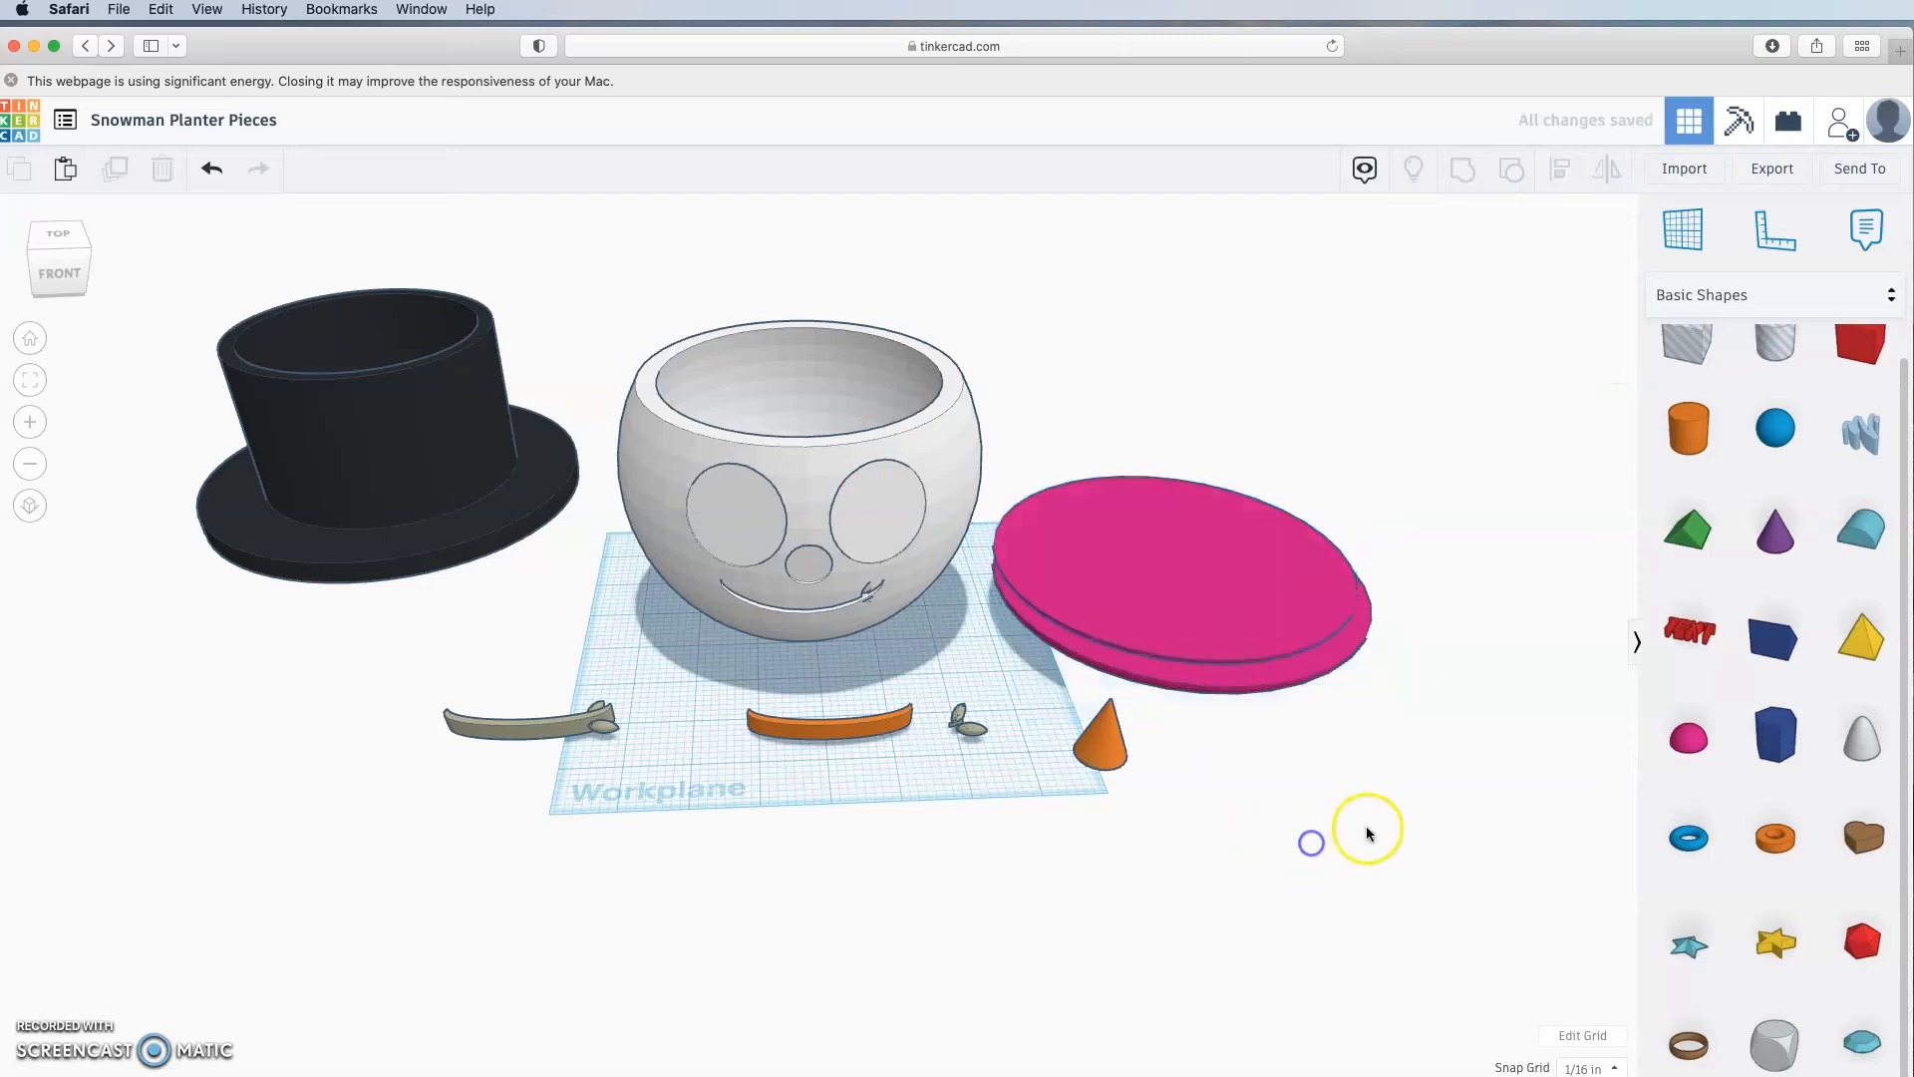
Step: Turn the top disk into a hole and align it with the pink base disk
right_click_drag(1367, 833, 1331, 845)
left_click(1222, 595)
left_click(1545, 317)
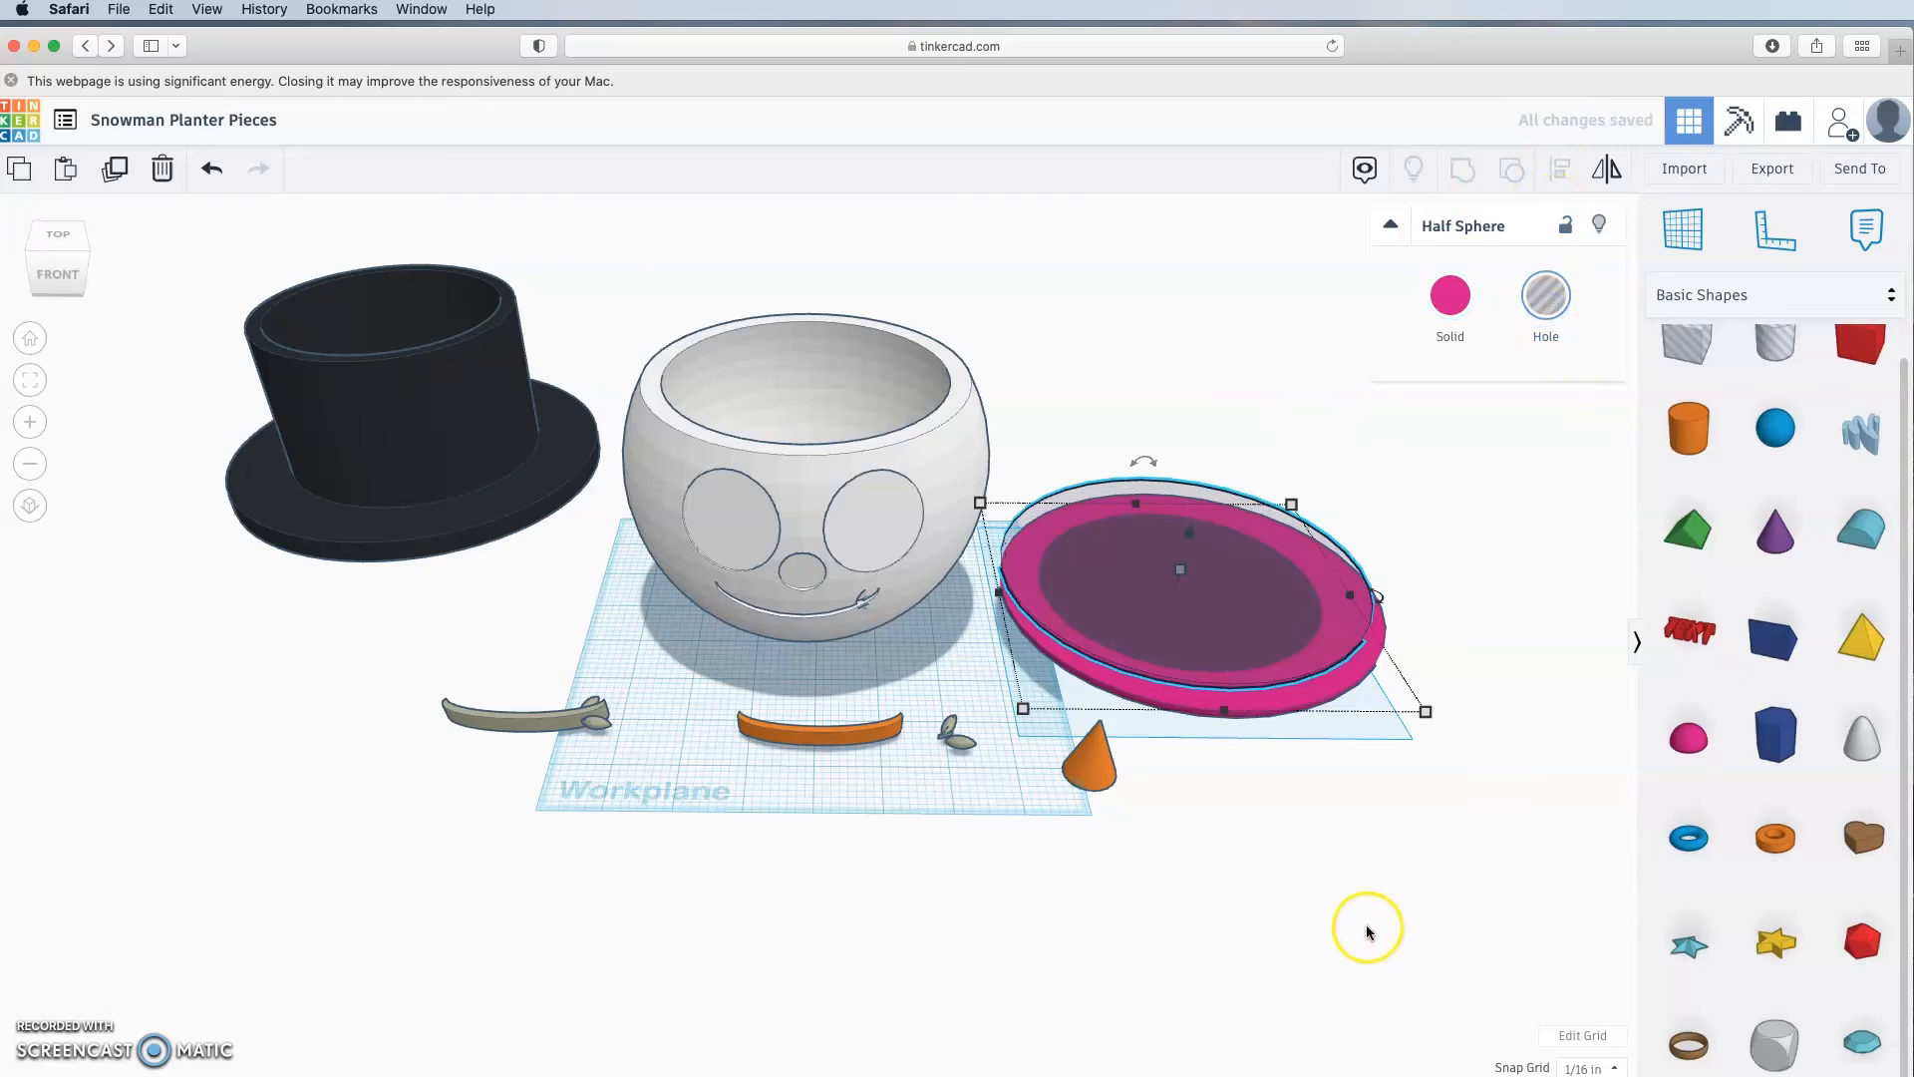
right_click_drag(1419, 859, 1393, 655)
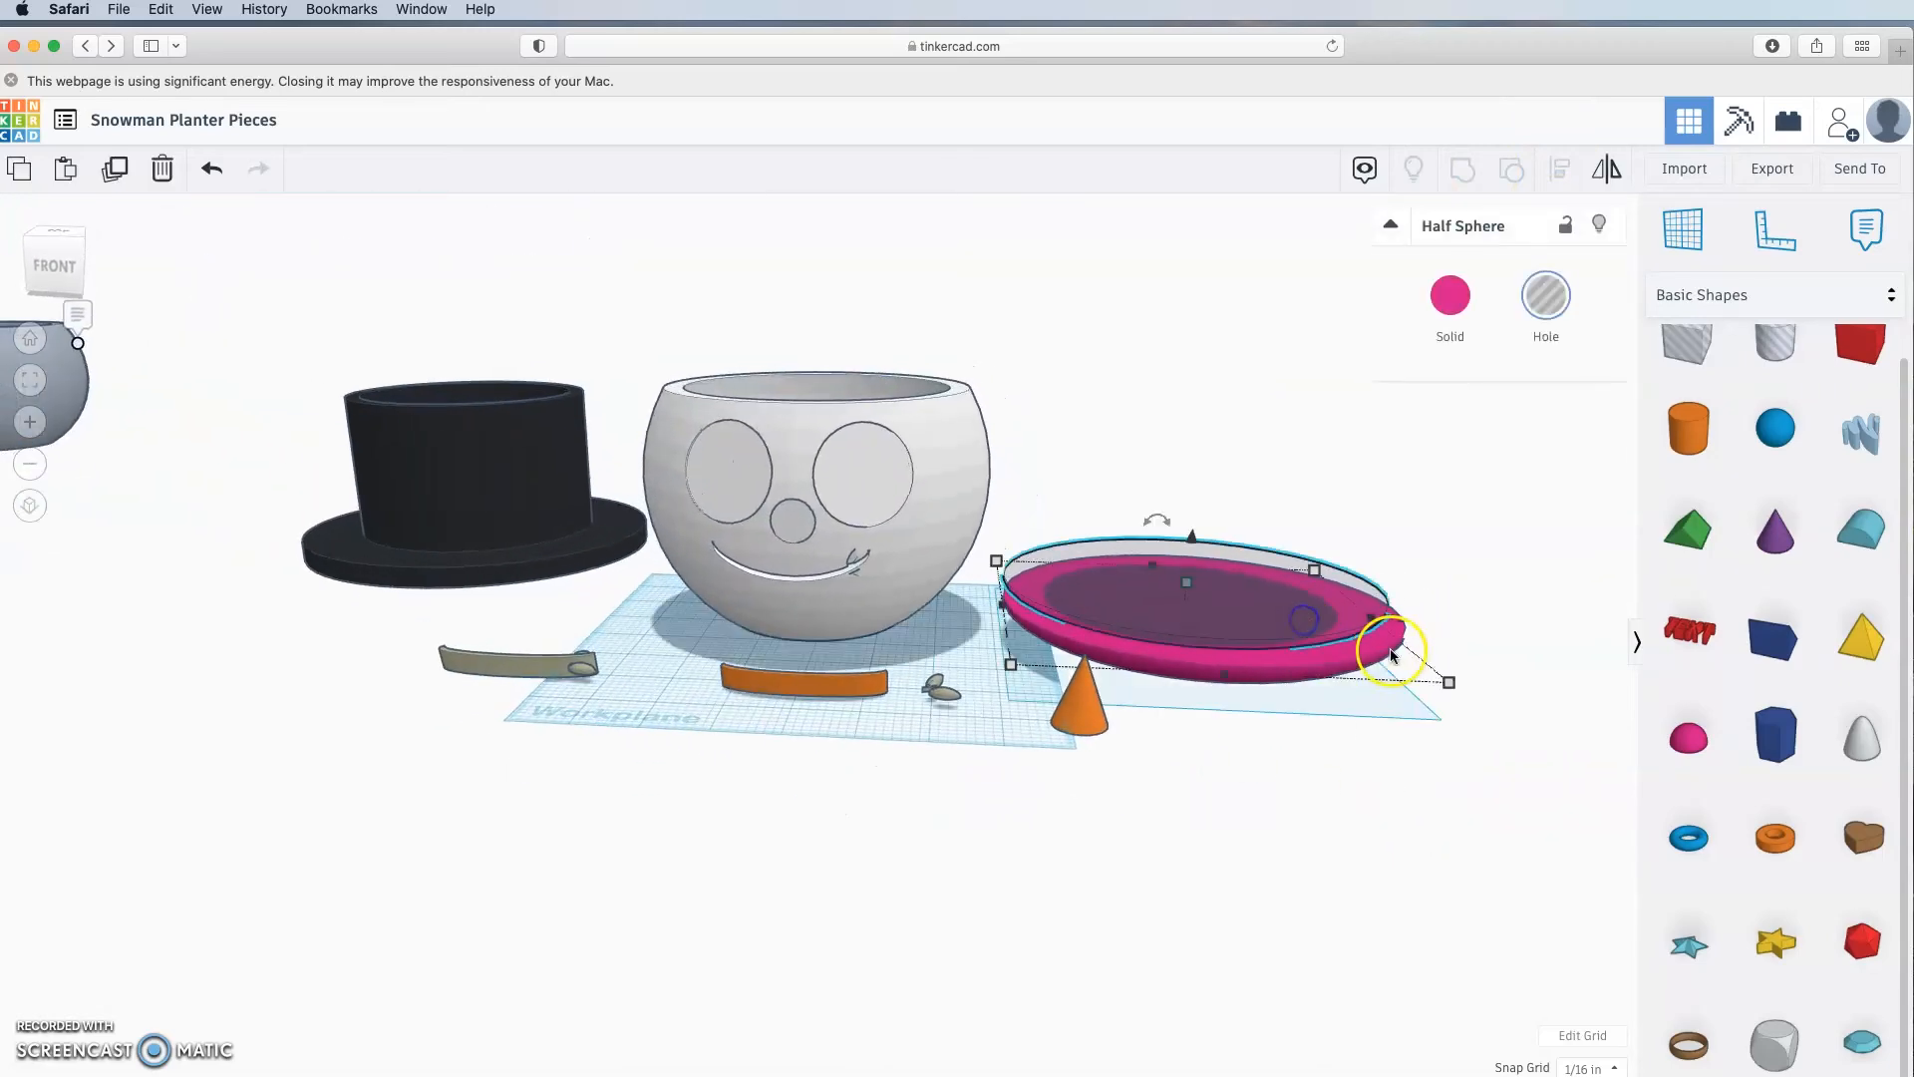
left_click(1379, 656, "shift")
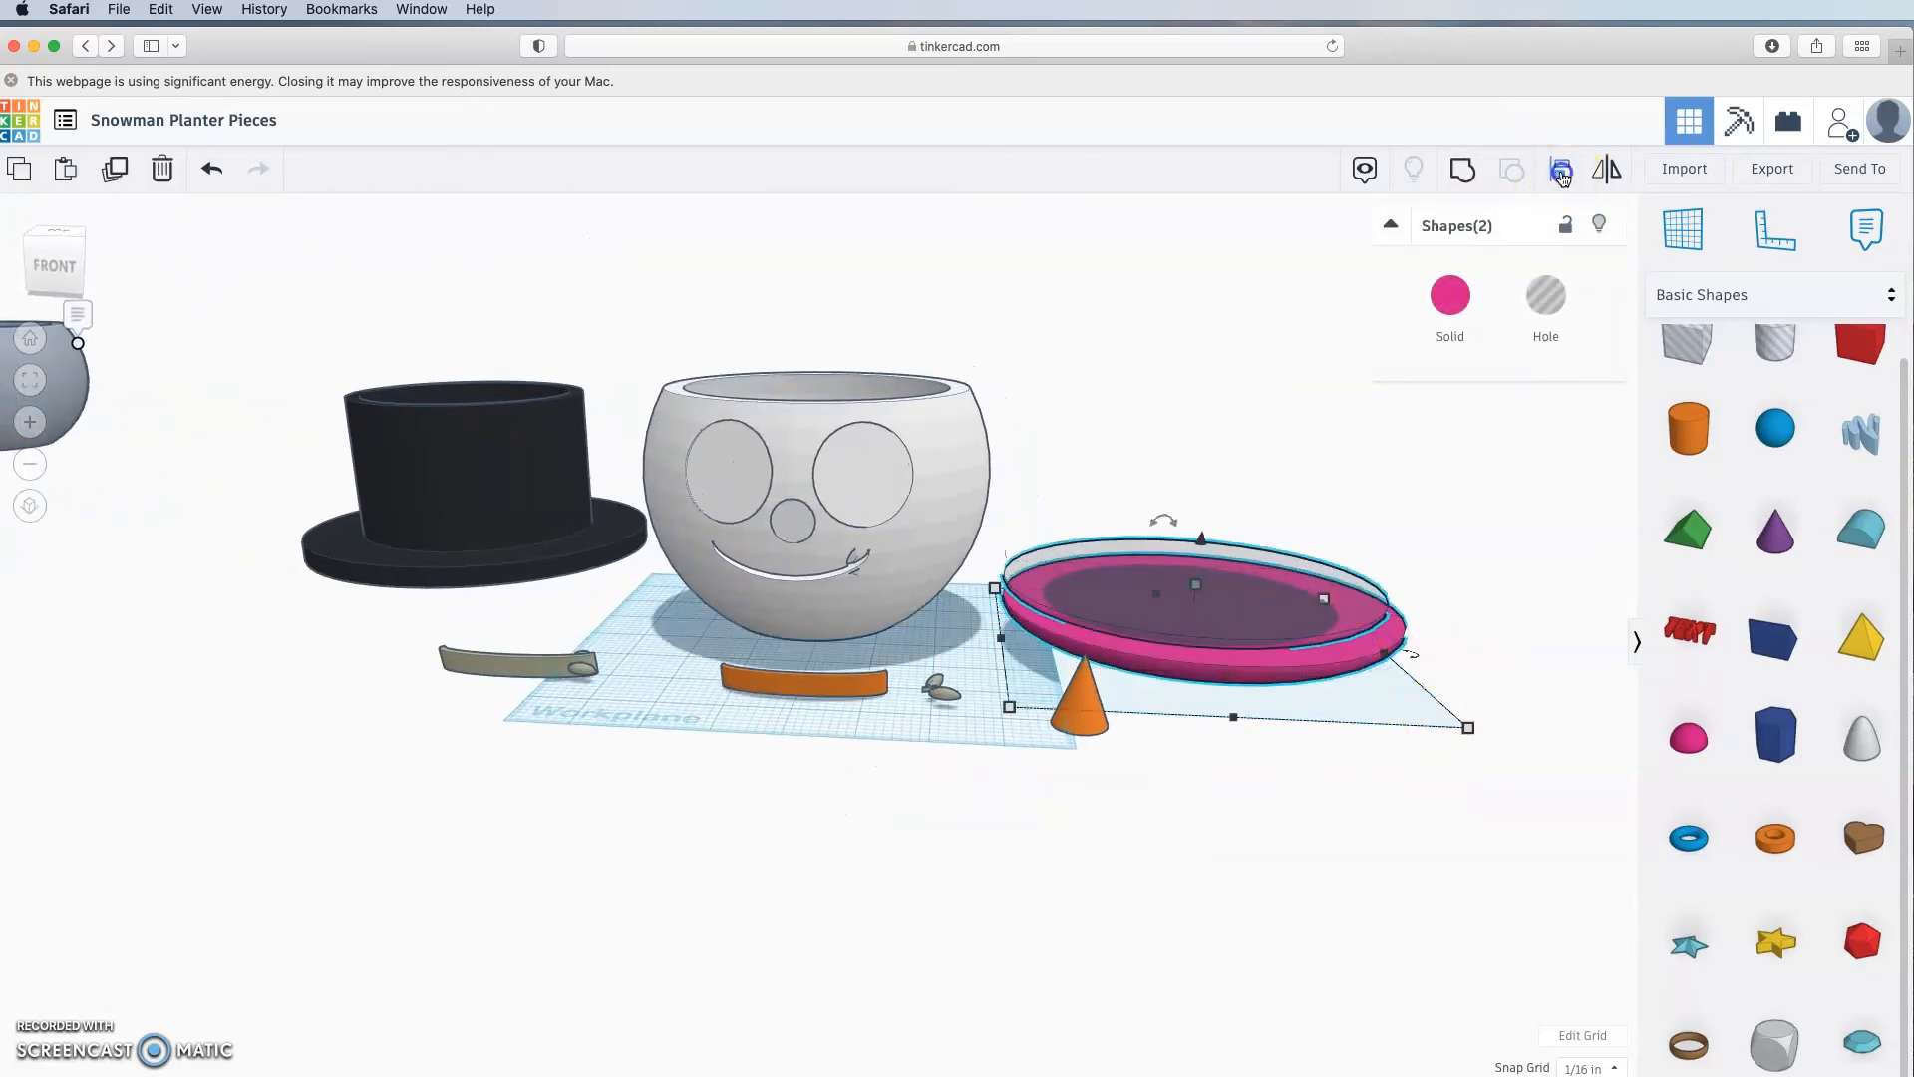
left_click(1561, 171)
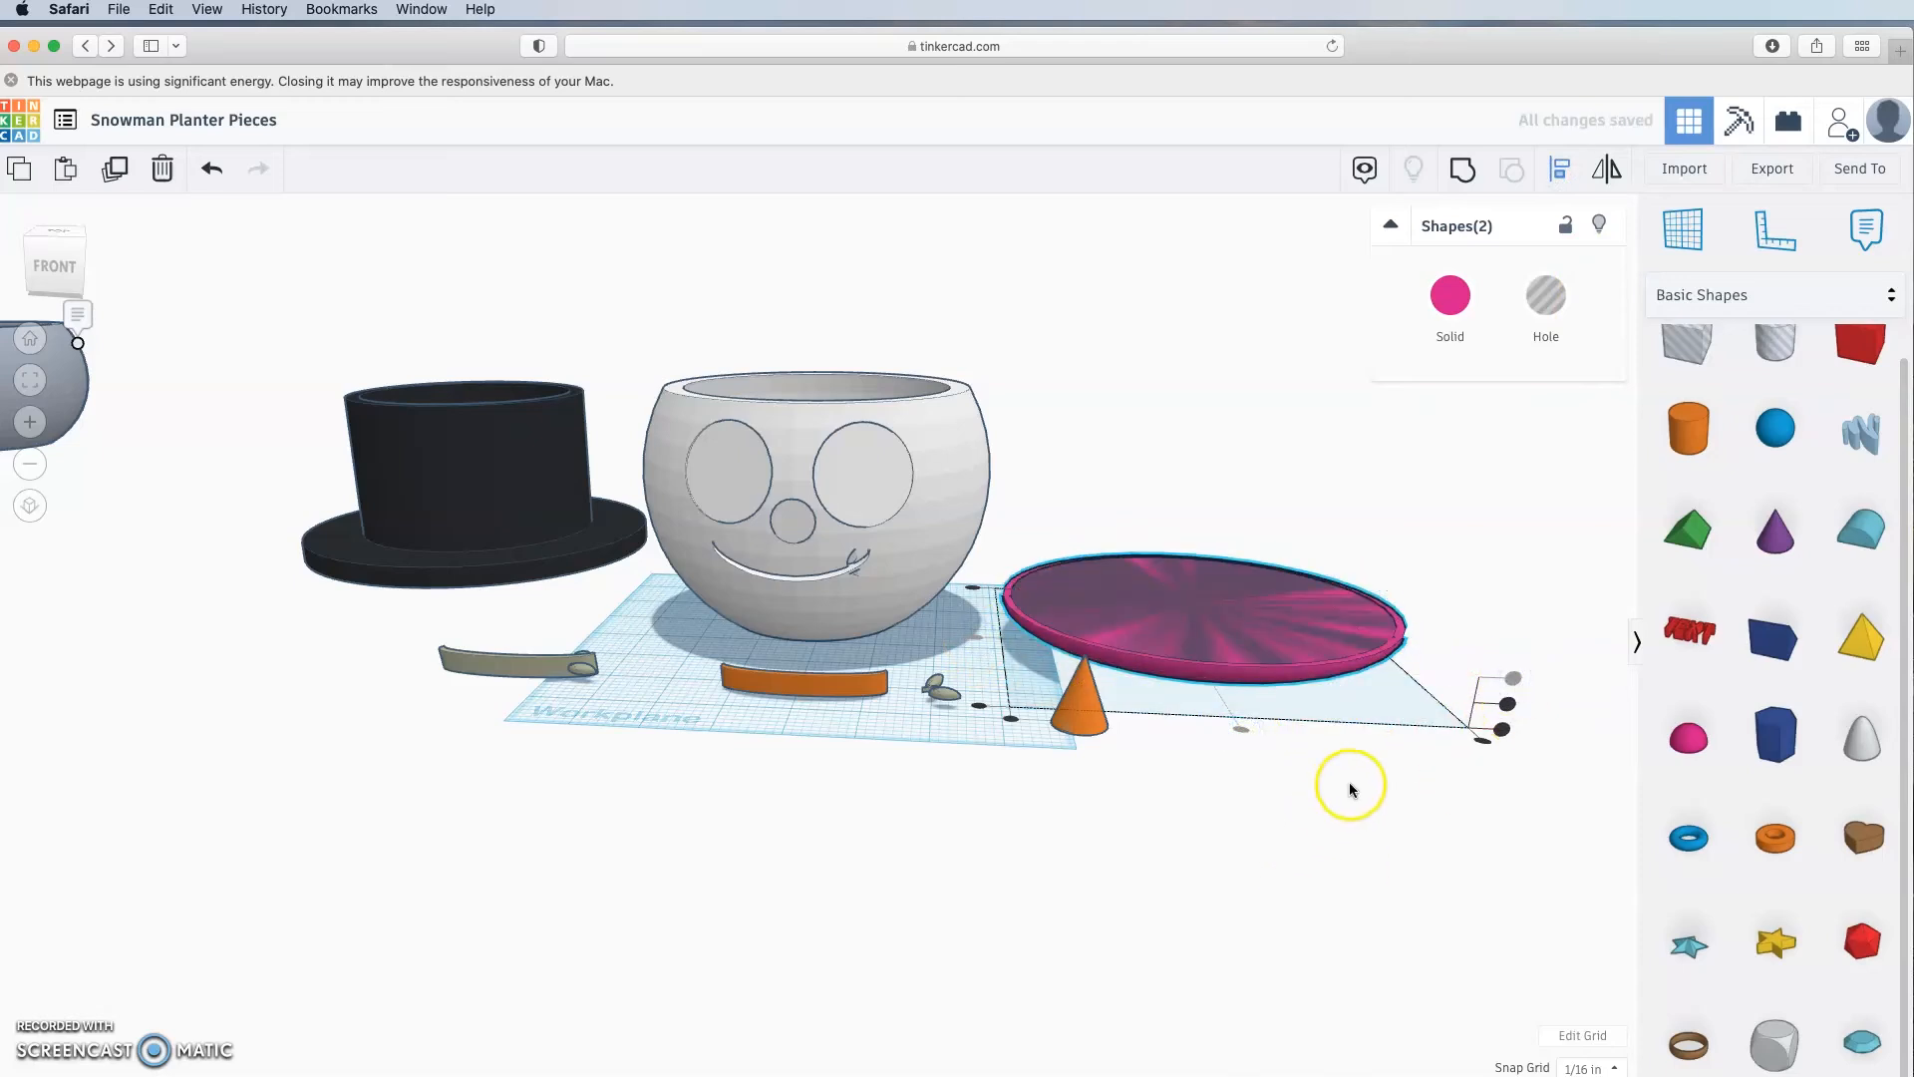
right_click_drag(1370, 776, 1331, 626)
Step: Group the hole disk with the base disk to form a recessed pink saucer
left_click(1413, 815)
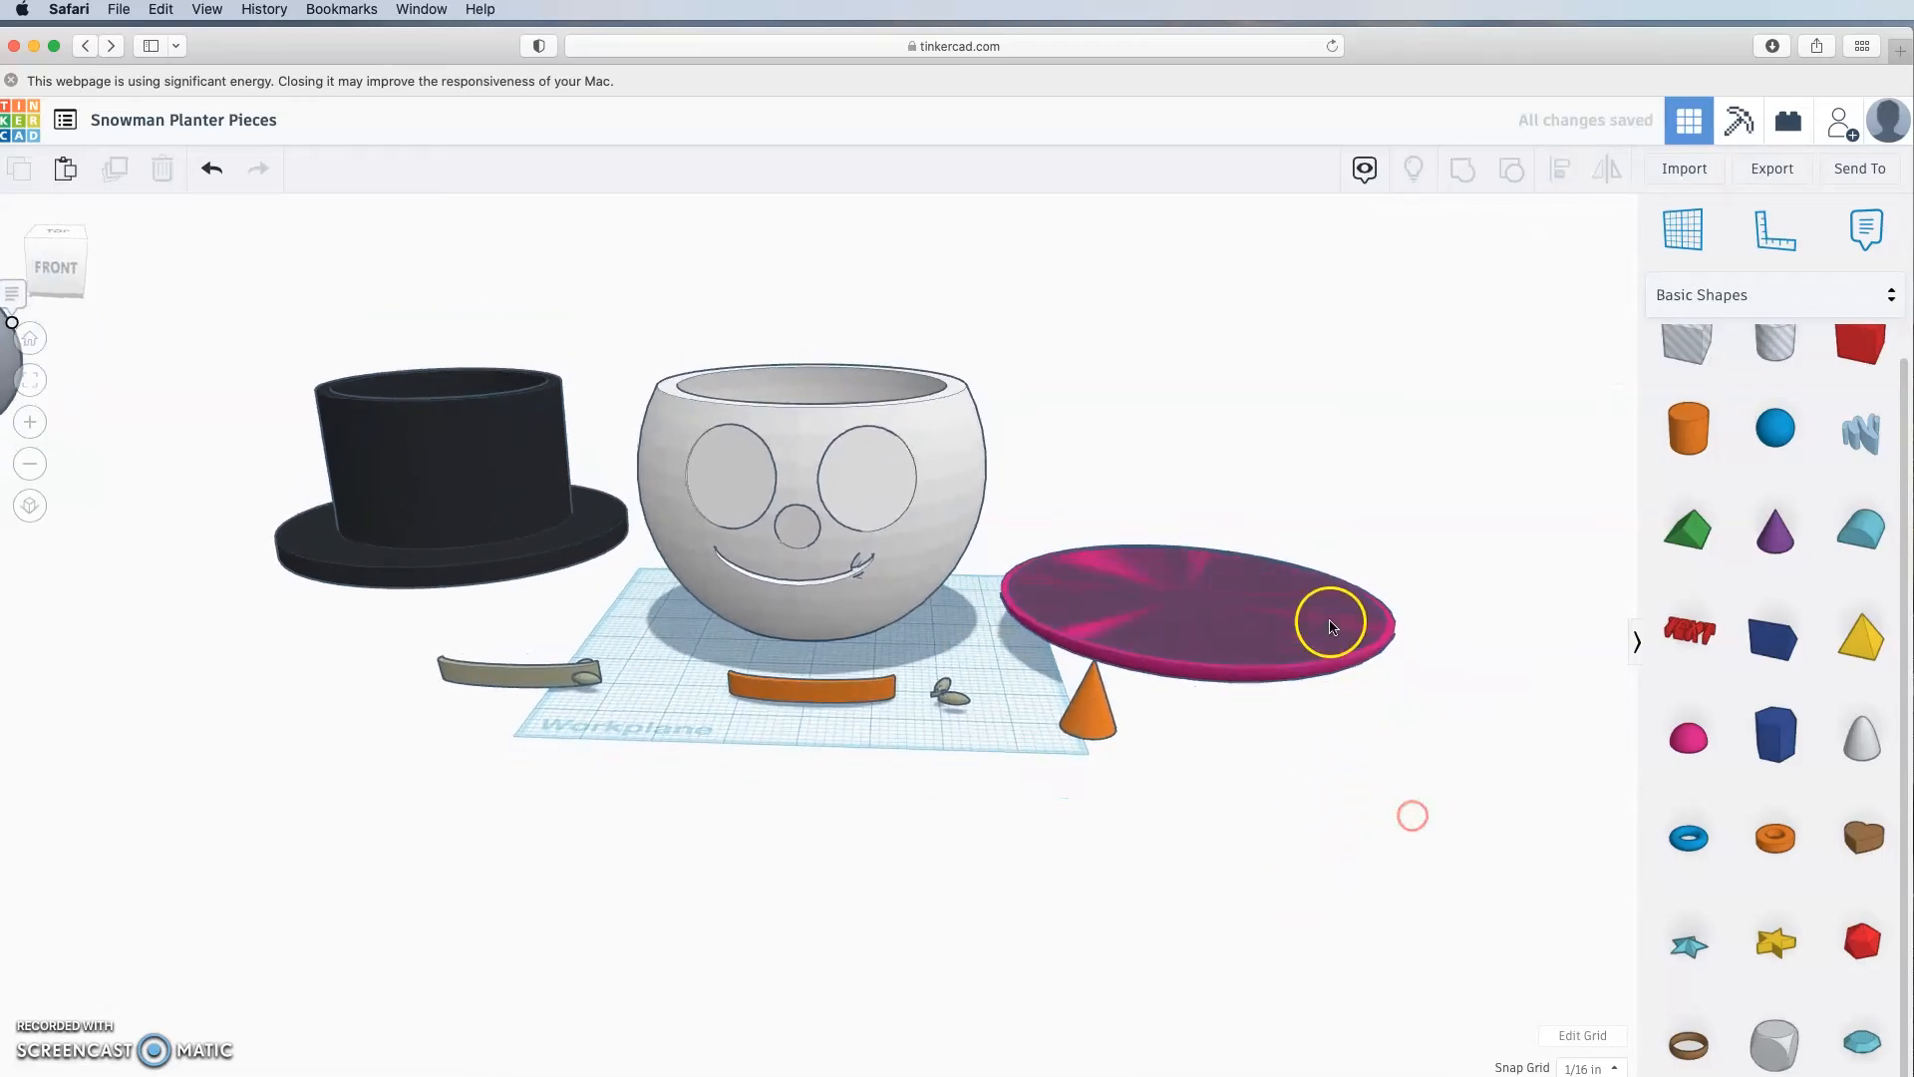
left_click(1331, 626)
right_click_drag(1346, 820, 1372, 758)
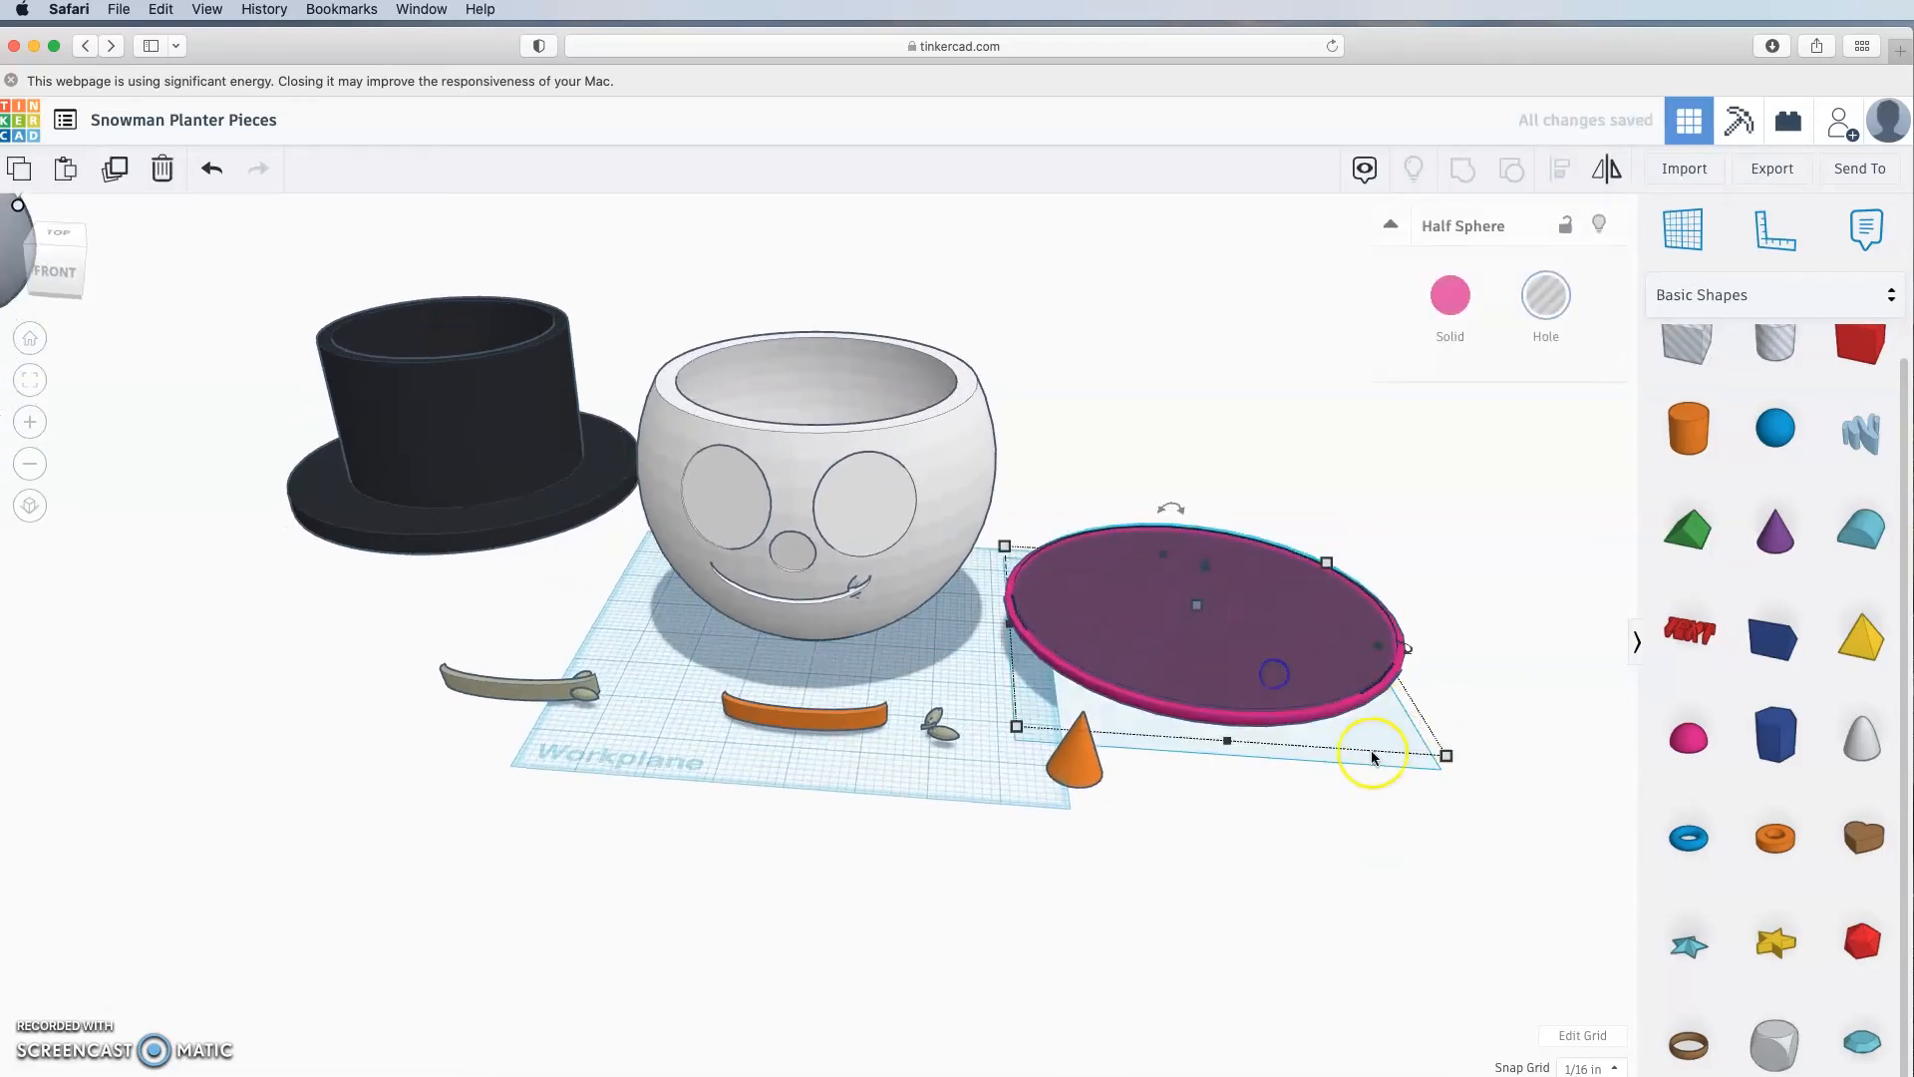
left_click(1296, 733, "shift")
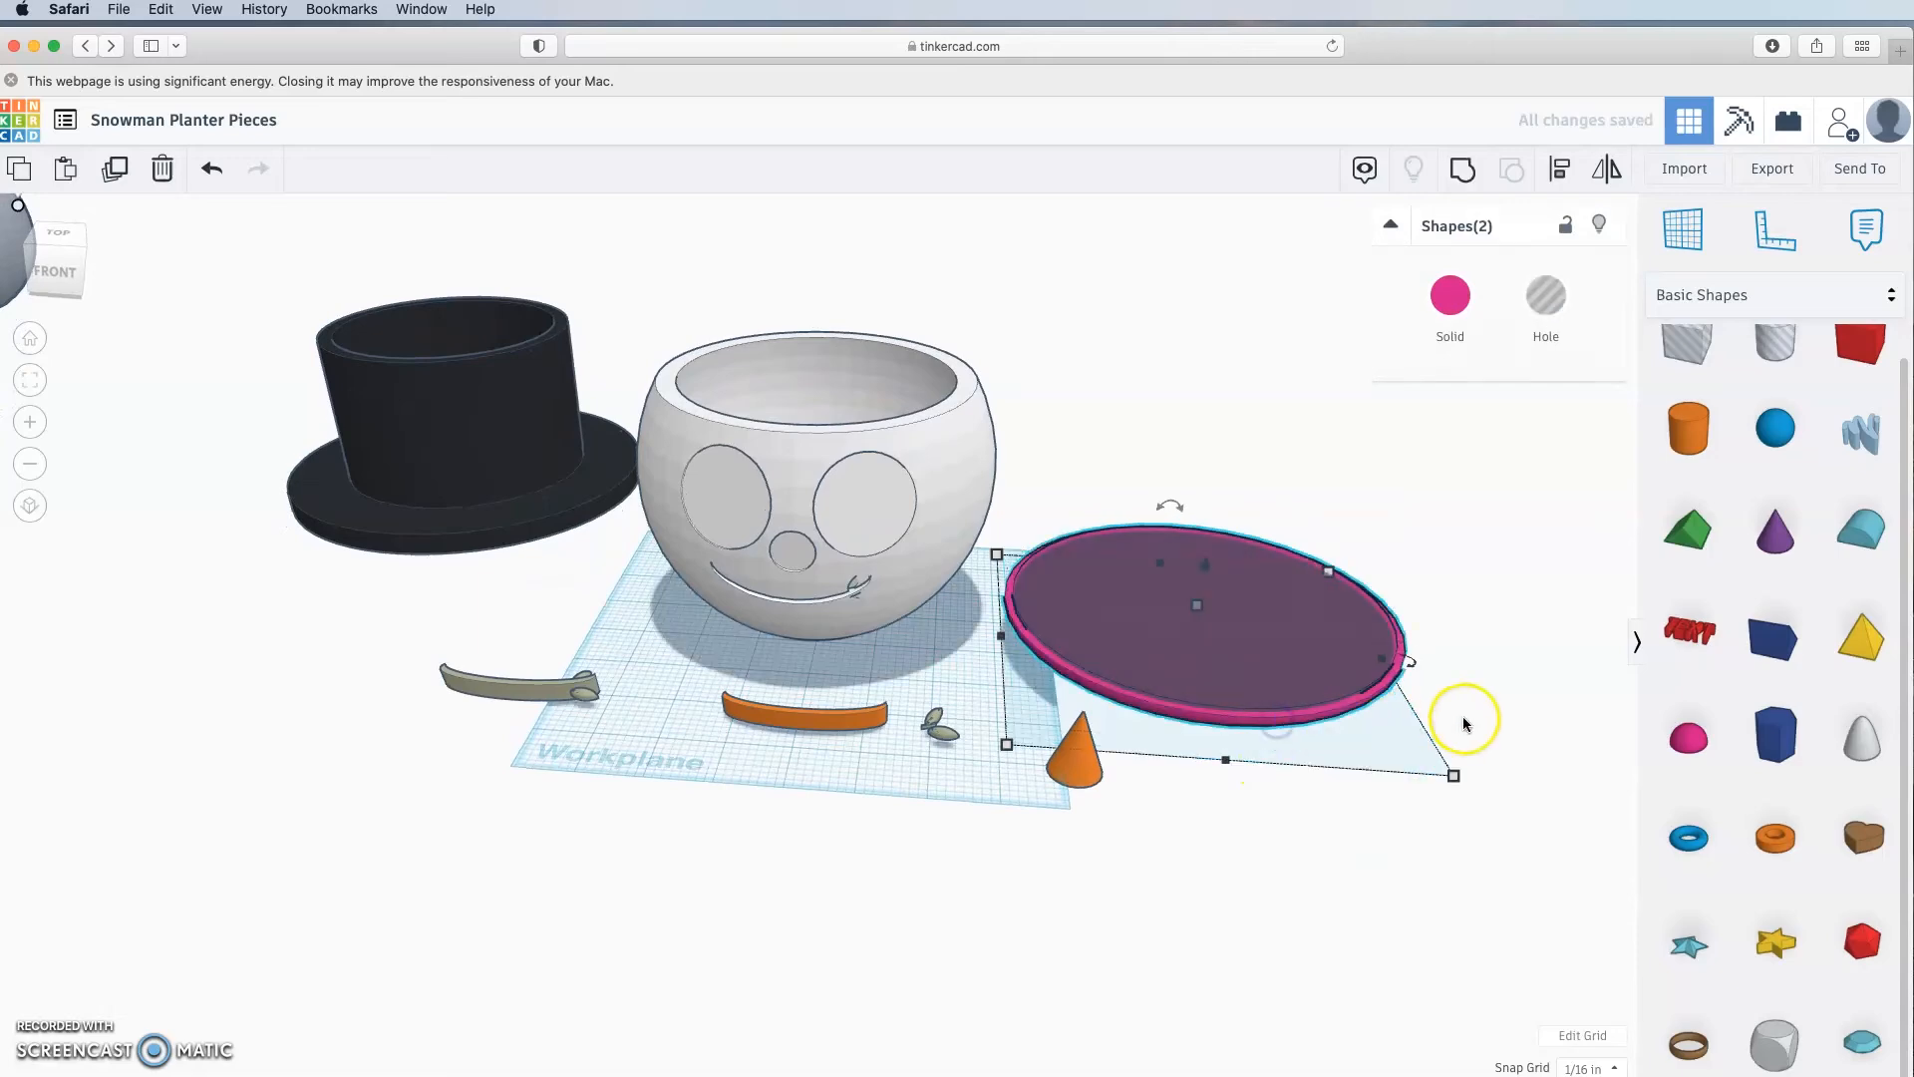
left_click(1461, 178)
left_click(1444, 885)
right_click_drag(1444, 885, 1163, 619)
left_click(1228, 623)
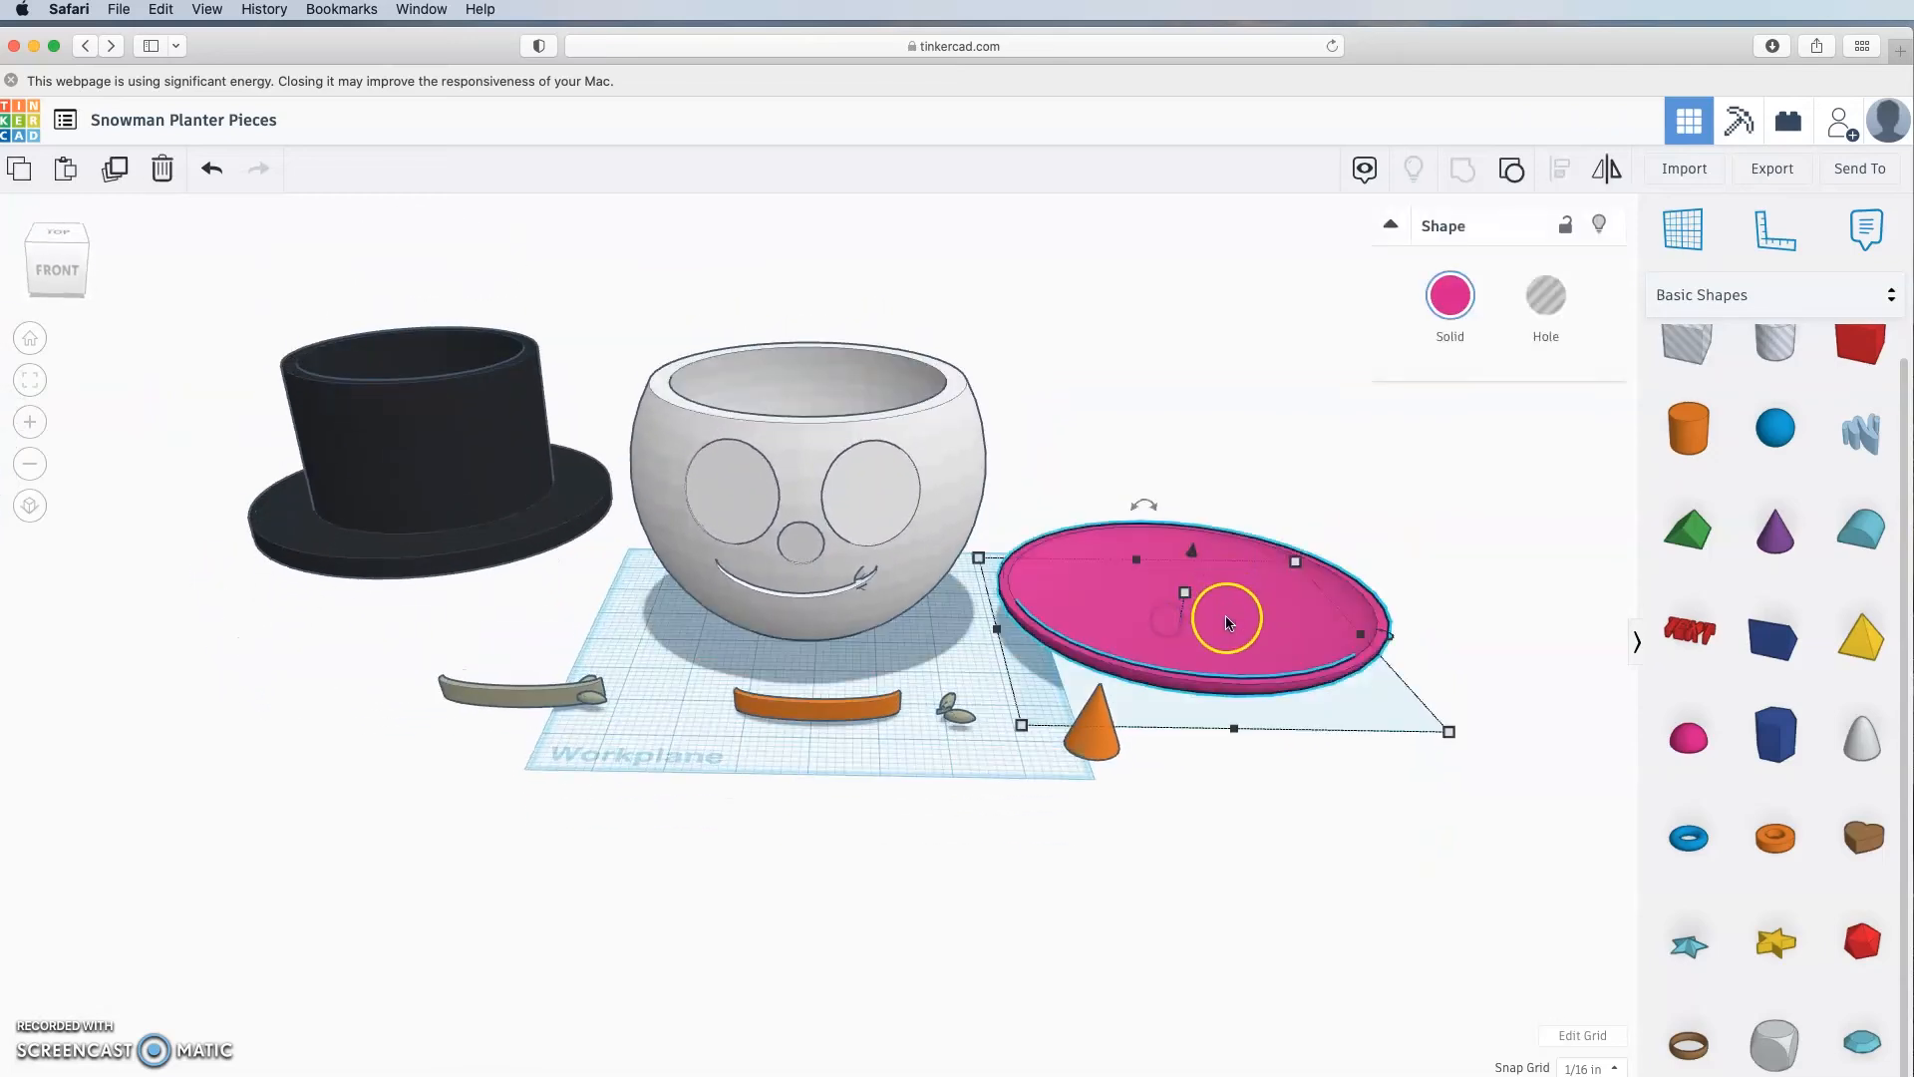
Step: Move the saucer under the planter and centre it with the L align tool
left_click_drag(1229, 626, 865, 615)
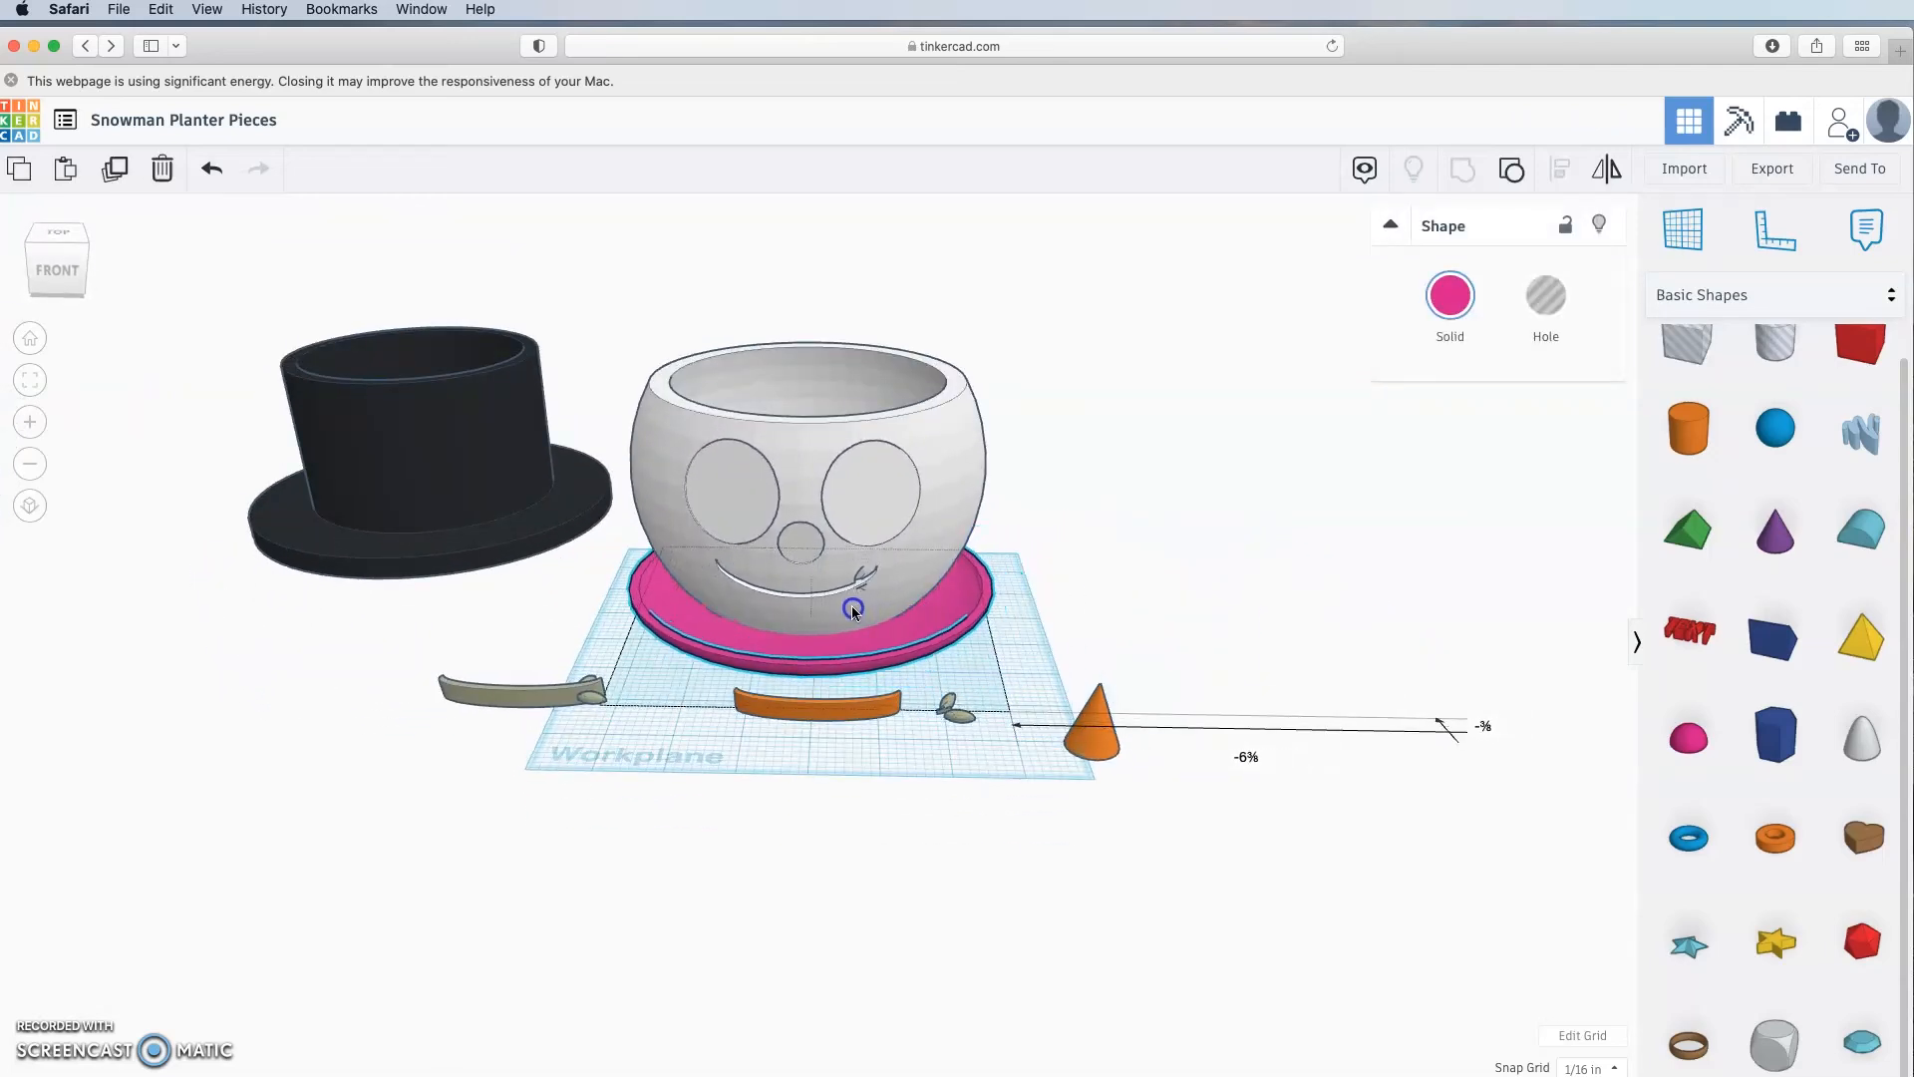
left_click(1260, 602)
right_click_drag(1260, 602, 1301, 631)
left_click(921, 541)
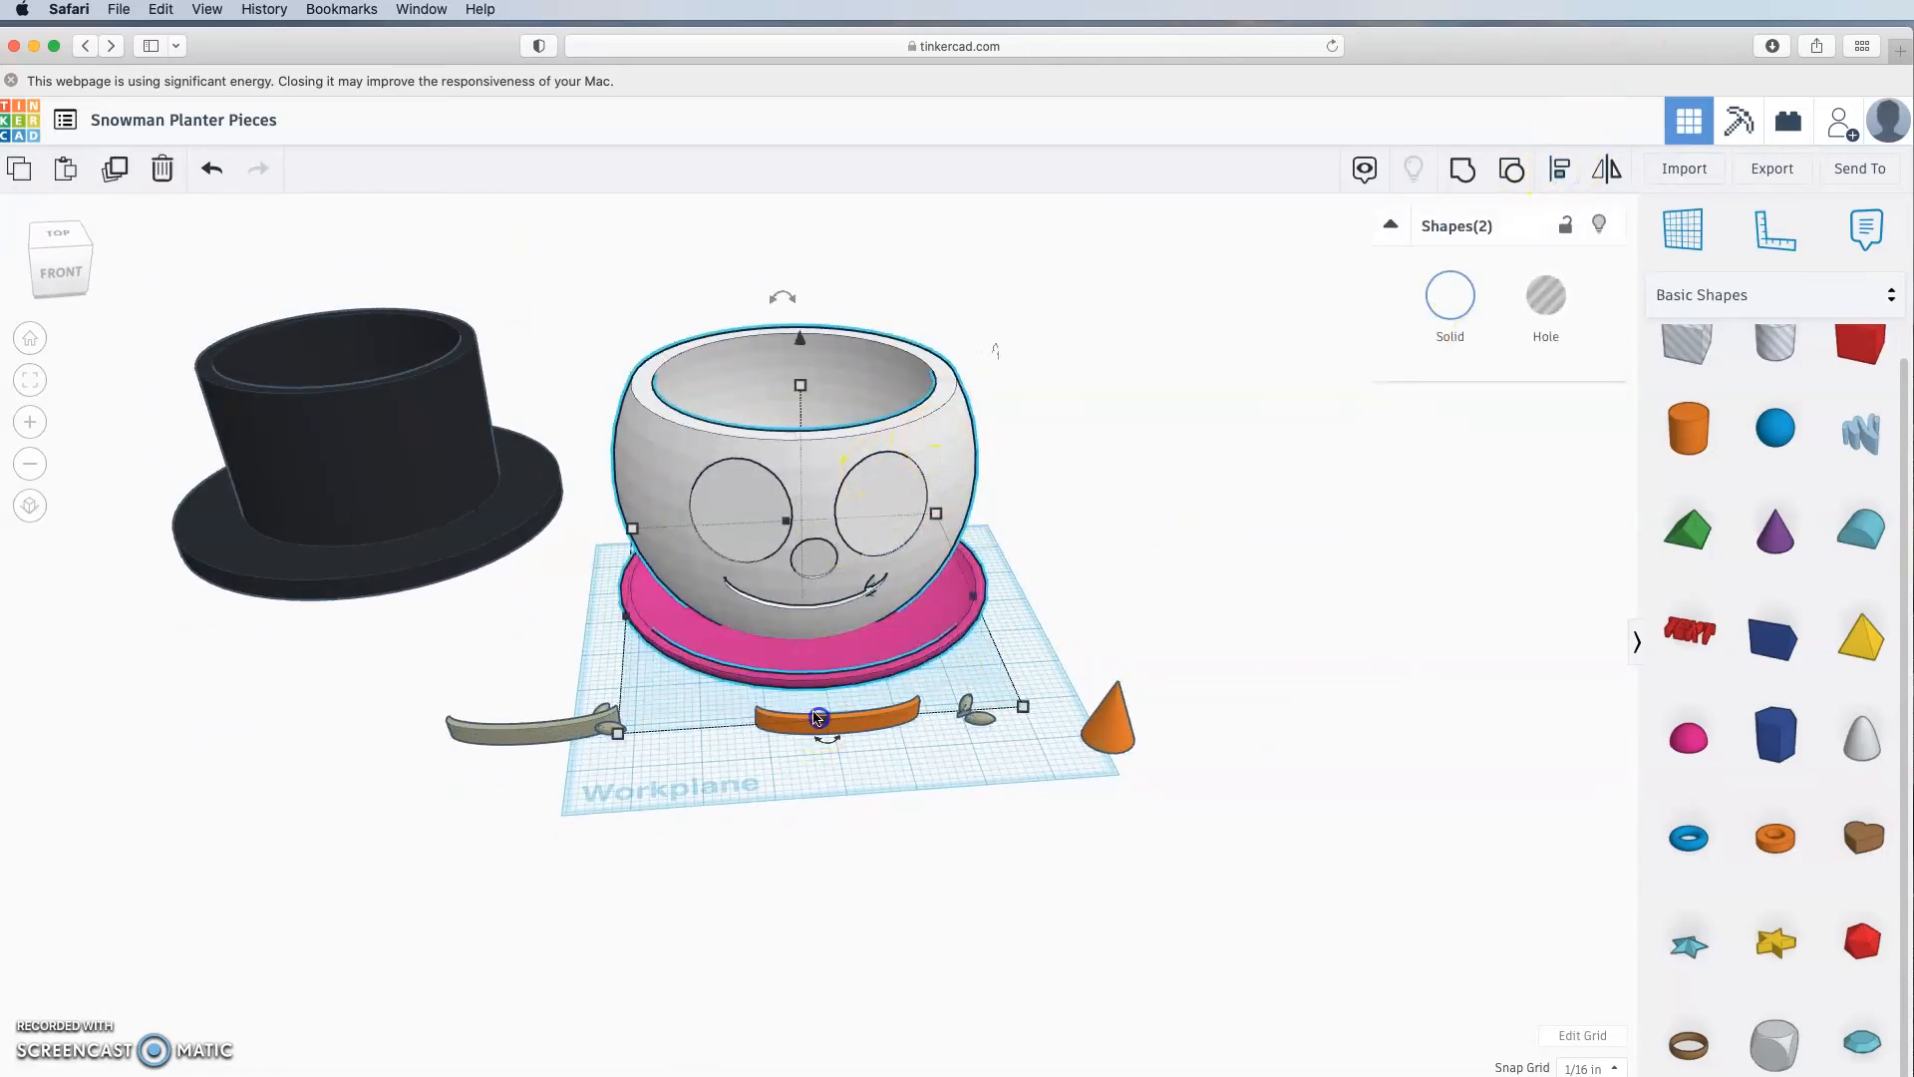
key("l")
left_click(603, 607)
left_click(1021, 544)
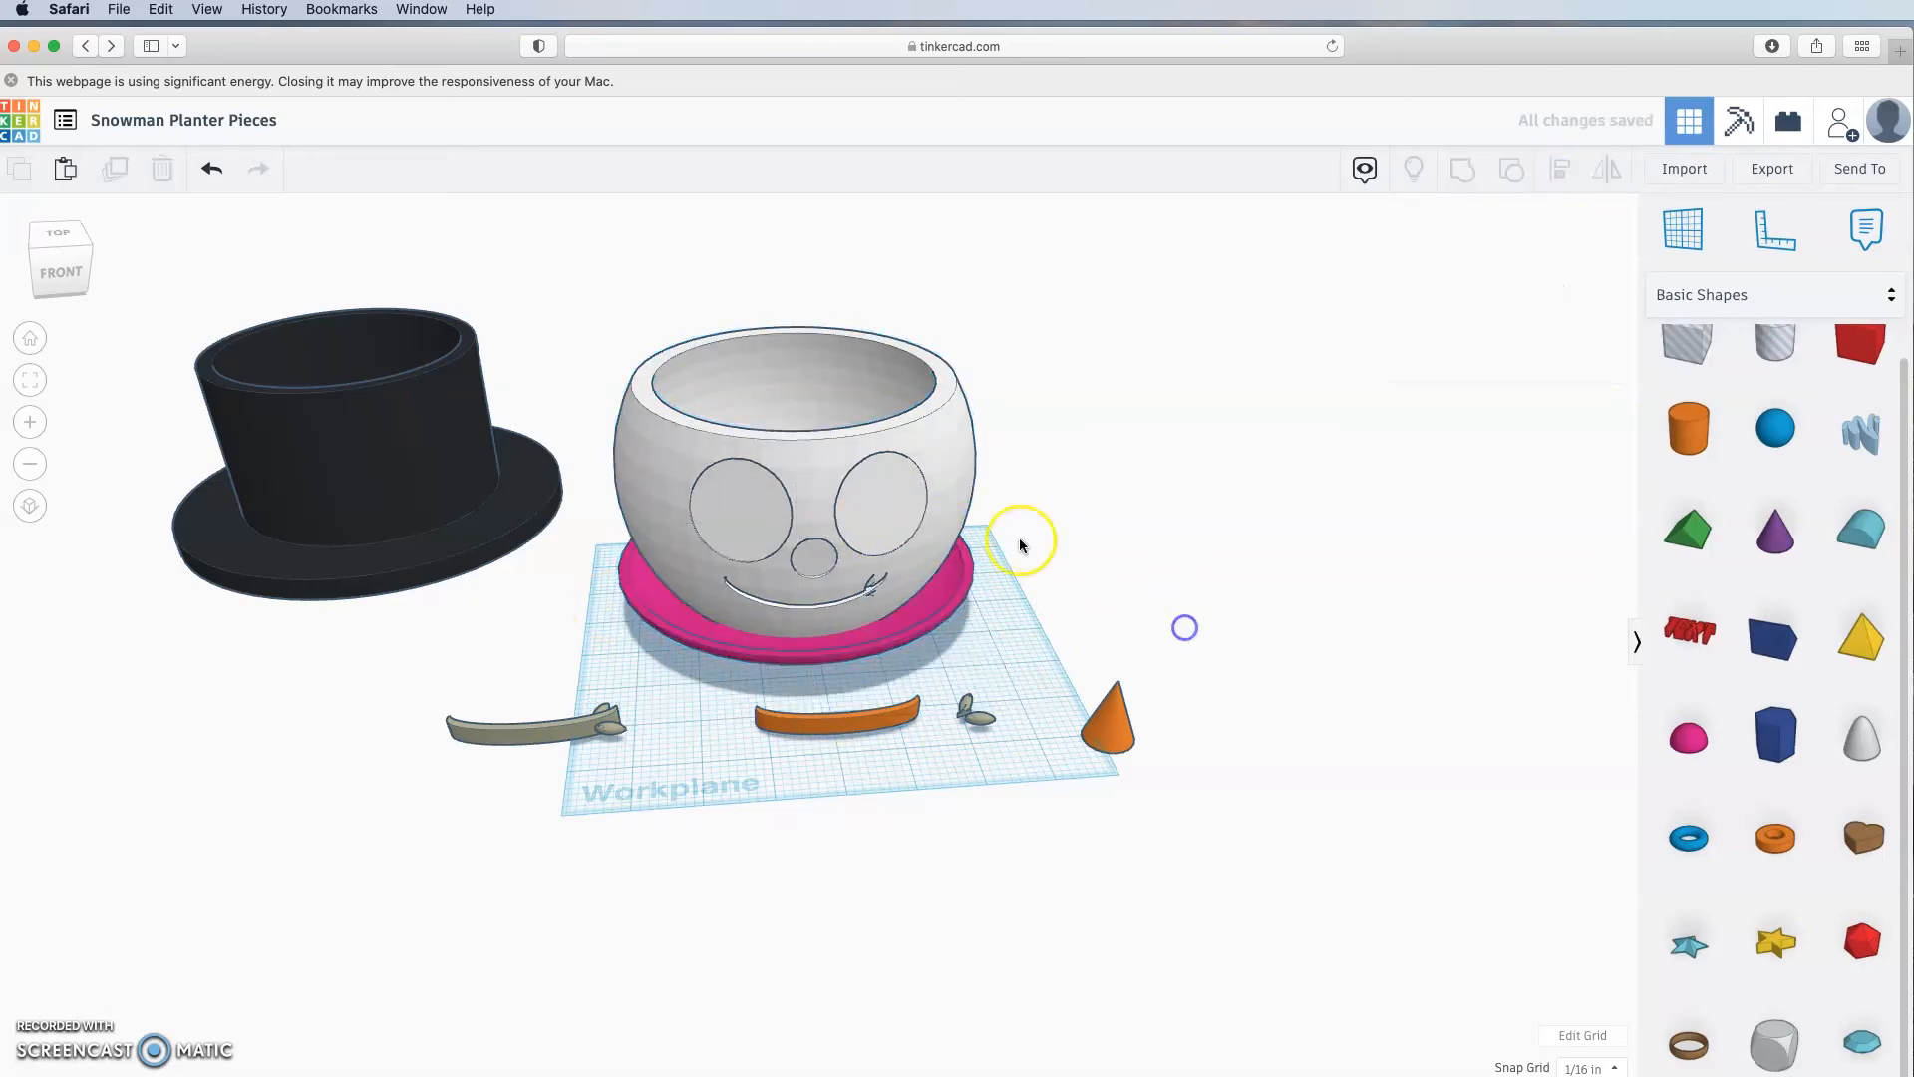
Step: Lift the snowman planter slightly off the workplane
left_click(826, 349)
left_click_drag(803, 339, 809, 304)
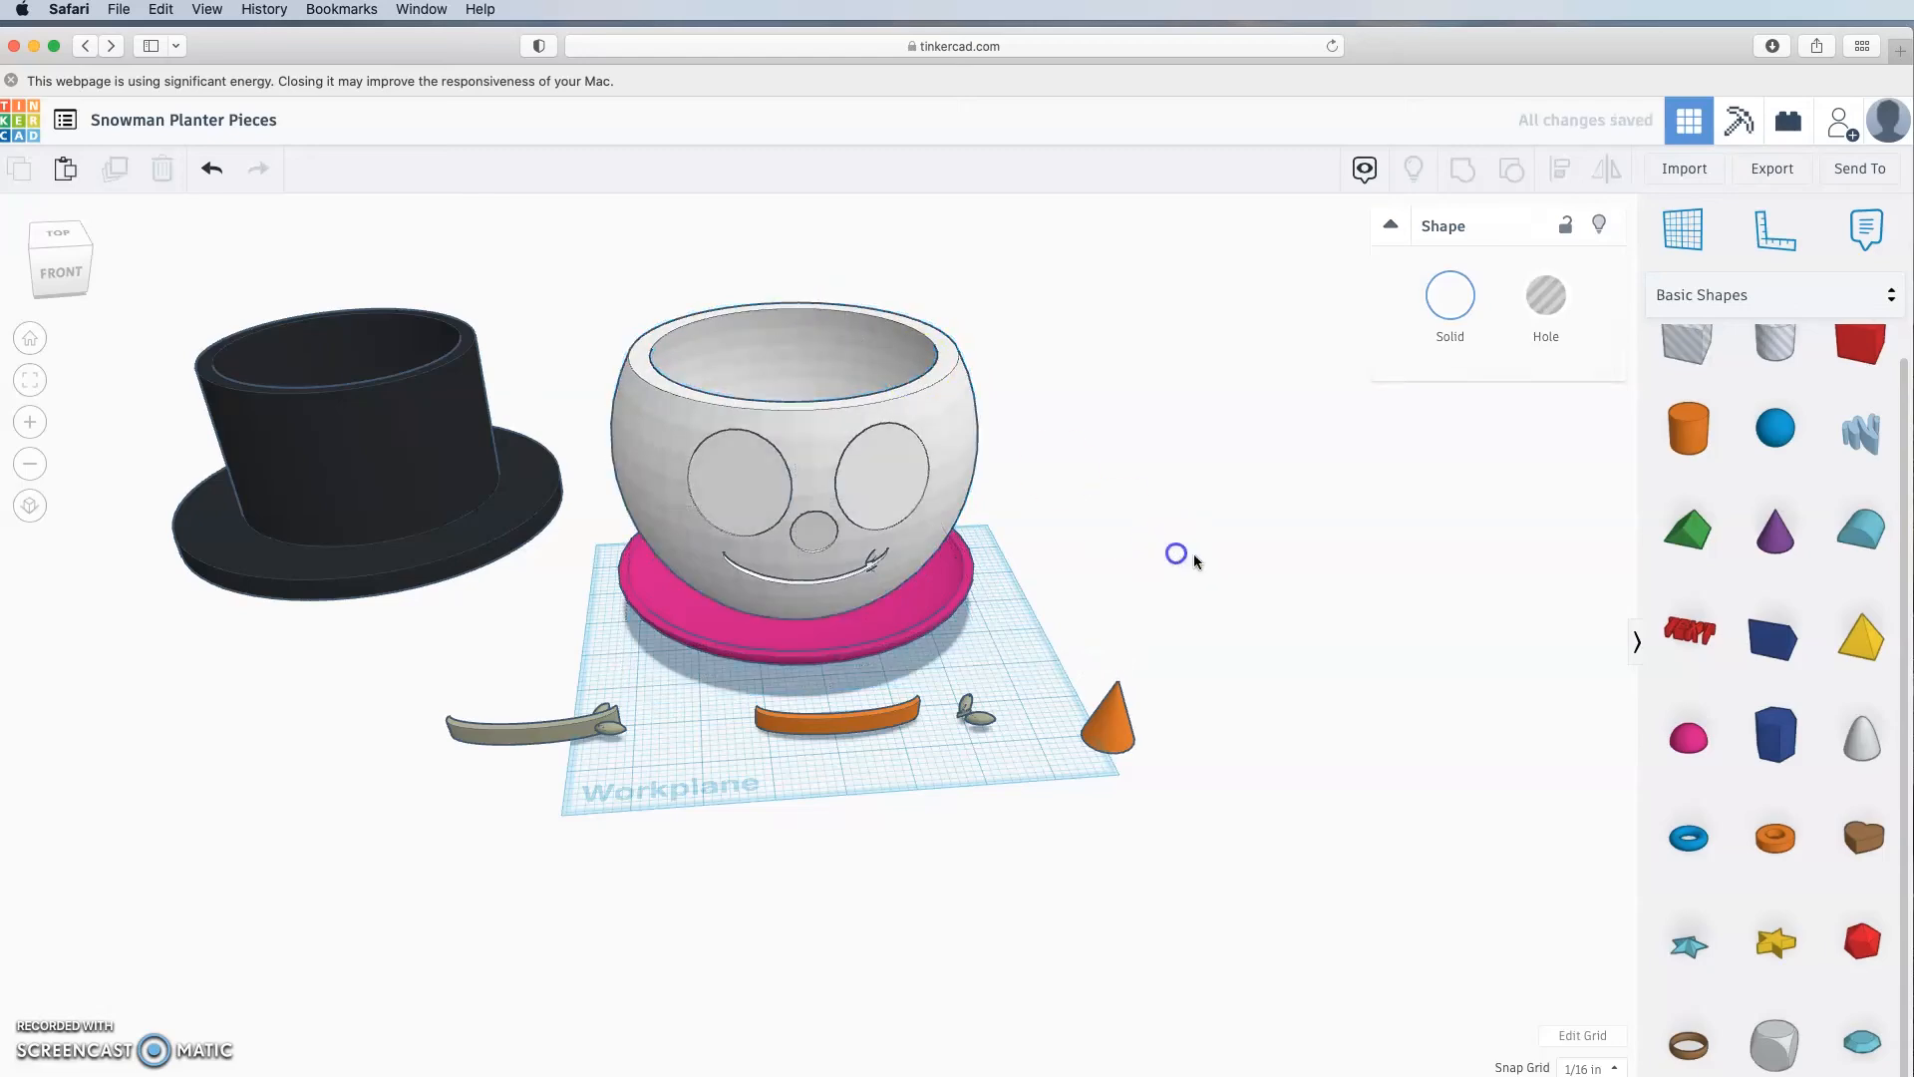
left_click(1180, 555)
right_click_drag(1179, 555, 1303, 548)
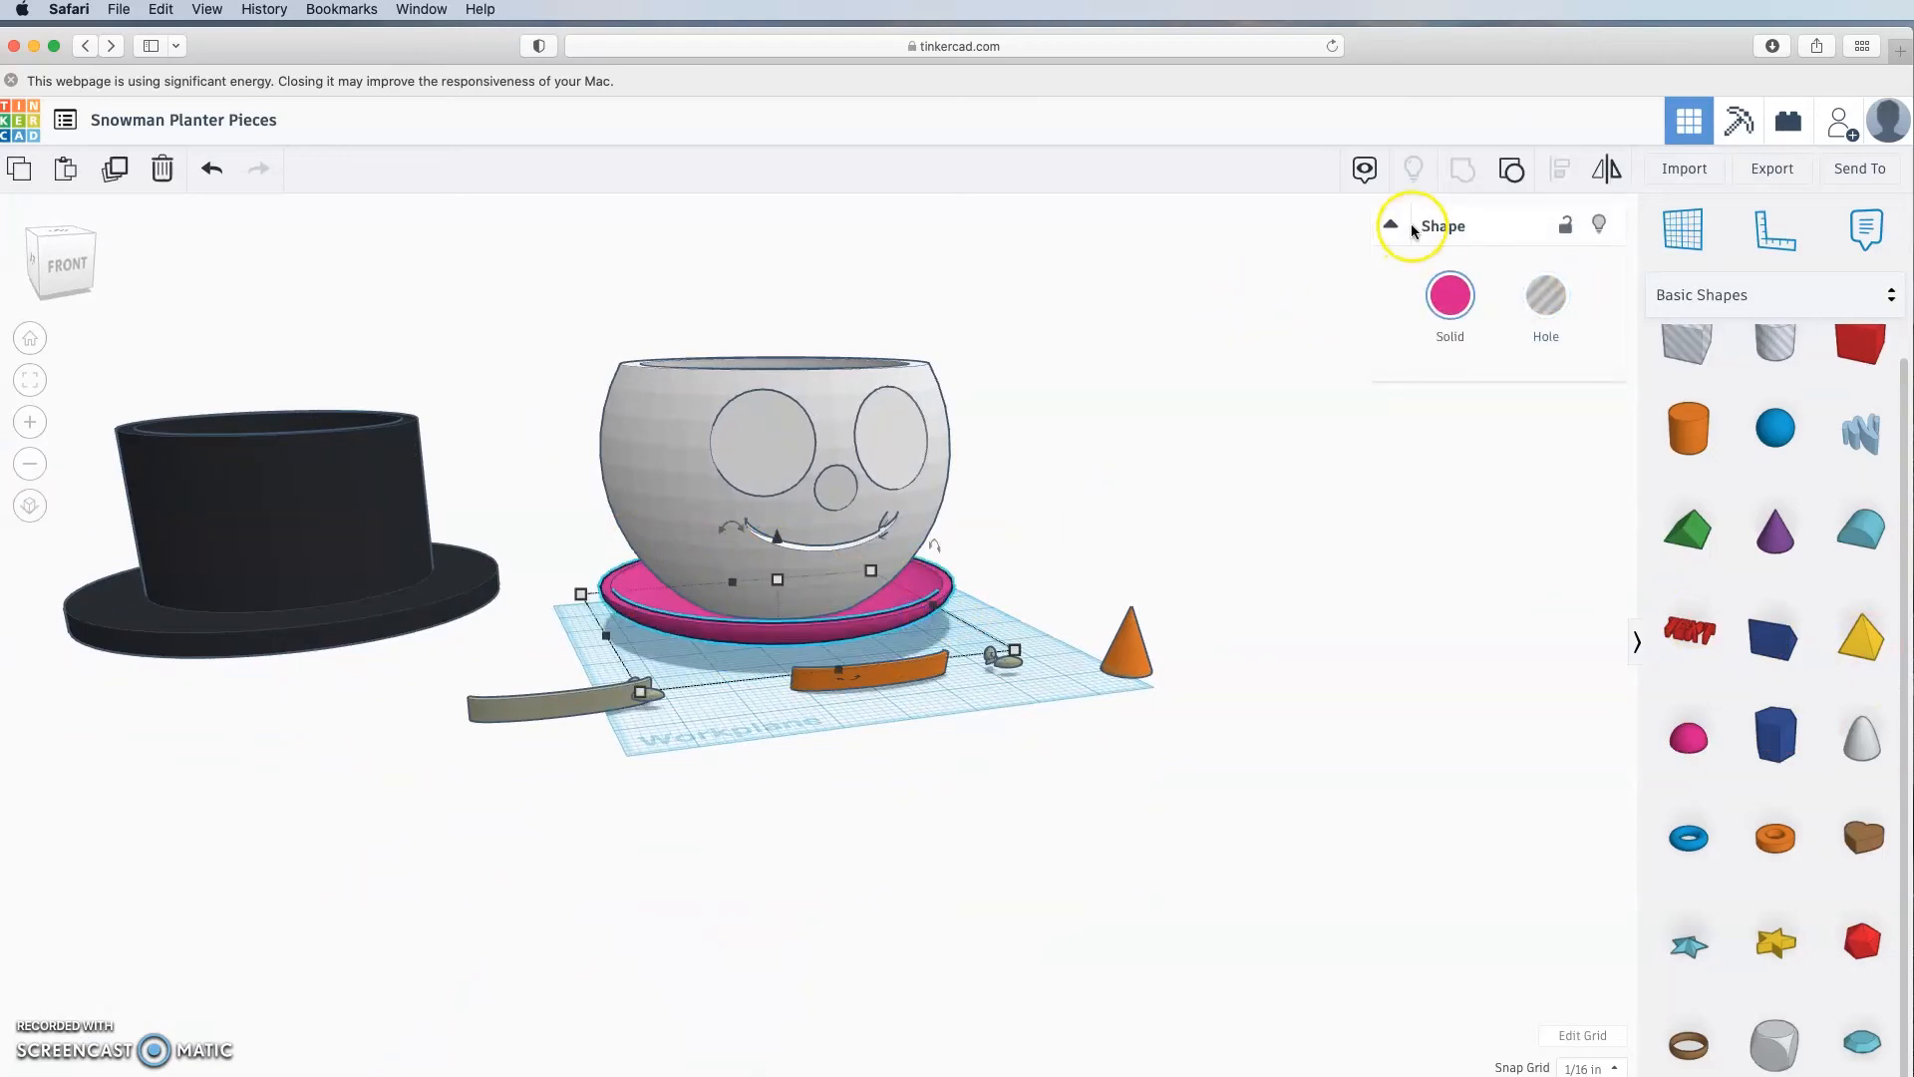
Step: Change the saucer's solid colour to white
left_click(1447, 295)
left_click(1786, 439)
left_click(1346, 578)
right_click_drag(1346, 578, 1282, 695)
left_click(849, 567)
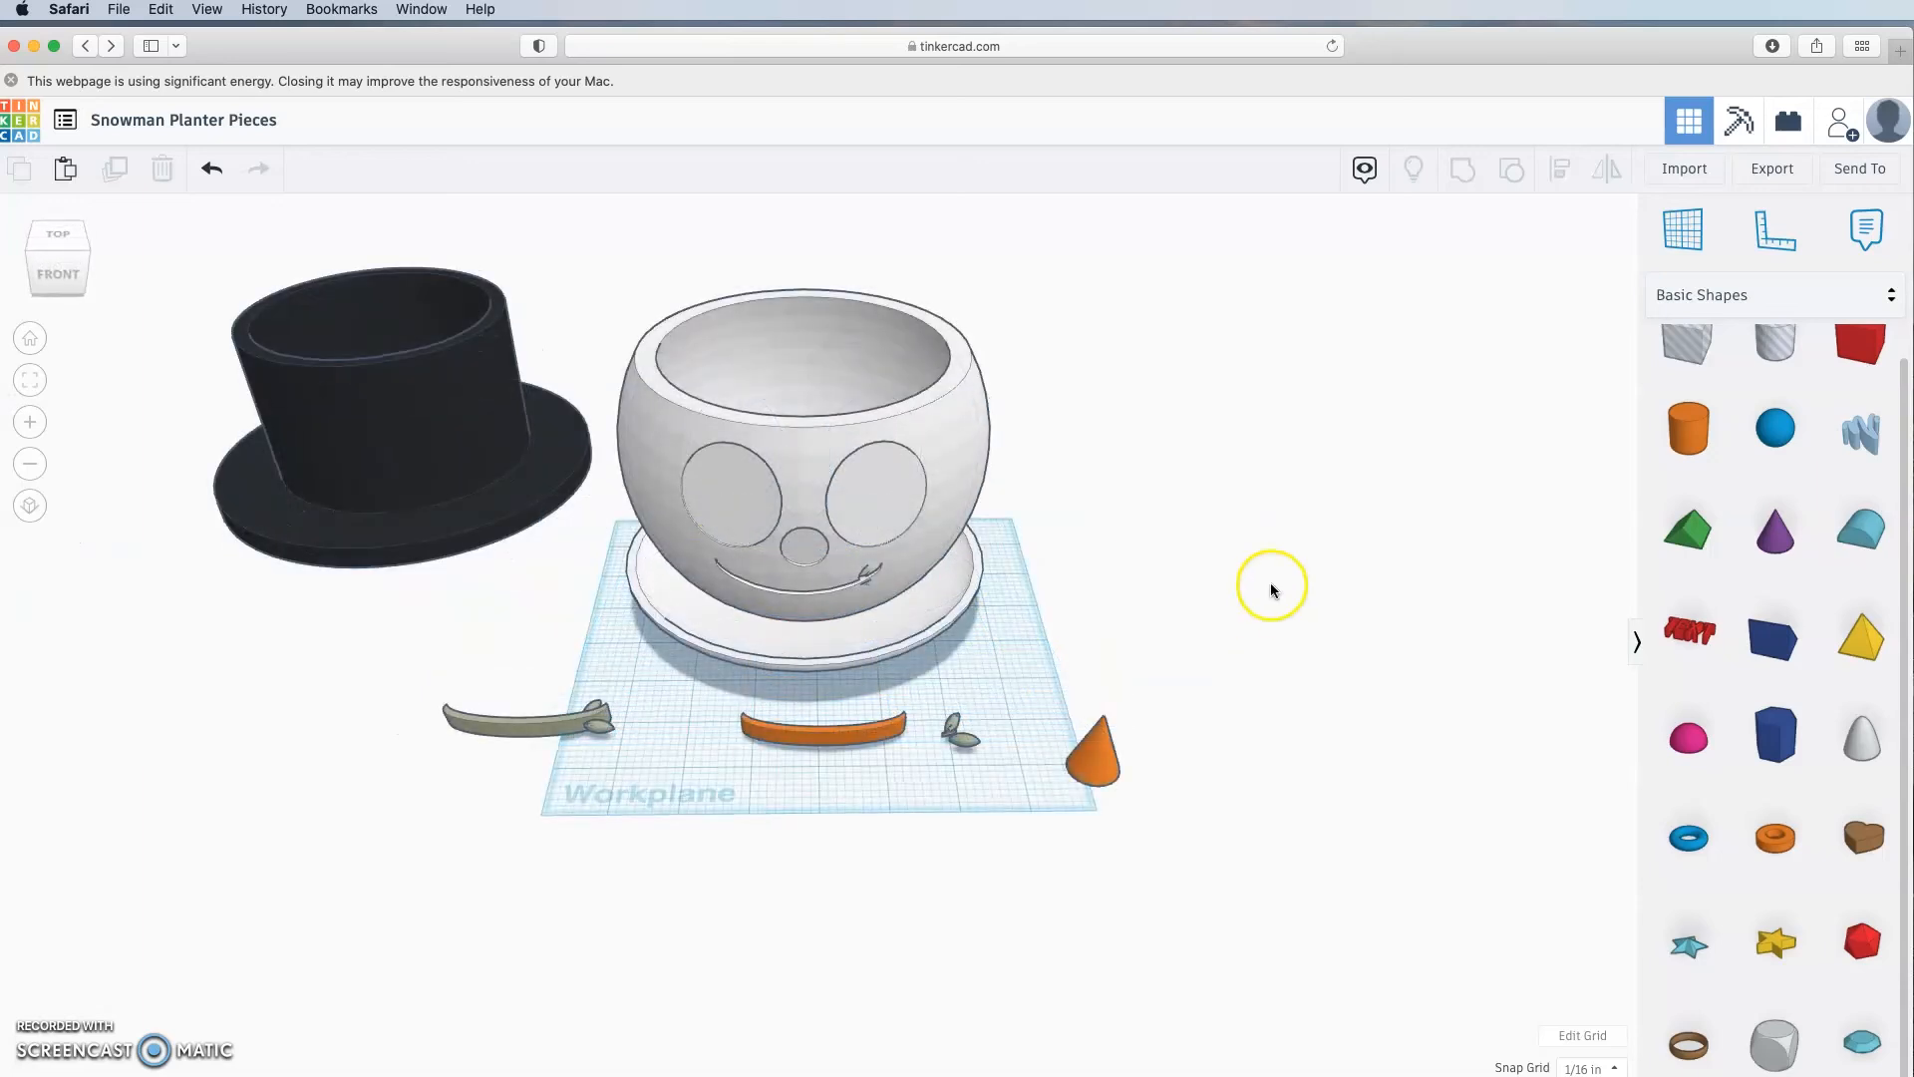
right_click_drag(1200, 585, 1132, 658)
left_click(832, 593)
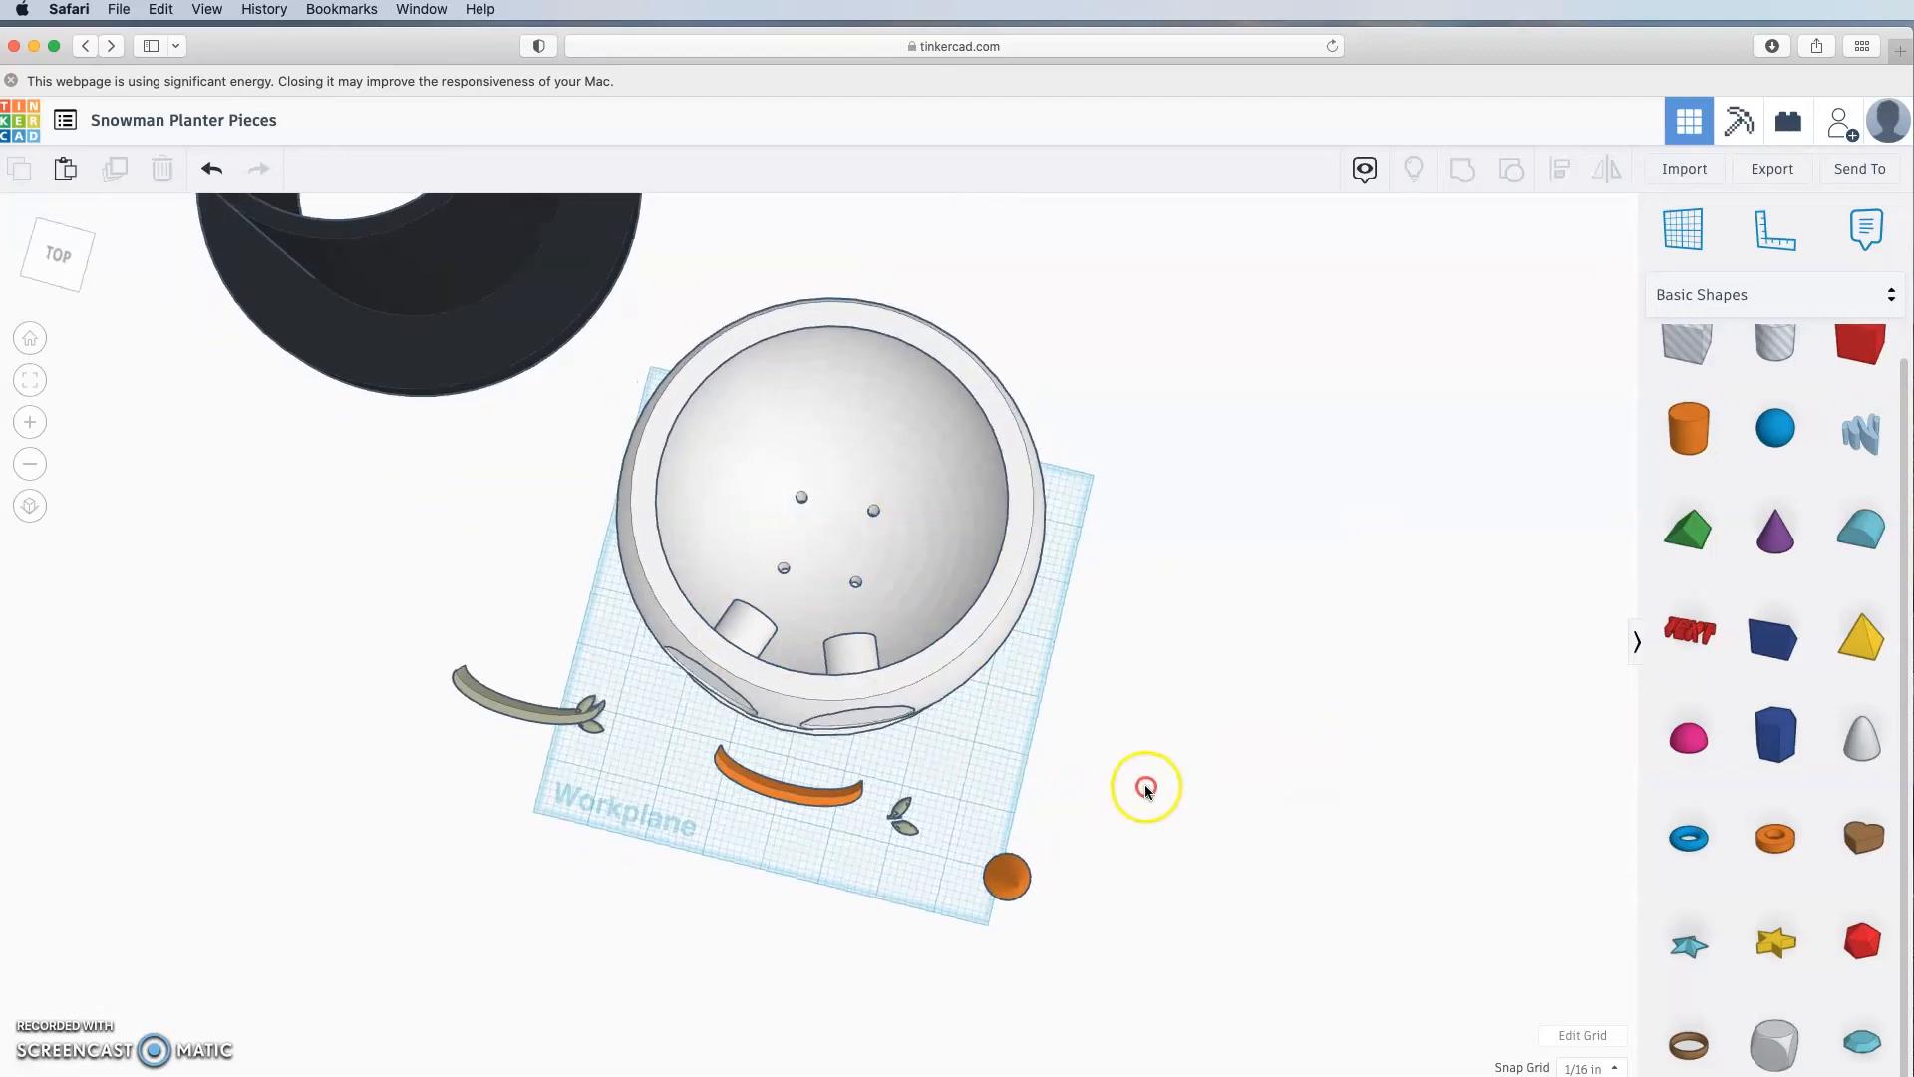
right_click_drag(1140, 781, 309, 677)
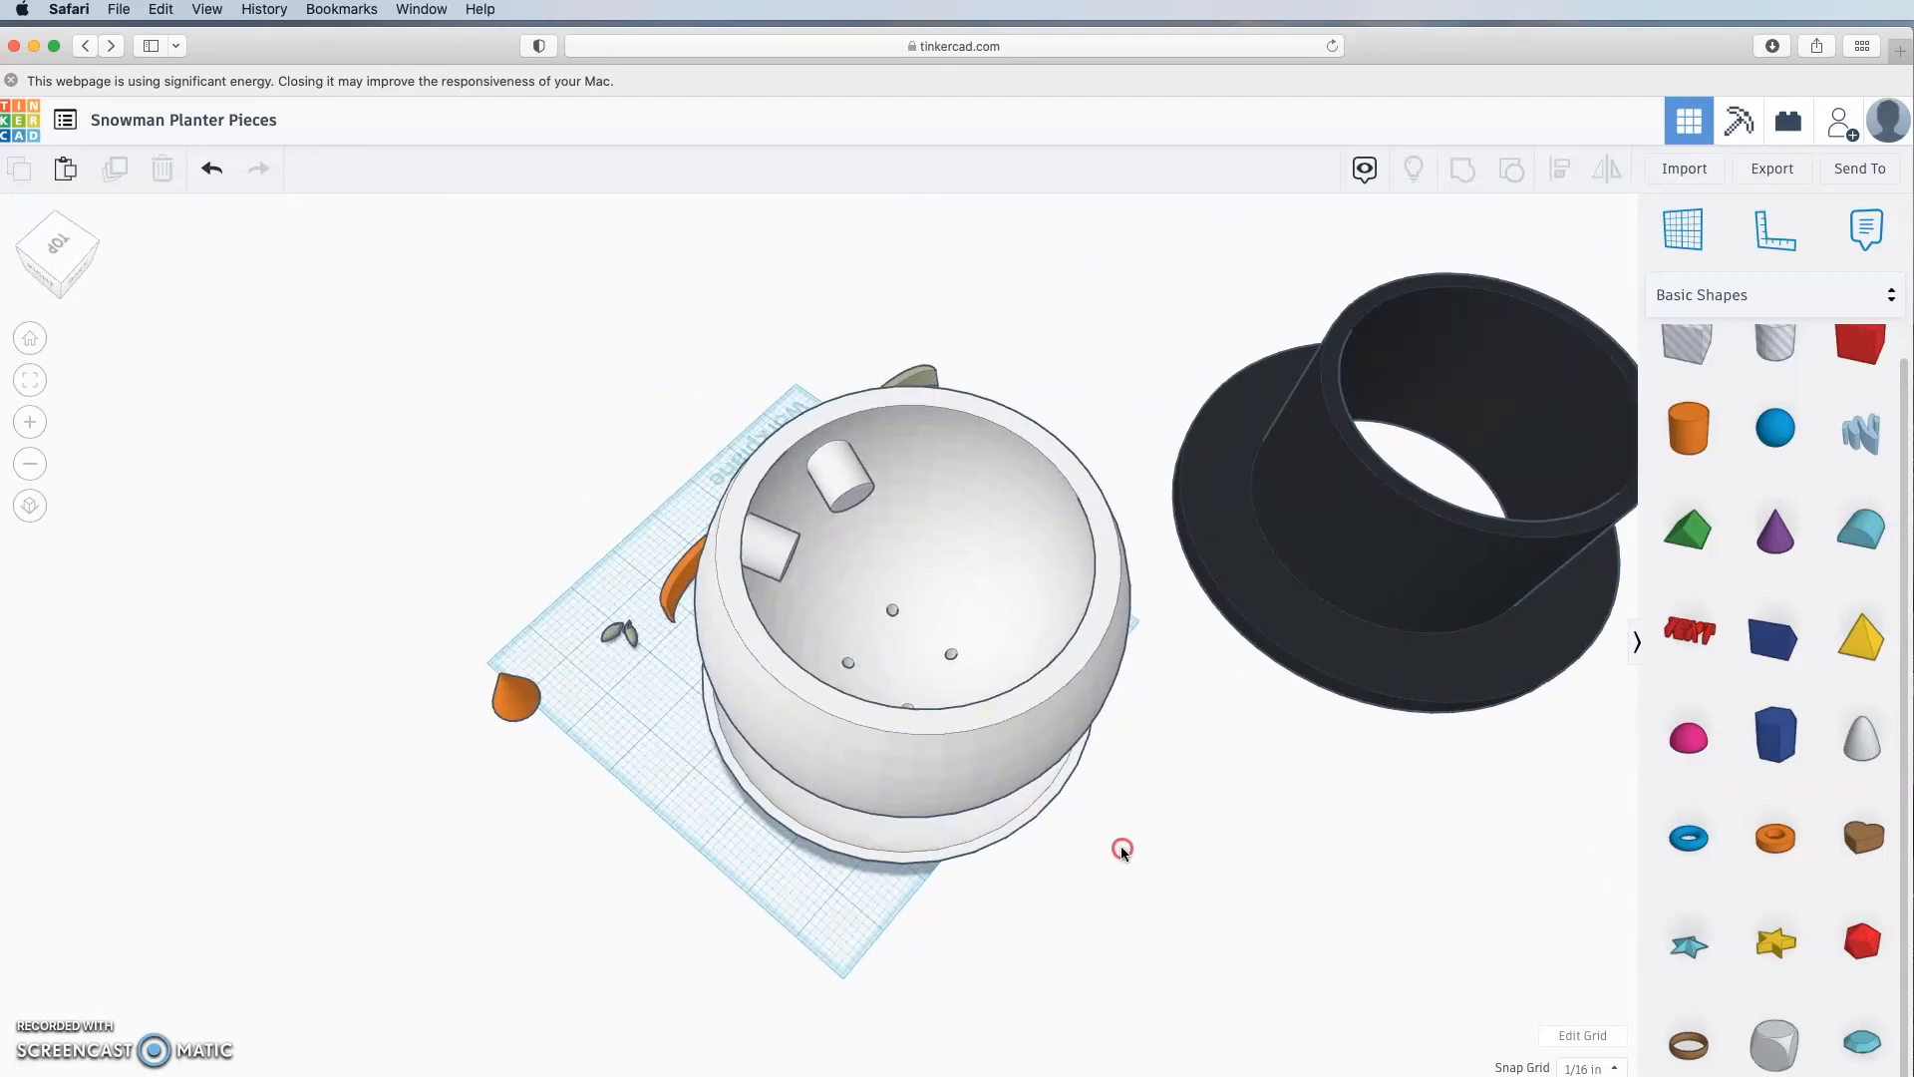
right_click_drag(1122, 851, 1533, 851)
left_click(947, 484)
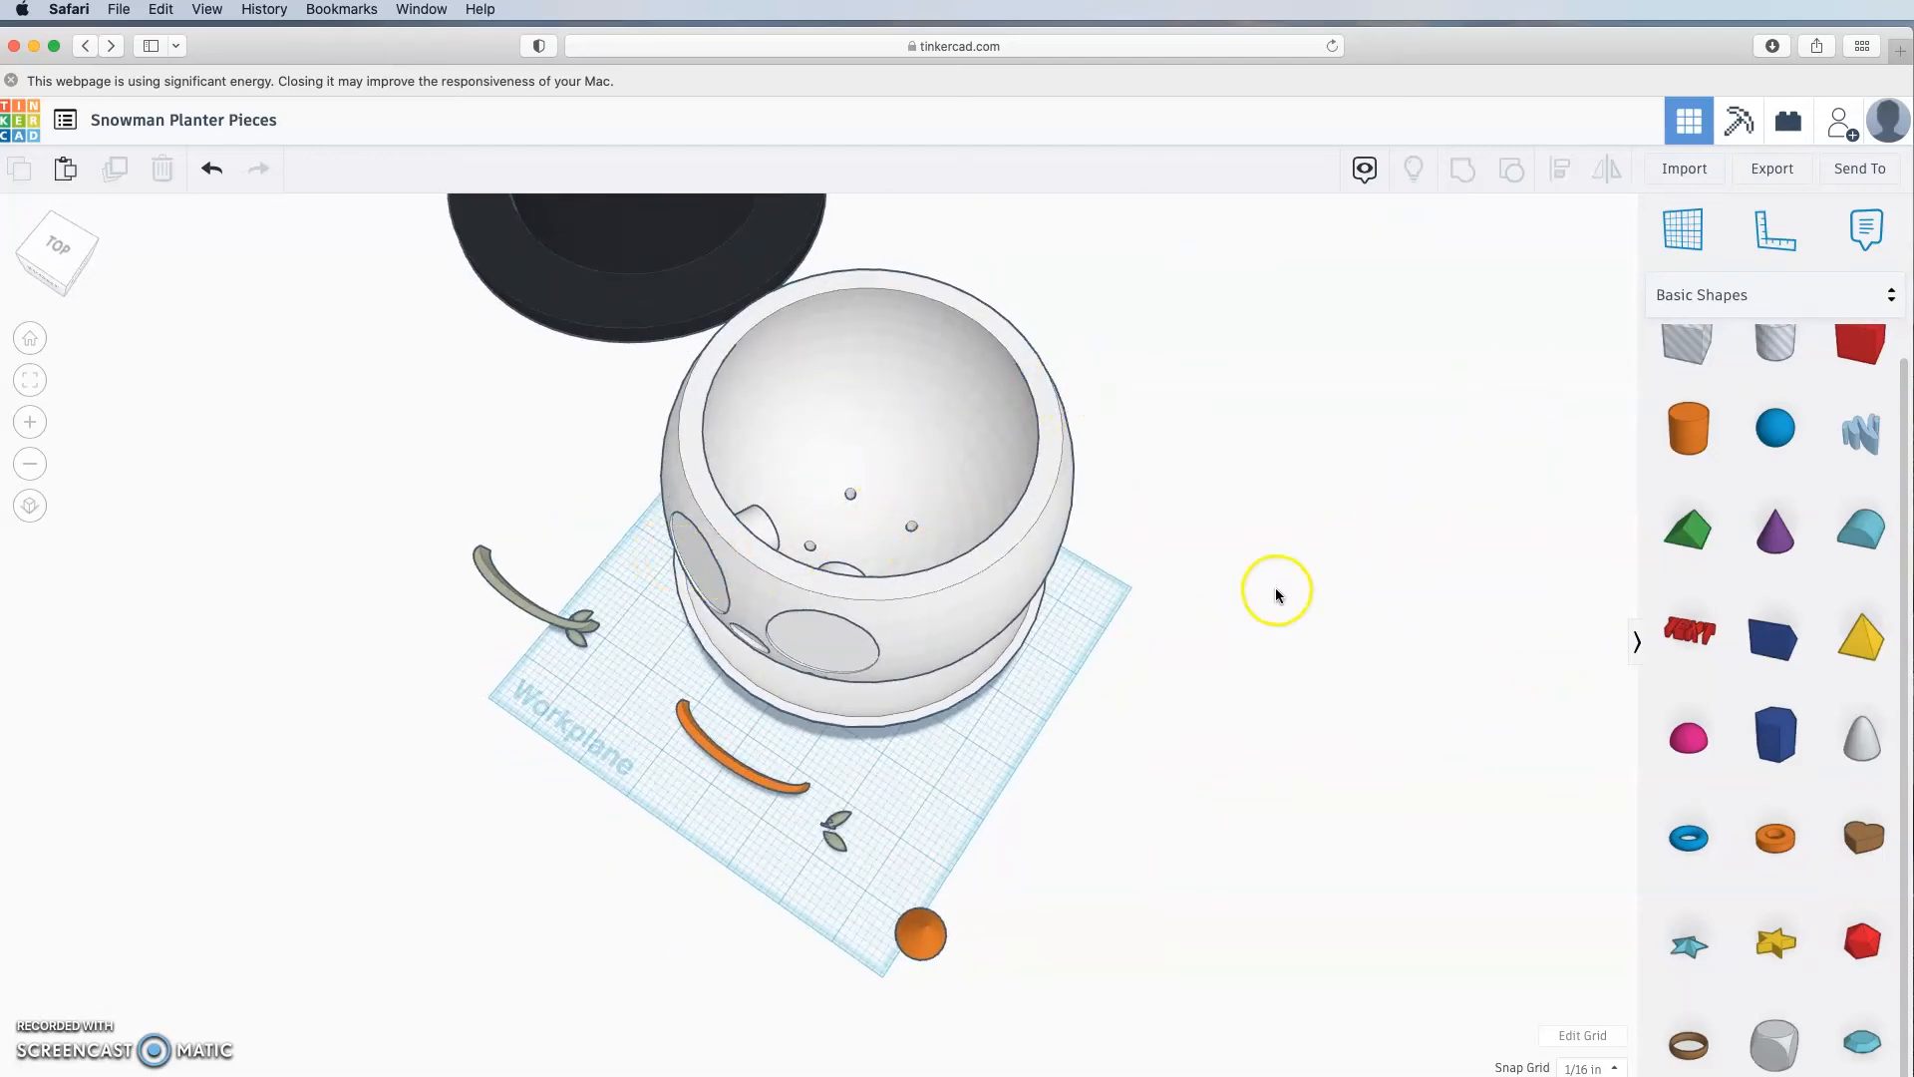
right_click_drag(1276, 595, 1258, 681)
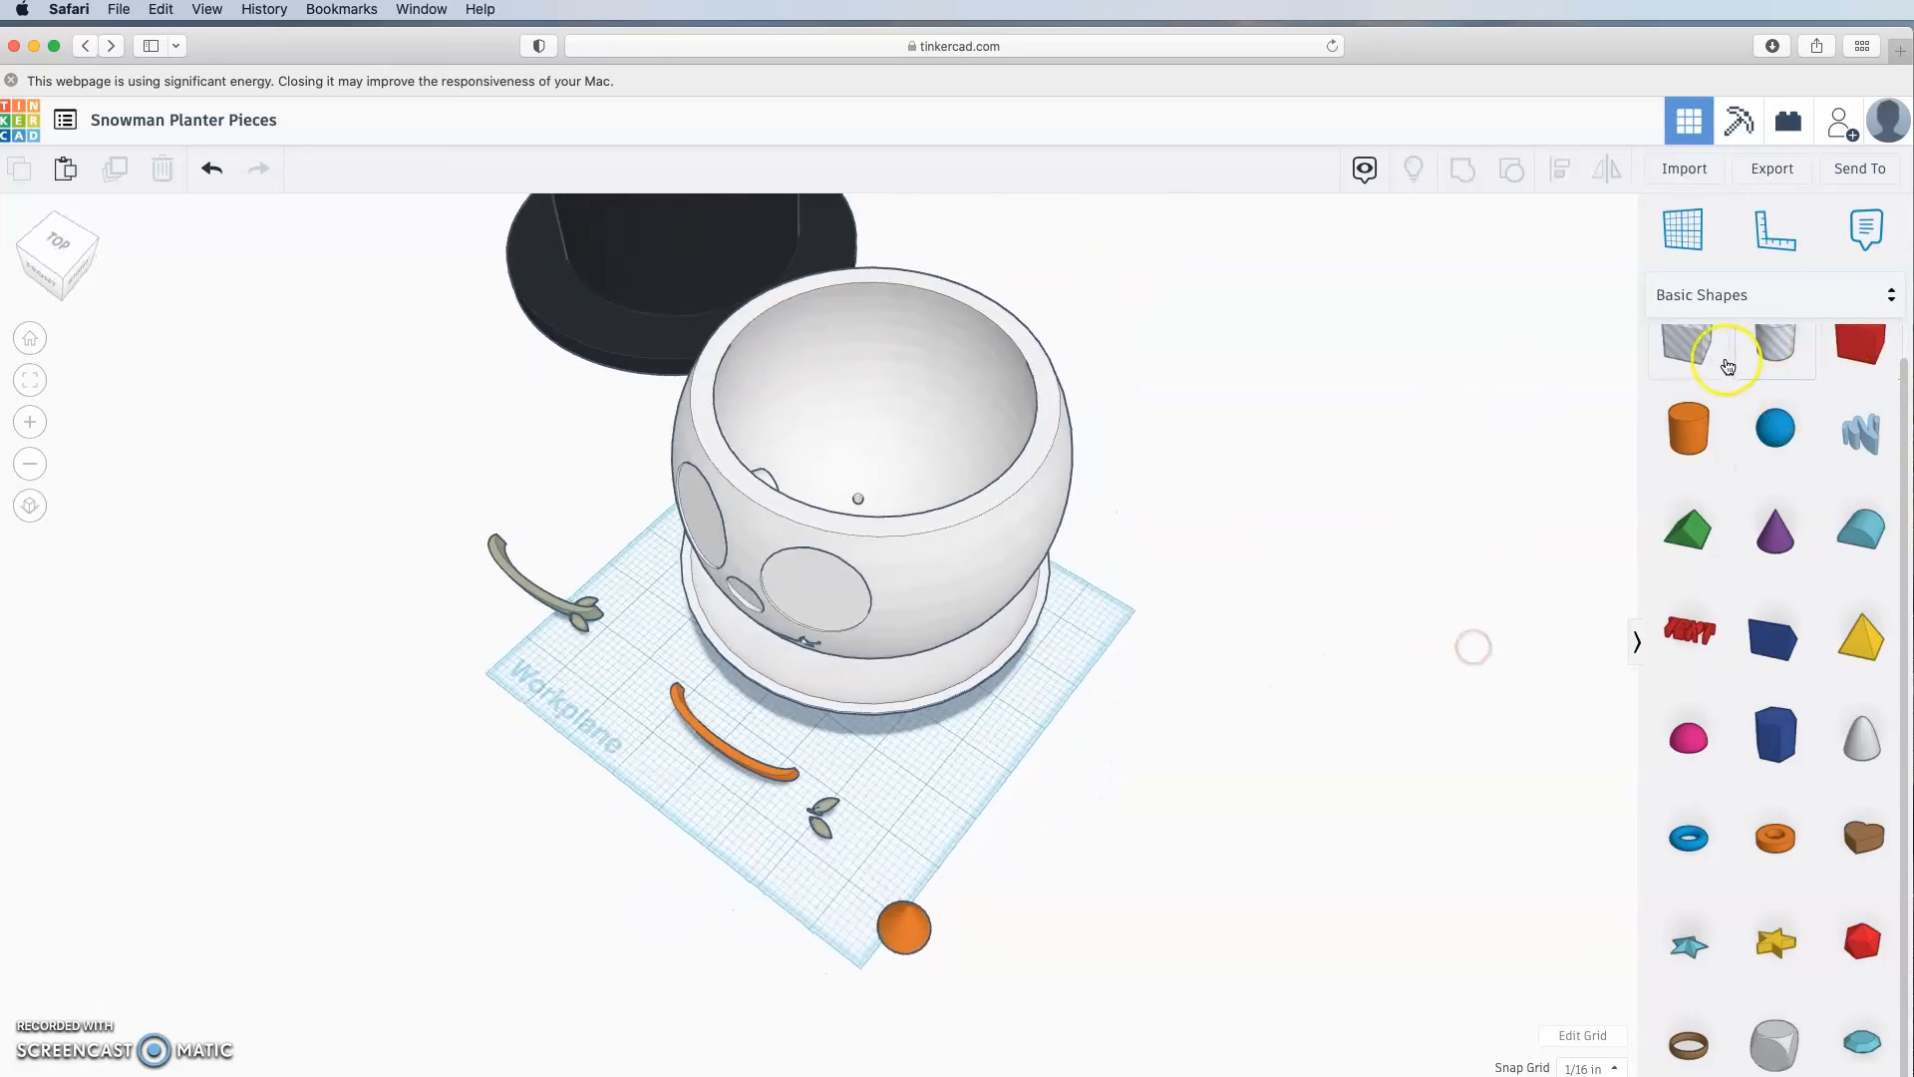
left_click_drag(1765, 379, 1396, 540)
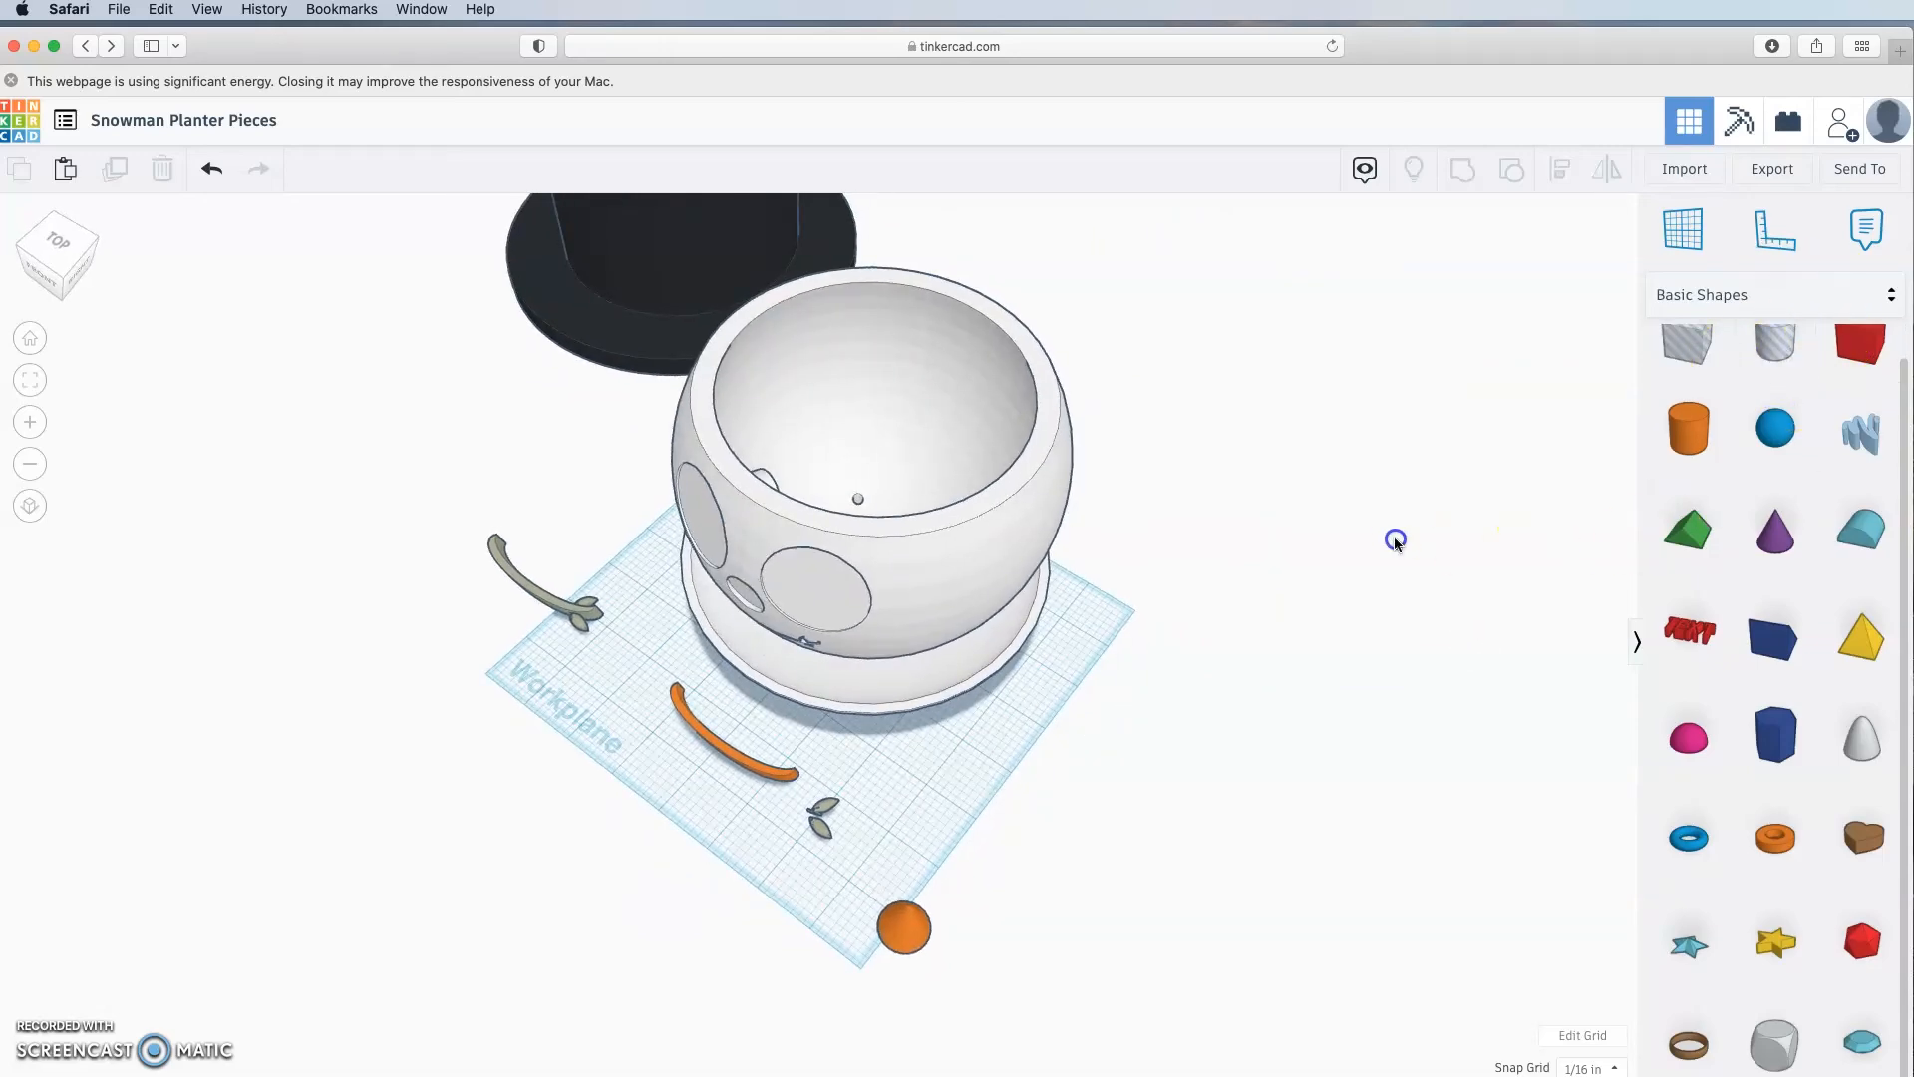
Step: Add a cylinder hole, lay it on its side, raise it about 1¼, and stretch it into the planter
left_click_drag(1620, 386, 1102, 650)
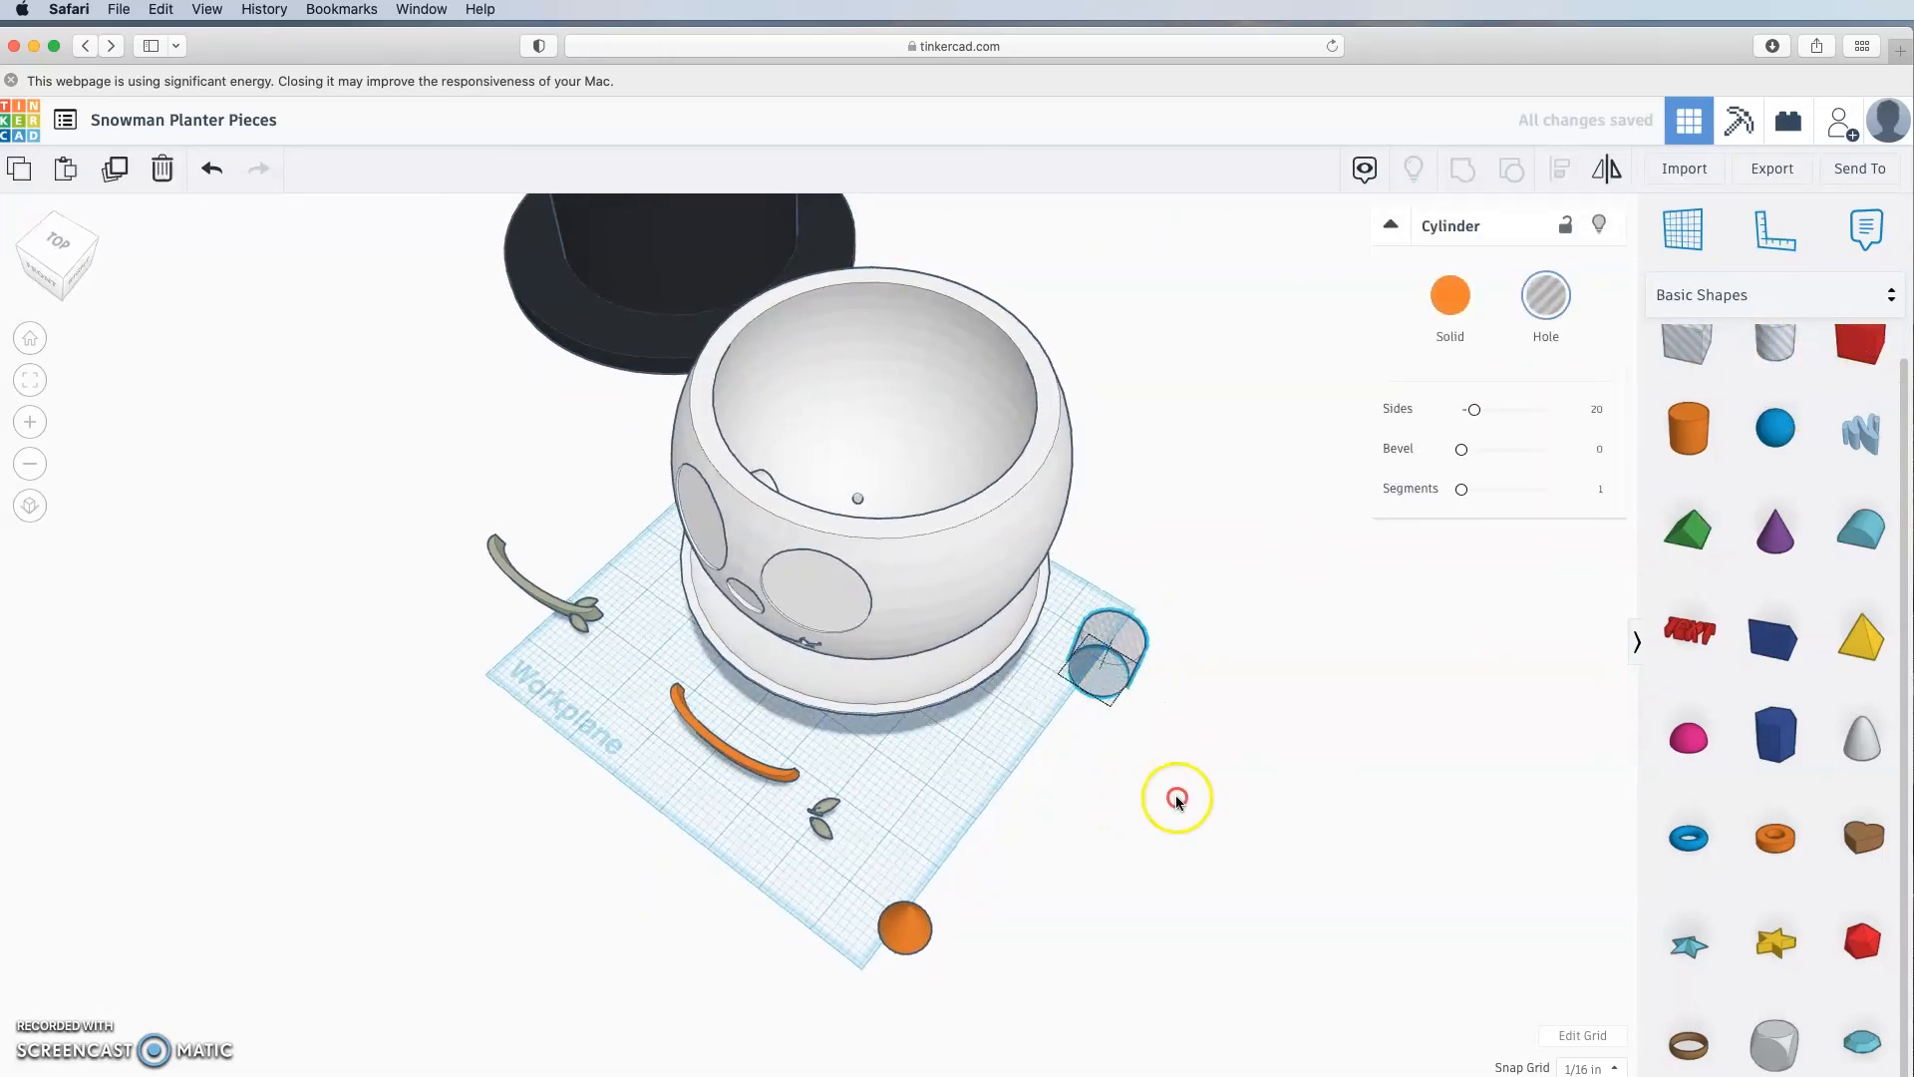
right_click_drag(1175, 794, 968, 703)
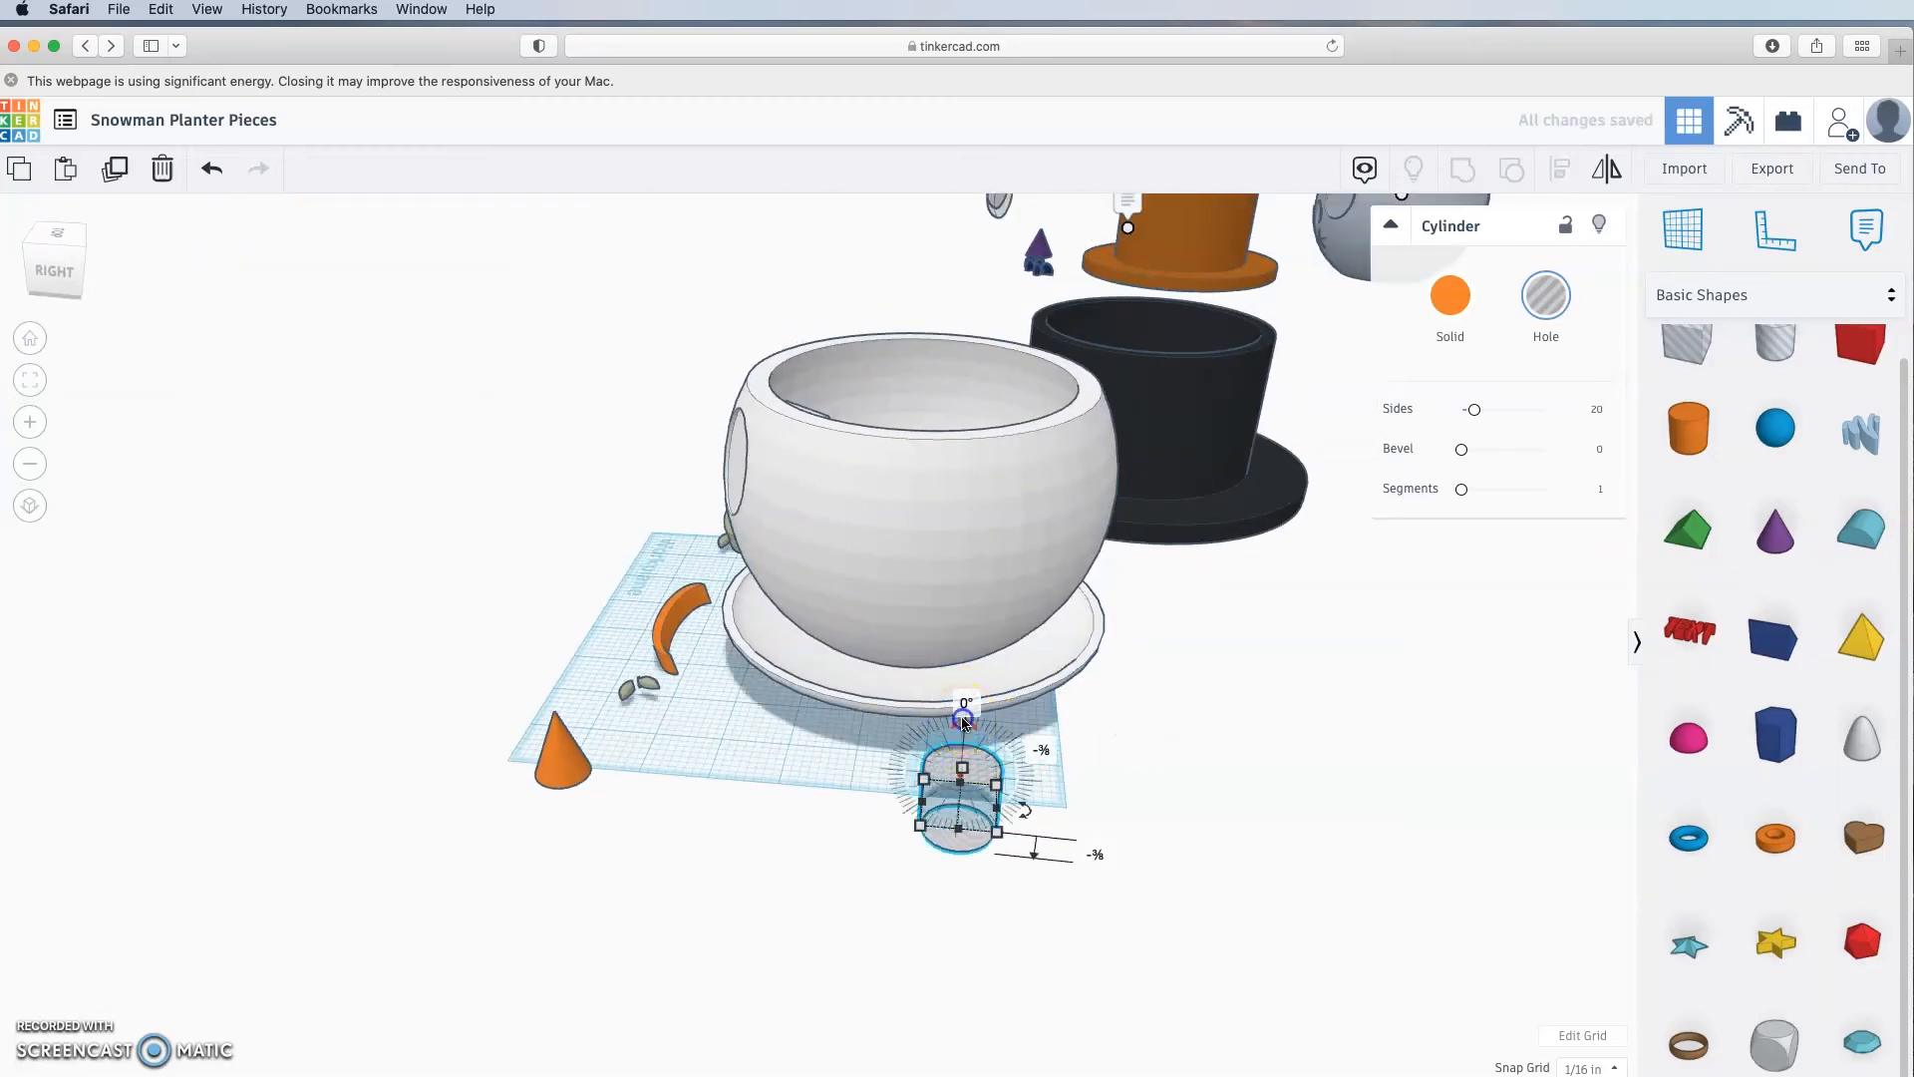
left_click_drag(1025, 809, 1210, 850)
left_click_drag(959, 786, 1178, 493)
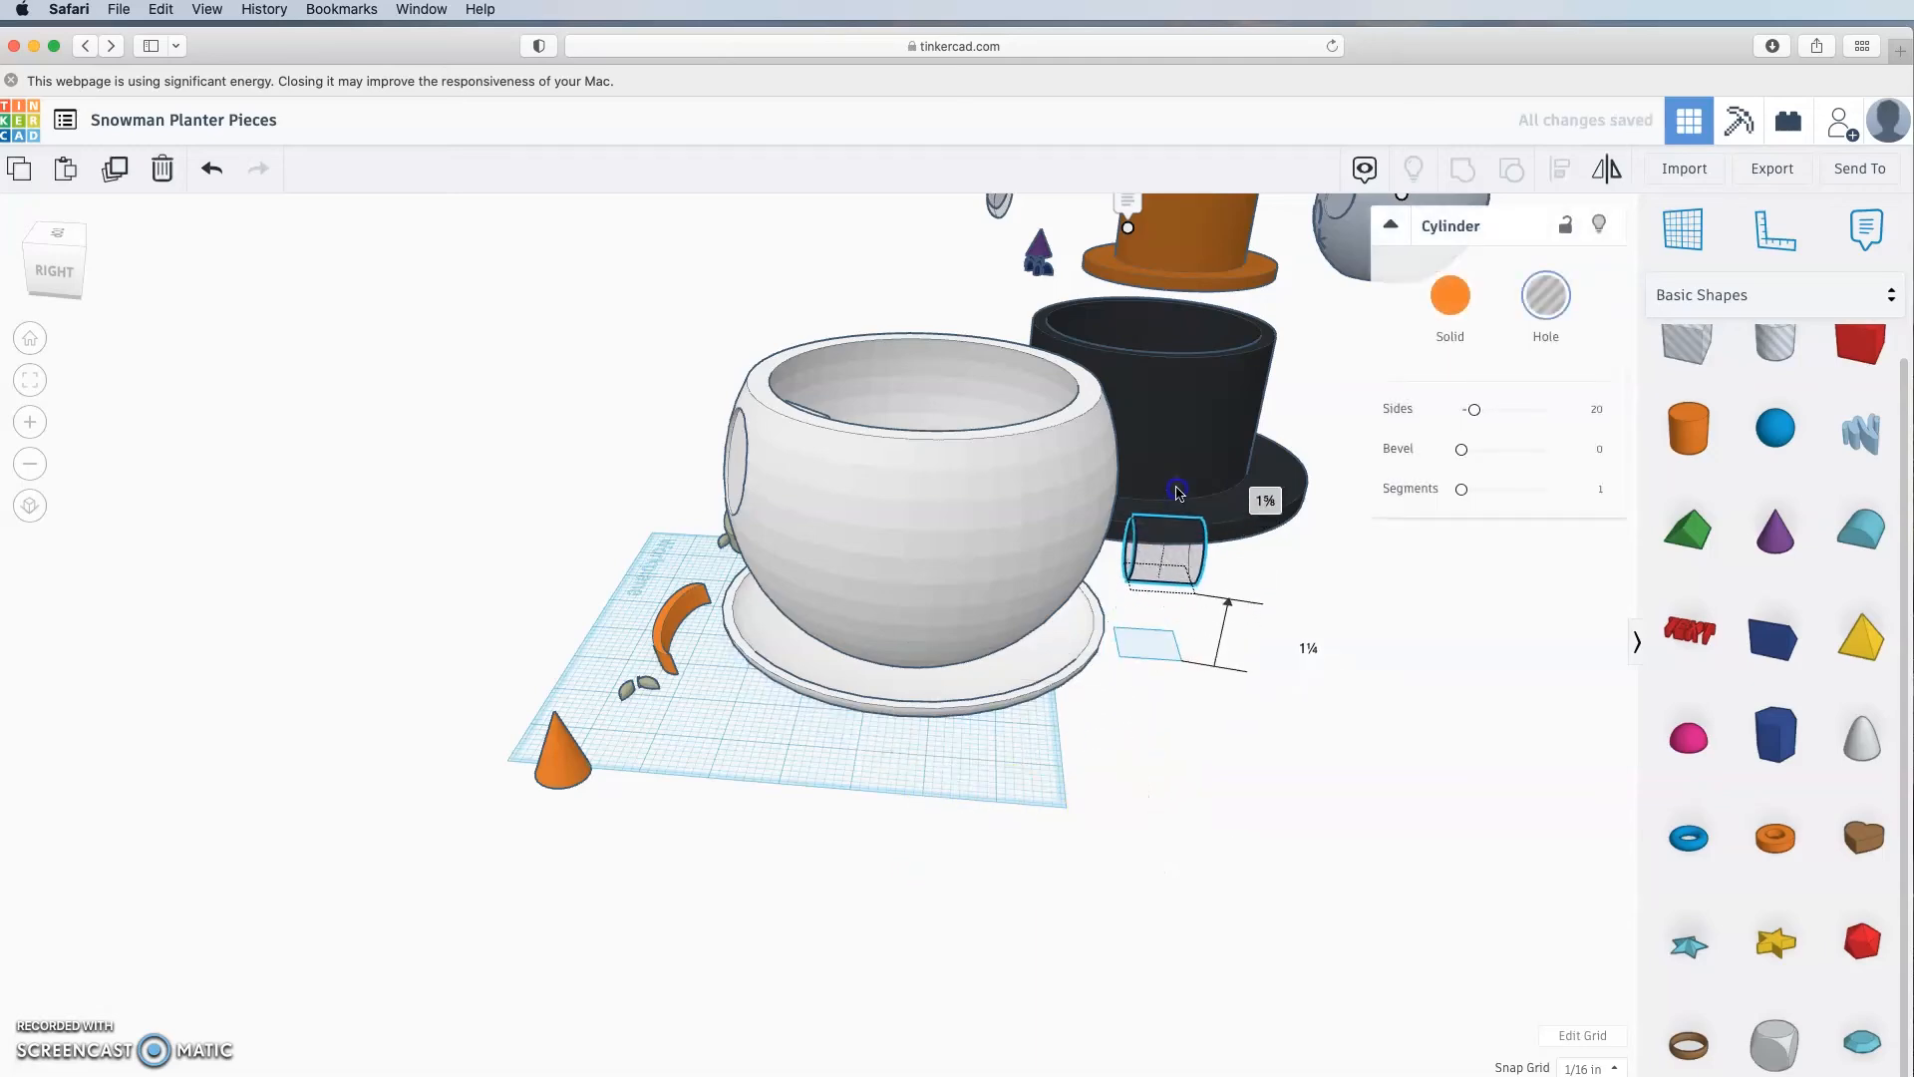
right_click_drag(1087, 658, 1059, 850)
left_click_drag(1133, 702, 1000, 665)
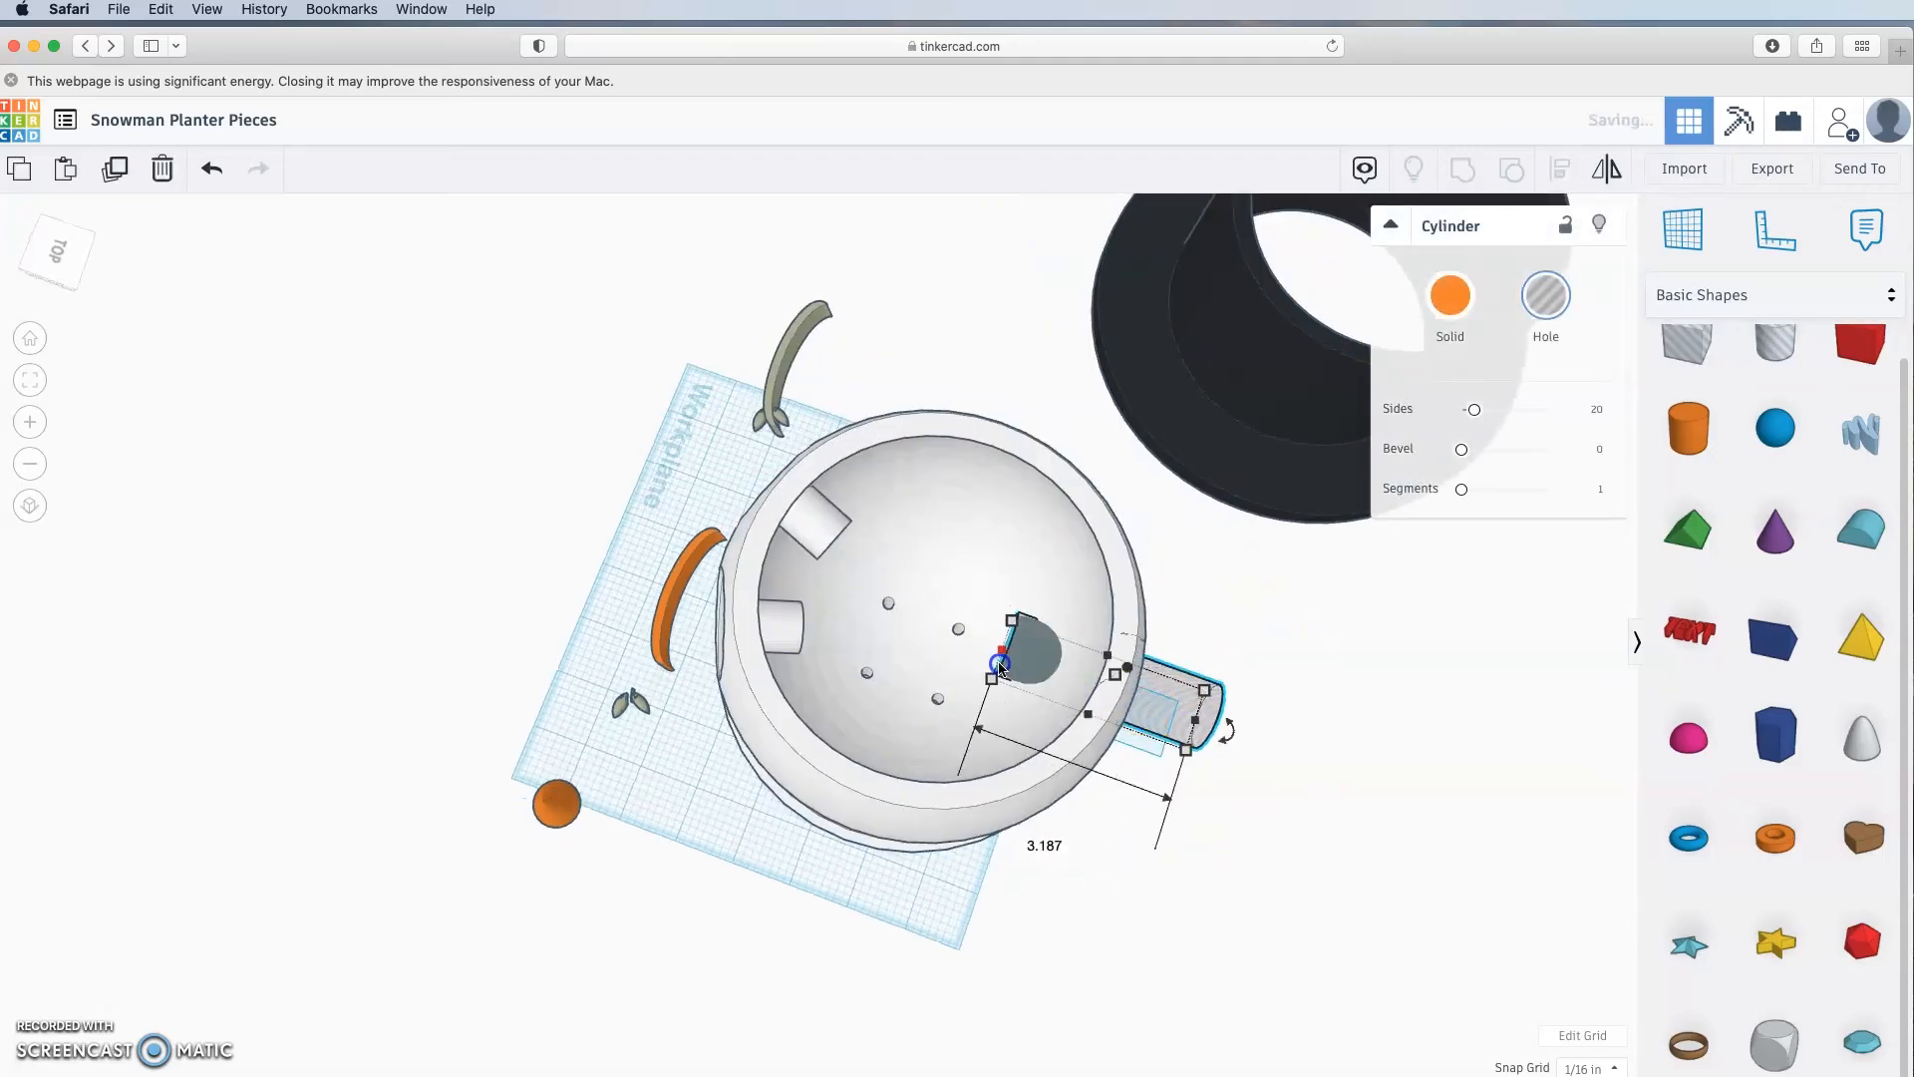
right_click_drag(1204, 843, 812, 746)
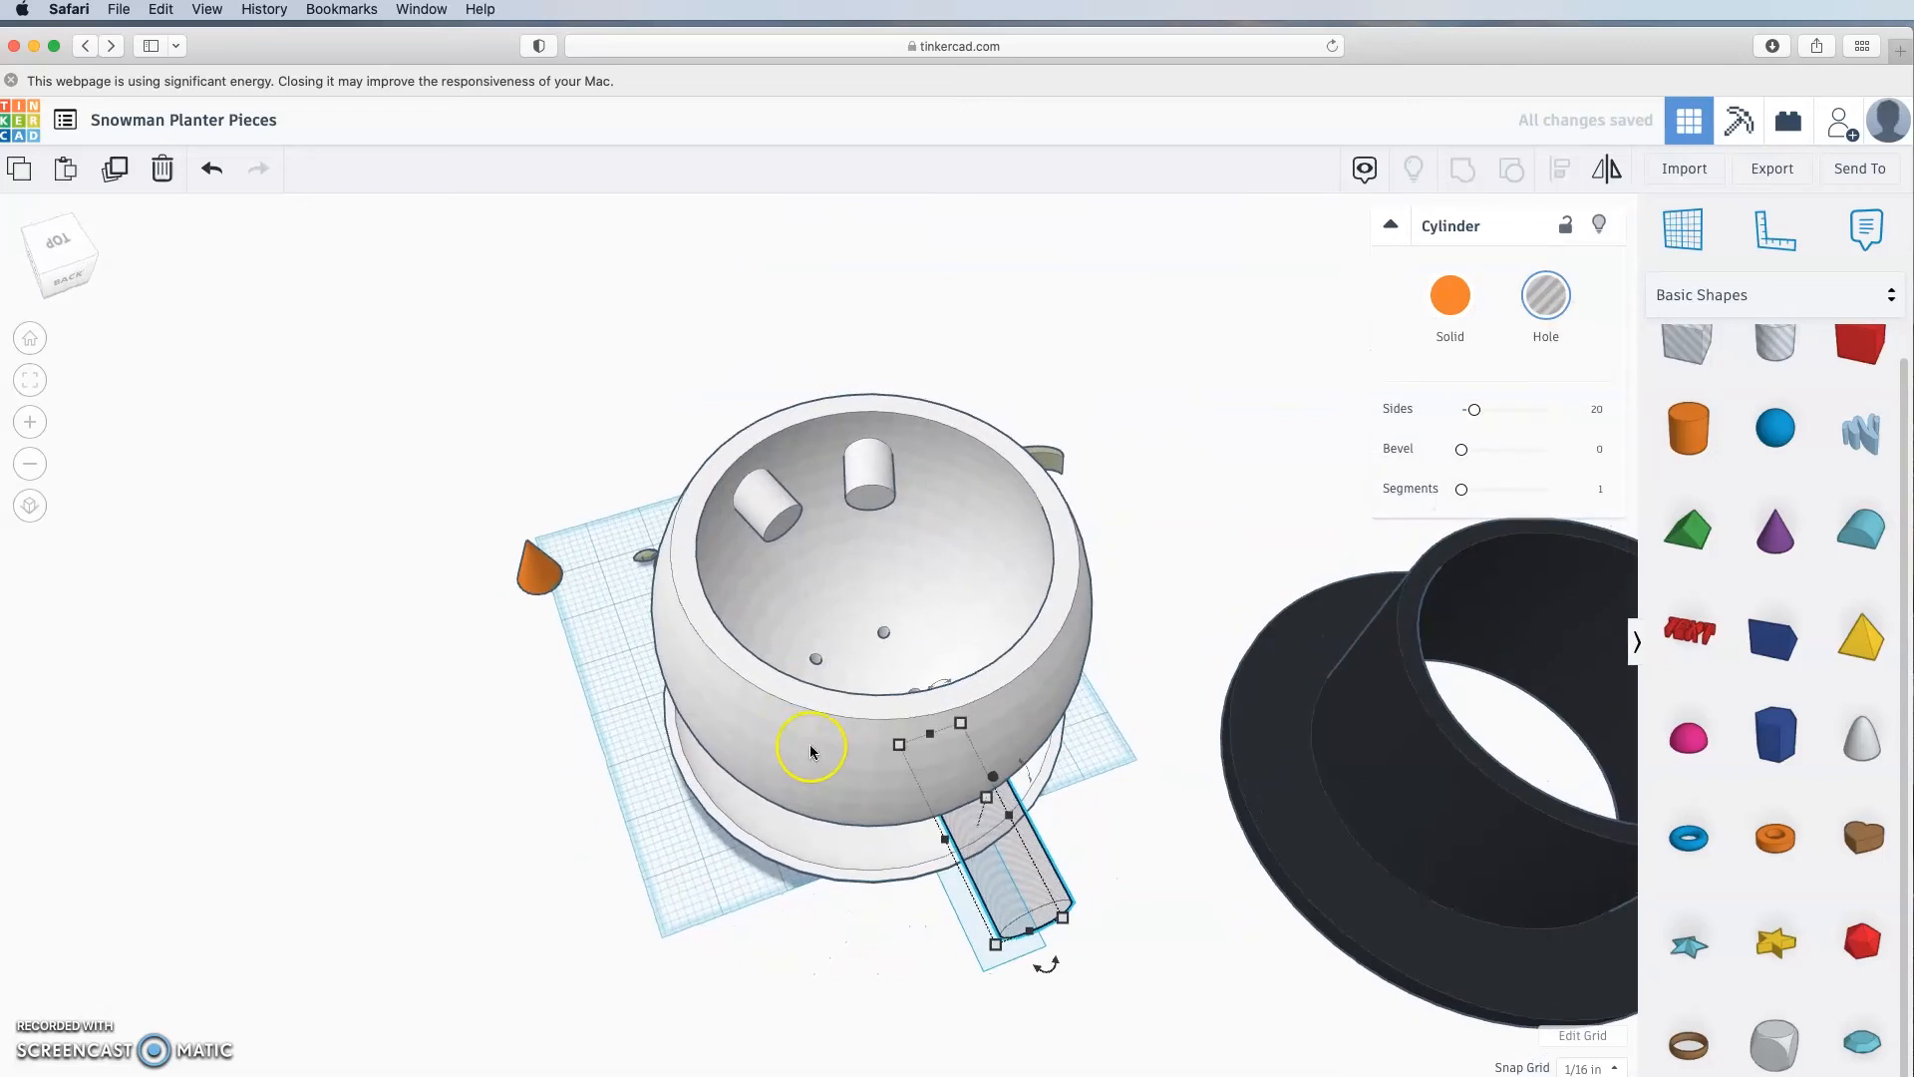
Step: Align the cylinder hole to the bowl's centre on both axes
left_click(843, 742, "shift")
left_click(1565, 167)
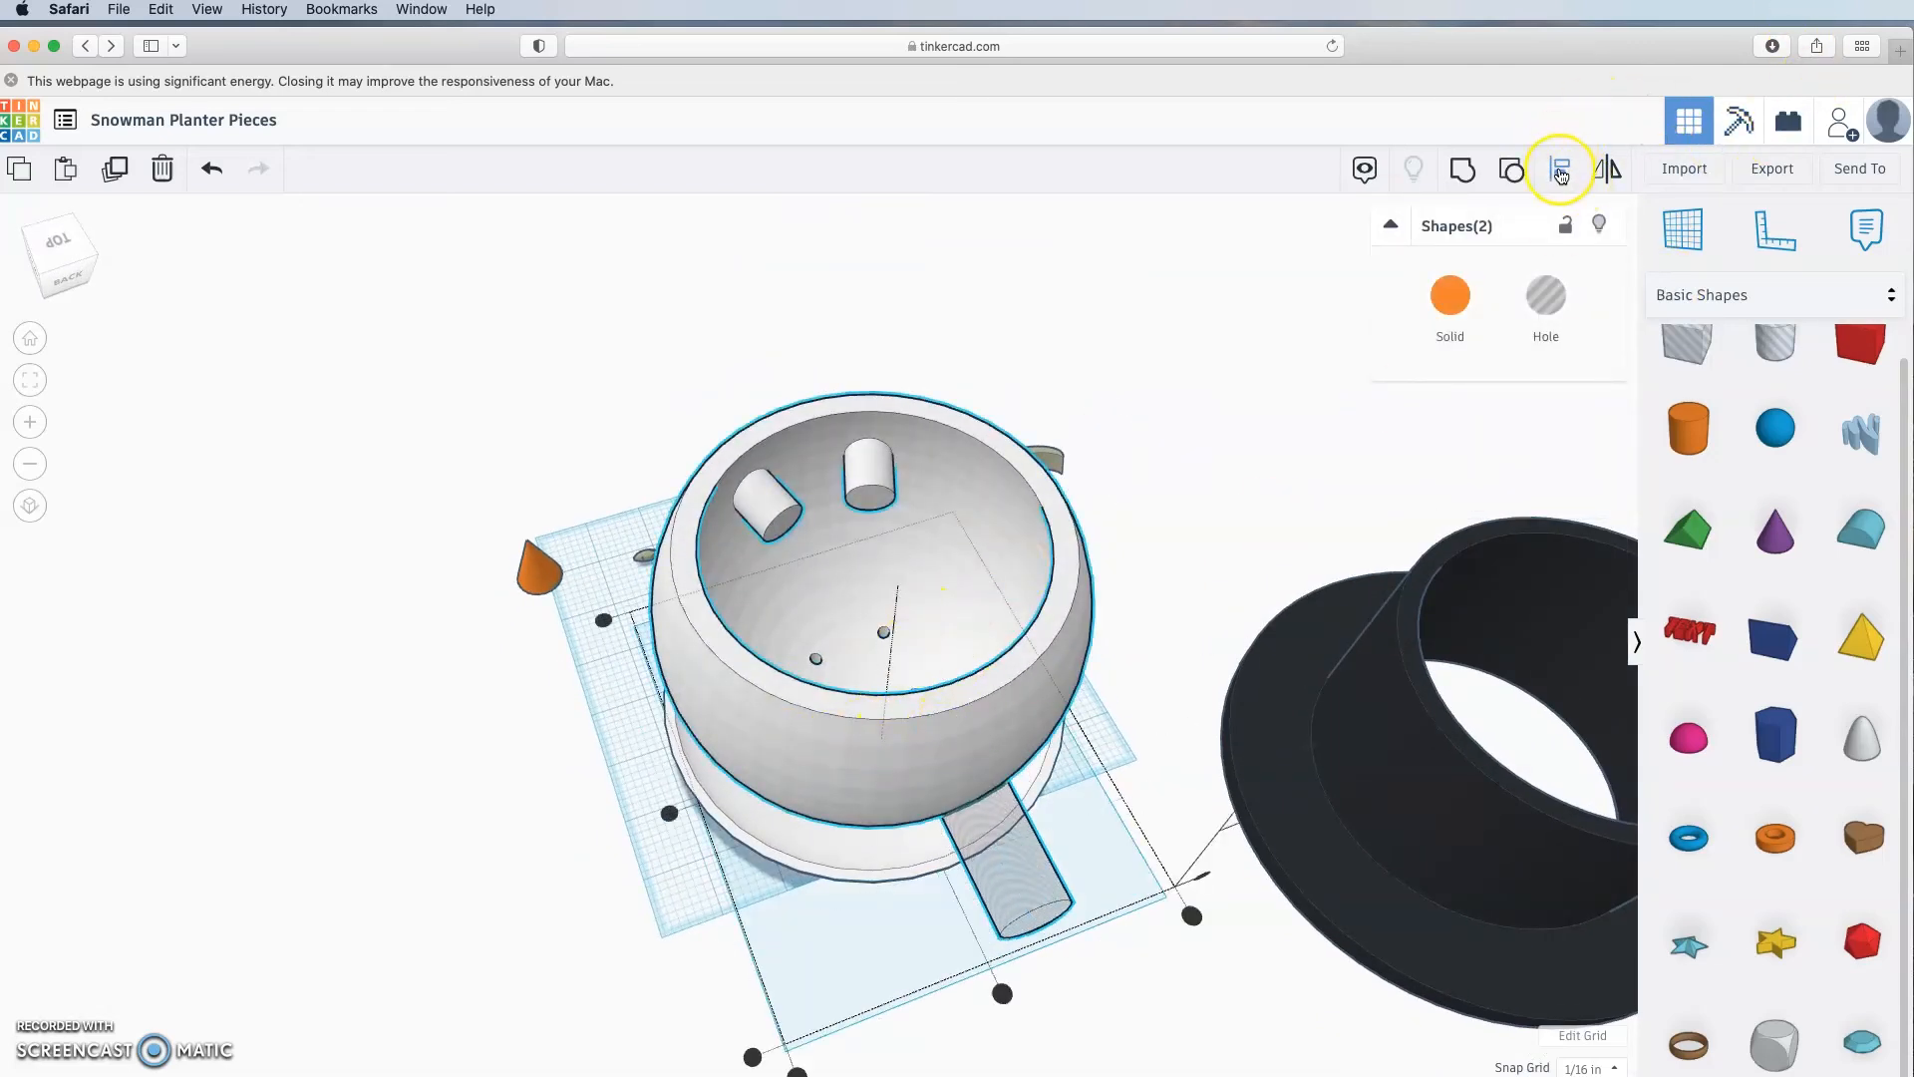
left_click(957, 713)
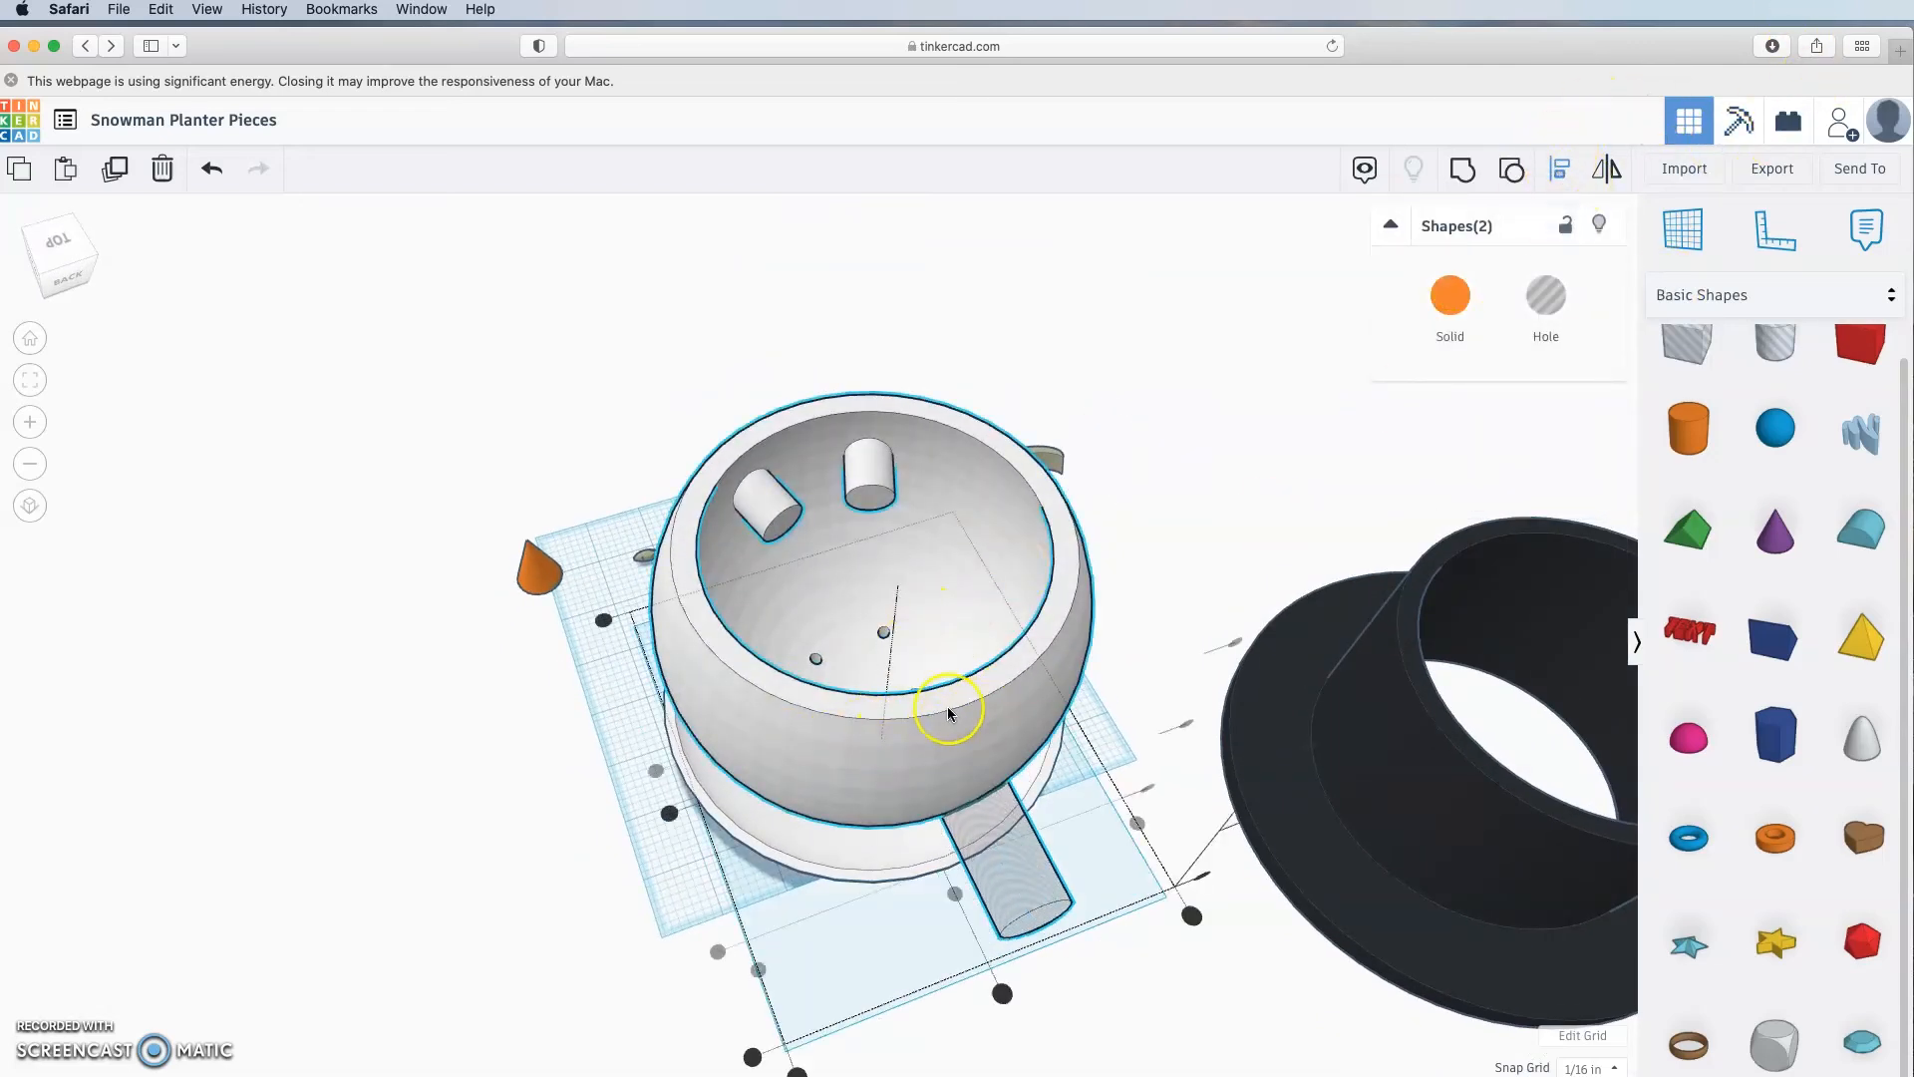
left_click(655, 770)
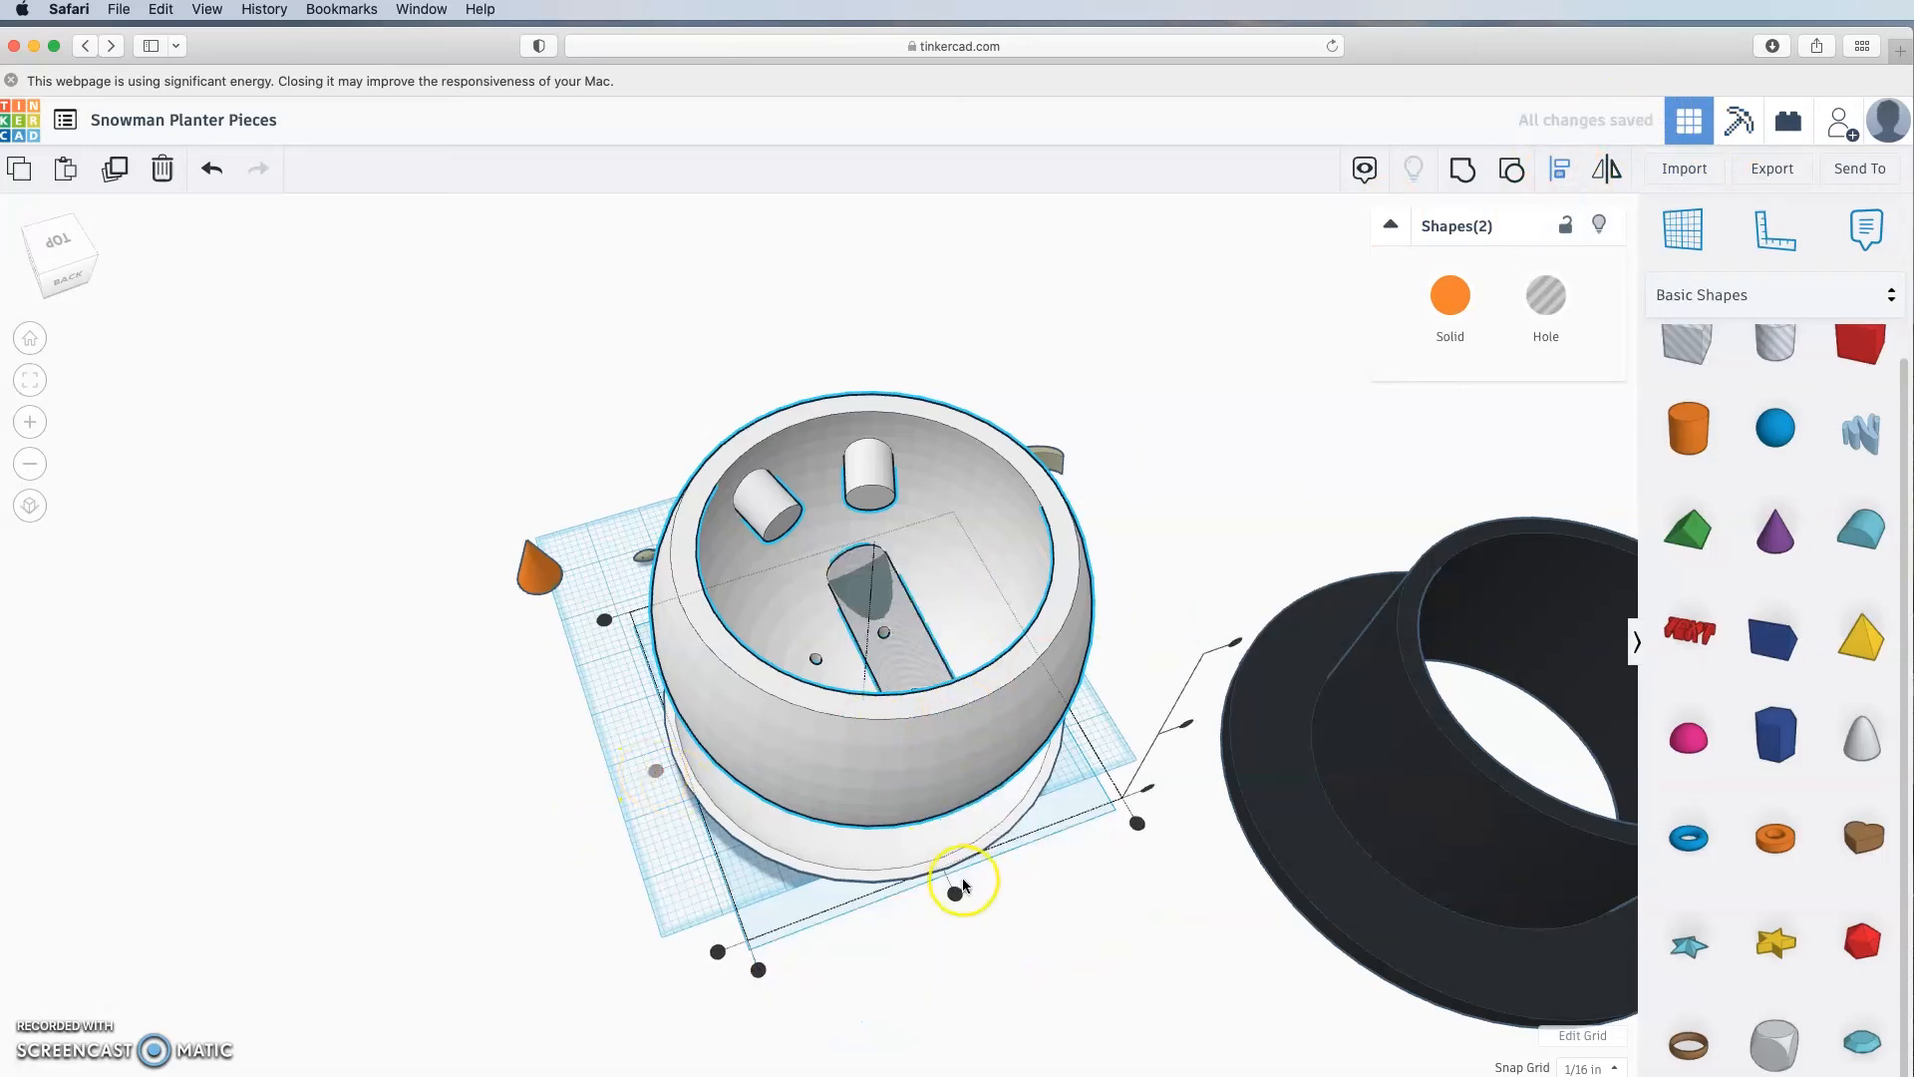
left_click(1185, 724)
left_click(1103, 960)
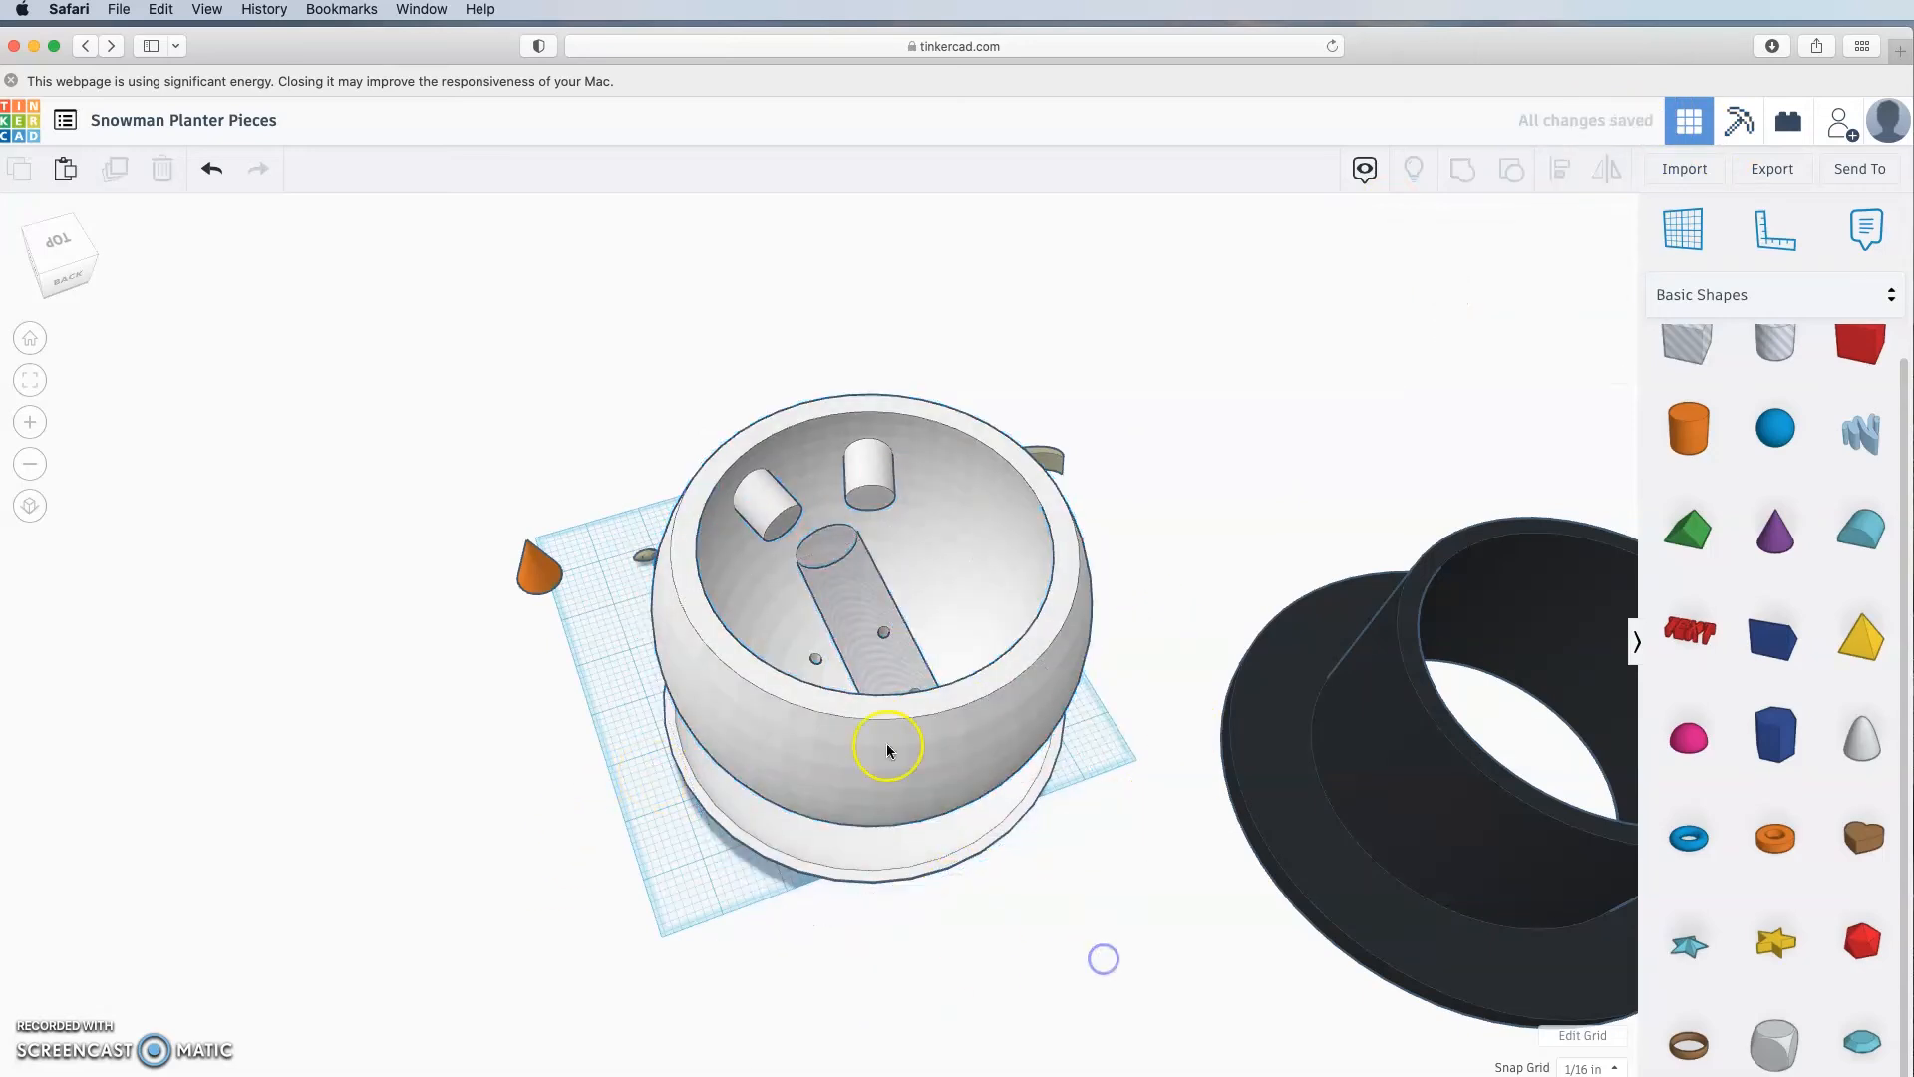
Step: Stretch the hole cylinder so it runs out through the bowl wall
left_click(865, 593)
right_click_drag(1049, 954, 1281, 1032)
left_click_drag(1019, 590, 1280, 589)
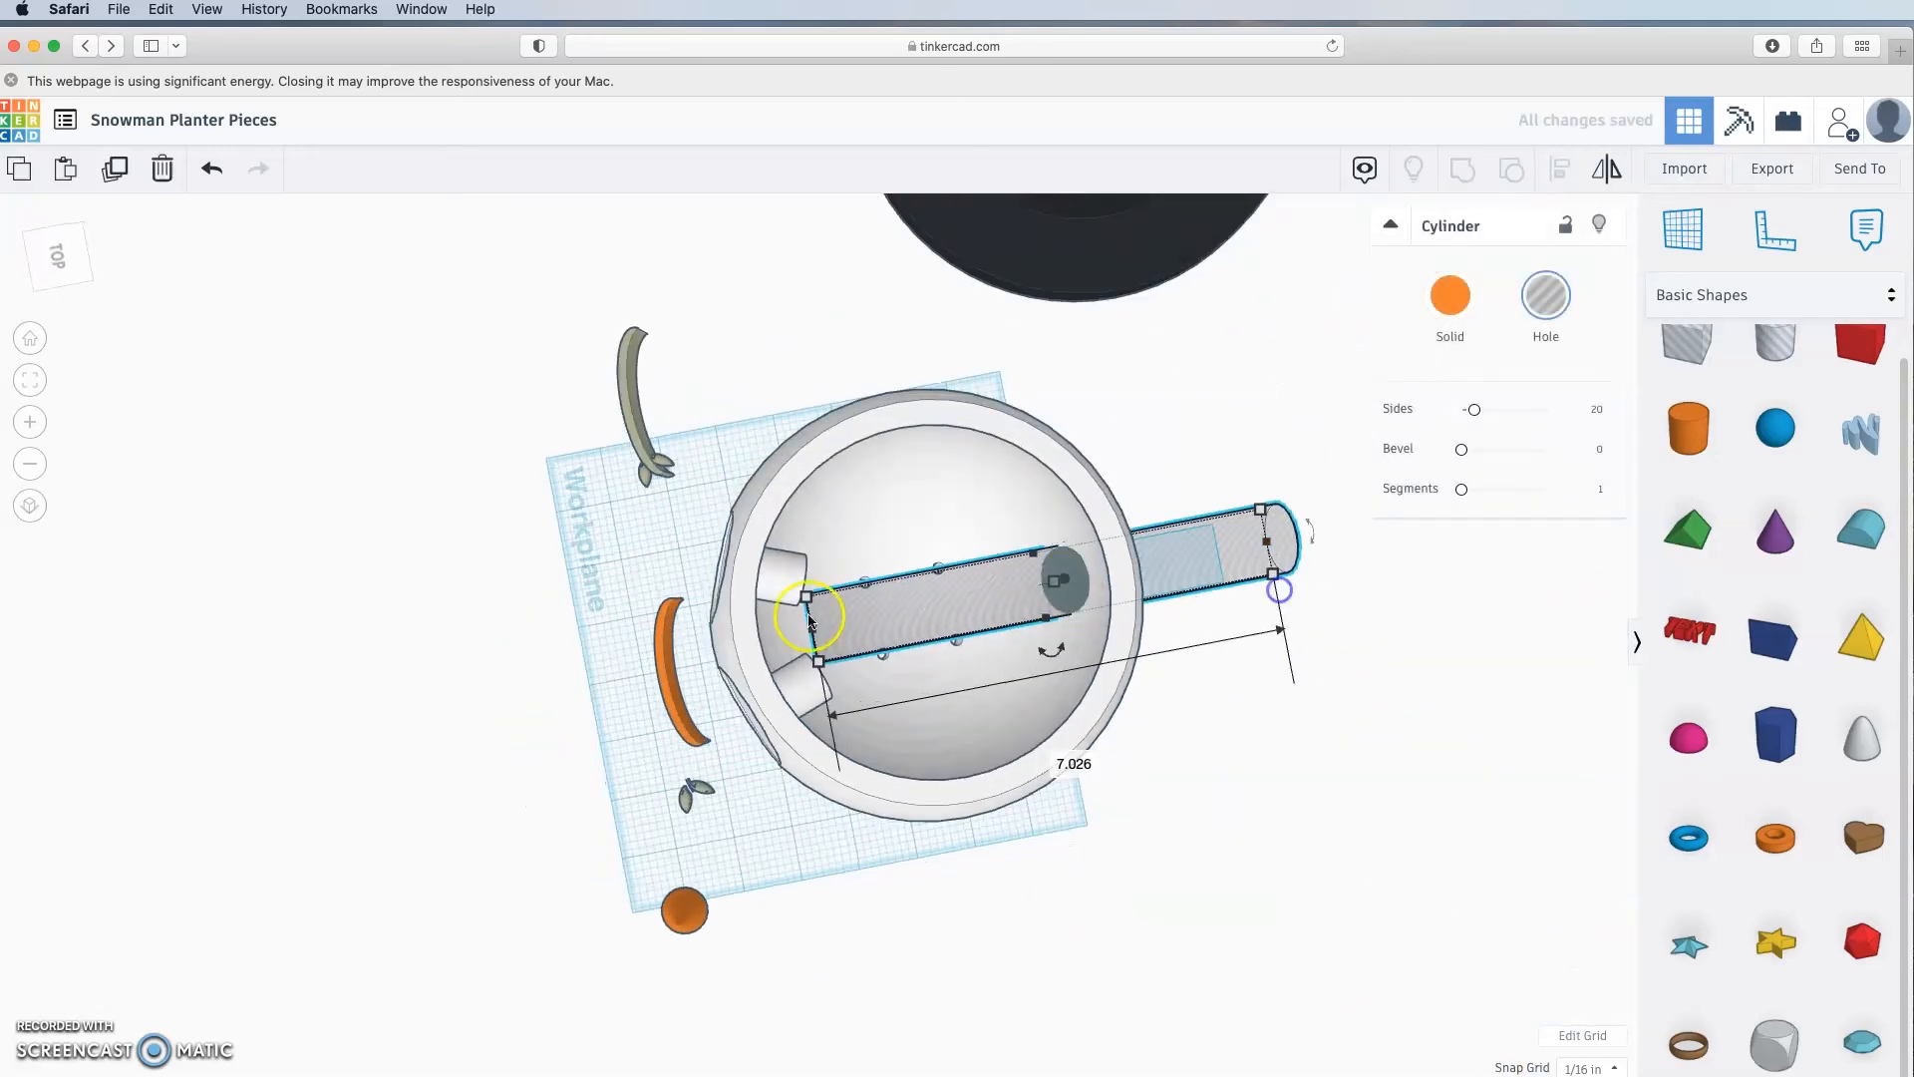
left_click_drag(813, 629, 1017, 620)
left_click(1260, 800)
right_click_drag(962, 795, 1333, 761)
Step: Tilt the cylinder hole to 30°
right_click_drag(1336, 599, 1037, 610)
left_click(1038, 611)
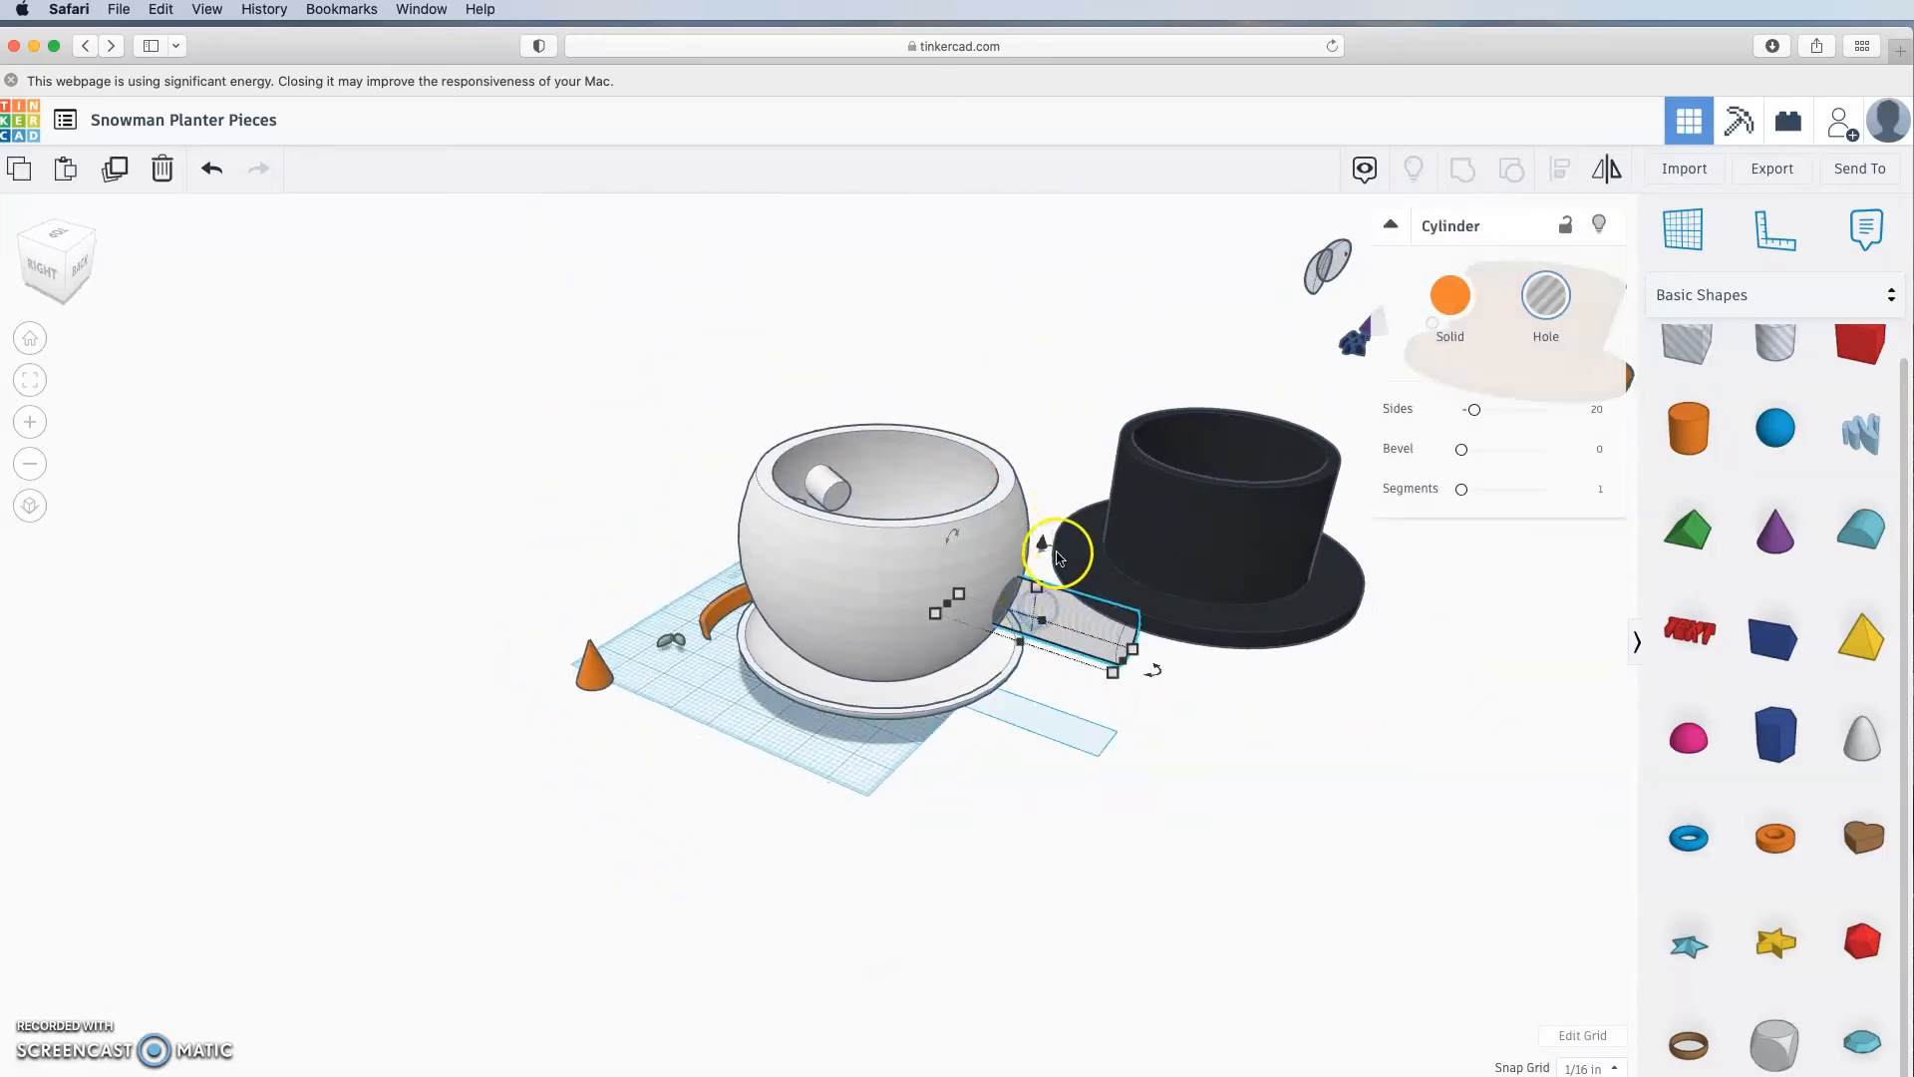
right_click_drag(1200, 776, 1277, 747)
left_click_drag(1063, 510, 1081, 454)
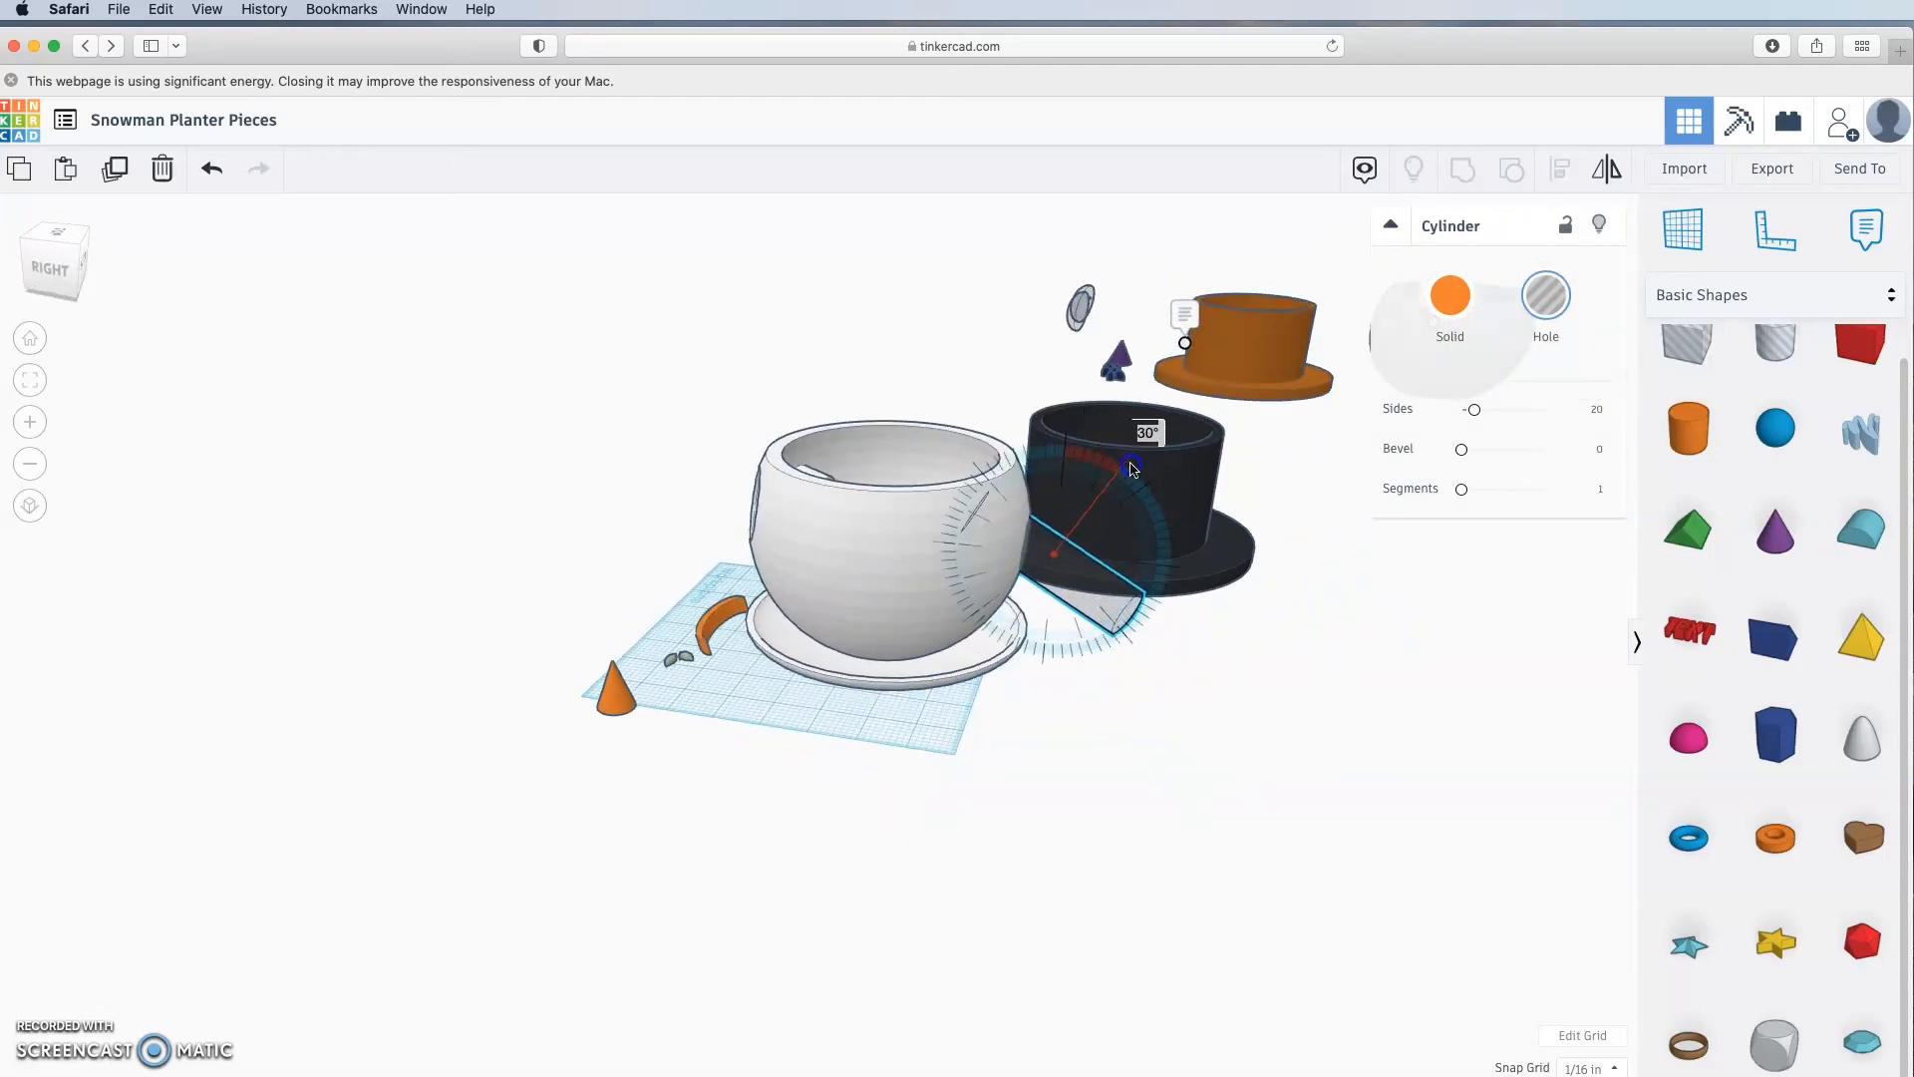
left_click(1077, 771)
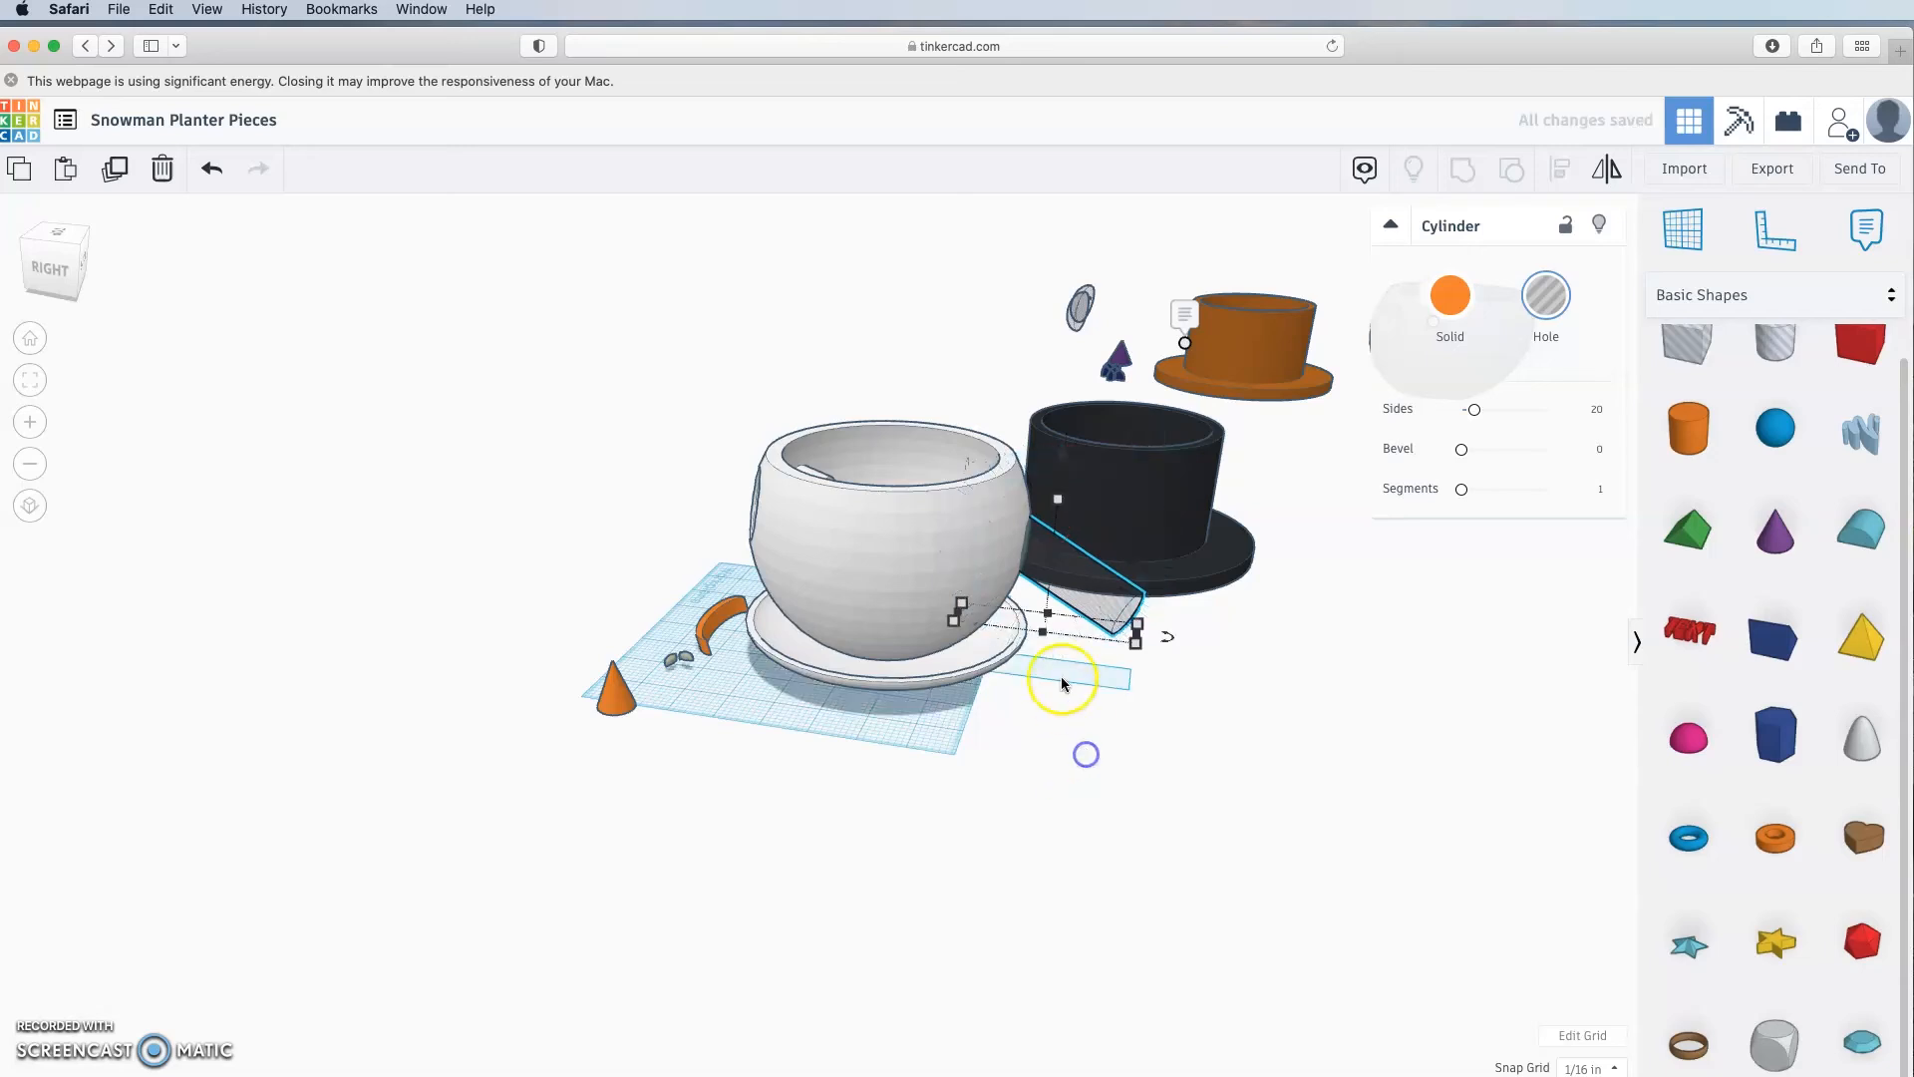
Step: Lower the tilted cylinder hole further into the bowl, keeping its original length
right_click_drag(1062, 684, 1078, 555)
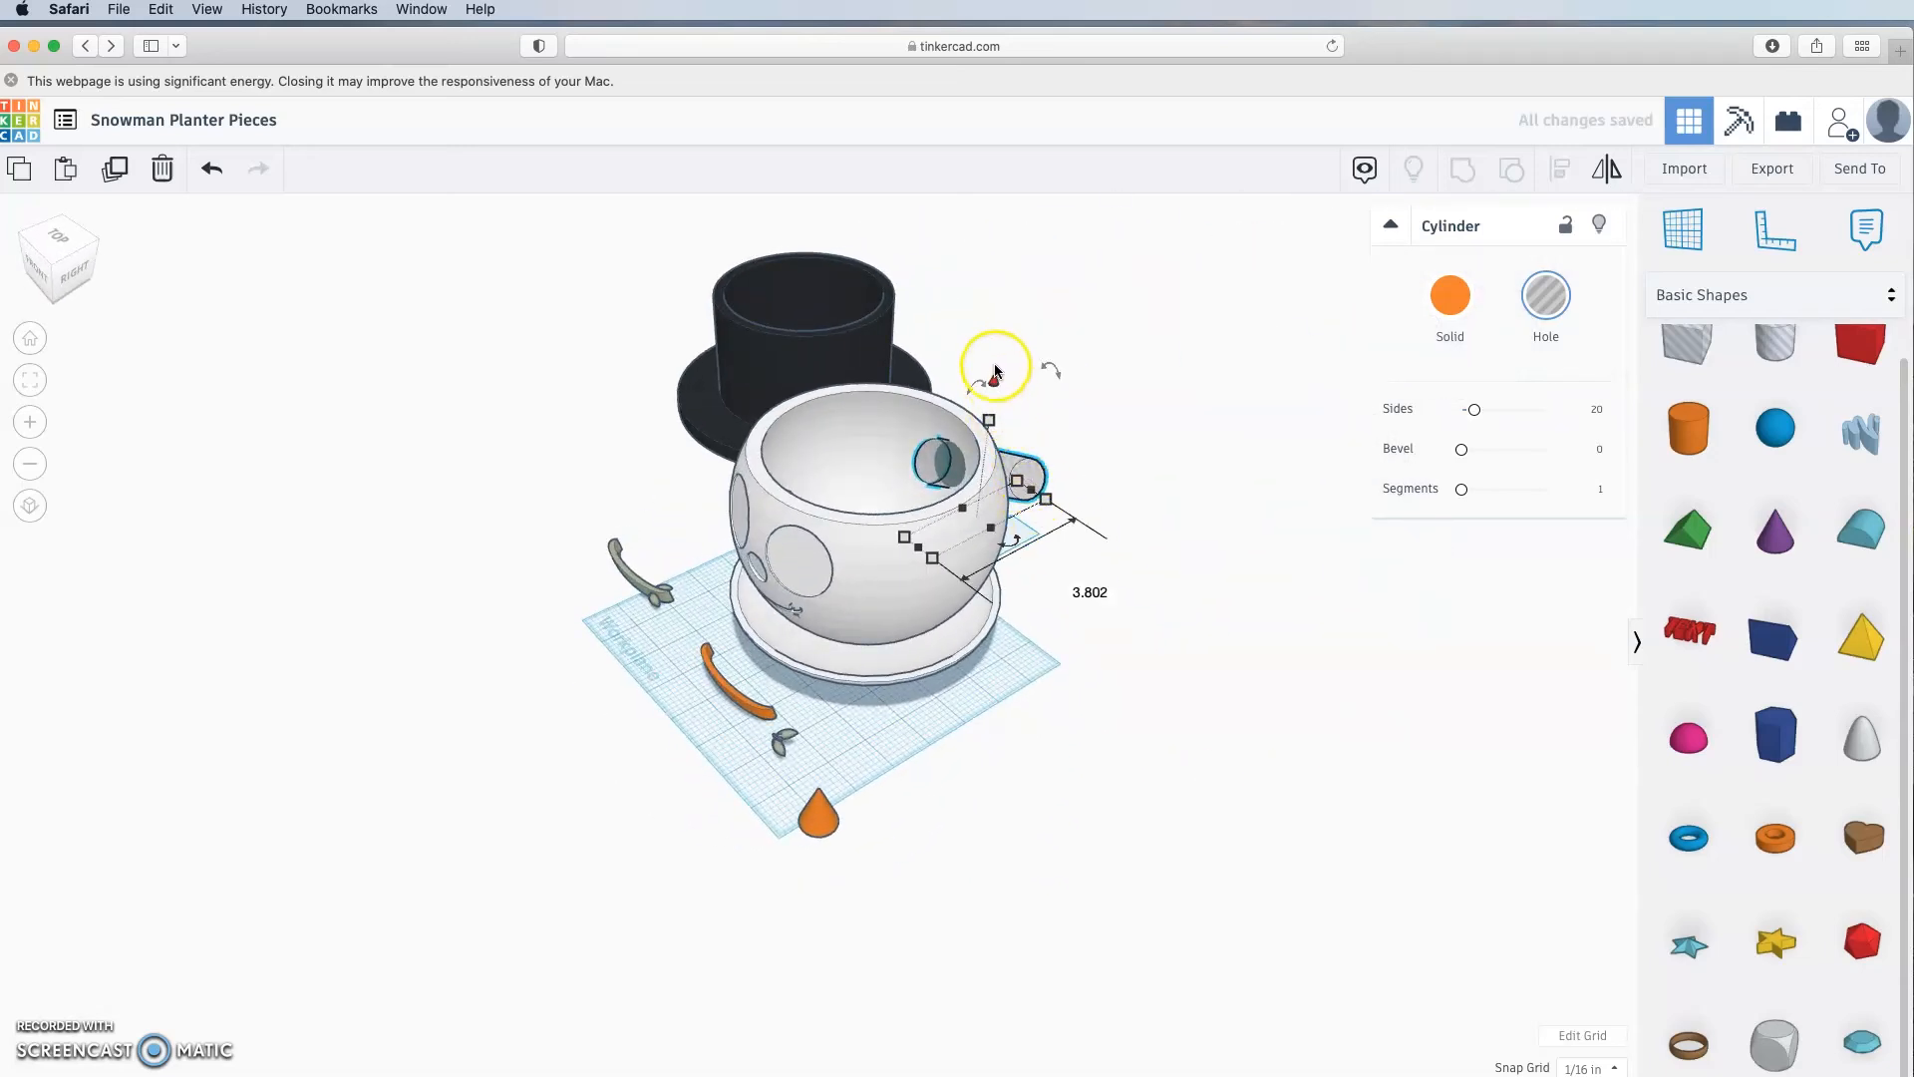
left_click_drag(994, 381, 993, 416)
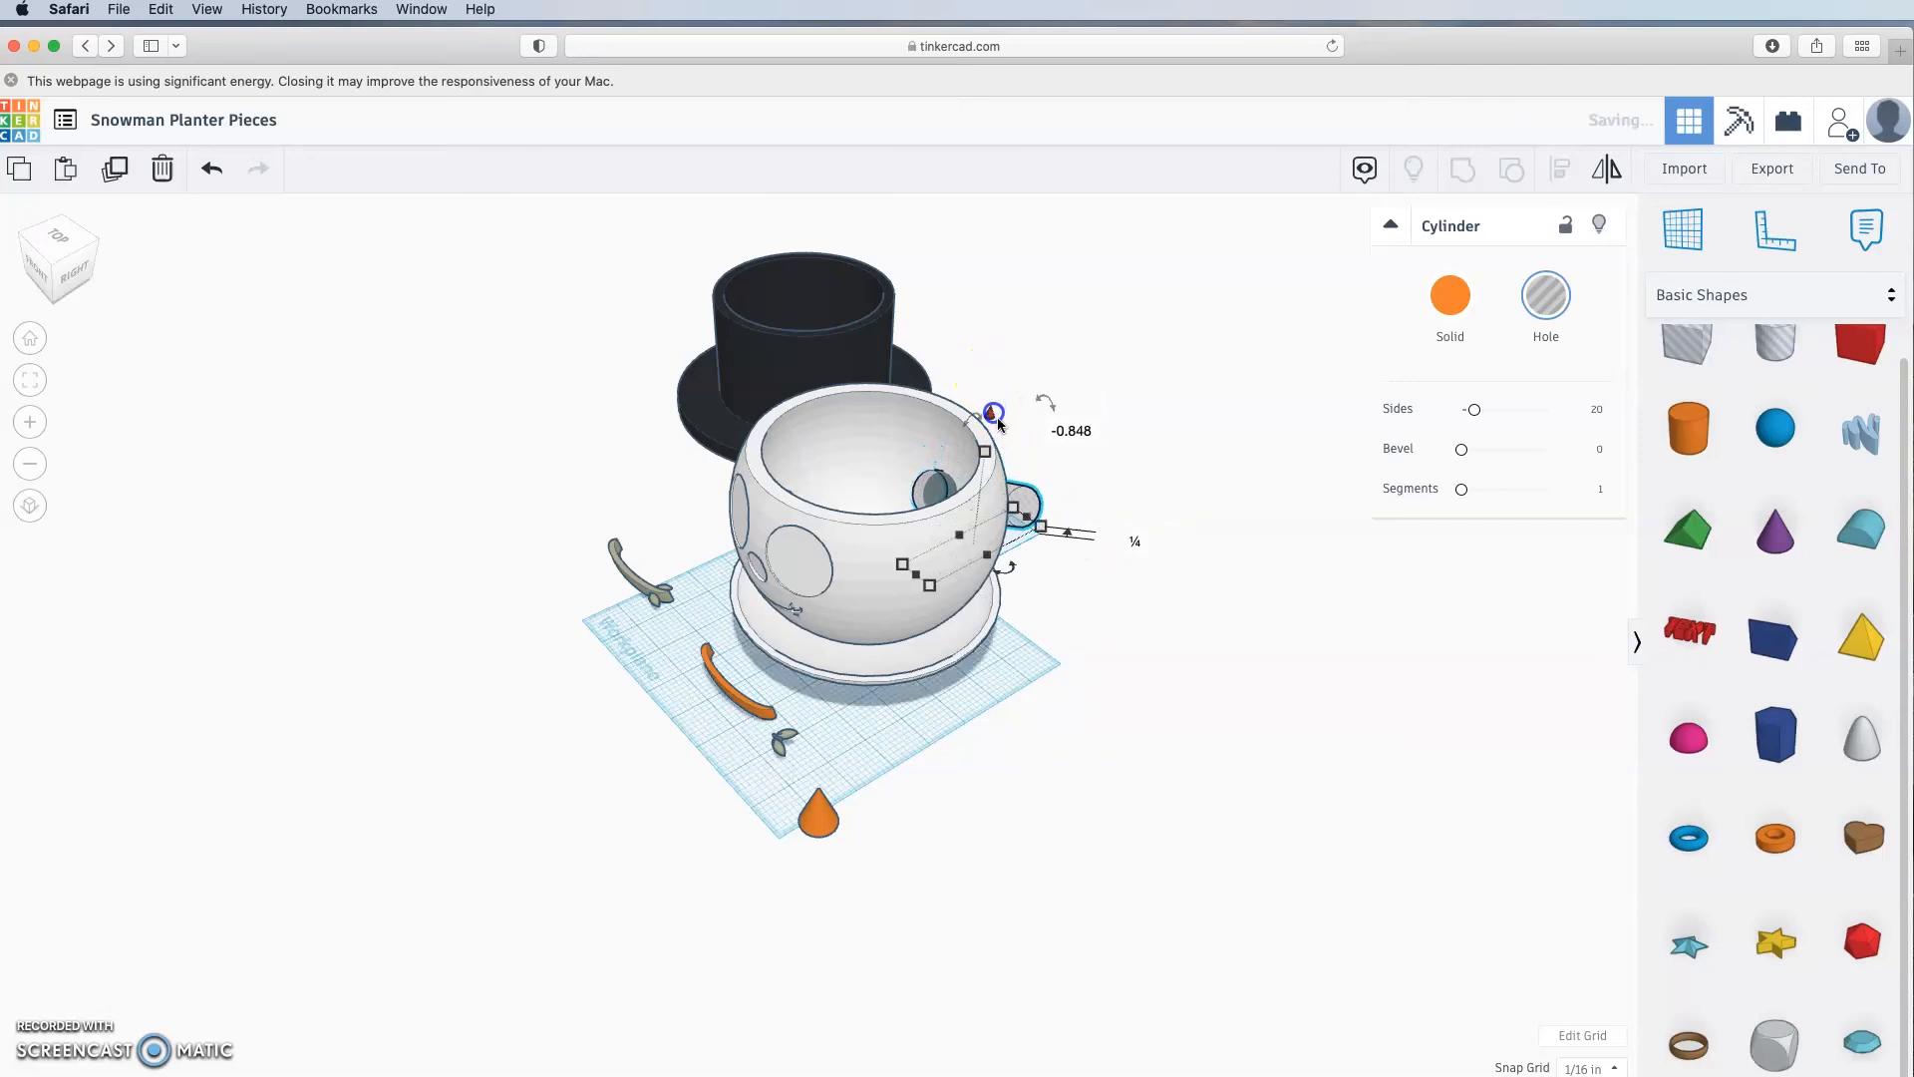
left_click(1121, 569)
right_click_drag(1122, 569, 1062, 626)
left_click(965, 548)
left_click_drag(941, 598, 916, 606)
key("super+z")
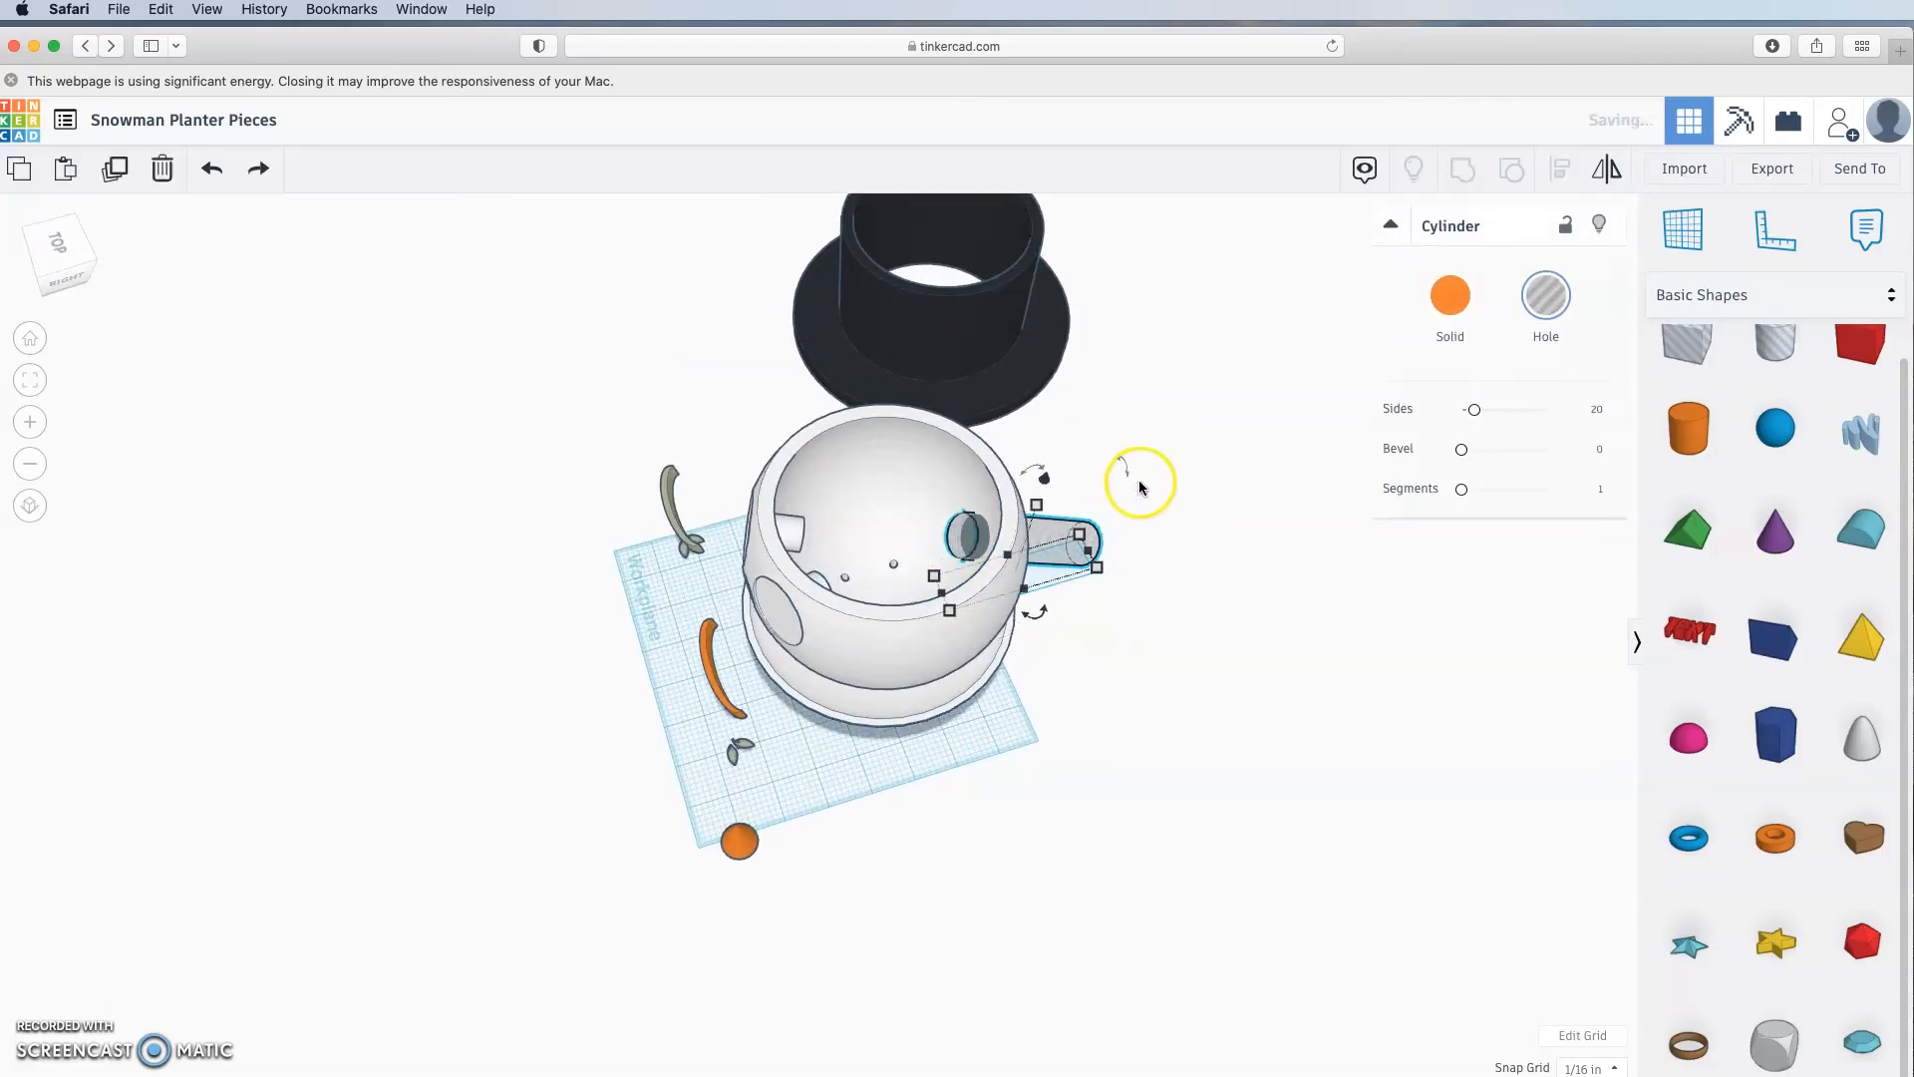
left_click_drag(1039, 478, 1040, 495)
left_click(1087, 688)
right_click_drag(1086, 688, 499, 478)
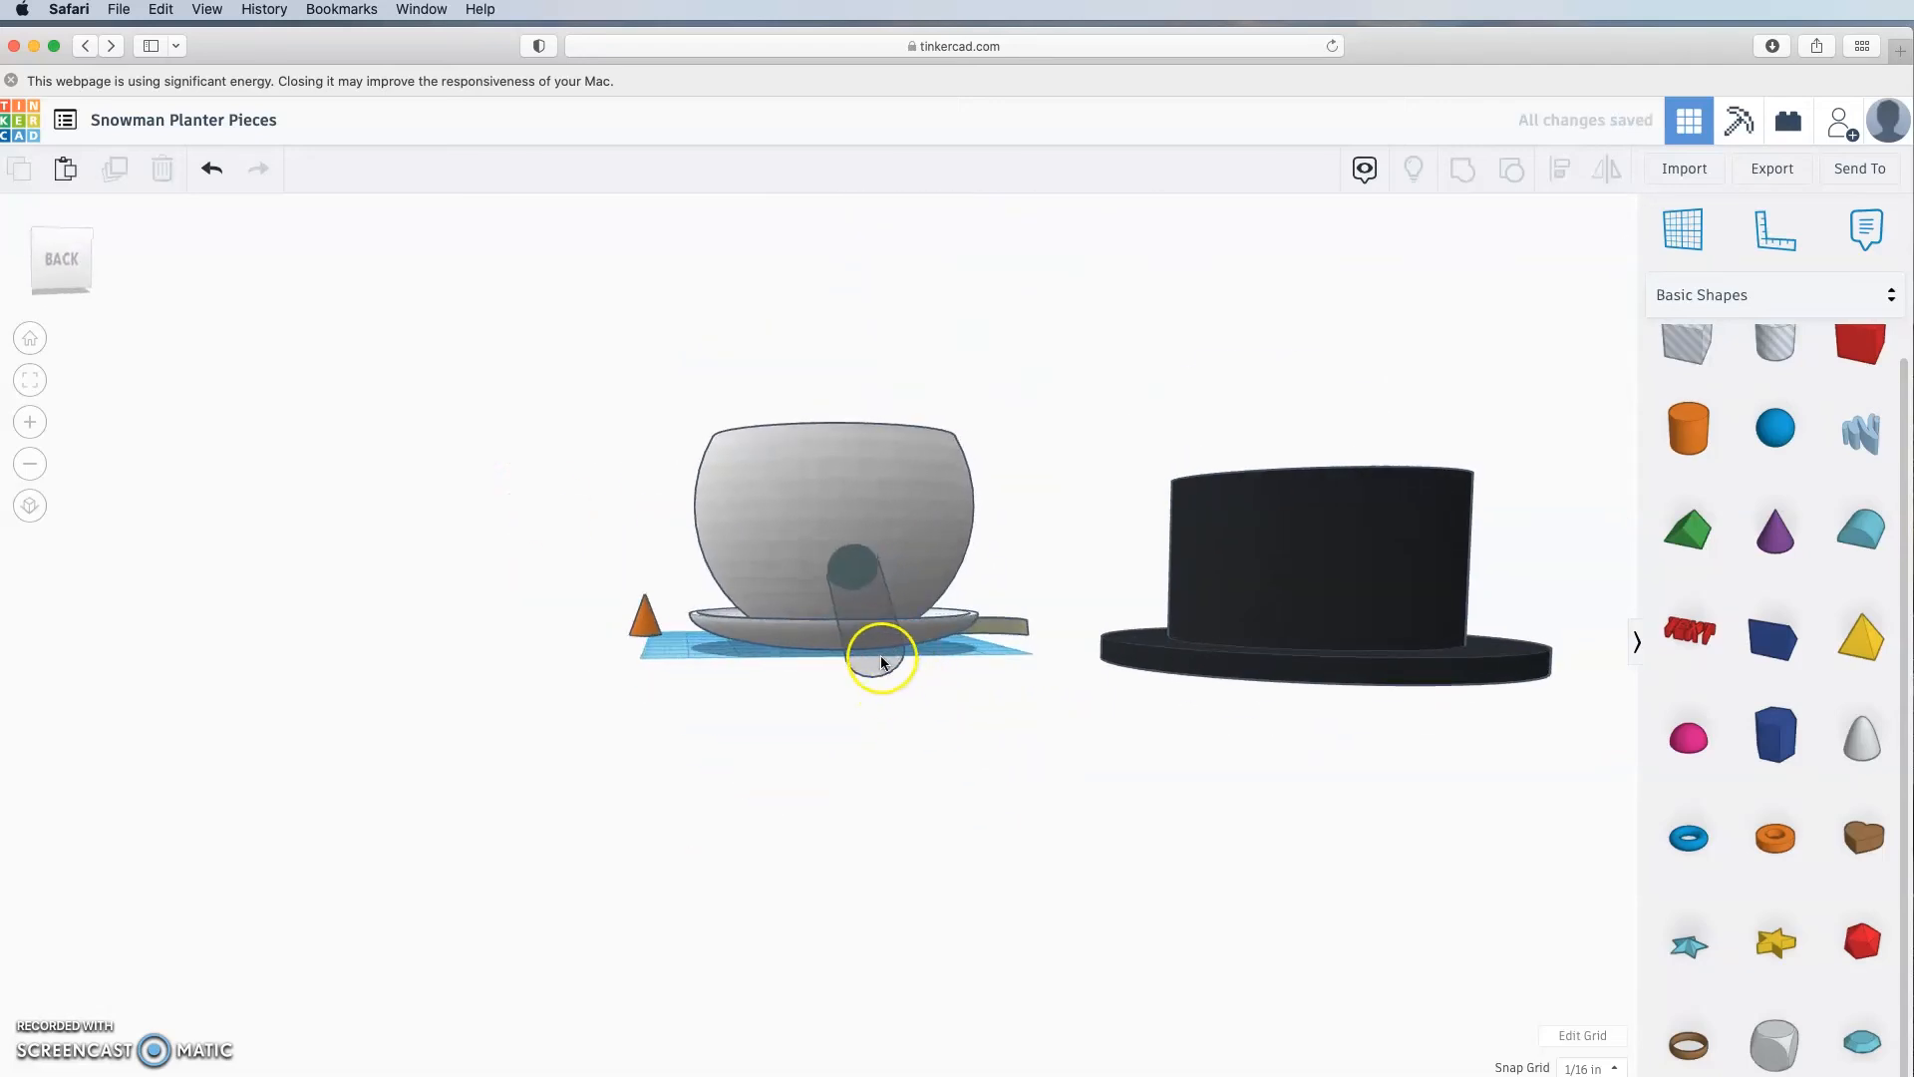
right_click_drag(864, 567, 1033, 597)
Step: Group the cylinder hole with the snowman body to cut the angled hole
left_click(1042, 603)
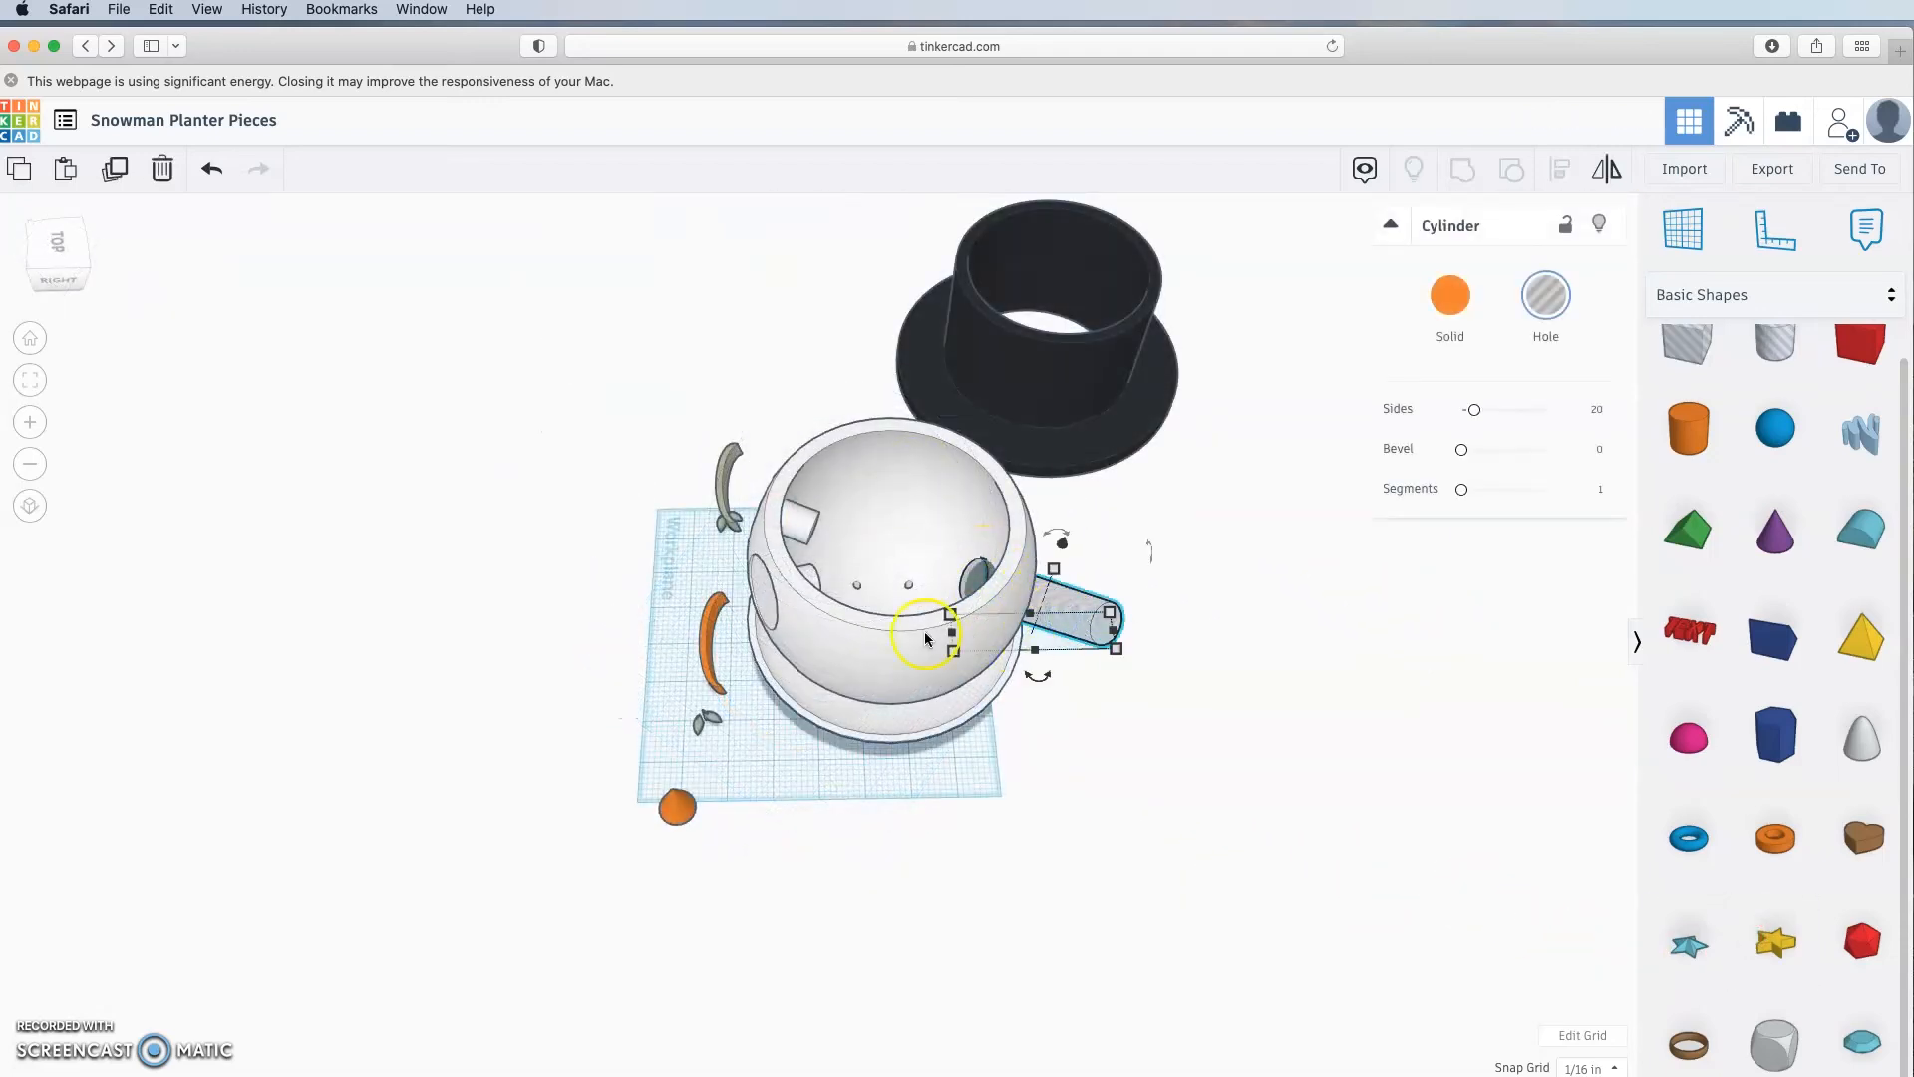
left_click(863, 632, "shift")
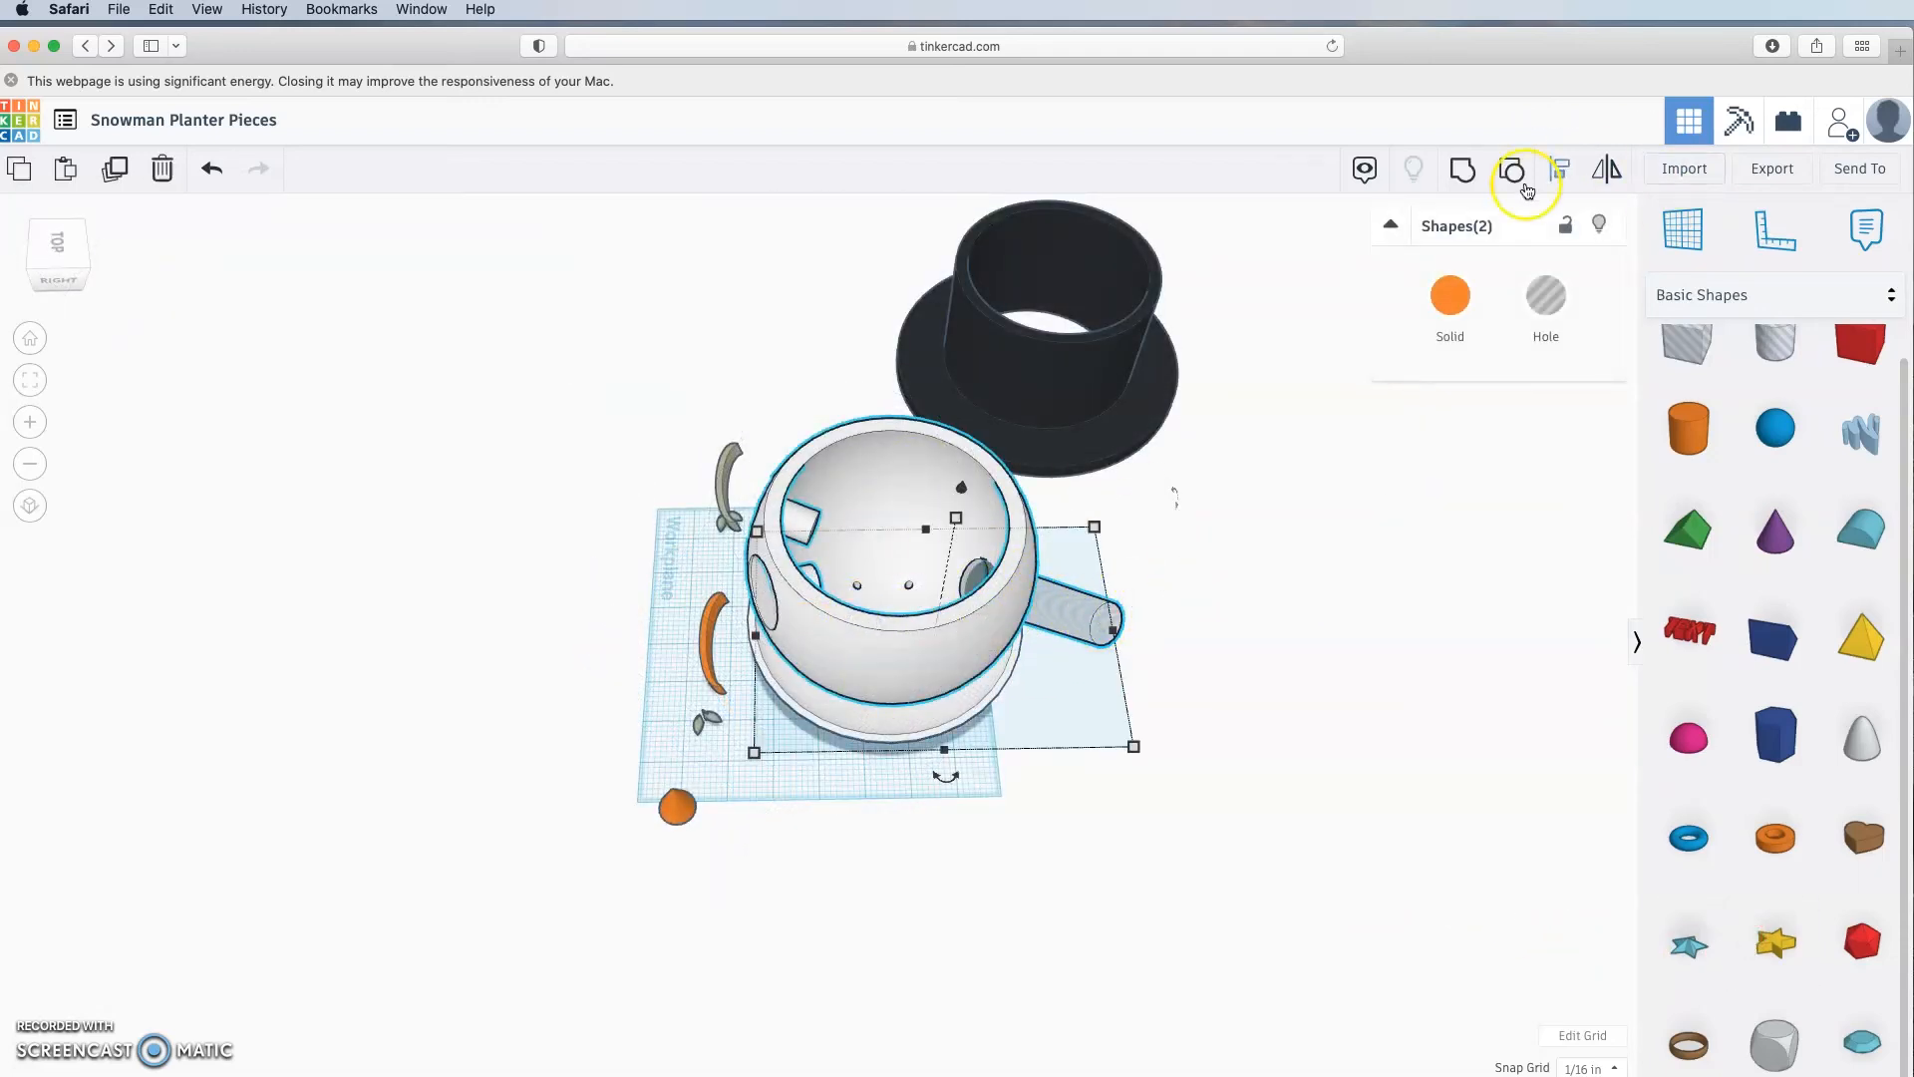
left_click(1466, 170)
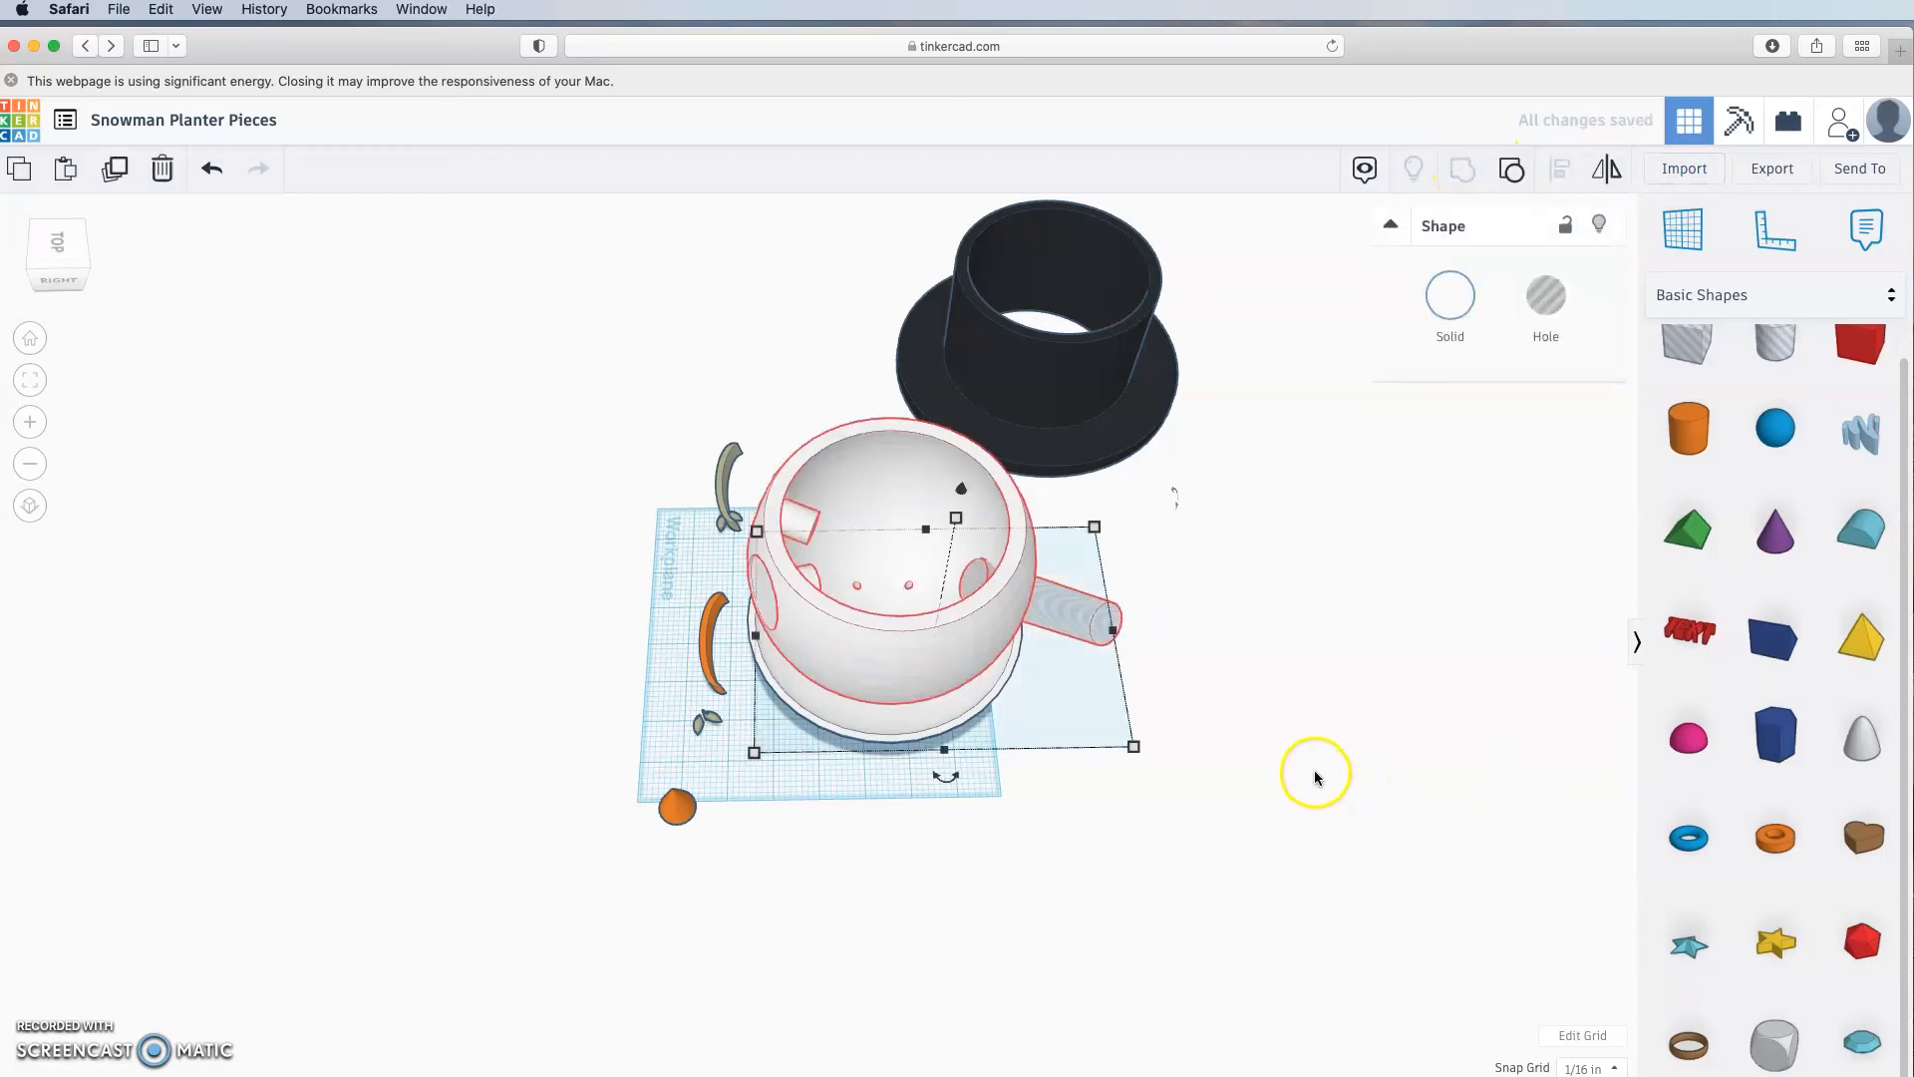
left_click(1102, 737)
right_click_drag(1102, 737, 773, 598)
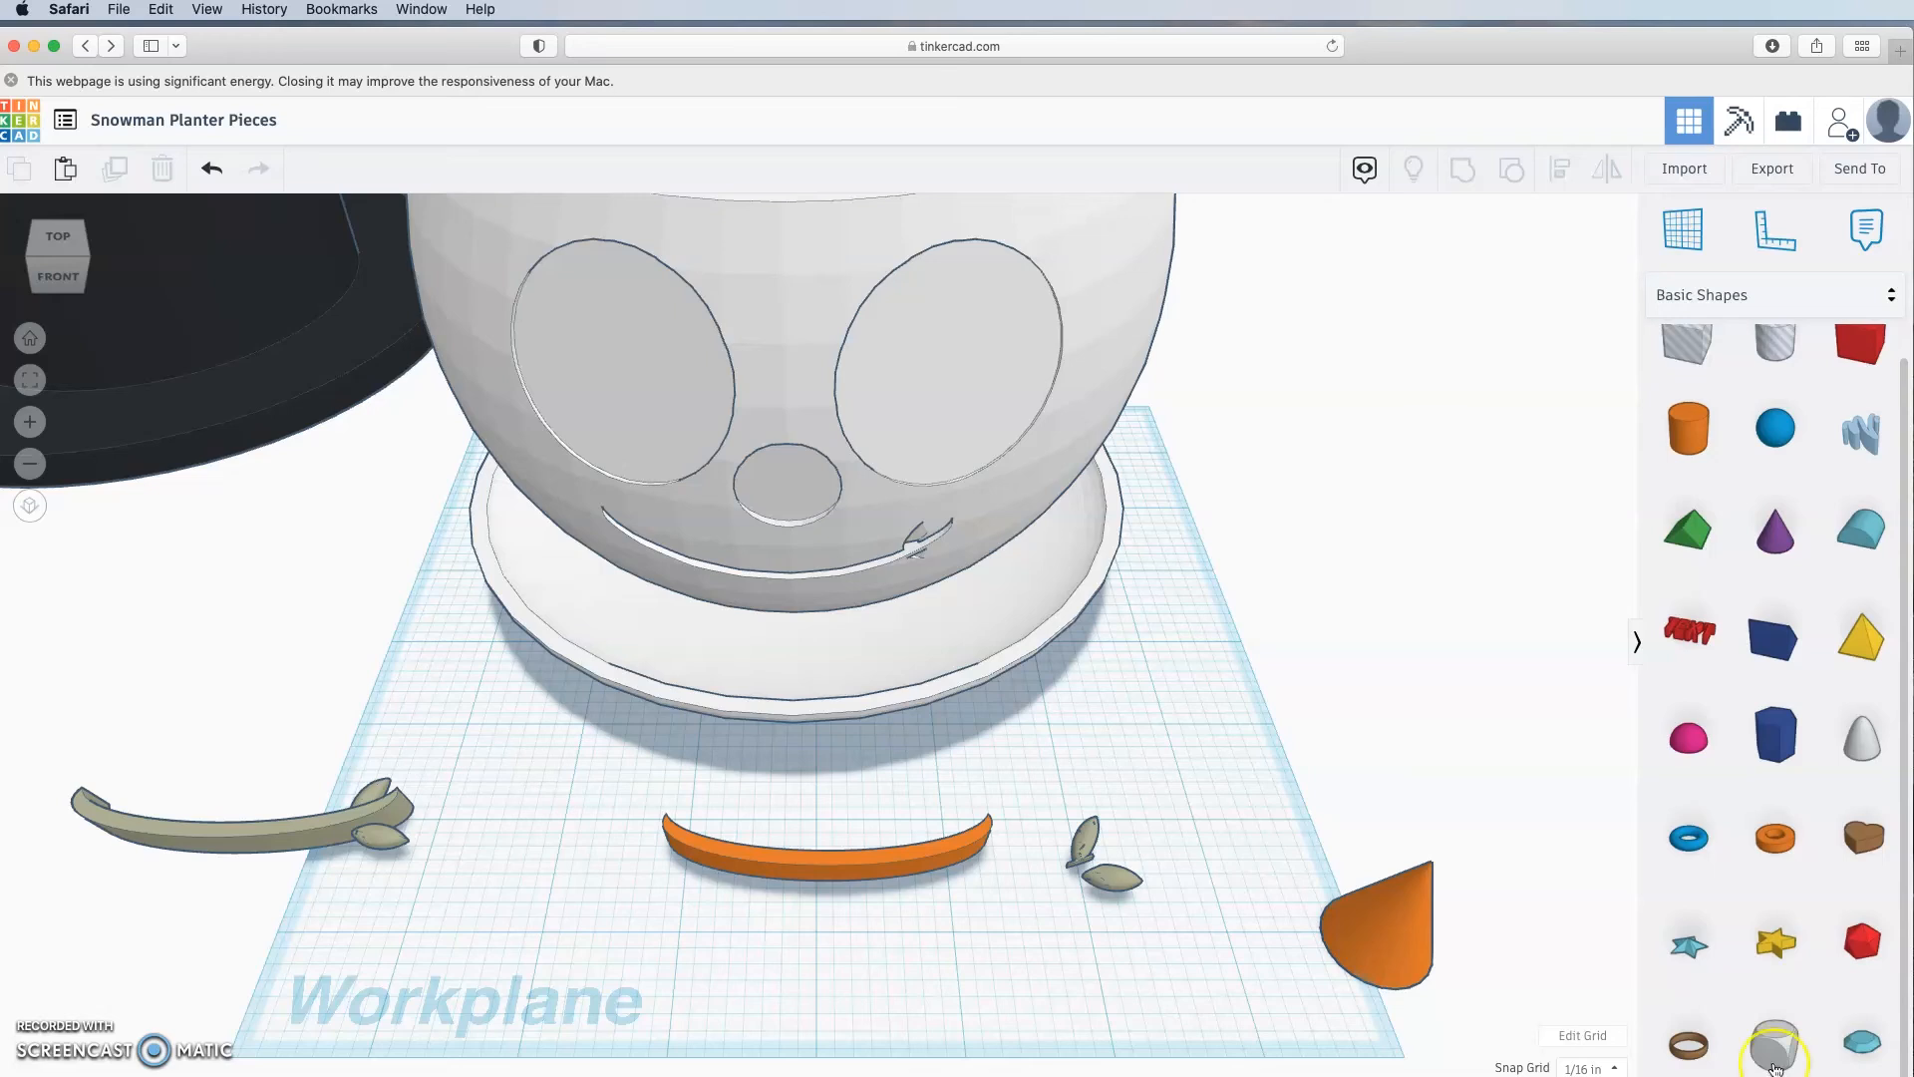
Step: Place a Diamond shape on the workplane in front of the planter
left_click_drag(1851, 1040, 547, 947)
right_click_drag(696, 987, 707, 874)
right_click_drag(591, 713, 625, 772)
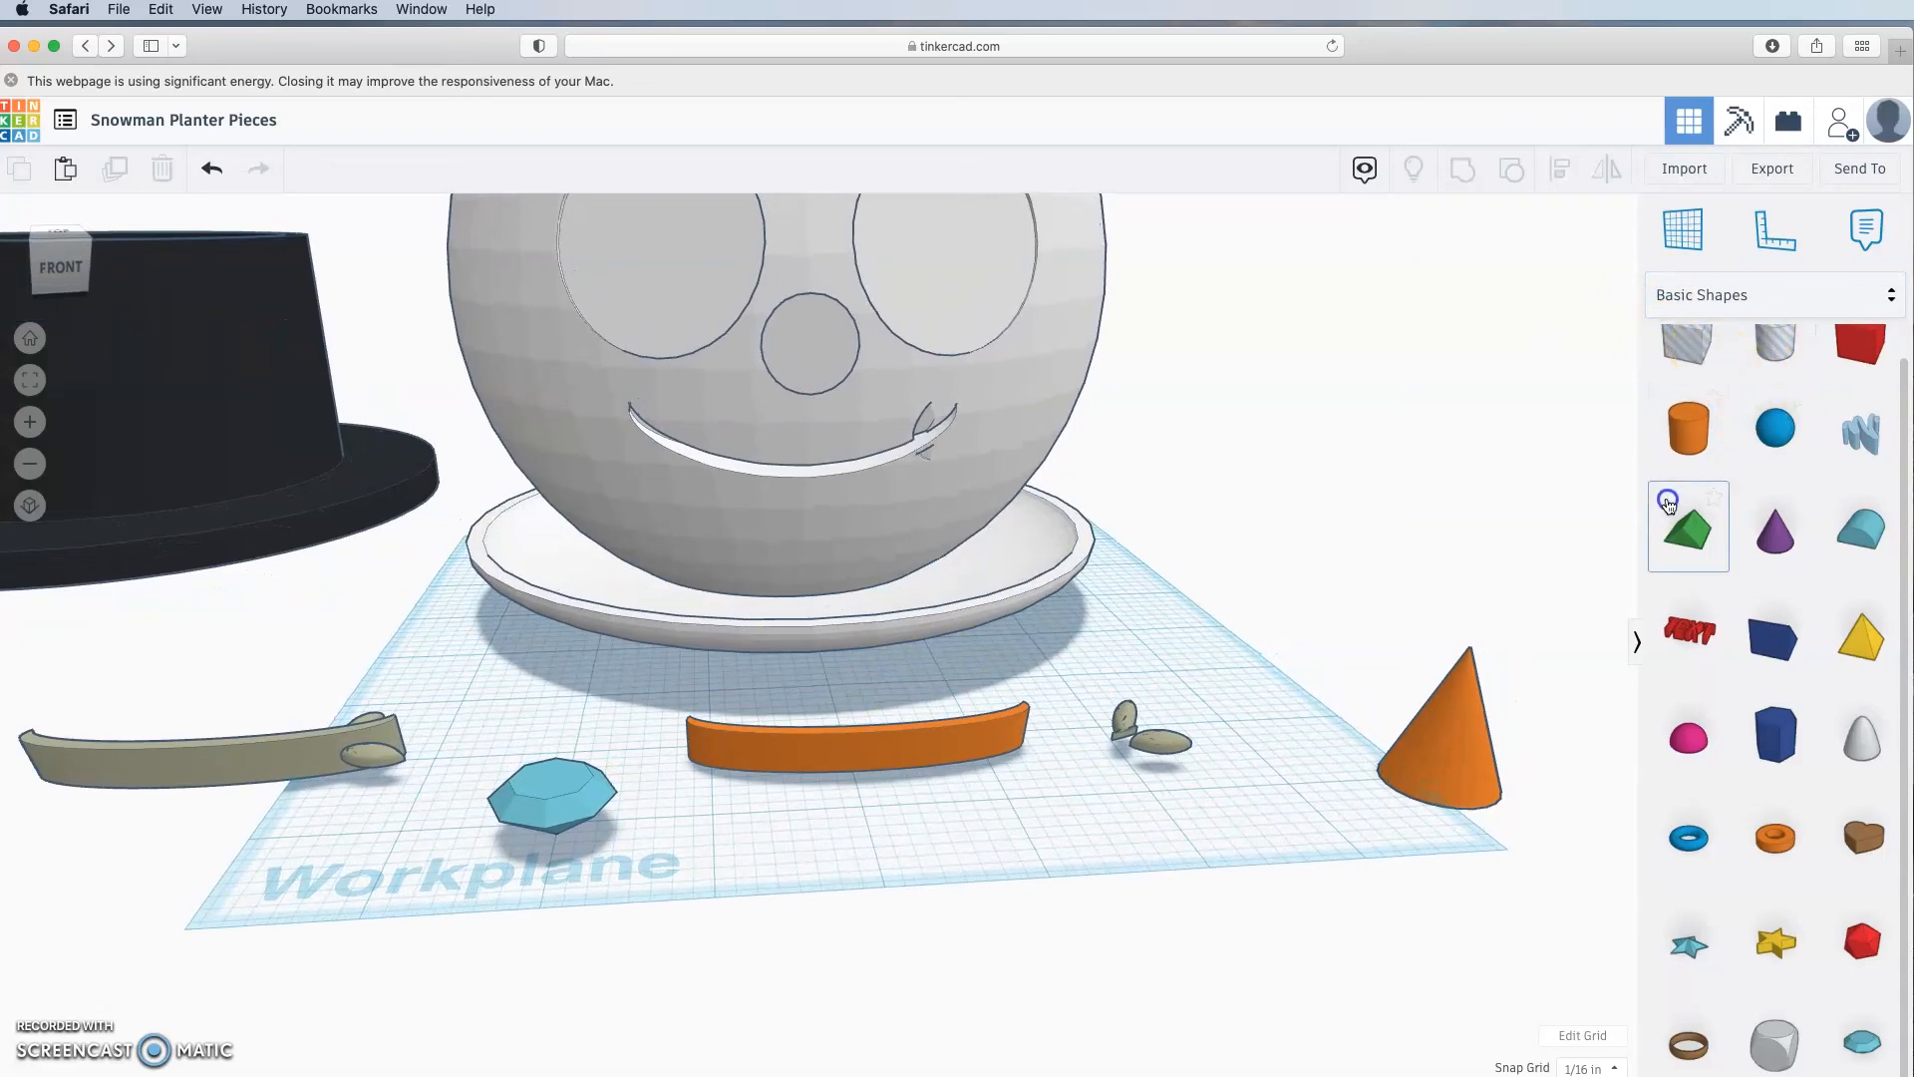
Step: Resize the diamond to 1.5 in length and 1.5 in width
left_click(496, 857)
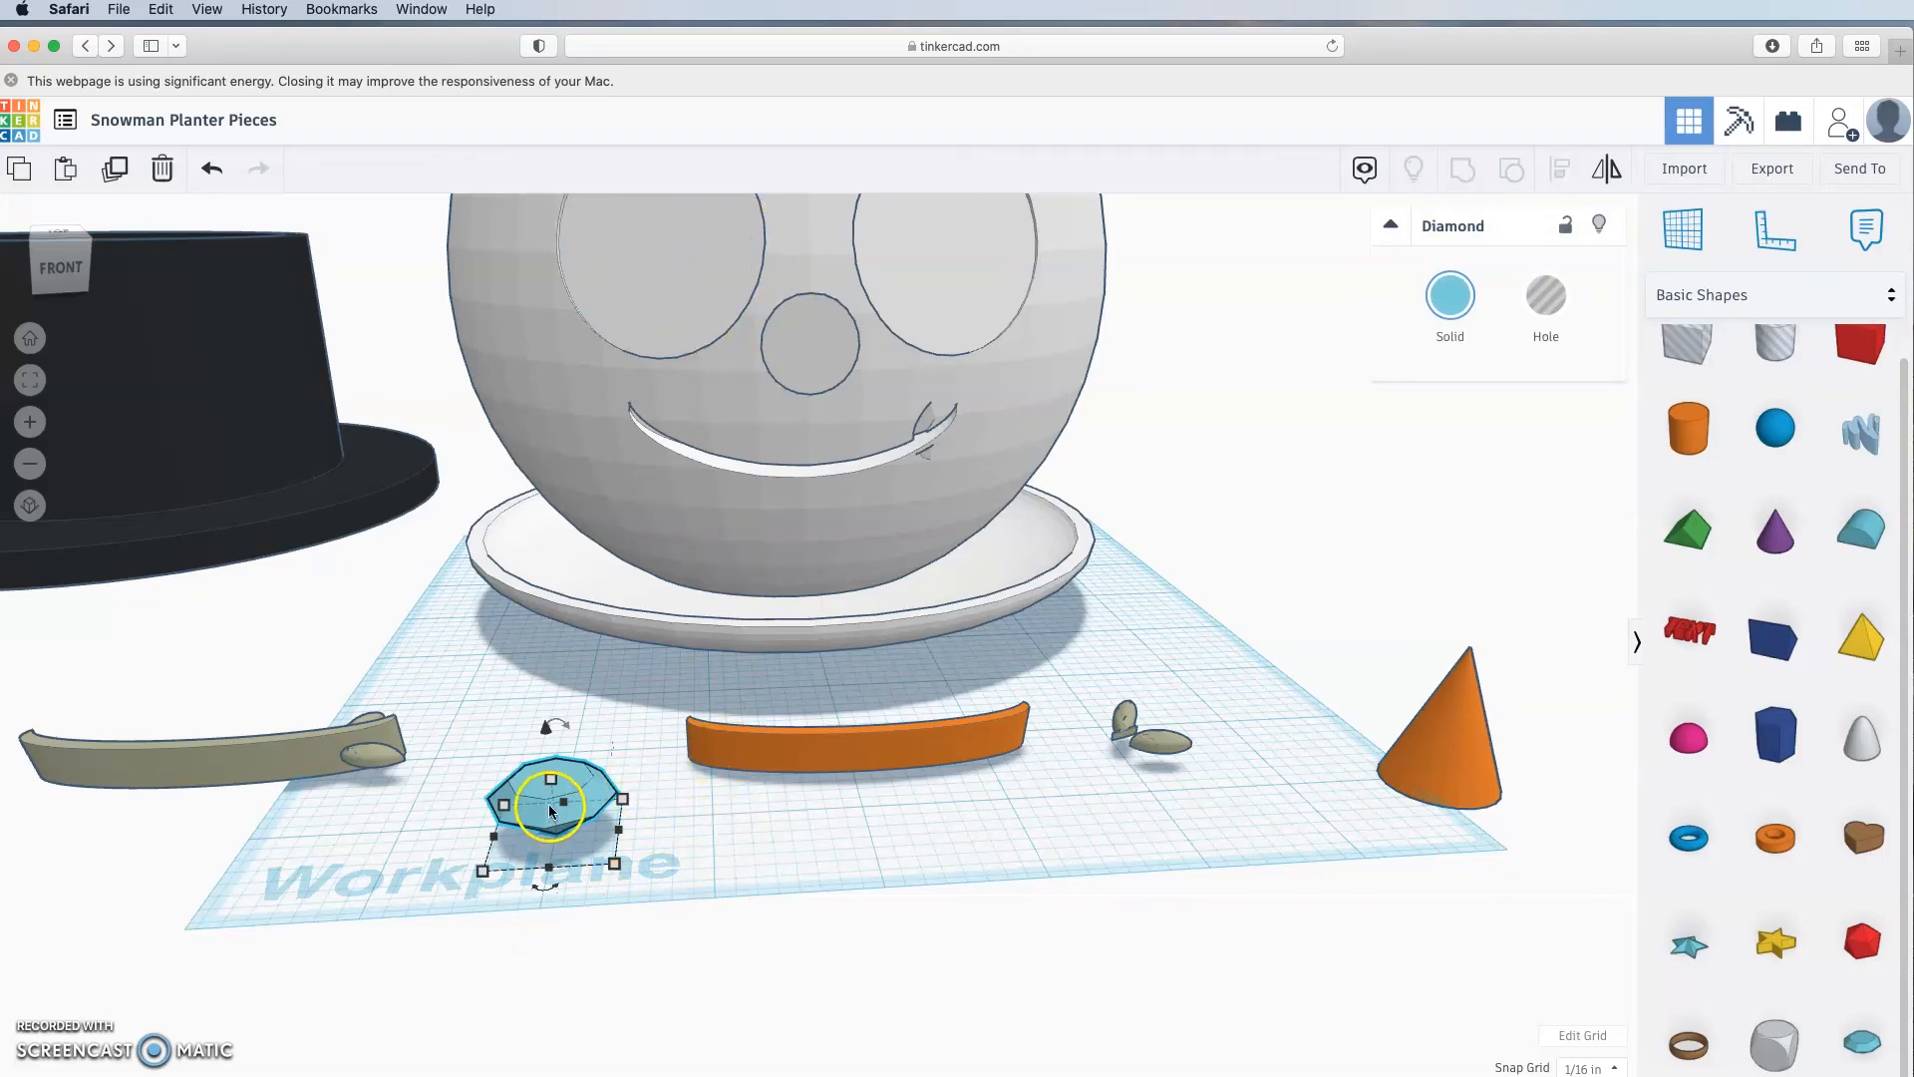
left_click(741, 823)
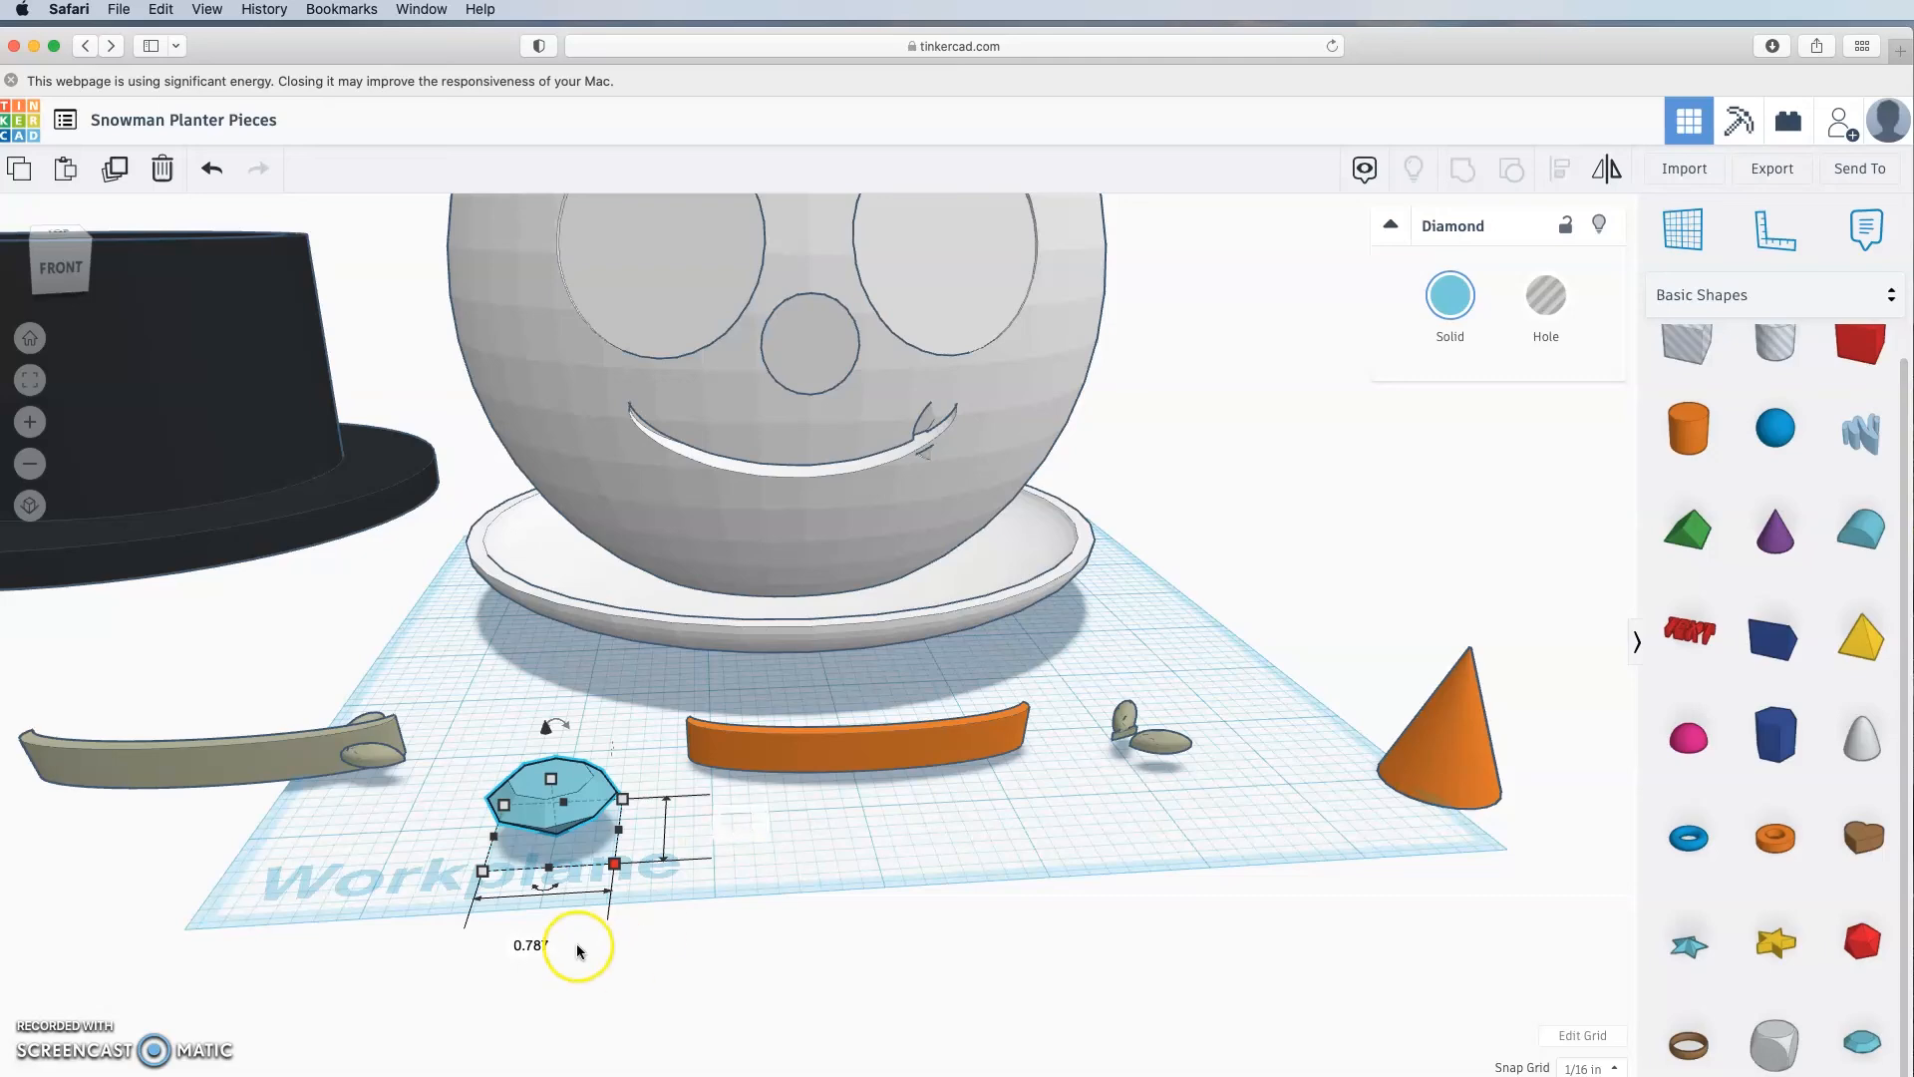
key("Return")
type("1.5")
key("Return")
left_click(919, 998)
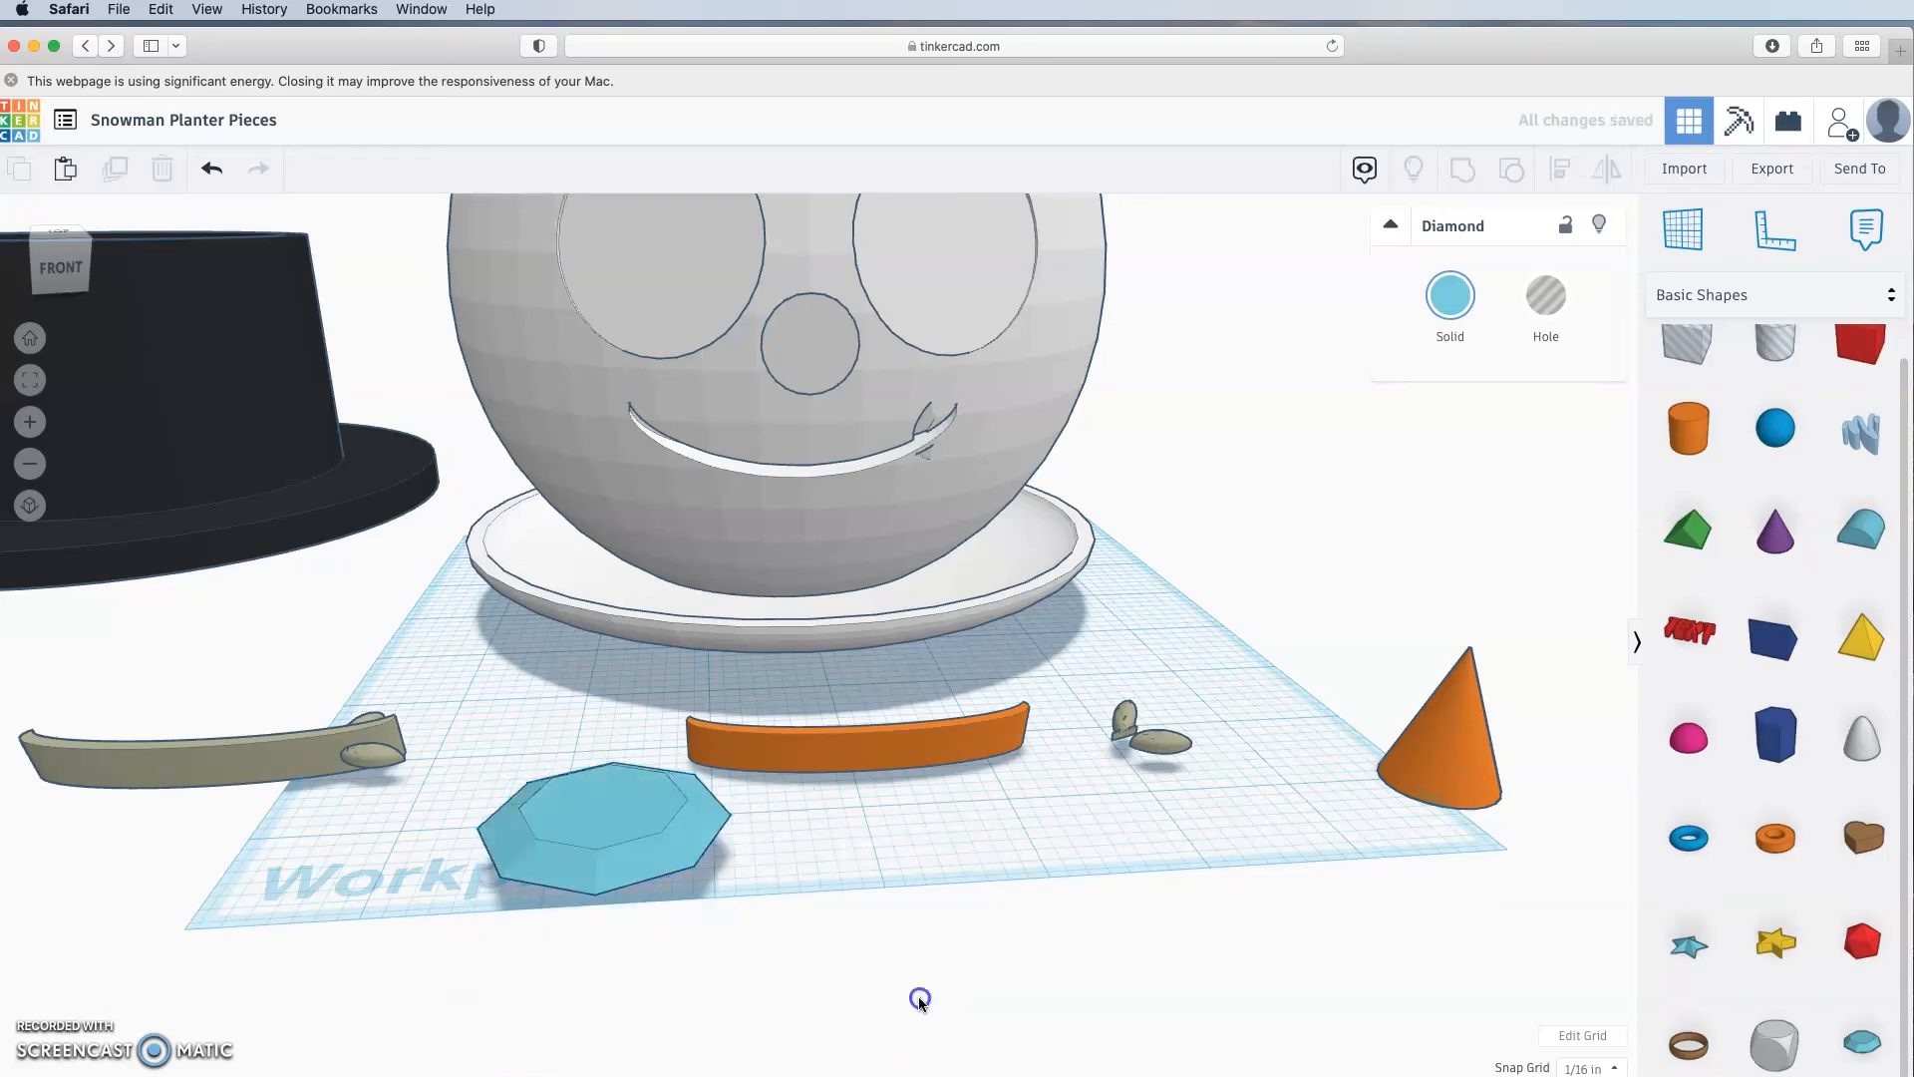
right_click_drag(919, 998, 861, 906)
Step: Drop a box hole over the diamond and give it a length of 1.6
left_click_drag(1688, 344, 612, 828)
right_click_drag(792, 865, 725, 1027)
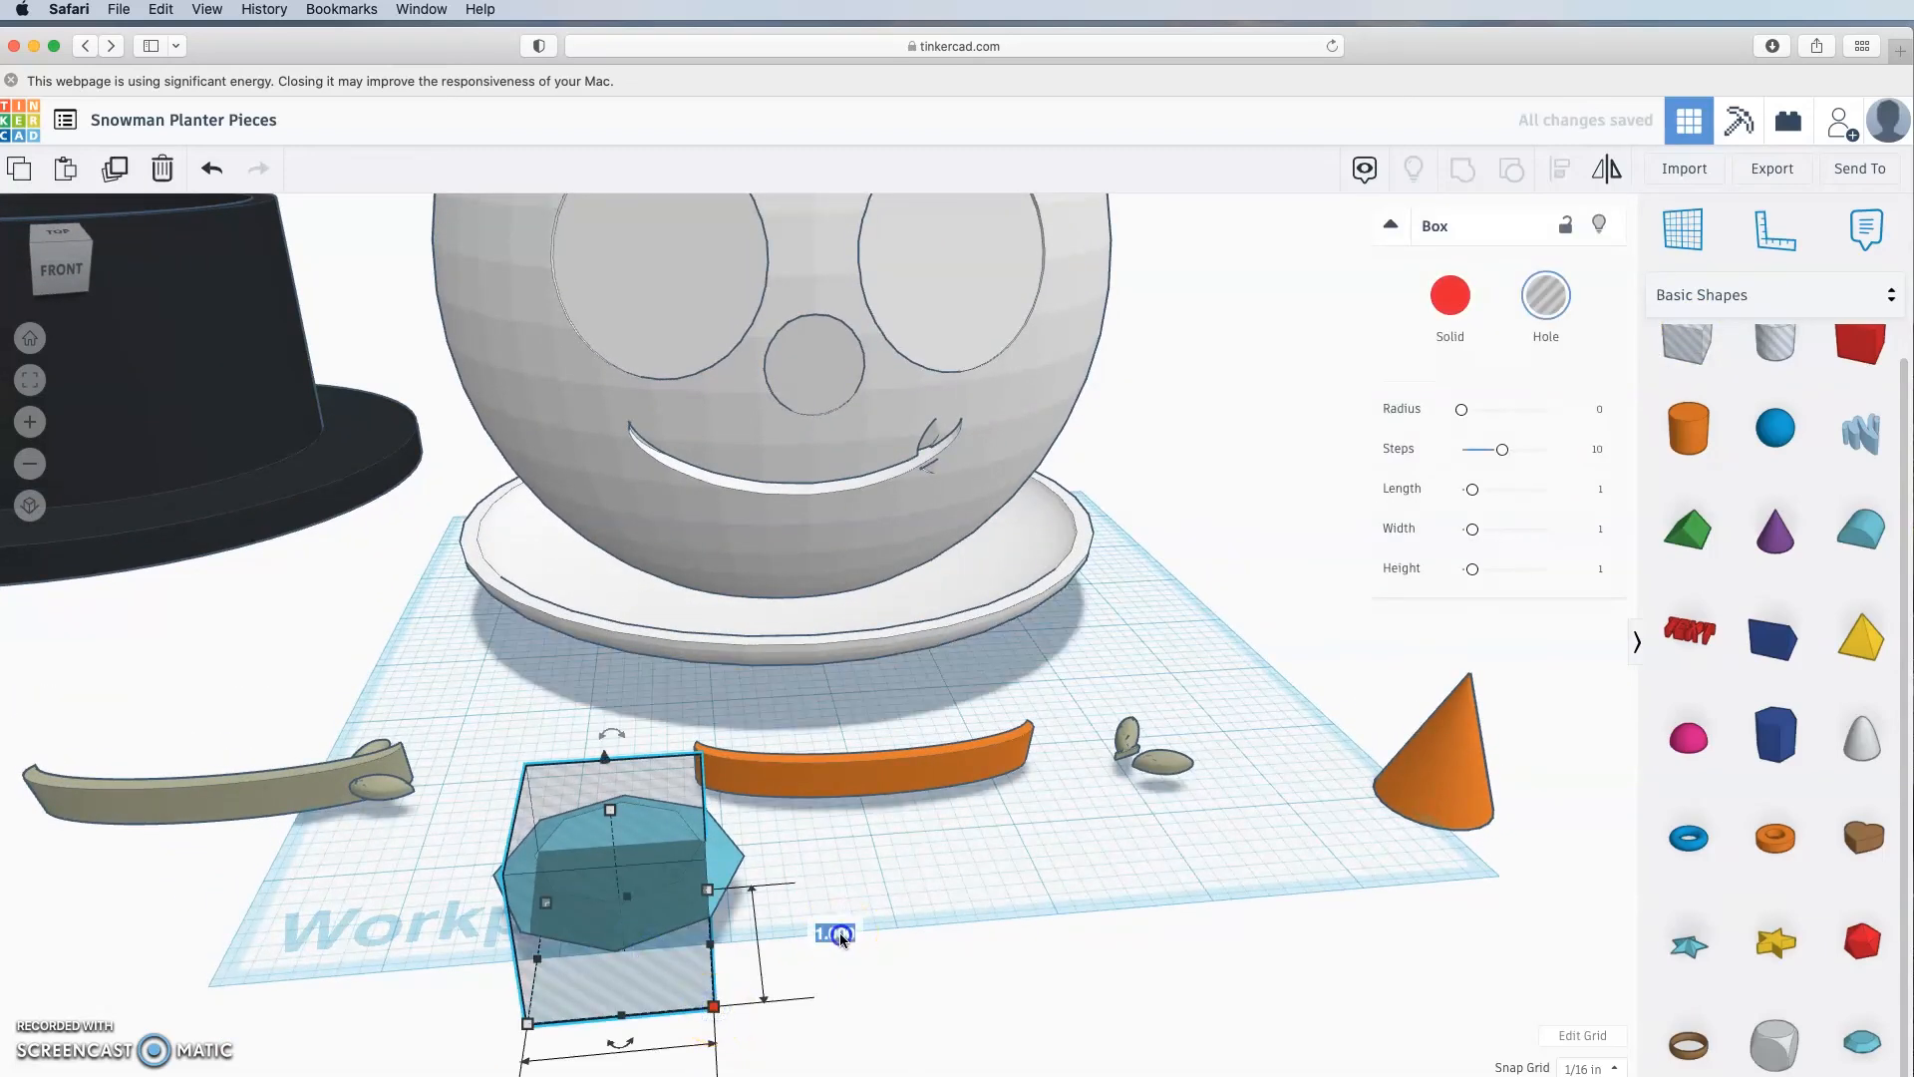
key("Return")
scroll(911, 991, "down", 3)
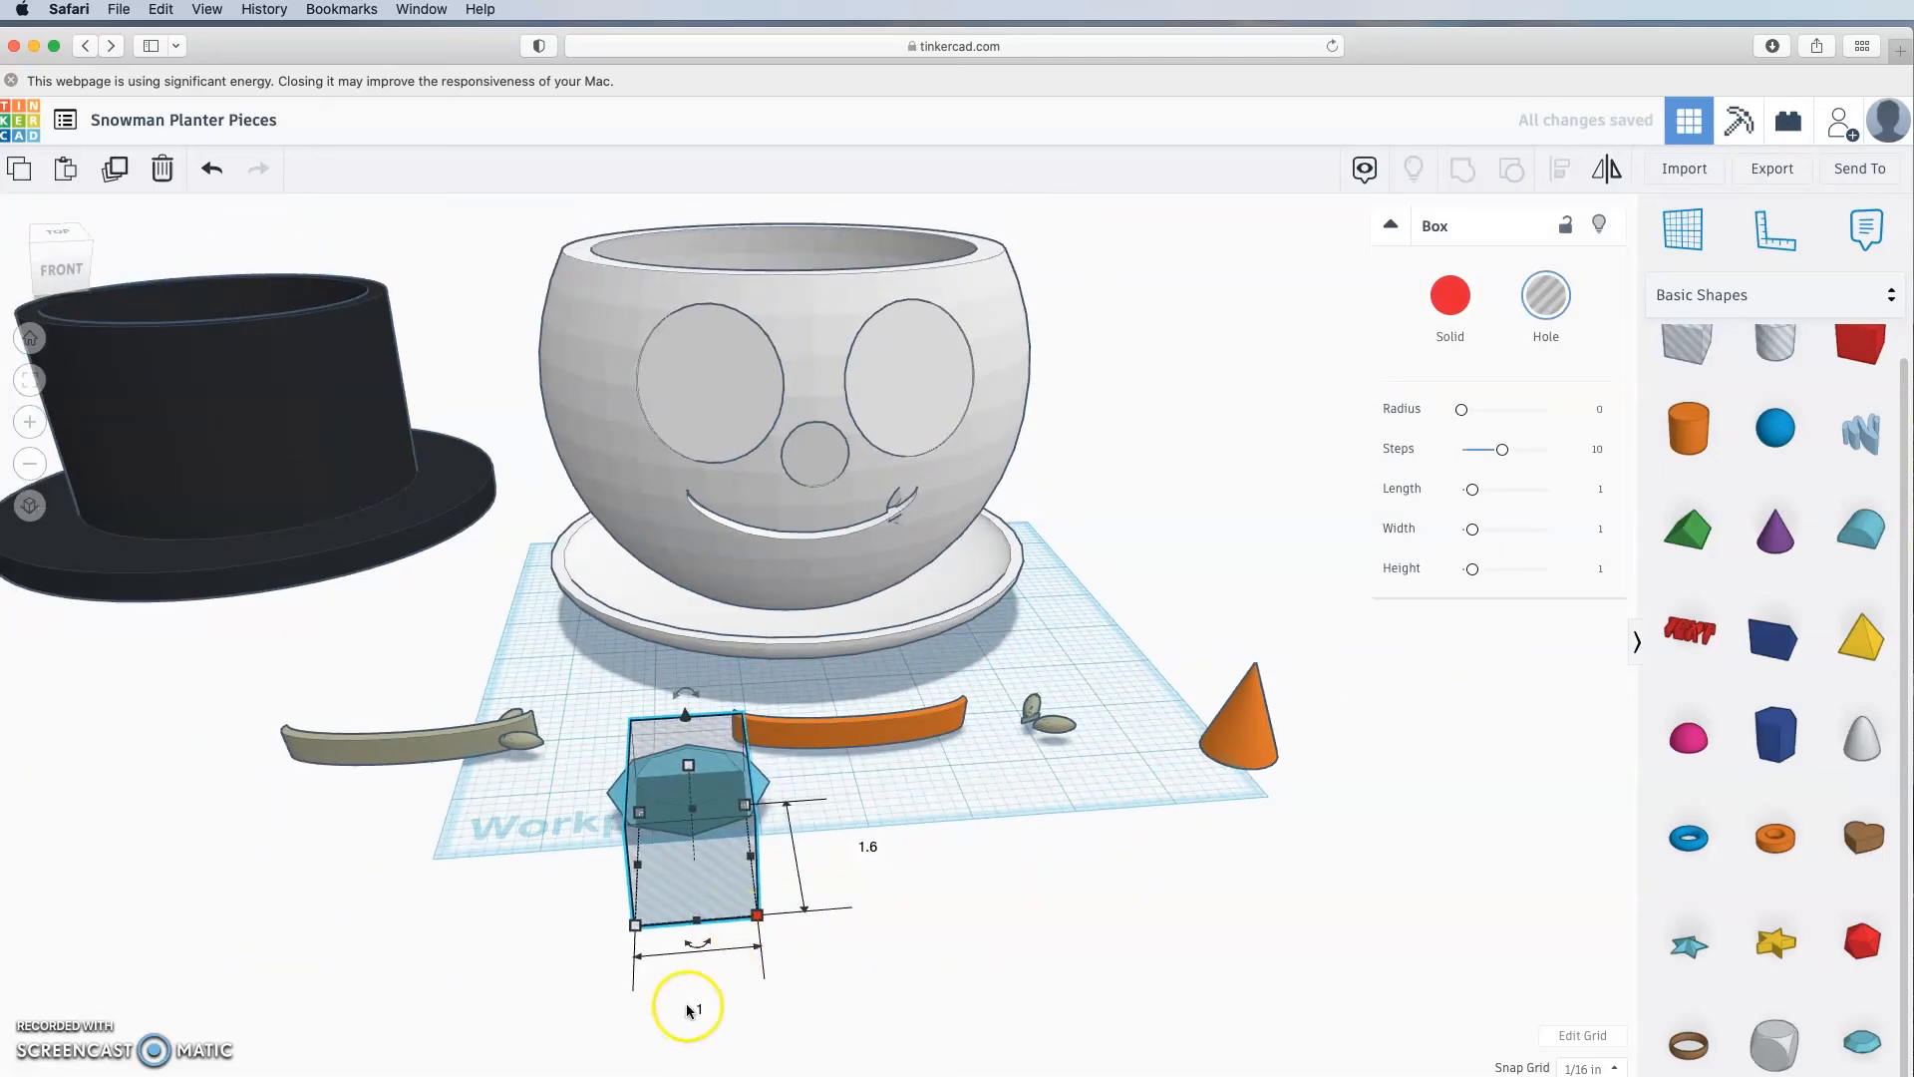
left_click(1056, 977)
right_click_drag(577, 940, 871, 974)
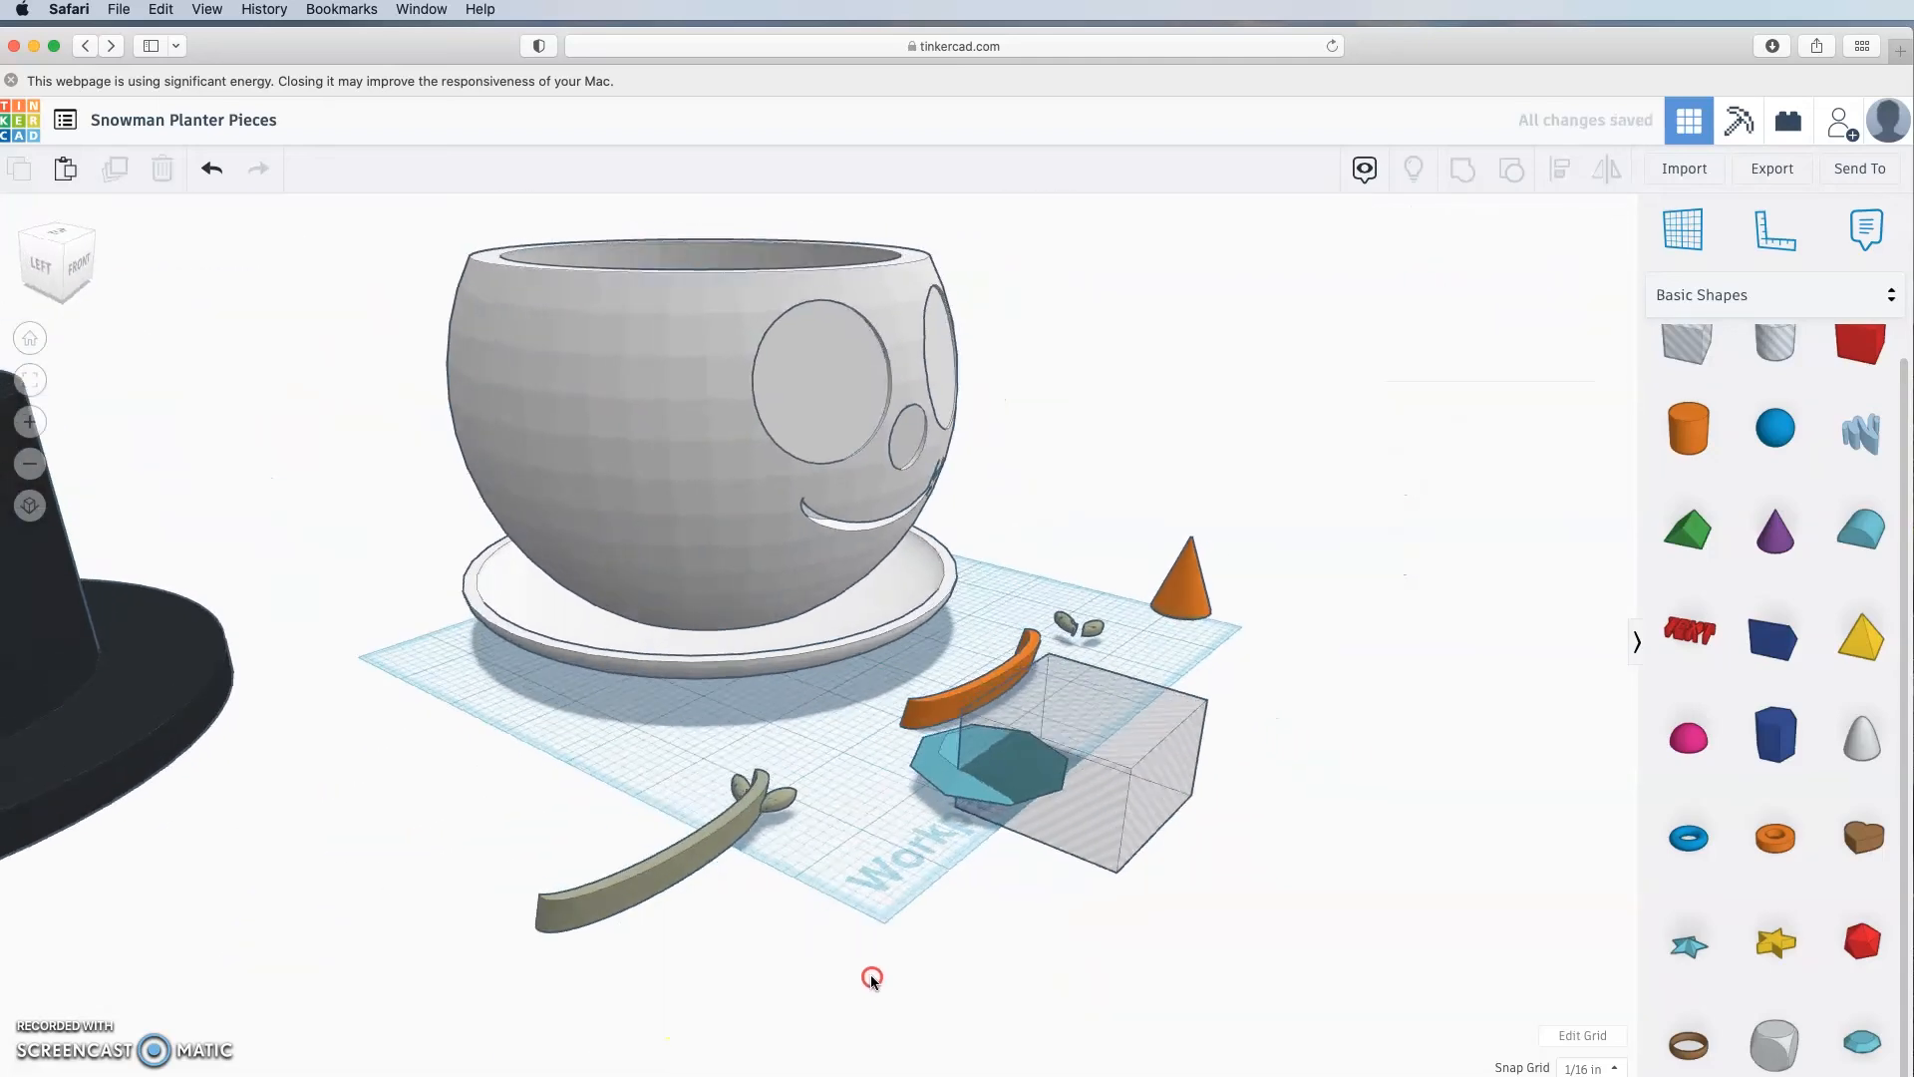
Step: Sink the box hole under the gem to -1⅛ elevation
left_click(1002, 742)
left_click(1154, 628)
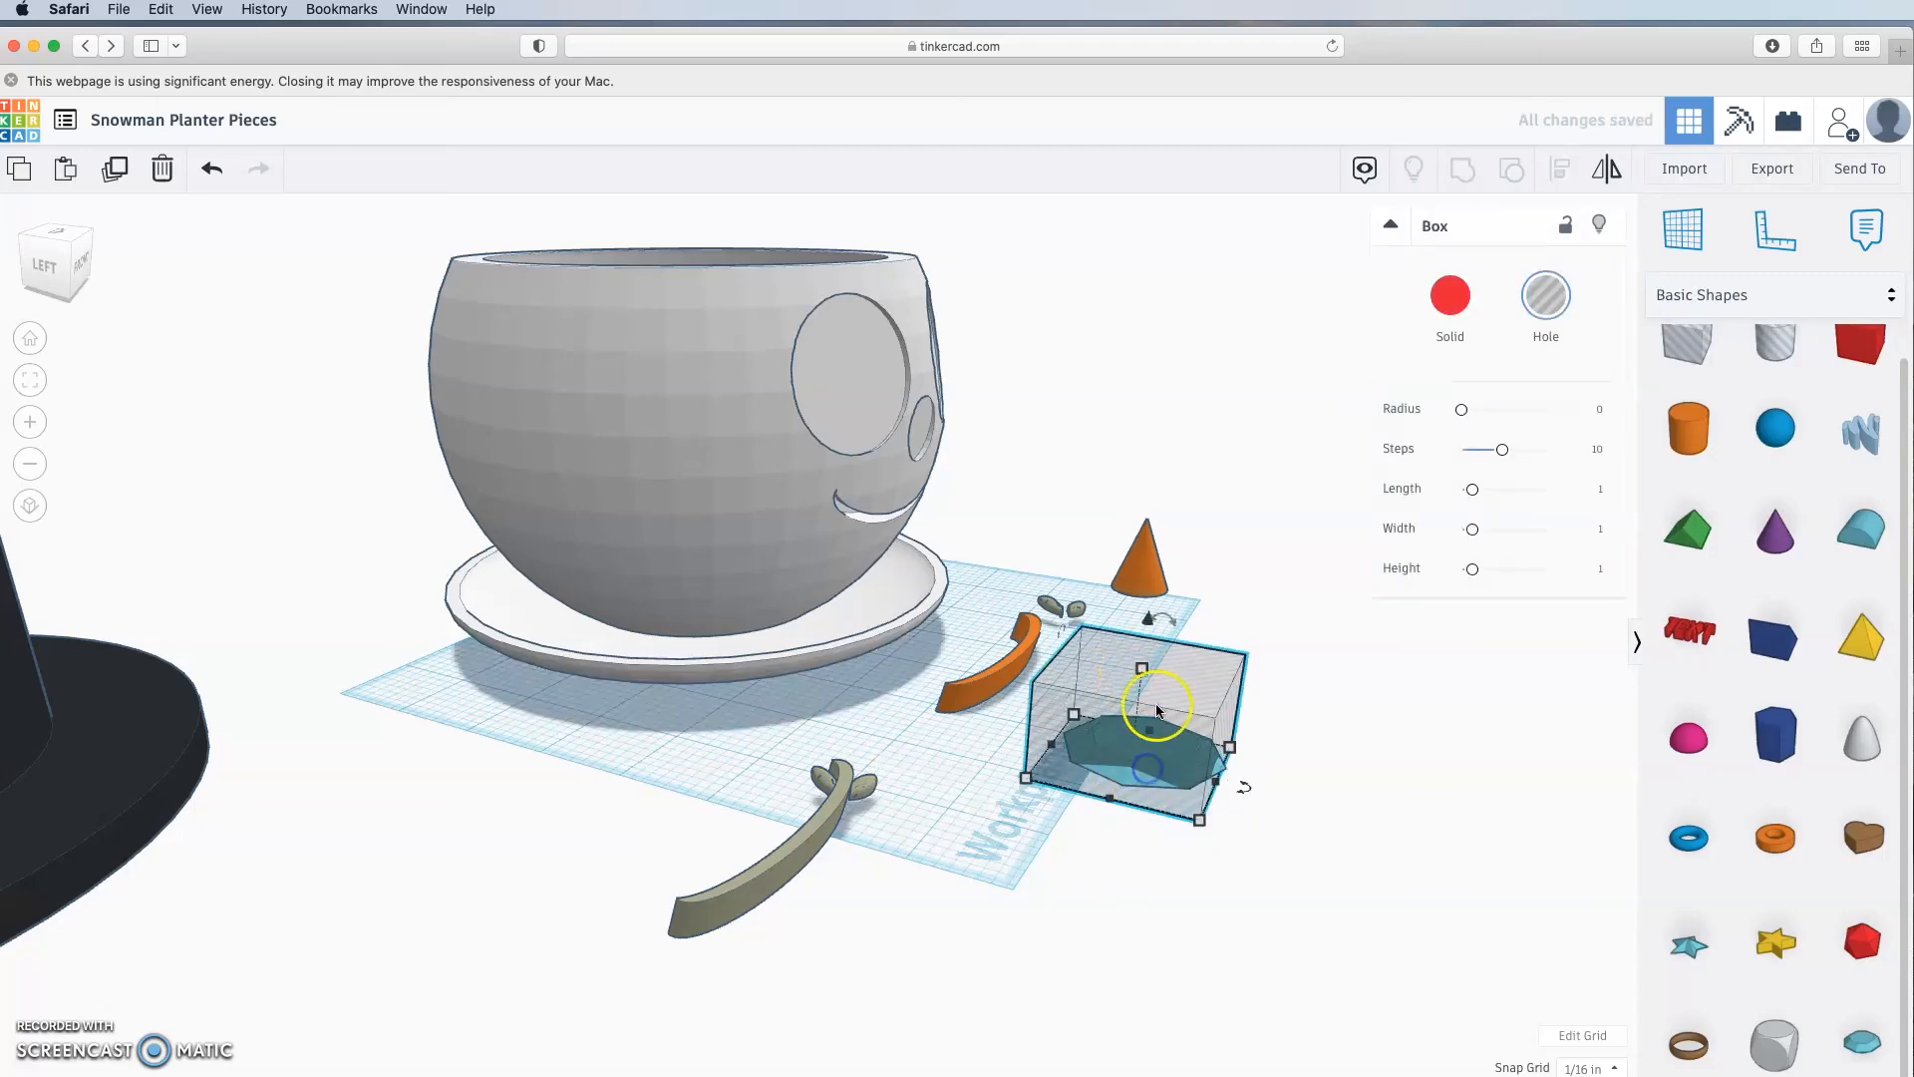
left_click_drag(1155, 628, 1154, 736)
left_click(1222, 865)
right_click_drag(1222, 865, 1044, 877)
Step: Fine-tune the box hole elevation to -0.719 with the snap grid at 1/64 inch
left_click(676, 790)
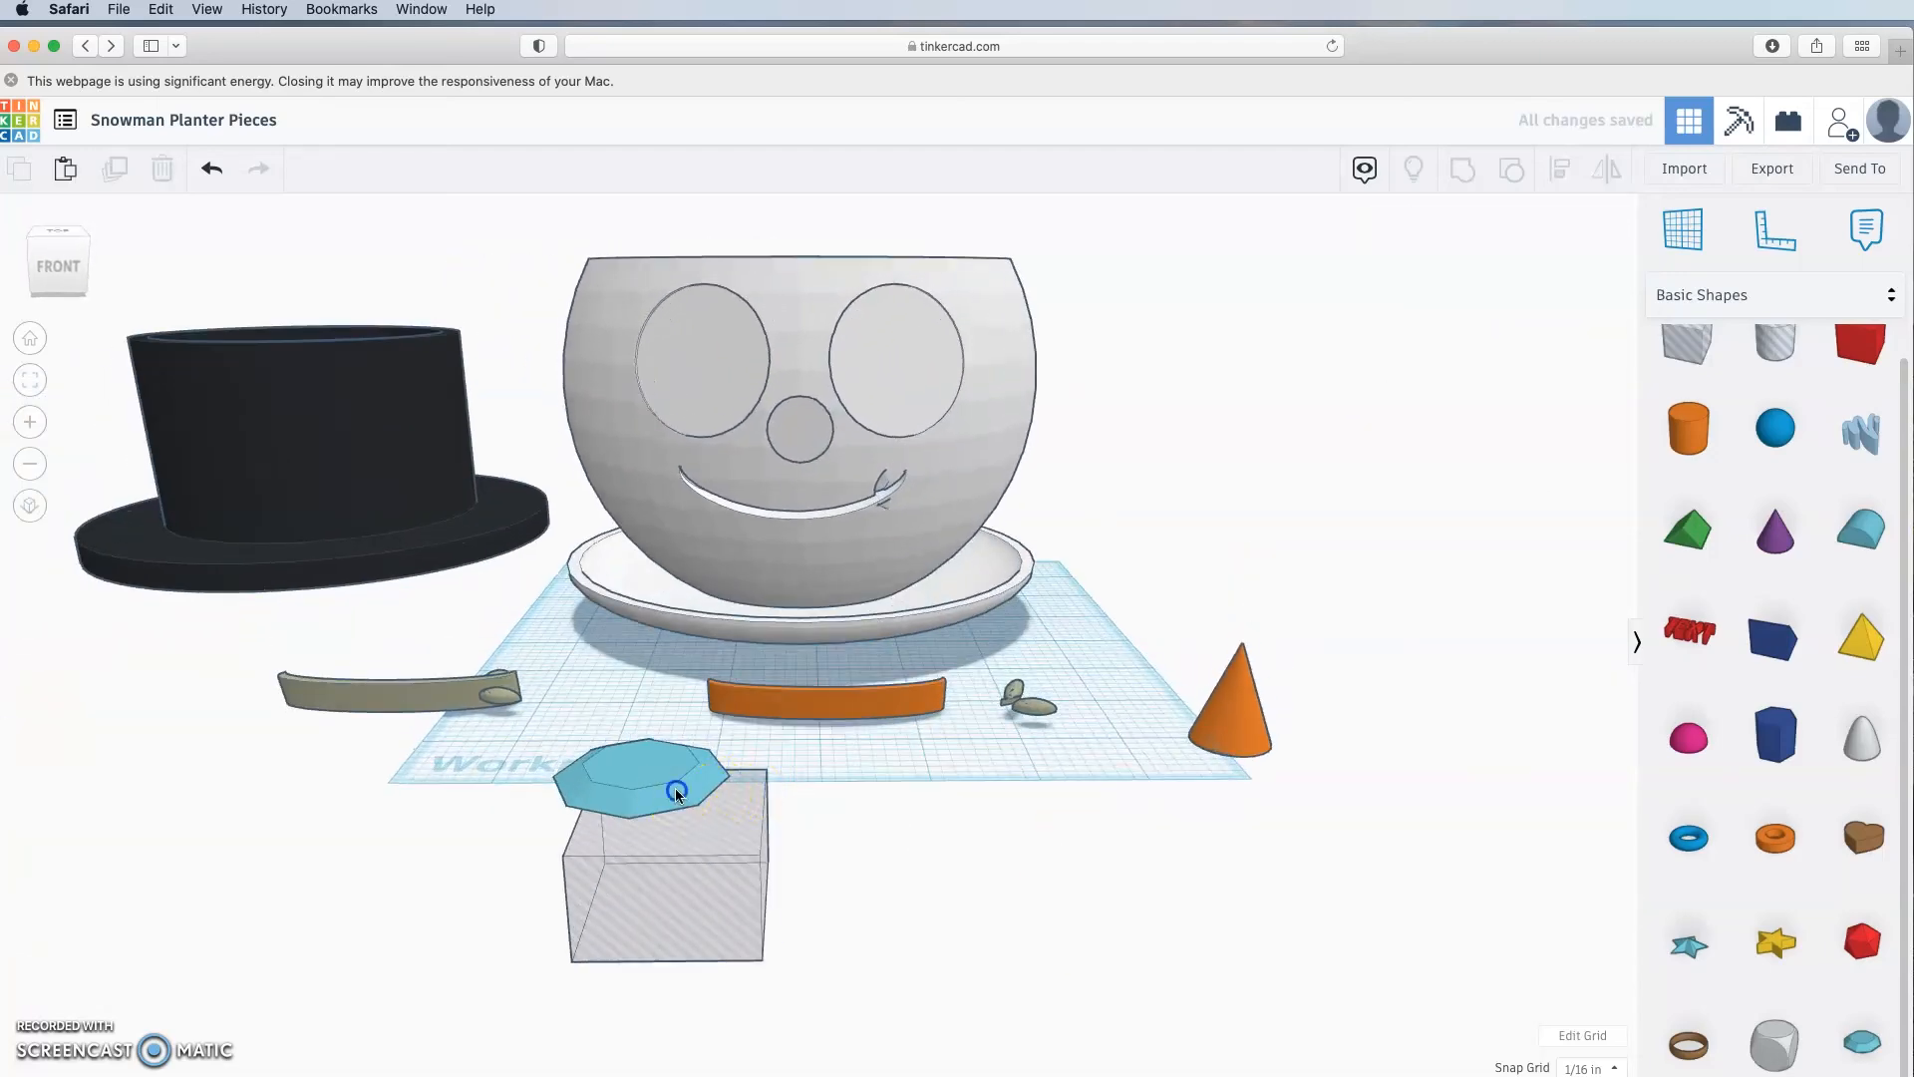
left_click(758, 957, "shift")
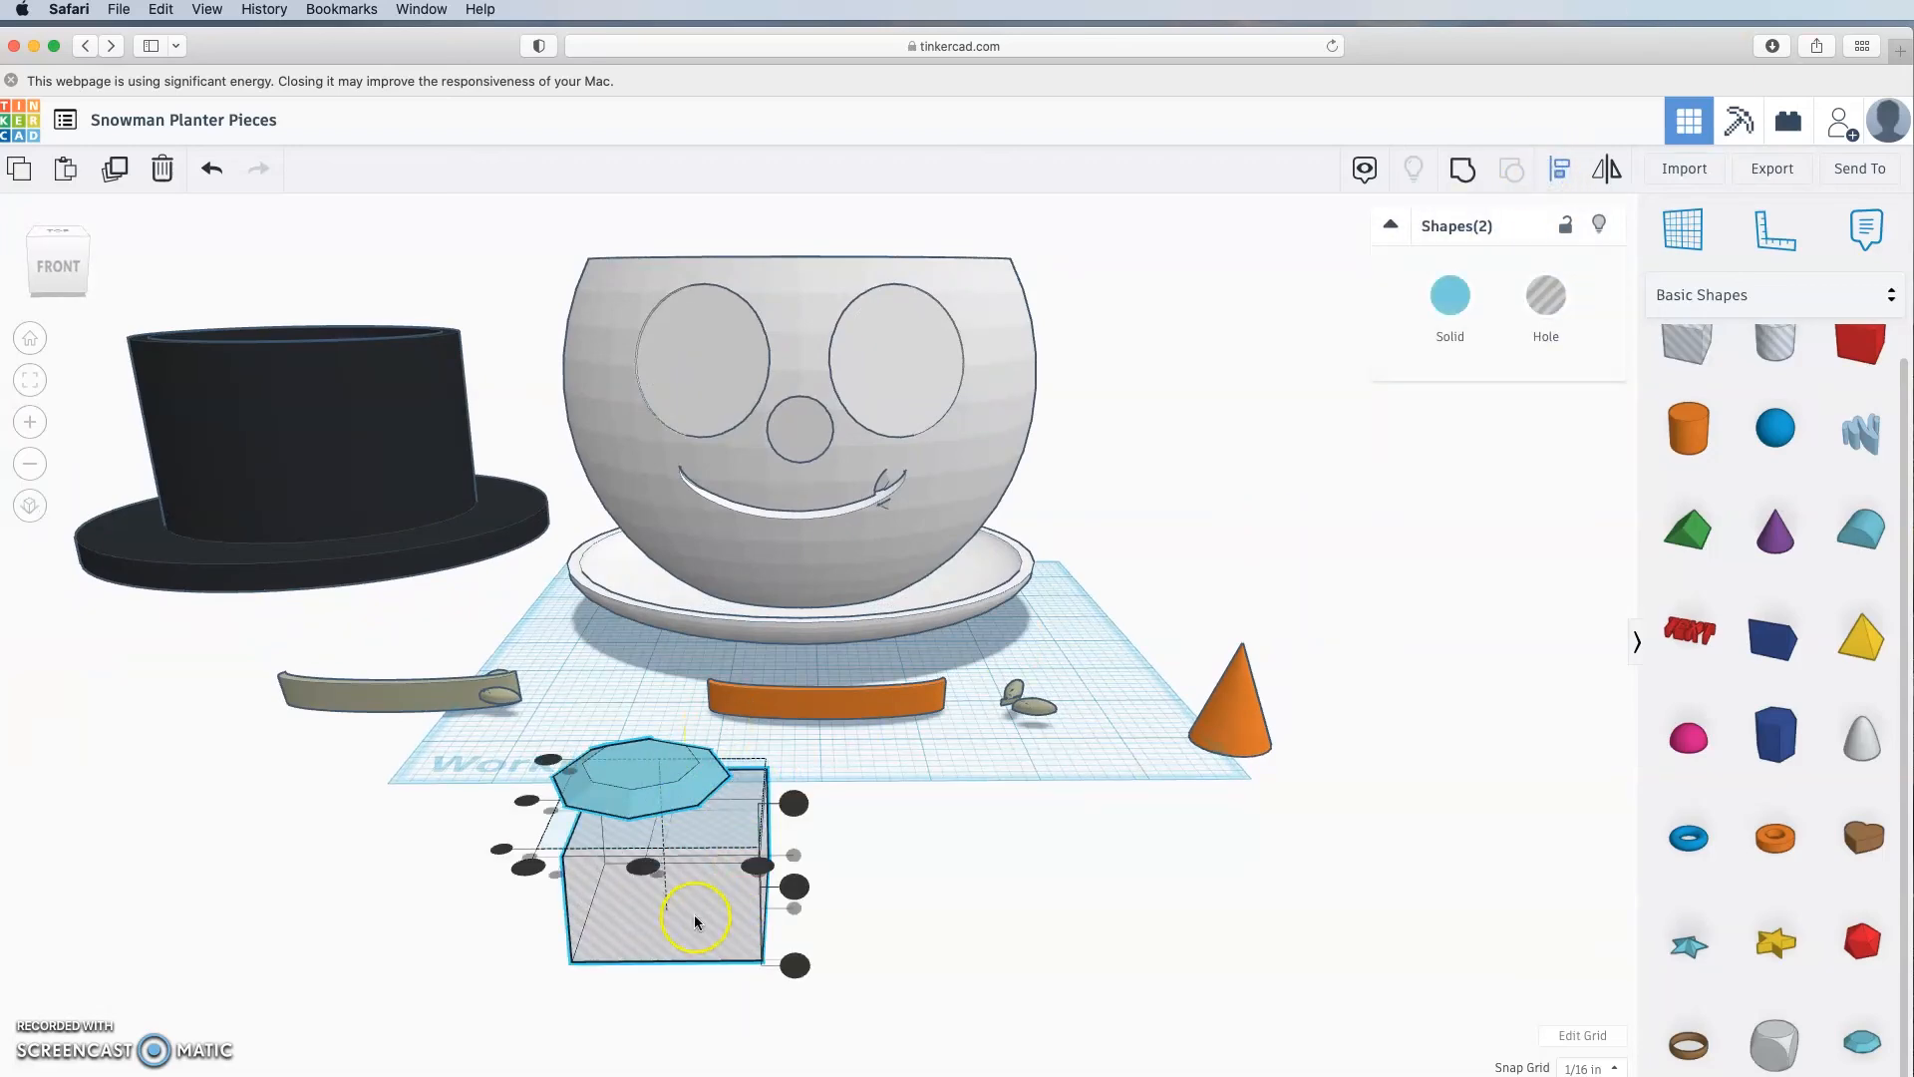
right_click_drag(662, 897, 1261, 829)
left_click(1103, 734)
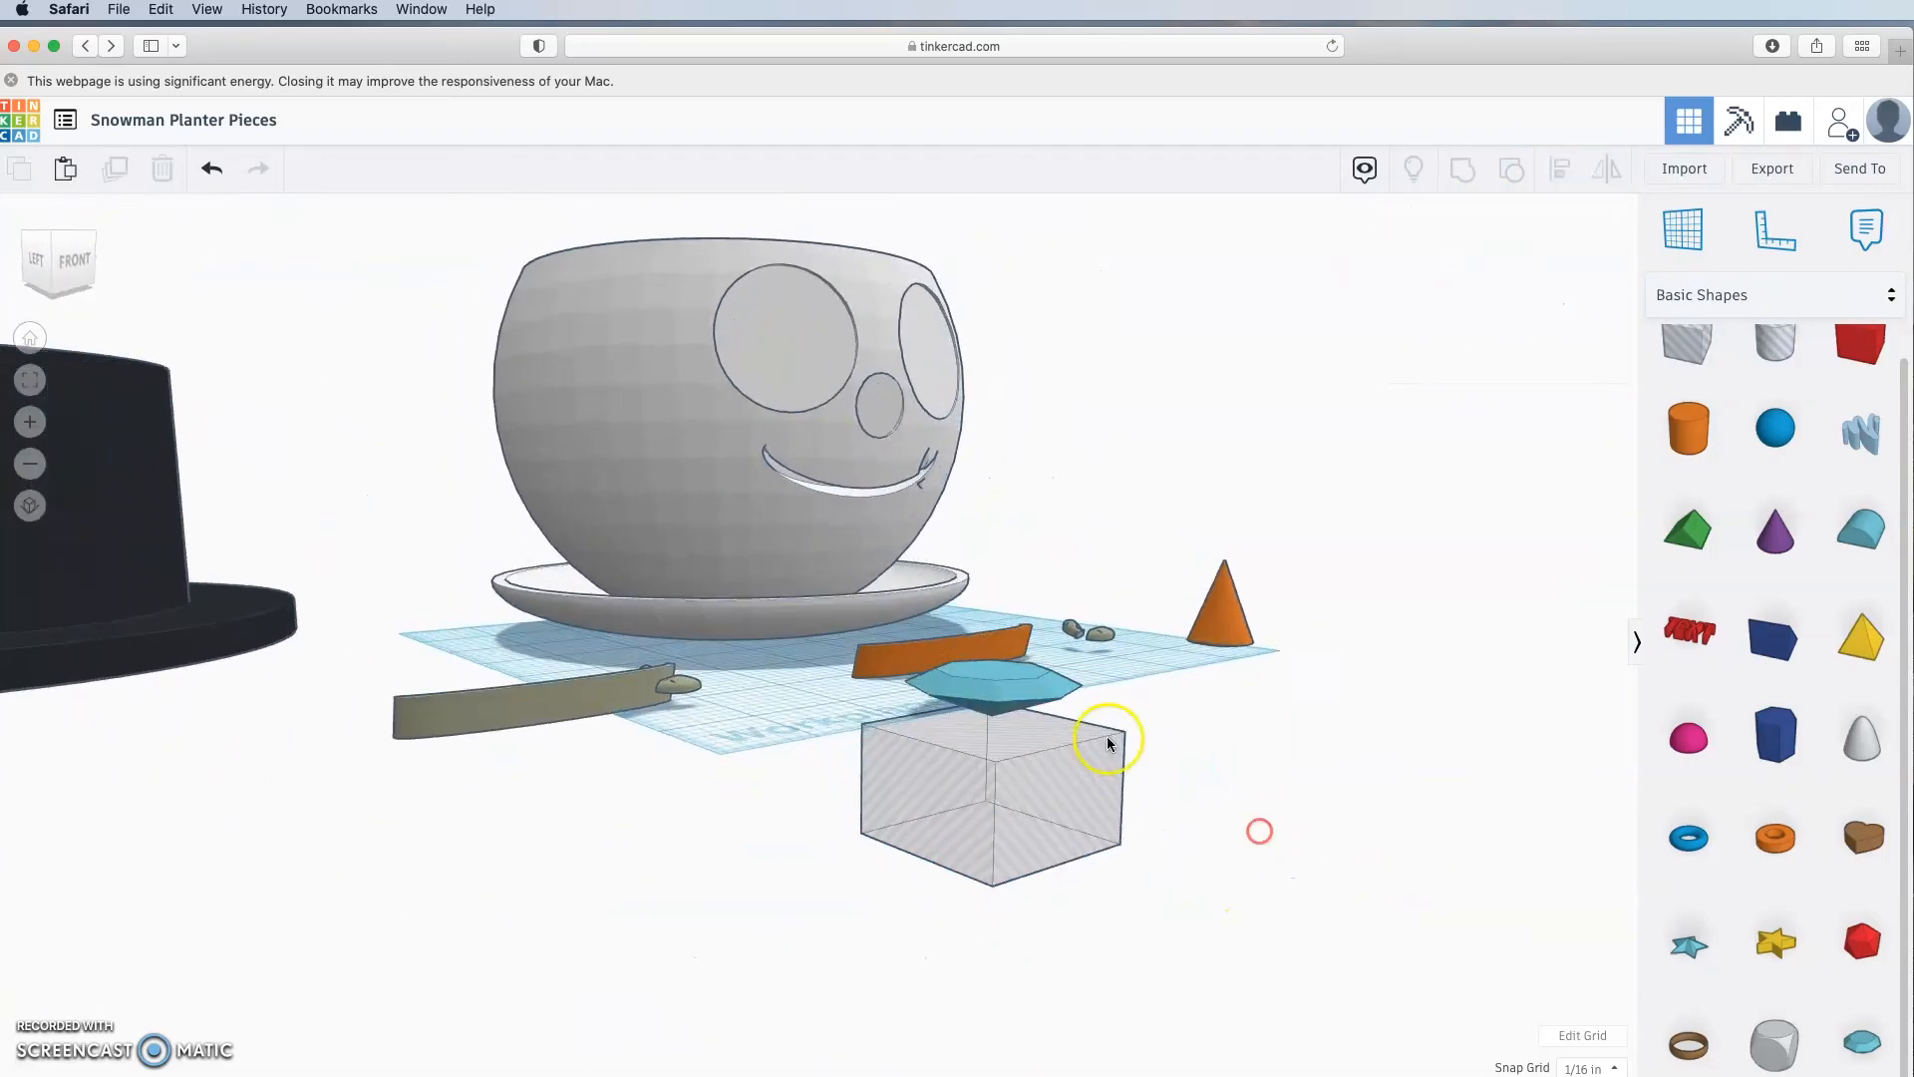
left_click_drag(996, 609, 992, 619)
left_click(1593, 1068)
left_click(1570, 893)
left_click(1131, 852)
right_click_drag(1203, 816, 1183, 879)
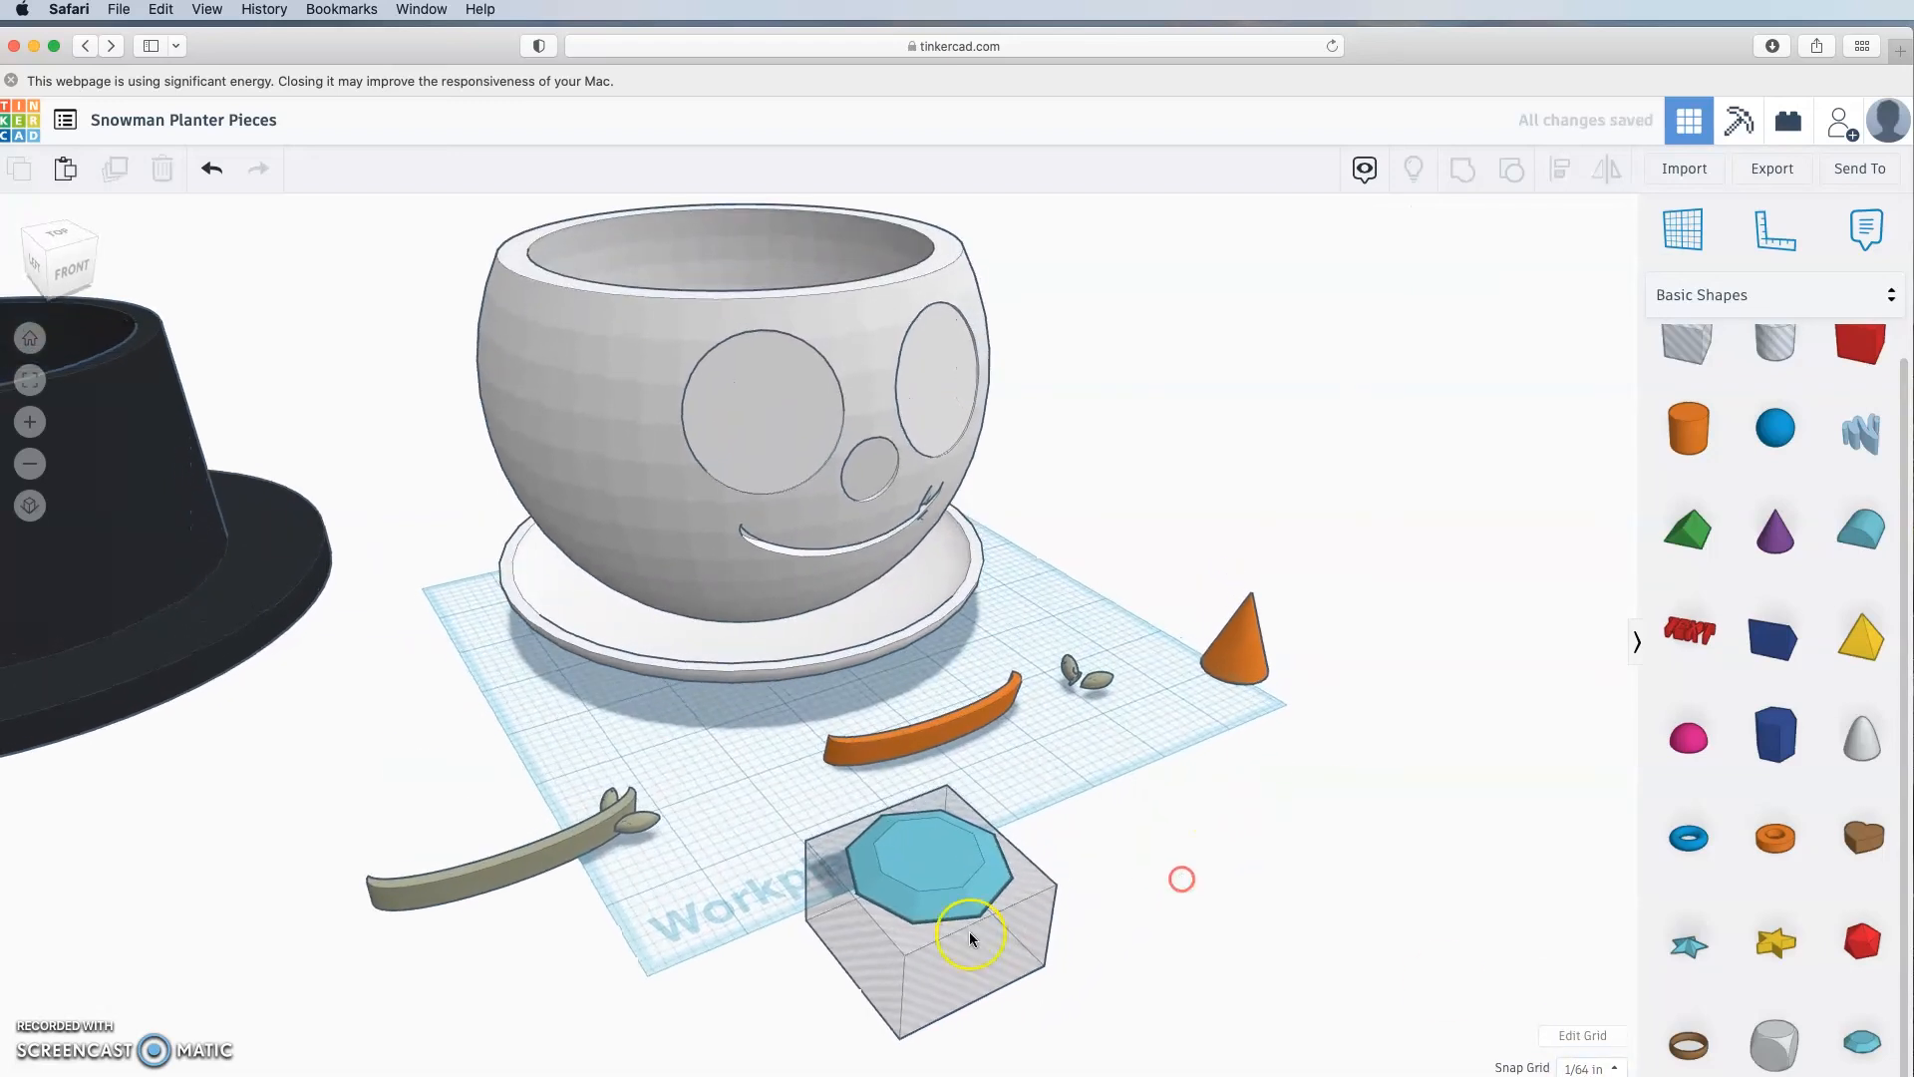
right_click_drag(1233, 940, 1217, 885)
Step: Group the Diamond and the box hole into one flat-bottomed gem
left_click(924, 701)
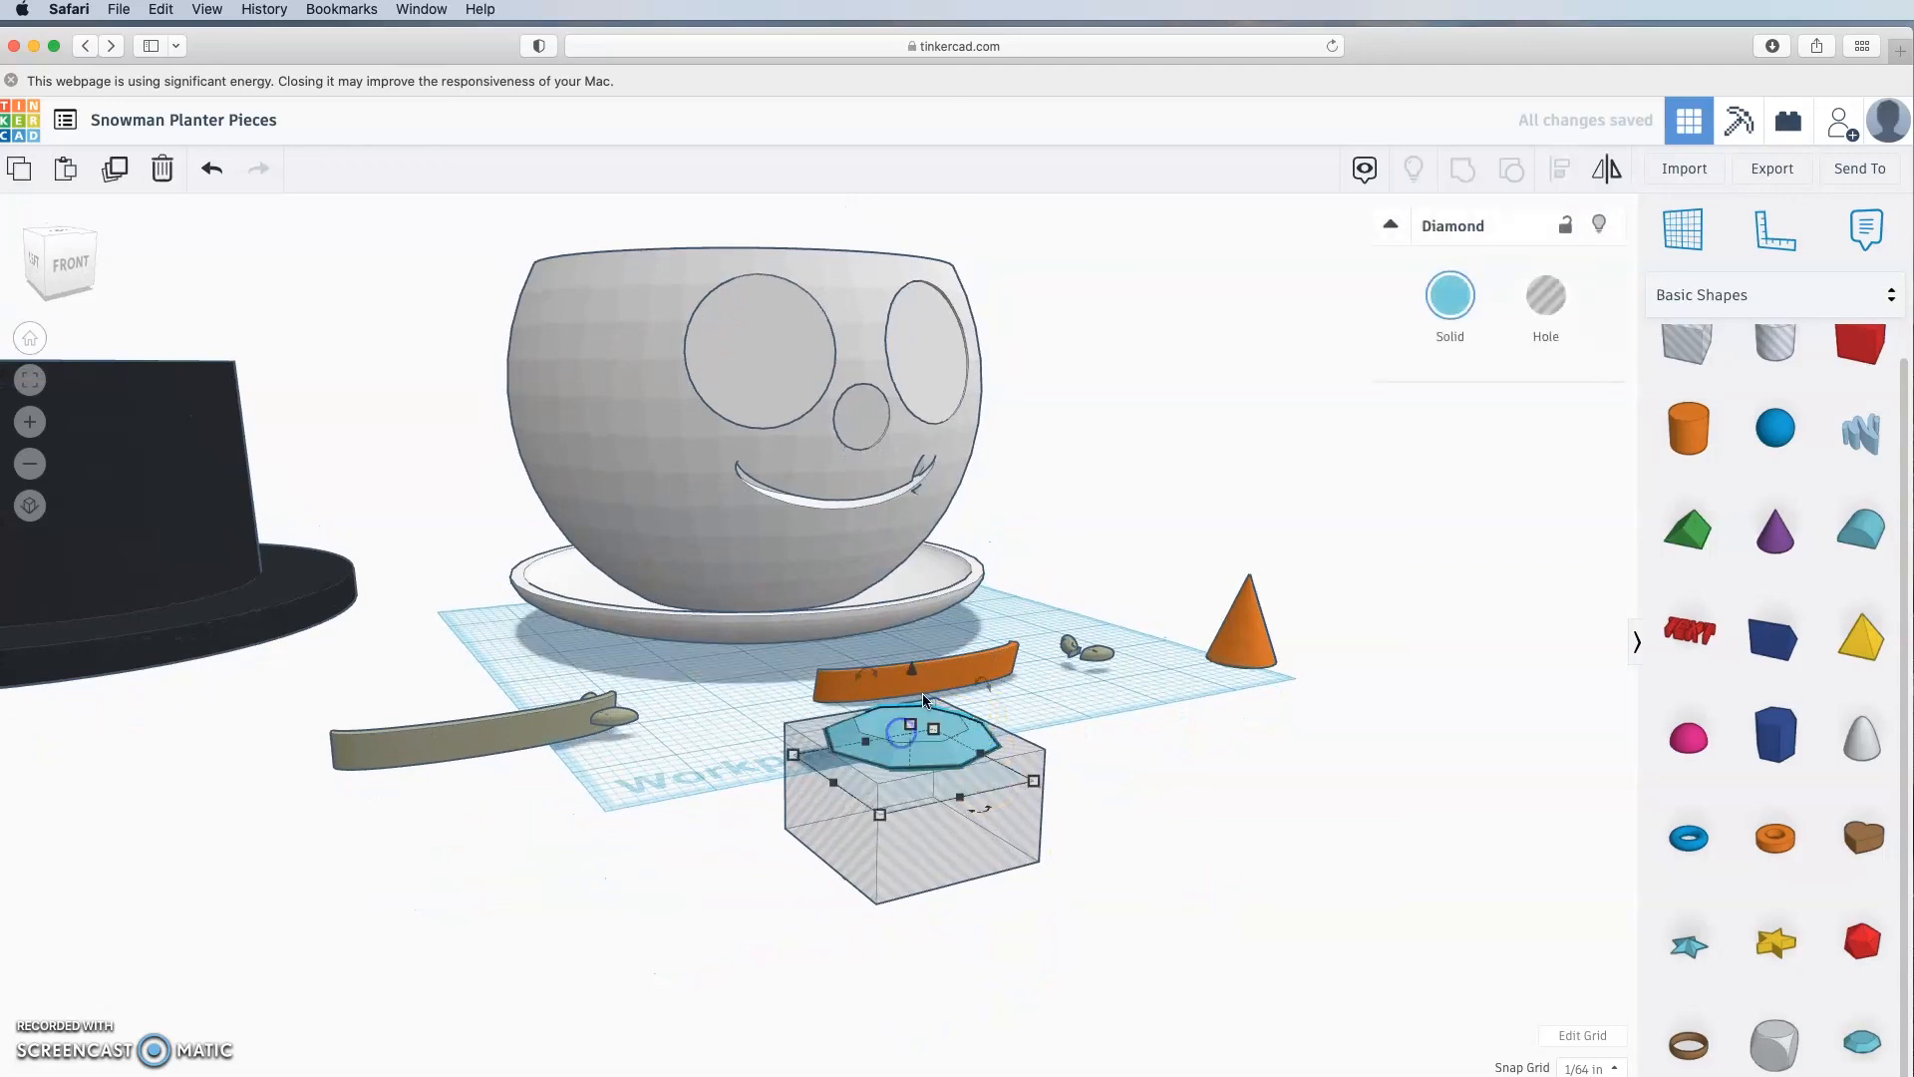
left_click_drag(915, 725, 914, 719)
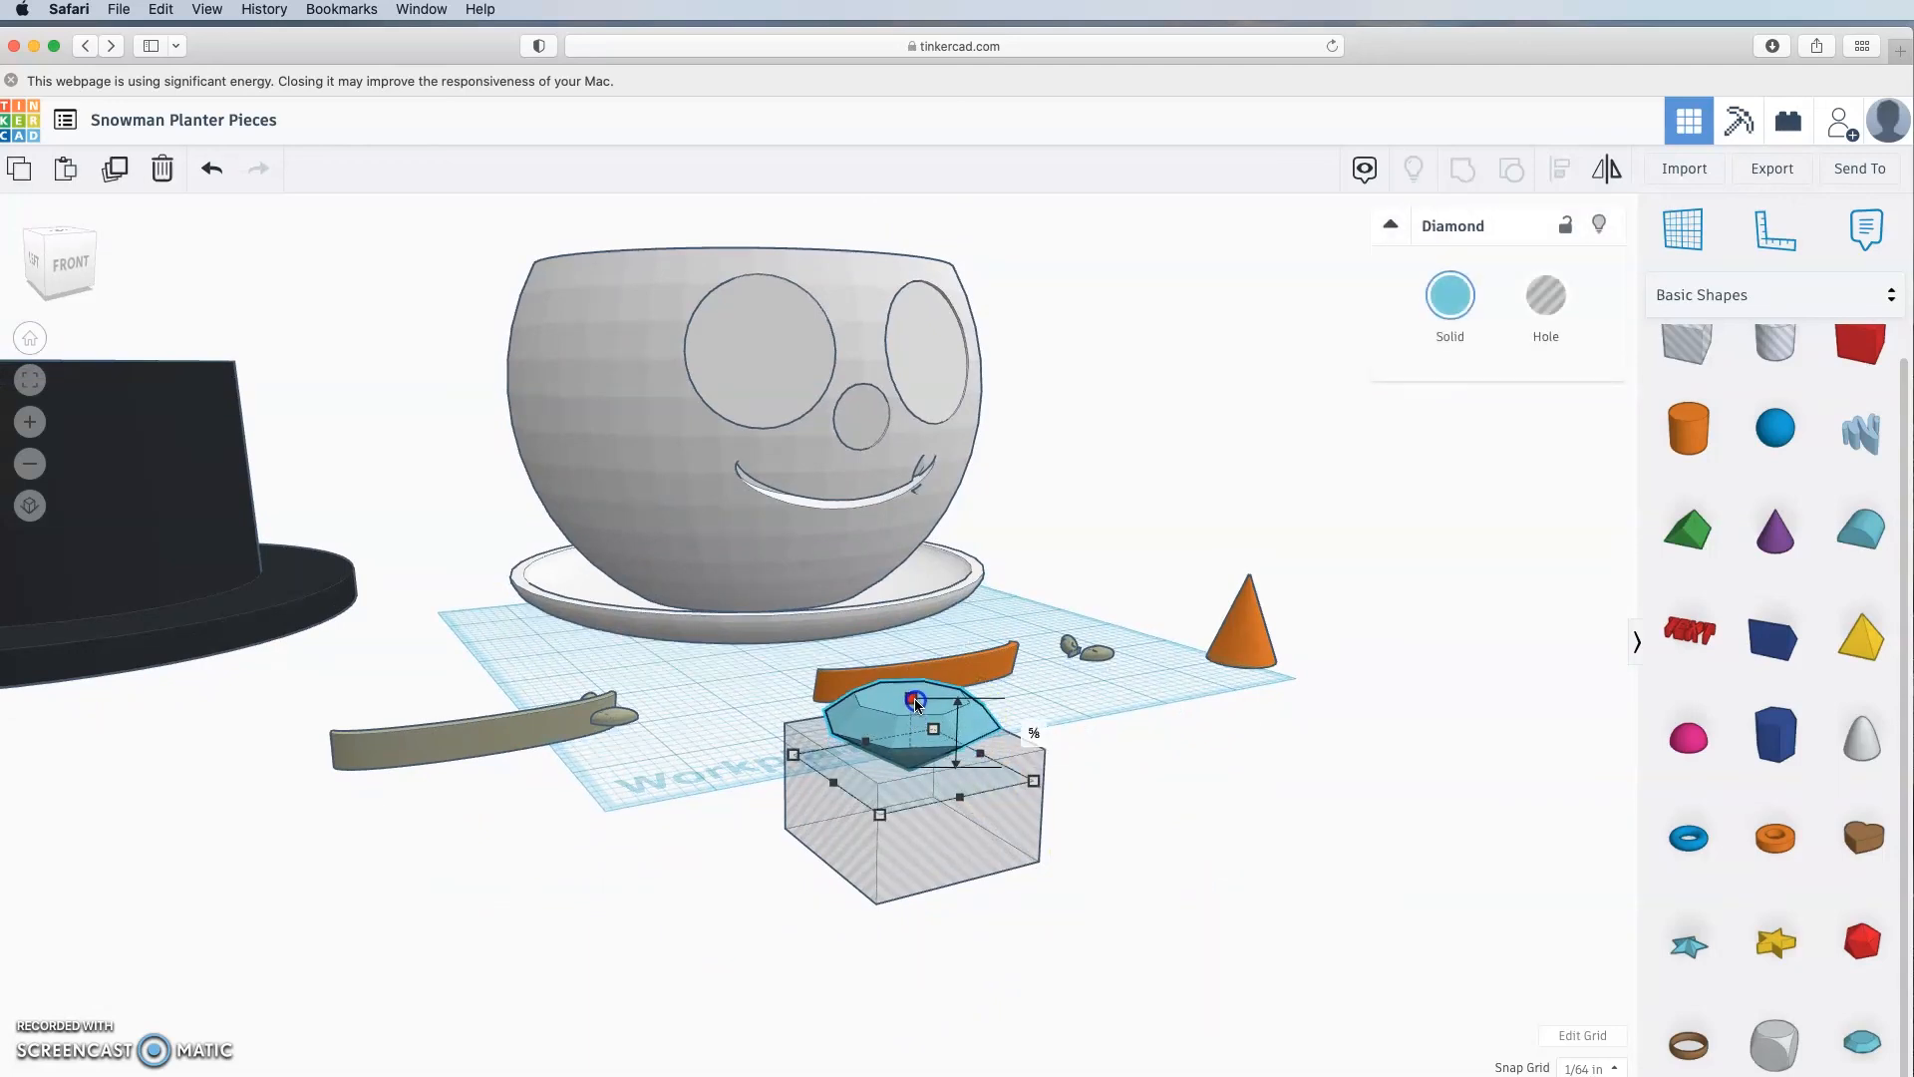
left_click(887, 815, "shift")
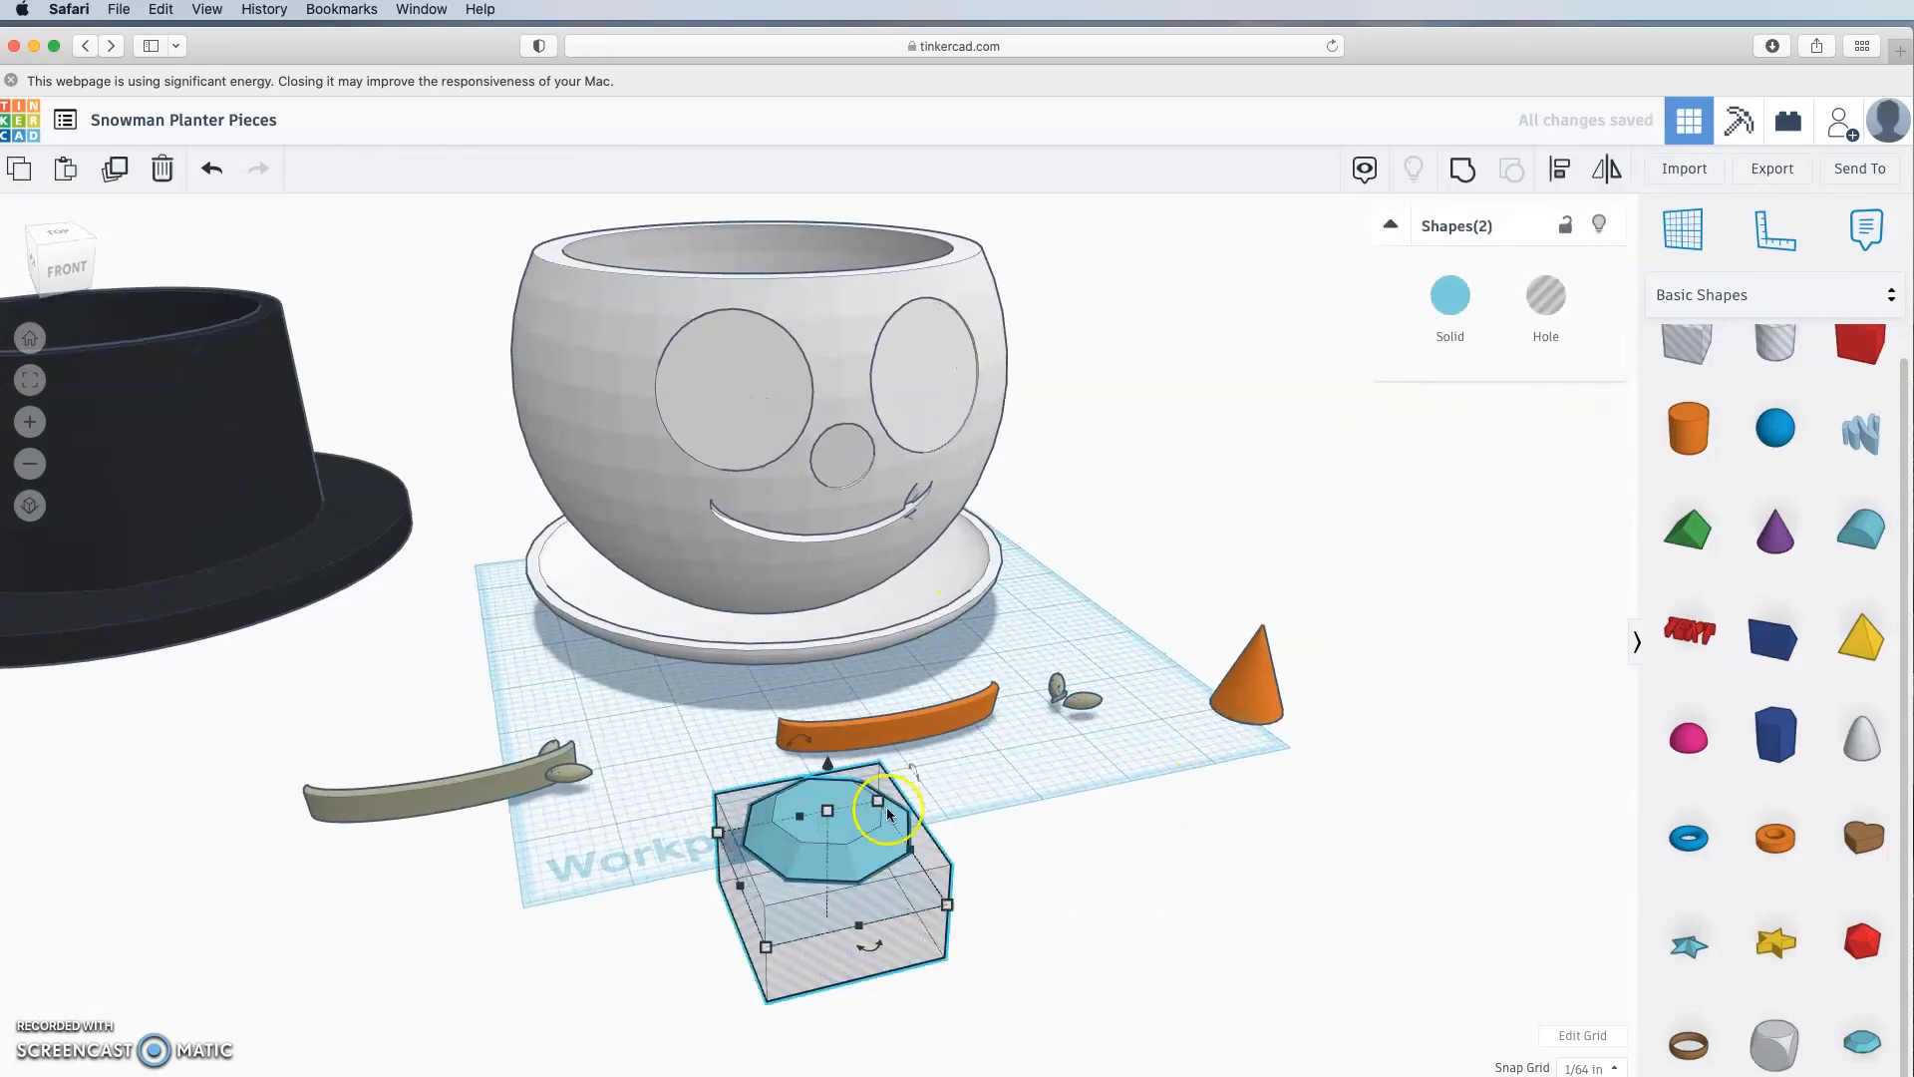
left_click(1463, 168)
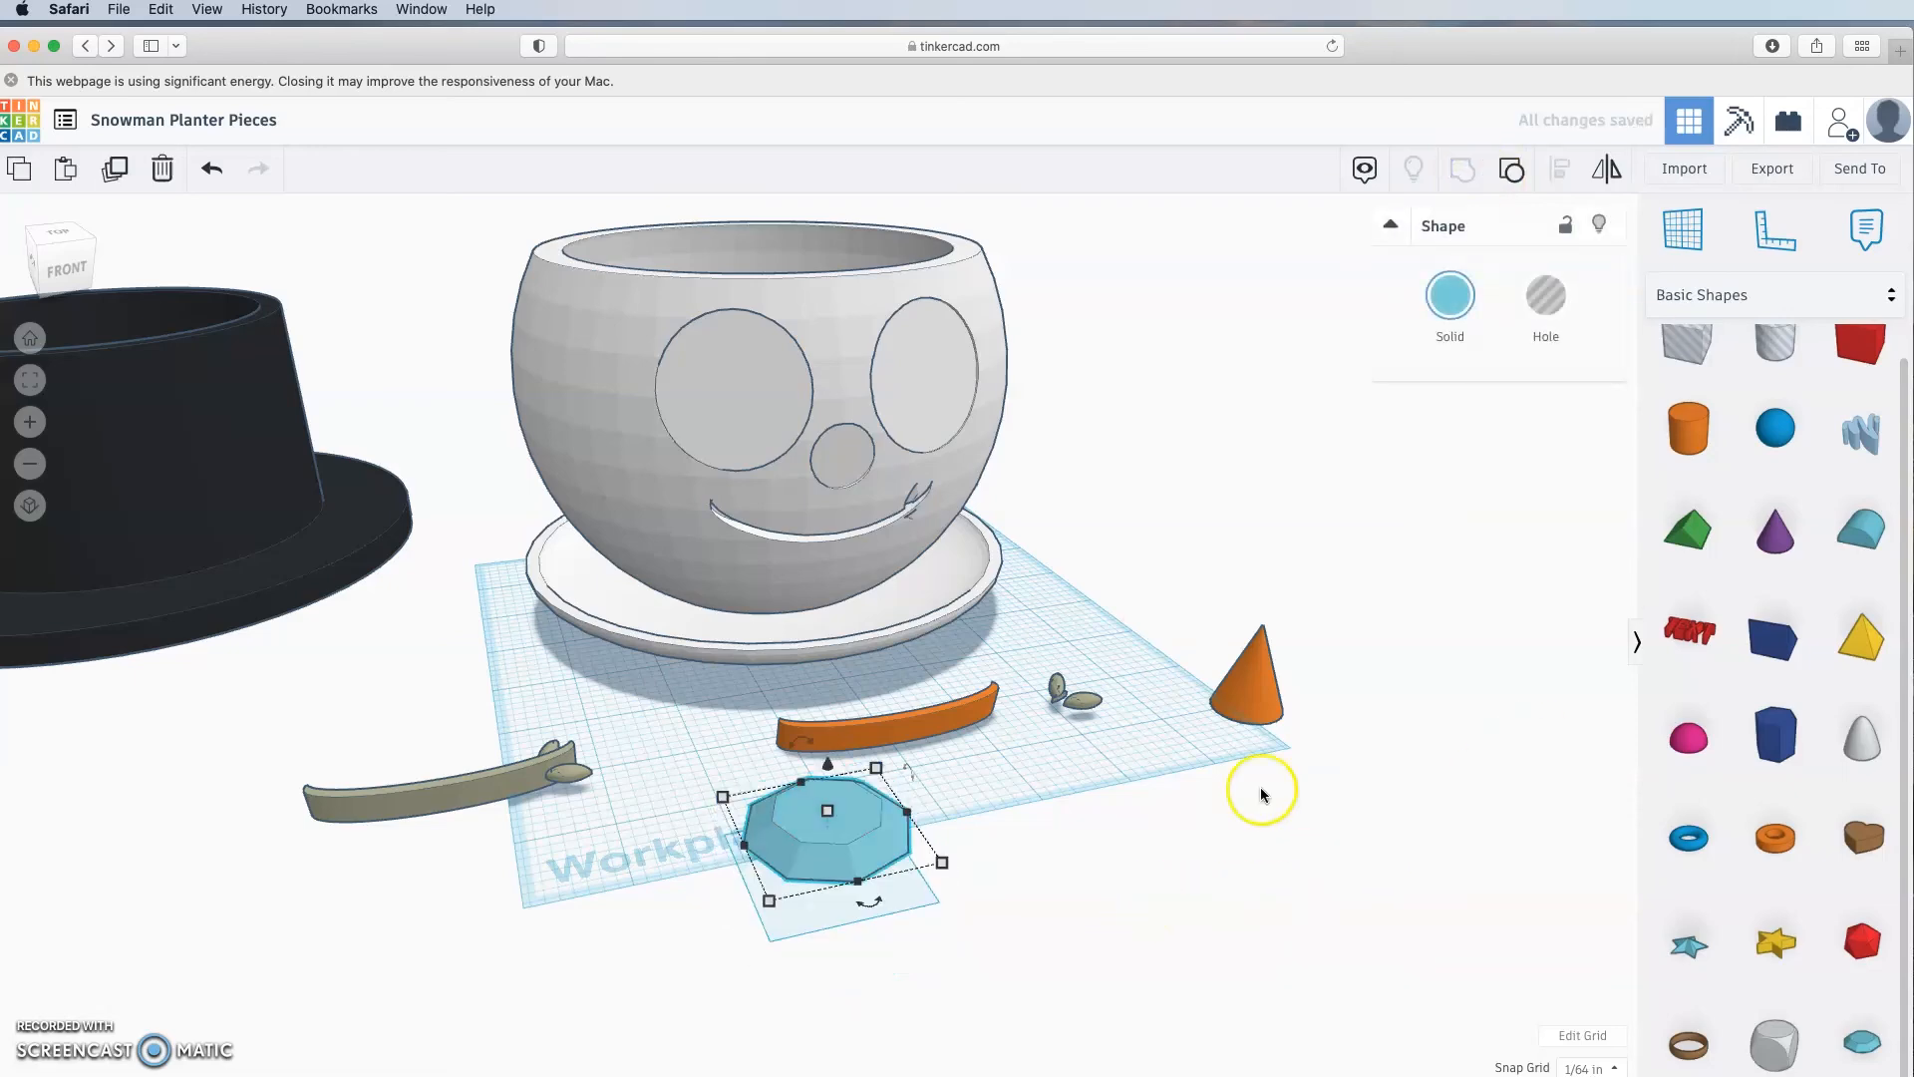
Step: Colour the grouped gem solid black
left_click(1450, 295)
left_click(1644, 515)
right_click_drag(1260, 904, 977, 551)
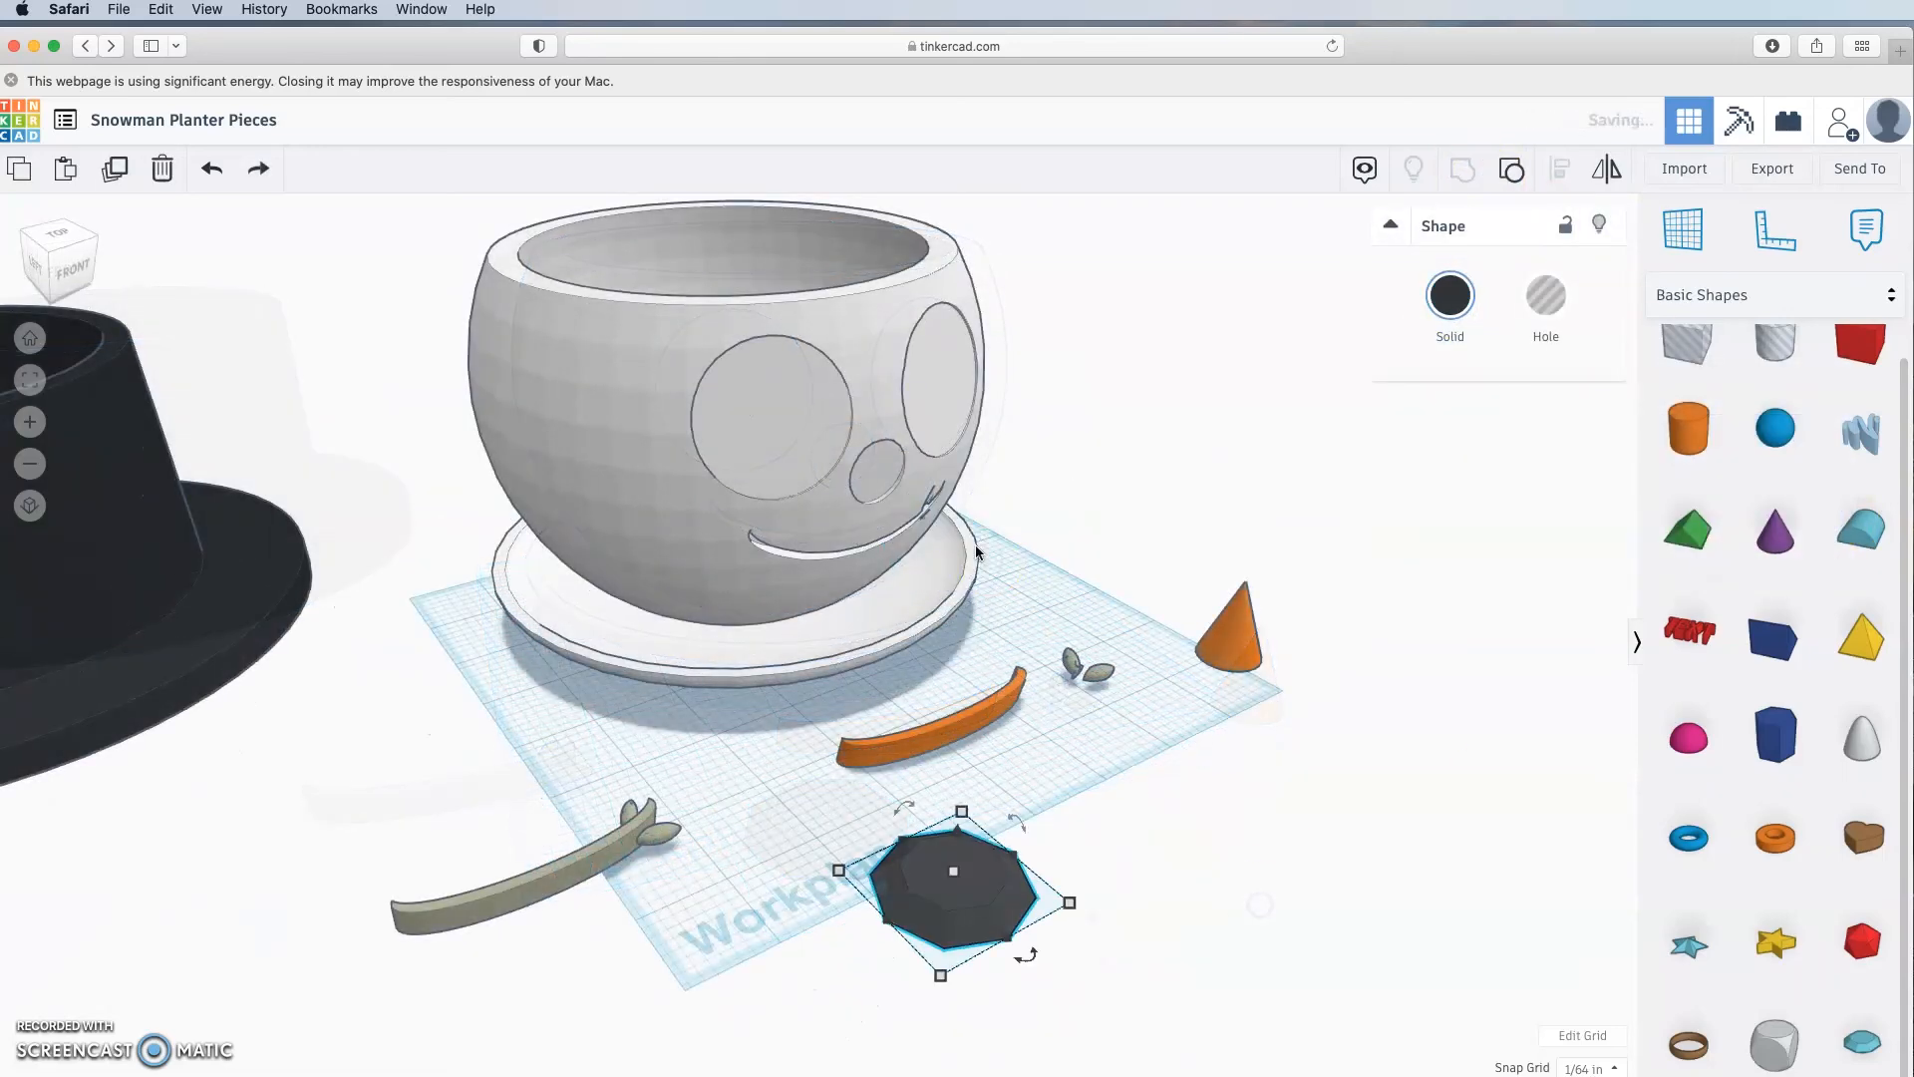
left_click(1100, 855)
right_click_drag(1123, 812, 911, 765)
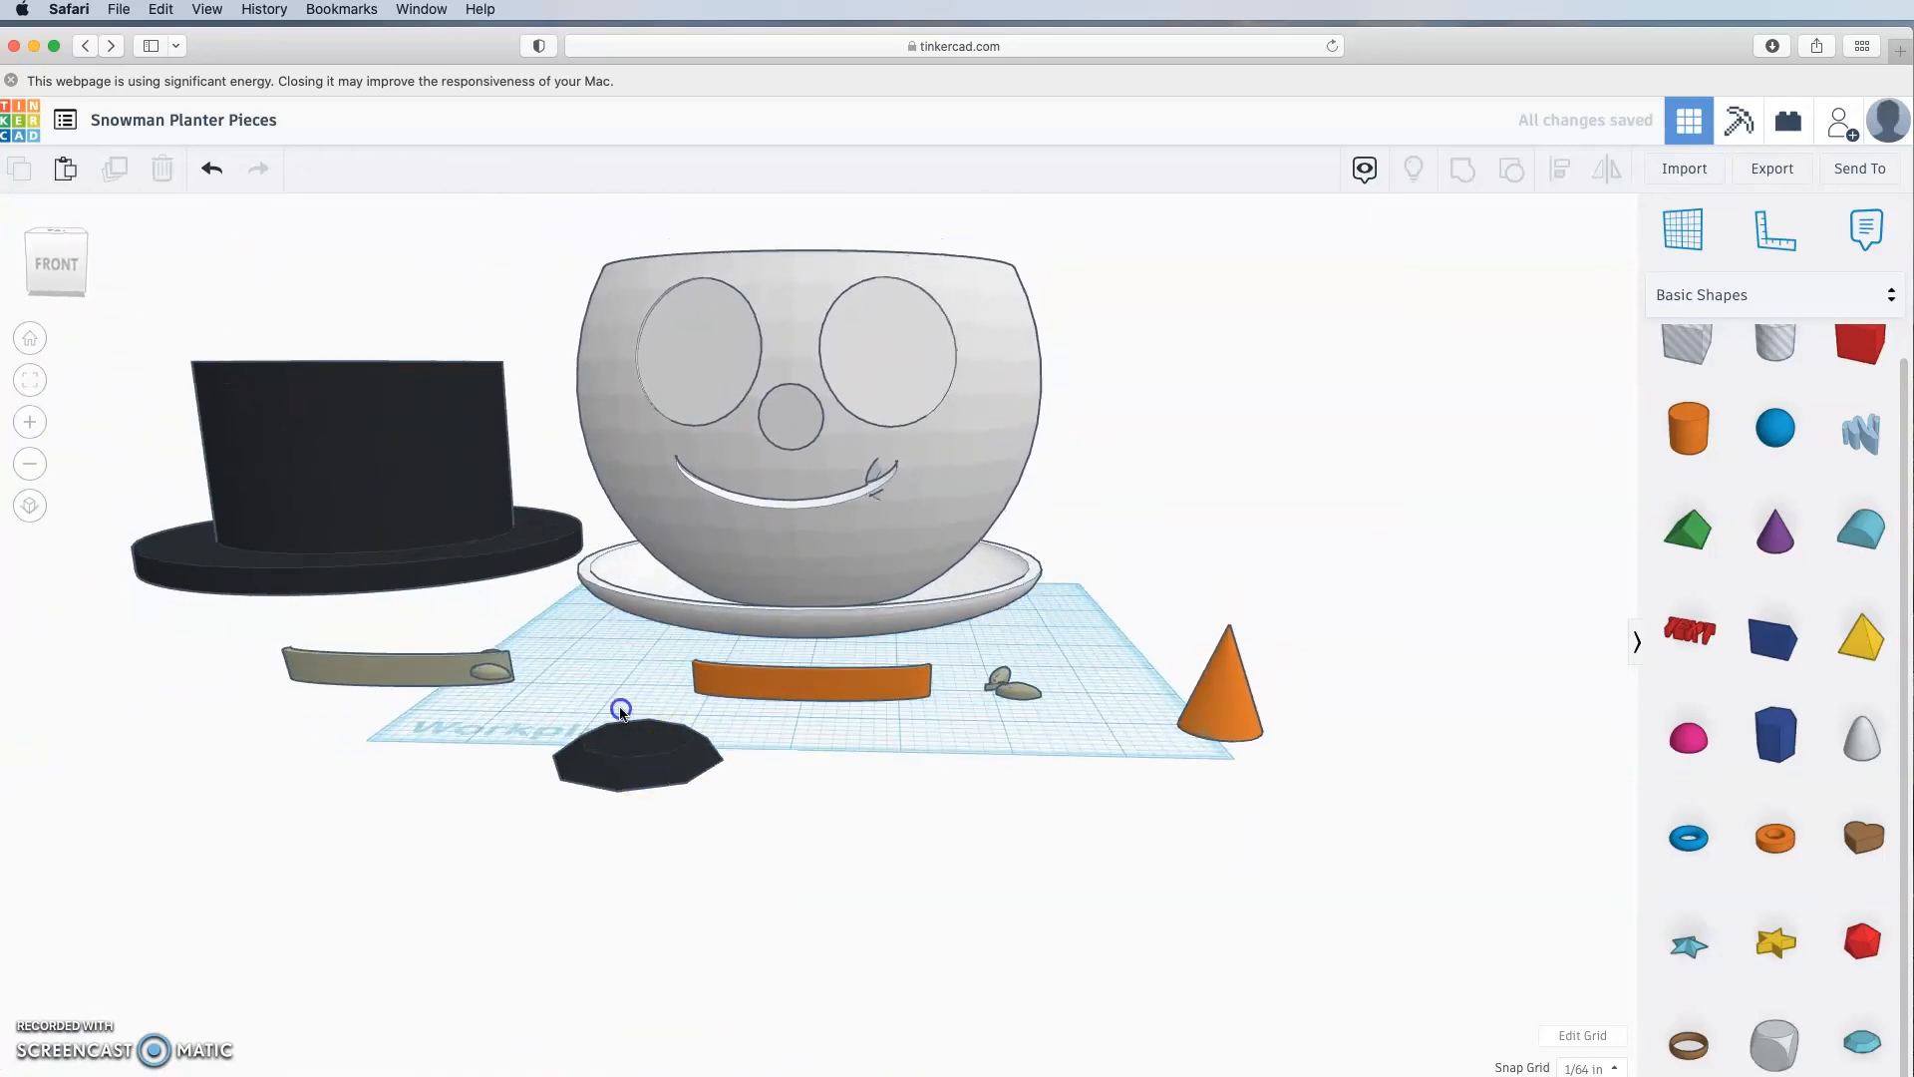
Step: Duplicate the black gem and arrange both copies side by side up-left as eyes
left_click(608, 695)
left_click(118, 182)
right_click_drag(923, 886, 914, 961)
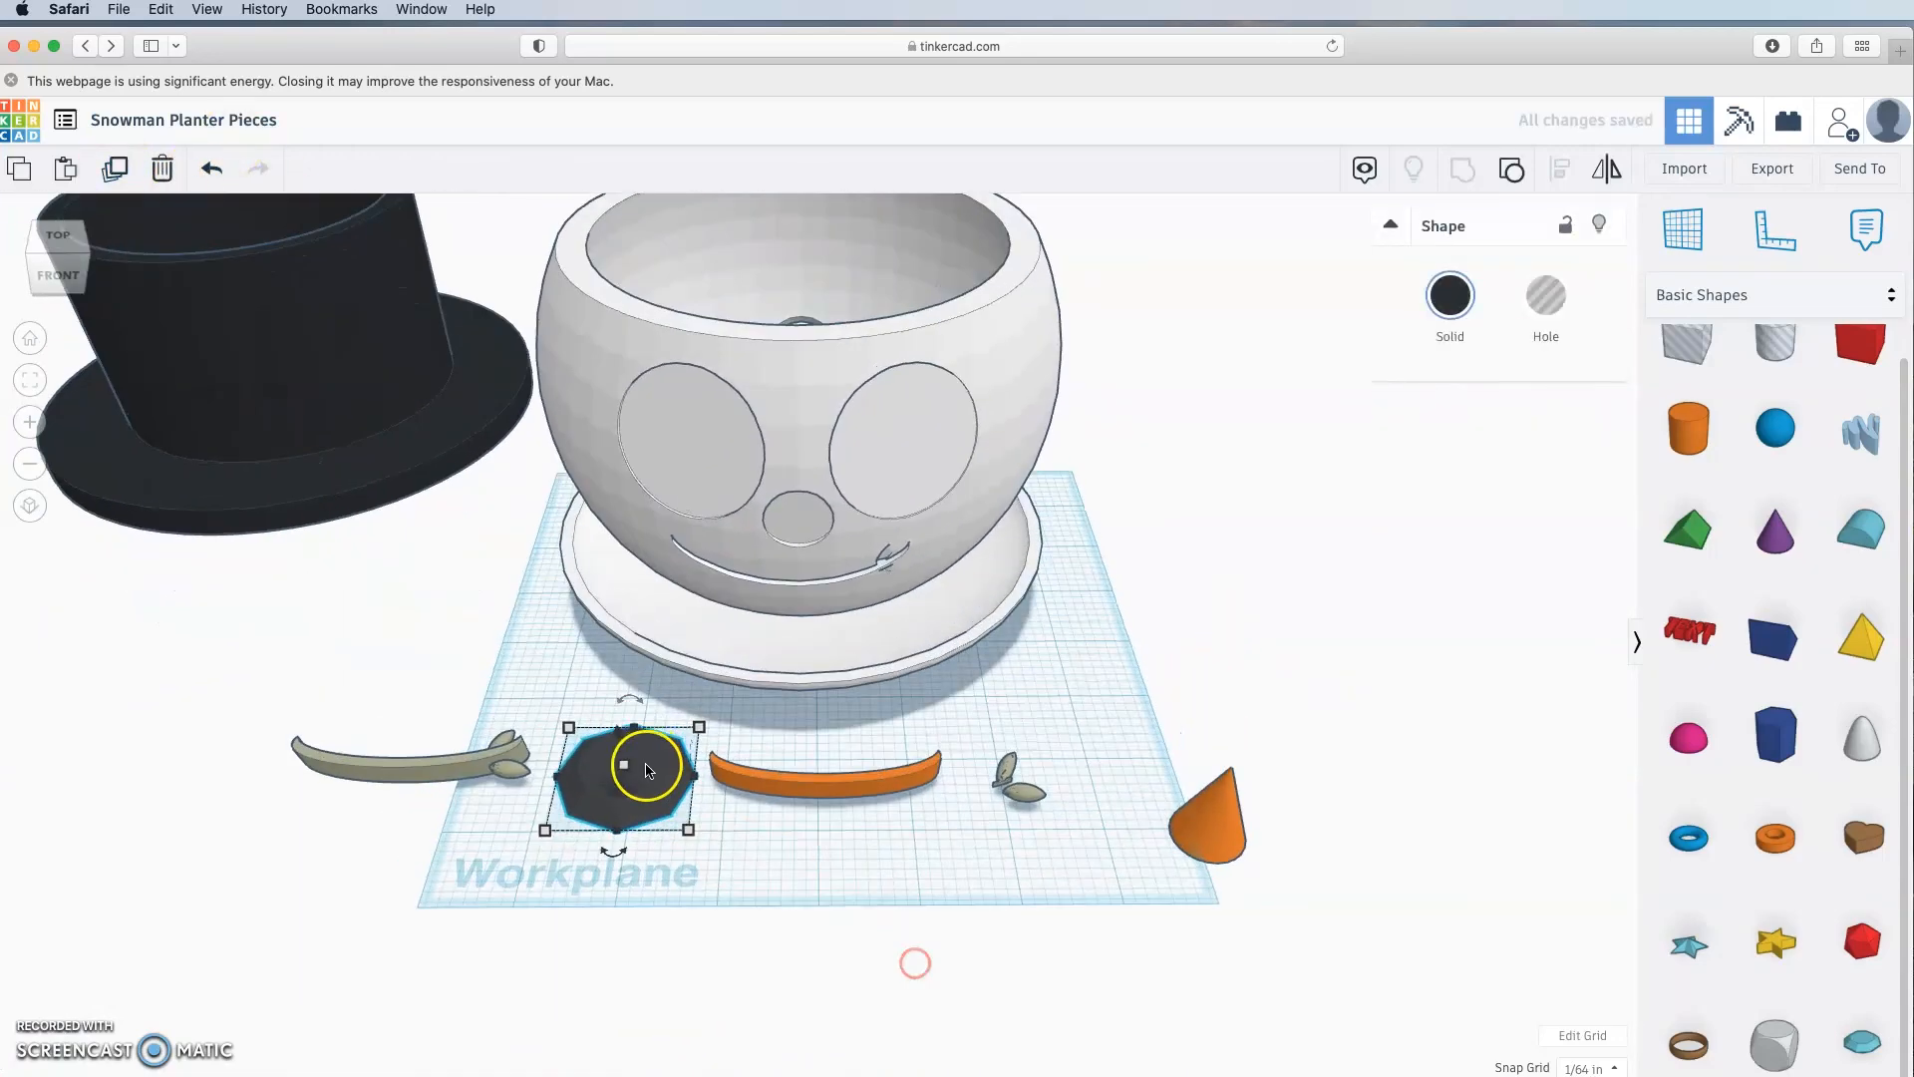
left_click_drag(645, 769, 491, 671)
left_click(613, 775)
left_click_drag(613, 778, 600, 742)
left_click(678, 972)
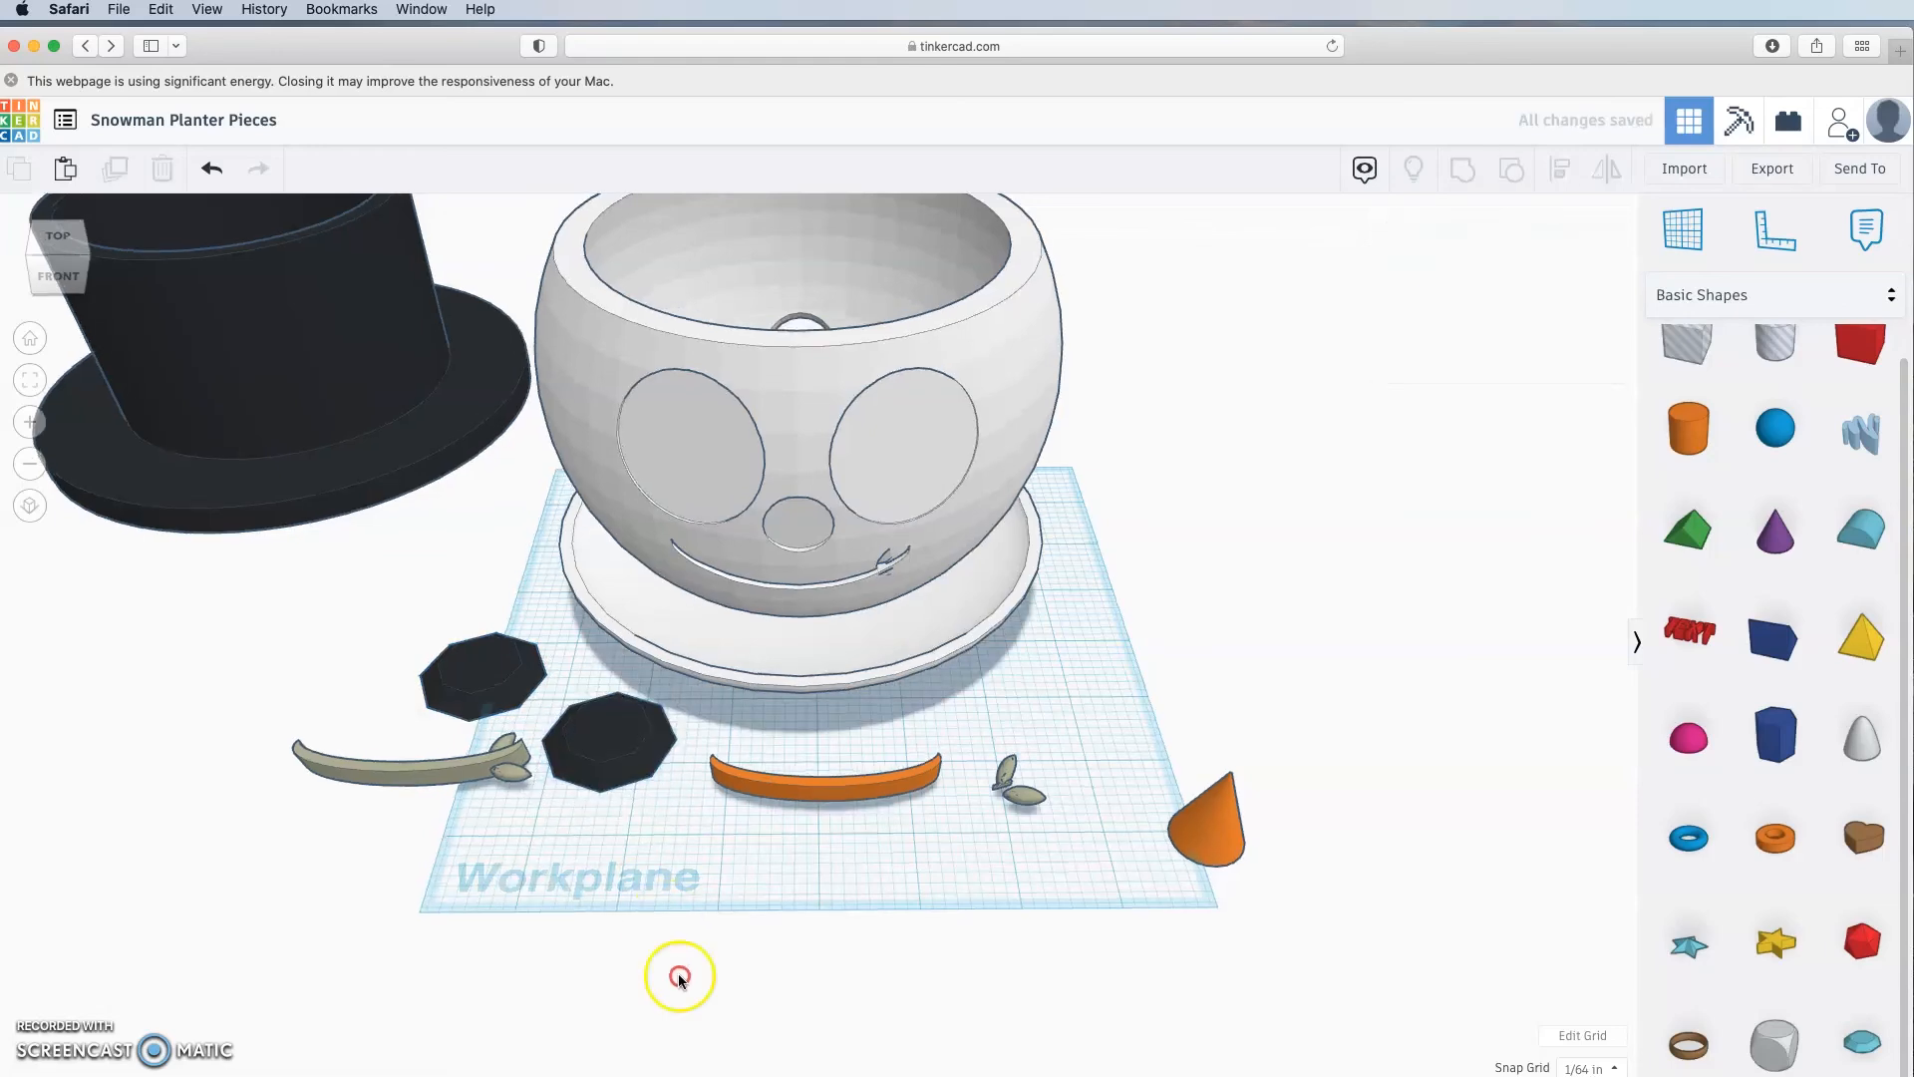
right_click_drag(679, 974, 774, 978)
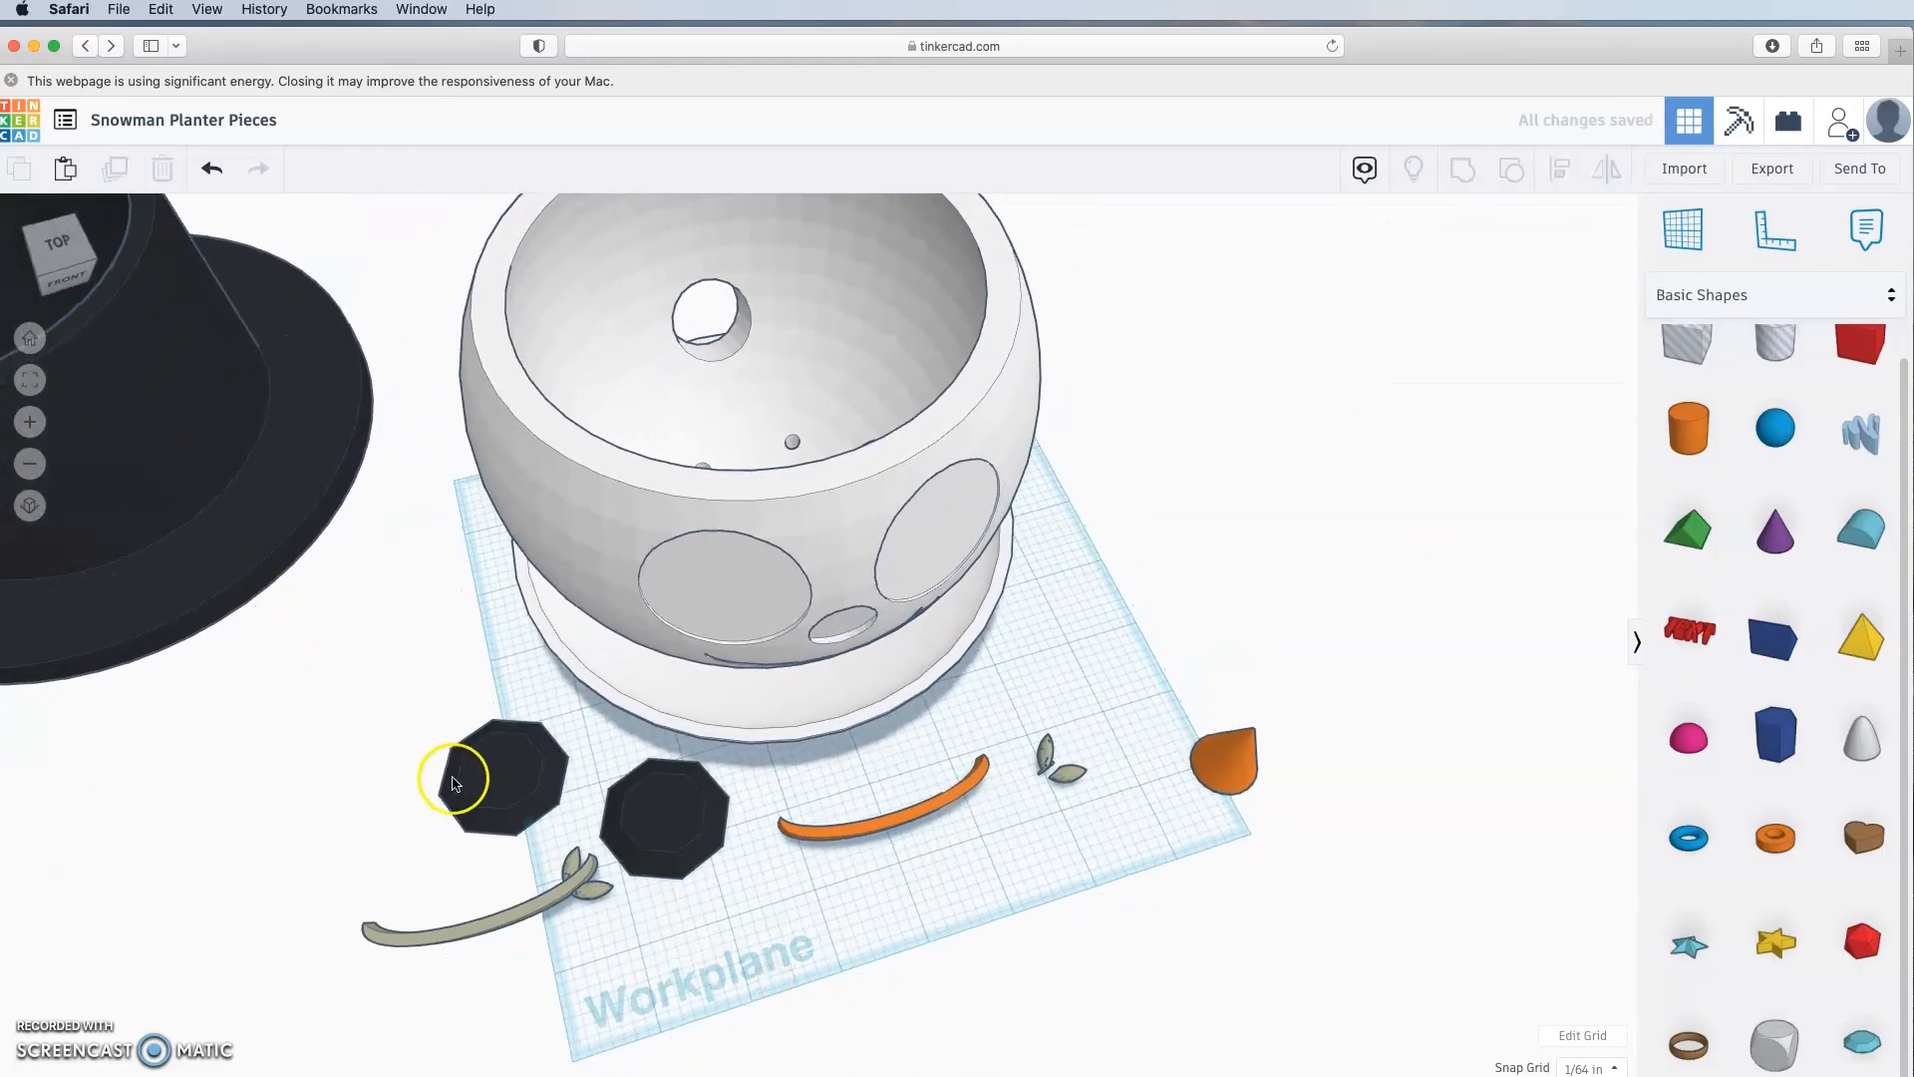
left_click_drag(512, 777, 276, 698)
left_click_drag(653, 853, 393, 706)
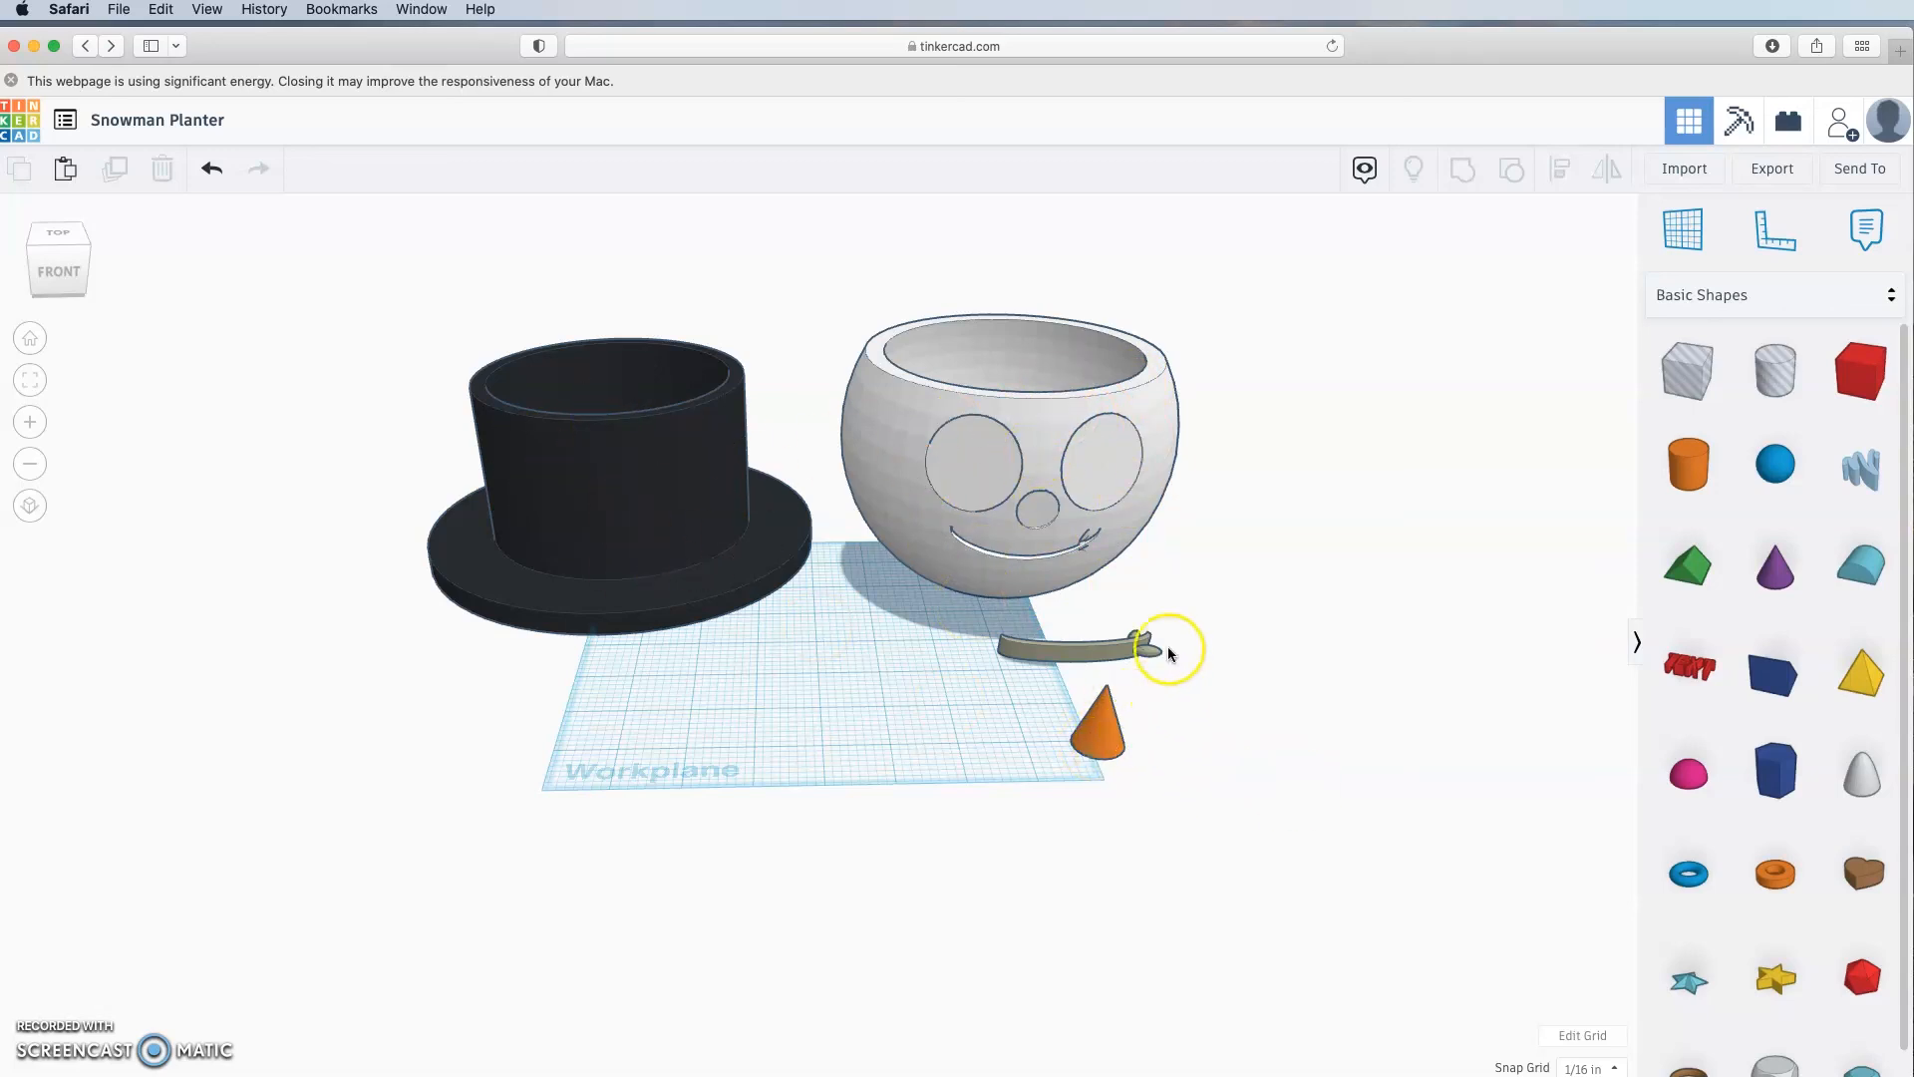
Step: Export everything in the design as .STL, then start entering the tech center recipient in a new email
left_click(1143, 643)
mouse_move(1237, 688)
right_mouse_down()
mouse_move(1226, 808)
mouse_move(1243, 709)
right_mouse_up()
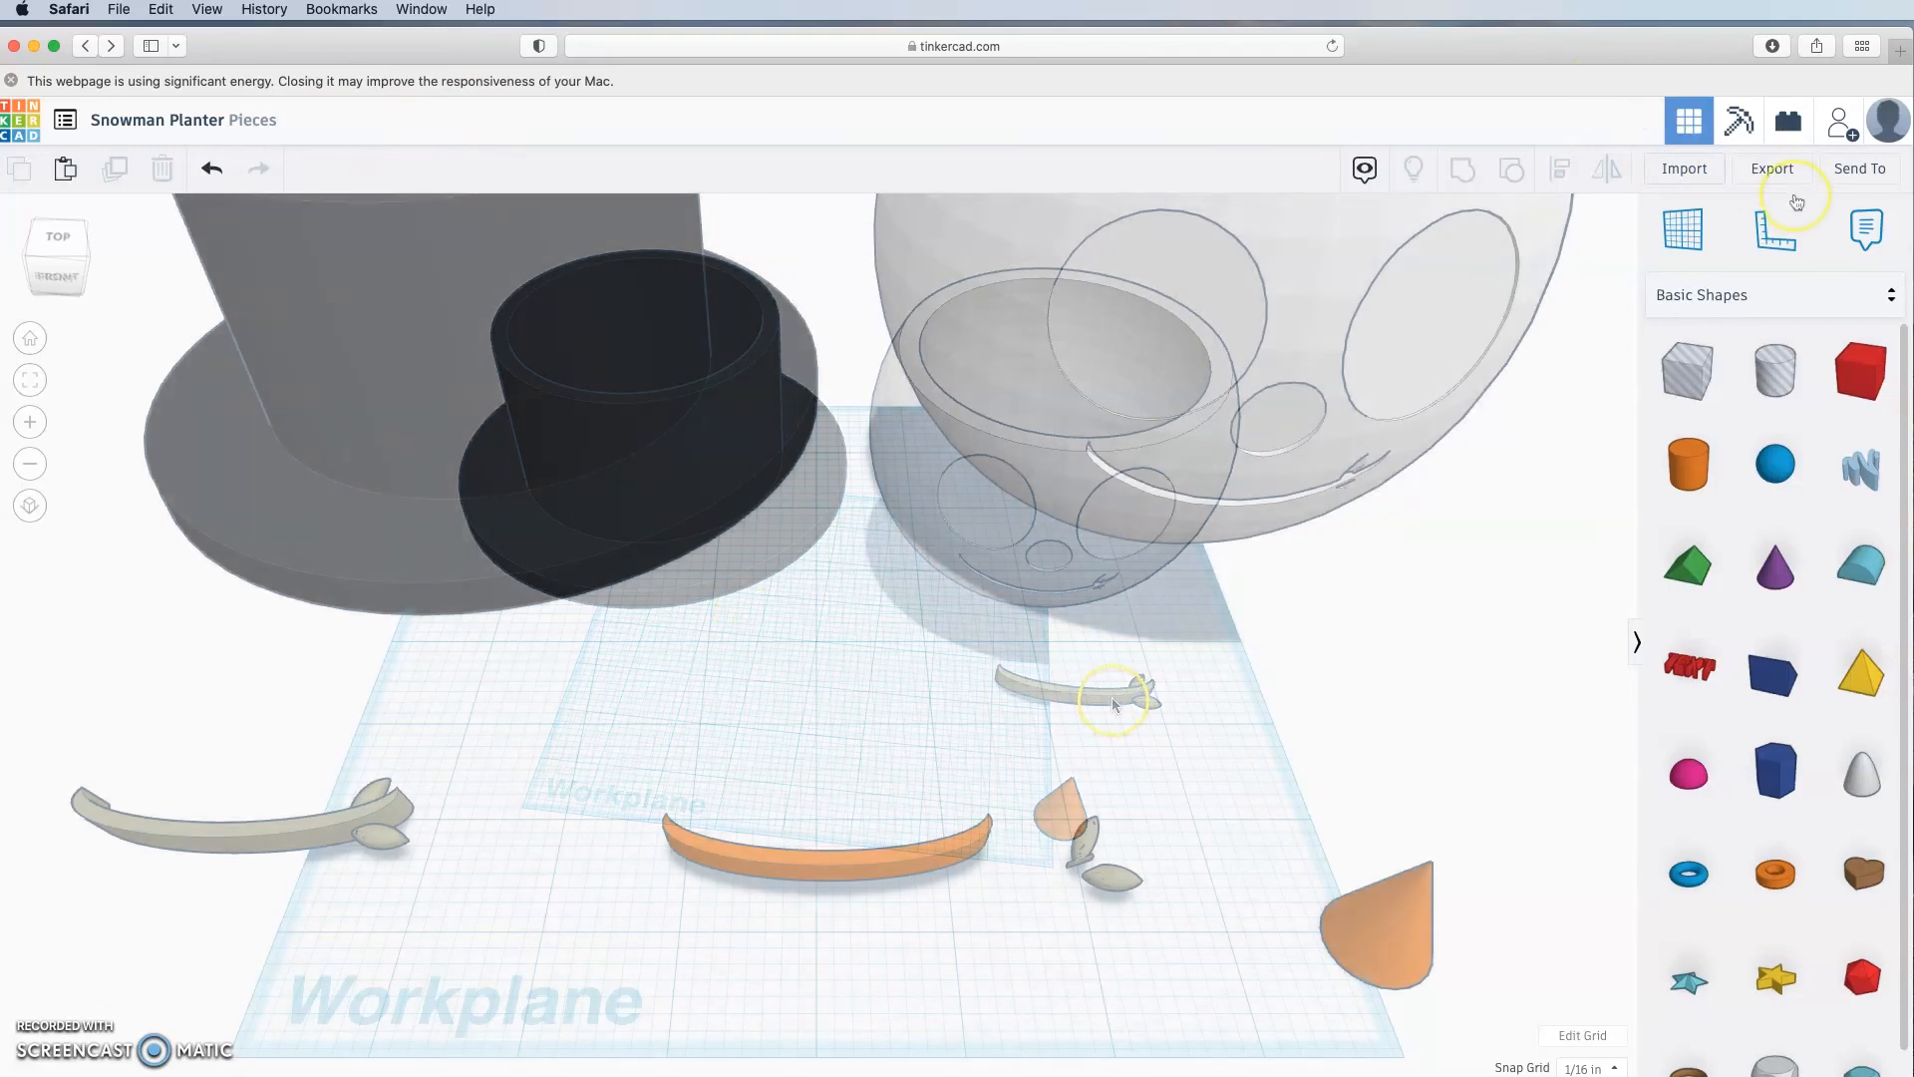
left_click(1775, 169)
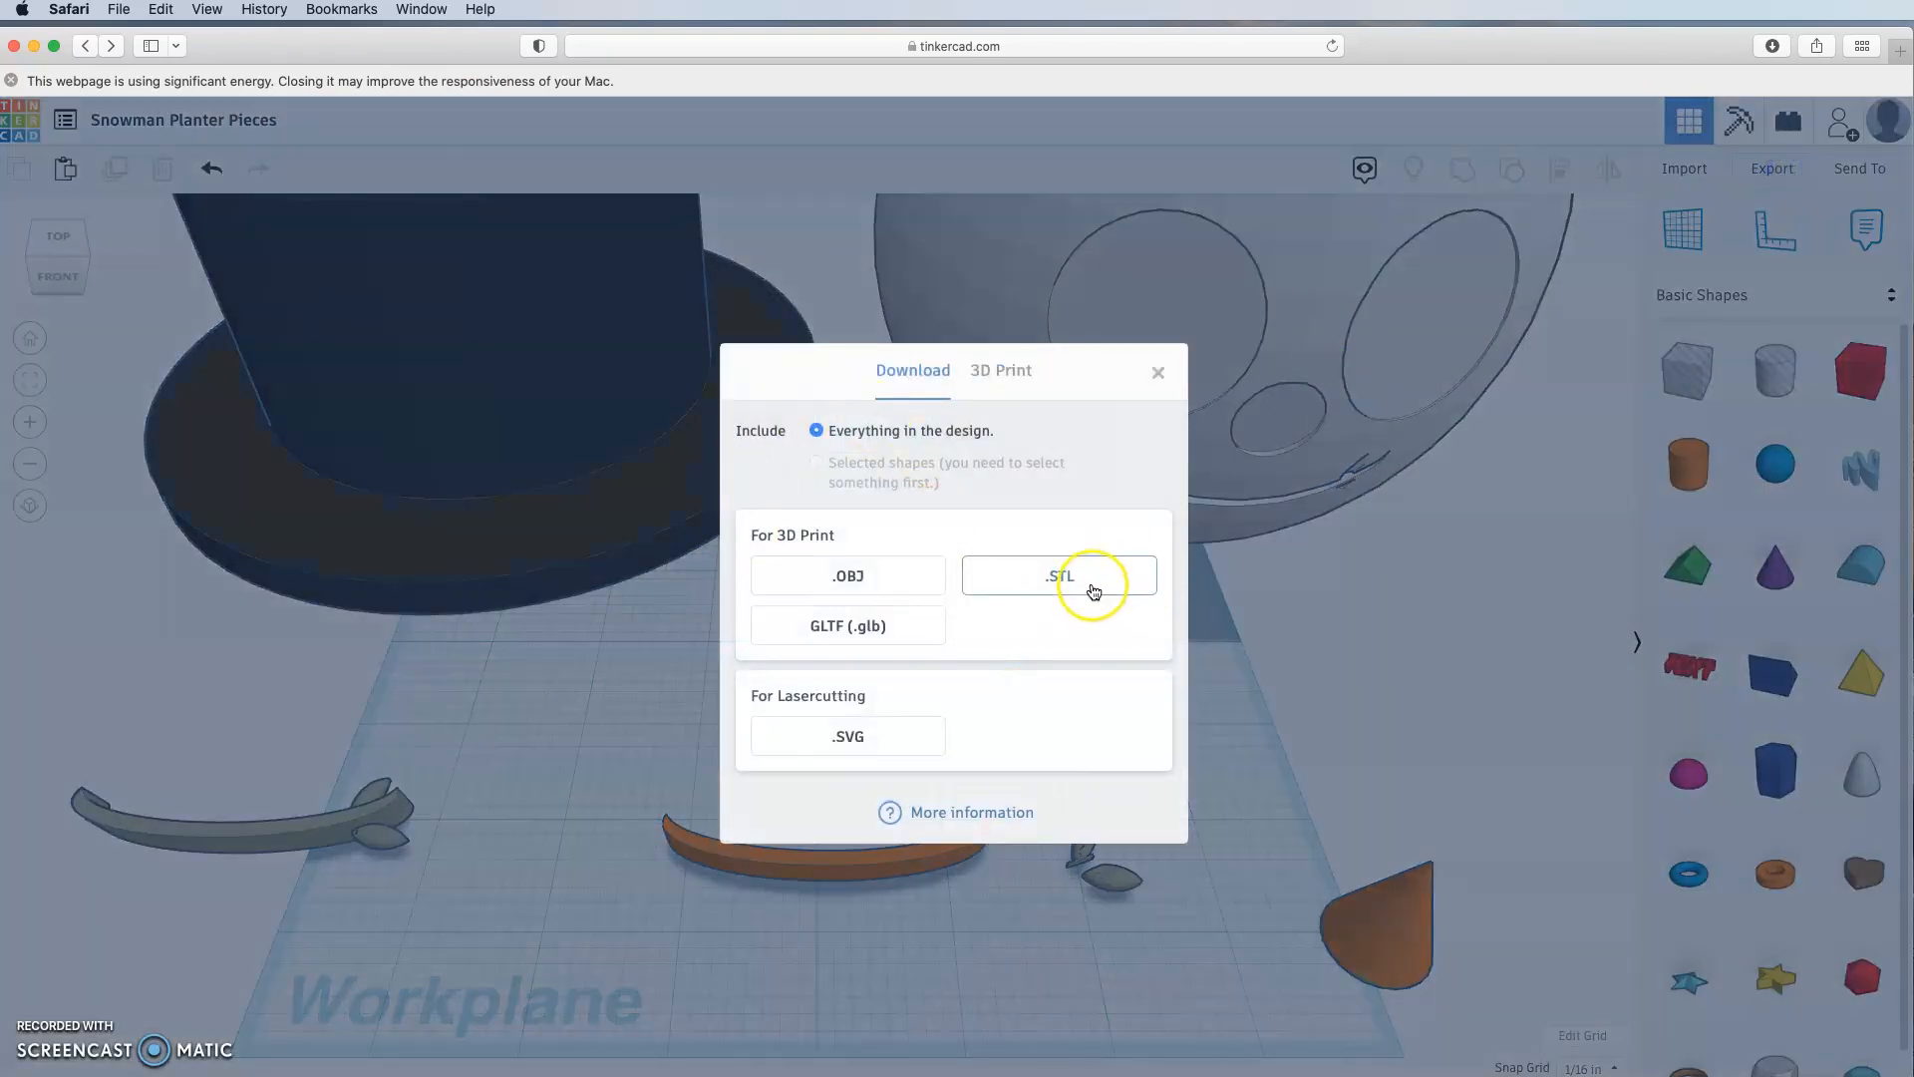
left_click(1070, 581)
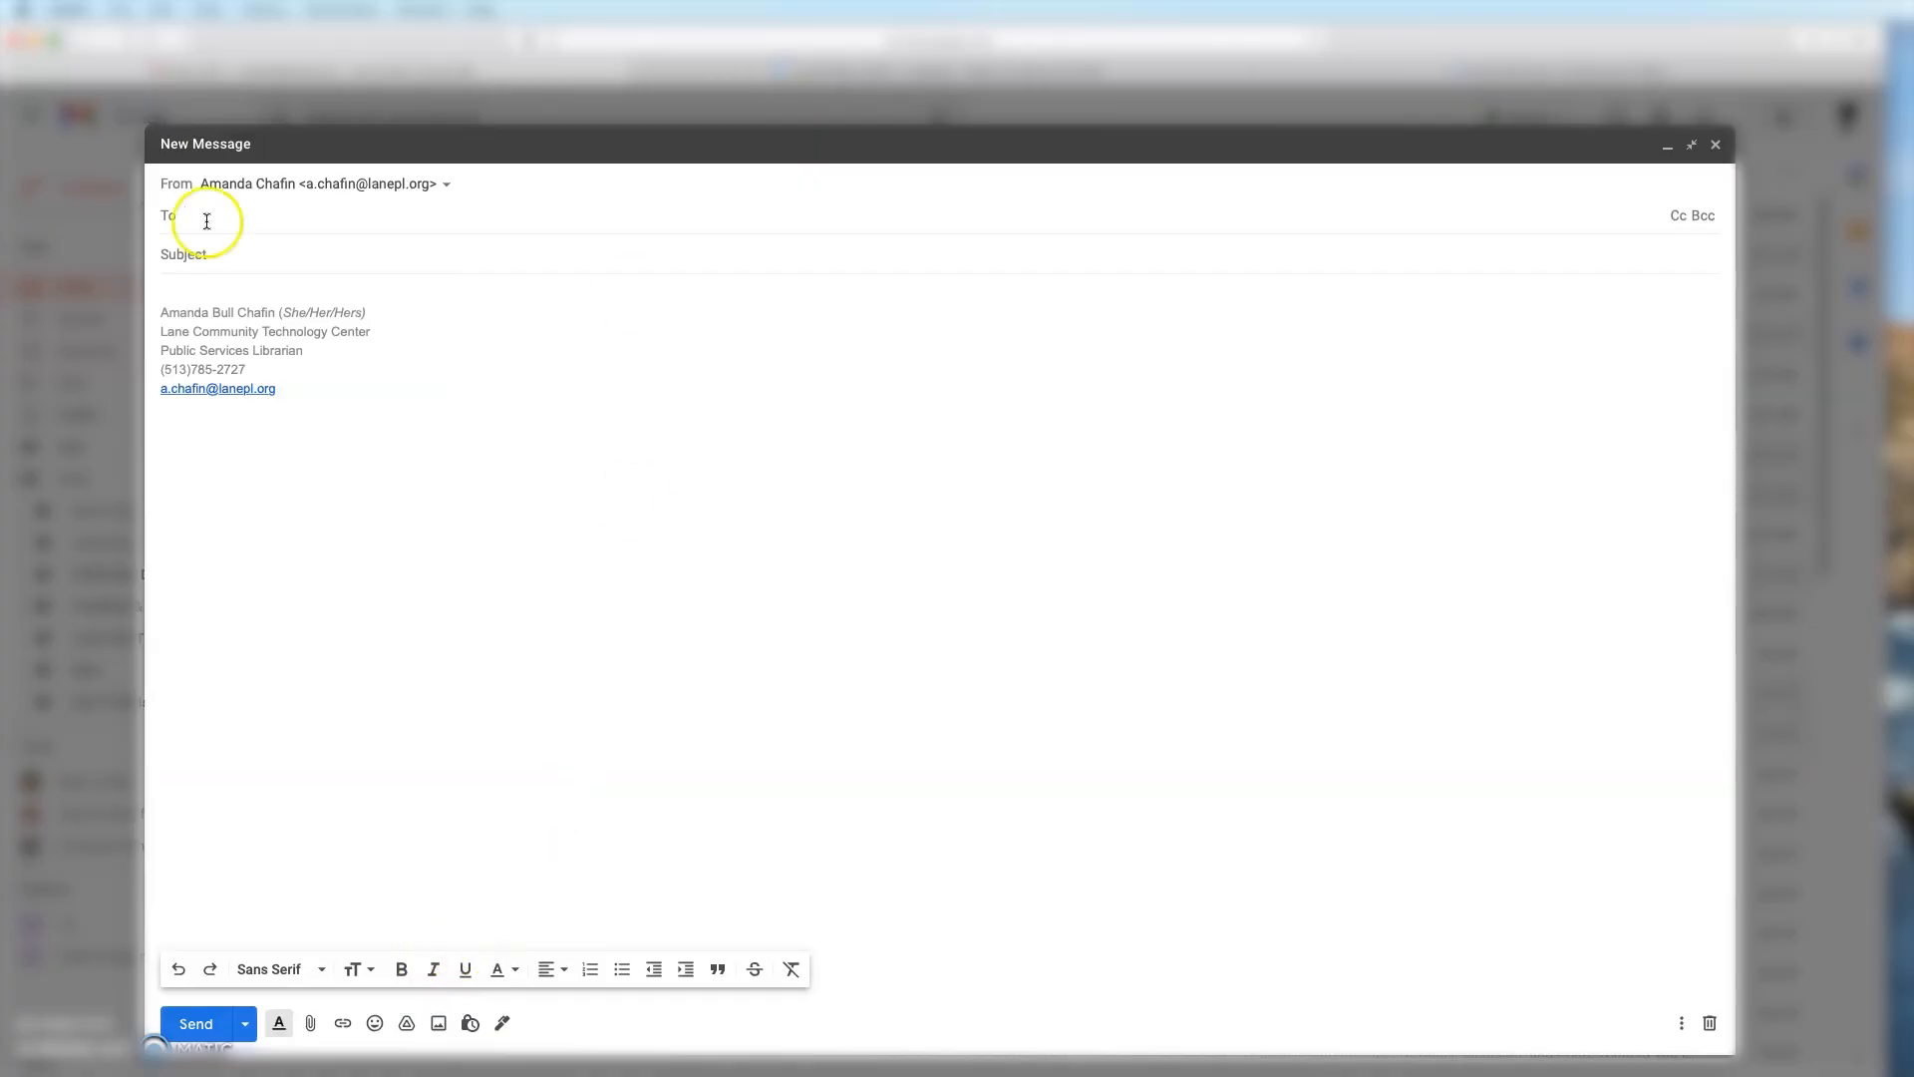
left_click(215, 223)
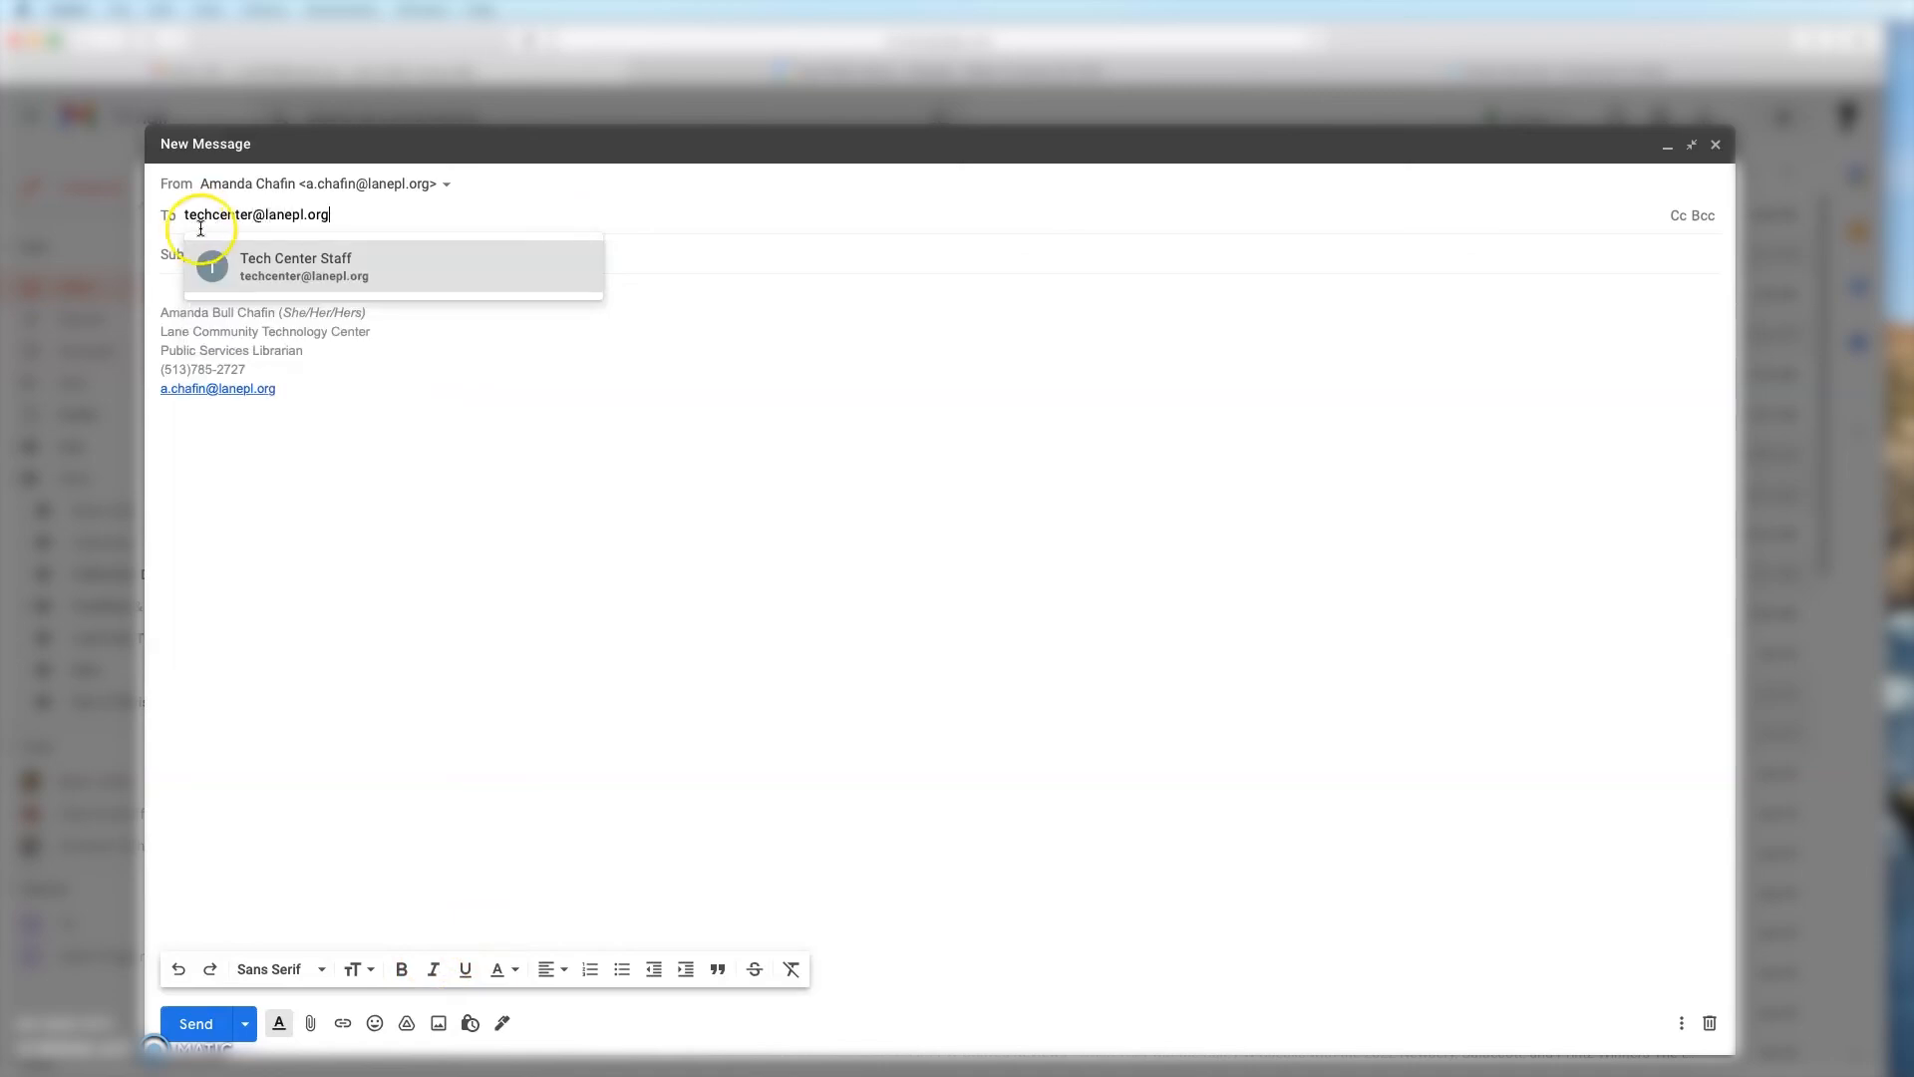
Step: Address the email to Tech Center Staff with subject 'Please print', colour instructions and 'Thank you,'
left_click(324, 265)
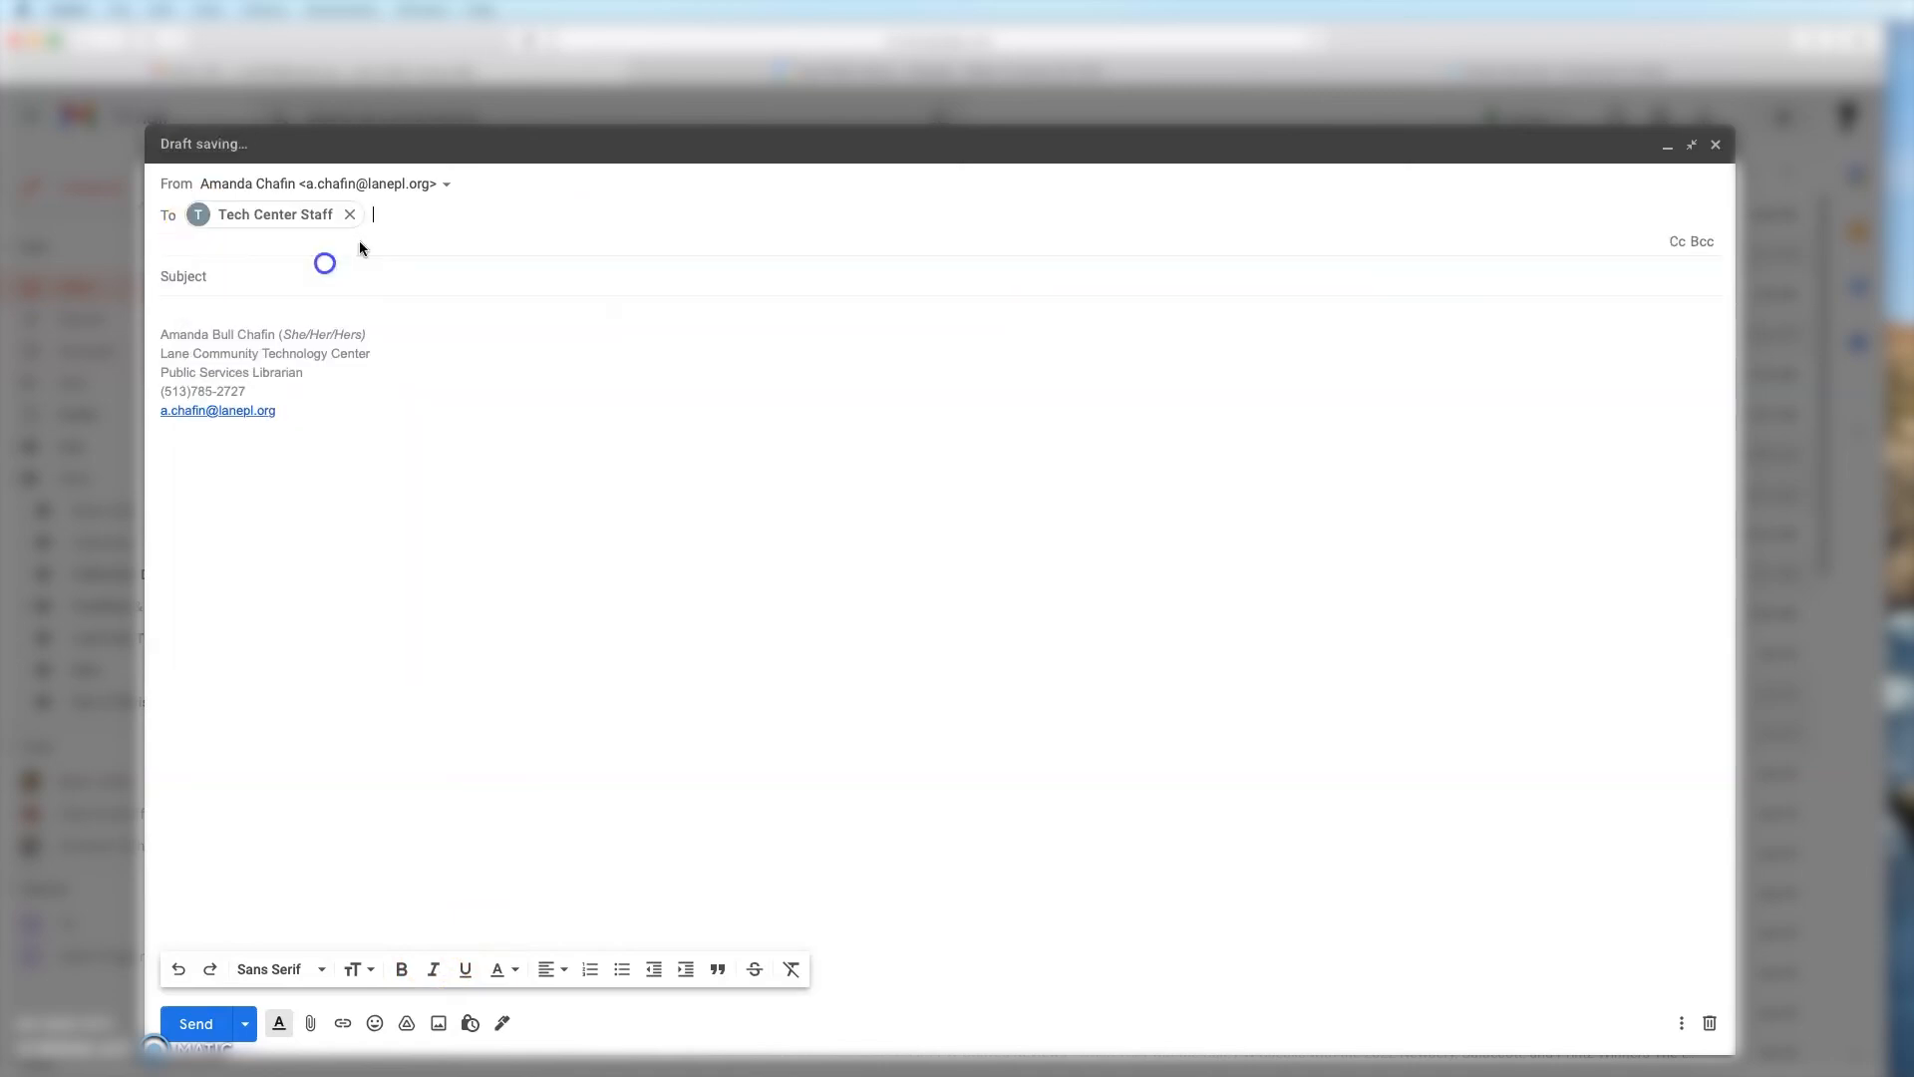
left_click(219, 271)
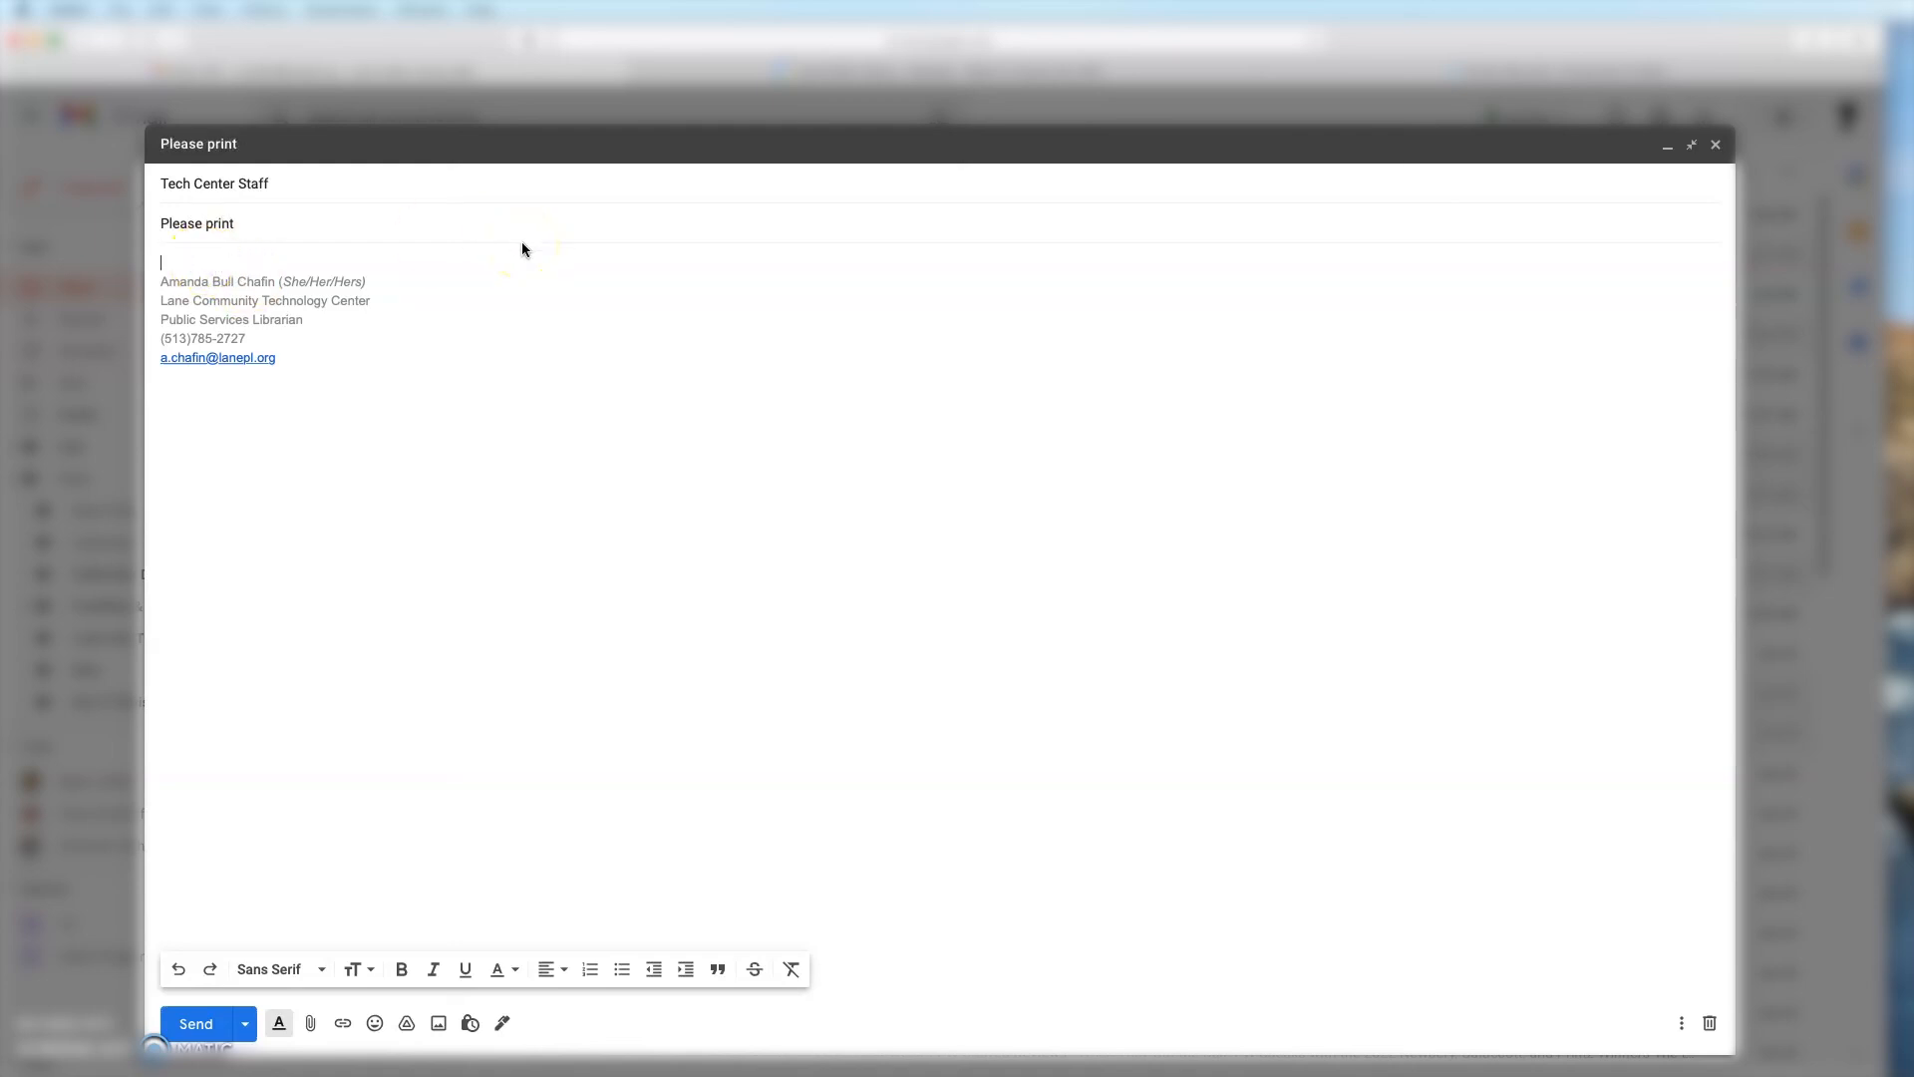
type("Please print the attached p")
type("piece. Snowm")
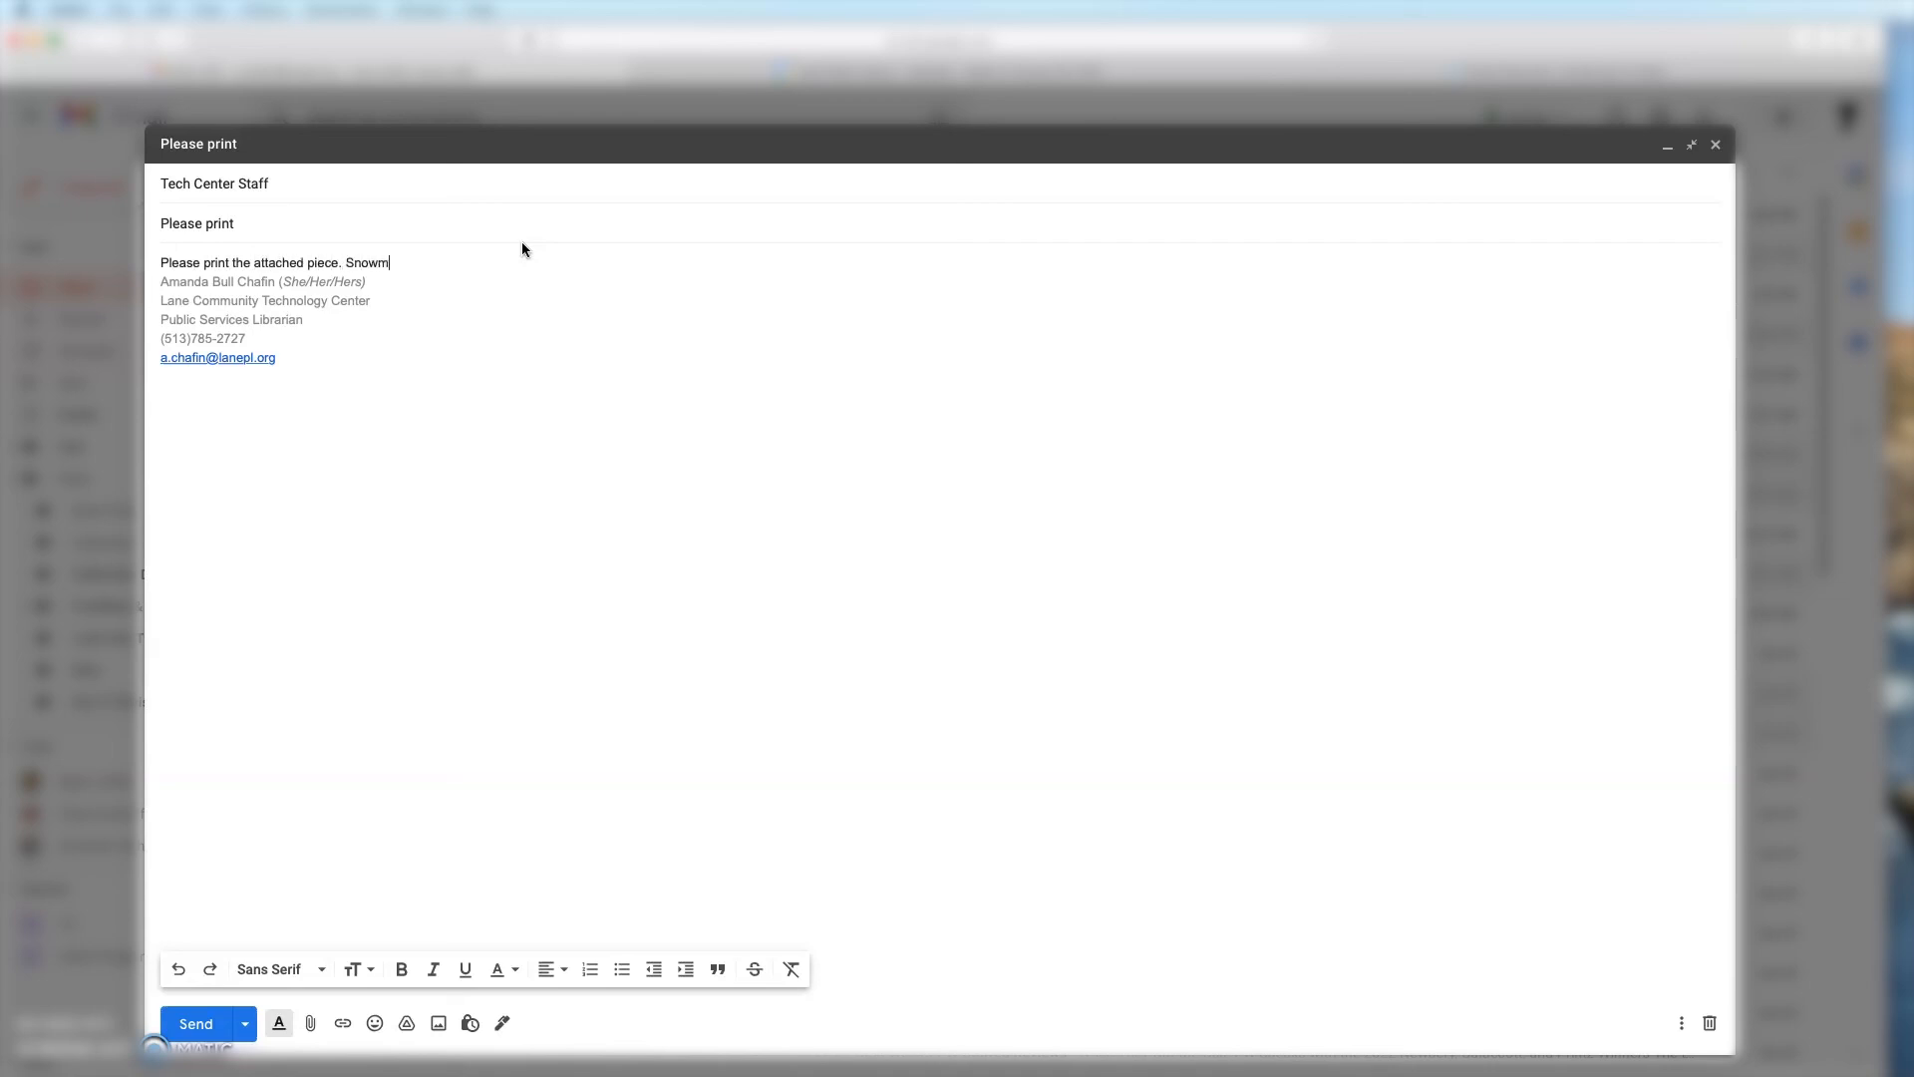
type("an in white, nose in orange, hat and eyes in black.")
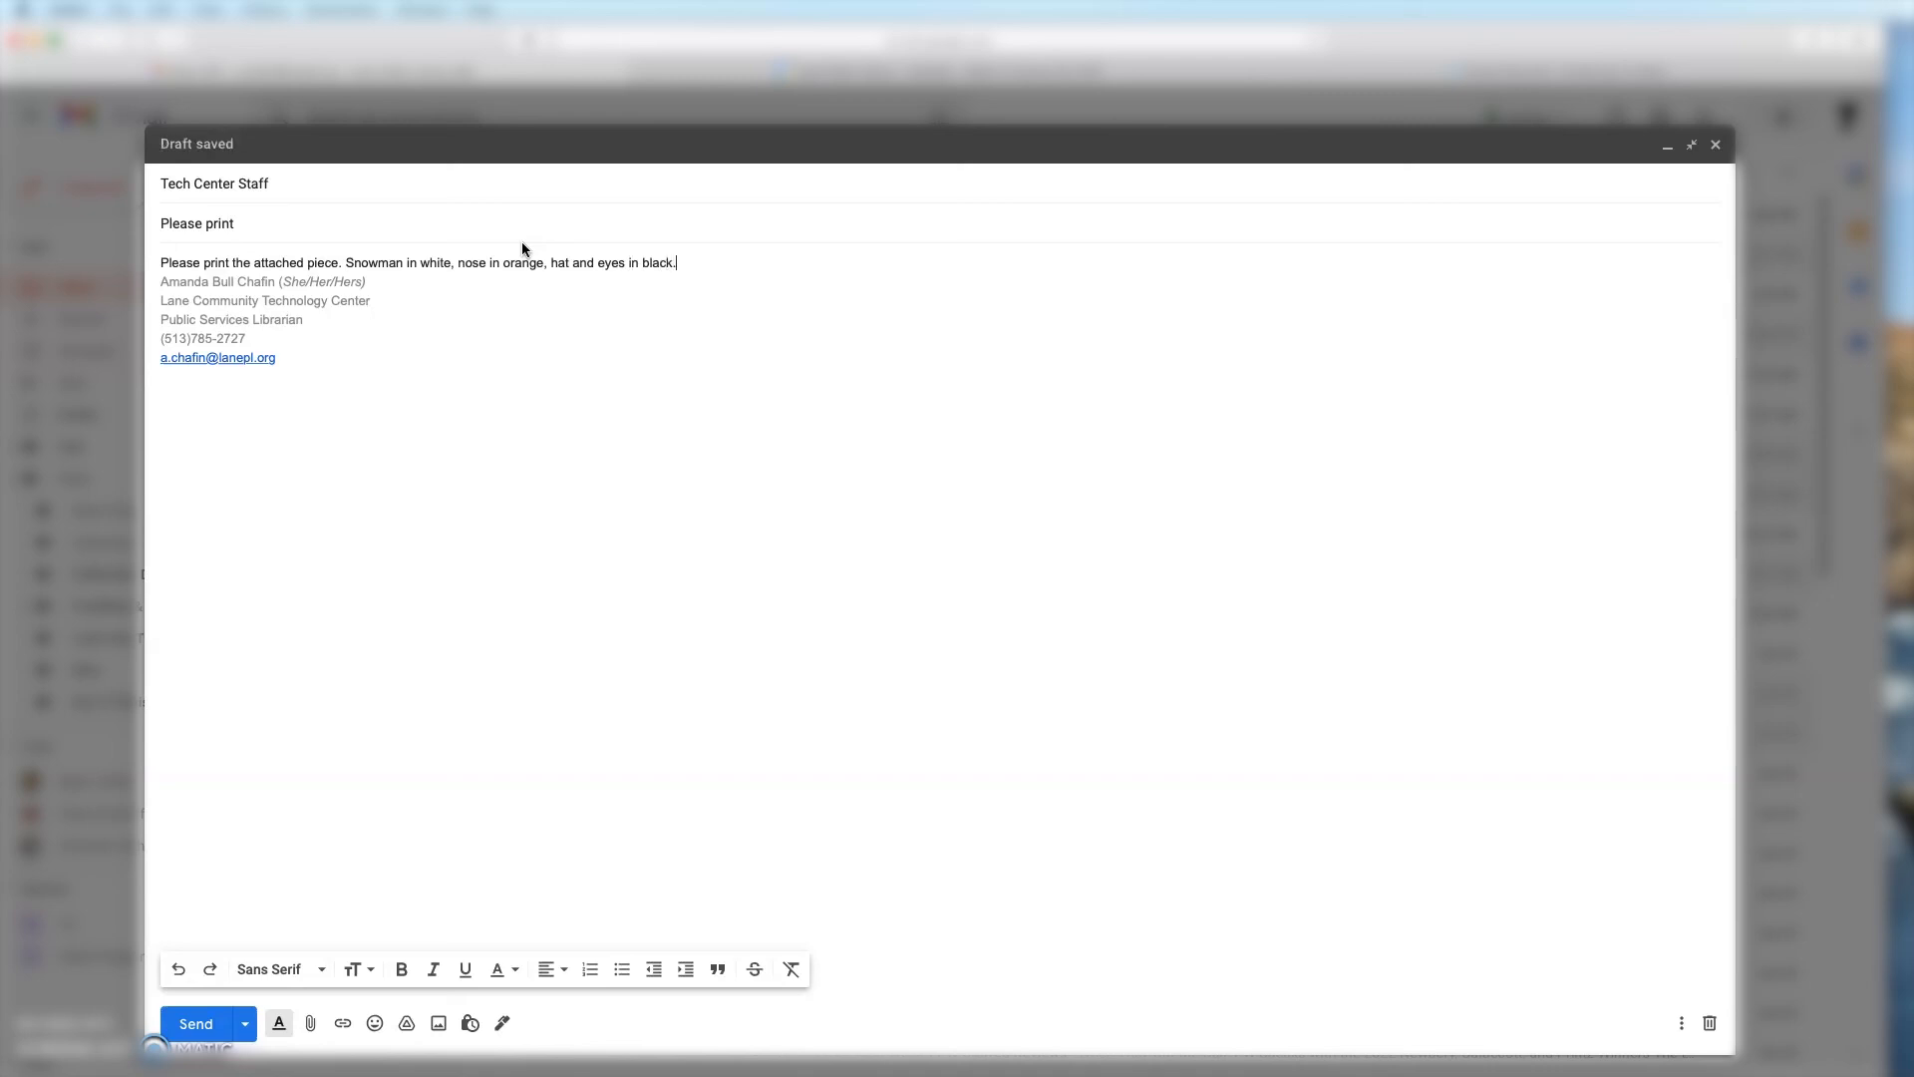
key("Return")
key("Return")
type("Thank you,")
key("Return")
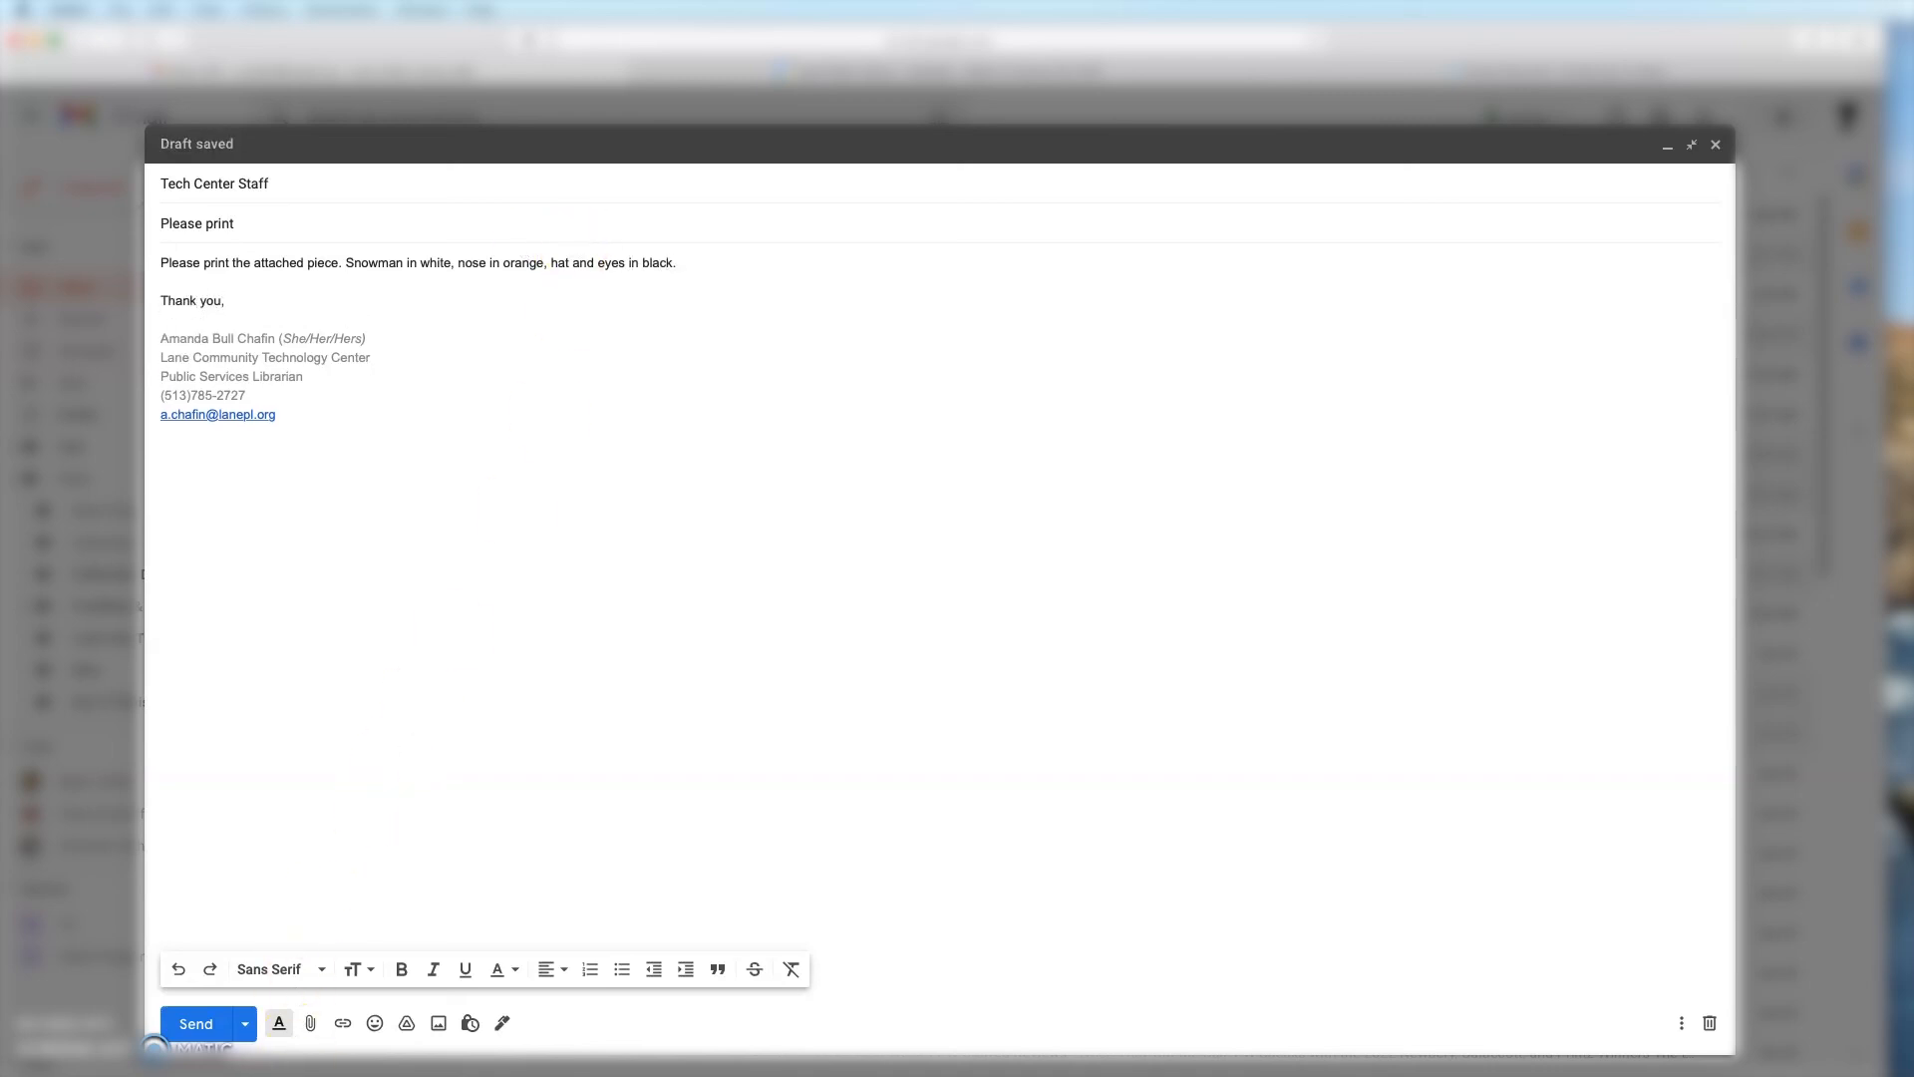
Step: Attach the snowman STL file from Downloads
left_click(311, 1024)
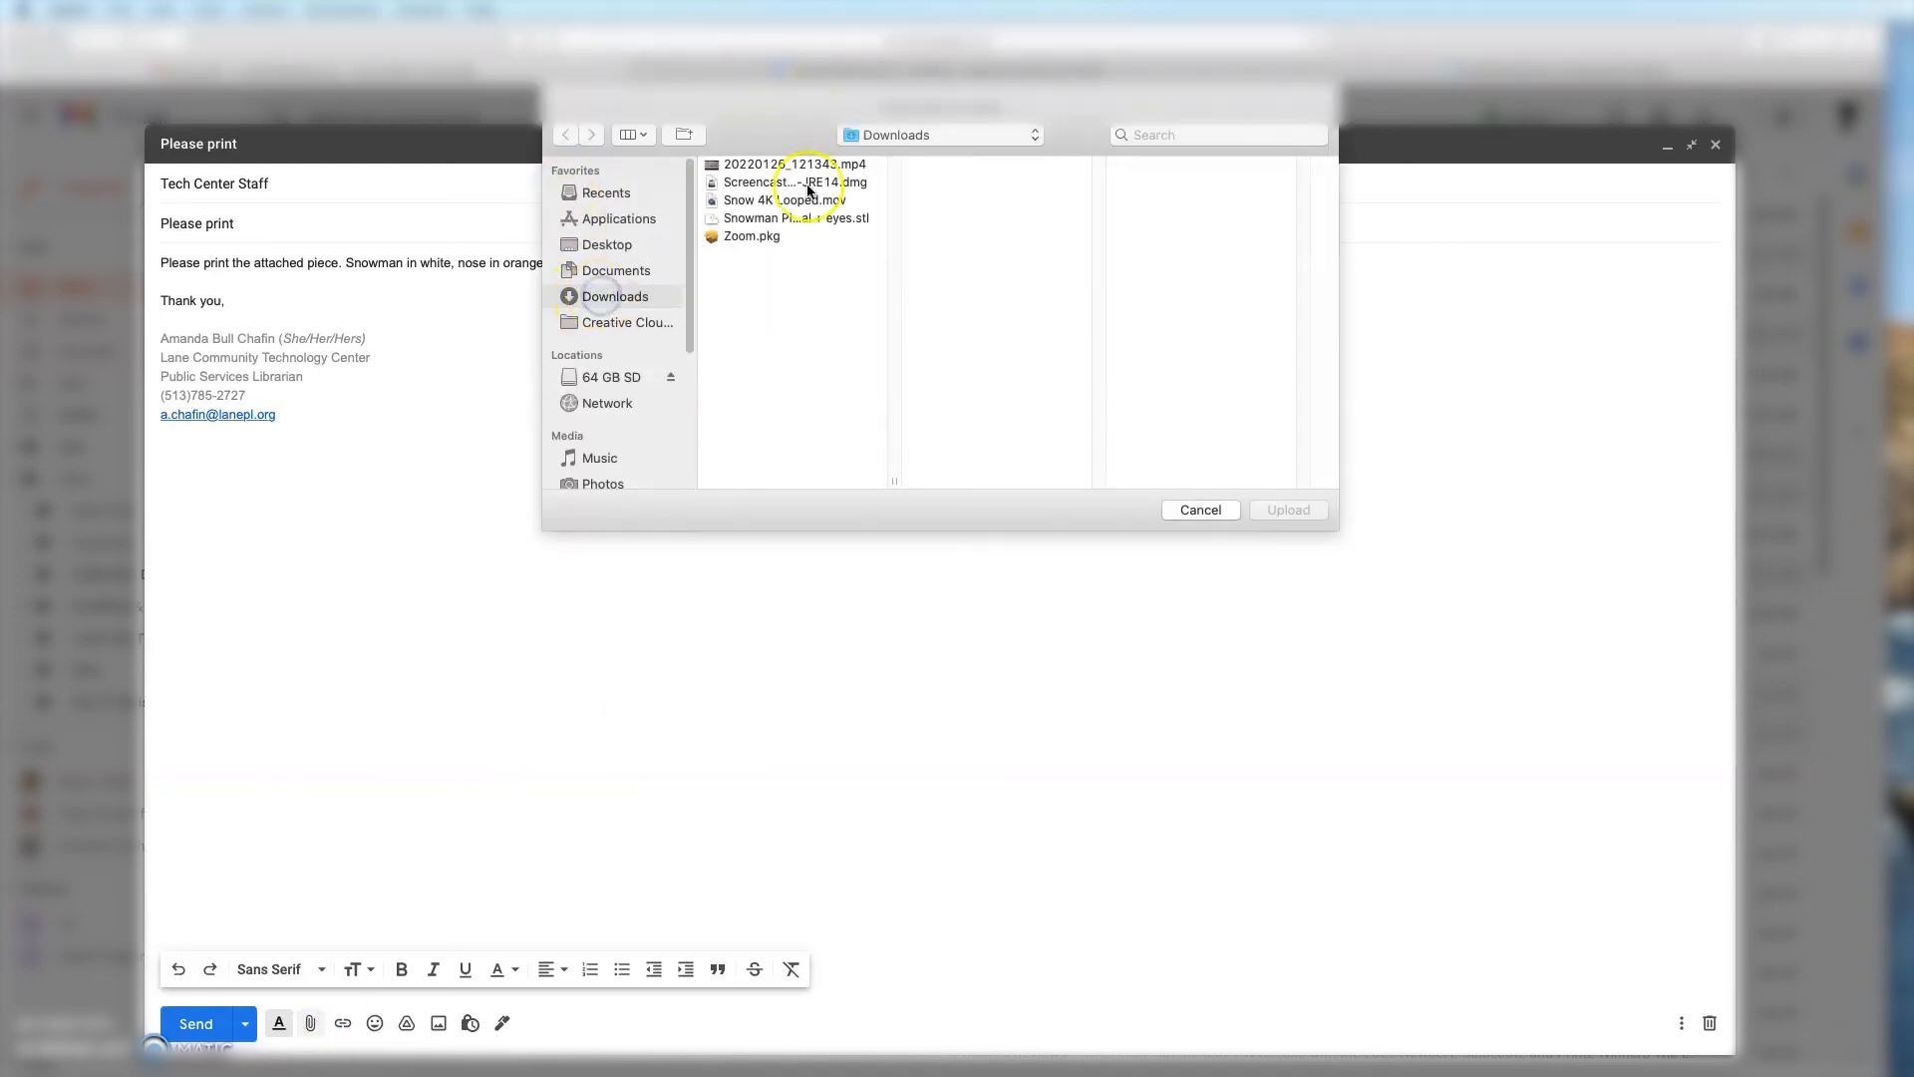
left_click(805, 220)
left_click(1289, 509)
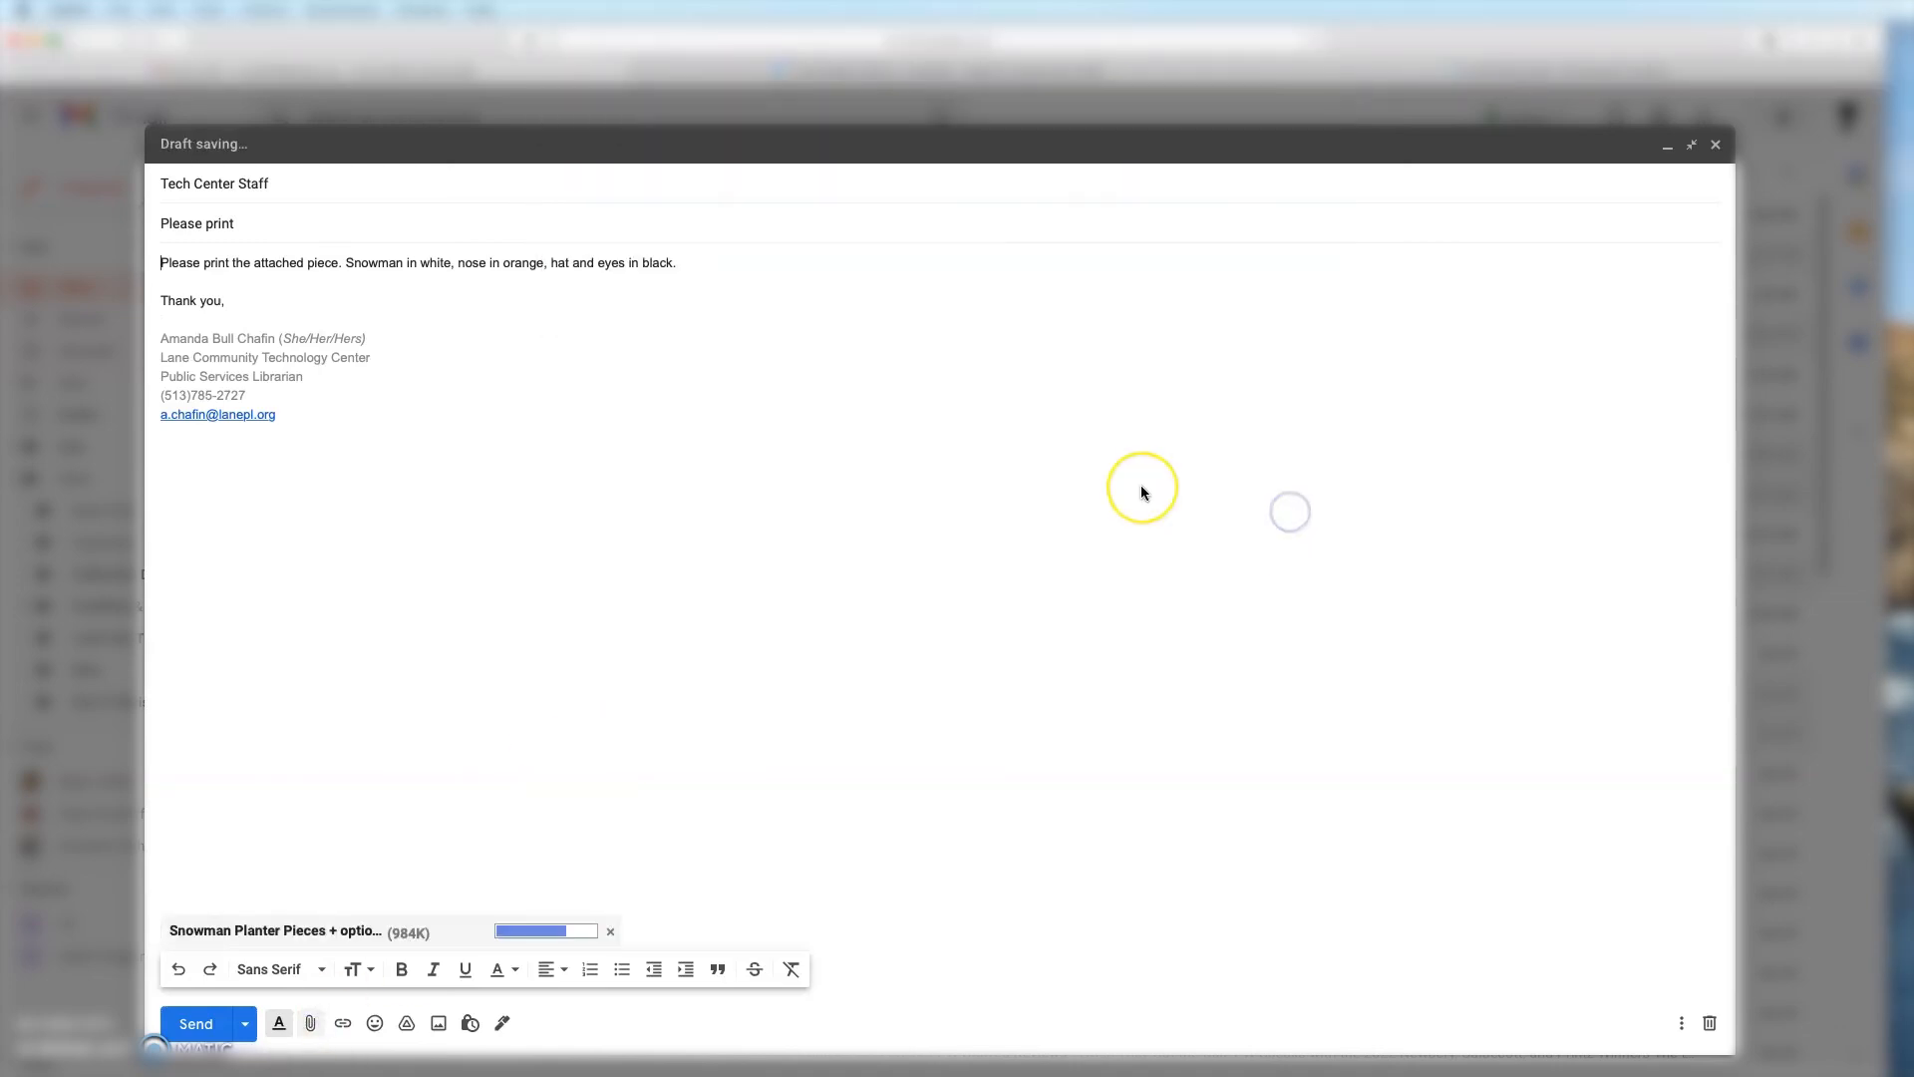